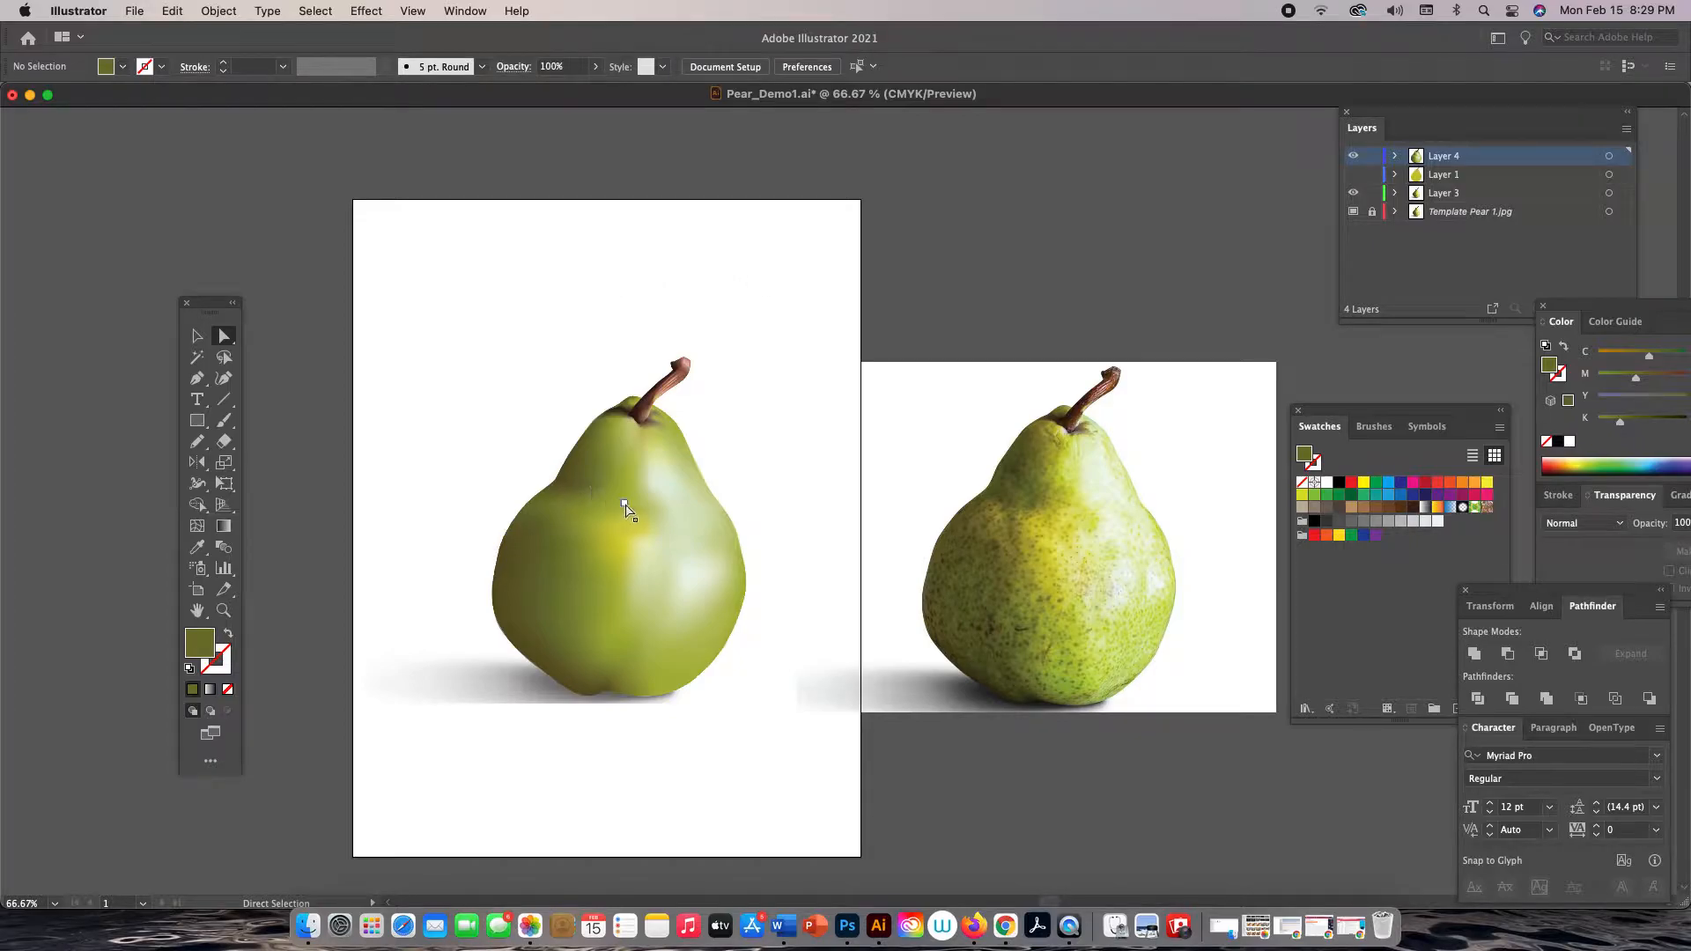
# Check the pear artwork in outline view and return to the preview
pyautogui.press('super')
pyautogui.press('super+y')
pyautogui.press('super+y')
pyautogui.click(201, 337)
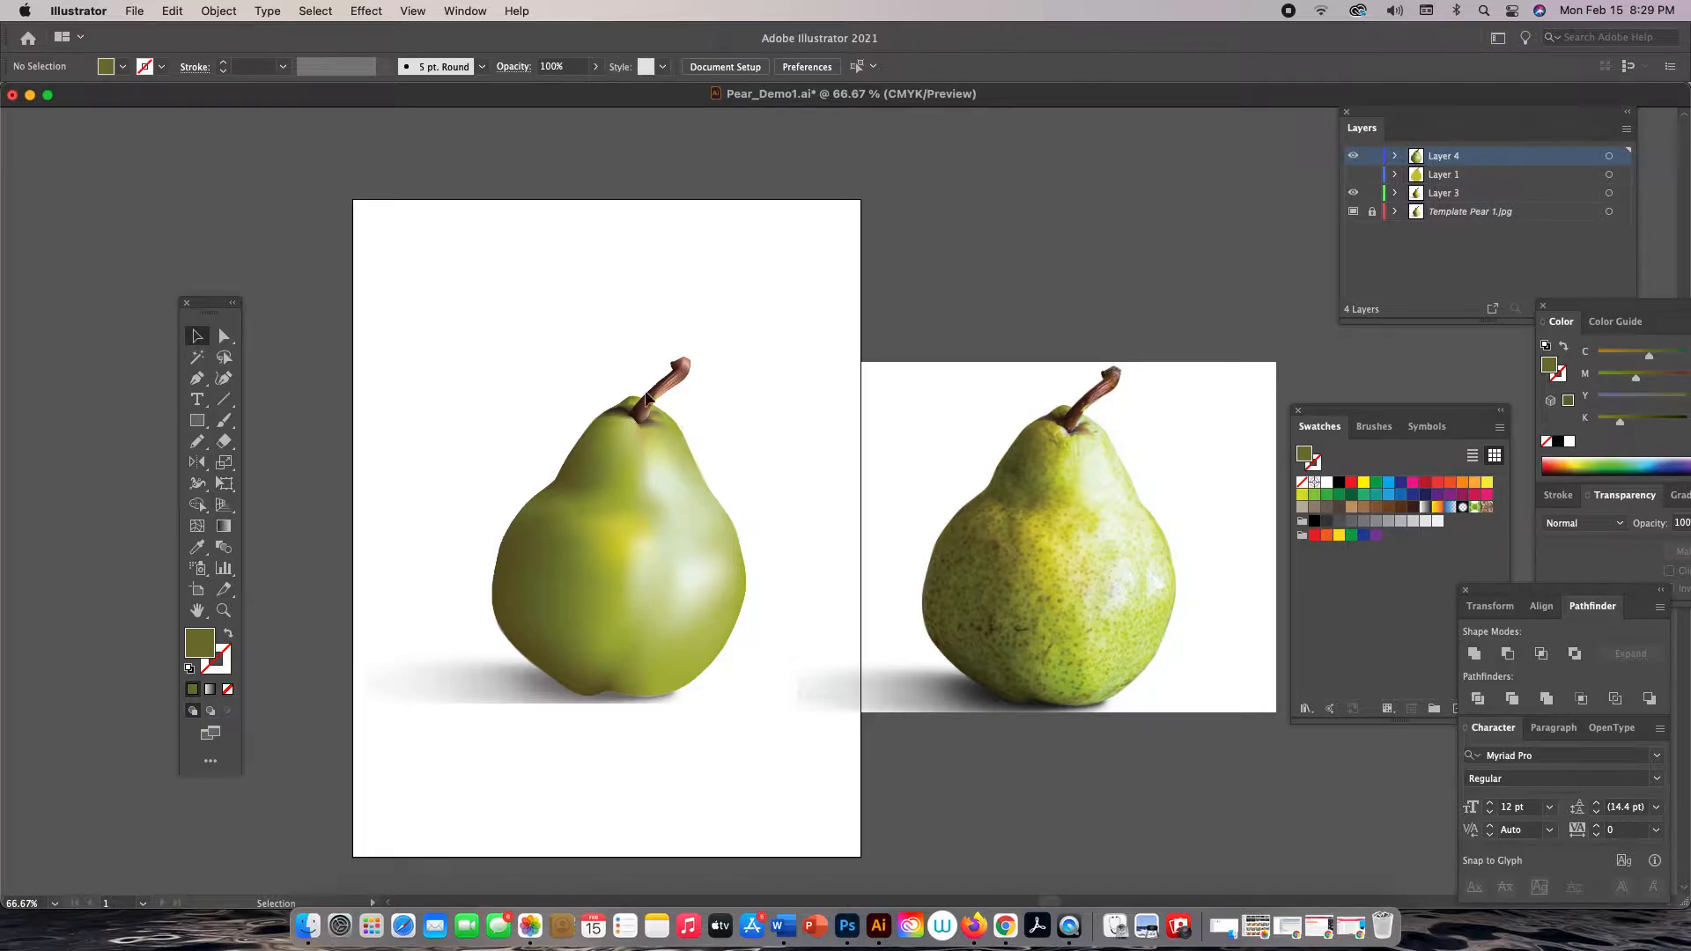
# Create a new portrait Print document of 612 x 792 pt in CMYK color
pyautogui.click(134, 13)
pyautogui.click(141, 39)
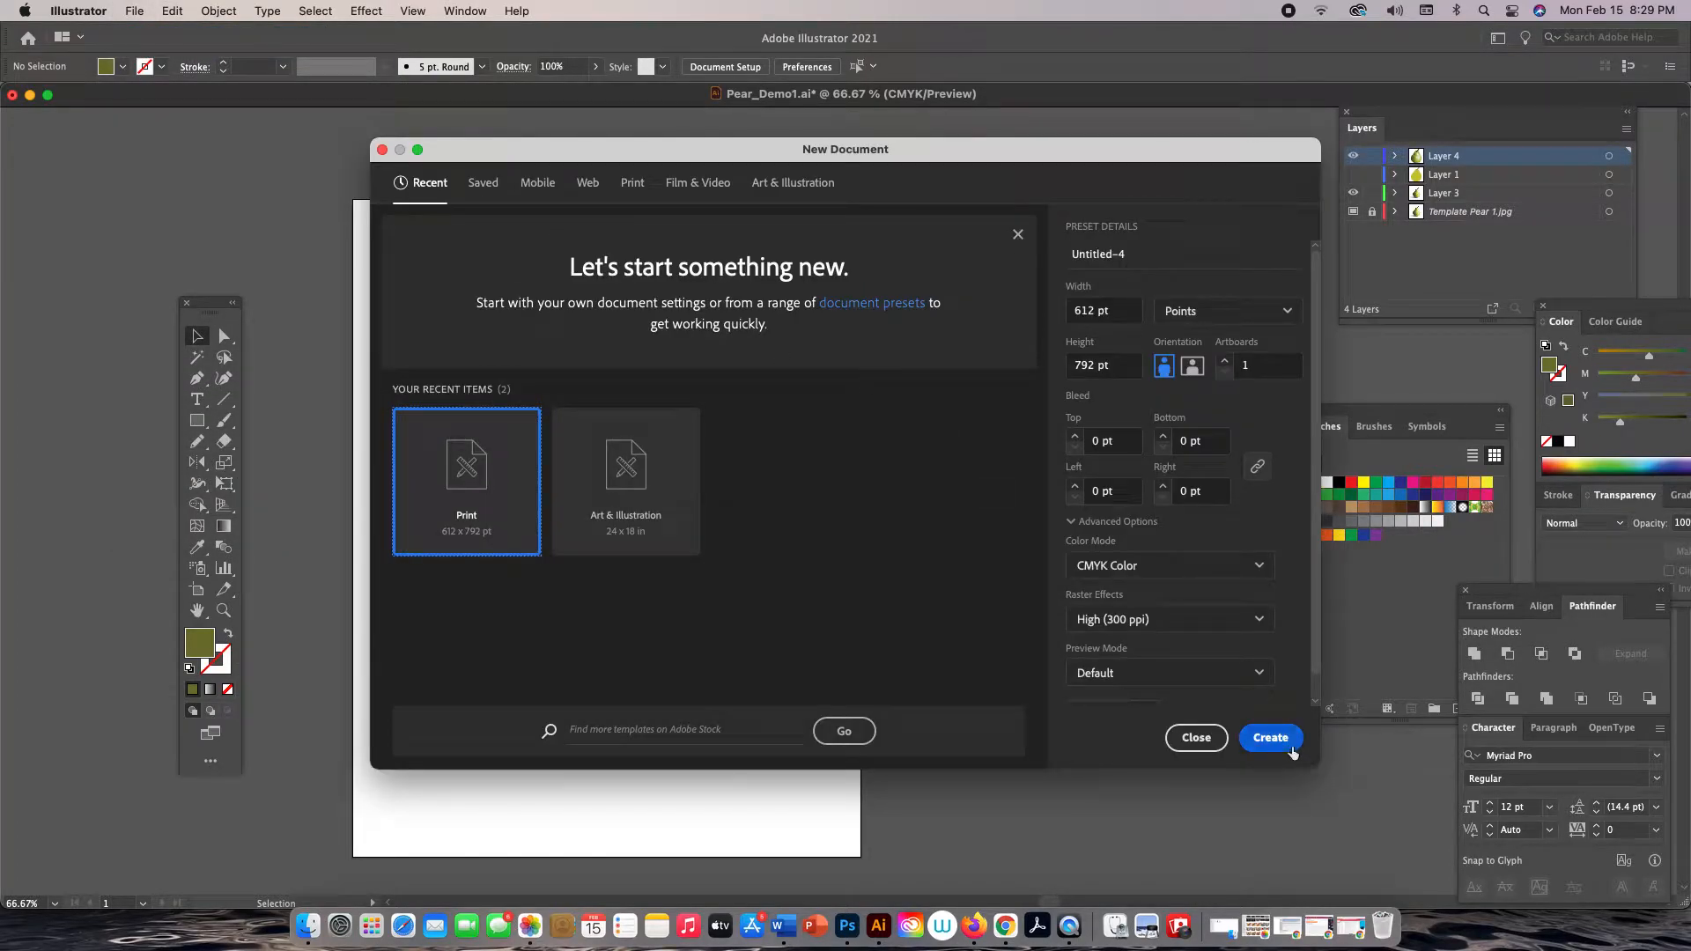
pyautogui.click(1282, 744)
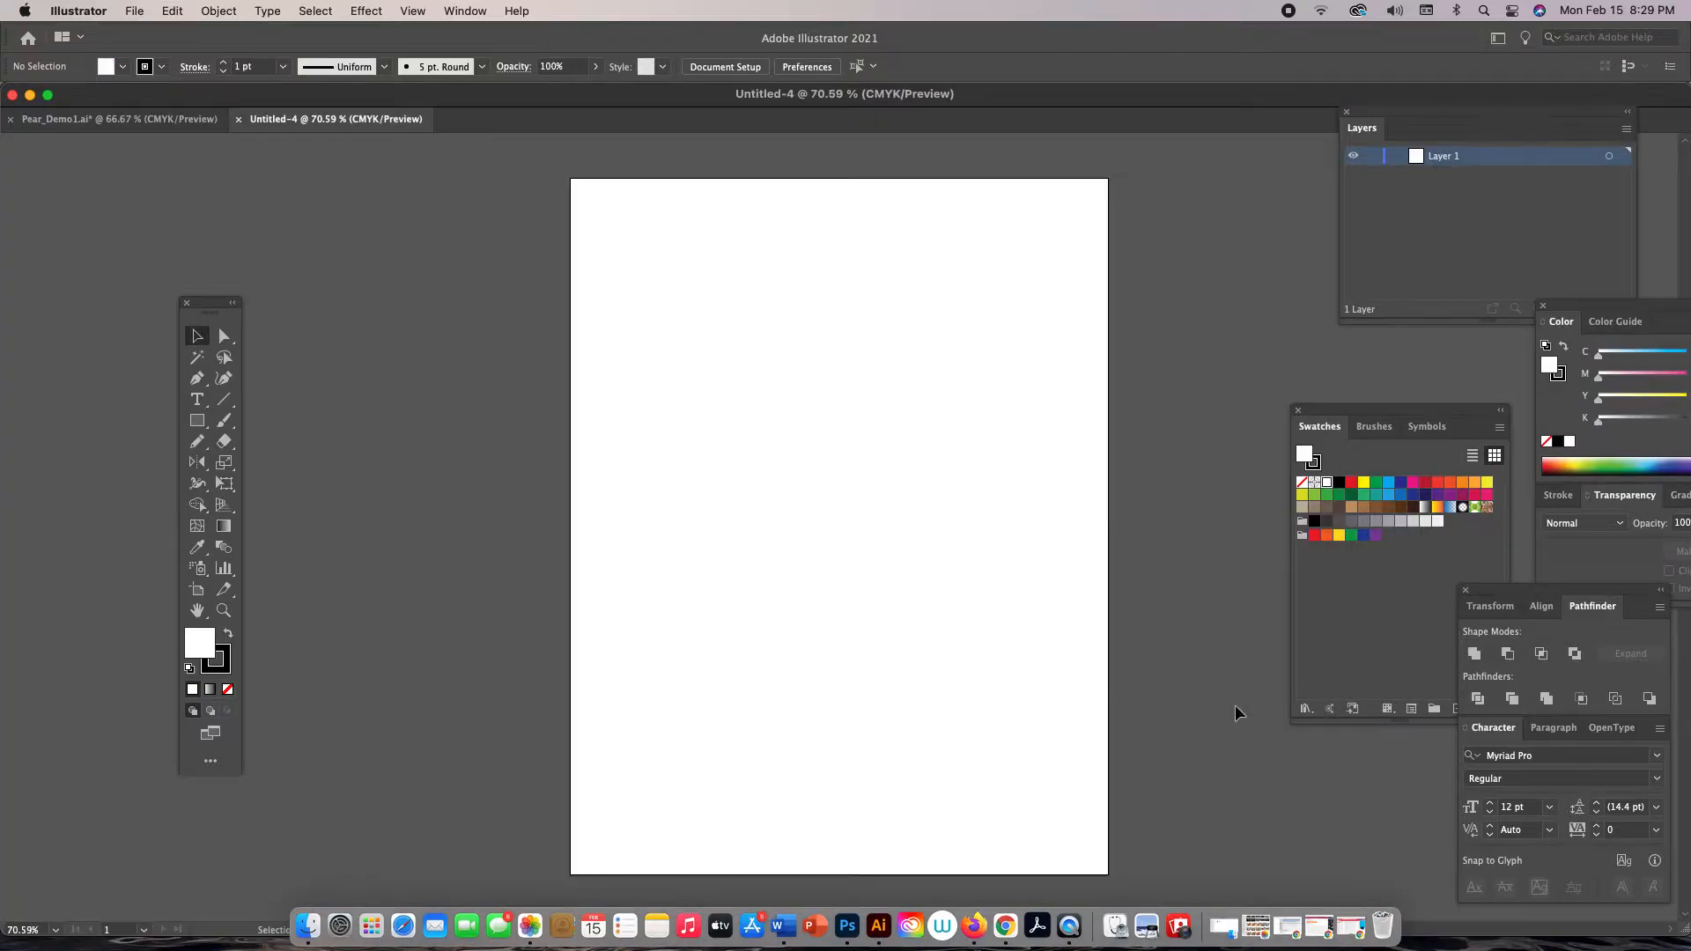
# Place Pear 1.jpg into the new document as a template image
pyautogui.click(134, 11)
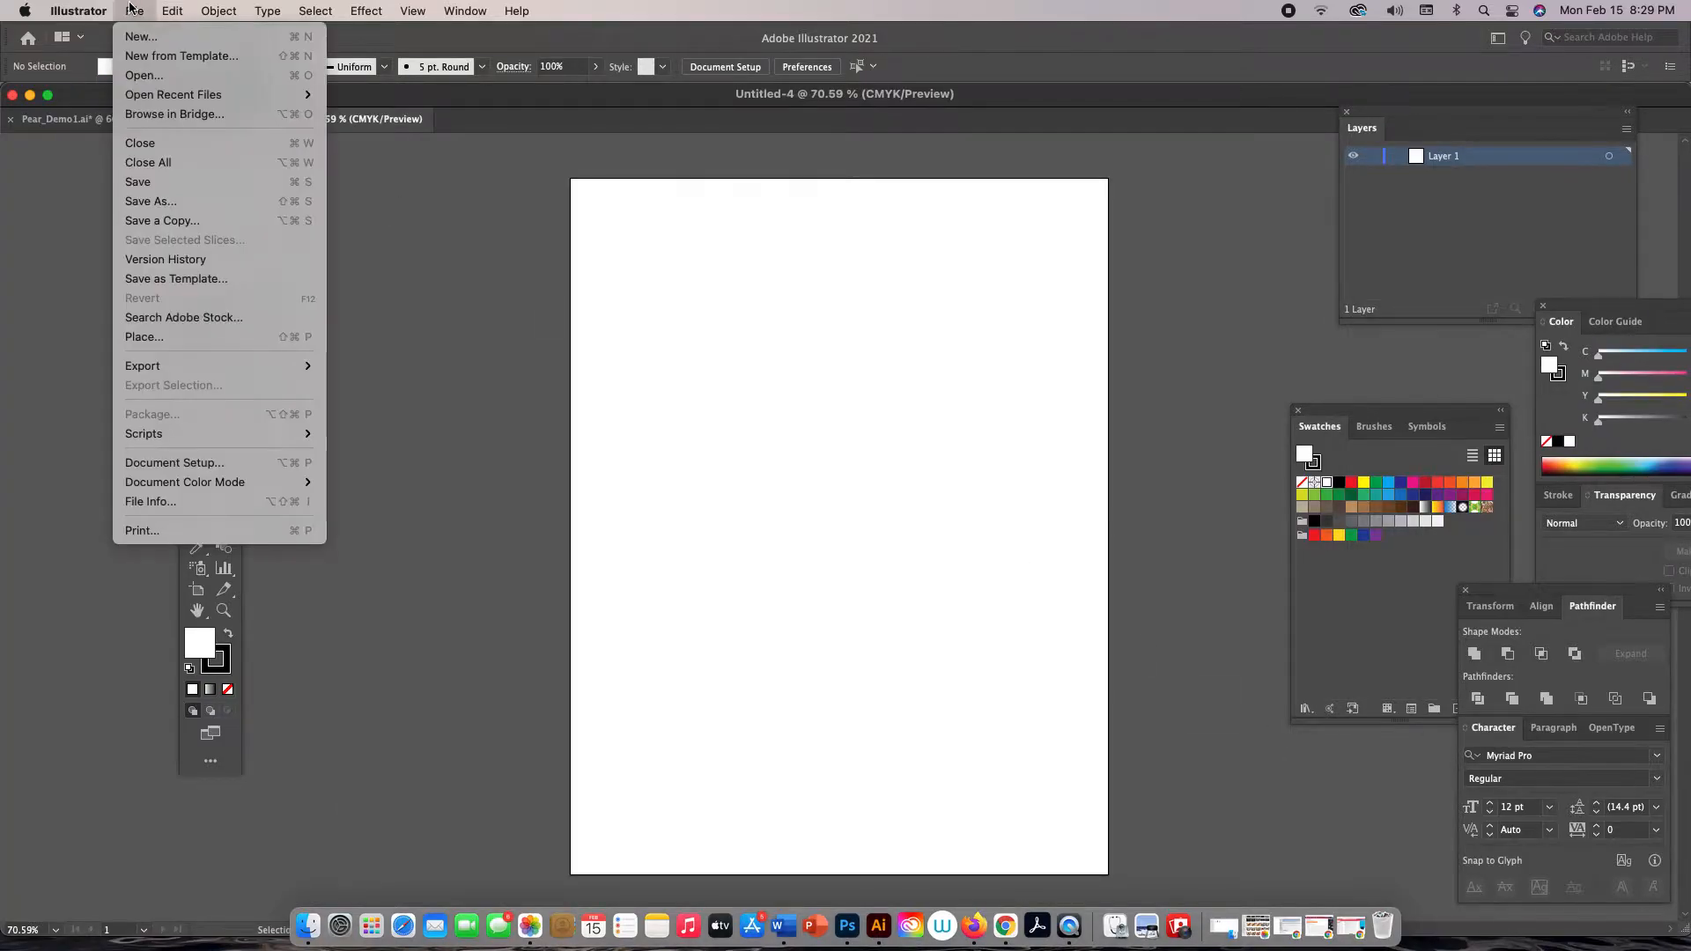
pyautogui.click(198, 337)
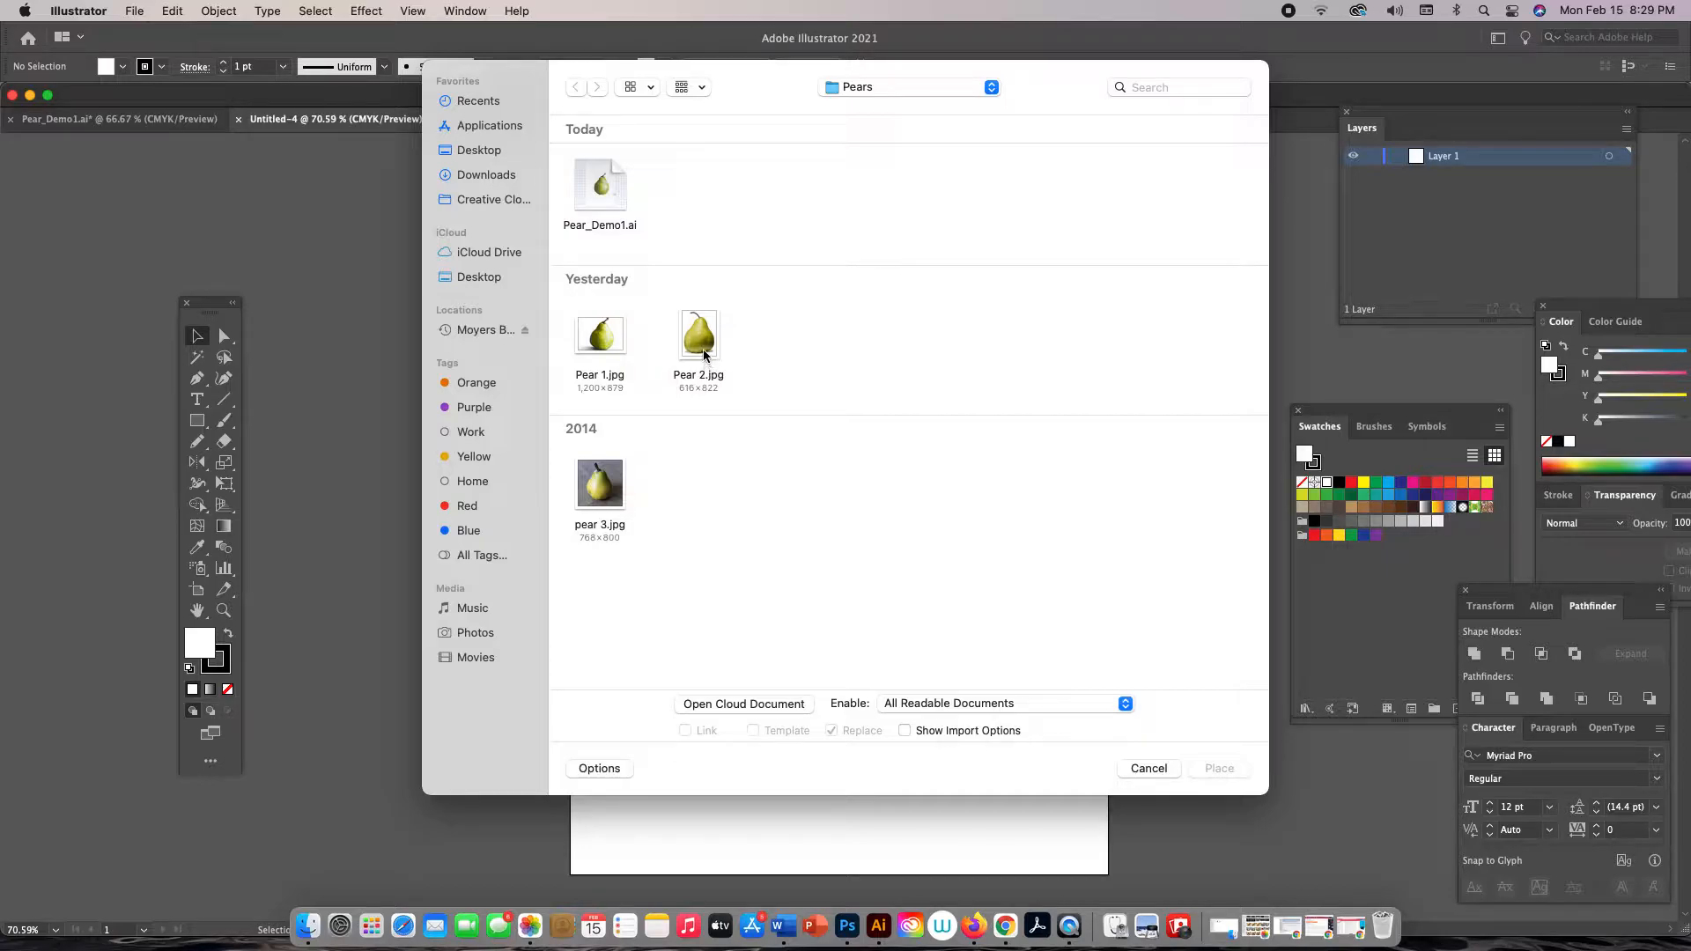
pyautogui.click(611, 344)
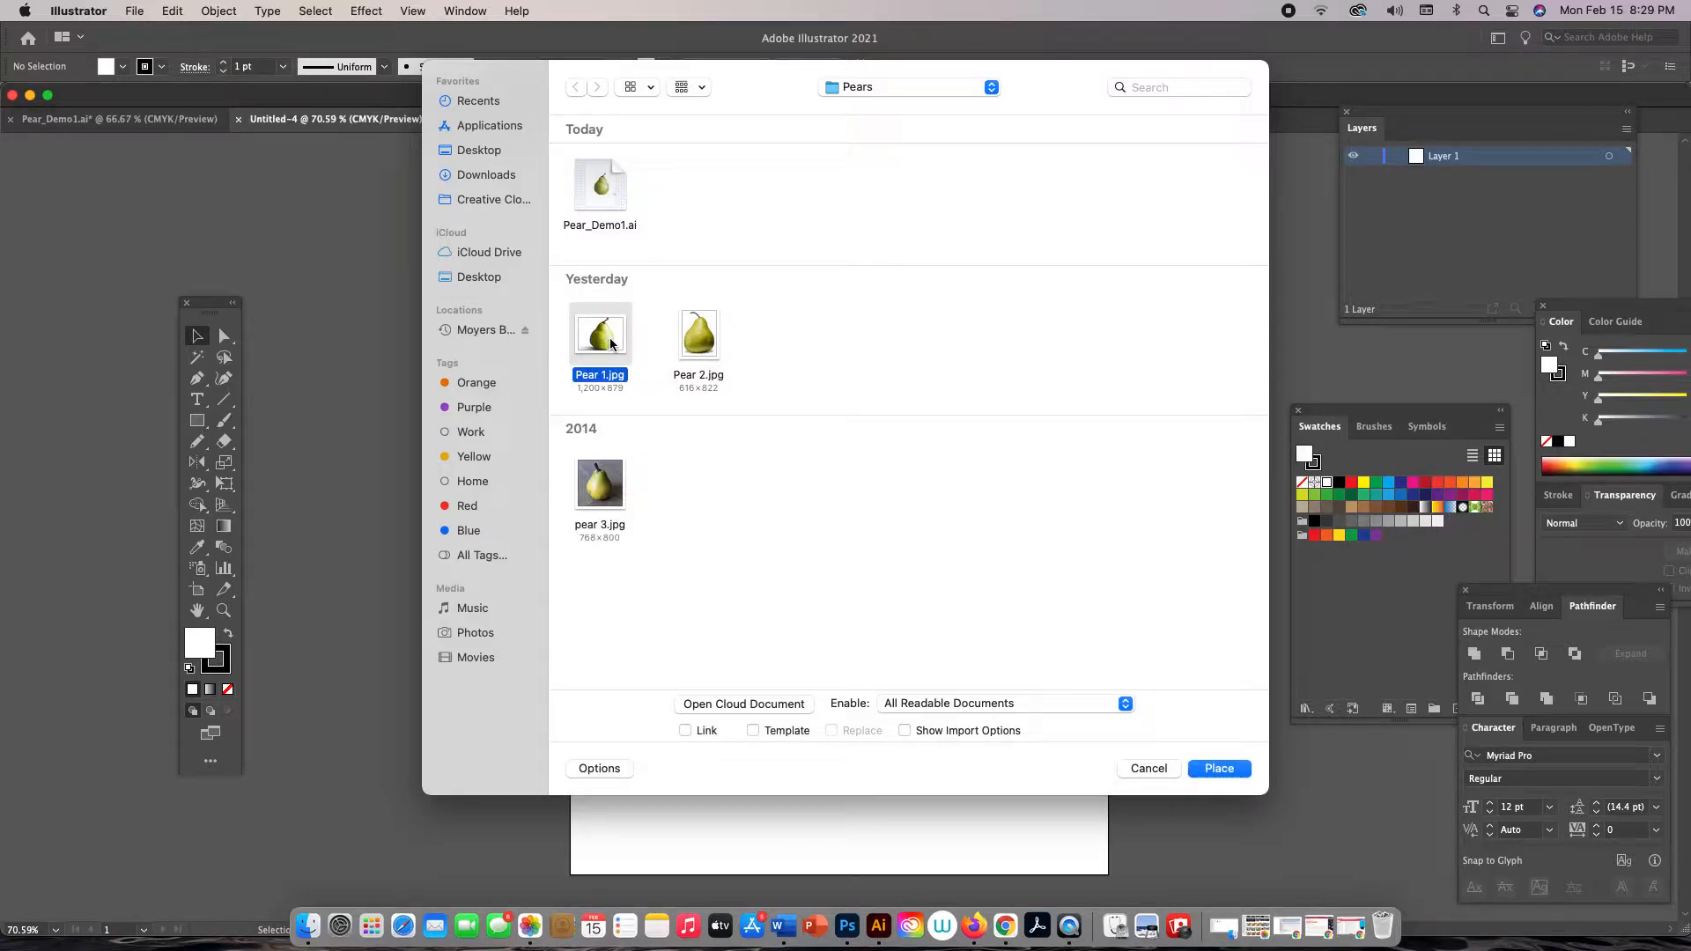
pyautogui.click(753, 732)
pyautogui.click(1209, 768)
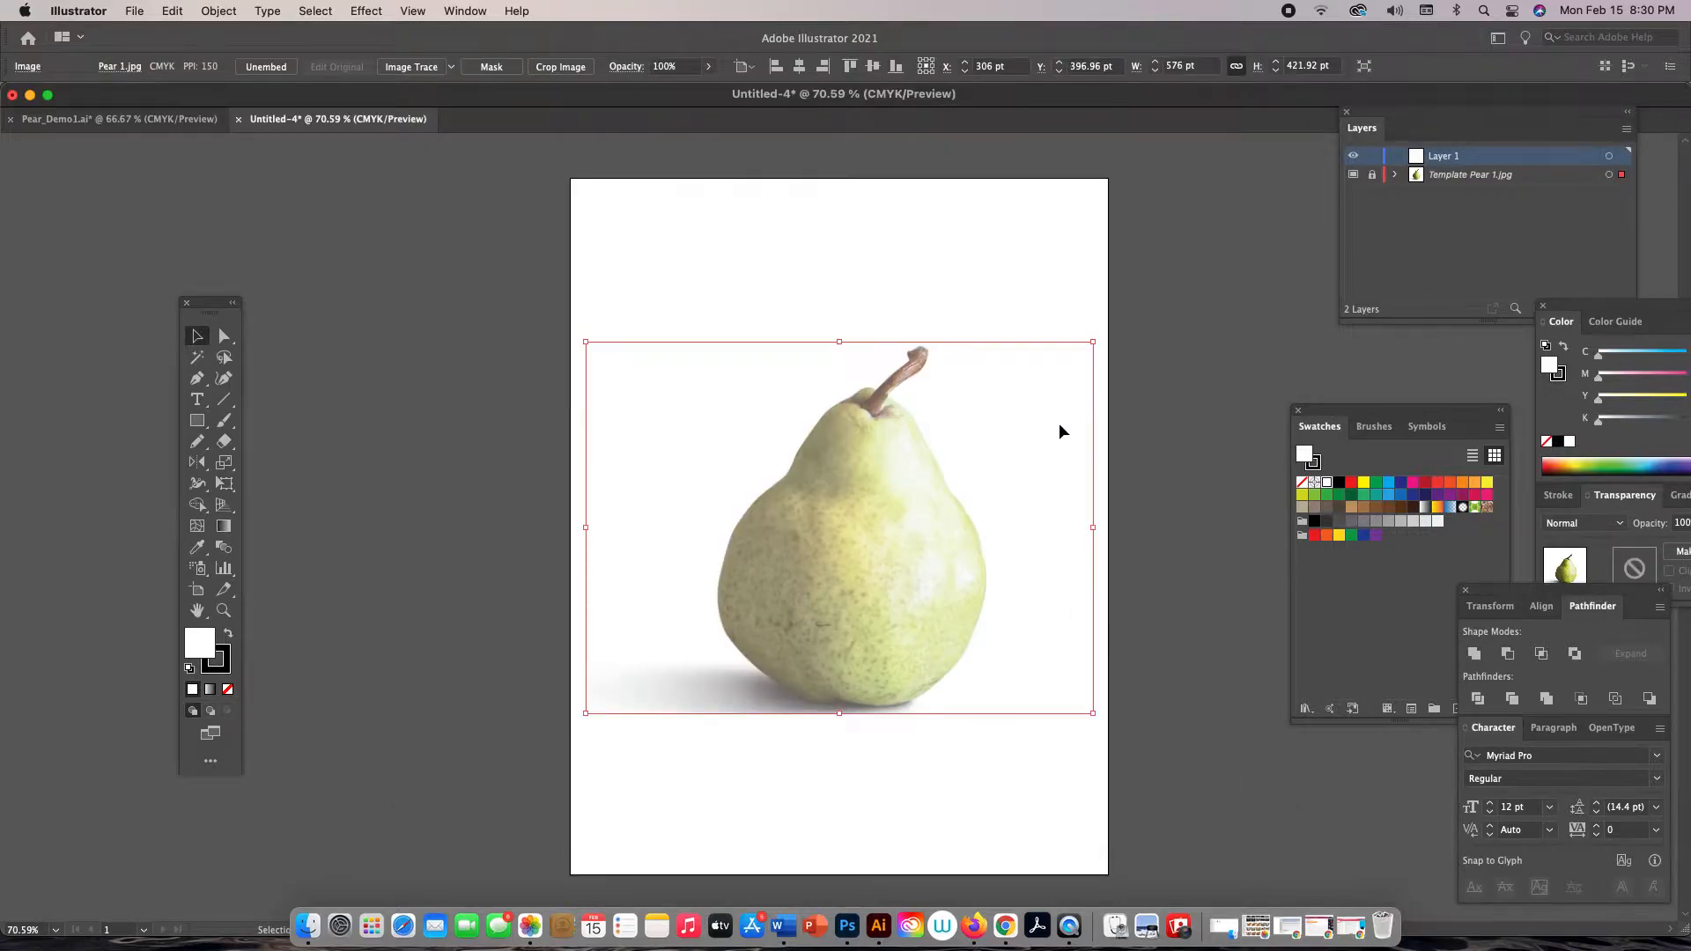
# Review the layer options of the Template Pear 1.jpg layer and deselect the placed image
pyautogui.click(1543, 175)
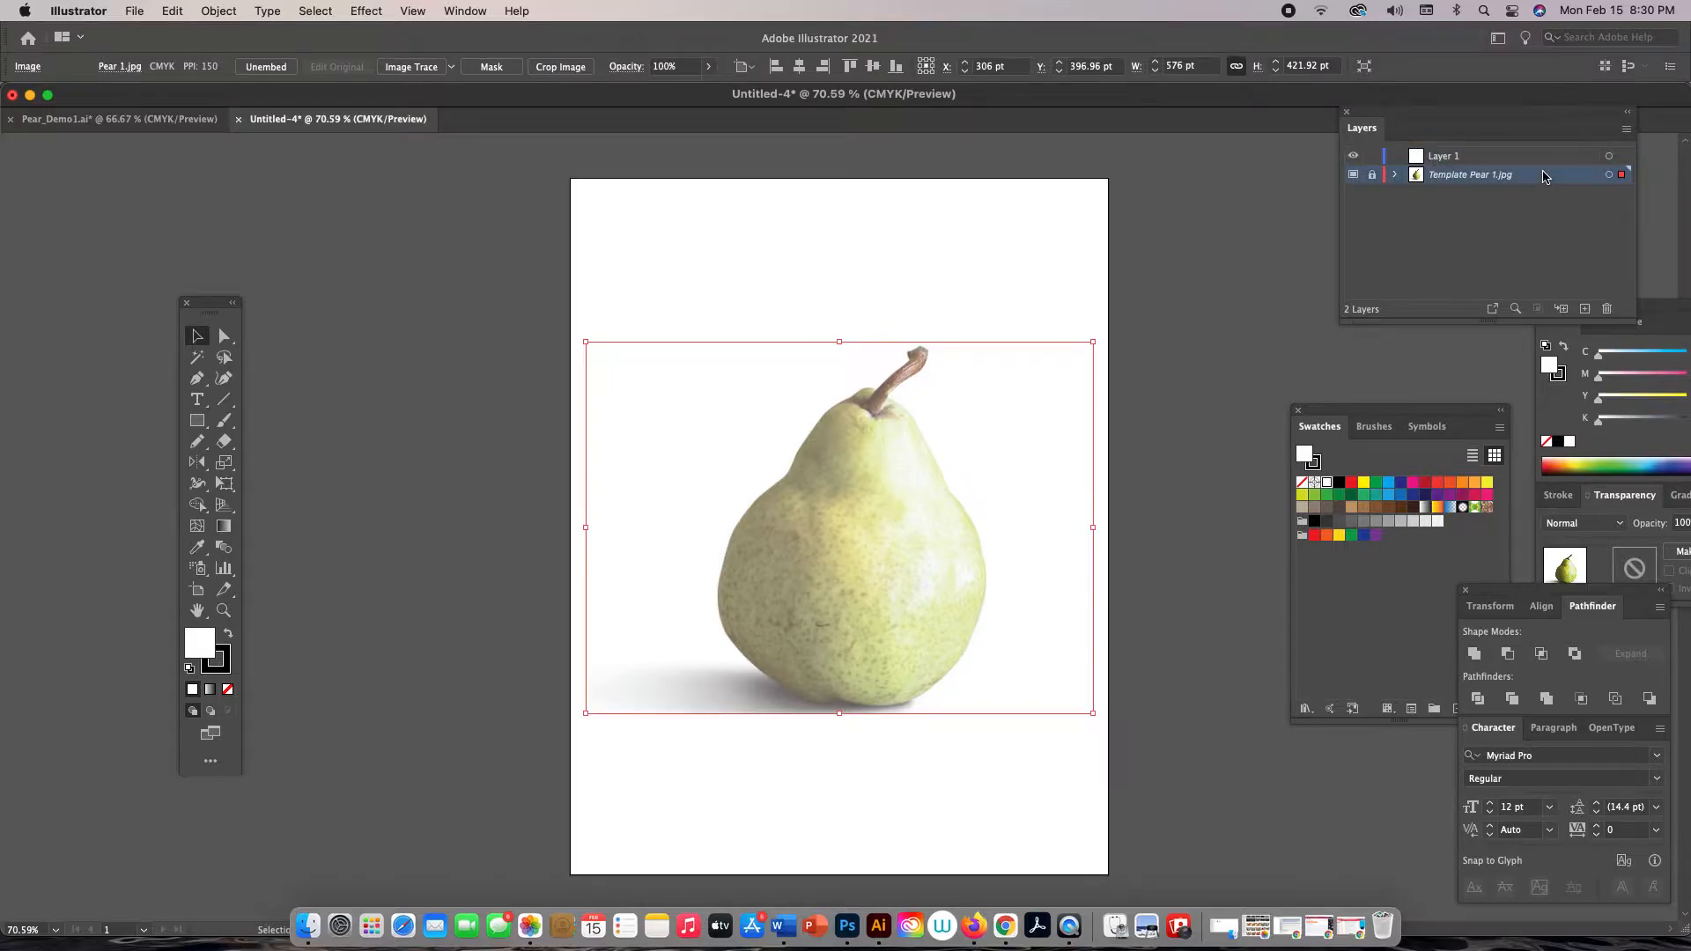
pyautogui.doubleClick(1543, 175)
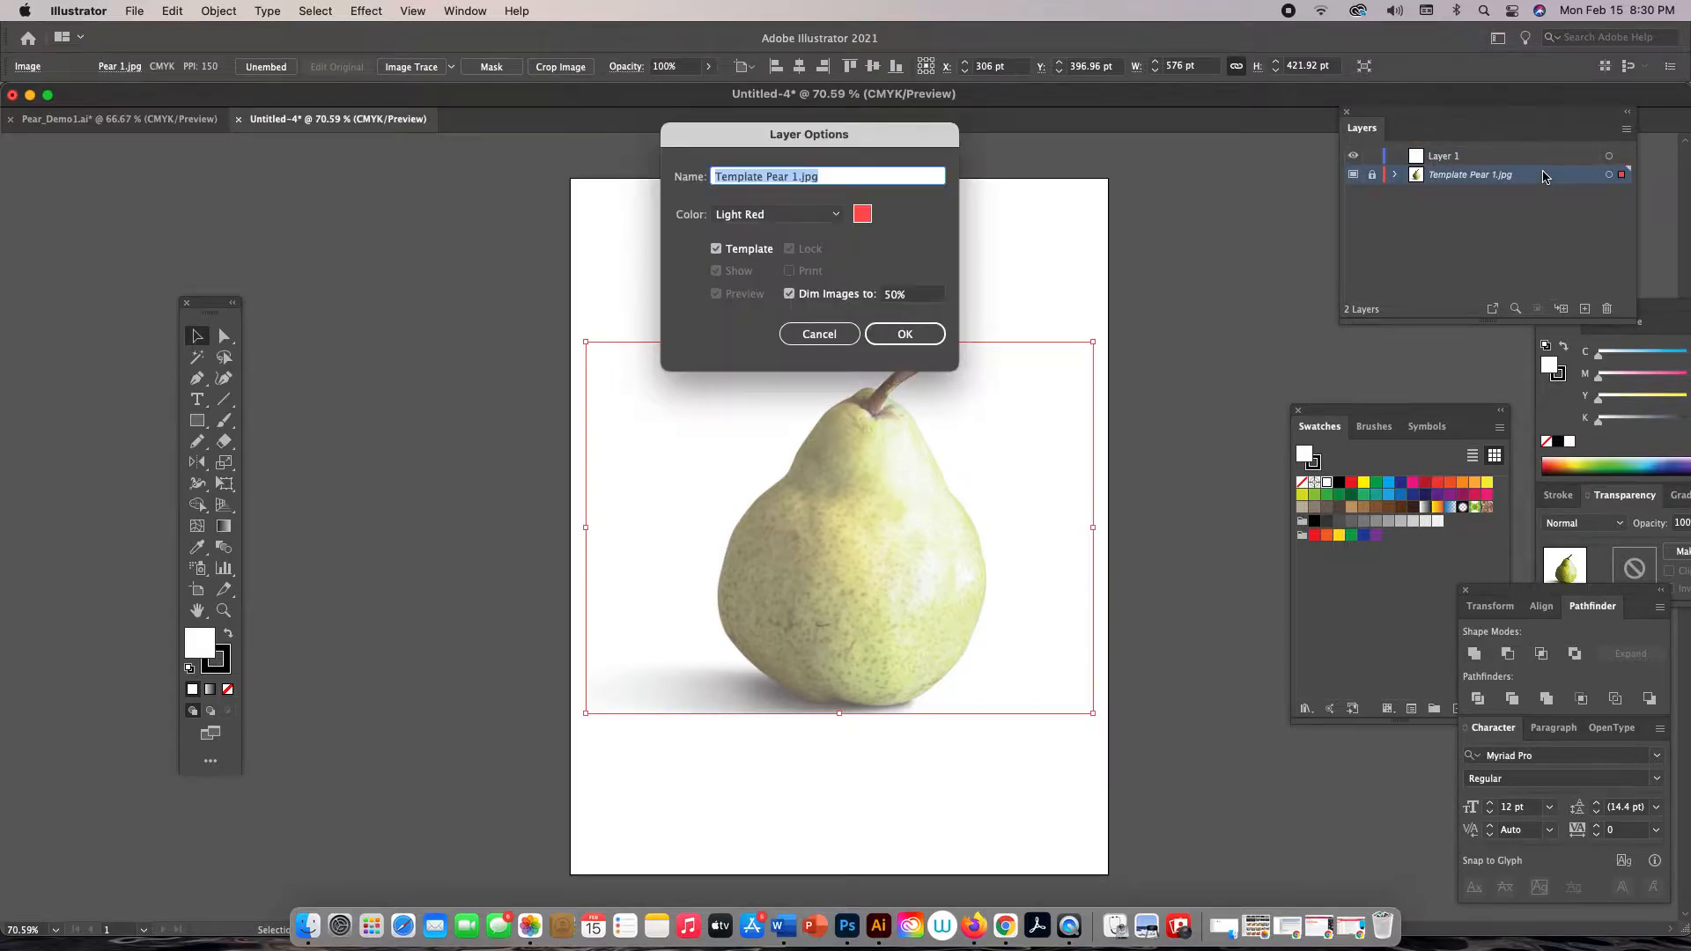
pyautogui.click(716, 250)
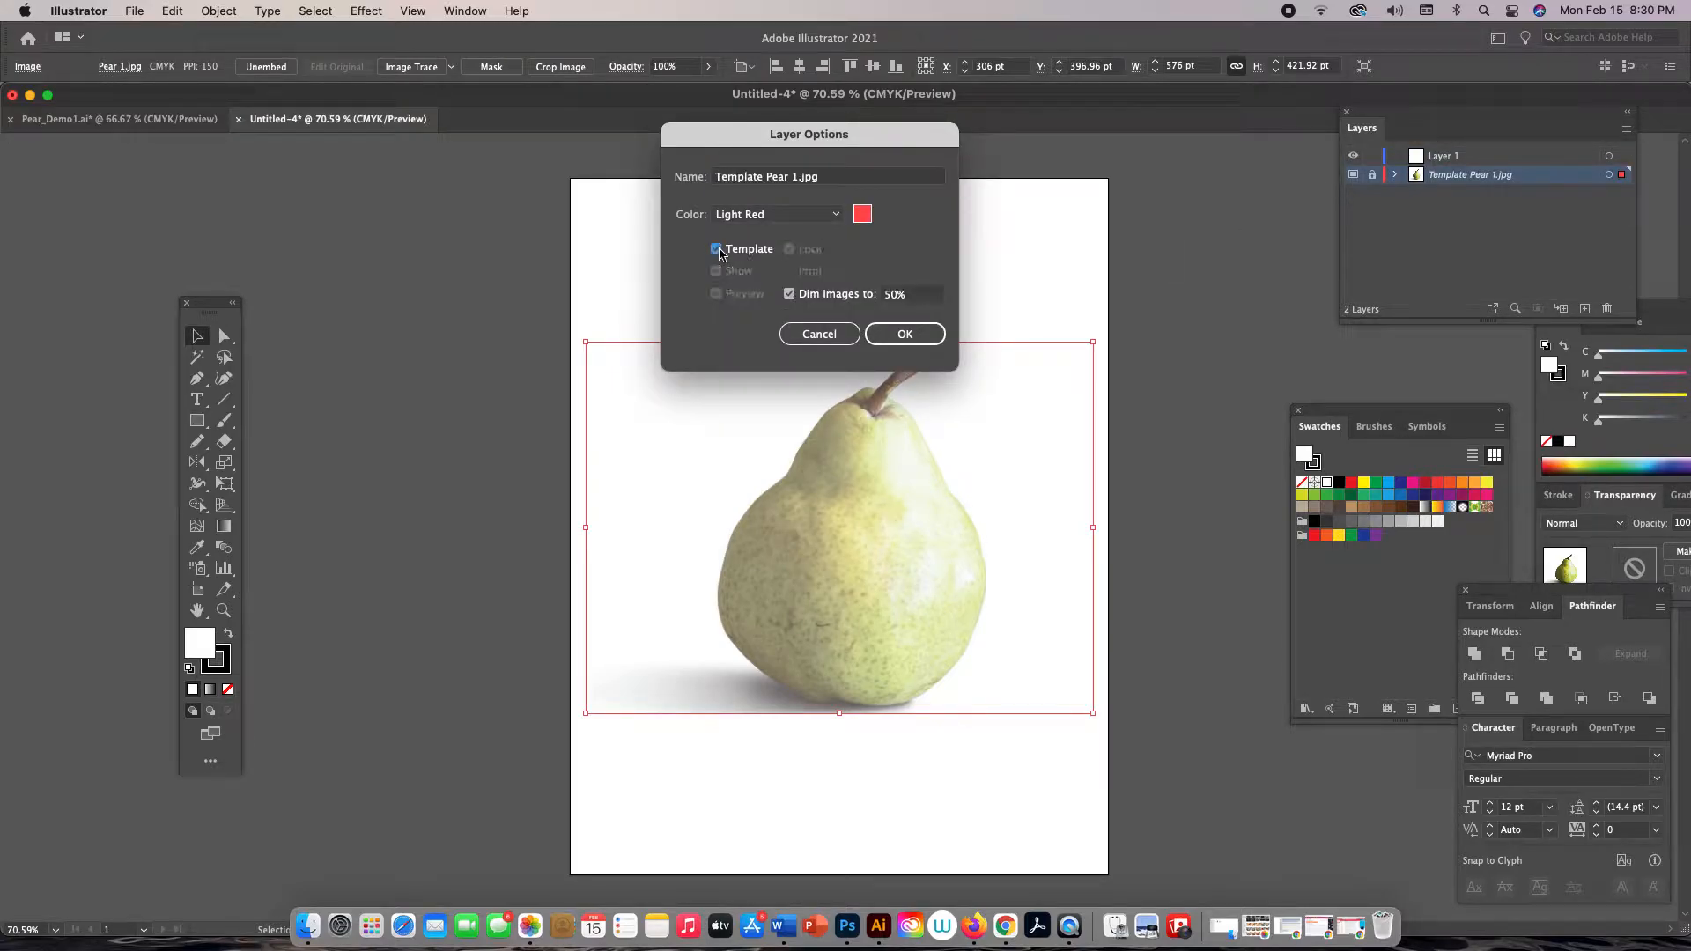
pyautogui.click(904, 333)
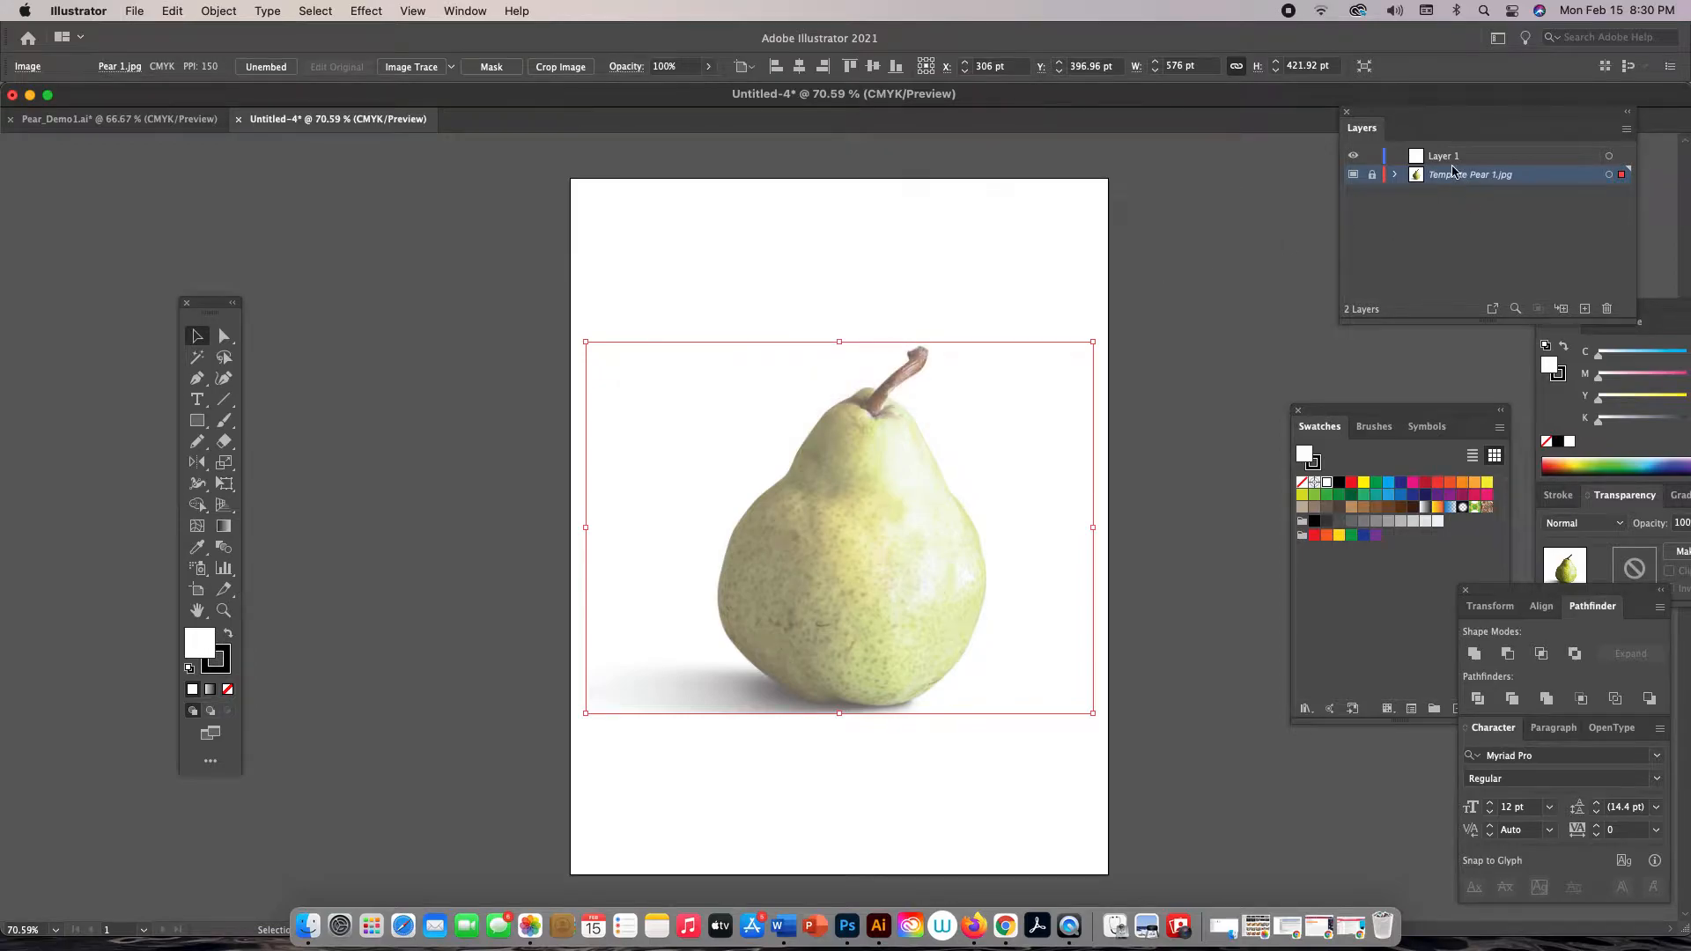
pyautogui.click(1247, 320)
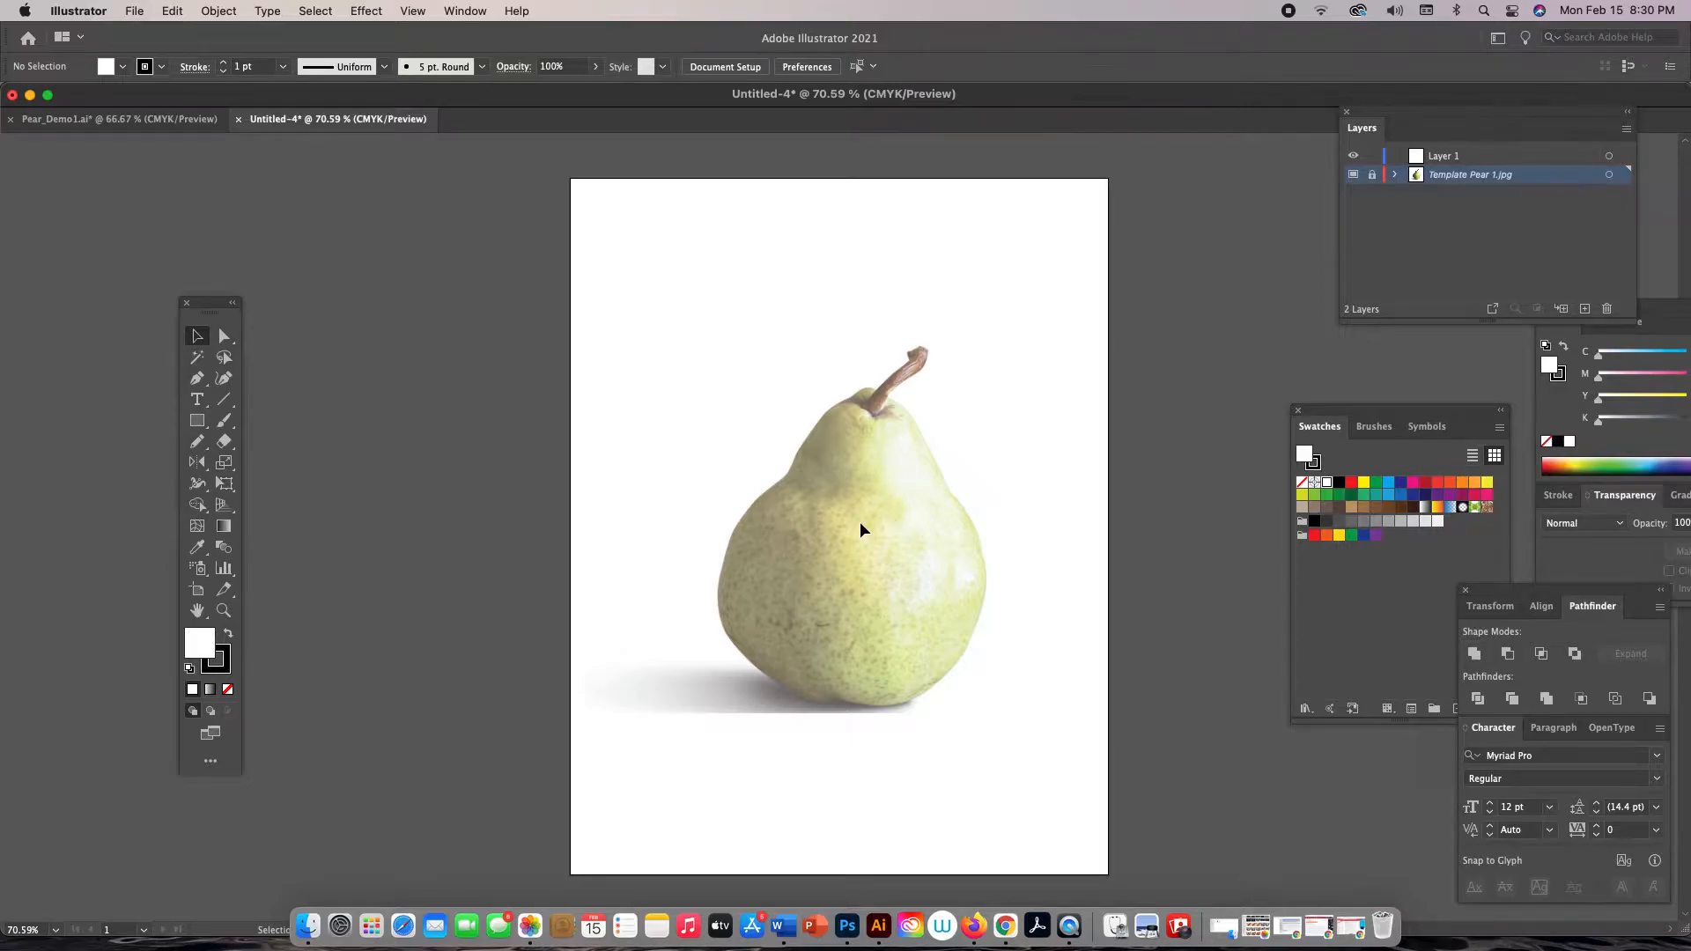
# Switch to the Pear_Demo1.ai document, hide Layer 4 and Layer 3, and show Layer 1
pyautogui.click(120, 124)
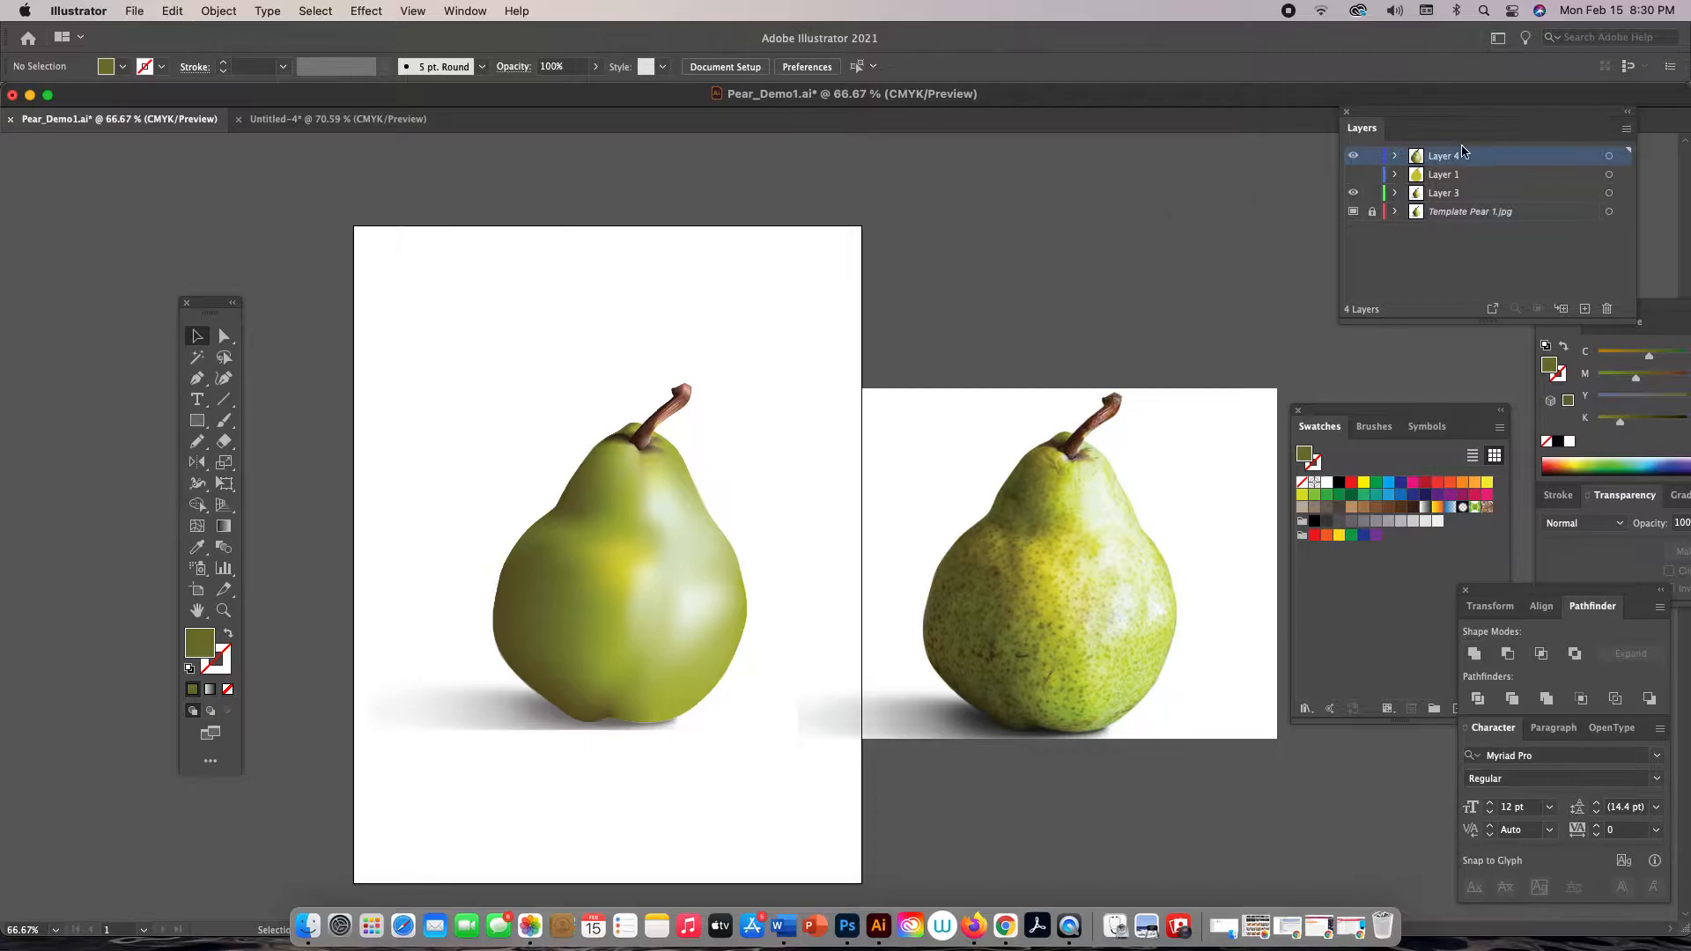
pyautogui.click(1354, 157)
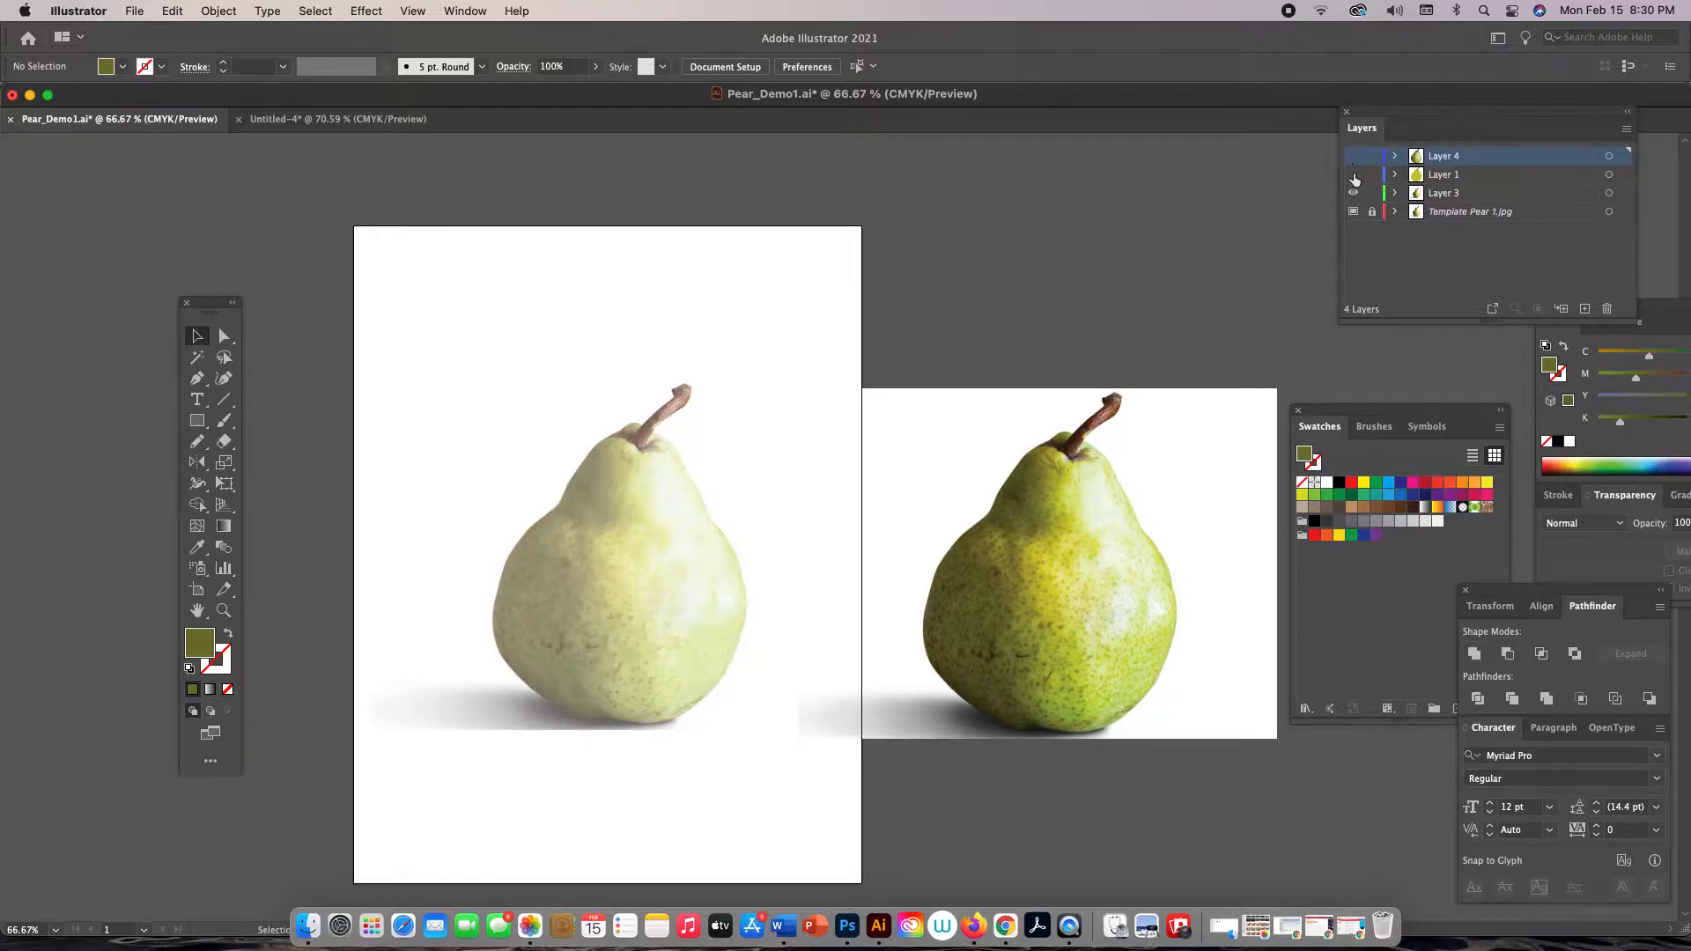
pyautogui.click(1353, 192)
pyautogui.click(1354, 174)
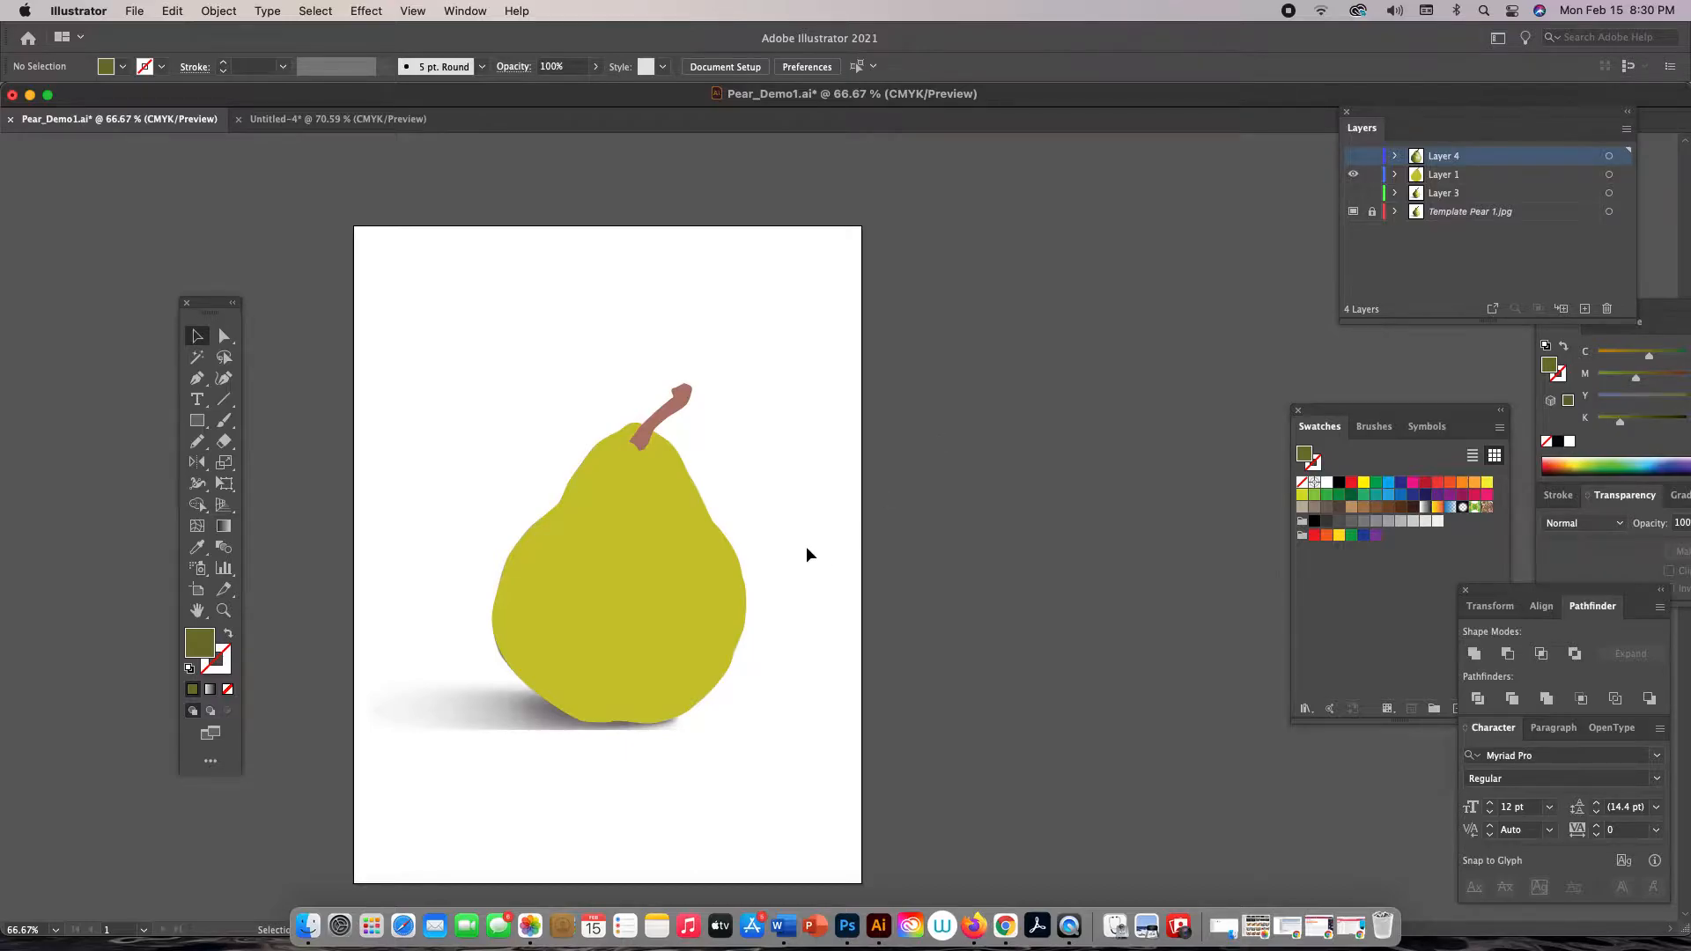
# Try a gradient mesh with 4 rows and 4 columns on the flat pear body
pyautogui.click(660, 577)
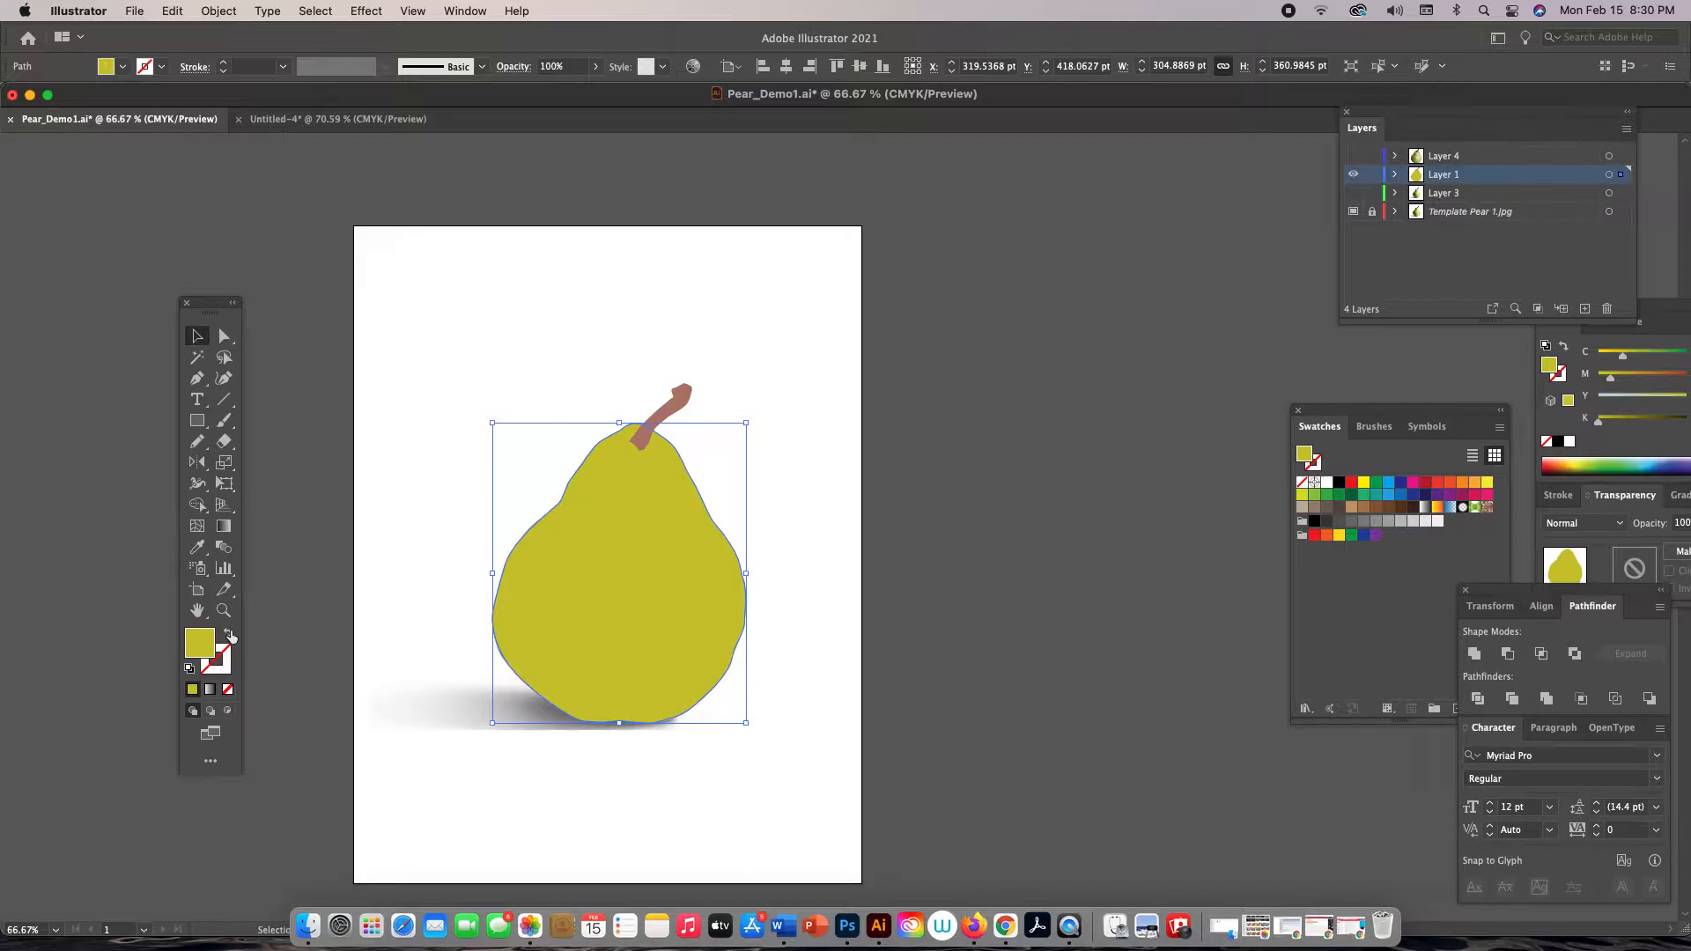
pyautogui.click(223, 610)
pyautogui.click(678, 561)
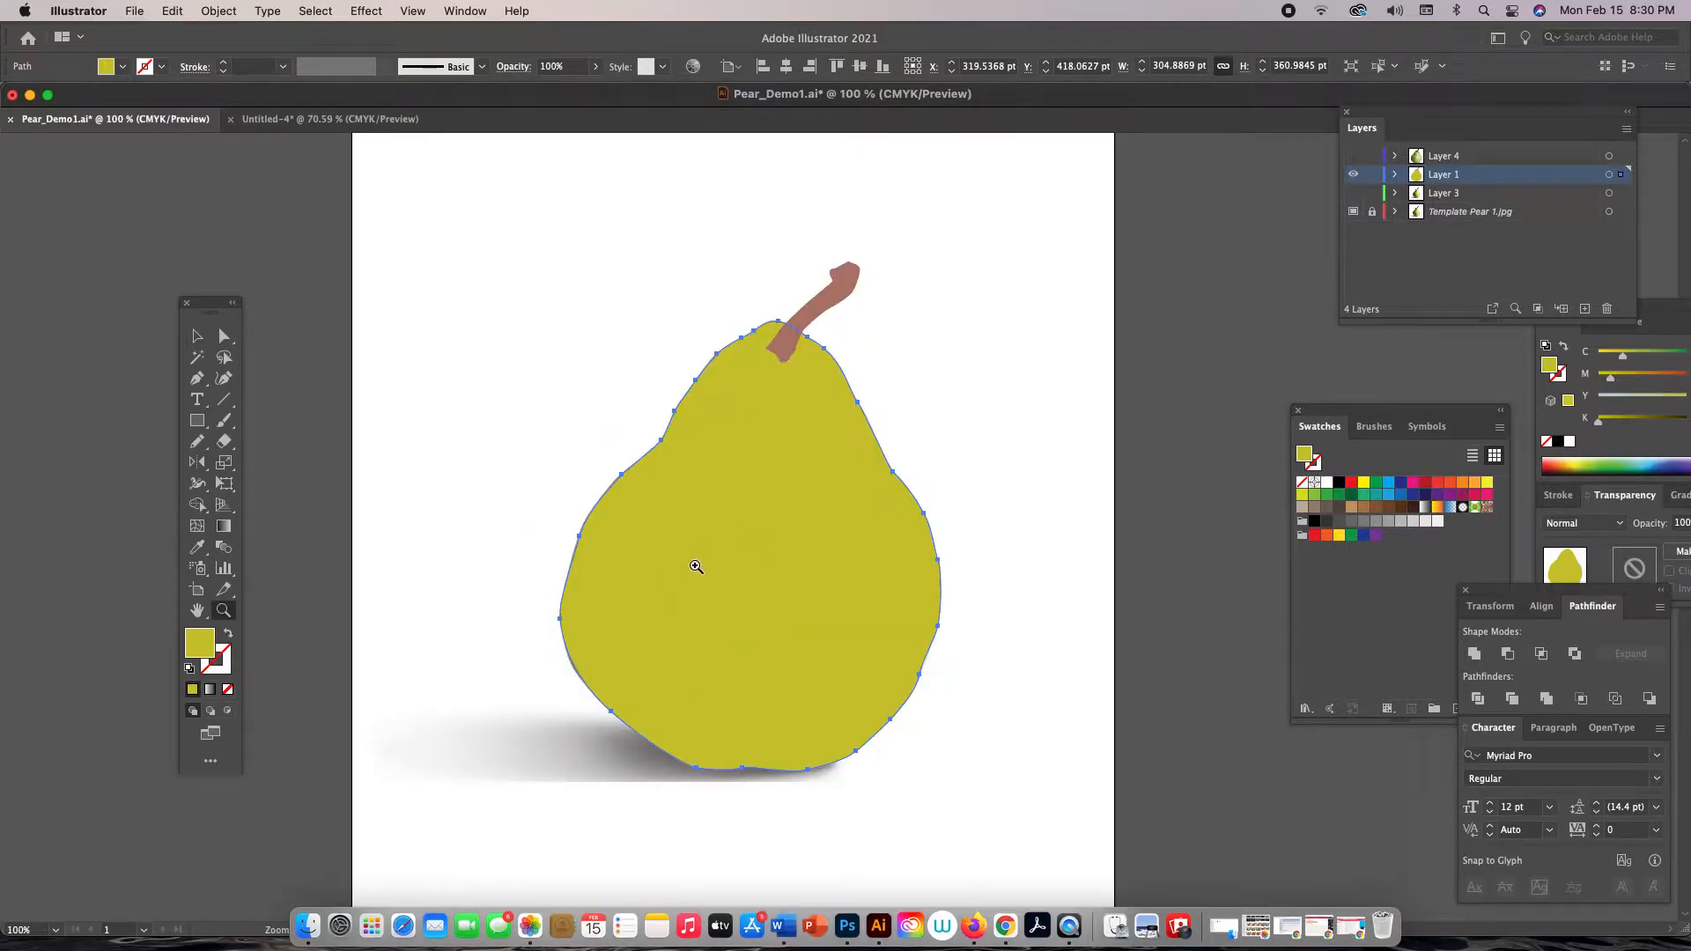
pyautogui.click(218, 11)
pyautogui.click(333, 316)
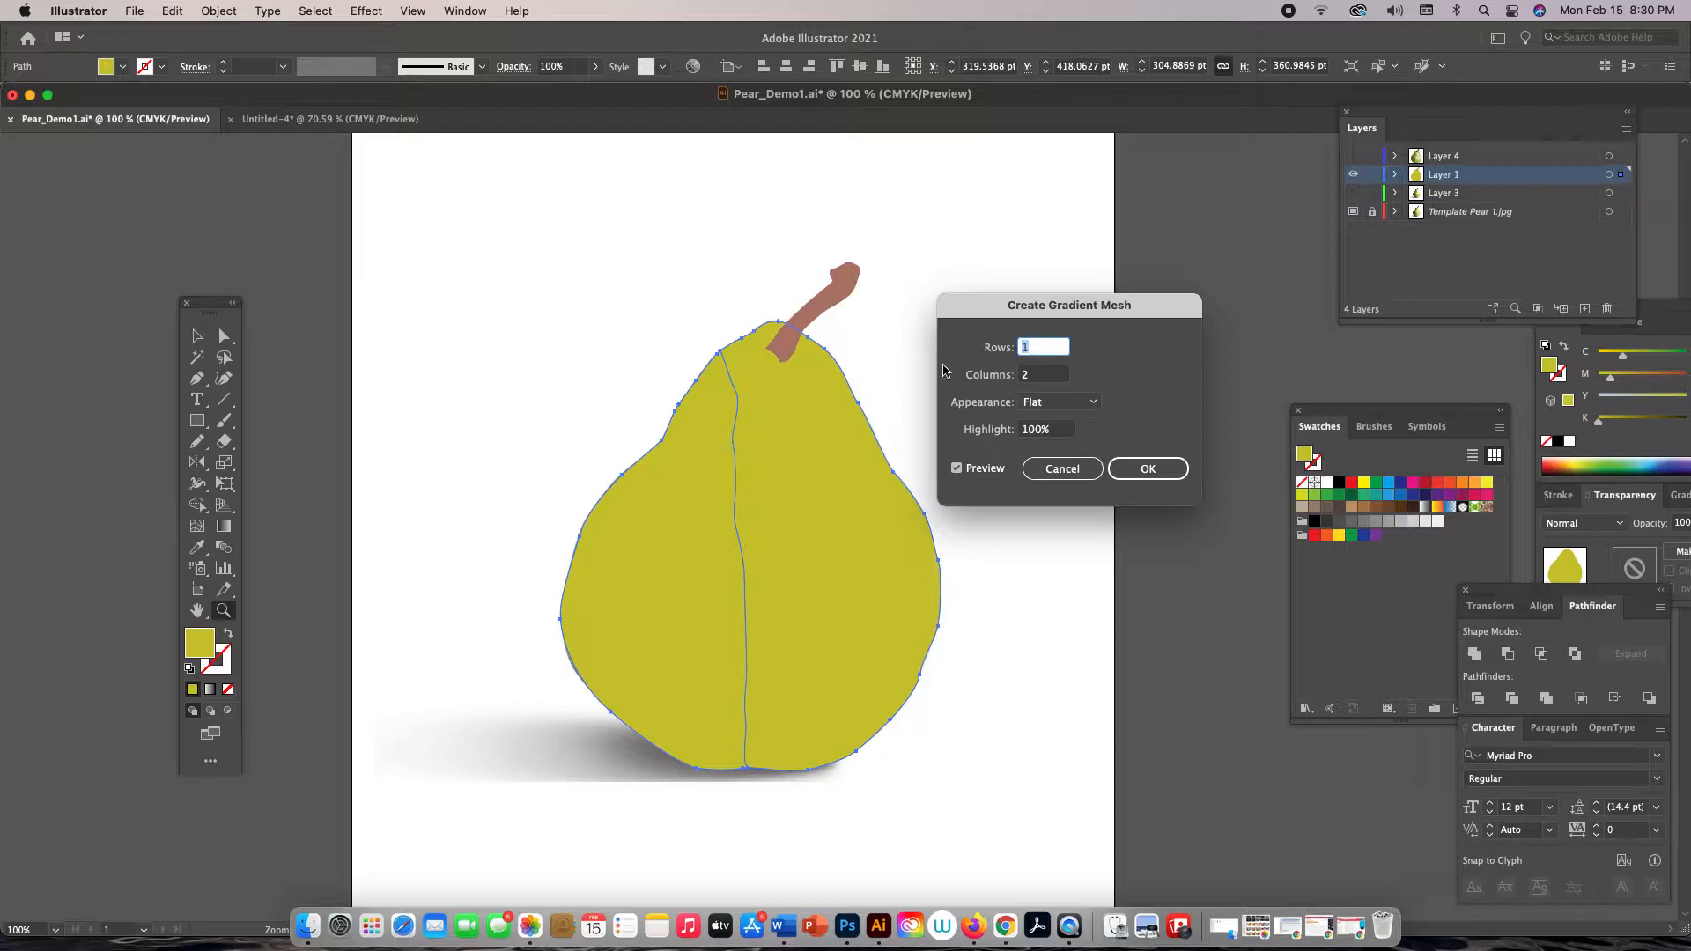
pyautogui.click(1032, 375)
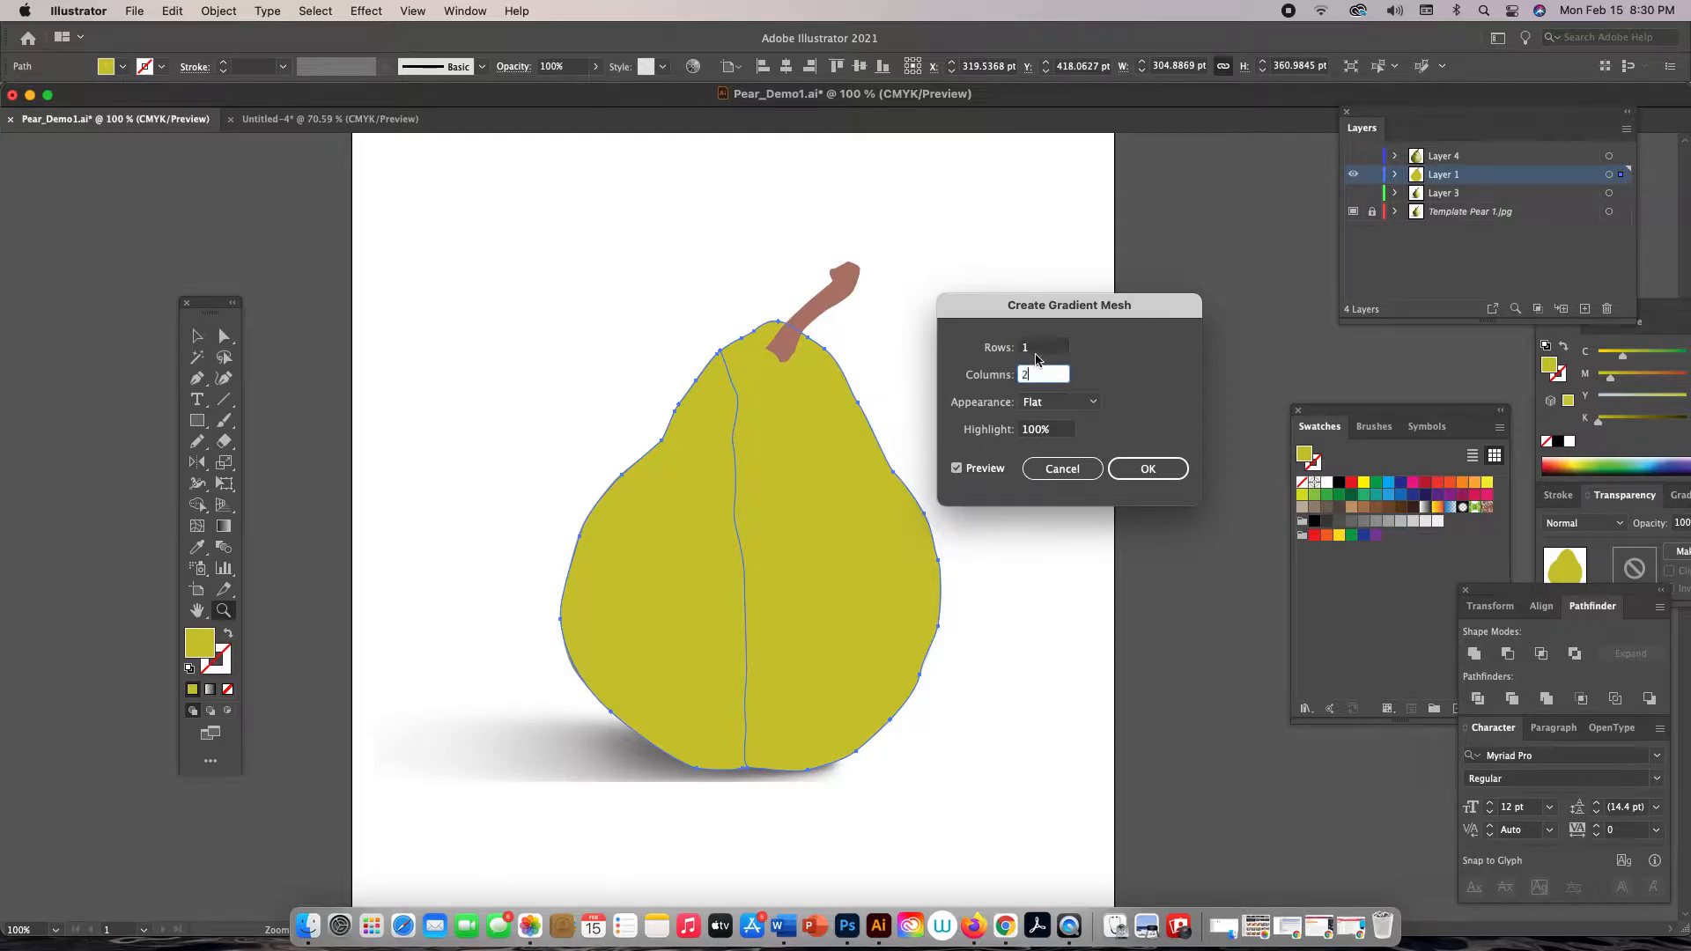
pyautogui.click(1020, 348)
pyautogui.write('4')
pyautogui.click(1019, 375)
pyautogui.write('4')
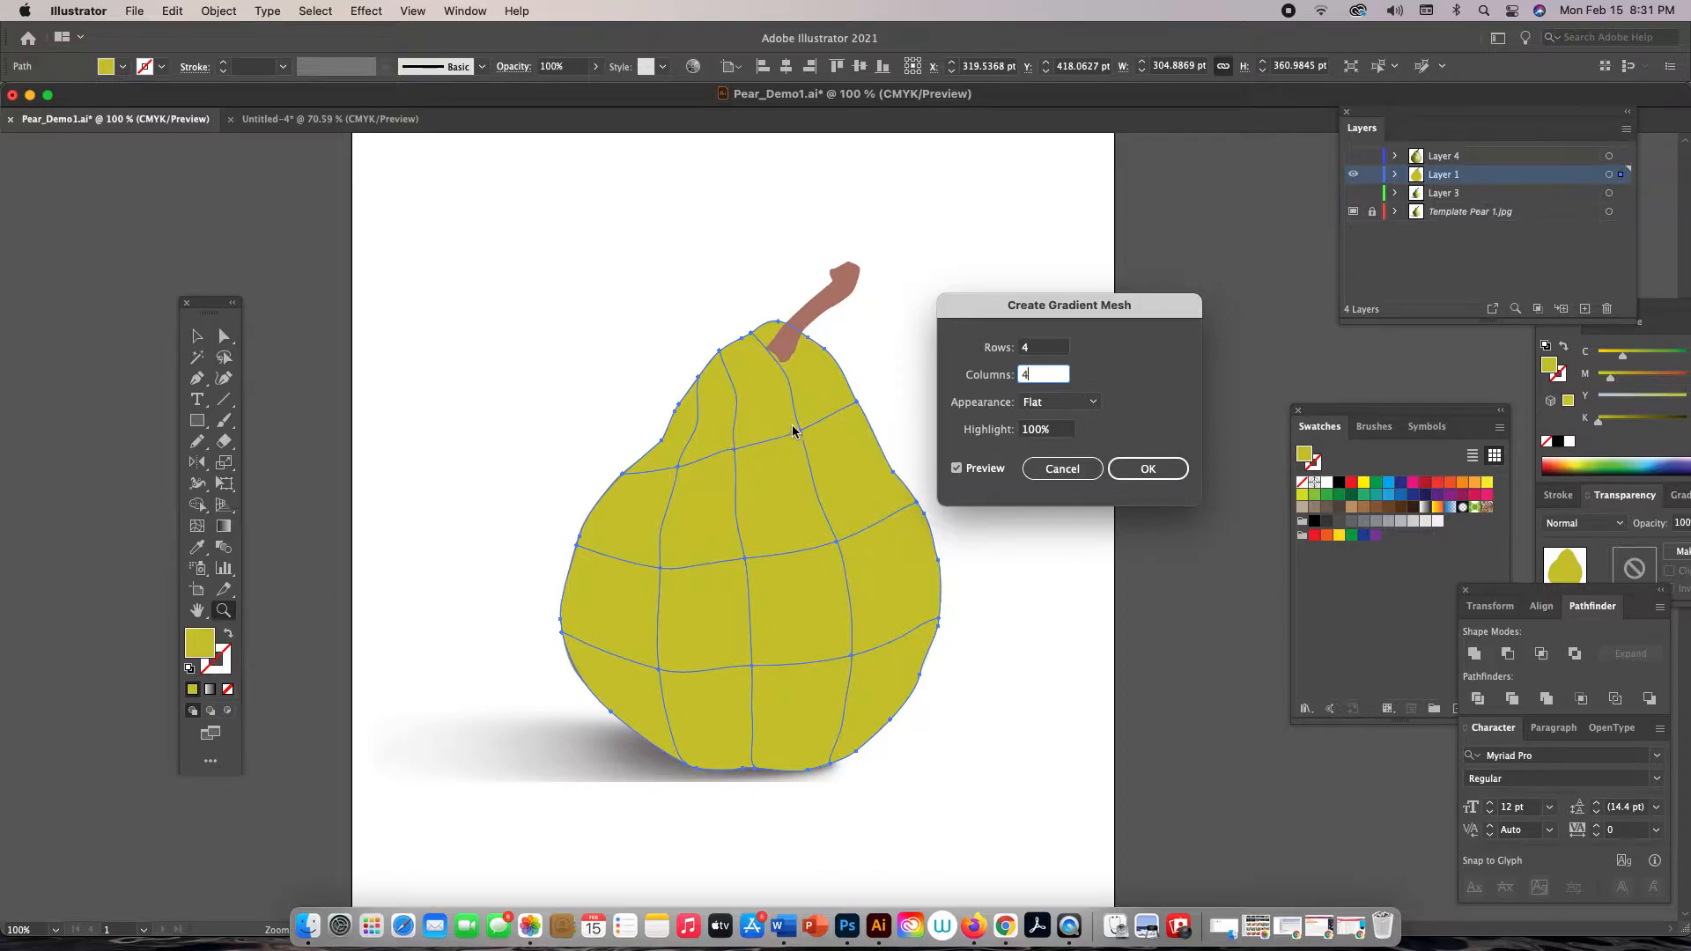
pyautogui.click(1085, 469)
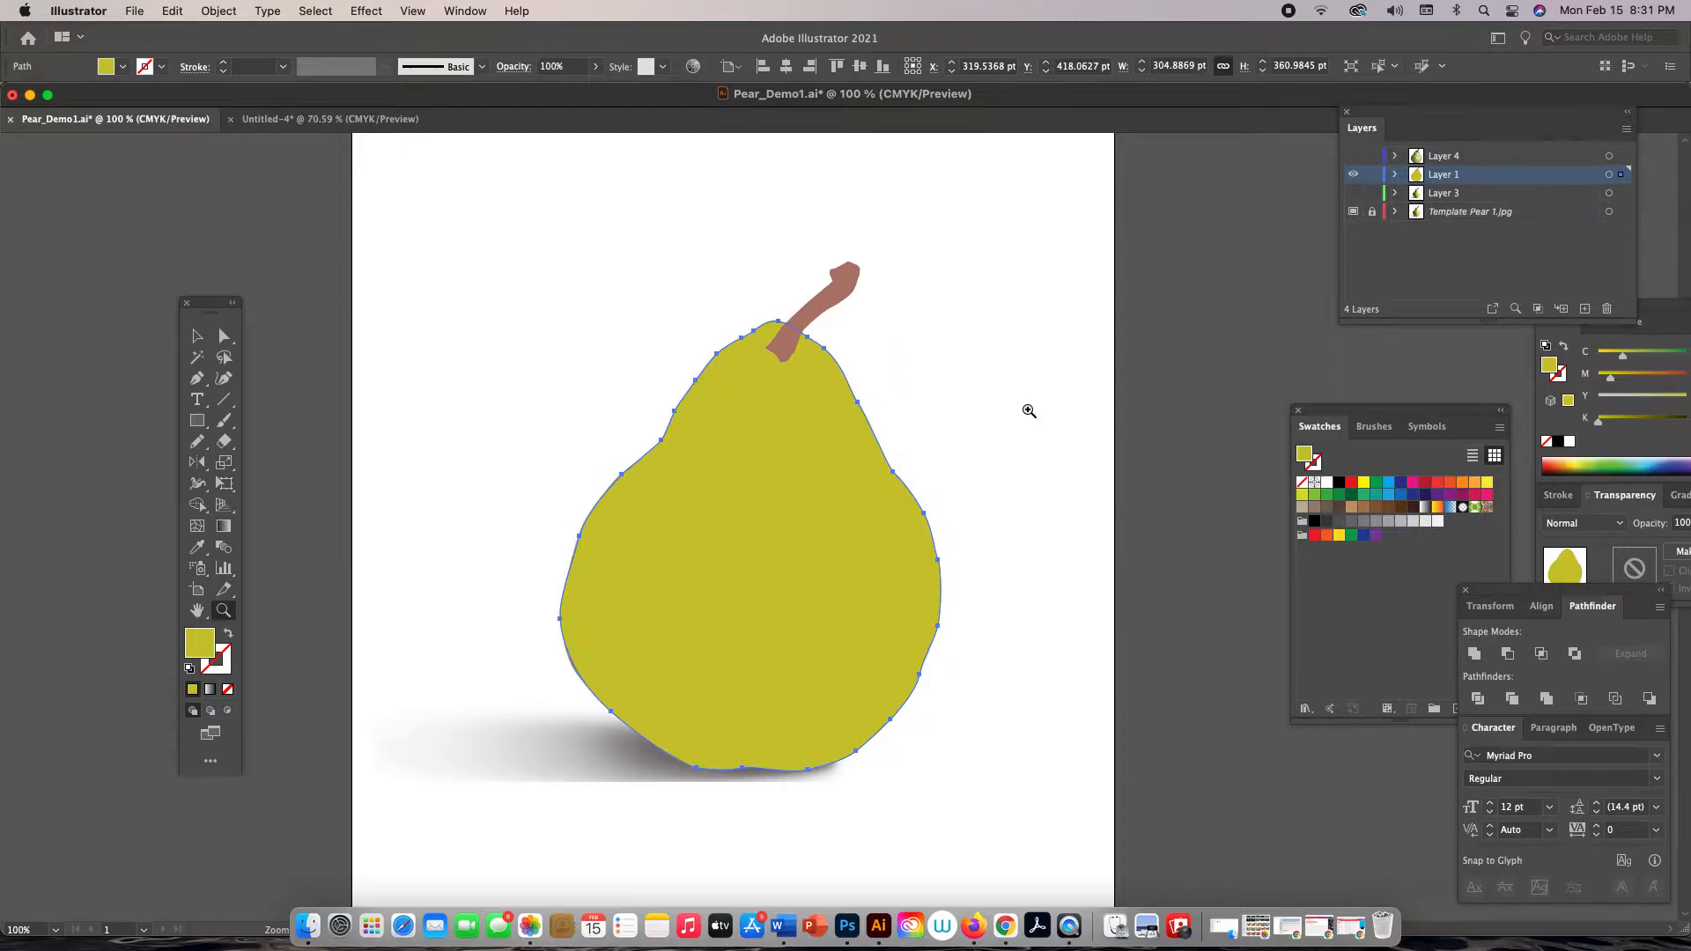
# Create a gradient mesh with 3 rows and flat appearance on the brown stem
pyautogui.press('a')
pyautogui.click(823, 310)
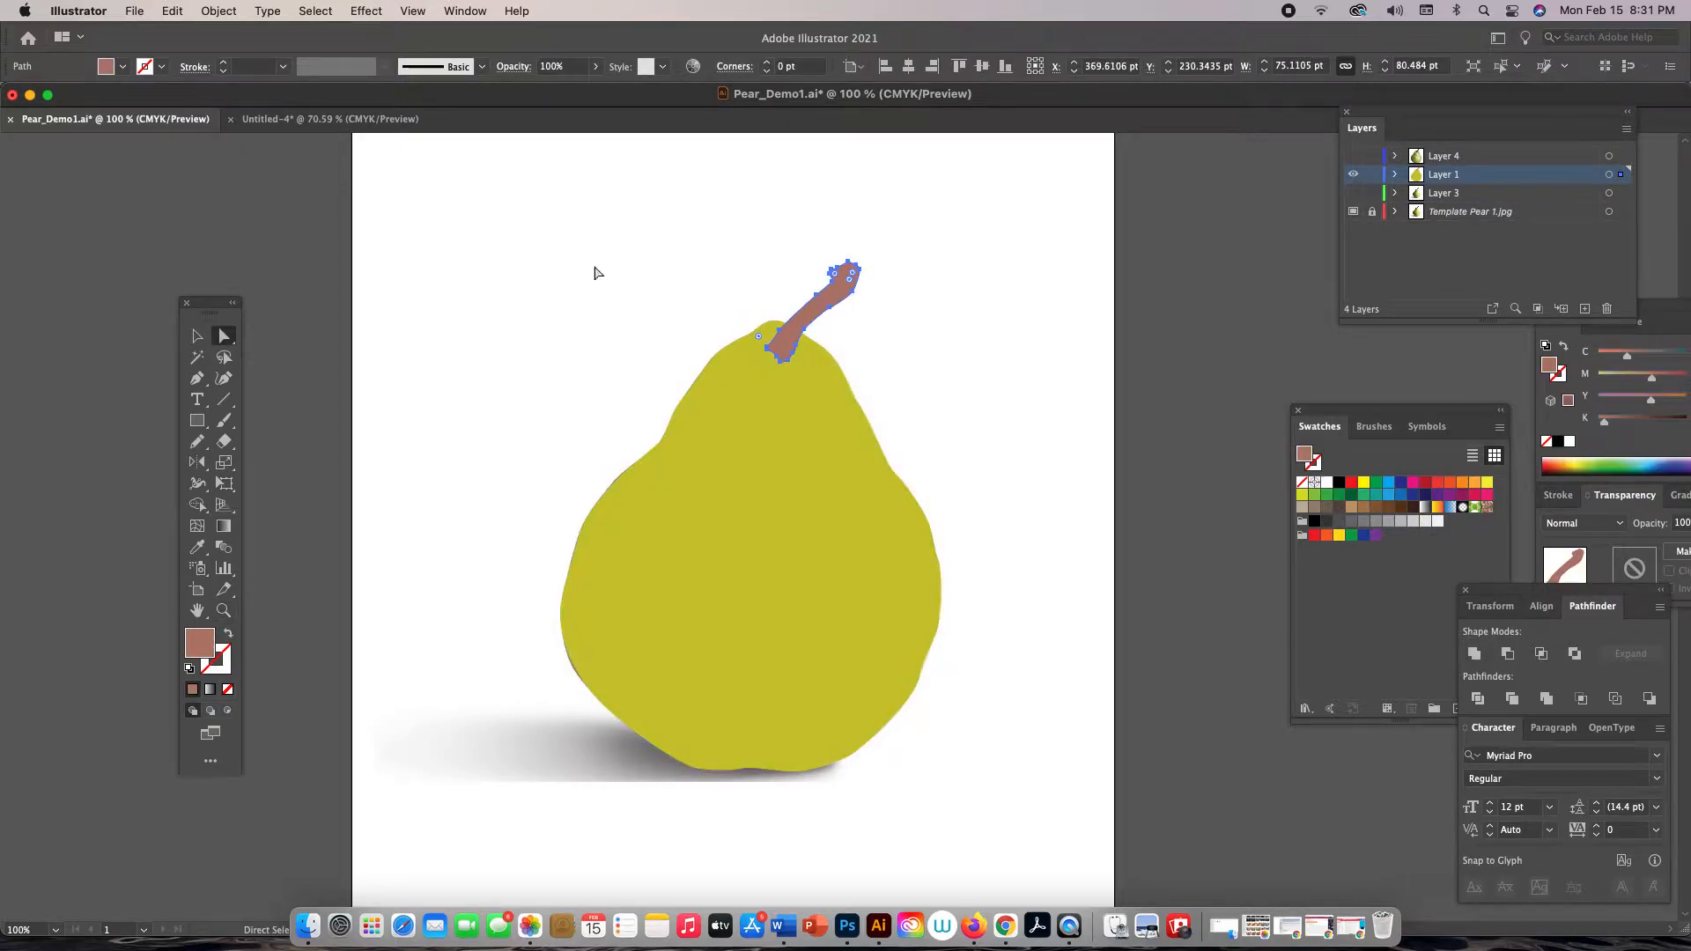
pyautogui.click(229, 12)
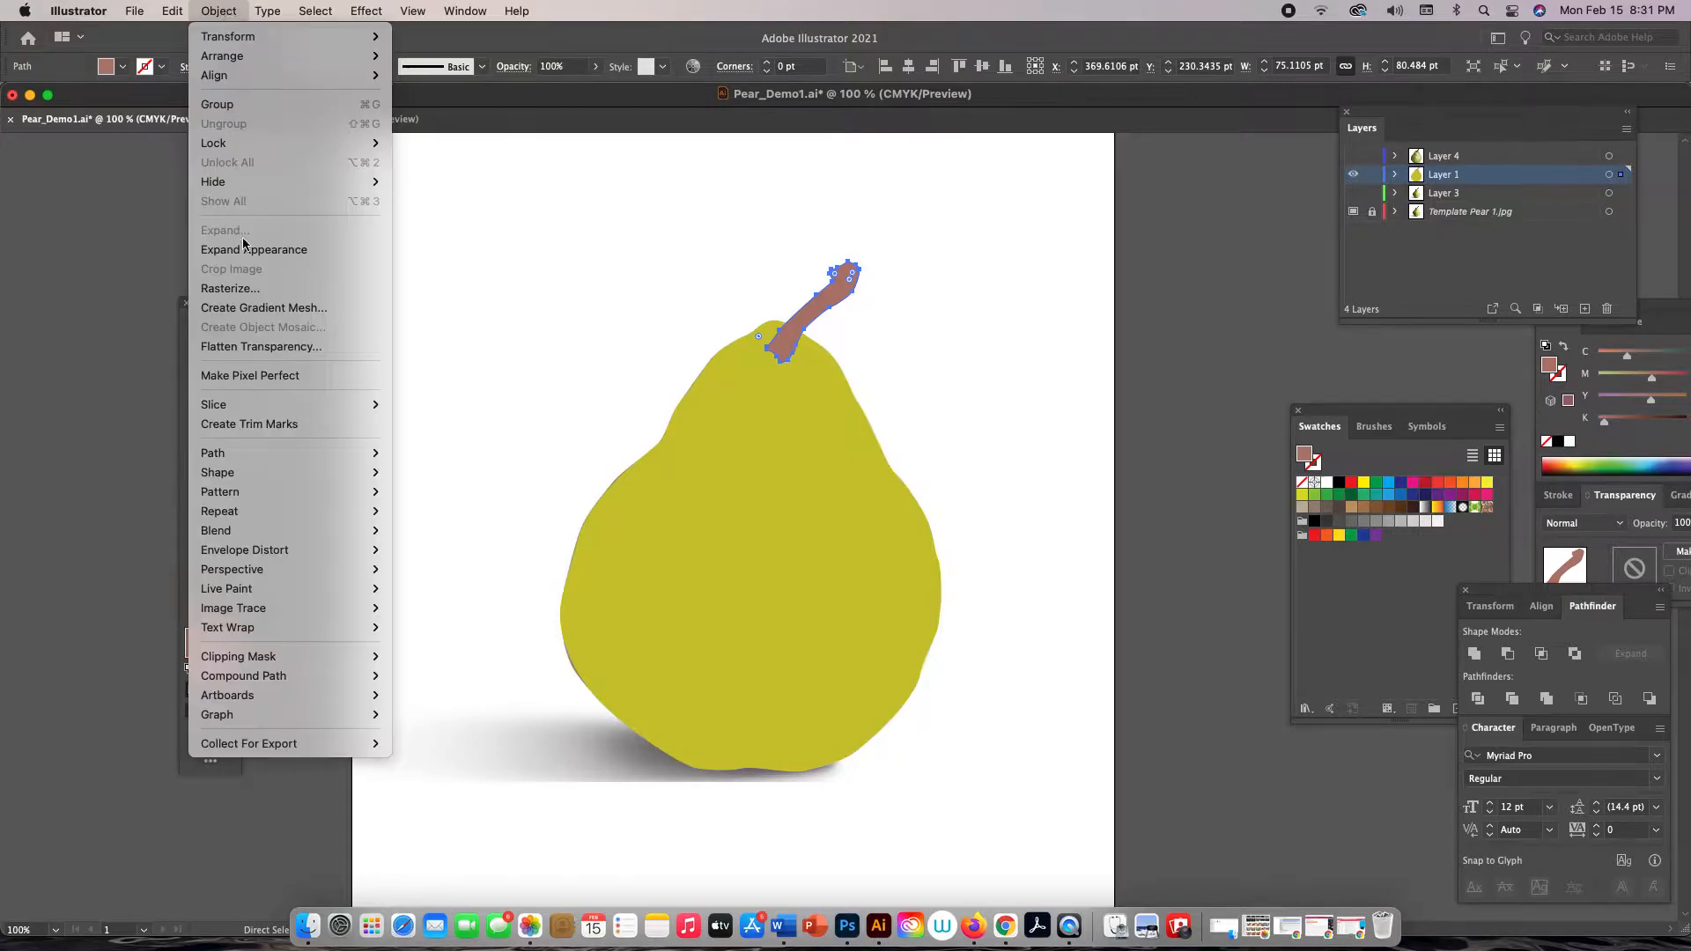
pyautogui.click(264, 308)
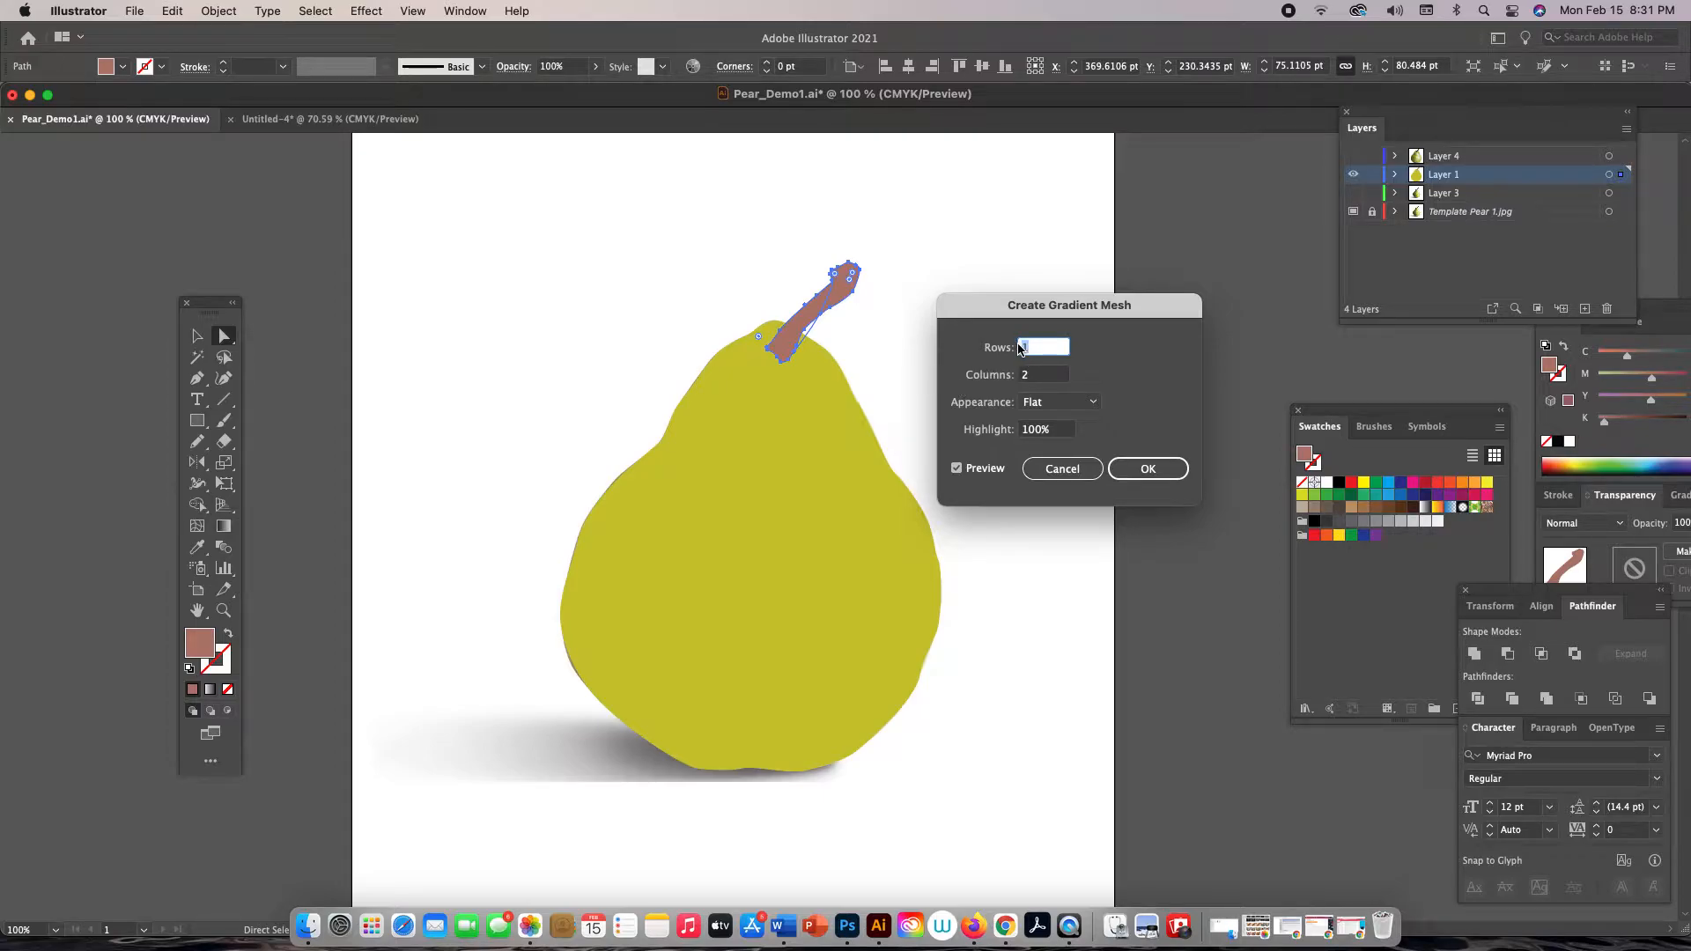
pyautogui.write('3')
pyautogui.click(1038, 375)
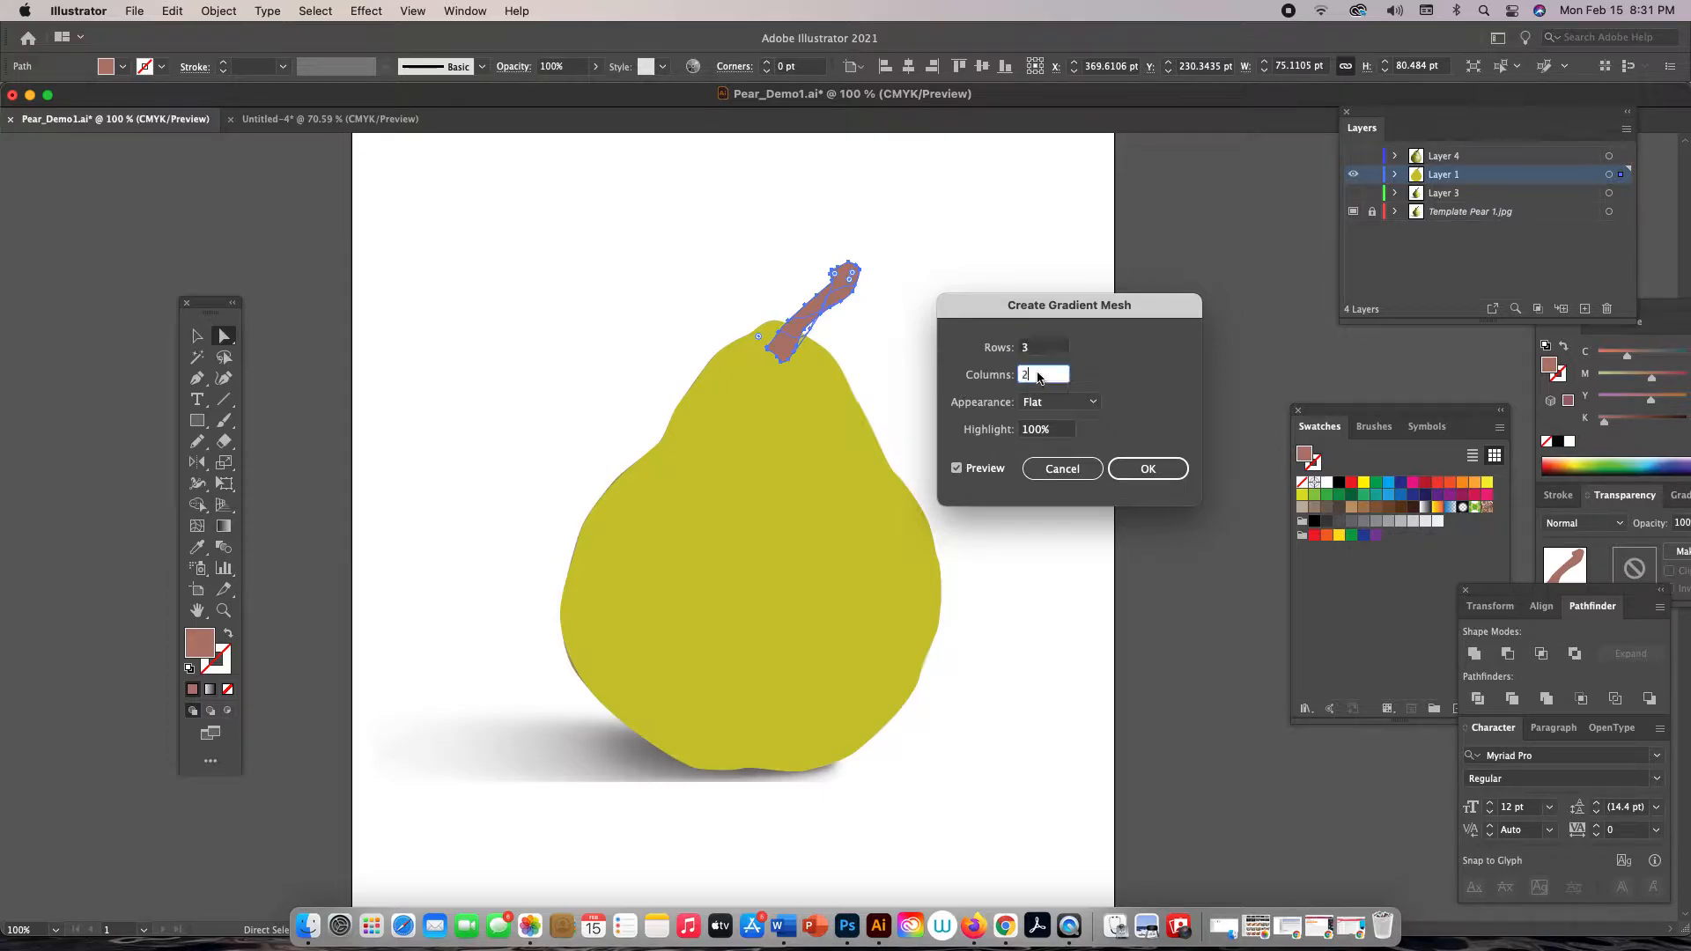
pyautogui.moveTo(1039, 377); pyautogui.dragTo(1013, 378)
pyautogui.click(1144, 468)
# Change the selection color of Layer 1 to Dark Green in its layer options
pyautogui.press('z')
pyautogui.click(826, 334)
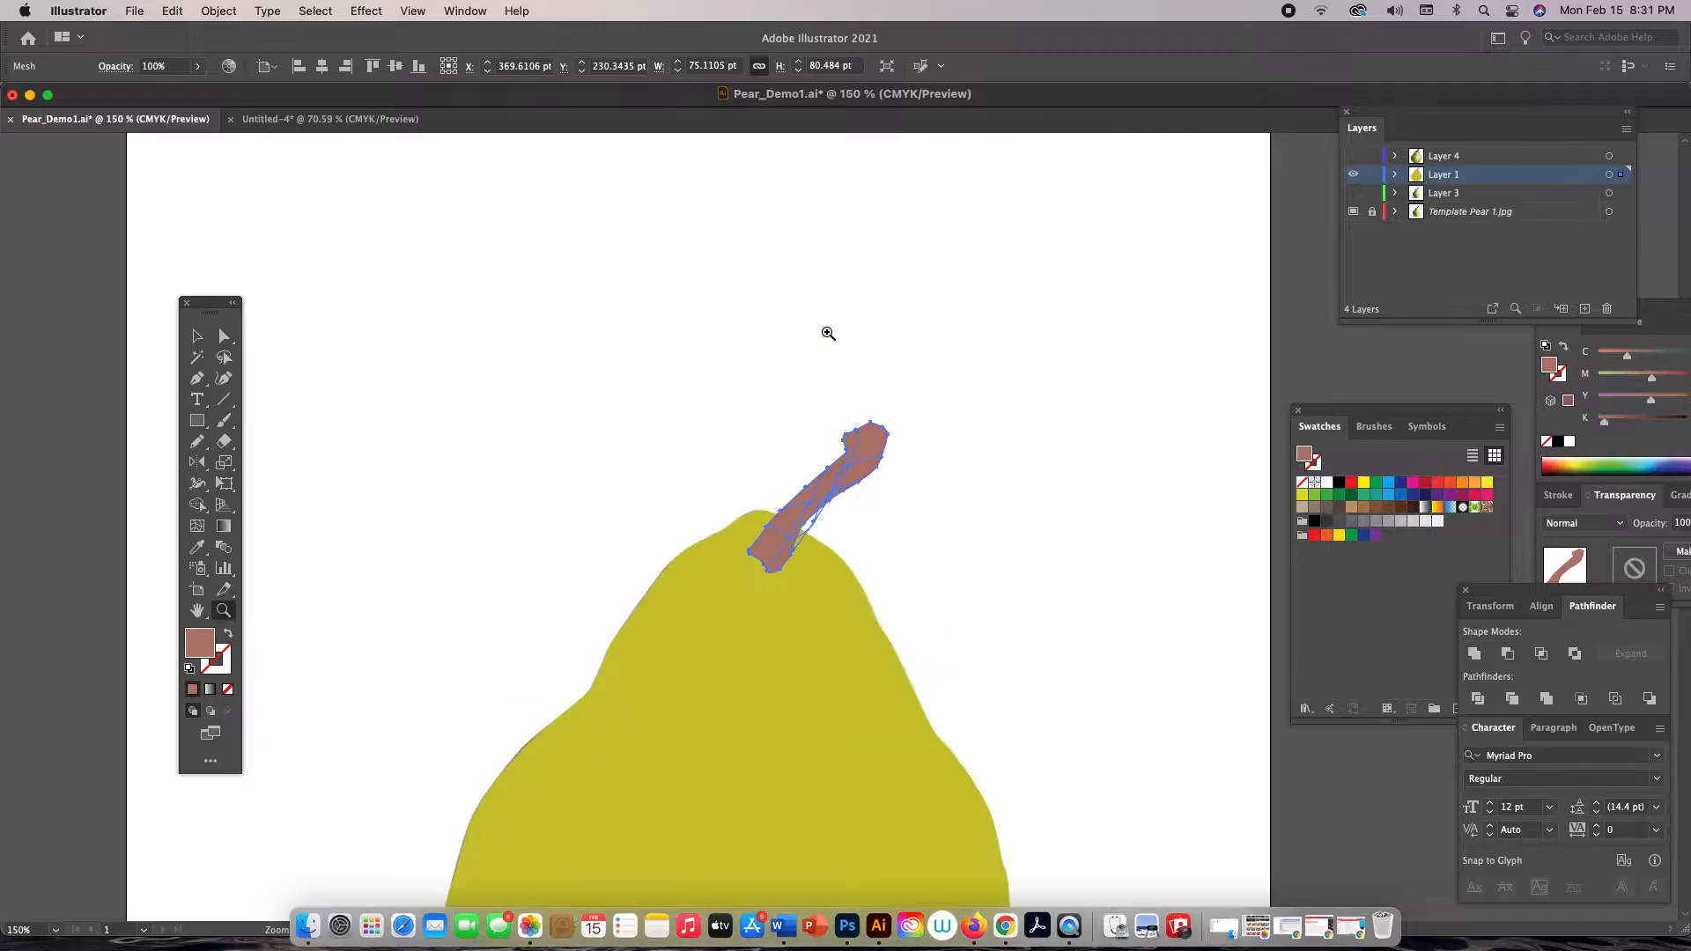
pyautogui.moveTo(849, 480); pyautogui.dragTo(845, 339)
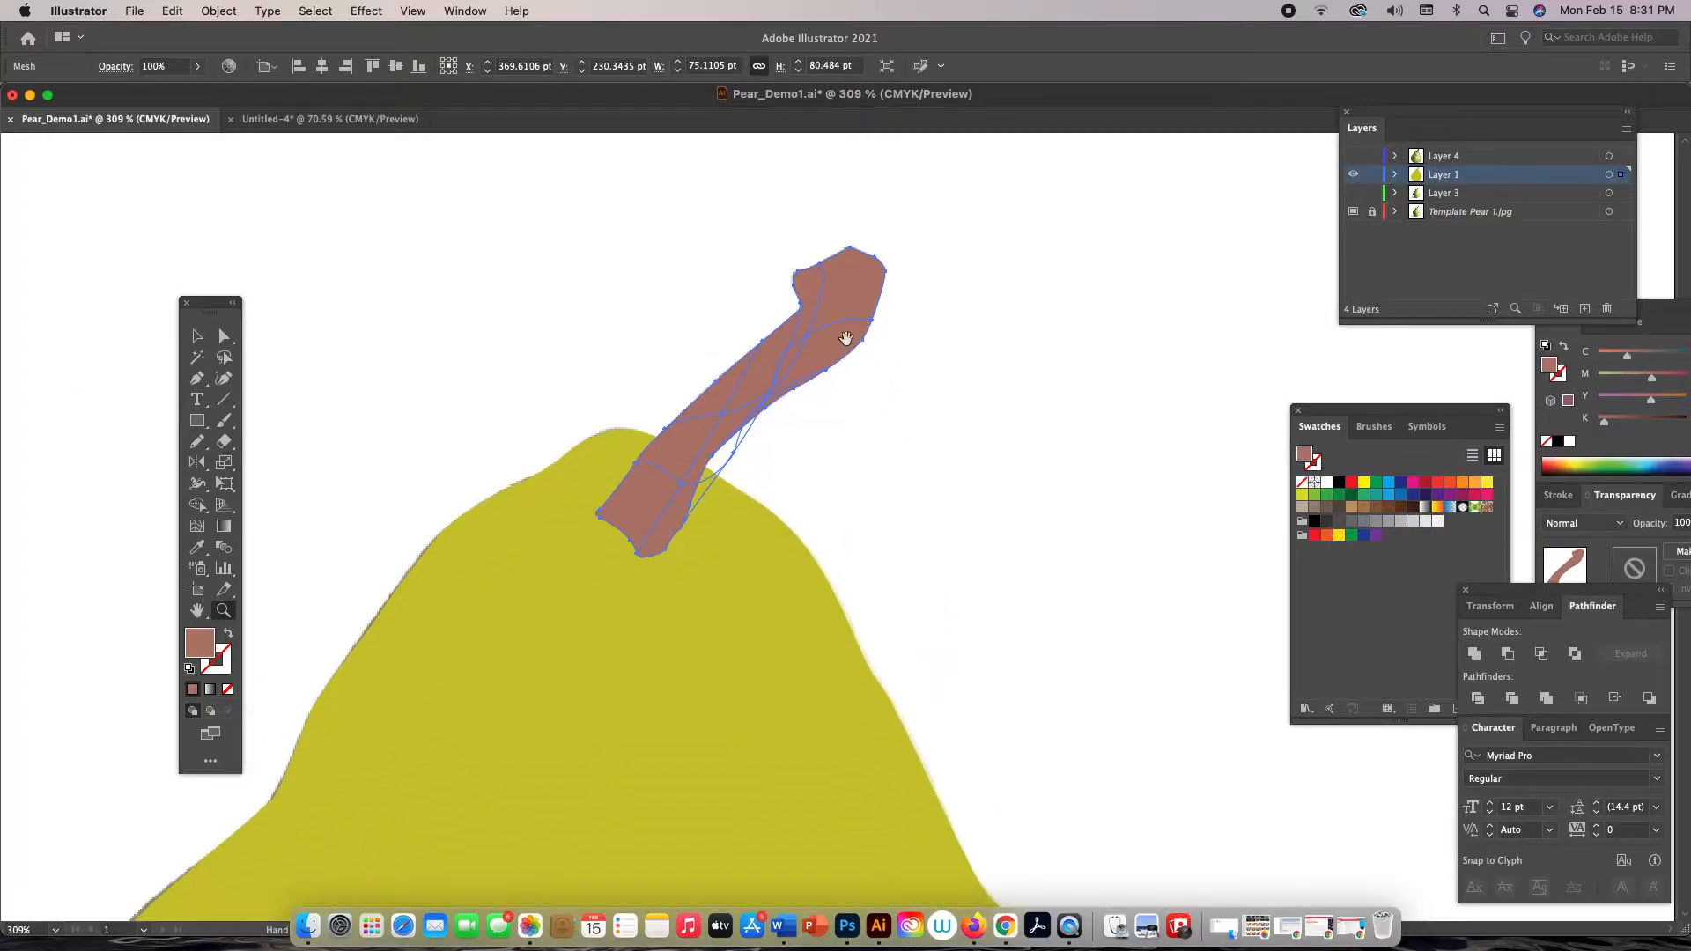
pyautogui.doubleClick(1540, 173)
pyautogui.click(744, 217)
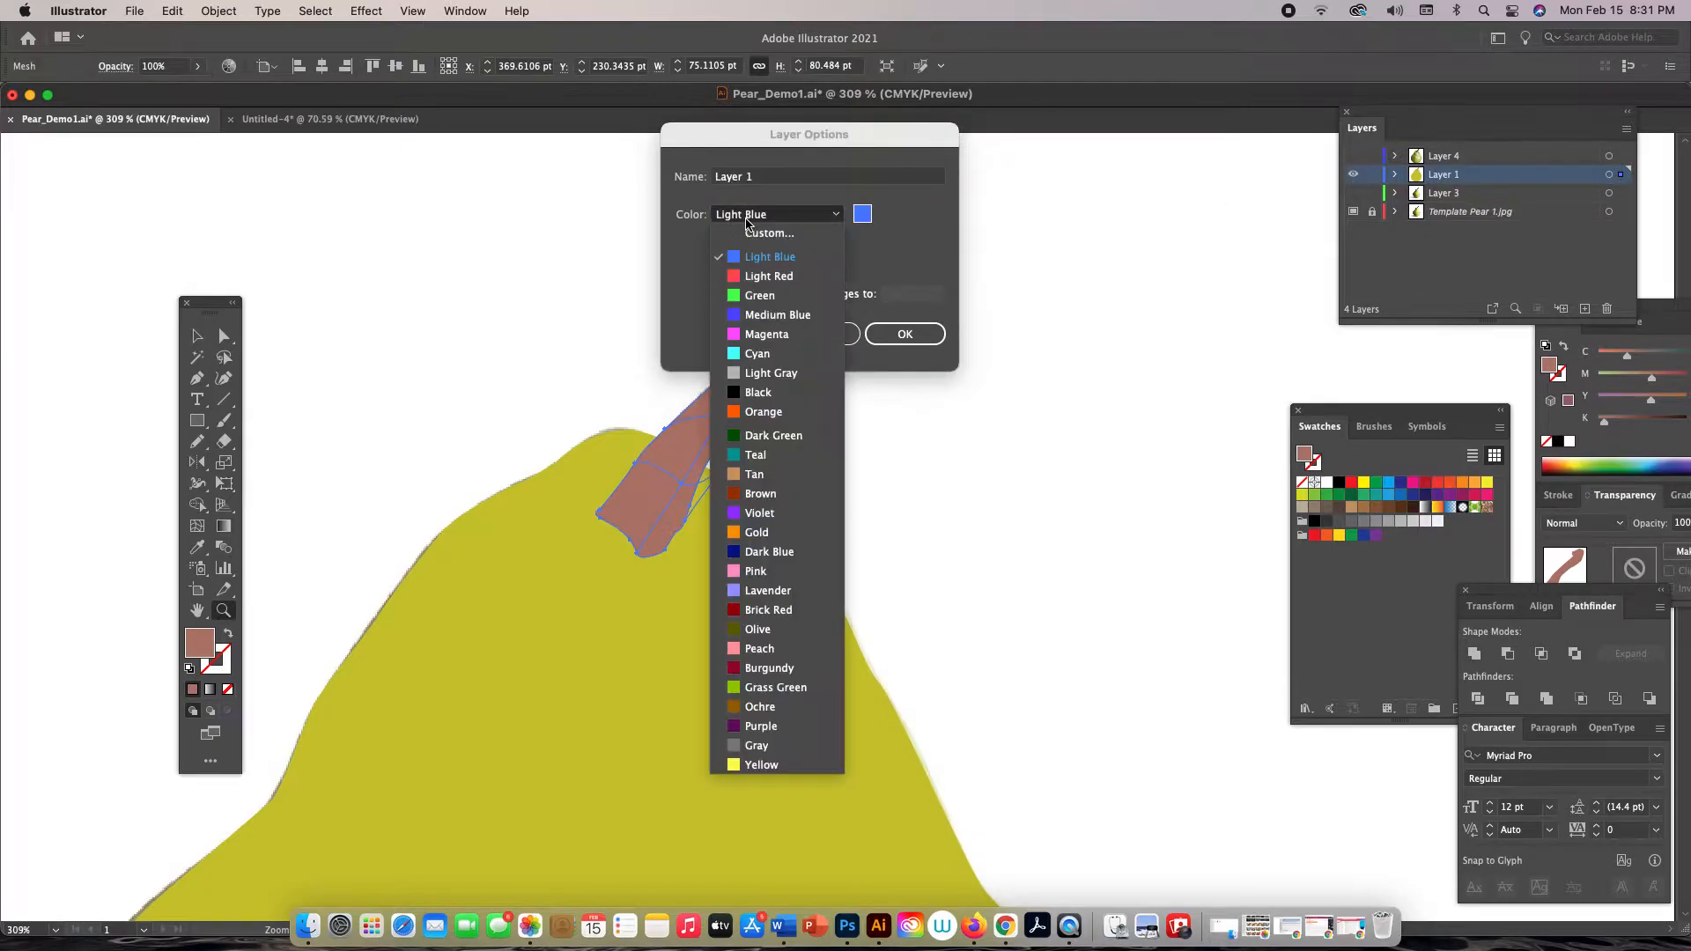
pyautogui.click(773, 435)
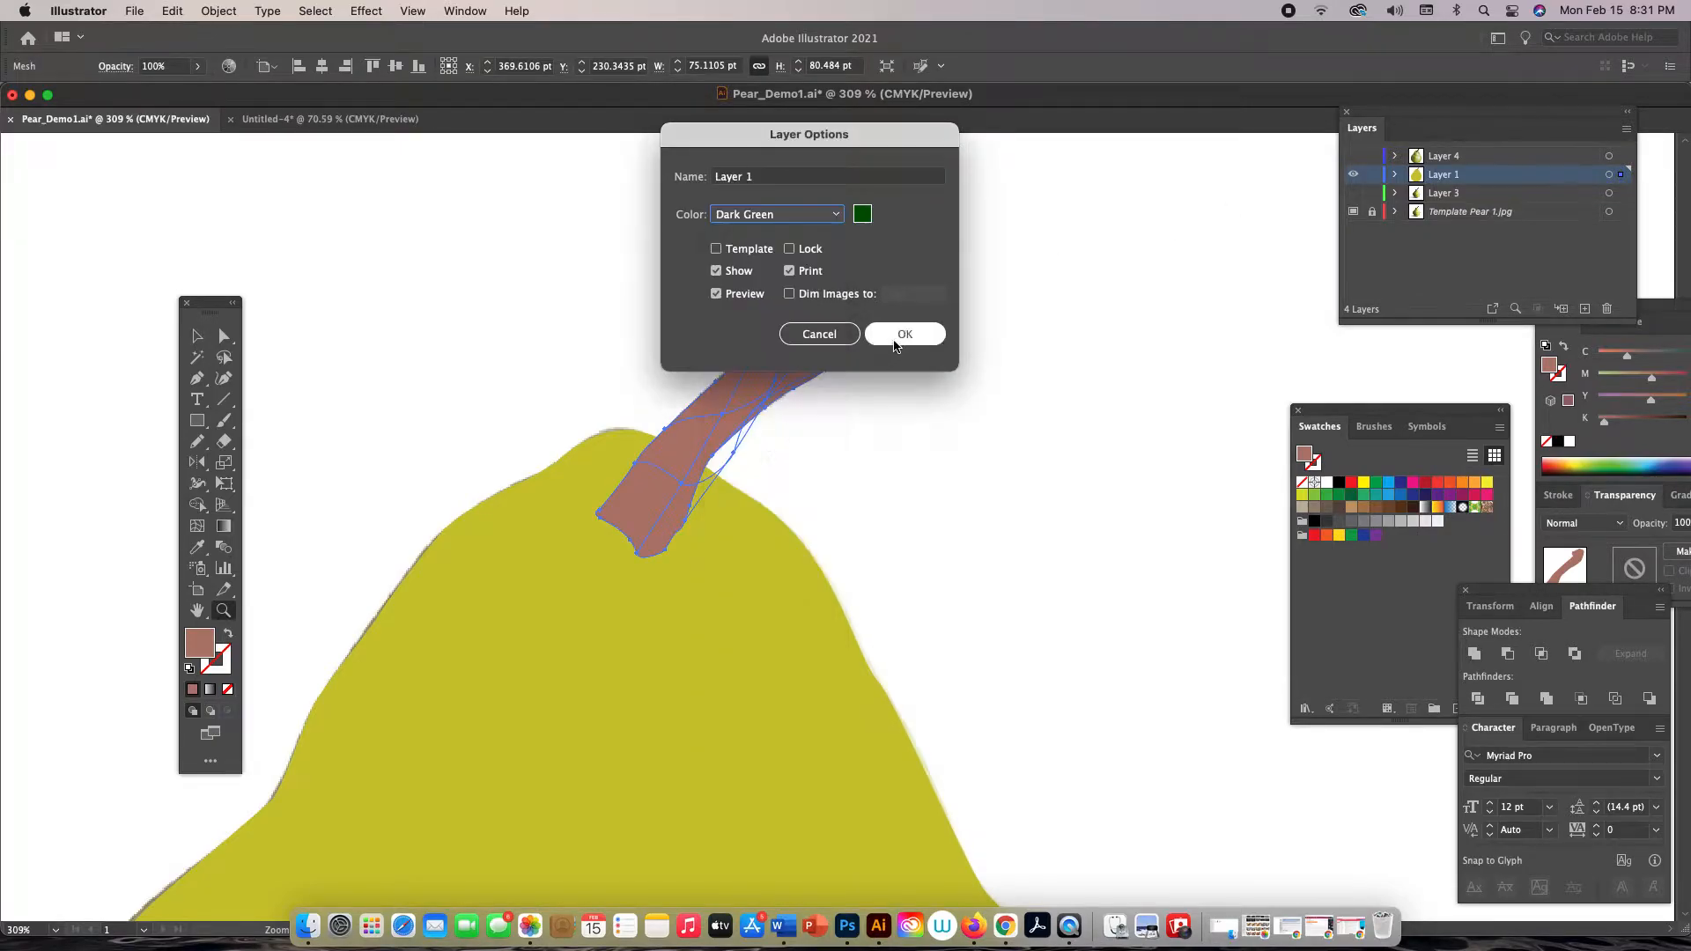
pyautogui.click(897, 334)
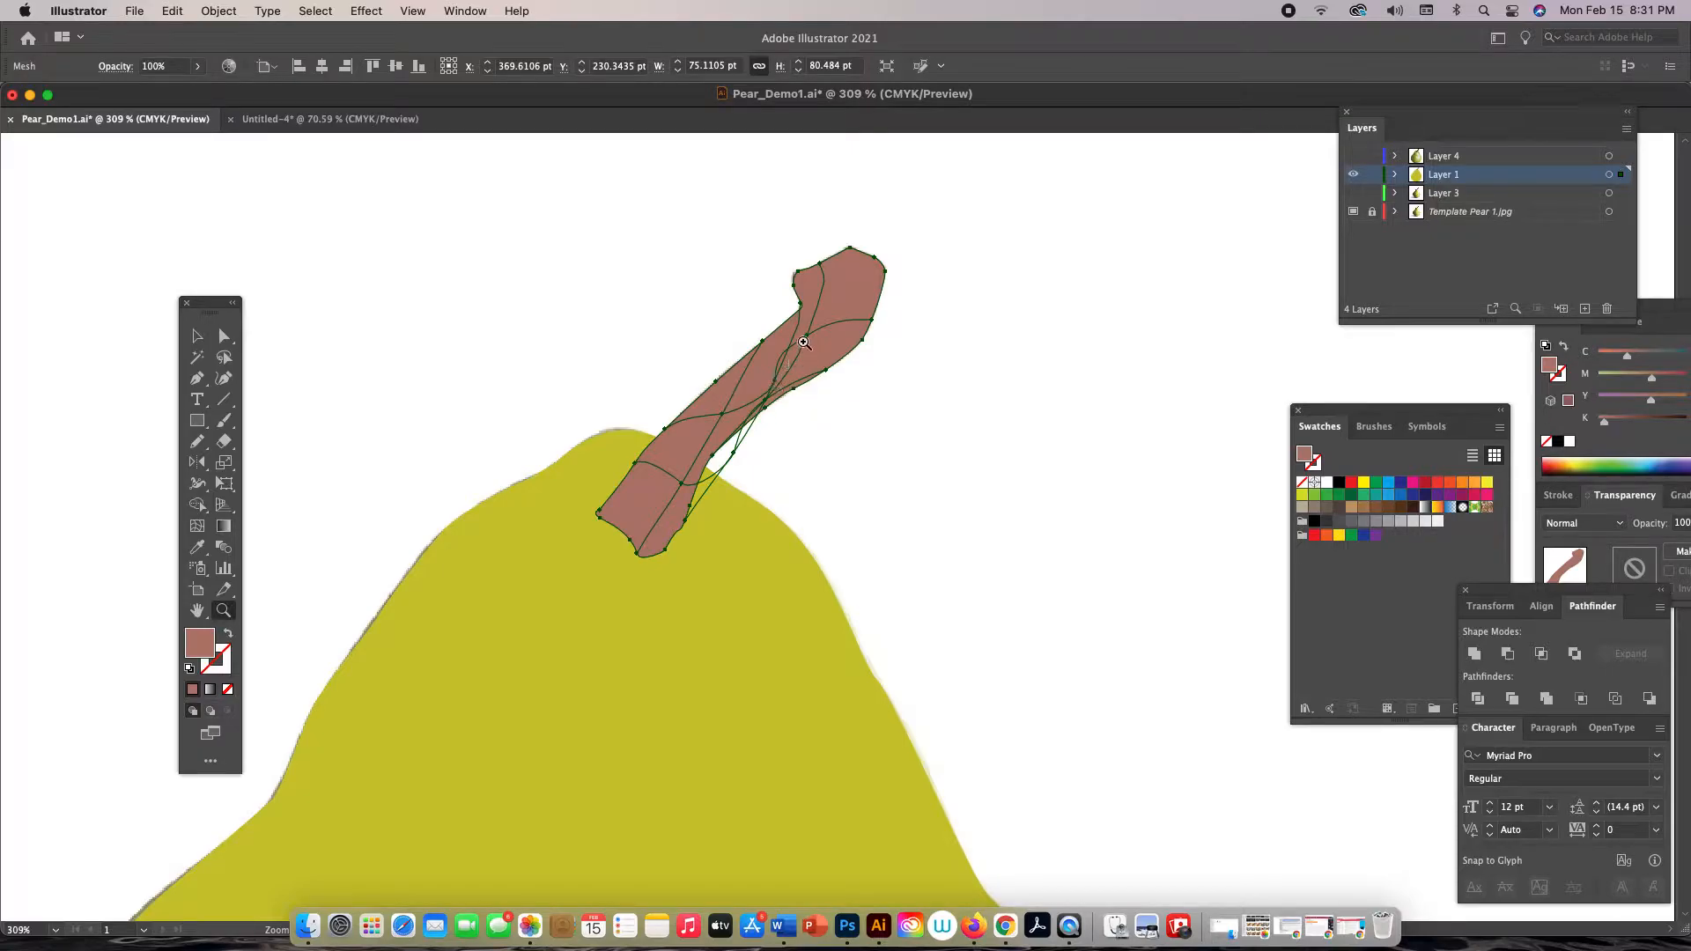
# Reposition the middle and lower interior mesh points of the stem slightly to the left, and deselect the mesh
pyautogui.press('a')
pyautogui.click(806, 336)
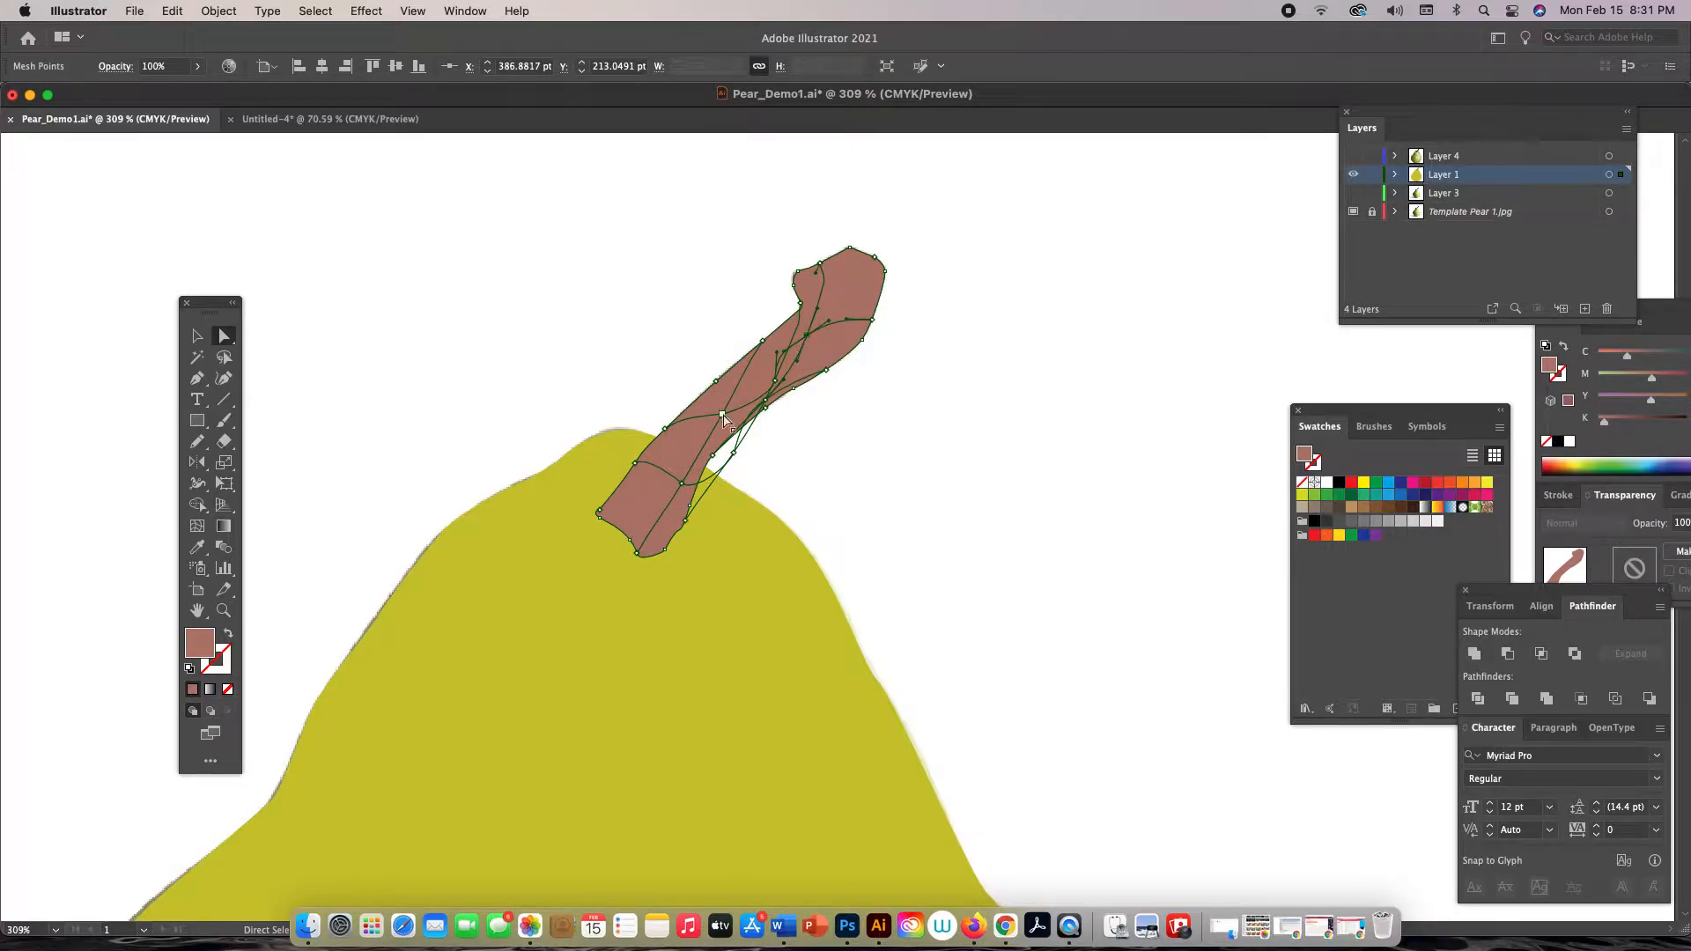
pyautogui.moveTo(723, 417); pyautogui.dragTo(715, 418)
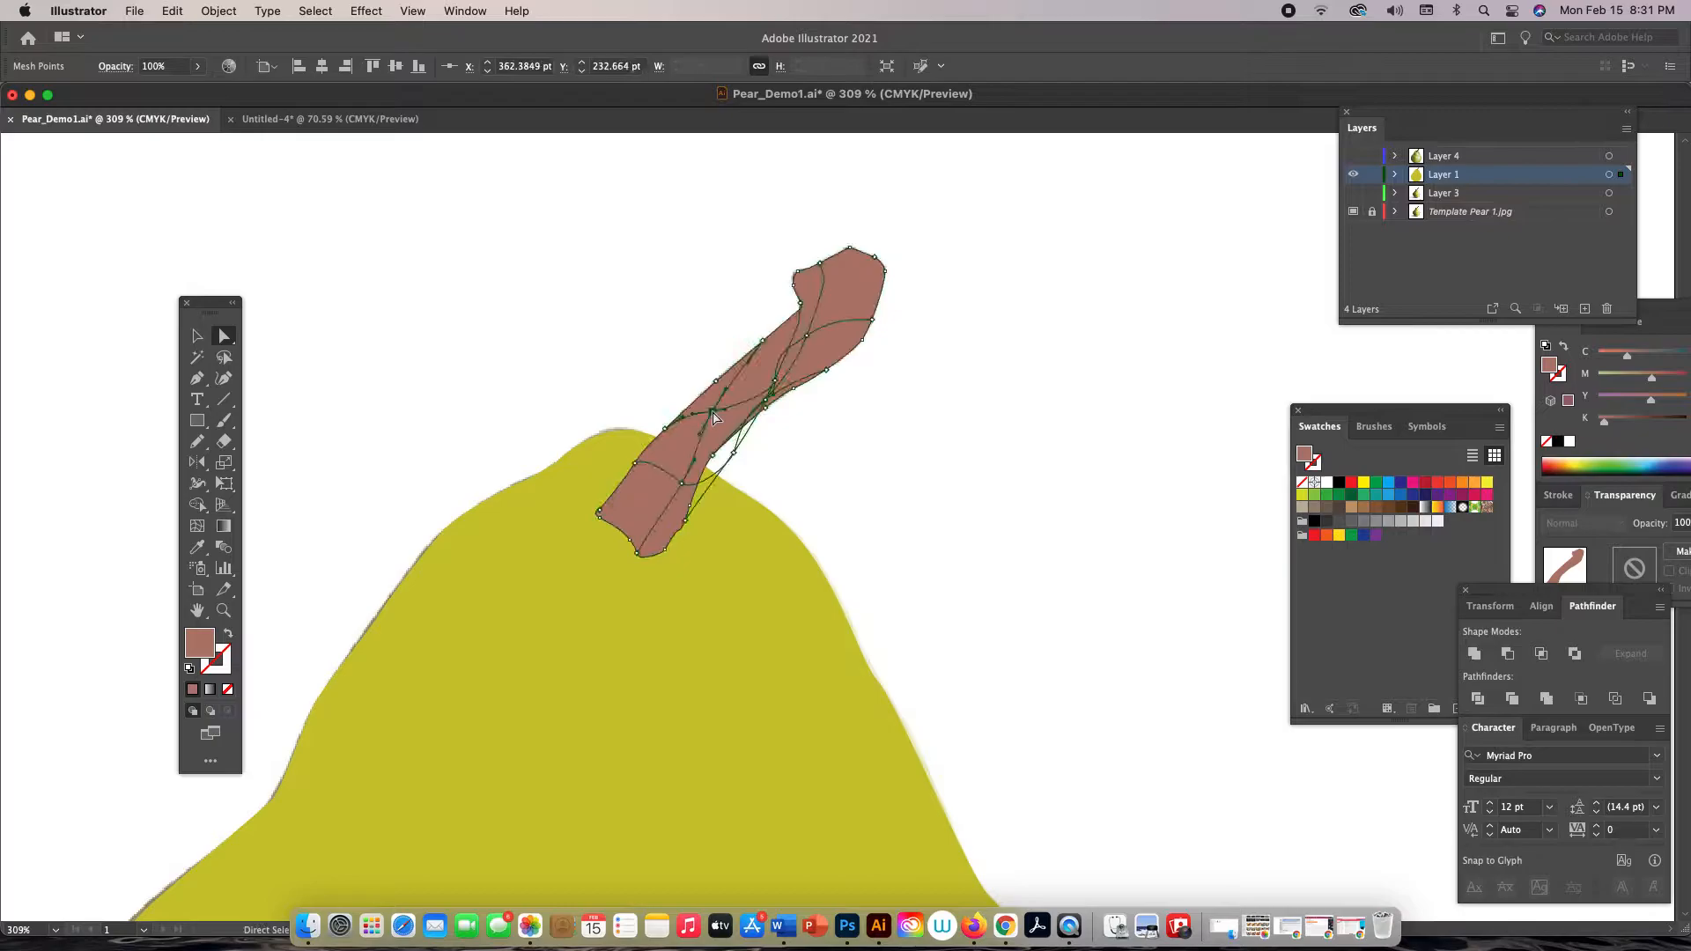
pyautogui.press('super+shift+a')
pyautogui.click(673, 480)
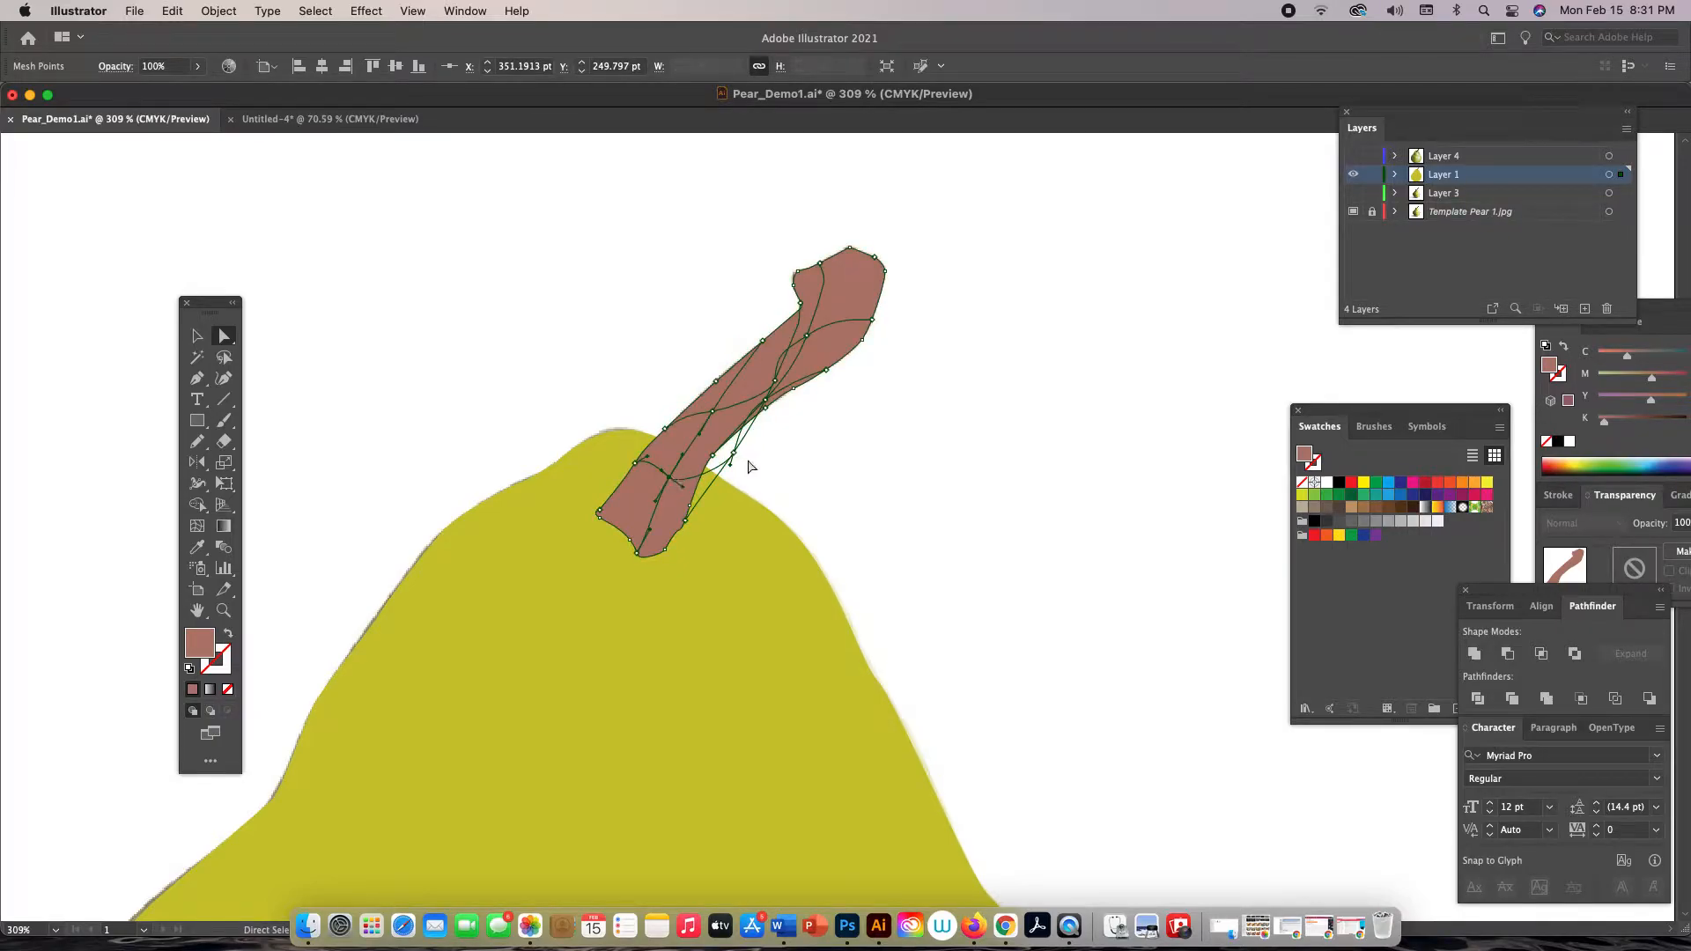
pyautogui.click(786, 453)
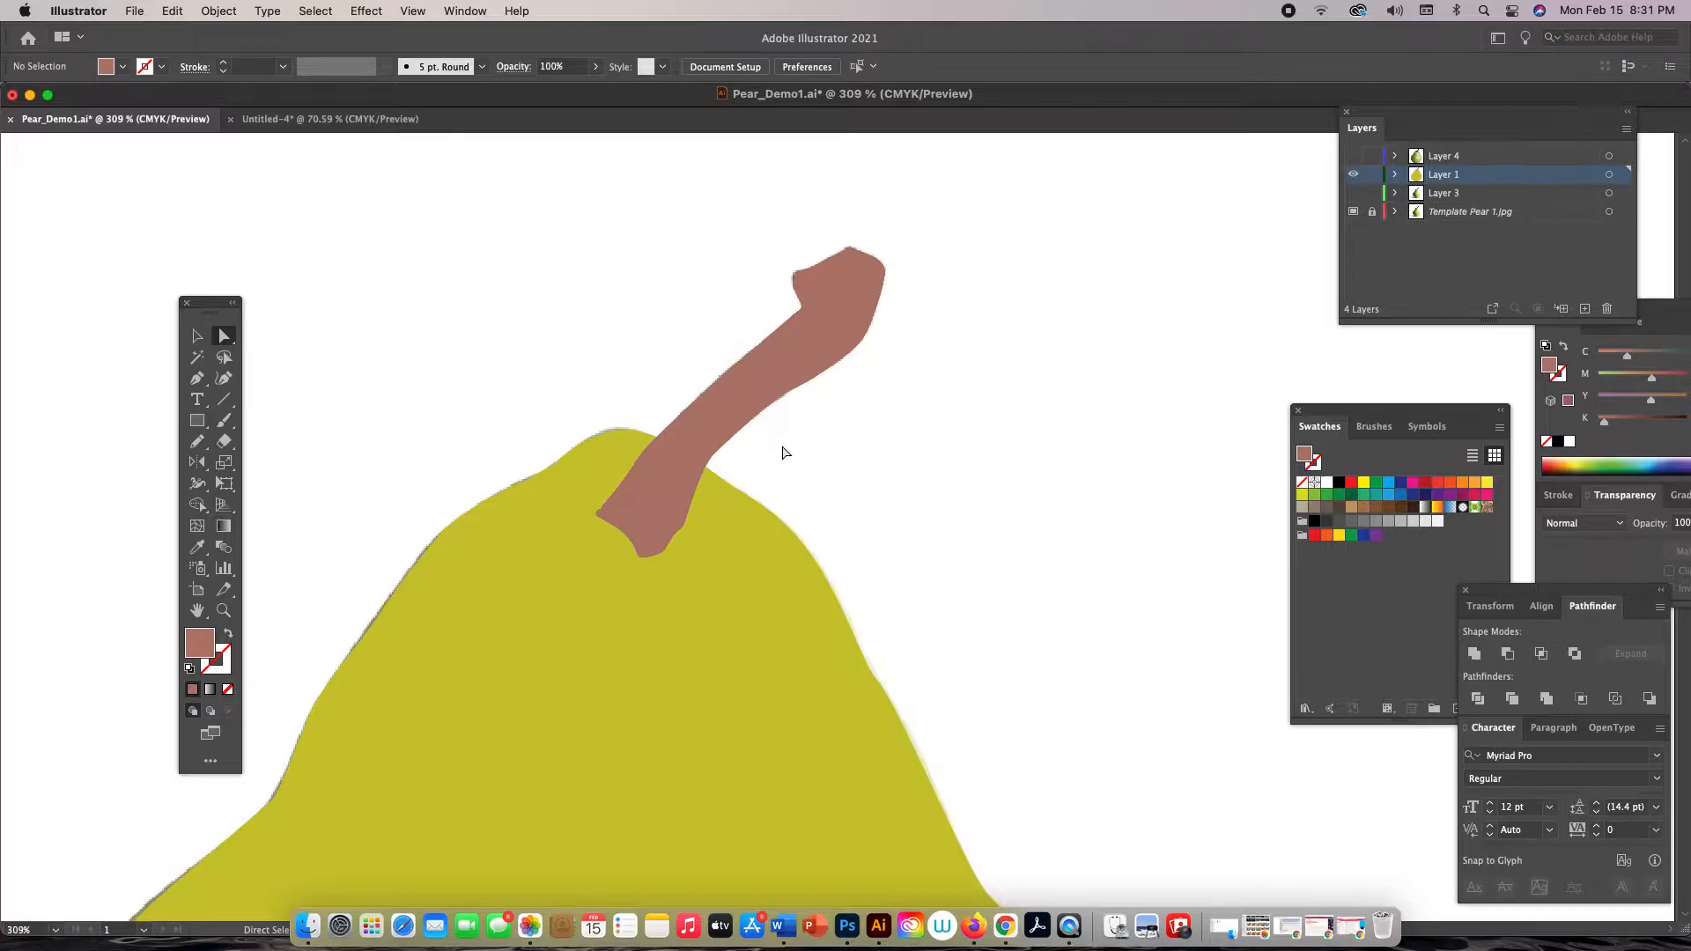
pyautogui.scroll(-1, 782, 453)
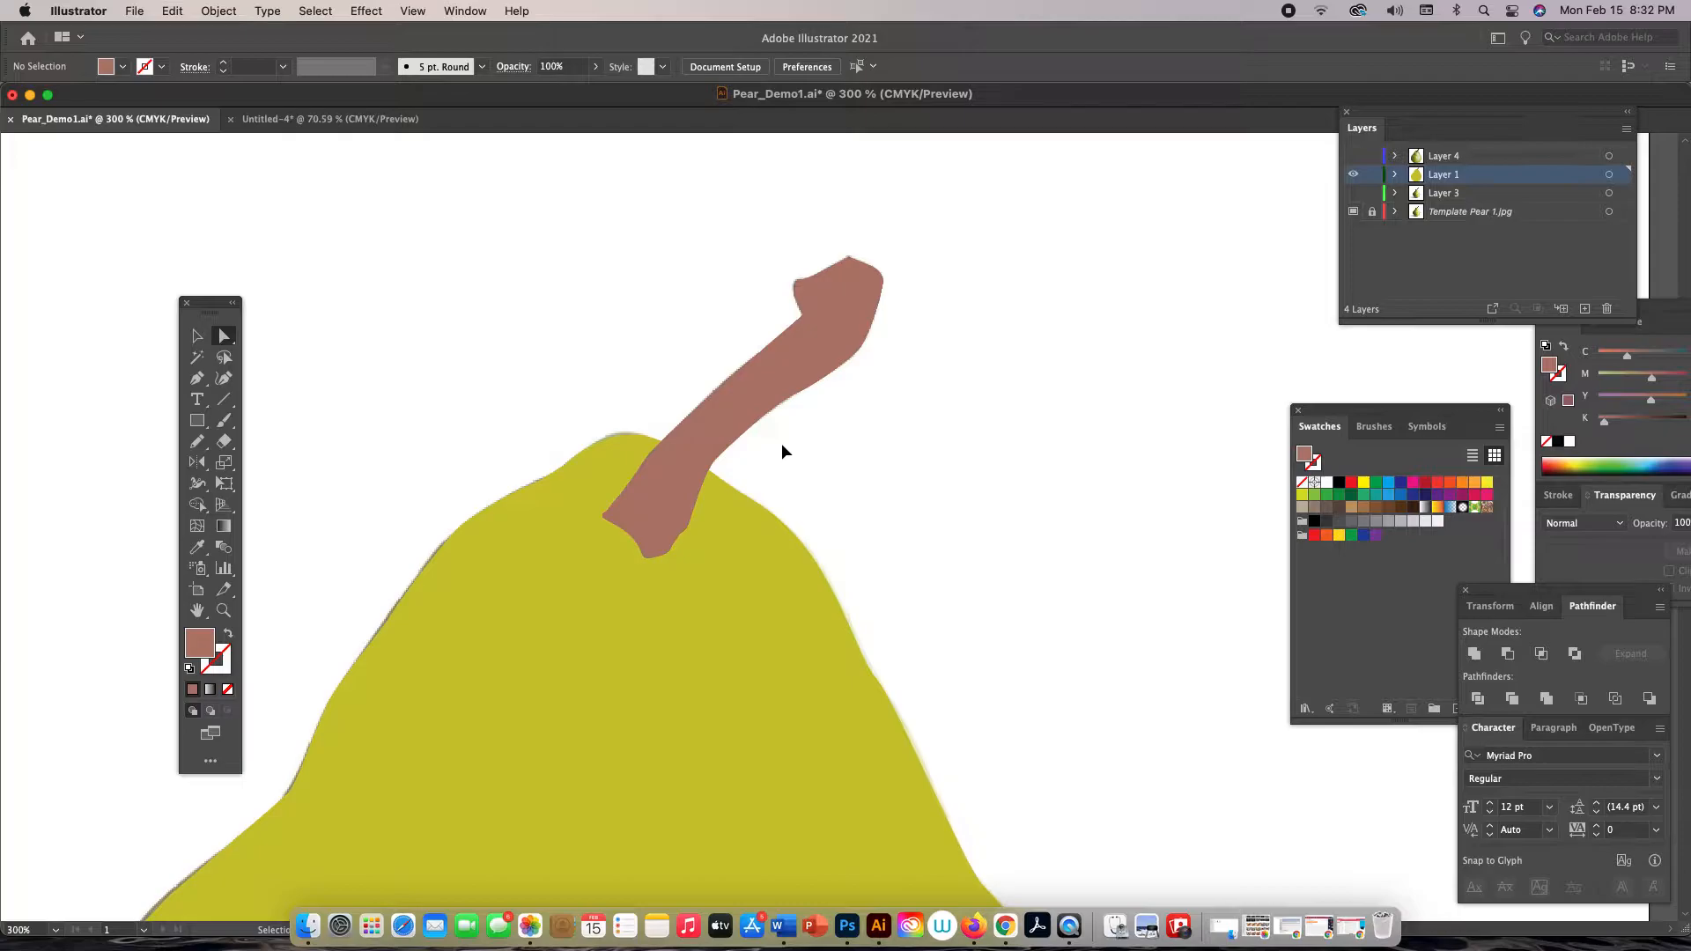
# Switch to the Untitled-4 document that contains only the pear template and an empty Layer 1
pyautogui.scroll(-1, 782, 446)
pyautogui.press('a')
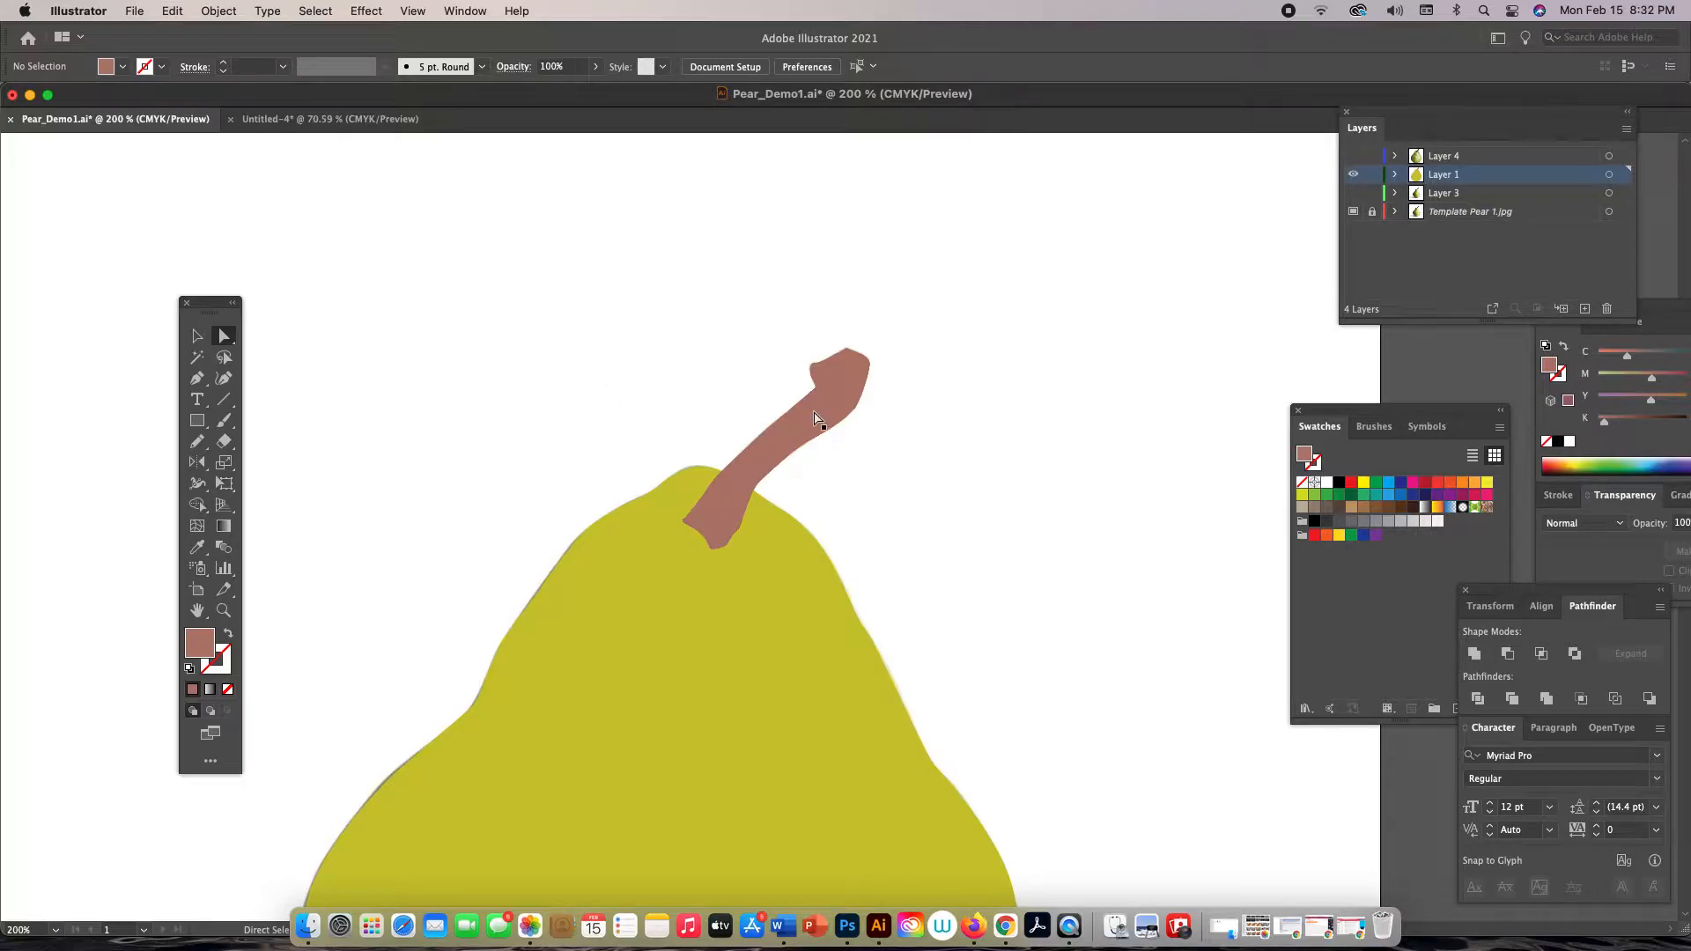
pyautogui.click(277, 120)
pyautogui.click(226, 612)
pyautogui.click(991, 578)
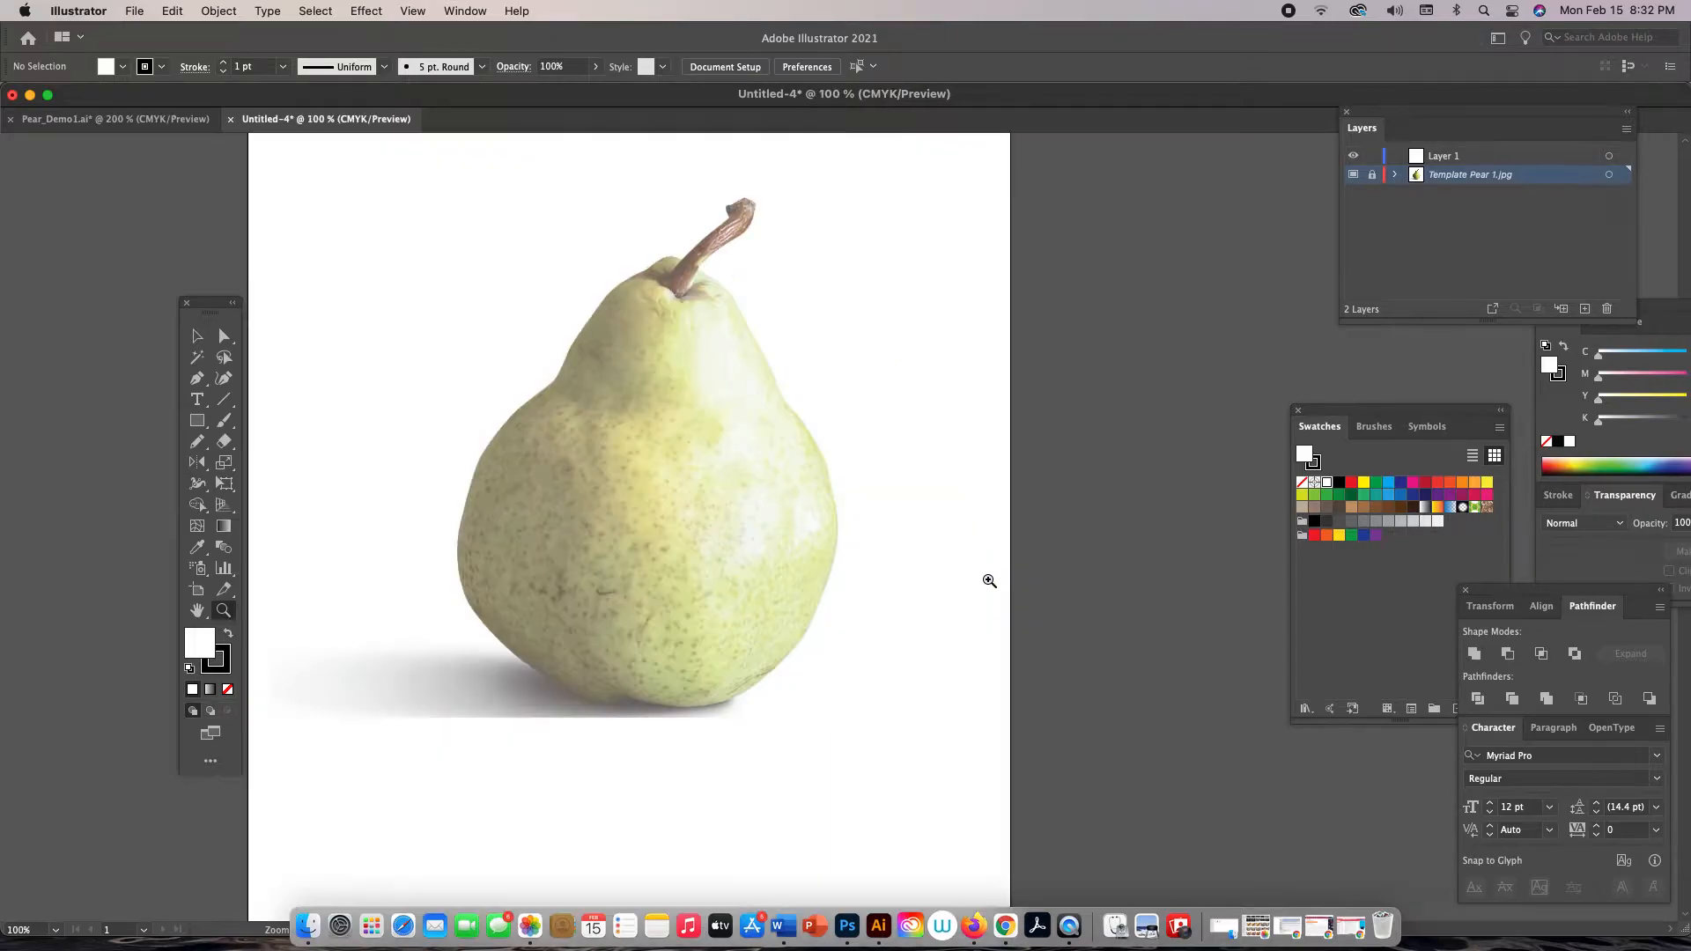
pyautogui.moveTo(834, 537); pyautogui.dragTo(861, 558)
pyautogui.scroll(2, 853, 596)
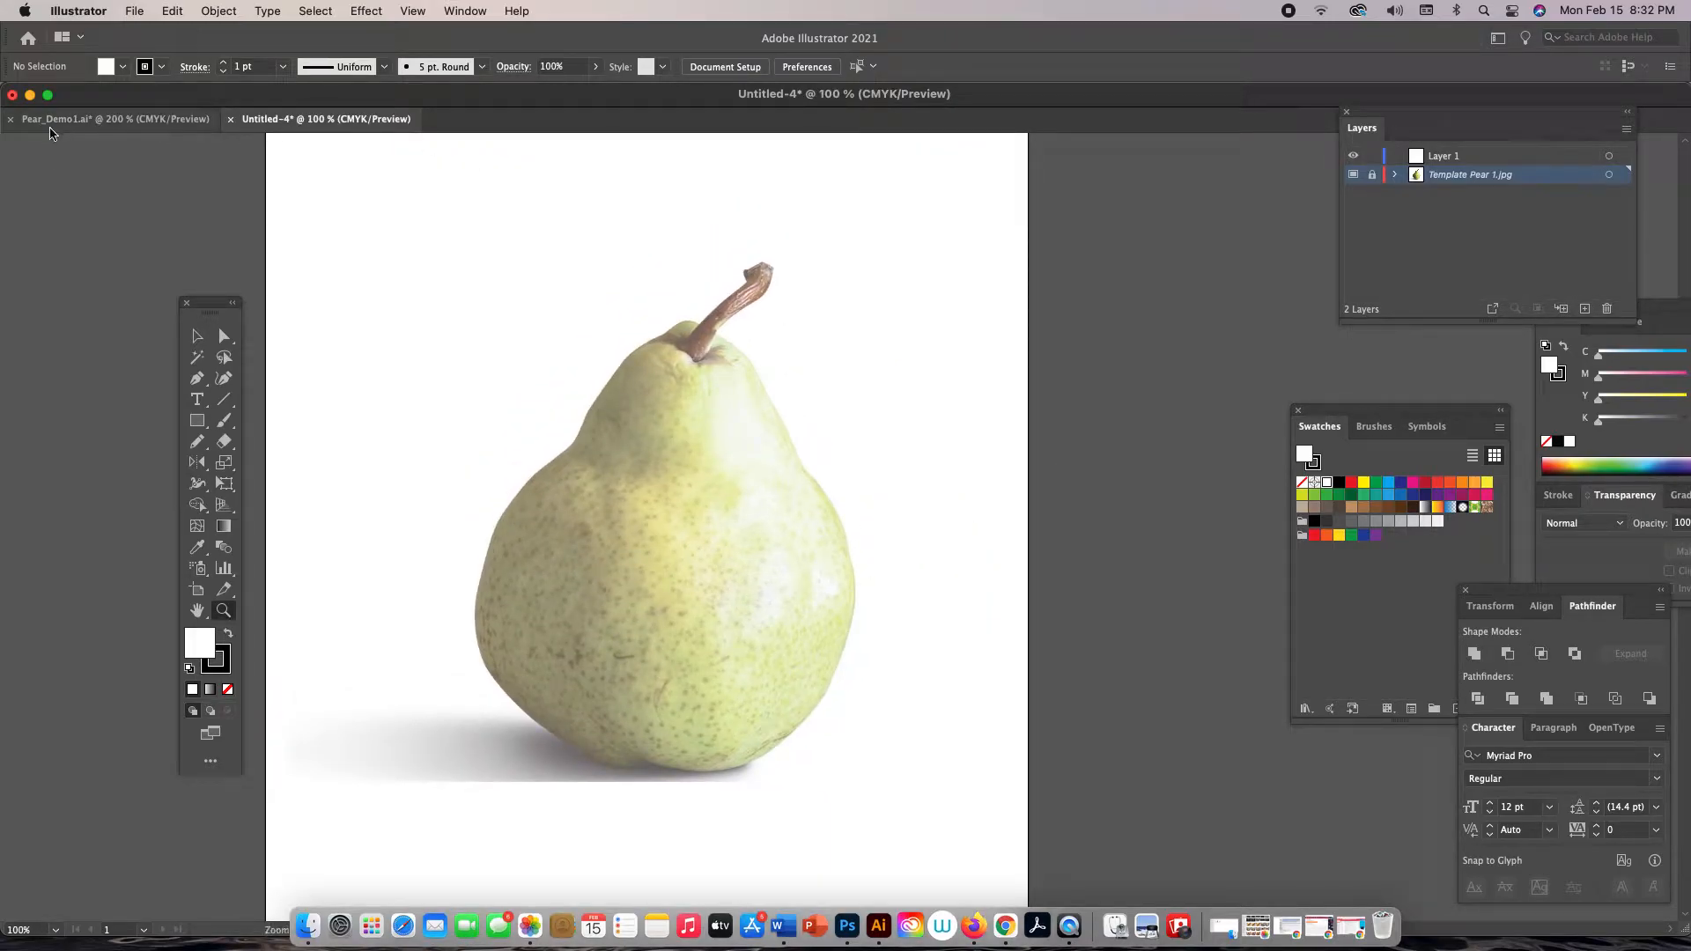
# Draw a rectangle about 275 × 361 pt on Layer 1 over the template pear's body and shift it slightly left
pyautogui.click(197, 420)
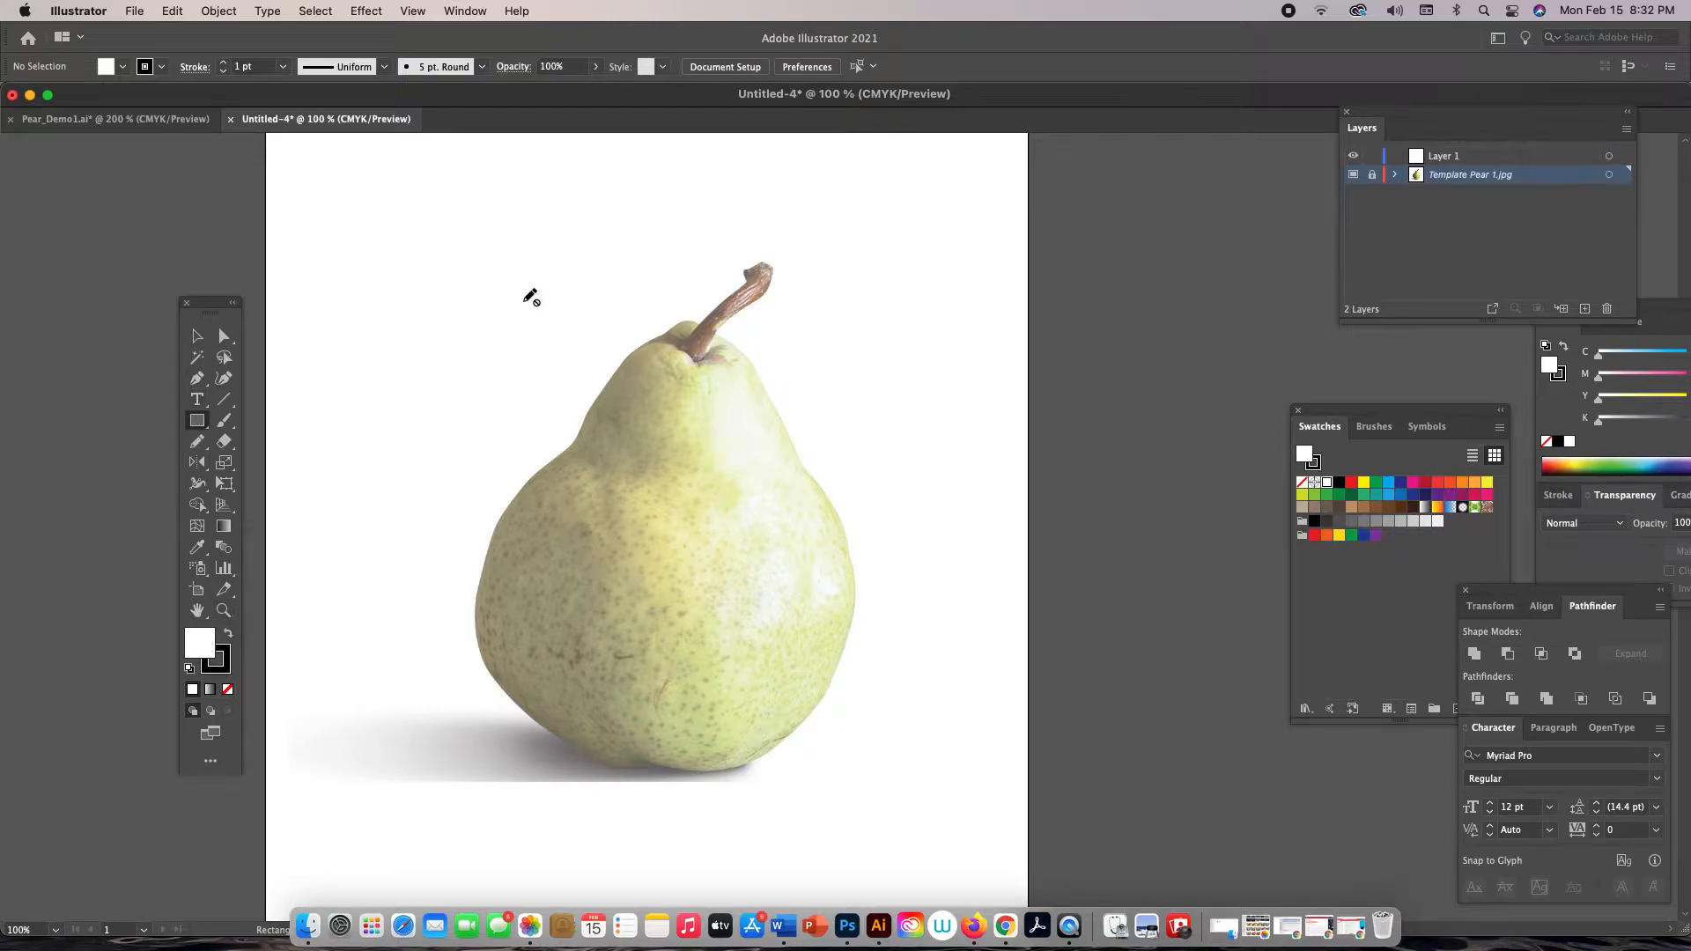
pyautogui.click(1495, 159)
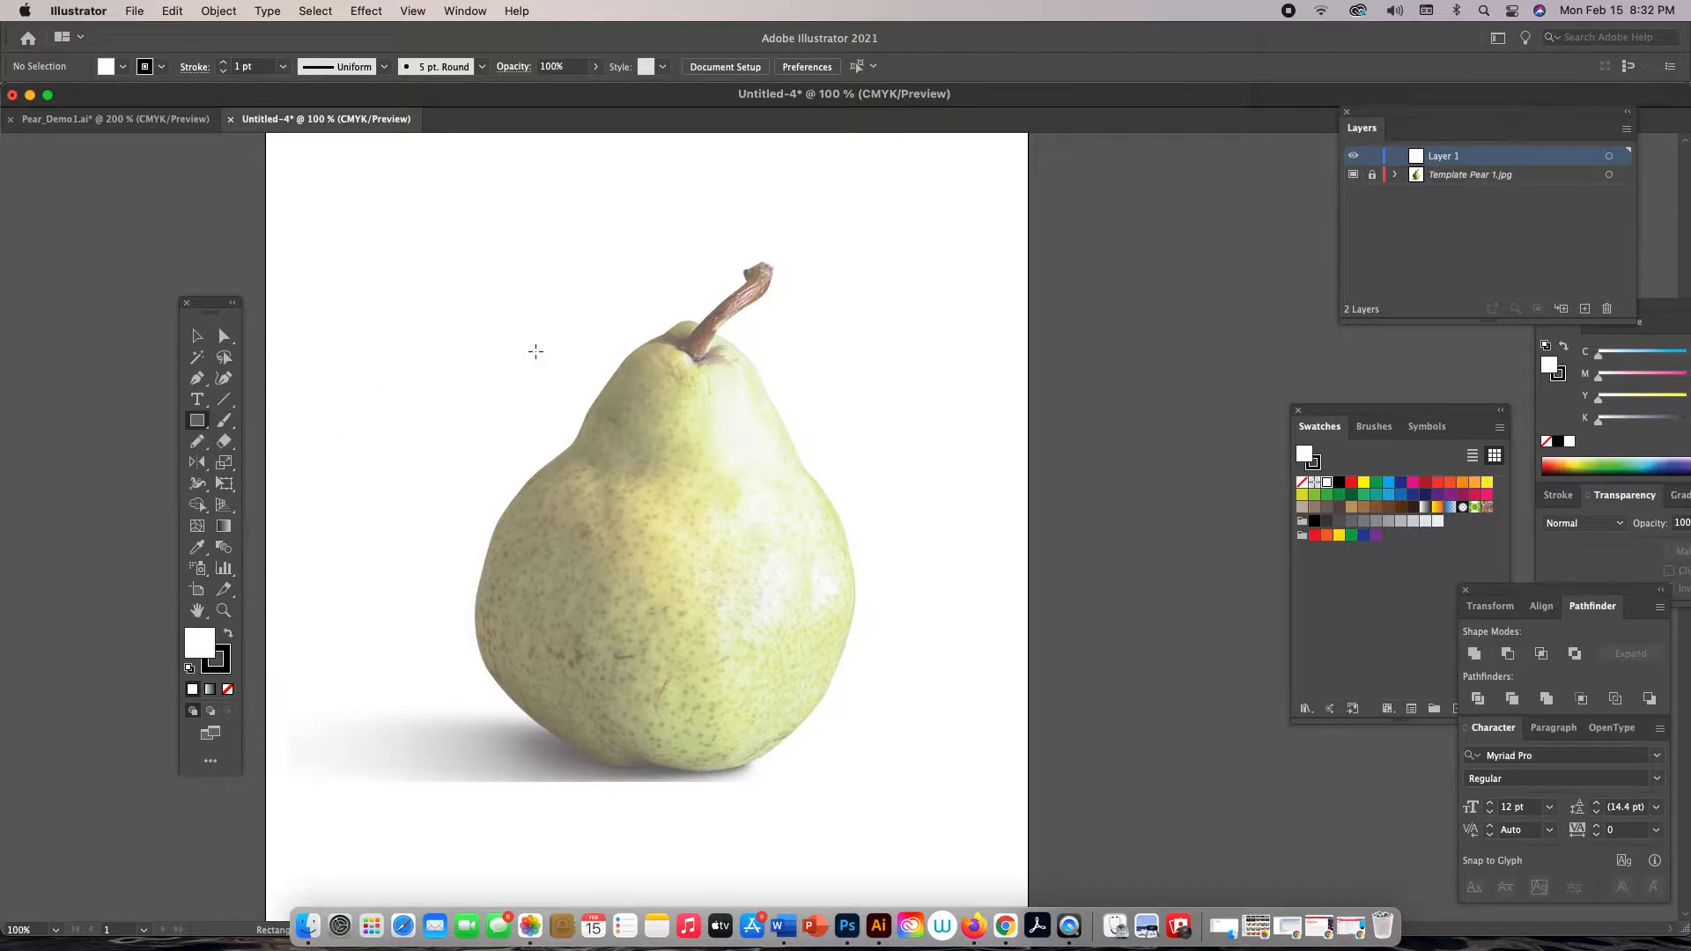
pyautogui.moveTo(502, 323)
pyautogui.mouseDown()
pyautogui.moveTo(675, 604)
pyautogui.moveTo(872, 792)
pyautogui.moveTo(846, 773)
pyautogui.mouseUp()
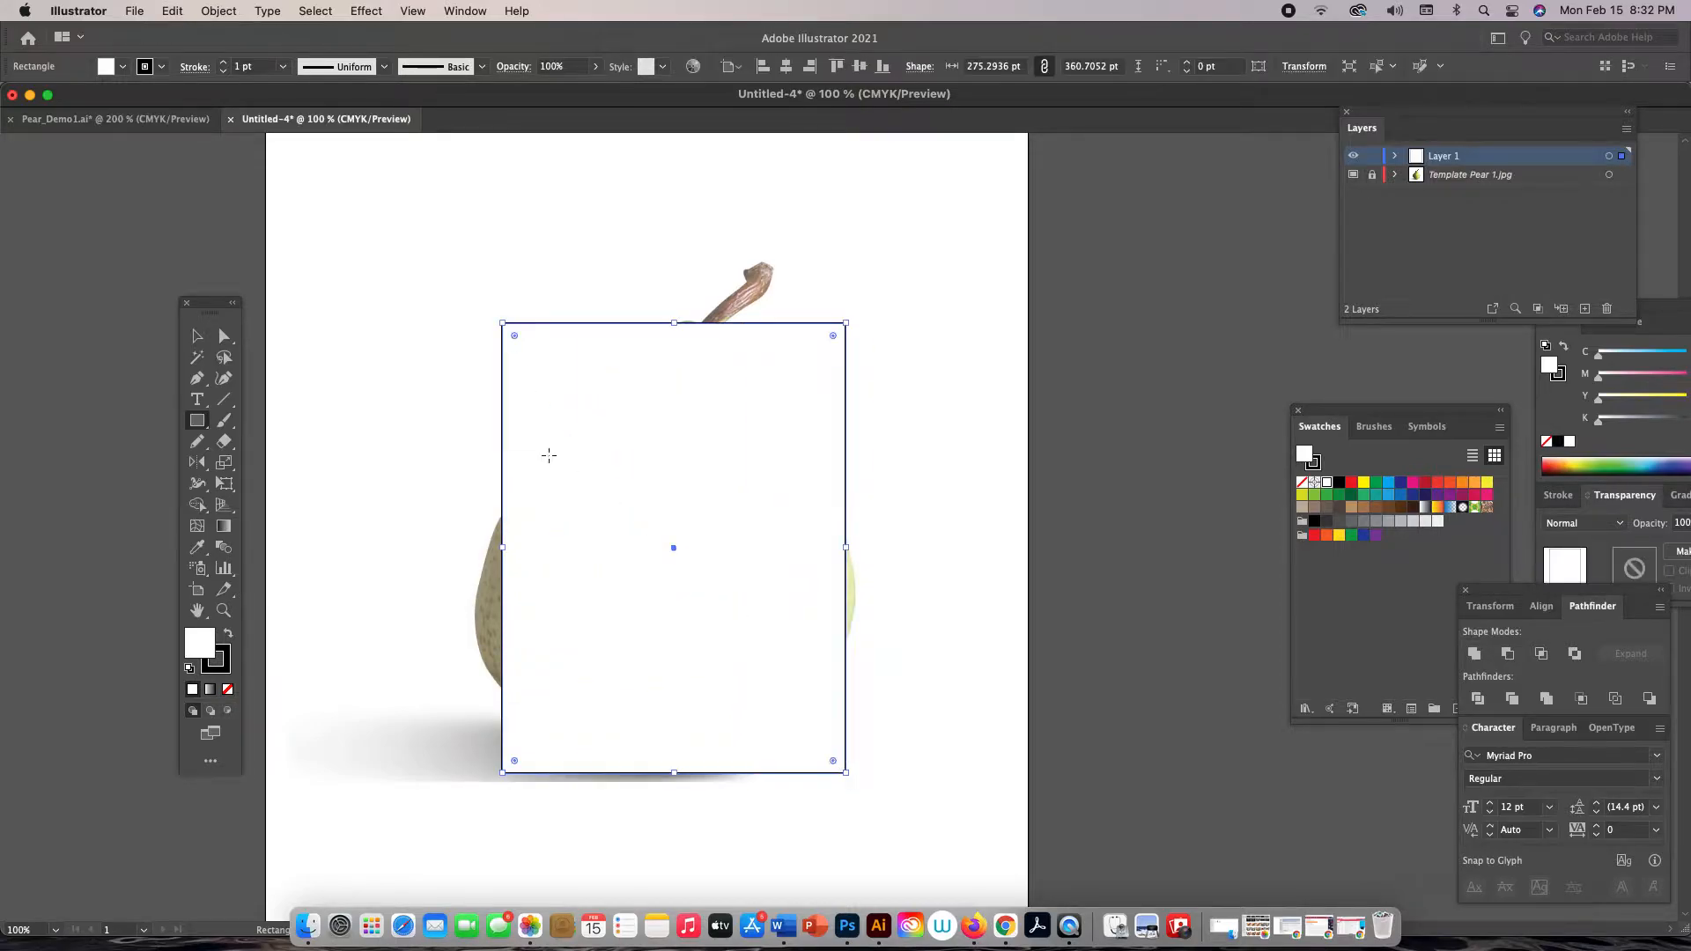
pyautogui.click(197, 335)
pyautogui.moveTo(666, 506); pyautogui.dragTo(657, 505)
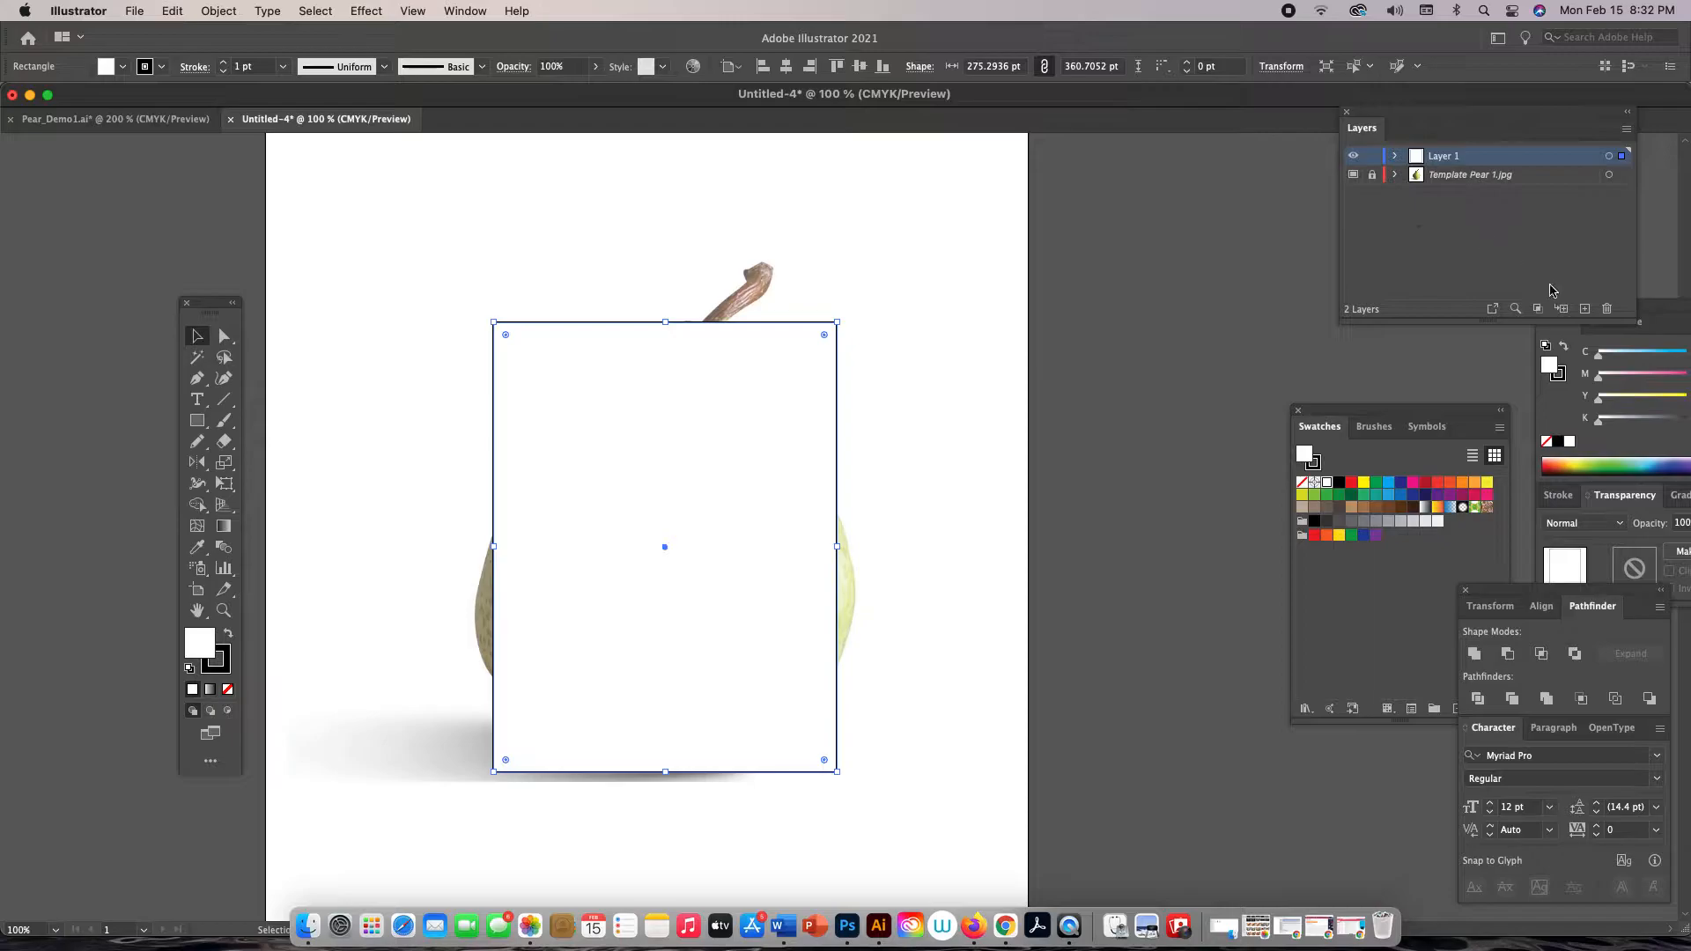
# Add a new layer and place Pear 1.jpg on it as a color reference to the right of the template pear
pyautogui.click(1585, 309)
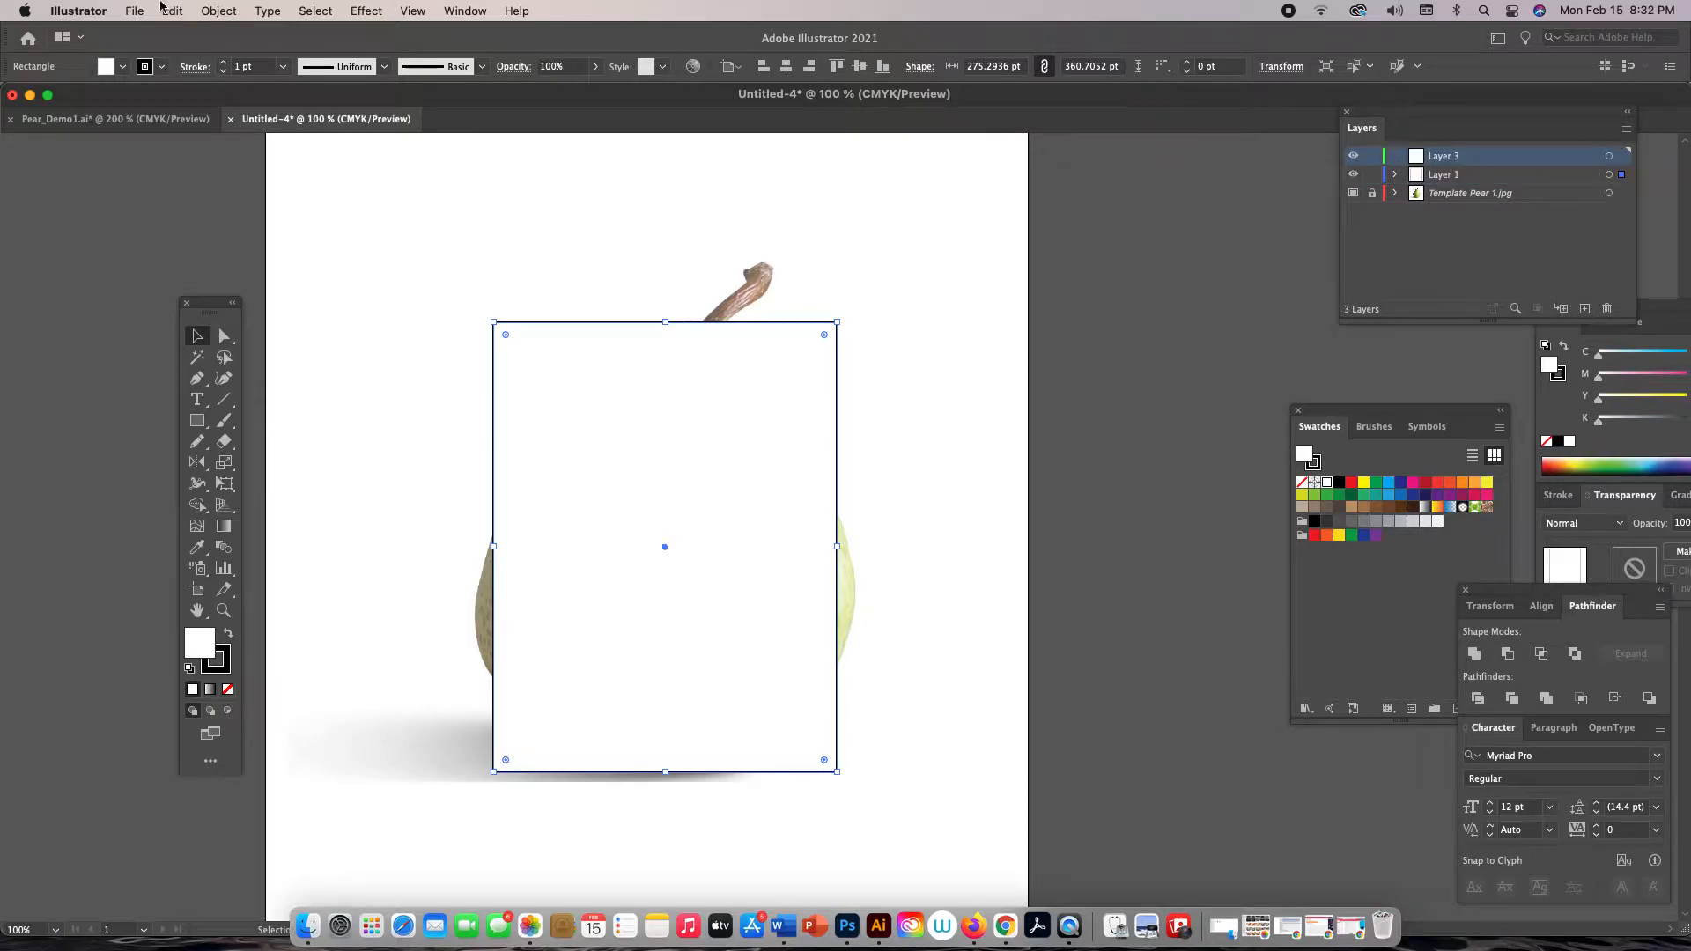
pyautogui.click(132, 9)
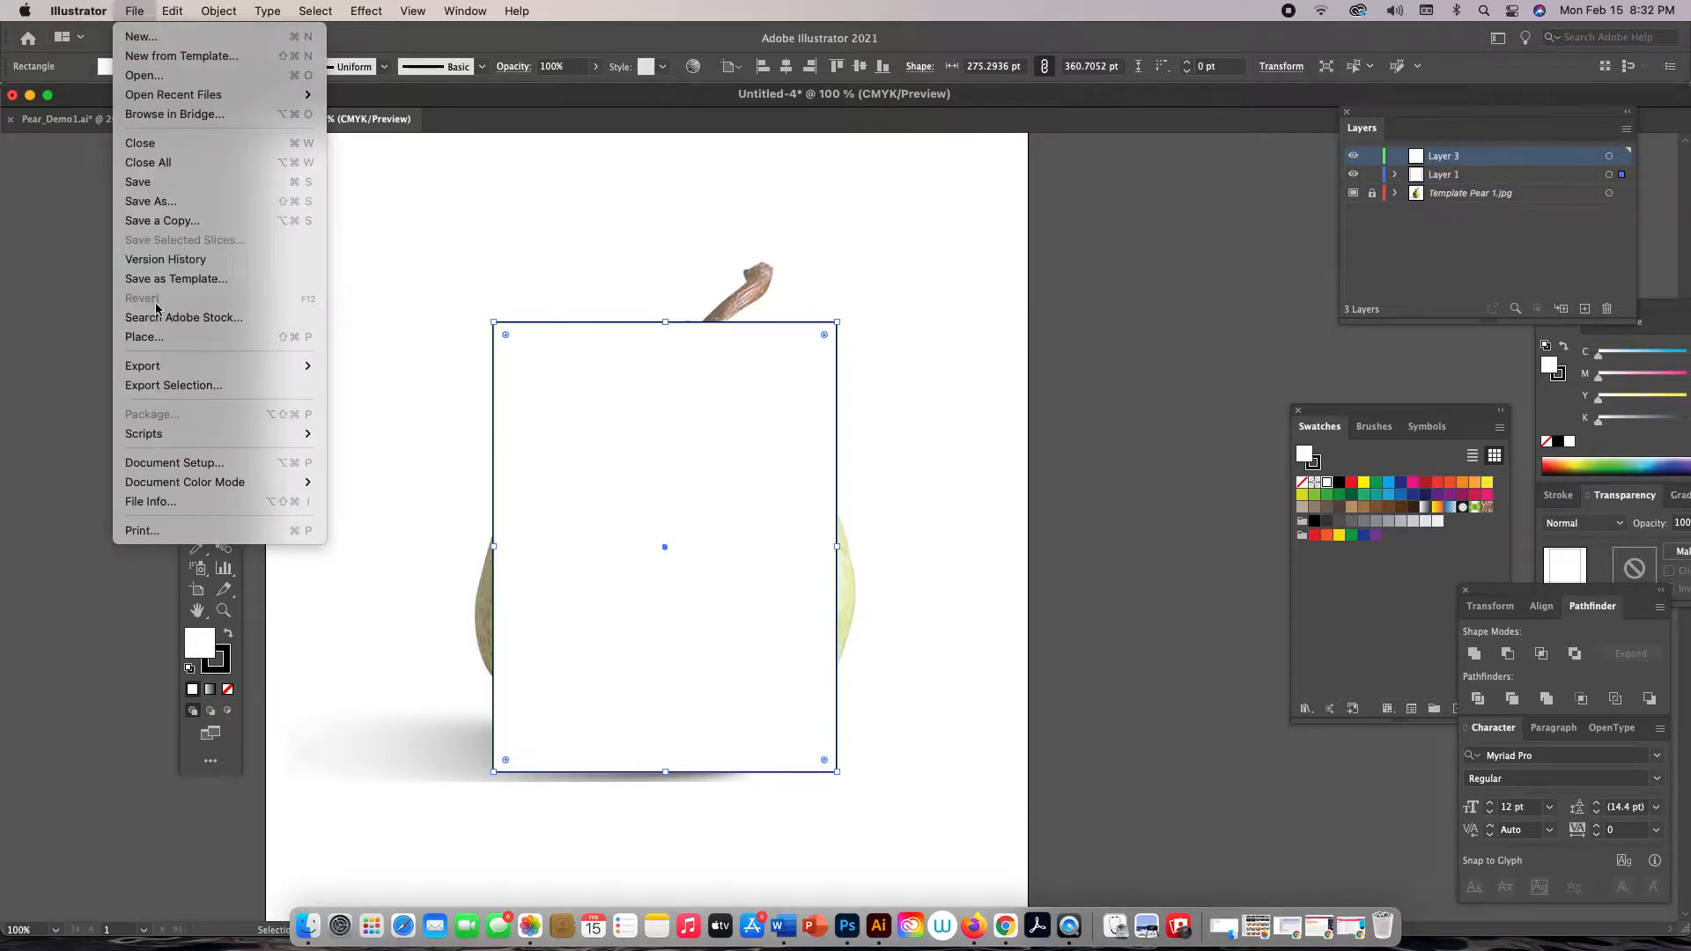
pyautogui.click(151, 336)
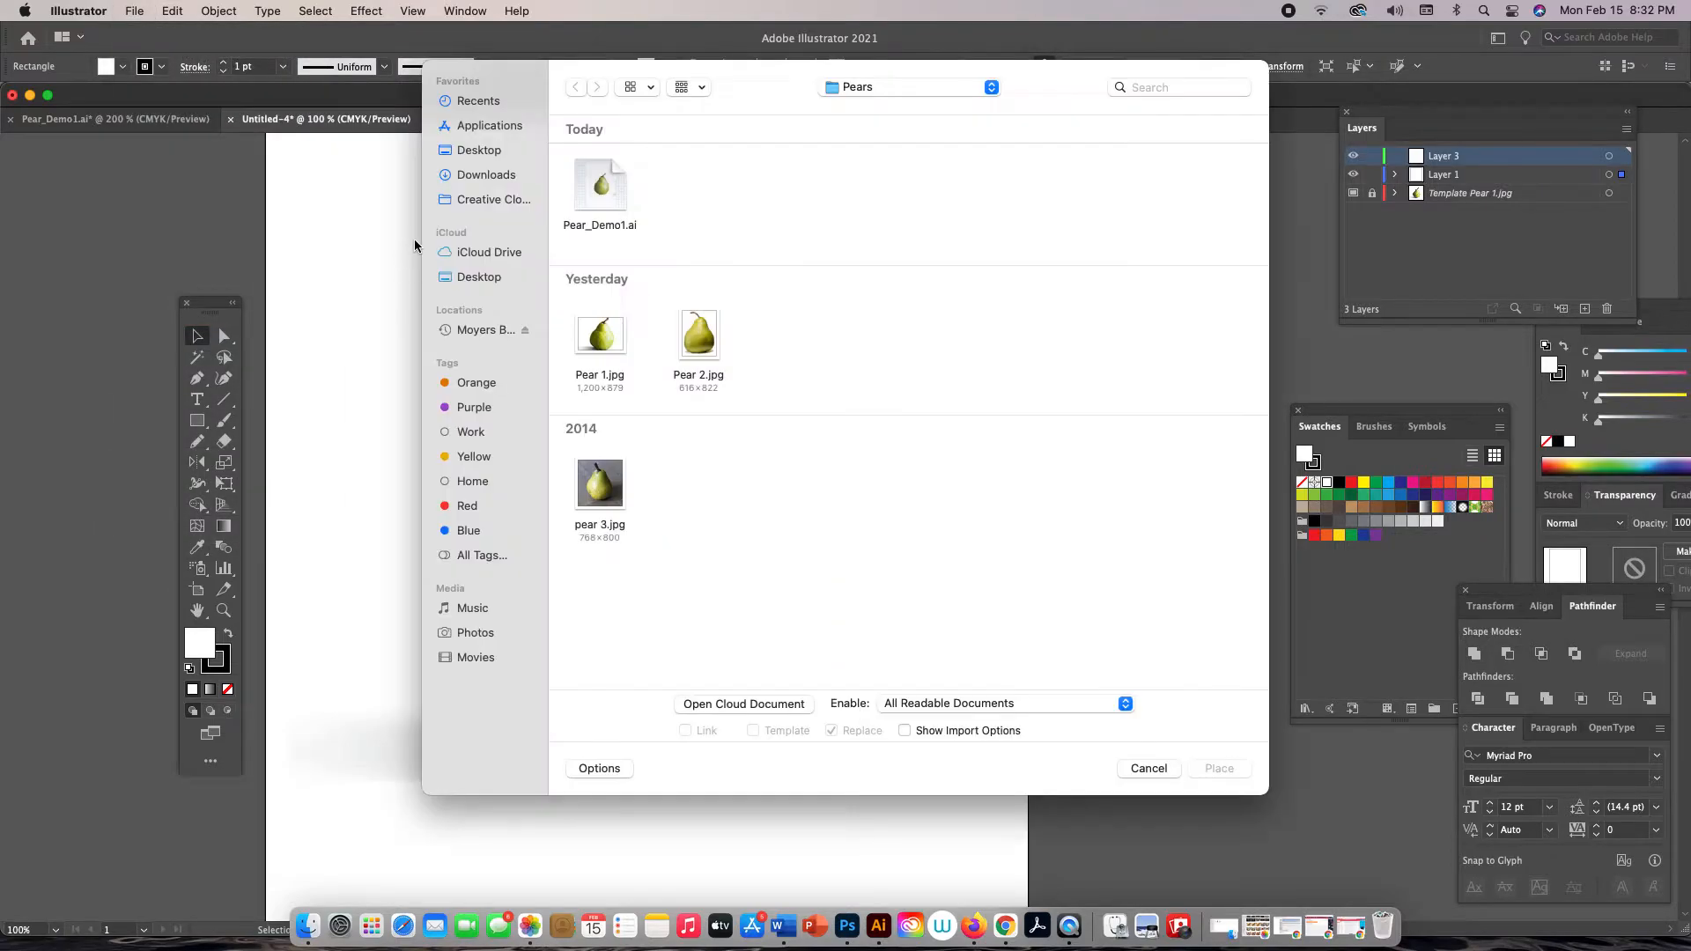
pyautogui.click(604, 354)
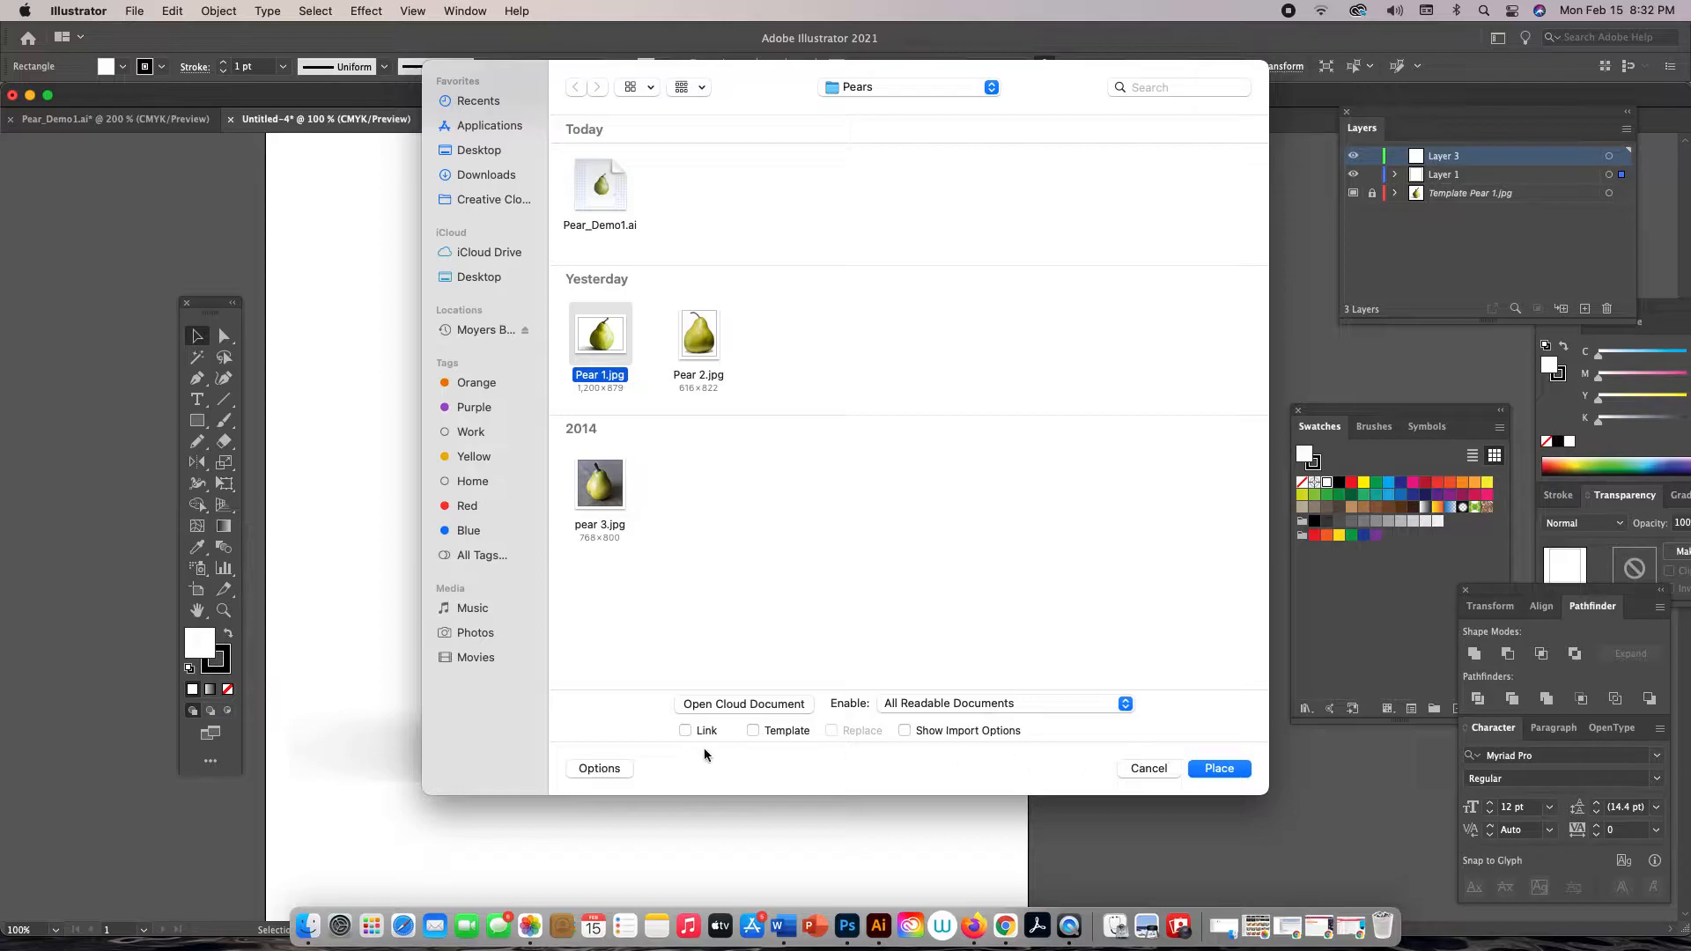
pyautogui.click(1219, 769)
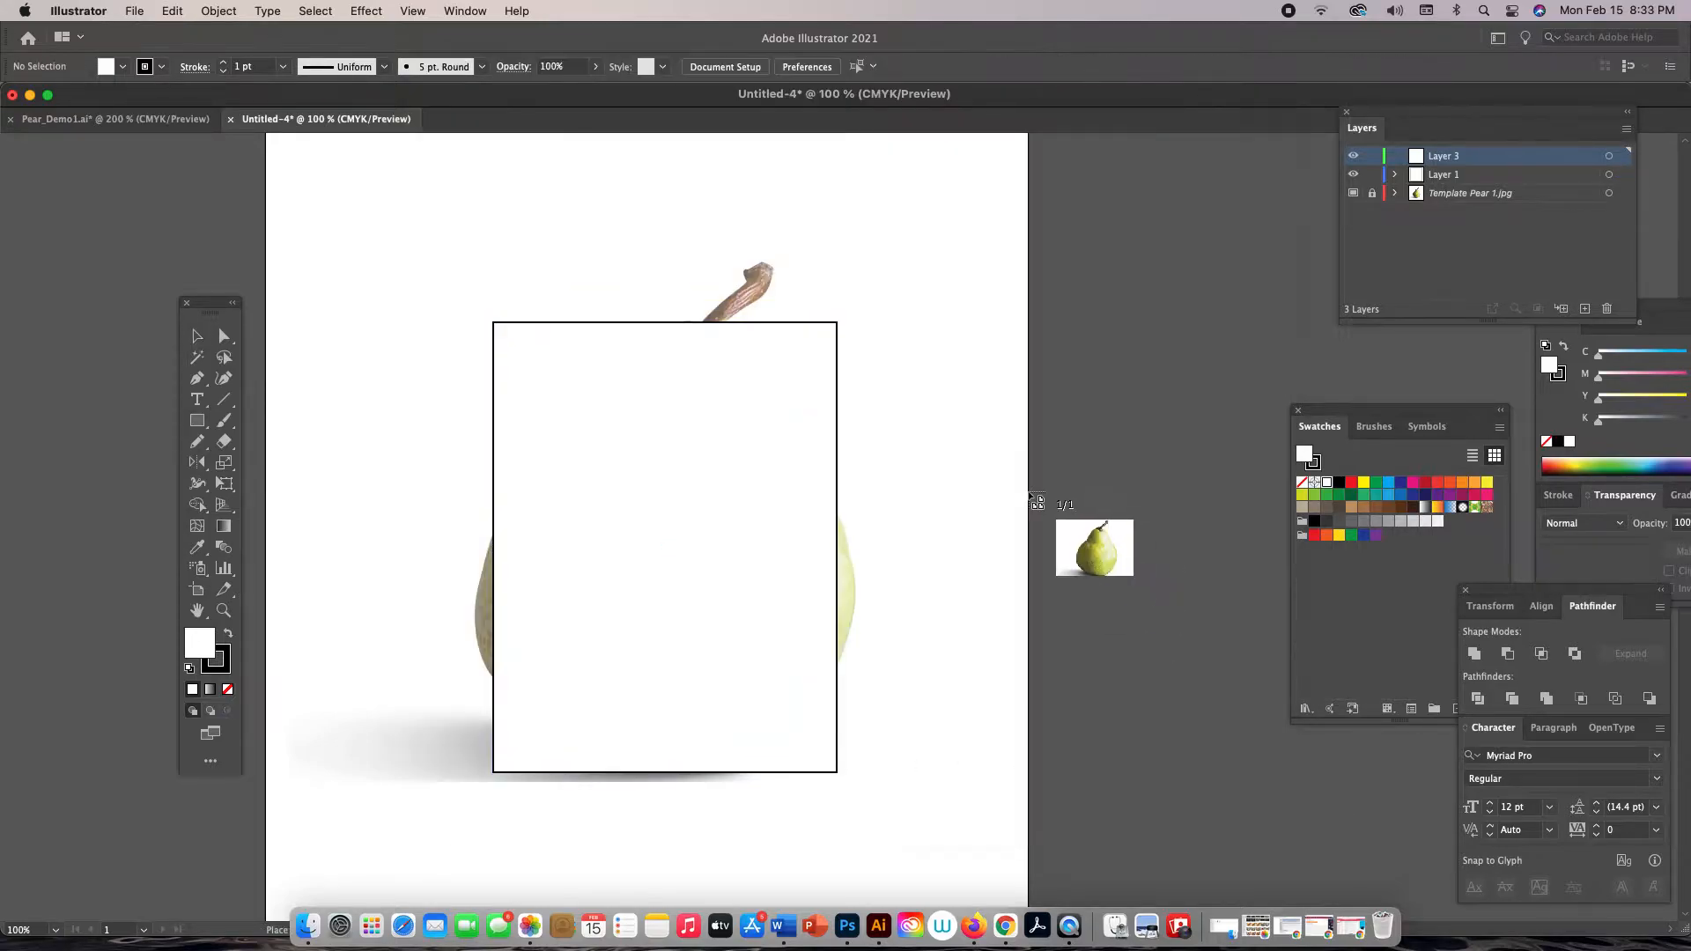
pyautogui.click(948, 319)
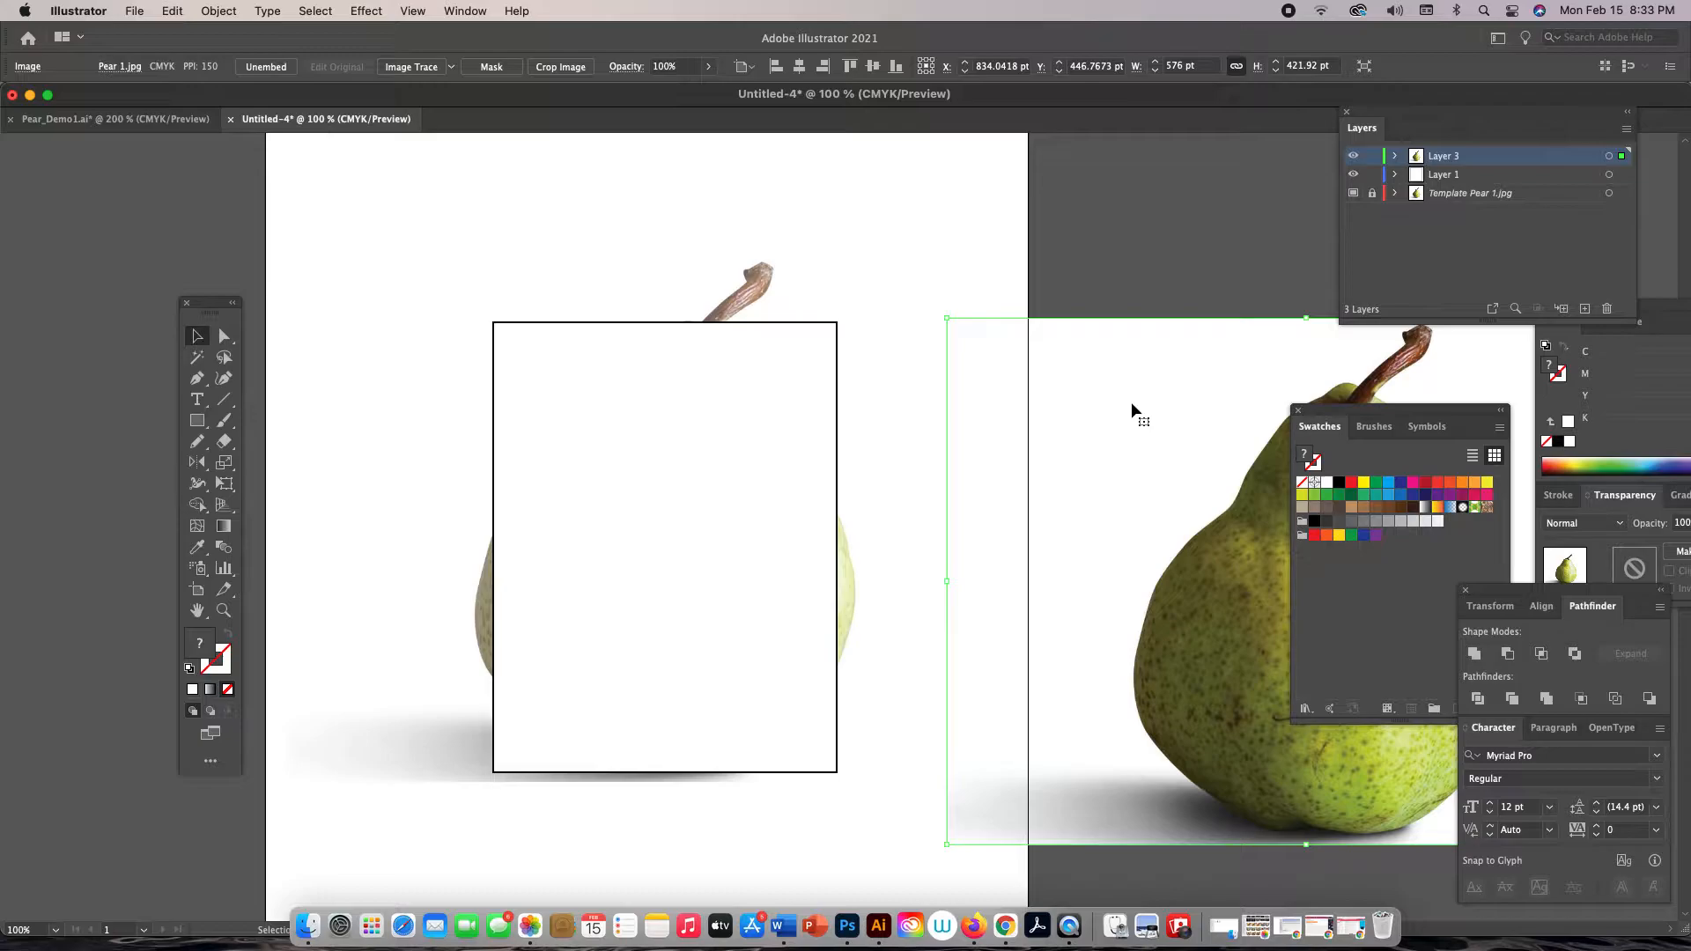
pyautogui.moveTo(1243, 504); pyautogui.dragTo(1161, 462)
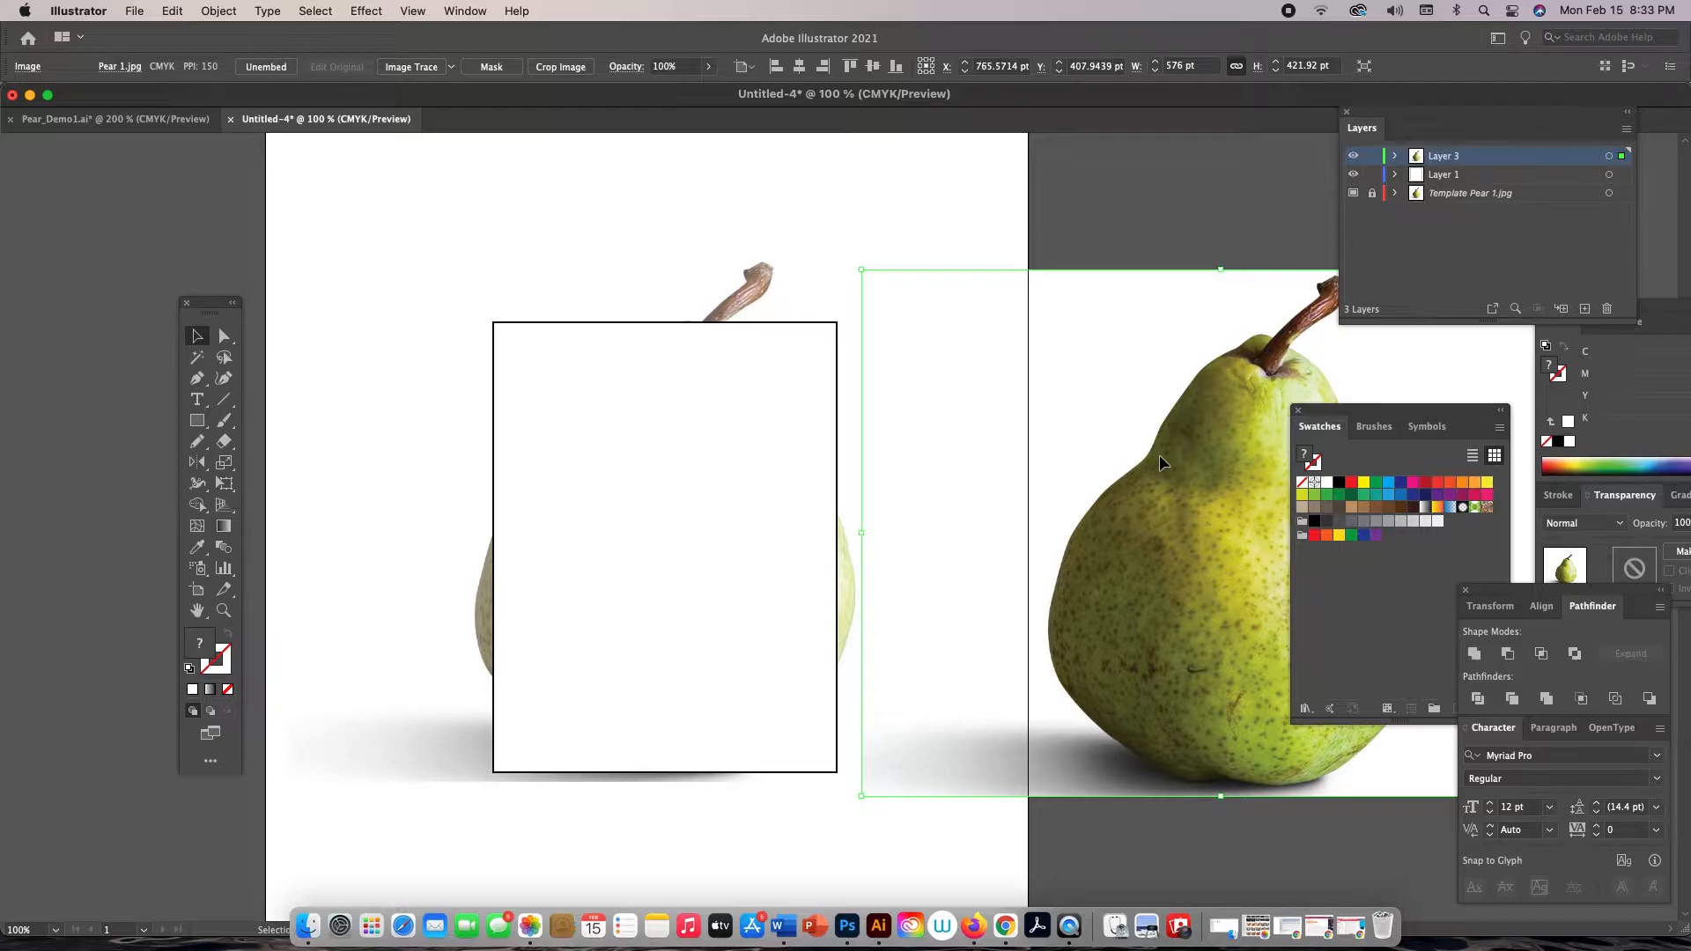
# Fill the rectangle with a yellow-green sampled from the placed pear photo using the Eyedropper
pyautogui.click(707, 498)
pyautogui.press('i')
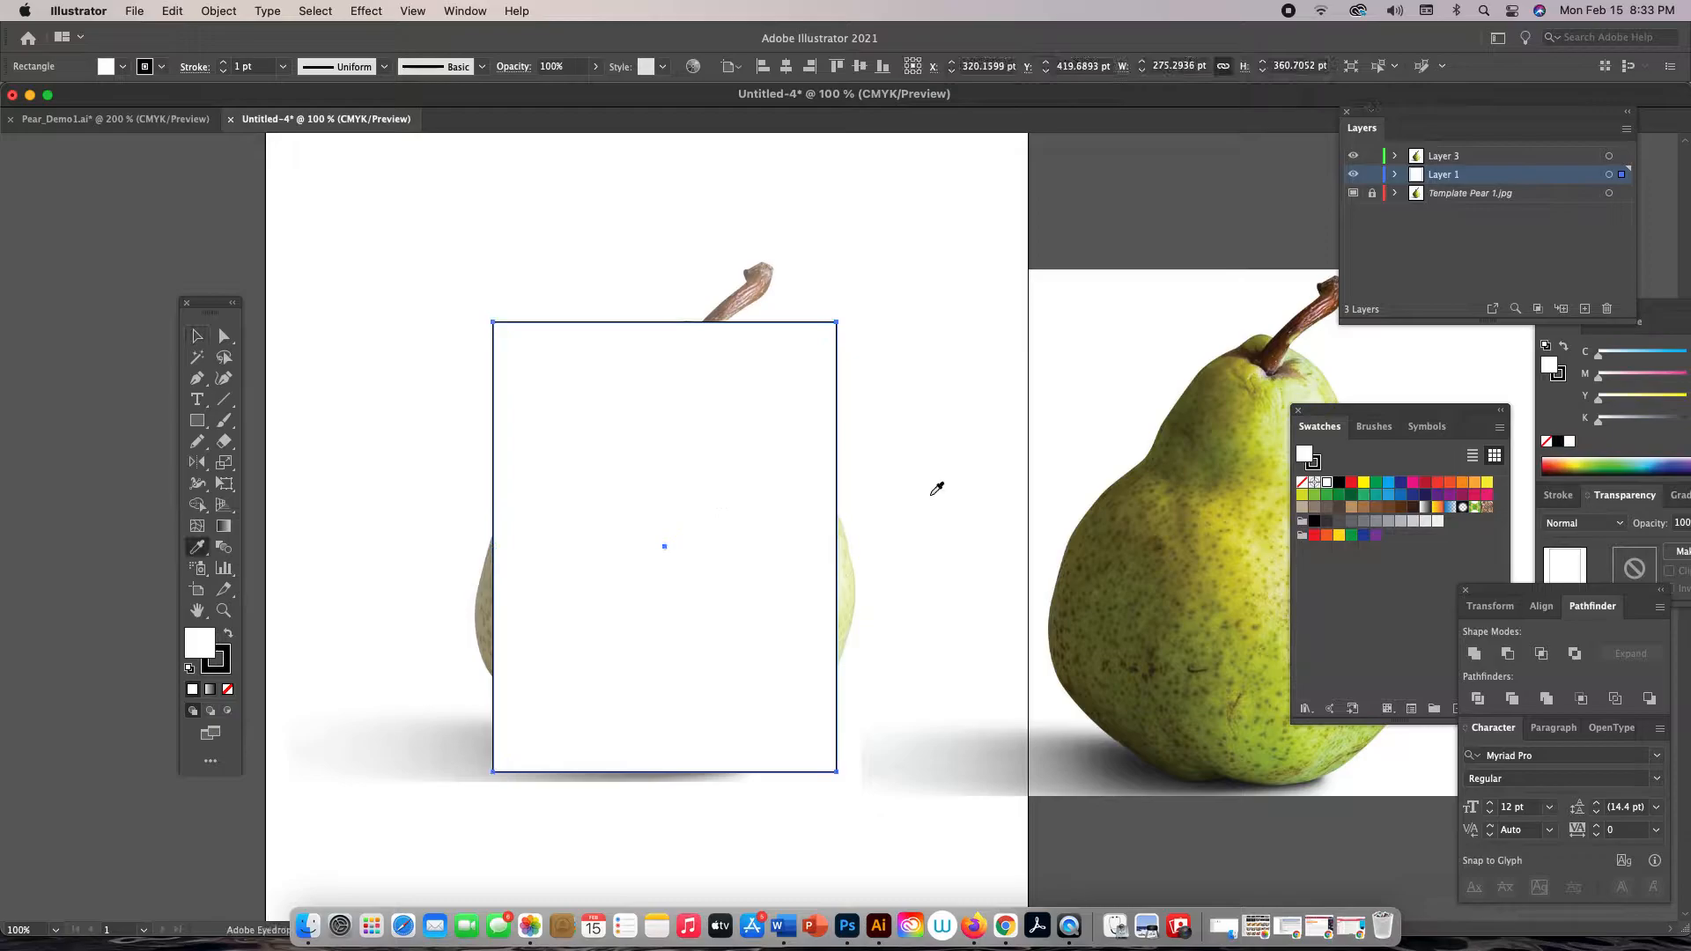
pyautogui.click(1230, 552)
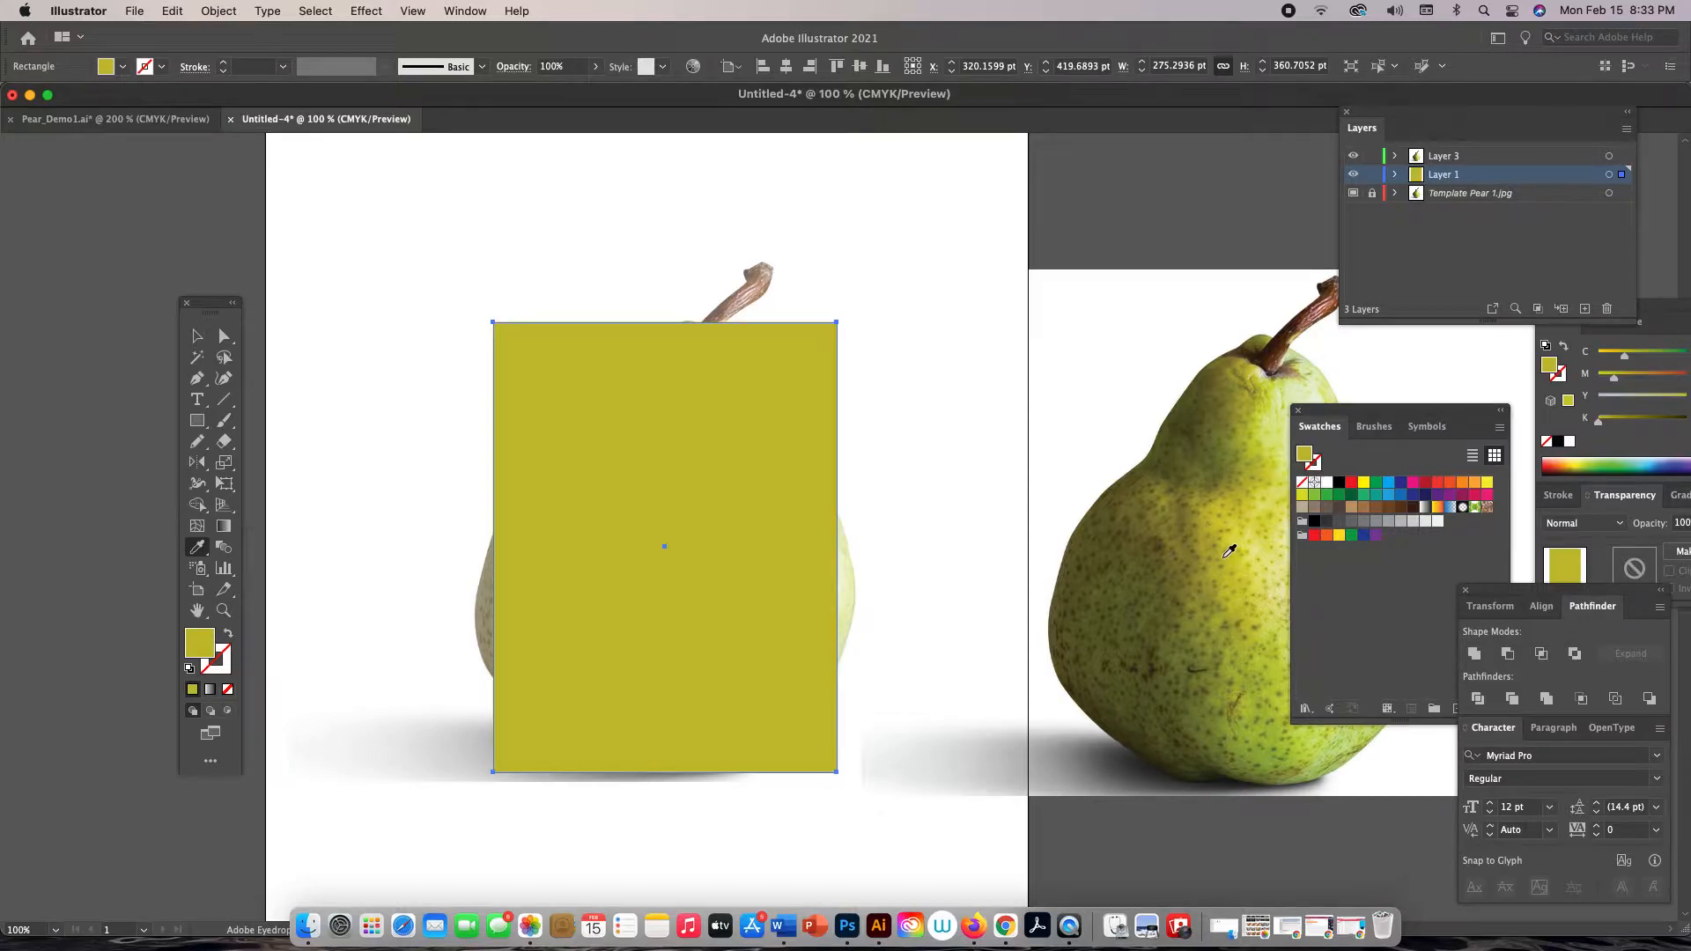
# Create a gradient mesh with 2 rows, 2 columns and flat appearance on the yellow-green rectangle
pyautogui.click(223, 611)
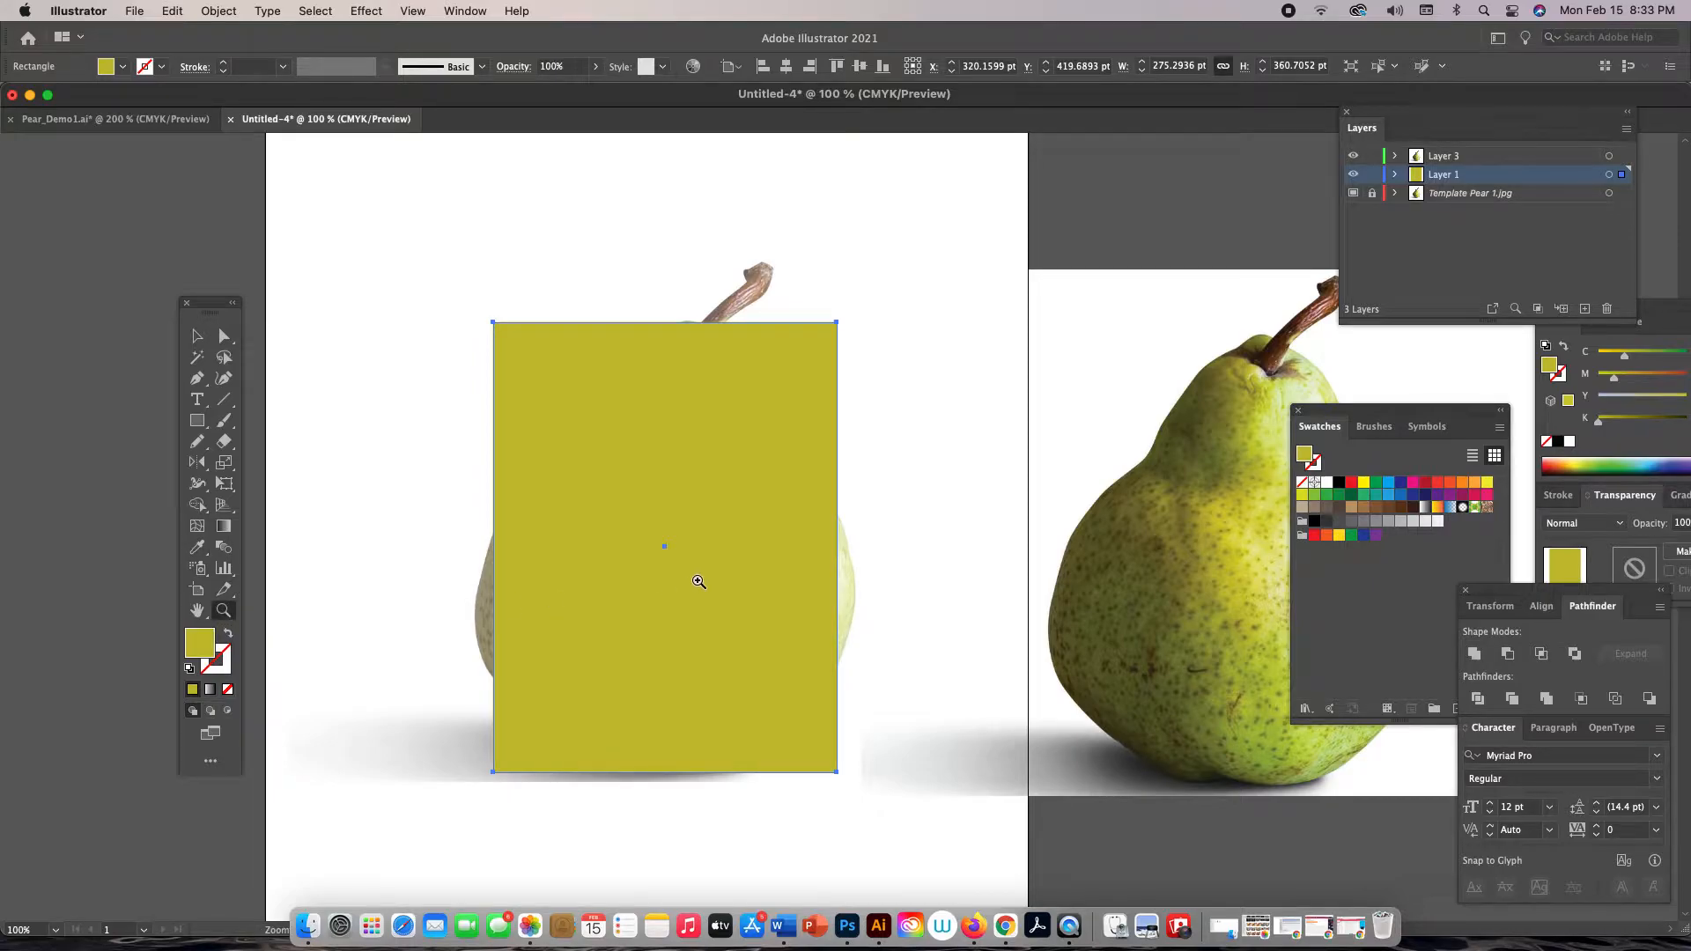
pyautogui.click(225, 336)
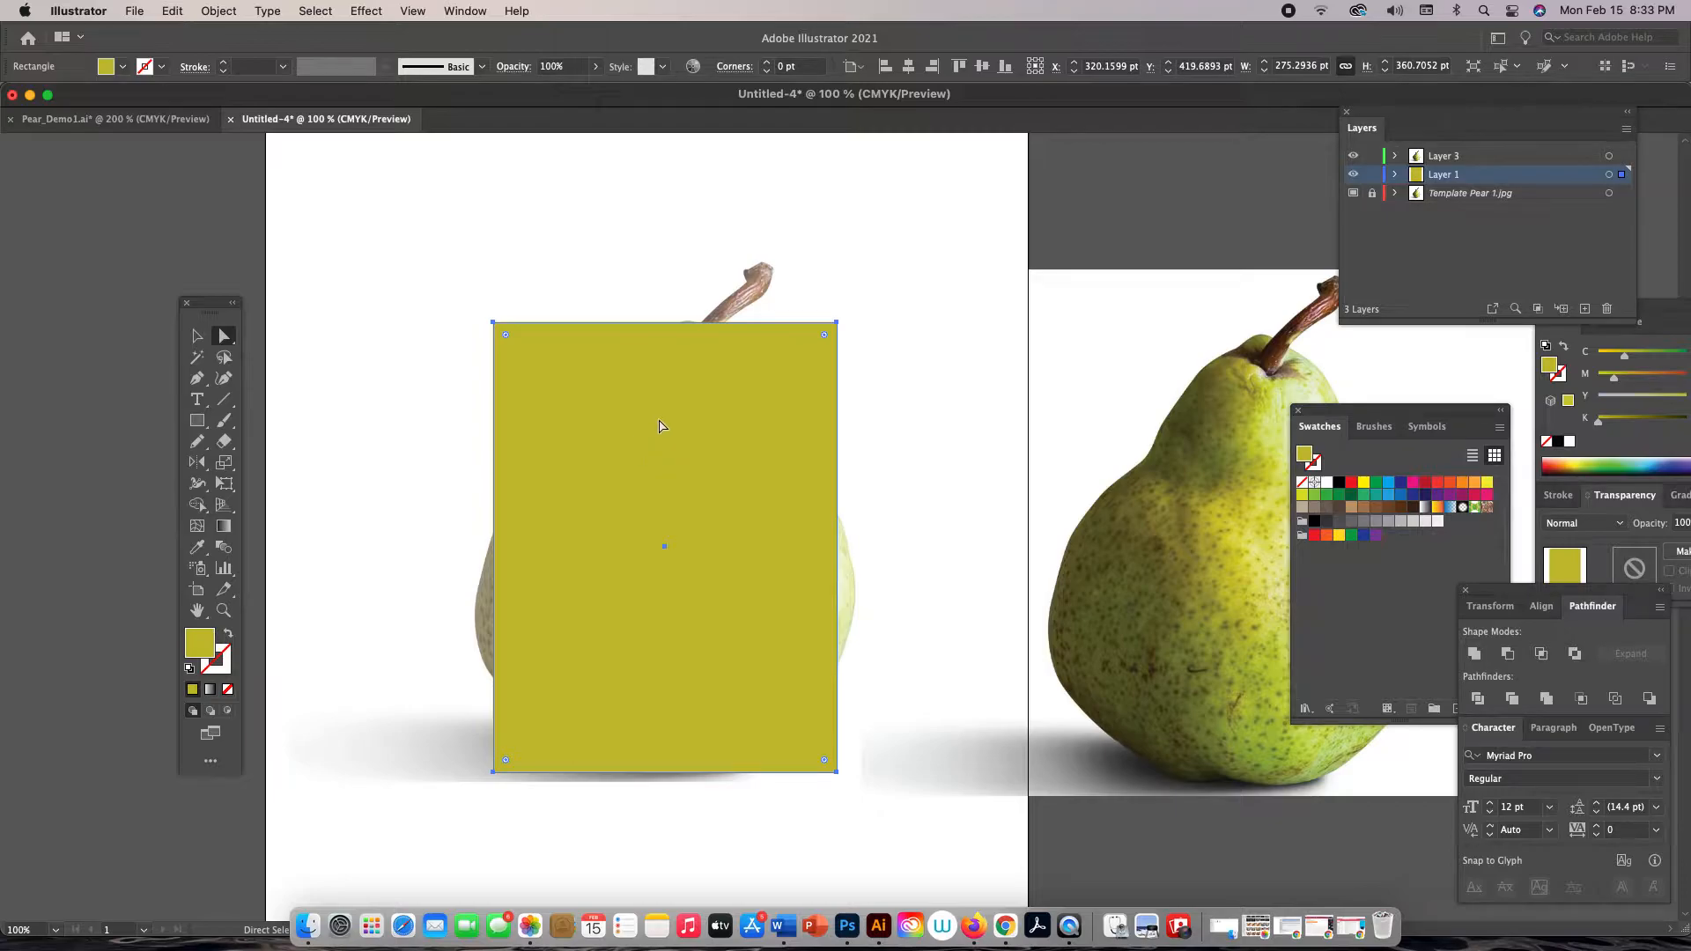
pyautogui.click(216, 11)
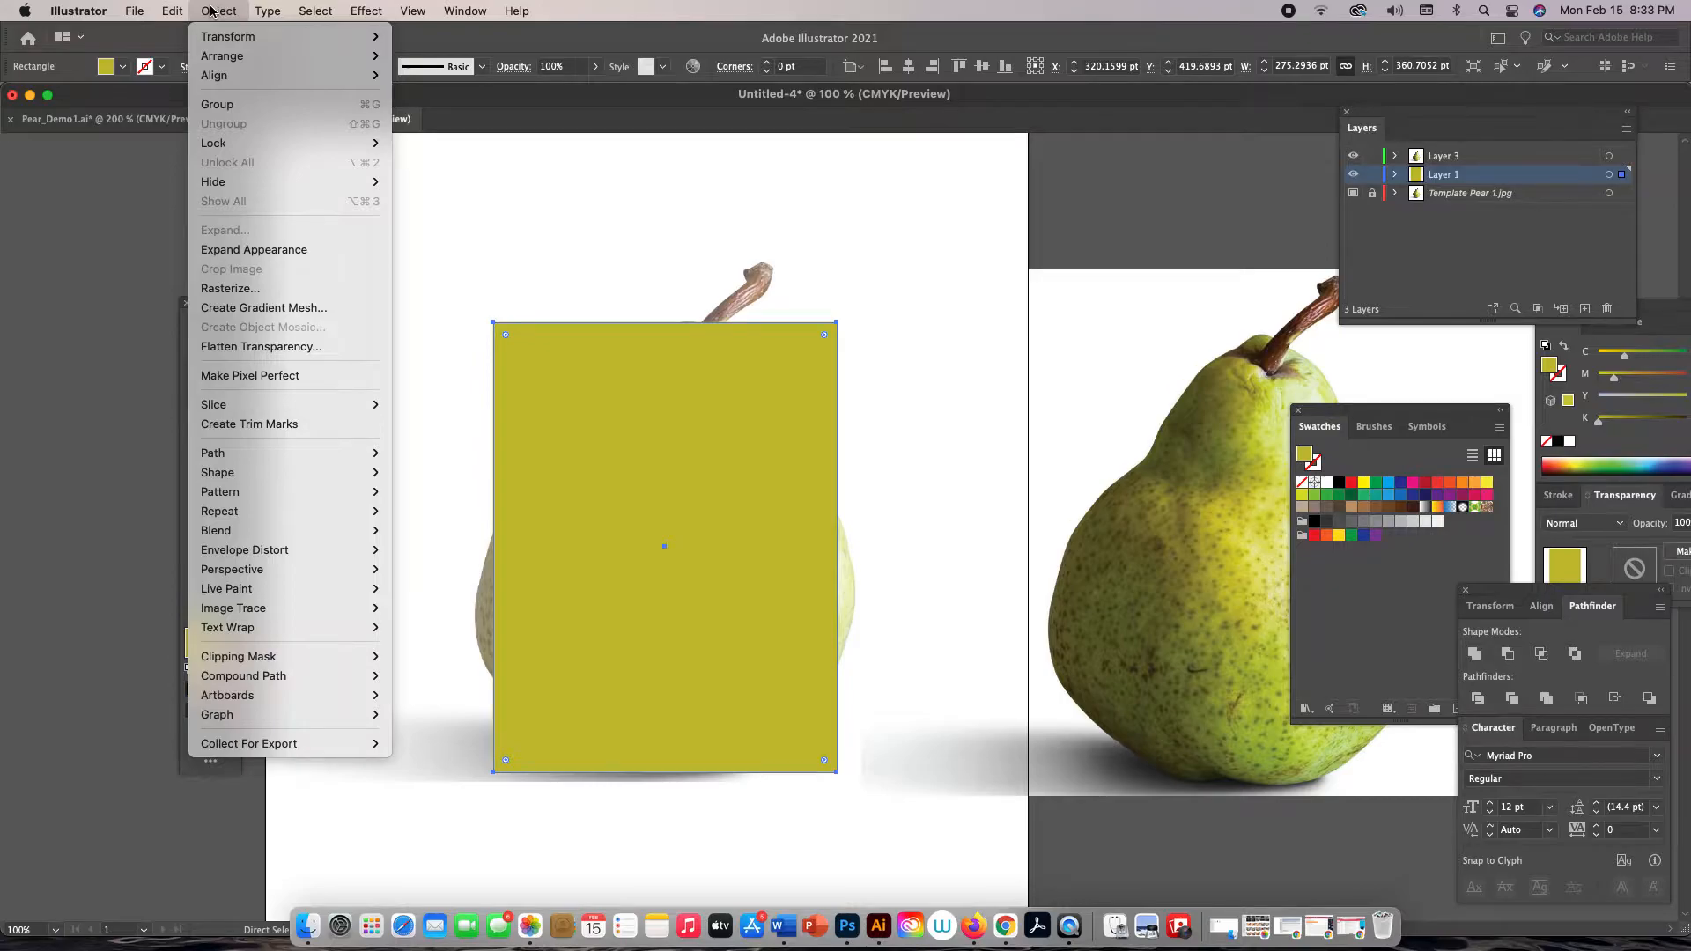
pyautogui.click(288, 315)
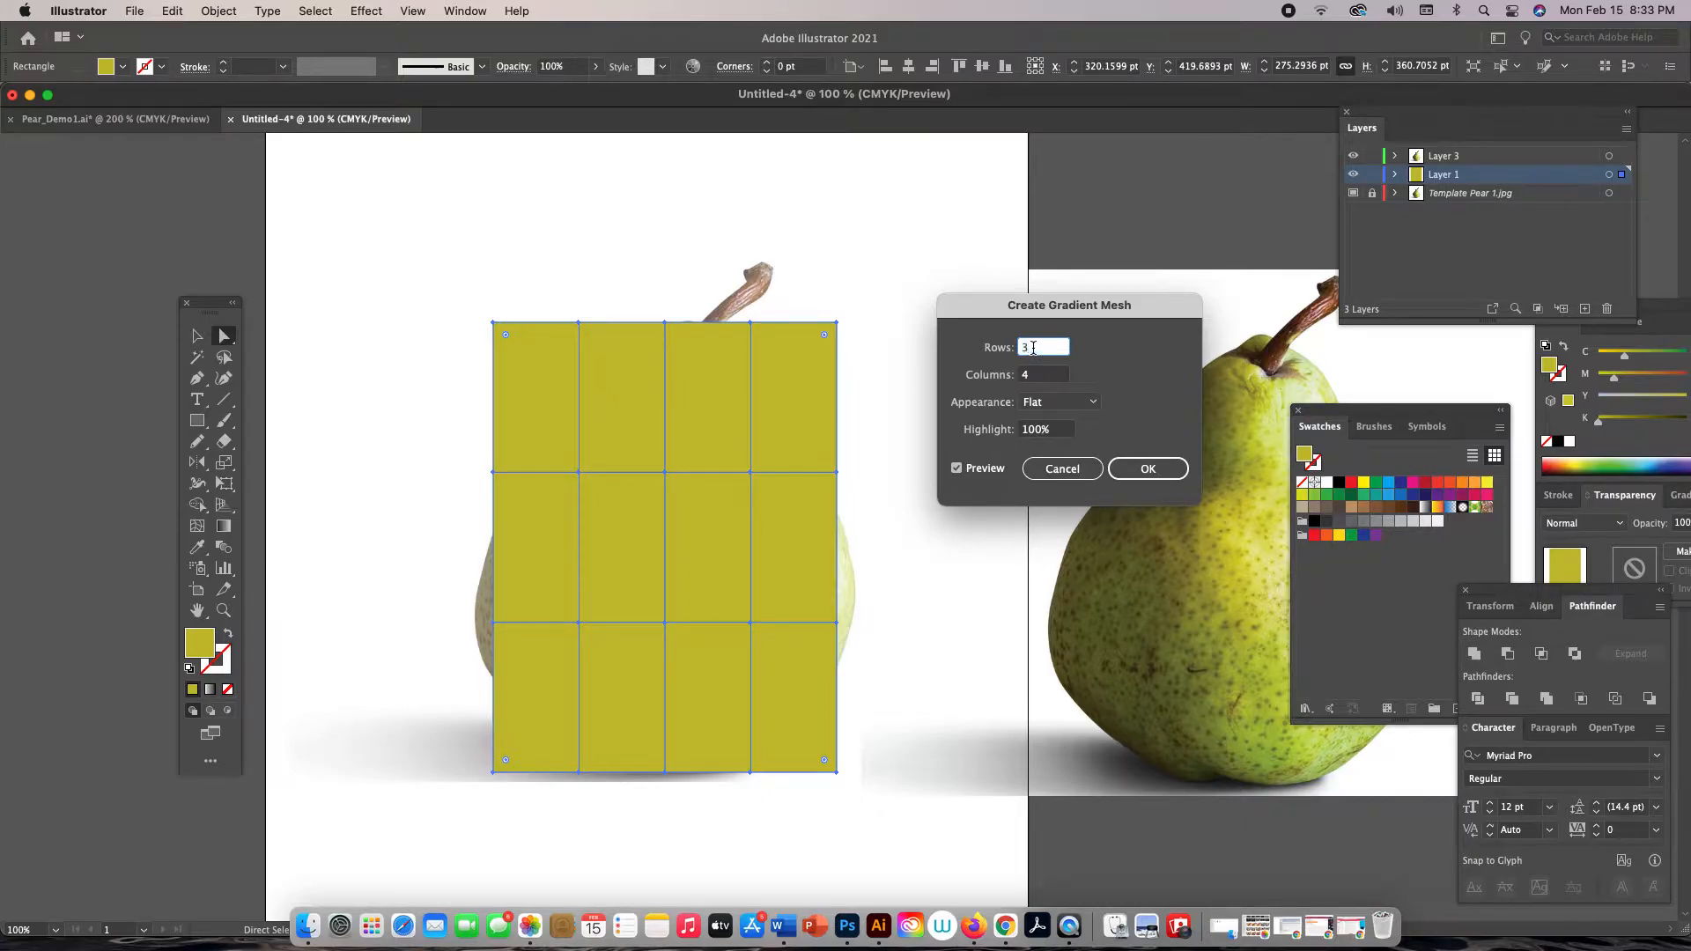
pyautogui.write('2')
pyautogui.press('Tab')
pyautogui.write('2')
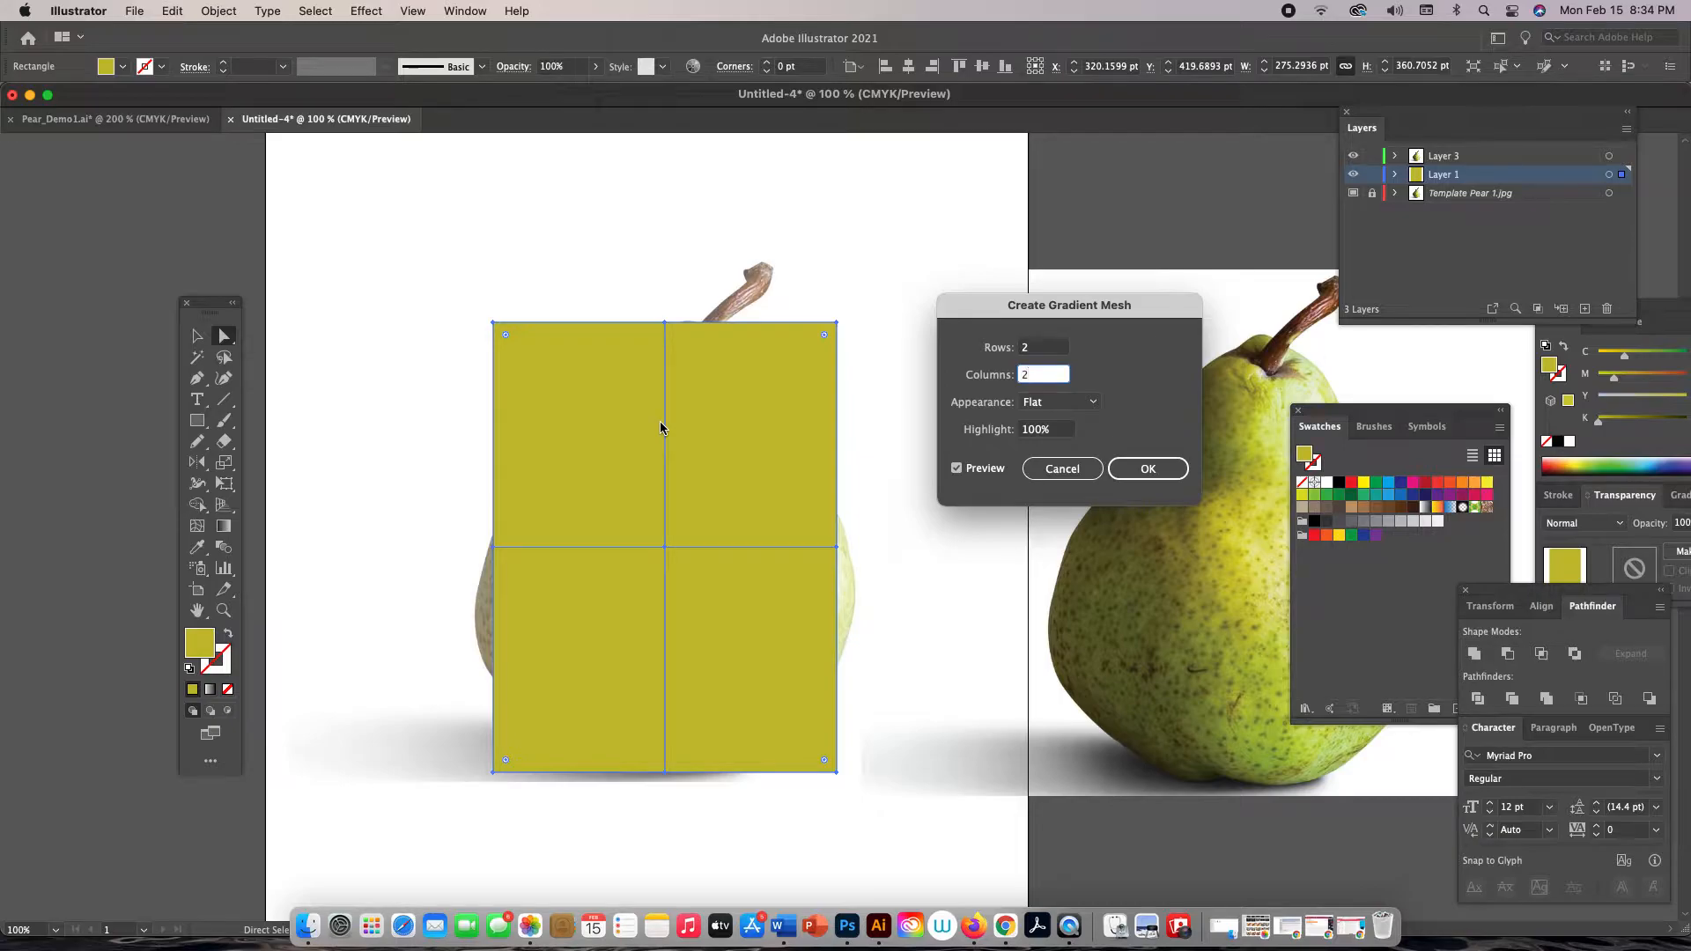
pyautogui.click(1142, 466)
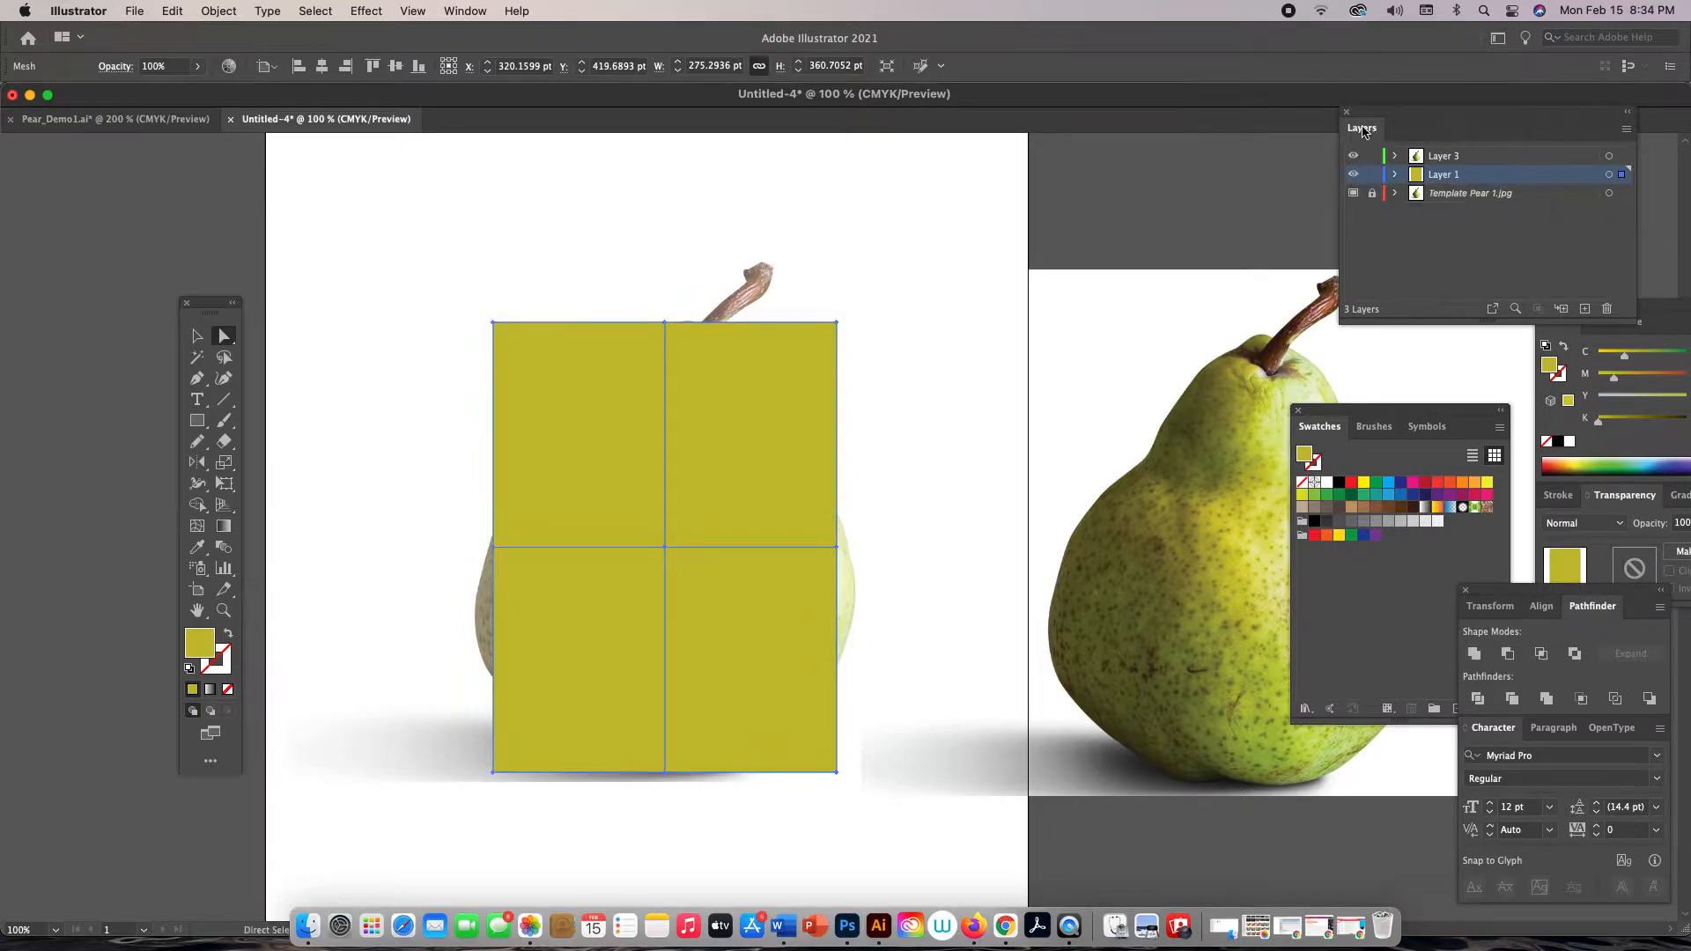
# Move the Layers panel clear of the placed photo and display Layer 1 in outline mode over the template
pyautogui.moveTo(1370, 117); pyautogui.dragTo(1222, 132)
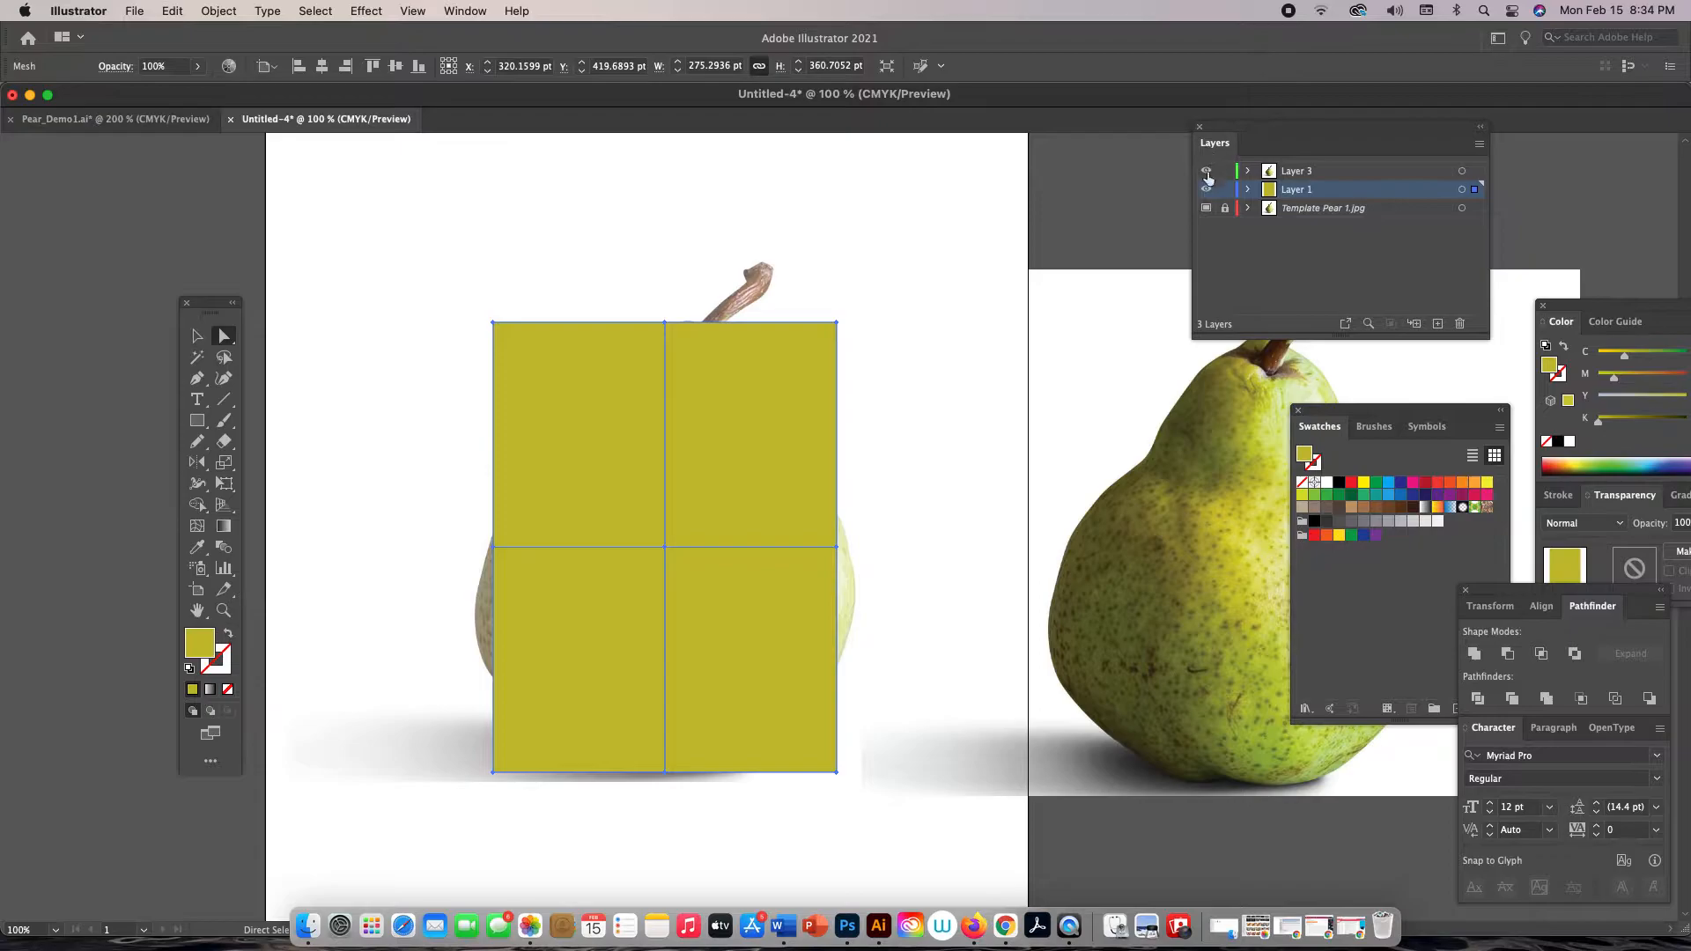
pyautogui.press('super+y')
pyautogui.press('z')
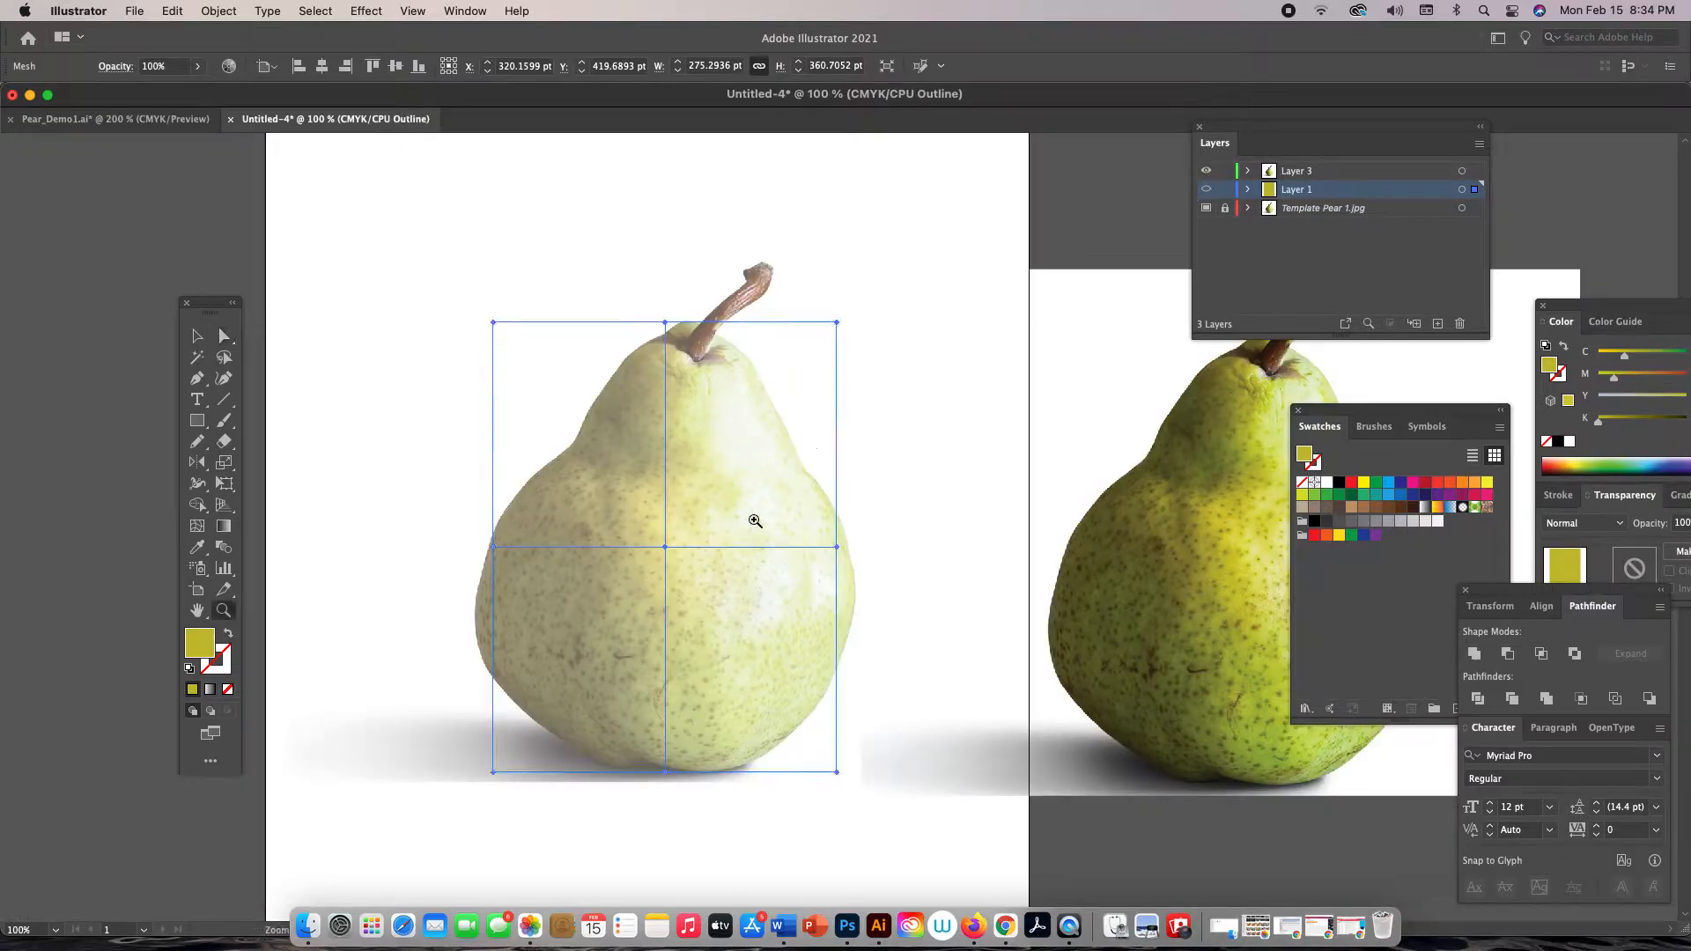
pyautogui.click(747, 557)
pyautogui.scroll(-2, 747, 558)
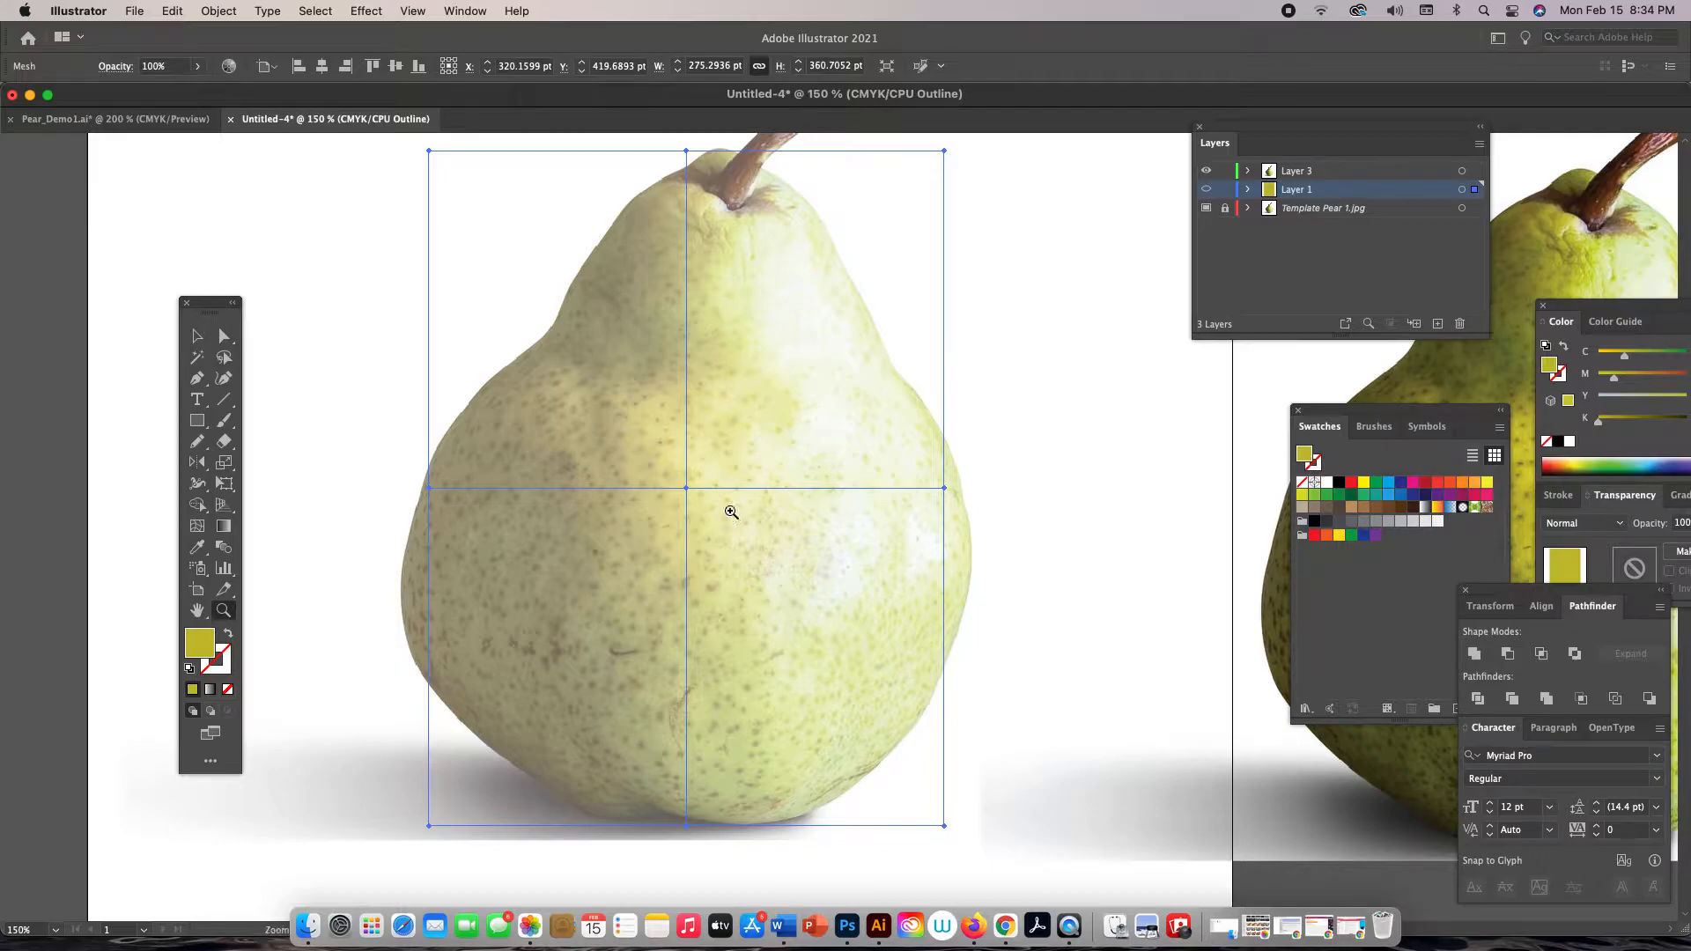
# Move the mesh's bottom, right, left and top middle points onto the template pear's contour, keeping the corner points in place
pyautogui.press('a')
pyautogui.moveTo(687, 827); pyautogui.dragTo(671, 815)
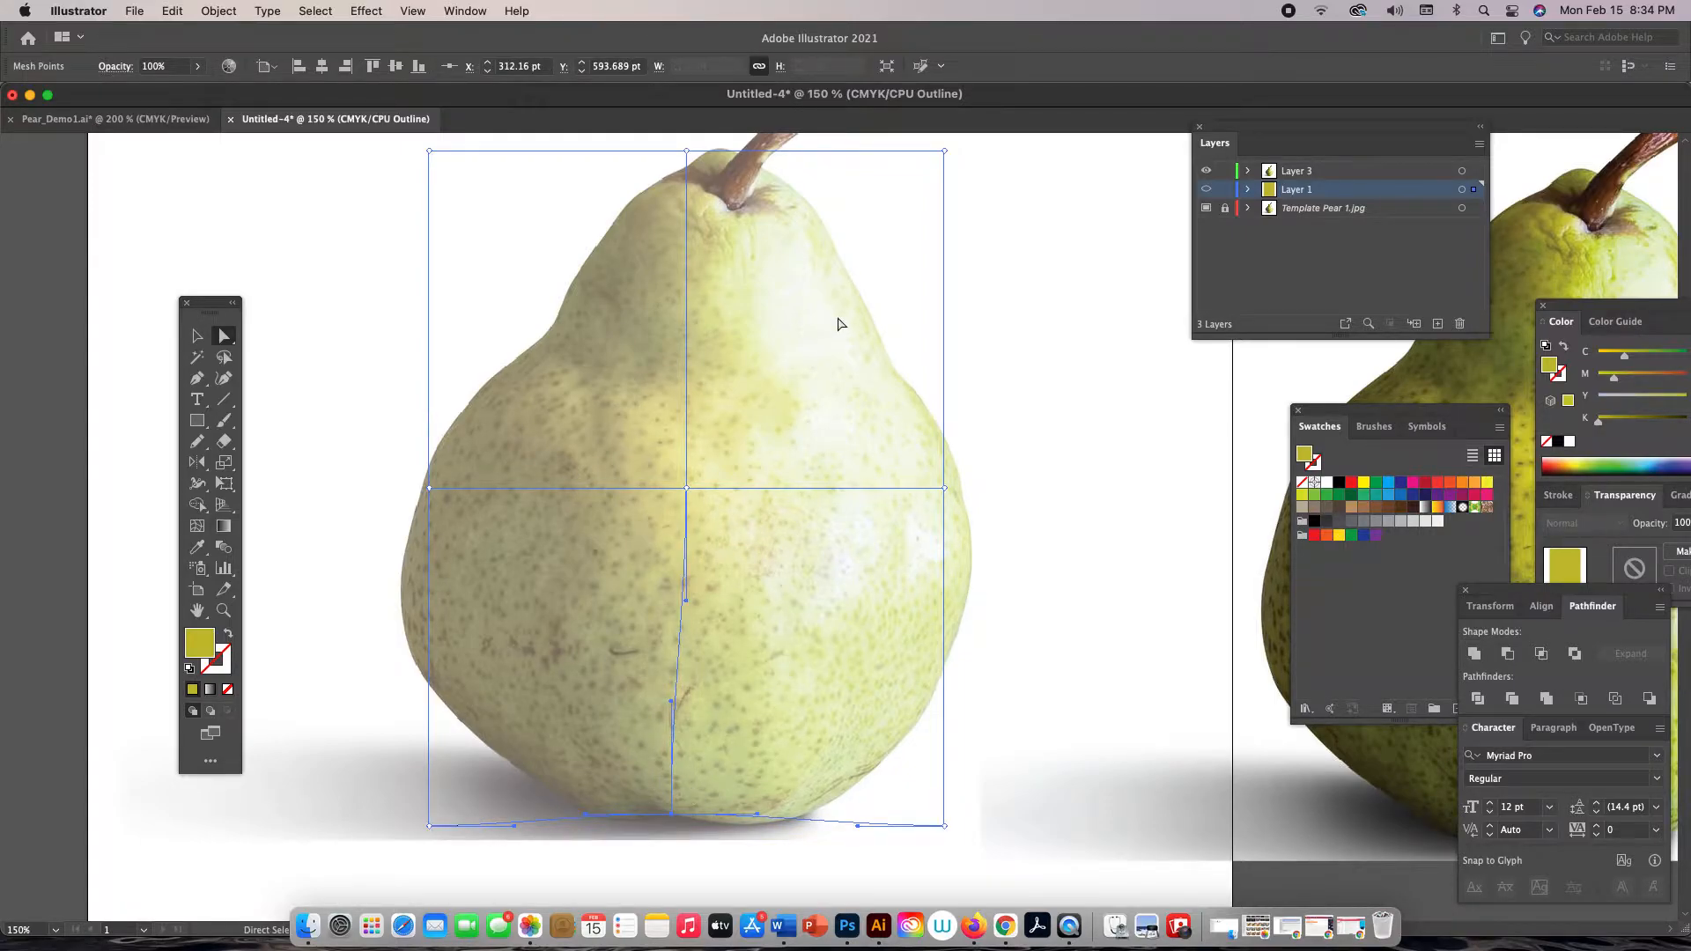
pyautogui.moveTo(946, 491); pyautogui.dragTo(960, 487)
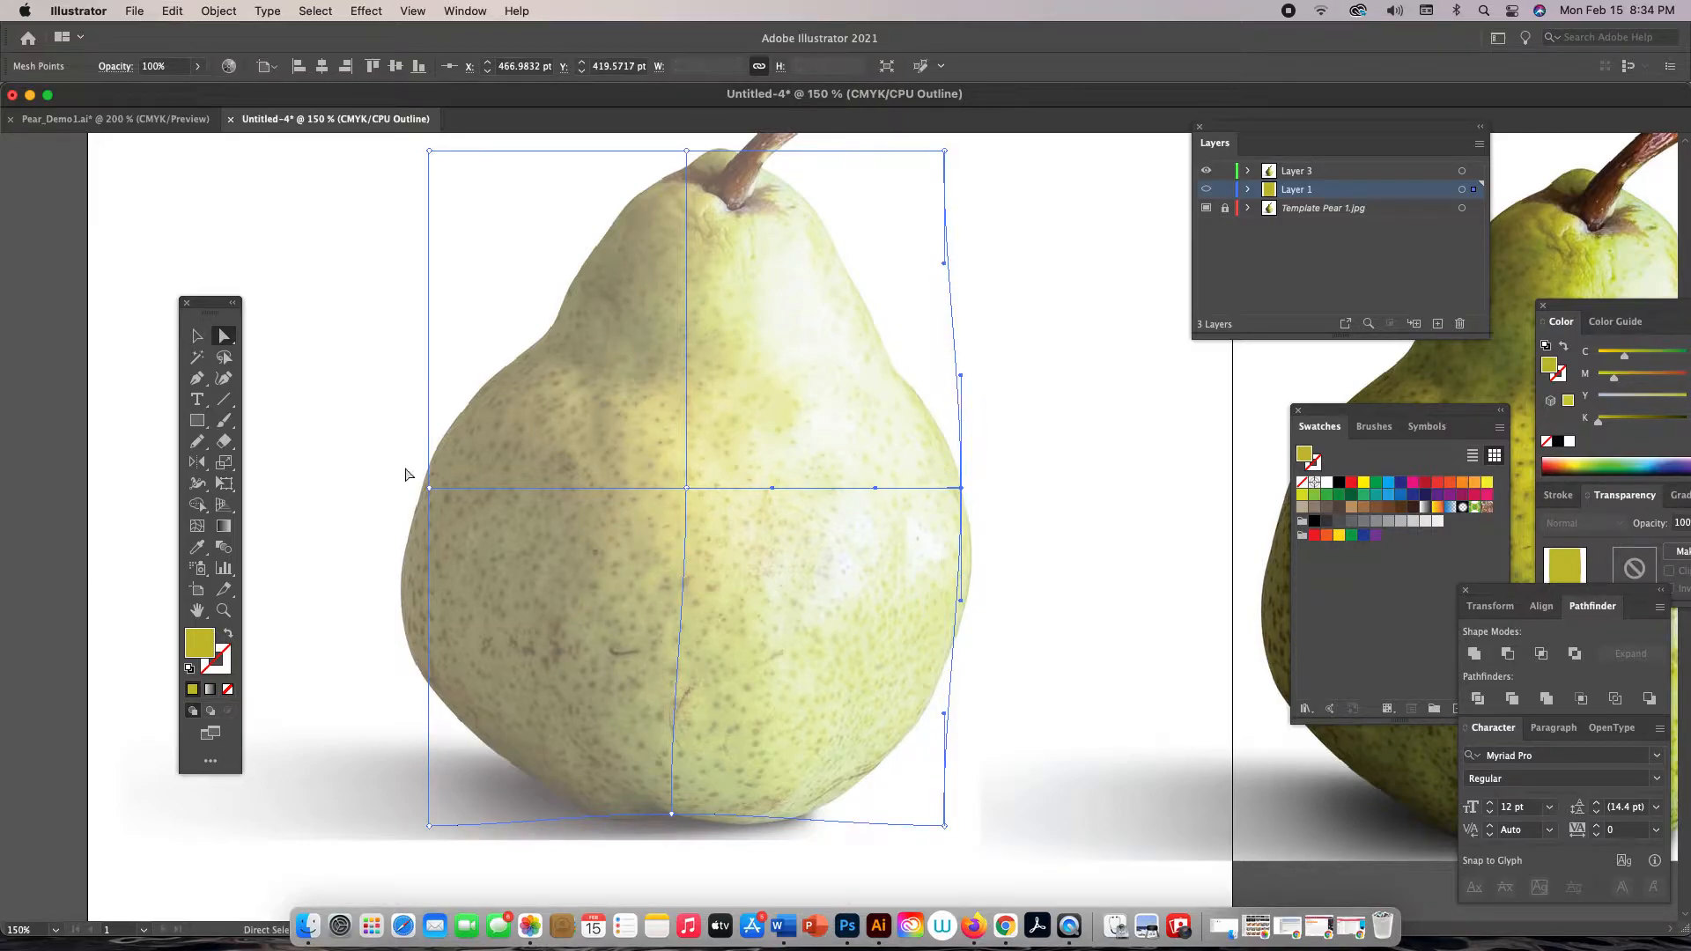
pyautogui.moveTo(431, 494); pyautogui.dragTo(419, 496)
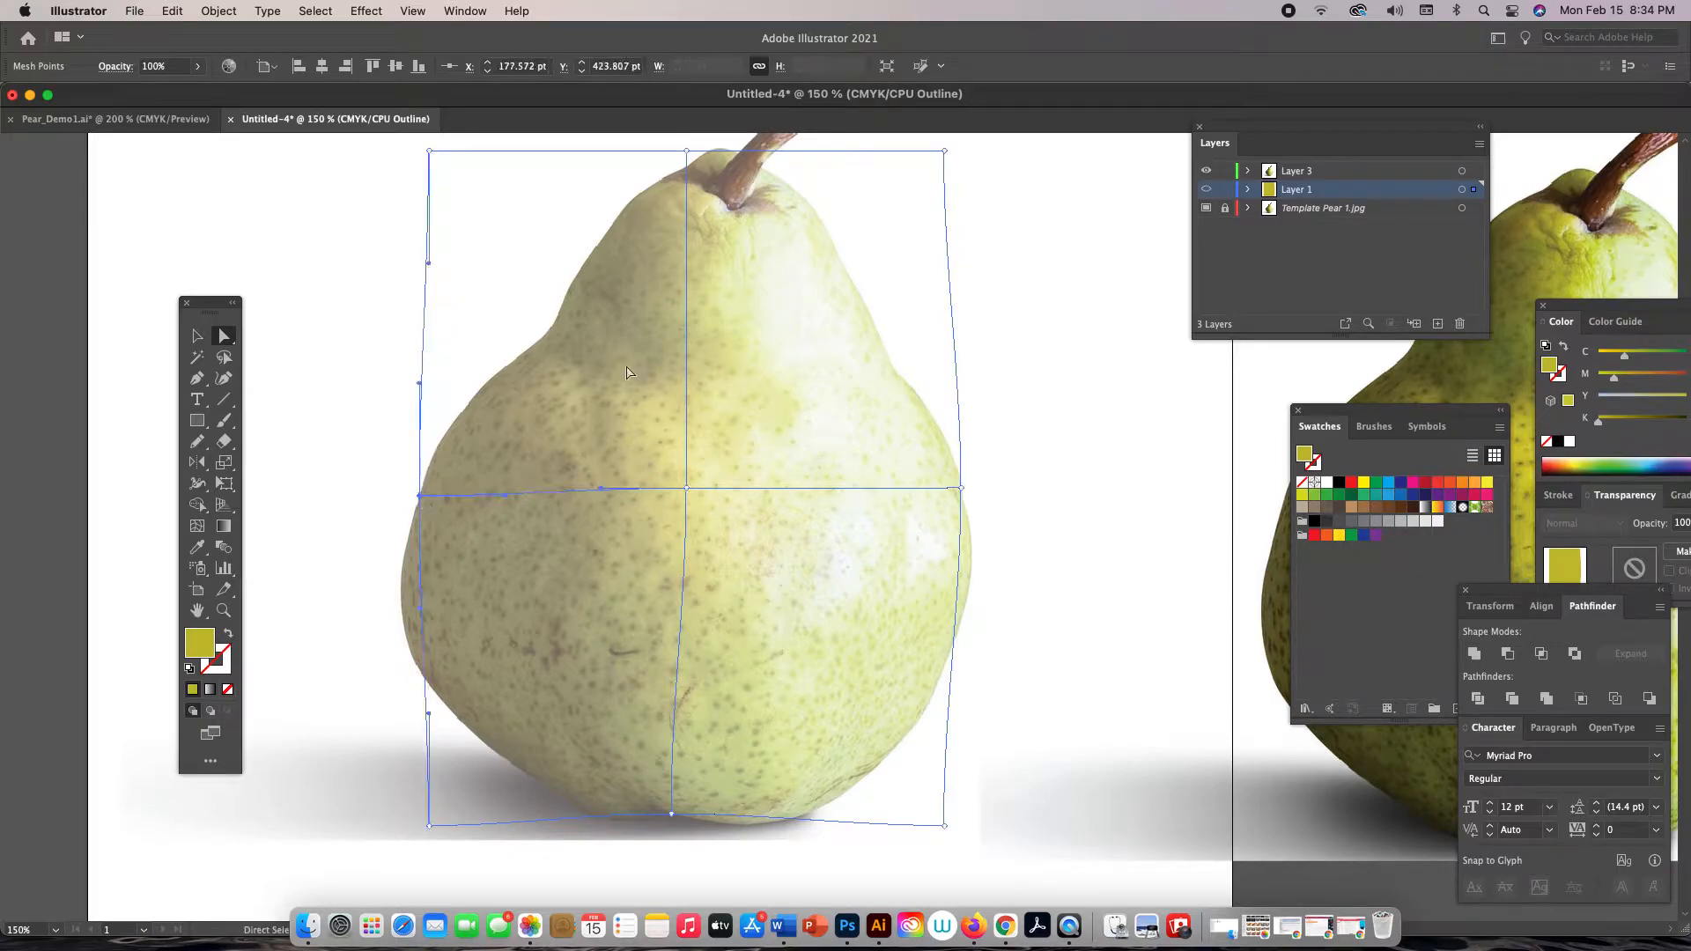
pyautogui.moveTo(686, 151); pyautogui.dragTo(720, 284)
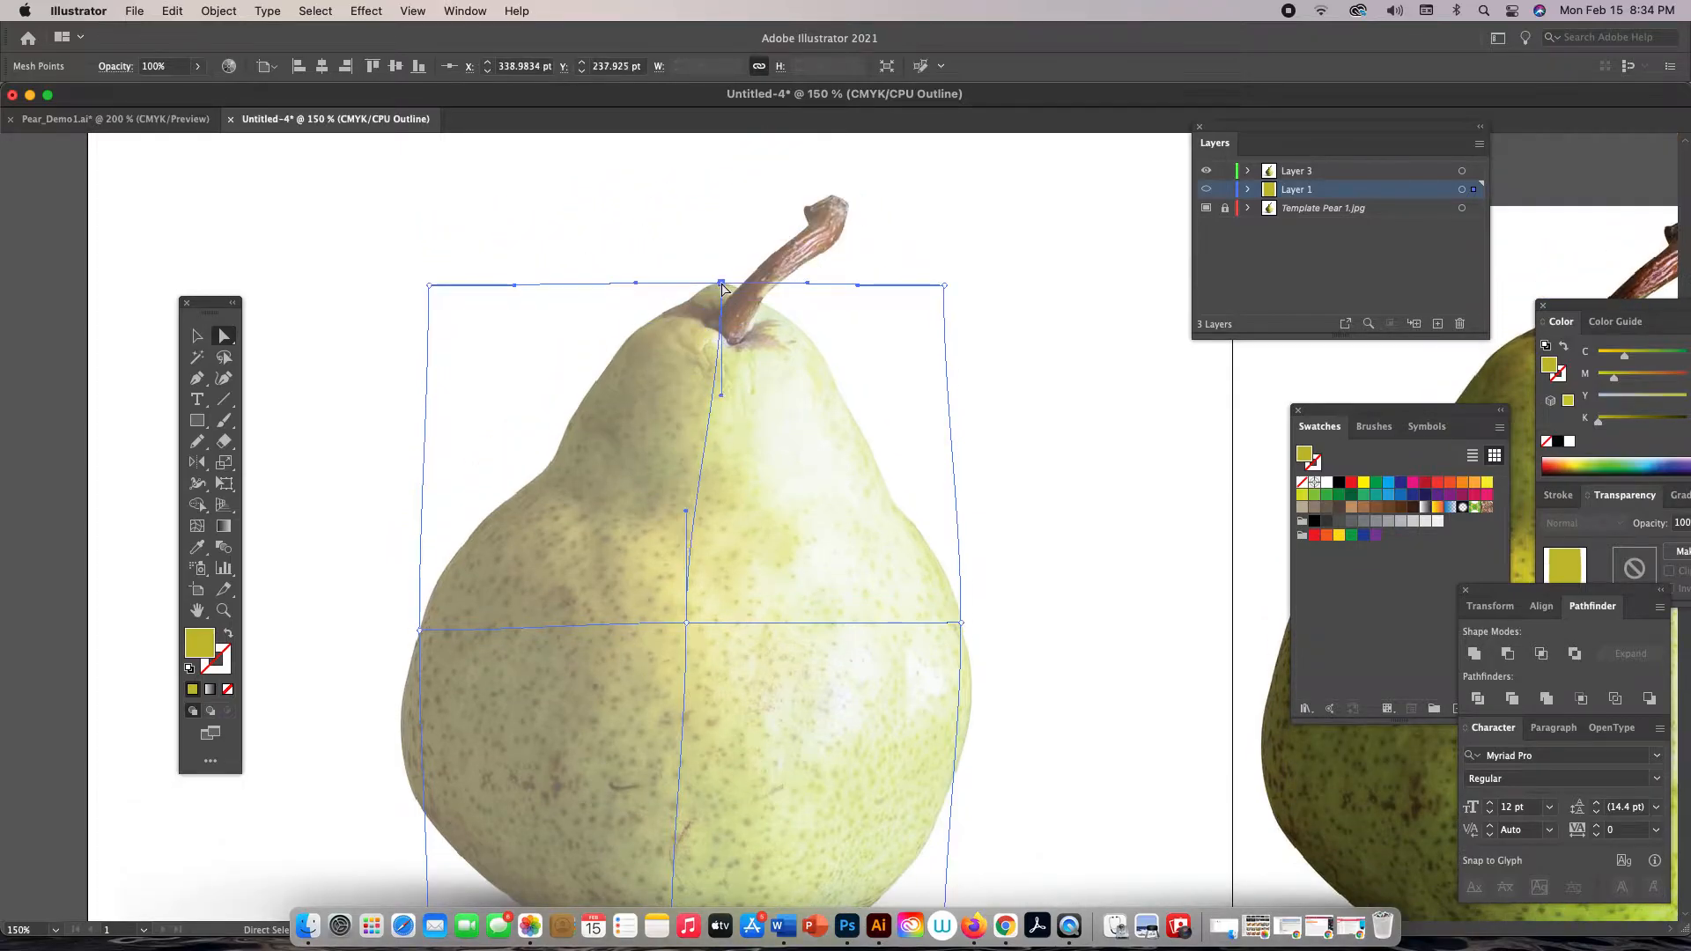
pyautogui.moveTo(687, 512); pyautogui.dragTo(690, 509)
# Move the mesh's lower-right corner point onto the pear's contour and curve the adjoining bottom edge along the pear's base
pyautogui.moveTo(913, 611); pyautogui.dragTo(902, 457)
pyautogui.click(950, 461)
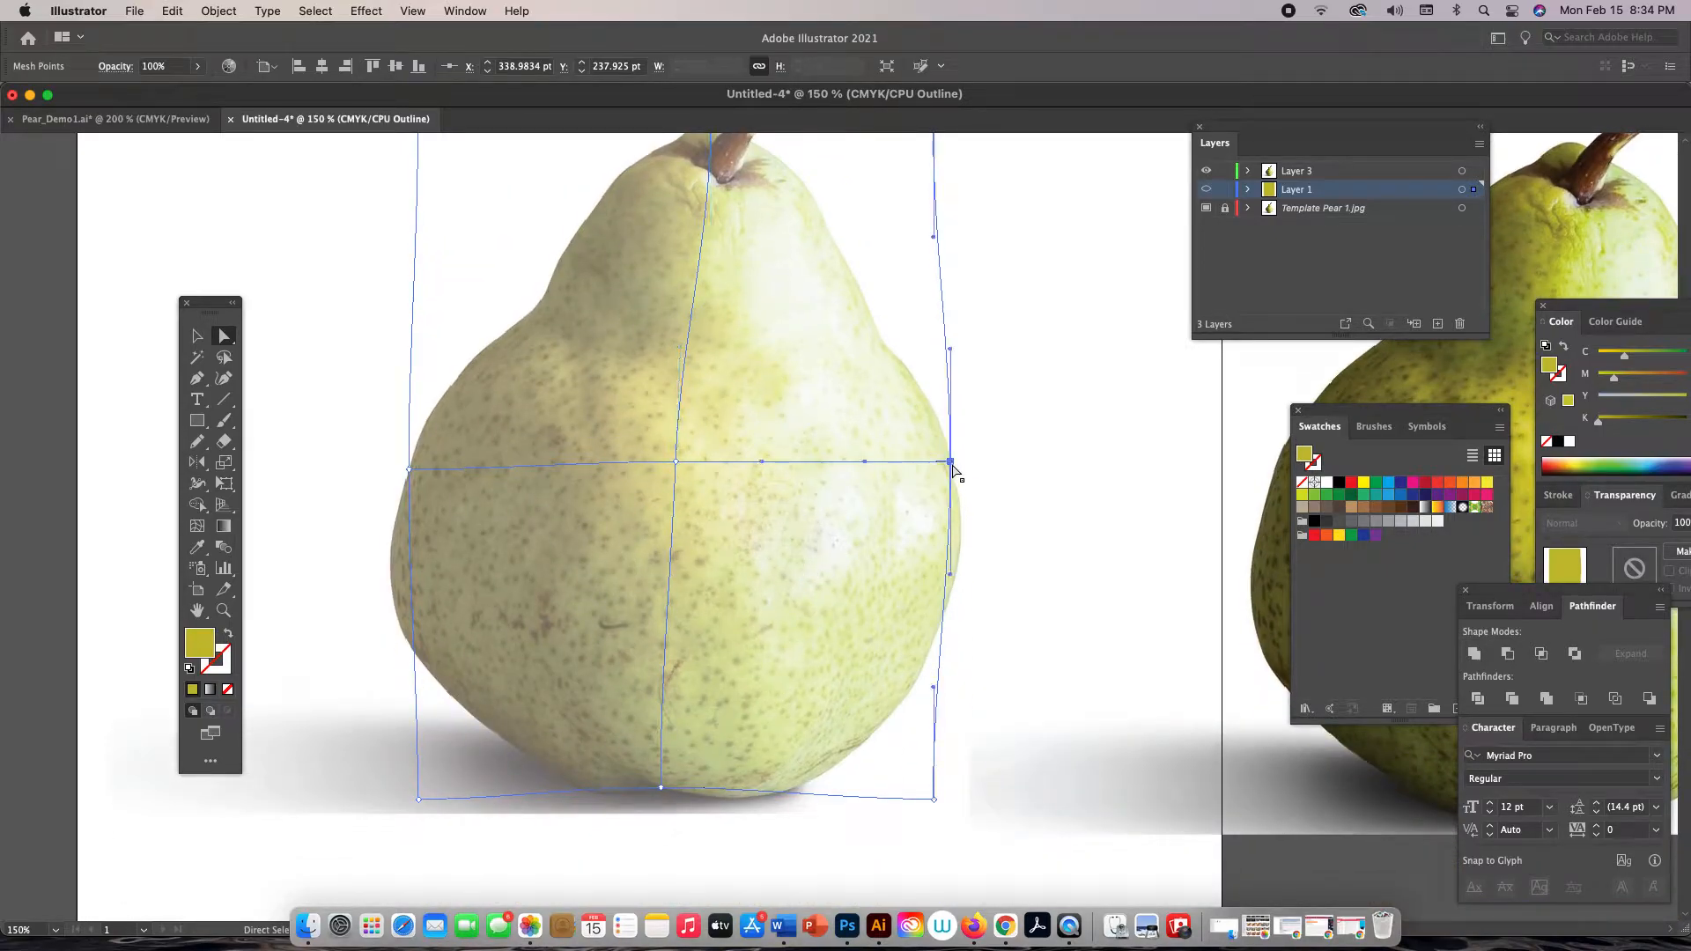
pyautogui.click(935, 799)
pyautogui.moveTo(935, 800); pyautogui.dragTo(918, 695)
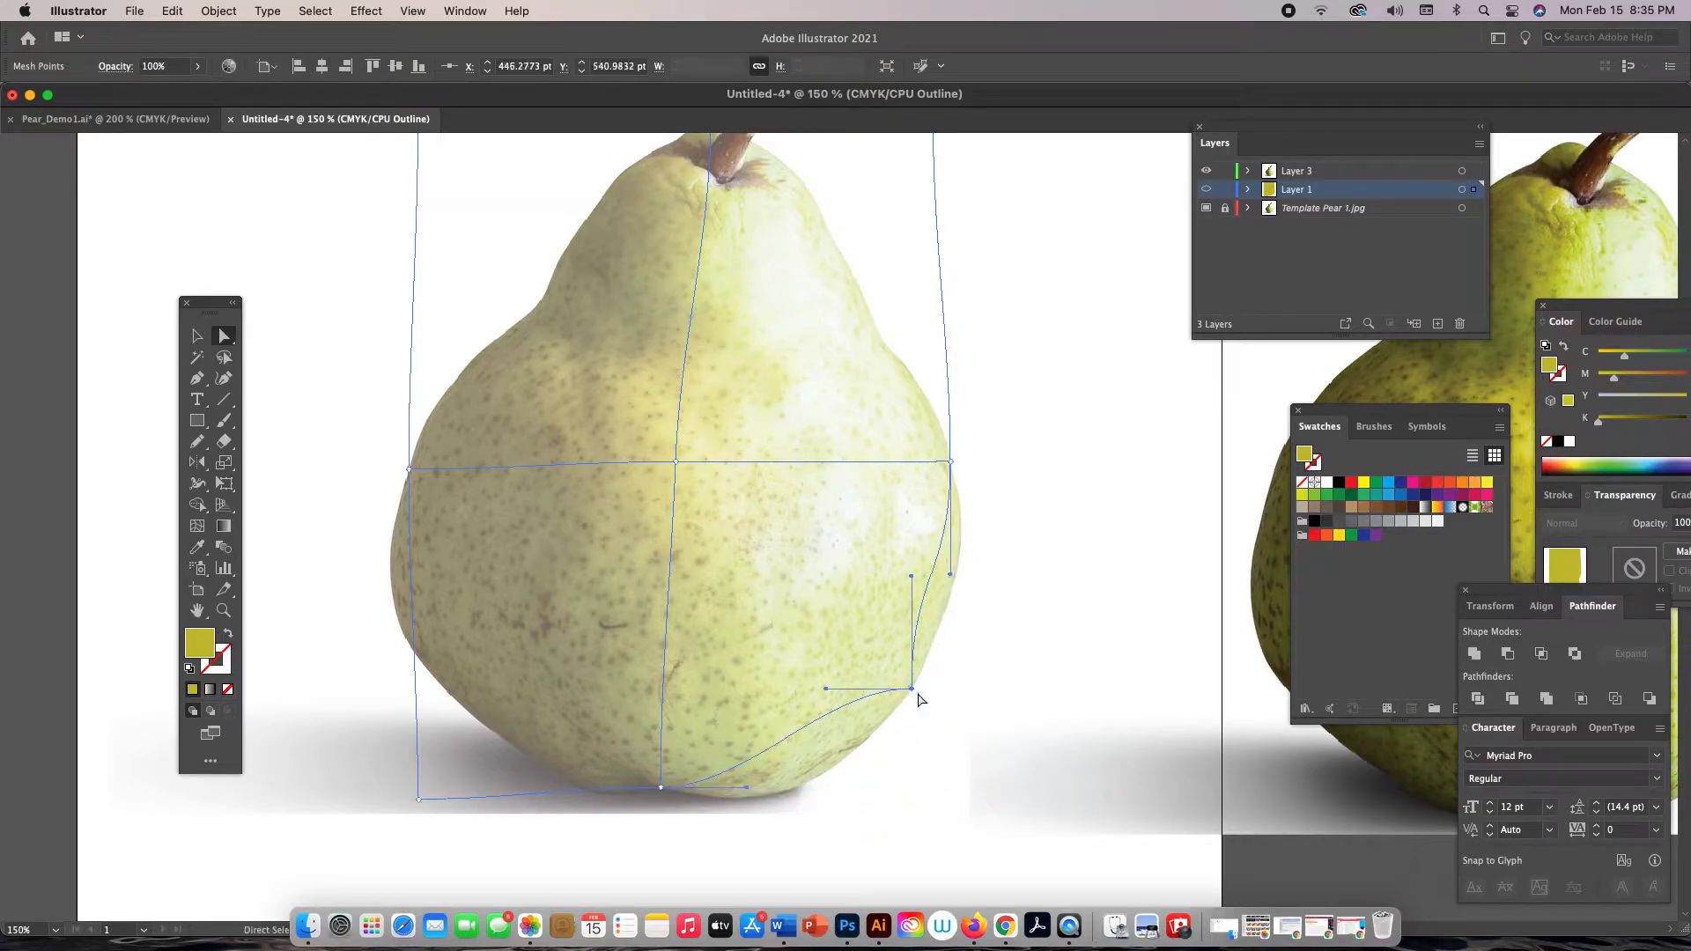
pyautogui.moveTo(826, 690); pyautogui.dragTo(821, 801)
pyautogui.moveTo(662, 788); pyautogui.dragTo(656, 787)
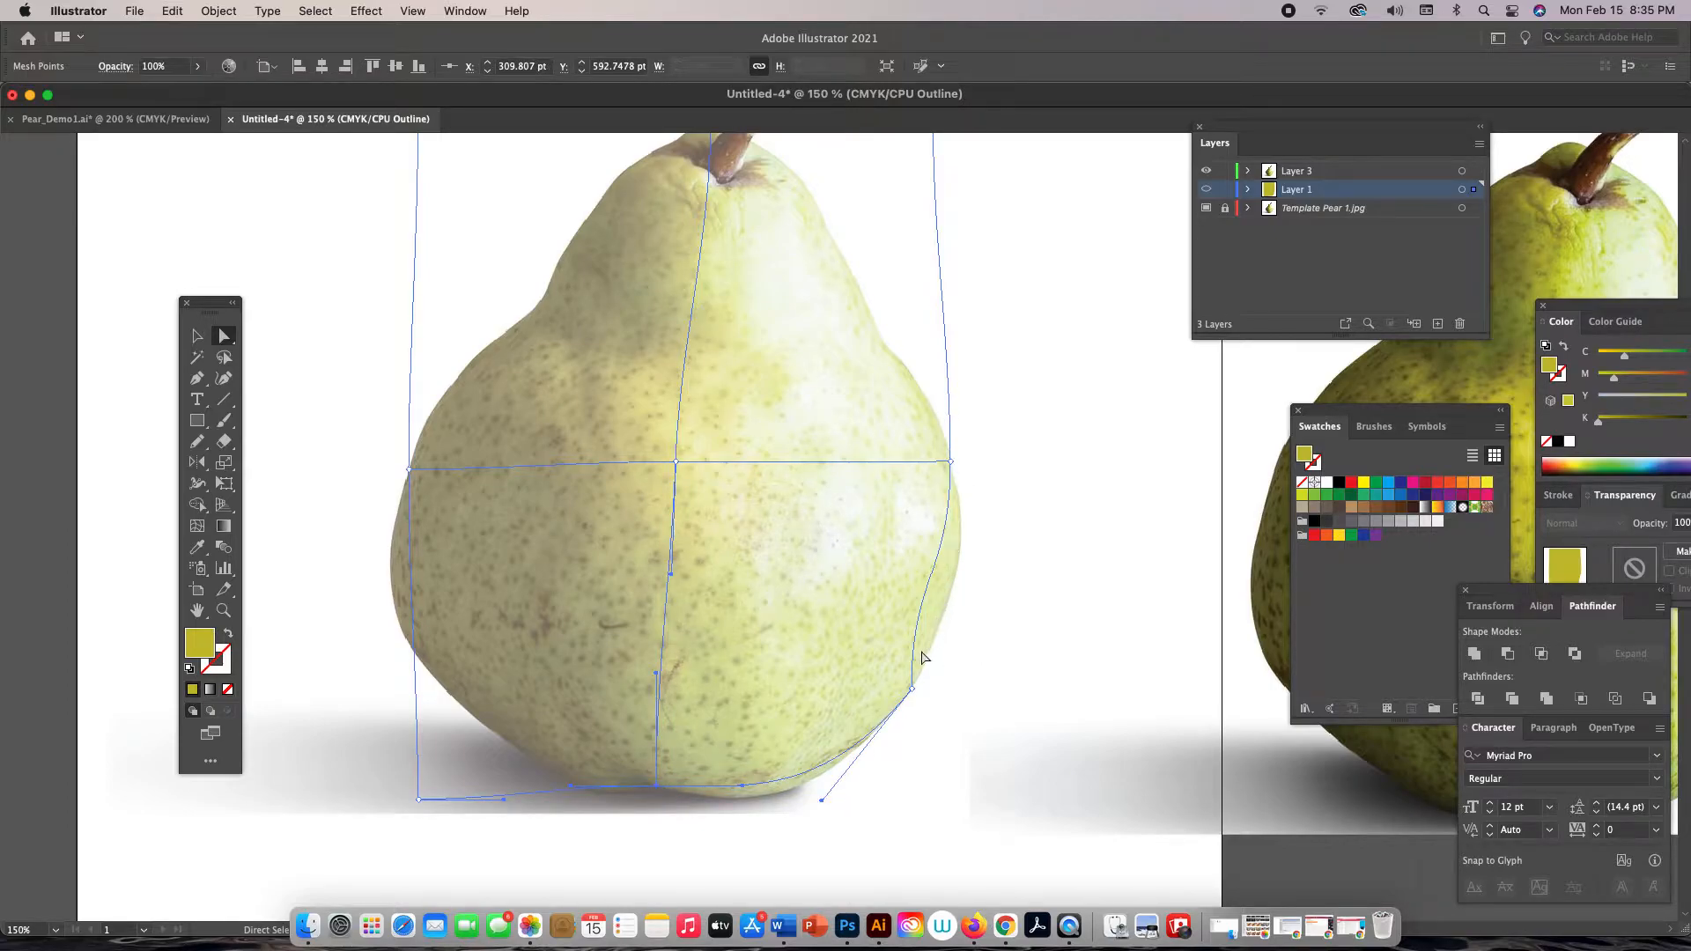
# Curve the mesh's lower right side edge outward to follow the pear's contour, and select the right middle mesh point
pyautogui.click(911, 689)
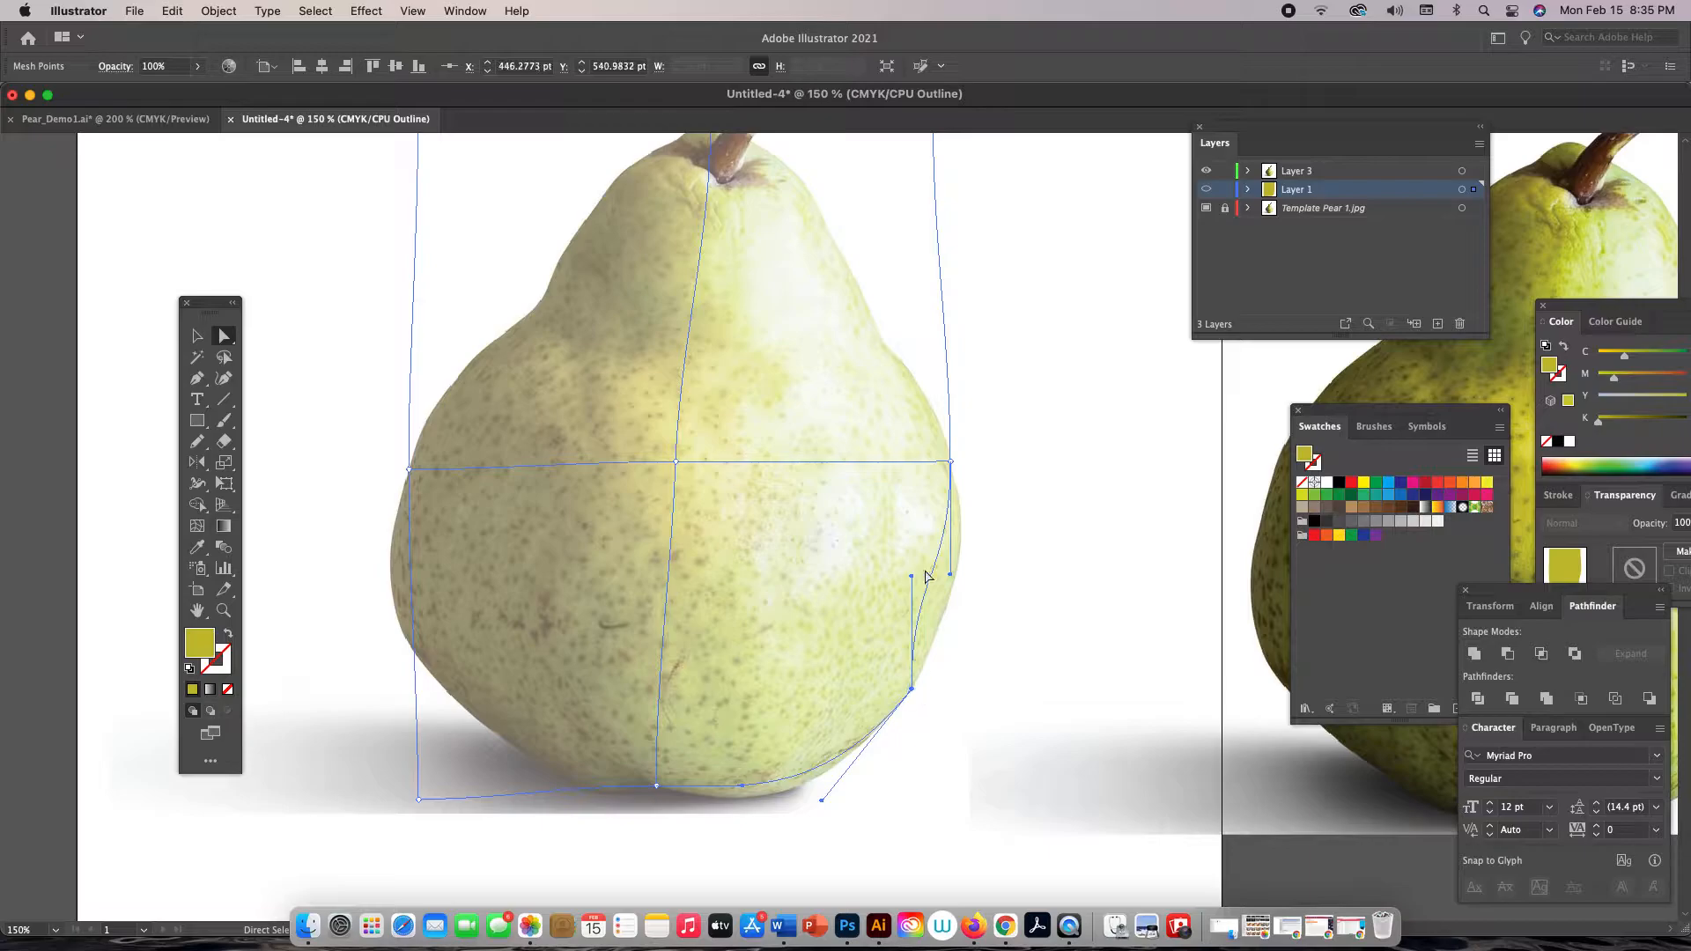
pyautogui.moveTo(912, 577); pyautogui.dragTo(966, 587)
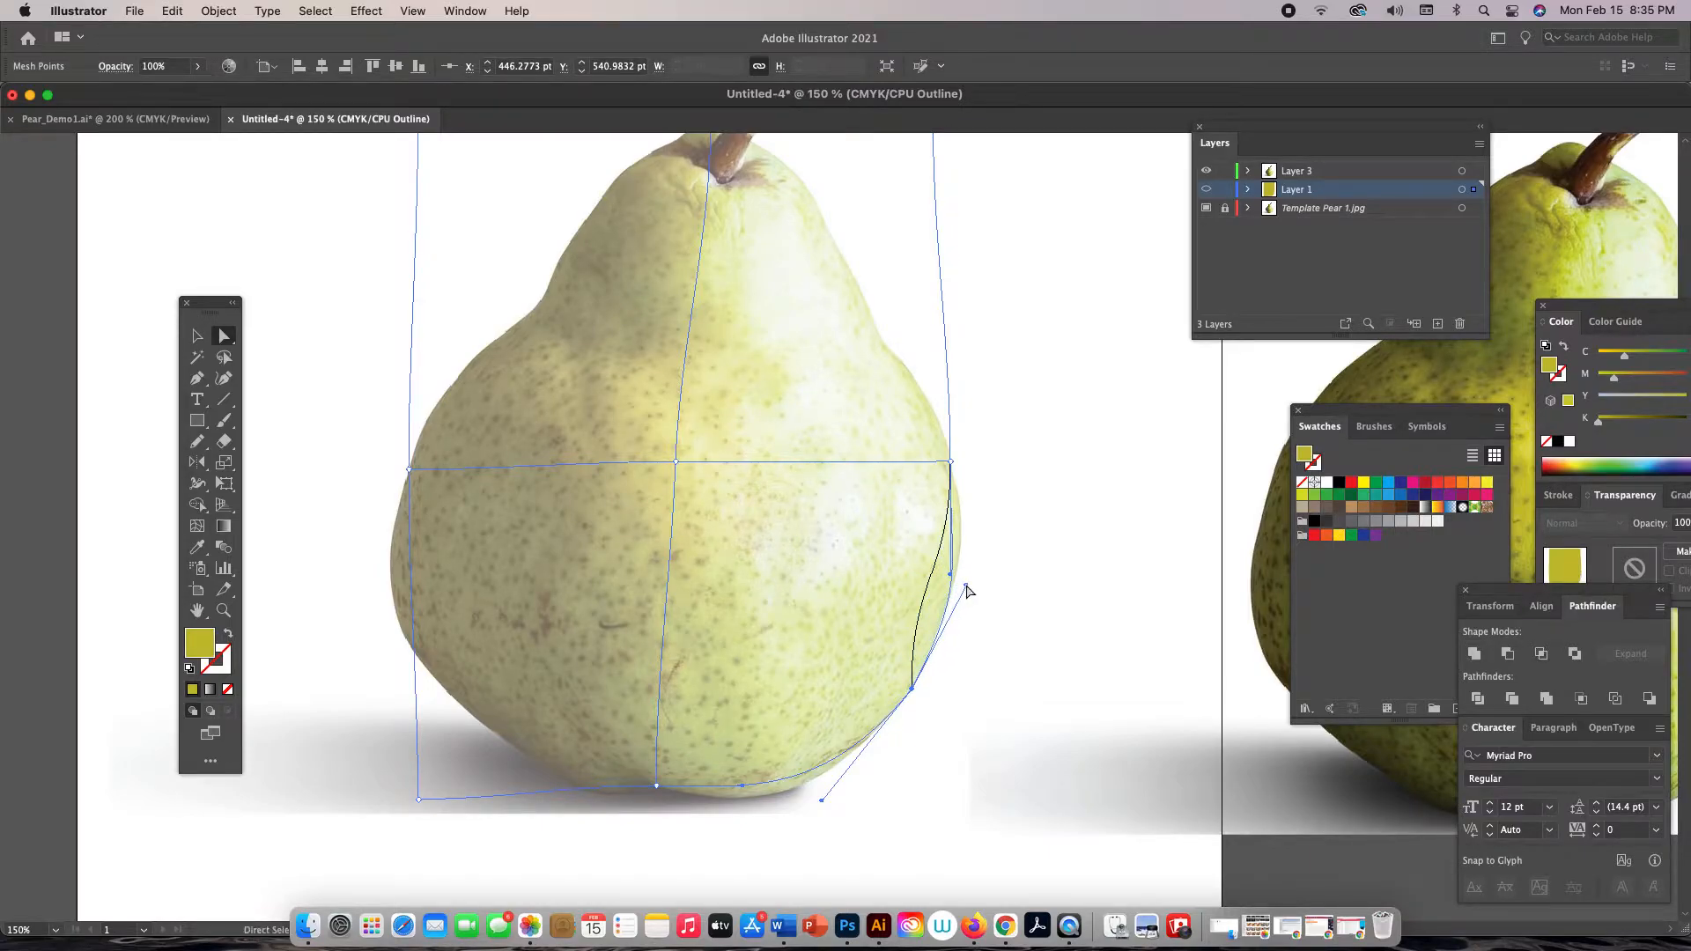
pyautogui.click(950, 461)
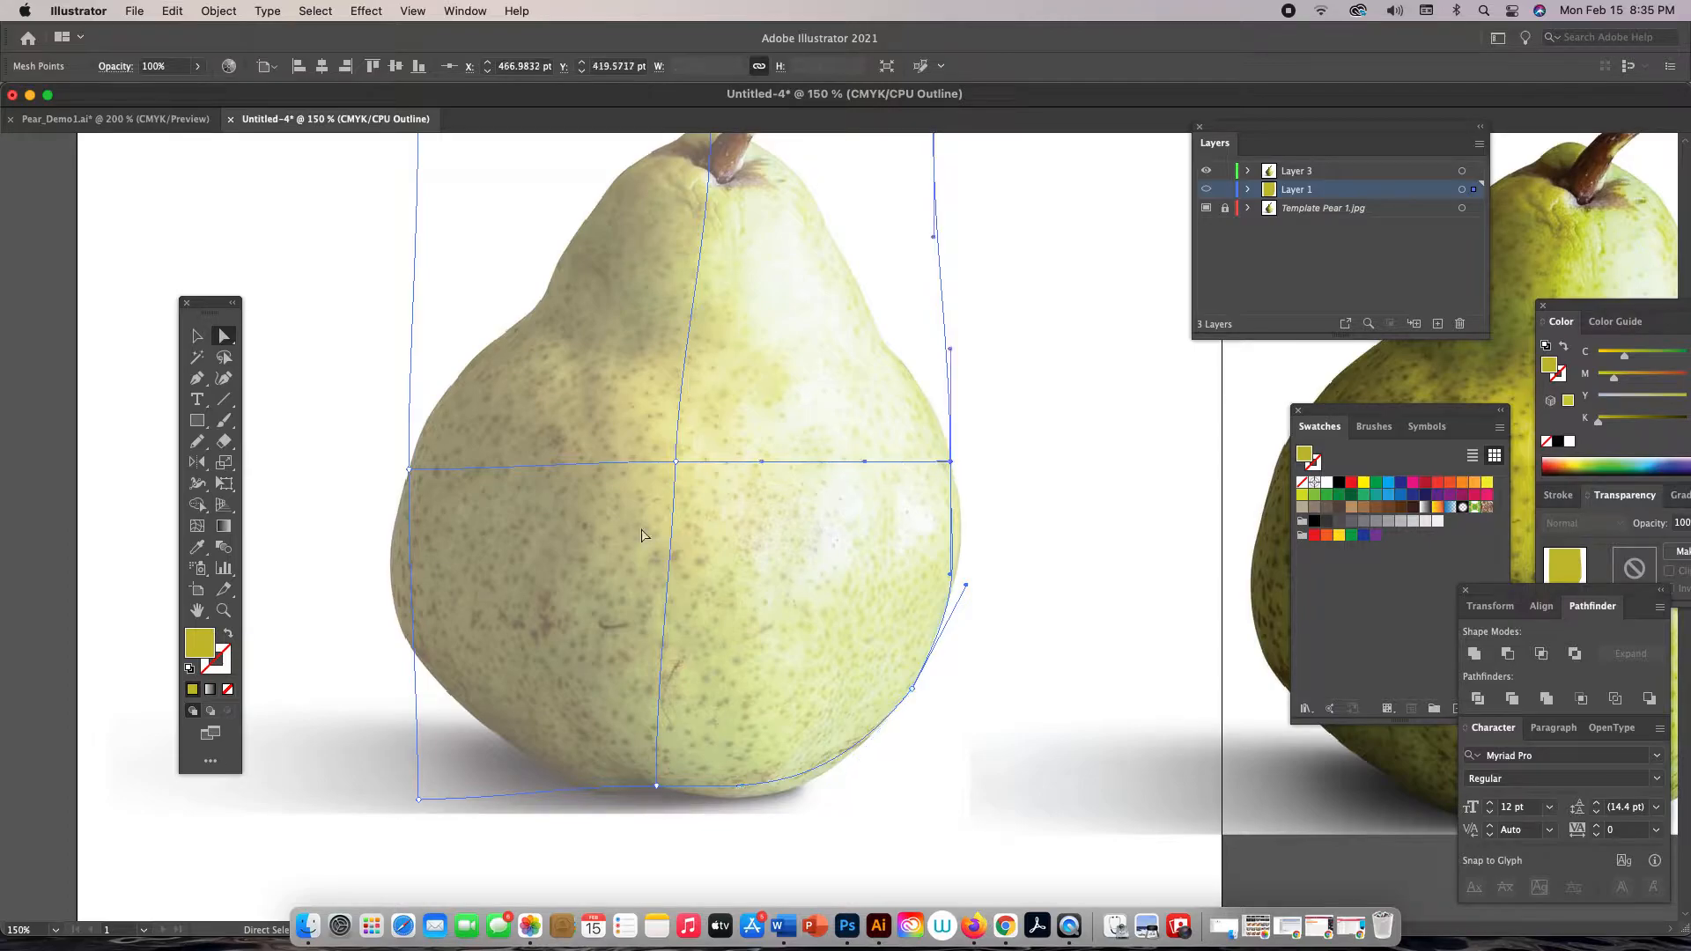
# Move the mesh's lower-left corner point onto the pear's contour and angle its upper handle along the pear's side
pyautogui.moveTo(418, 802); pyautogui.dragTo(515, 755)
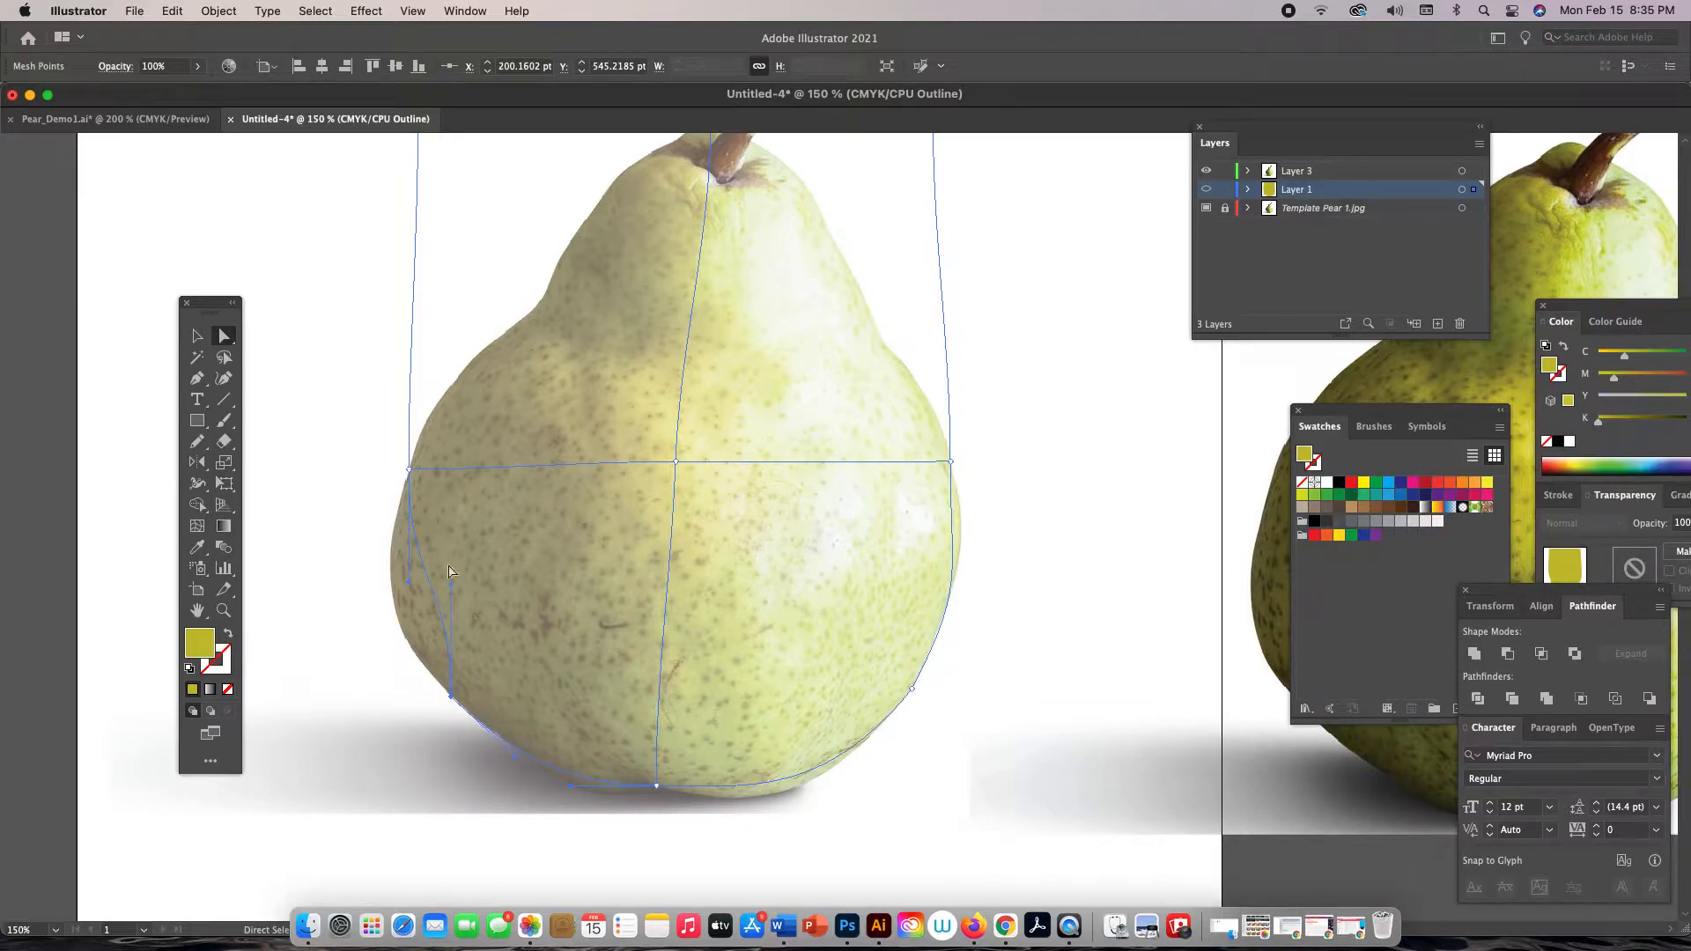
pyautogui.moveTo(450, 583); pyautogui.dragTo(379, 603)
# Set Layer 1's selection color to Dark Blue in the layer options
pyautogui.doubleClick(1416, 195)
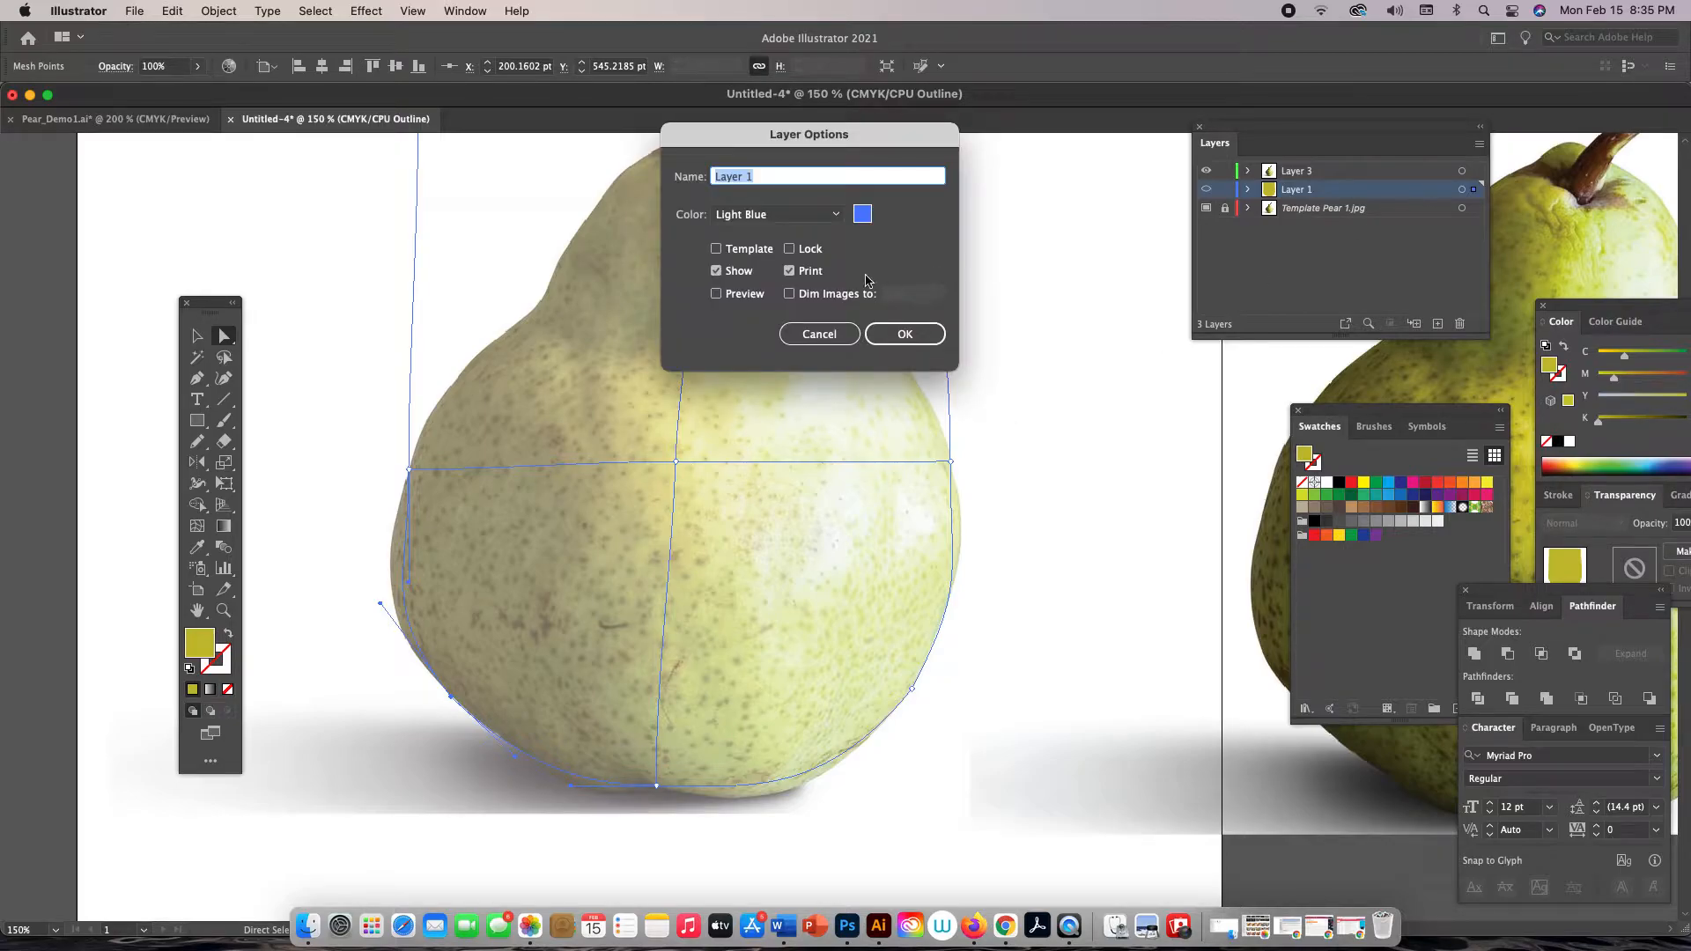
pyautogui.click(826, 218)
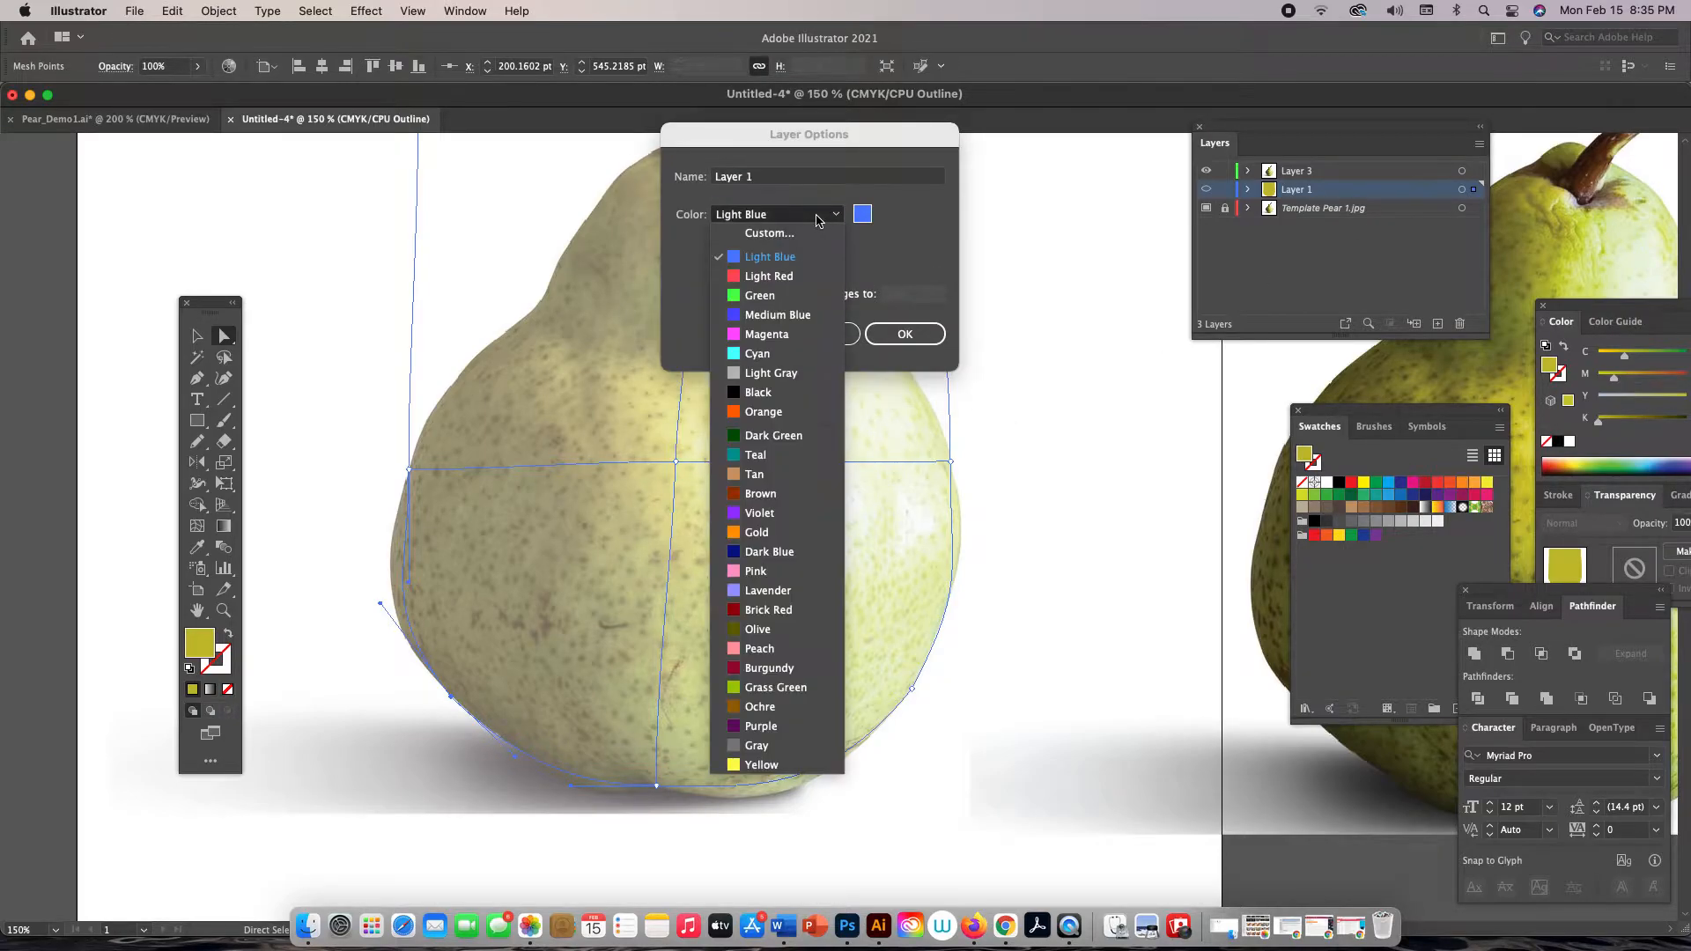
pyautogui.click(769, 551)
pyautogui.click(904, 335)
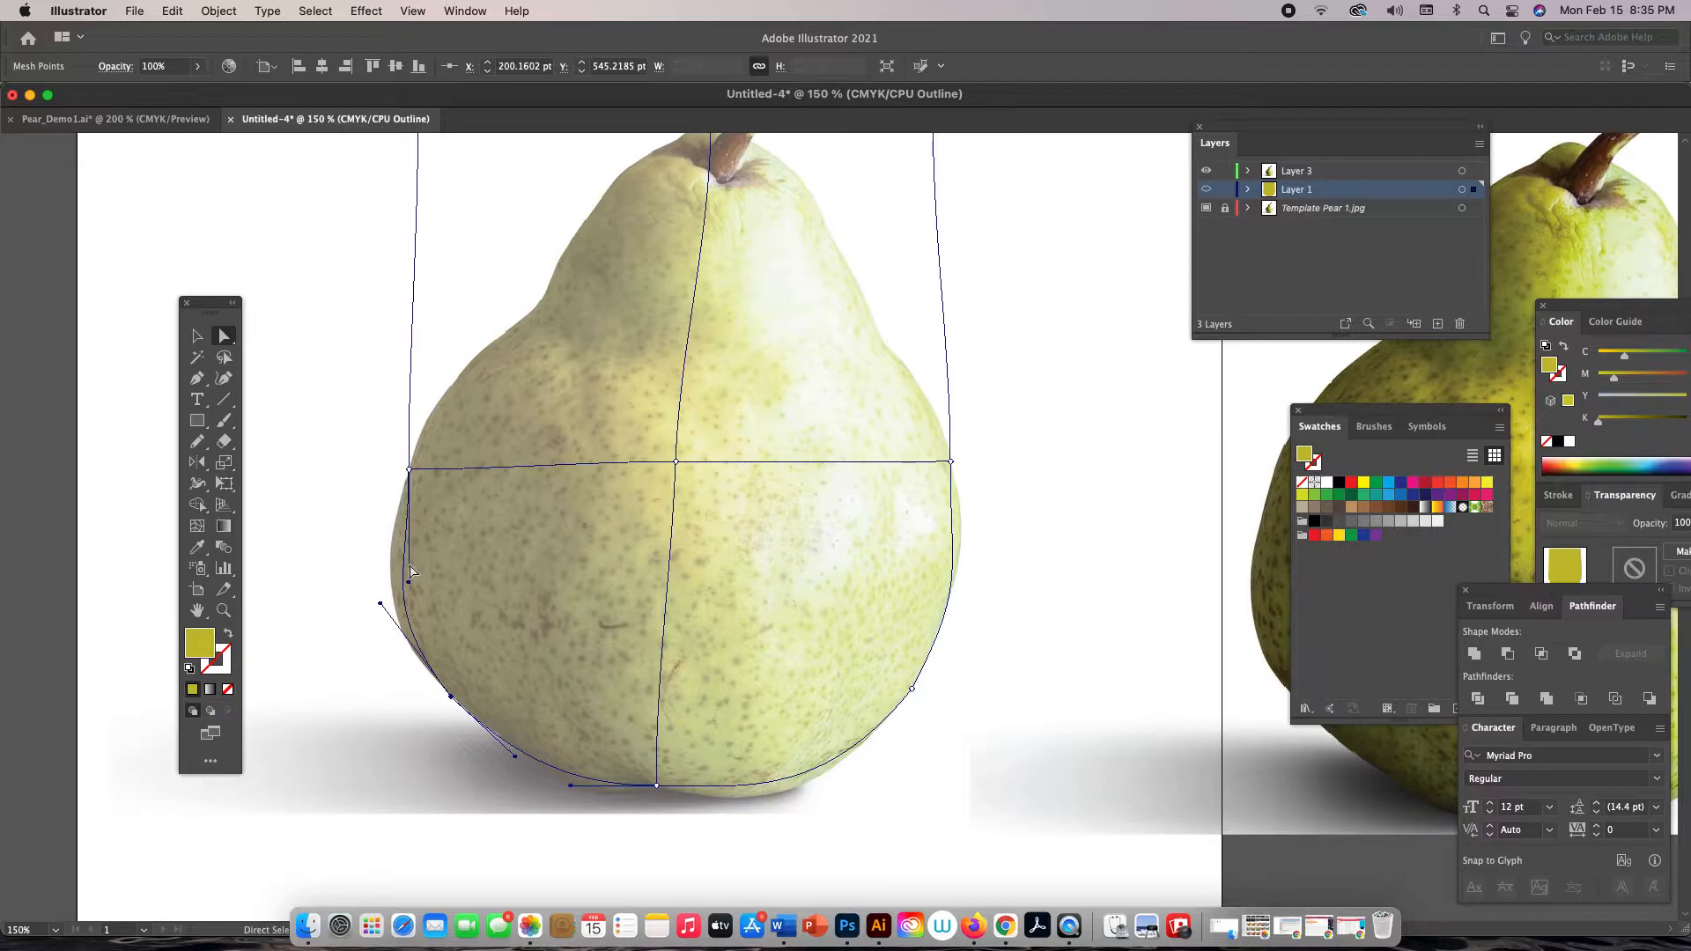
# Curve the mesh's lower left side along the pear, and place the upper-right corner point on the contour at the stem with its handles following it
pyautogui.moveTo(408, 582); pyautogui.dragTo(388, 562)
pyautogui.press('space')
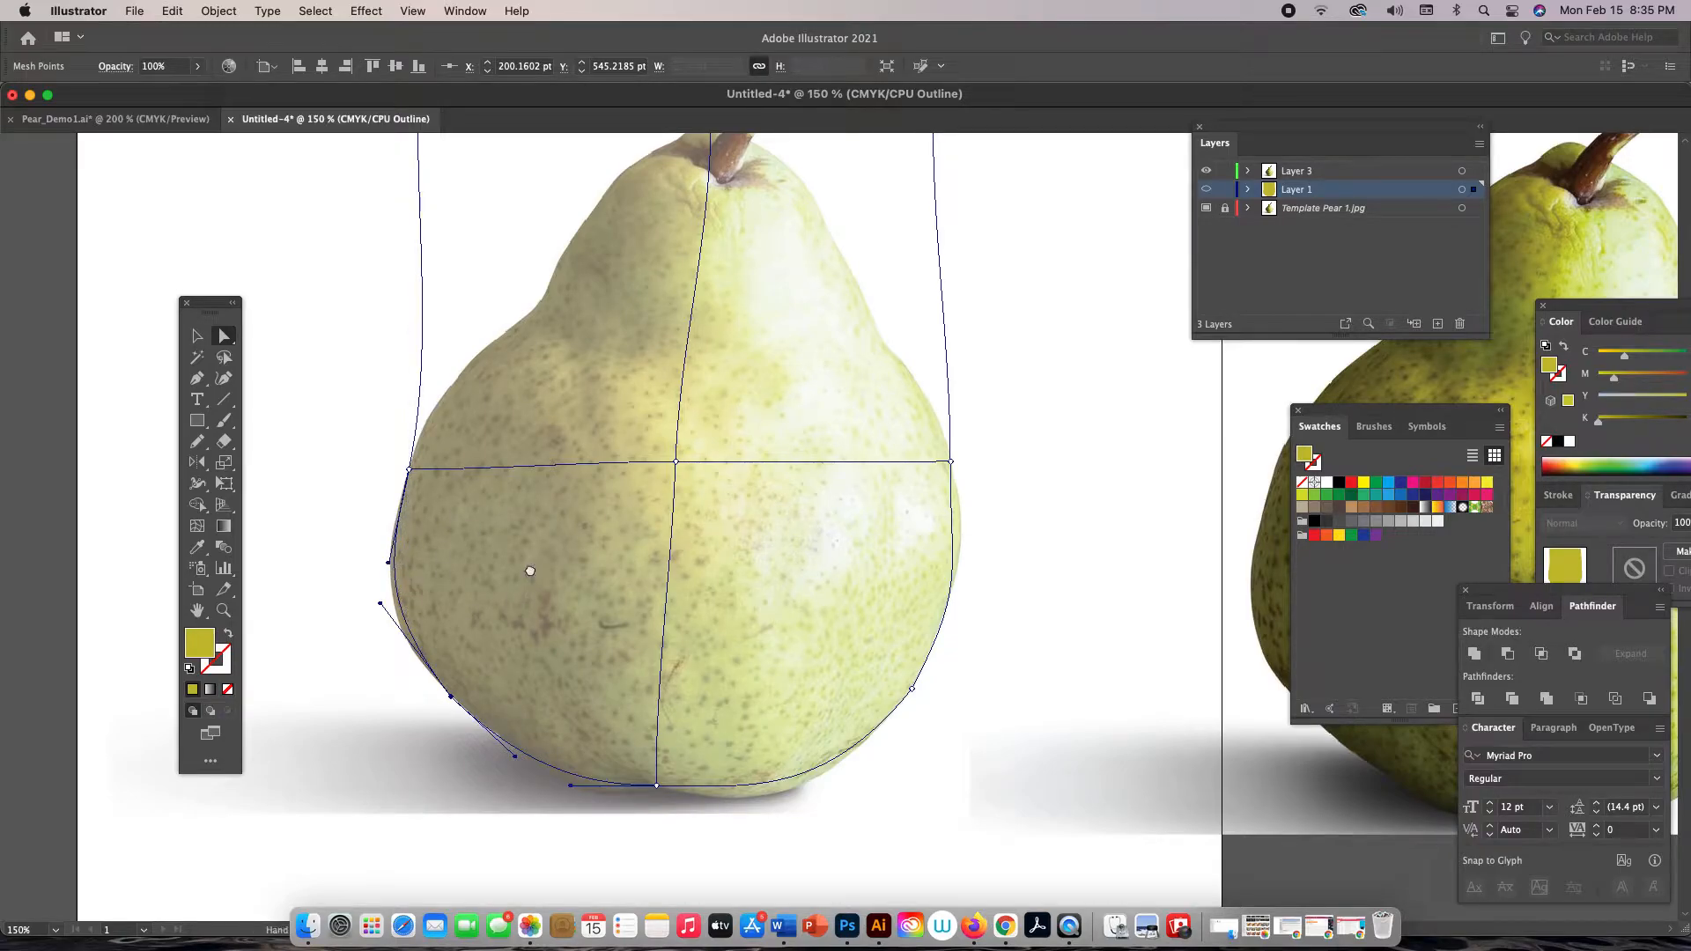
pyautogui.moveTo(529, 571); pyautogui.dragTo(514, 704)
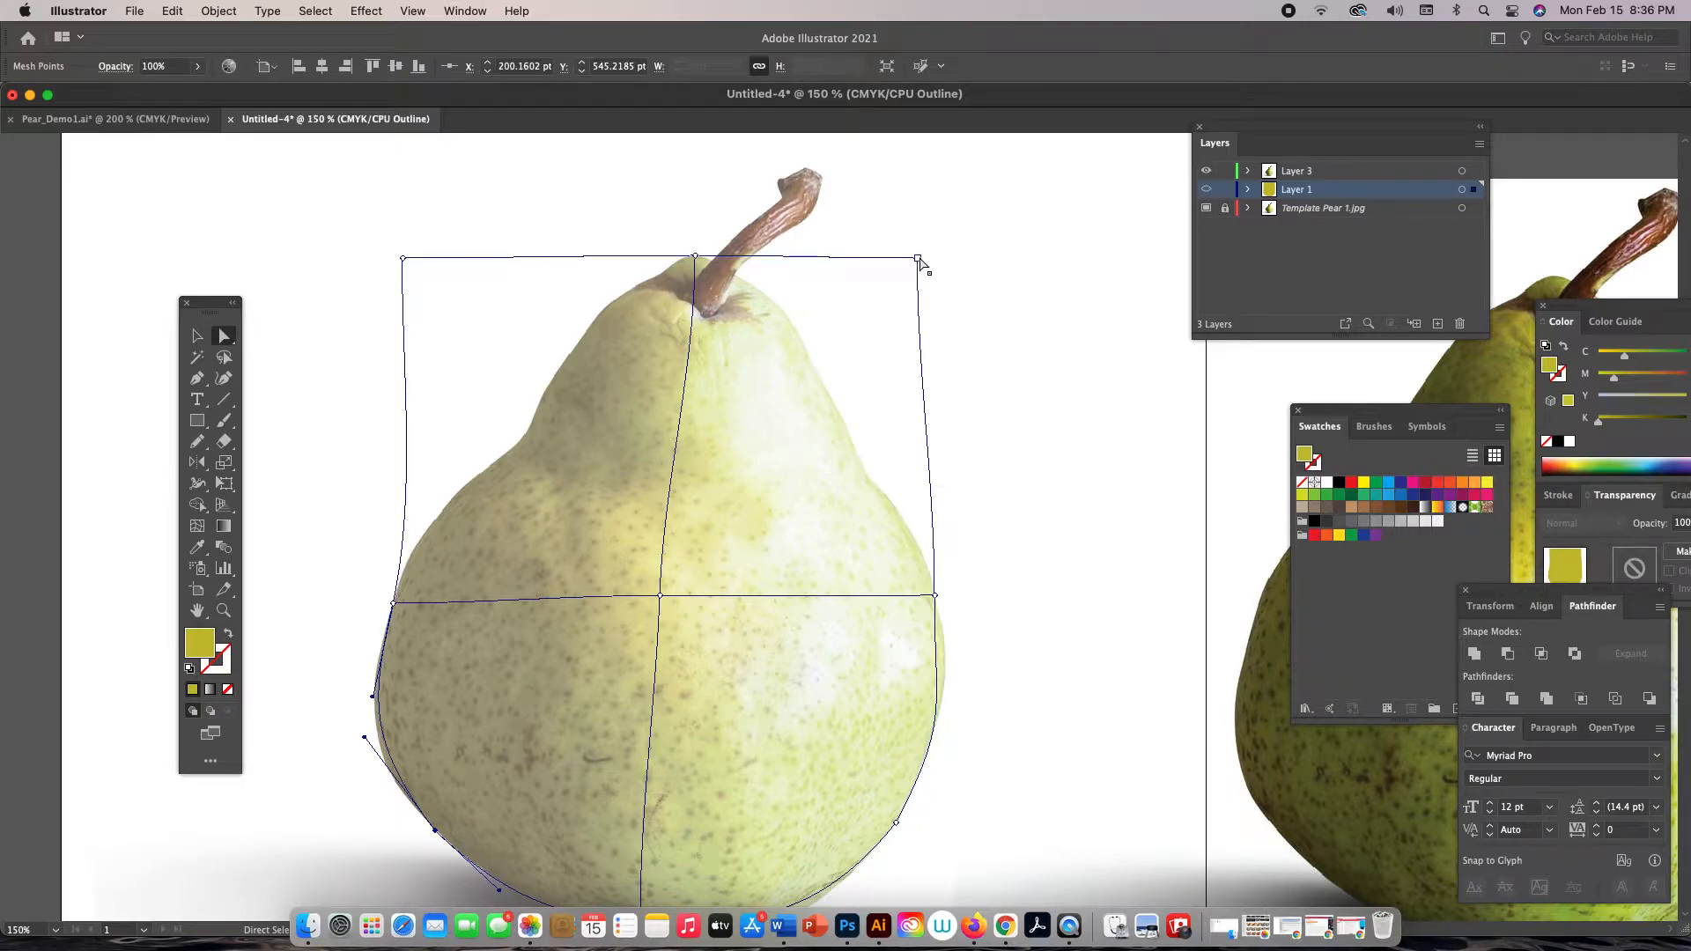
pyautogui.moveTo(917, 259); pyautogui.dragTo(732, 242)
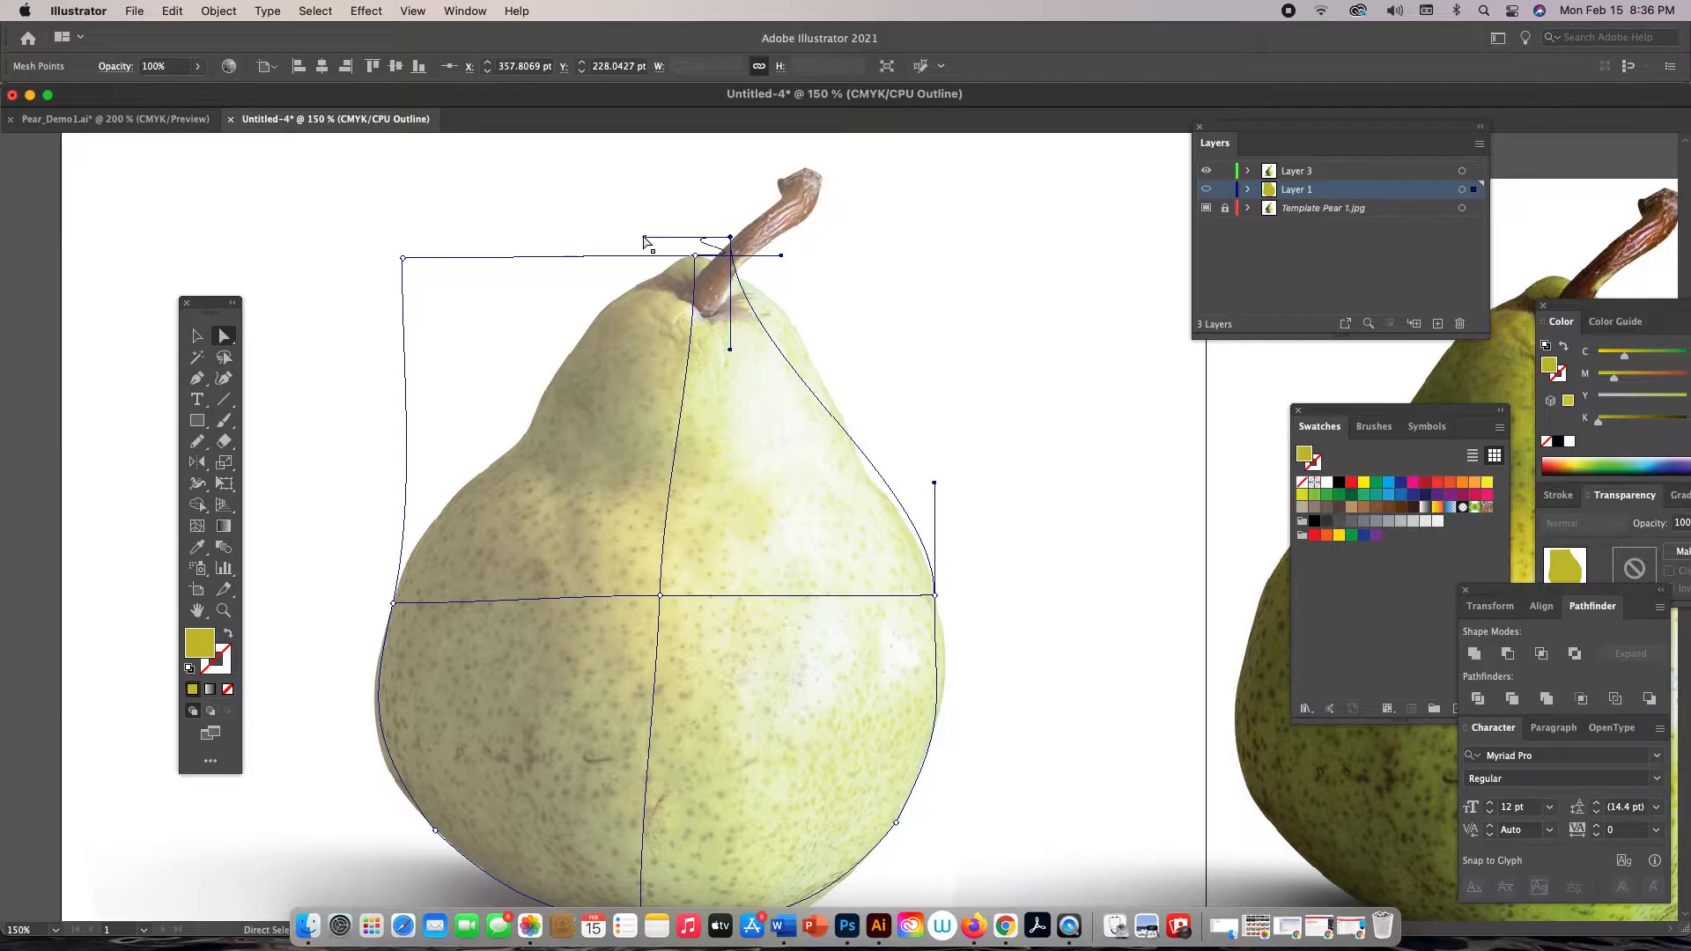
pyautogui.moveTo(781, 255); pyautogui.dragTo(733, 269)
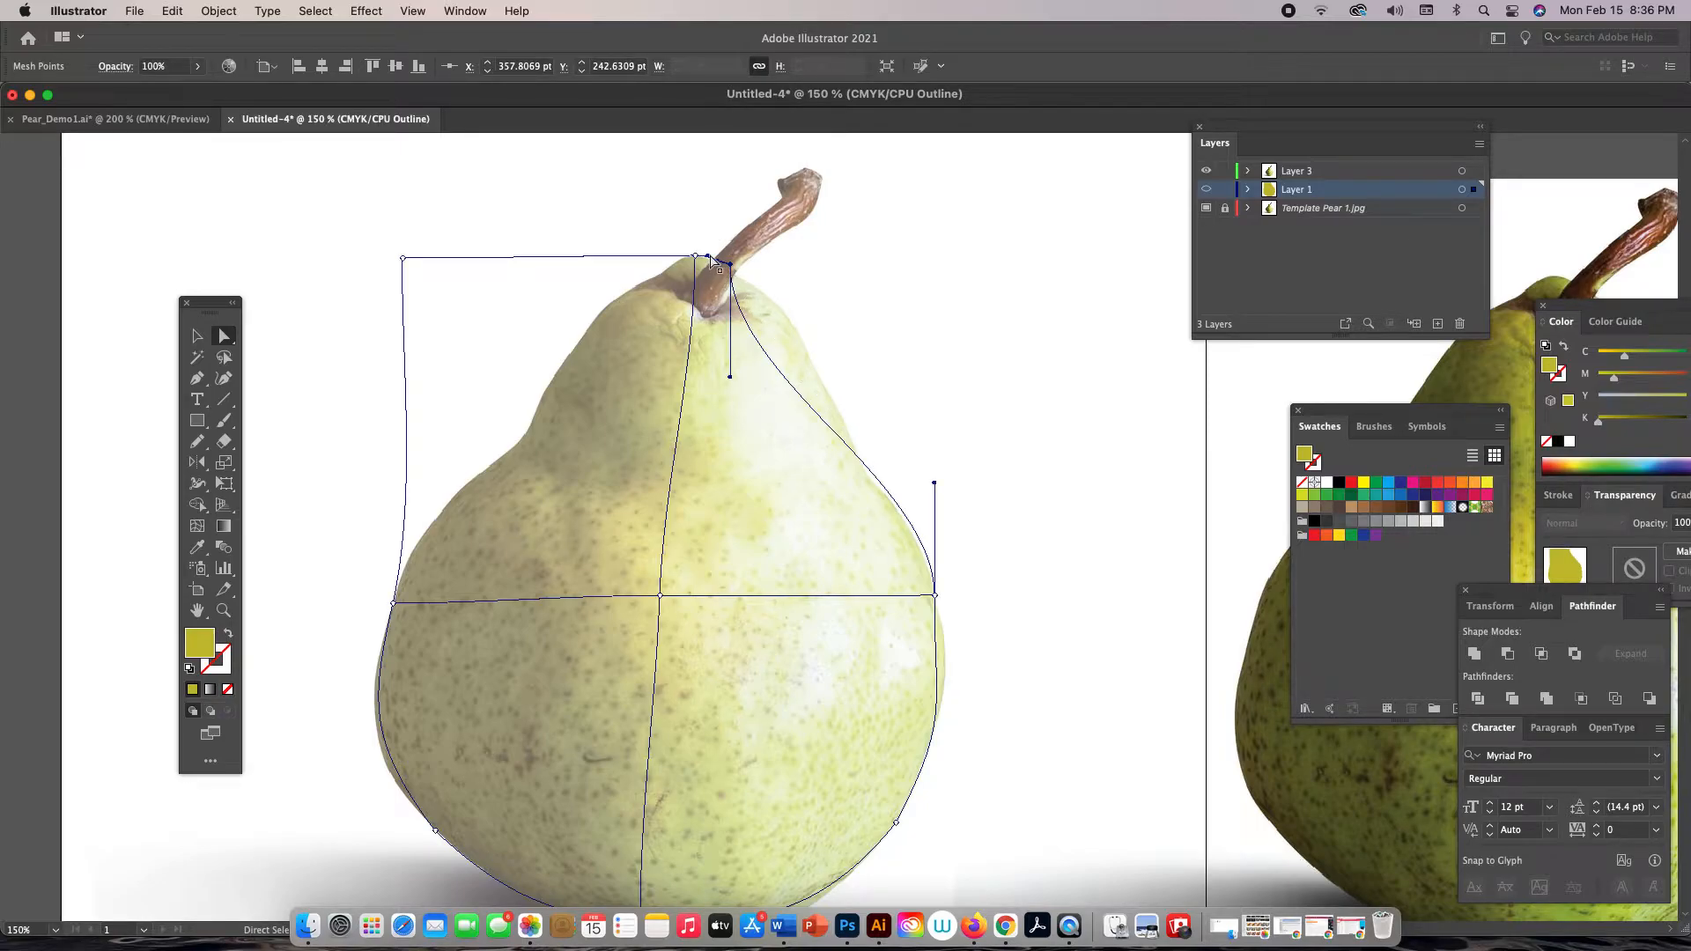
pyautogui.moveTo(731, 378); pyautogui.dragTo(734, 271)
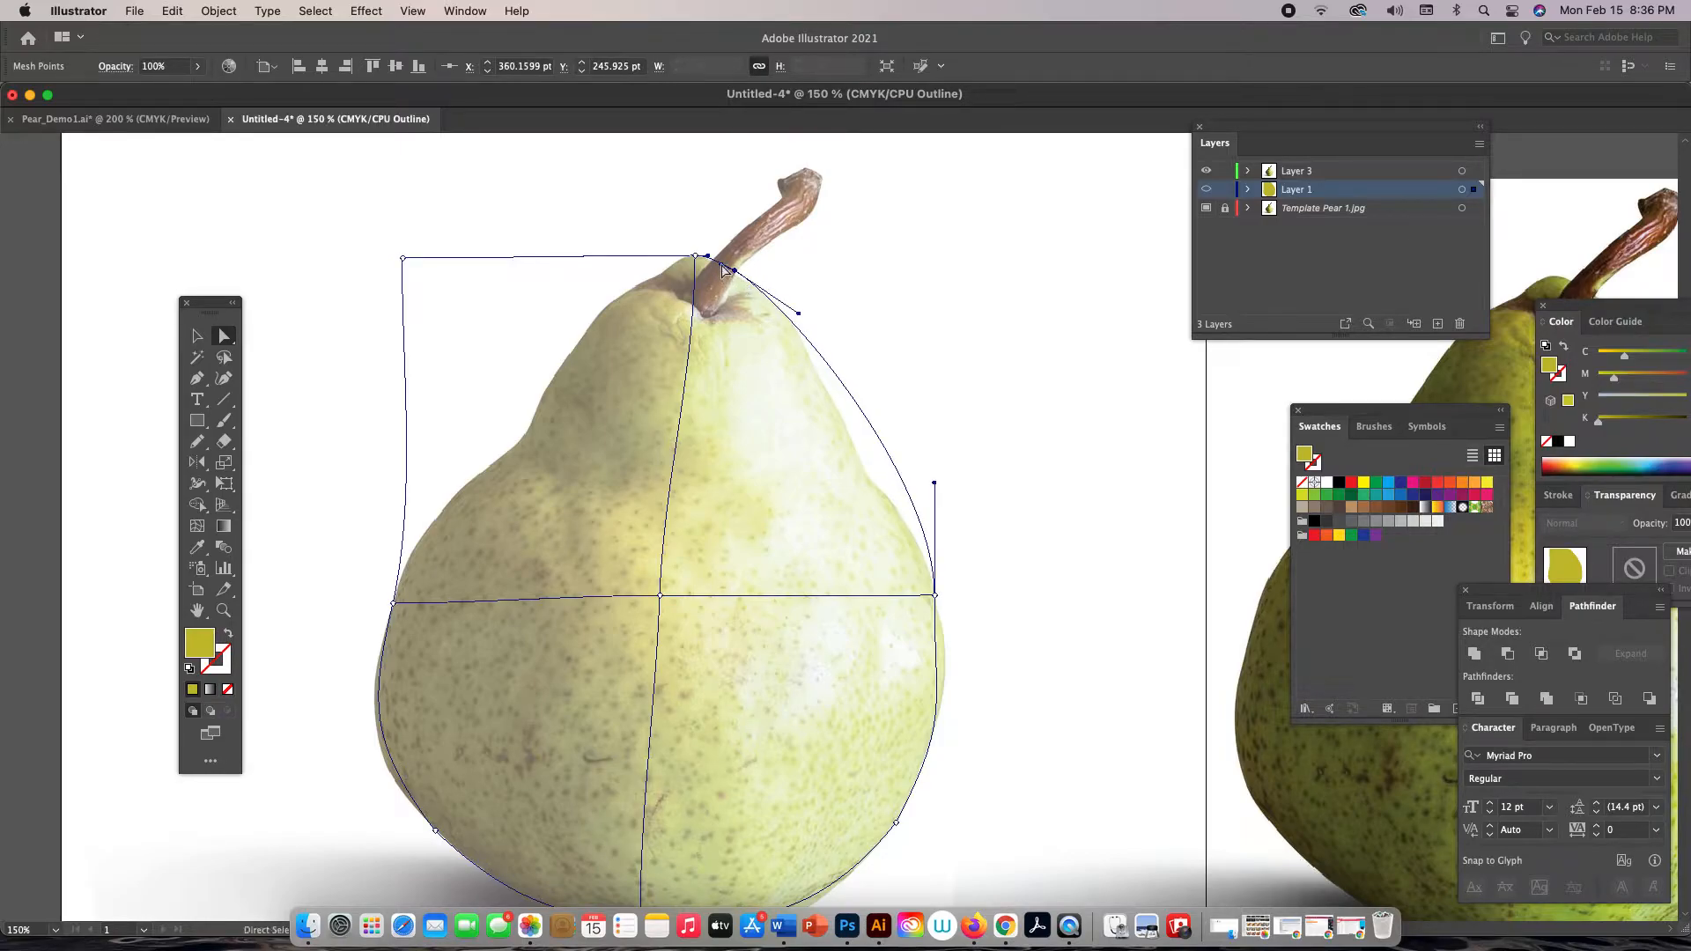
# Move the mesh's upper-left corner point onto the pear's contour left of the stem and shorten the adjoining top edge handles
pyautogui.click(403, 259)
pyautogui.moveTo(404, 259); pyautogui.dragTo(652, 265)
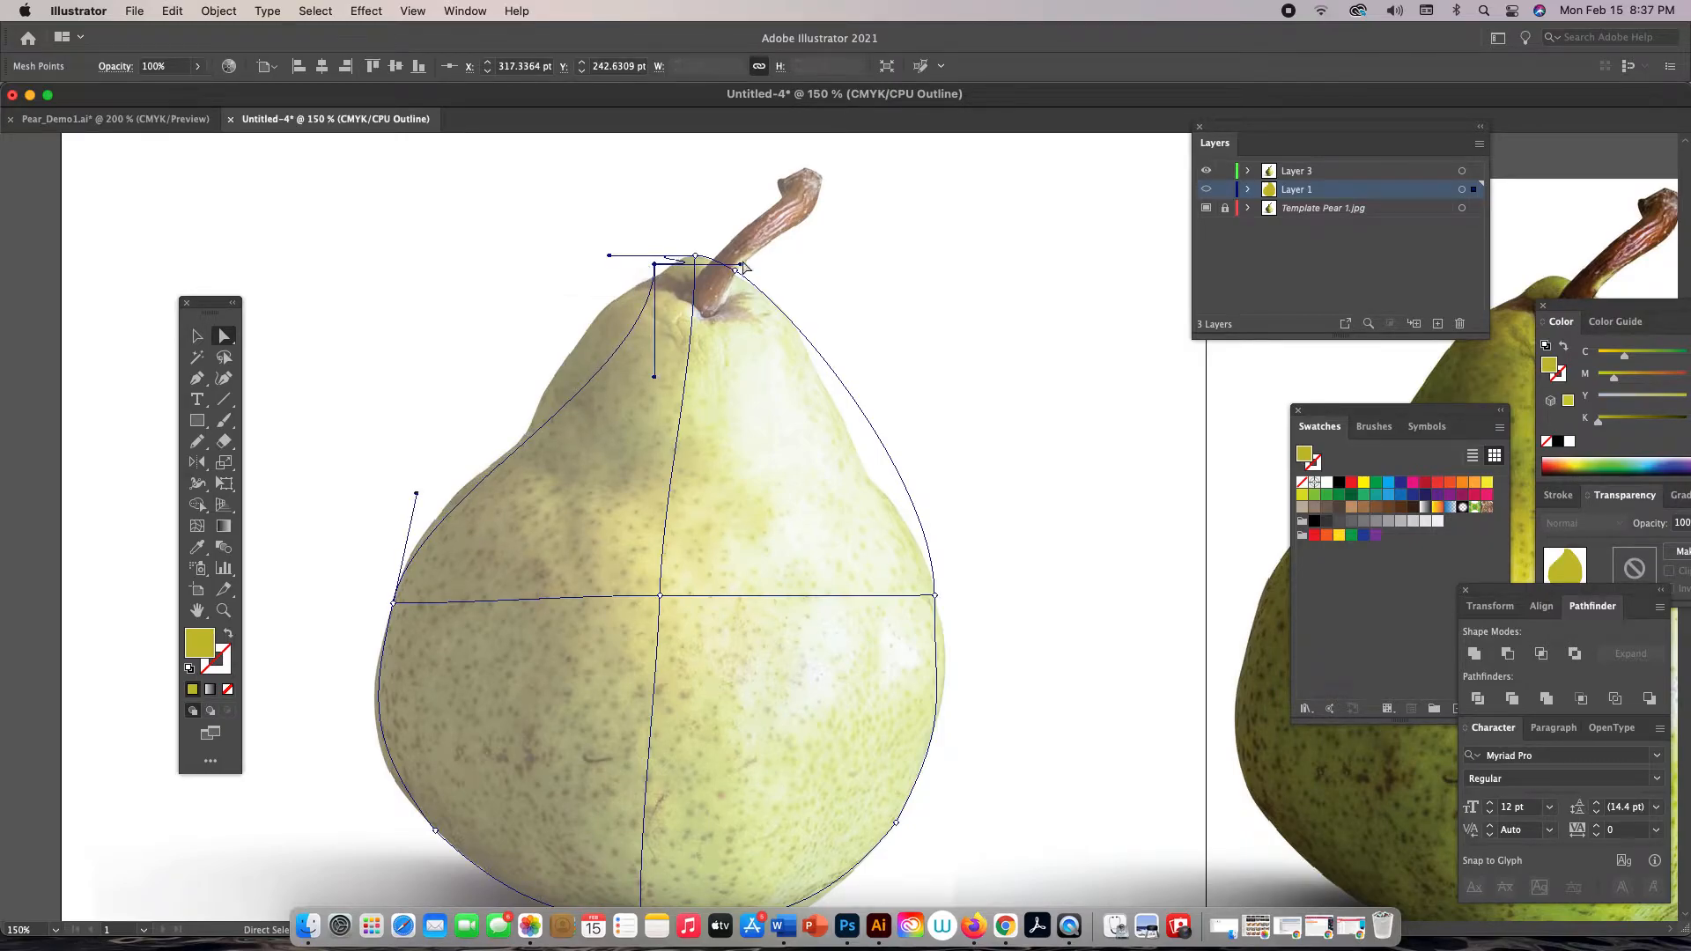
pyautogui.moveTo(741, 267); pyautogui.dragTo(682, 257)
pyautogui.moveTo(688, 261); pyautogui.dragTo(672, 272)
pyautogui.click(665, 267)
# Refine the upper-left corner point's position and align its top edge handle with the pear's contour at high magnification
pyautogui.press('z')
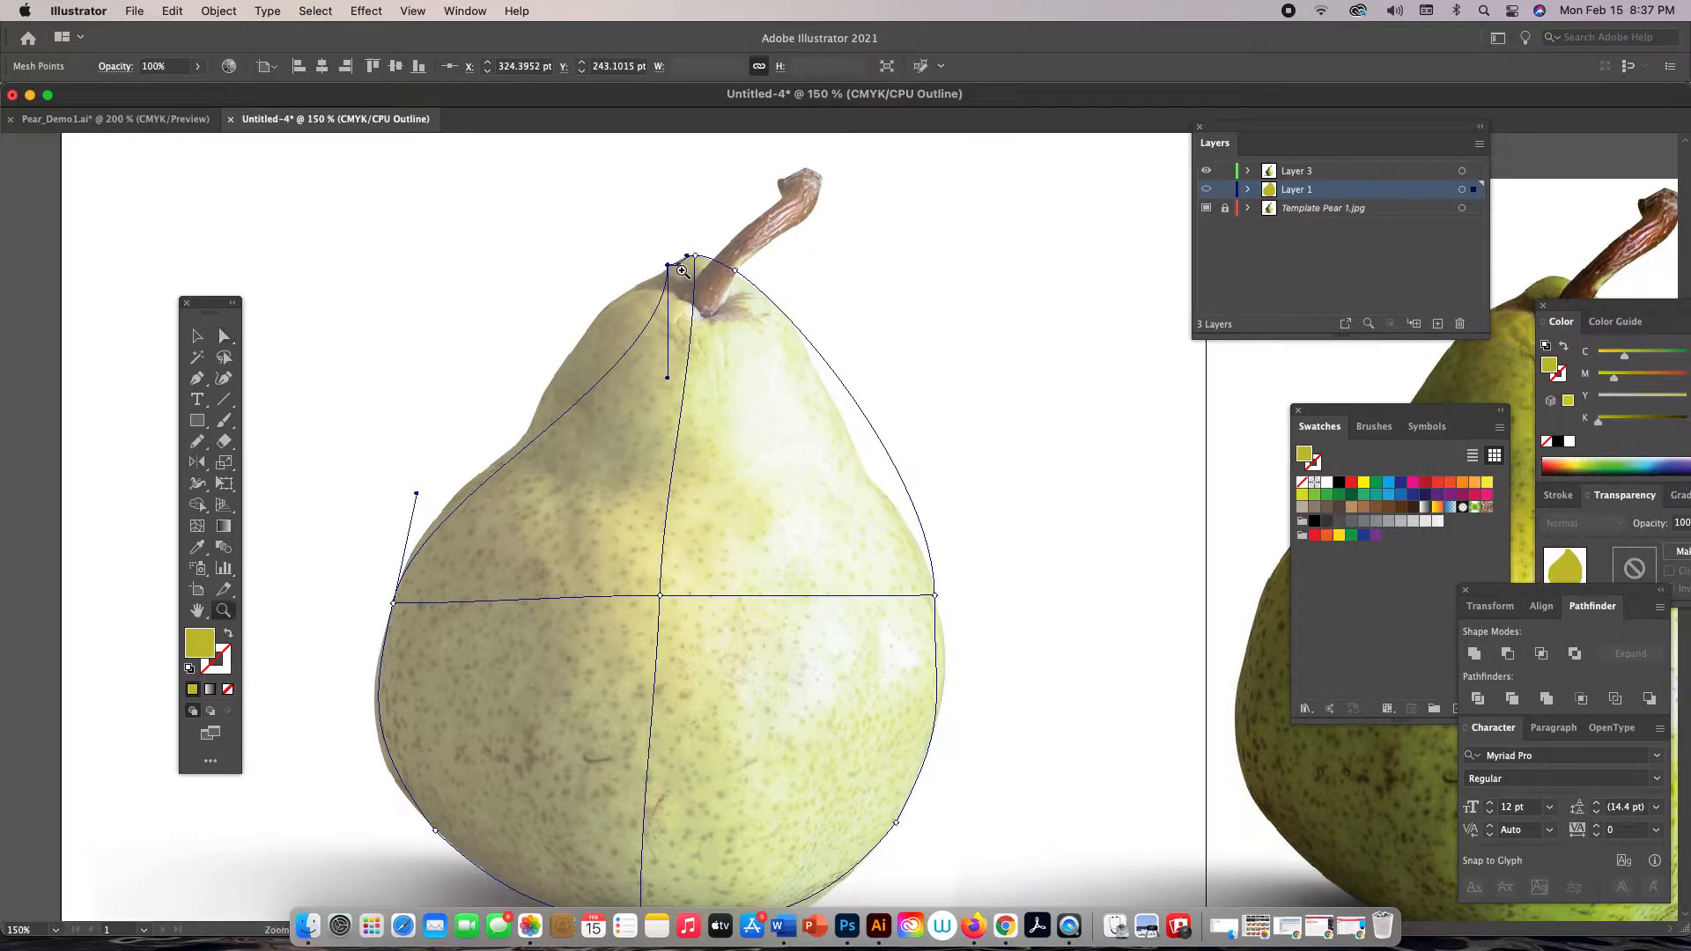
pyautogui.click(684, 271)
pyautogui.click(758, 388)
pyautogui.click(815, 550)
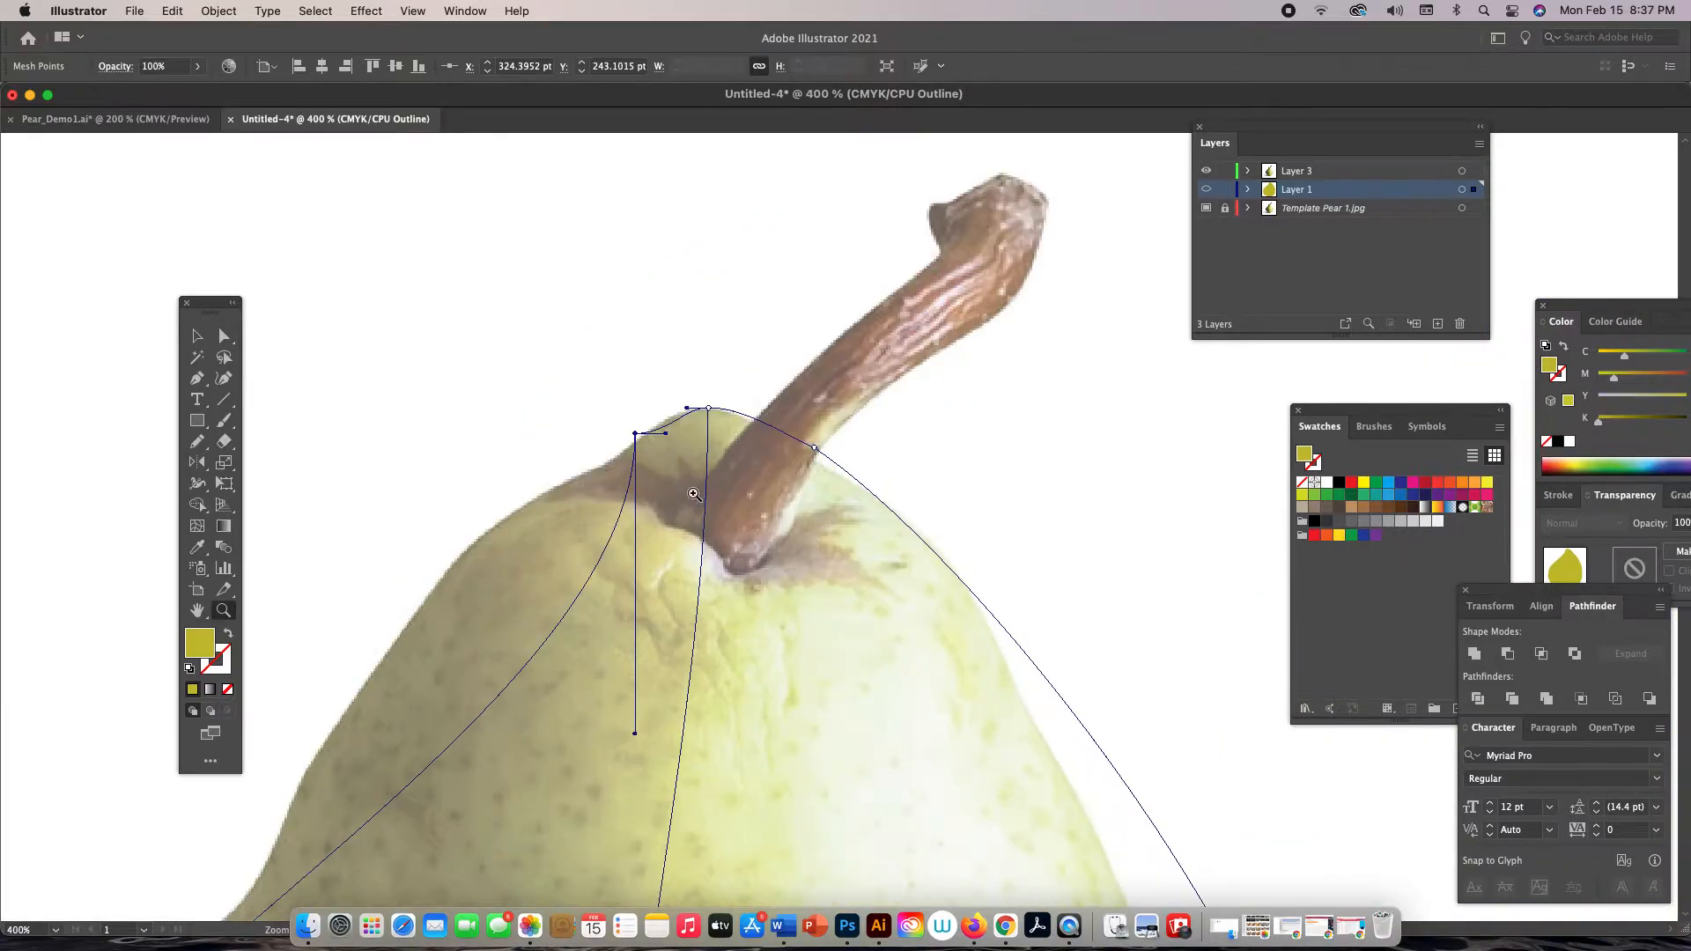
pyautogui.press('a')
pyautogui.moveTo(667, 433); pyautogui.dragTo(669, 421)
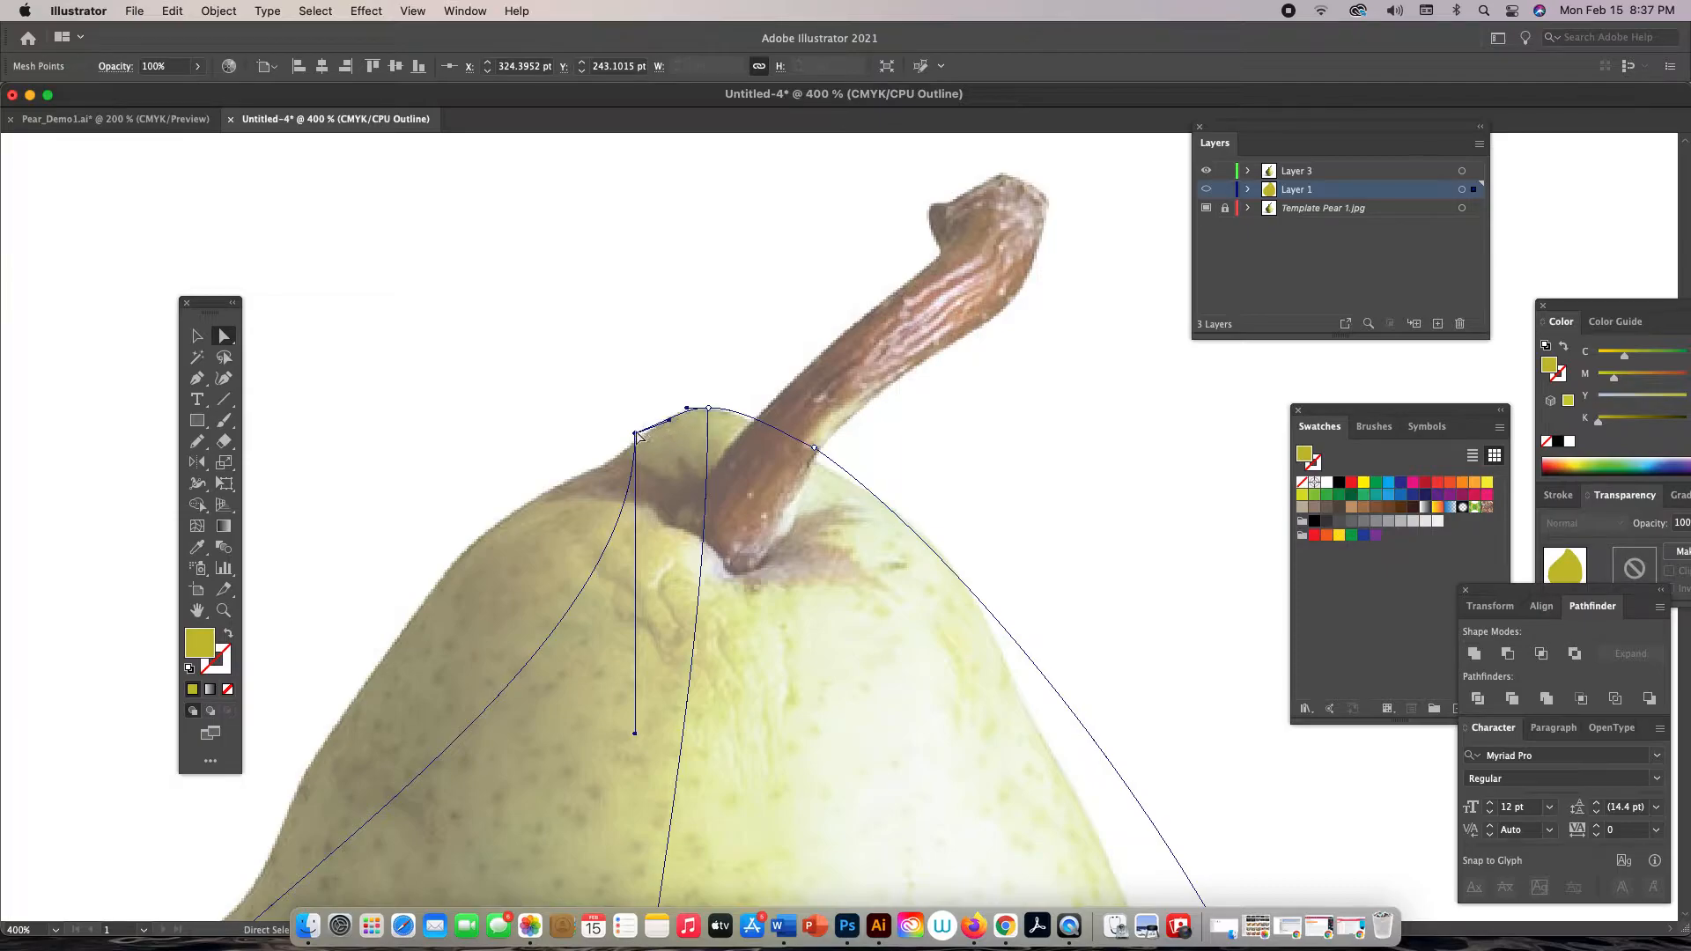
pyautogui.click(635, 434)
pyautogui.click(635, 435)
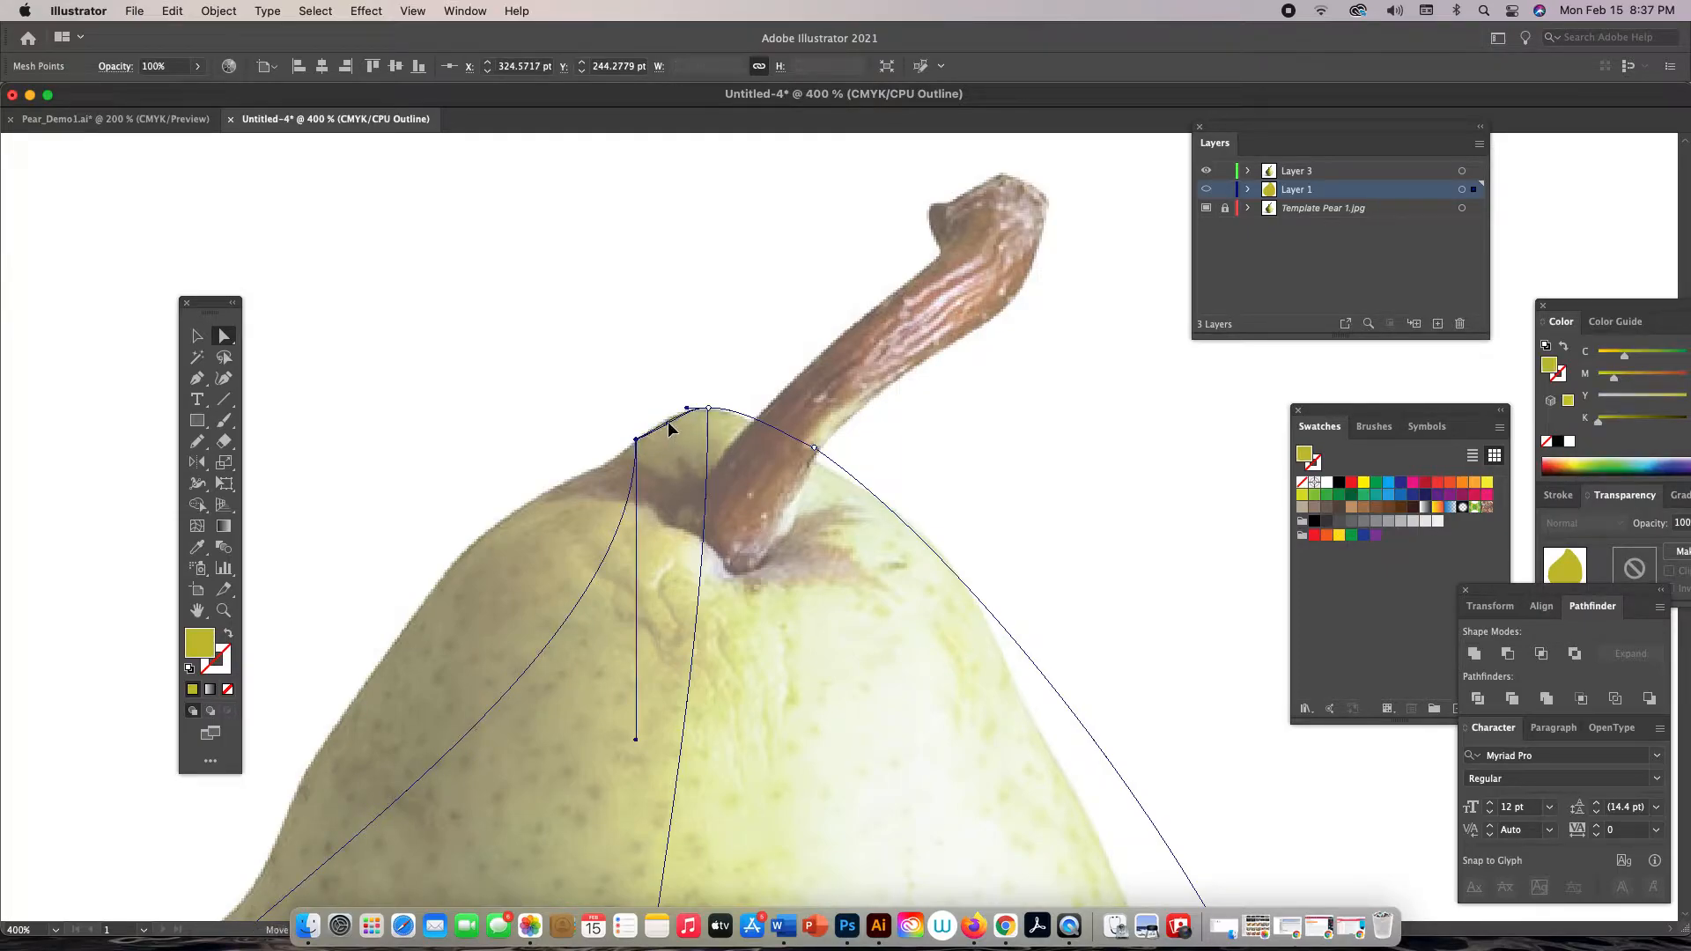
# Adjust the upper-right corner point's outer handle along the shoulder, and swing the upper-left corner point's lower handle outward along the contour
pyautogui.click(815, 450)
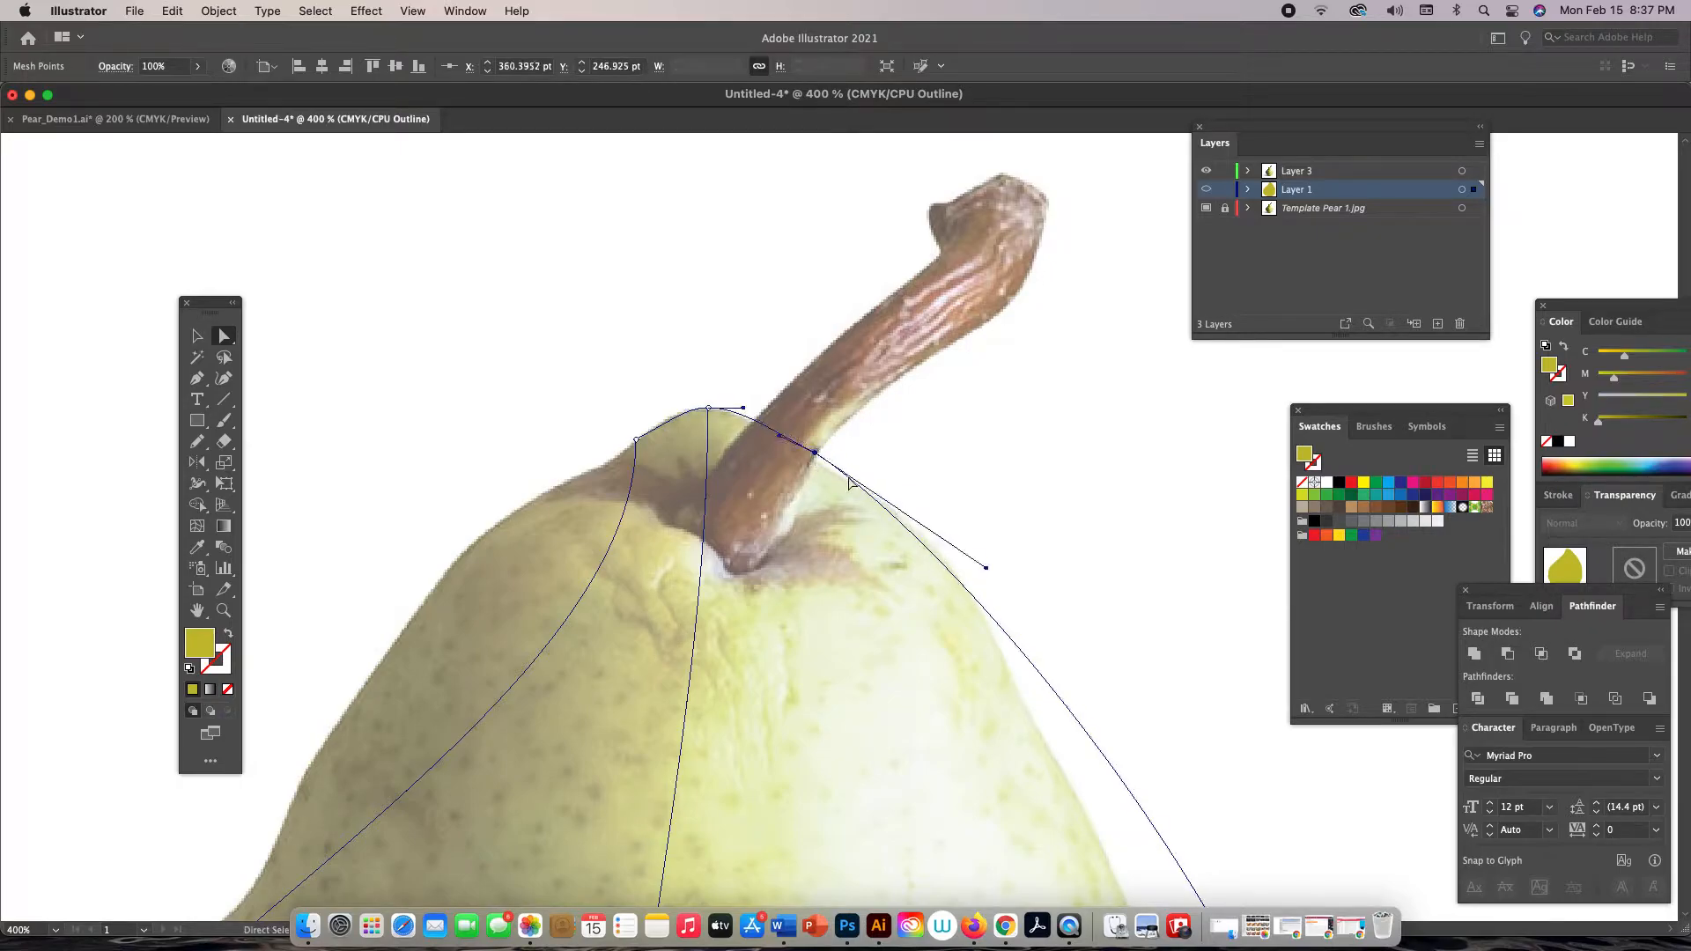
pyautogui.moveTo(986, 567); pyautogui.dragTo(990, 560)
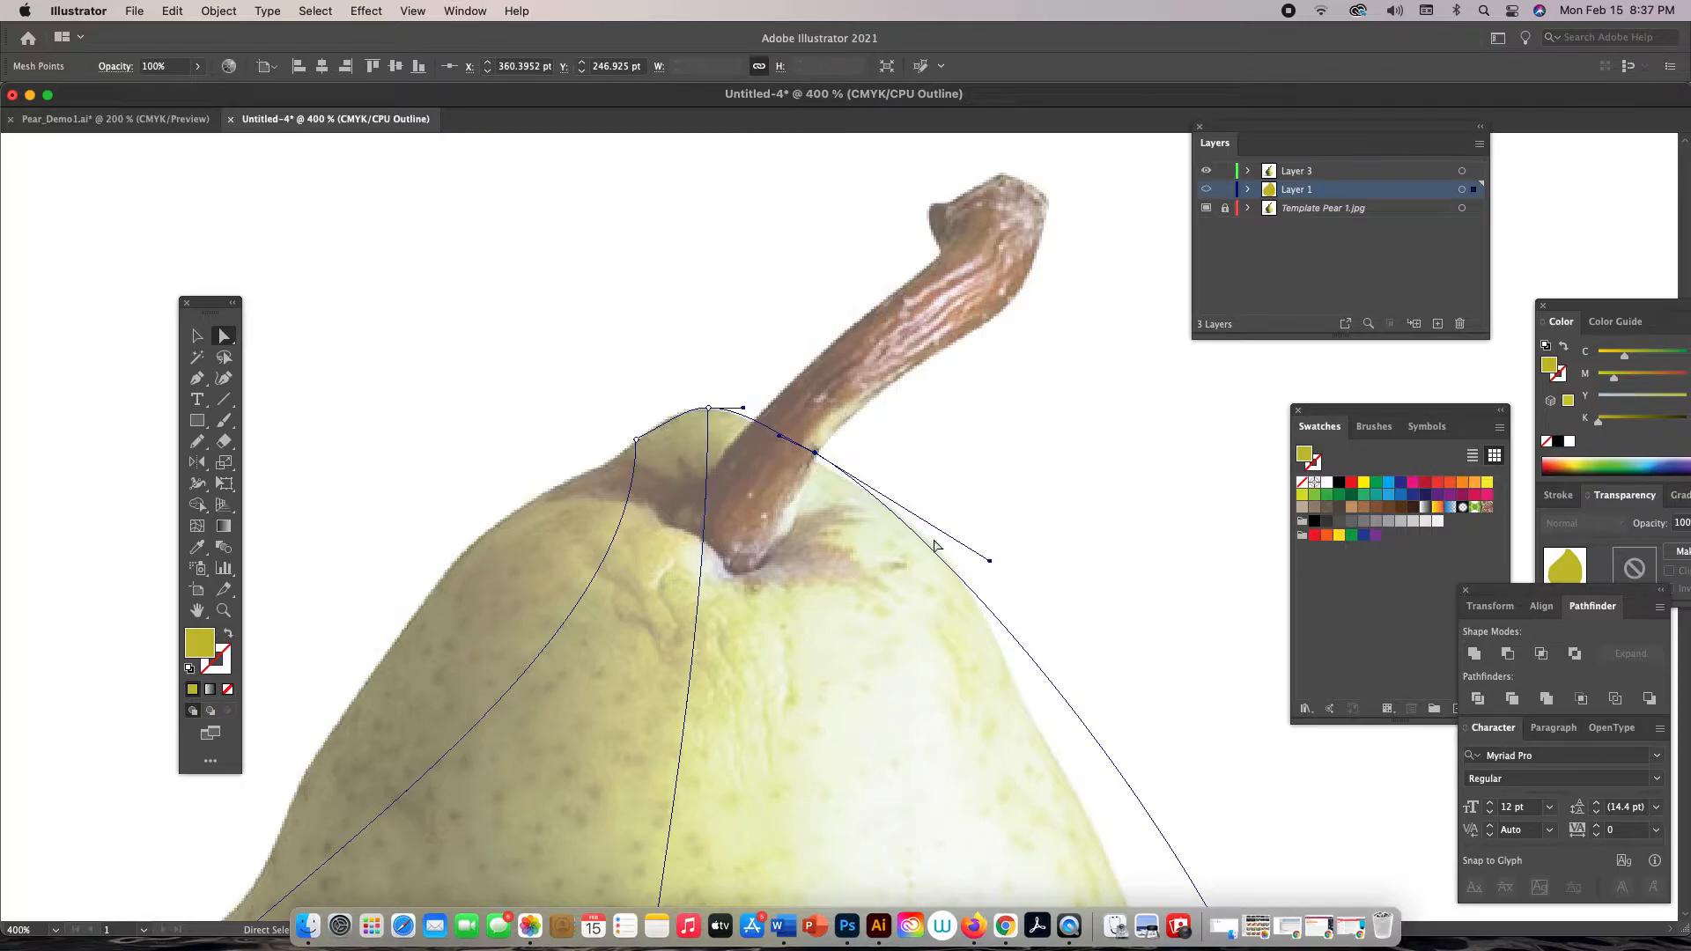
pyautogui.moveTo(566, 561); pyautogui.dragTo(669, 371)
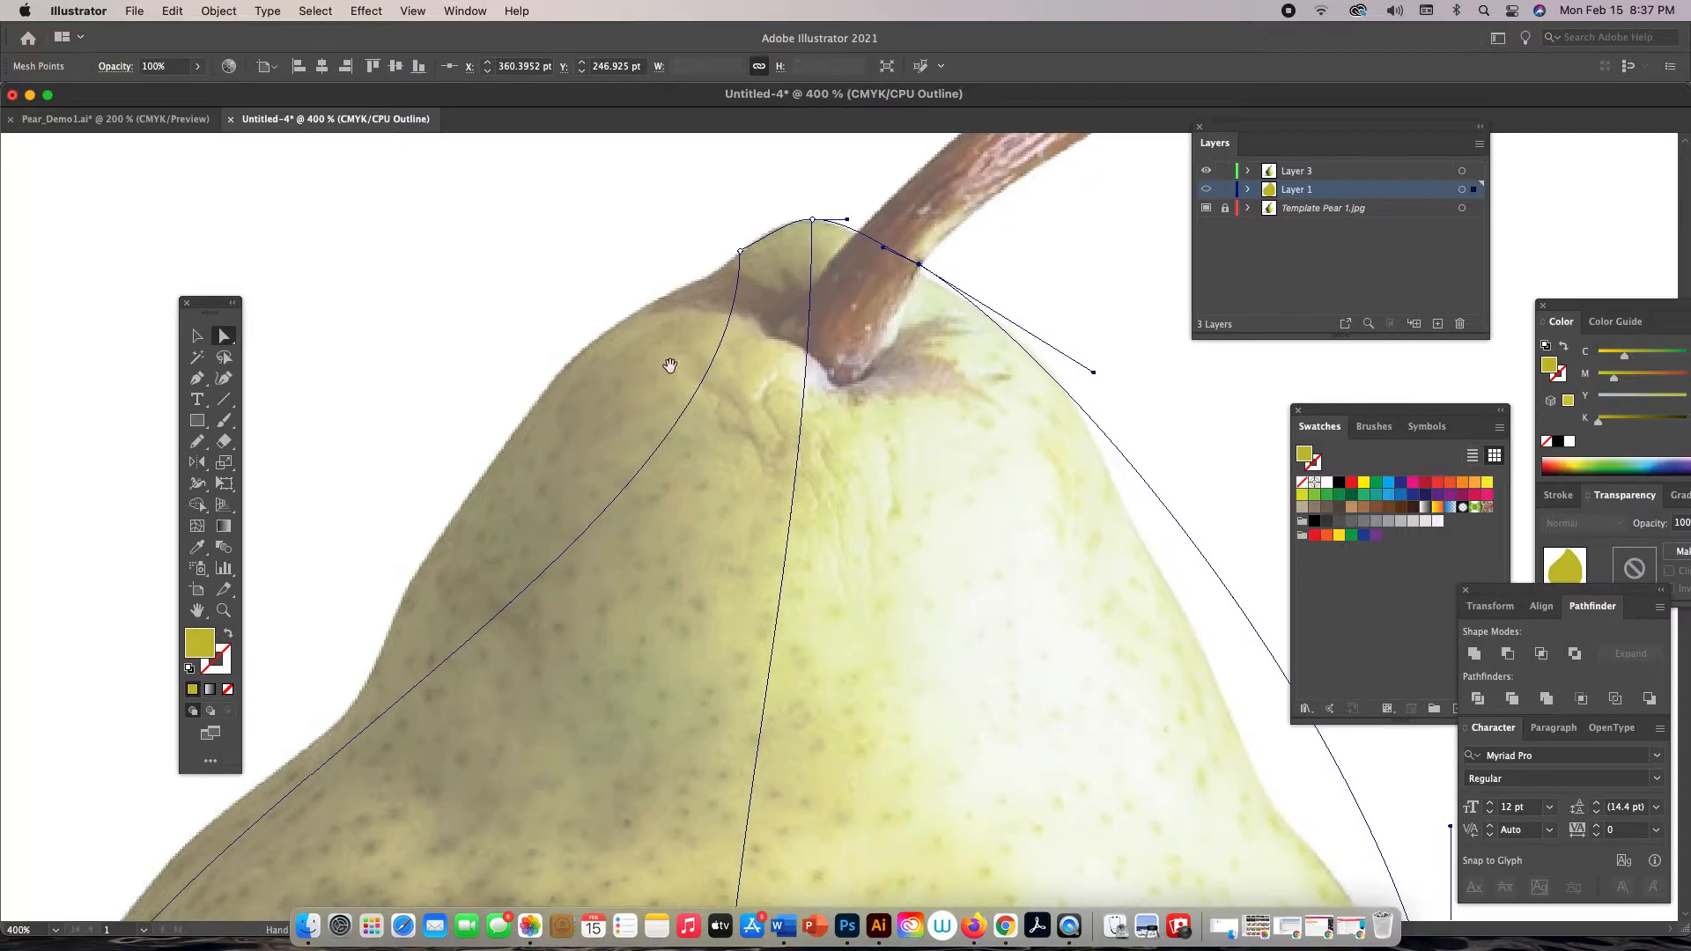
pyautogui.click(740, 251)
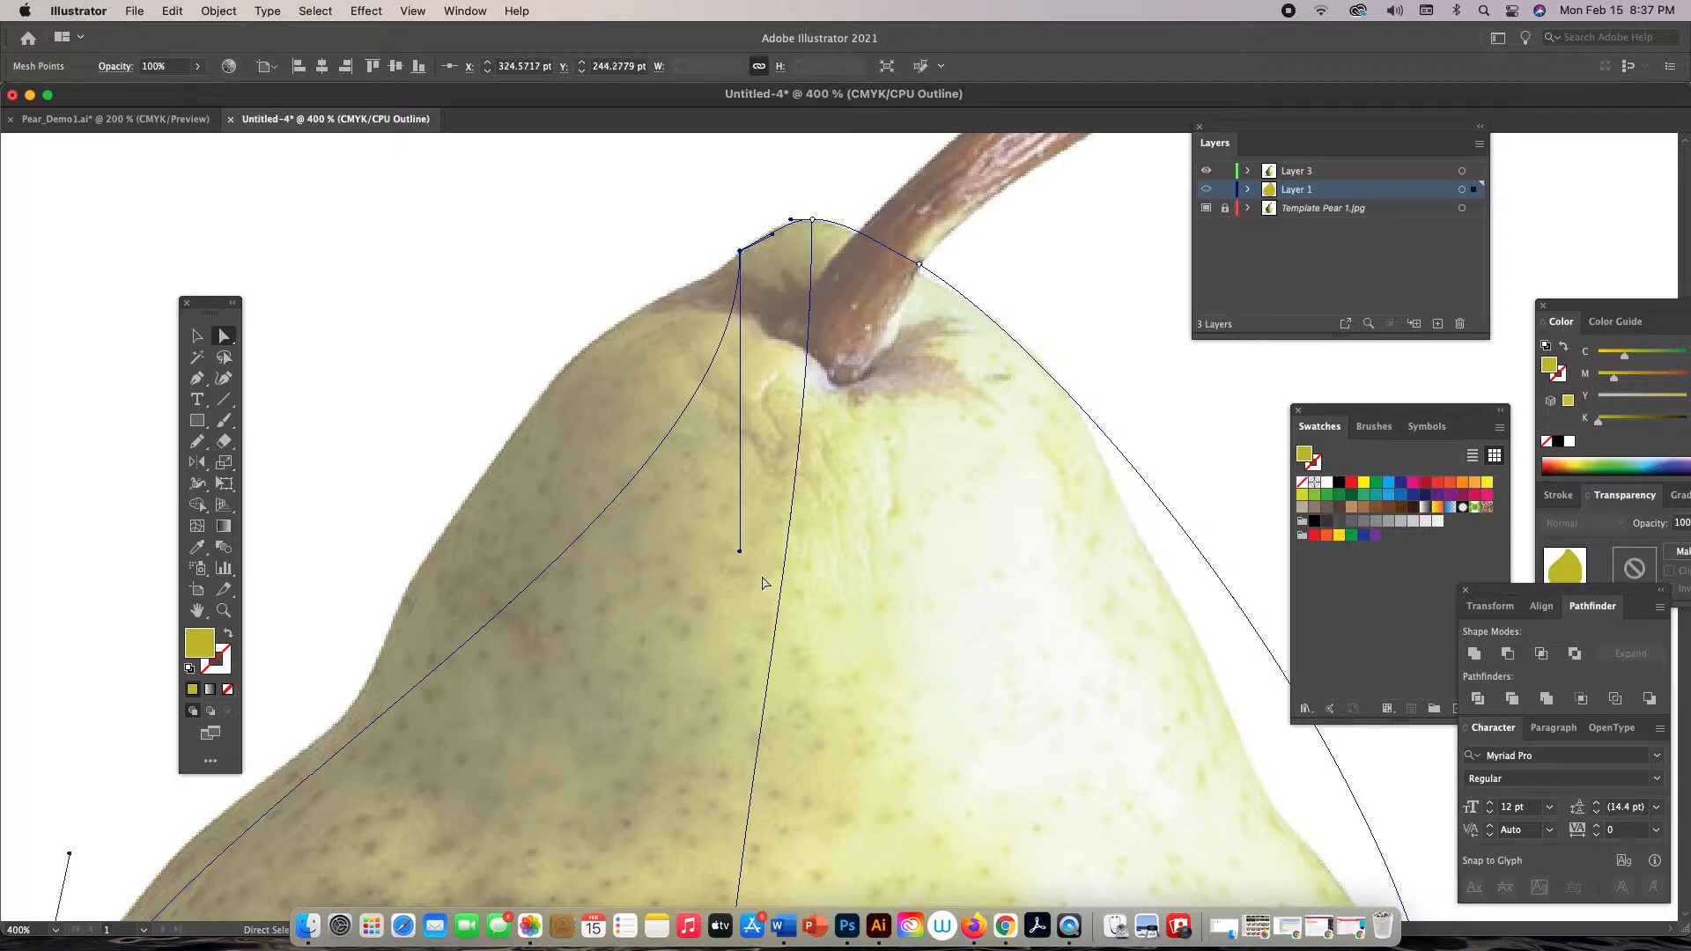
pyautogui.moveTo(739, 551); pyautogui.dragTo(547, 348)
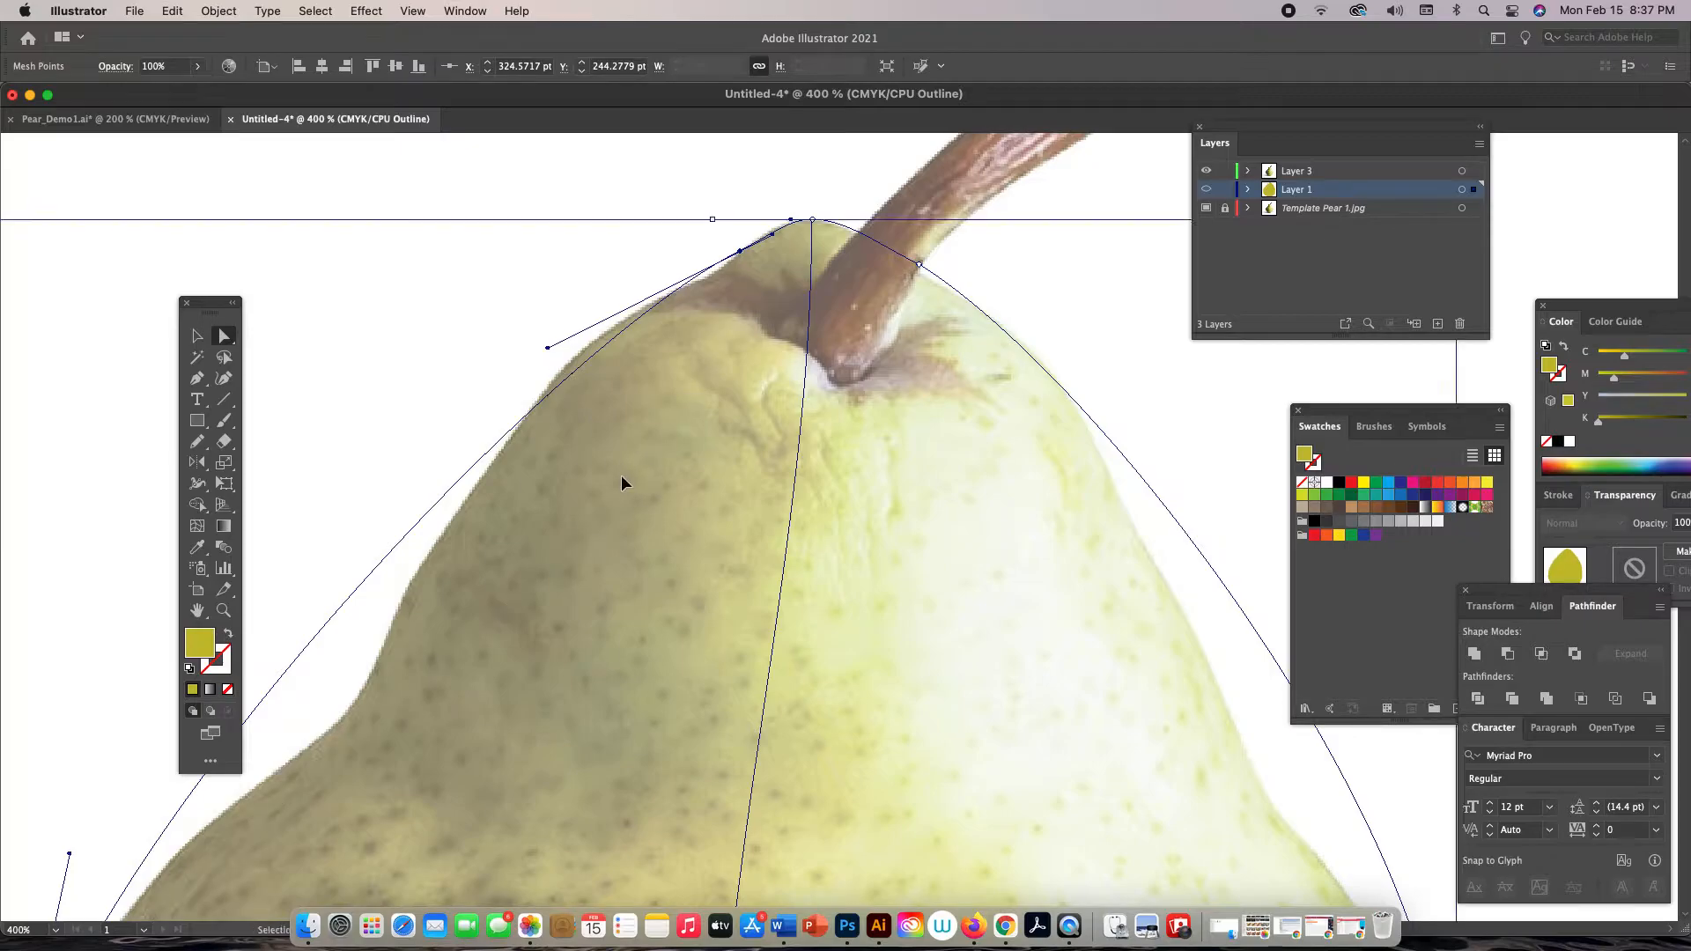
pyautogui.press('super+minus')
pyautogui.press('super+minus')
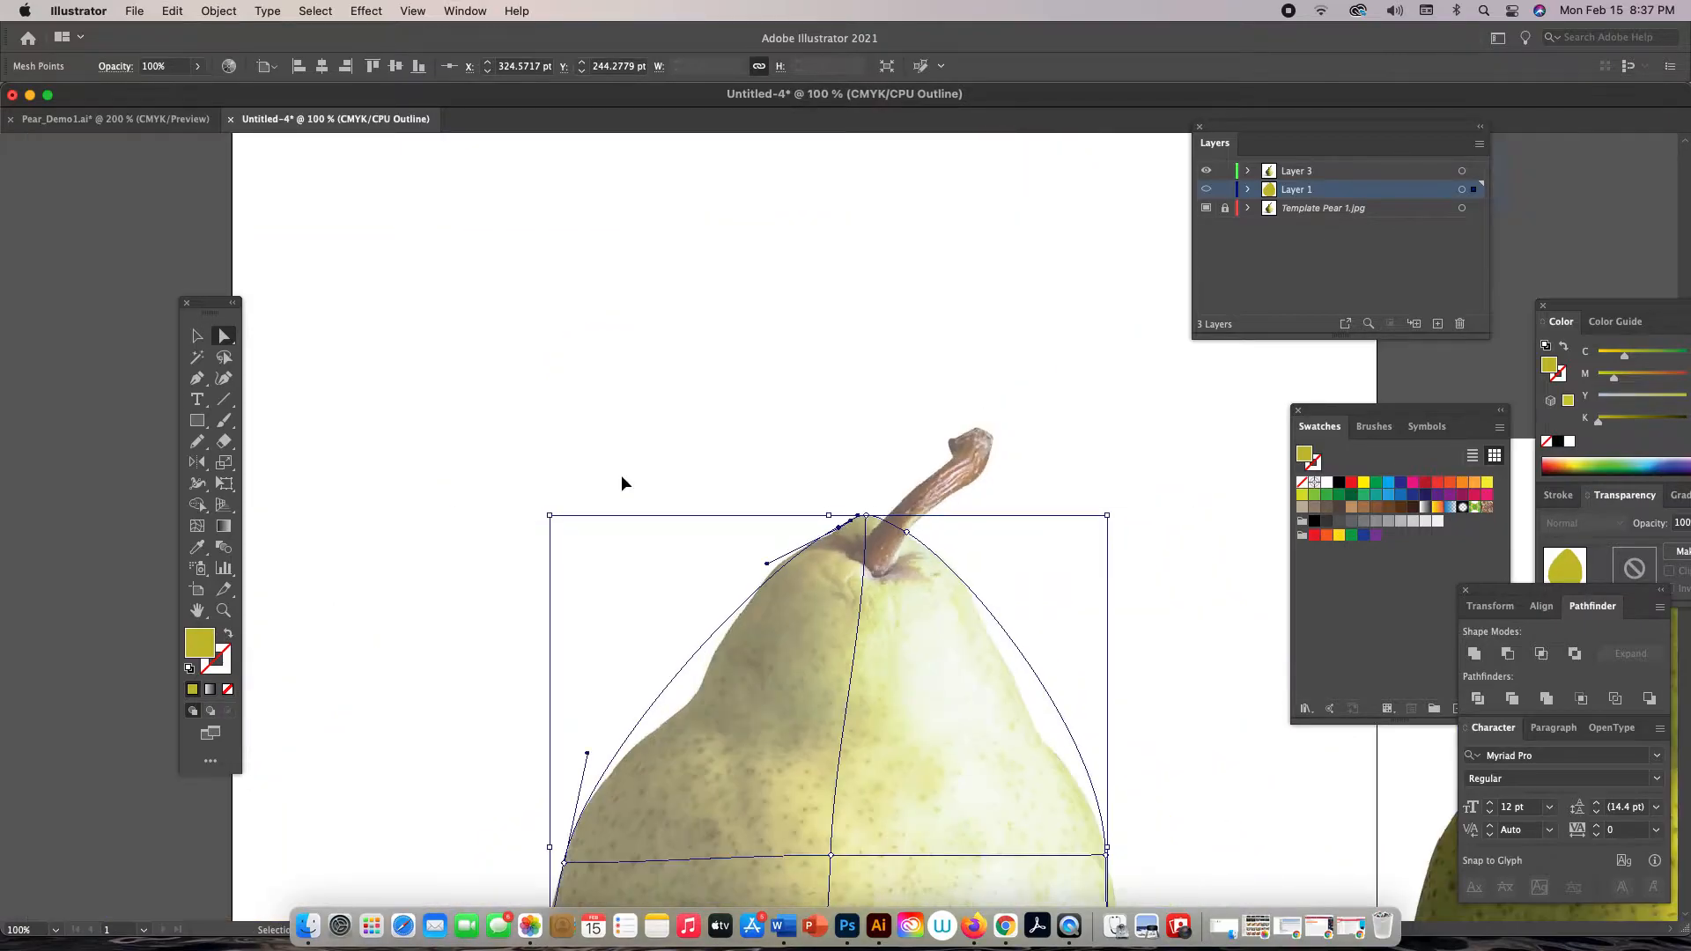
pyautogui.press('super+minus')
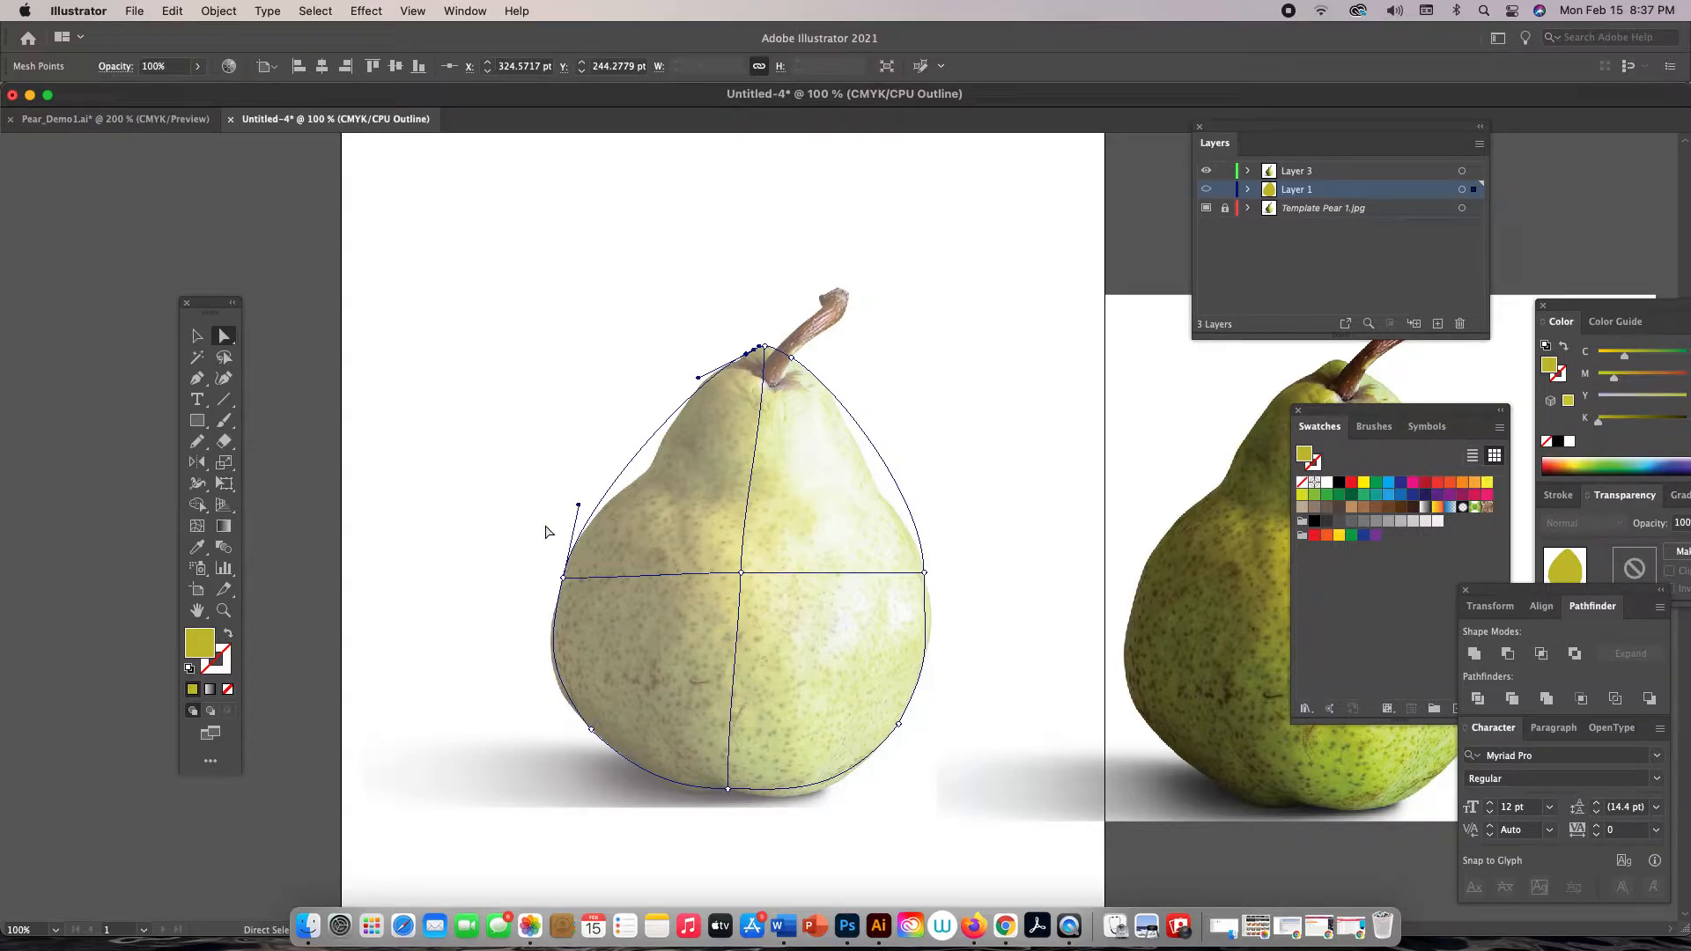
pyautogui.click(220, 10)
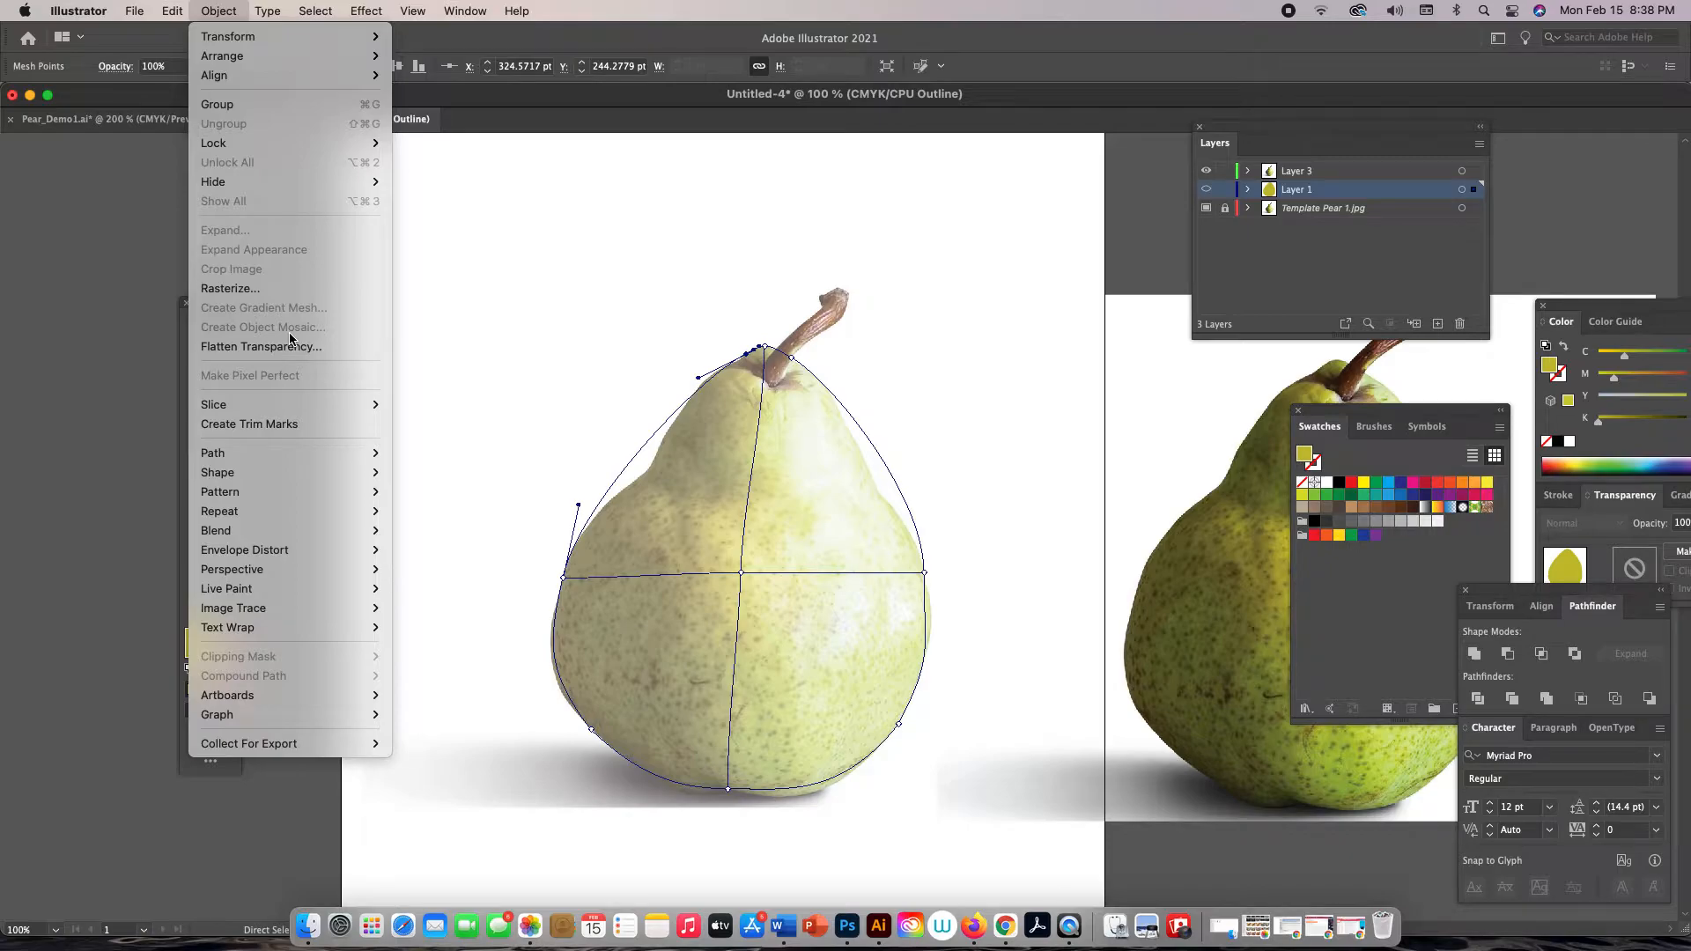
pyautogui.moveTo(465, 11)
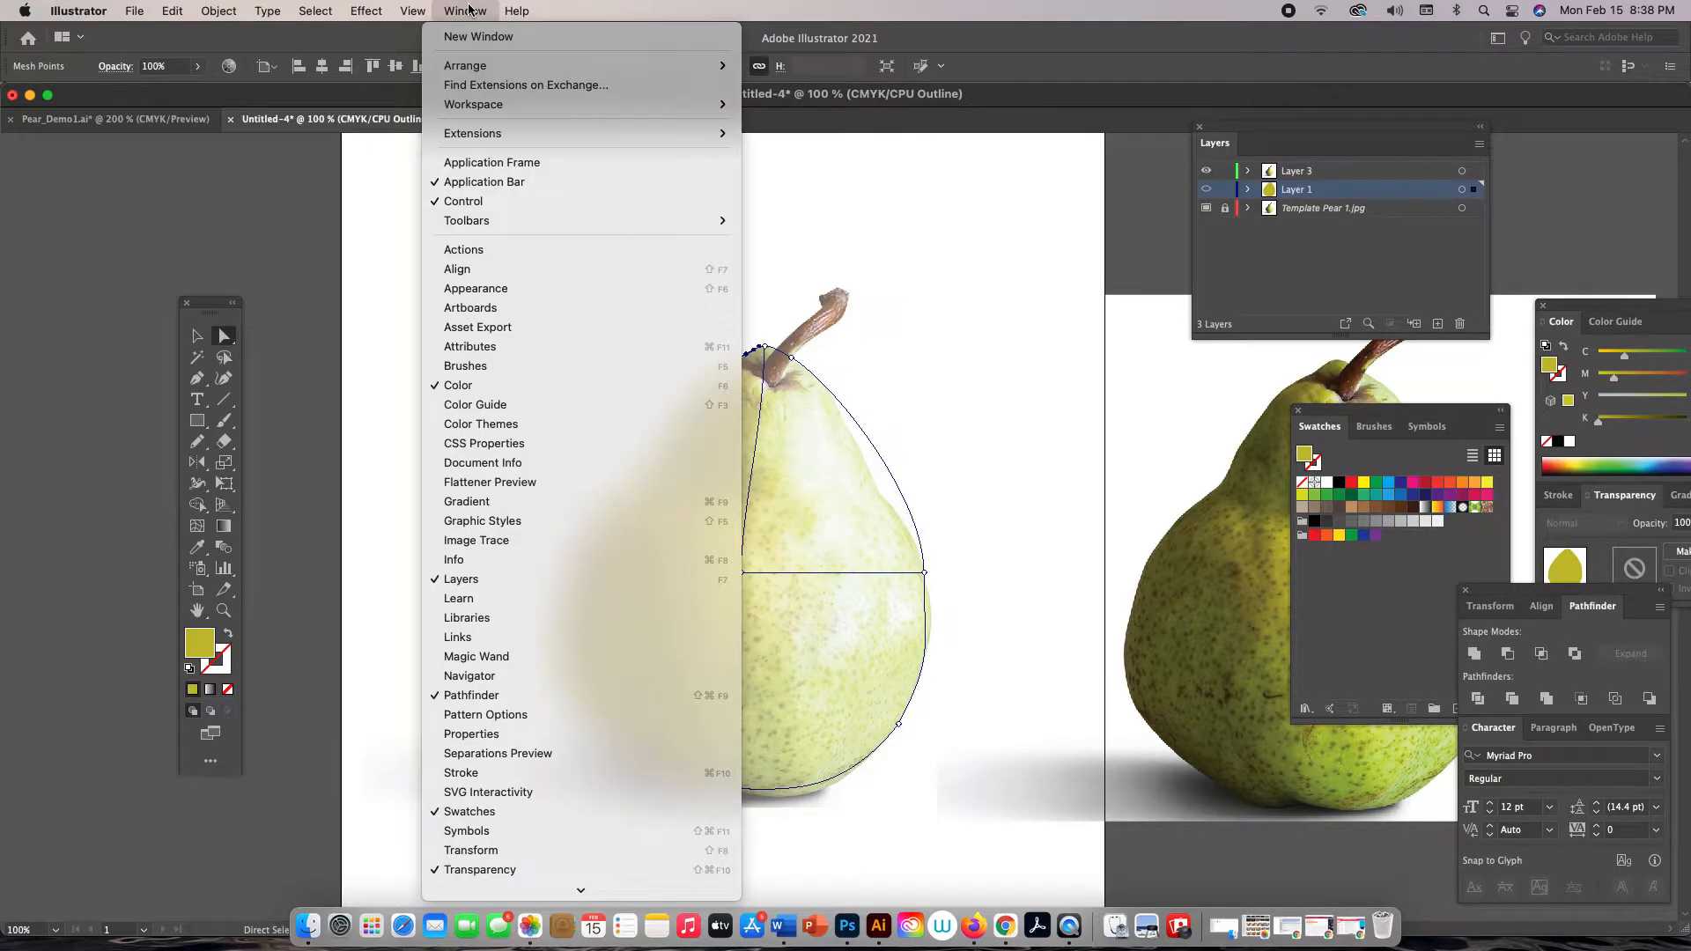
pyautogui.click(485, 286)
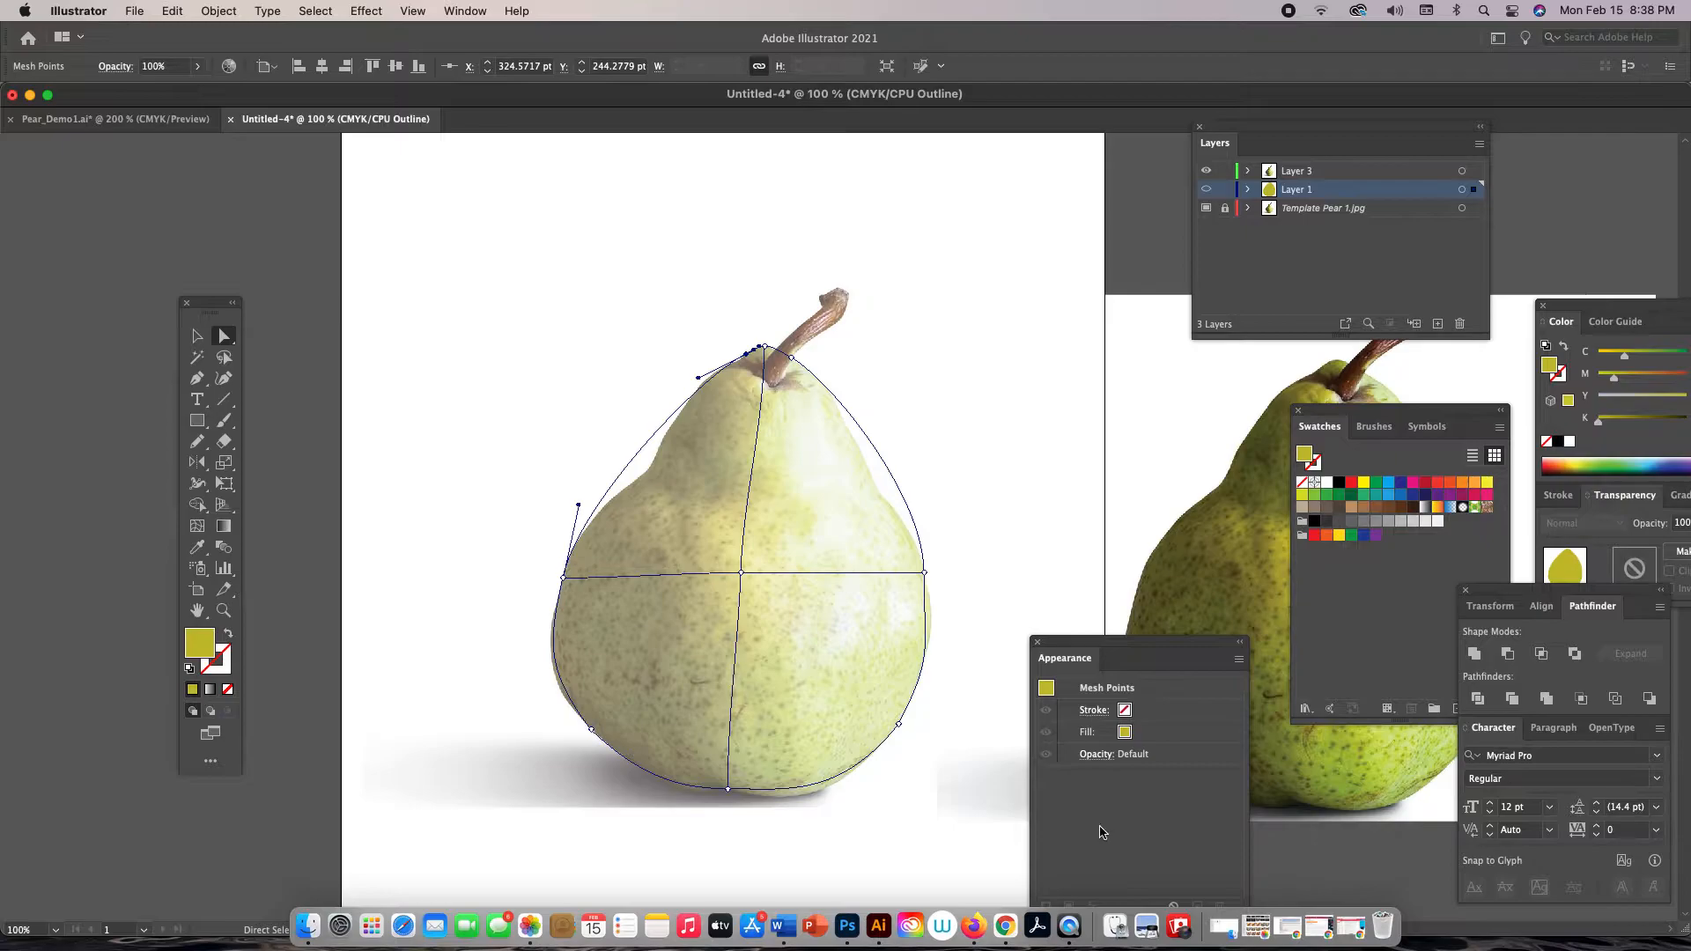
pyautogui.click(1036, 642)
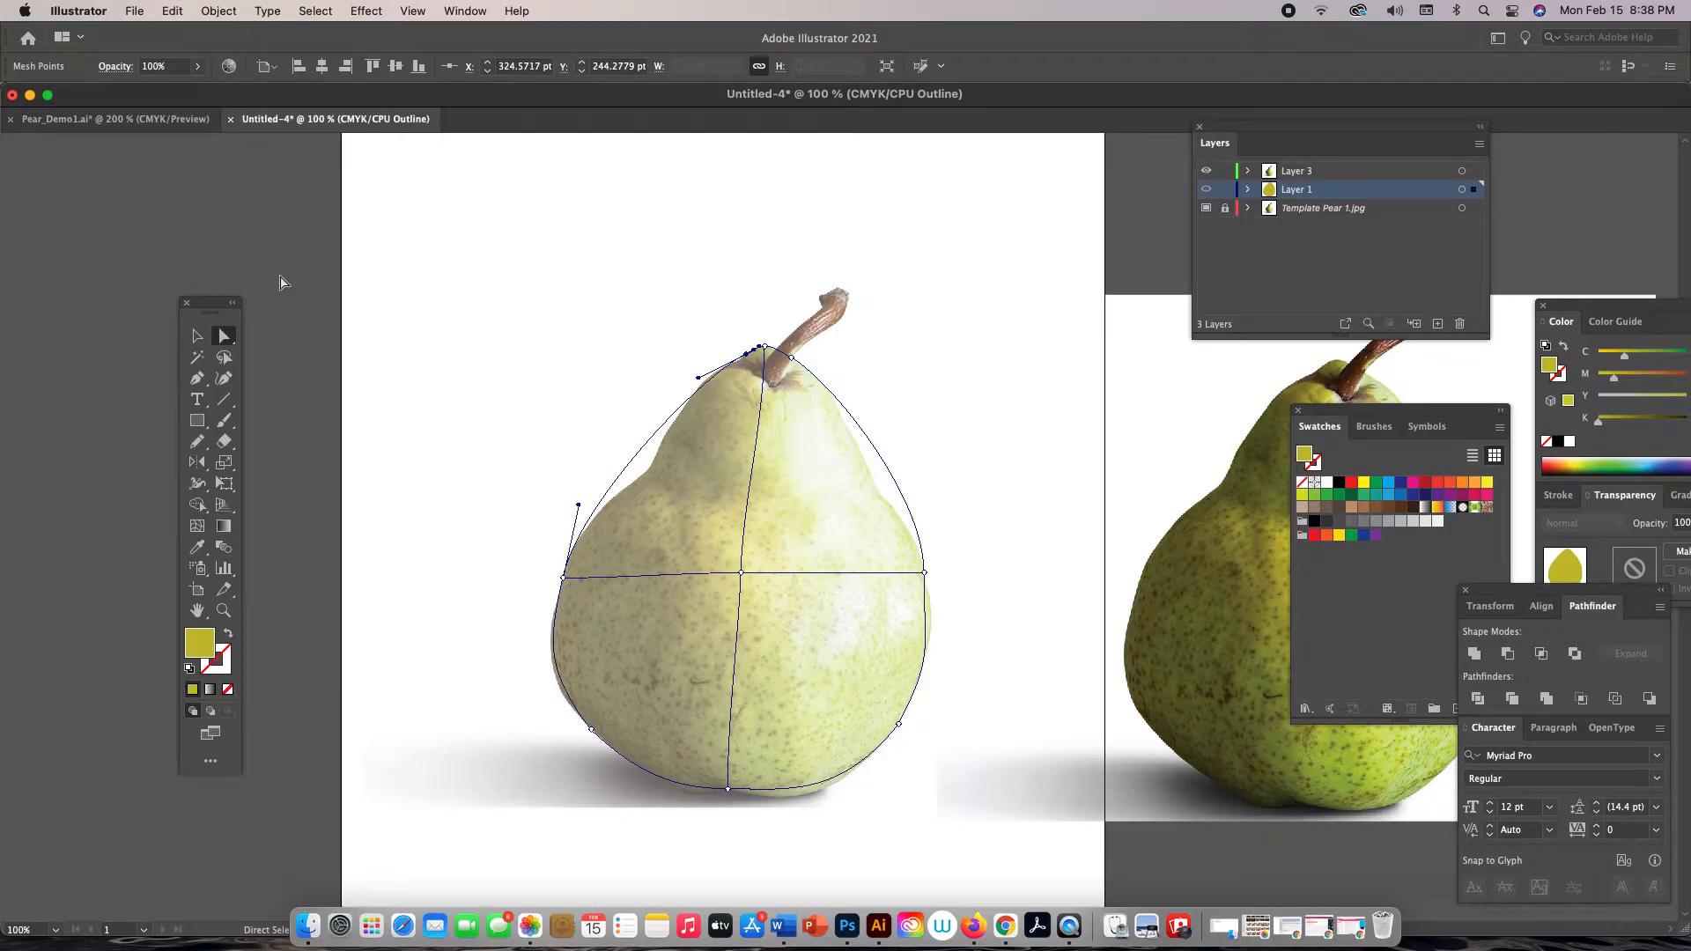
# Add a horizontal mesh row across the pear's neck with the Mesh tool, starting from the vertical center line in outline view
pyautogui.click(198, 528)
pyautogui.press('super+y')
pyautogui.click(821, 487)
pyautogui.press('super+z')
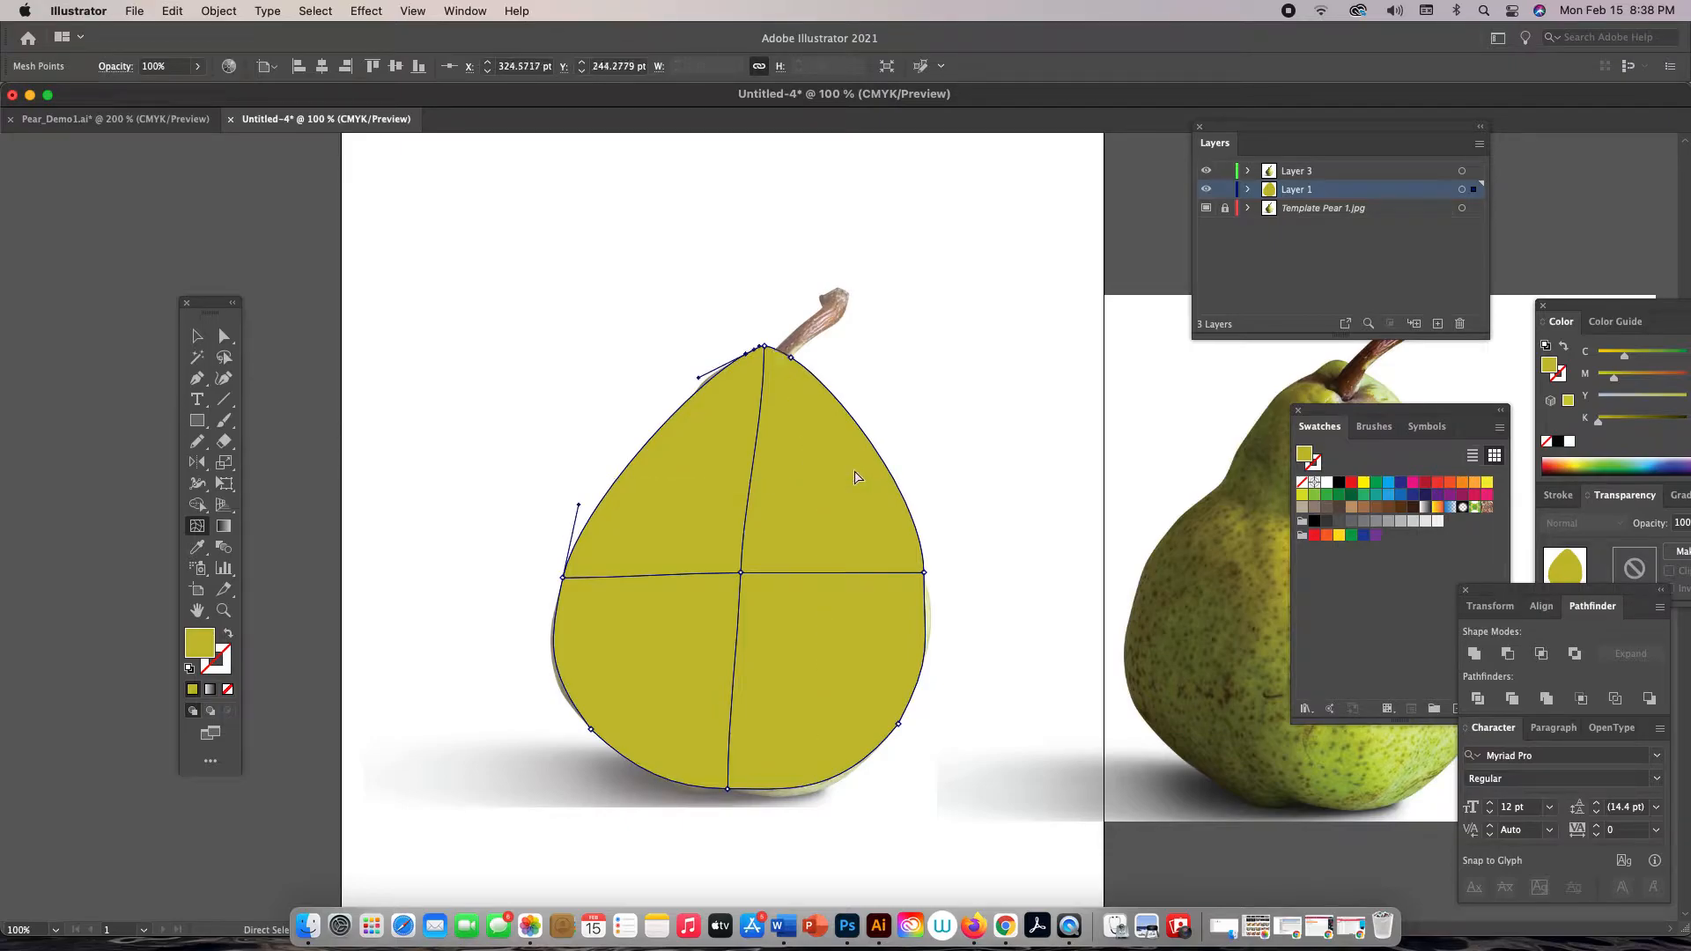
pyautogui.press('super+y')
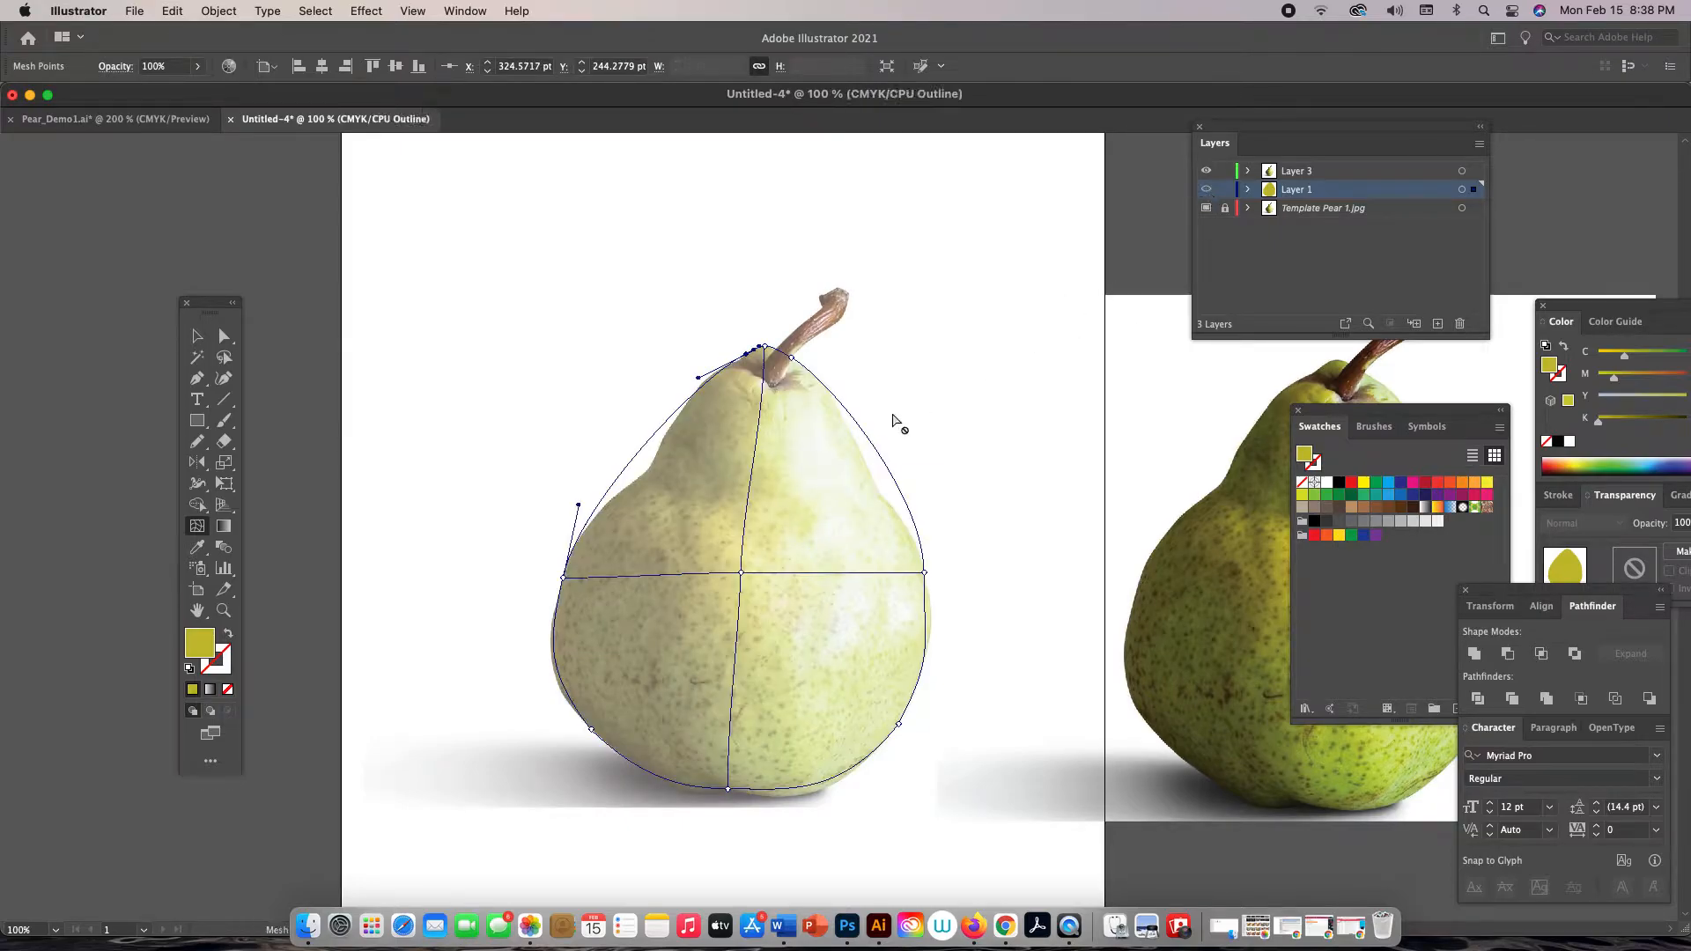
pyautogui.click(754, 481)
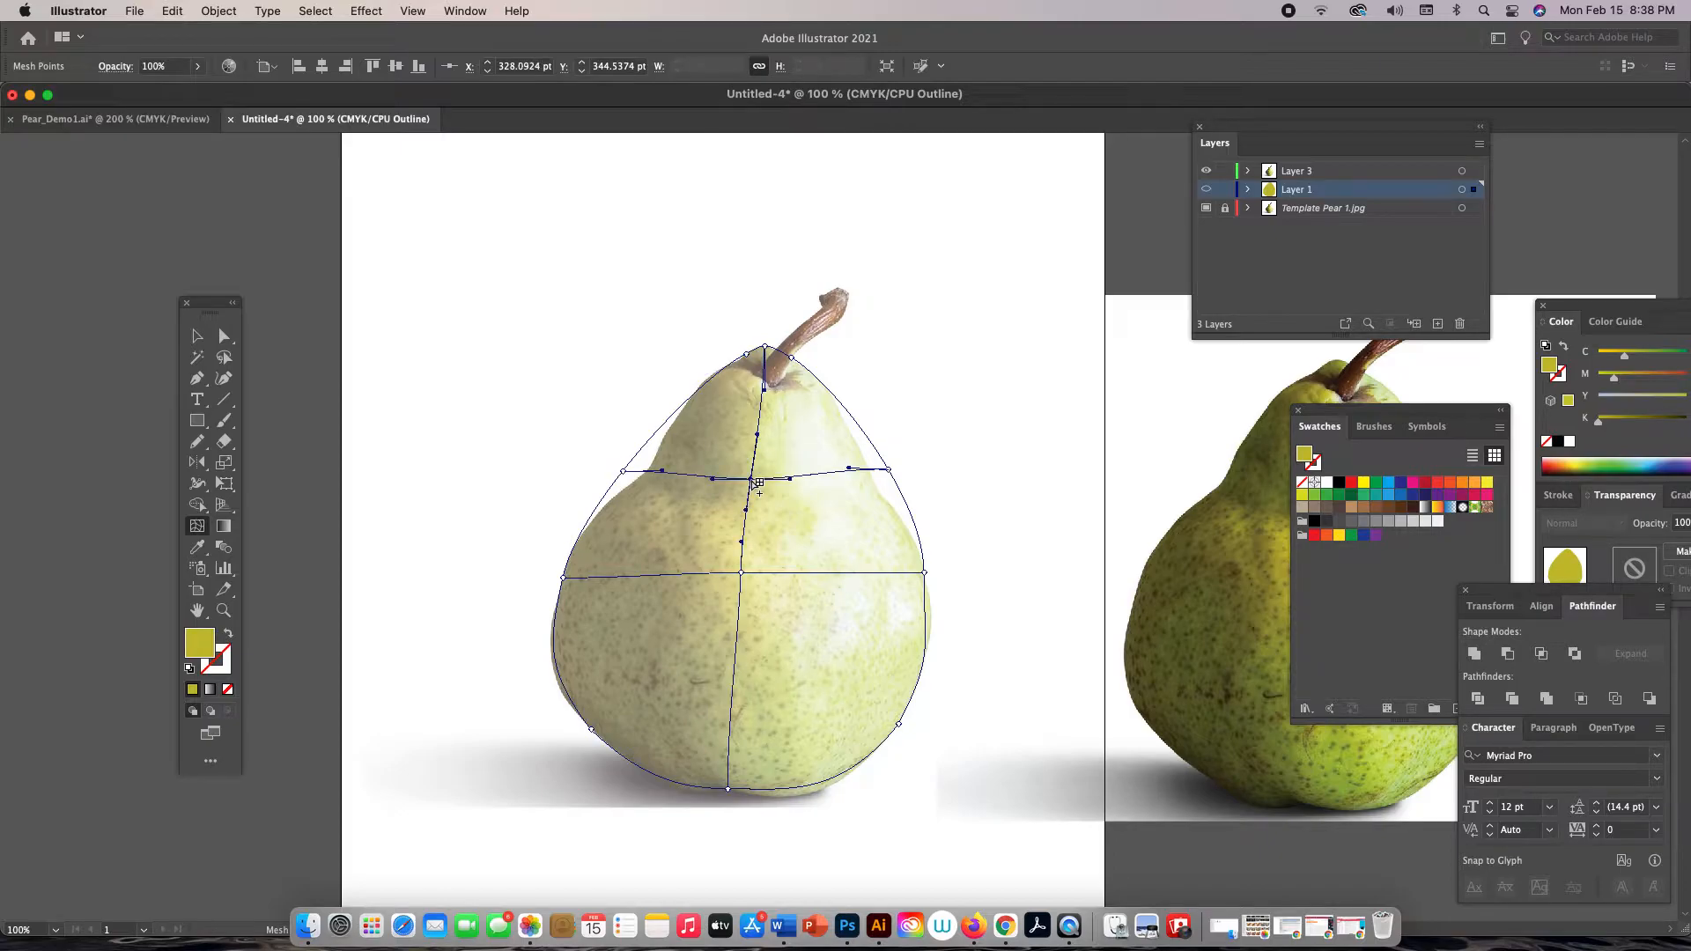
# Move the new row's right and left end points inward onto the pear's neck contour and fine-tune the left point's handles
pyautogui.press('z')
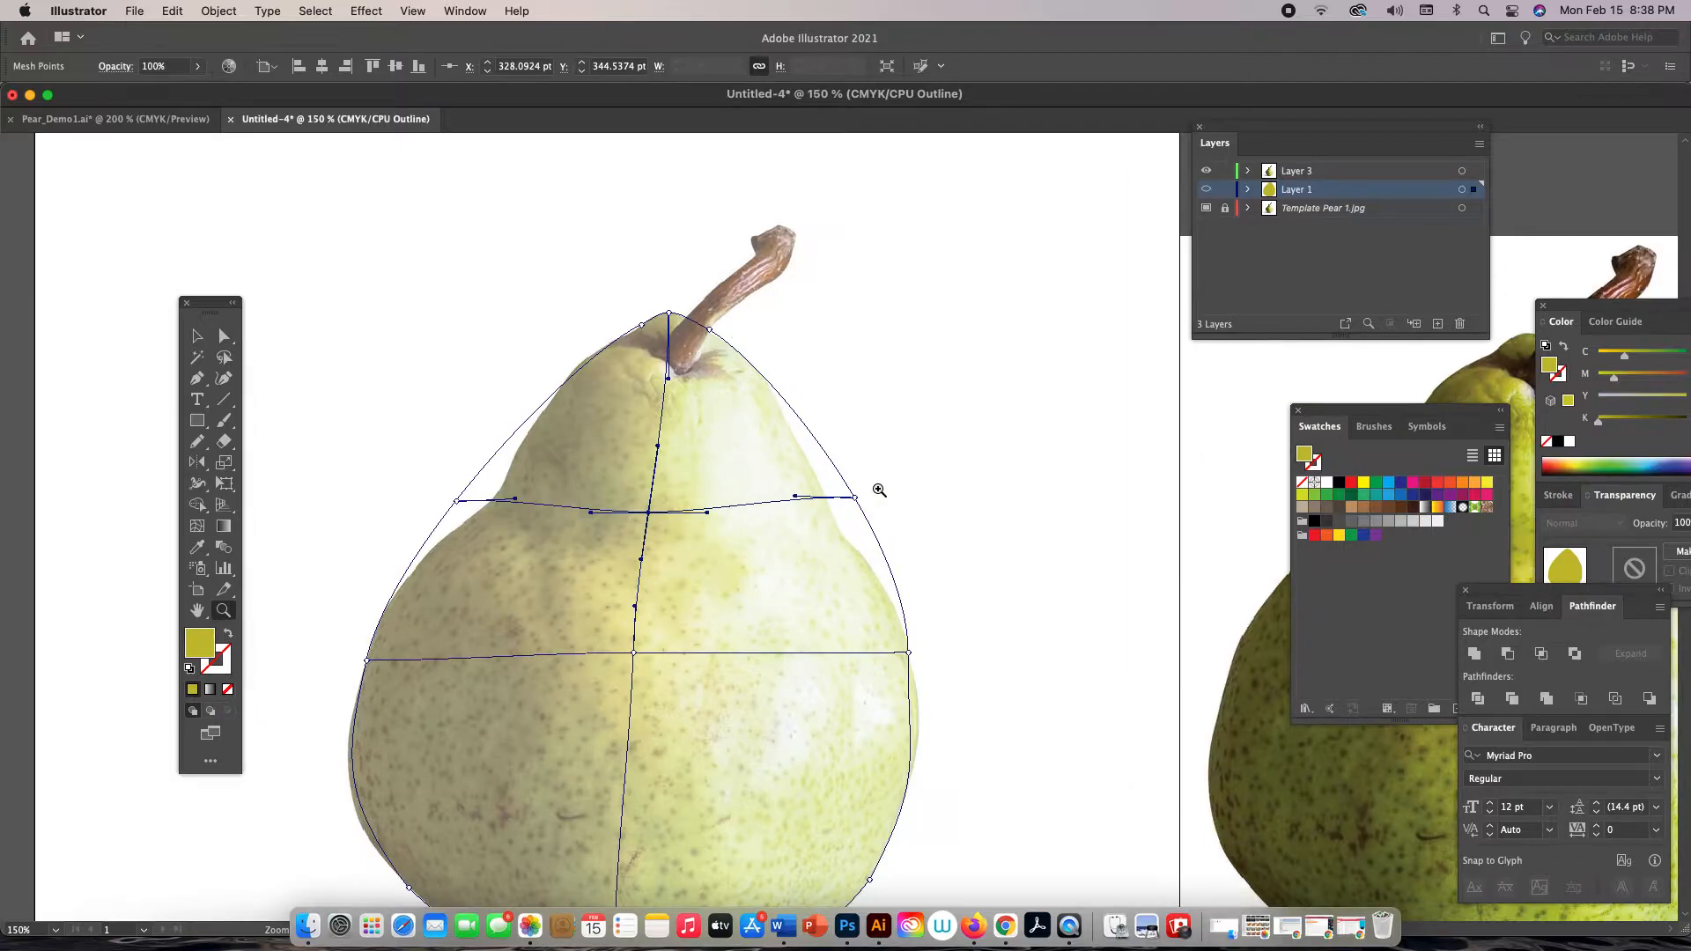
pyautogui.click(879, 487)
pyautogui.press('a')
pyautogui.moveTo(855, 499); pyautogui.dragTo(775, 503)
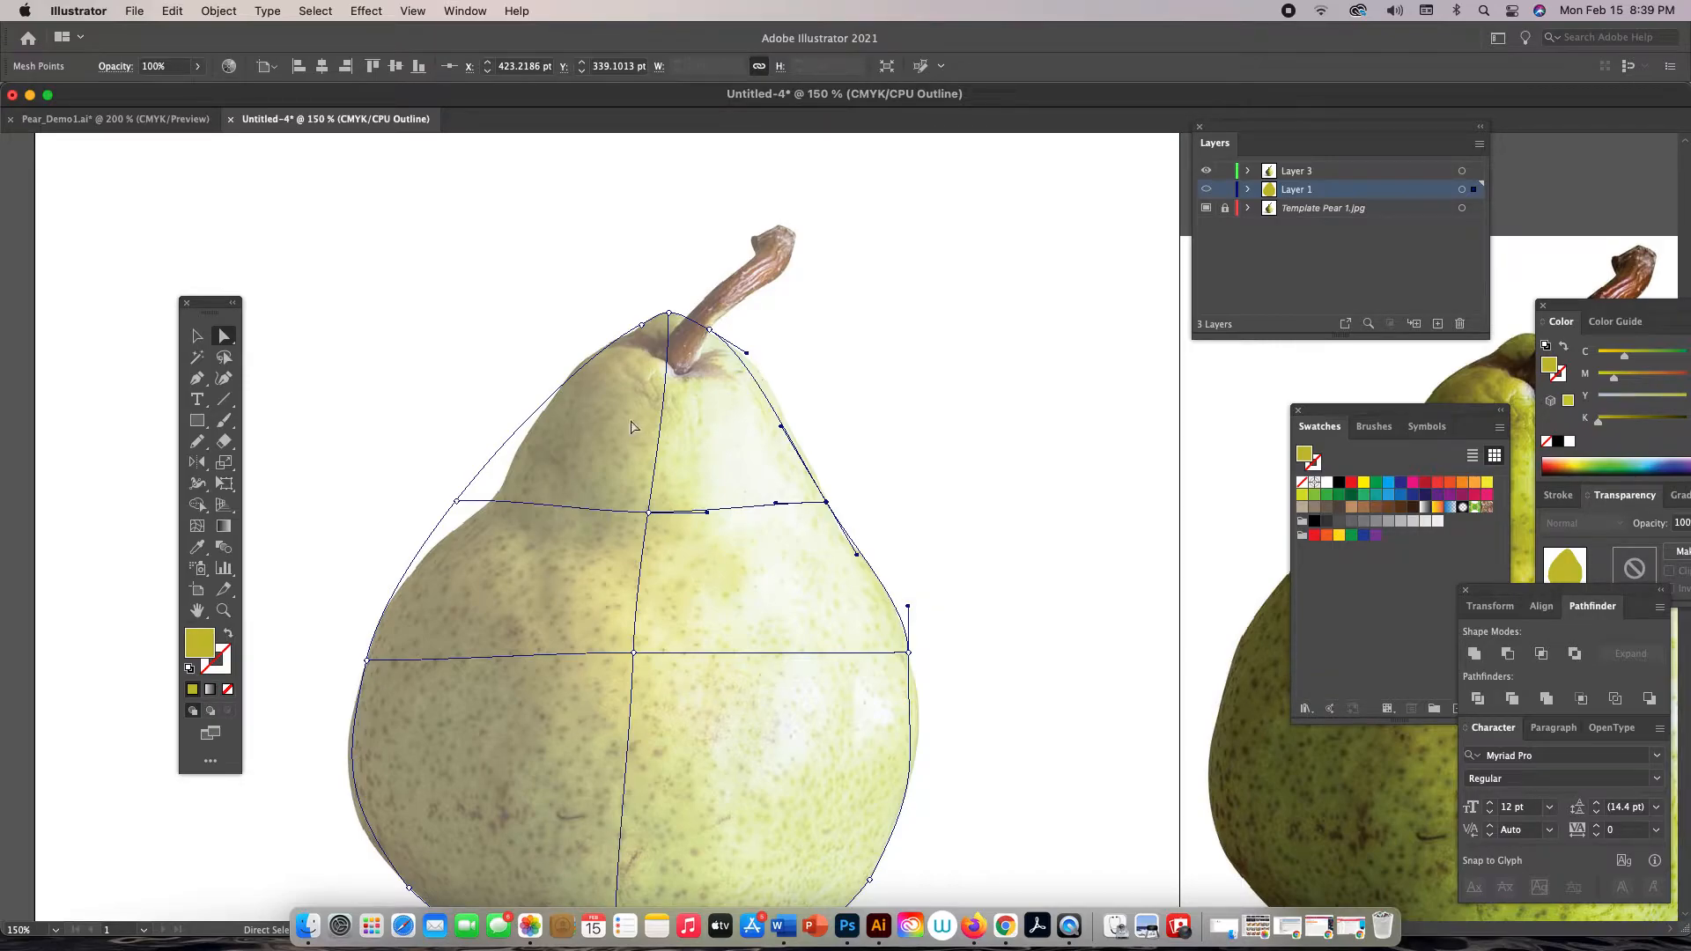
pyautogui.moveTo(457, 501); pyautogui.dragTo(544, 512)
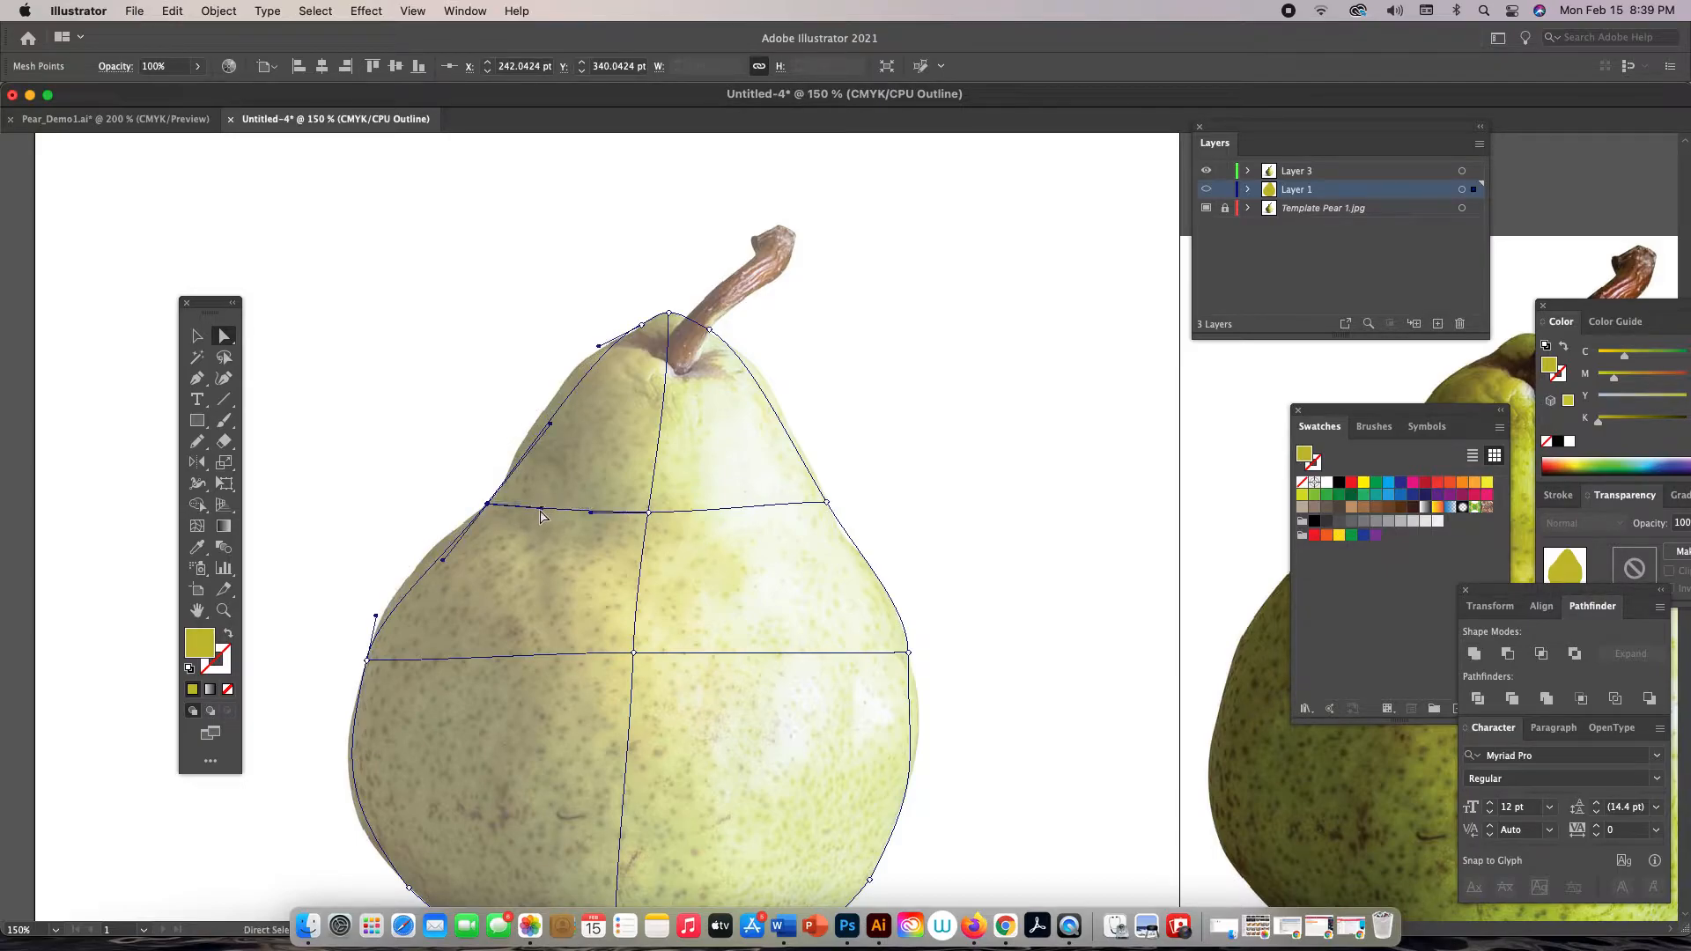
pyautogui.moveTo(442, 556); pyautogui.dragTo(446, 551)
pyautogui.moveTo(553, 431); pyautogui.dragTo(546, 431)
# Adjust the right middle mesh point's lower handle so the edge bulges outward to the pear's contour
pyautogui.moveTo(740, 626); pyautogui.dragTo(759, 452)
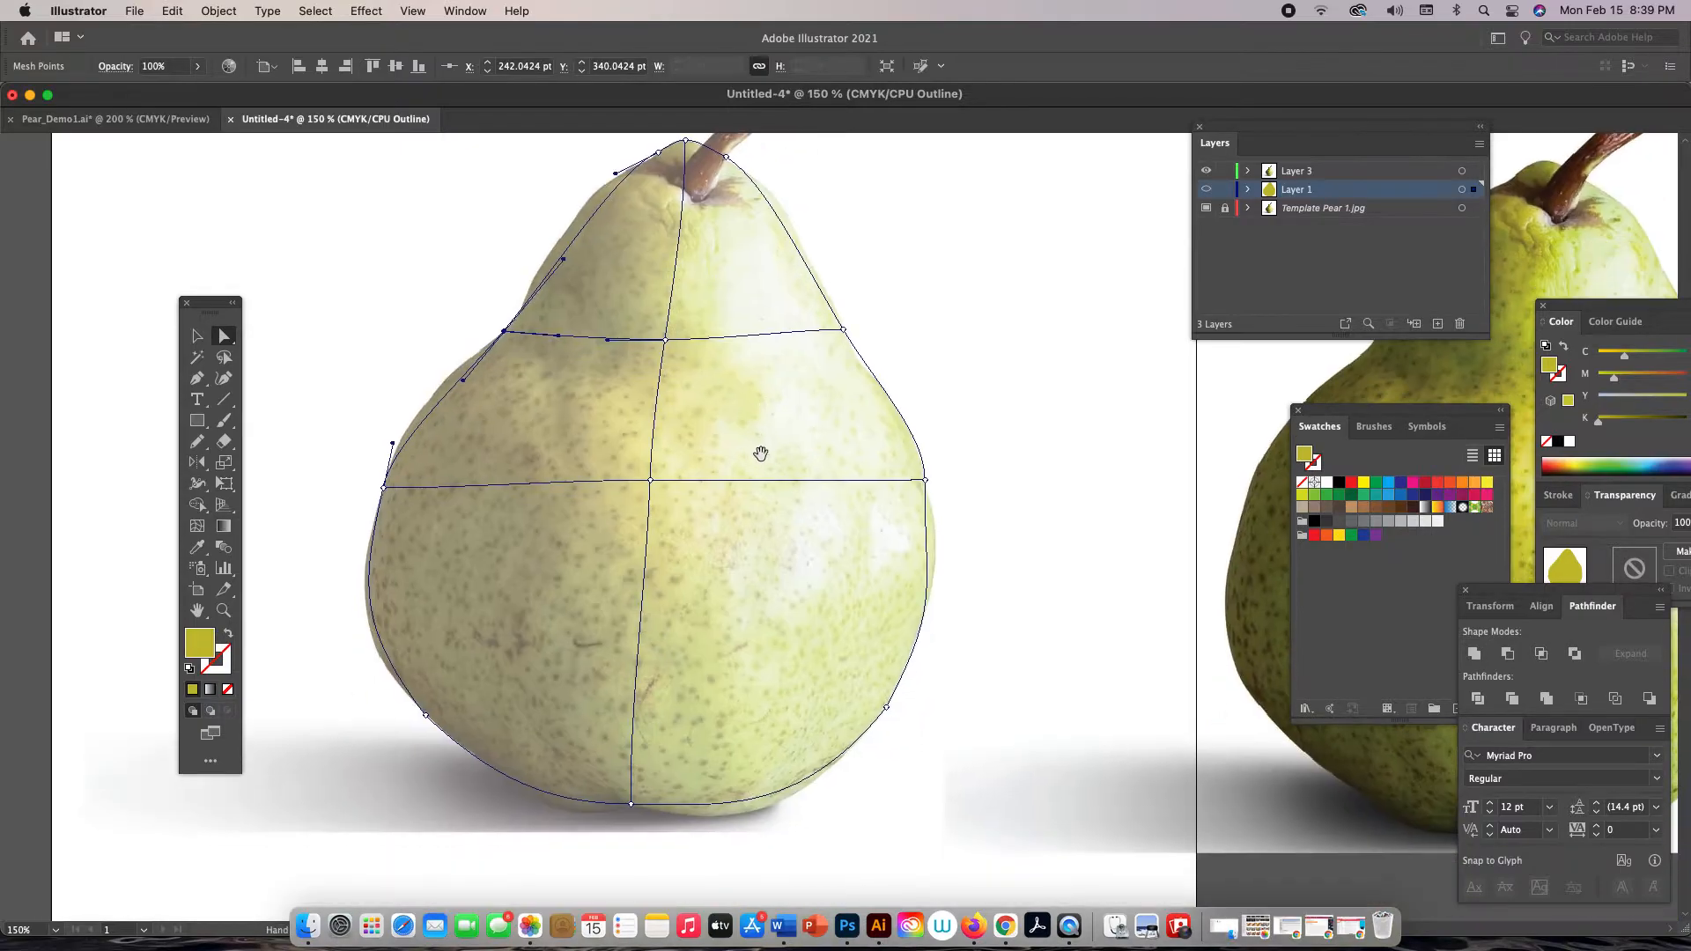
pyautogui.click(925, 481)
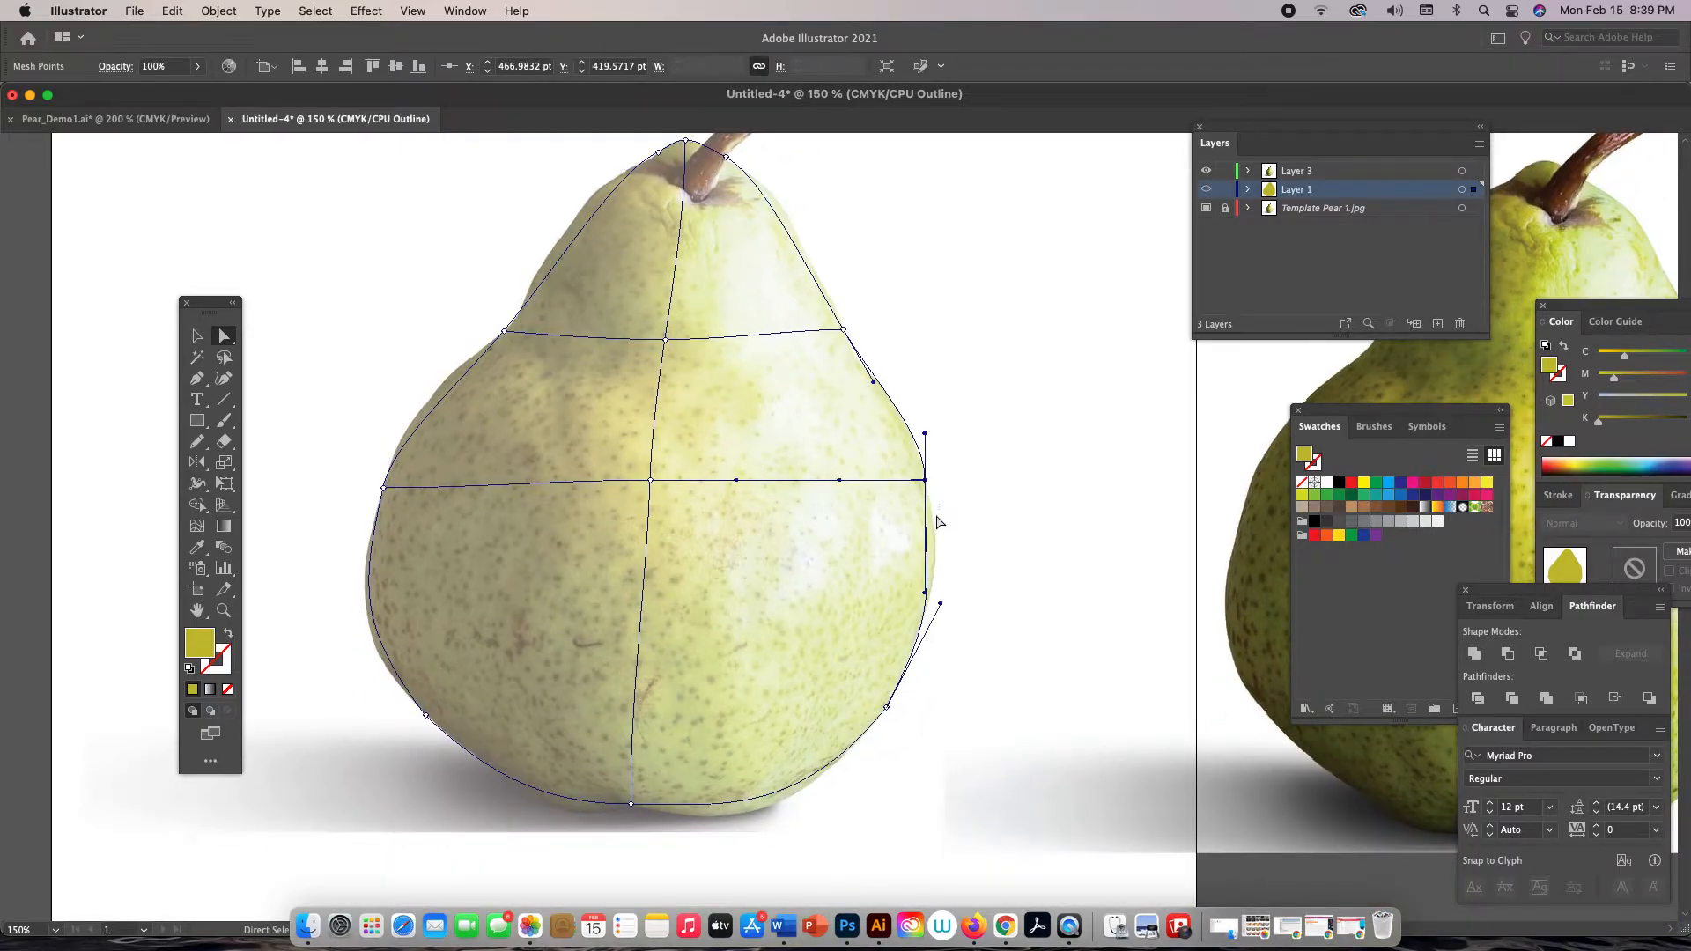
pyautogui.moveTo(927, 598); pyautogui.dragTo(931, 572)
pyautogui.click(385, 487)
pyautogui.moveTo(366, 583); pyautogui.dragTo(370, 715)
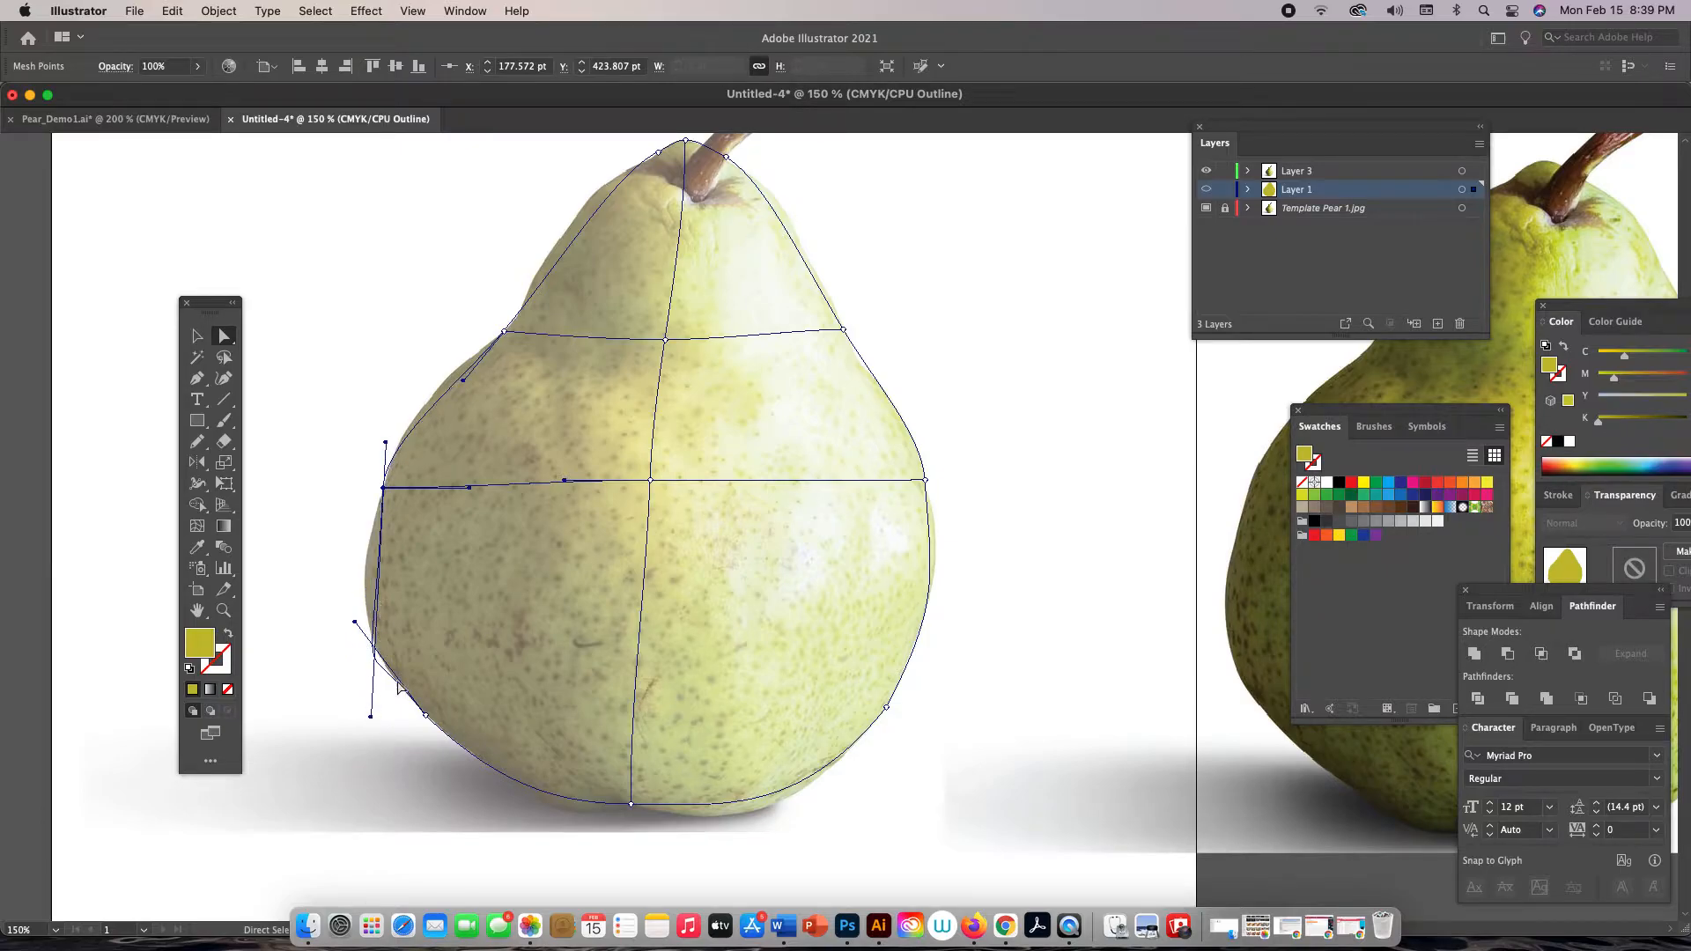
pyautogui.press('super+z')
pyautogui.press('super+z')
pyautogui.press('super+z')
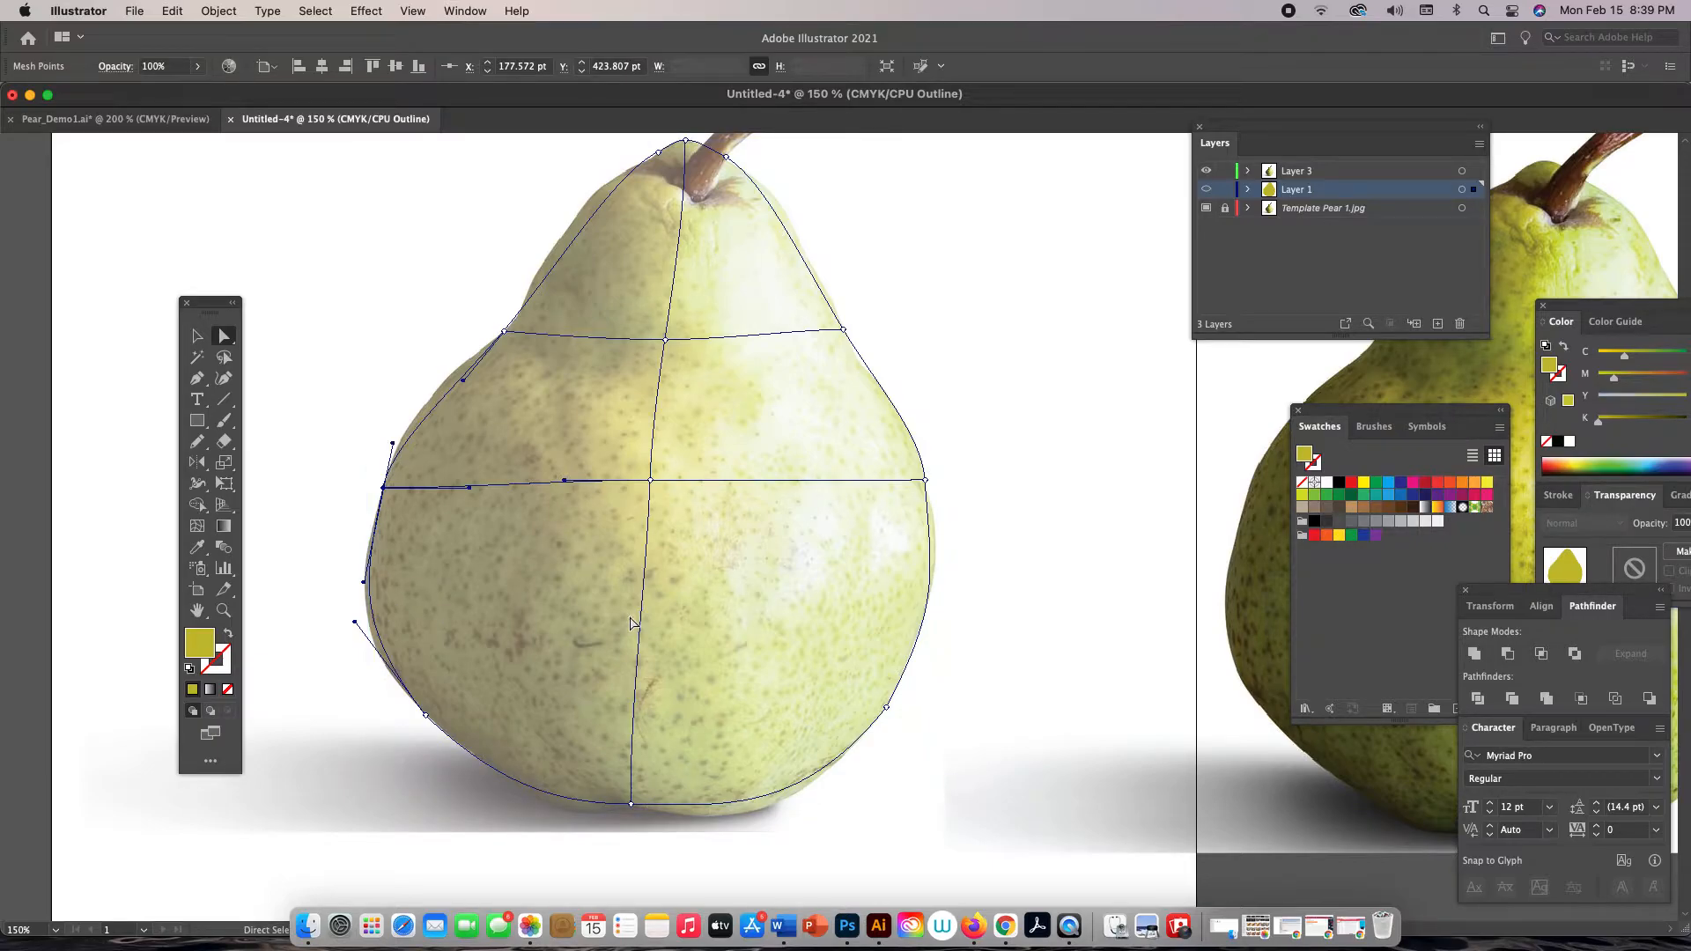
# Add a vertical mesh column right of the center line and pull its bottom point and the center line's bottom point down onto the pear's base
pyautogui.press('u')
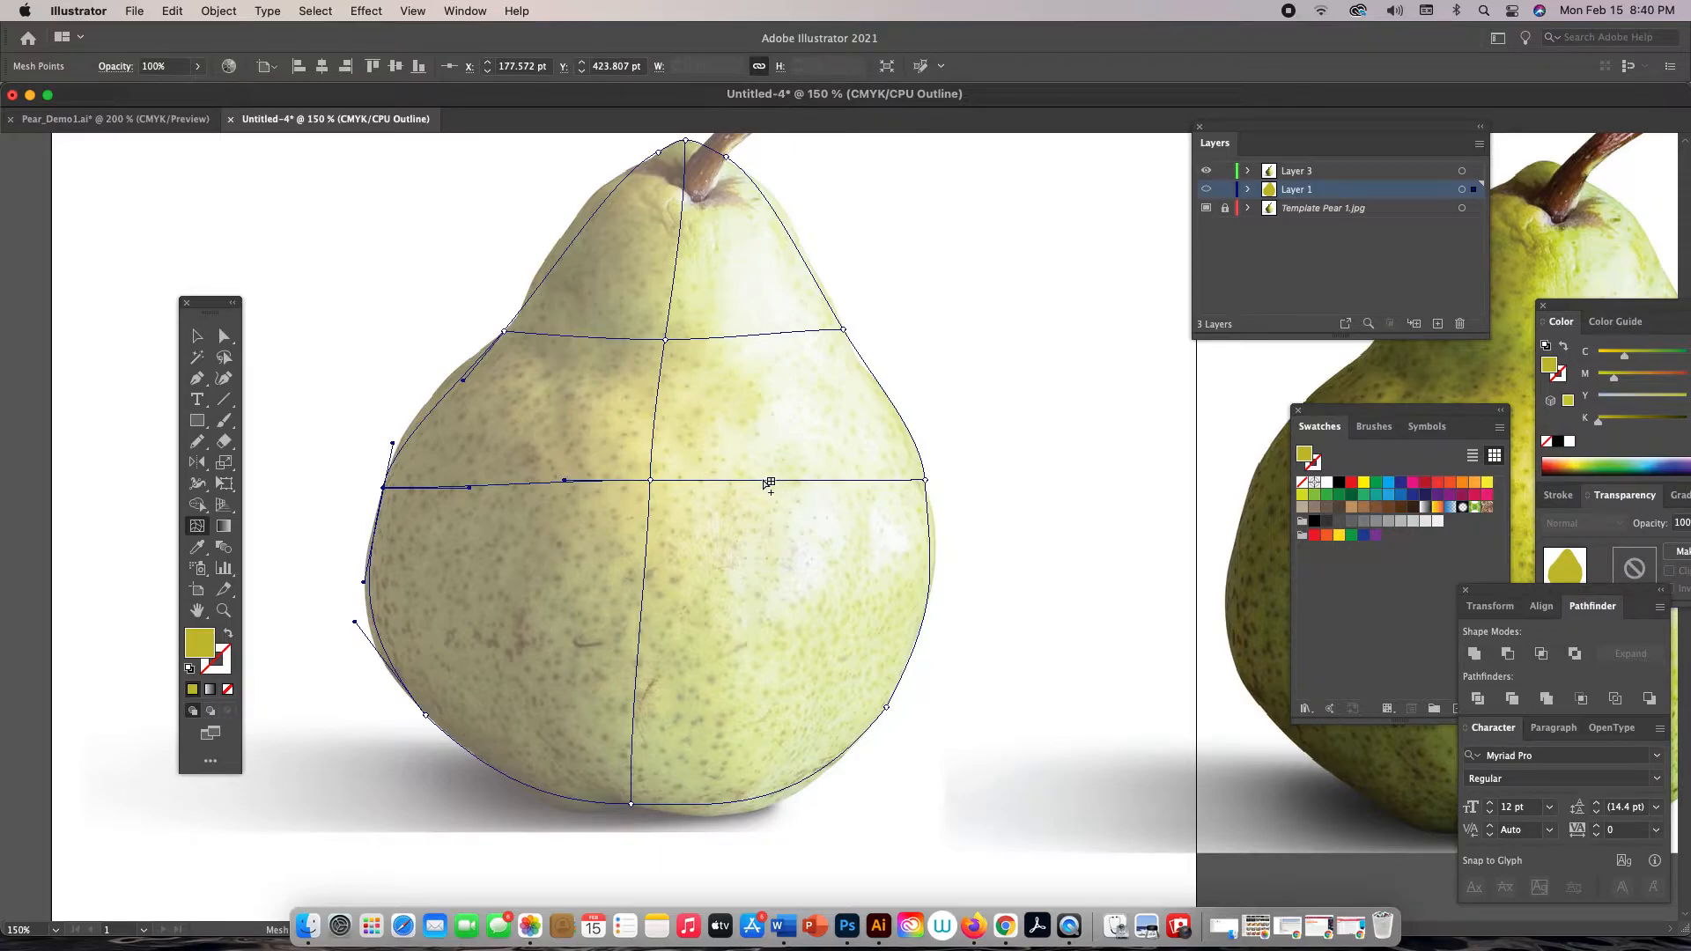
pyautogui.click(739, 803)
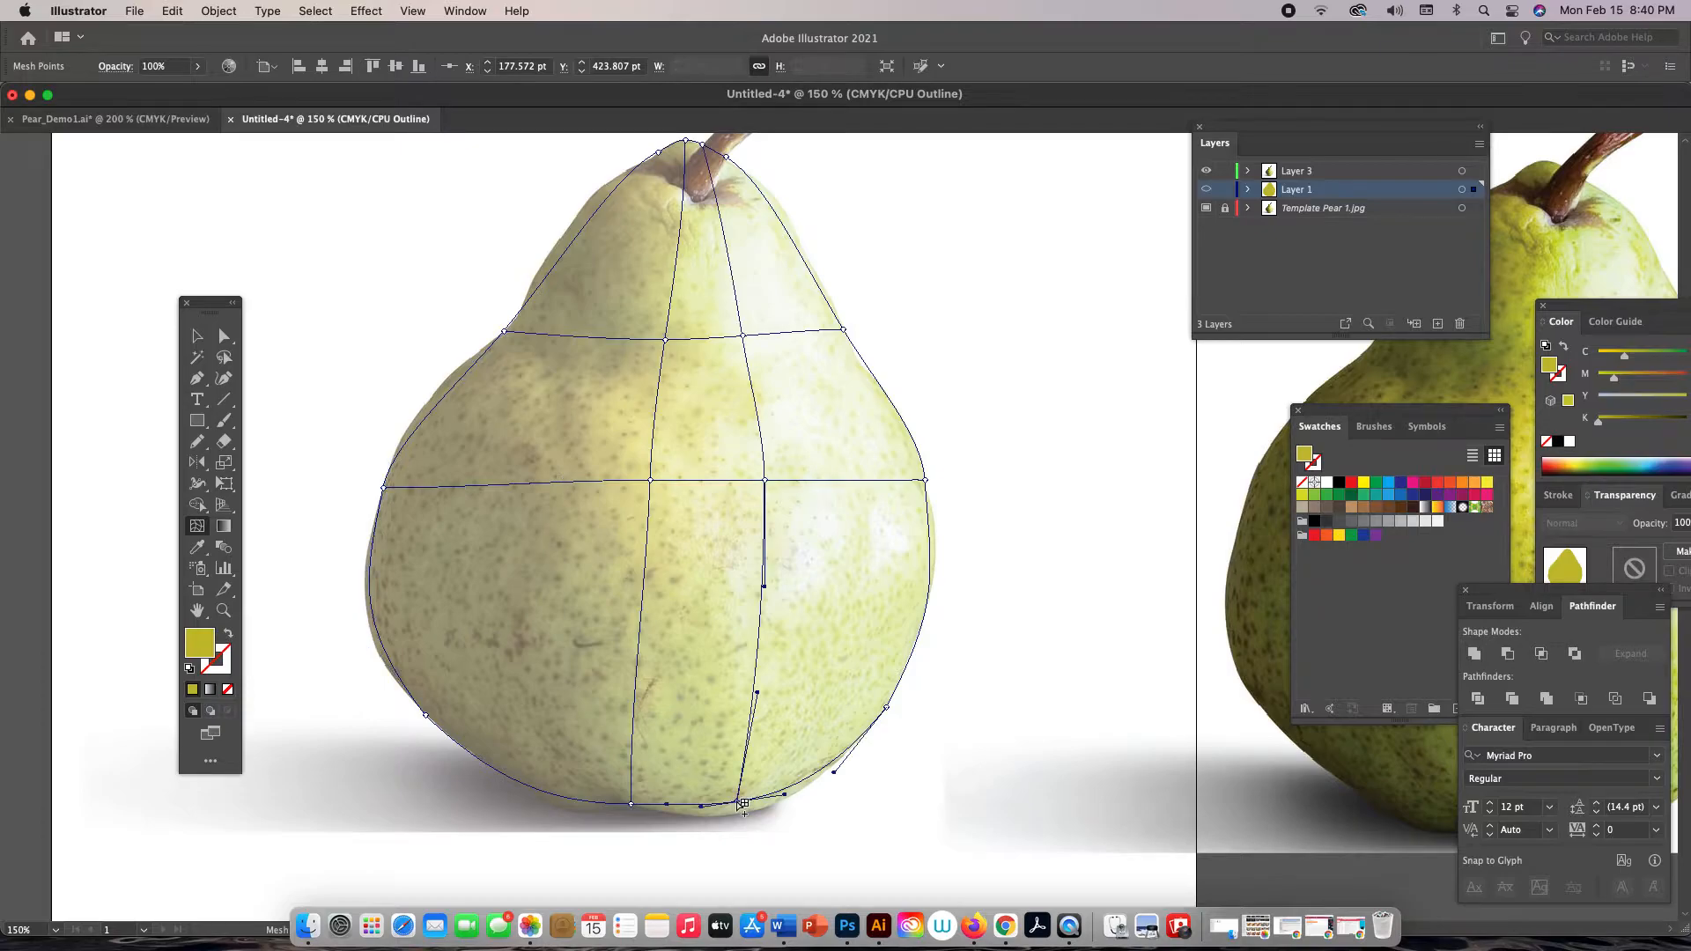
pyautogui.press('a')
pyautogui.moveTo(738, 805); pyautogui.dragTo(630, 806)
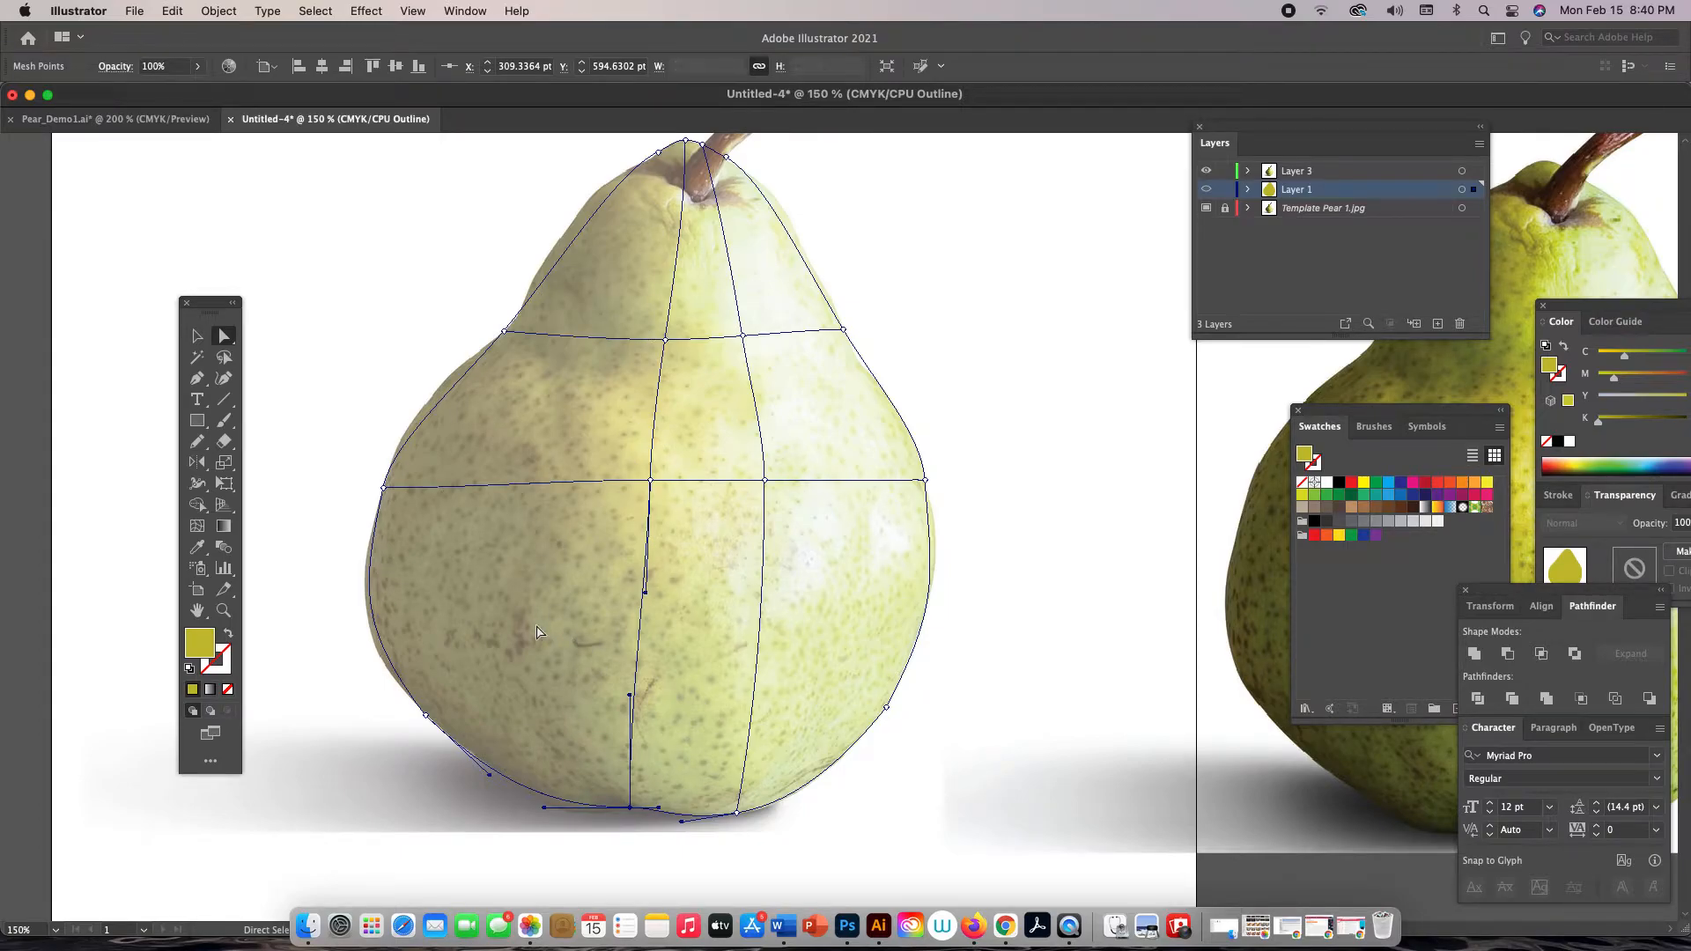
# Add a vertical mesh column left of the center line, fit its bottom point to the base, and move the lower-left corner point outward onto the contour
pyautogui.press('u')
pyautogui.click(563, 803)
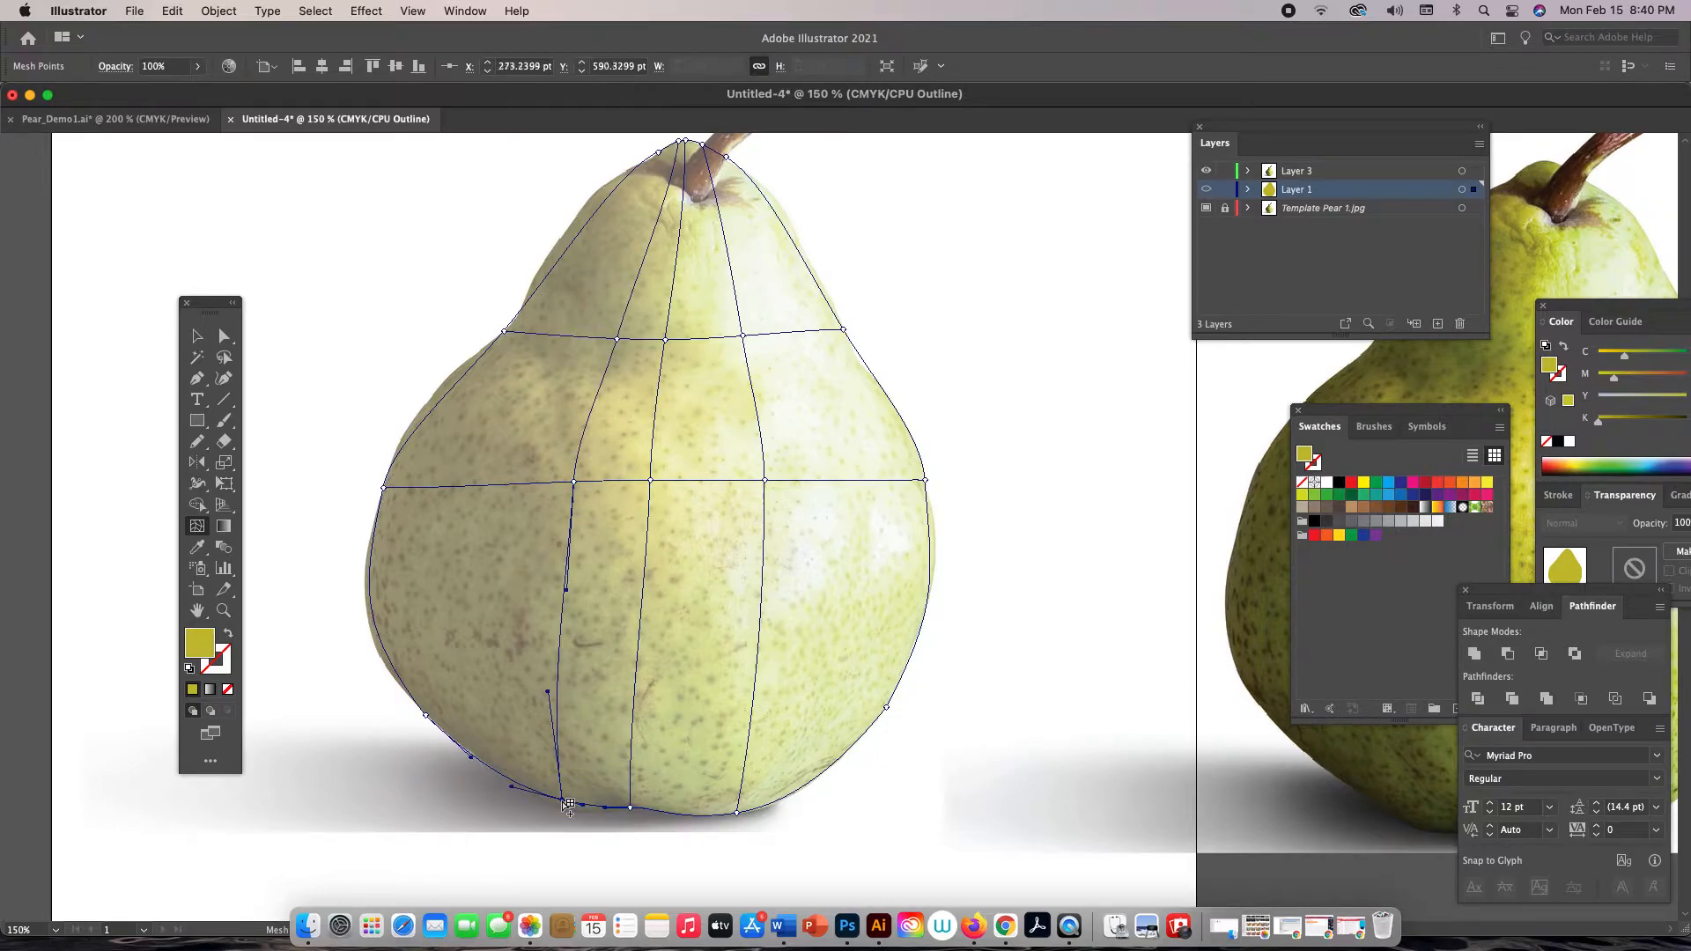
pyautogui.moveTo(564, 806); pyautogui.dragTo(525, 792)
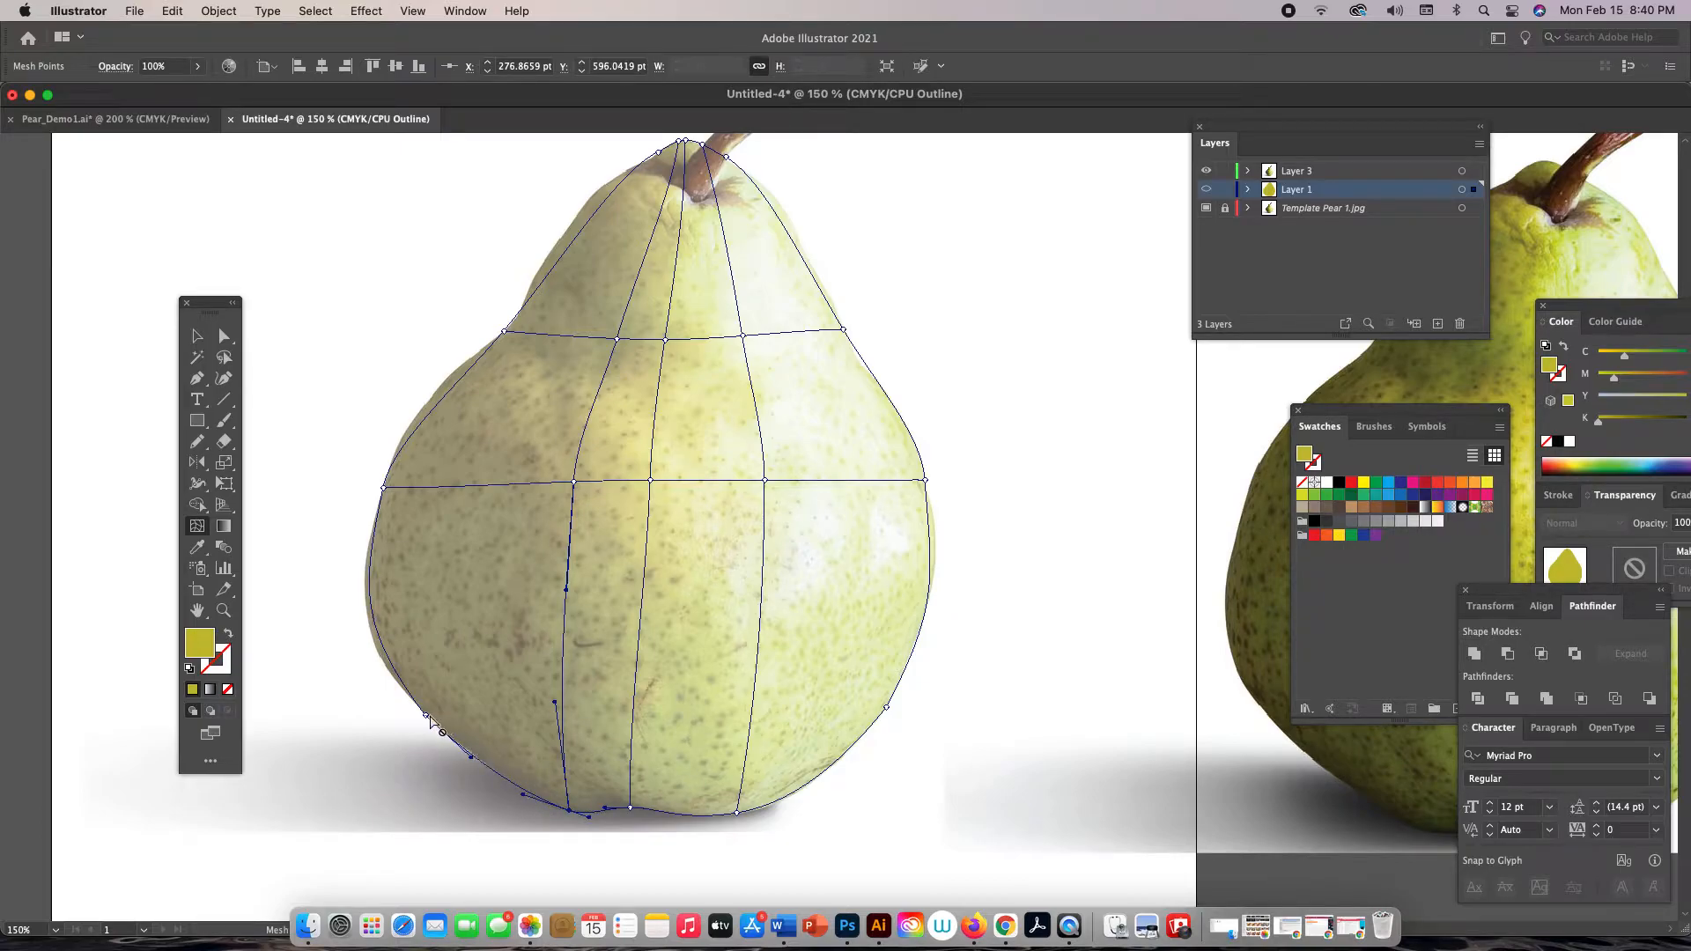
pyautogui.moveTo(426, 716); pyautogui.dragTo(350, 629)
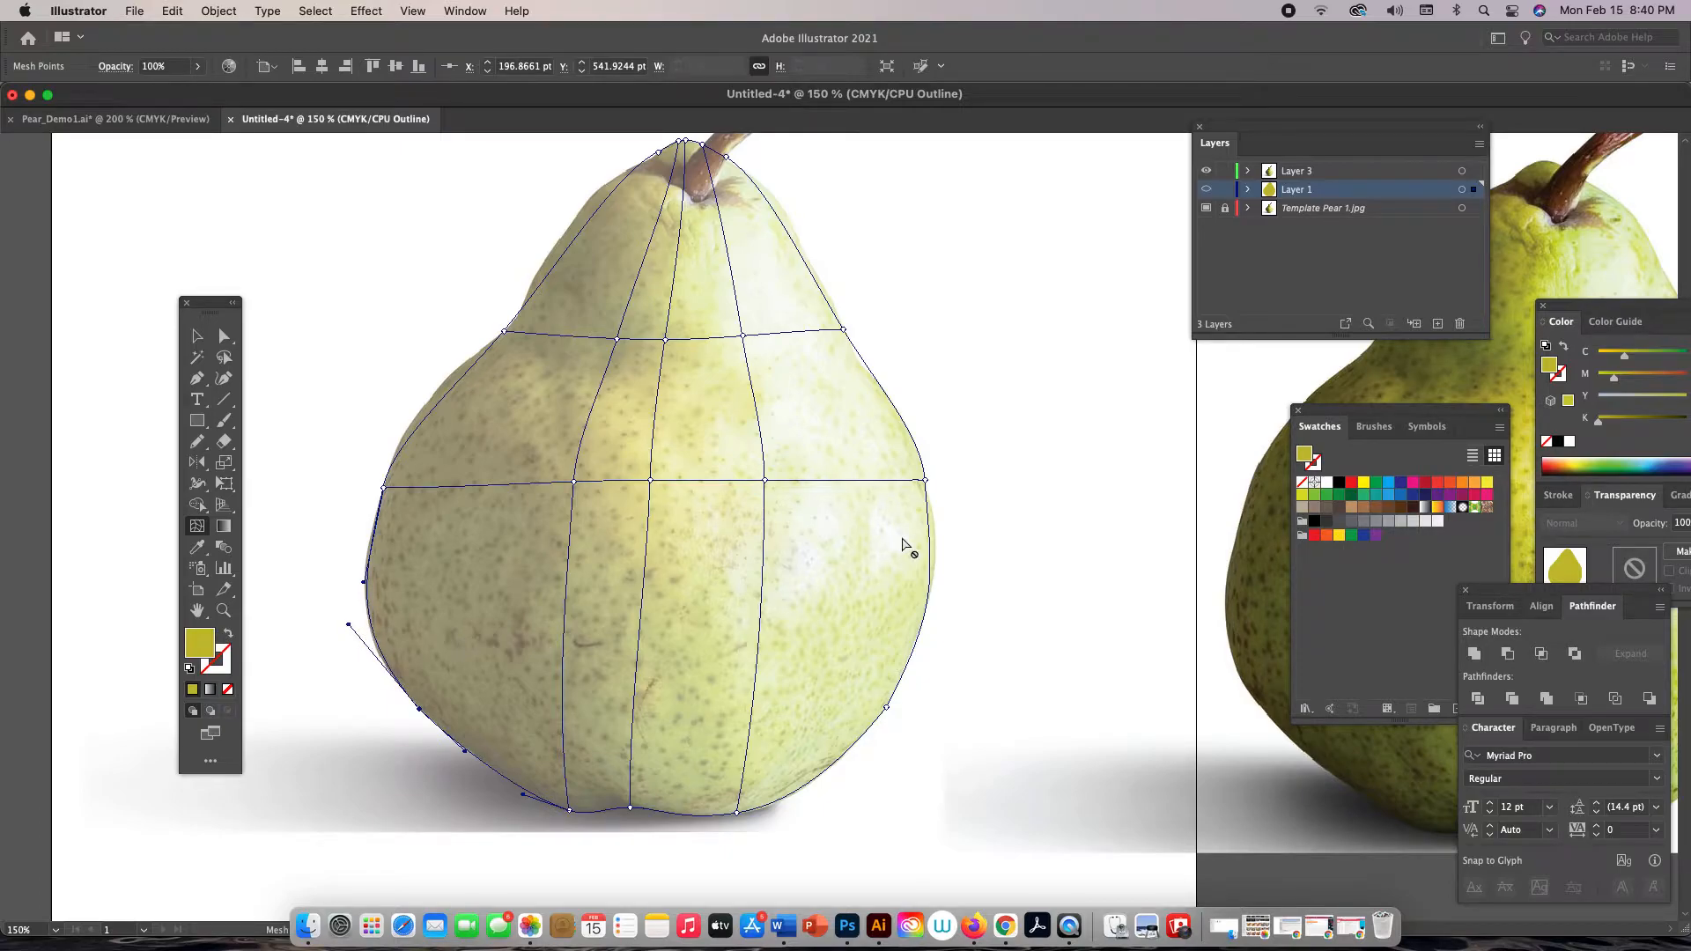
pyautogui.click(926, 482)
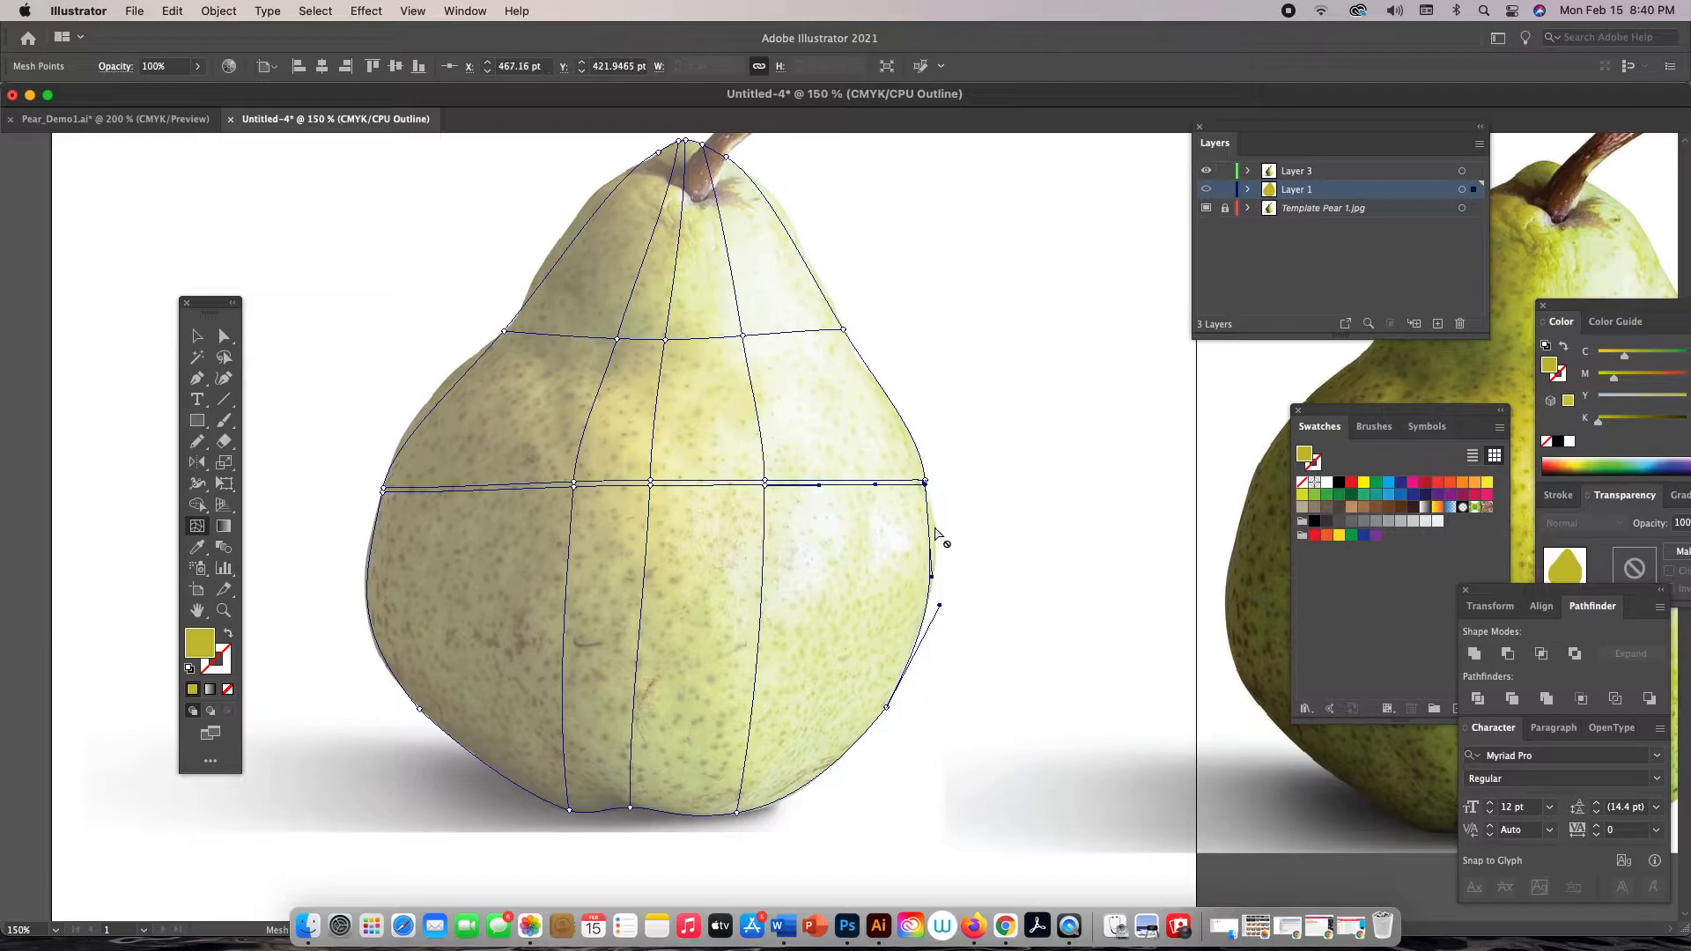
pyautogui.press('super+z')
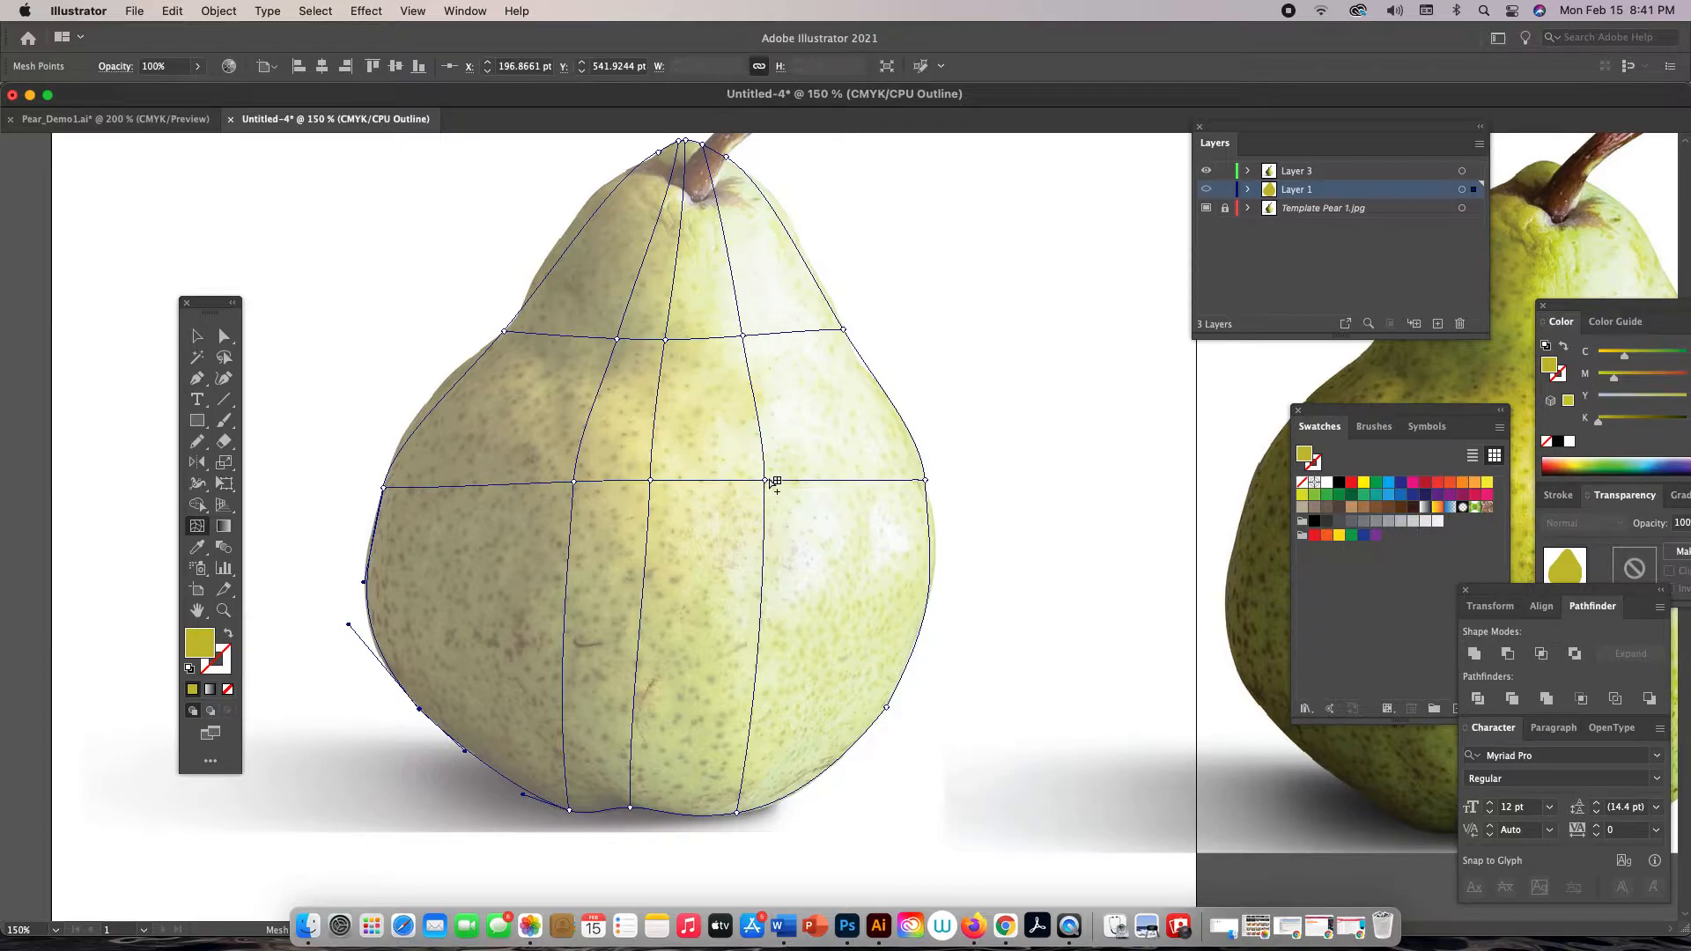
# Shift the left column's neck point slightly outward and adjust the handles above it so the line bows toward the pear's left edge
pyautogui.click(224, 337)
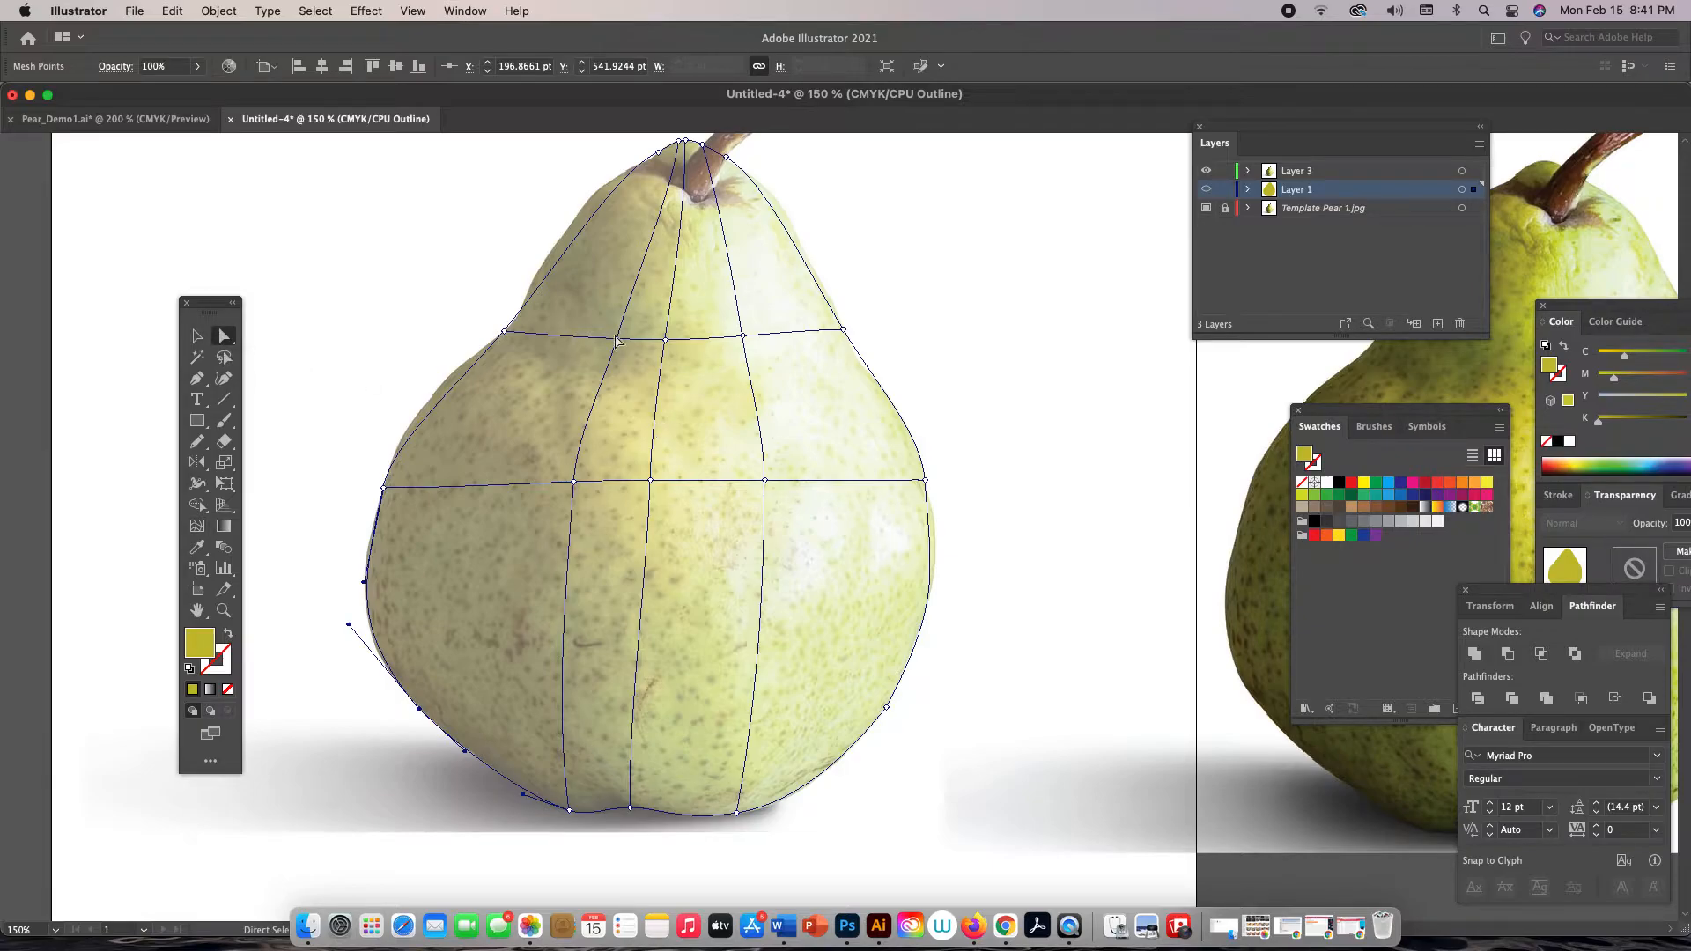
pyautogui.moveTo(618, 340); pyautogui.dragTo(610, 339)
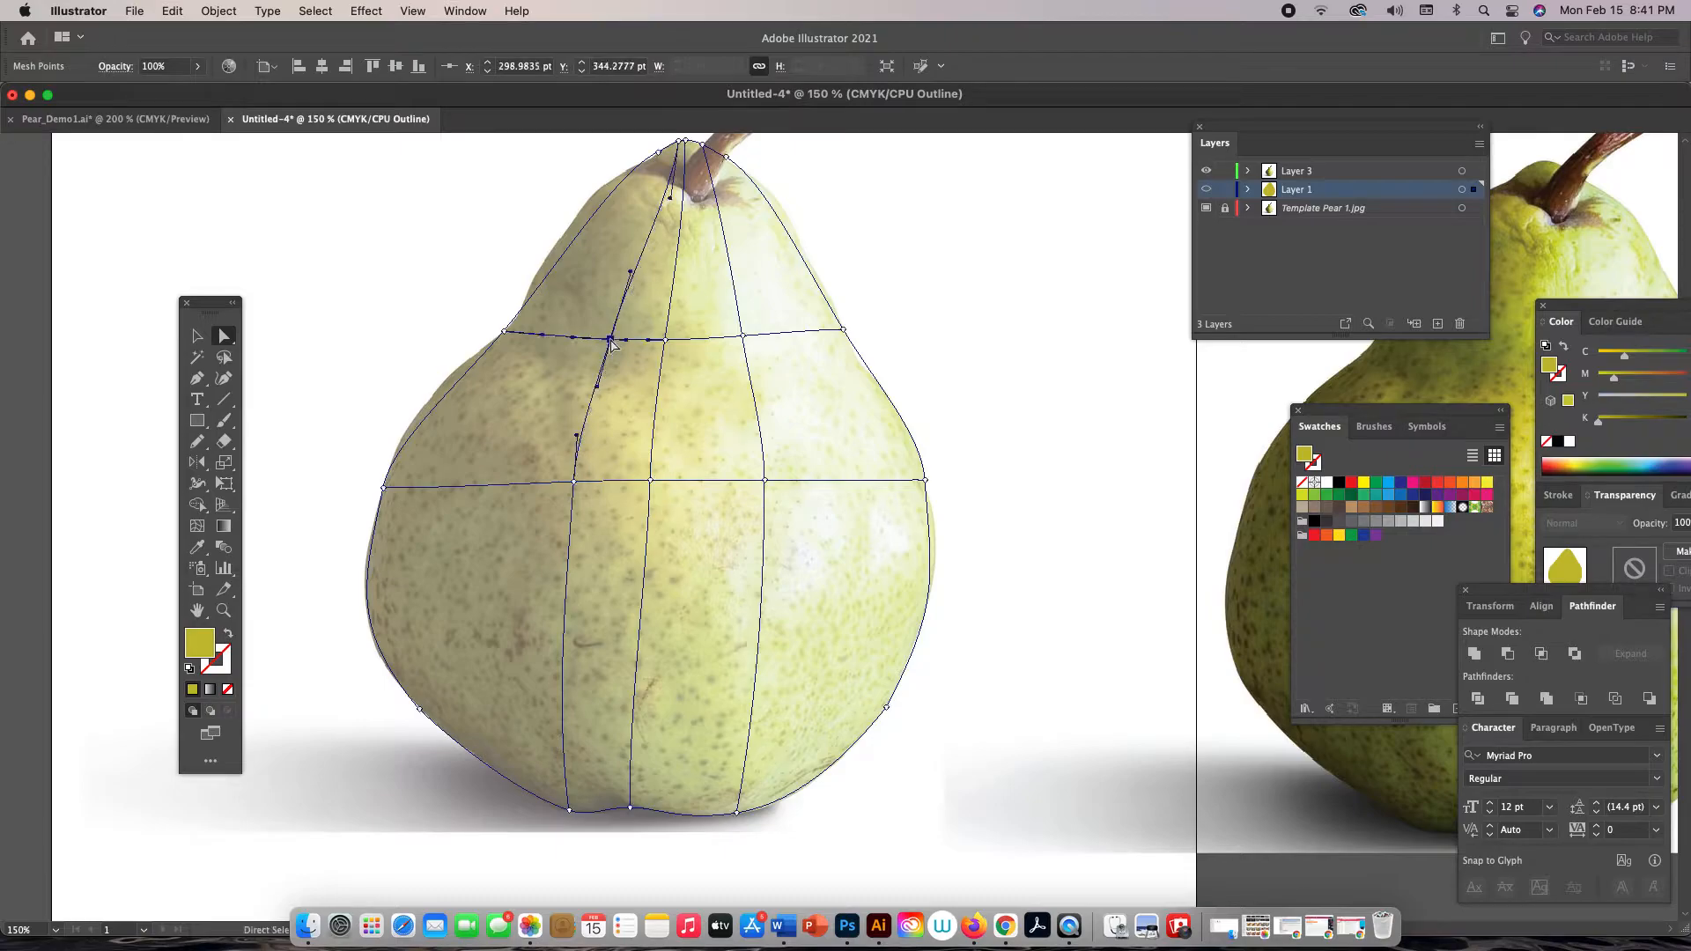
pyautogui.click(667, 195)
pyautogui.click(674, 199)
pyautogui.click(660, 202)
pyautogui.click(680, 157)
pyautogui.moveTo(669, 202); pyautogui.dragTo(649, 198)
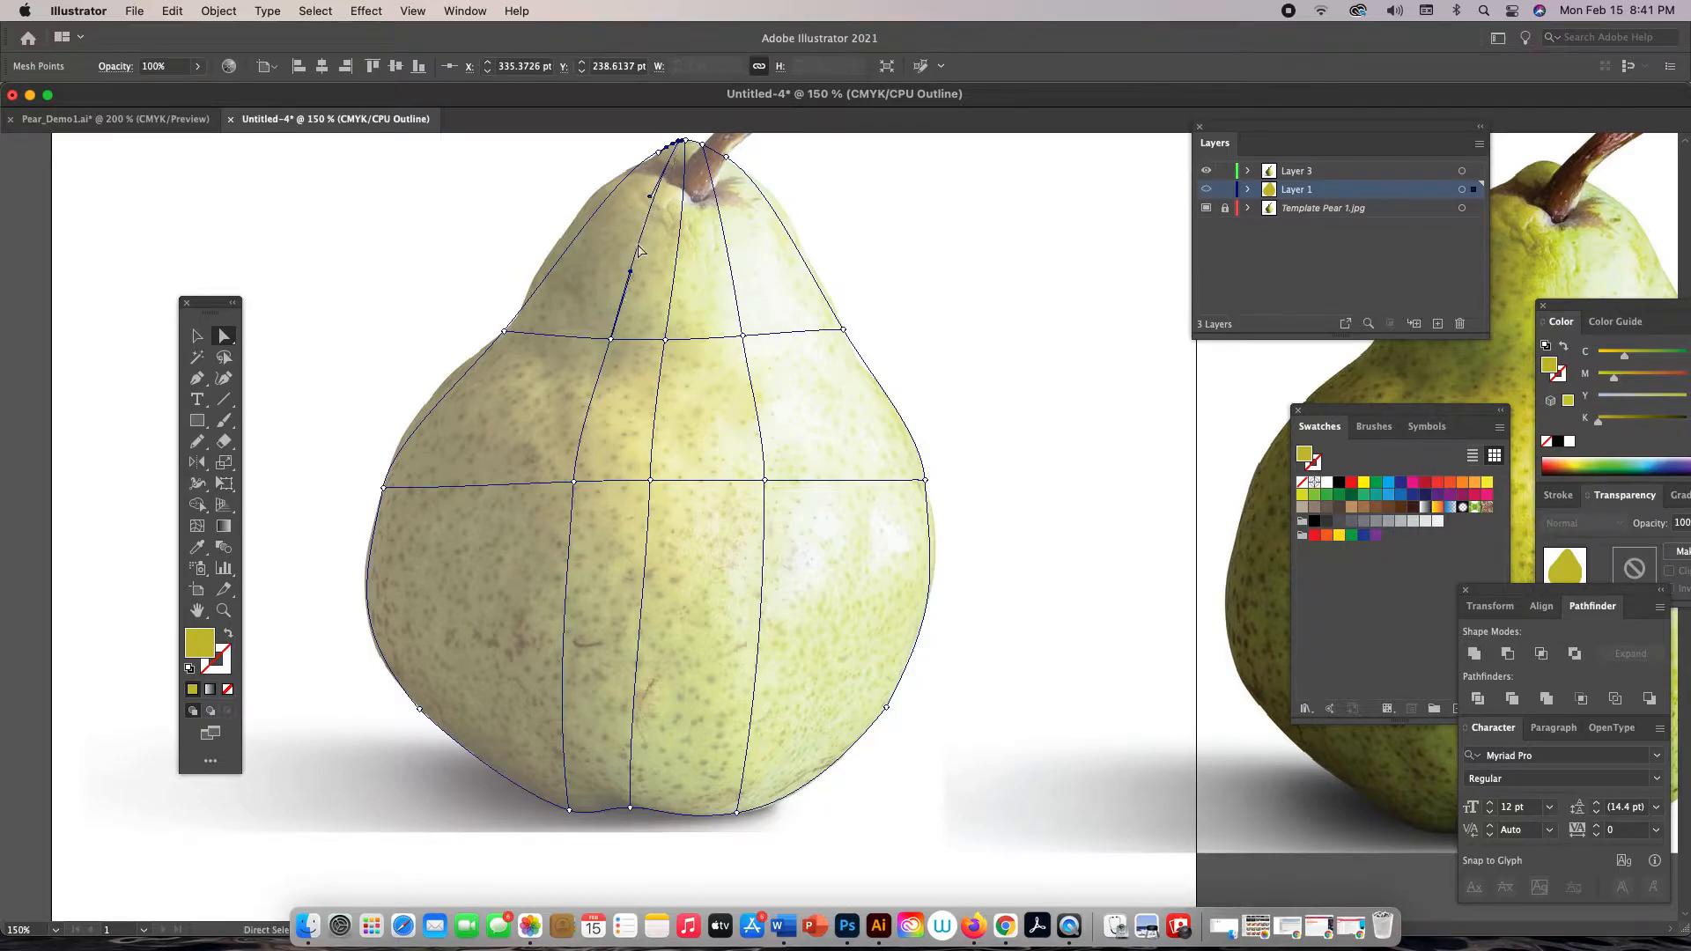
pyautogui.moveTo(630, 272); pyautogui.dragTo(624, 265)
# Add a horizontal mesh row just below the stem base and fit its left end point and upper handle to the pear's contour
pyautogui.click(198, 526)
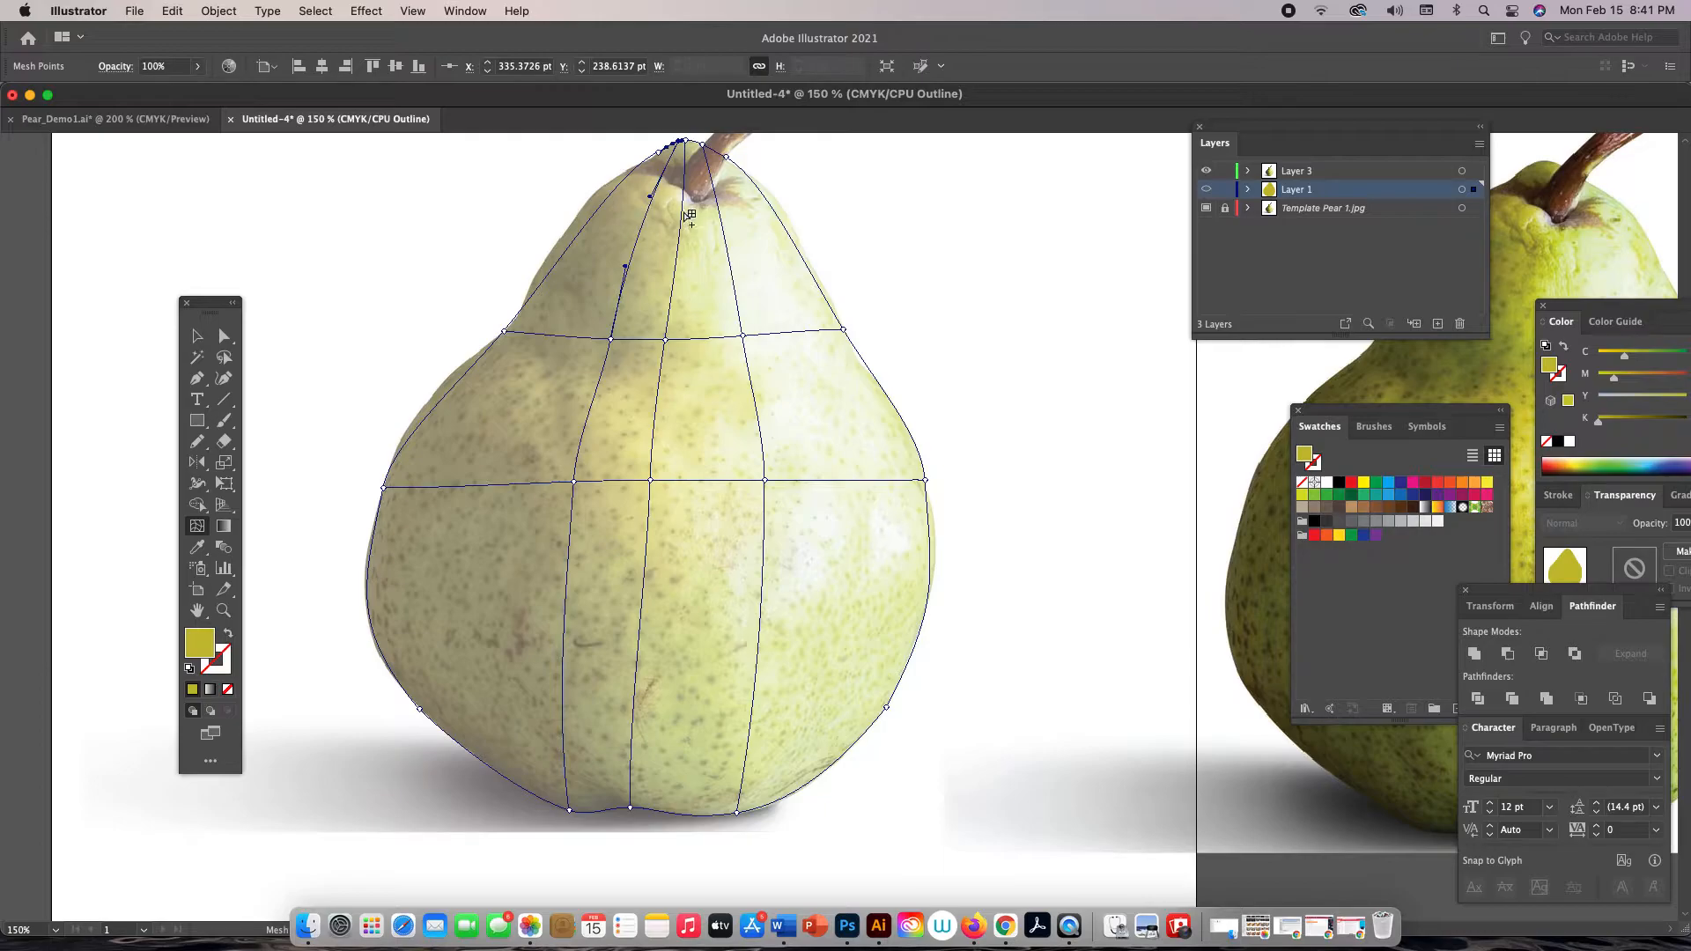
pyautogui.click(622, 190)
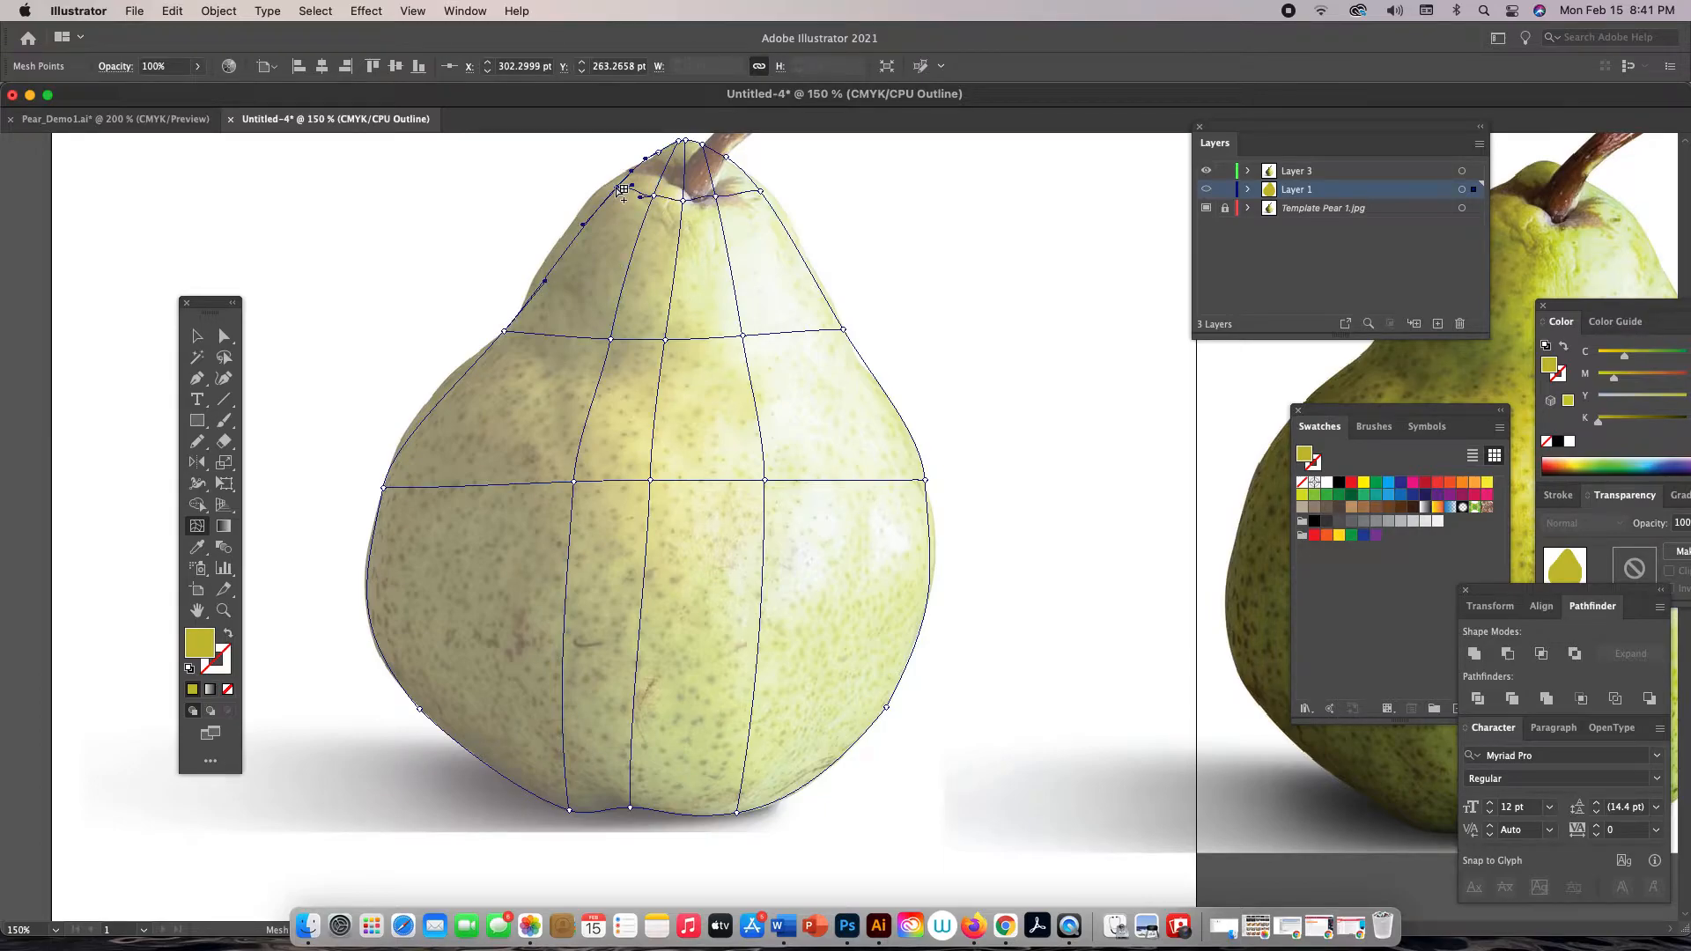
pyautogui.press('a')
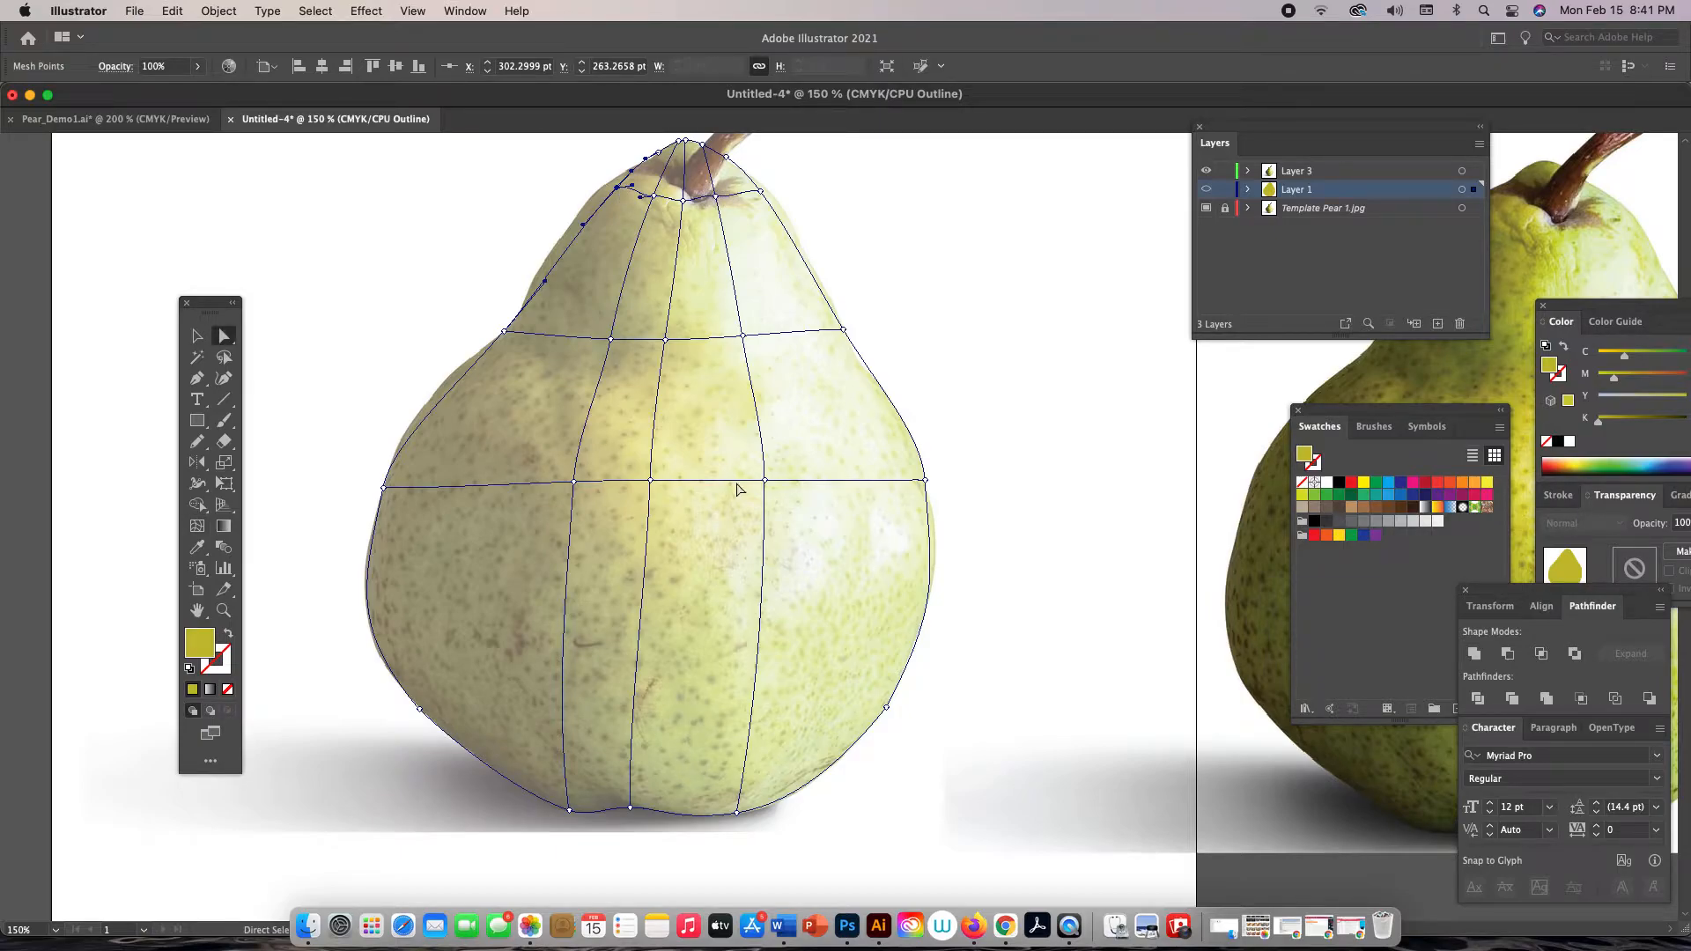
pyautogui.moveTo(617, 189); pyautogui.dragTo(602, 190)
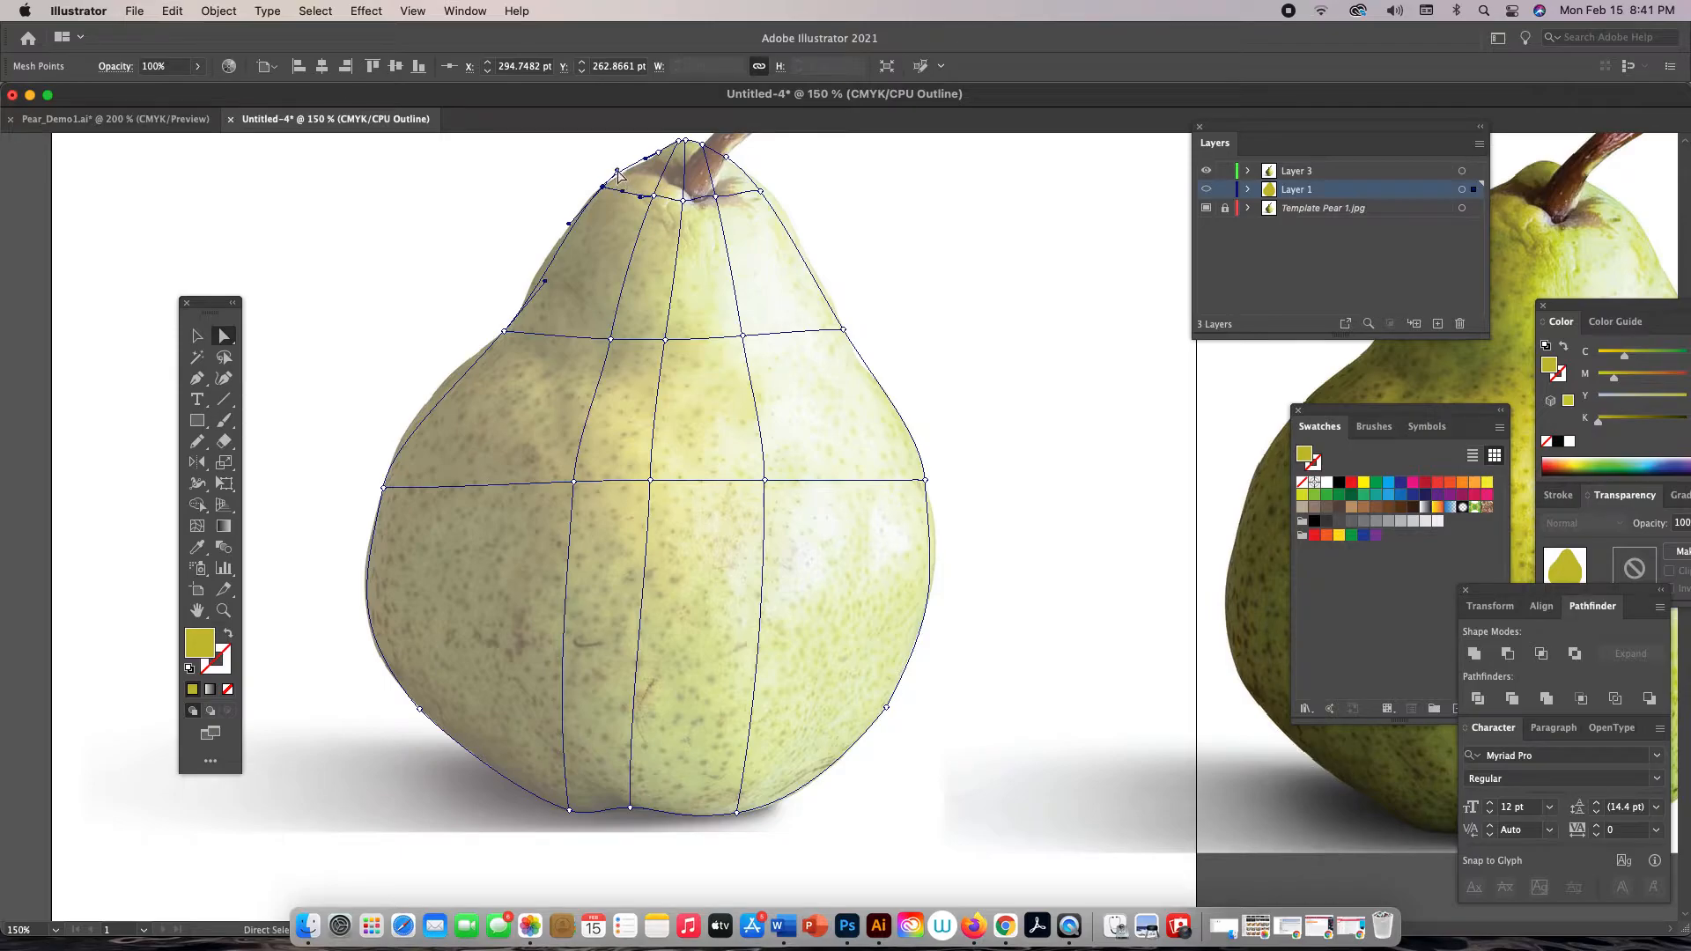
pyautogui.click(611, 184)
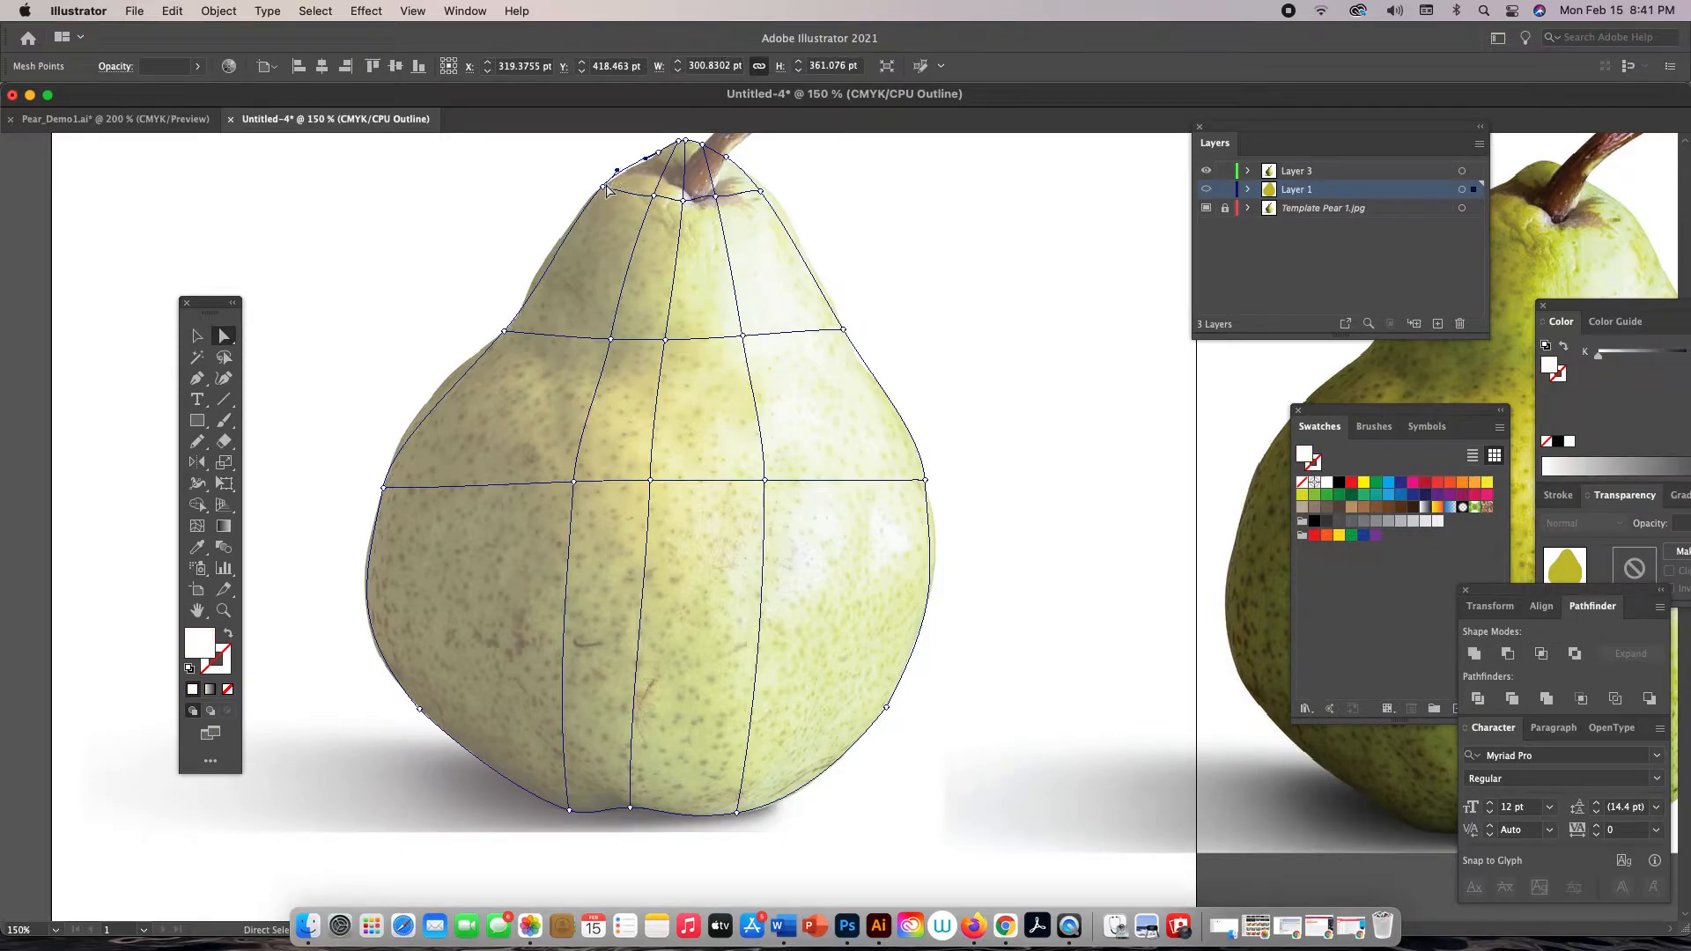
pyautogui.click(603, 186)
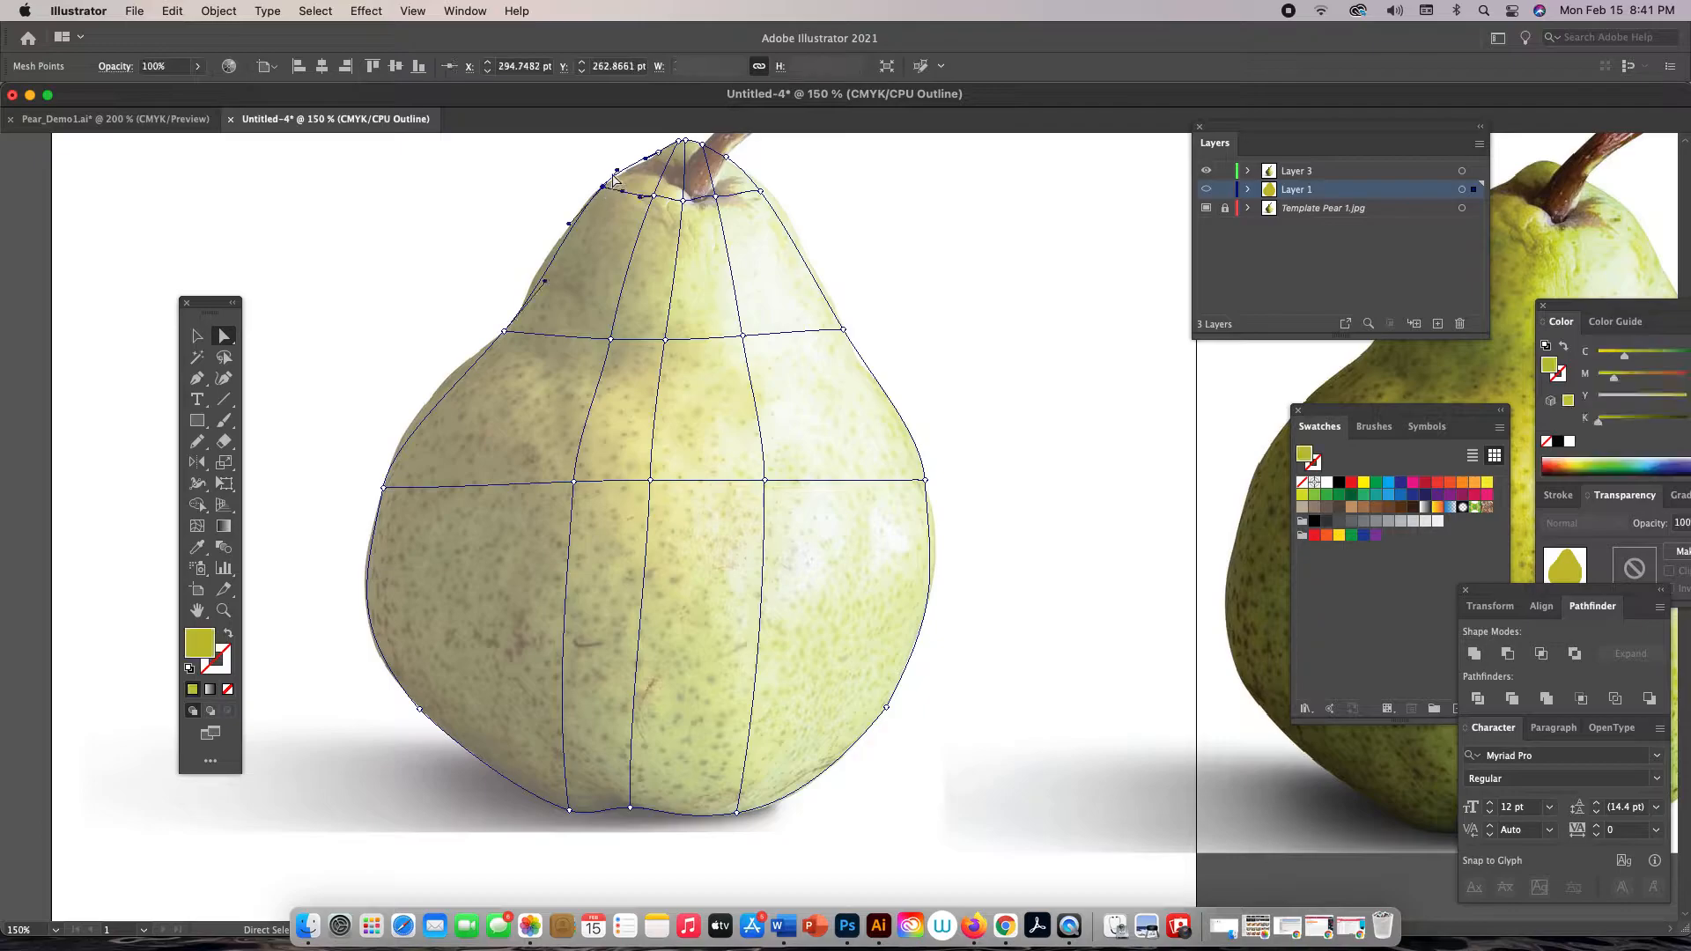
pyautogui.moveTo(619, 174); pyautogui.dragTo(626, 170)
# Reposition the top row's inner mesh points and handles so the row curves around the stem hollow
pyautogui.moveTo(719, 200); pyautogui.dragTo(684, 205)
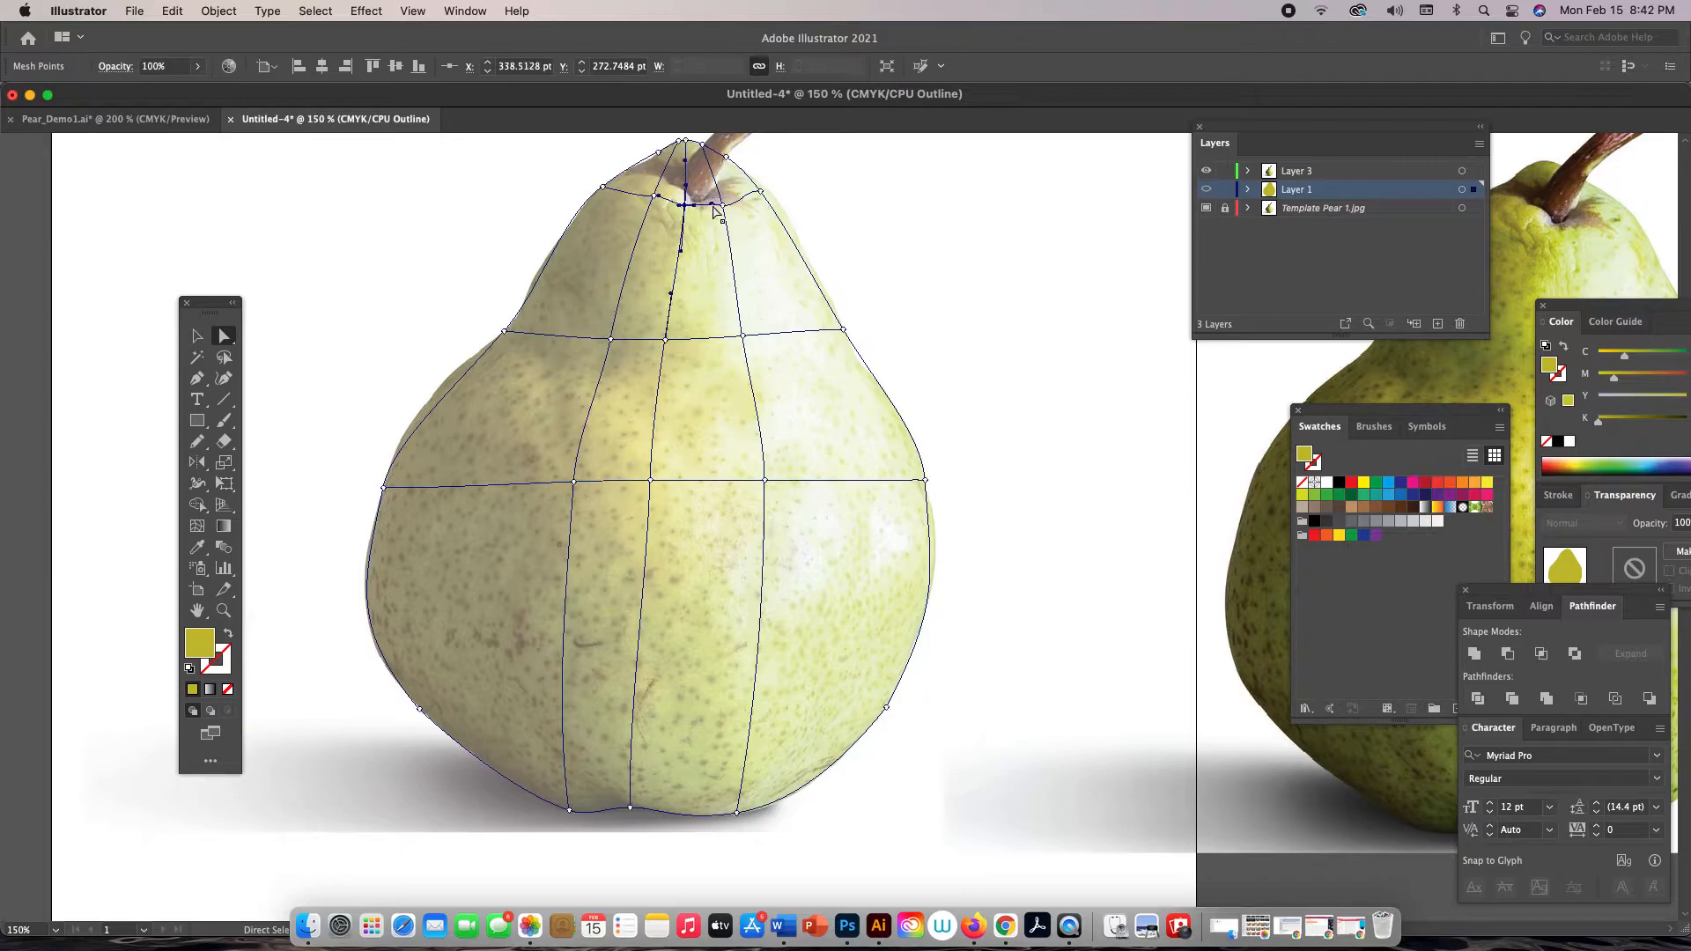
pyautogui.click(721, 206)
pyautogui.moveTo(712, 212); pyautogui.dragTo(754, 203)
pyautogui.moveTo(654, 200); pyautogui.dragTo(637, 193)
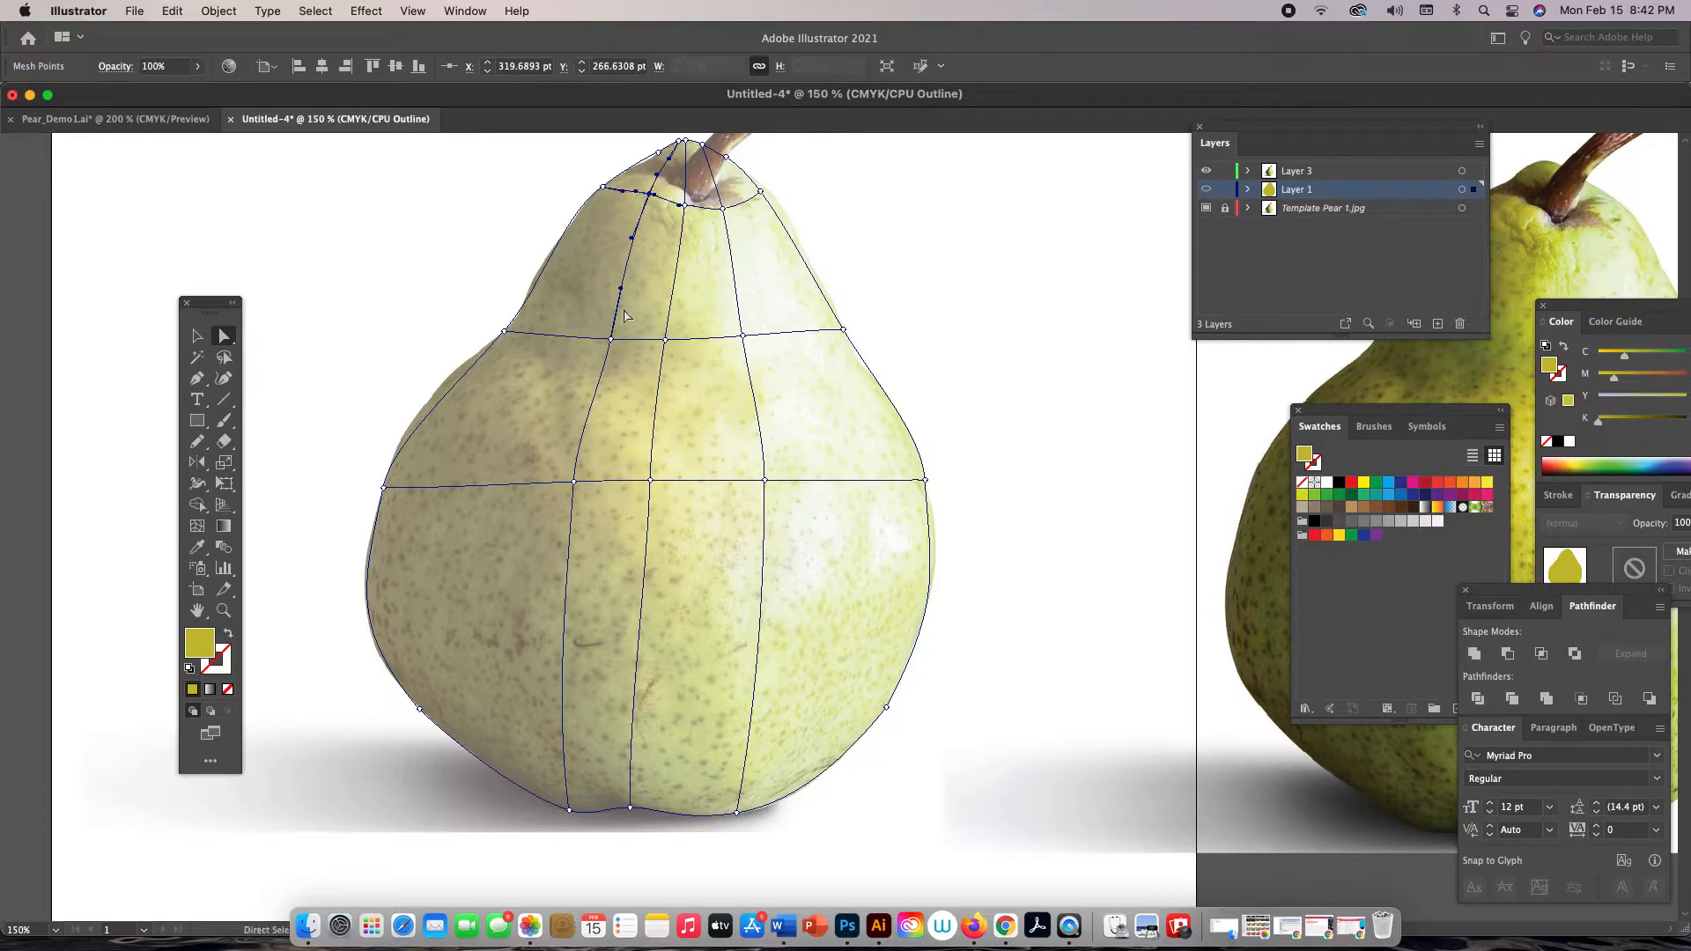
# Move the left column's neck and belly points outward and adjust its lower handle and top point so the column follows the pear's left side
pyautogui.moveTo(609, 339); pyautogui.dragTo(595, 338)
pyautogui.moveTo(573, 483); pyautogui.dragTo(532, 489)
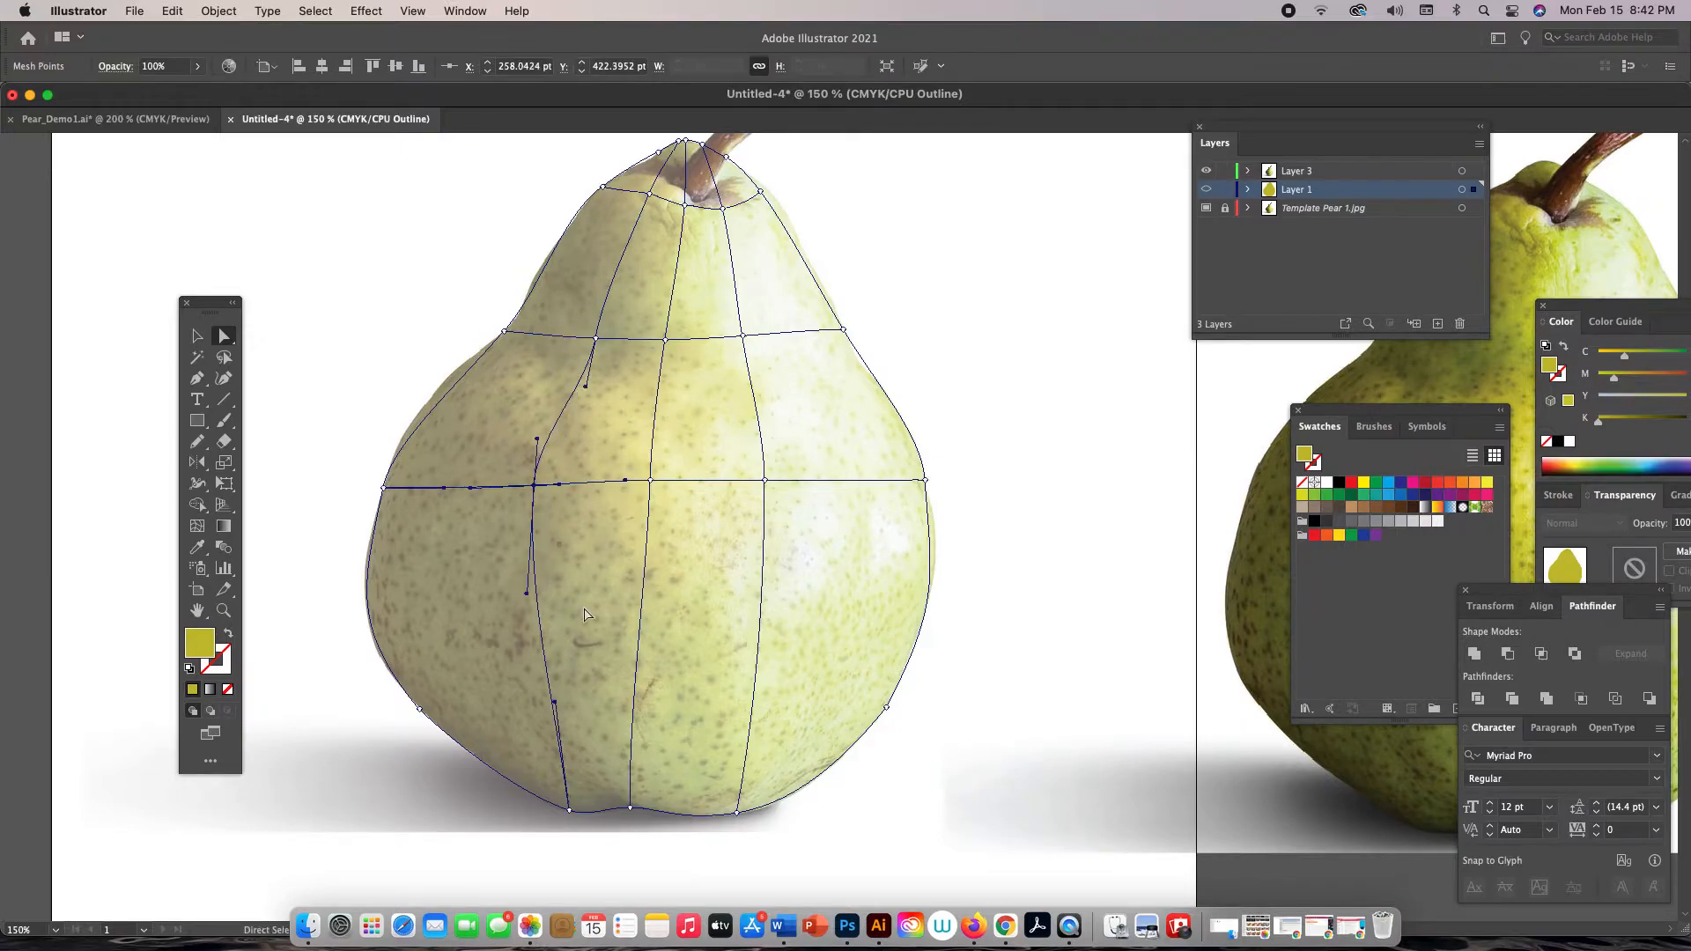
pyautogui.moveTo(557, 710); pyautogui.dragTo(546, 715)
pyautogui.moveTo(532, 484); pyautogui.dragTo(435, 487)
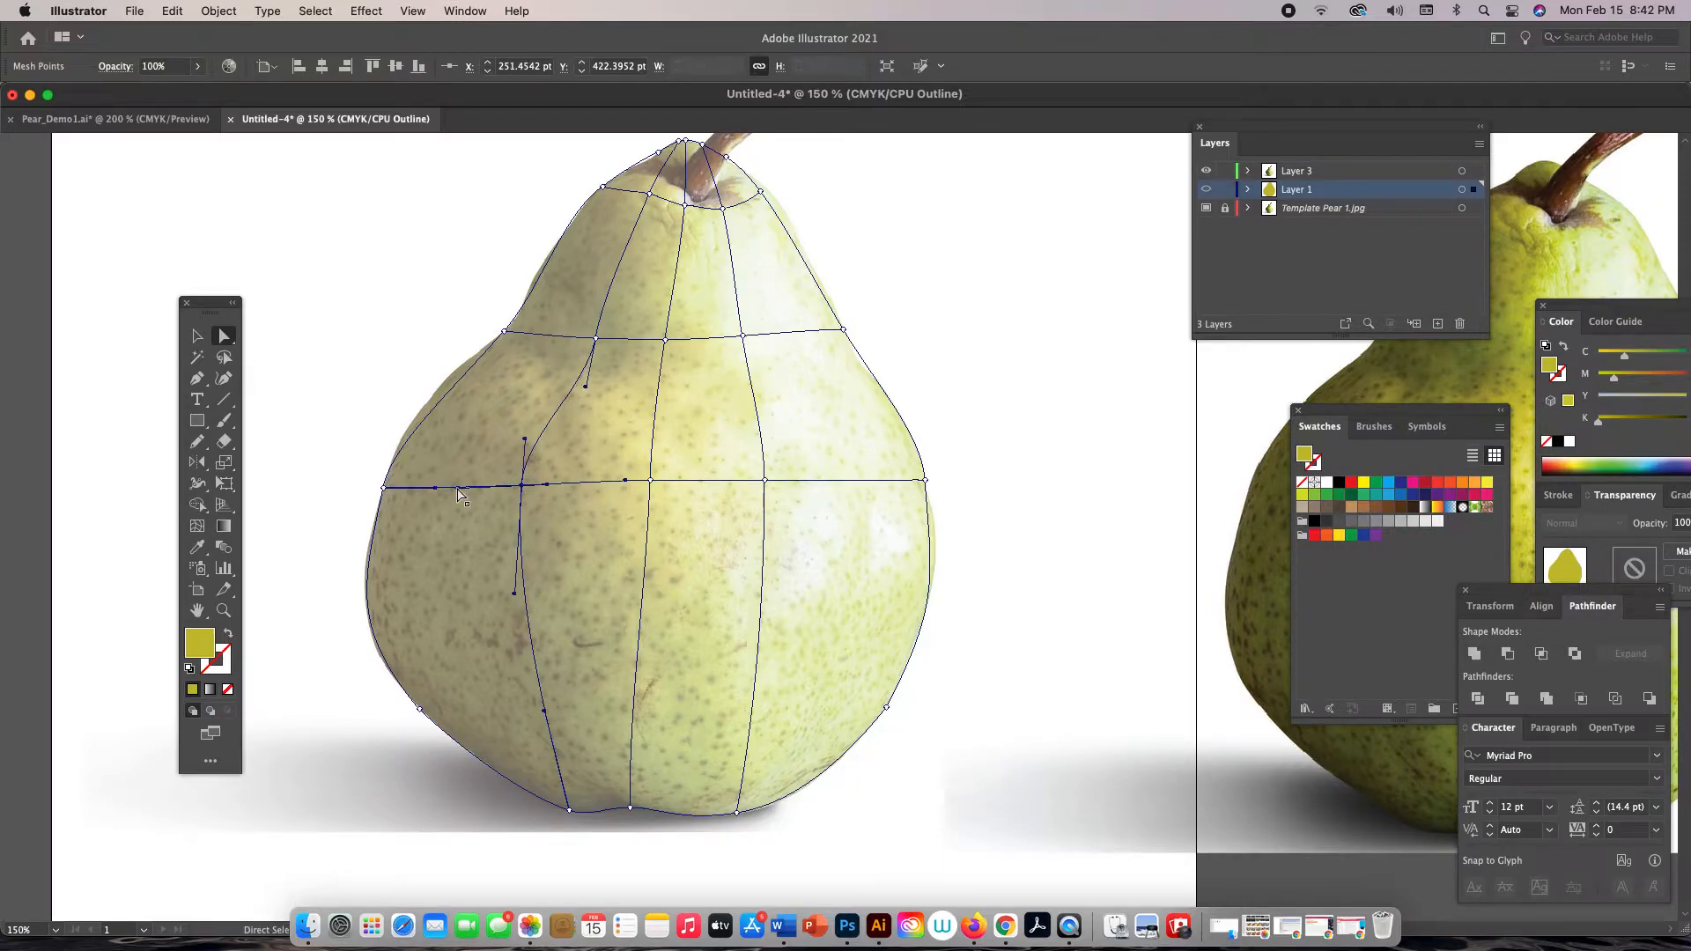
pyautogui.moveTo(521, 486); pyautogui.dragTo(509, 487)
pyautogui.moveTo(595, 339); pyautogui.dragTo(591, 336)
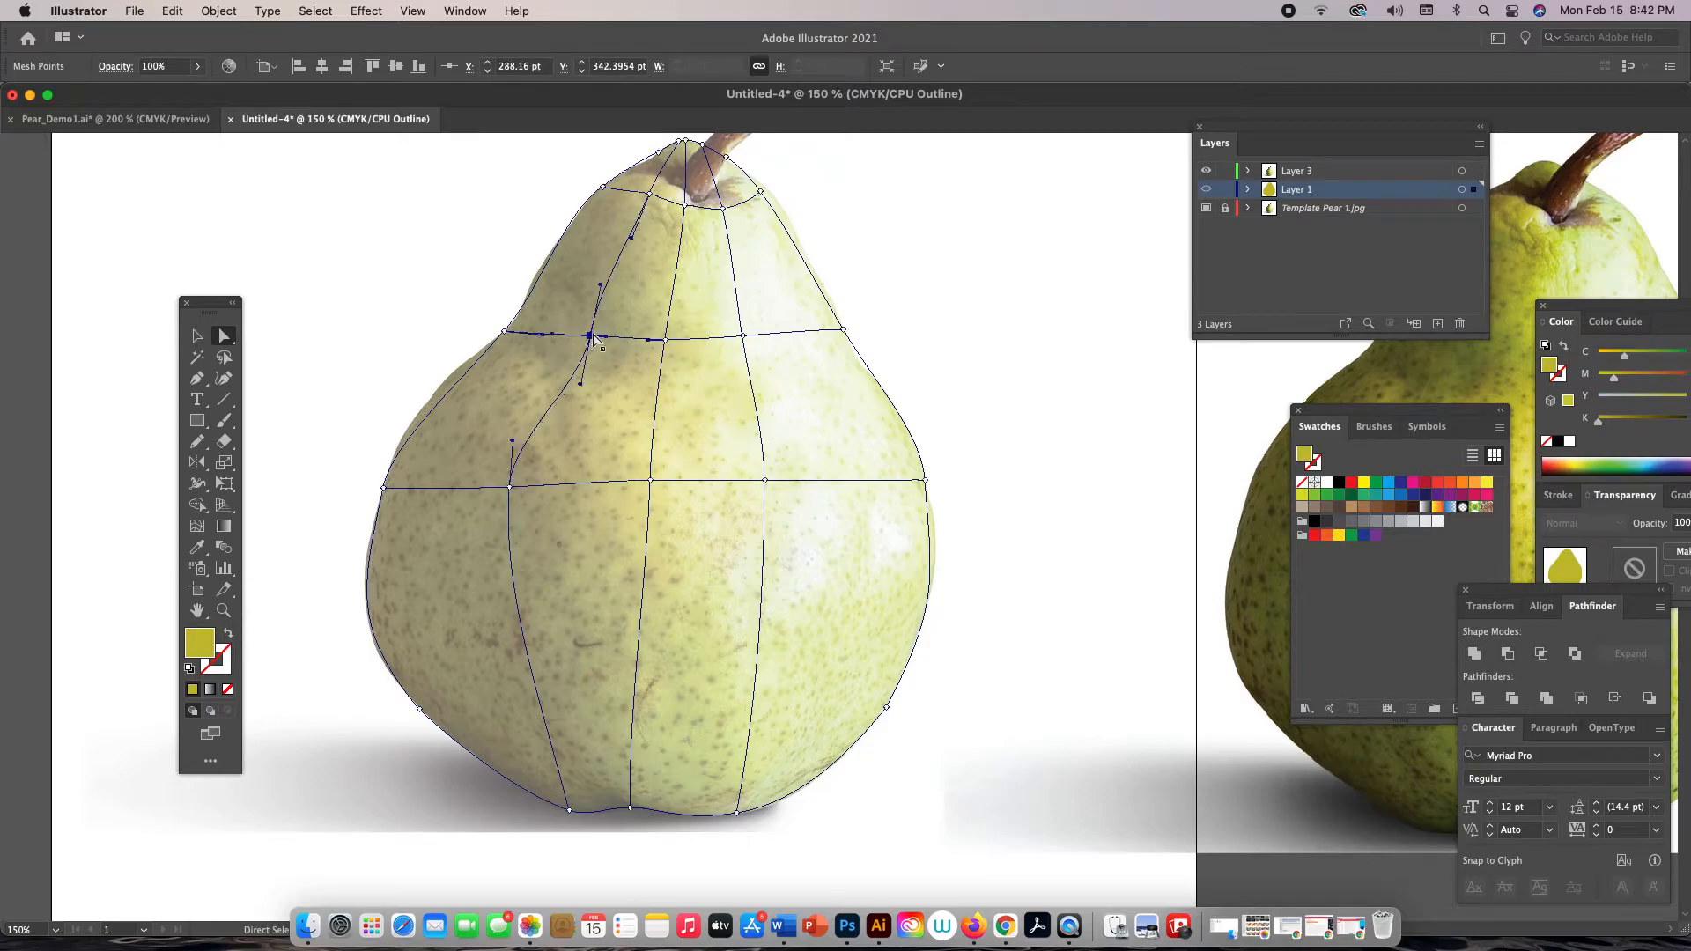
pyautogui.click(649, 193)
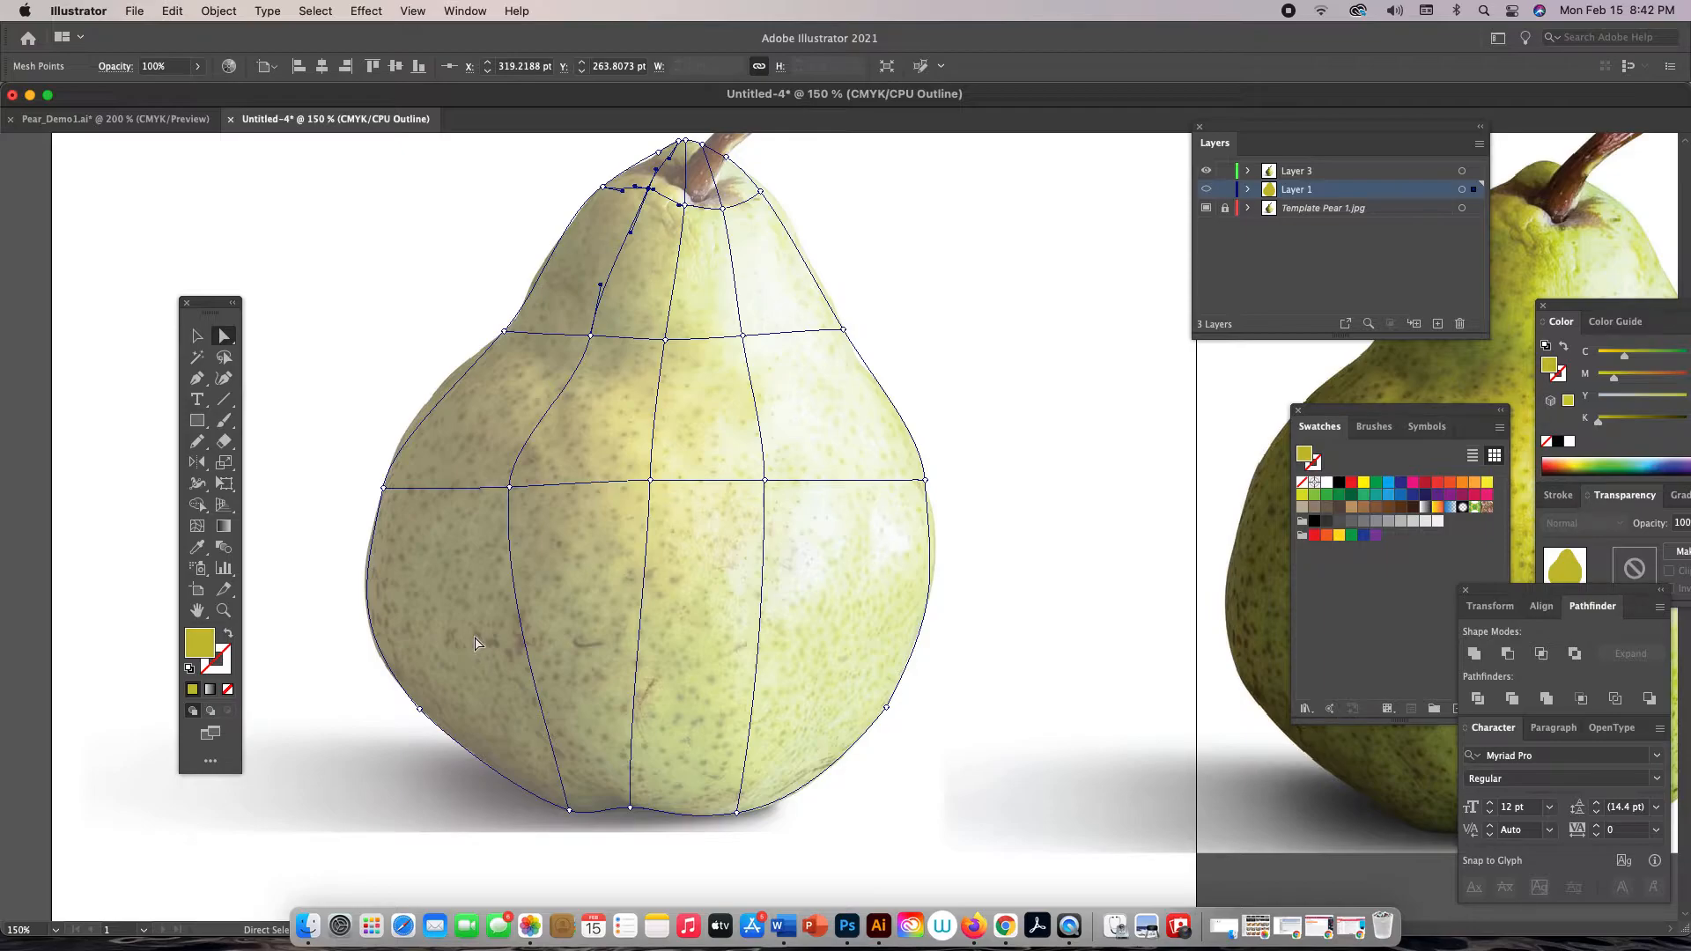
# Add a horizontal mesh row across the lower belly from the center line and move its right end point outward onto the contour
pyautogui.press('u')
pyautogui.click(641, 640)
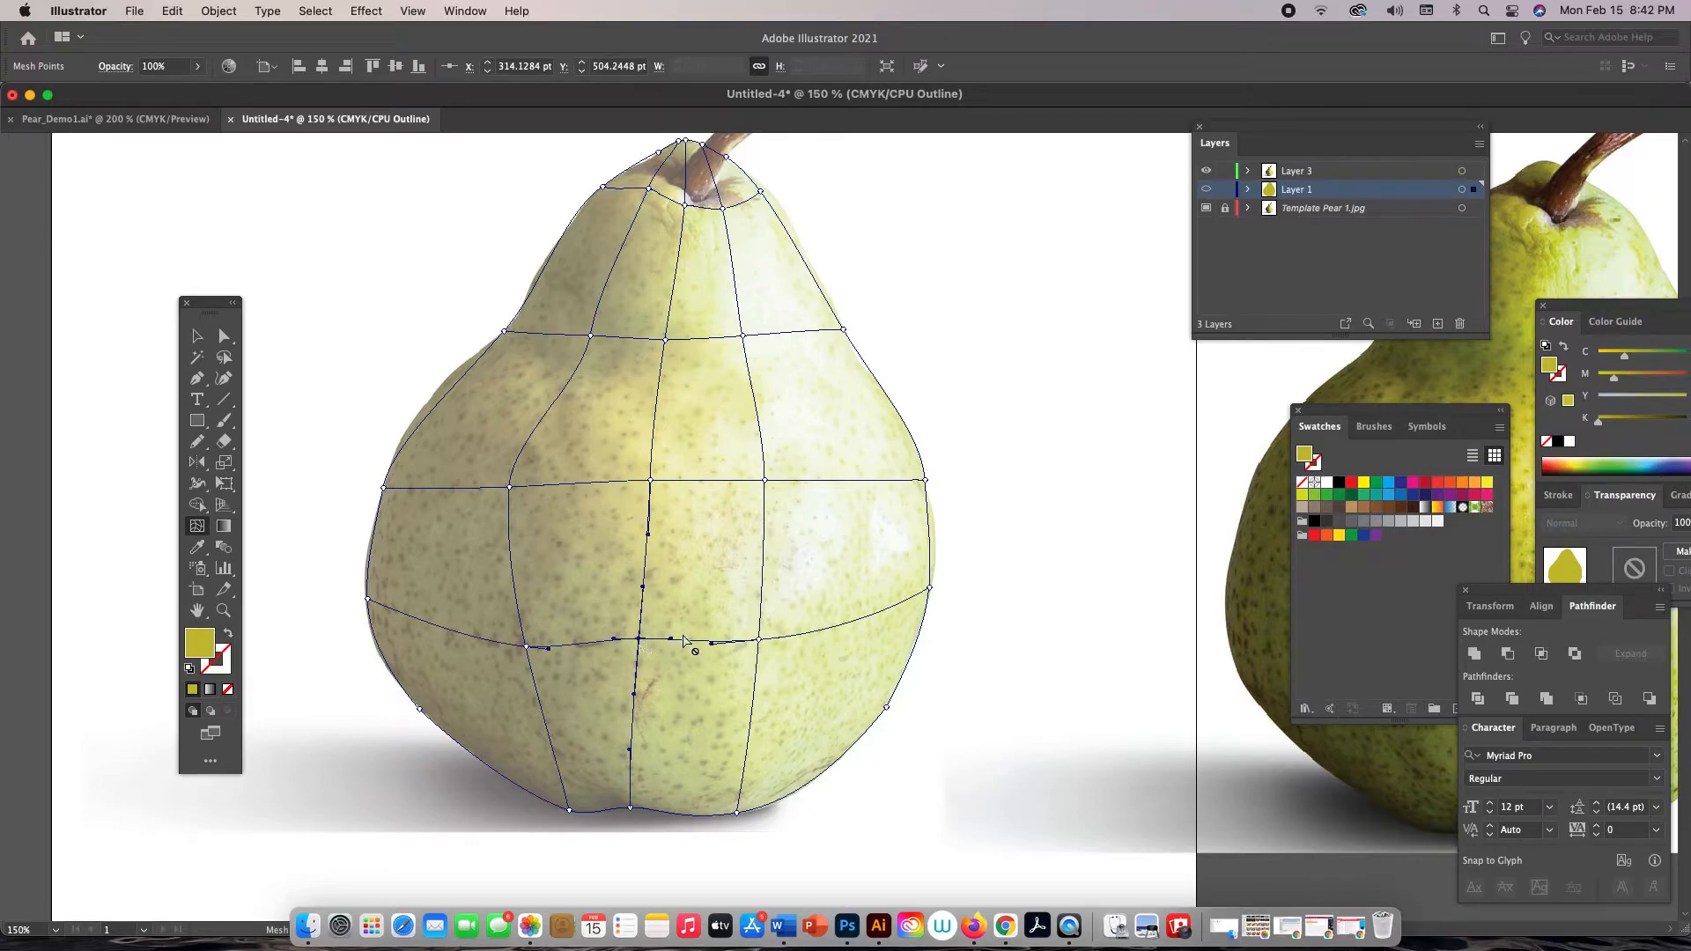
pyautogui.press('a')
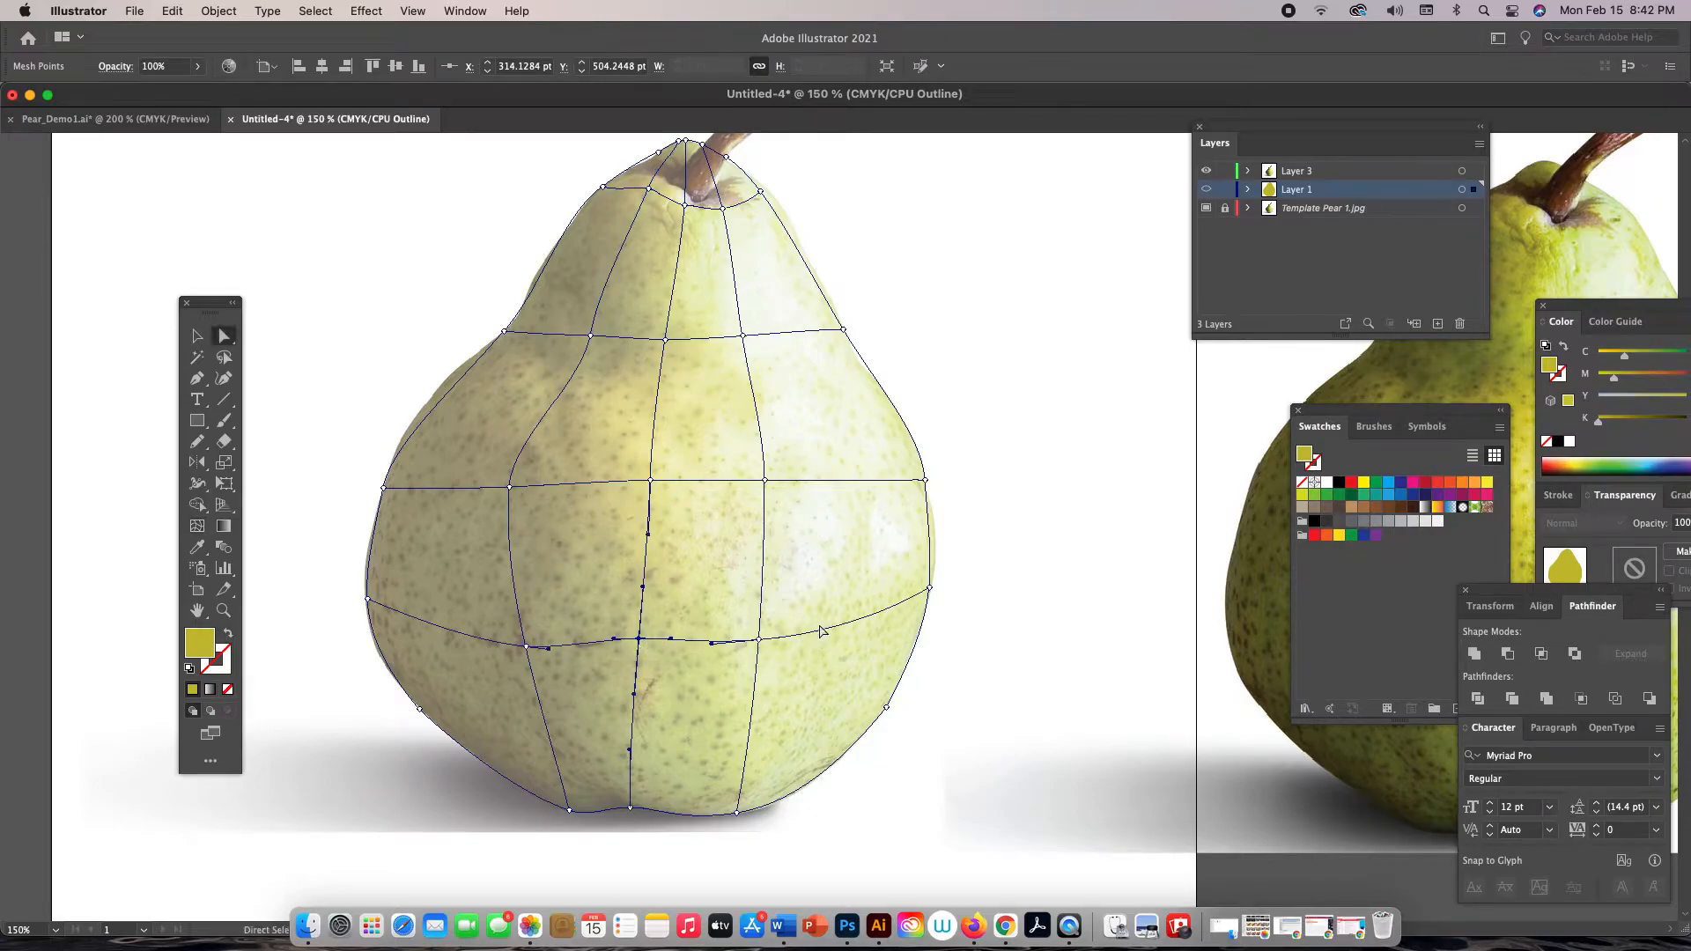
pyautogui.click(930, 587)
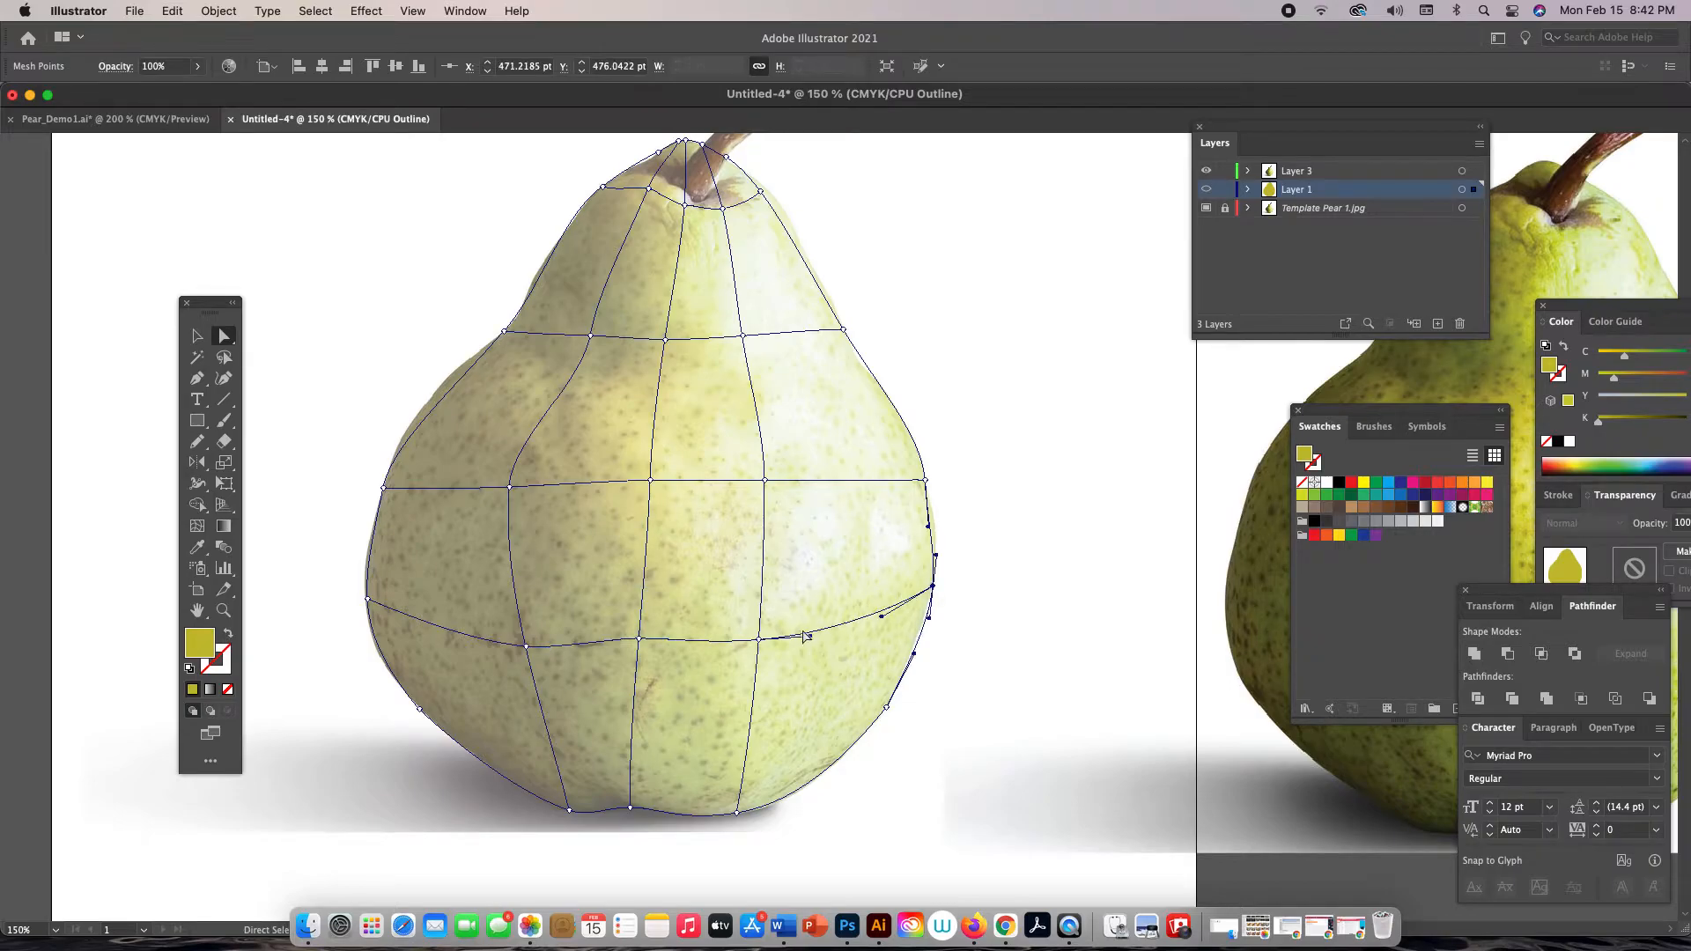
# Shift the right column's neck, belly and lower-belly points outward and adjust its bottom handle so the column echoes the pear's right contour
pyautogui.moveTo(759, 639); pyautogui.dragTo(776, 639)
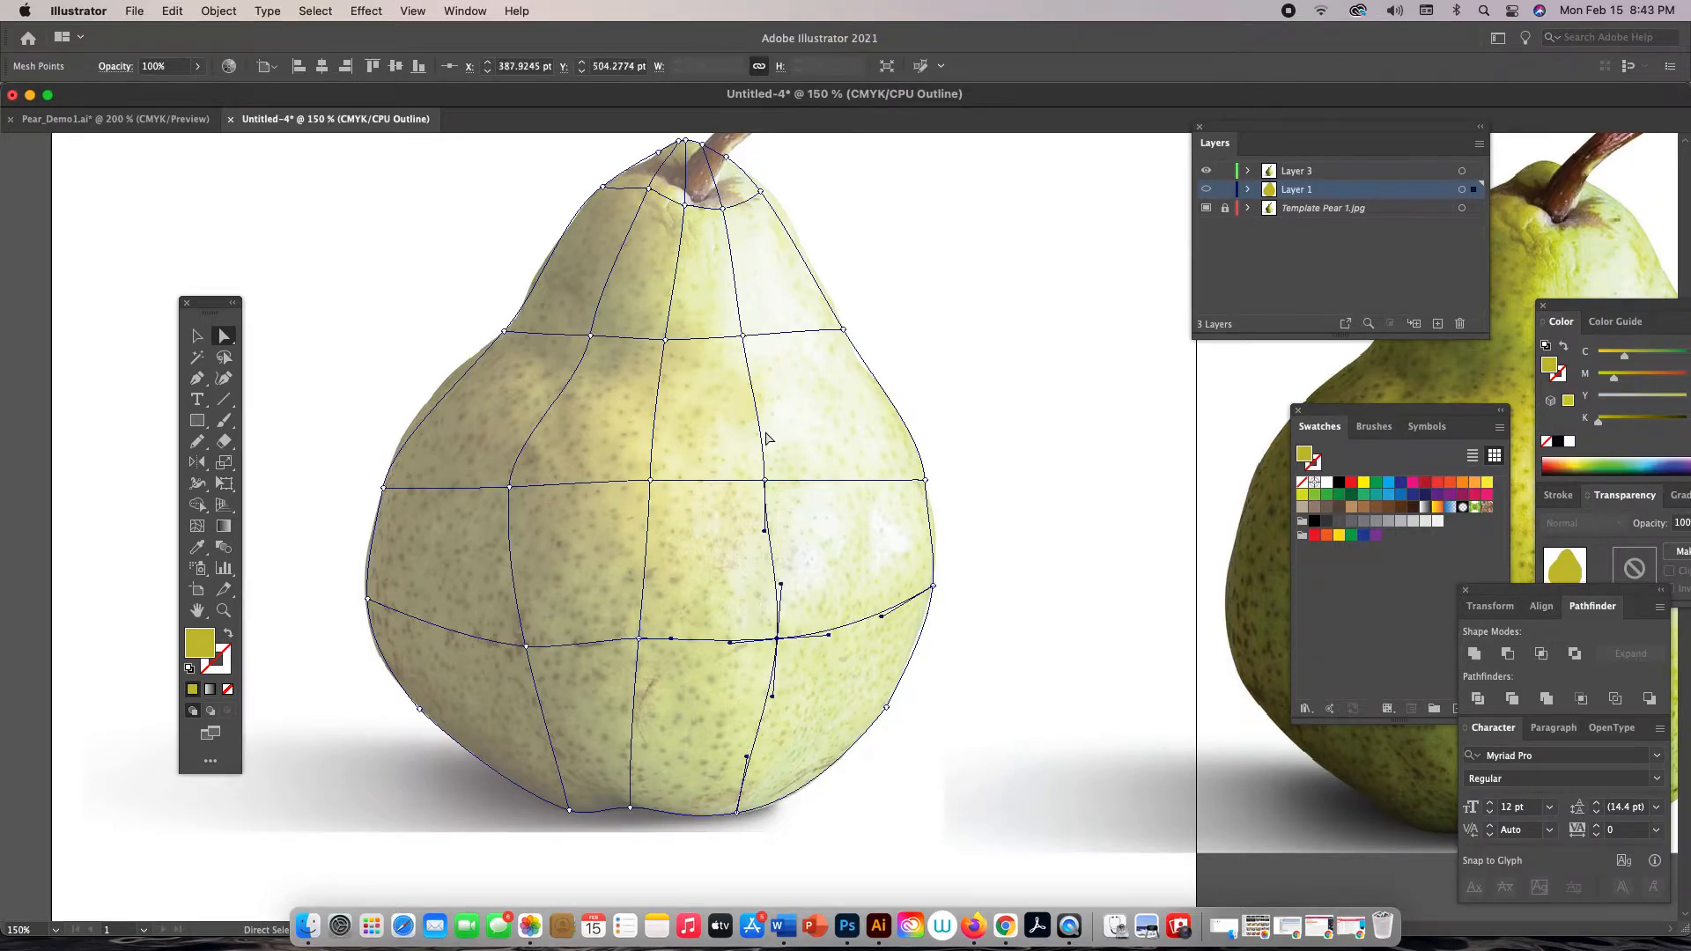
pyautogui.moveTo(765, 480); pyautogui.dragTo(791, 476)
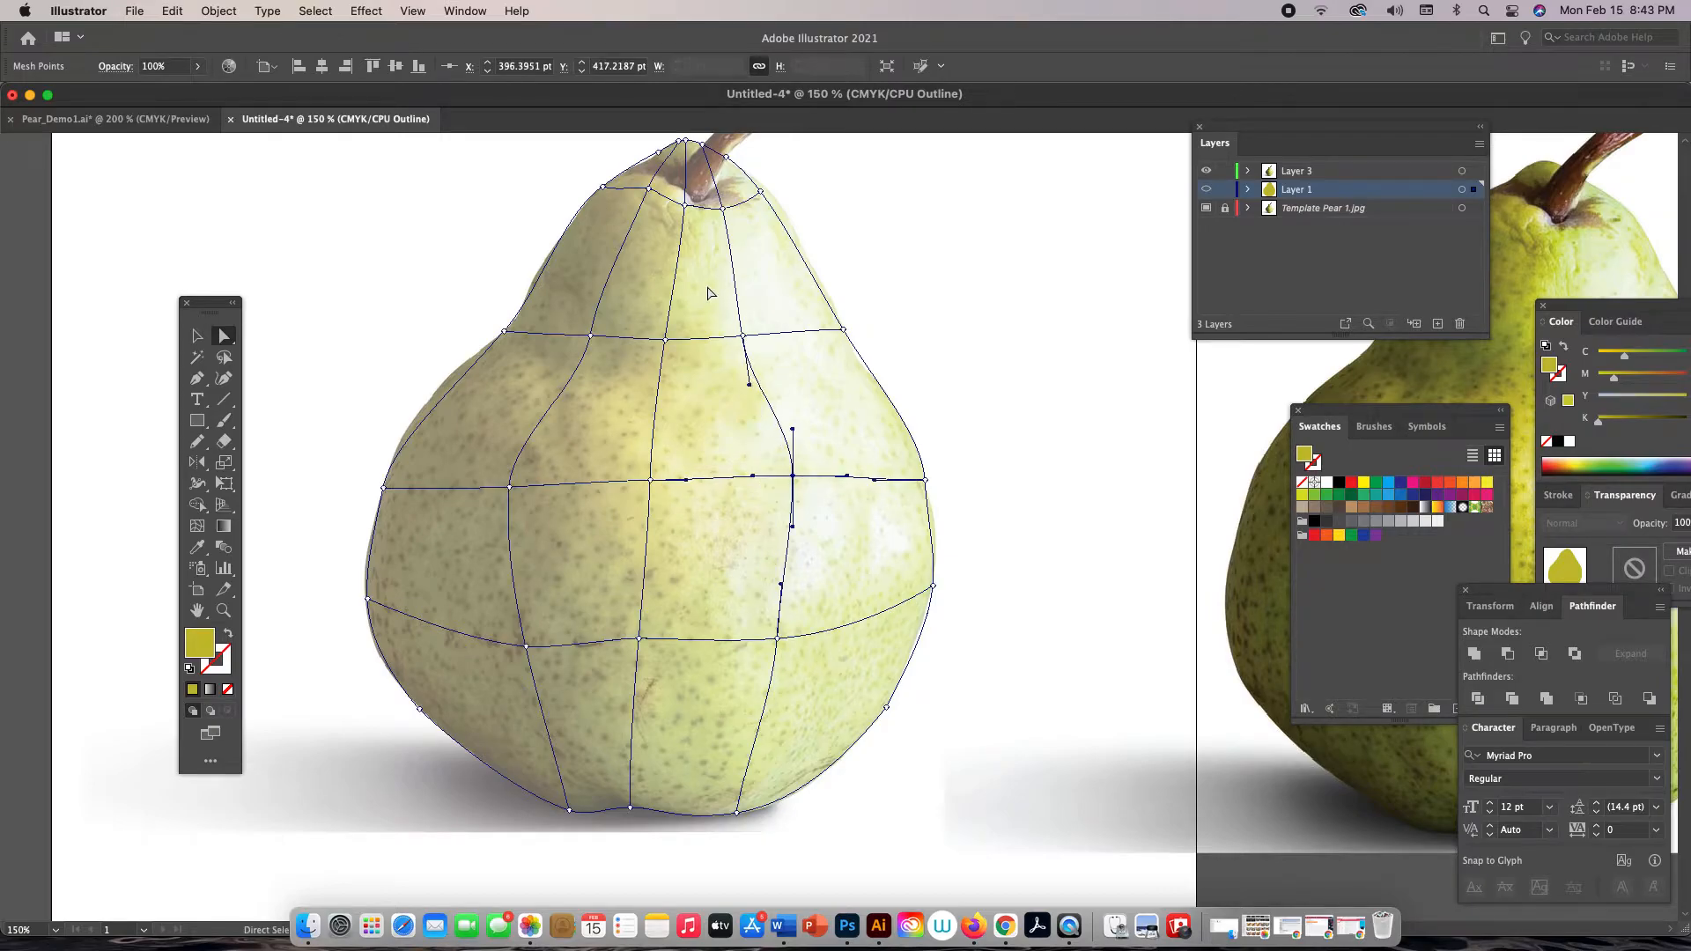
pyautogui.moveTo(741, 337); pyautogui.dragTo(753, 331)
pyautogui.moveTo(792, 477); pyautogui.dragTo(804, 478)
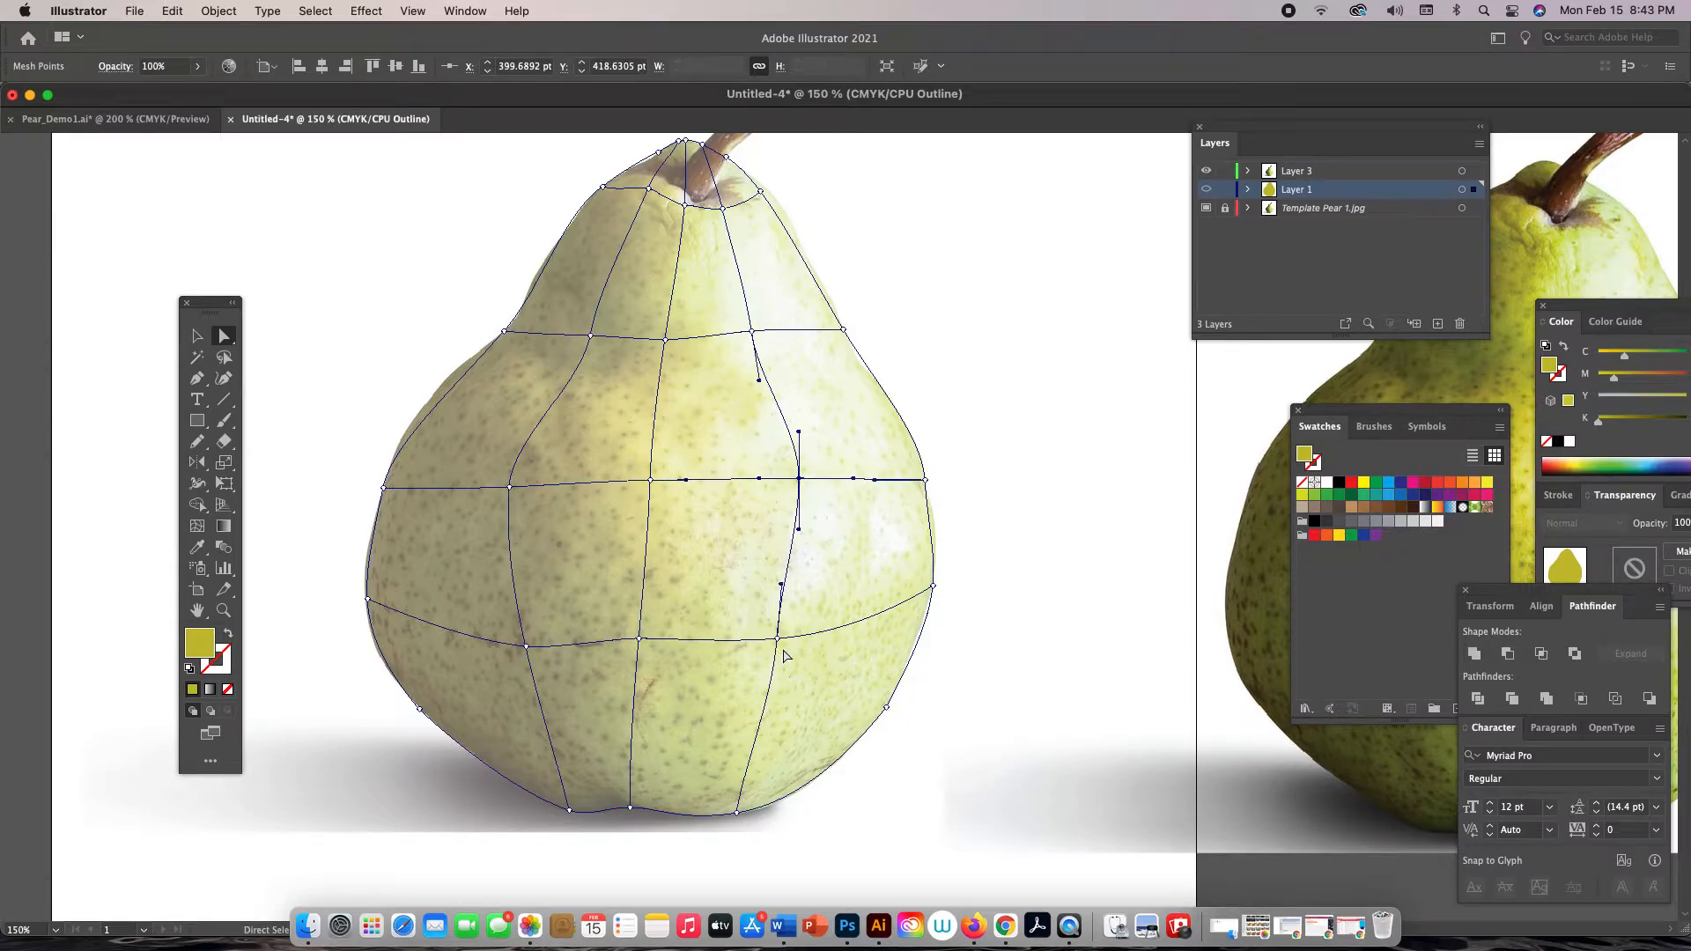
pyautogui.moveTo(777, 641); pyautogui.dragTo(806, 618)
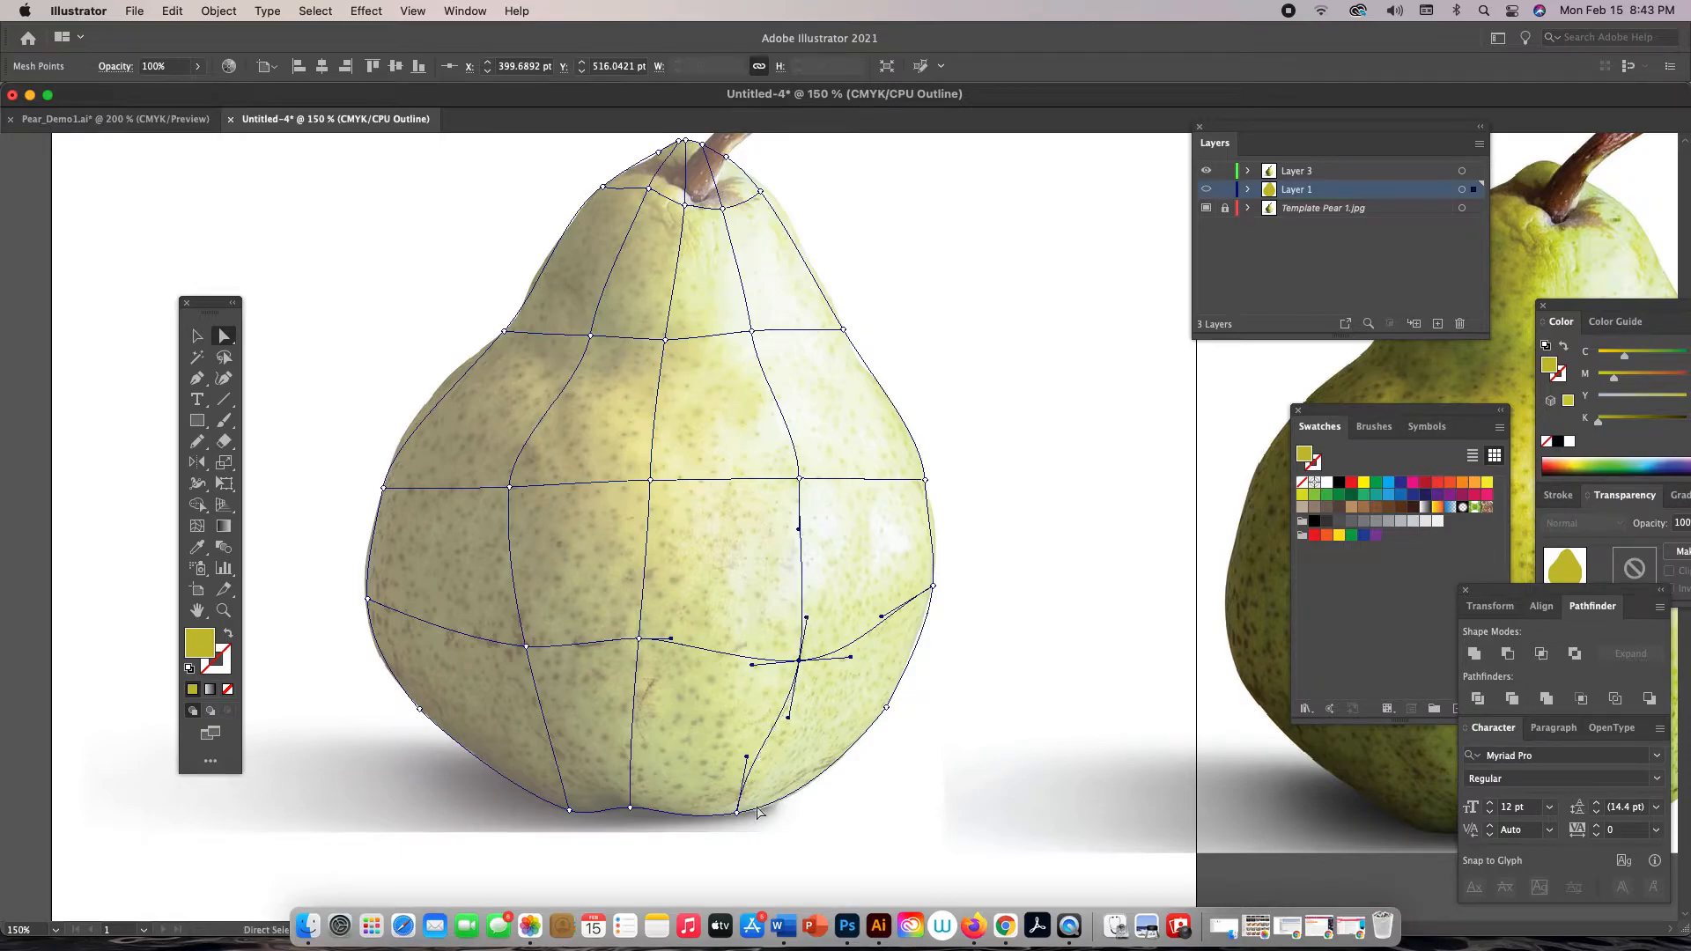
pyautogui.moveTo(746, 756); pyautogui.dragTo(757, 766)
# Move the left column's lower-belly and belly points outward and adjust their handles so the column curves smoothly along the left contour
pyautogui.moveTo(525, 645); pyautogui.dragTo(498, 654)
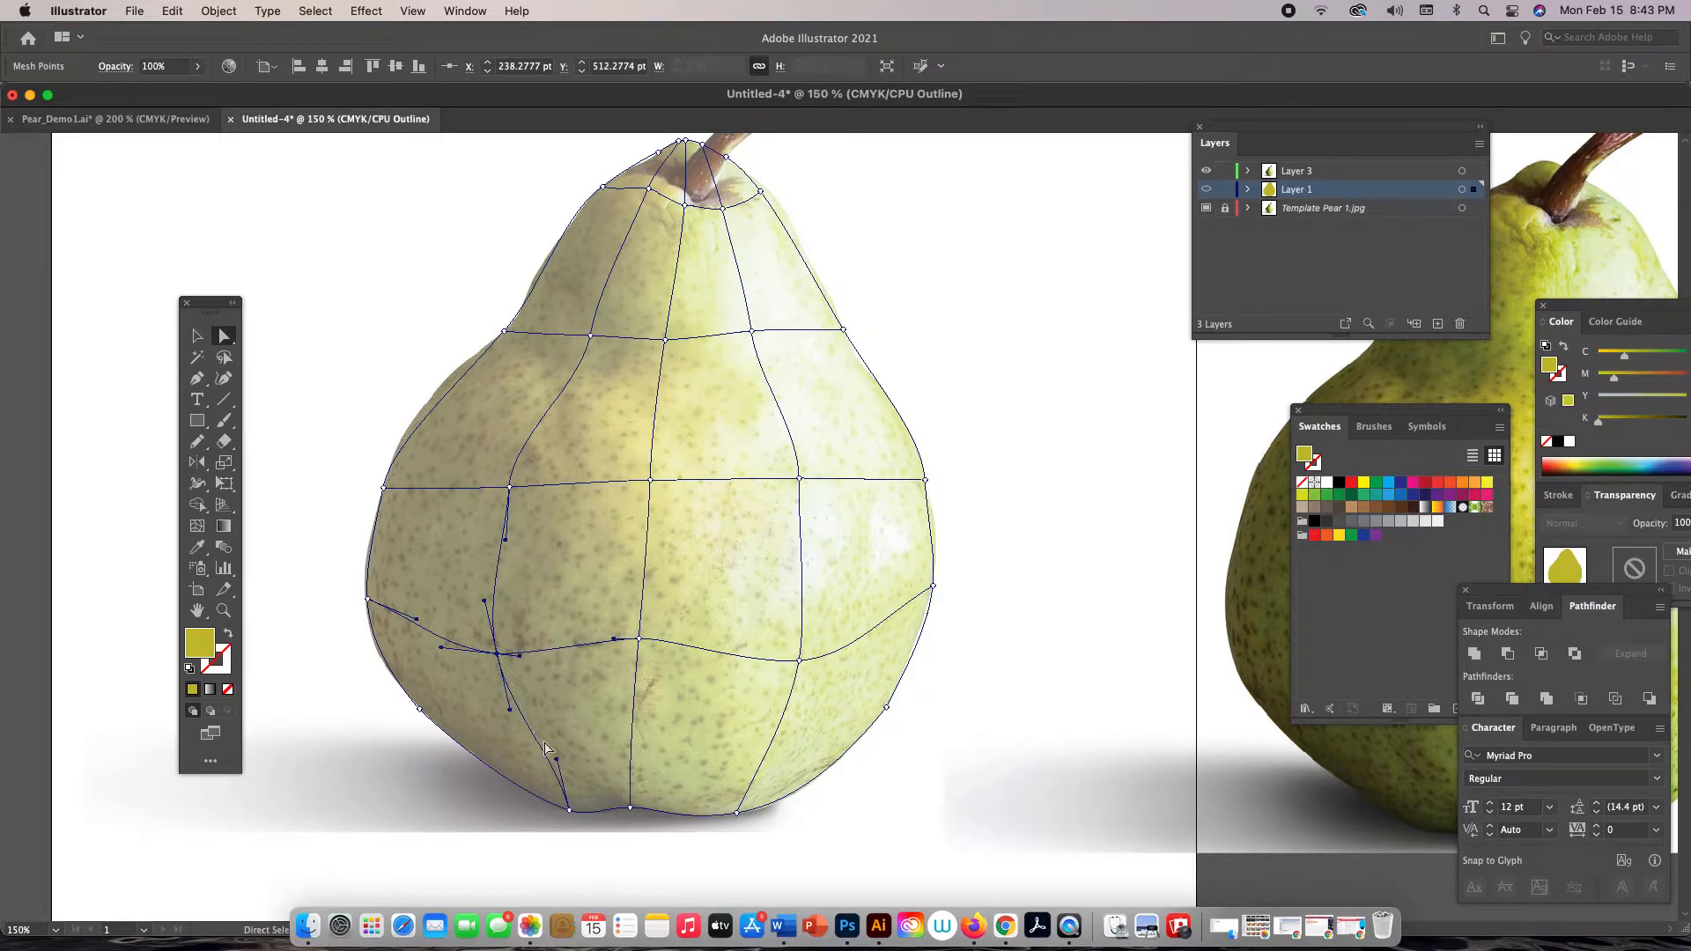
pyautogui.moveTo(555, 759); pyautogui.dragTo(537, 760)
pyautogui.moveTo(509, 488); pyautogui.dragTo(504, 482)
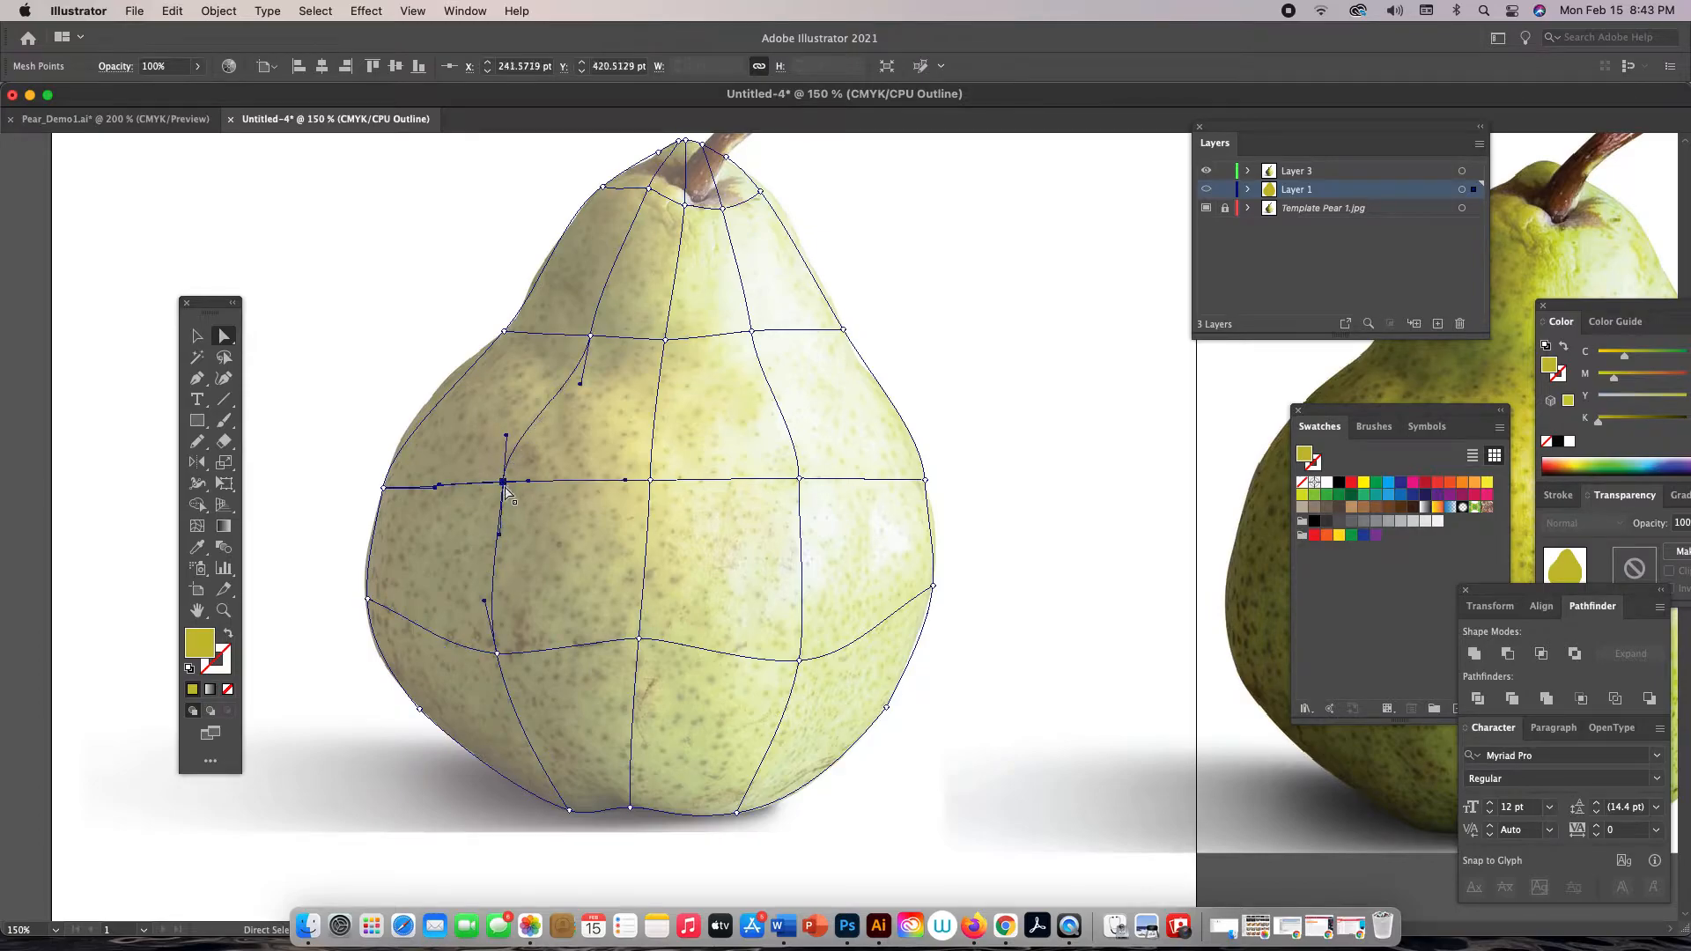
pyautogui.click(492, 539)
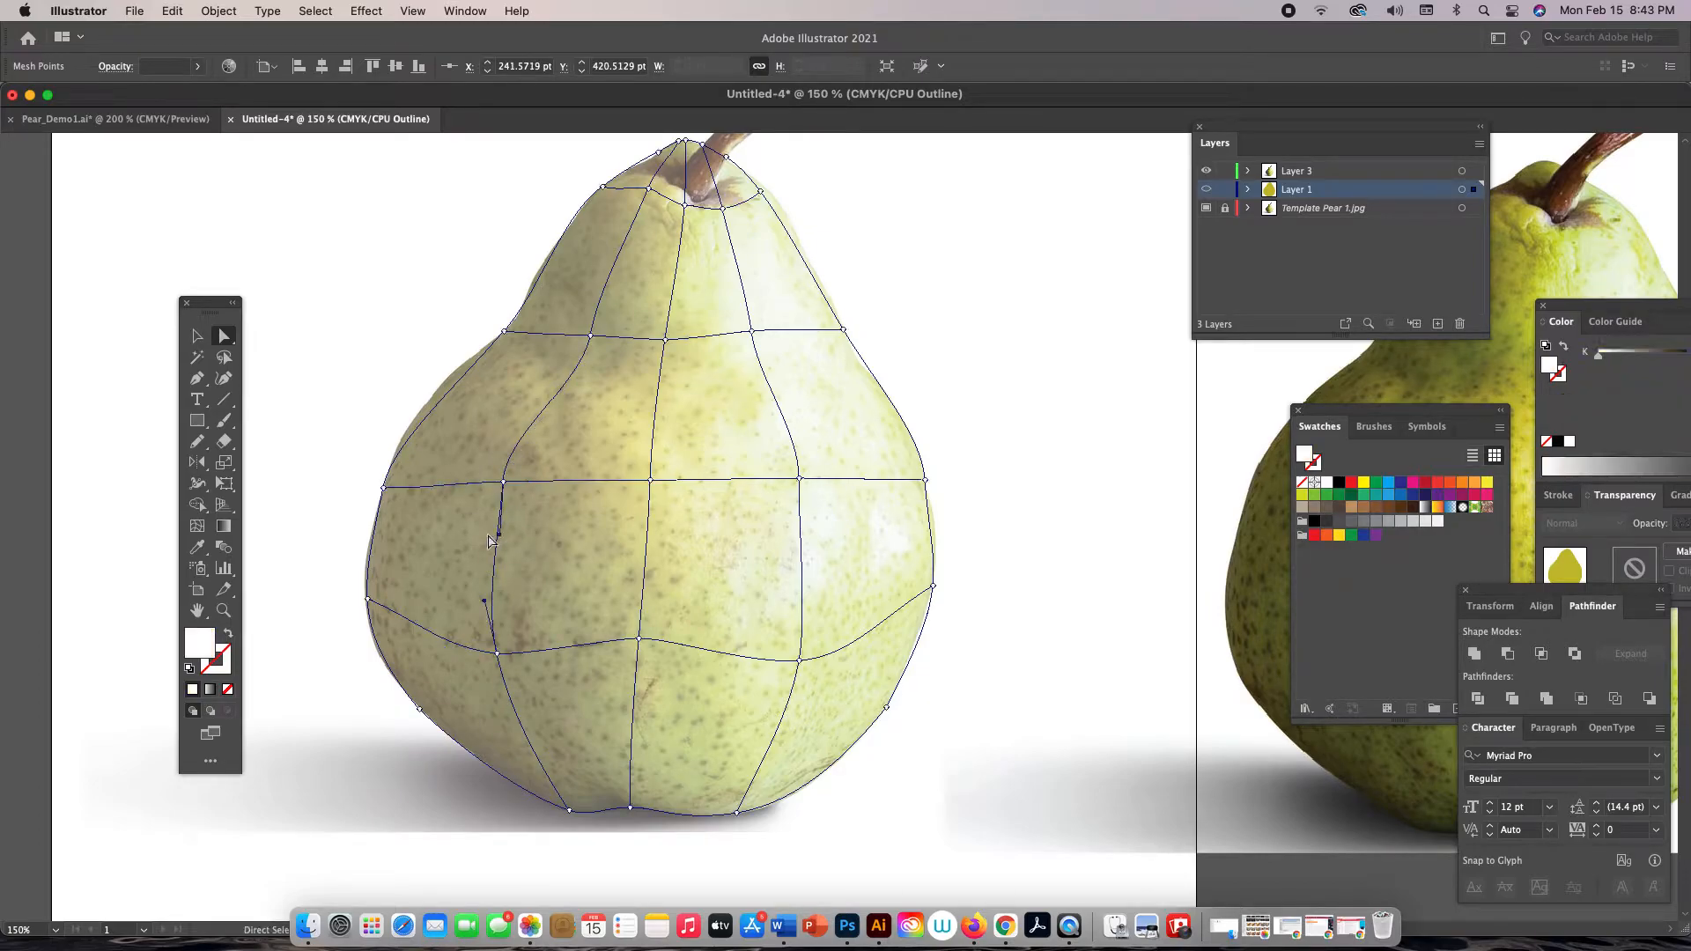
pyautogui.click(504, 482)
pyautogui.moveTo(500, 534); pyautogui.dragTo(486, 534)
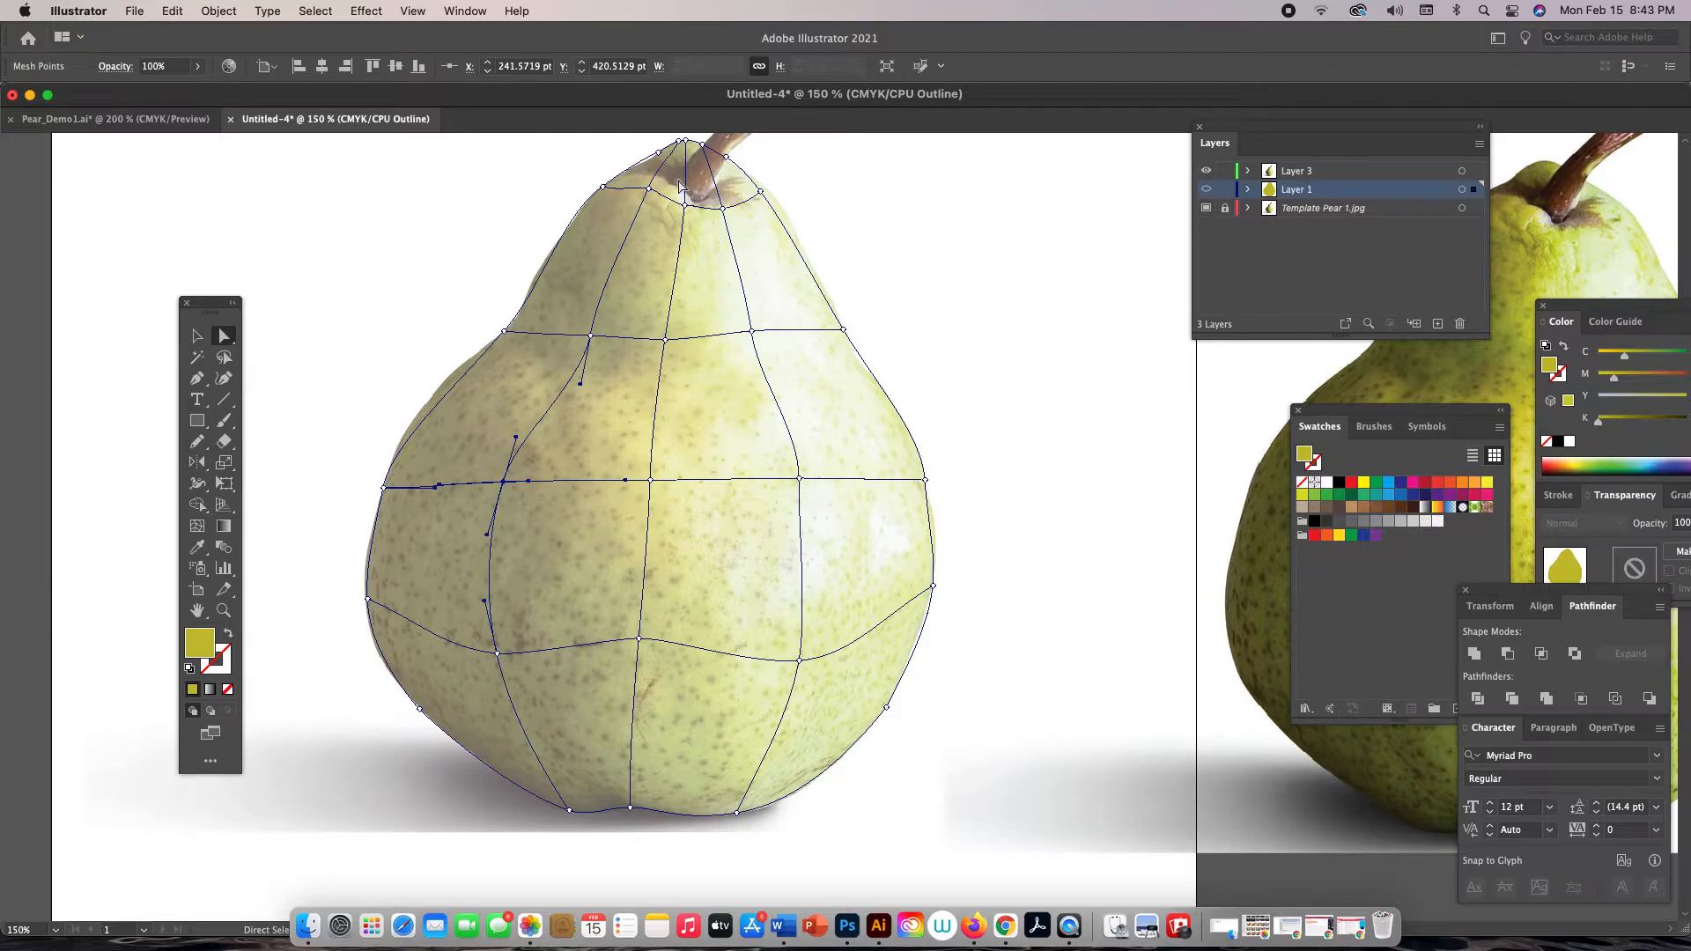
# Adjust the lower handle of the outline point just left of the stem so the edge follows the template's dip
pyautogui.press('z')
pyautogui.click(777, 383)
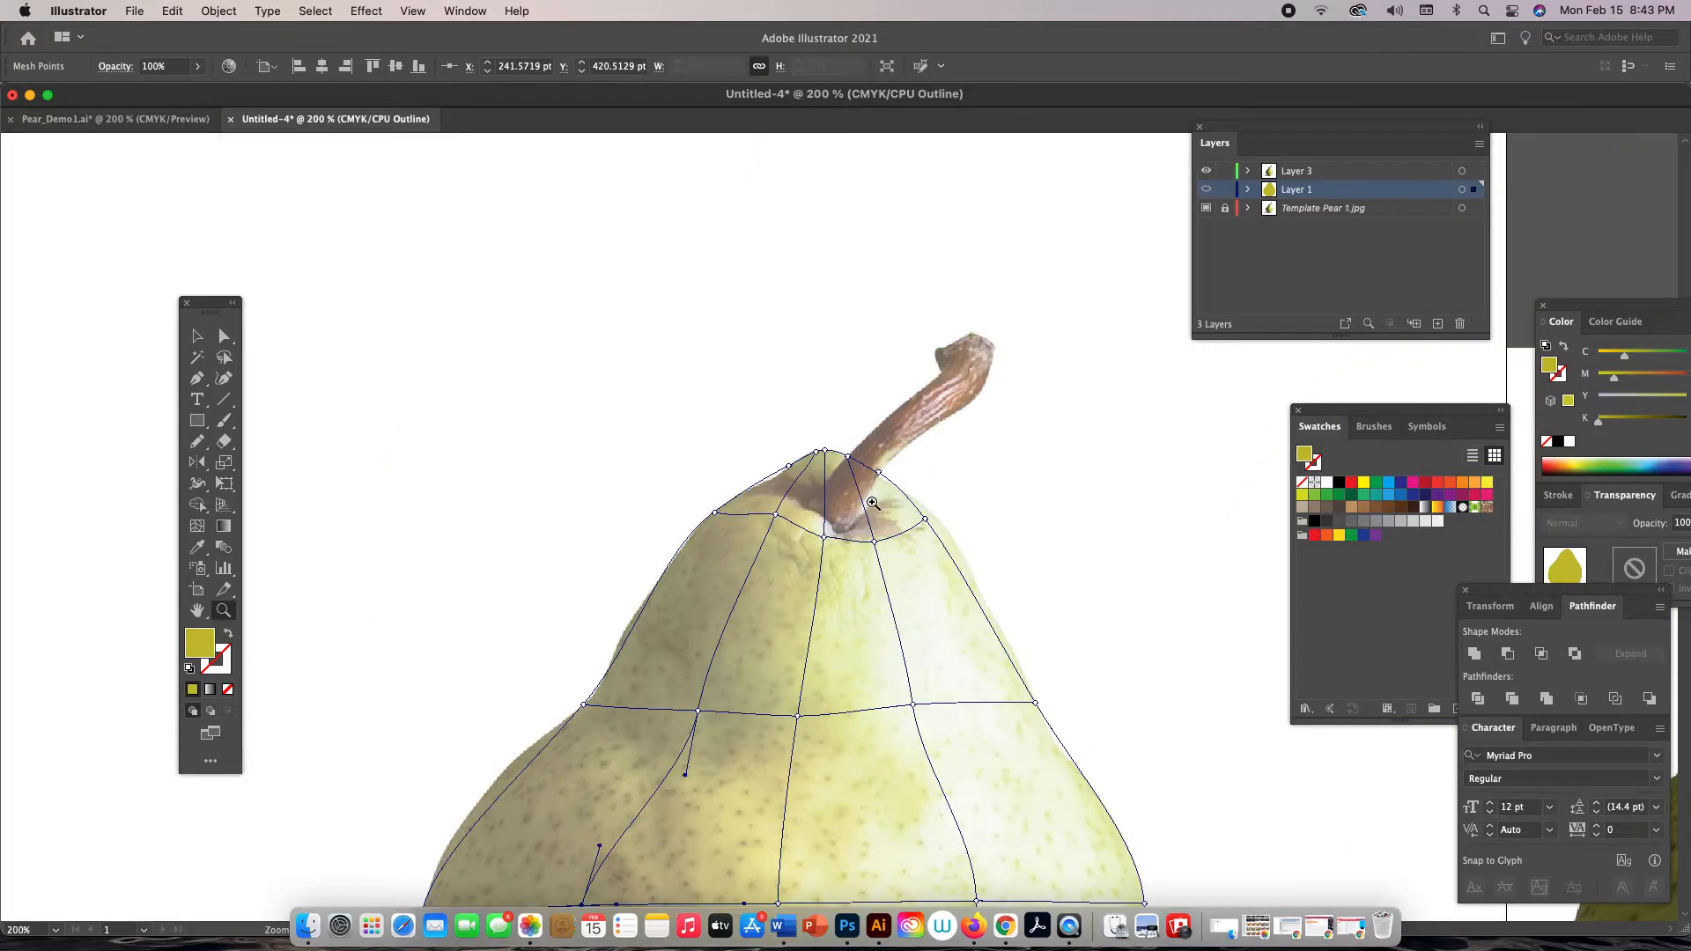
pyautogui.click(872, 506)
pyautogui.click(835, 523)
pyautogui.click(787, 521)
pyautogui.press('a')
pyautogui.click(683, 442)
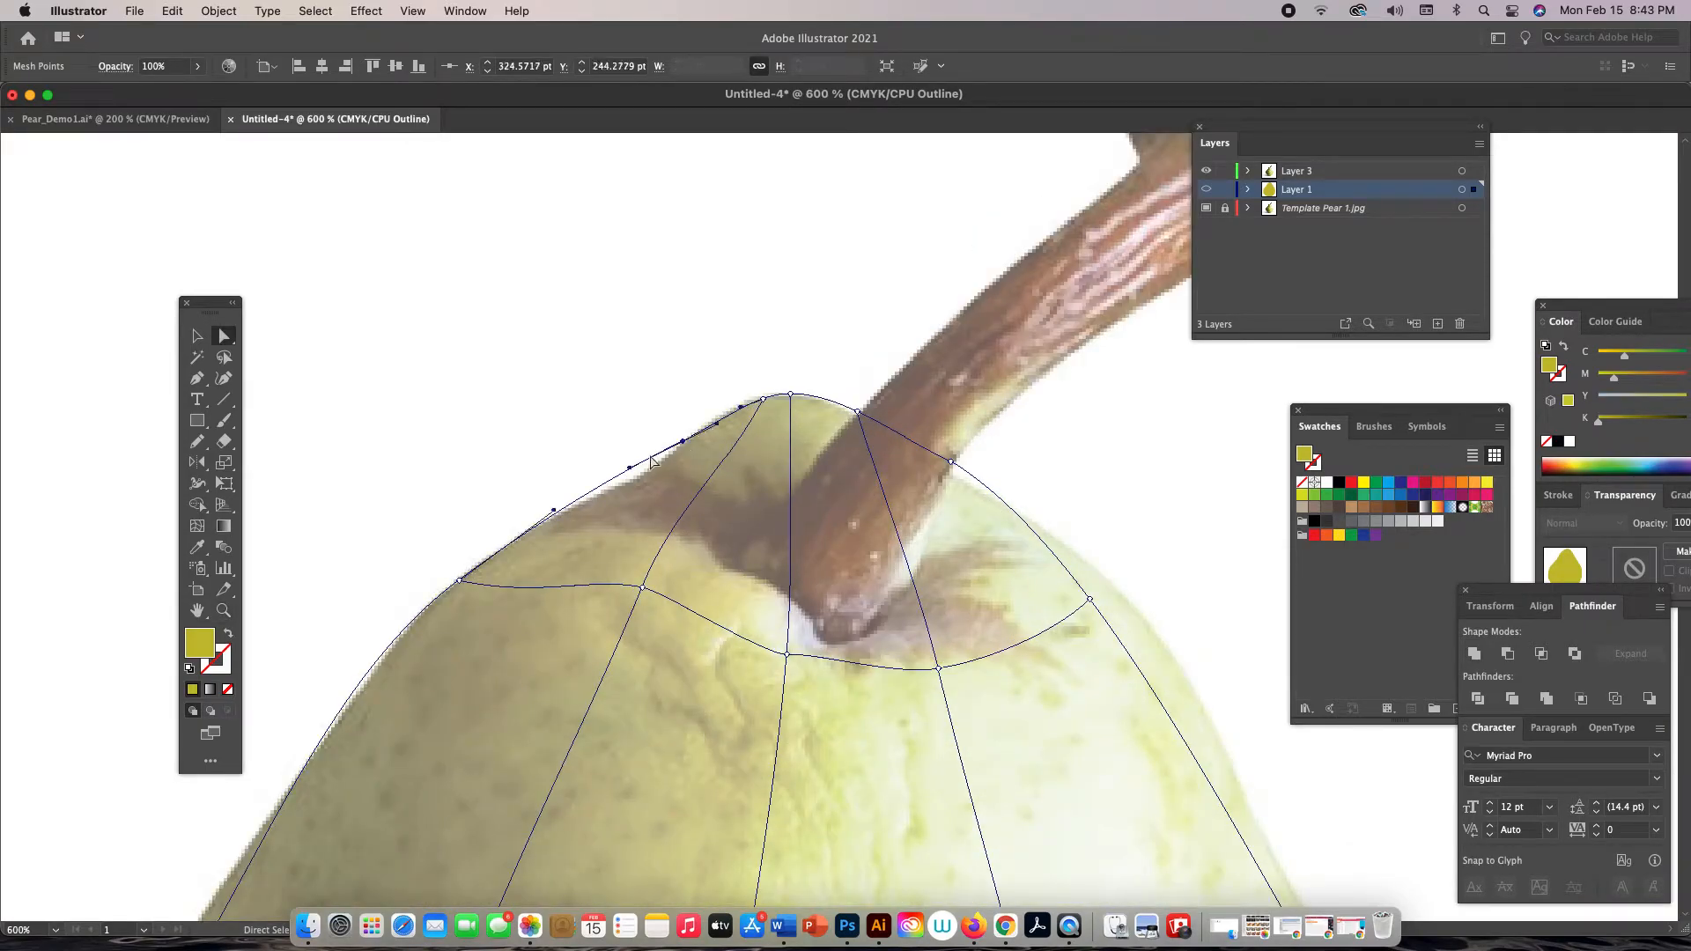
pyautogui.moveTo(630, 469); pyautogui.dragTo(638, 490)
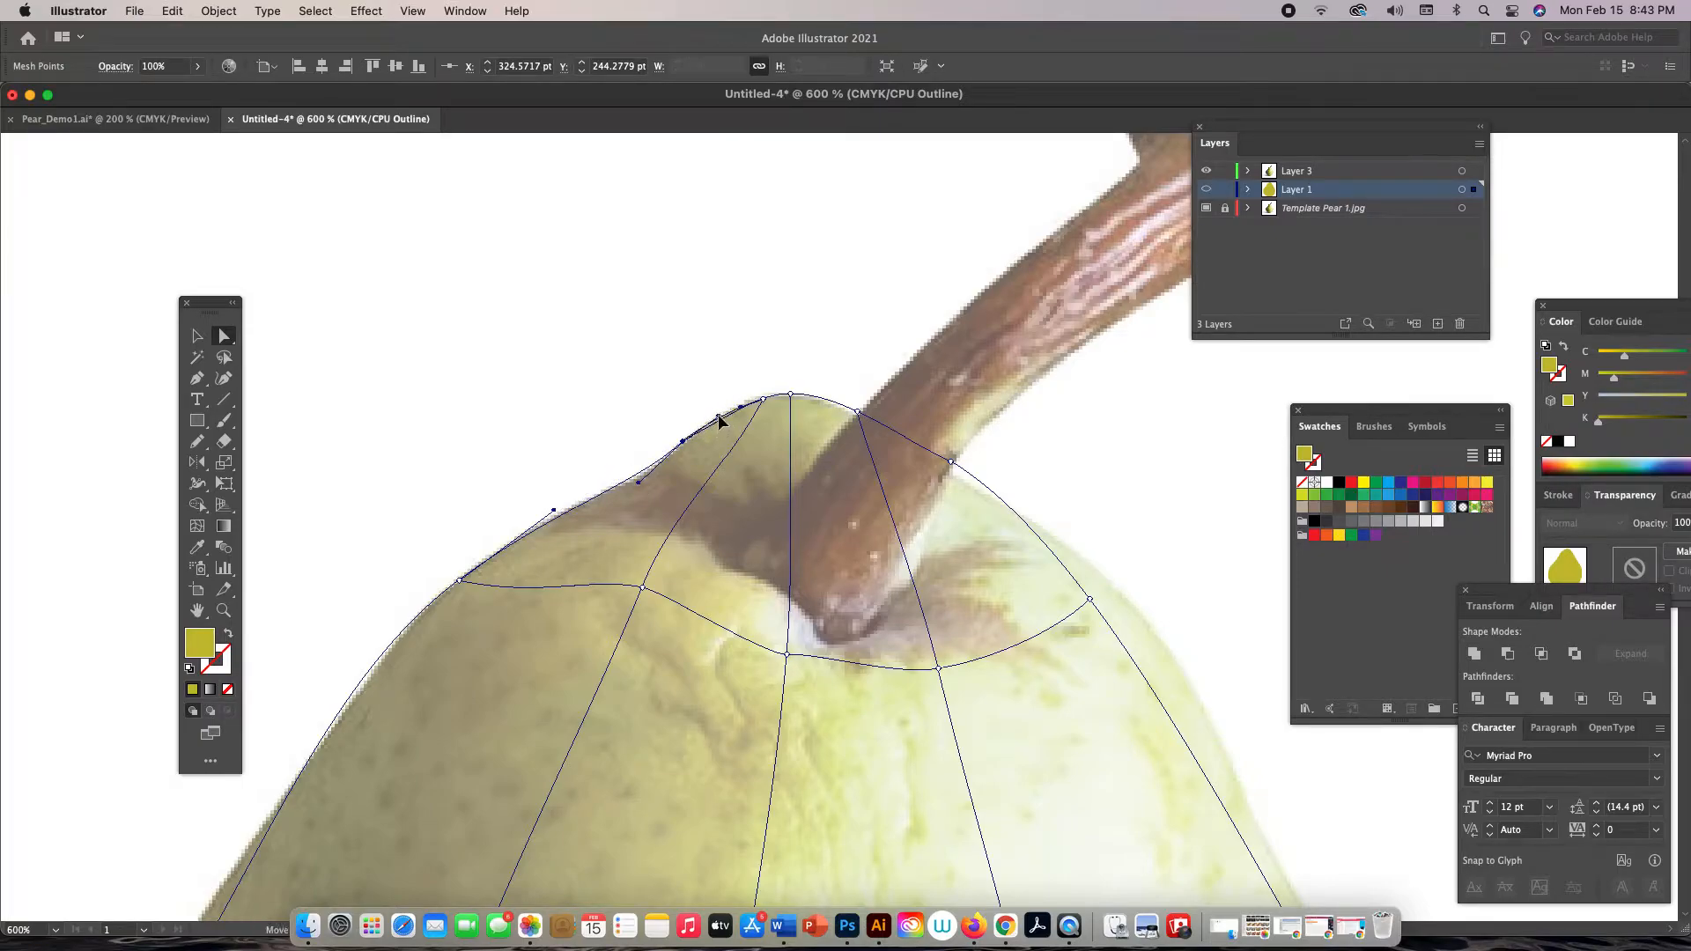
# Move the right end point of the top mesh row outward onto the pear's right shoulder contour
pyautogui.click(791, 394)
pyautogui.click(951, 463)
pyautogui.moveTo(1090, 601); pyautogui.dragTo(1111, 586)
pyautogui.click(953, 473)
# Adjust the upper and lower handles of the neck row's right end point to fit the outline to the pear's right edge
pyautogui.moveTo(1154, 587); pyautogui.dragTo(931, 362)
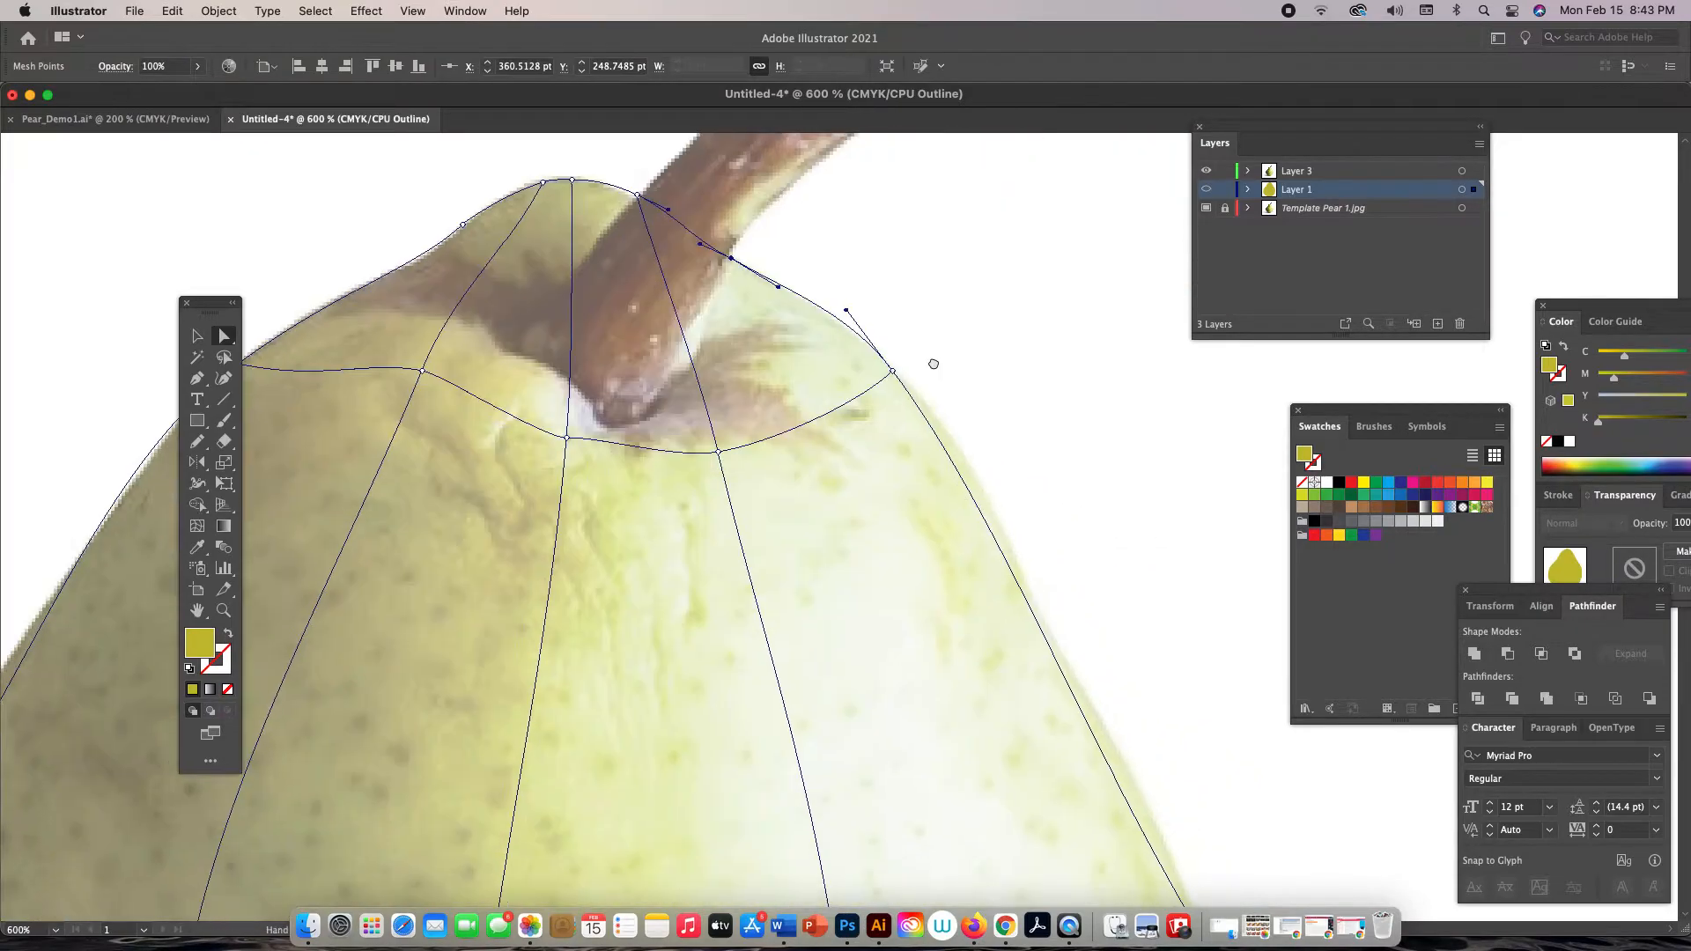
pyautogui.moveTo(1023, 556); pyautogui.dragTo(963, 251)
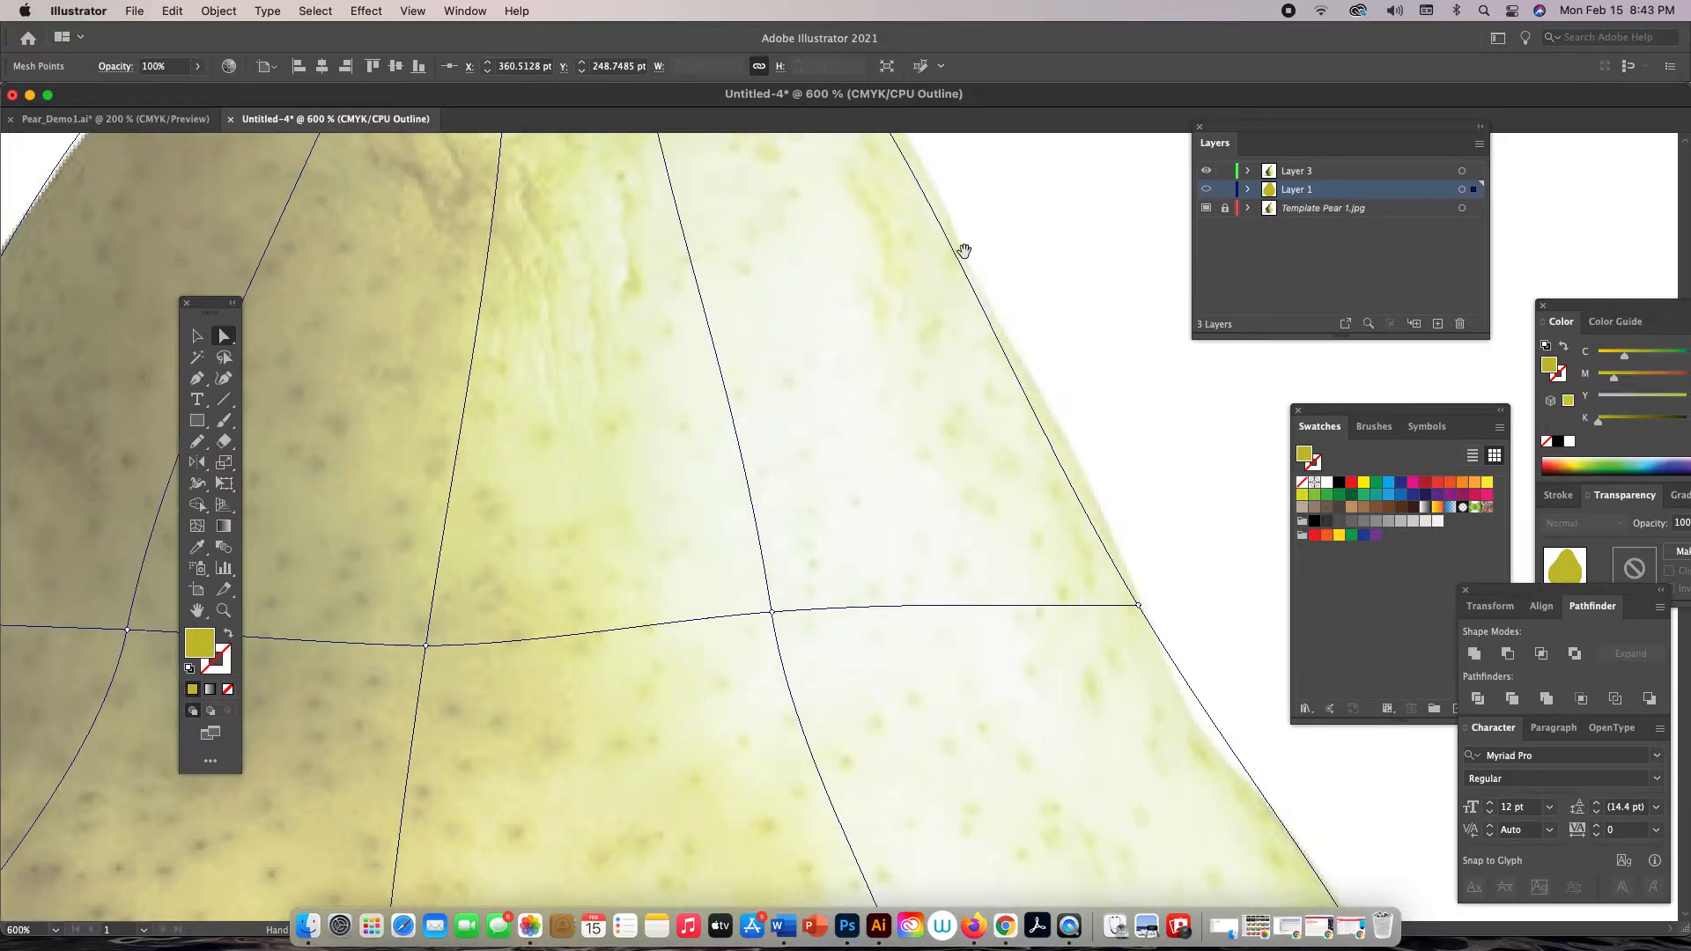
pyautogui.click(1139, 607)
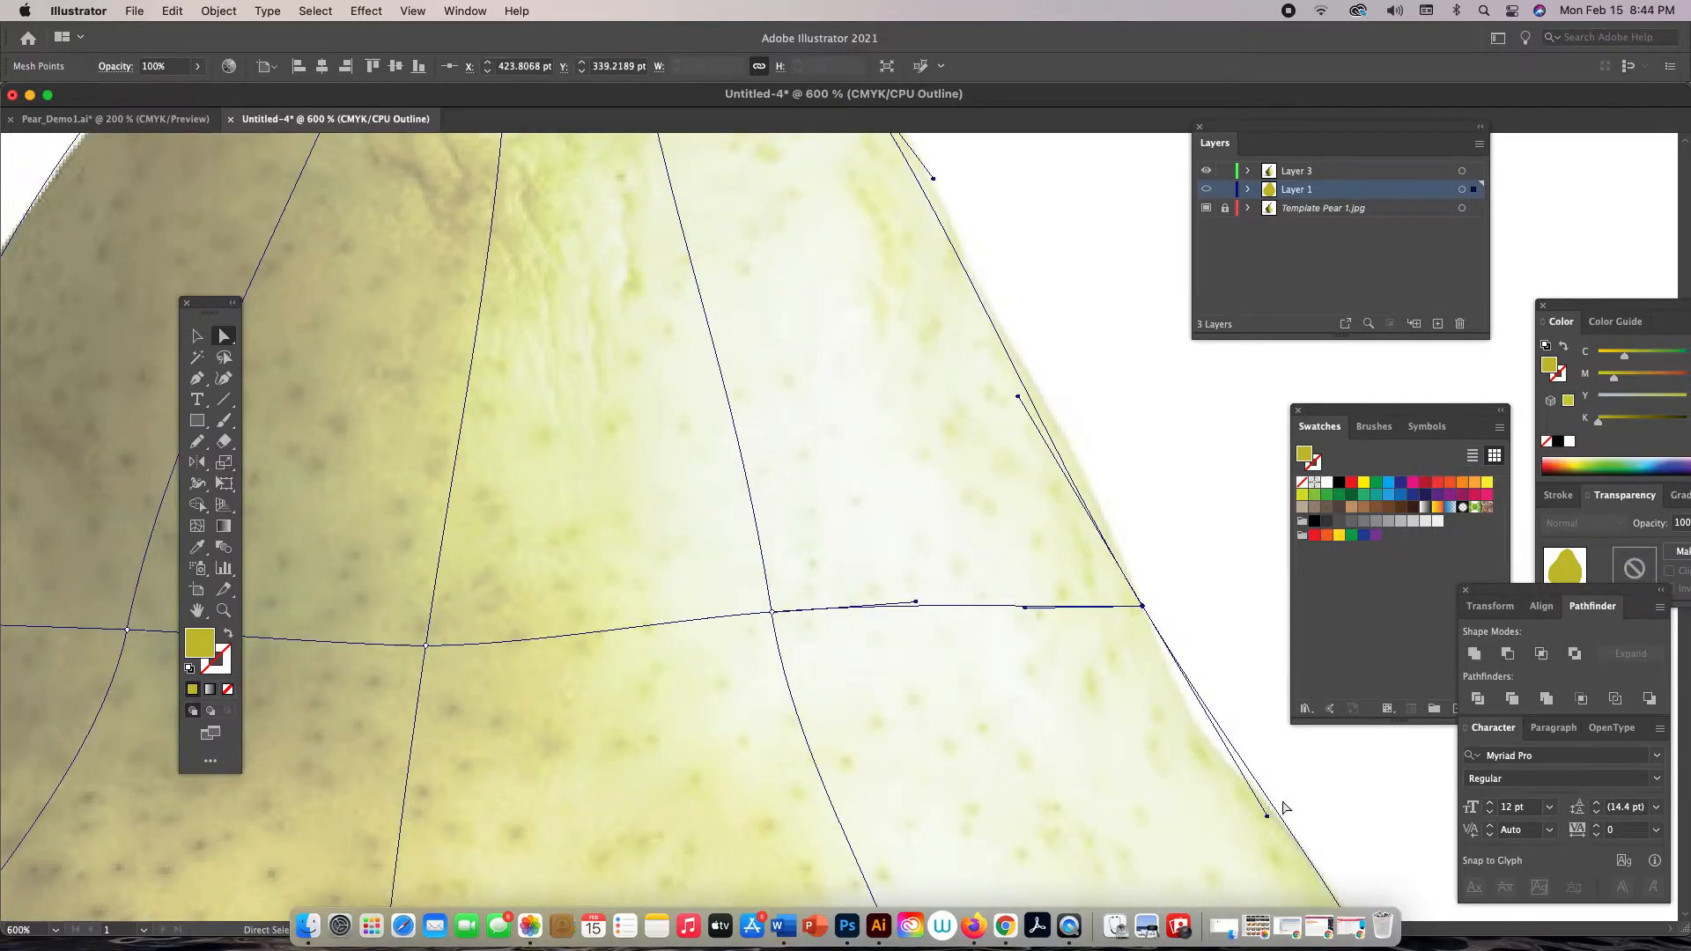
pyautogui.moveTo(1267, 816); pyautogui.dragTo(1258, 803)
pyautogui.moveTo(1019, 398); pyautogui.dragTo(1025, 398)
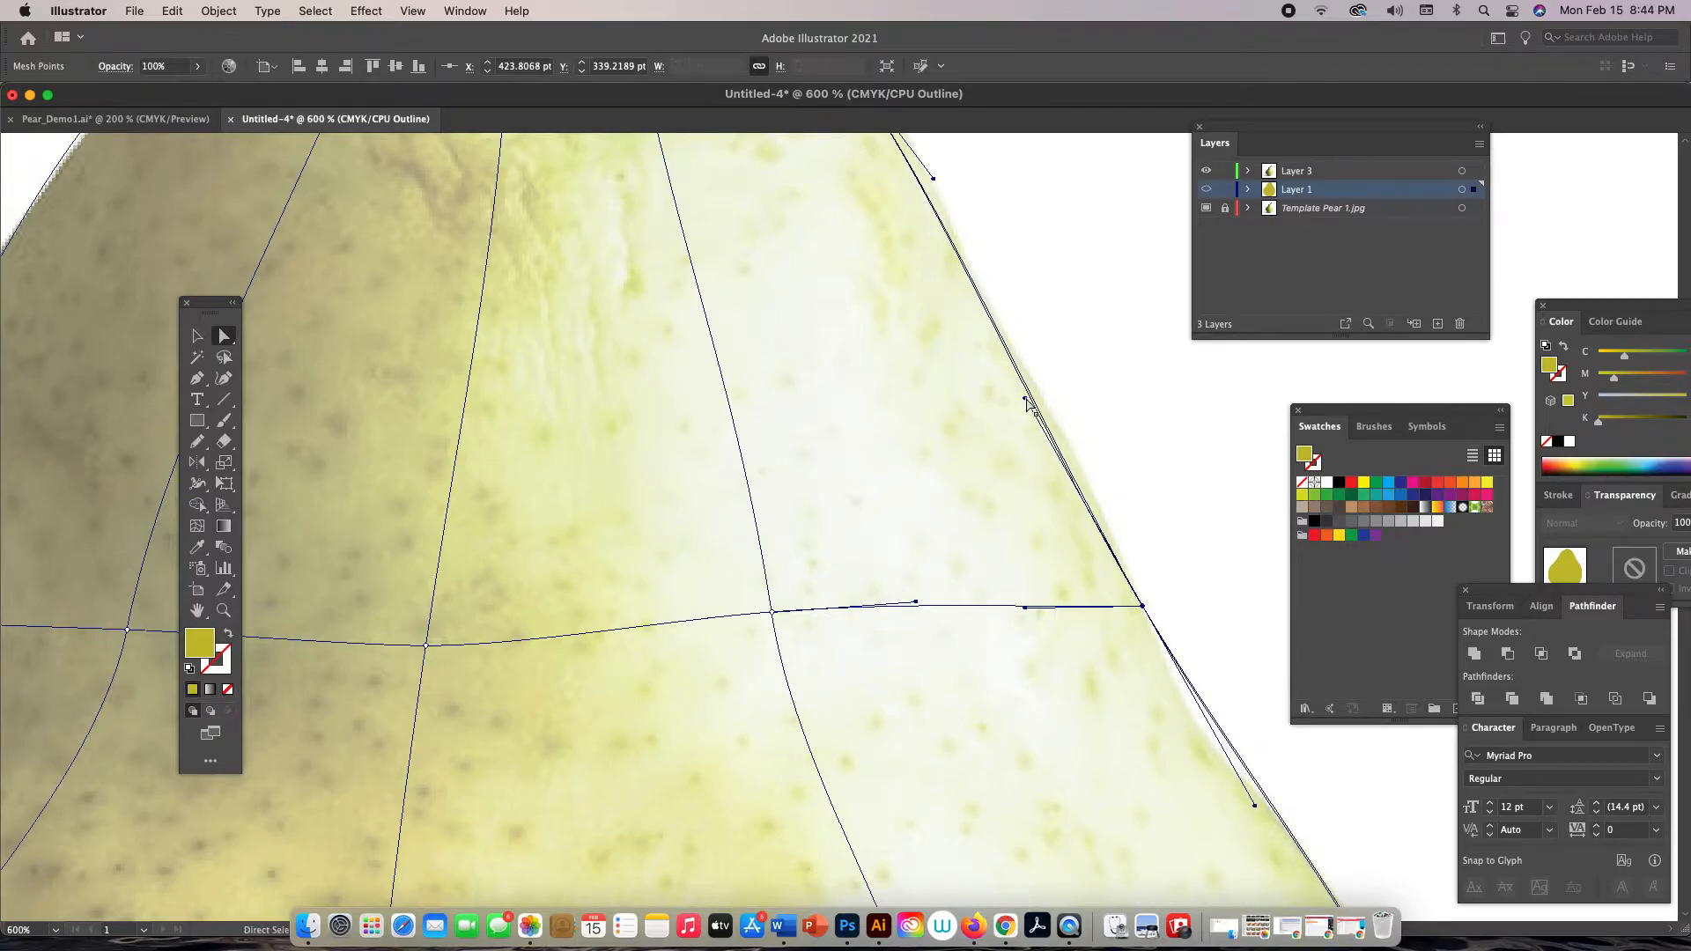
pyautogui.press('super+1')
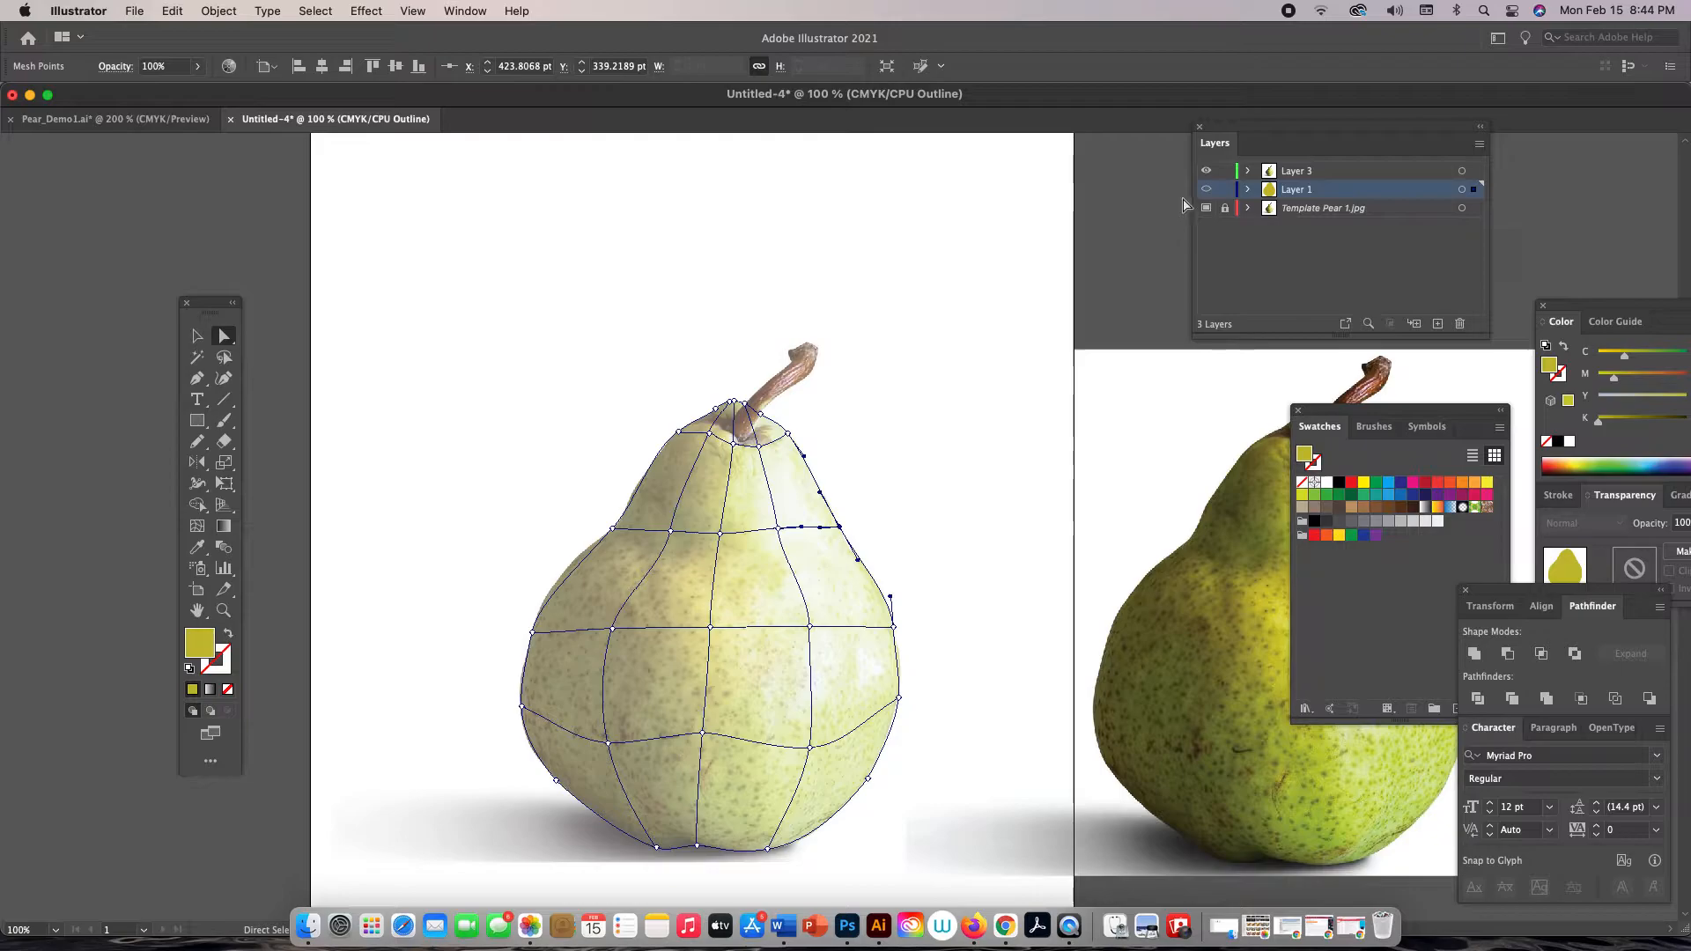
# Switch Layer 1 to preview, deselect the mesh and hide the Template Pear 1.jpg layer
pyautogui.press('super')
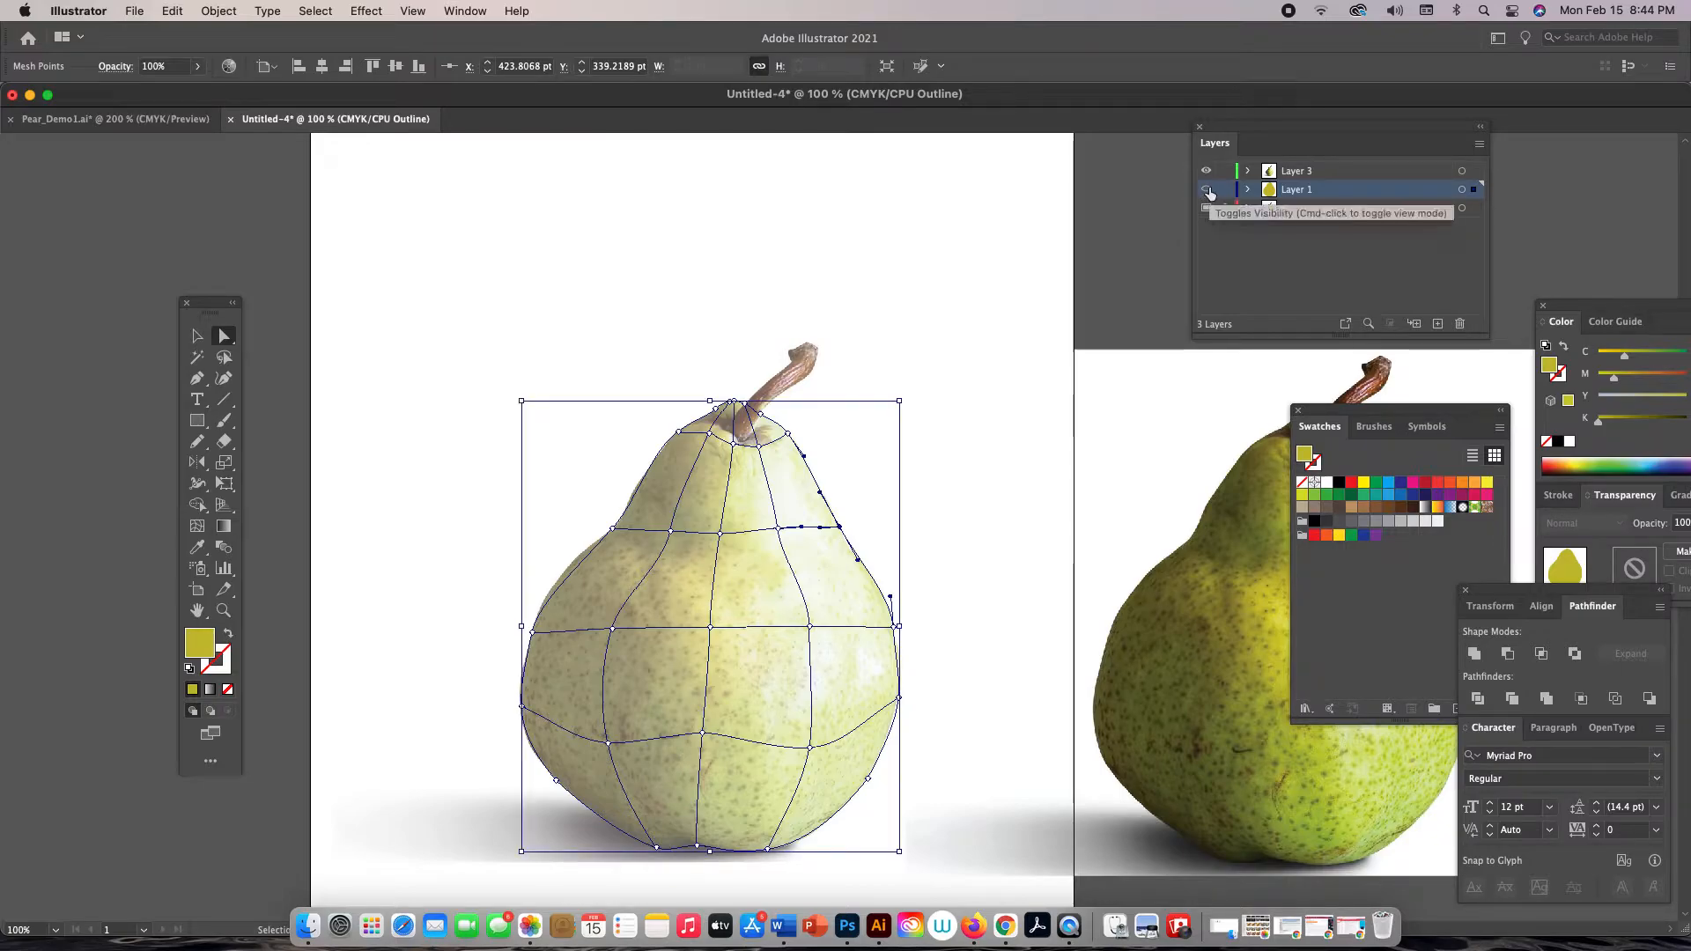
pyautogui.keyDown('super'); pyautogui.click(1208, 188); pyautogui.keyUp('super')
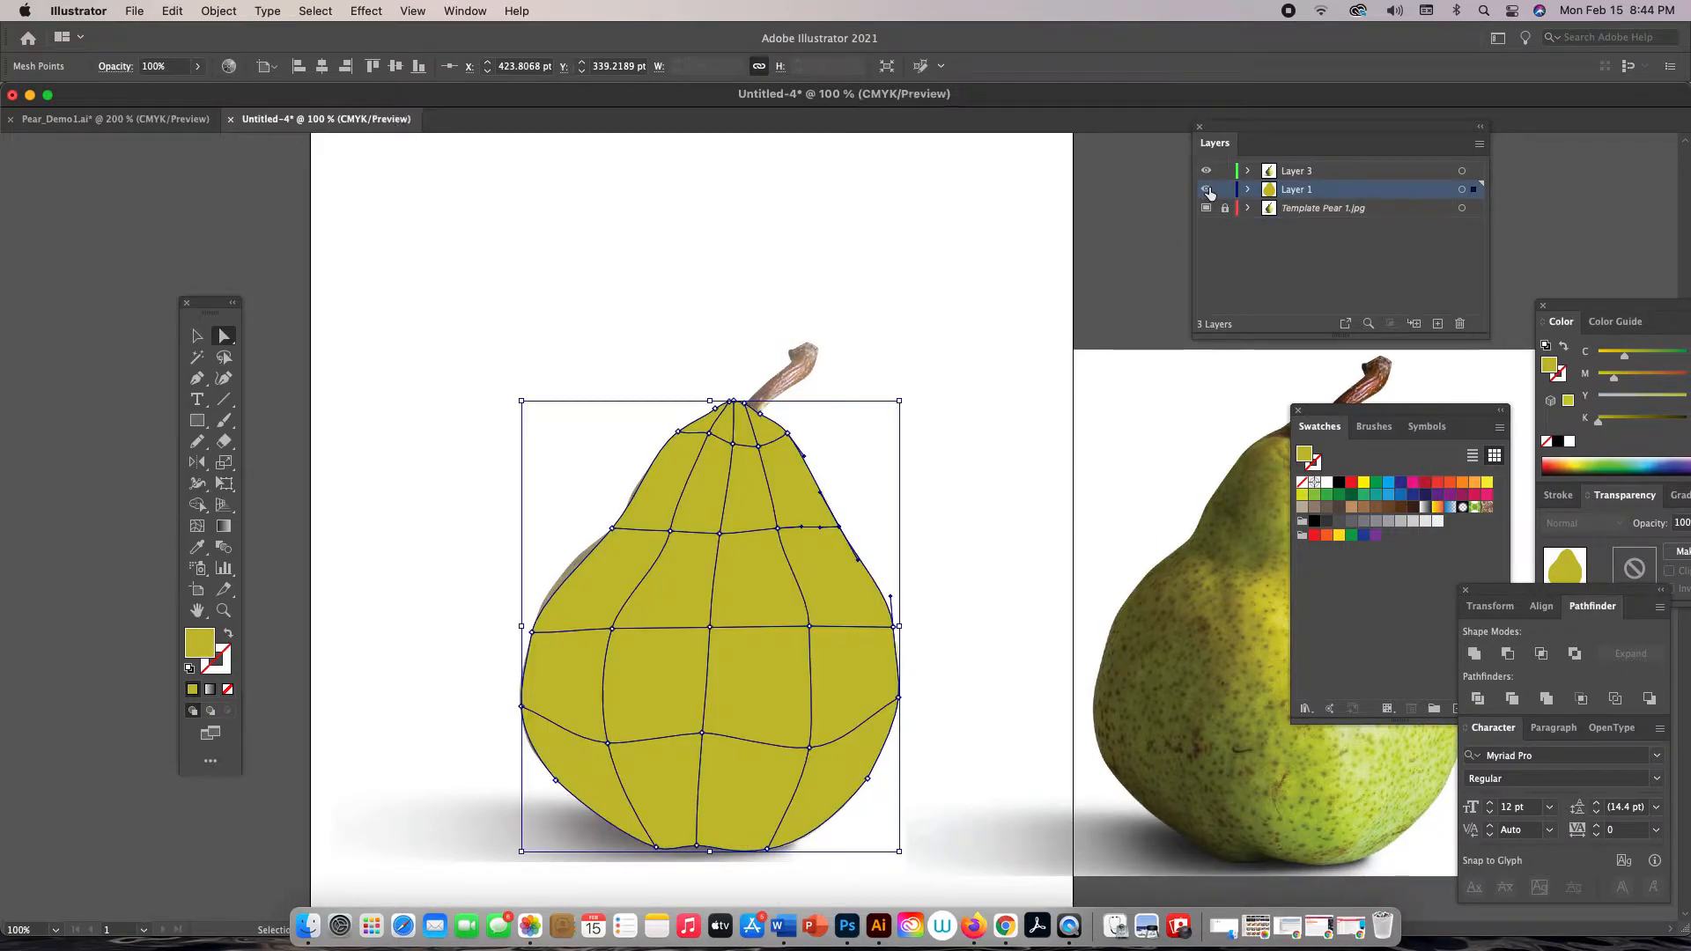
pyautogui.click(977, 372)
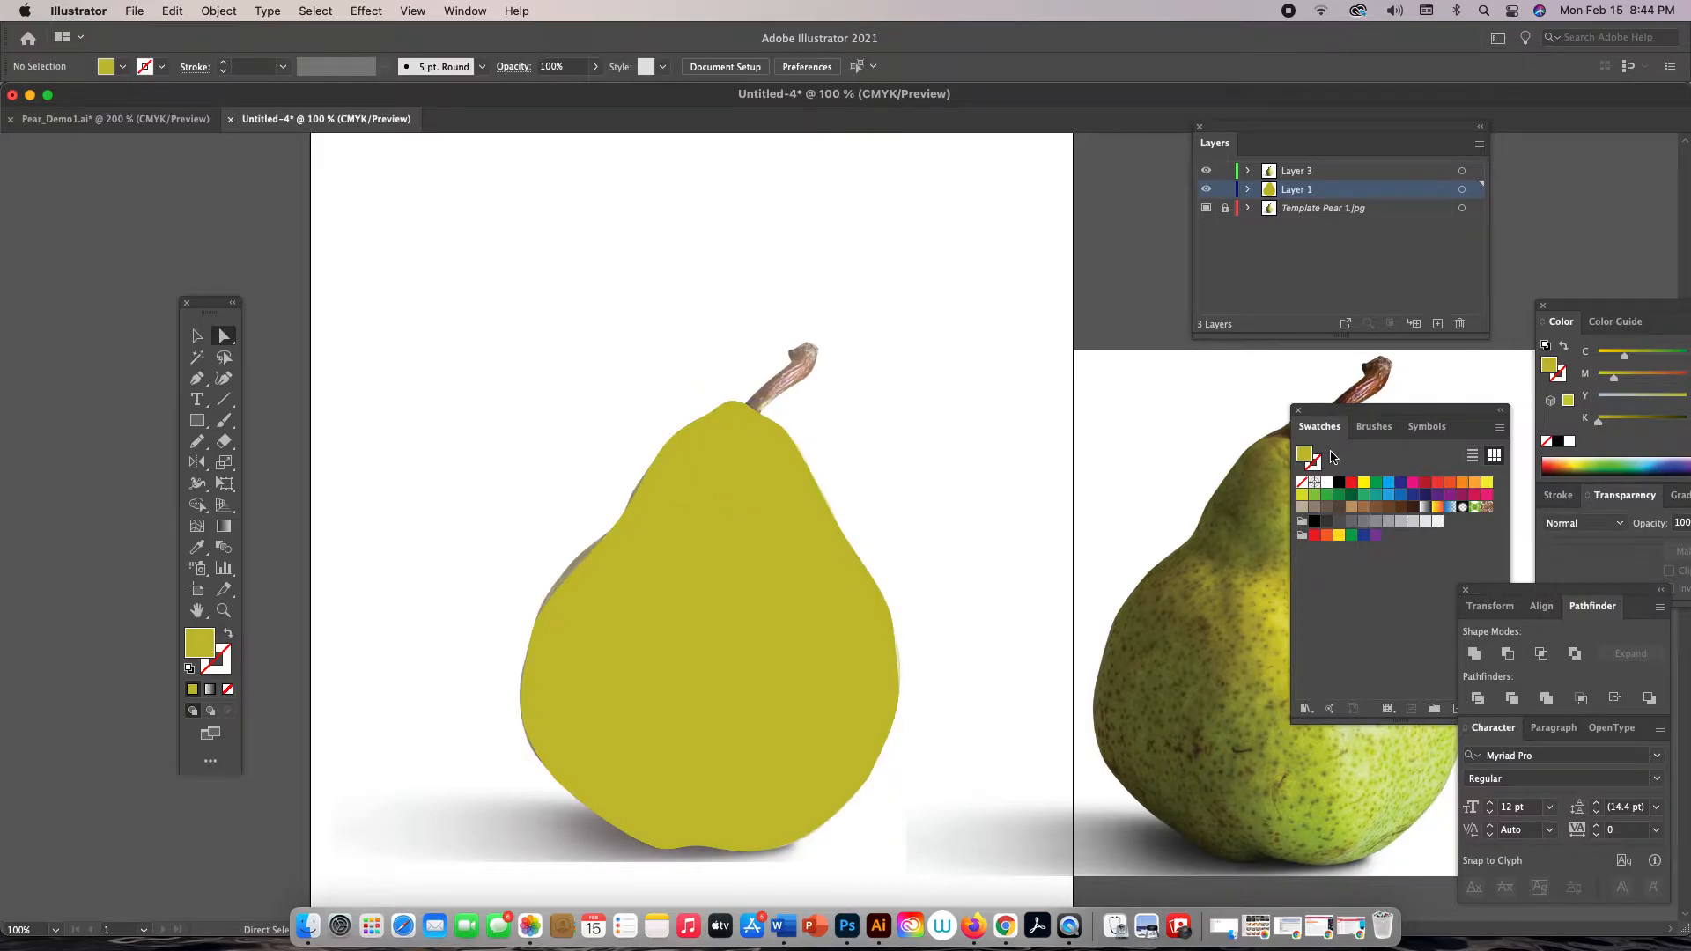
pyautogui.click(1206, 209)
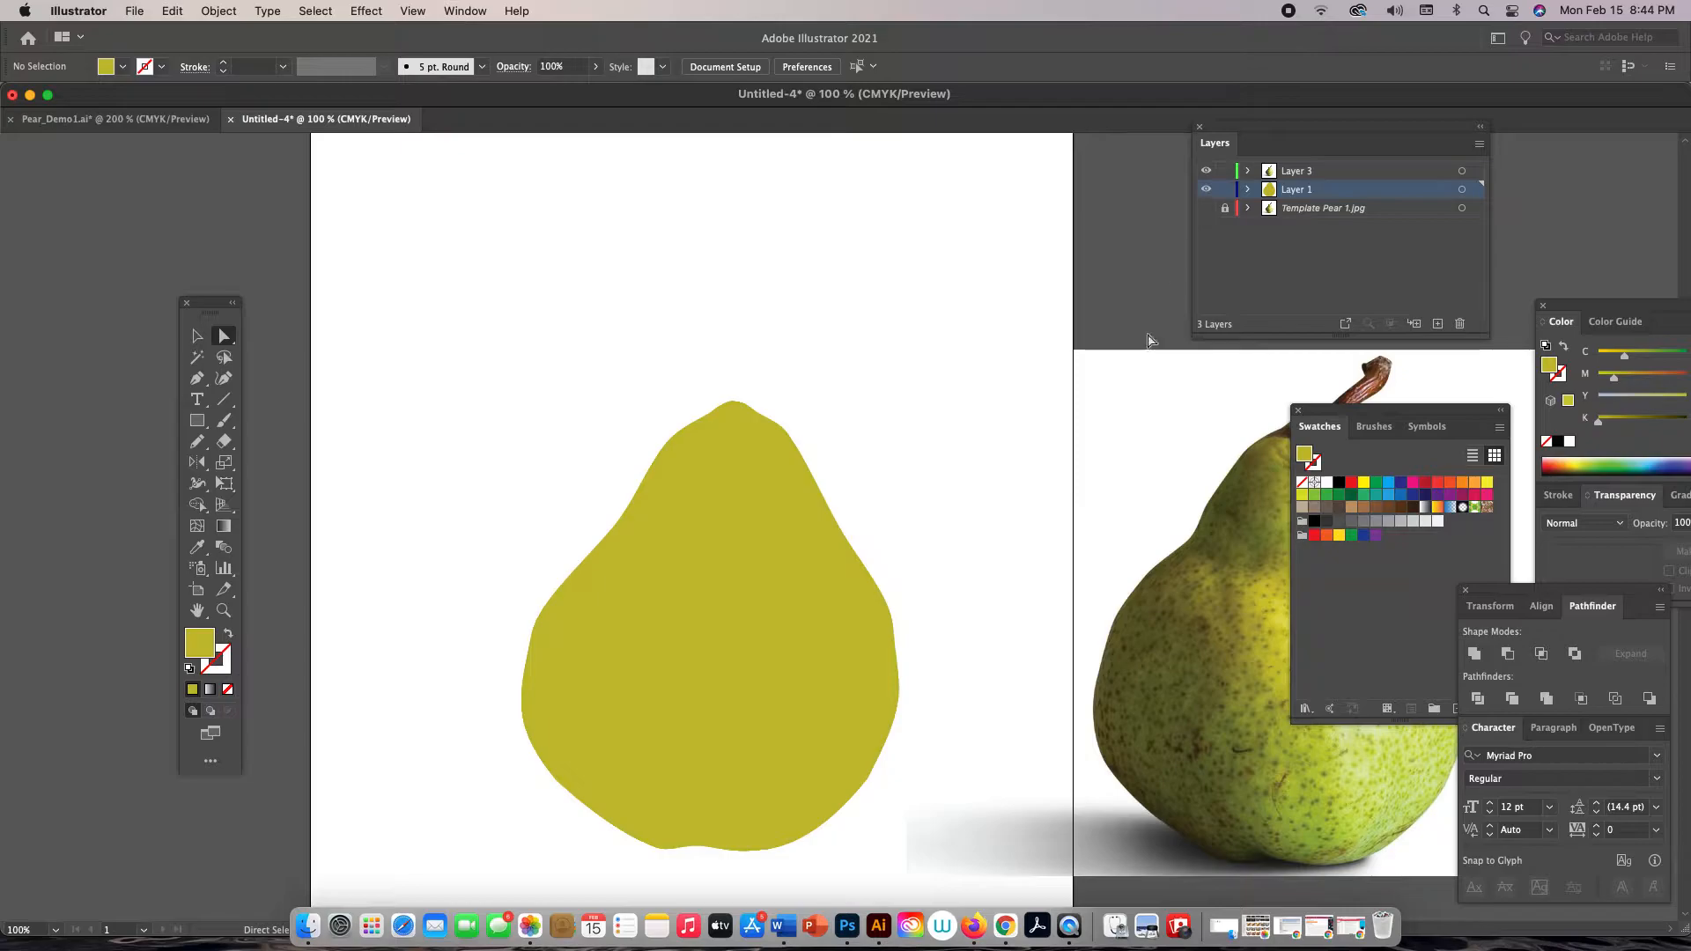
# Shift the upper handle of the lower-right outline point to smooth the corner in the pear's edge
pyautogui.press('z')
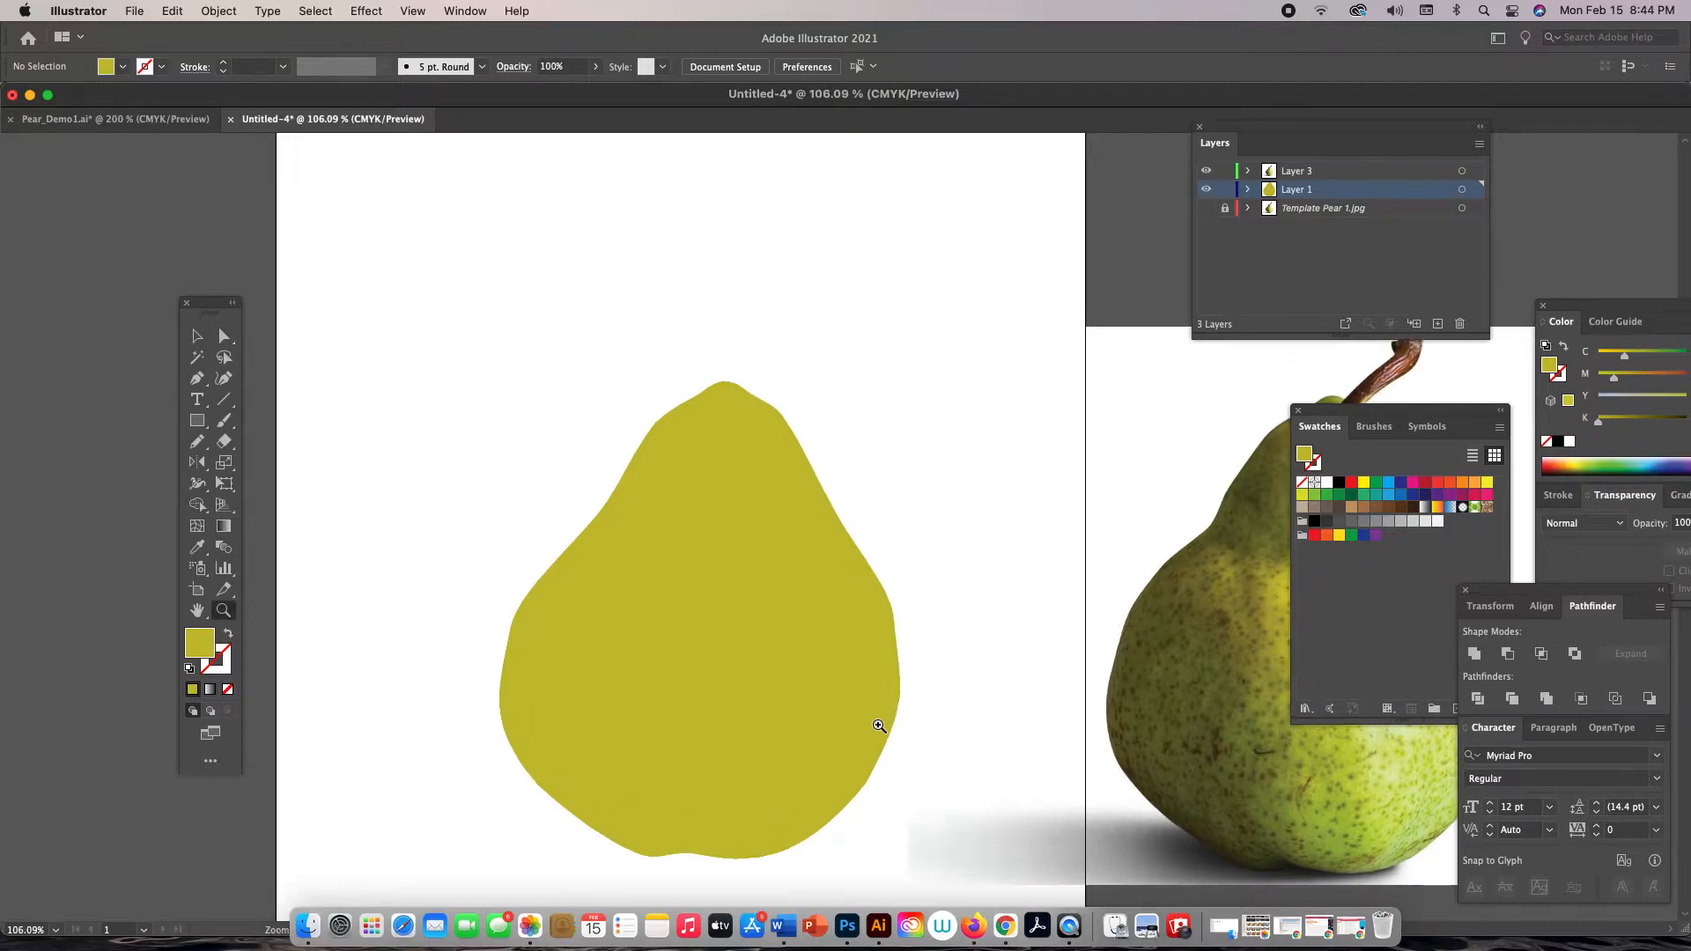
pyautogui.click(890, 749)
pyautogui.click(811, 590)
pyautogui.click(823, 498)
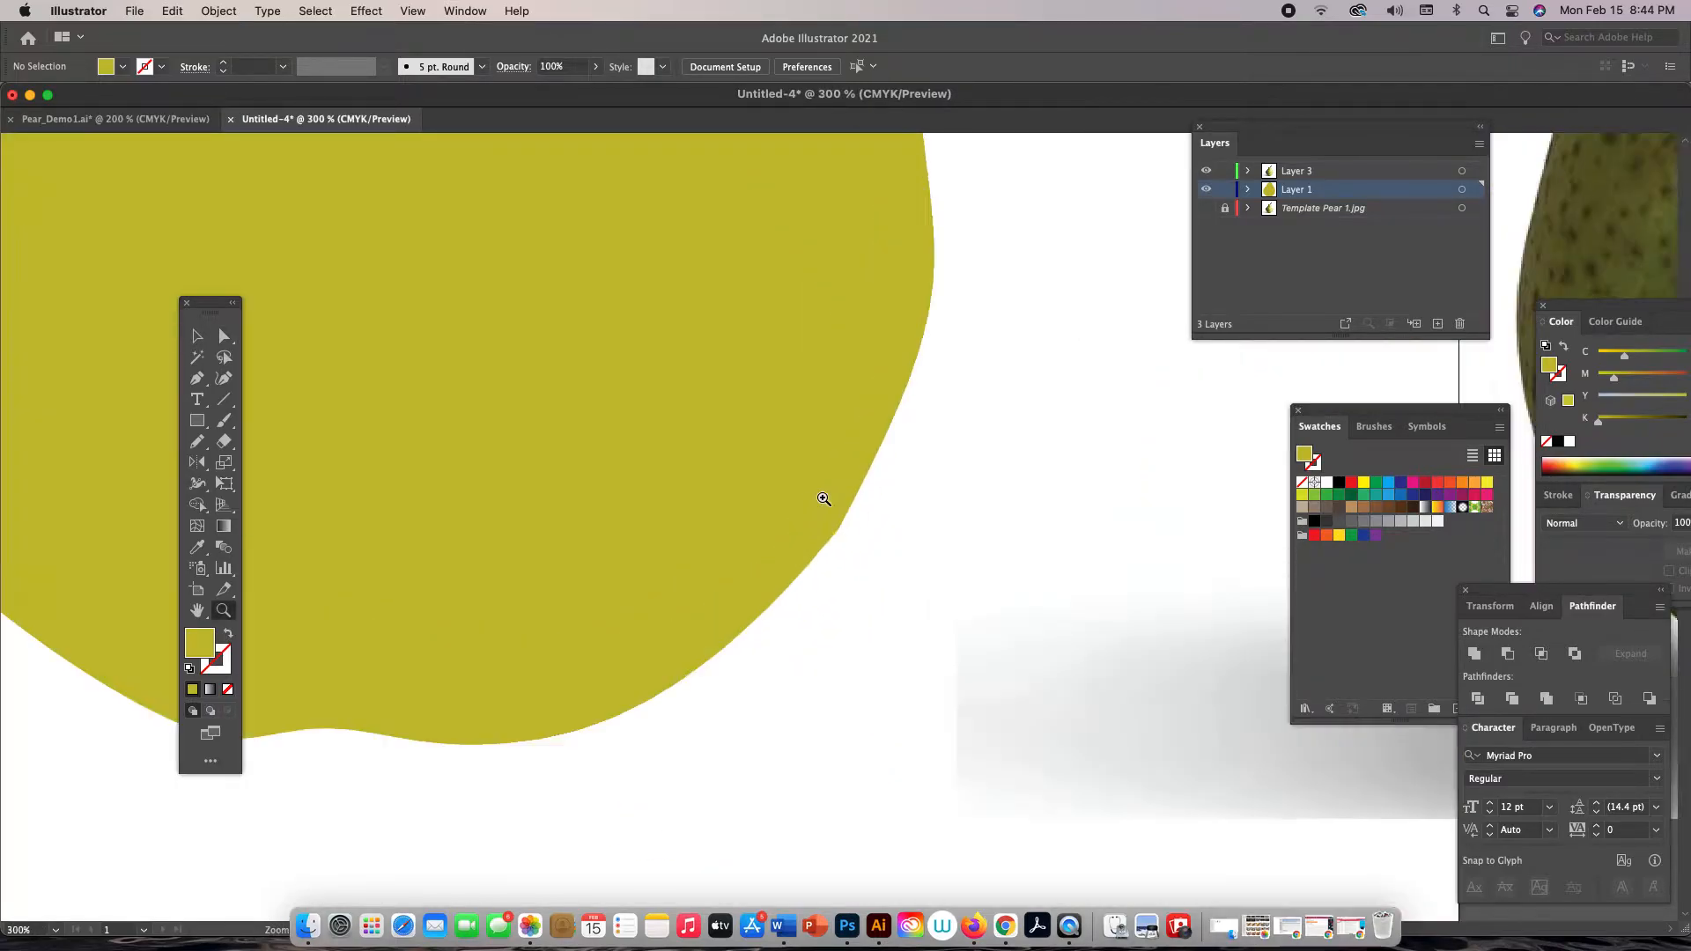
pyautogui.click(863, 535)
pyautogui.click(833, 511)
pyautogui.press('a')
pyautogui.click(804, 529)
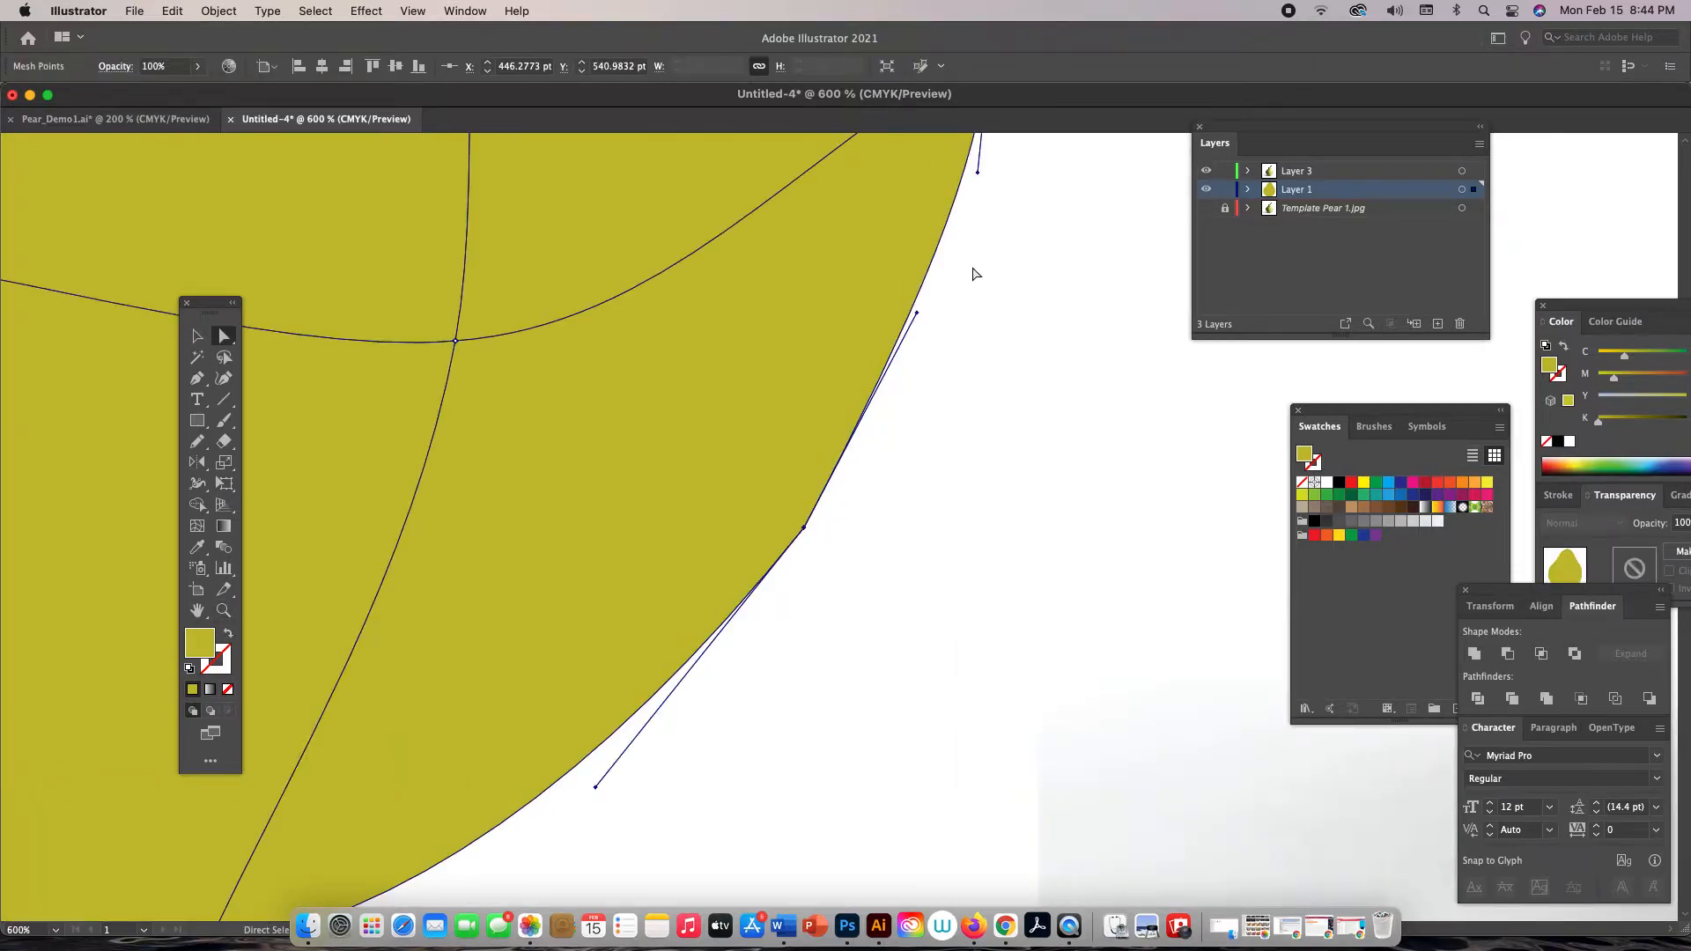
pyautogui.moveTo(917, 314); pyautogui.dragTo(918, 336)
pyautogui.click(947, 355)
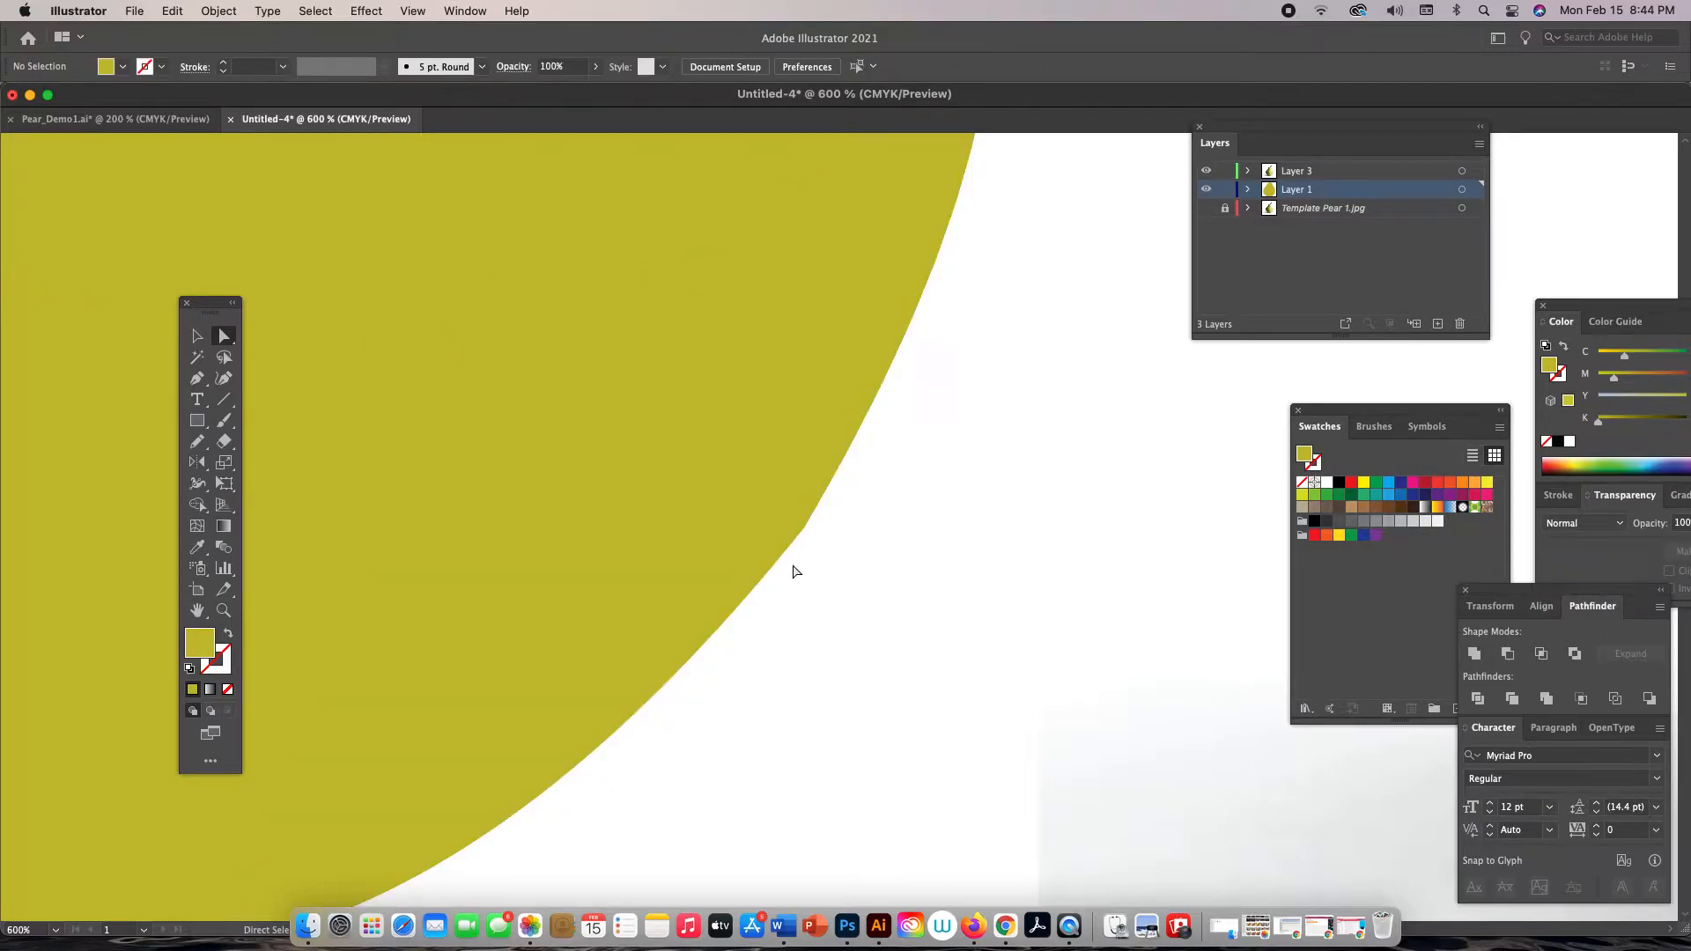
pyautogui.click(804, 530)
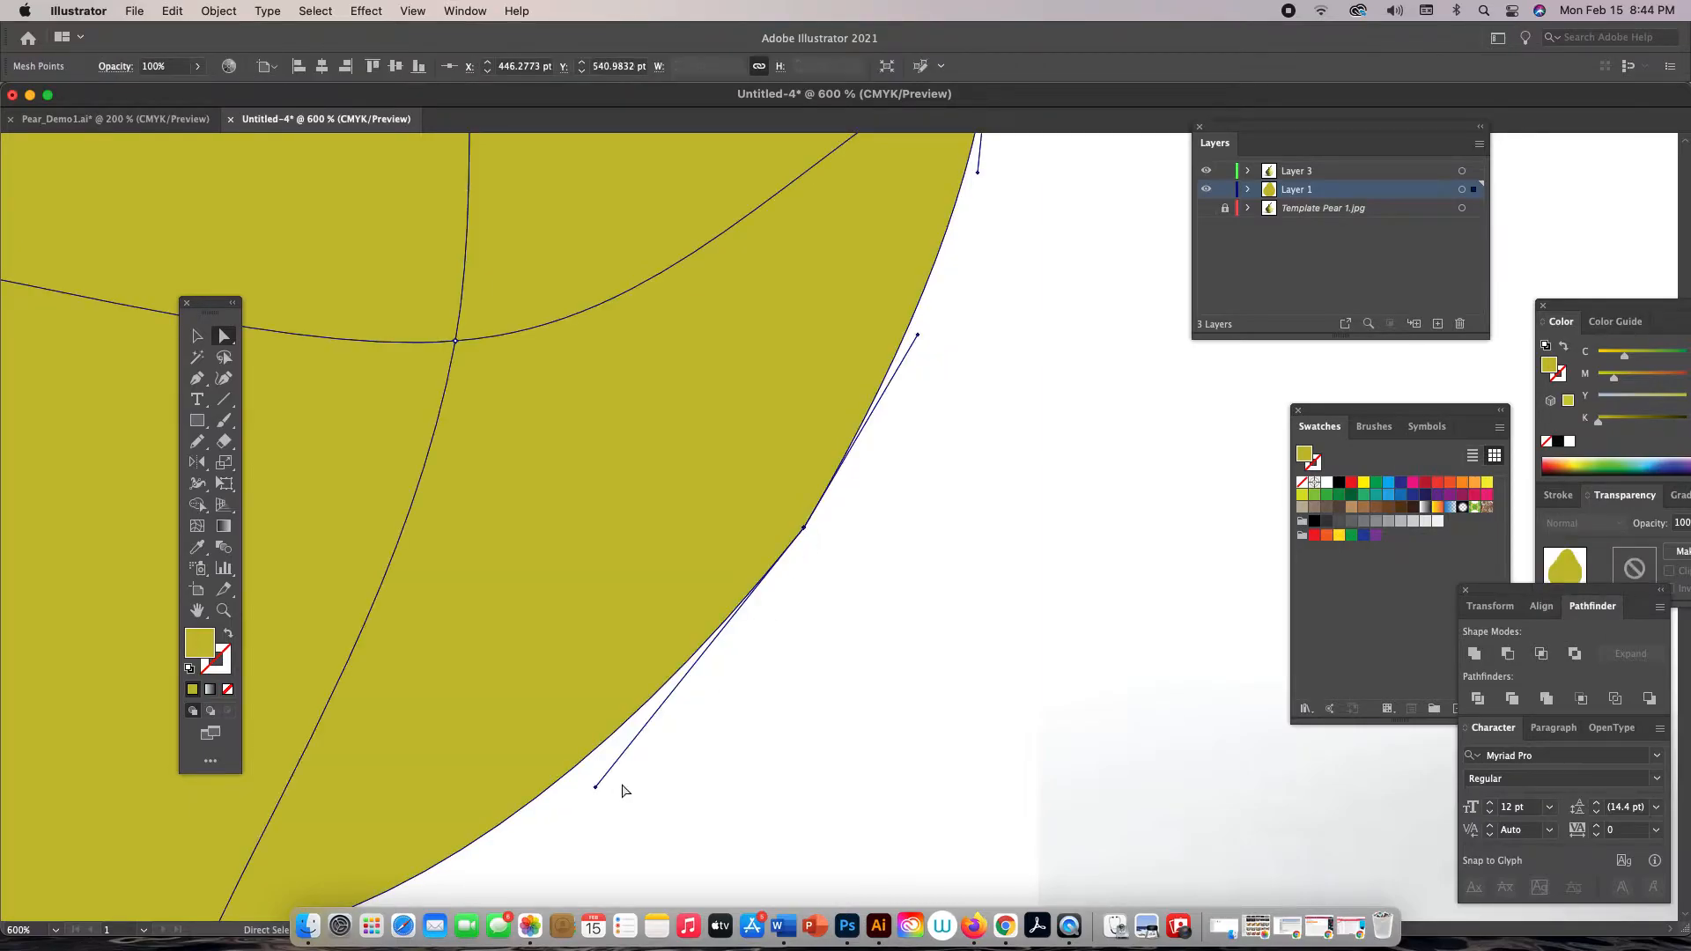
pyautogui.click(788, 643)
# Examine the filled pear silhouette from tip to base for remaining bumps in its outline
pyautogui.press('super+1')
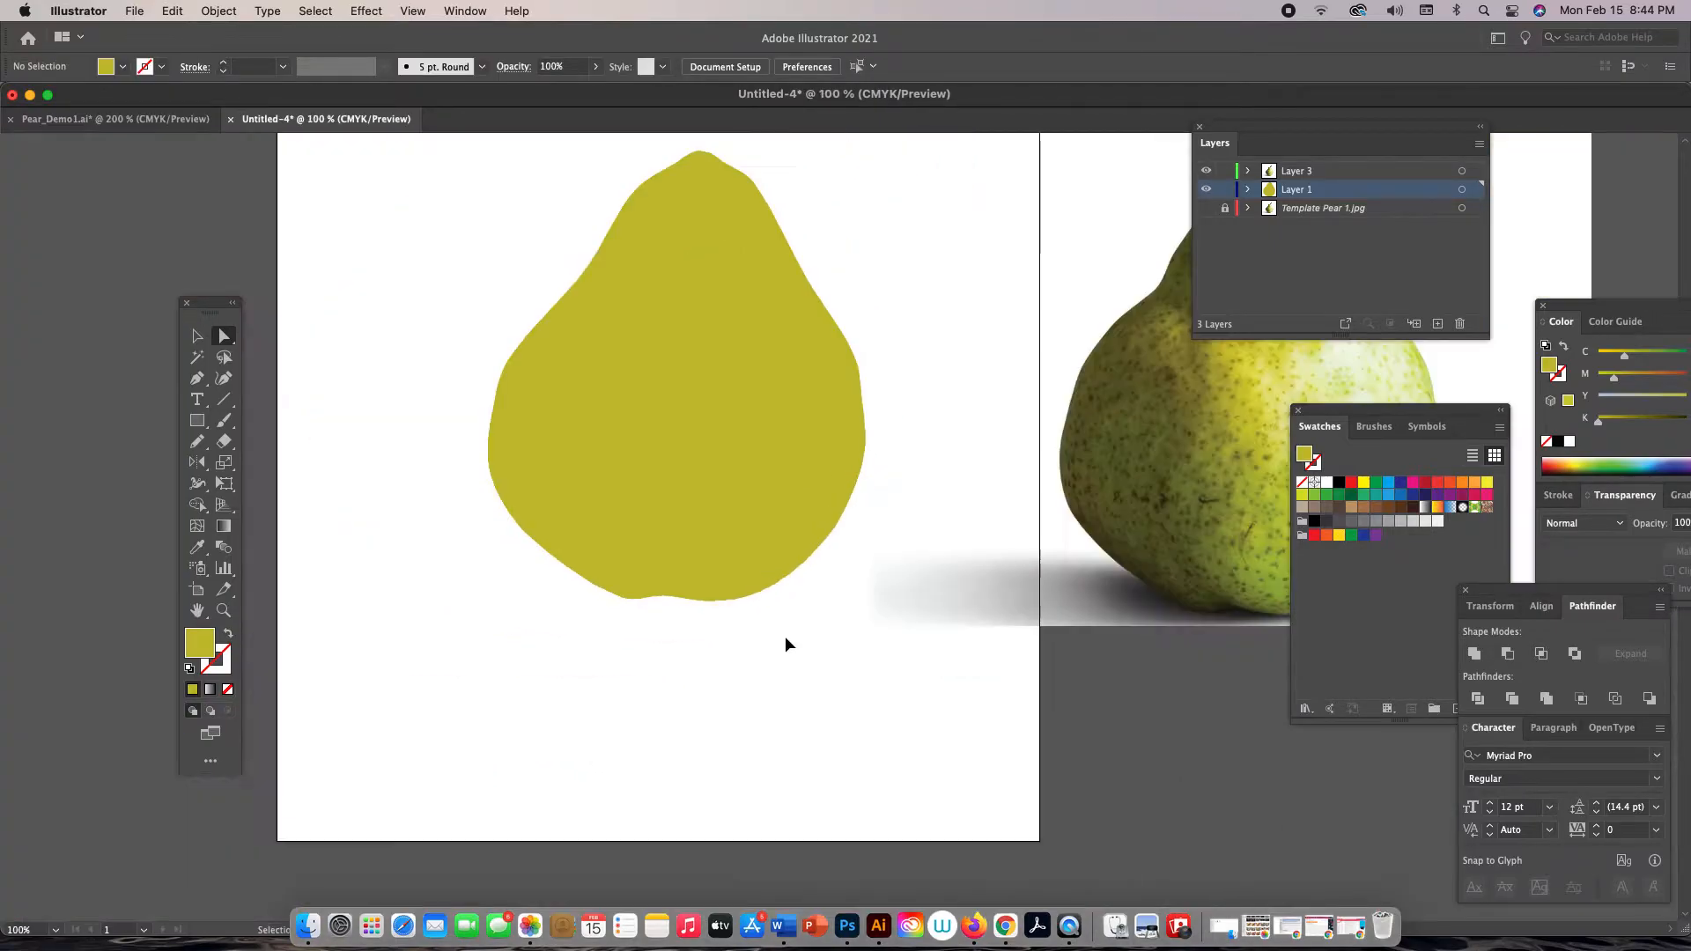
pyautogui.scroll(3, 793, 593)
pyautogui.press('z')
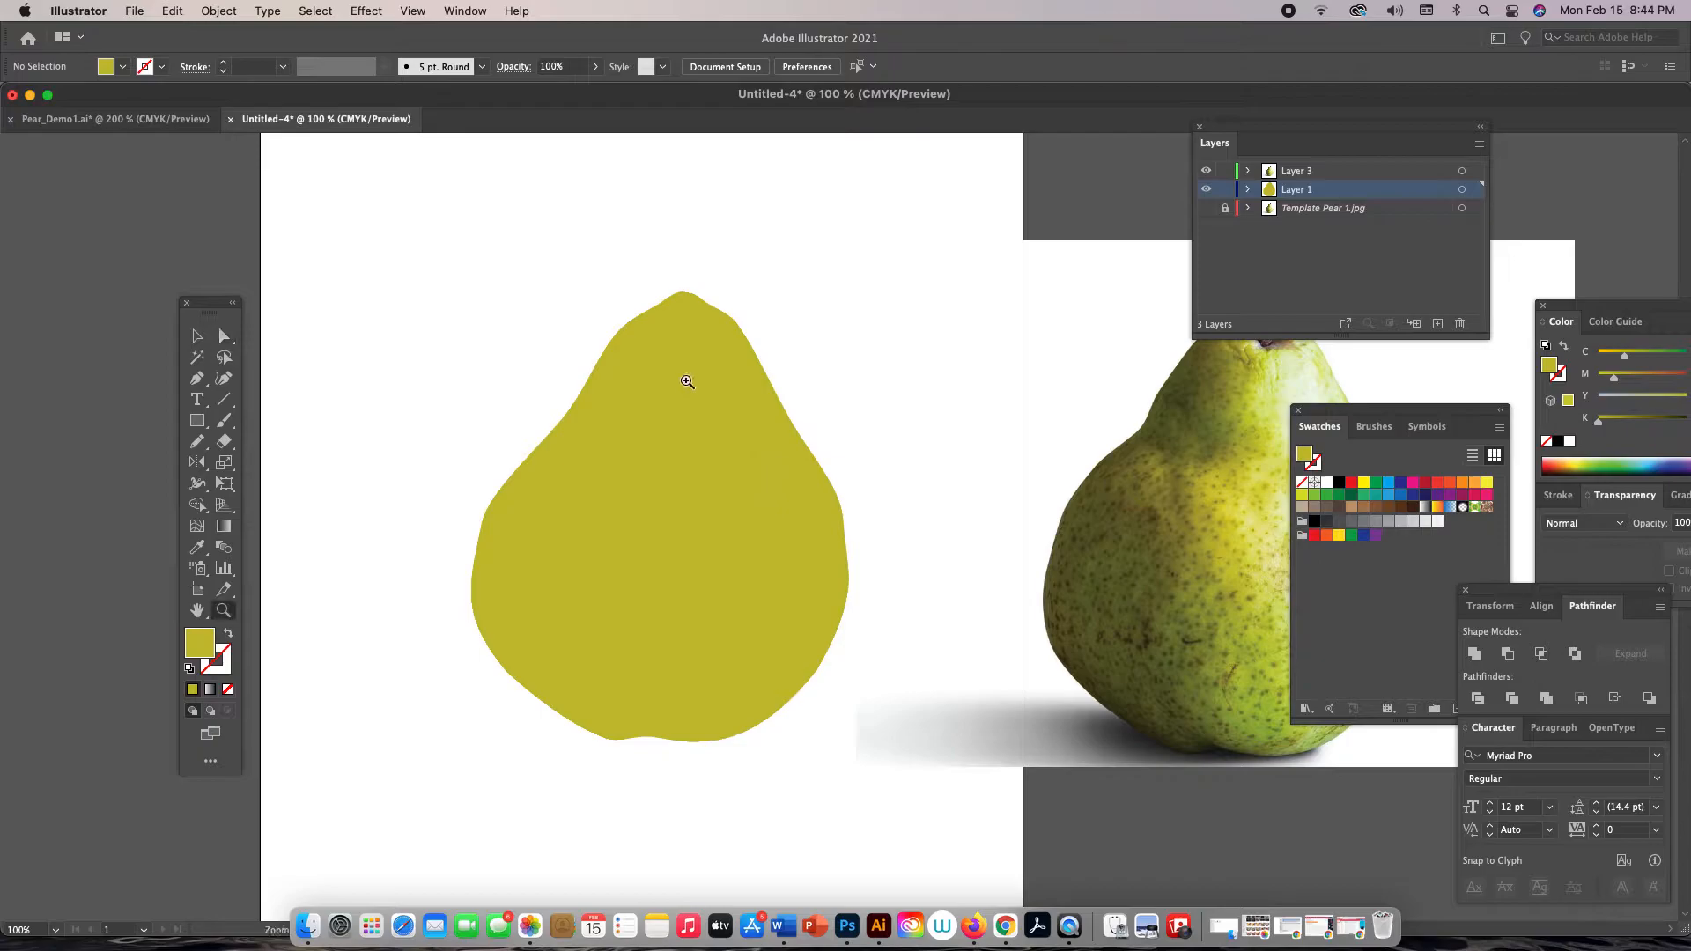
pyautogui.click(683, 378)
pyautogui.click(863, 486)
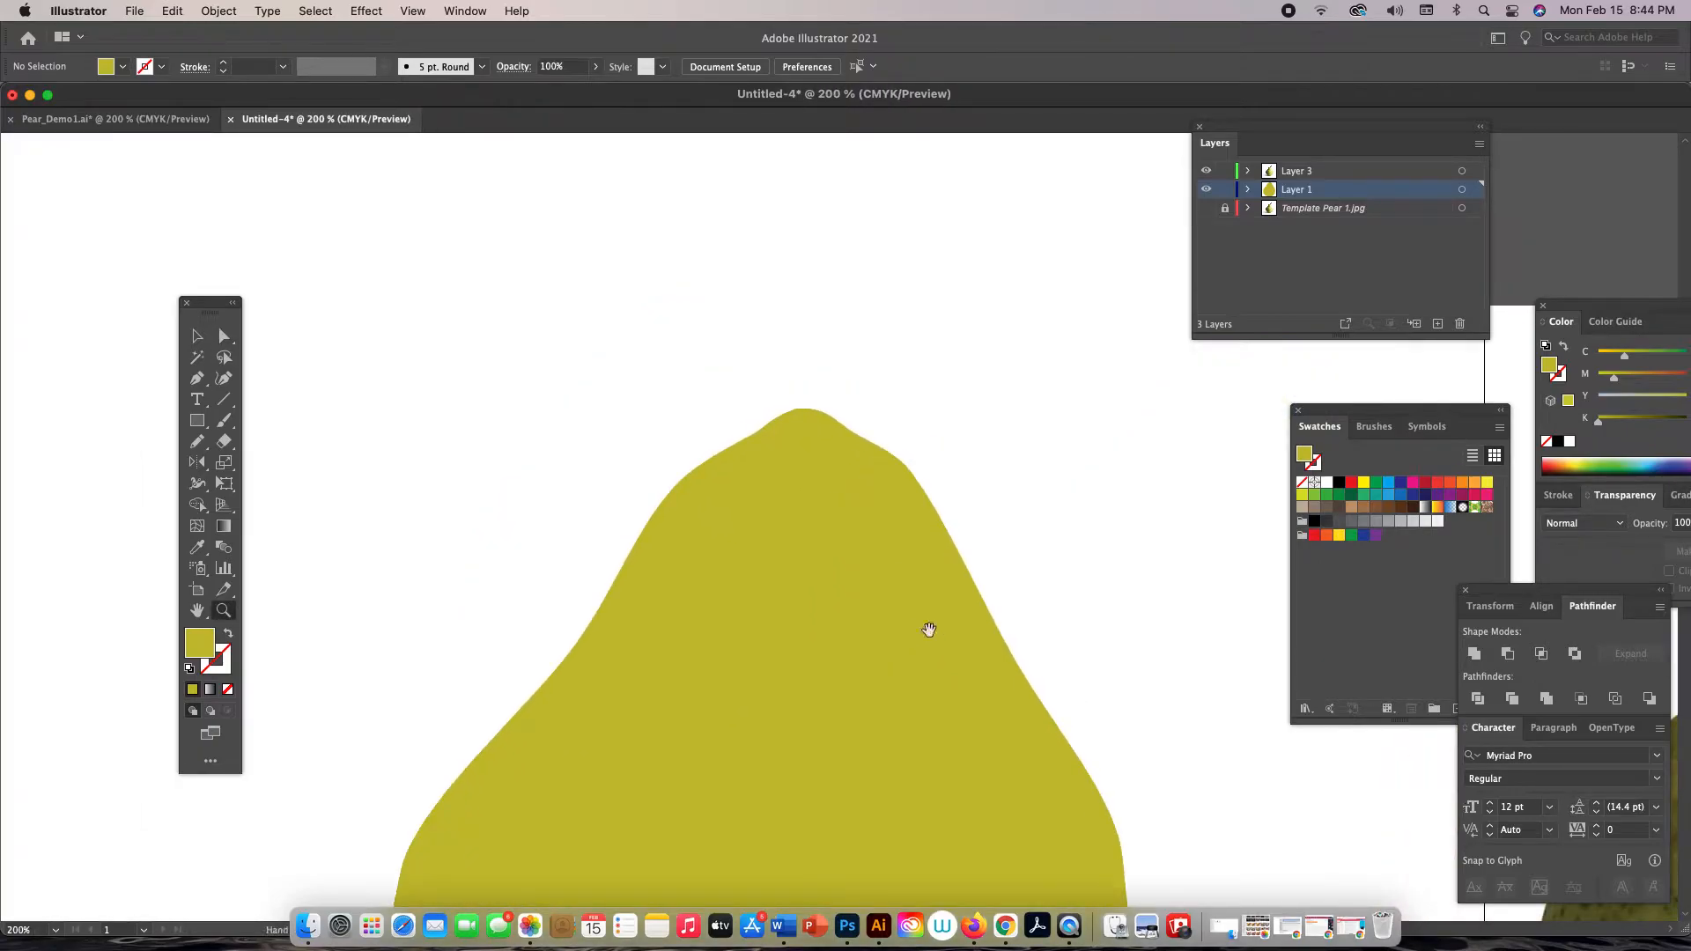
pyautogui.moveTo(925, 631); pyautogui.dragTo(888, 325)
pyautogui.moveTo(801, 532); pyautogui.dragTo(732, 446)
pyautogui.press('super+minus')
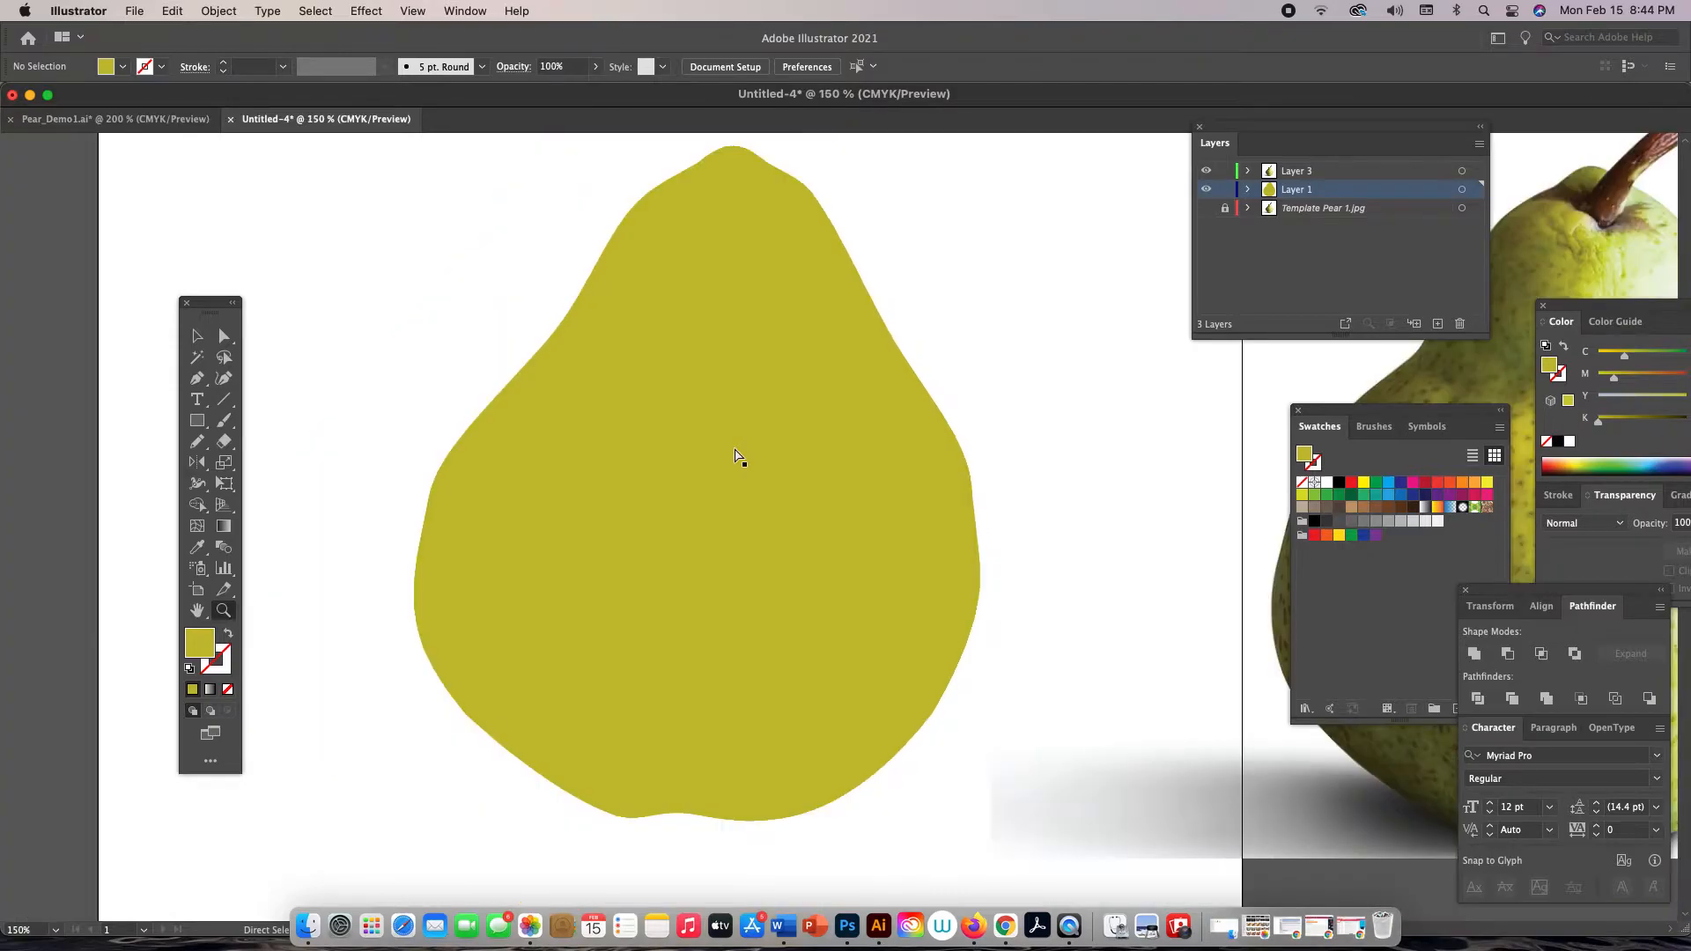
# With the template shown and Layer 1 in outline, add a mesh row between neck and belly and move its left end onto the contour
pyautogui.click(1206, 207)
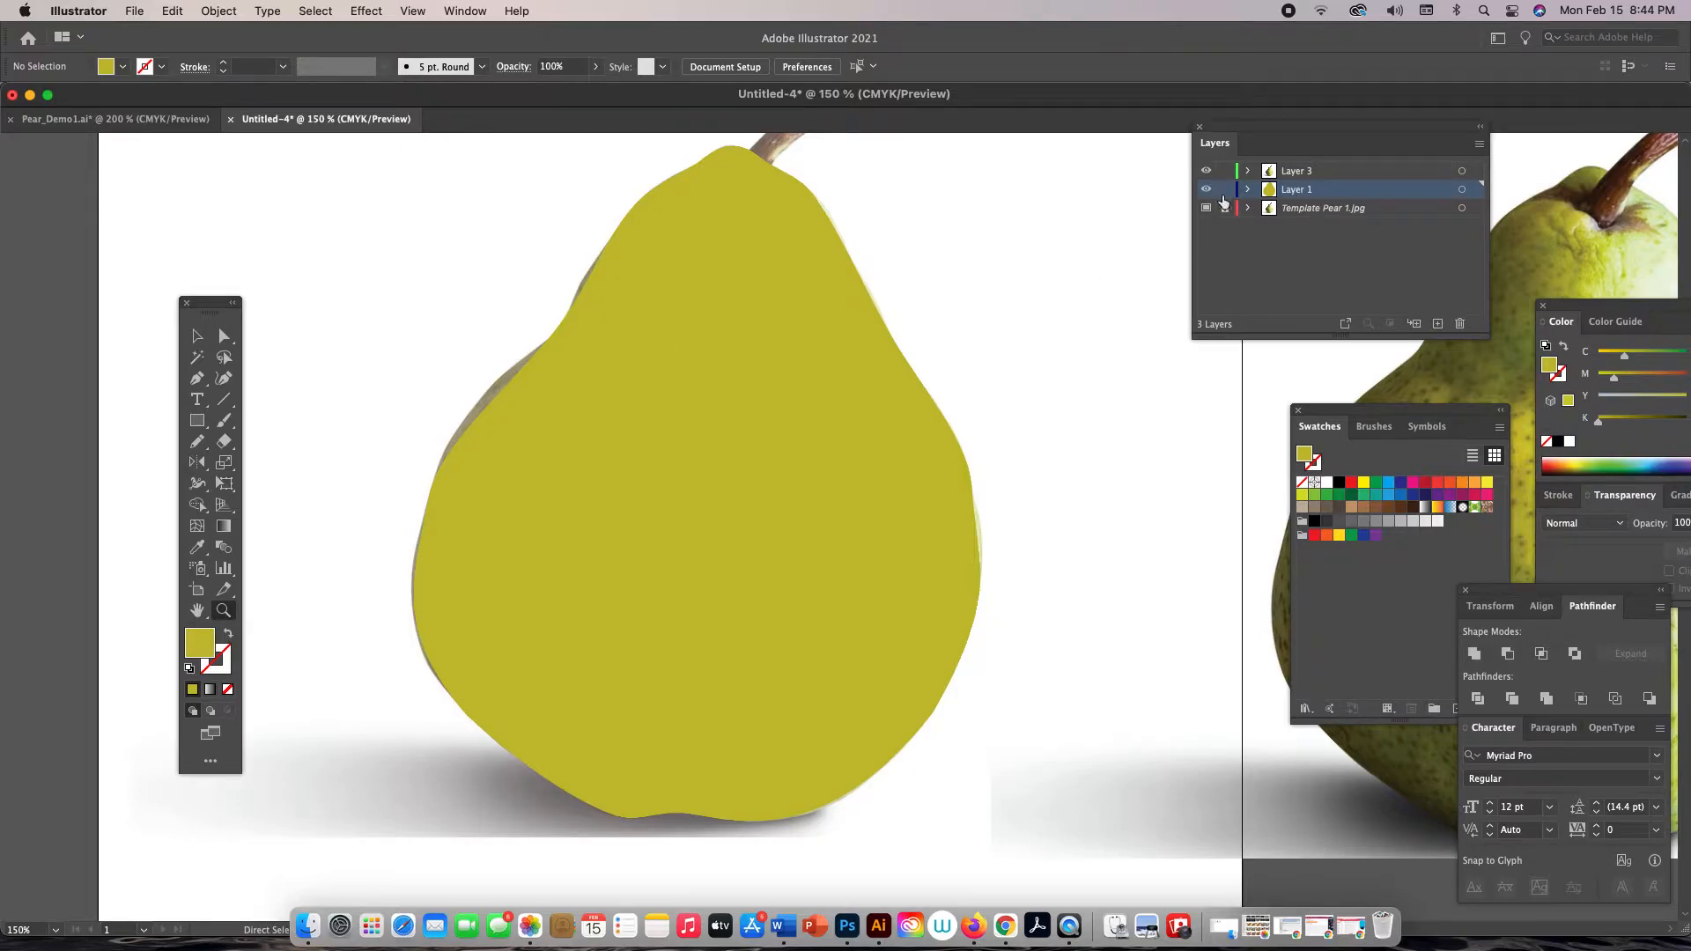
pyautogui.keyDown('super'); pyautogui.click(1206, 189); pyautogui.keyUp('super')
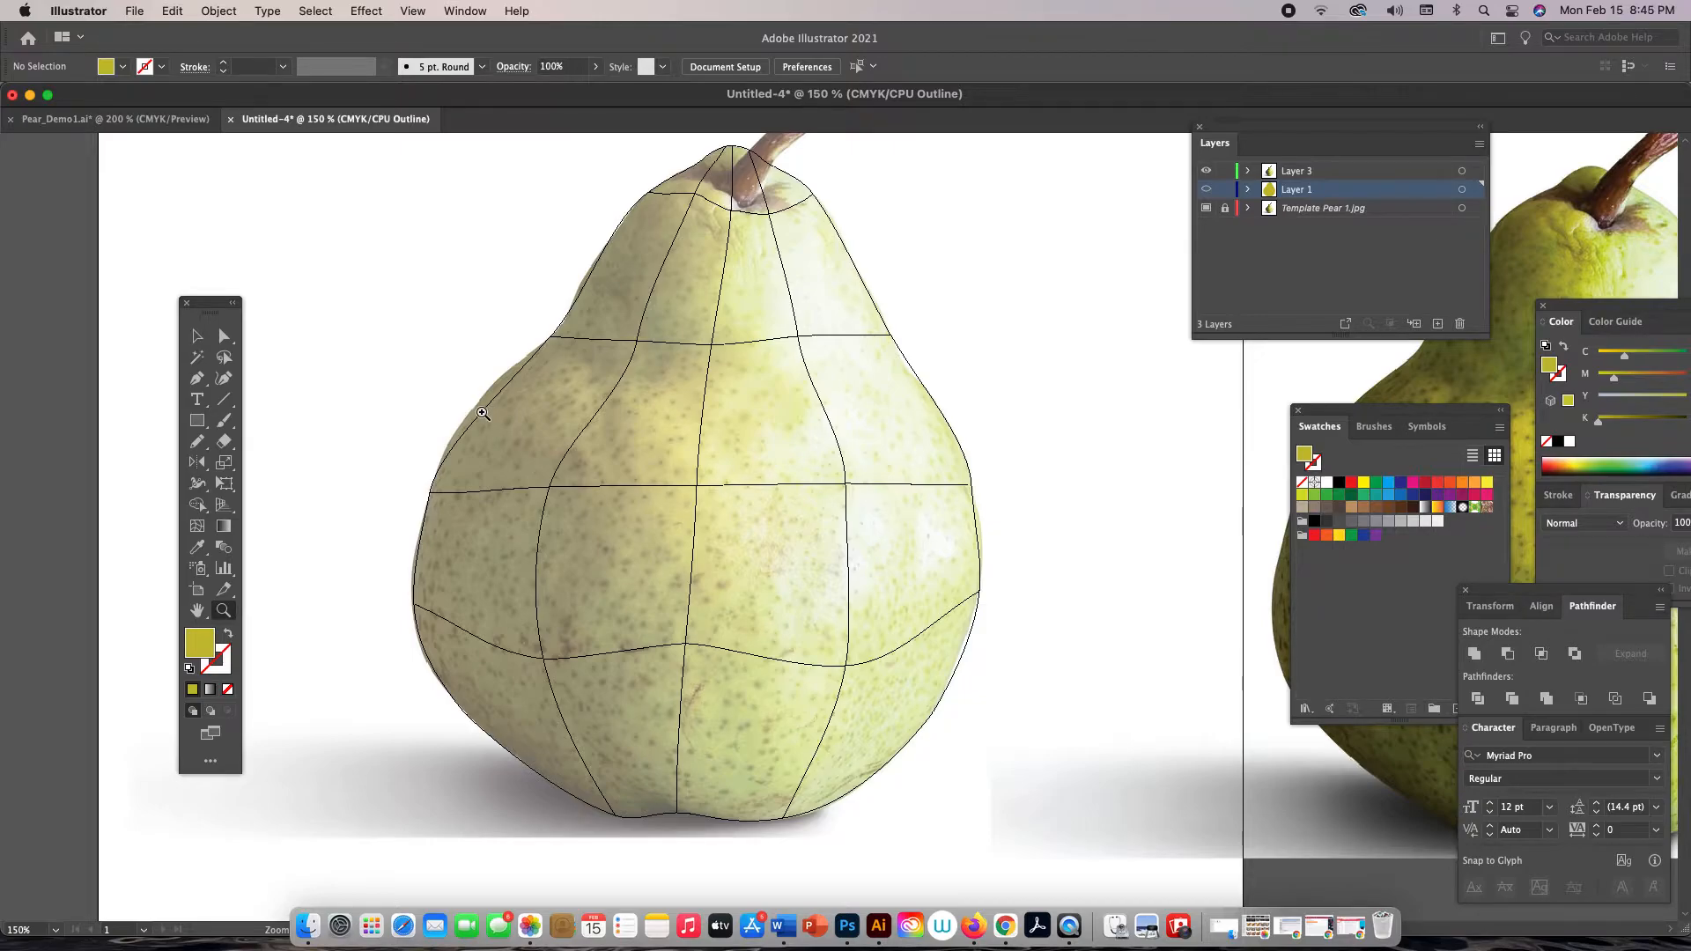
pyautogui.press('u')
pyautogui.click(494, 404)
pyautogui.moveTo(495, 405); pyautogui.dragTo(487, 398)
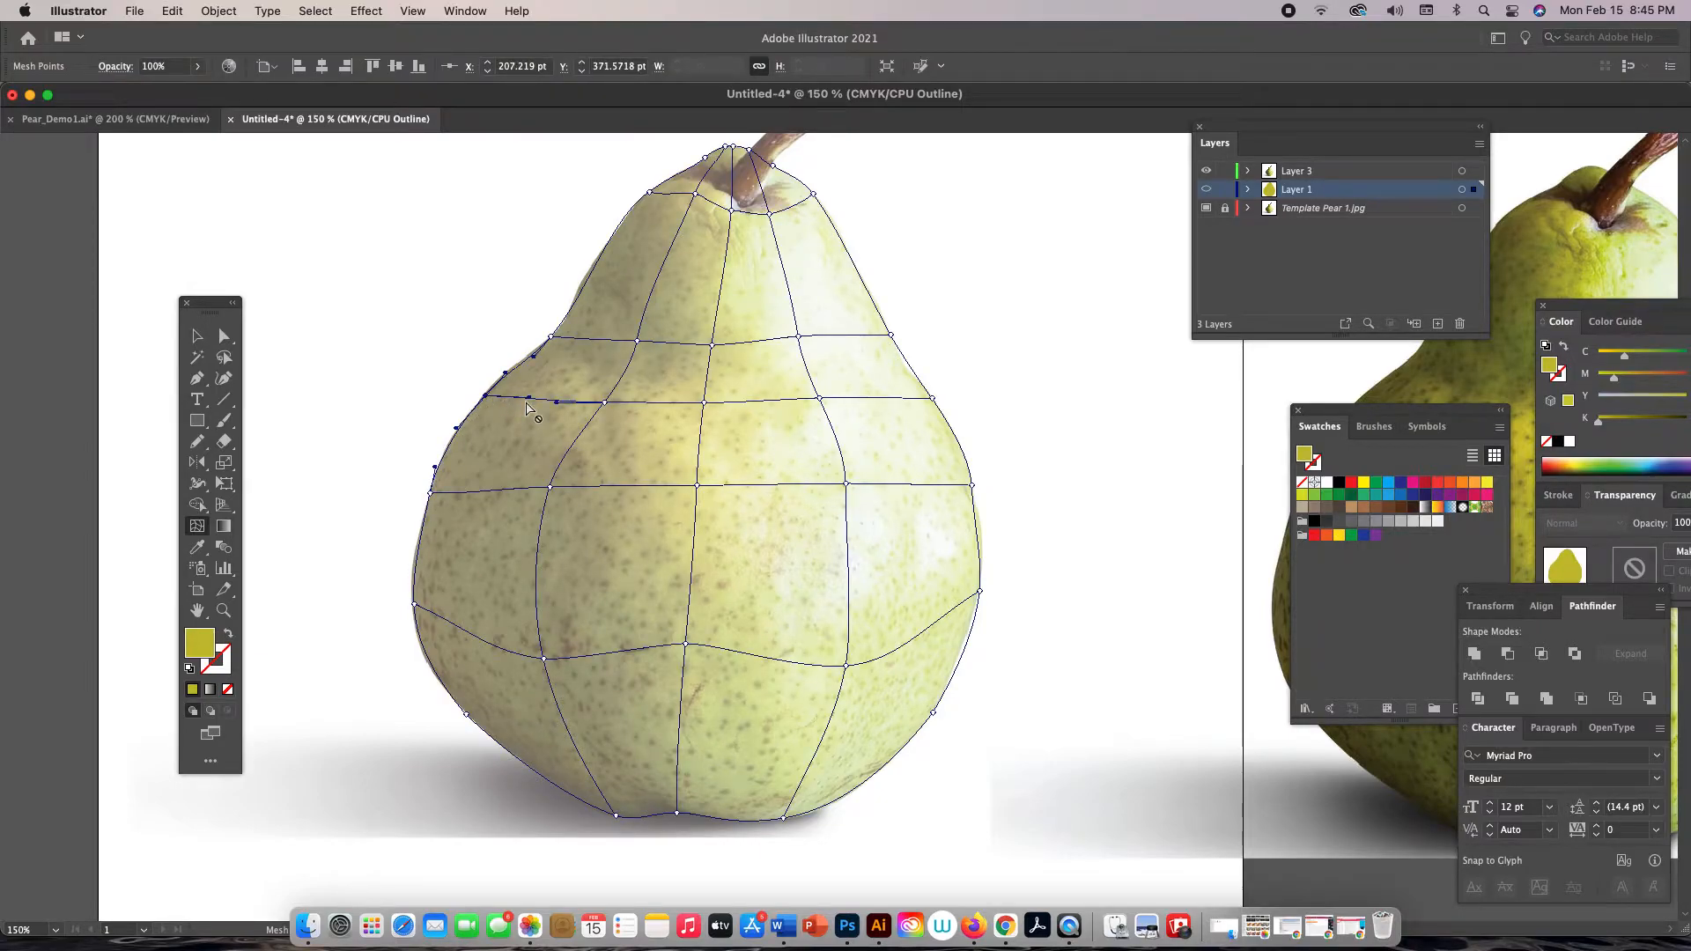
# Preview Layer 1 to check the filled mesh against the template, and return it to outline view
pyautogui.press('super+minus')
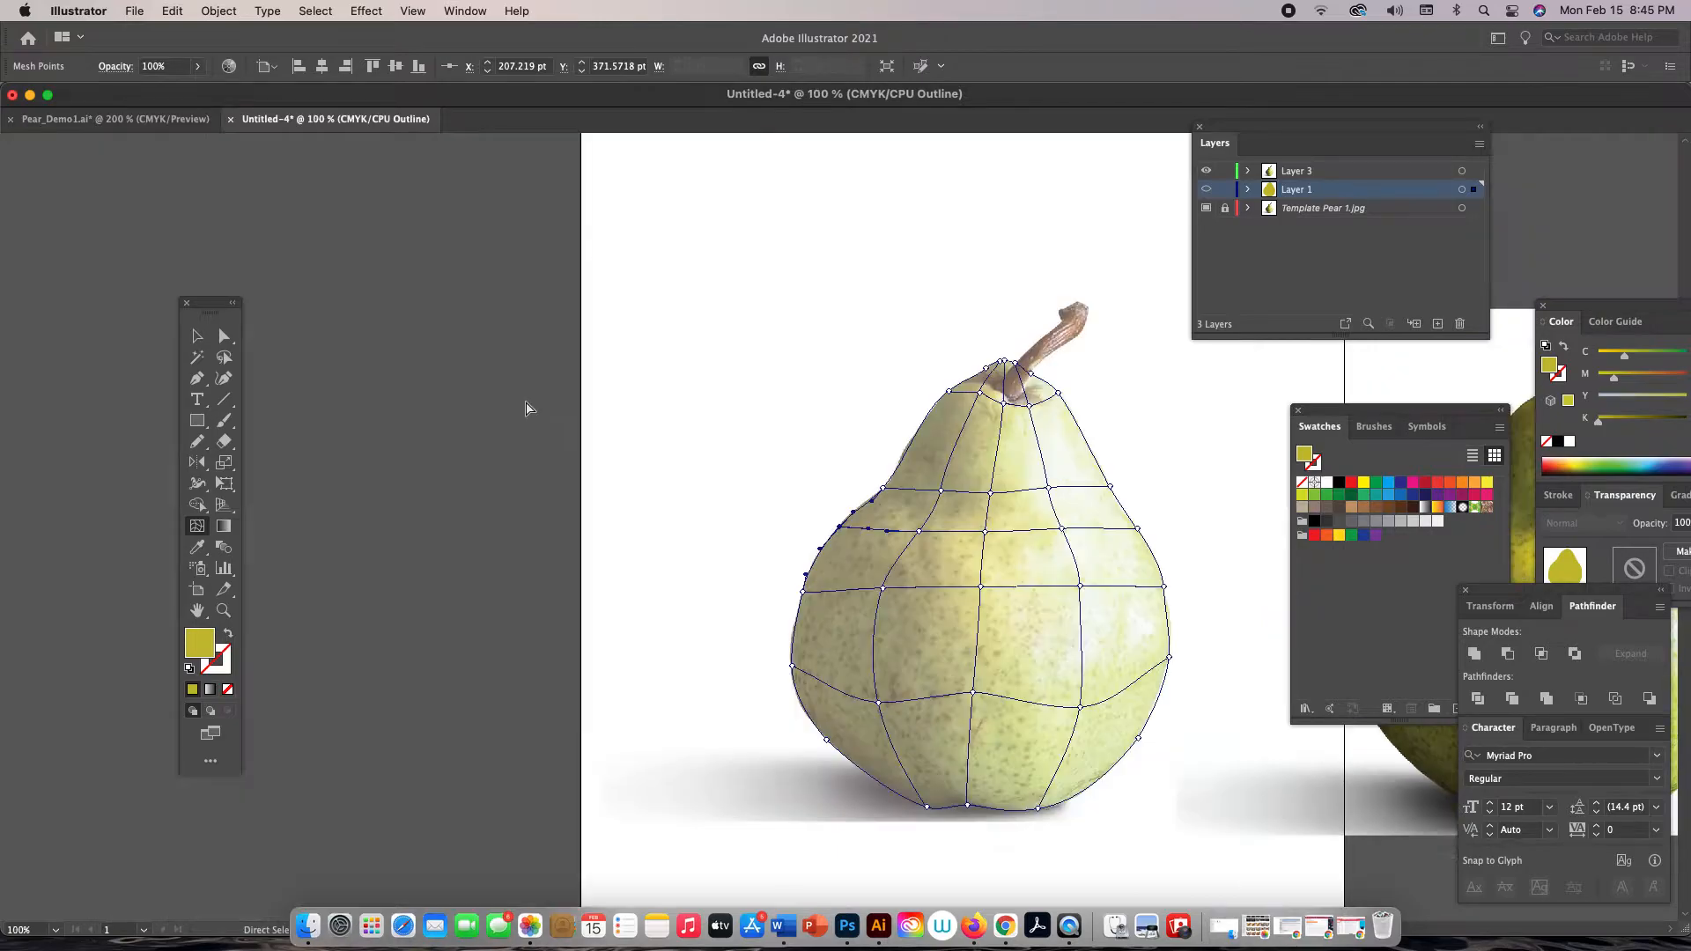
pyautogui.press('space')
pyautogui.moveTo(529, 401); pyautogui.dragTo(317, 287)
pyautogui.moveTo(598, 362); pyautogui.dragTo(507, 366)
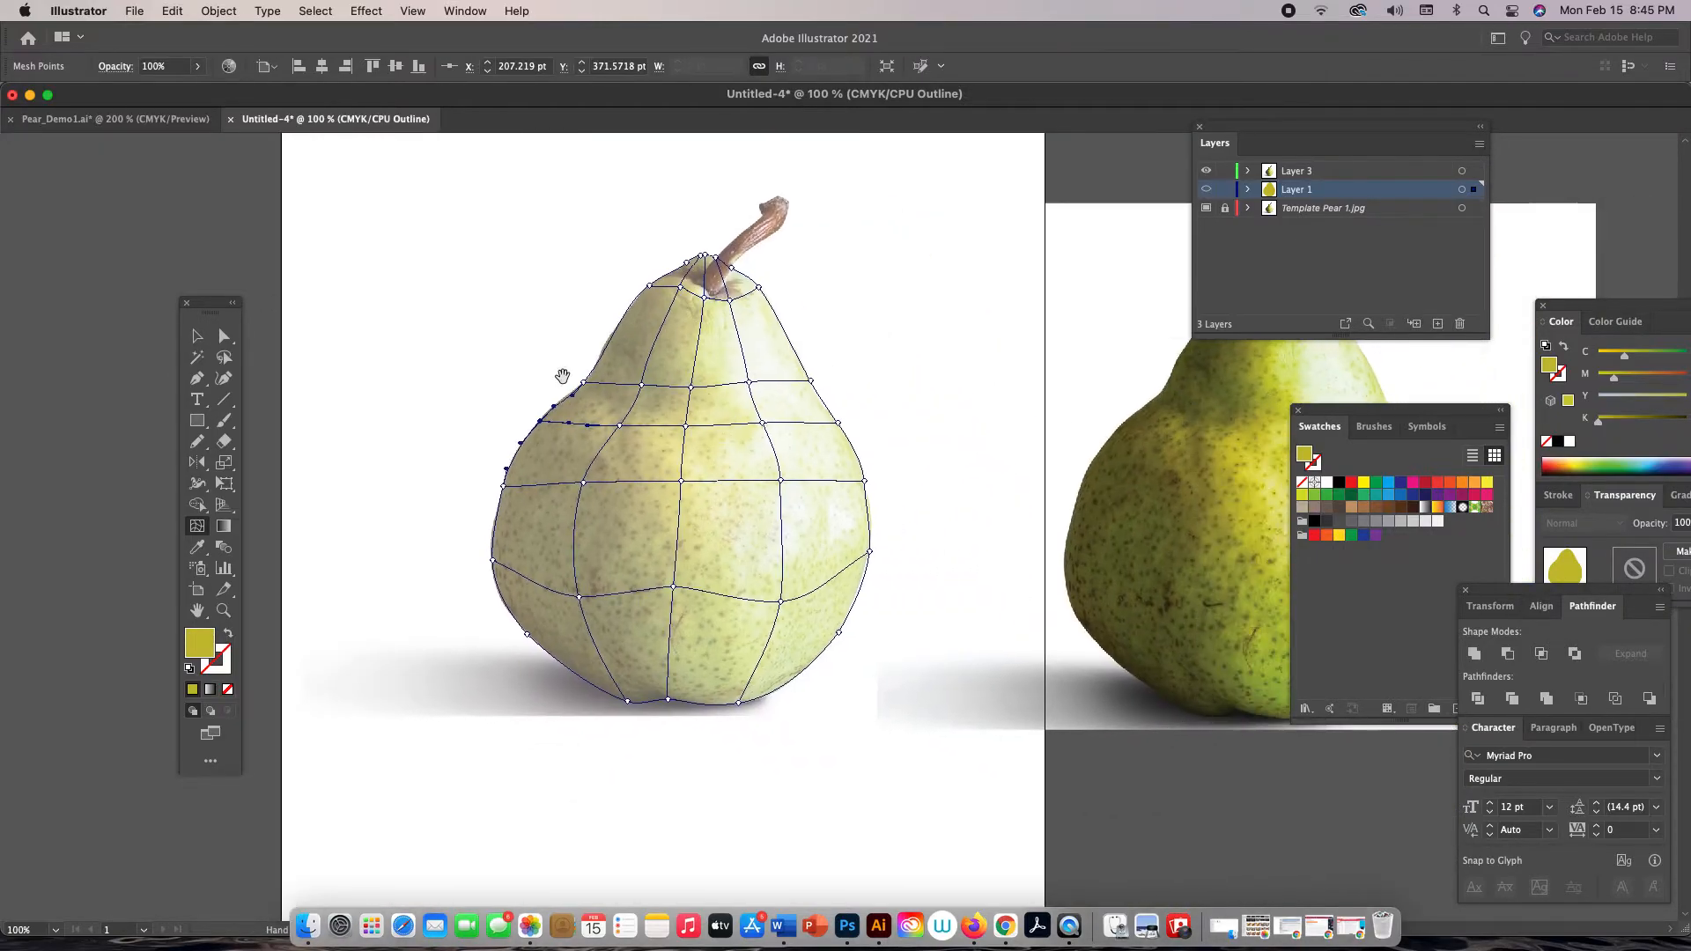
pyautogui.moveTo(707, 405); pyautogui.dragTo(622, 393)
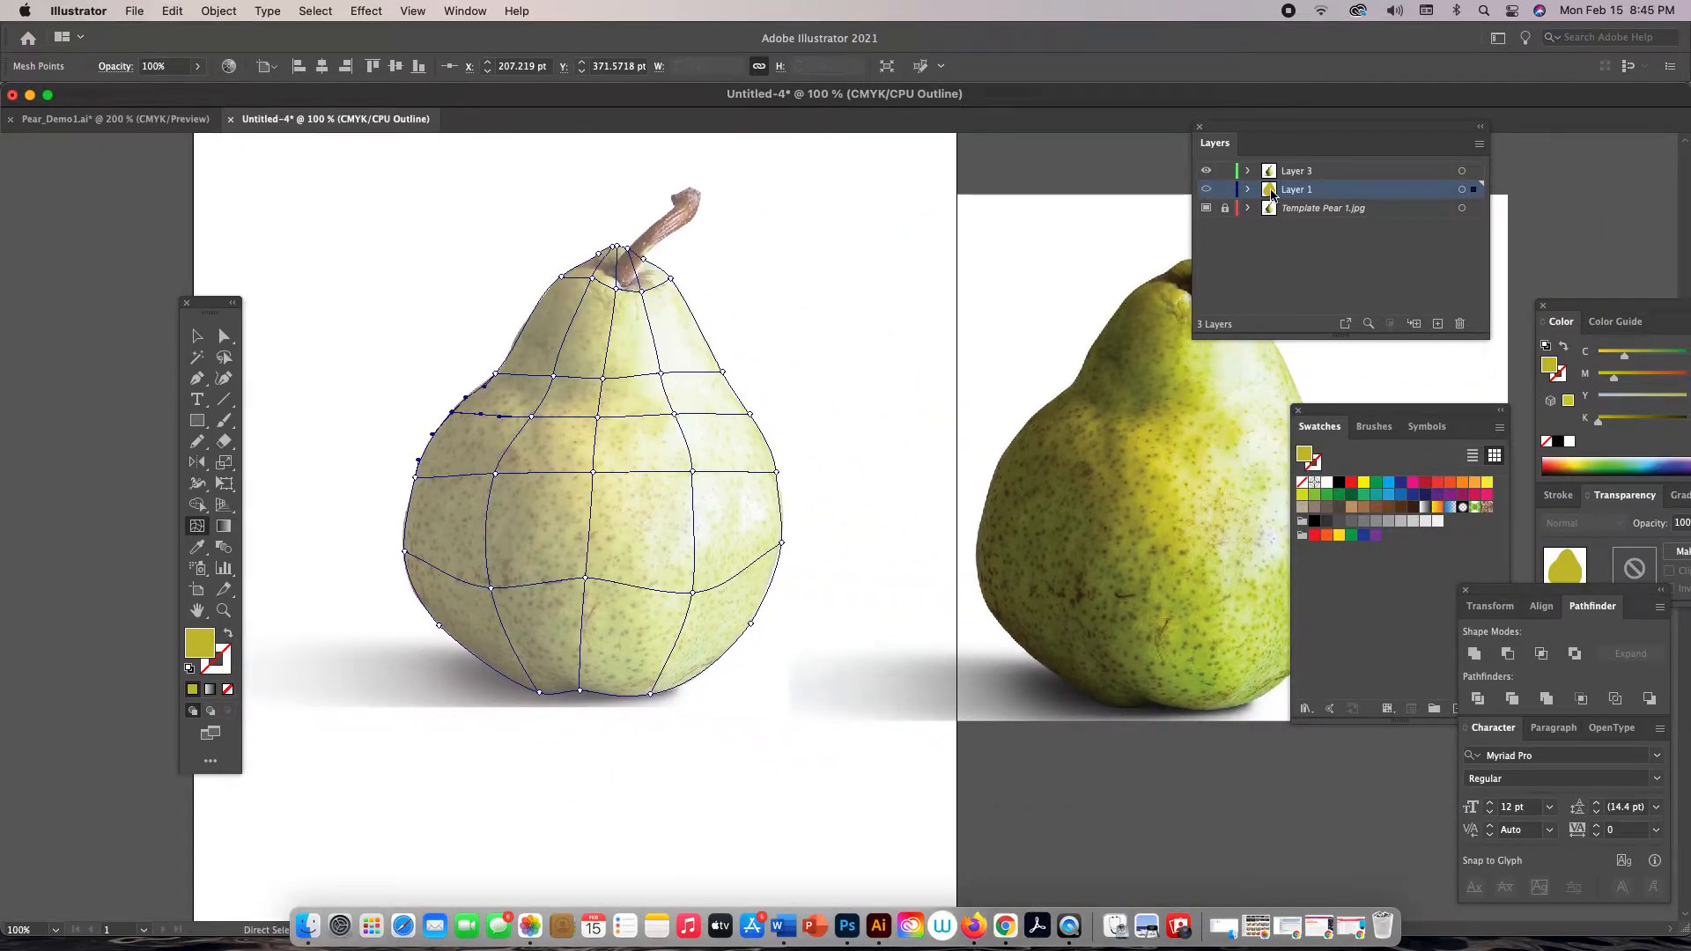
pyautogui.keyDown('super'); pyautogui.click(1207, 190); pyautogui.keyUp('super')
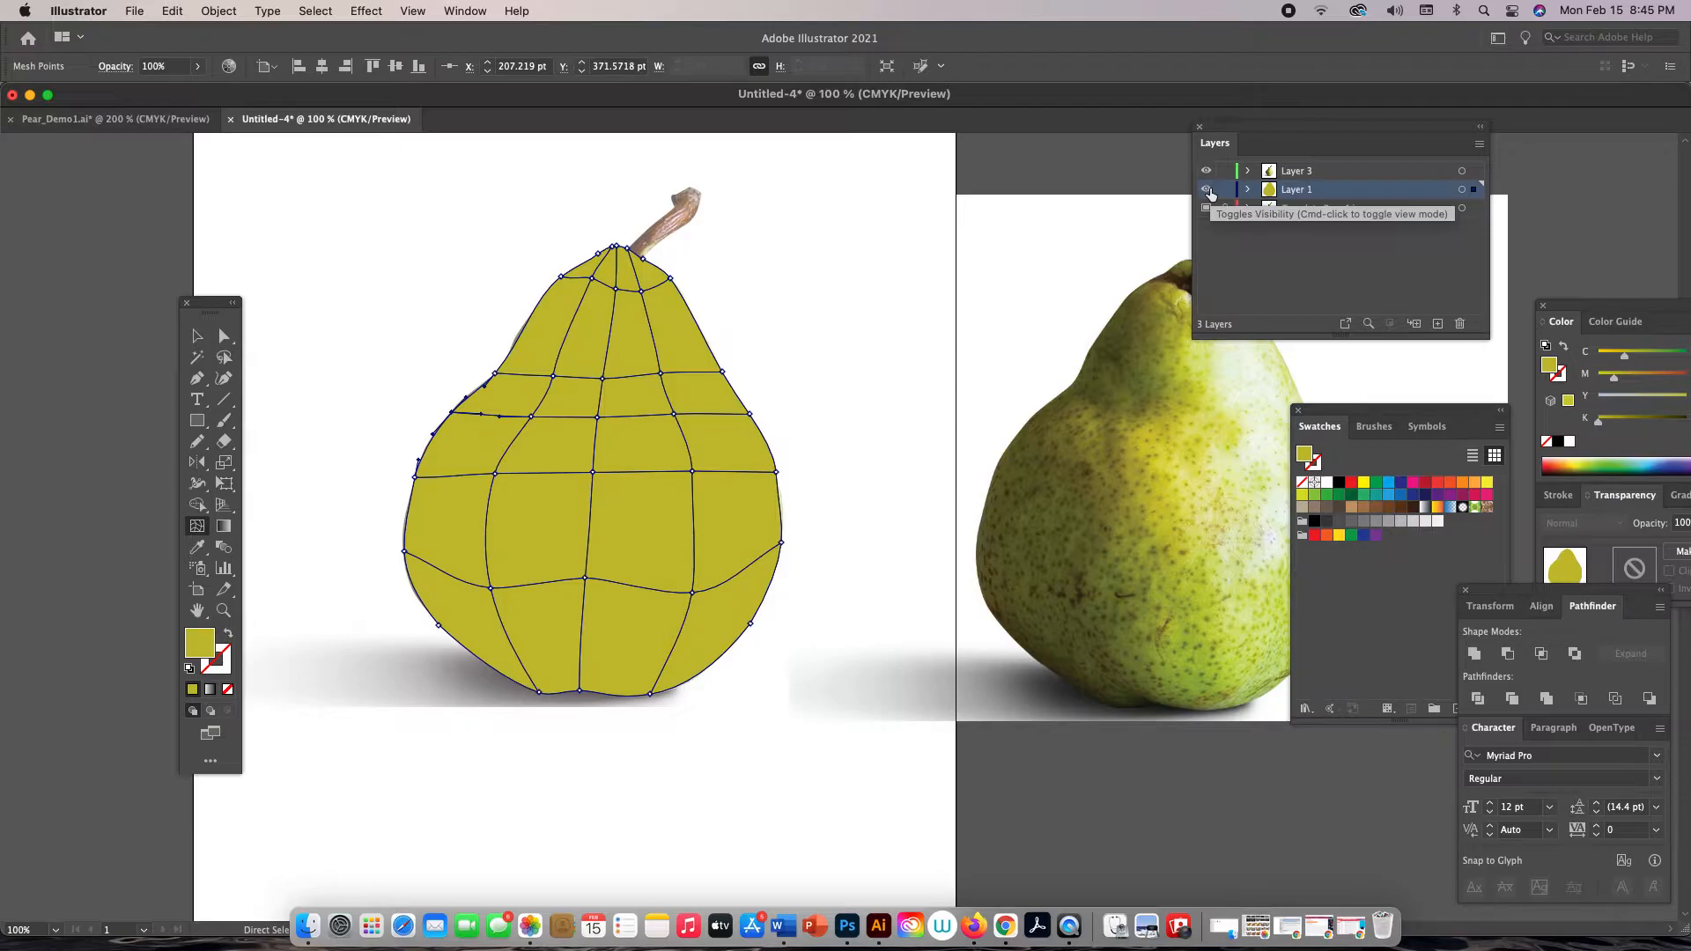
pyautogui.press('super+y')
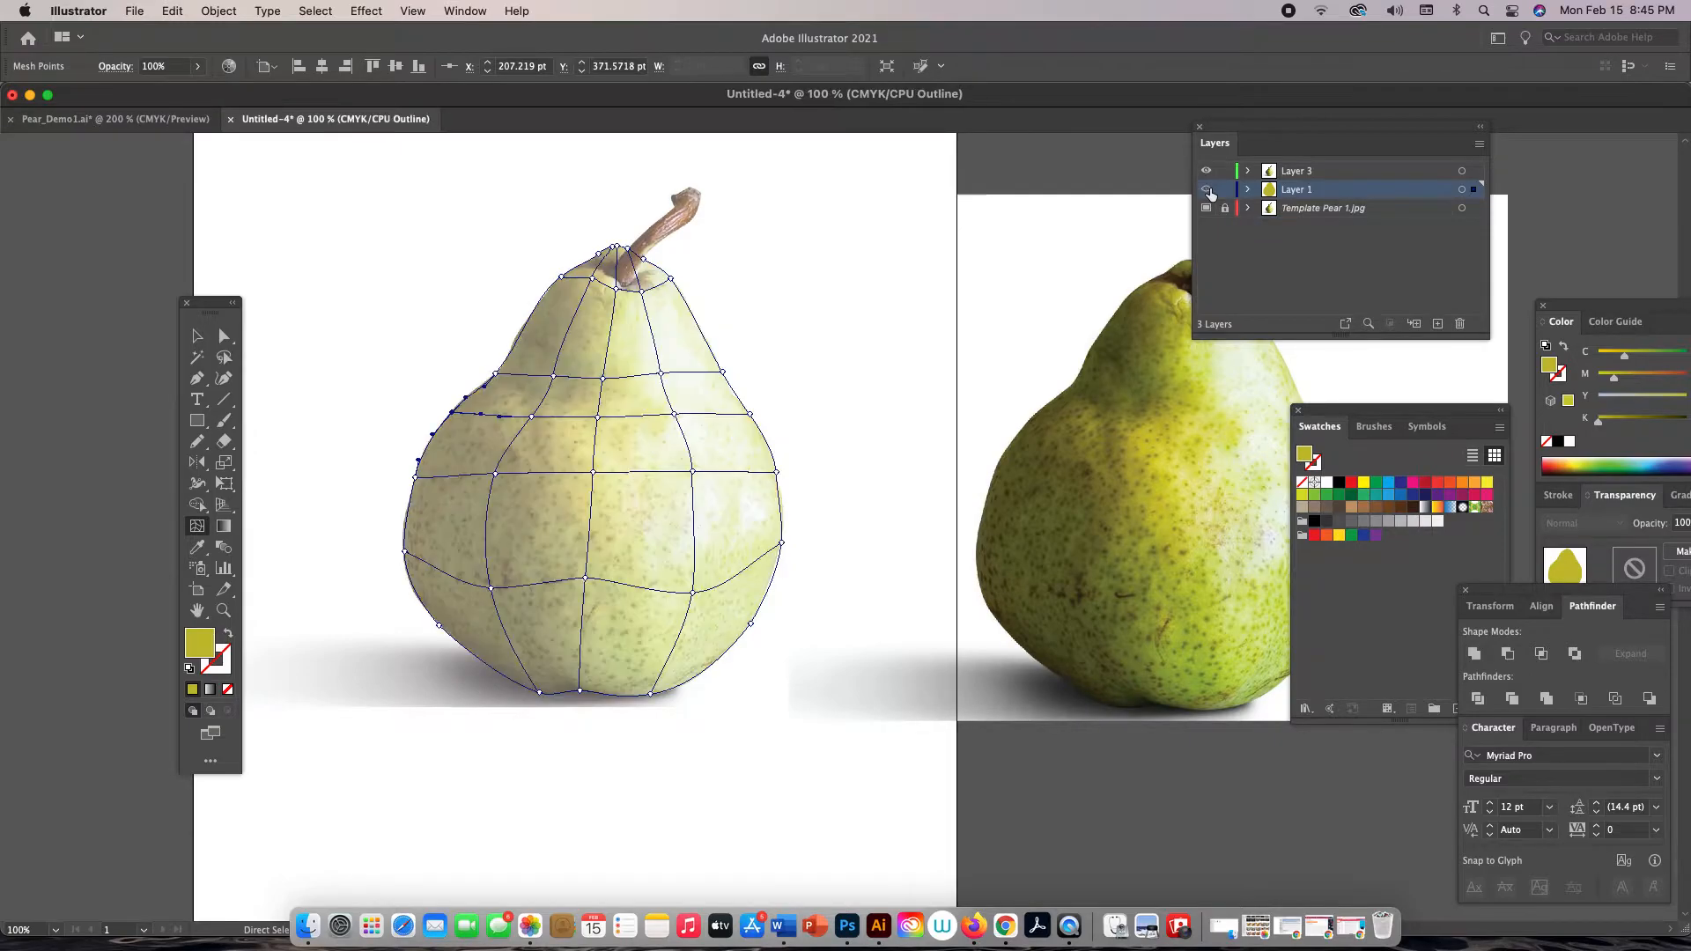
# Select the mesh points along the pear's left contour, lower-left base and left interior column together
pyautogui.press('a')
pyautogui.click(494, 375)
pyautogui.keyDown('shift'); pyautogui.click(451, 412); pyautogui.keyUp('shift')
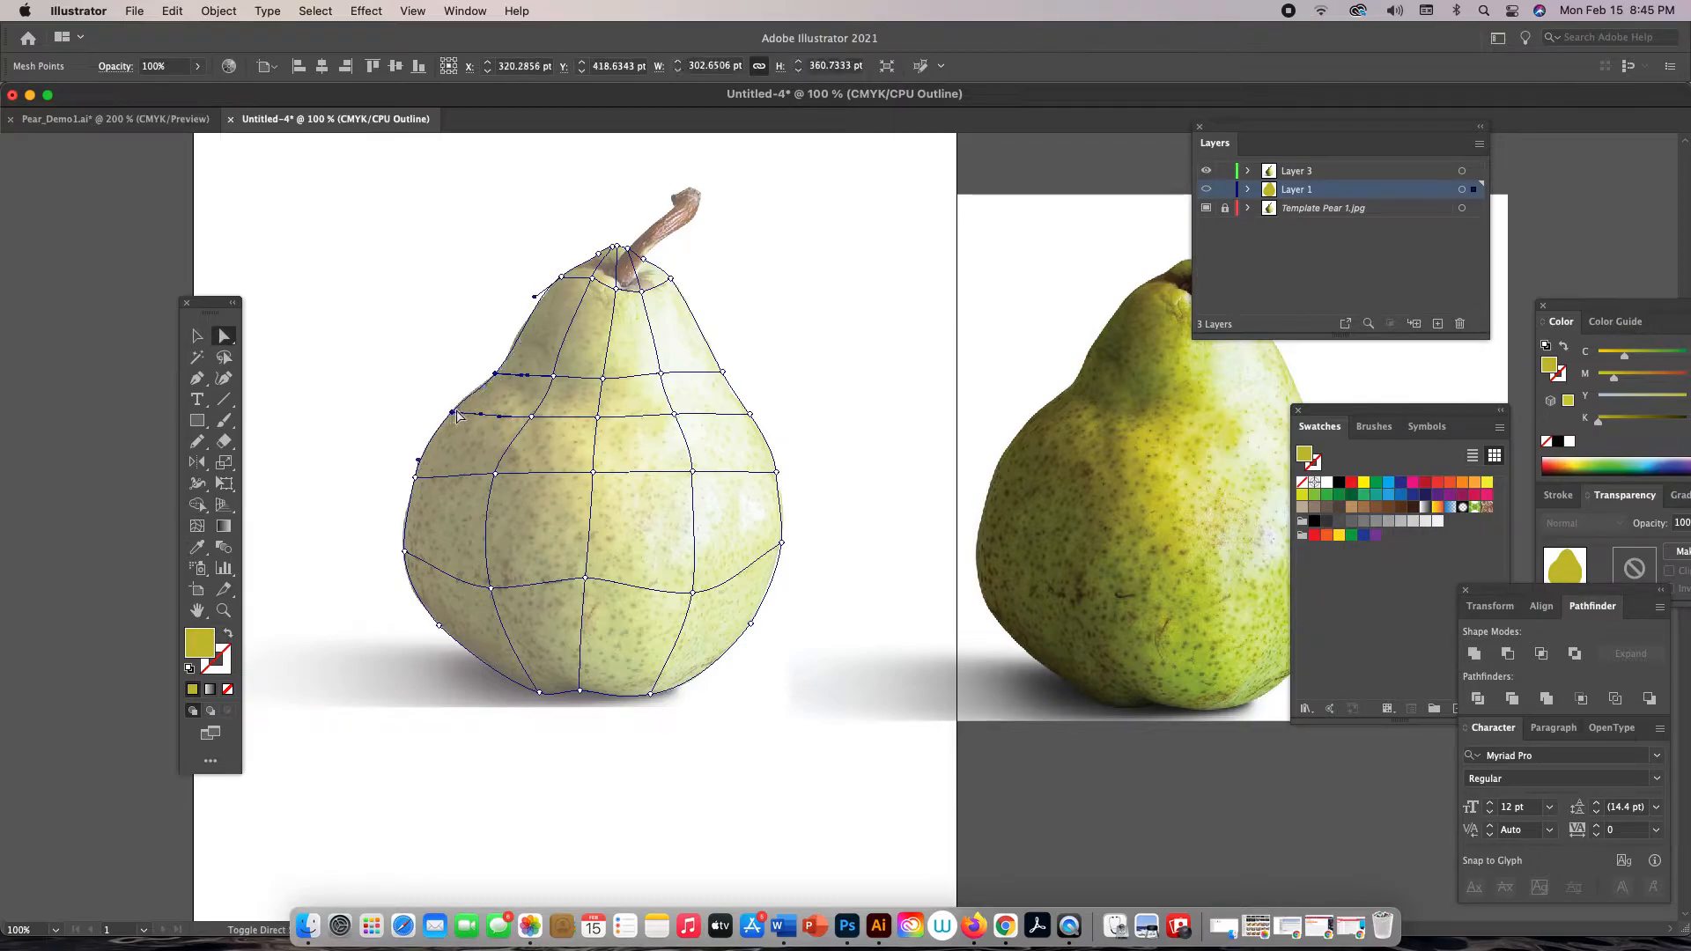
pyautogui.keyDown('shift'); pyautogui.click(416, 477); pyautogui.keyUp('shift')
pyautogui.keyDown('shift'); pyautogui.click(405, 553); pyautogui.keyUp('shift')
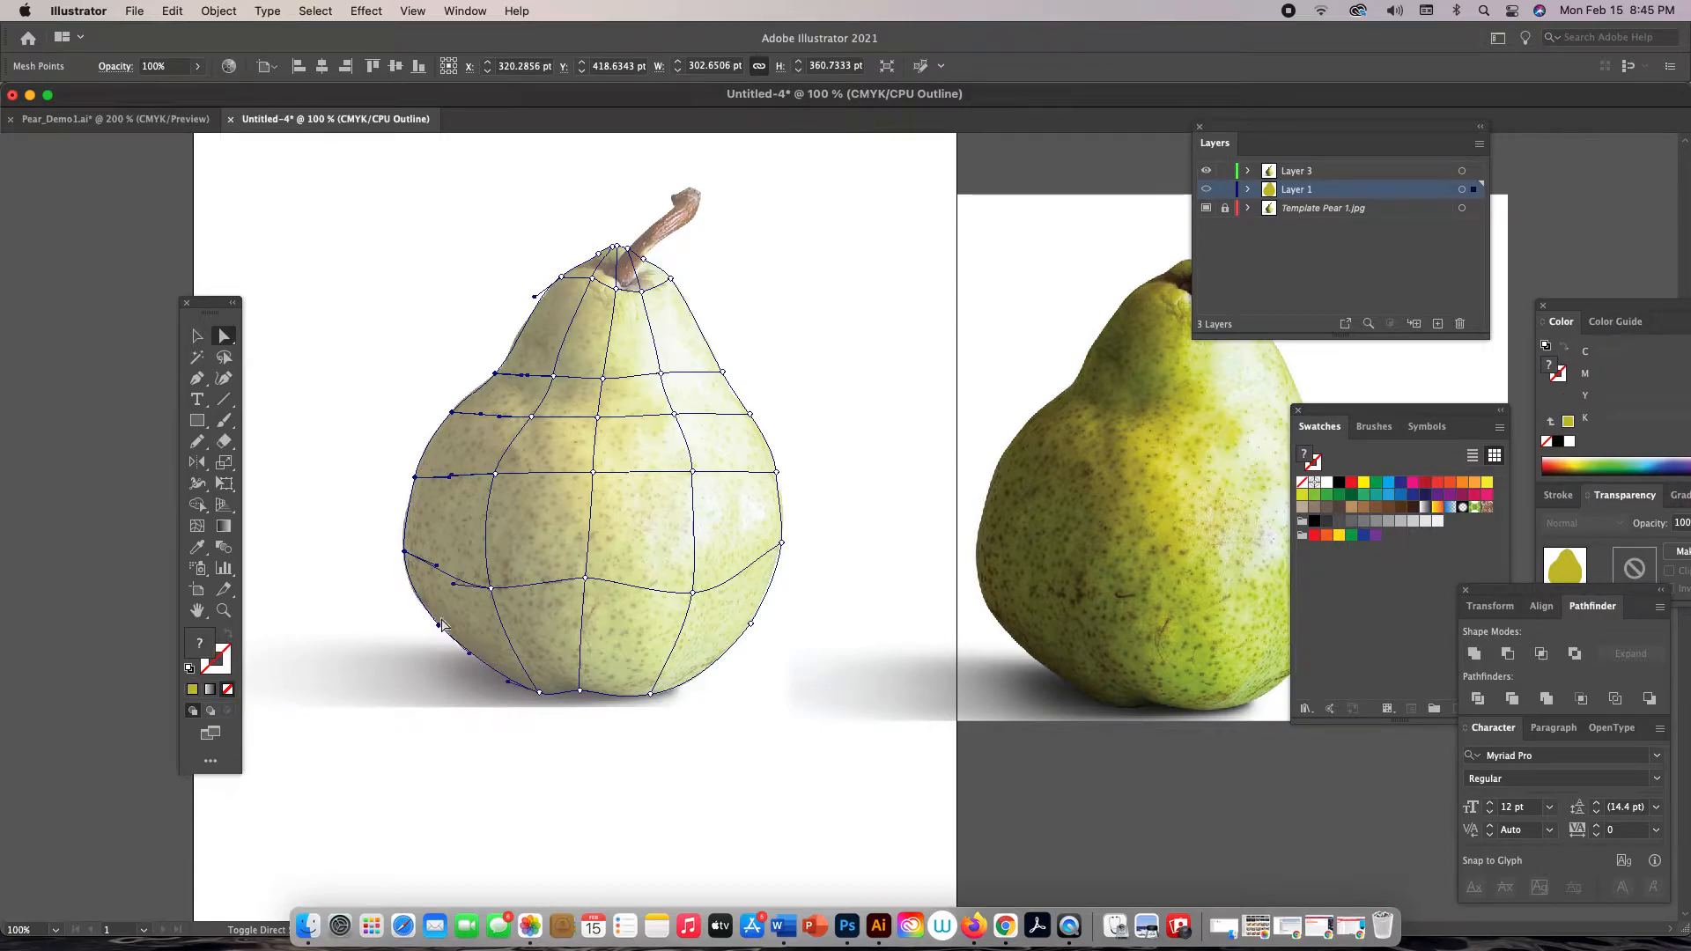
pyautogui.keyDown('shift'); pyautogui.click(539, 693); pyautogui.keyUp('shift')
pyautogui.keyDown('shift'); pyautogui.click(580, 693); pyautogui.keyUp('shift')
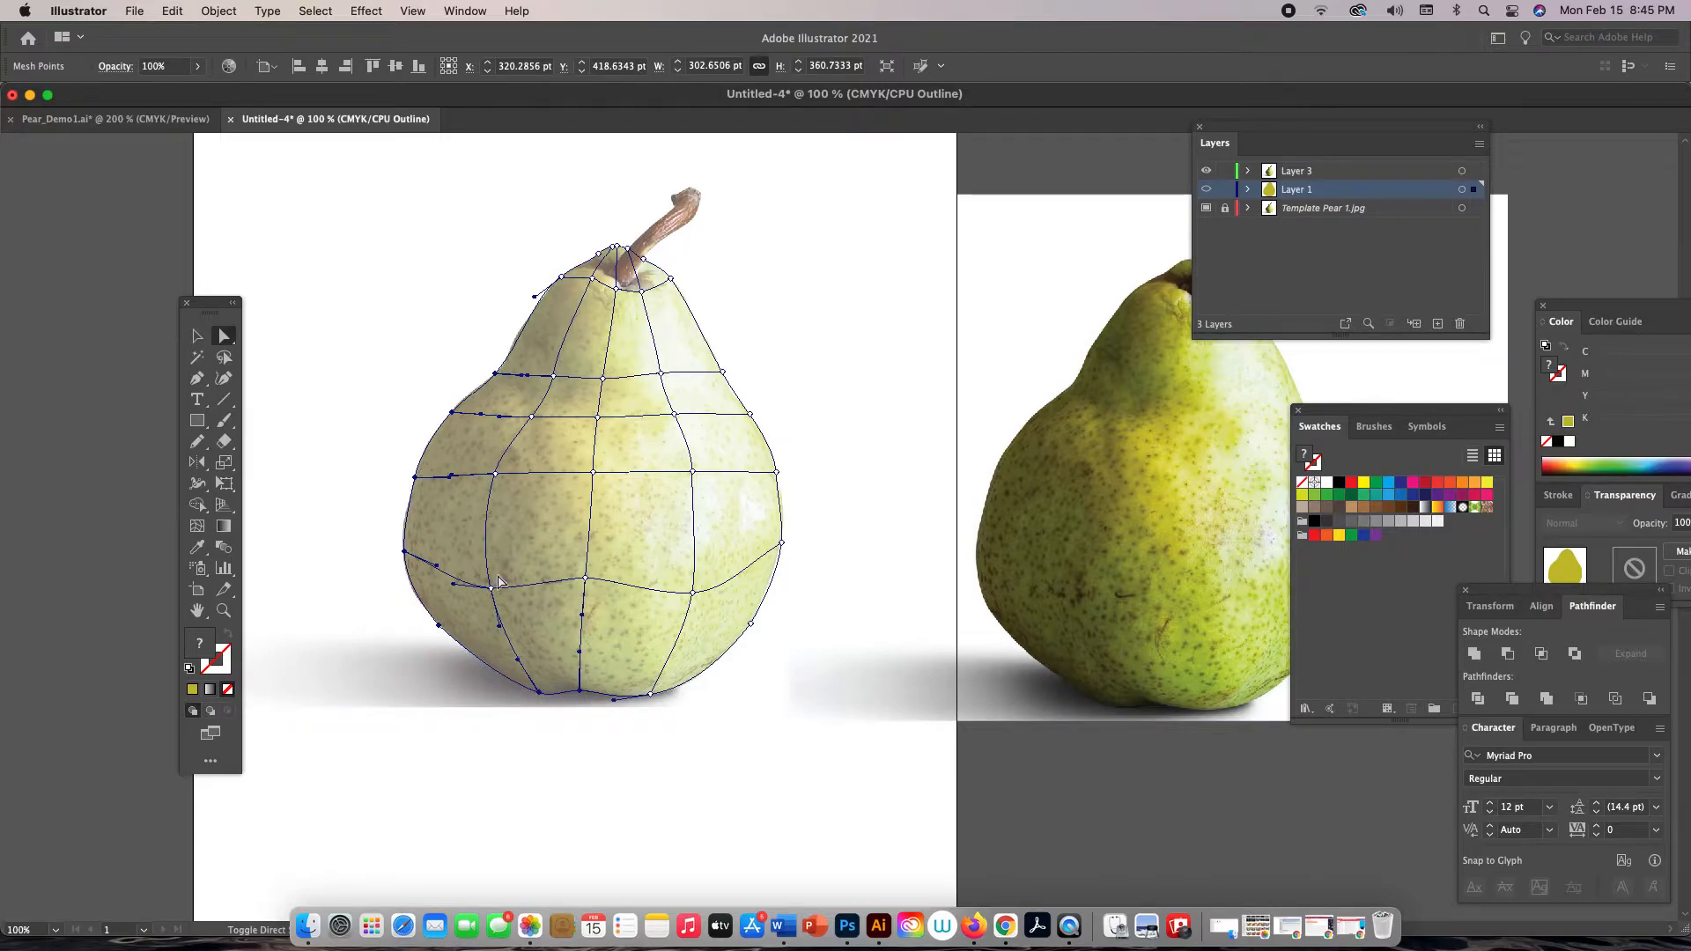
pyautogui.keyDown('shift'); pyautogui.click(495, 474); pyautogui.keyUp('shift')
pyautogui.click(491, 588)
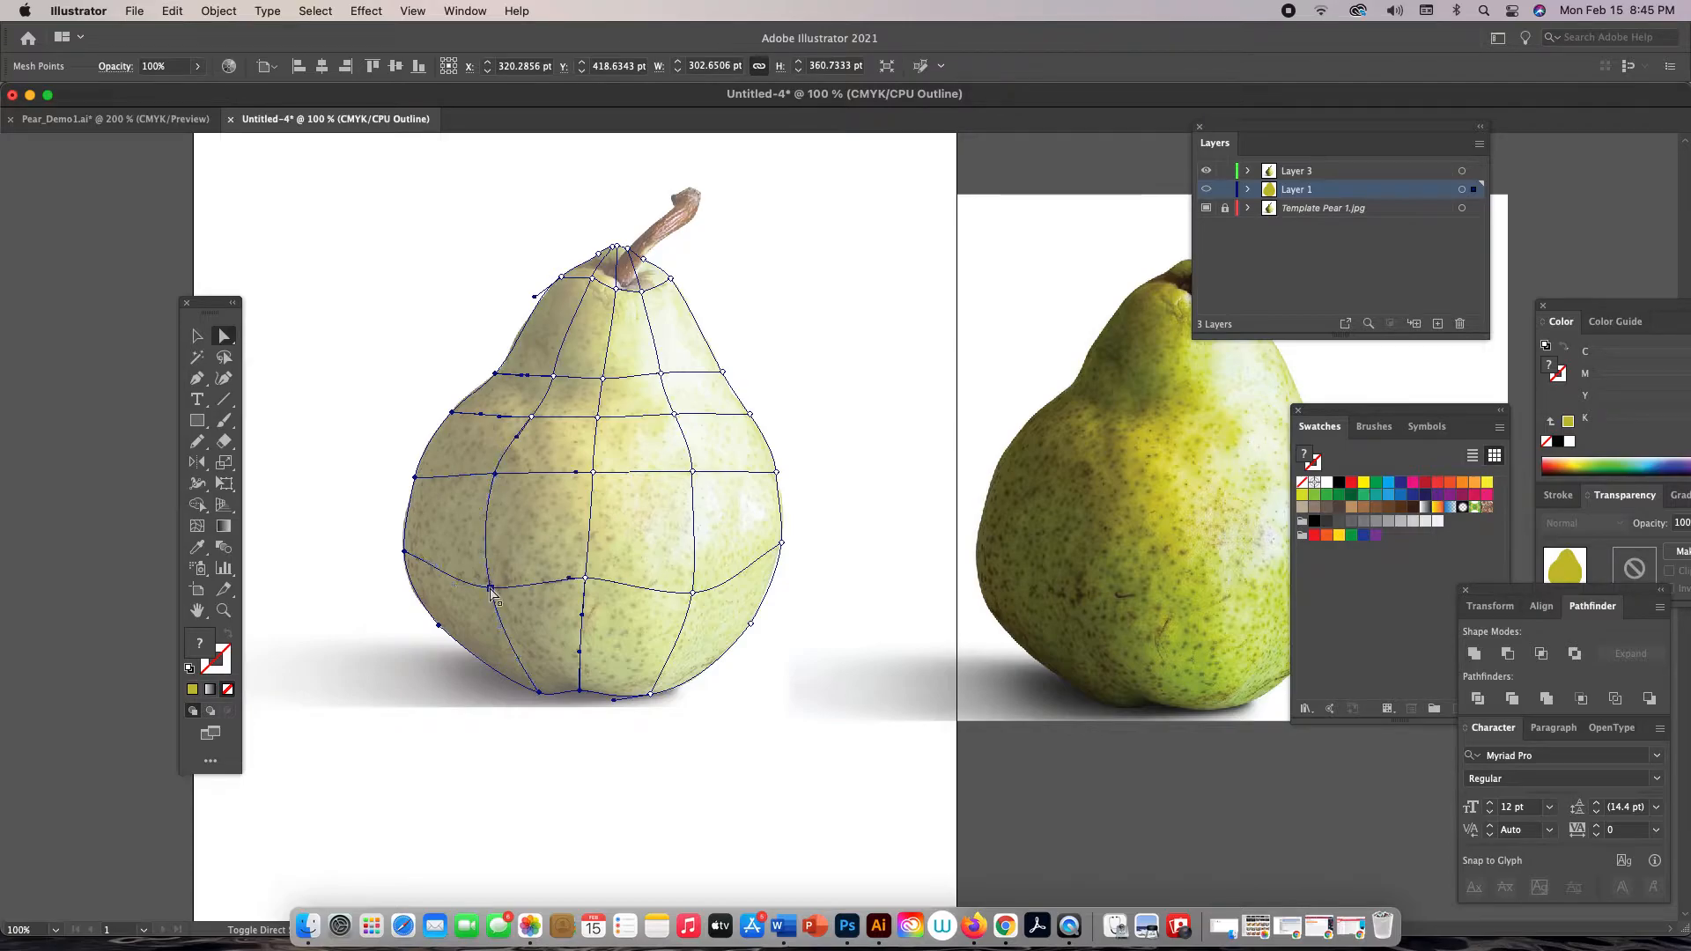
pyautogui.click(553, 377)
pyautogui.click(562, 278)
# Preview Layer 1 and fill the selected left-side mesh points with the dark green sampled from the photo pear's shaded neck
pyautogui.press('super')
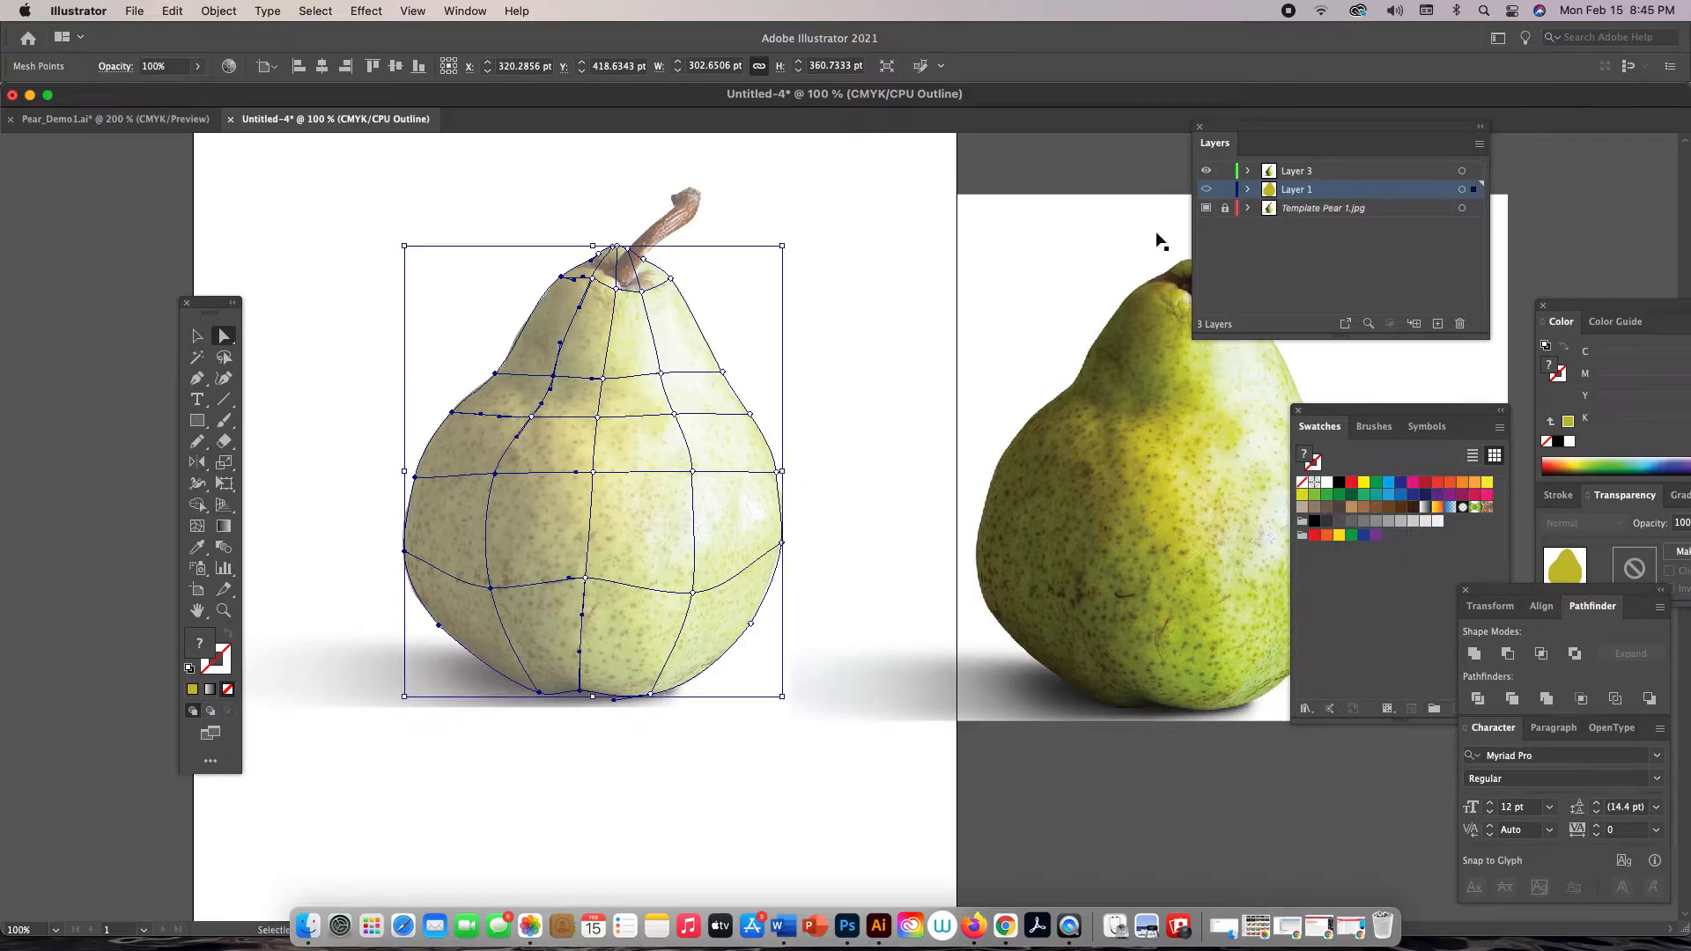
pyautogui.keyDown('super'); pyautogui.click(1206, 192); pyautogui.keyUp('super')
pyautogui.press('i')
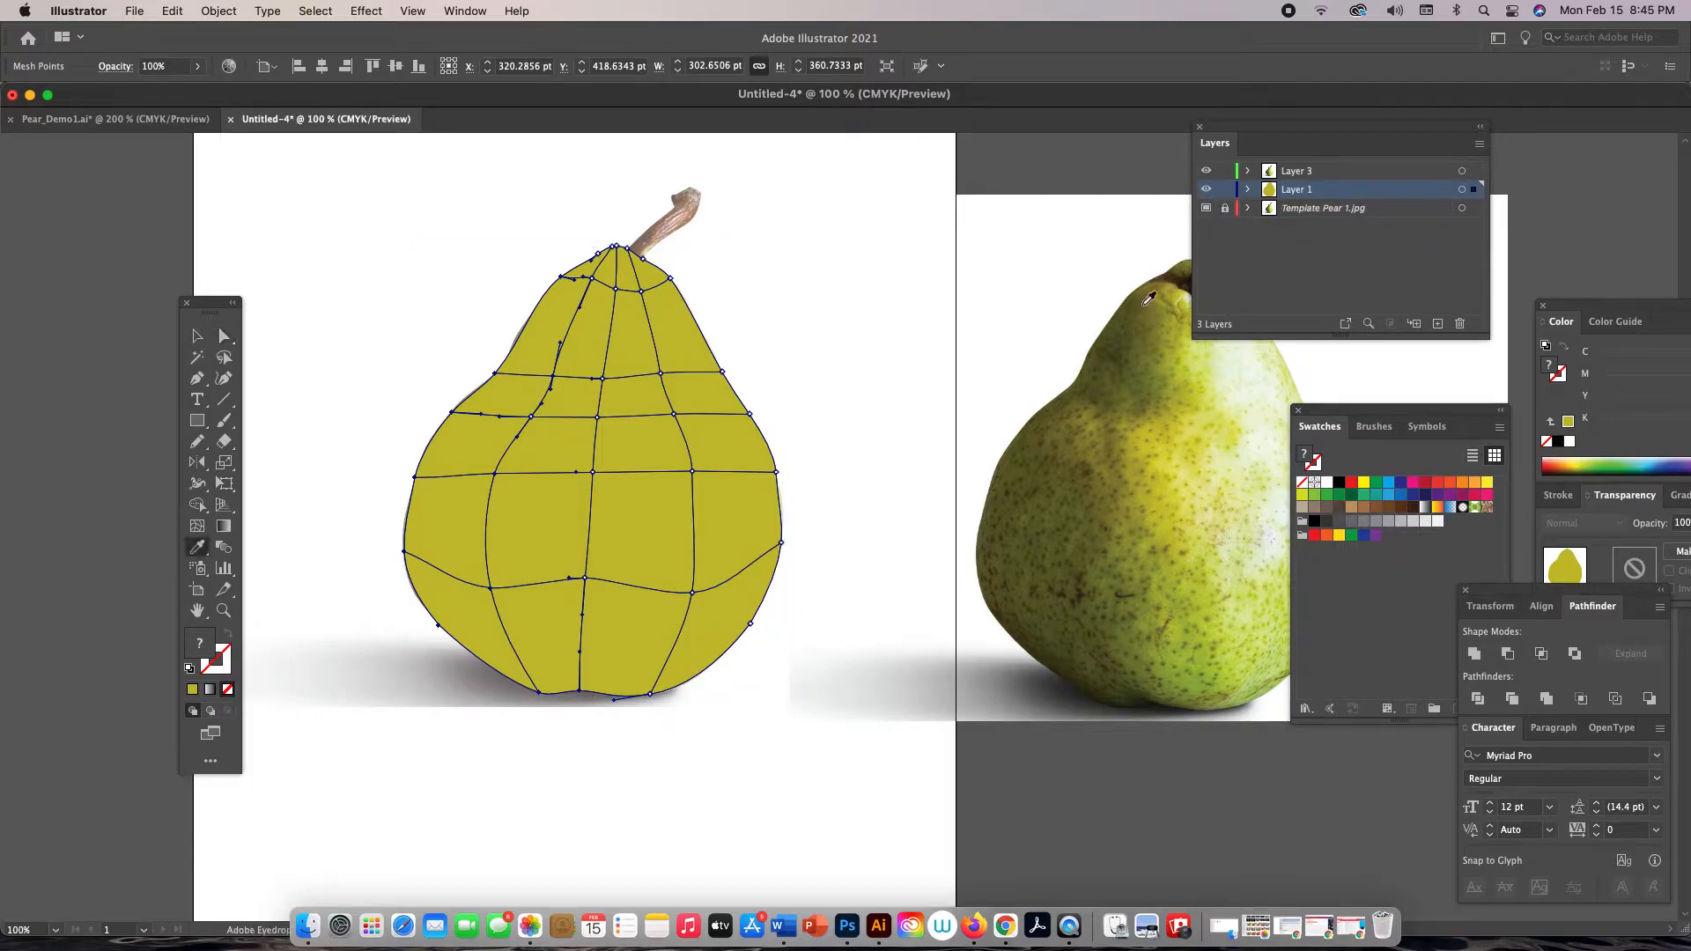
pyautogui.click(1136, 395)
pyautogui.click(1134, 381)
pyautogui.click(1134, 367)
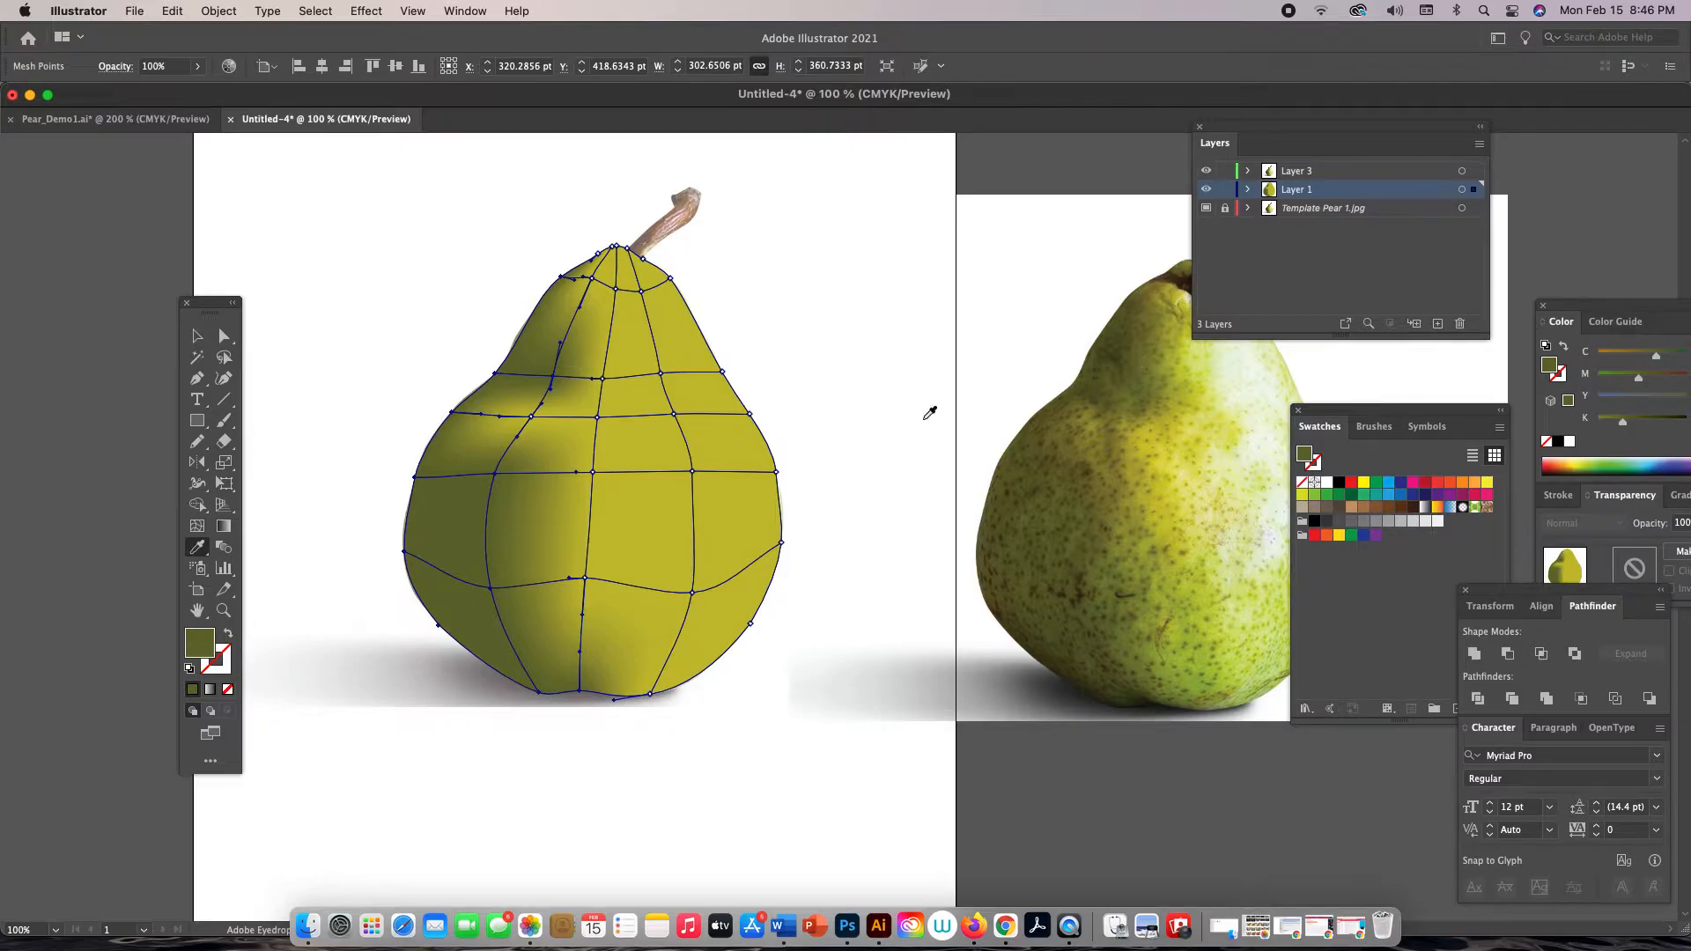
# Recolor the left interior mesh point between neck and belly with the olive-brown sampled from the same spot on the photo
pyautogui.press('a')
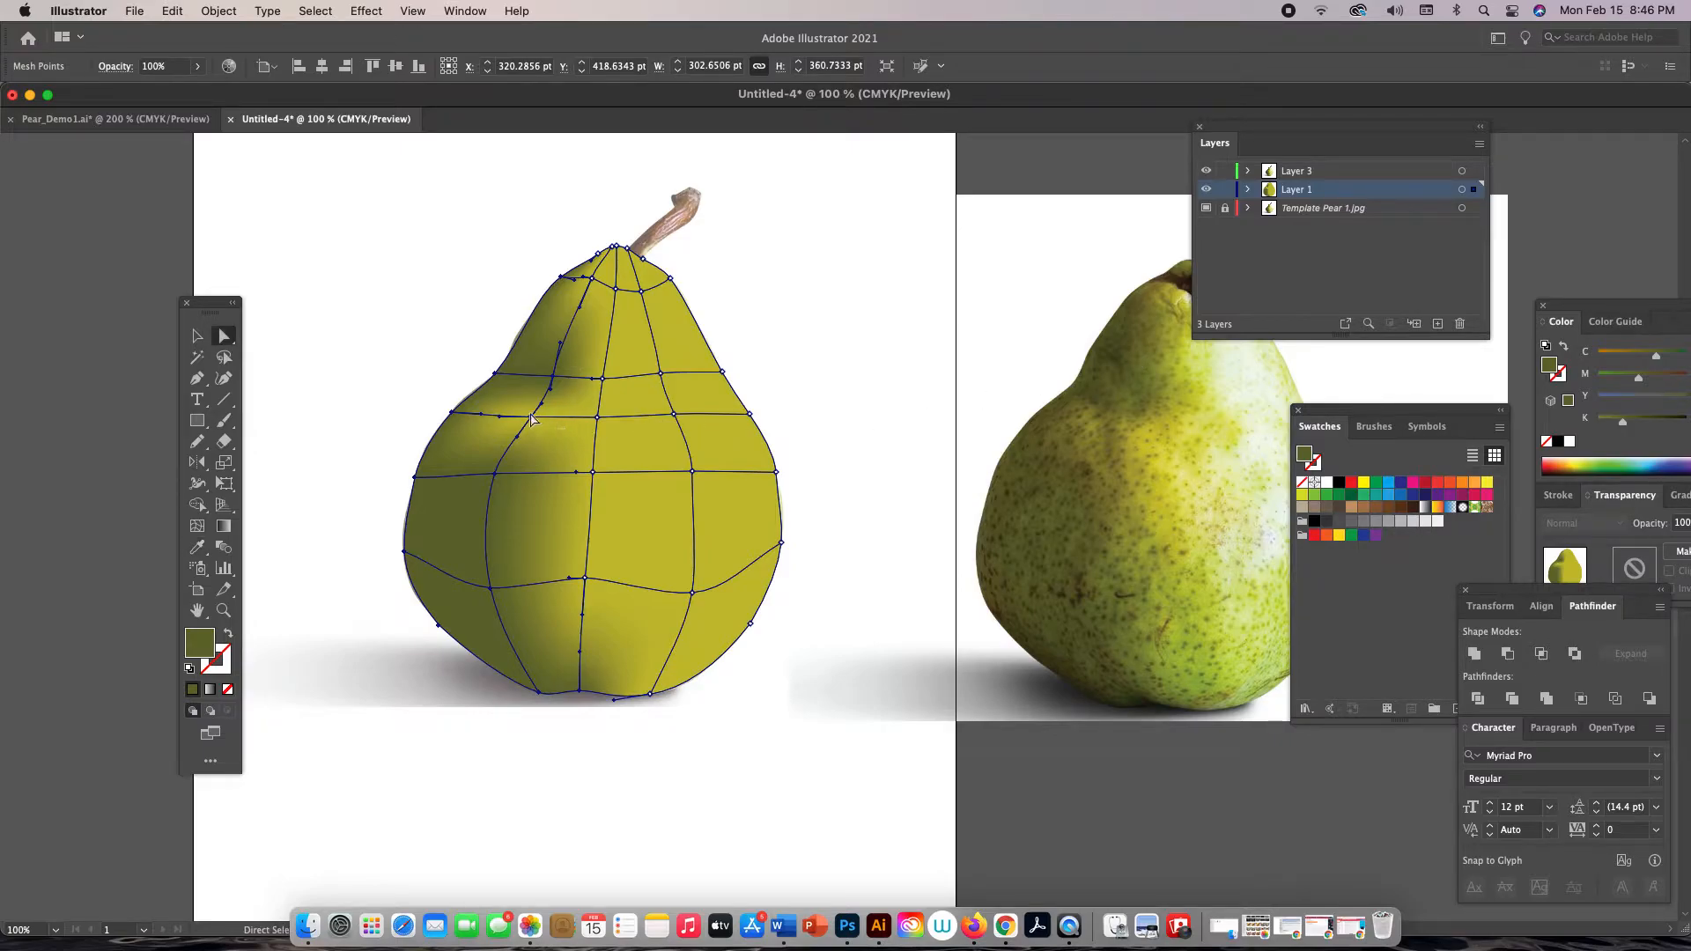
pyautogui.click(531, 416)
pyautogui.press('i')
pyautogui.click(1099, 416)
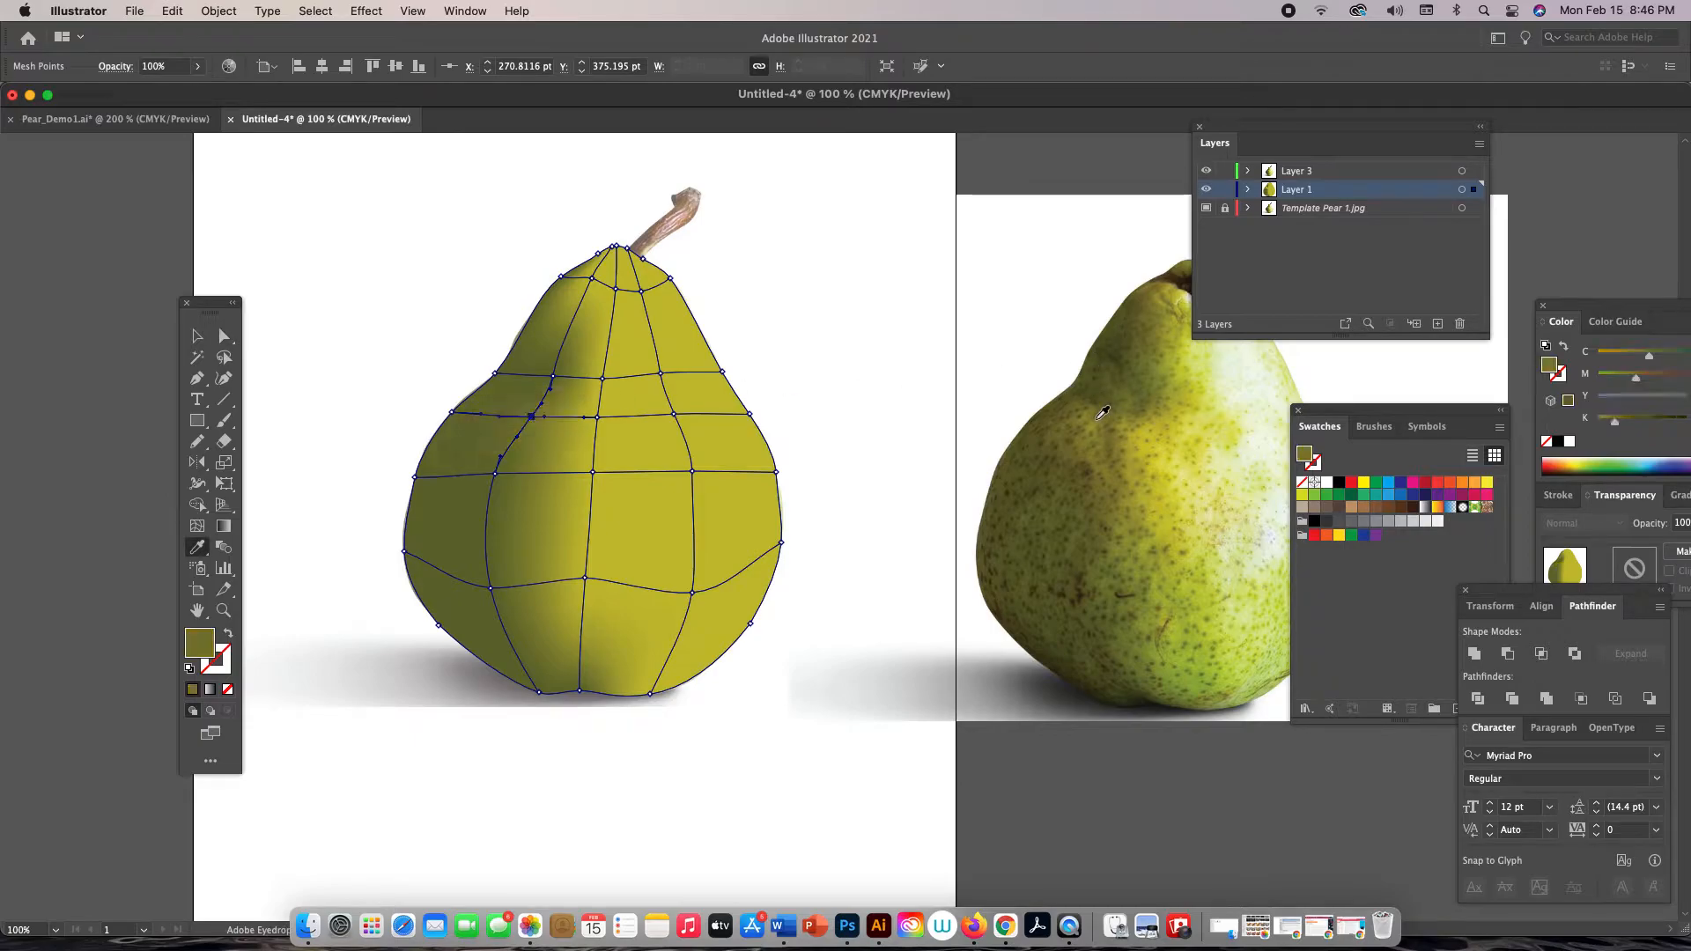
pyautogui.click(1101, 415)
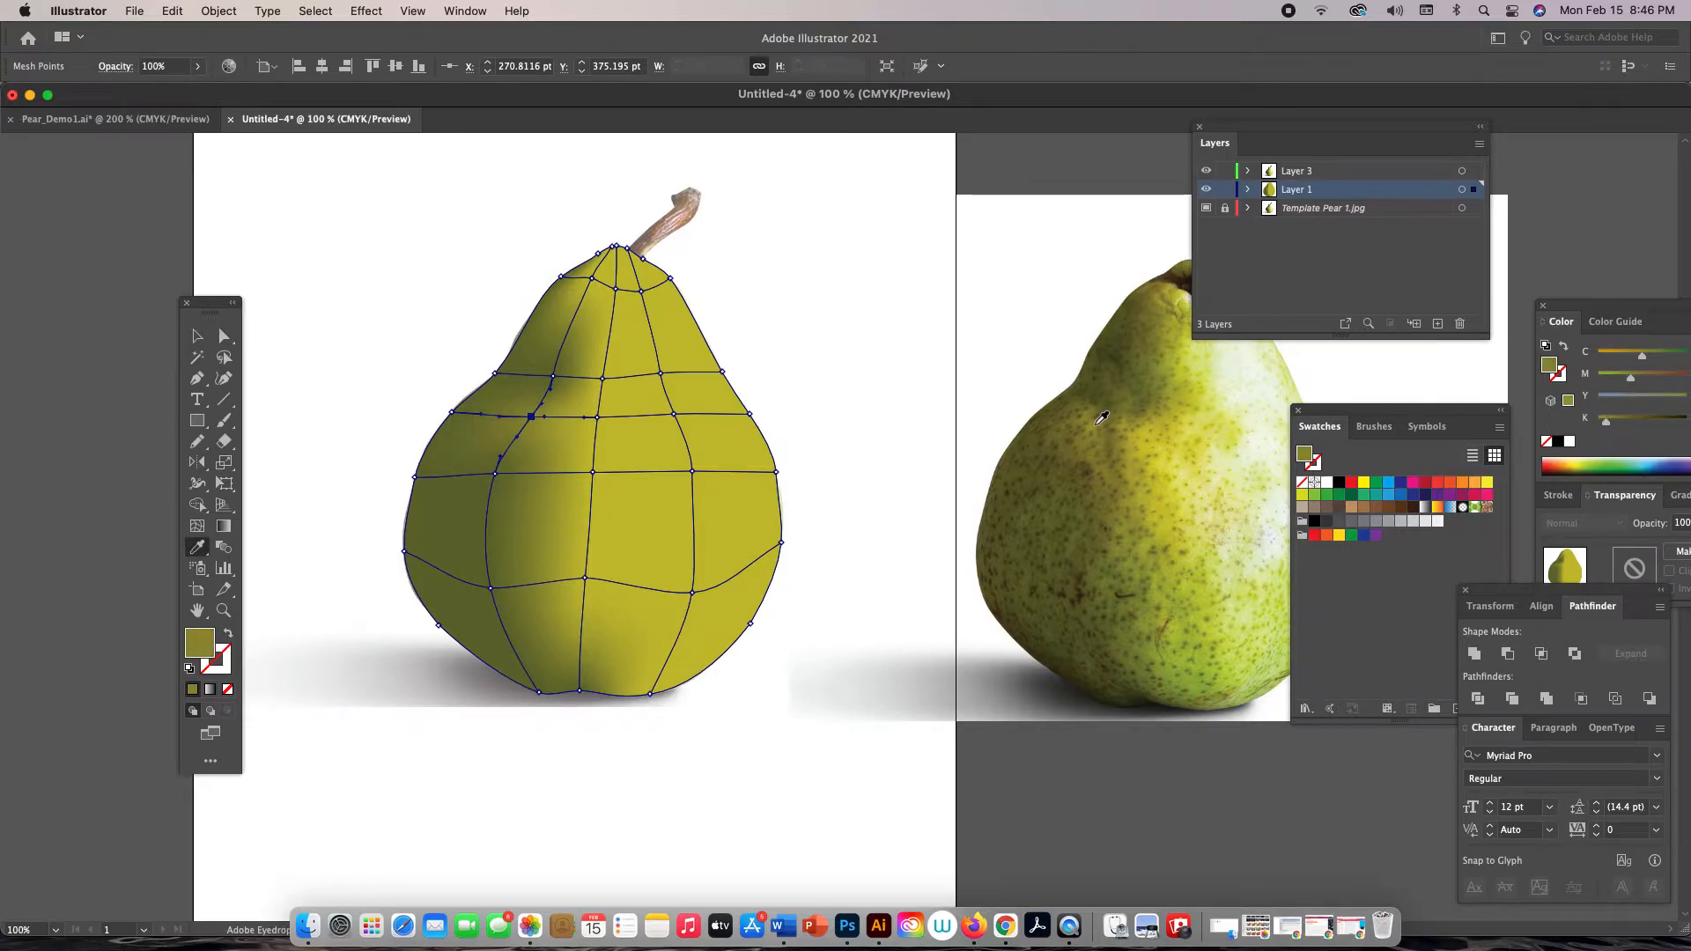
pyautogui.press('a')
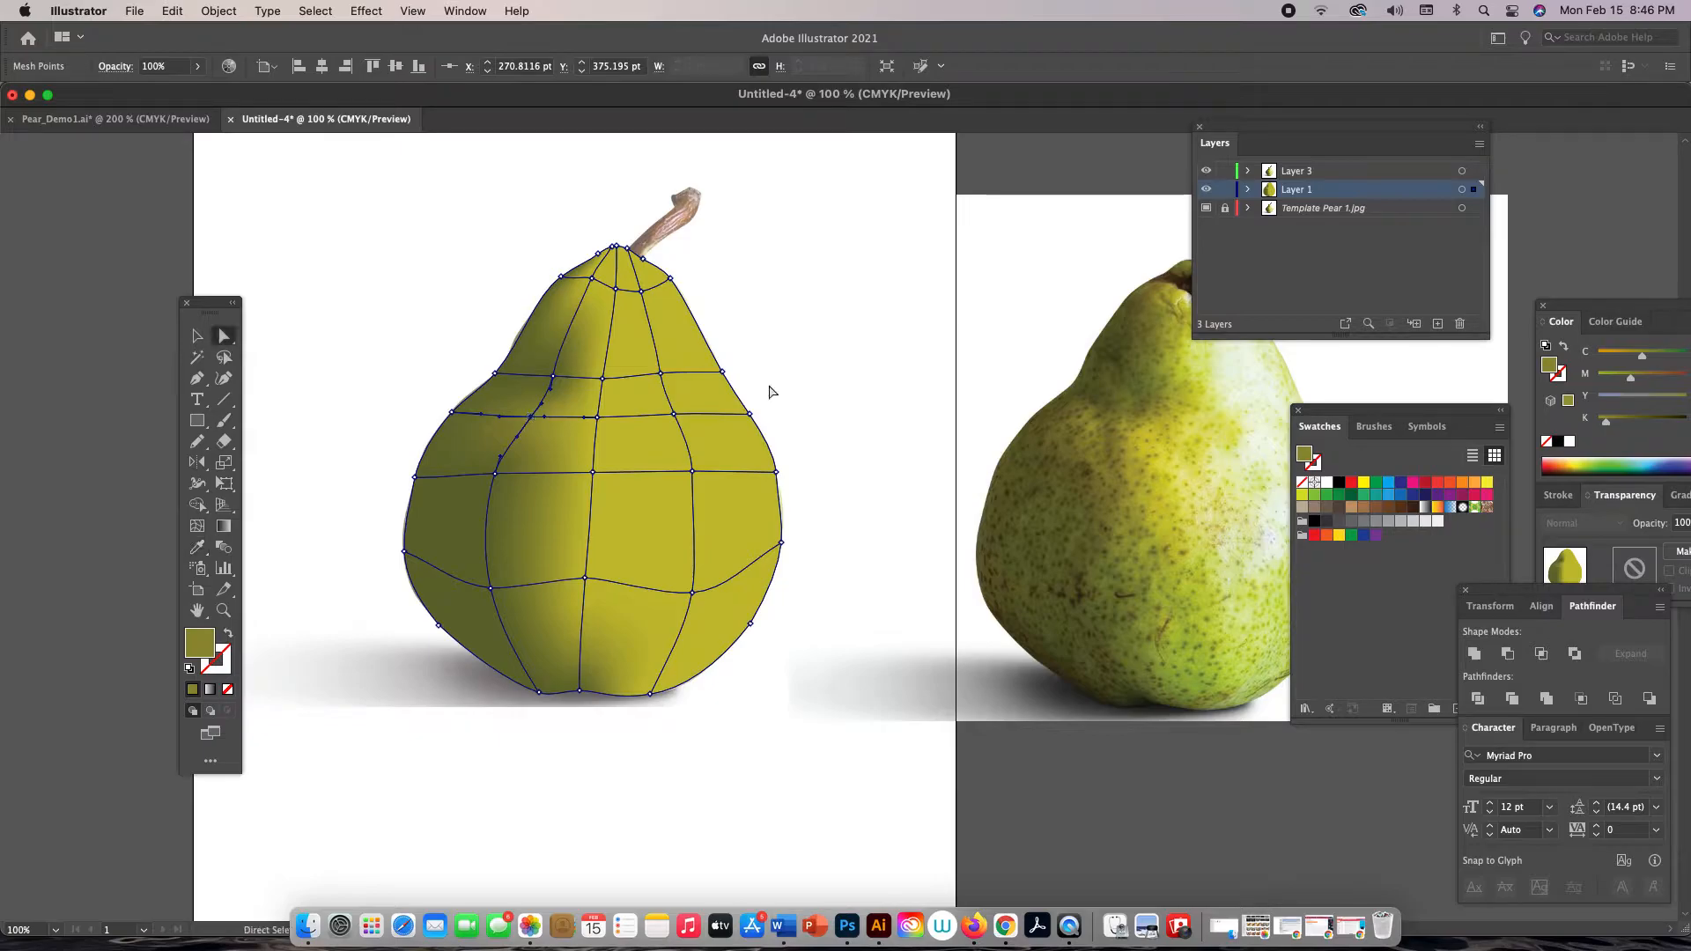
pyautogui.click(564, 249)
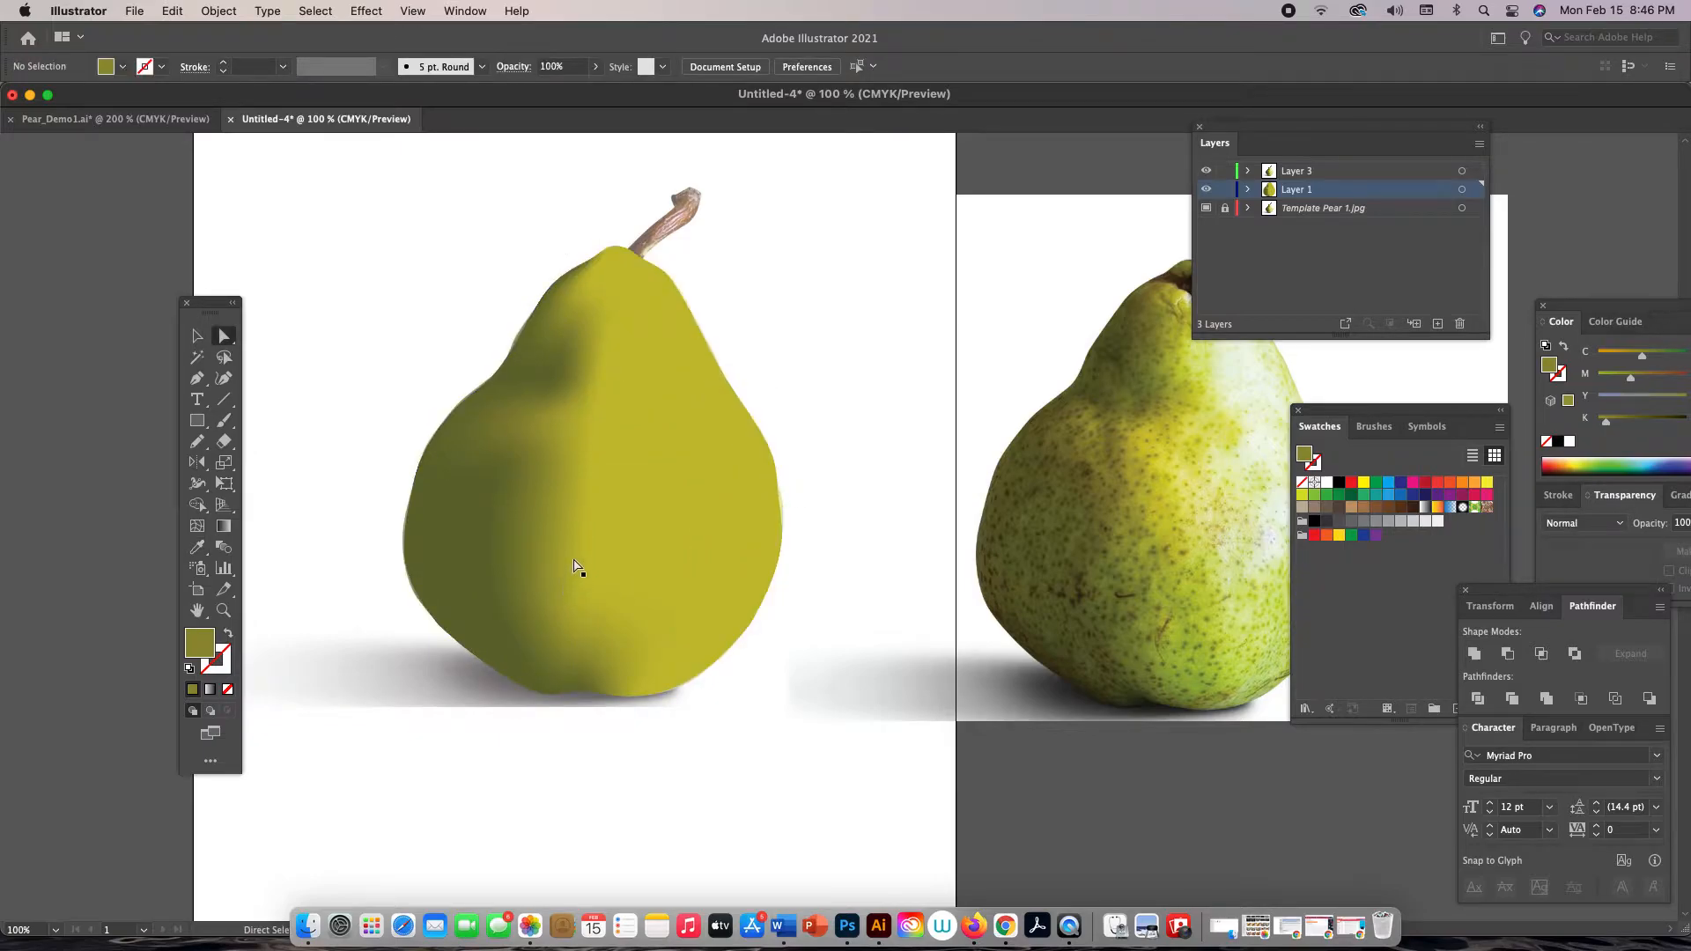
# Lengthen the horizontal handles of the center mesh point on the lowest interior row, and deselect the pear
pyautogui.click(590, 639)
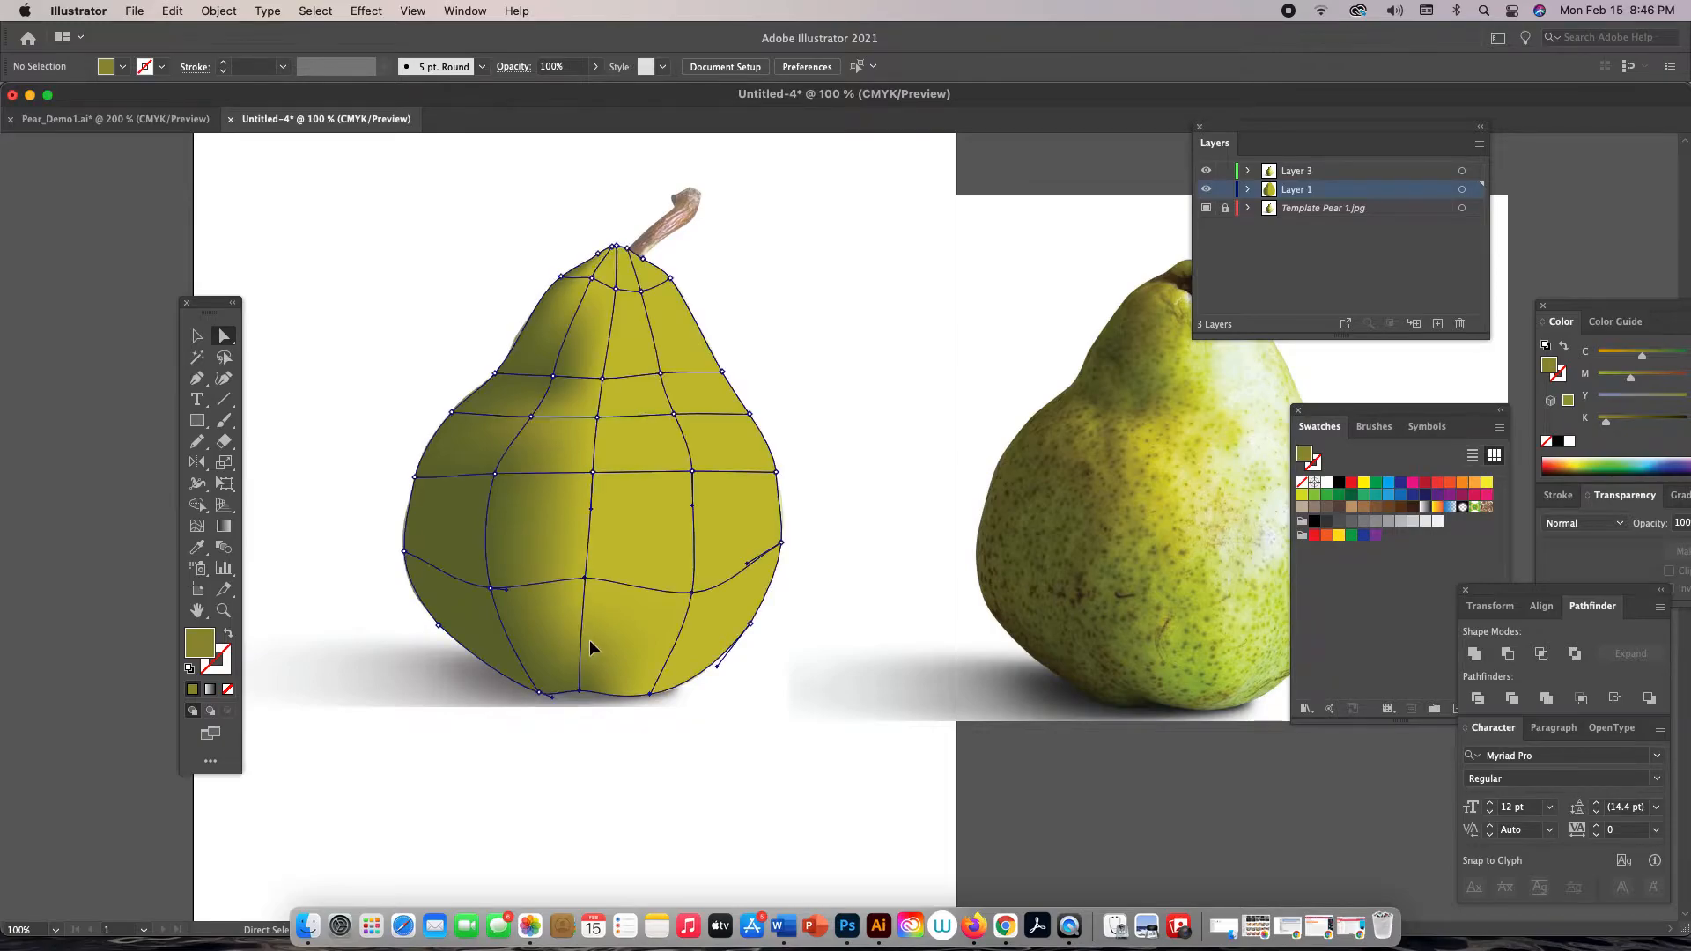
pyautogui.click(585, 580)
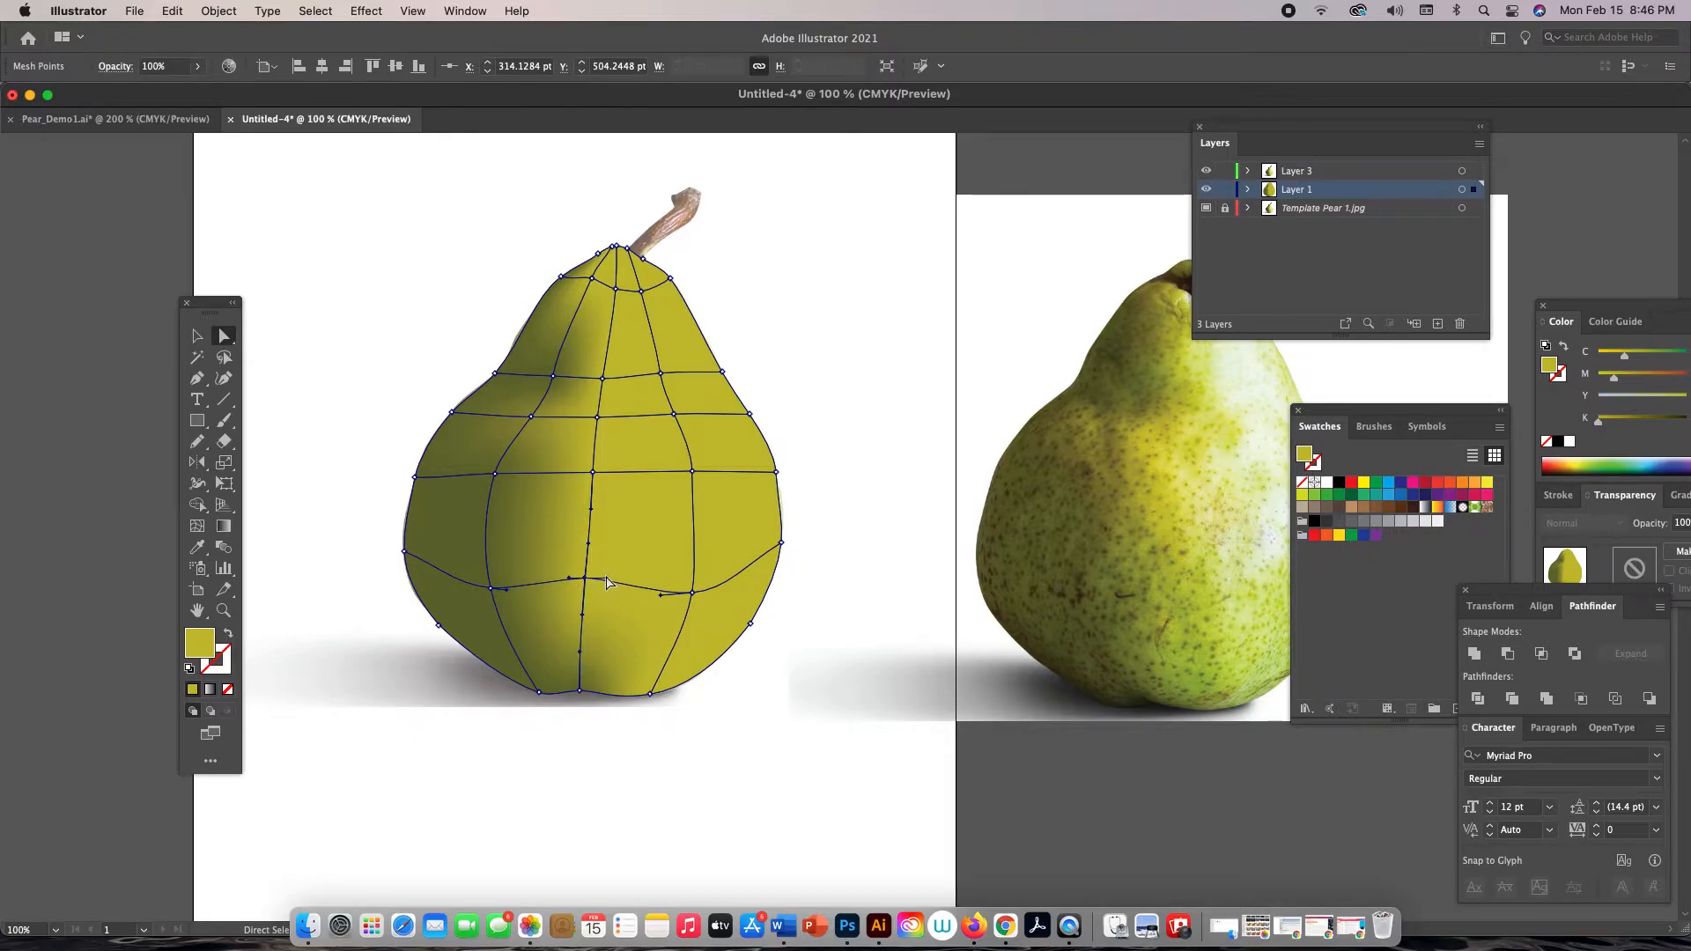
pyautogui.moveTo(570, 583); pyautogui.dragTo(613, 576)
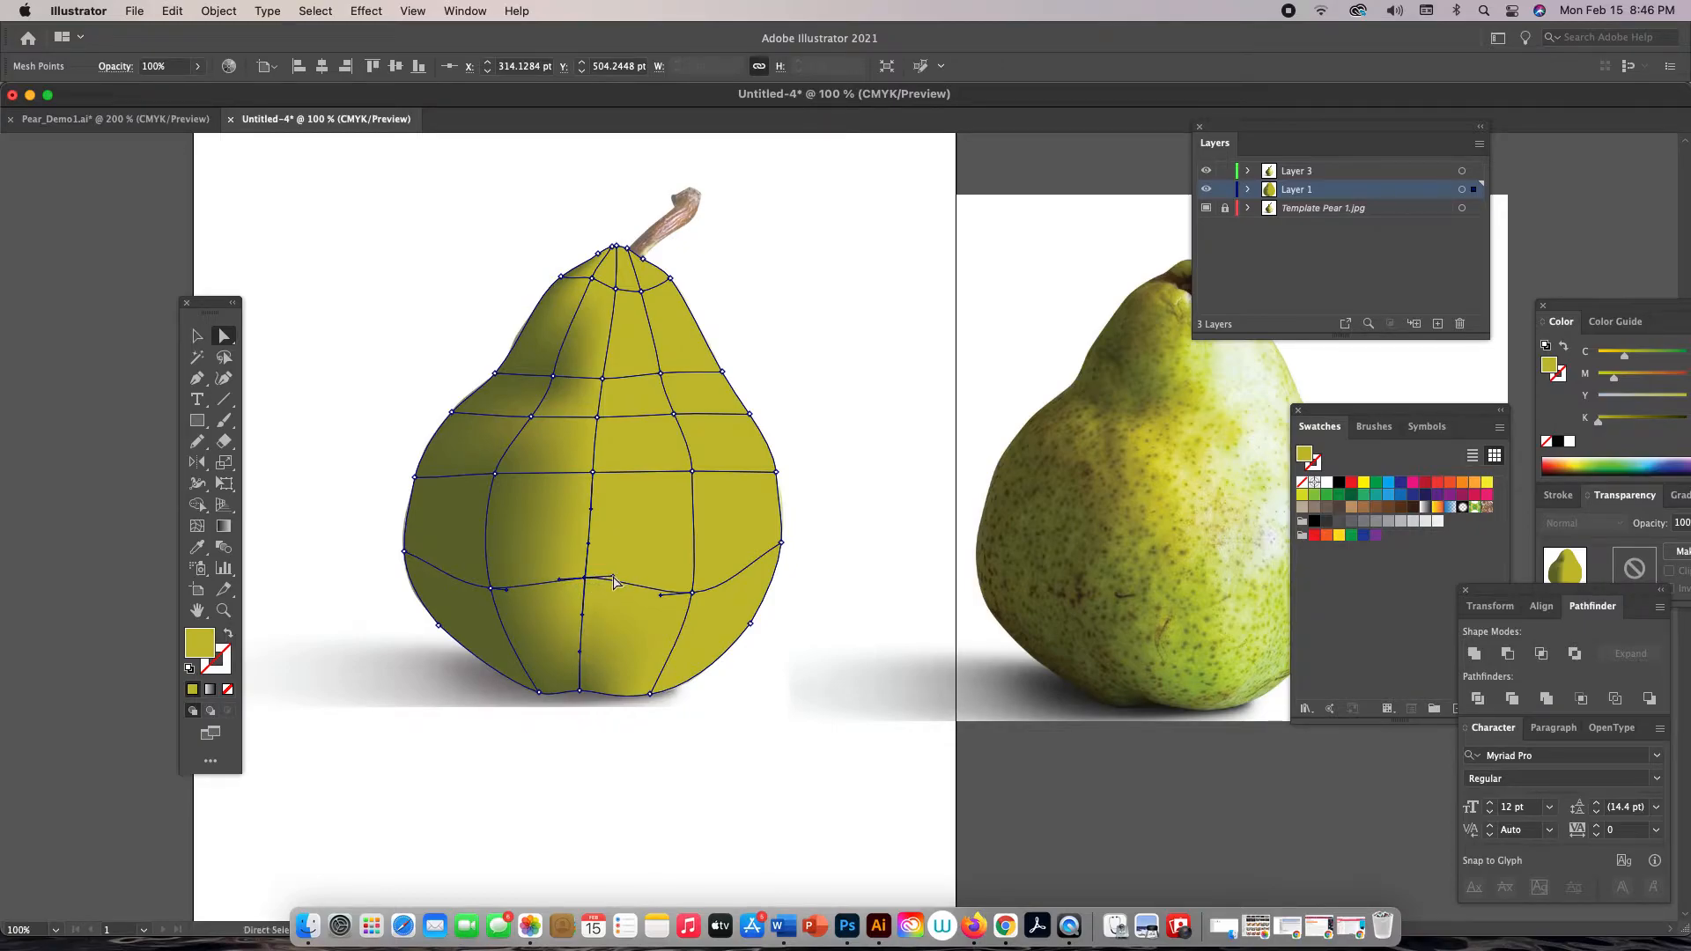
pyautogui.click(763, 735)
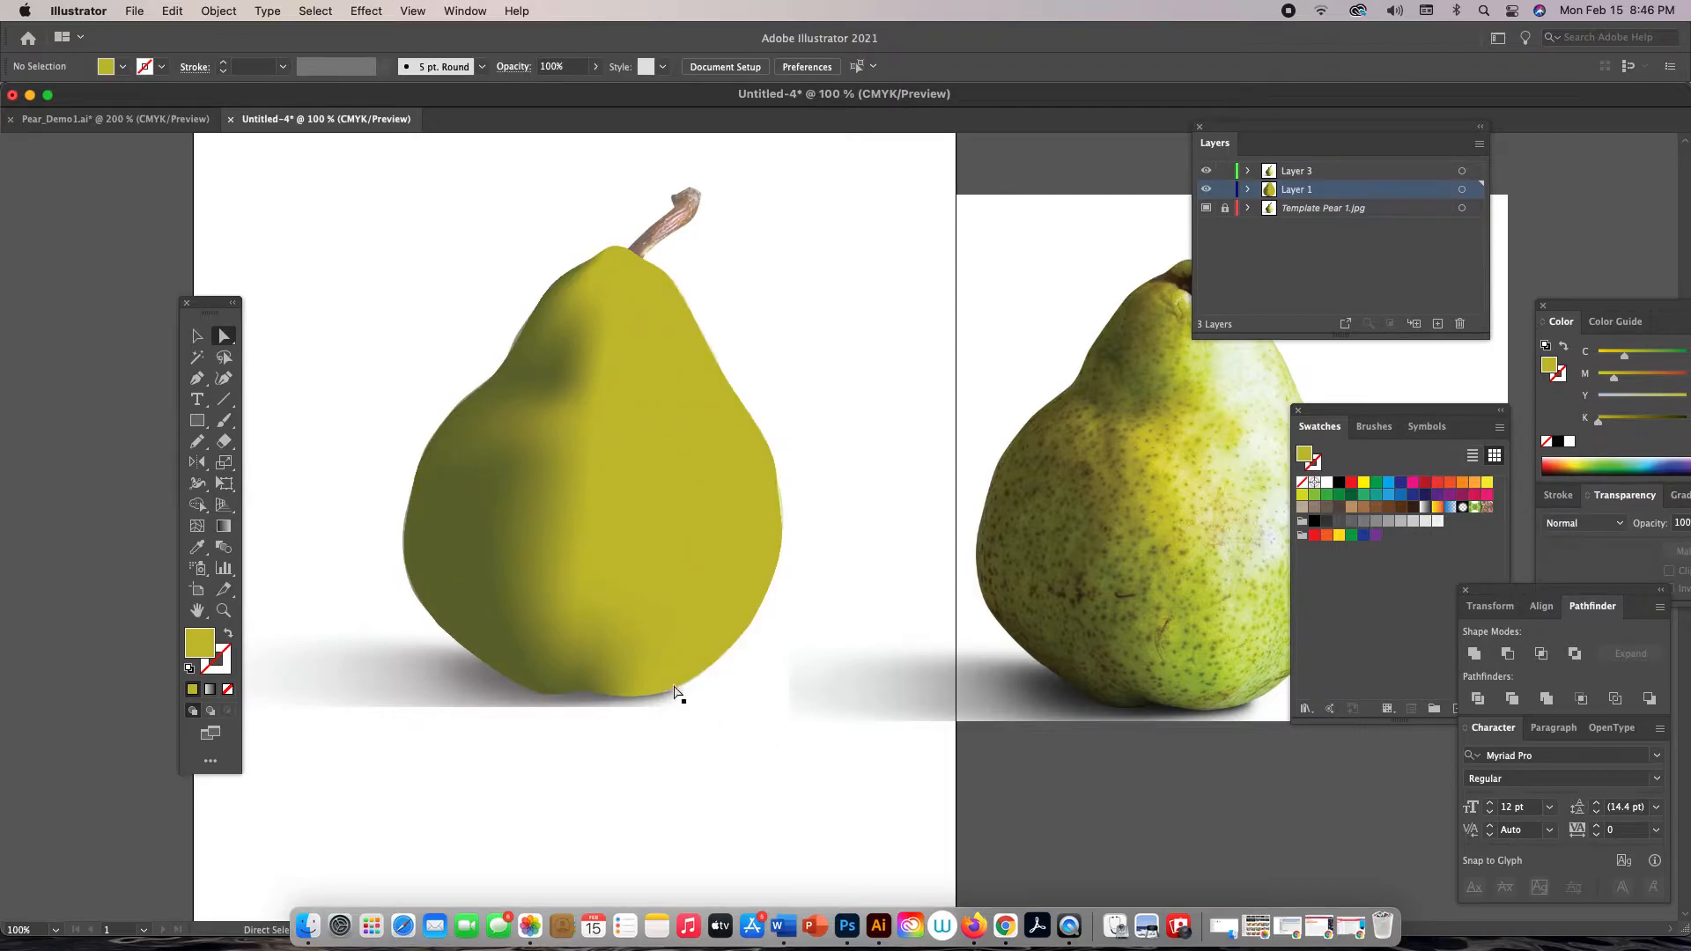
# With Layer 1 in outline, shift the right interior column's neck and upper-belly mesh points toward the template's highlight
pyautogui.keyDown('super'); pyautogui.click(1207, 191); pyautogui.keyUp('super')
pyautogui.moveTo(674, 414); pyautogui.dragTo(681, 410)
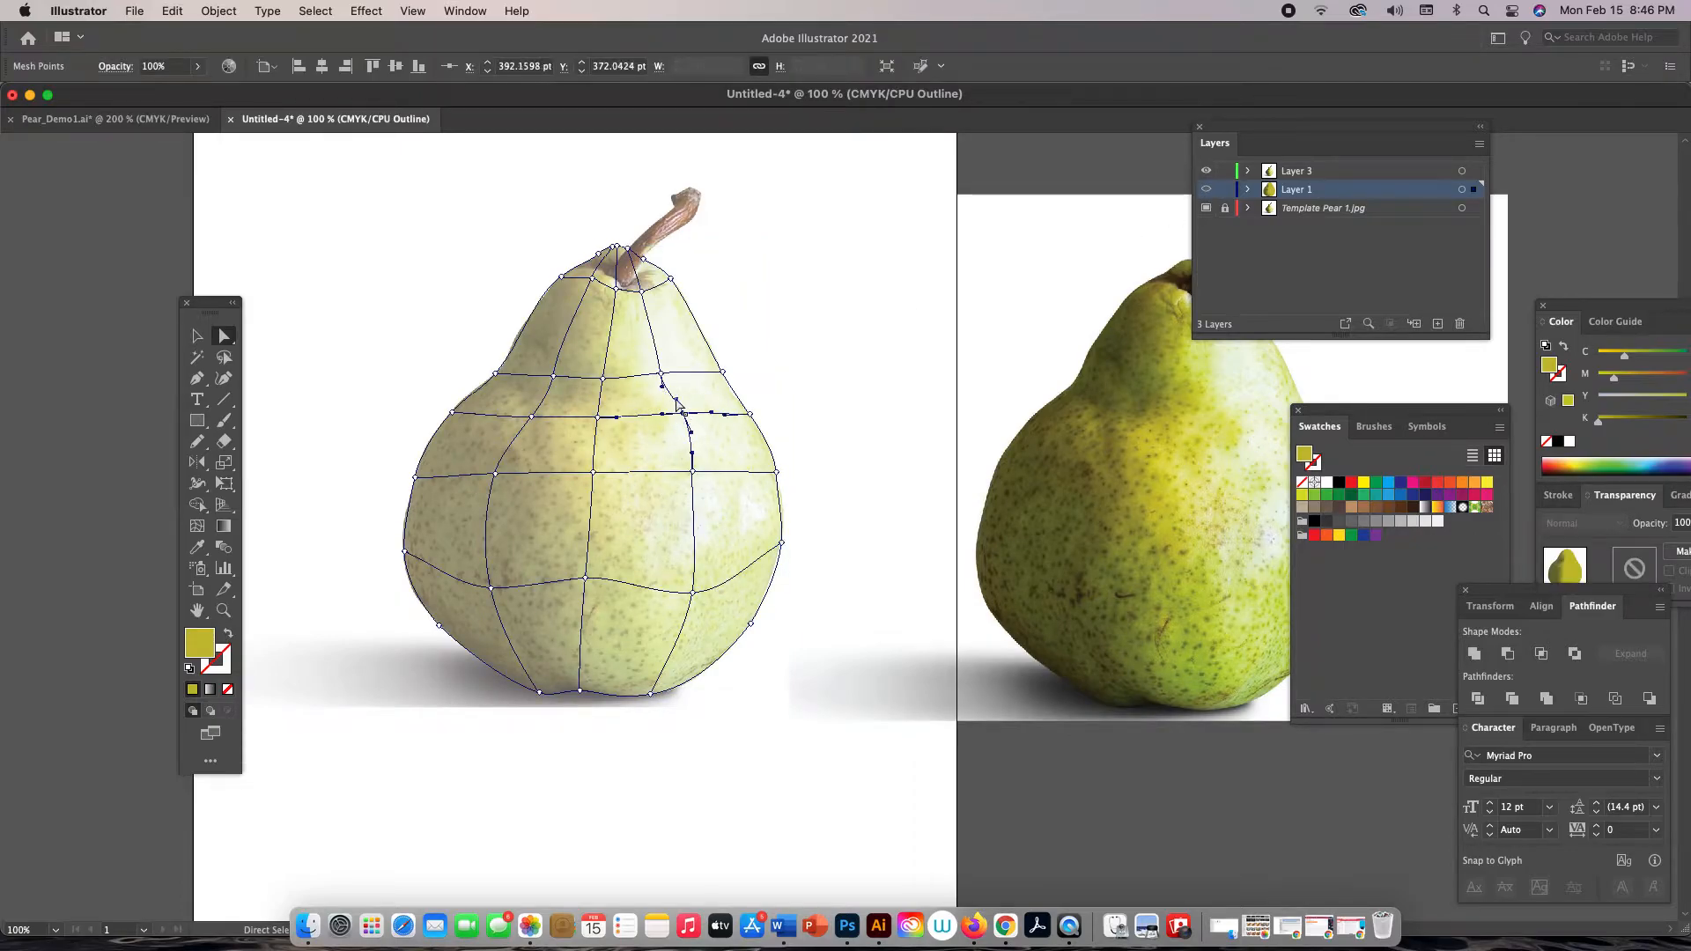
pyautogui.click(663, 376)
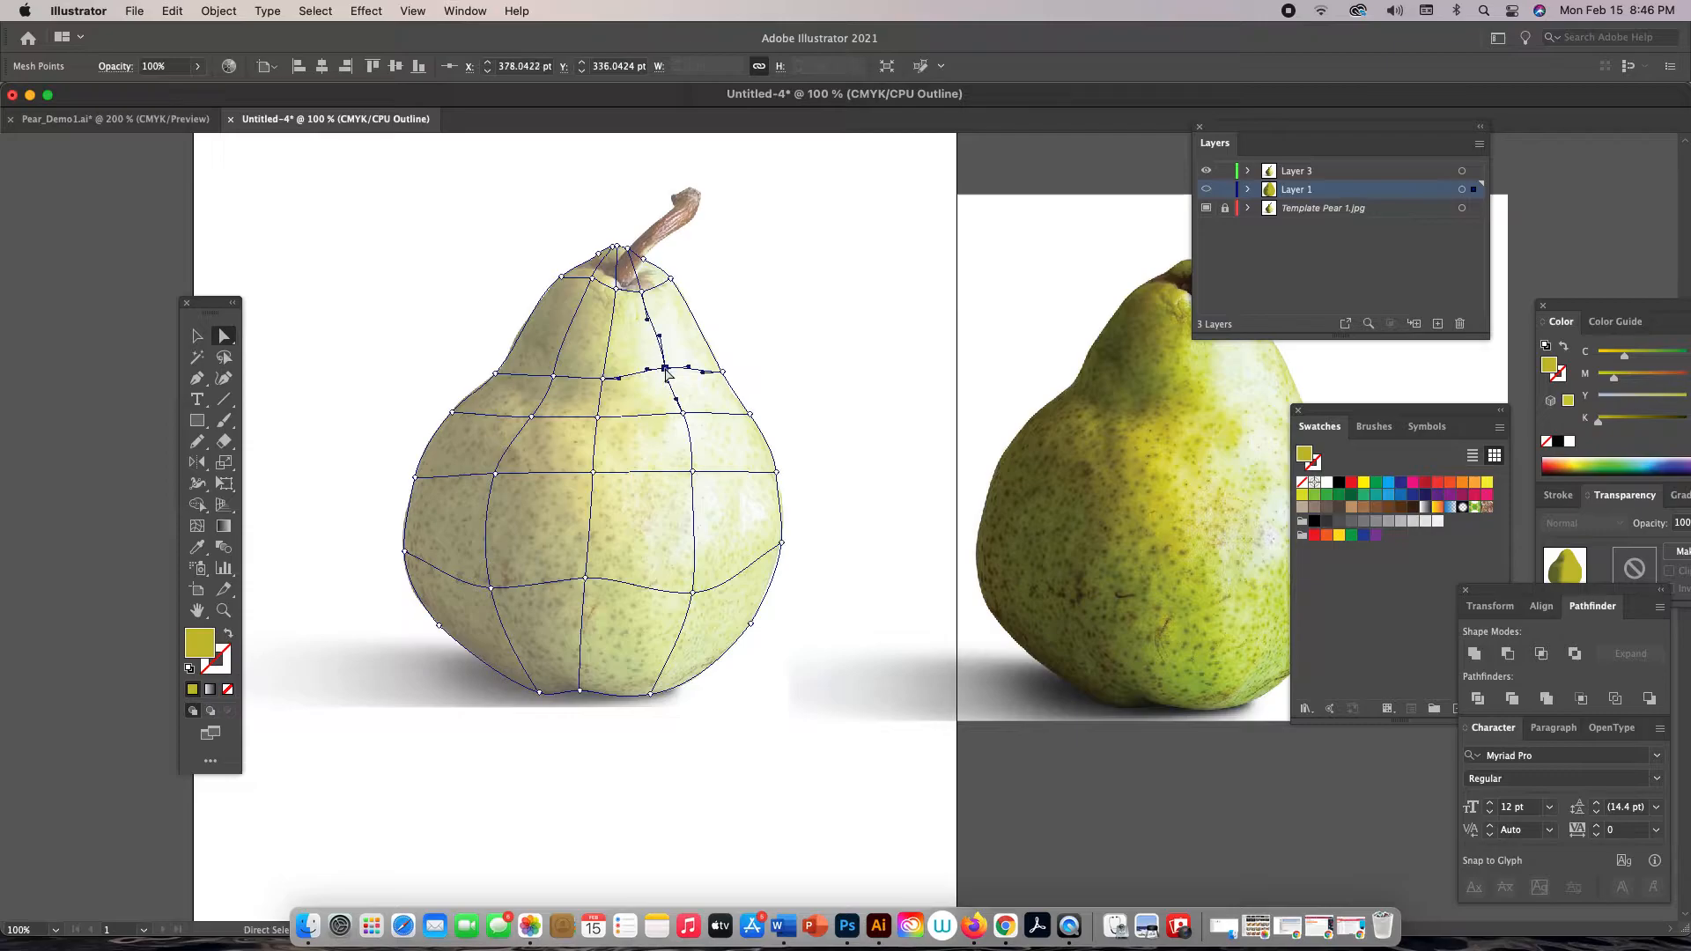
pyautogui.moveTo(682, 412); pyautogui.dragTo(697, 475)
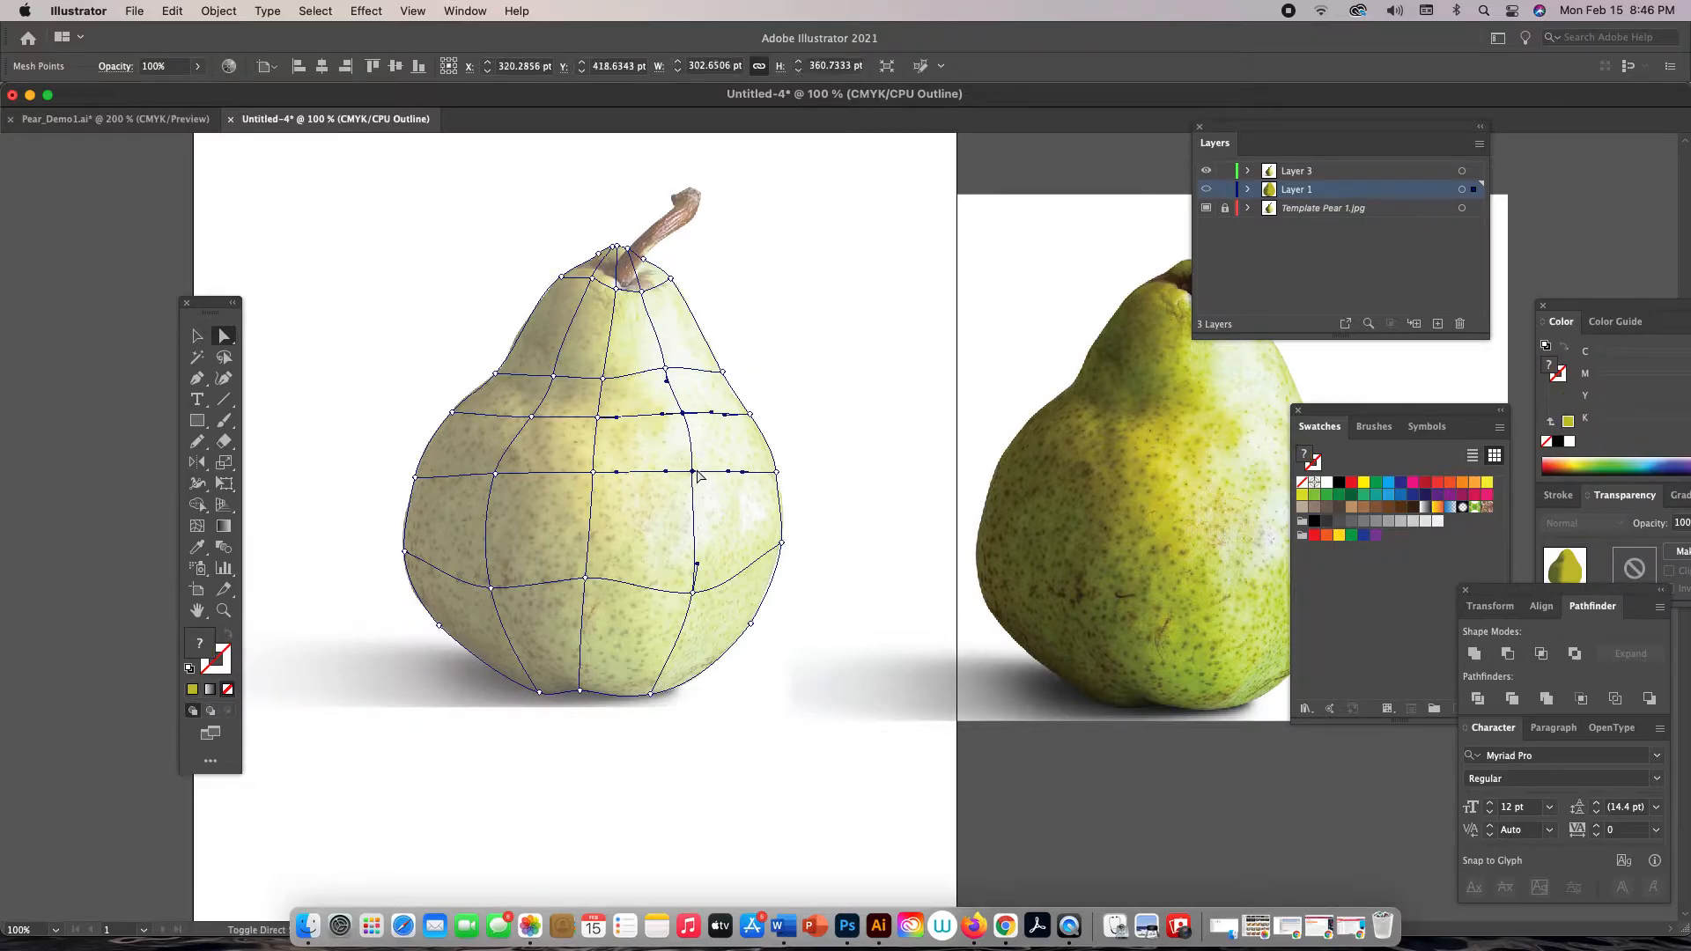
# Lower the right interior and center mesh points of the lowest interior row so the row curves around the pear's base
pyautogui.click(693, 593)
pyautogui.moveTo(694, 593); pyautogui.dragTo(683, 641)
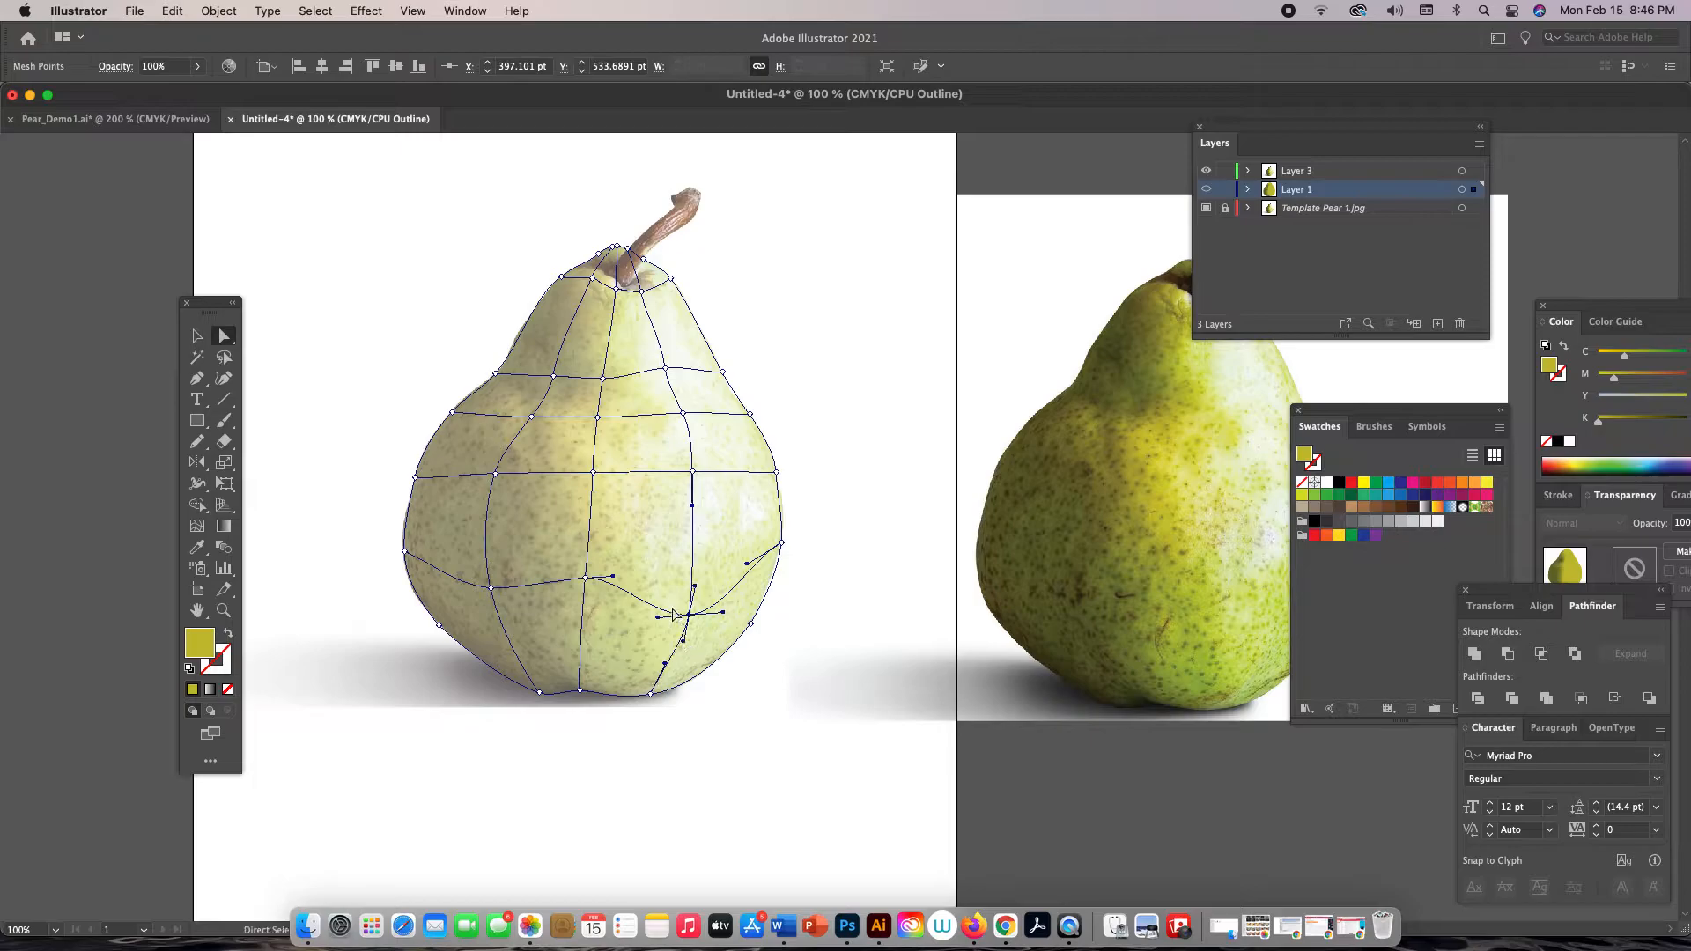
pyautogui.hotkey('ctrl', 'shift', 'a')
pyautogui.moveTo(585, 592); pyautogui.dragTo(616, 614)
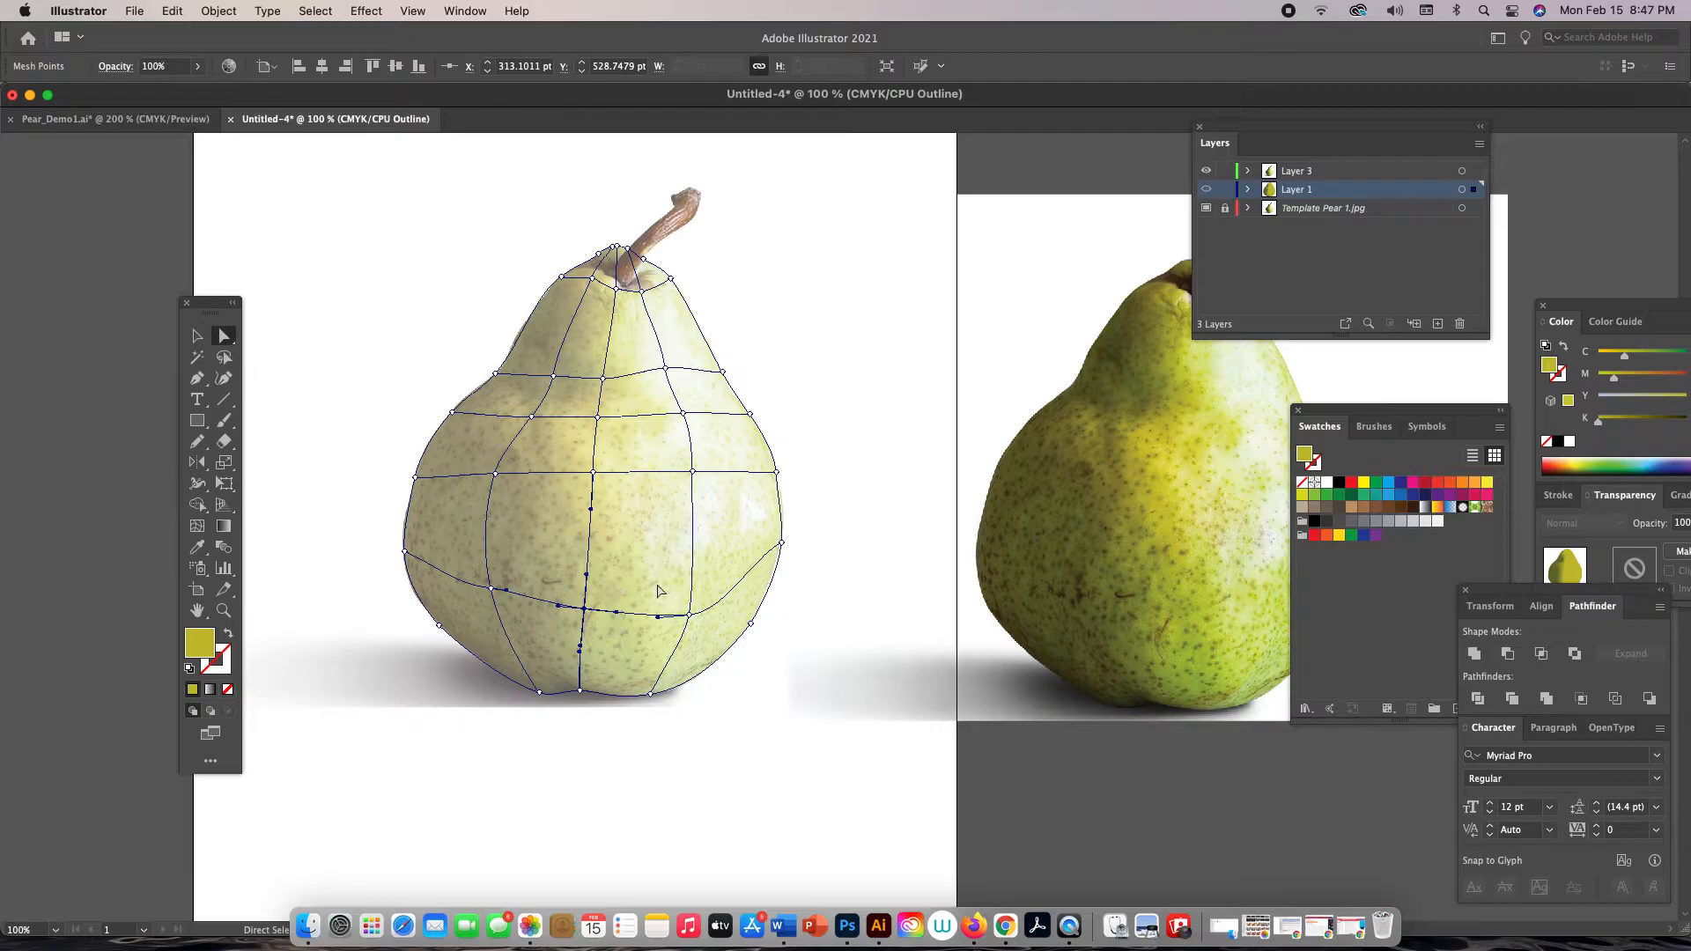
# Move the belly row's right interior mesh point onto the highlight, and select it together with the two points above
pyautogui.moveTo(693, 473); pyautogui.dragTo(701, 478)
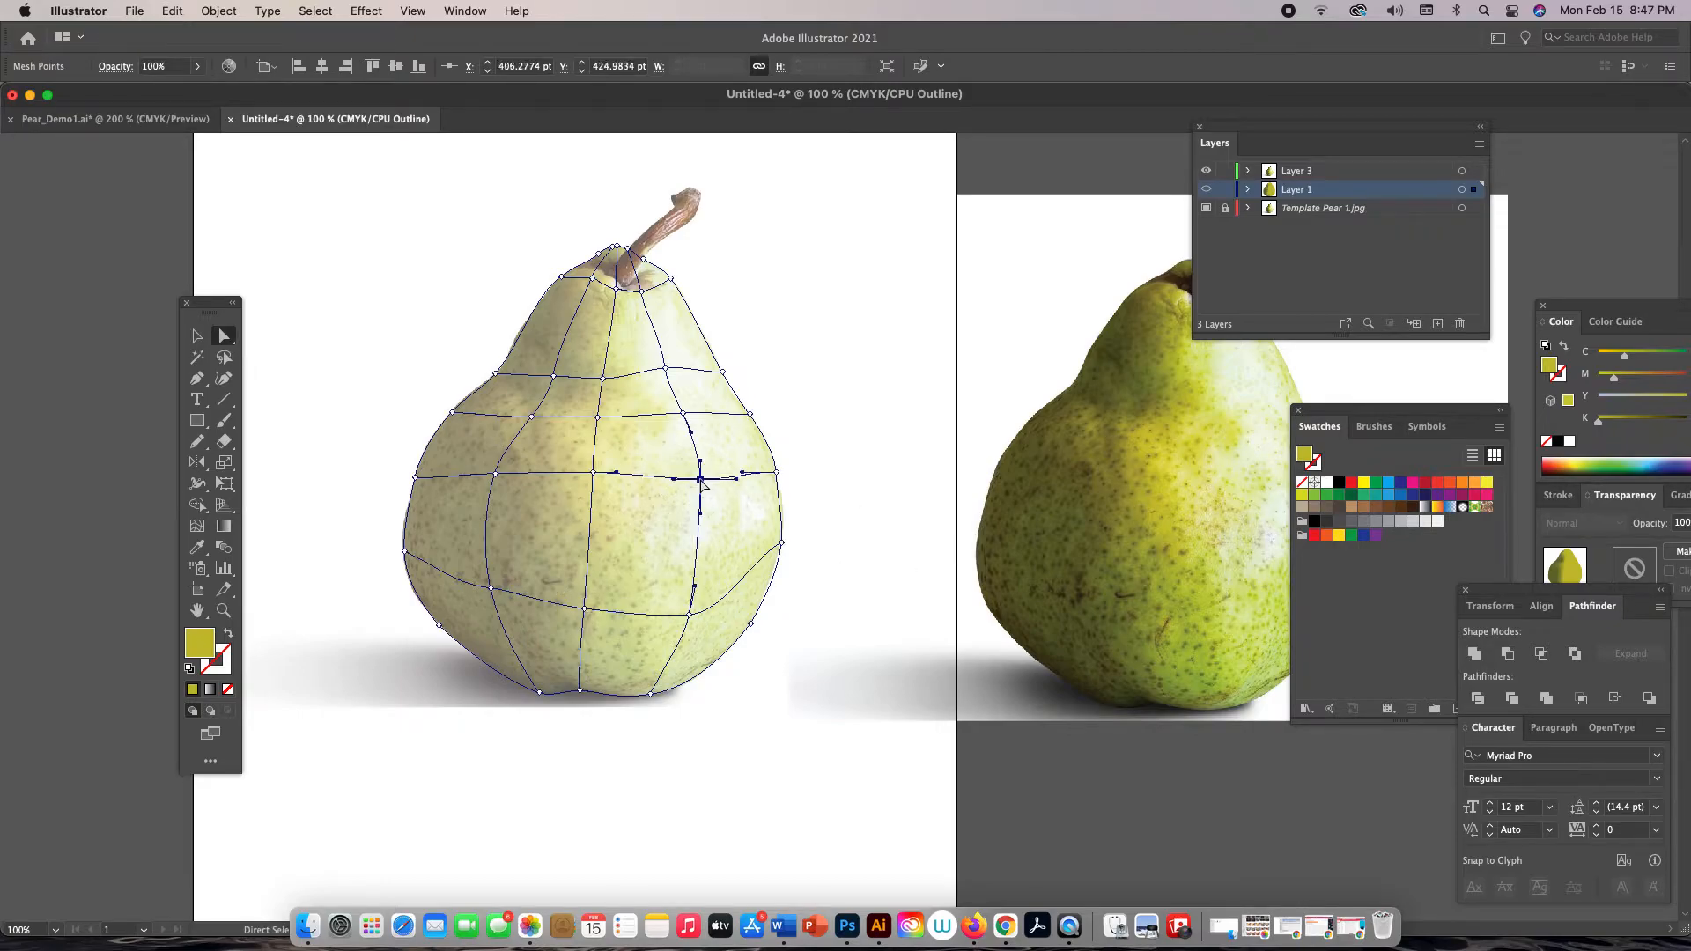
pyautogui.keyDown('shift'); pyautogui.click(682, 414); pyautogui.keyUp('shift')
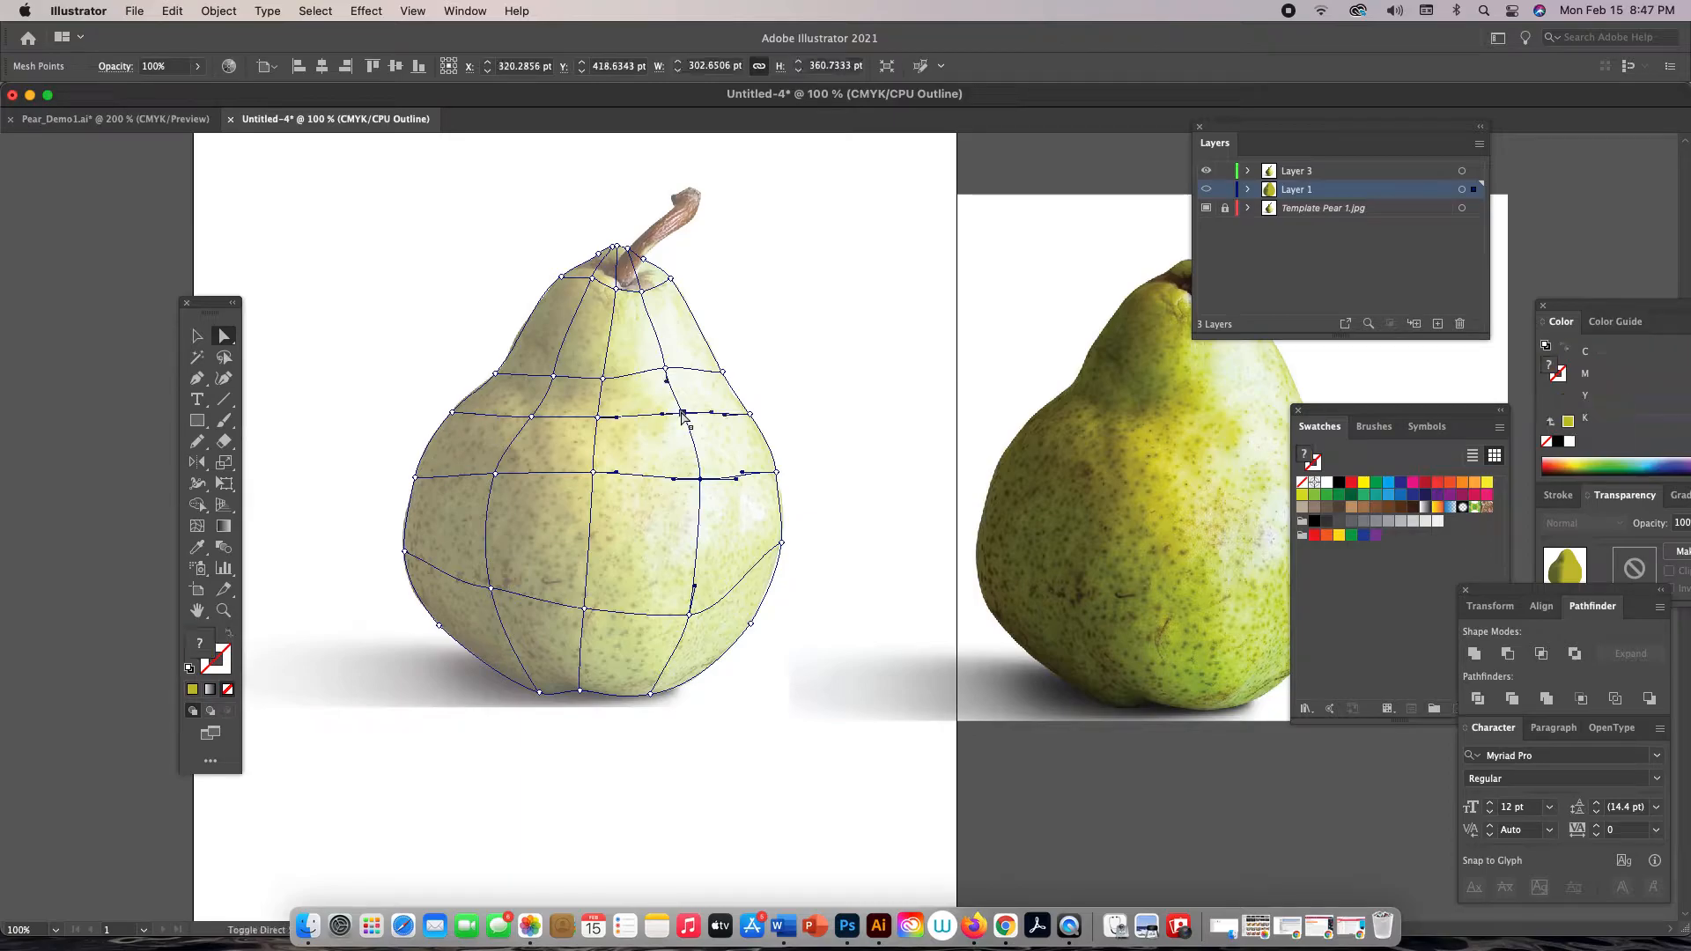
pyautogui.keyDown('shift'); pyautogui.click(666, 369); pyautogui.keyUp('shift')
# Preview Layer 1, fill the selected points with the near-white highlight color sampled from the photo, and deselect everything
pyautogui.press('super')
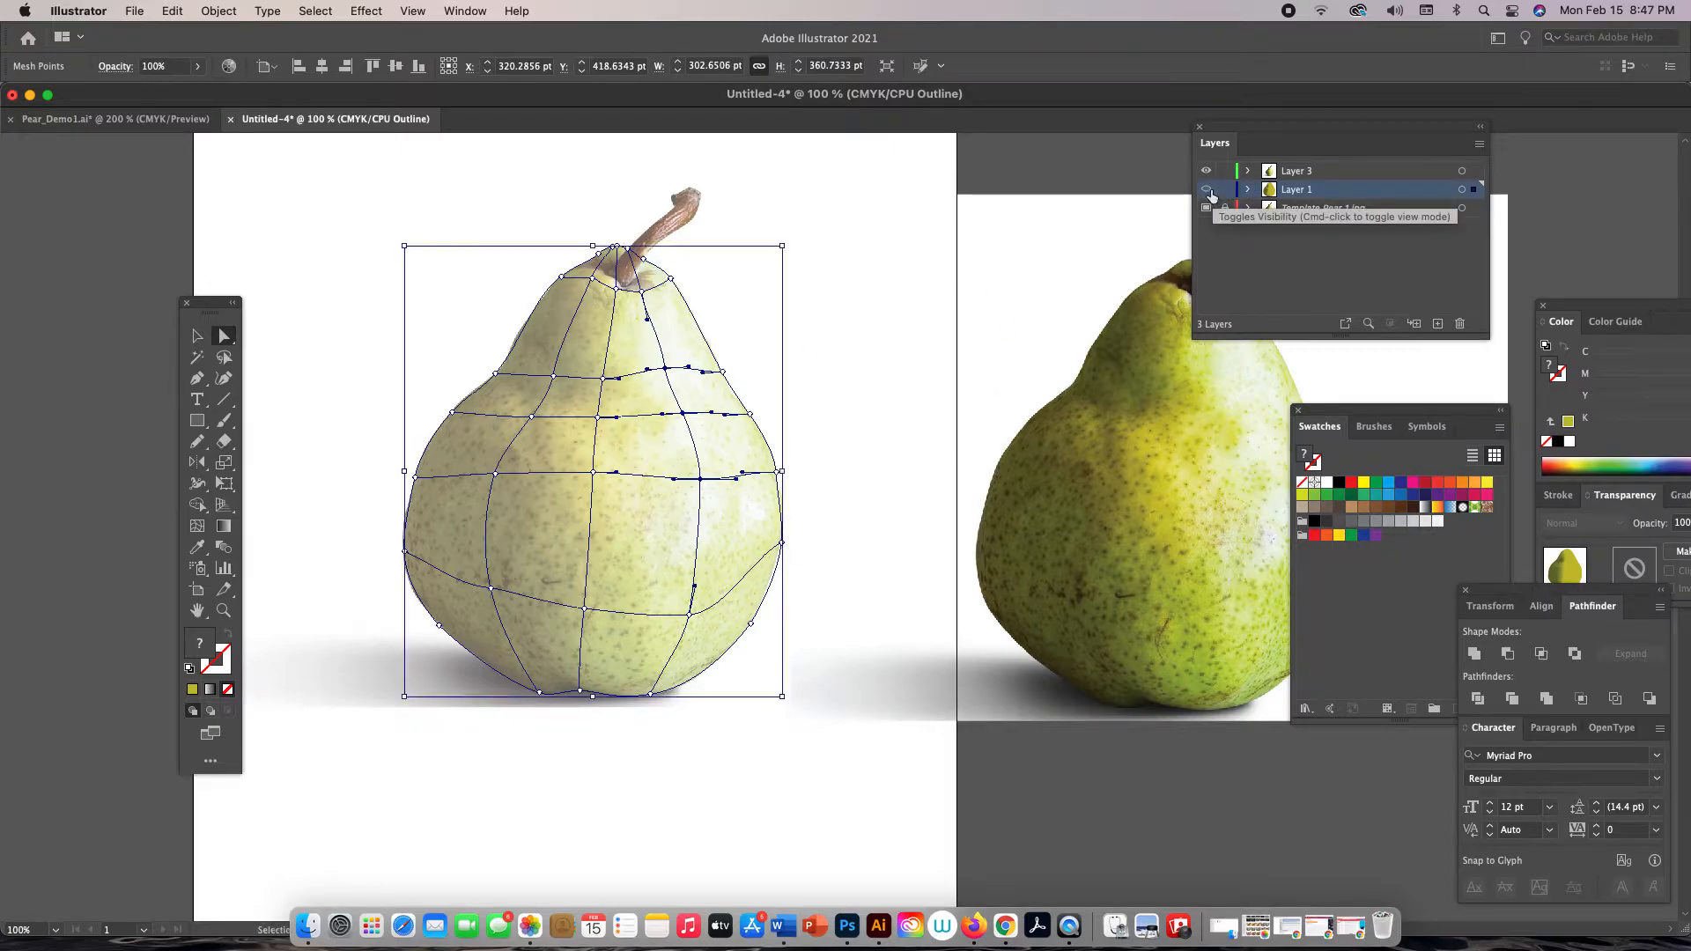
pyautogui.keyDown('super'); pyautogui.click(1210, 190); pyautogui.keyUp('super')
pyautogui.press('i')
pyautogui.click(1254, 380)
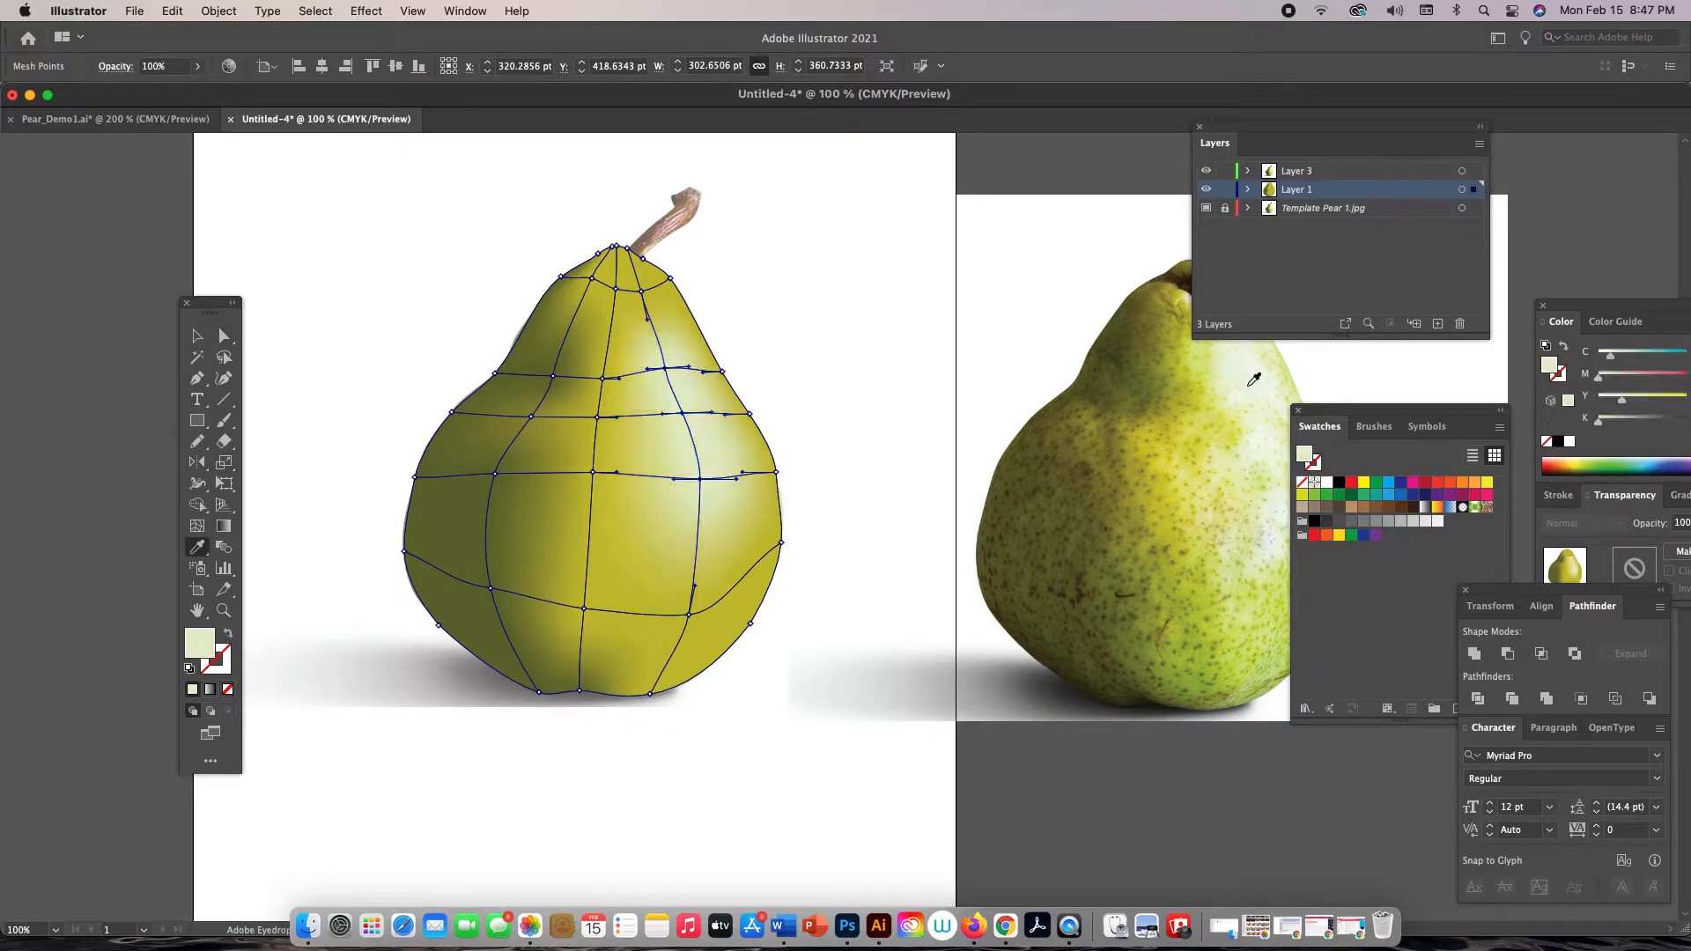
pyautogui.click(1255, 372)
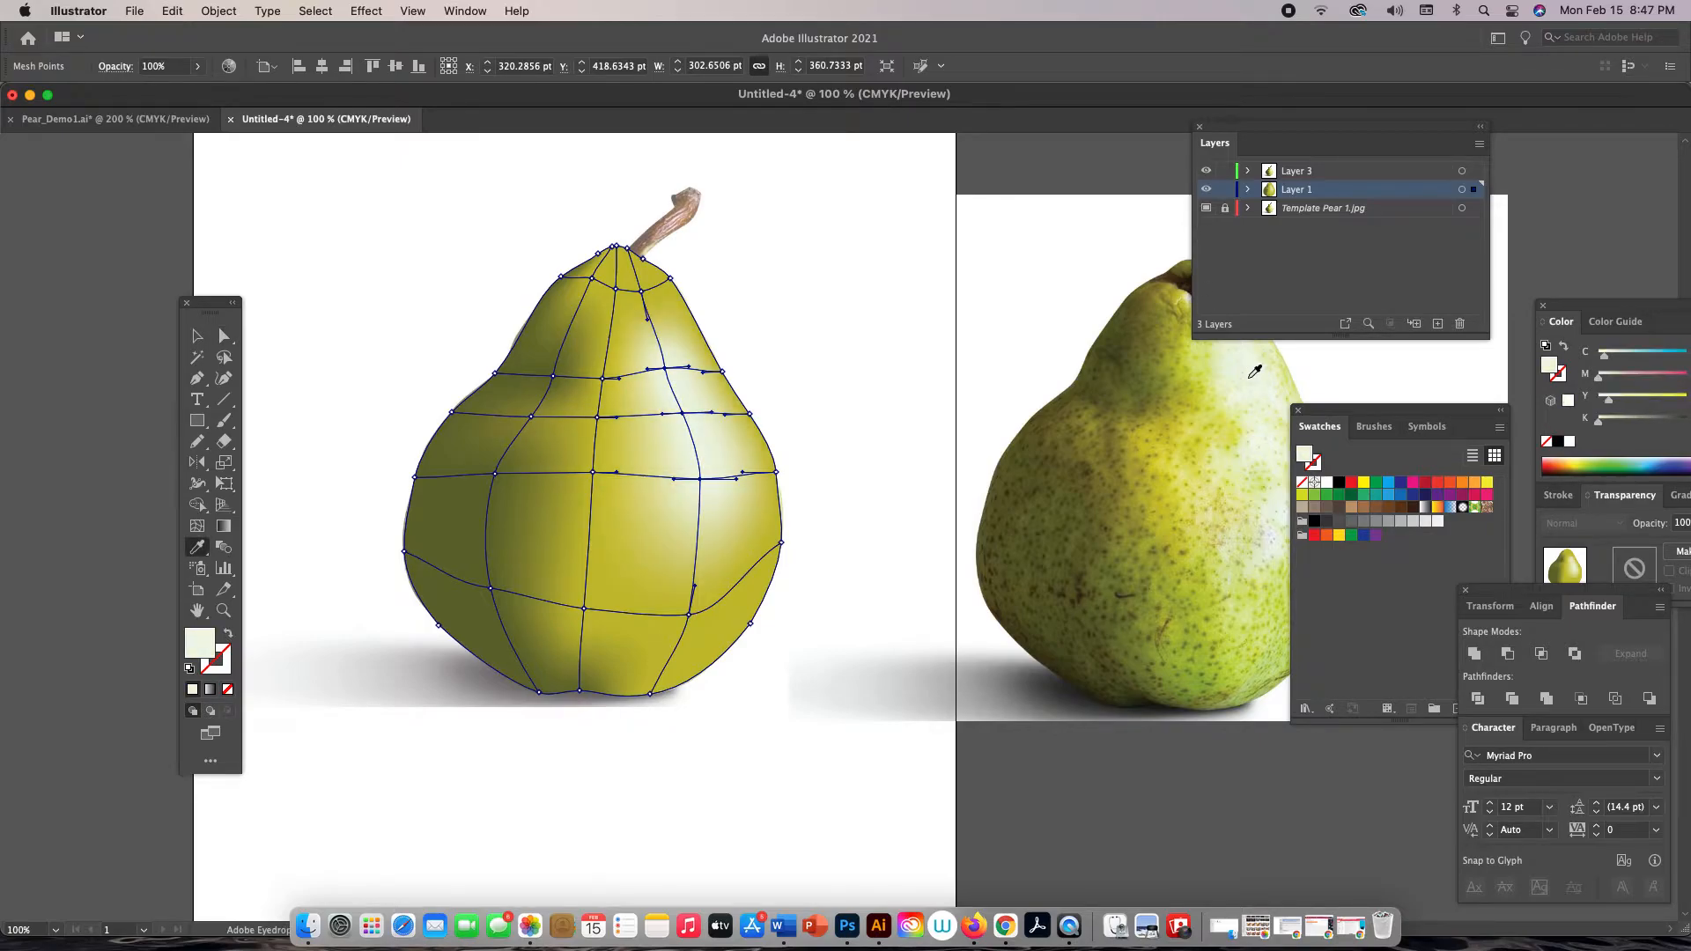
pyautogui.press('a')
pyautogui.click(864, 351)
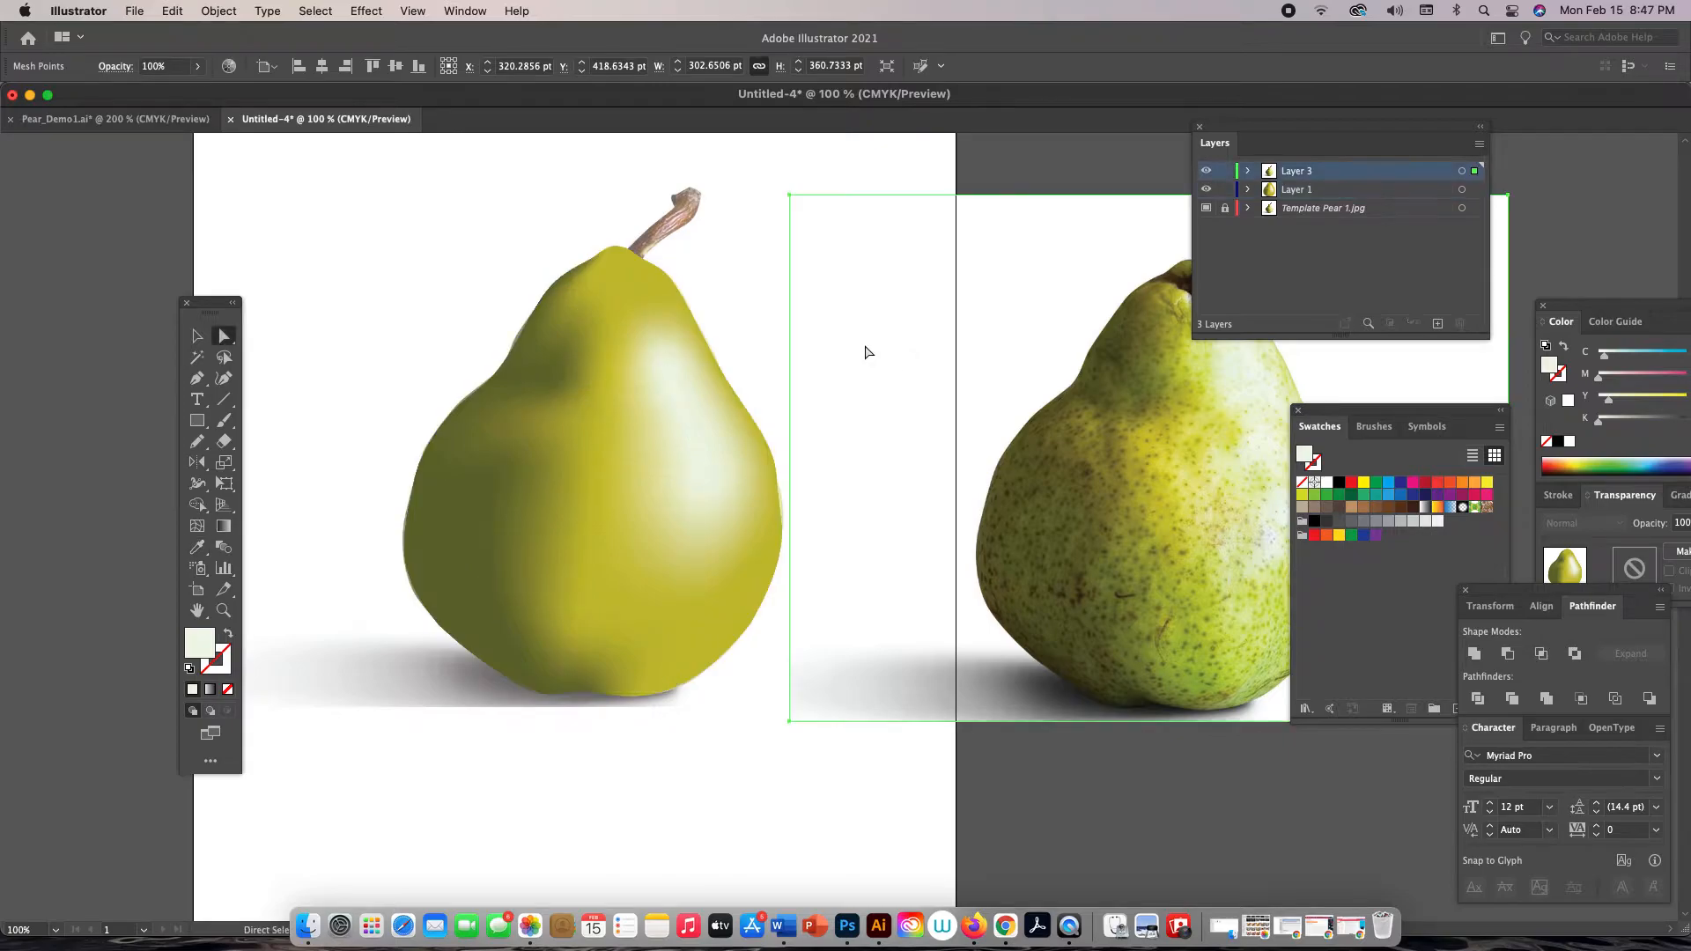
pyautogui.click(768, 154)
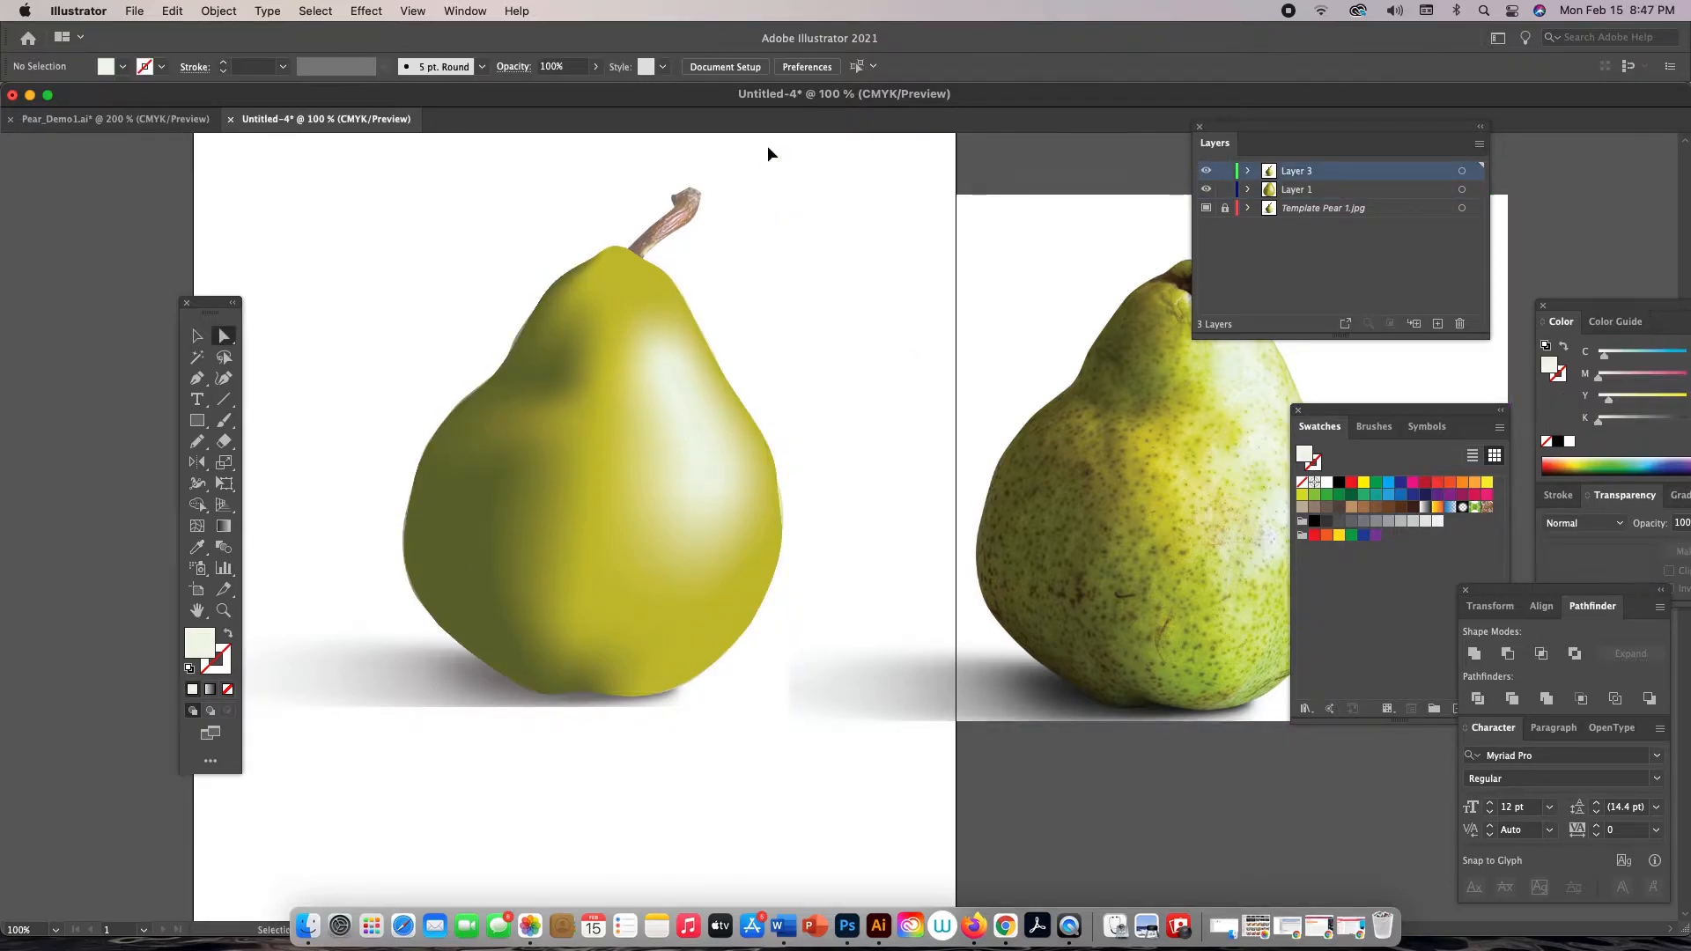
# Recolor the center mesh point of the lowest interior row with the bright green sampled from the photo pear's lower belly
pyautogui.press('super+minus')
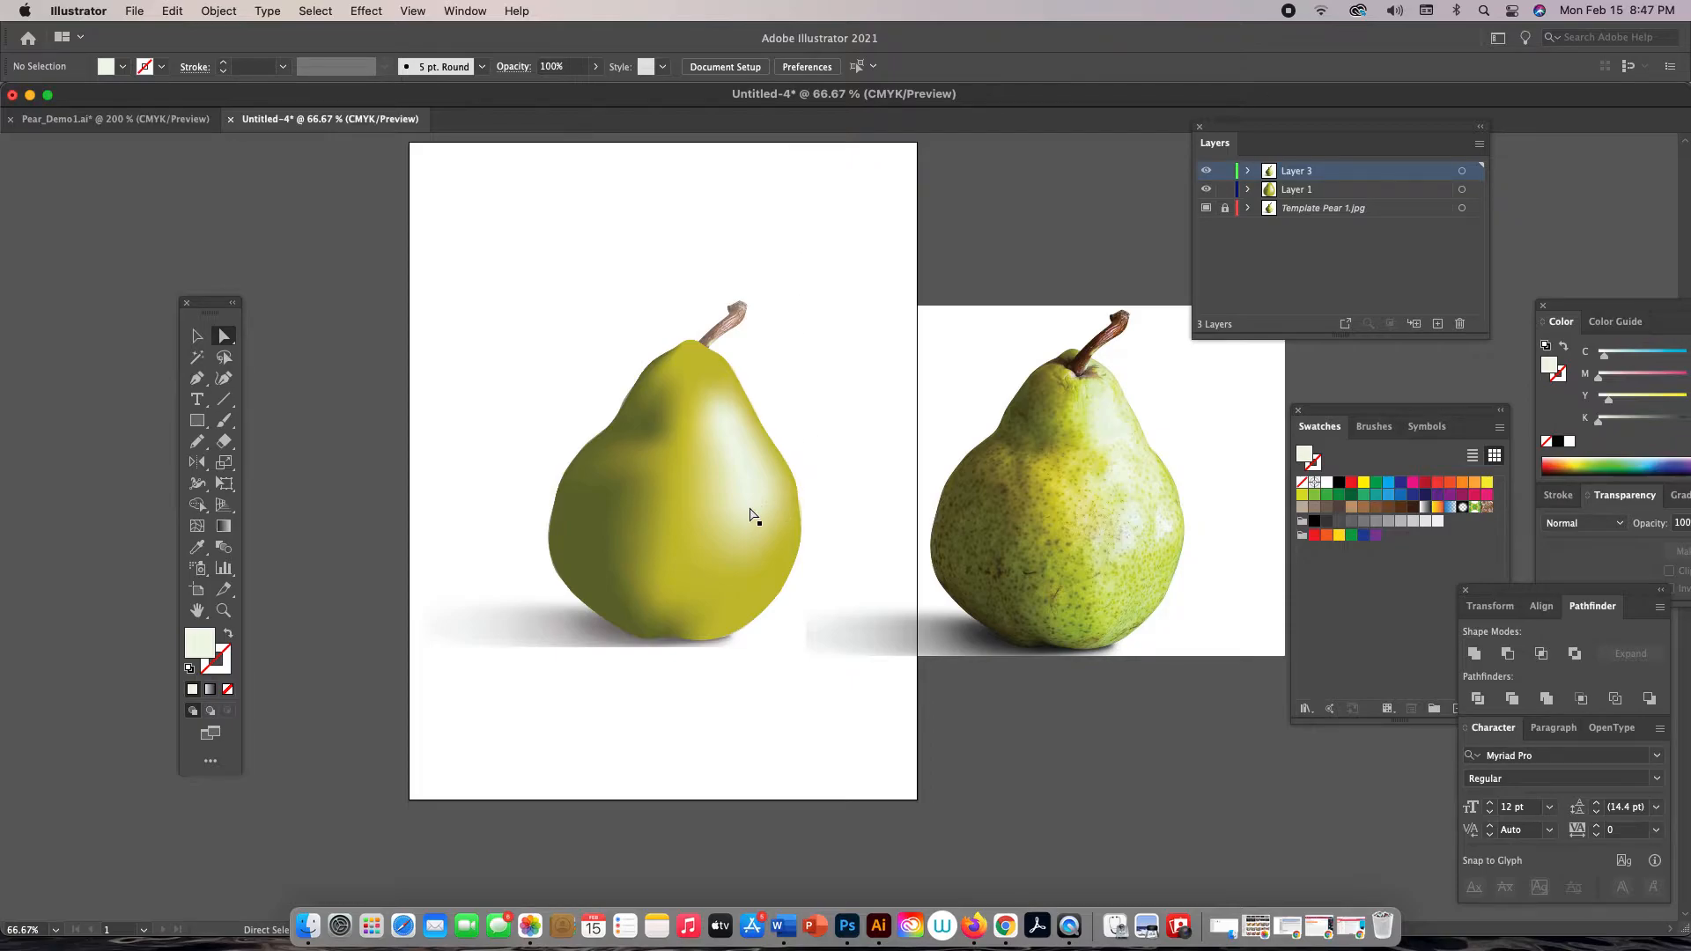
pyautogui.click(710, 544)
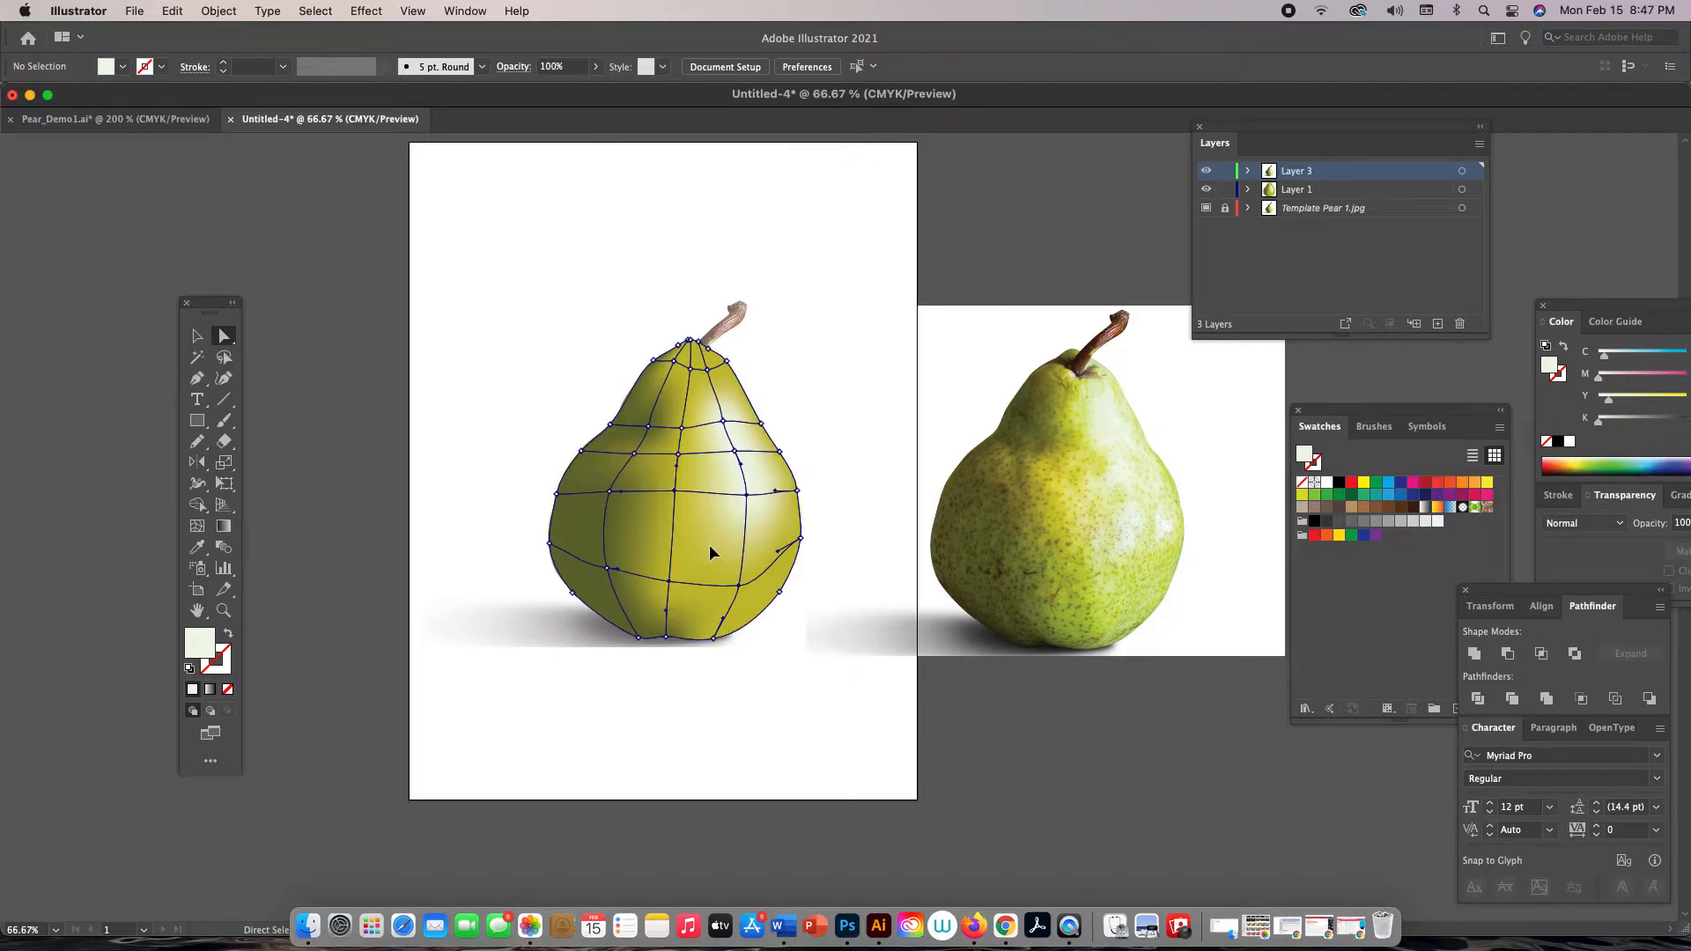
pyautogui.click(670, 582)
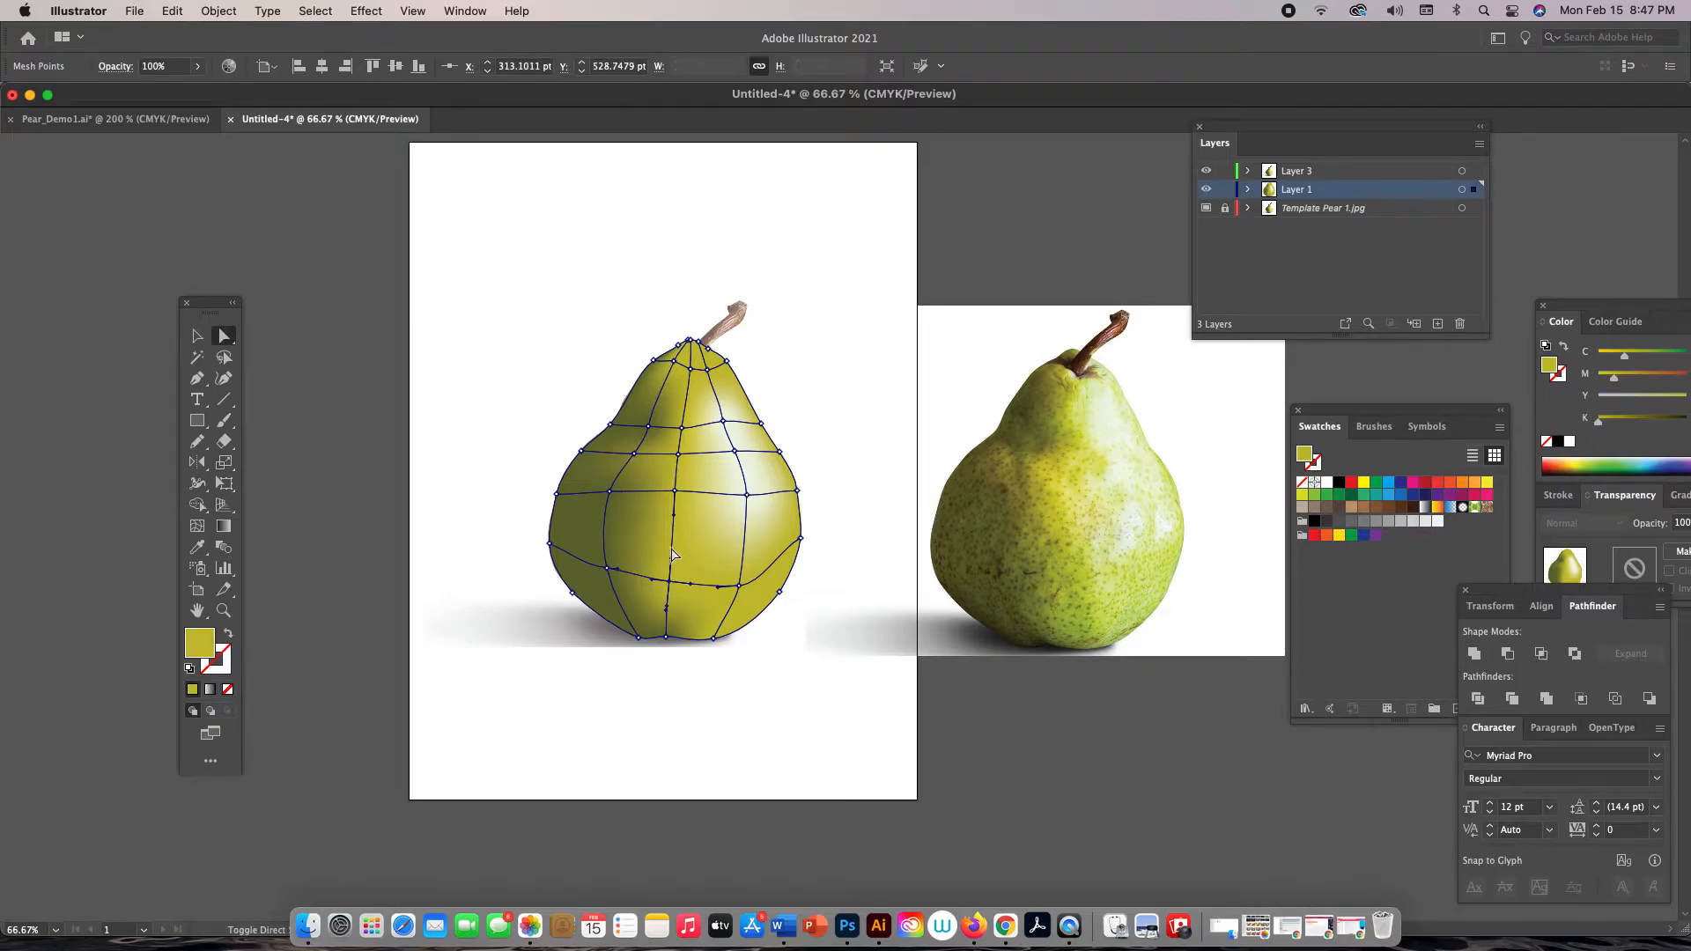
pyautogui.press('i')
pyautogui.click(1067, 599)
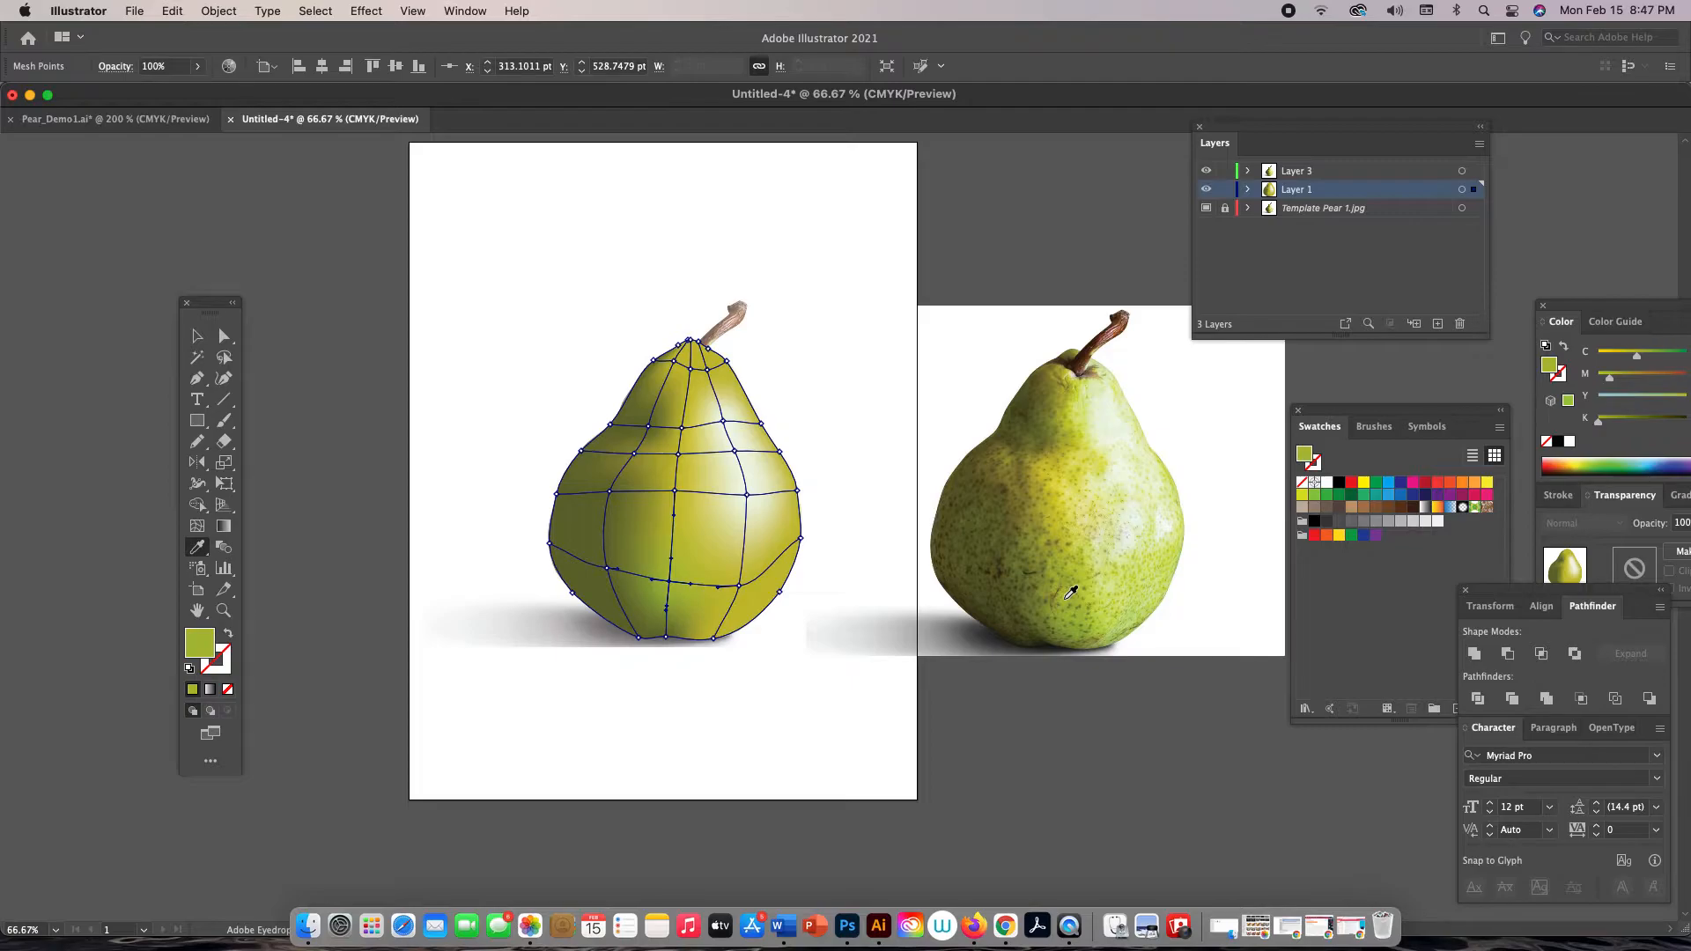
# Recolor the belly row's center mesh point with the yellow-green sampled from the middle of the photo pear, and deselect
pyautogui.press('a')
pyautogui.click(674, 492)
pyautogui.press('i')
pyautogui.click(1058, 519)
pyautogui.click(1062, 511)
pyautogui.click(224, 337)
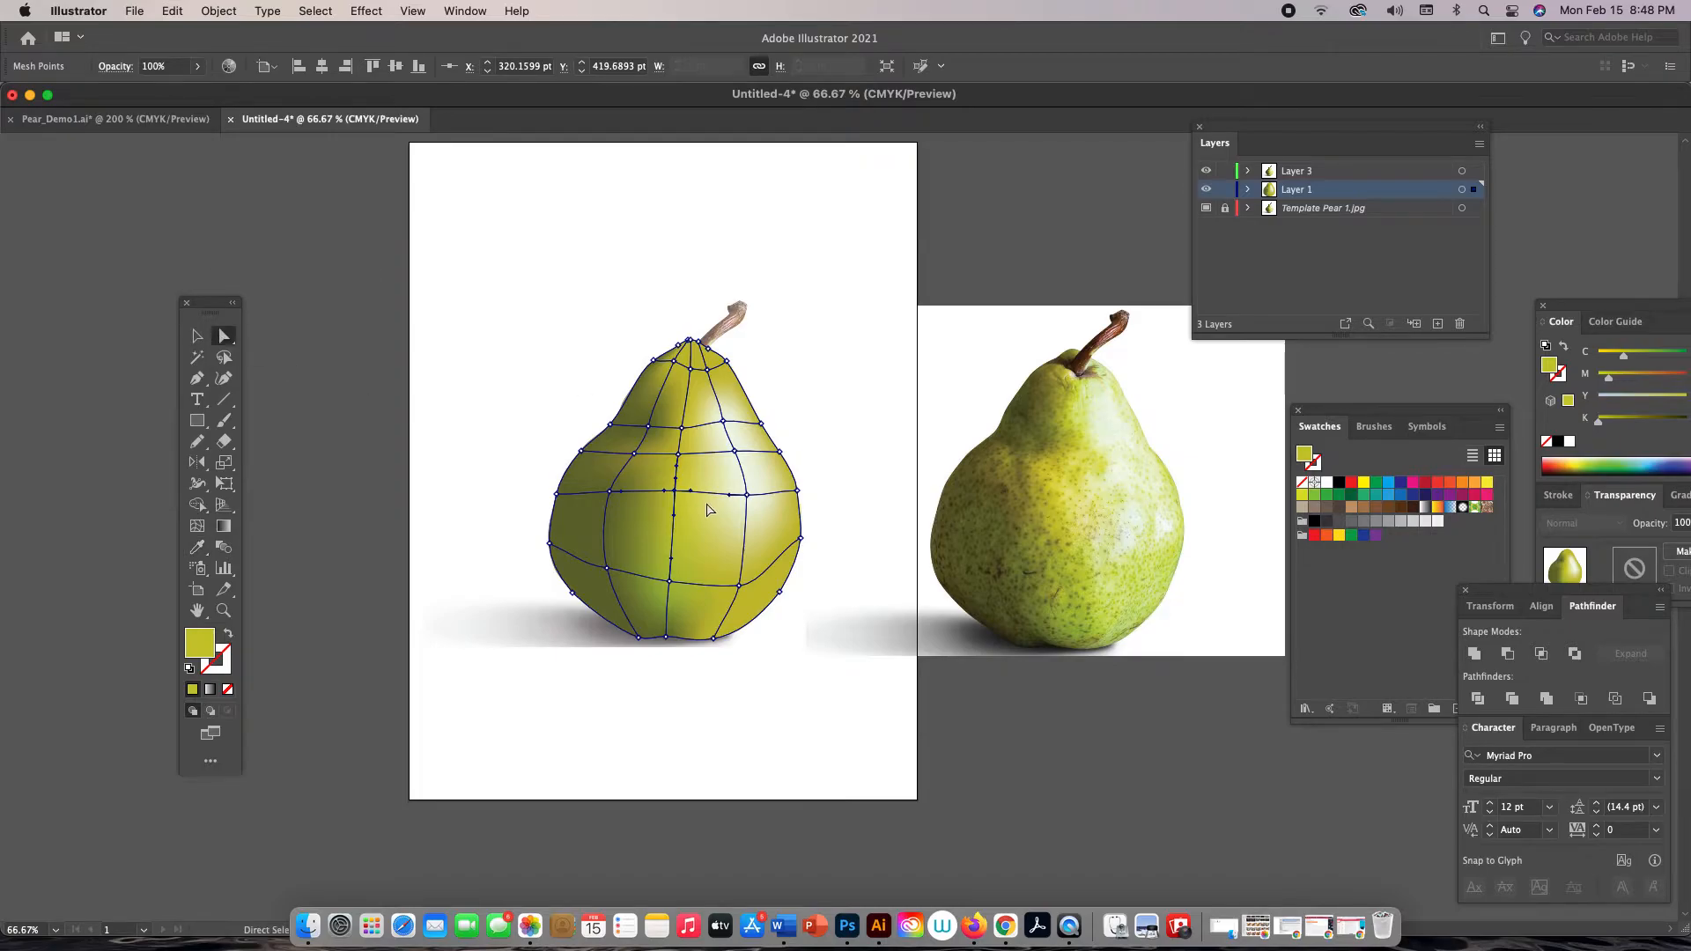
pyautogui.press('super+shift+a')
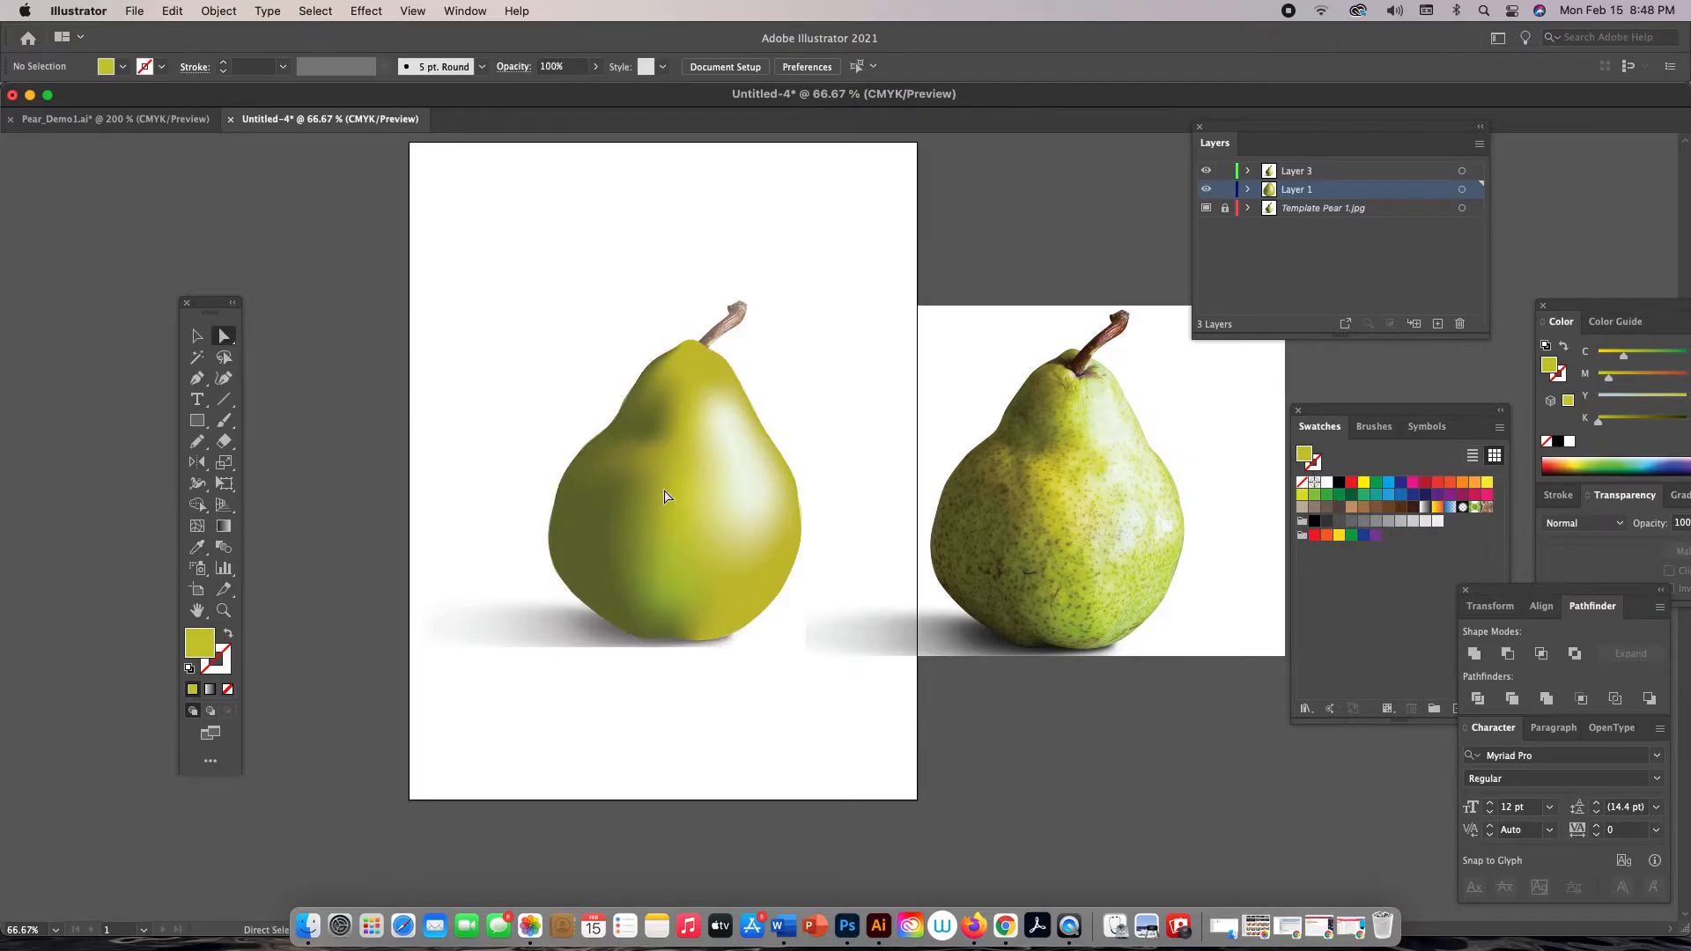
# Extend the left handle of the belly row's center mesh point toward the shadow, and adjust the neighboring left point's facing handle
pyautogui.press('z')
pyautogui.click(679, 490)
pyautogui.click(868, 587)
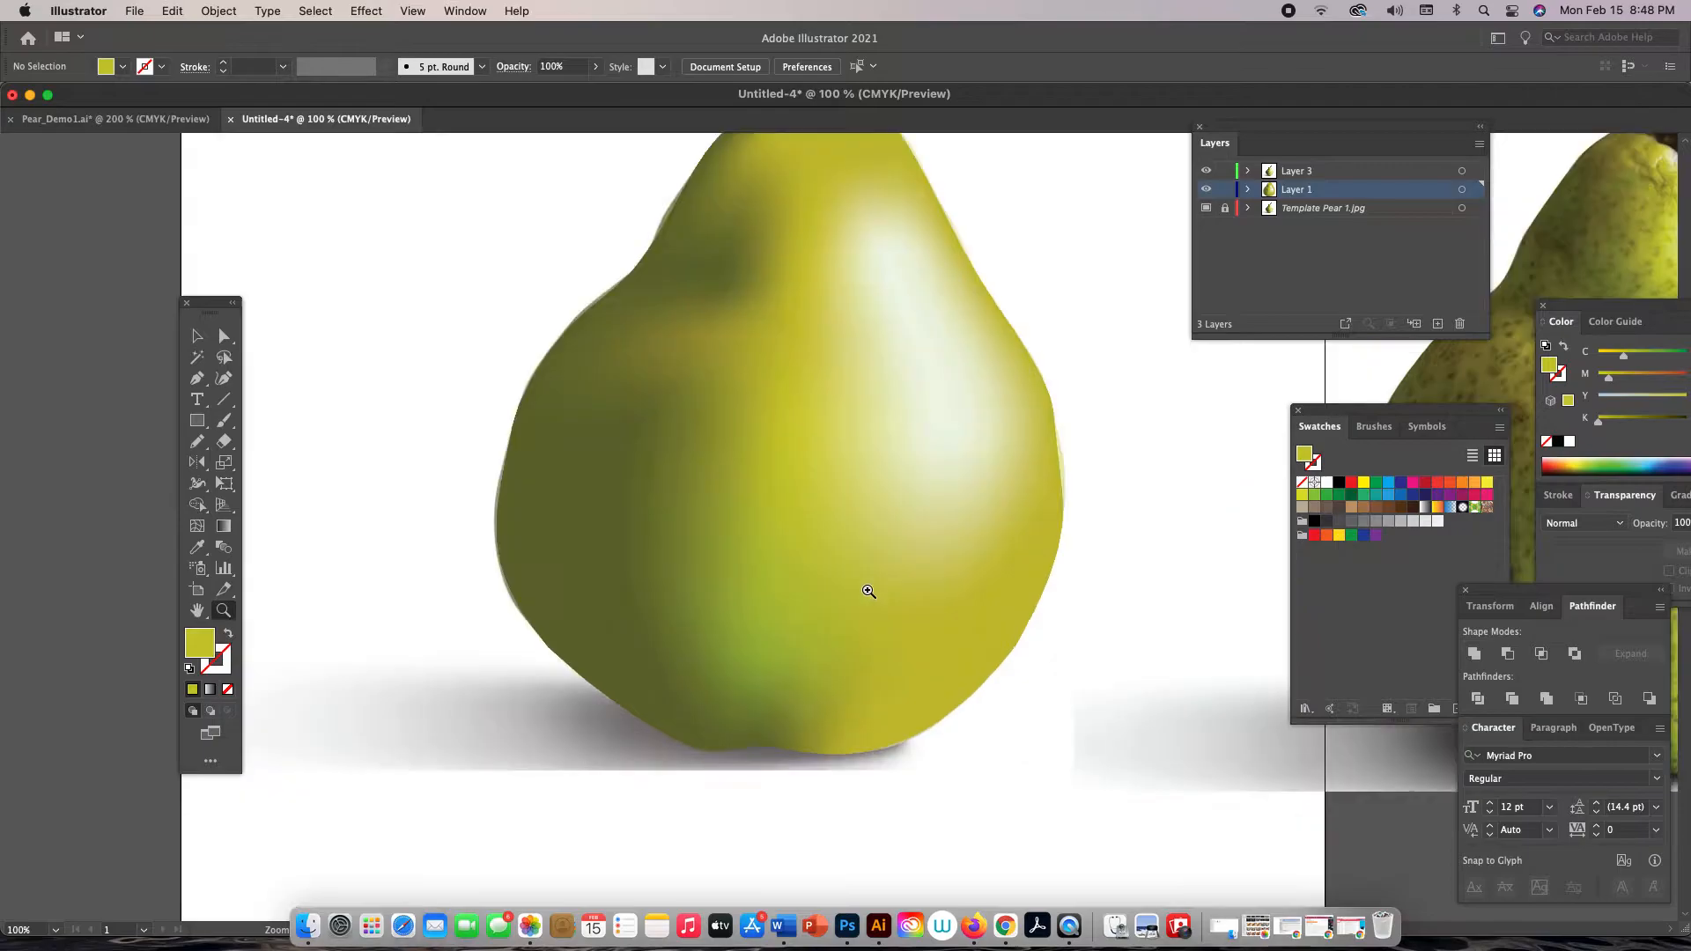
pyautogui.press('a')
pyautogui.click(784, 443)
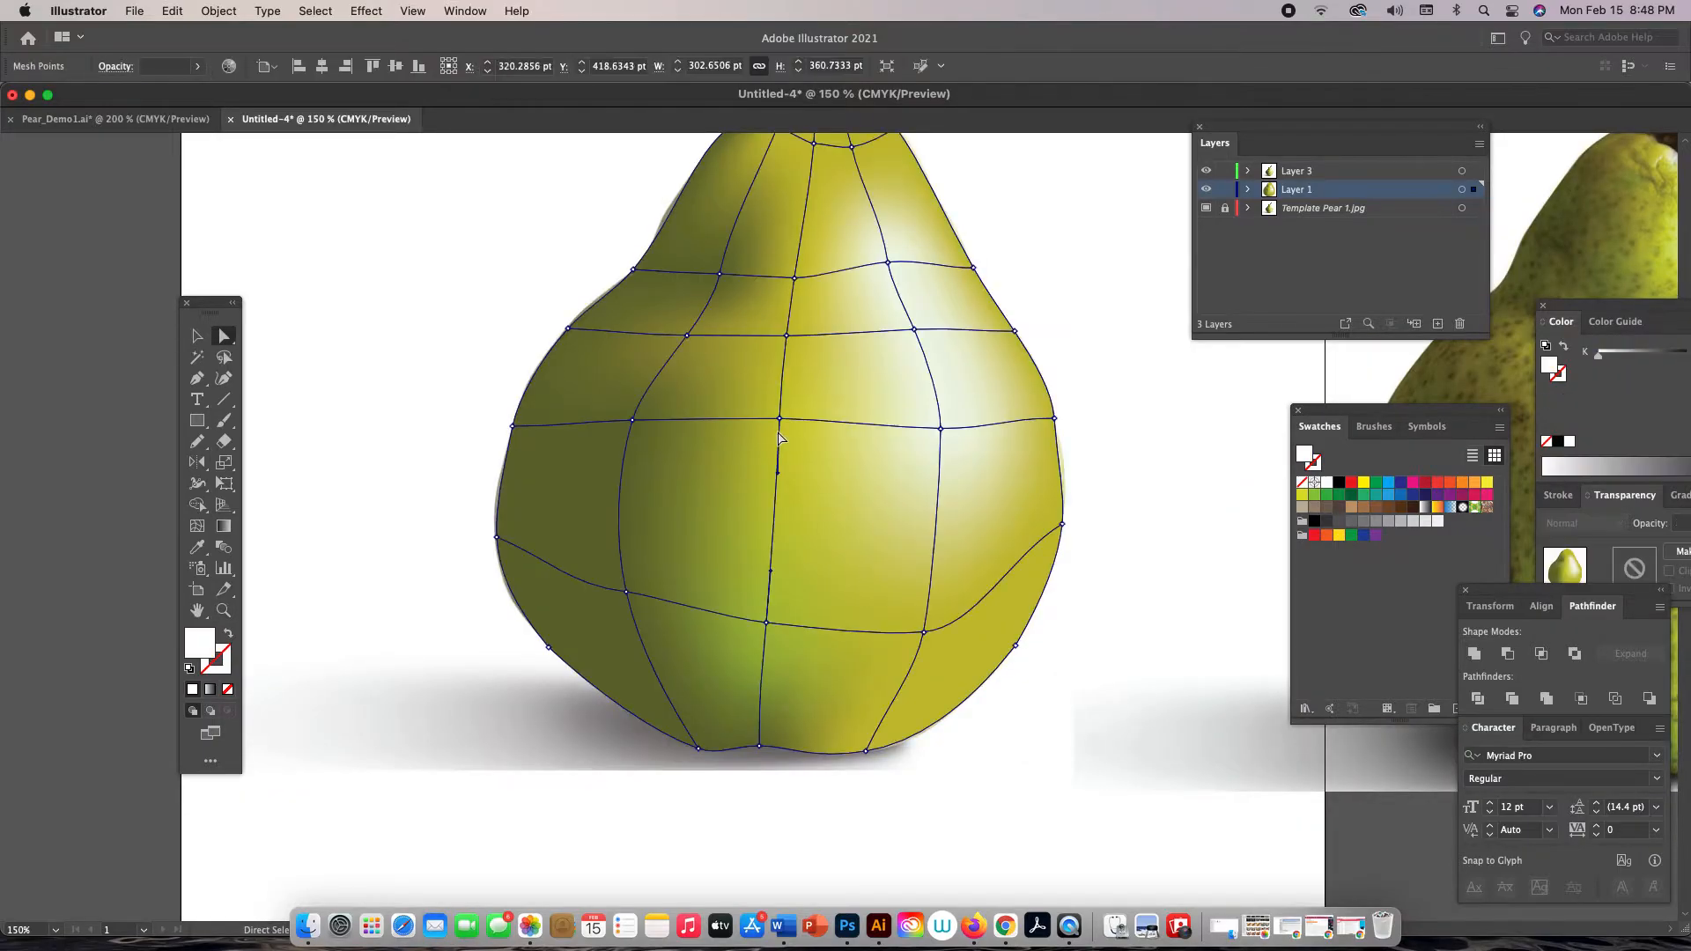
pyautogui.click(779, 419)
pyautogui.moveTo(756, 423); pyautogui.dragTo(679, 420)
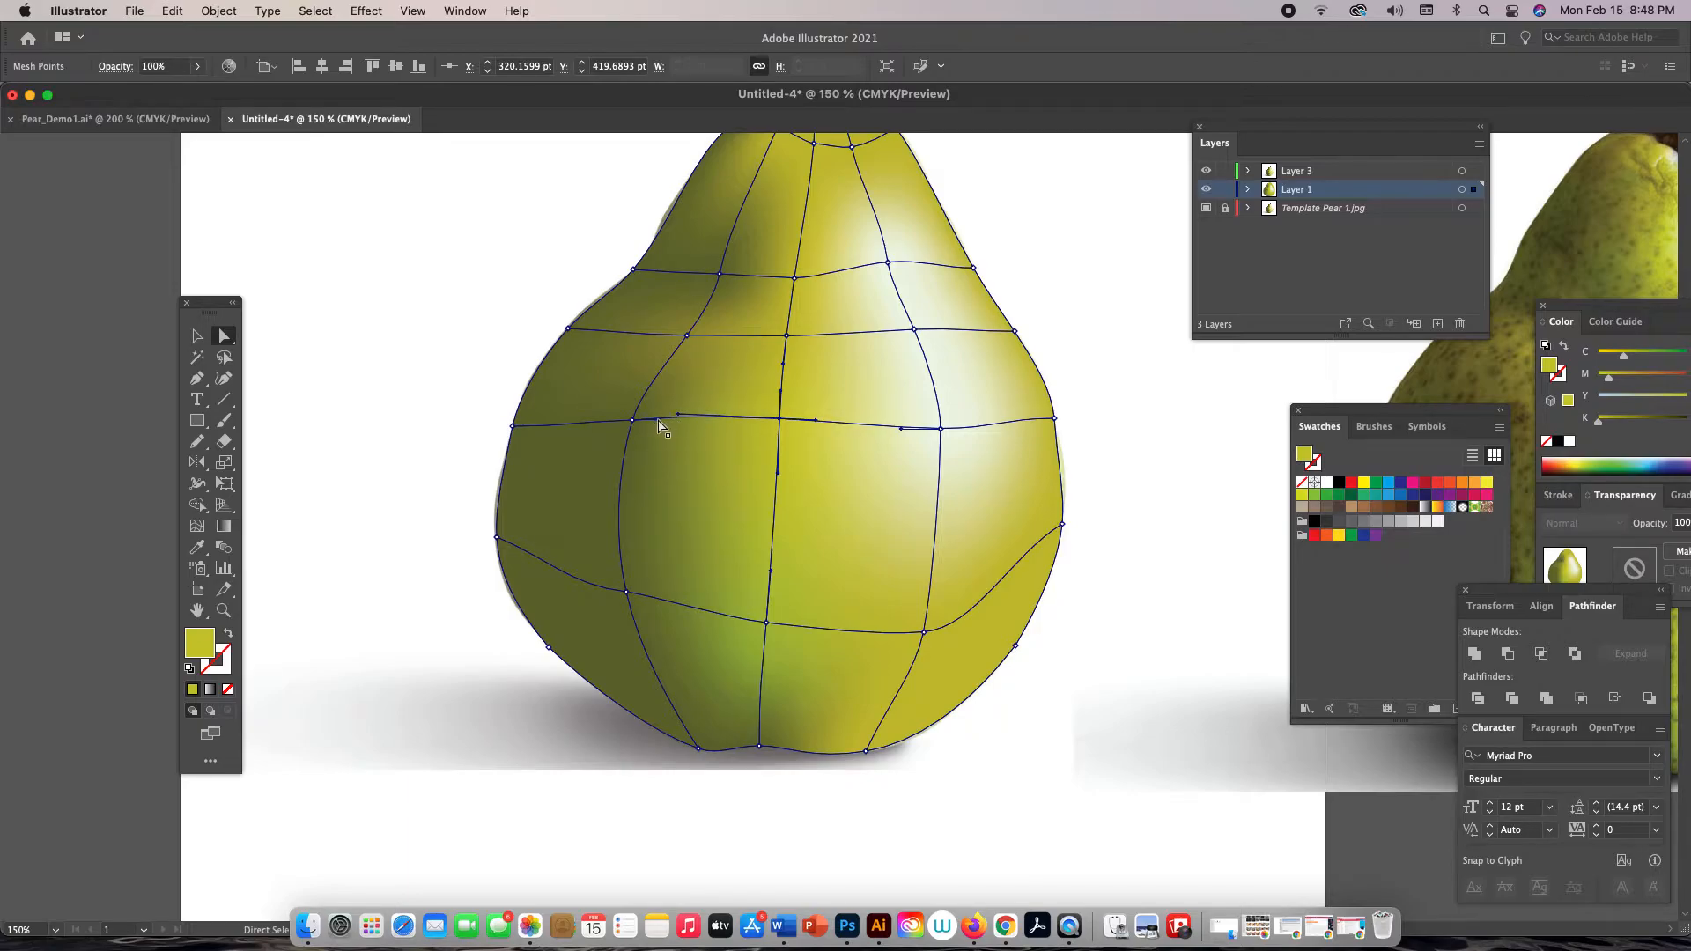
pyautogui.moveTo(657, 421)
pyautogui.mouseDown()
pyautogui.moveTo(781, 415)
pyautogui.moveTo(658, 409)
pyautogui.mouseUp()
# Deselect the pear to examine the shading transition across its belly, and reselect the mesh
pyautogui.click(1193, 514)
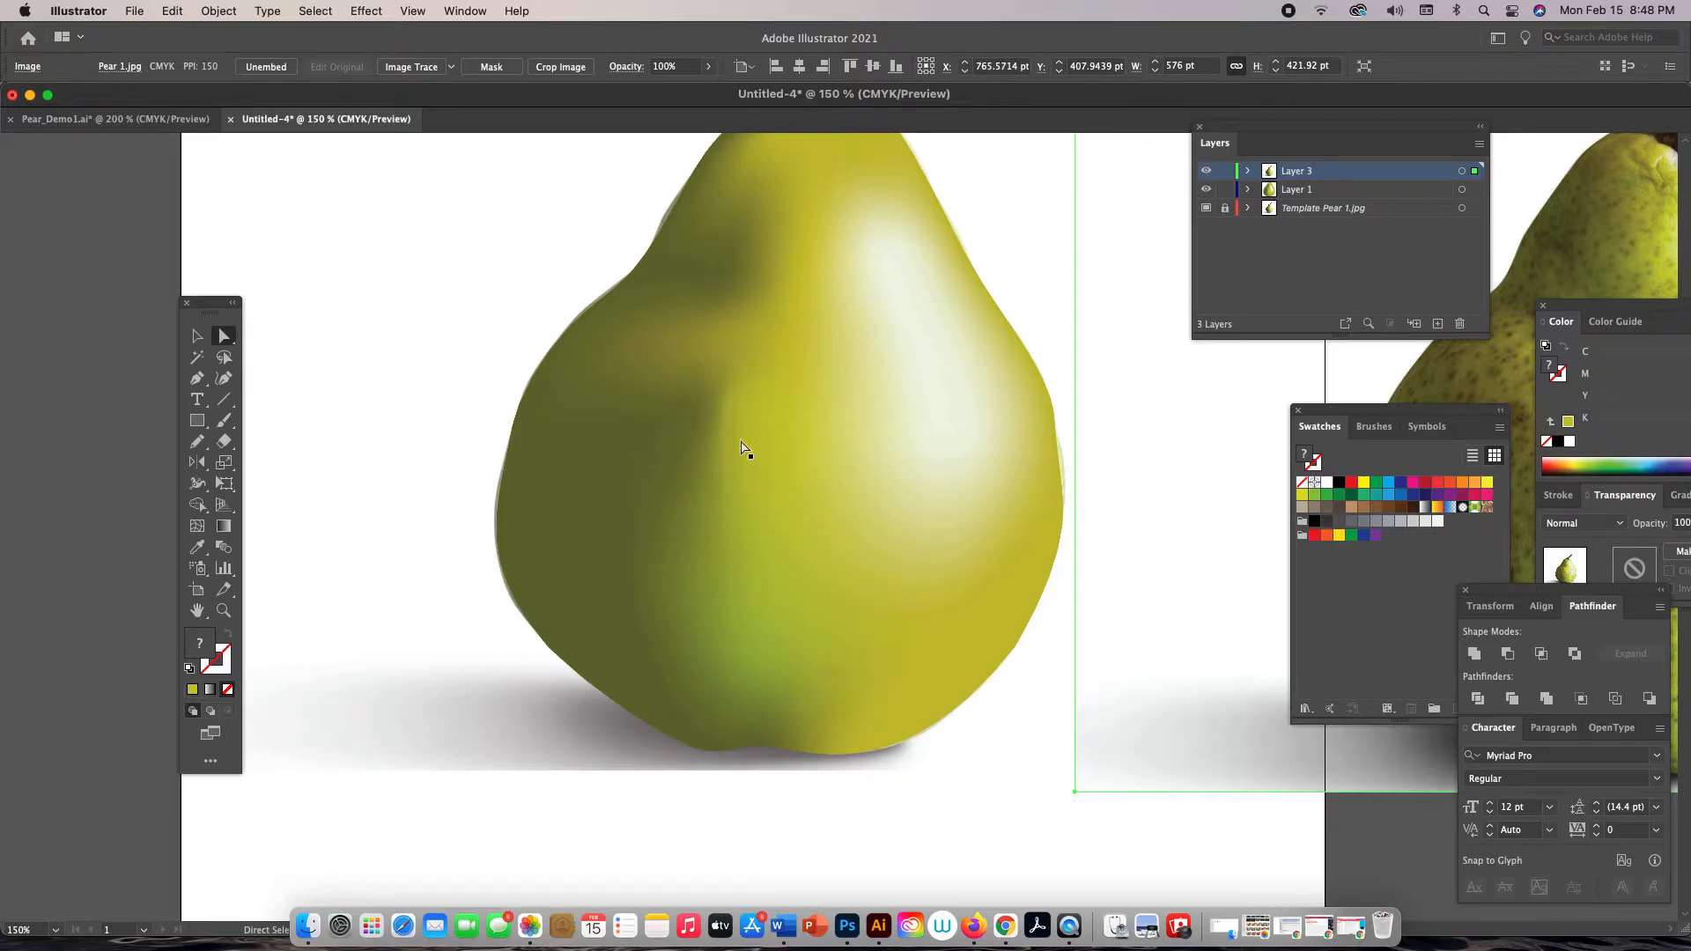
pyautogui.press('v')
pyautogui.click(721, 454)
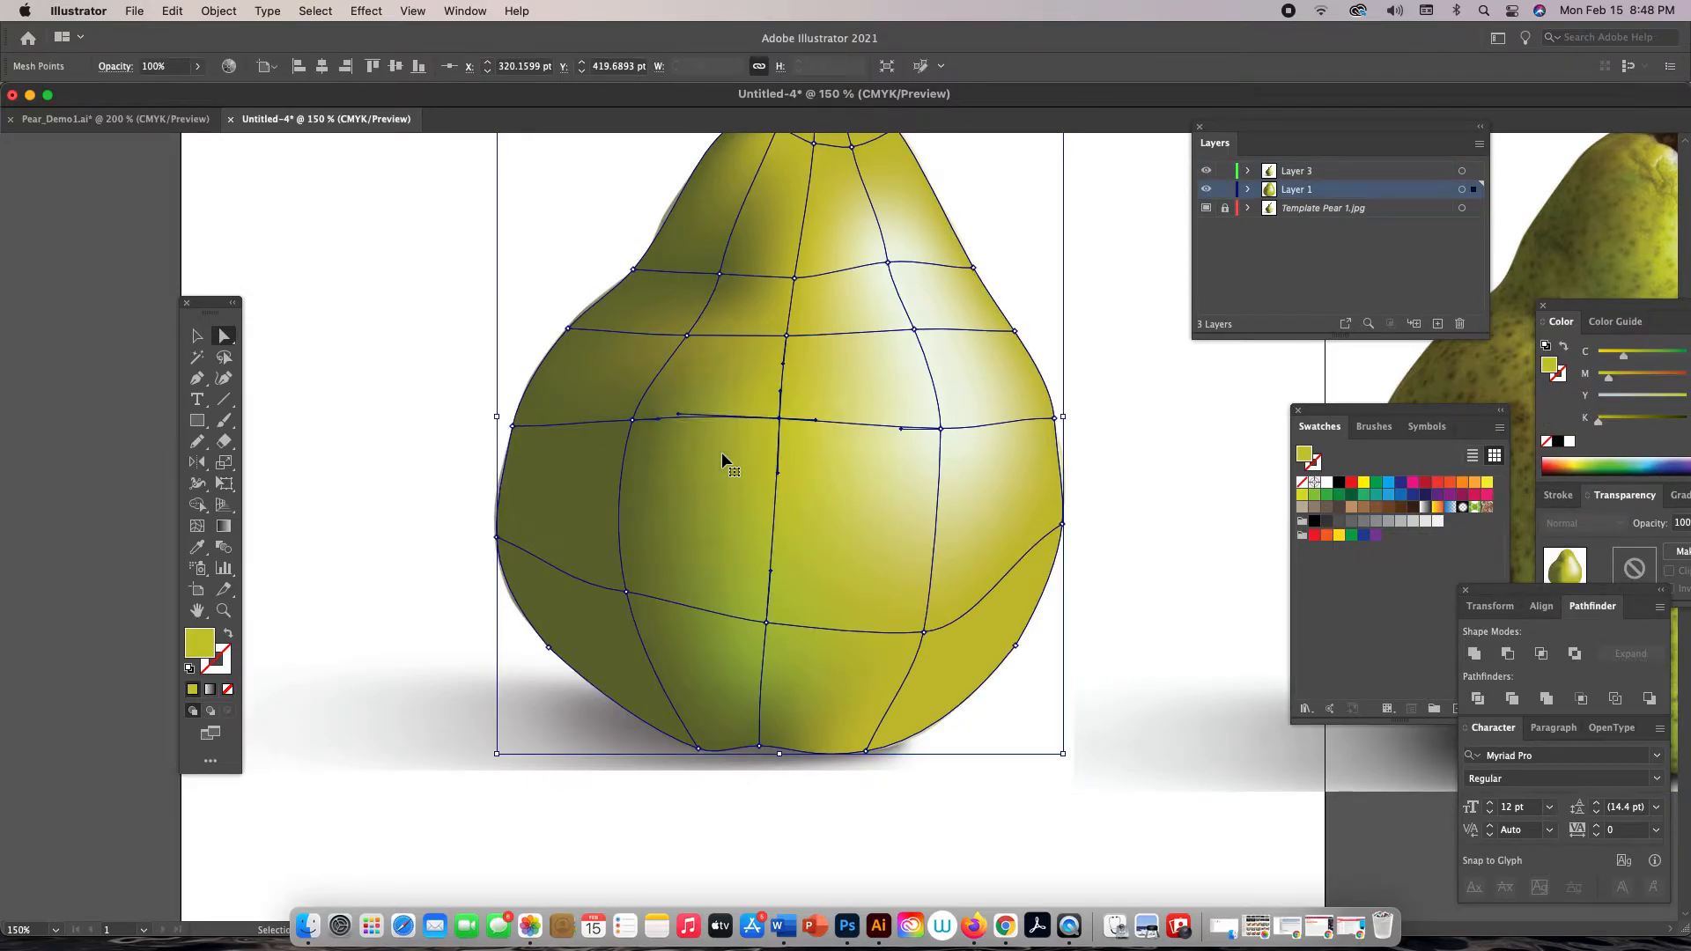
# Shorten the left handle of the belly row's center mesh point, fine-tune the left interior point one row above, and deselect the pear
pyautogui.press('a')
pyautogui.moveTo(683, 421); pyautogui.dragTo(715, 423)
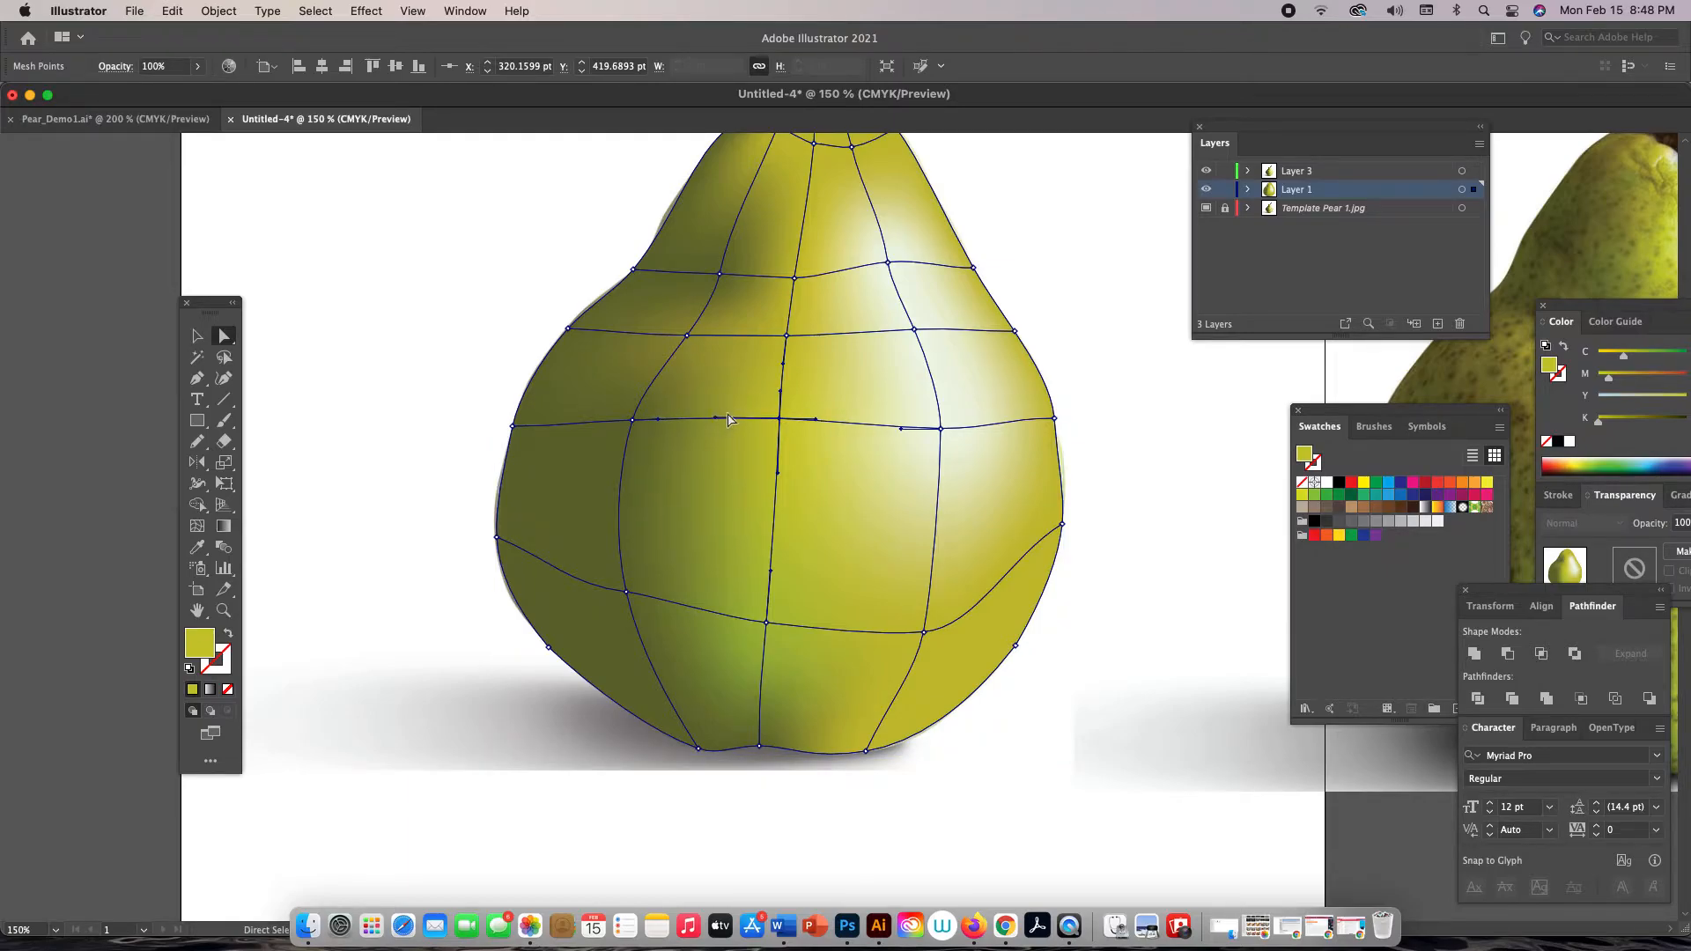
pyautogui.click(688, 337)
pyautogui.moveTo(690, 342); pyautogui.dragTo(691, 340)
pyautogui.press('v')
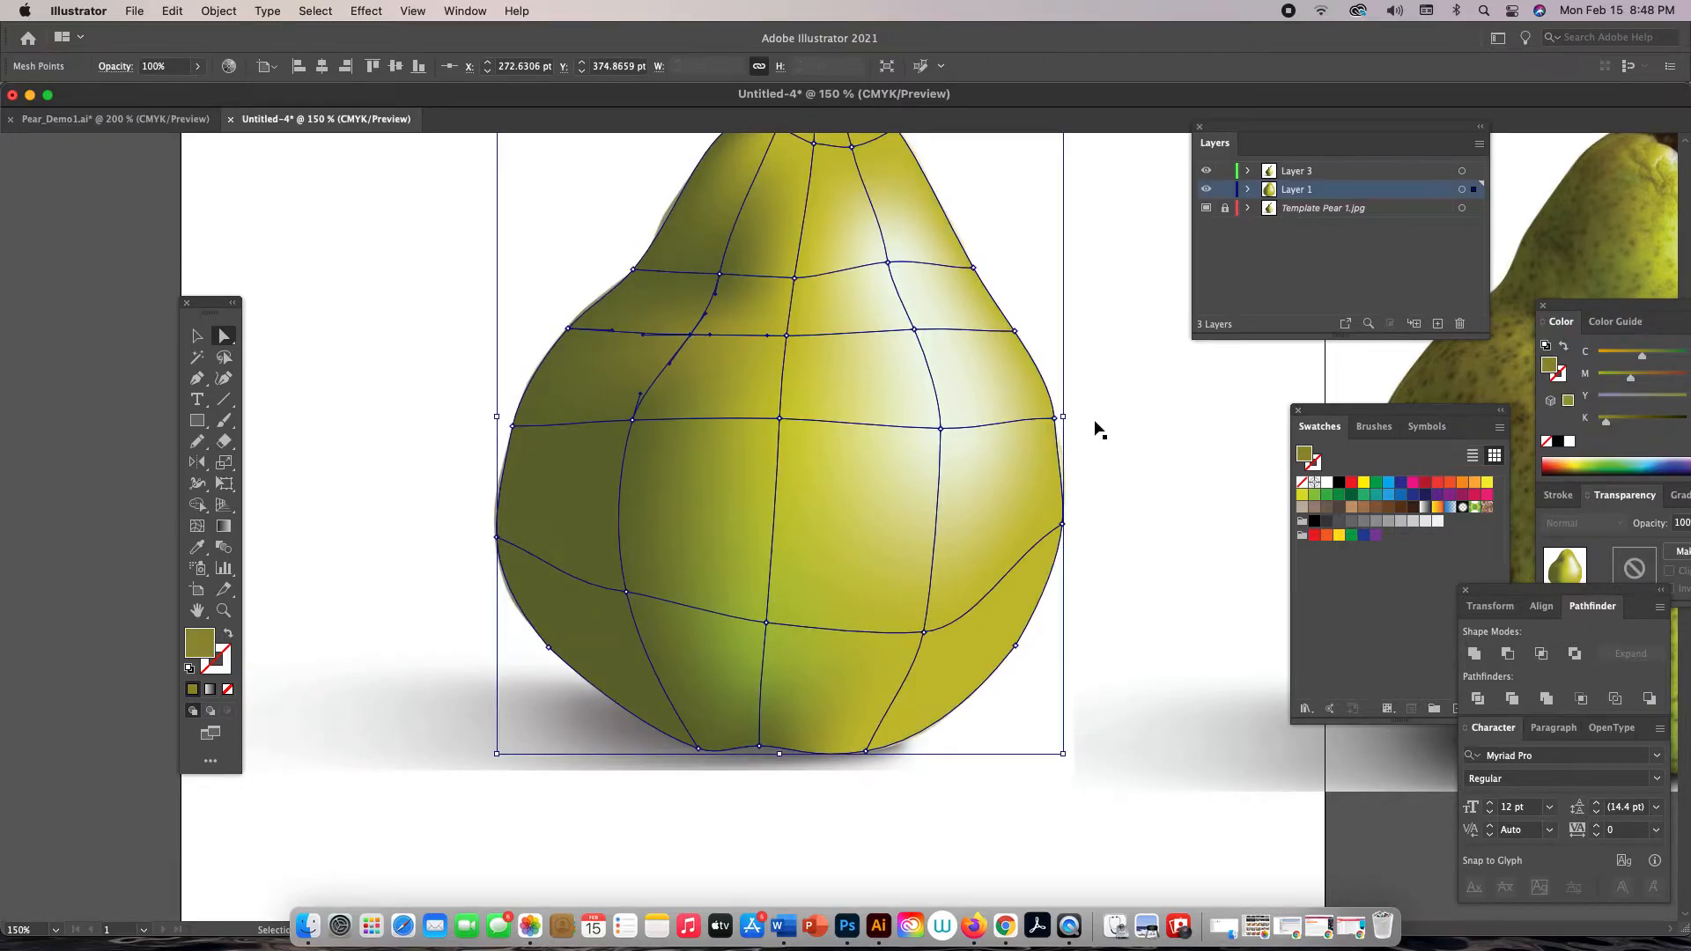
pyautogui.press('super+minus')
pyautogui.moveTo(1102, 419); pyautogui.dragTo(768, 307)
pyautogui.click(729, 606)
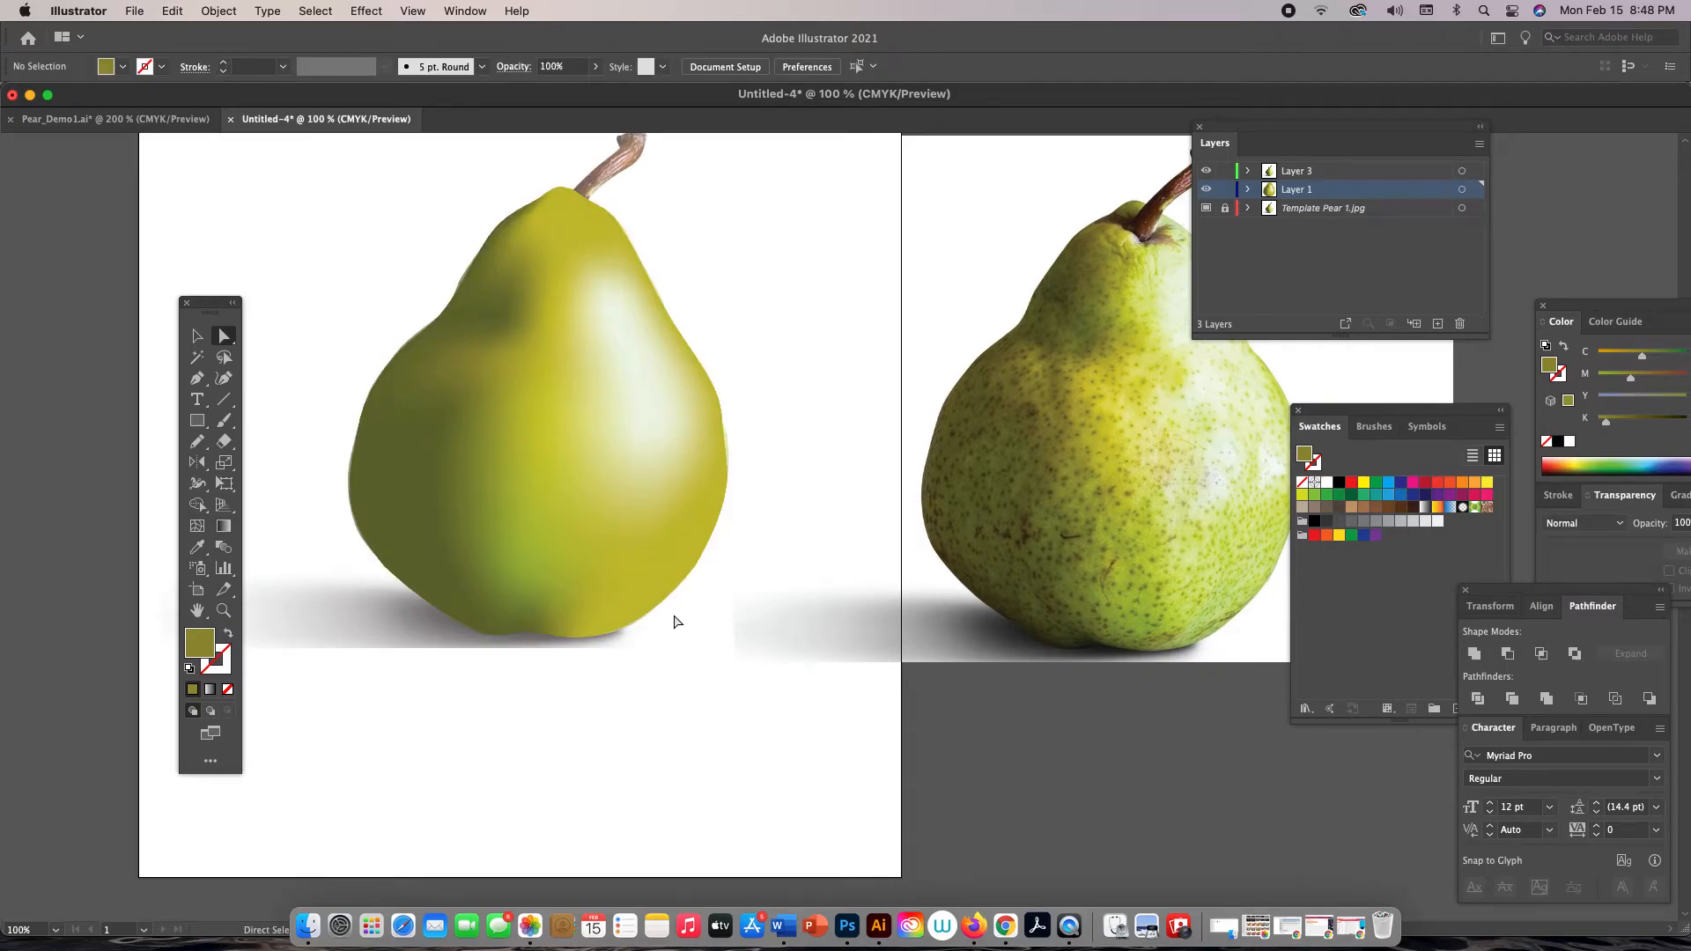
# Recolor the mesh points along the pear's lower right edge with the light green sampled from the photo pear's lower right edge
pyautogui.click(634, 634)
pyautogui.click(603, 634)
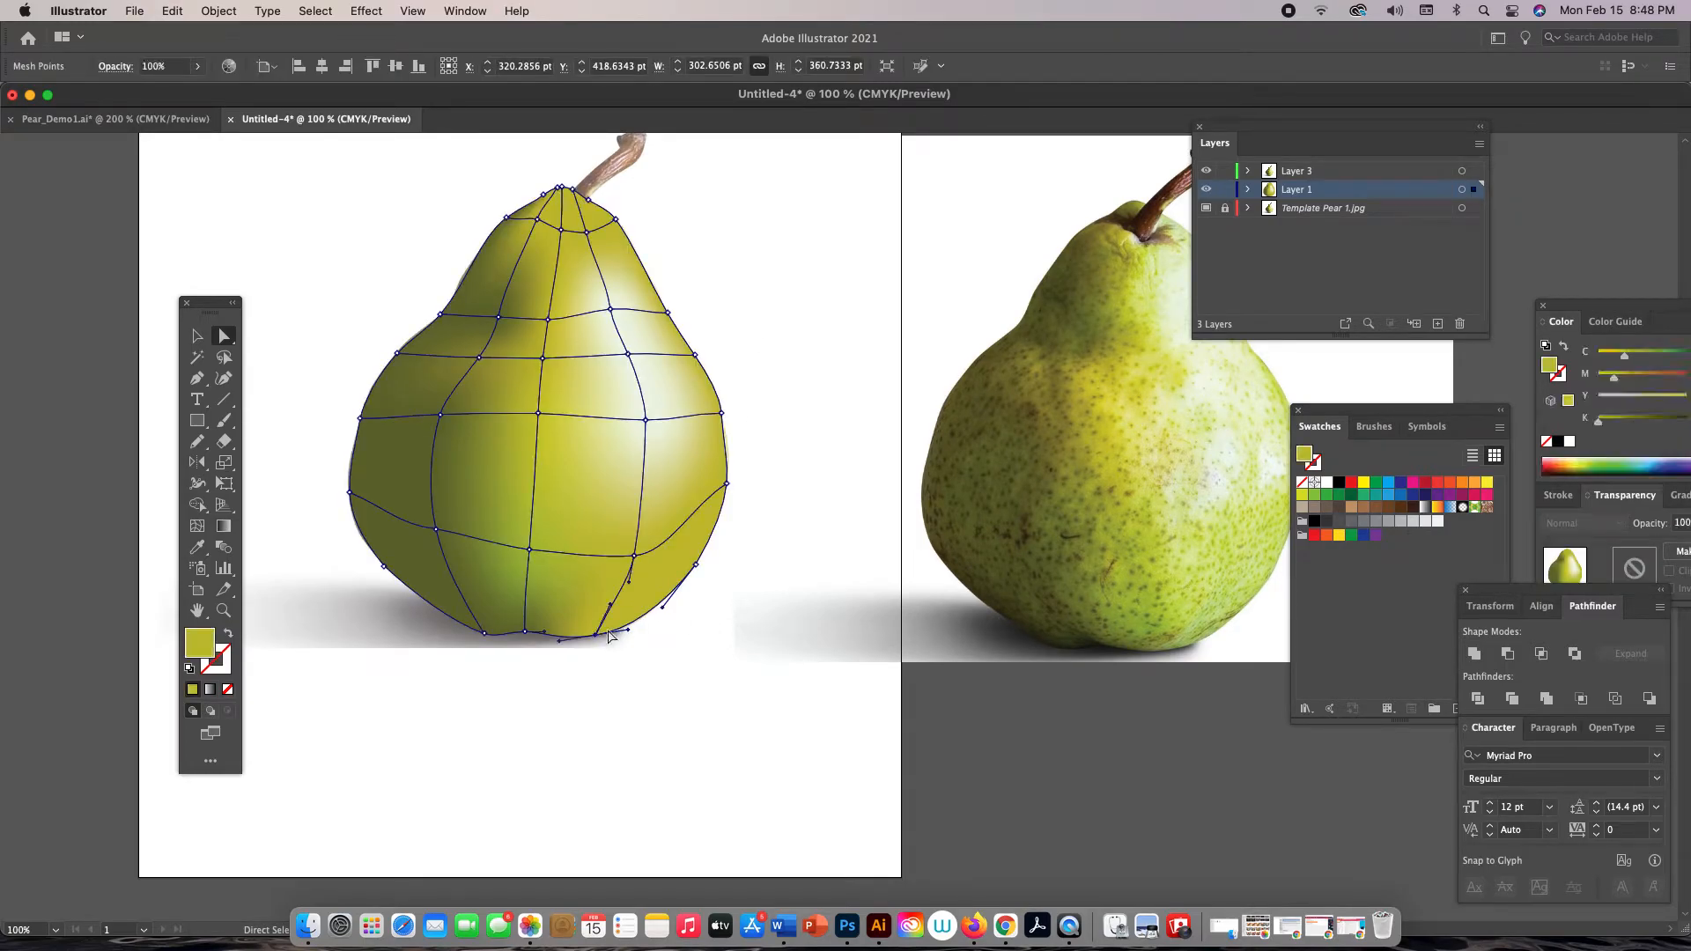
pyautogui.keyDown('shift'); pyautogui.click(696, 566); pyautogui.keyUp('shift')
pyautogui.keyDown('shift'); pyautogui.click(728, 484); pyautogui.keyUp('shift')
pyautogui.press('i')
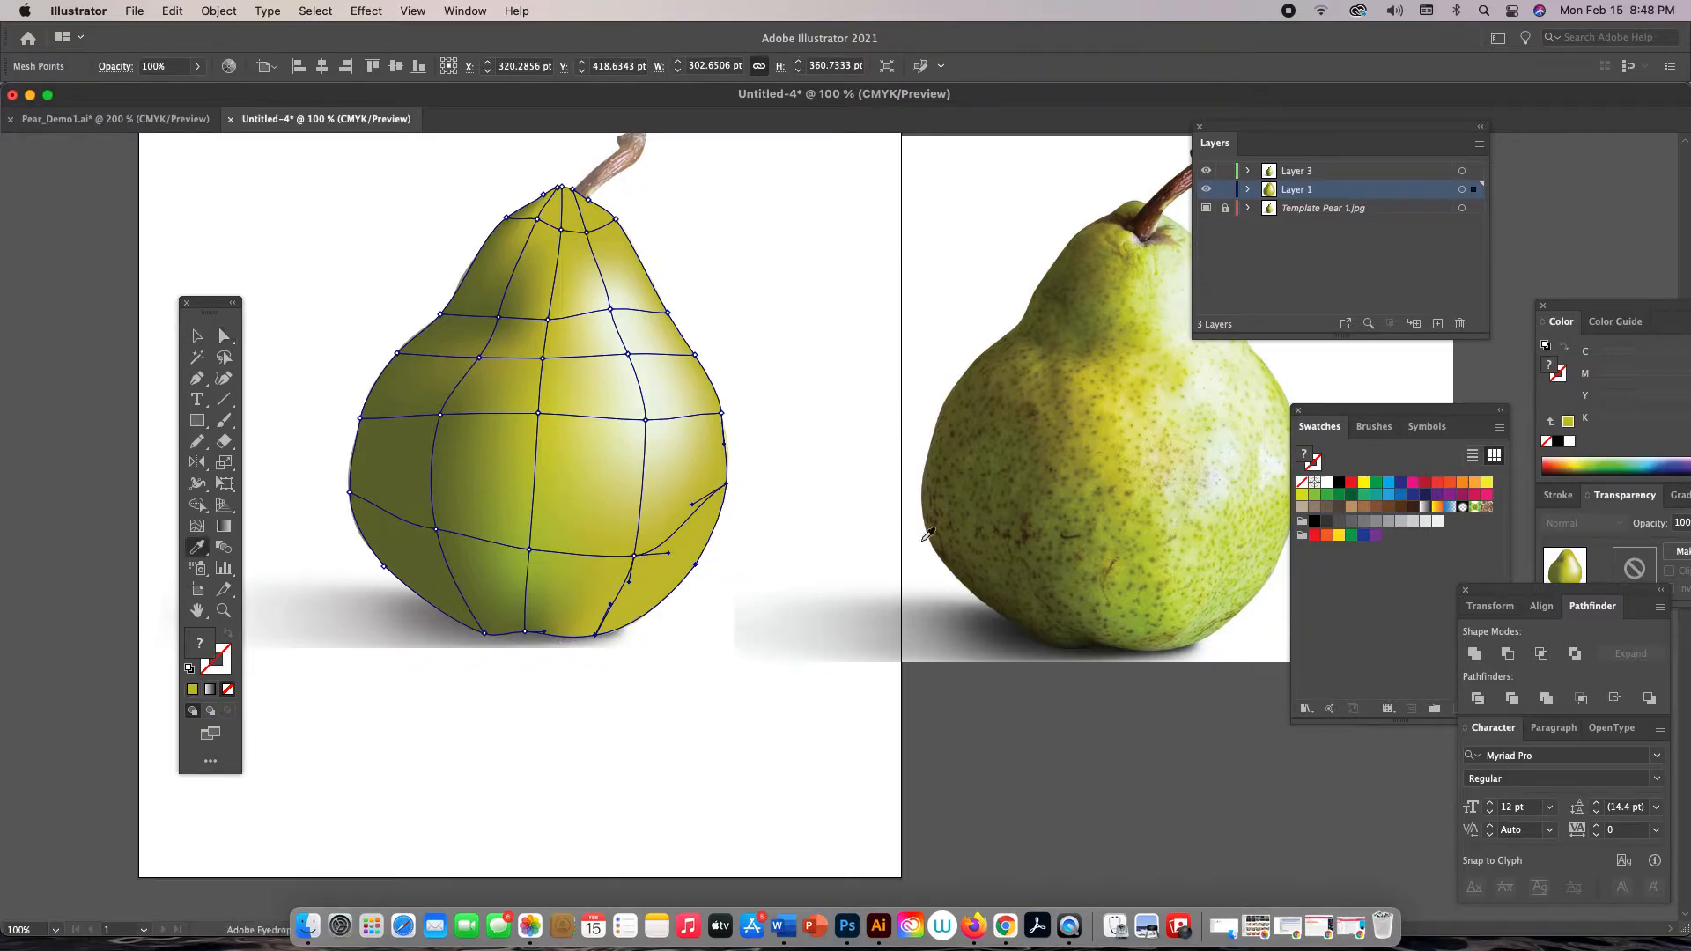
pyautogui.click(1216, 620)
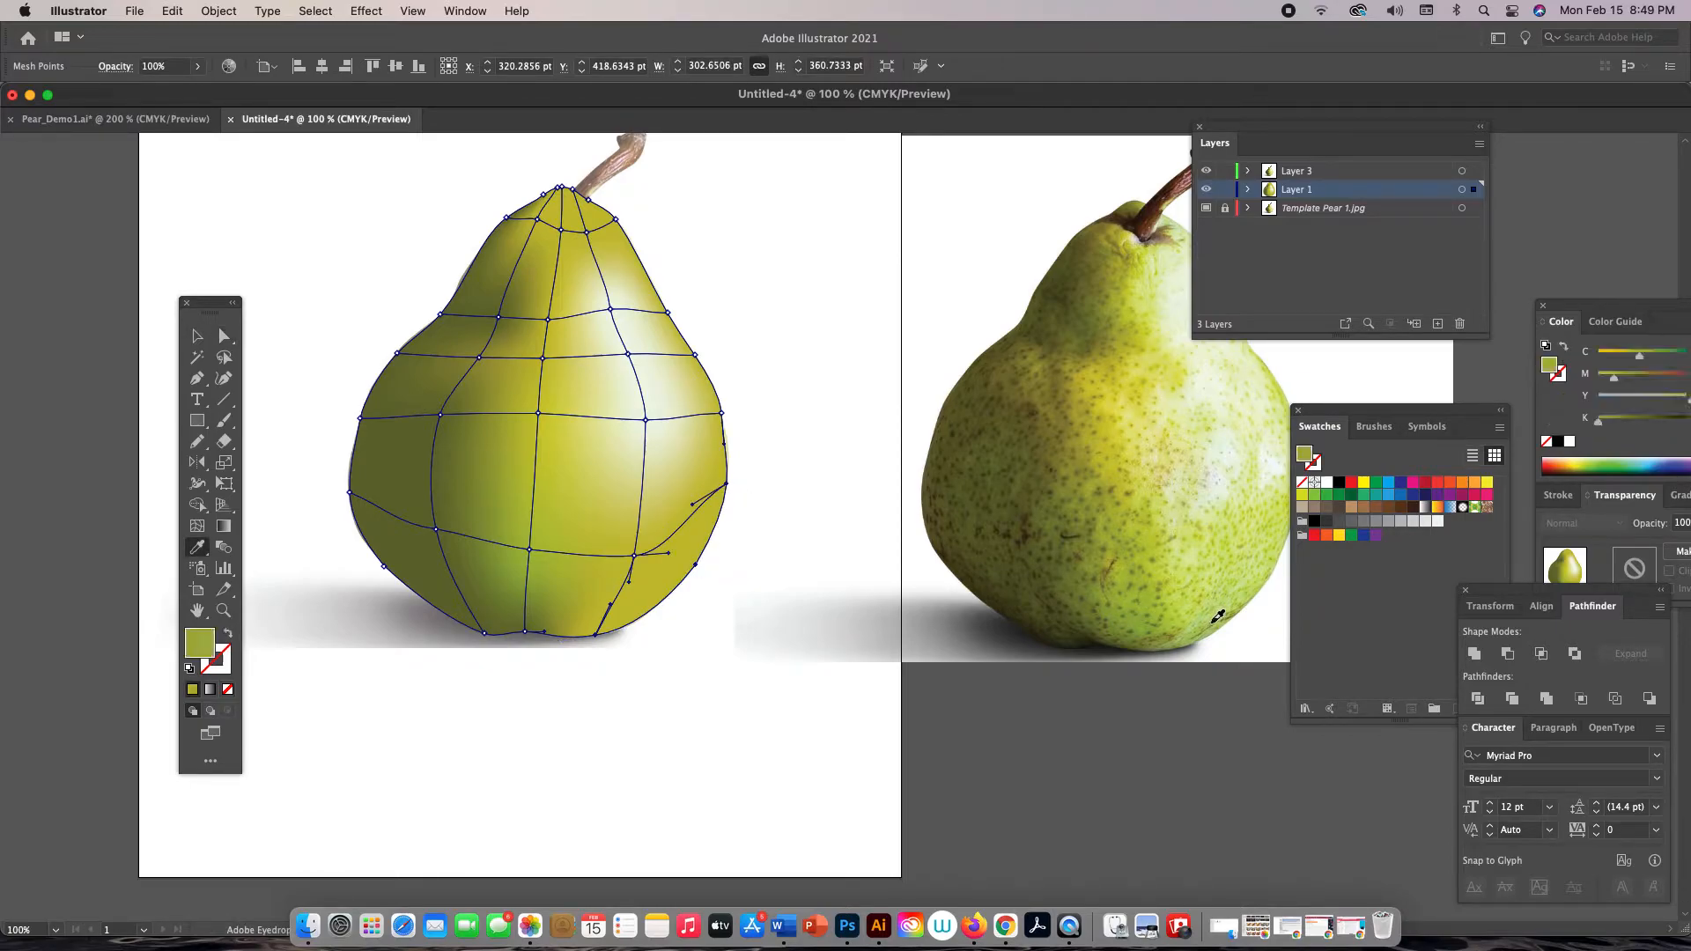
pyautogui.click(1222, 610)
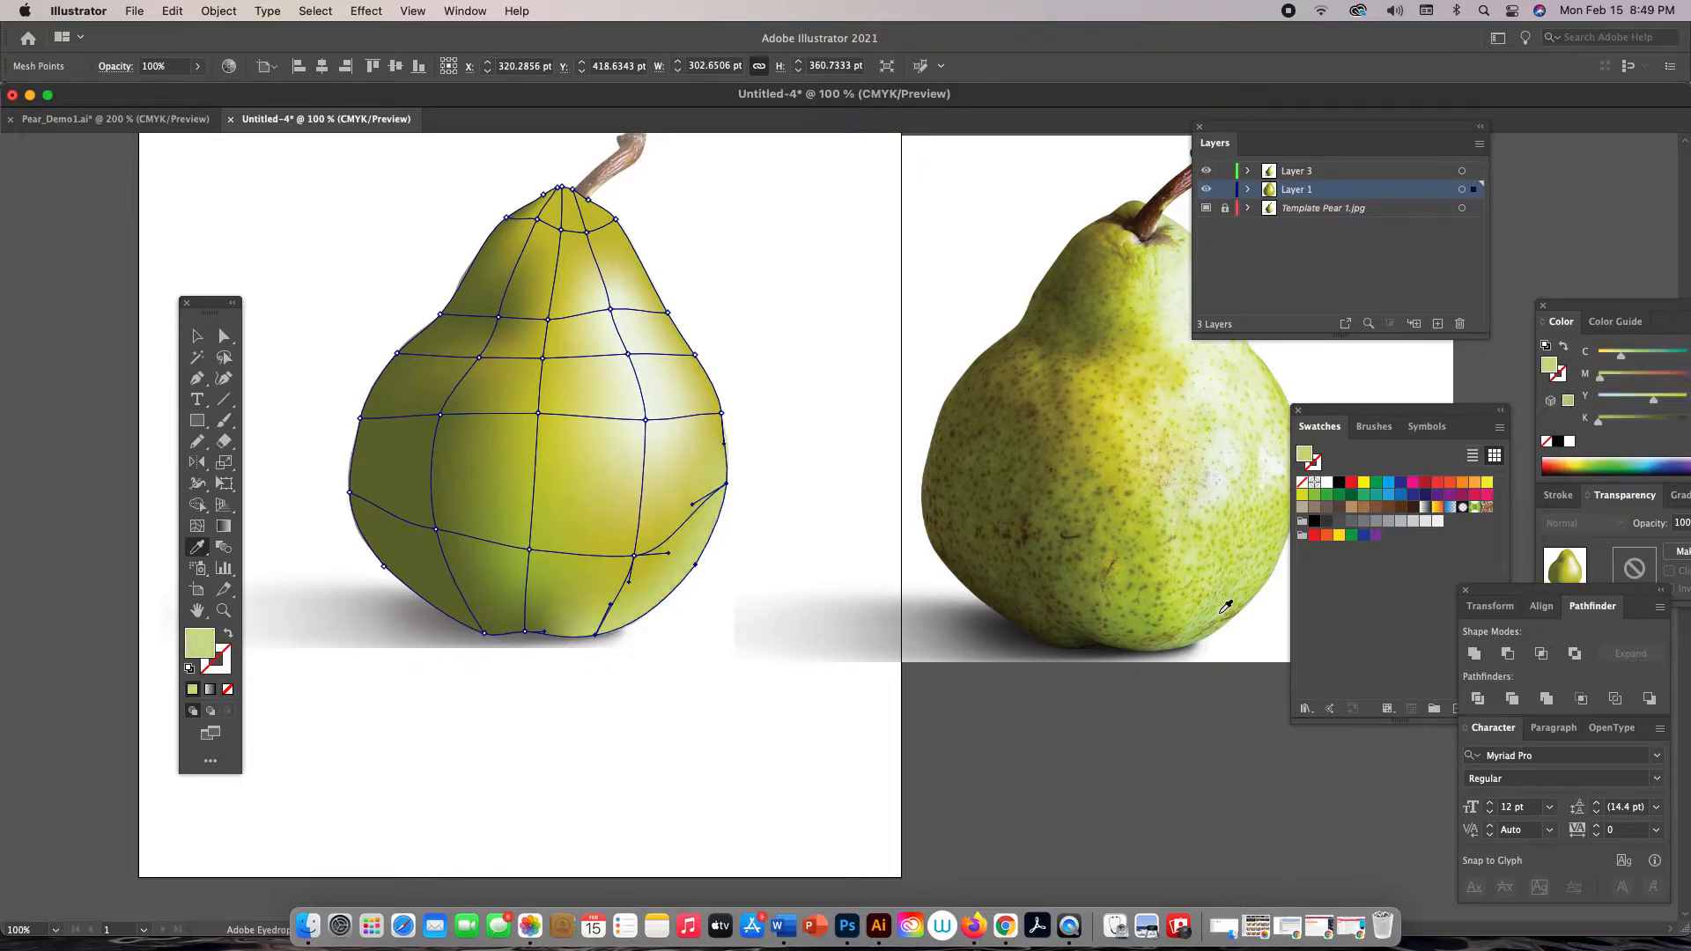
# Recolor the right mesh point of the lowest interior row with the bright green sampled from the photo pear's lower right belly
pyautogui.press('a')
pyautogui.click(635, 557)
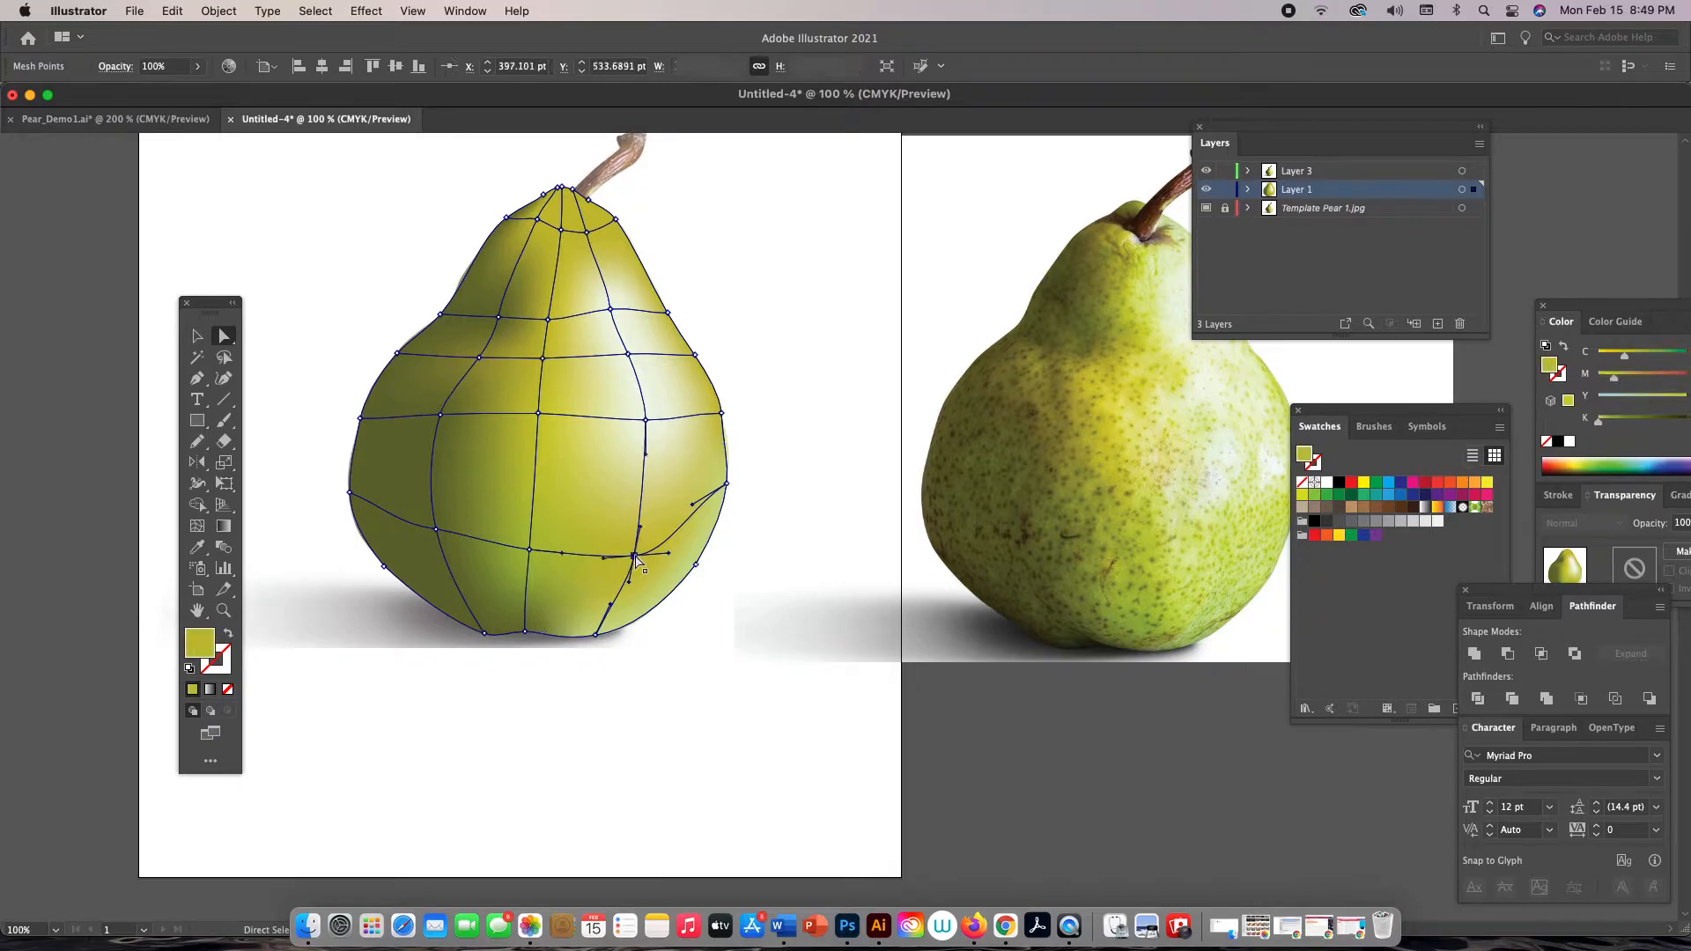
pyautogui.press('i')
pyautogui.click(1223, 576)
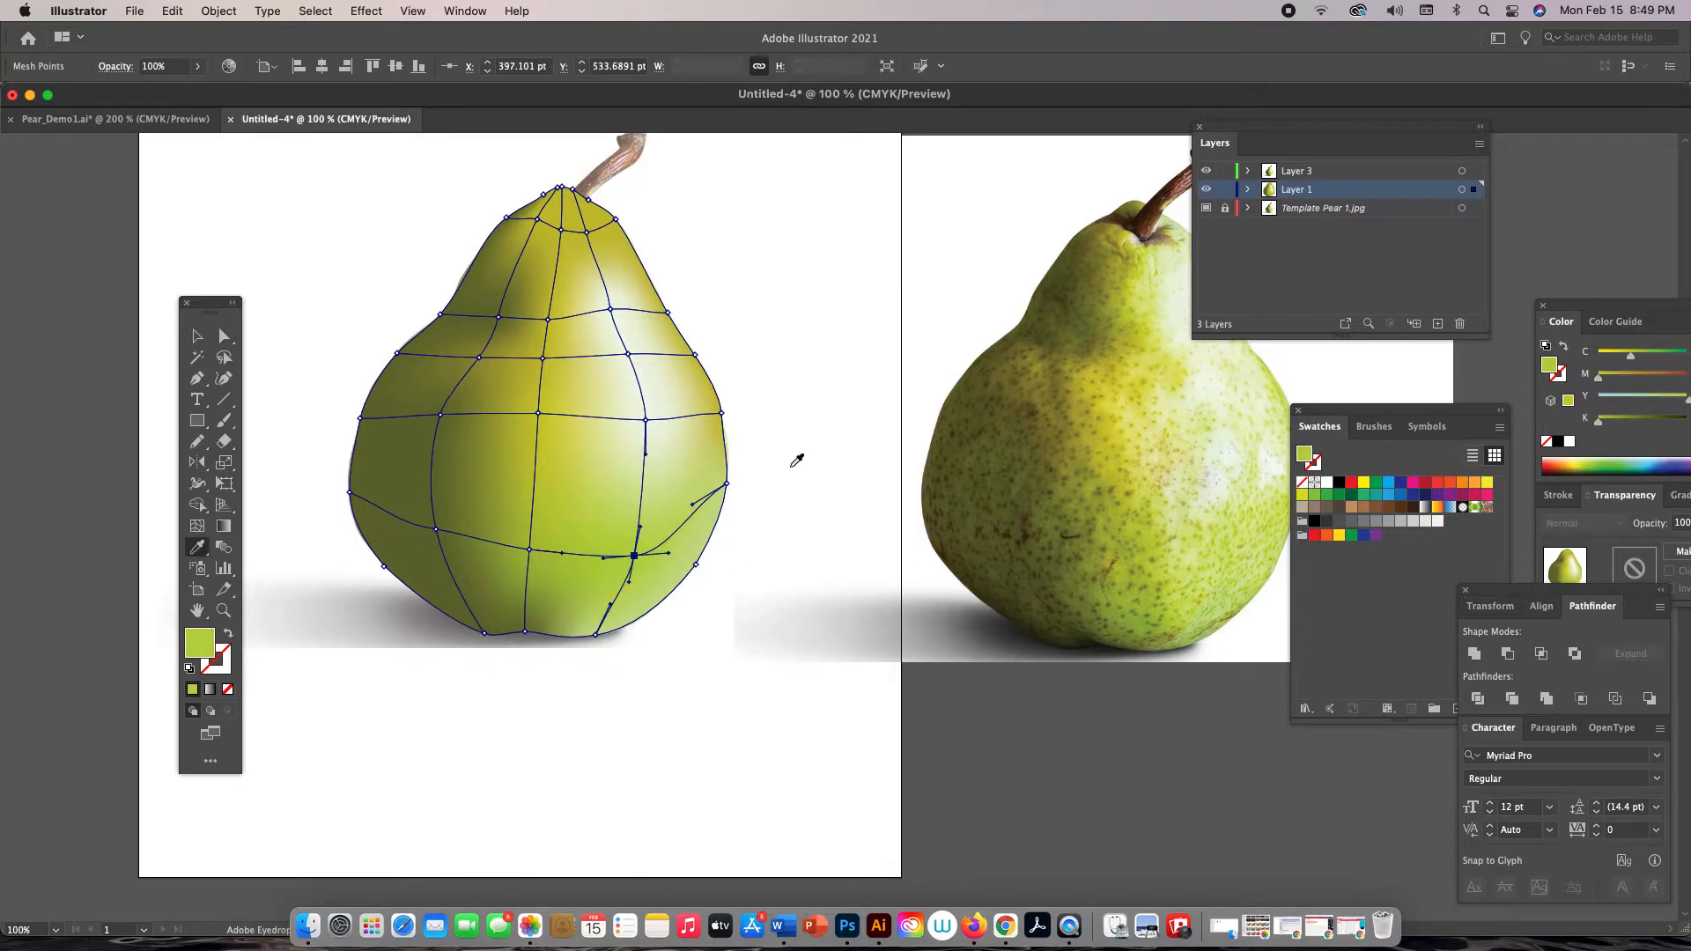
# Clear the Swatches panel off the photo and recolor the belly row's right edge point with light green sampled from the photo's right edge
pyautogui.press('a')
pyautogui.click(722, 413)
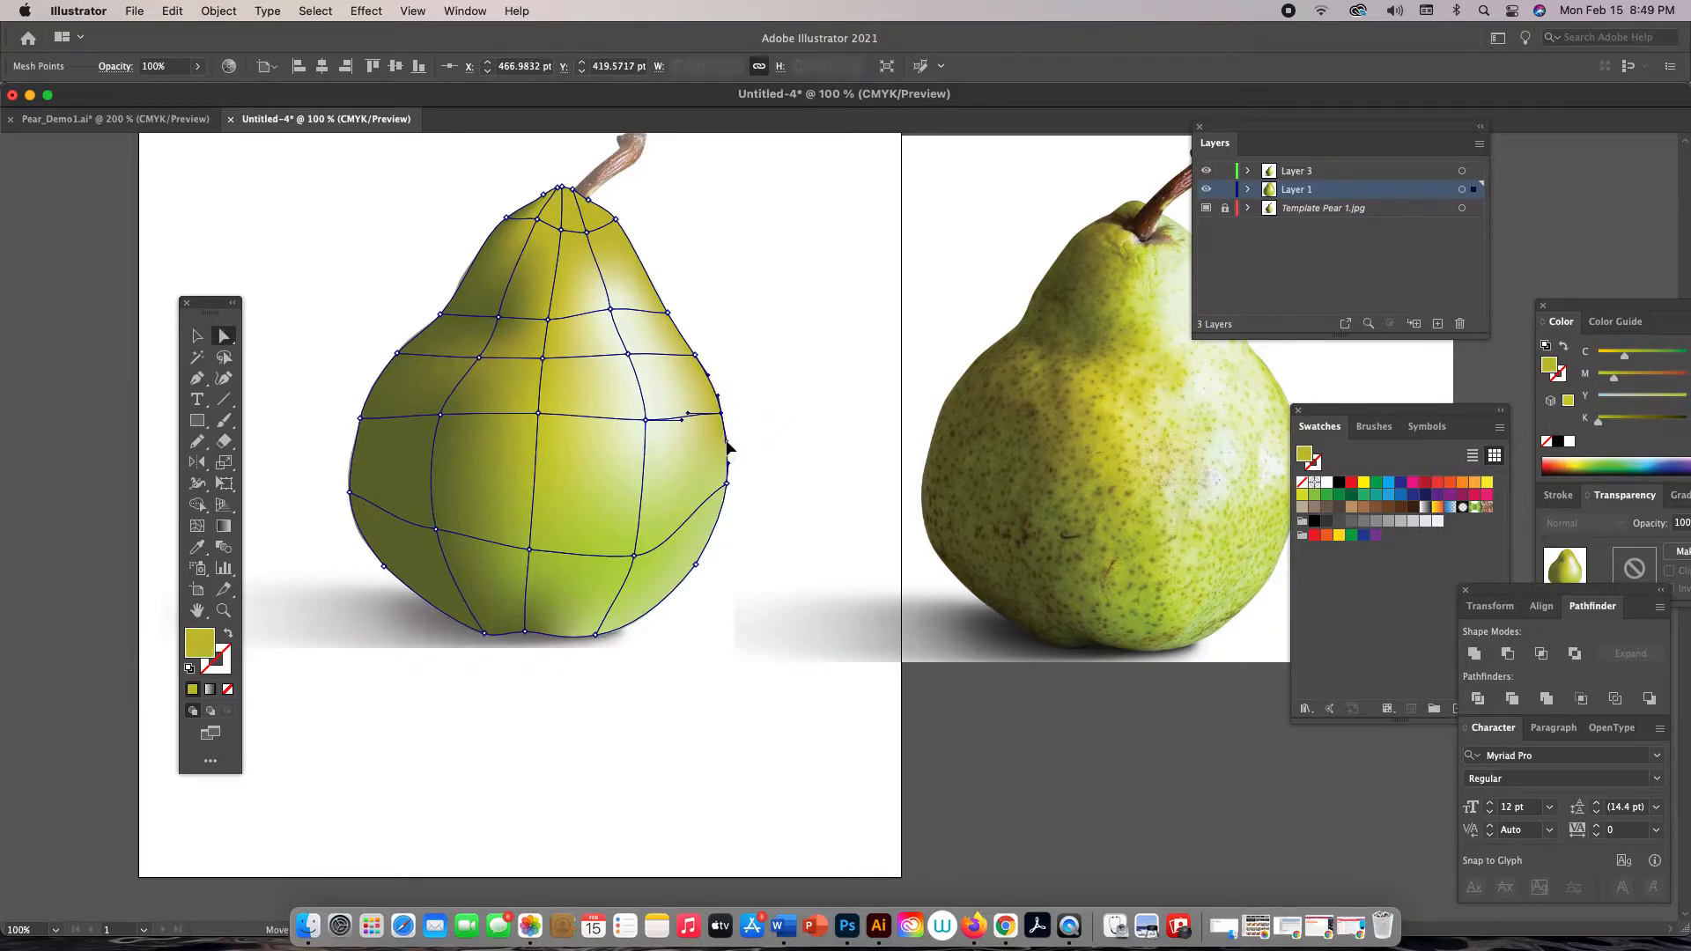
pyautogui.press('i')
pyautogui.moveTo(1321, 414); pyautogui.dragTo(1354, 413)
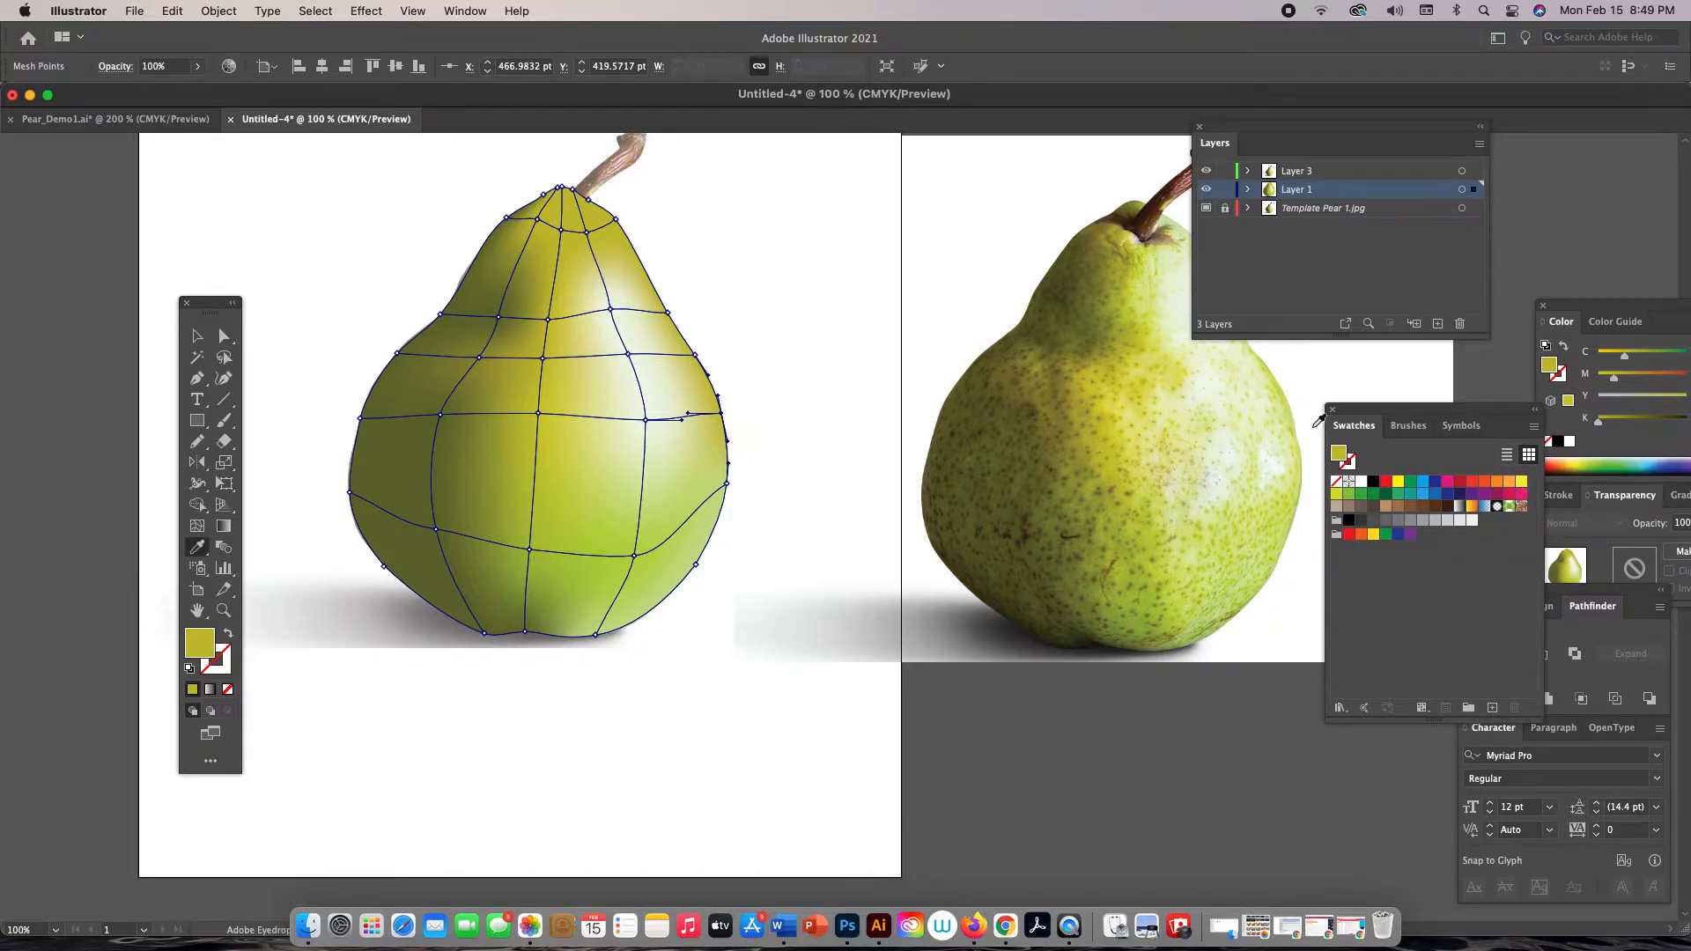
pyautogui.click(1333, 410)
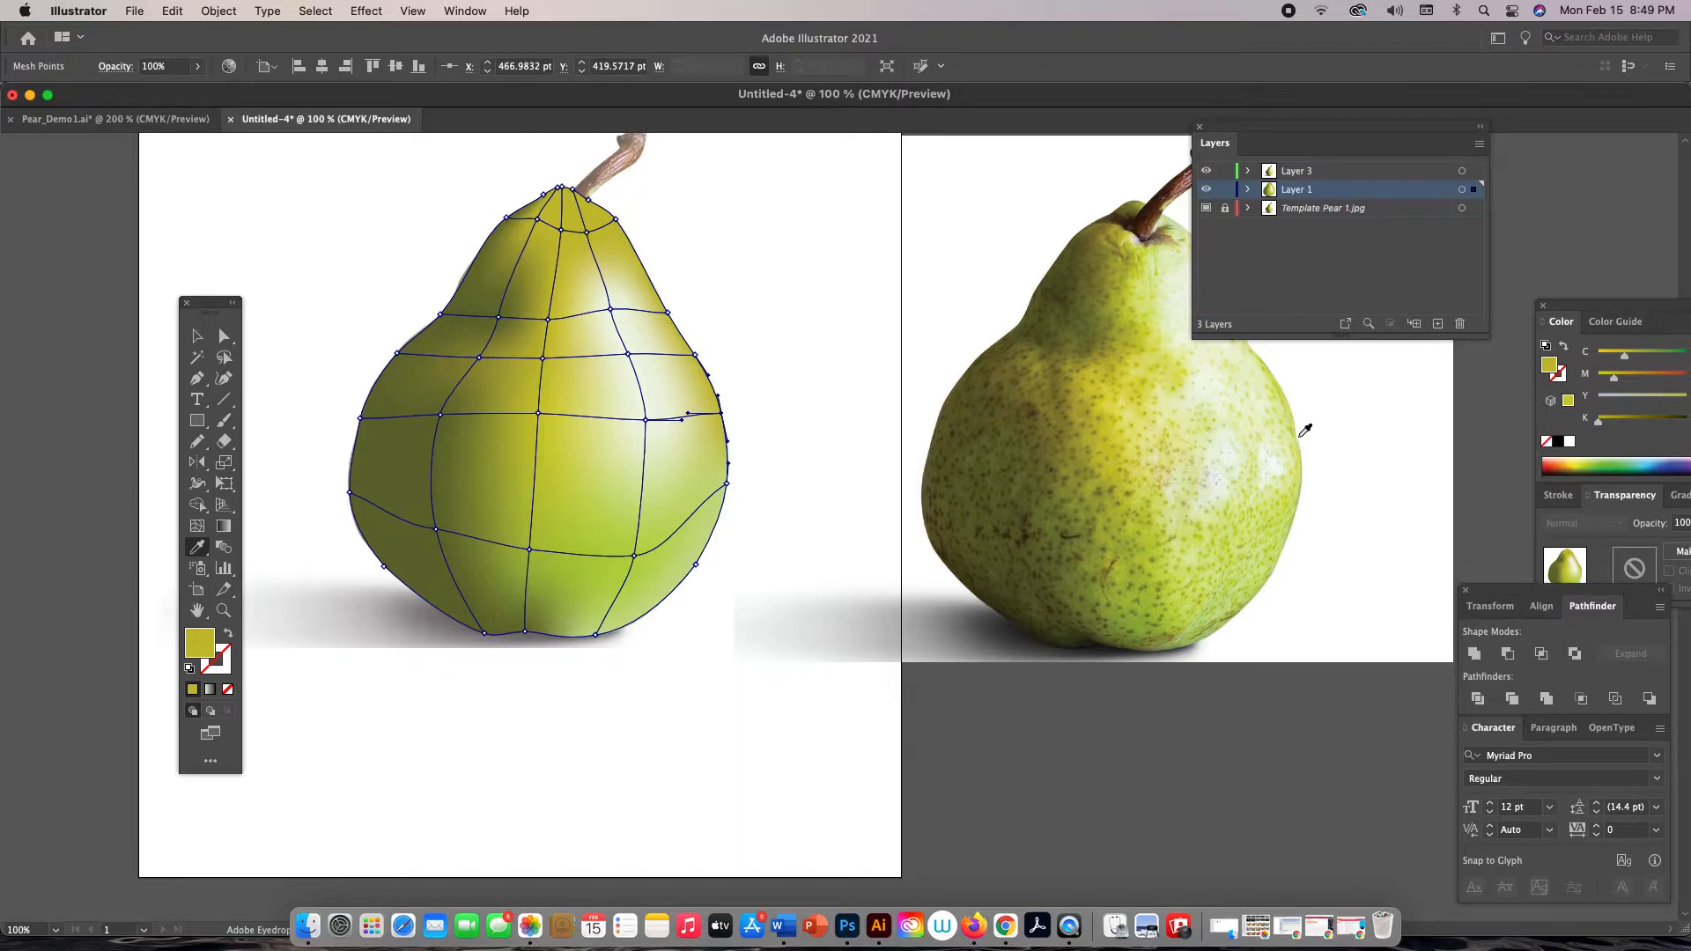
pyautogui.click(1301, 434)
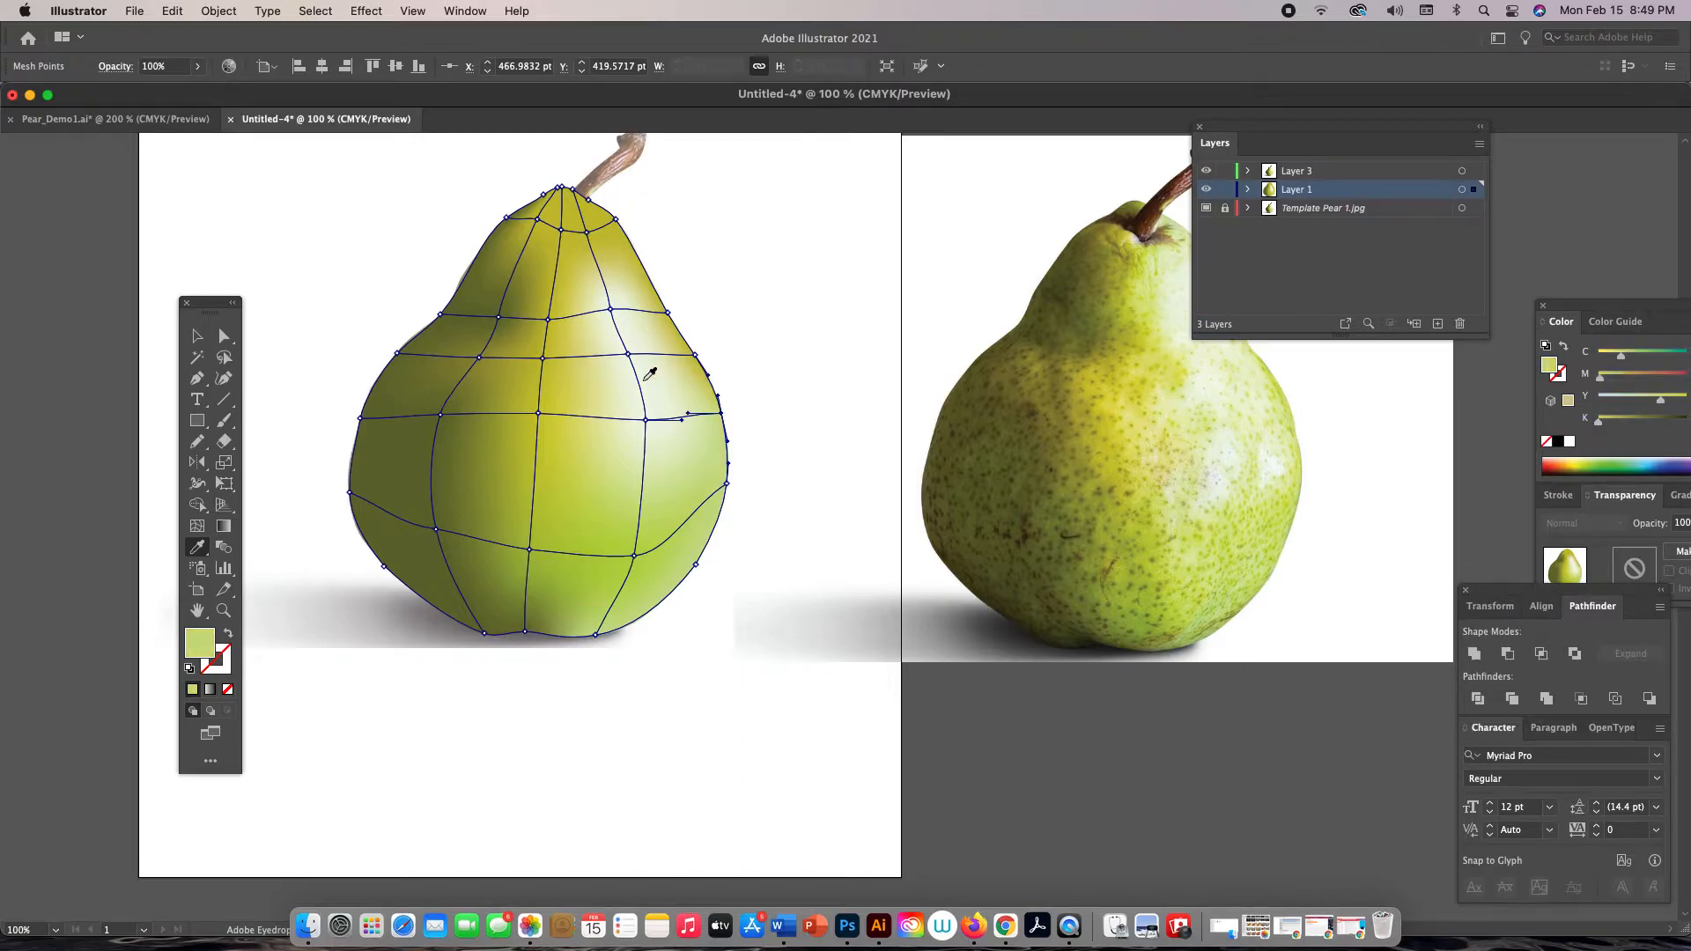
# Move the Layers panel off the photo and recolor the upper right edge mesh points with pale green from the photo pear's upper right edge
pyautogui.press('a')
pyautogui.click(694, 355)
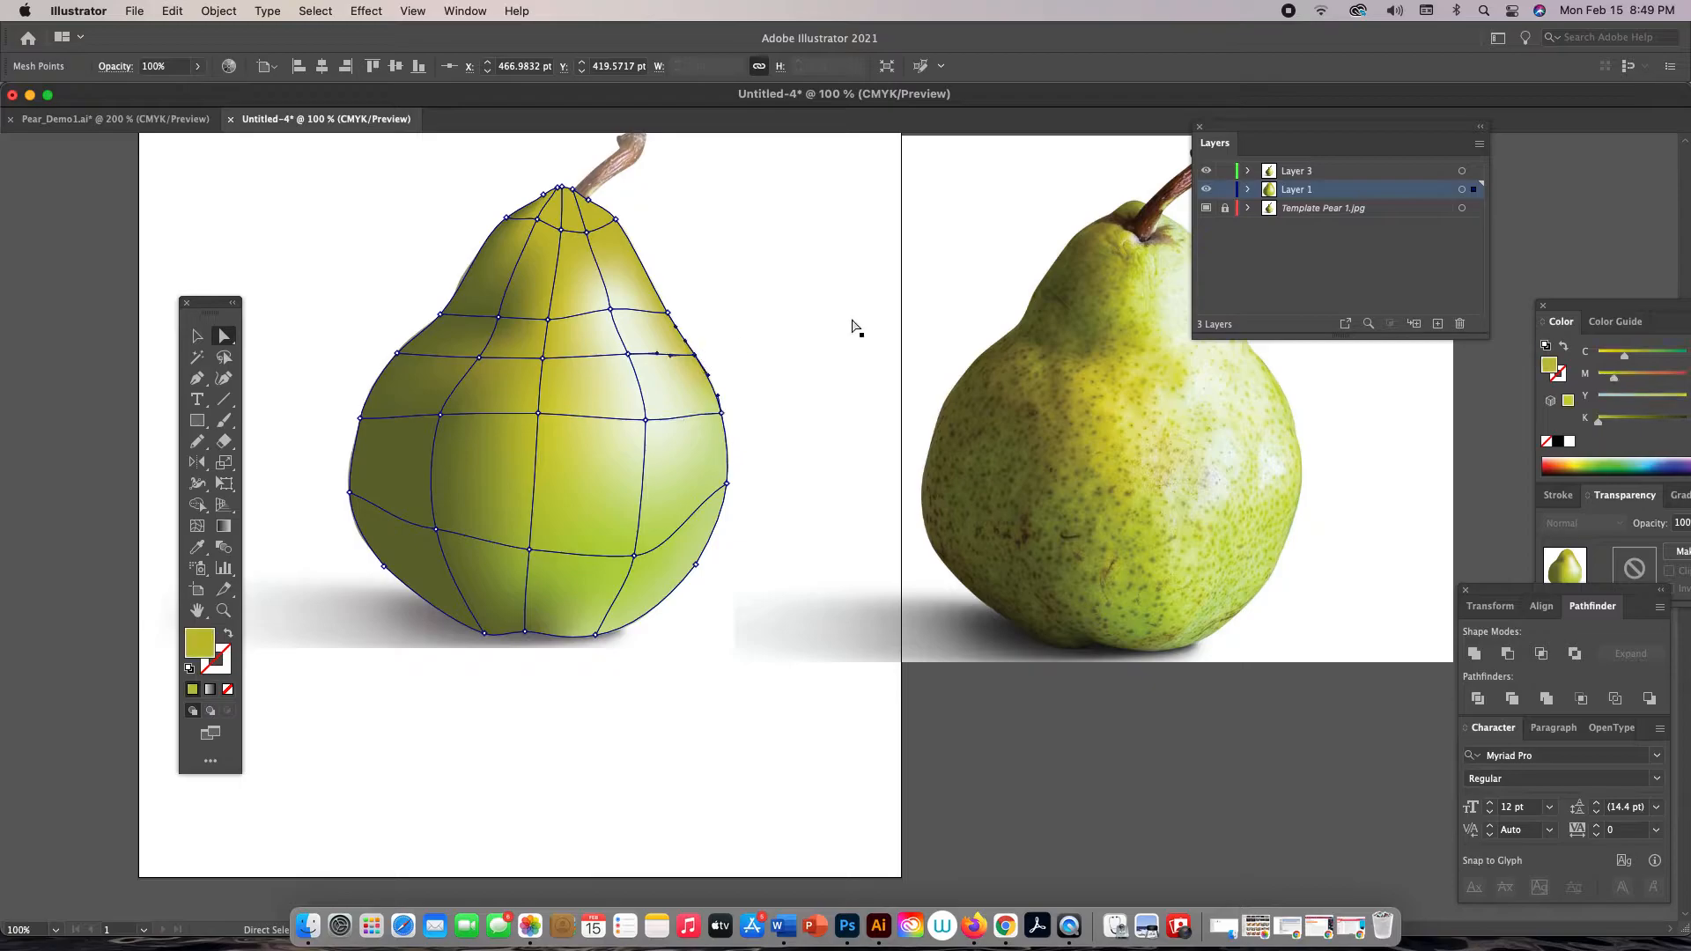
pyautogui.moveTo(1274, 138); pyautogui.dragTo(807, 633)
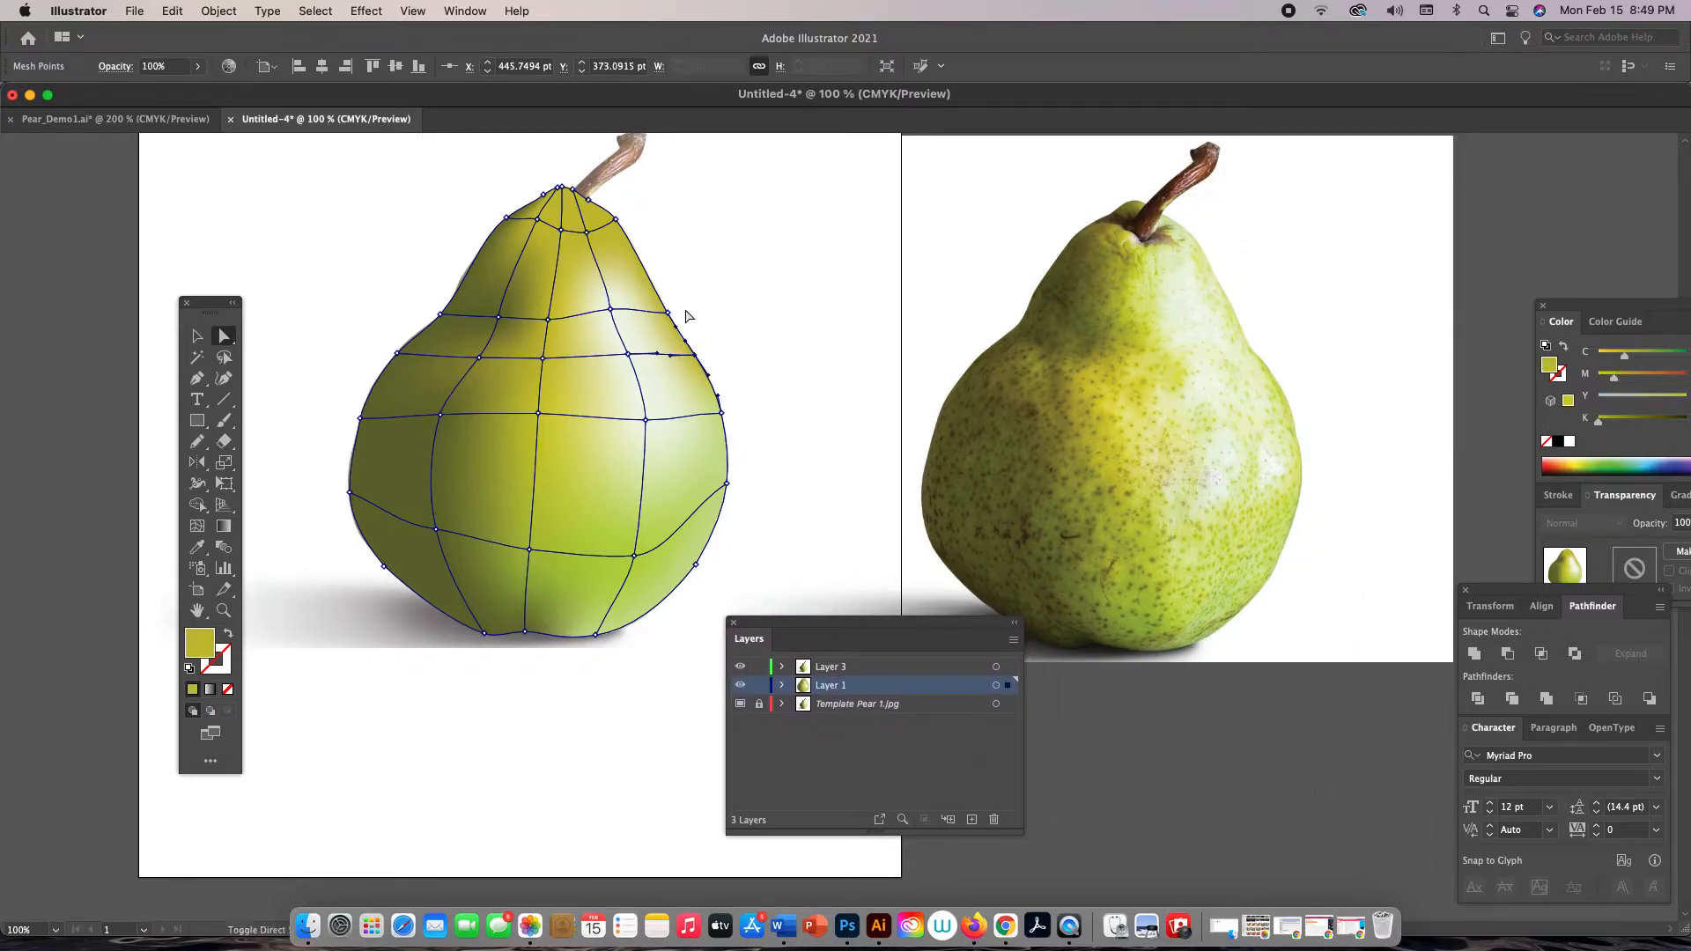
pyautogui.press('super+a')
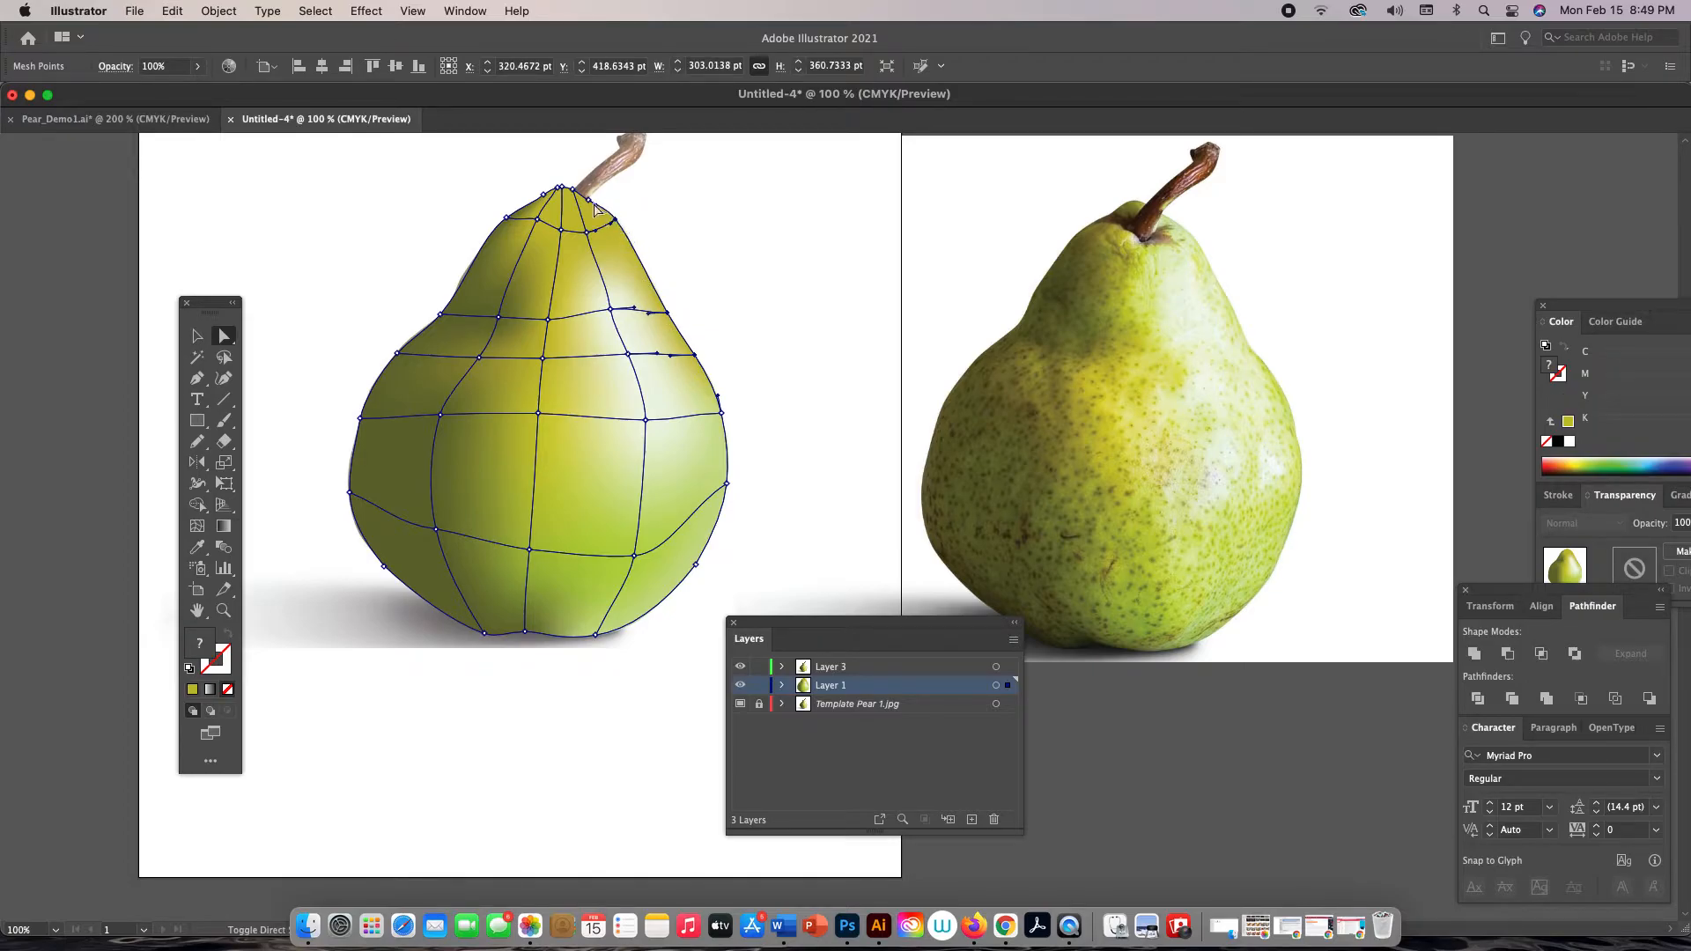
pyautogui.press('i')
pyautogui.click(1222, 273)
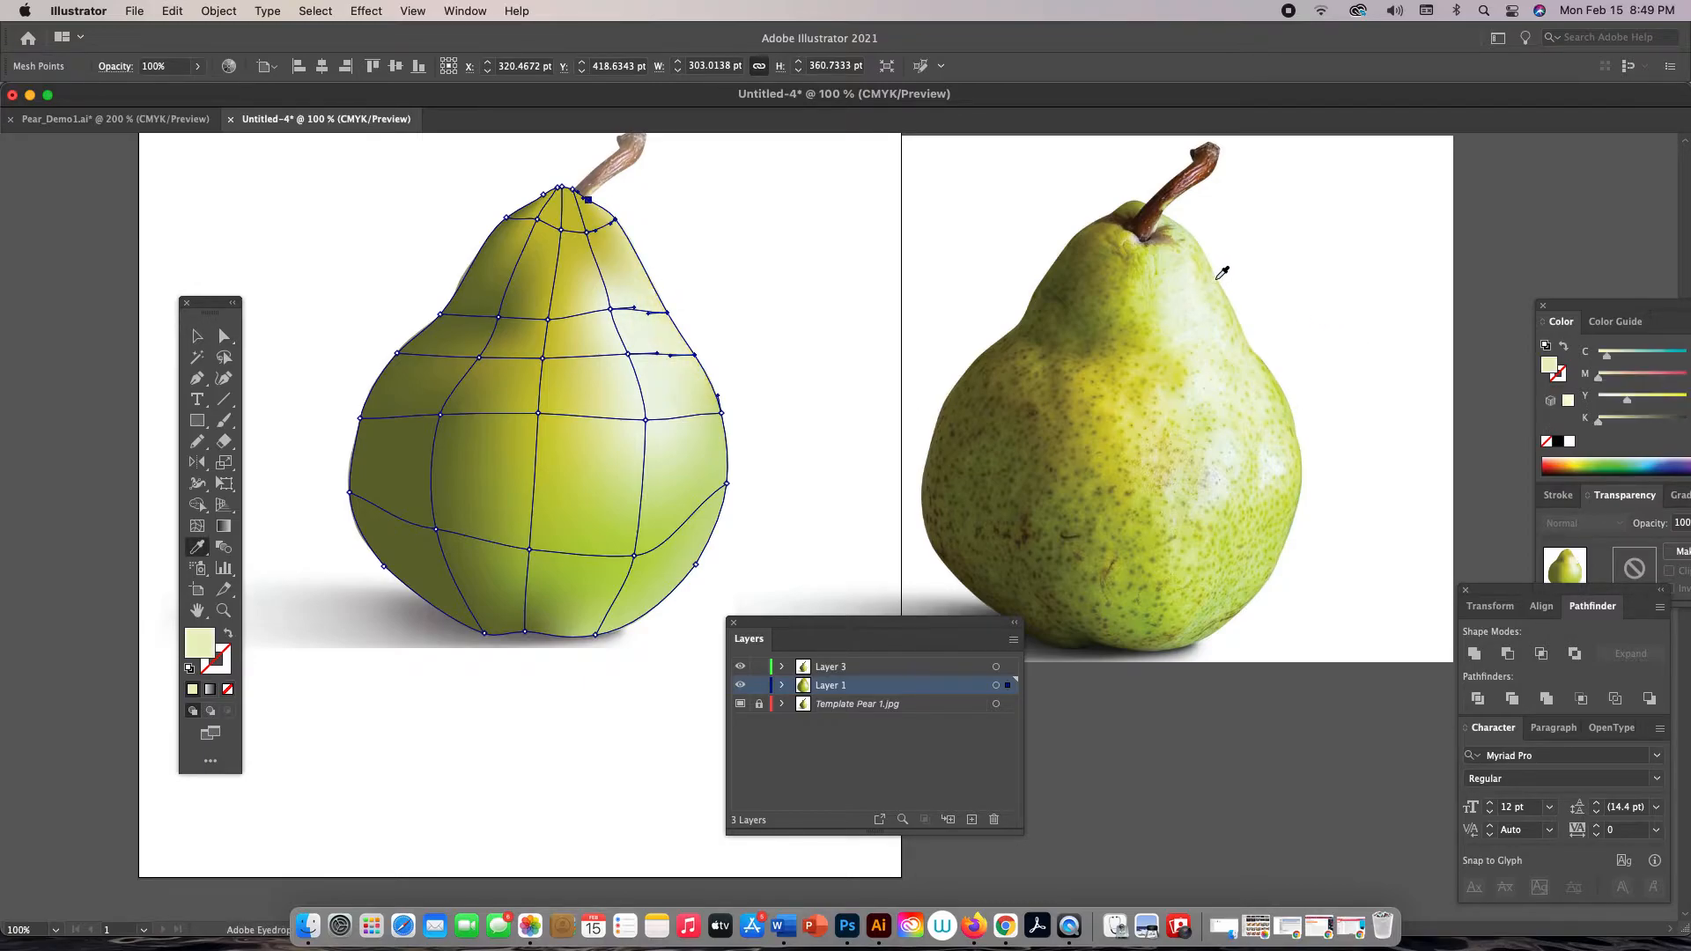
# Recolor the top interior row's right mesh point with the pale green sampled just below the photo pear's stem, and deselect
pyautogui.press('a')
pyautogui.click(586, 230)
pyautogui.press('i')
pyautogui.click(1178, 250)
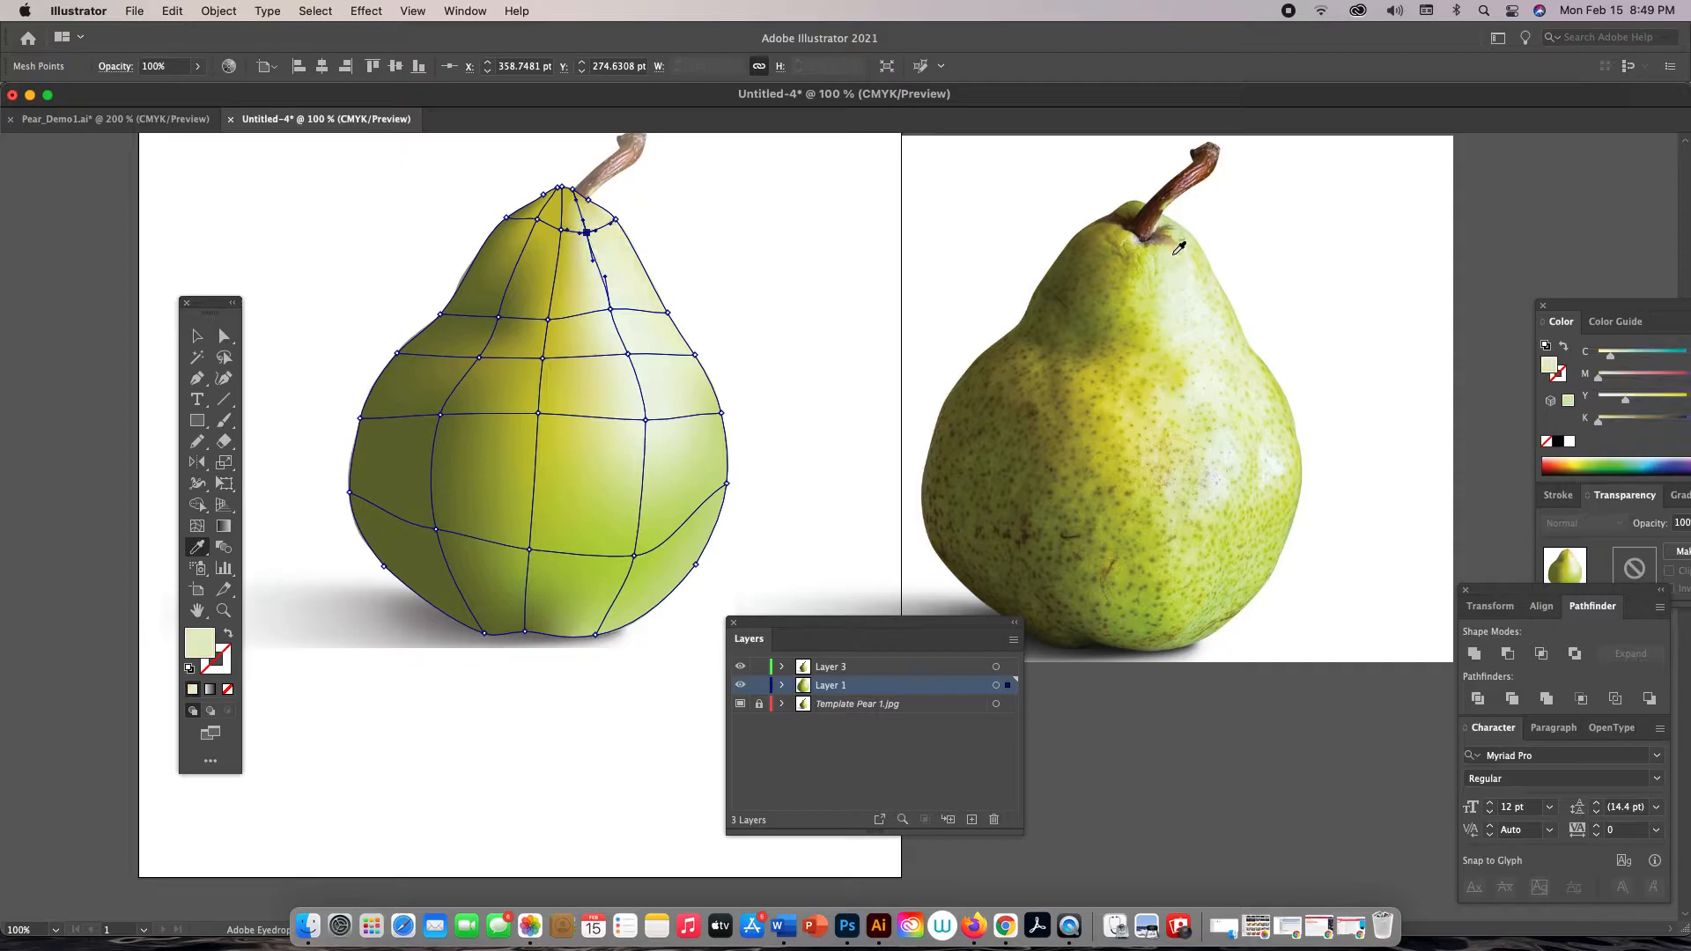
pyautogui.press('super+z')
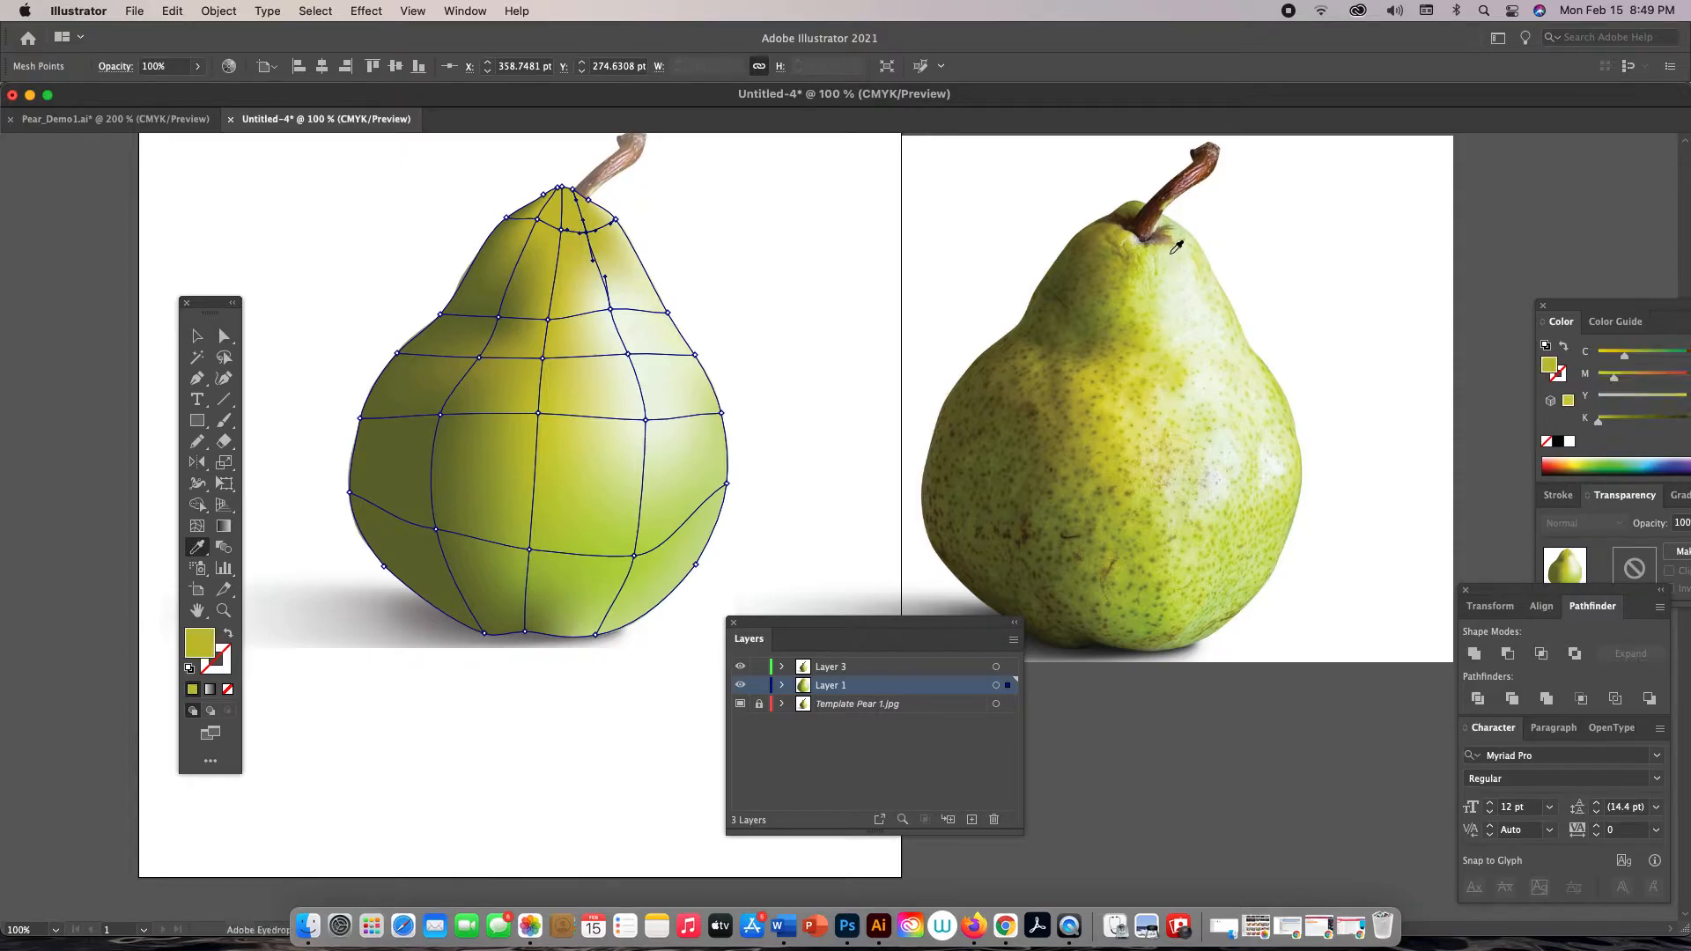
pyautogui.click(1174, 247)
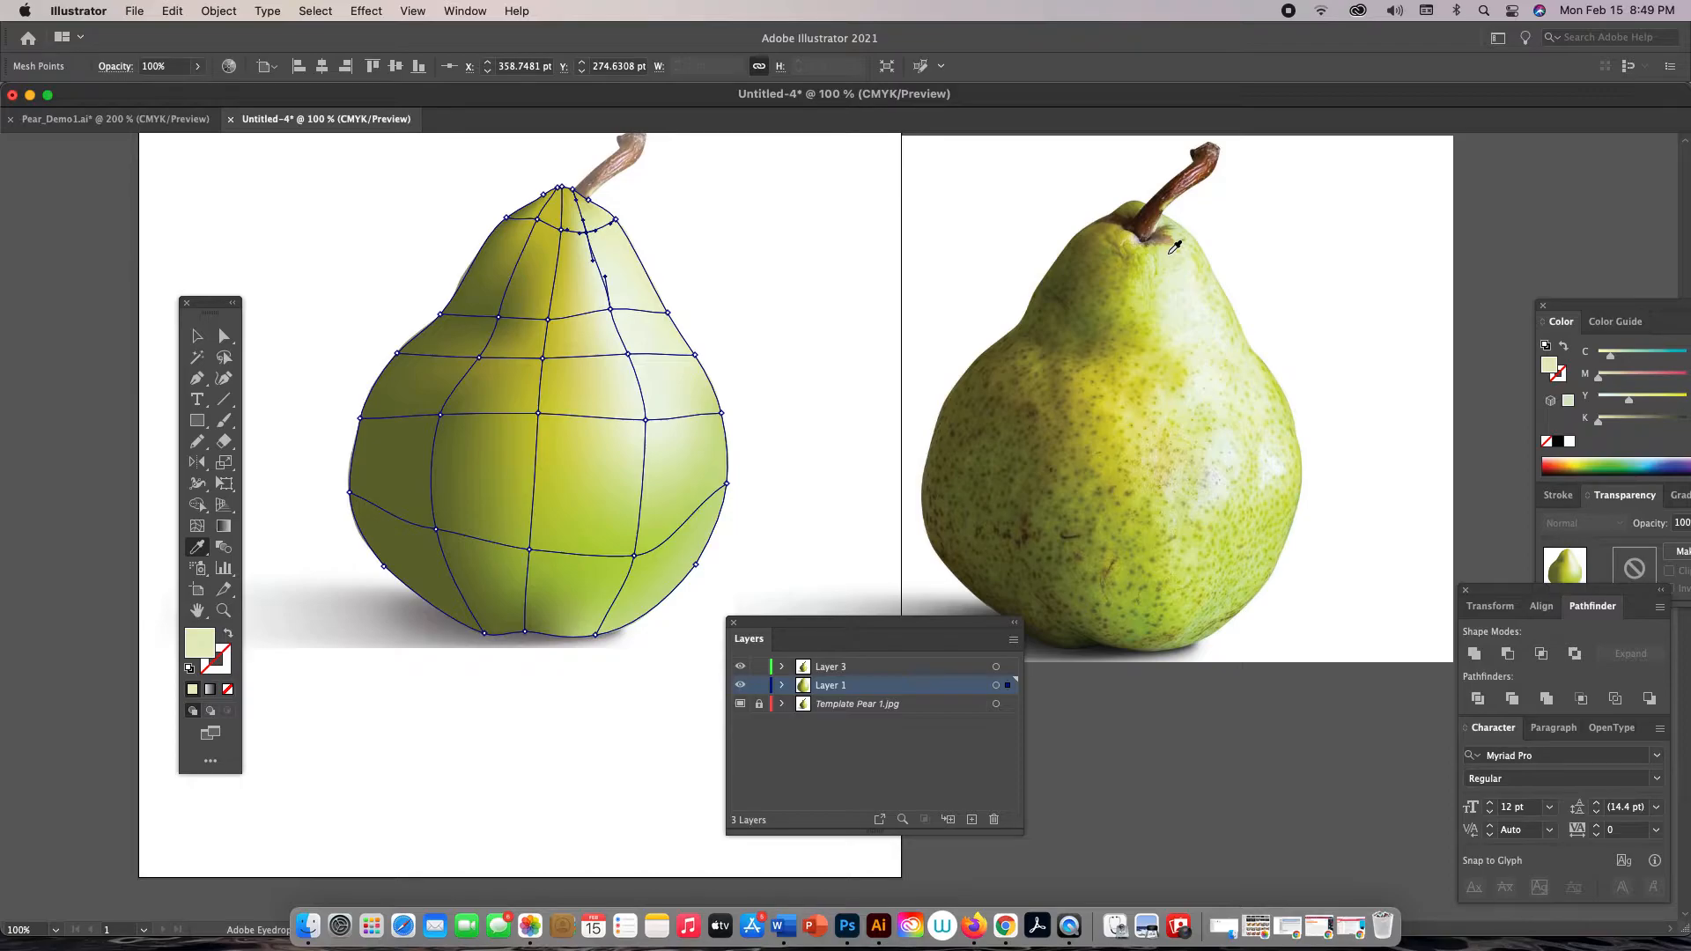
pyautogui.press('super+shift+a')
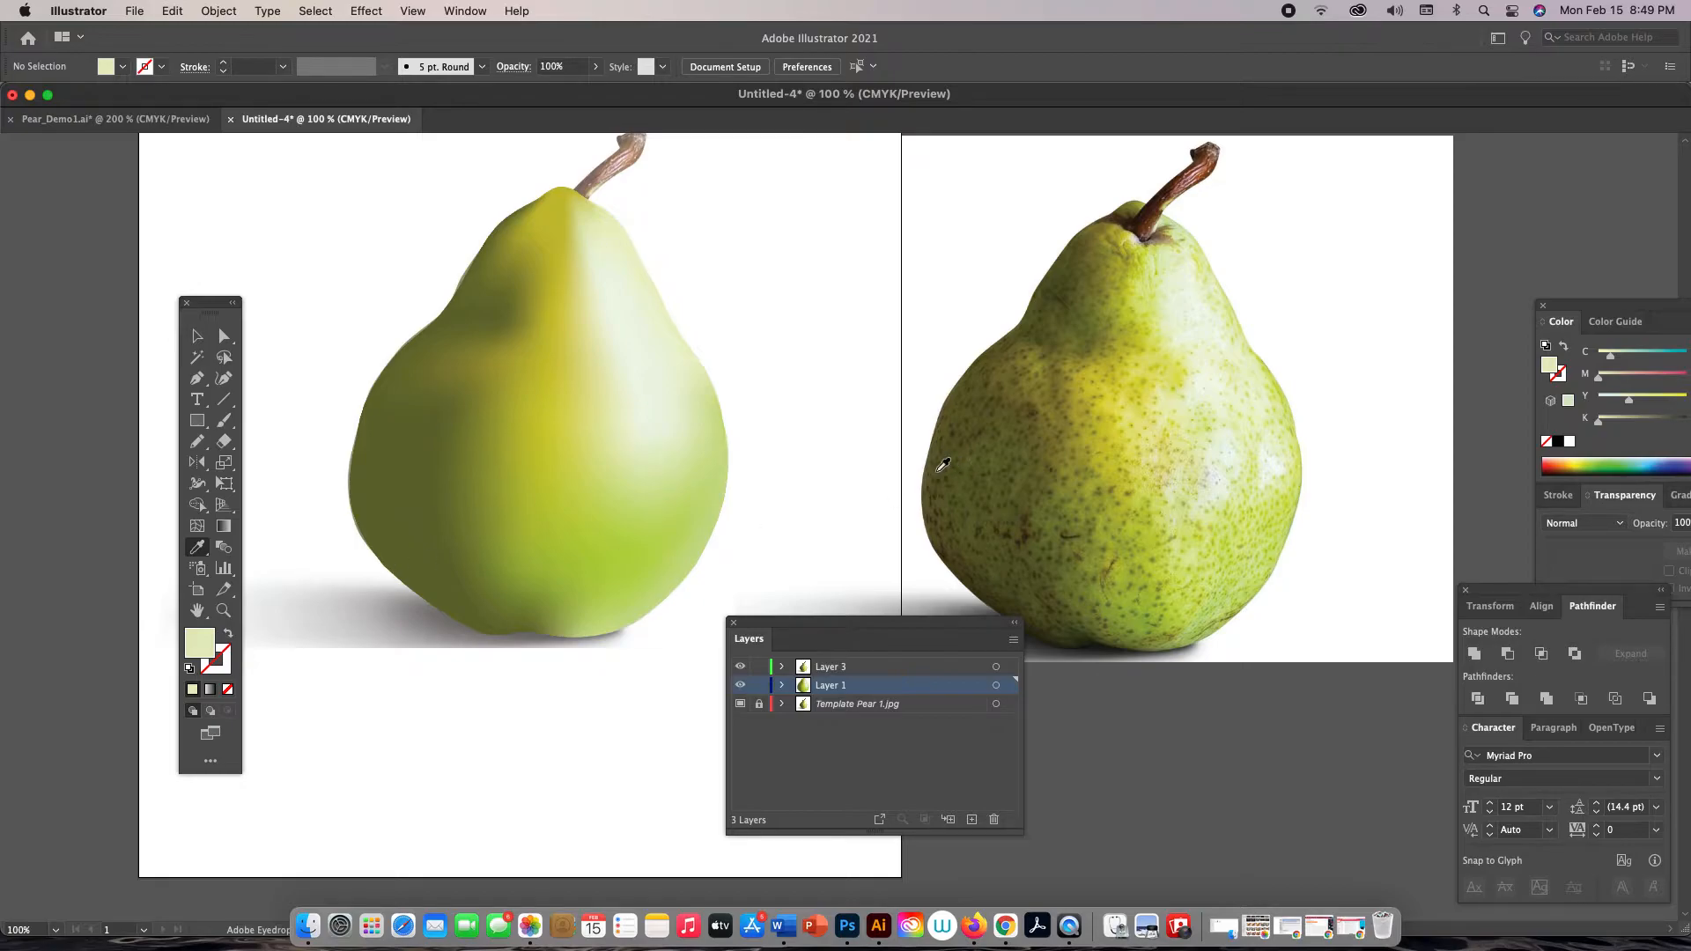
# Recolor the mesh points along the pear's left edge and bottom indentation with a dark green sampled from the photo's bottom shadow, and deselect
pyautogui.press('a')
pyautogui.click(351, 483)
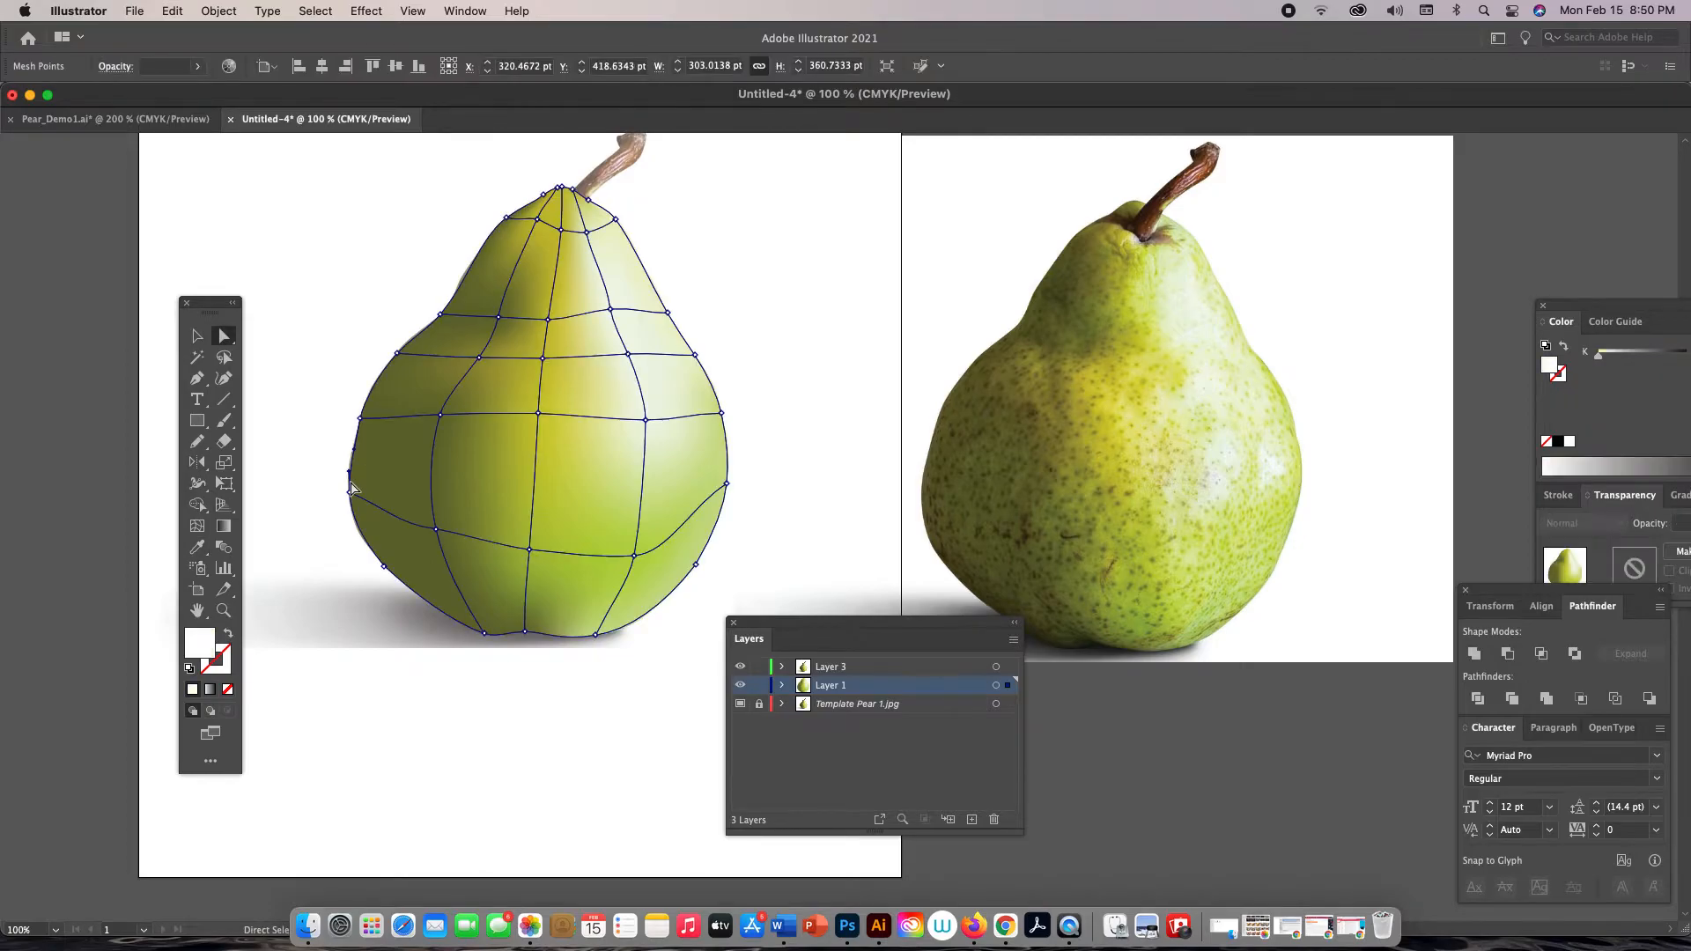
pyautogui.click(378, 561)
pyautogui.click(414, 594)
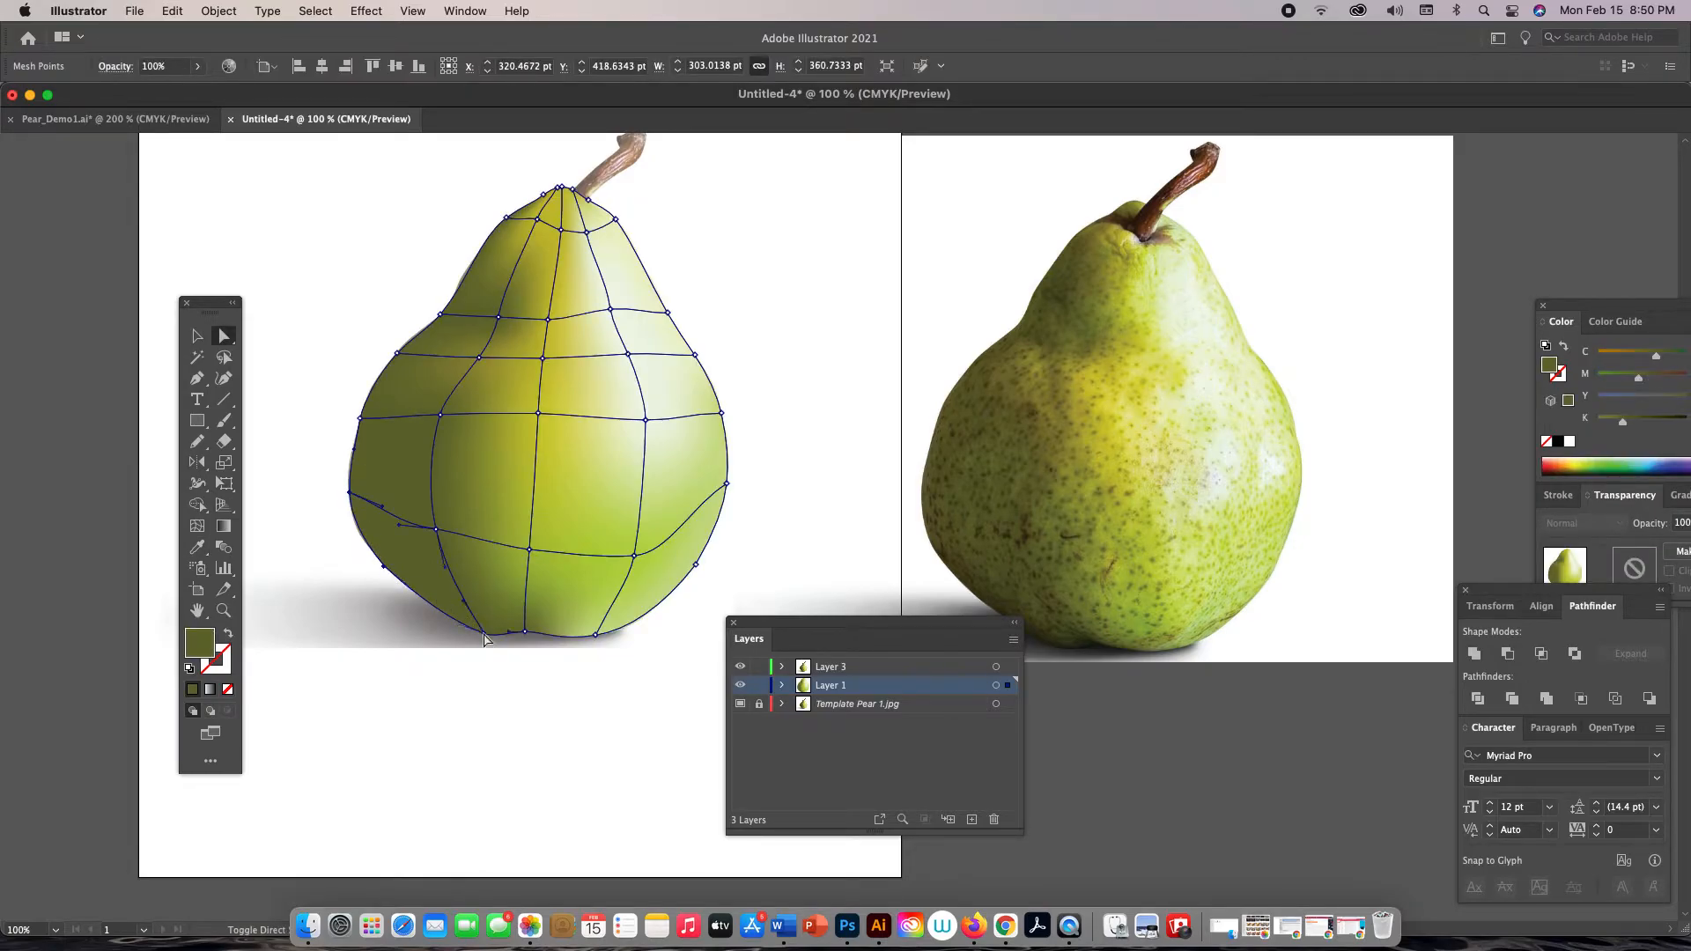
pyautogui.click(524, 633)
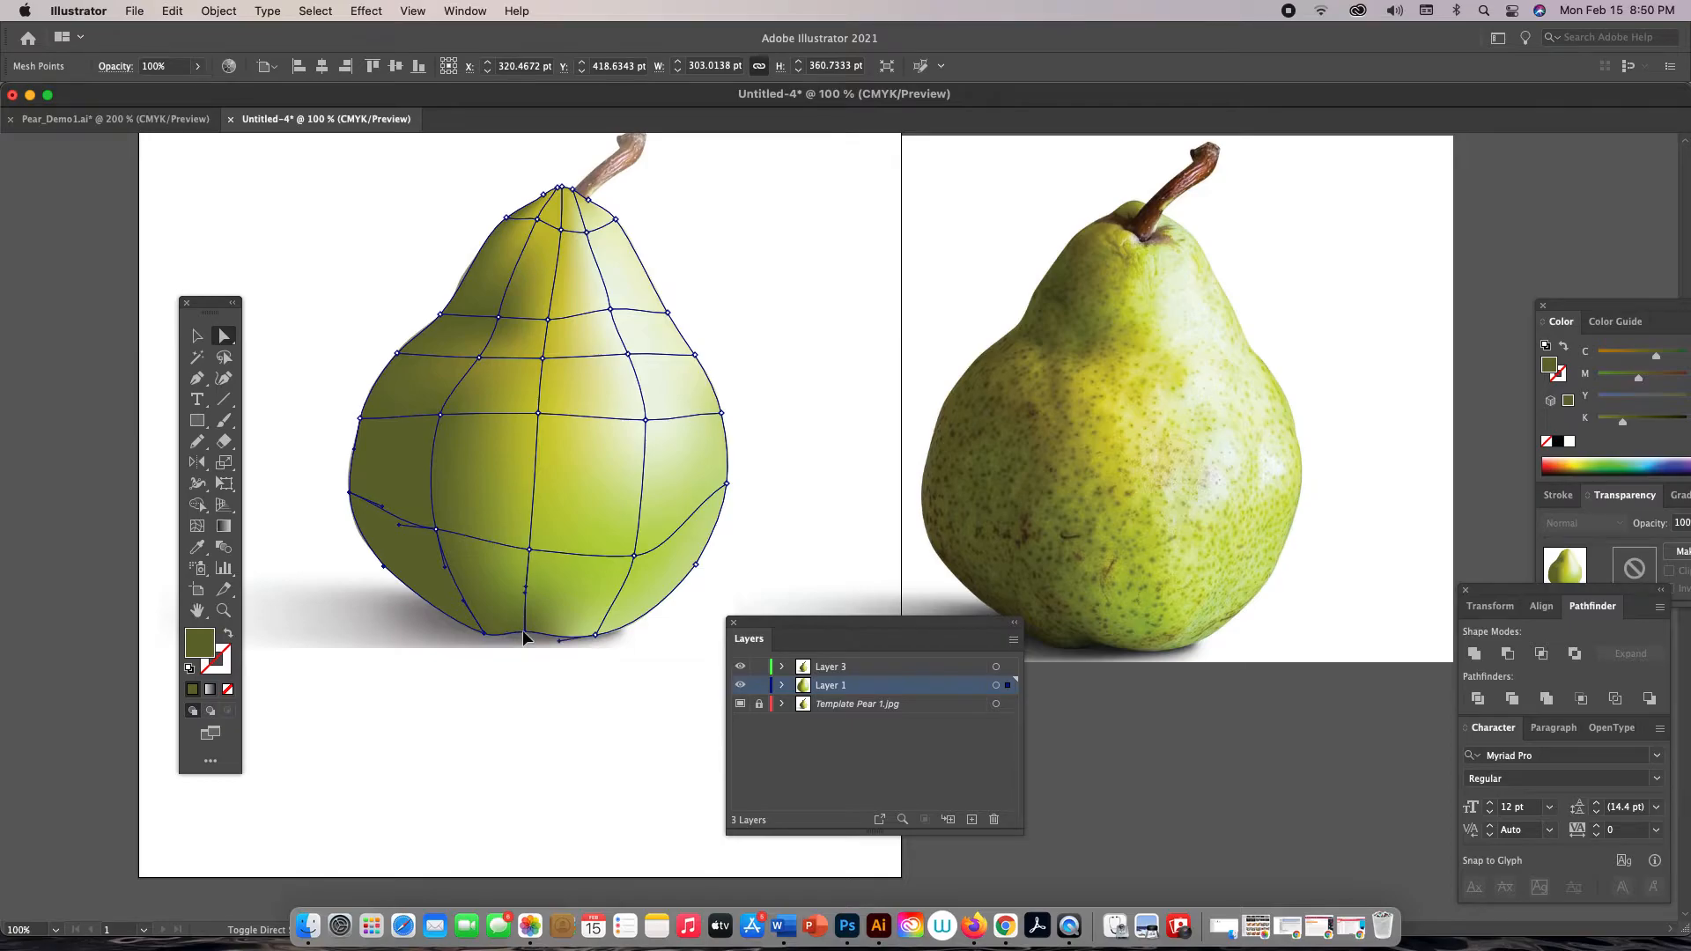
pyautogui.click(360, 418)
pyautogui.click(441, 315)
pyautogui.press('i')
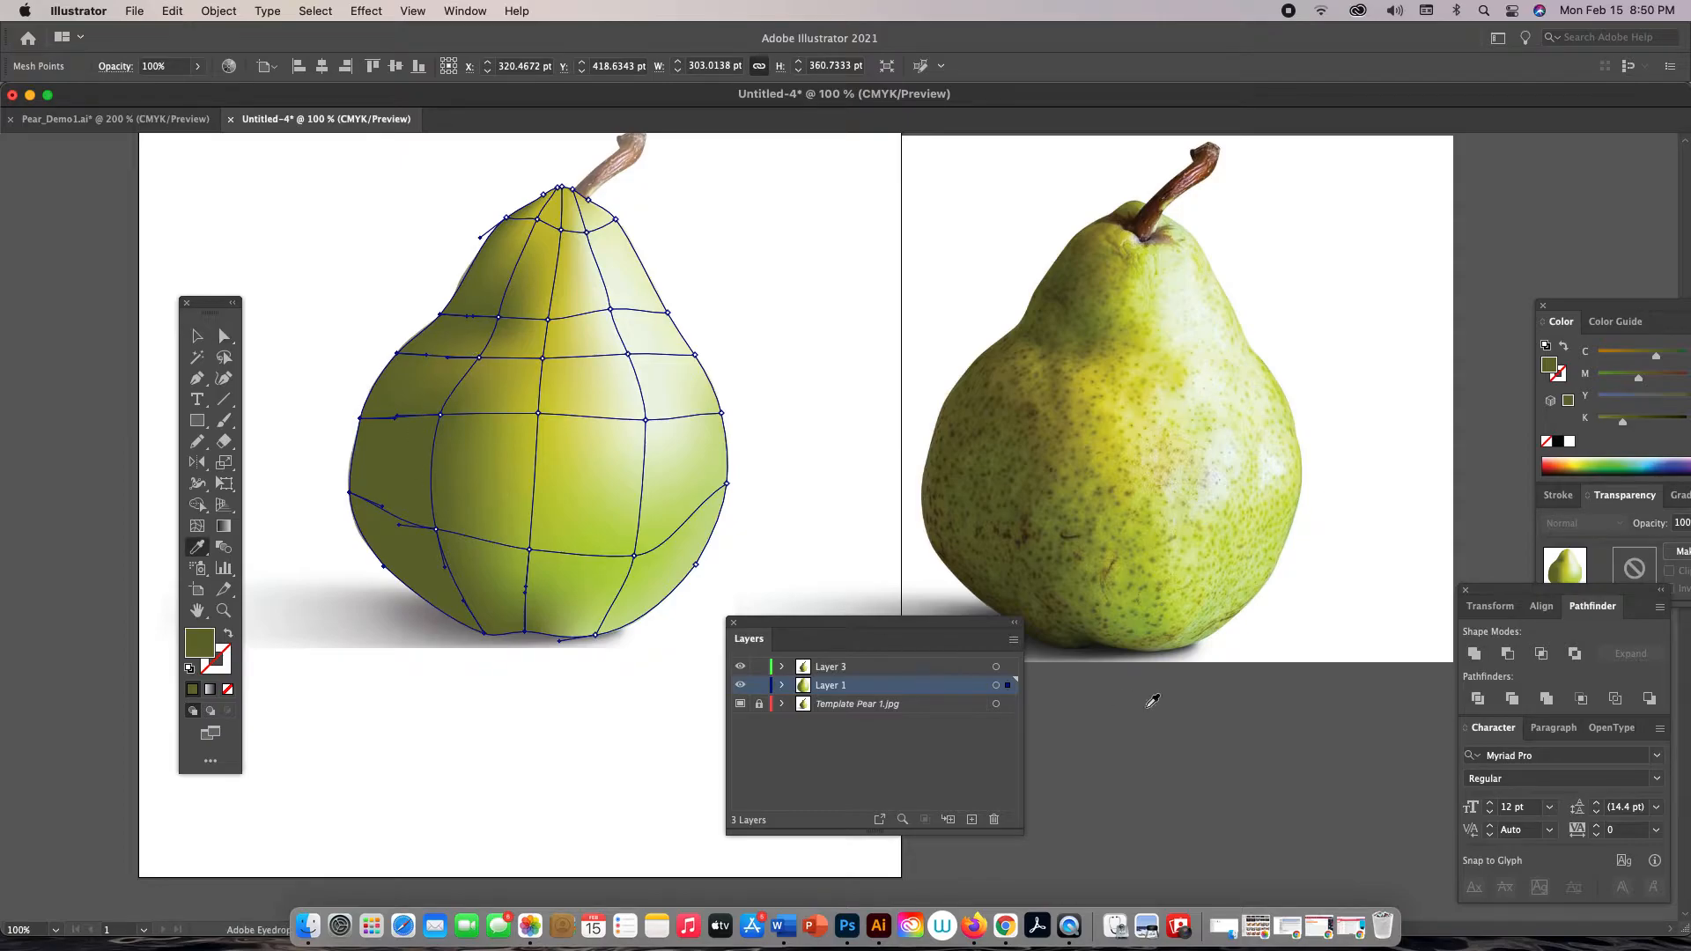
pyautogui.click(1089, 636)
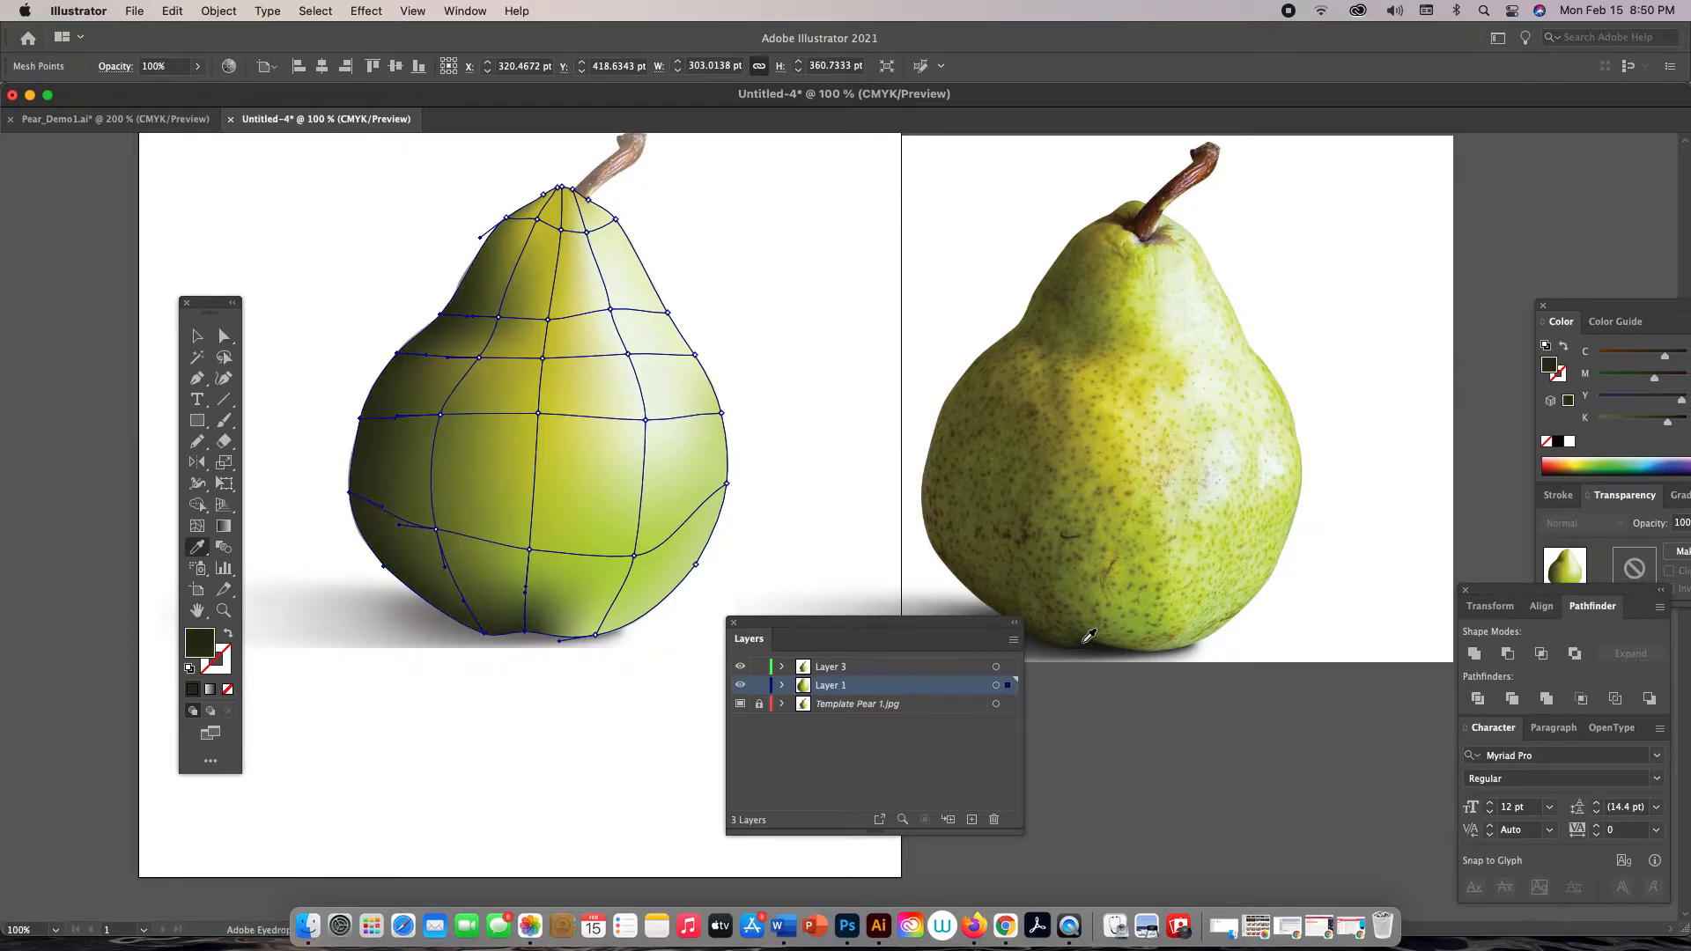
pyautogui.click(1078, 635)
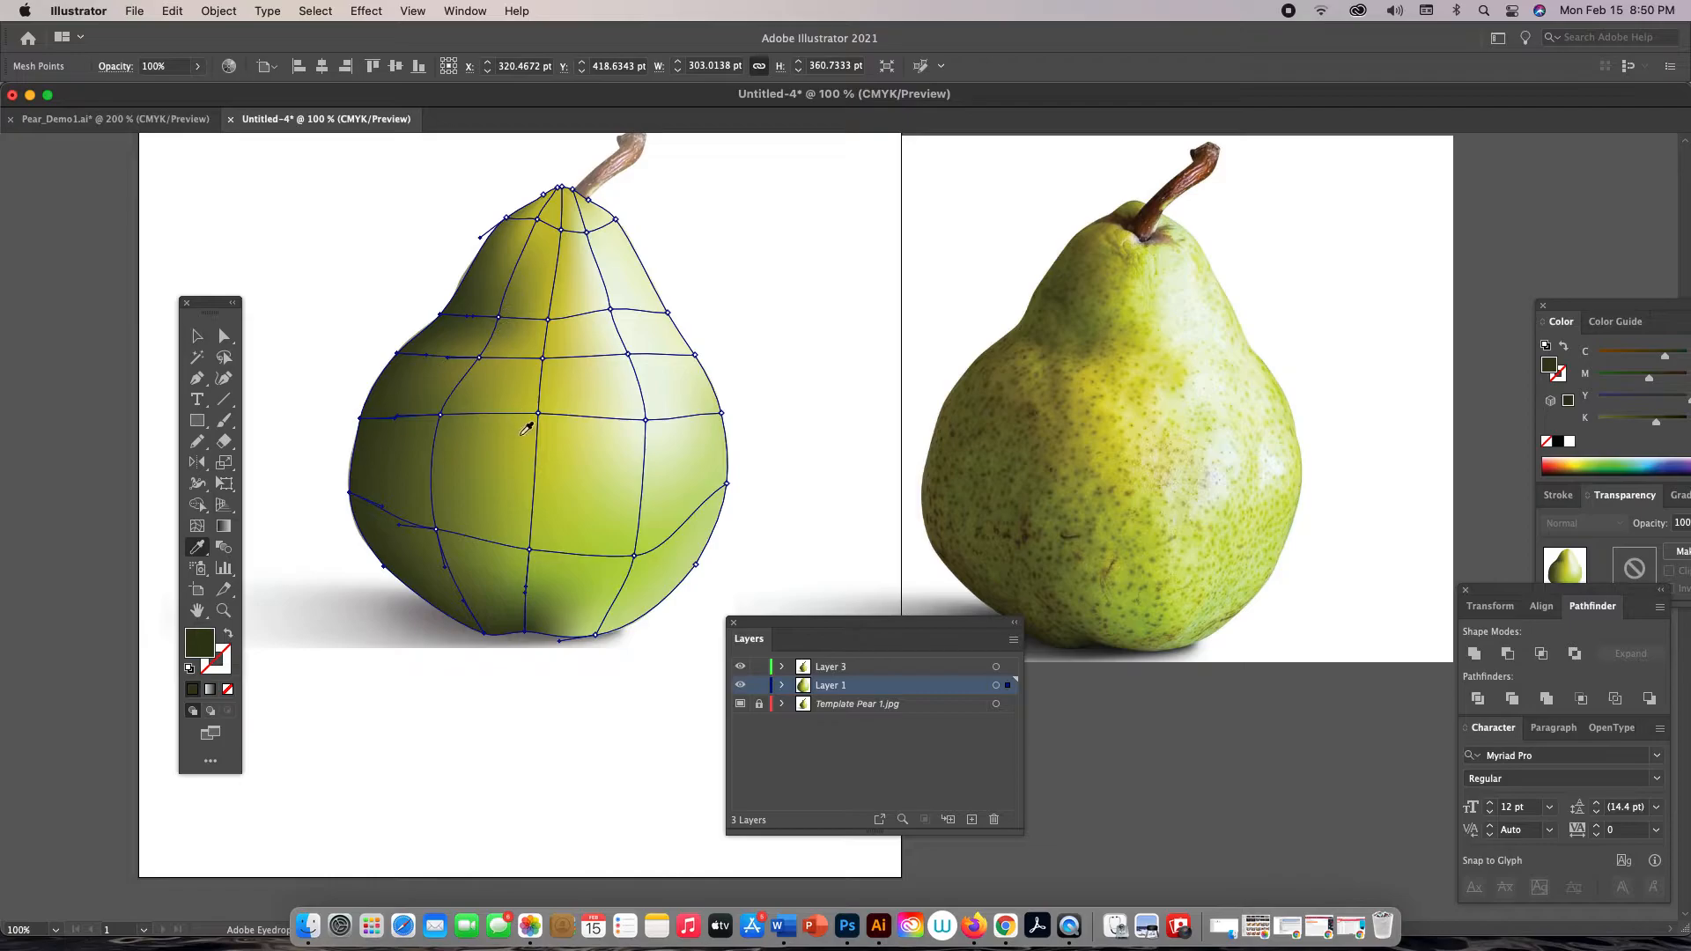
pyautogui.click(507, 619)
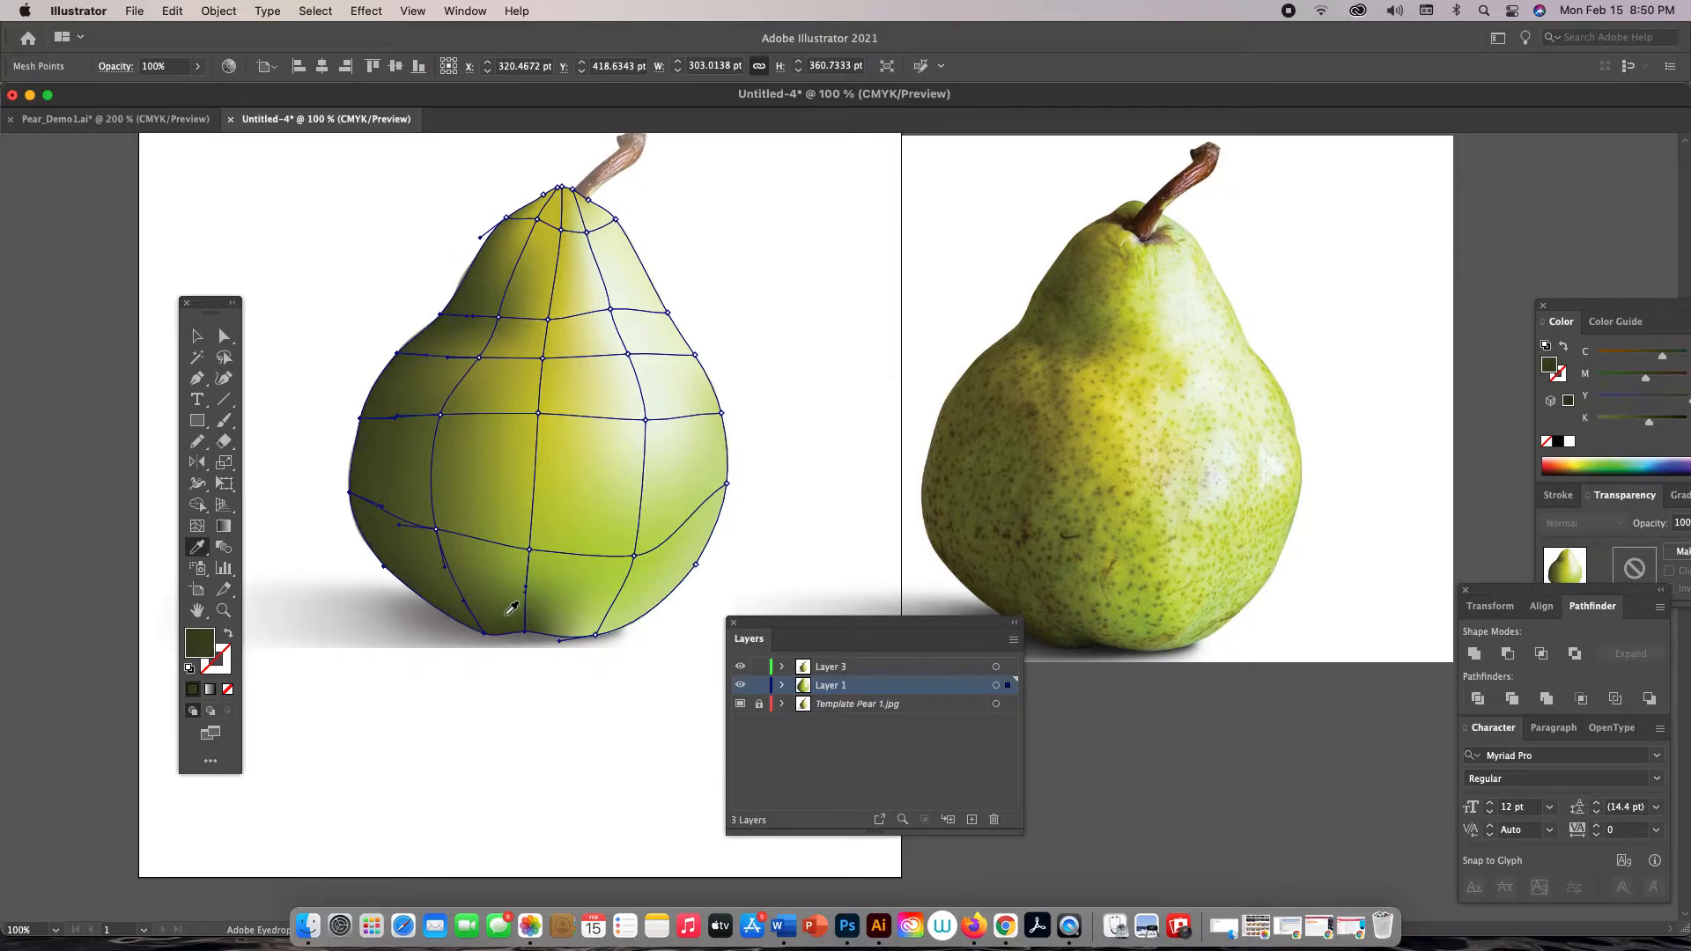
pyautogui.press('super+shift+a')
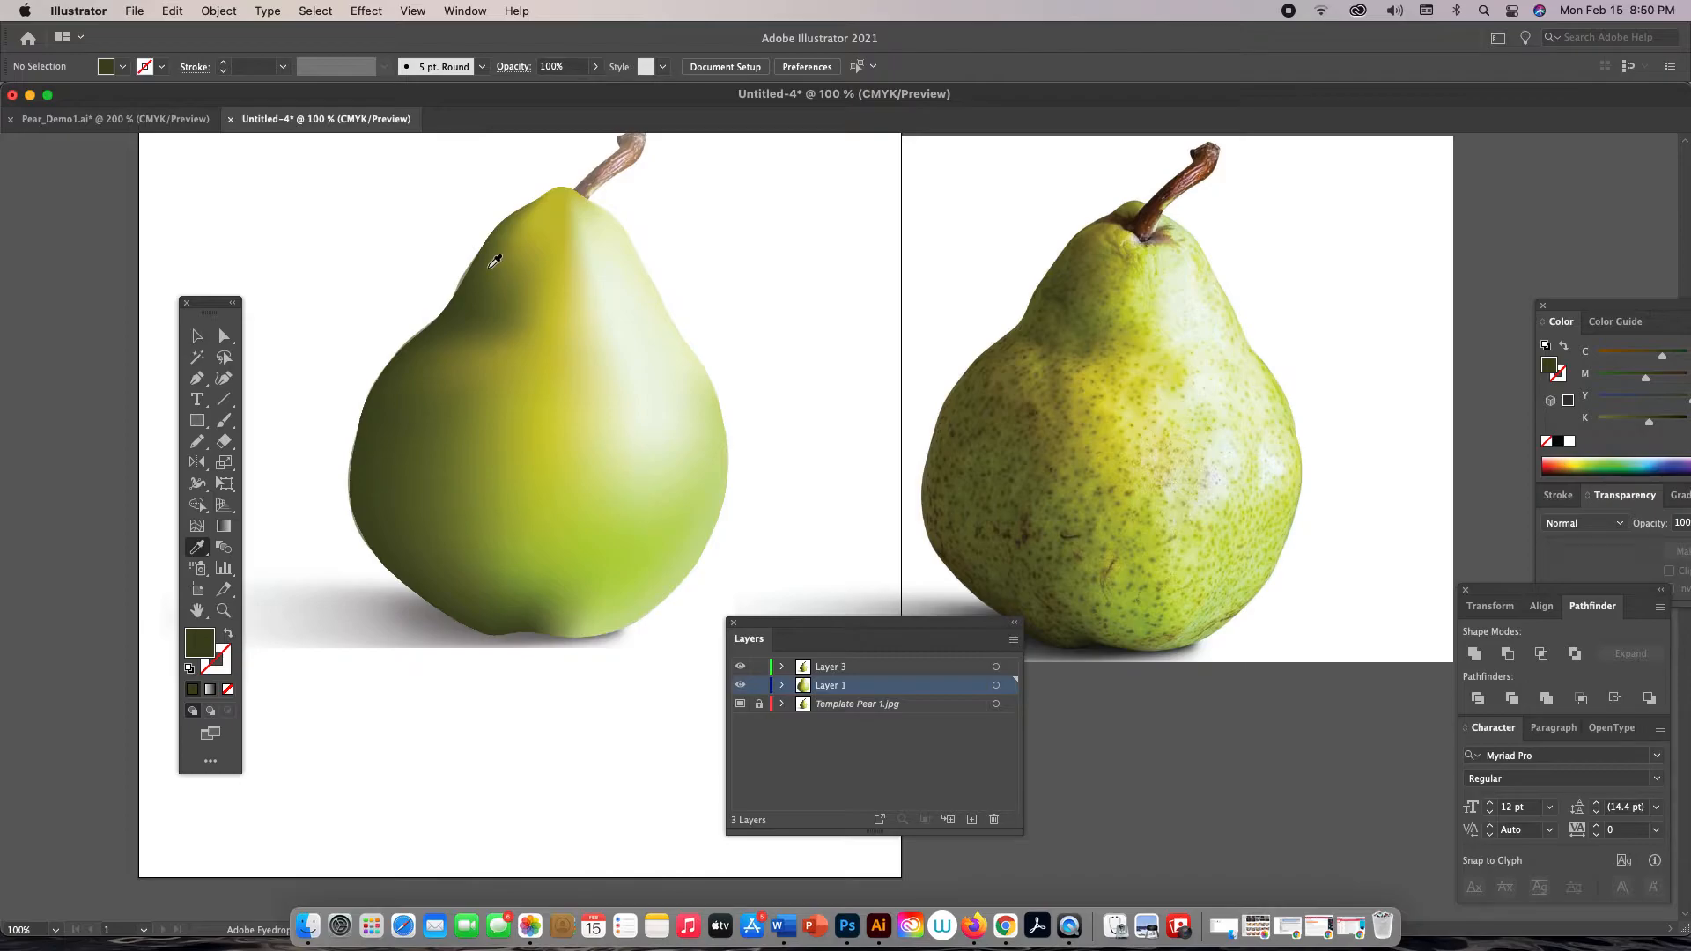
# Nudge the shoulder row's left interior mesh point up and left, raise its left handle, and adjust the neck-row point above it
pyautogui.press('a')
pyautogui.click(482, 345)
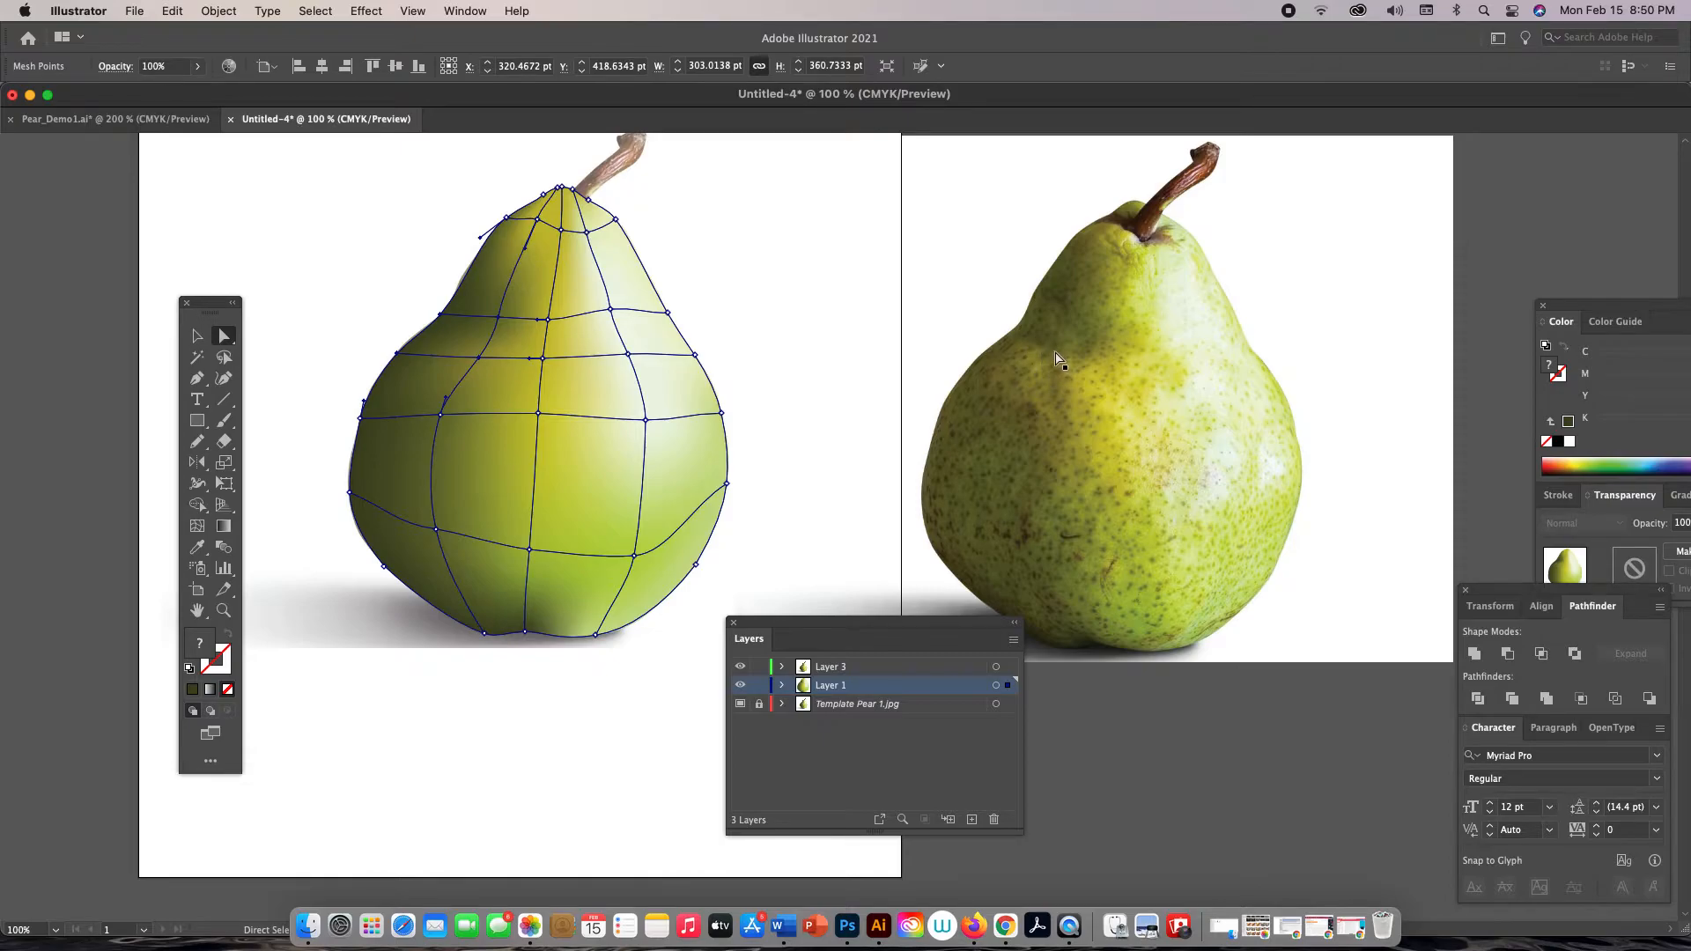
pyautogui.click(480, 358)
pyautogui.moveTo(448, 363); pyautogui.dragTo(447, 352)
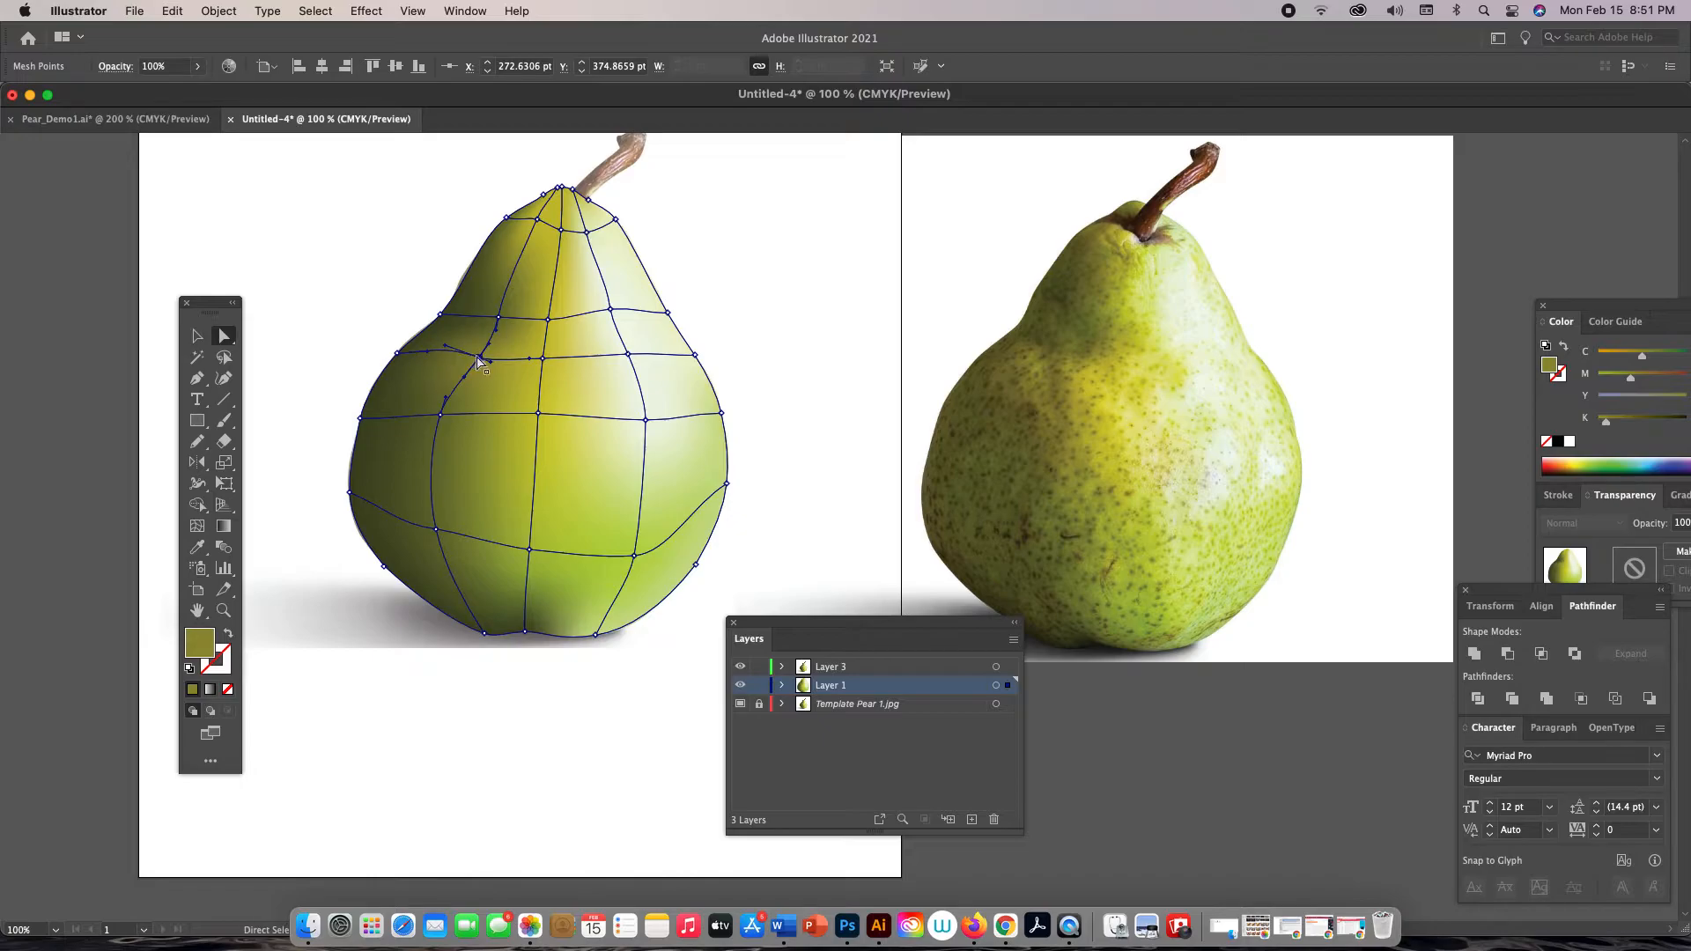
pyautogui.moveTo(477, 361); pyautogui.dragTo(474, 356)
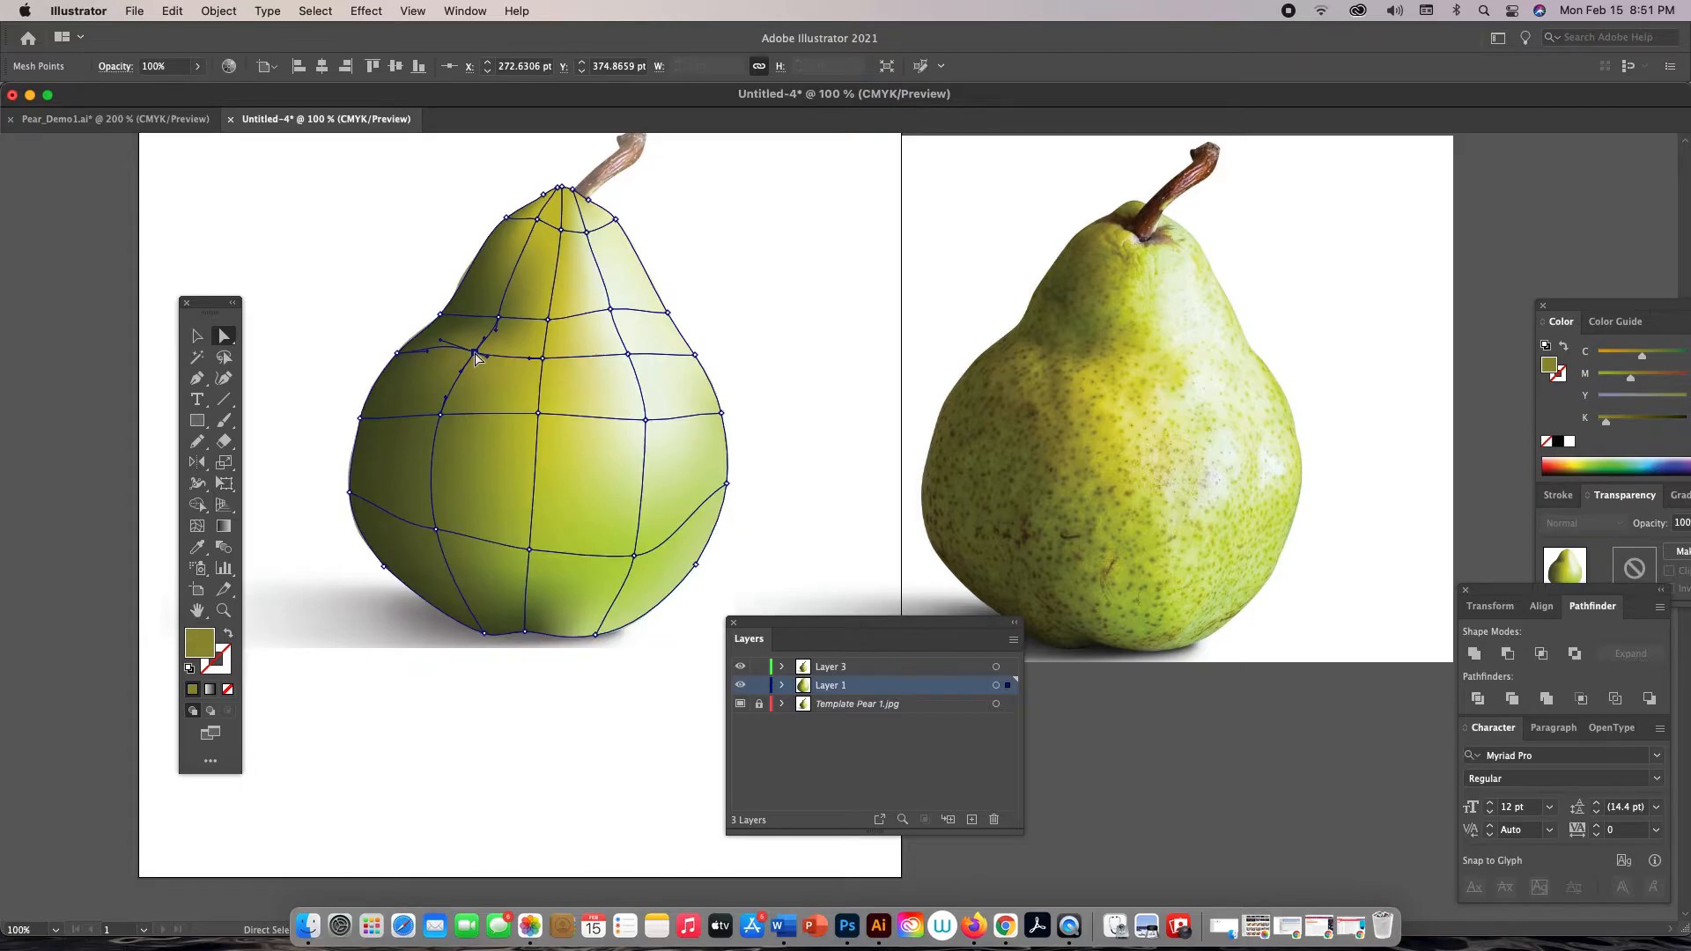
pyautogui.click(499, 313)
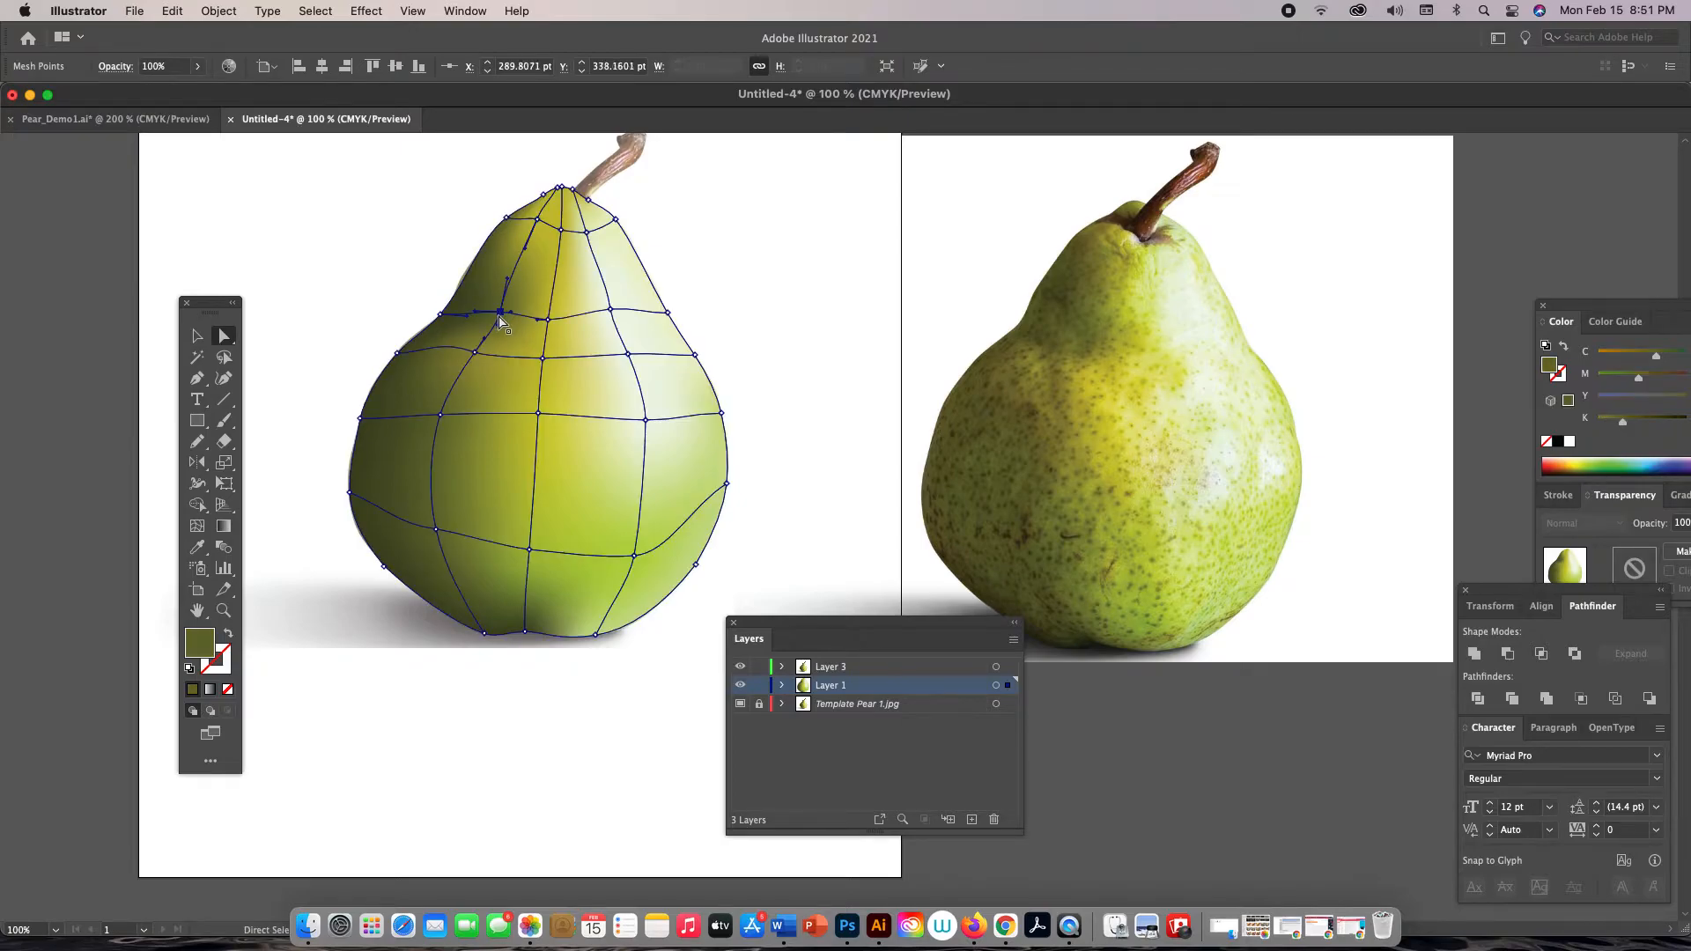
# Compare the mesh pear's overall shading with the photo pear, without the mesh lines showing
pyautogui.press('super+h')
pyautogui.press('super+h')
pyautogui.click(762, 288)
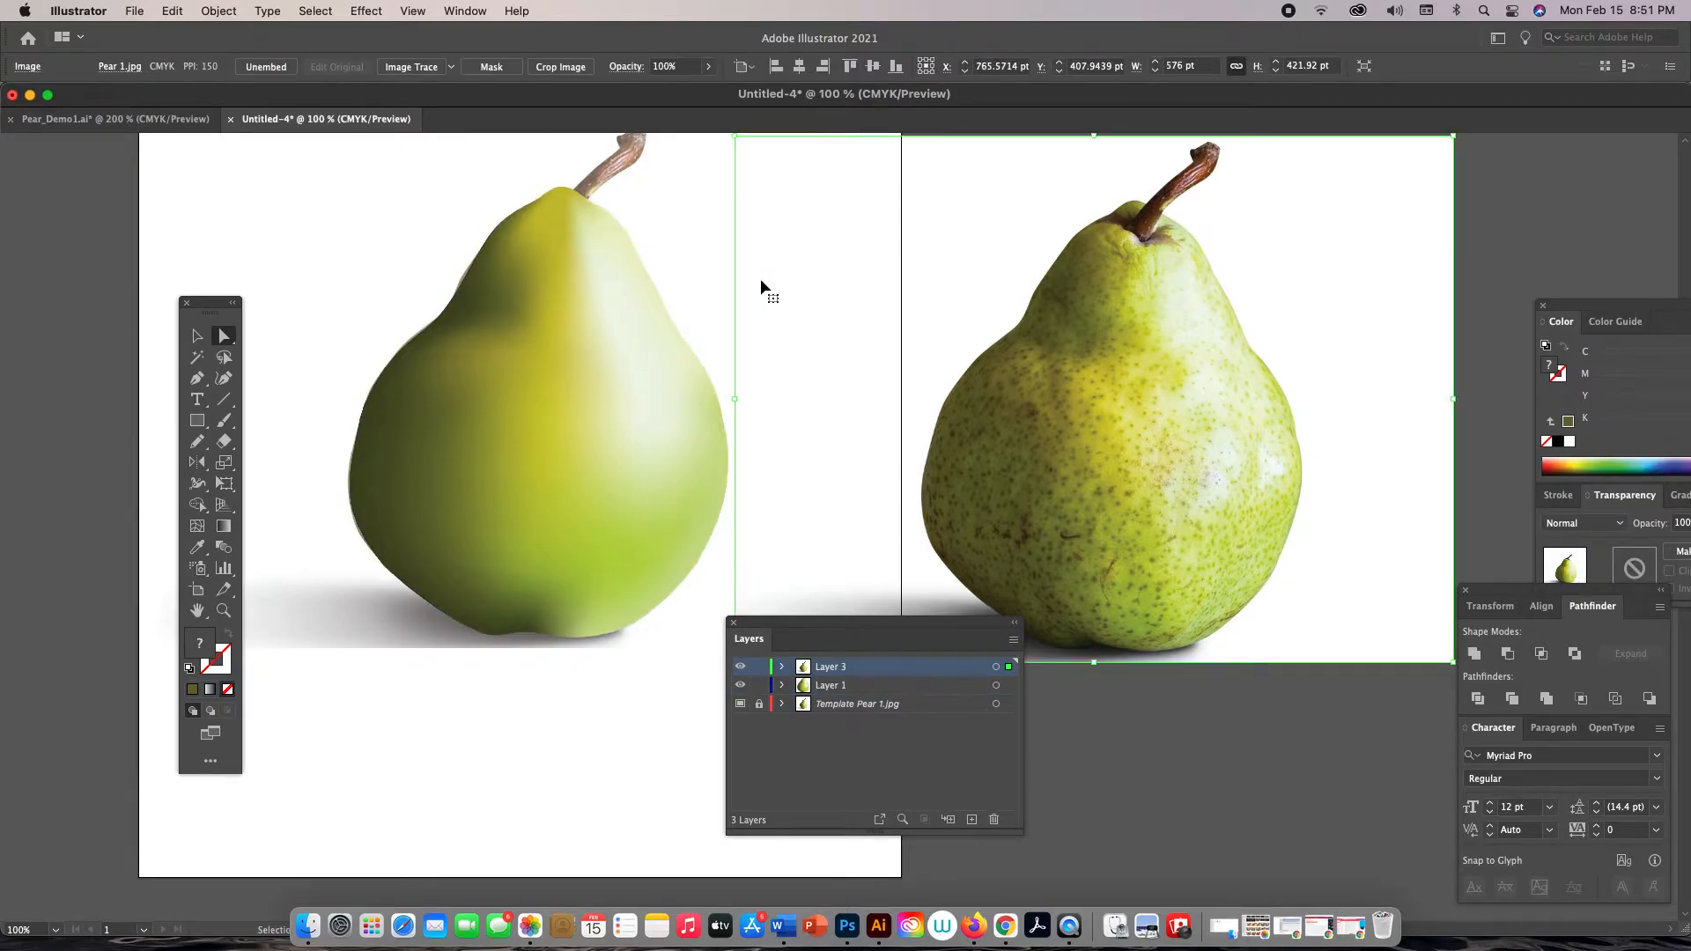
pyautogui.press('super+minus')
pyautogui.press('super+minus')
pyautogui.moveTo(761, 280); pyautogui.dragTo(721, 242)
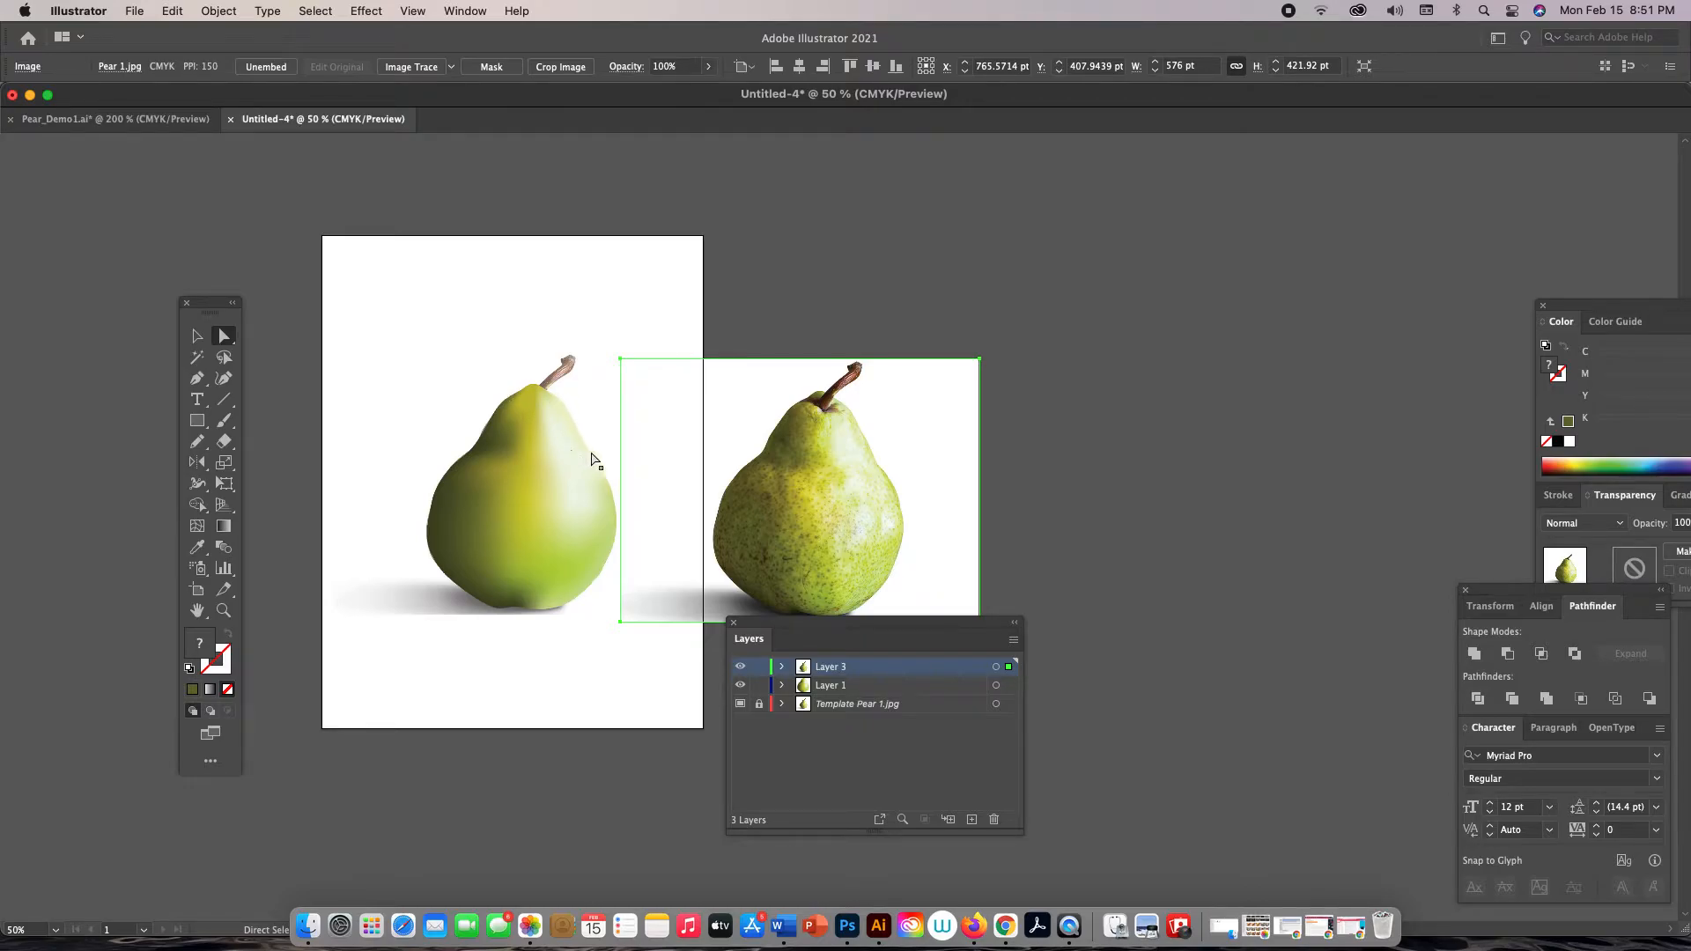
# Show Layer 1 as outlines so the template photo's stem can be traced
pyautogui.moveTo(830, 620); pyautogui.dragTo(1186, 539)
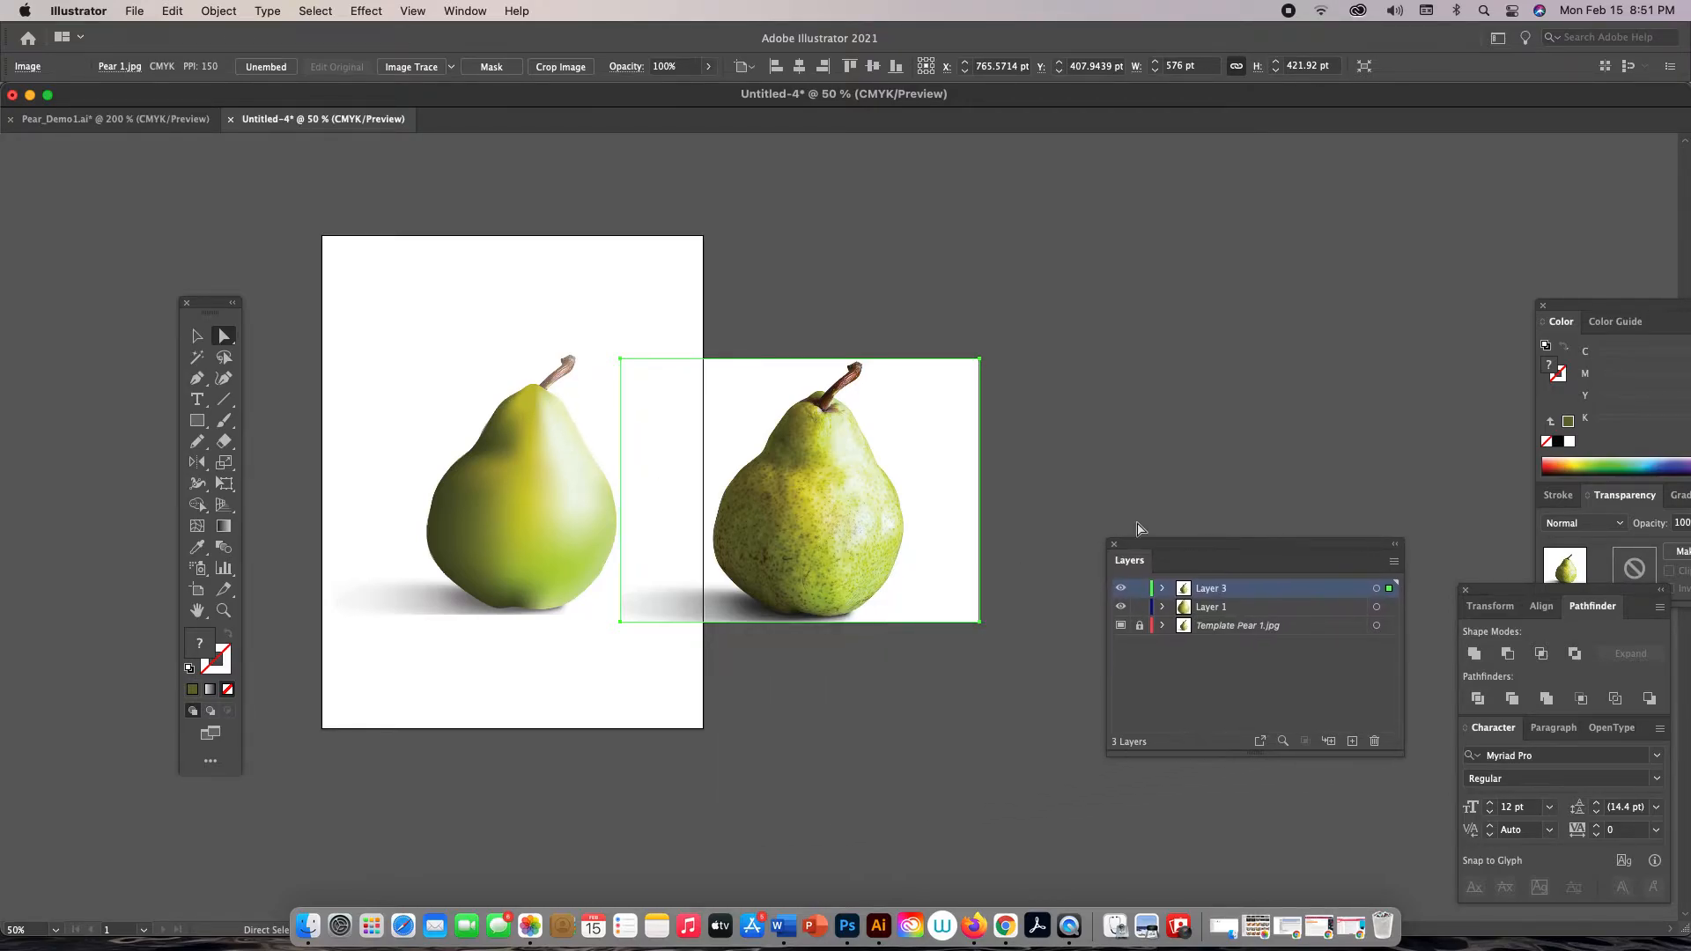
pyautogui.press('z')
pyautogui.click(606, 442)
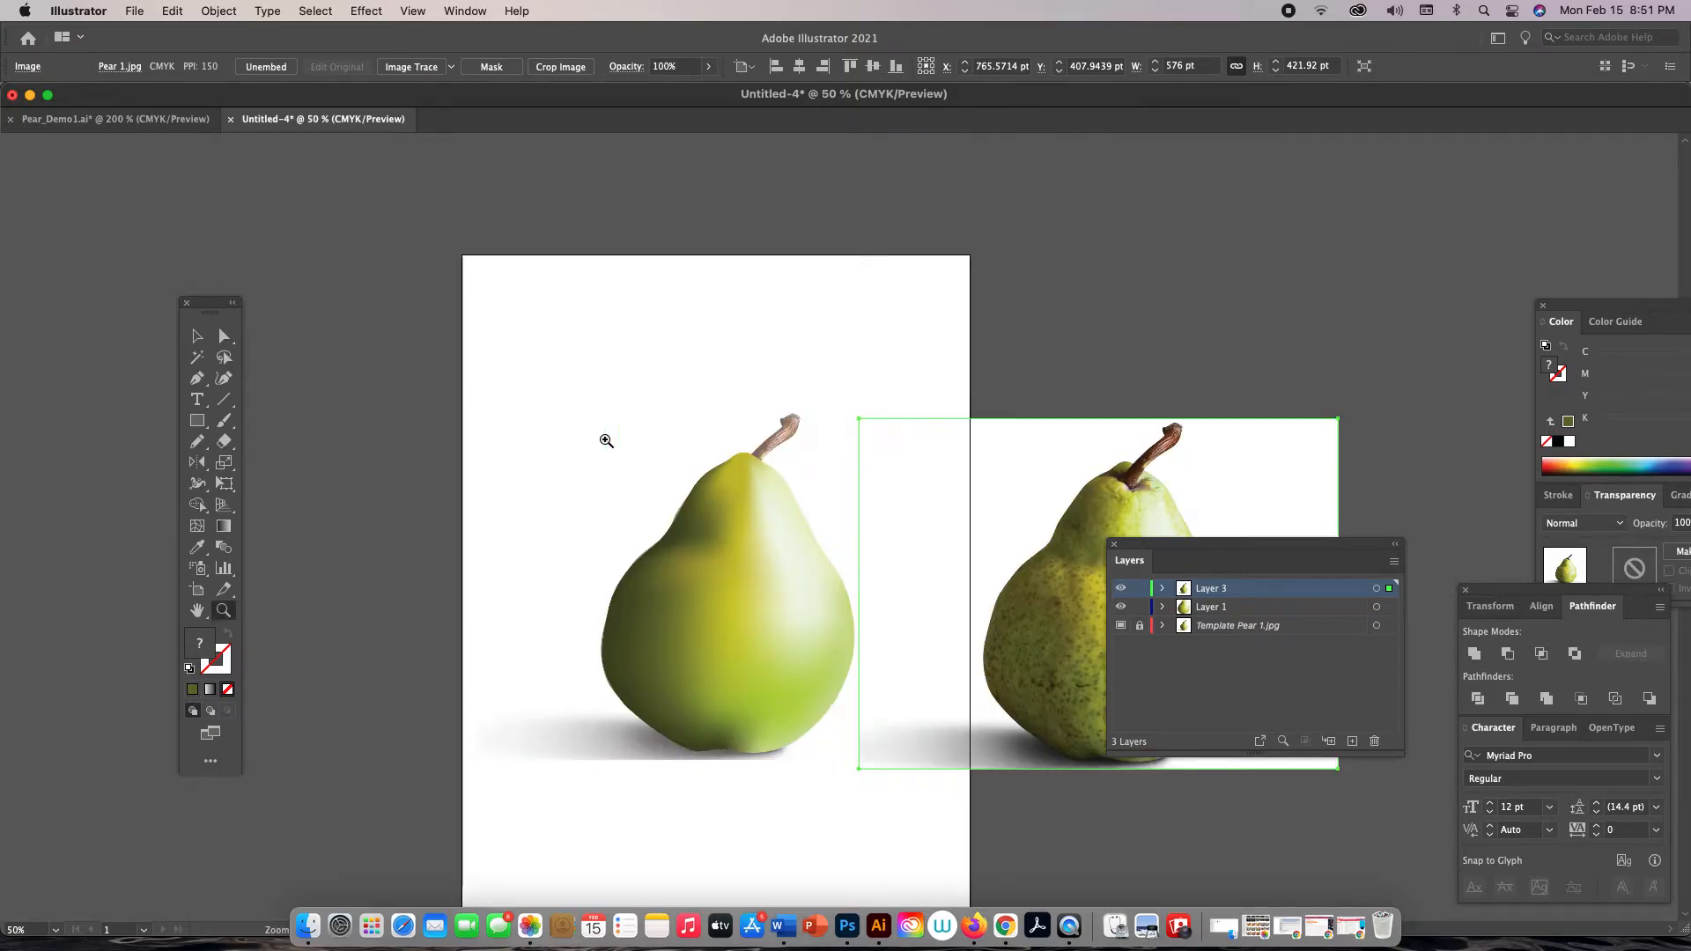
pyautogui.click(833, 520)
pyautogui.click(832, 520)
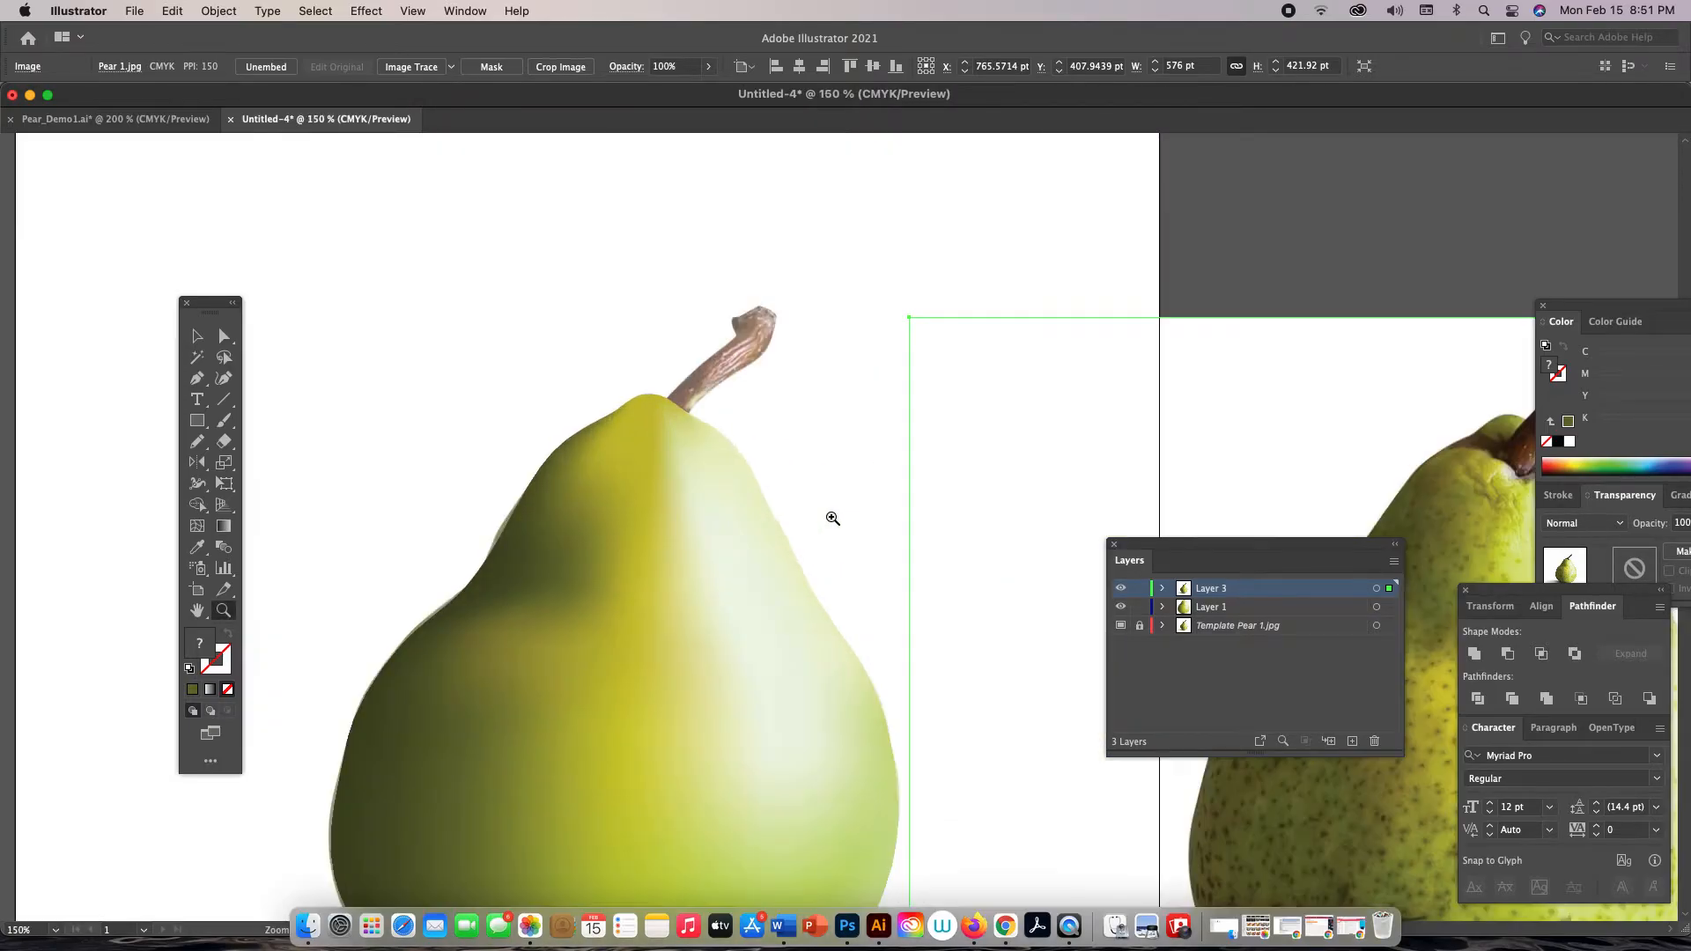
pyautogui.keyDown('super'); pyautogui.click(1121, 609); pyautogui.keyUp('super')
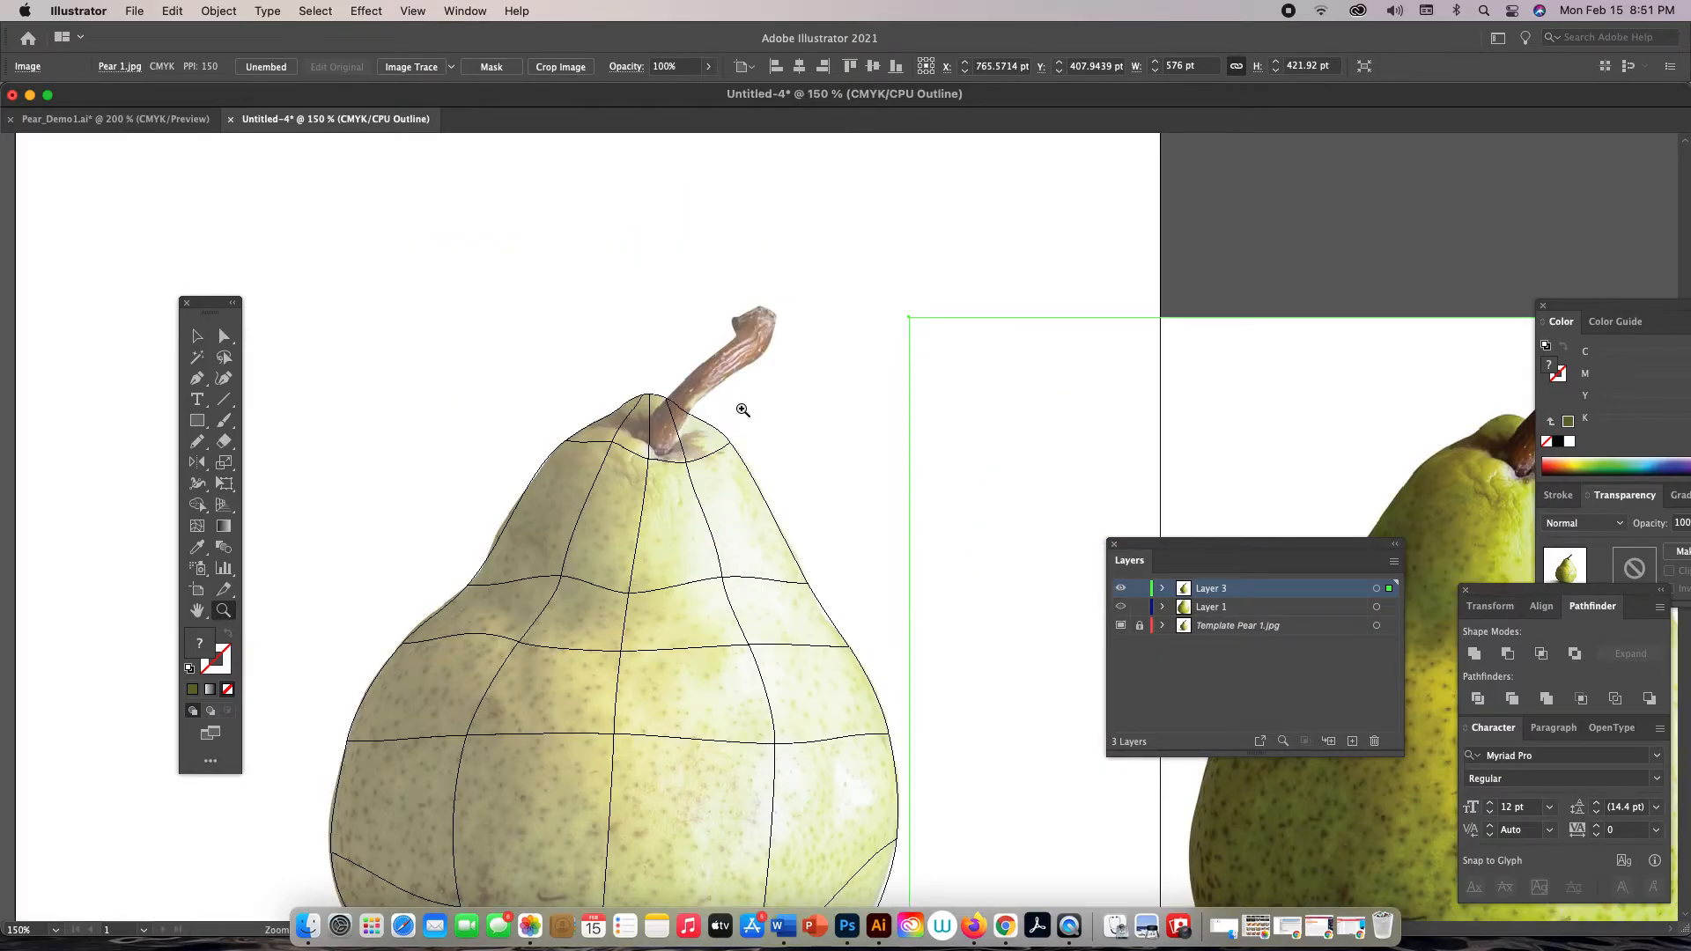
# Draw a tall rectangle about 20 by 92 pt over the stem's tip, transfer it to Layer 1, and lock Layer 3
pyautogui.click(197, 421)
pyautogui.moveTo(734, 313); pyautogui.dragTo(772, 484)
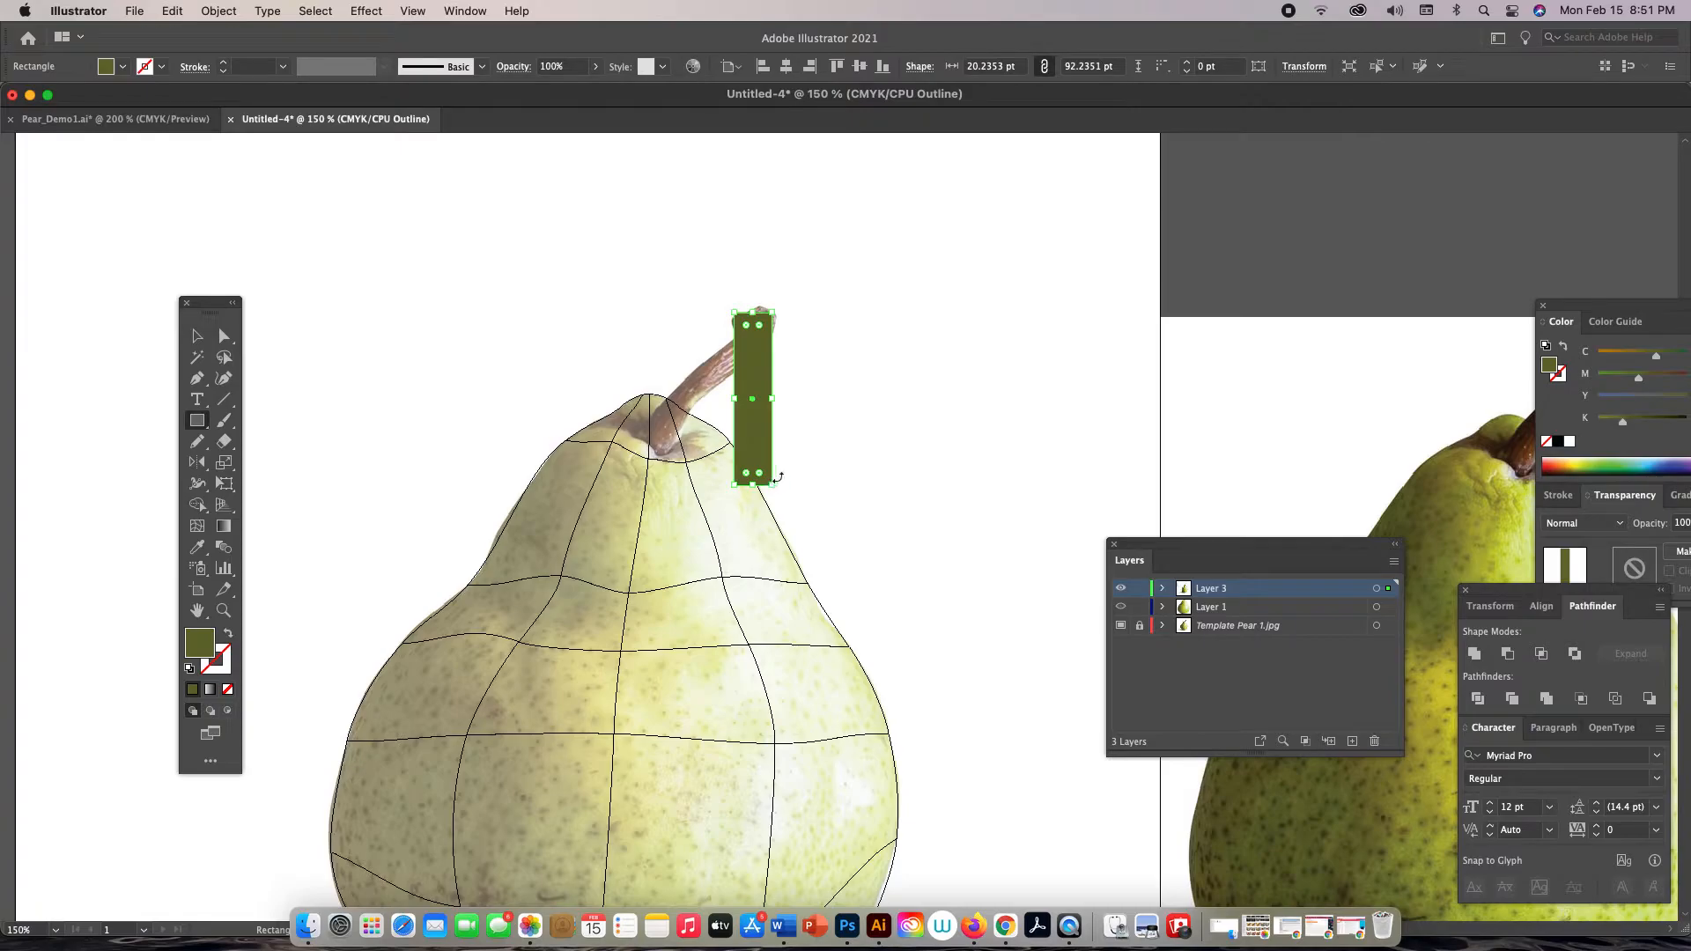
pyautogui.click(197, 336)
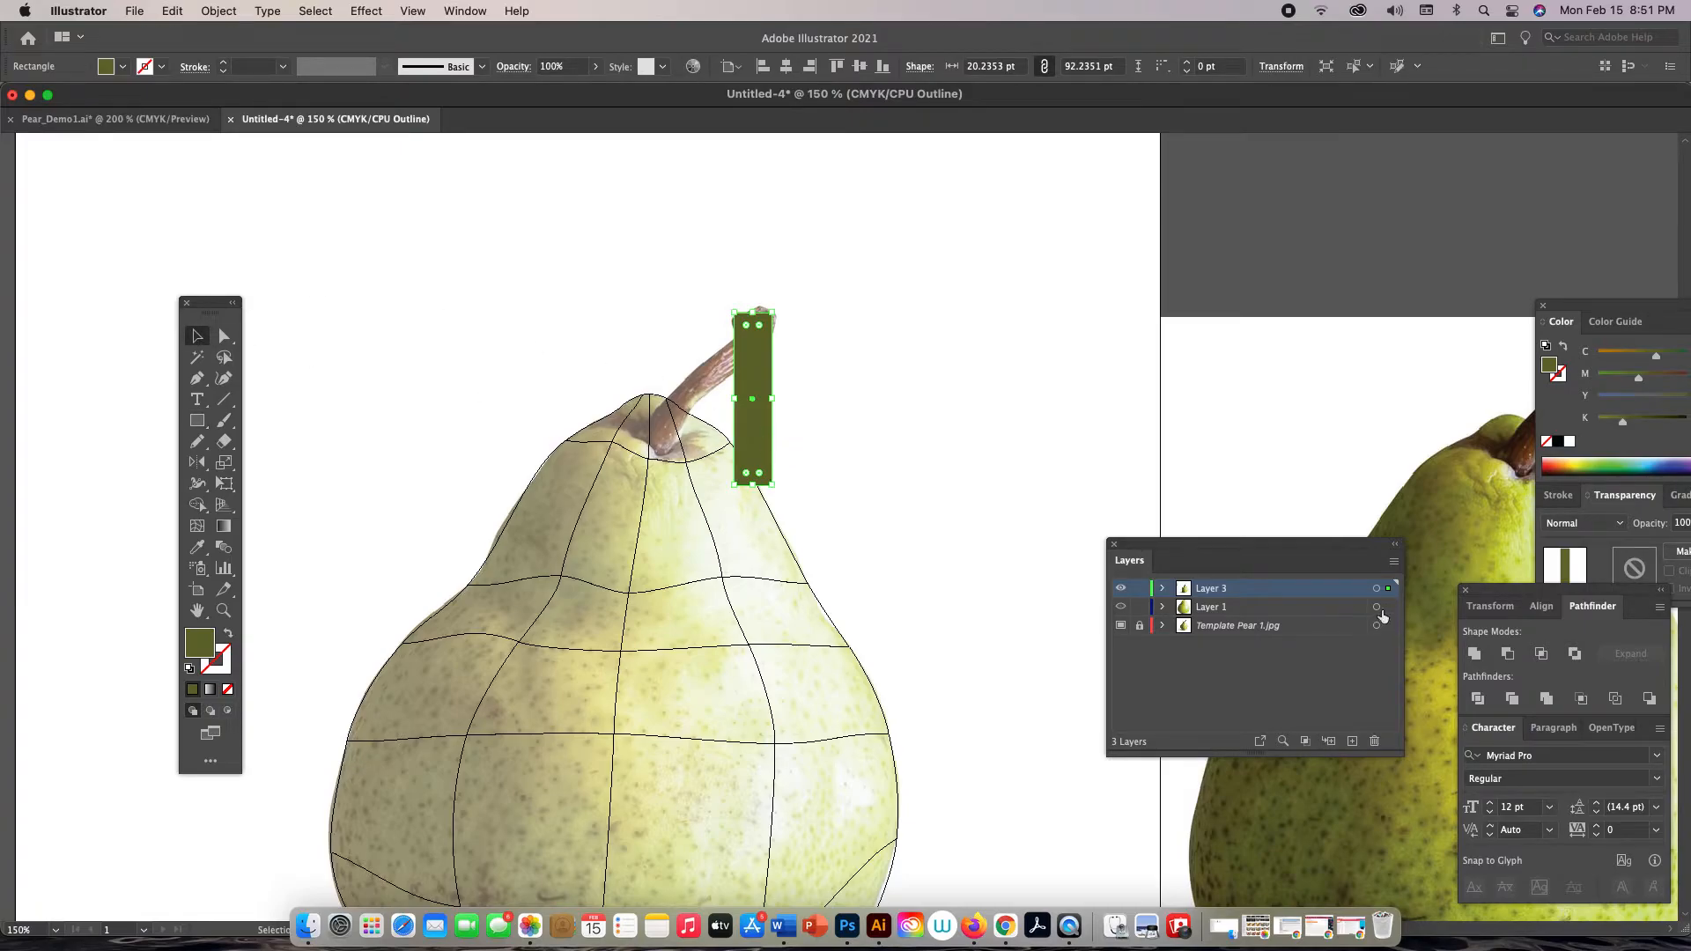
pyautogui.moveTo(1390, 595); pyautogui.dragTo(1388, 607)
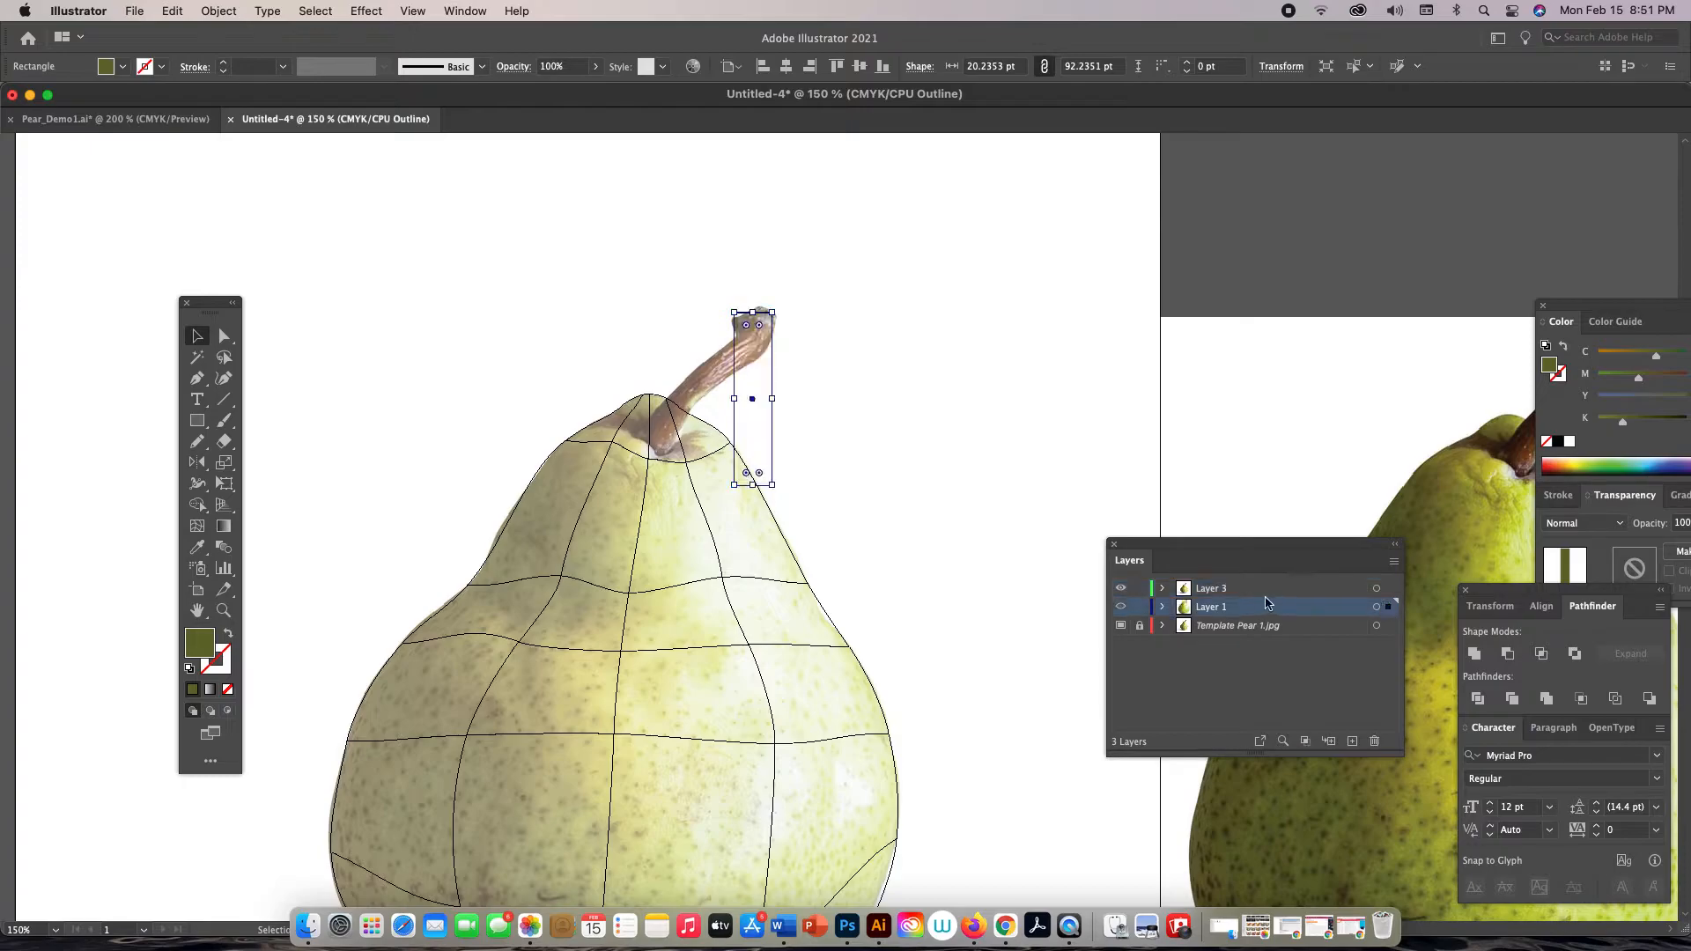
pyautogui.click(1139, 590)
# Convert the stem rectangle into a gradient mesh with 2 rows, 1 column and Flat appearance
pyautogui.press('z')
pyautogui.click(793, 401)
pyautogui.click(837, 527)
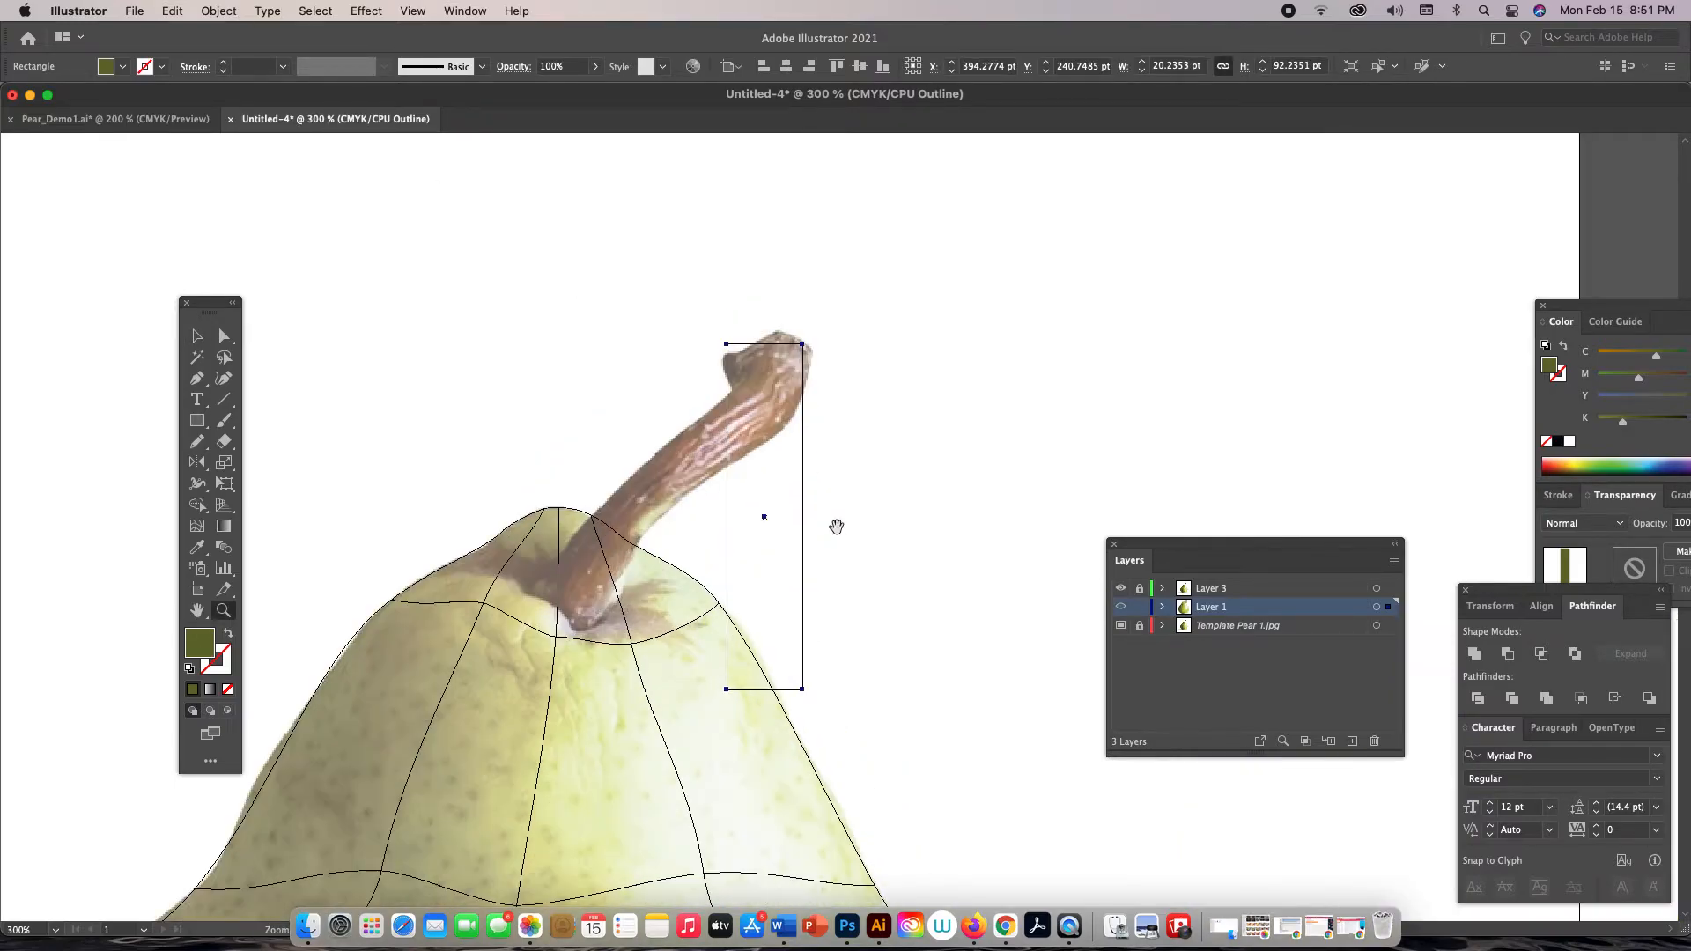
pyautogui.moveTo(837, 527); pyautogui.dragTo(823, 483)
pyautogui.click(219, 11)
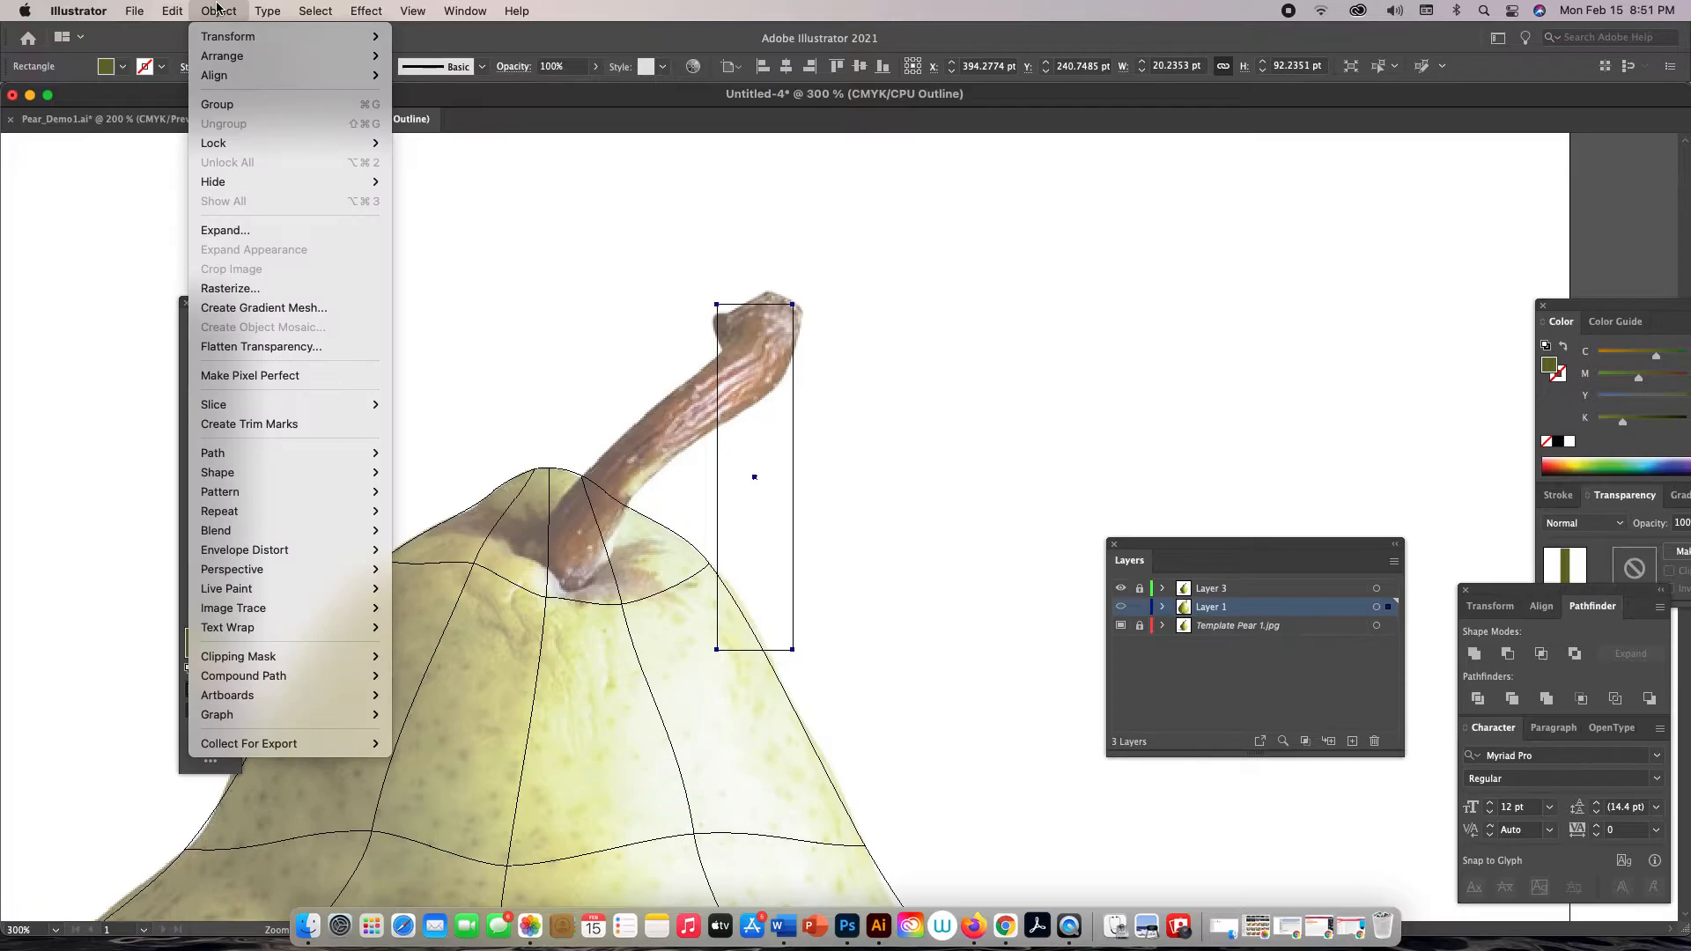
pyautogui.click(284, 311)
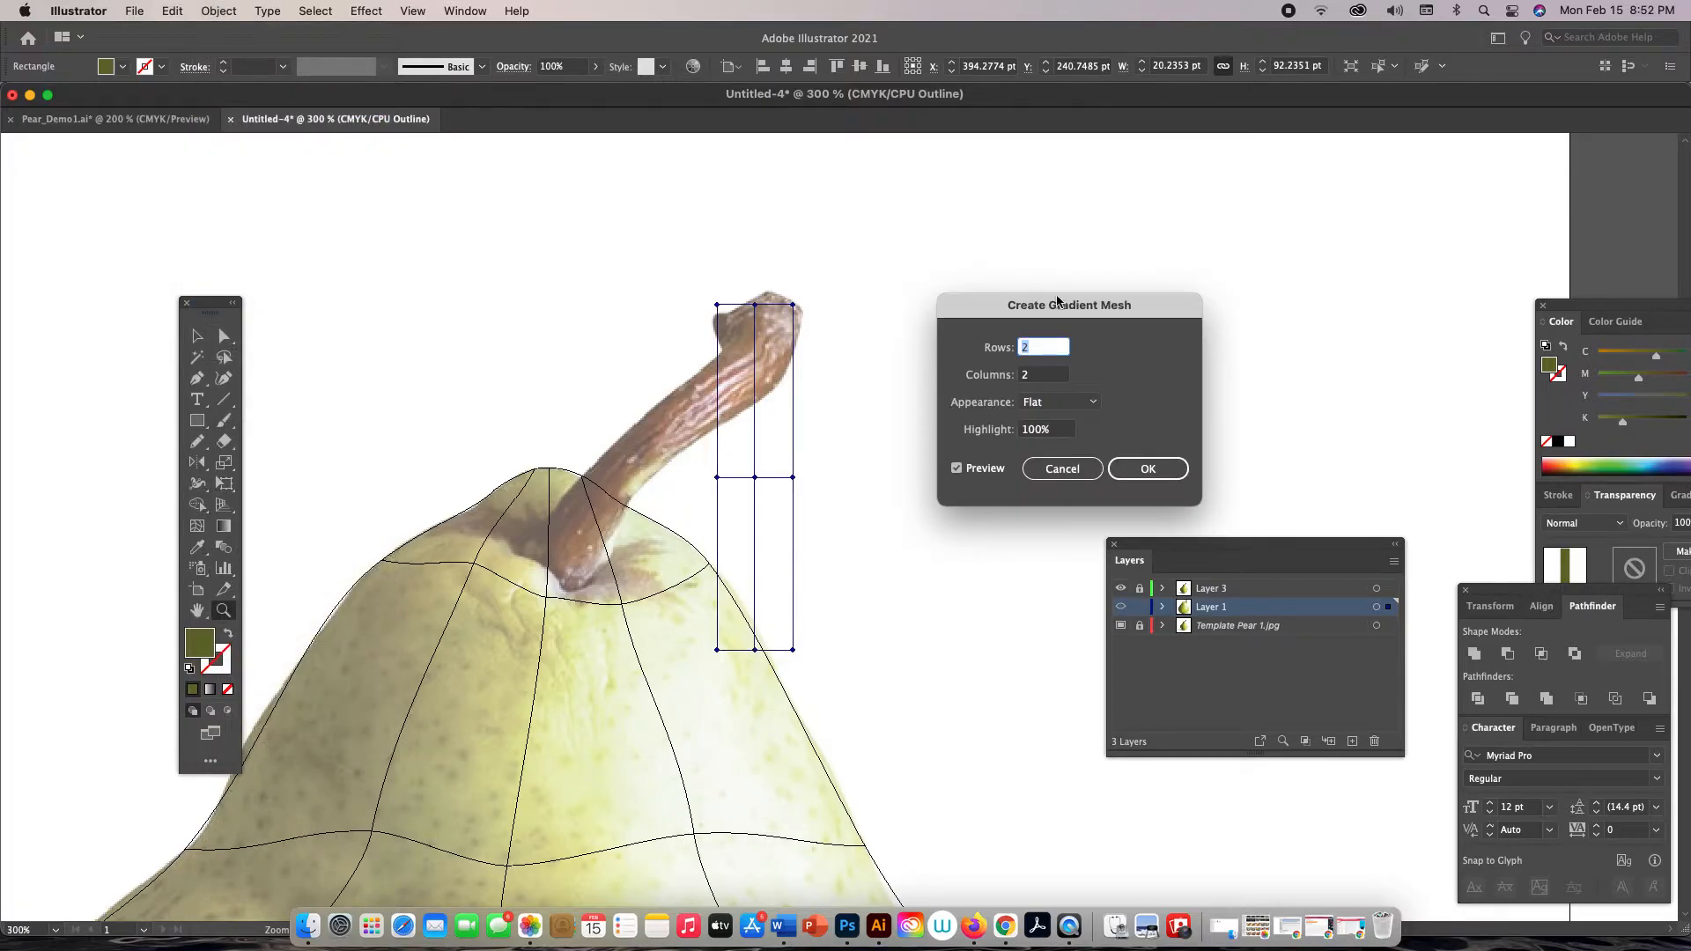
pyautogui.moveTo(1014, 308); pyautogui.dragTo(1086, 270)
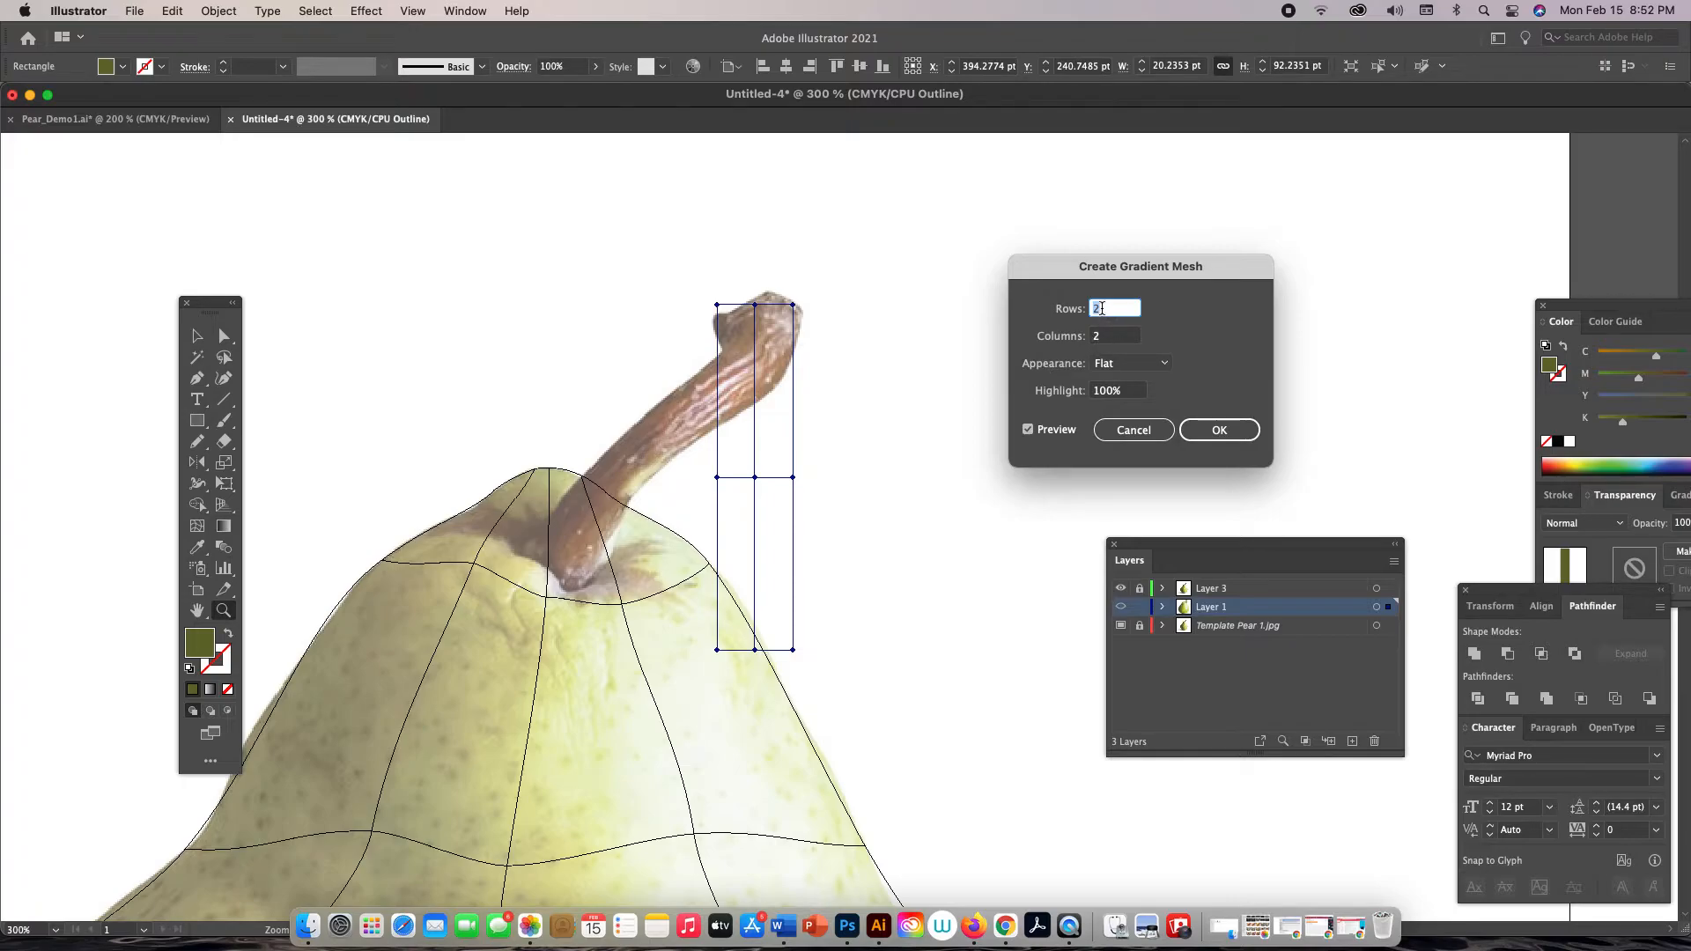
pyautogui.moveTo(1101, 310); pyautogui.dragTo(1092, 308)
pyautogui.write('1')
pyautogui.doubleClick(1093, 308)
pyautogui.write('2')
pyautogui.doubleClick(1102, 338)
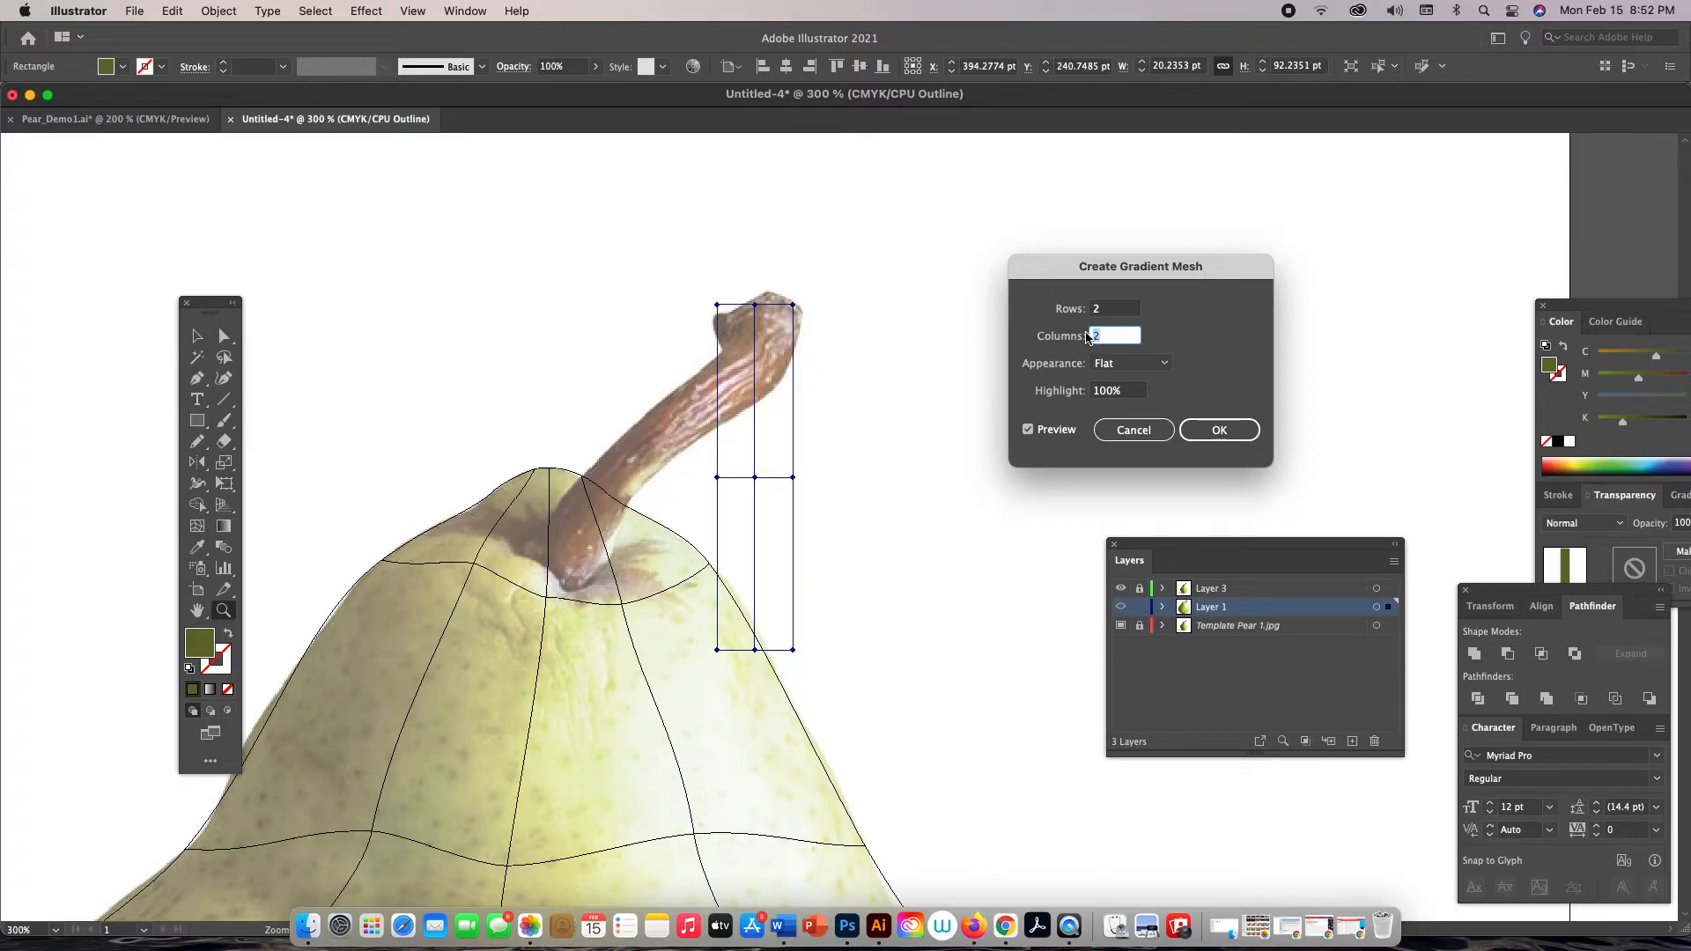
pyautogui.write('1')
pyautogui.click(1235, 432)
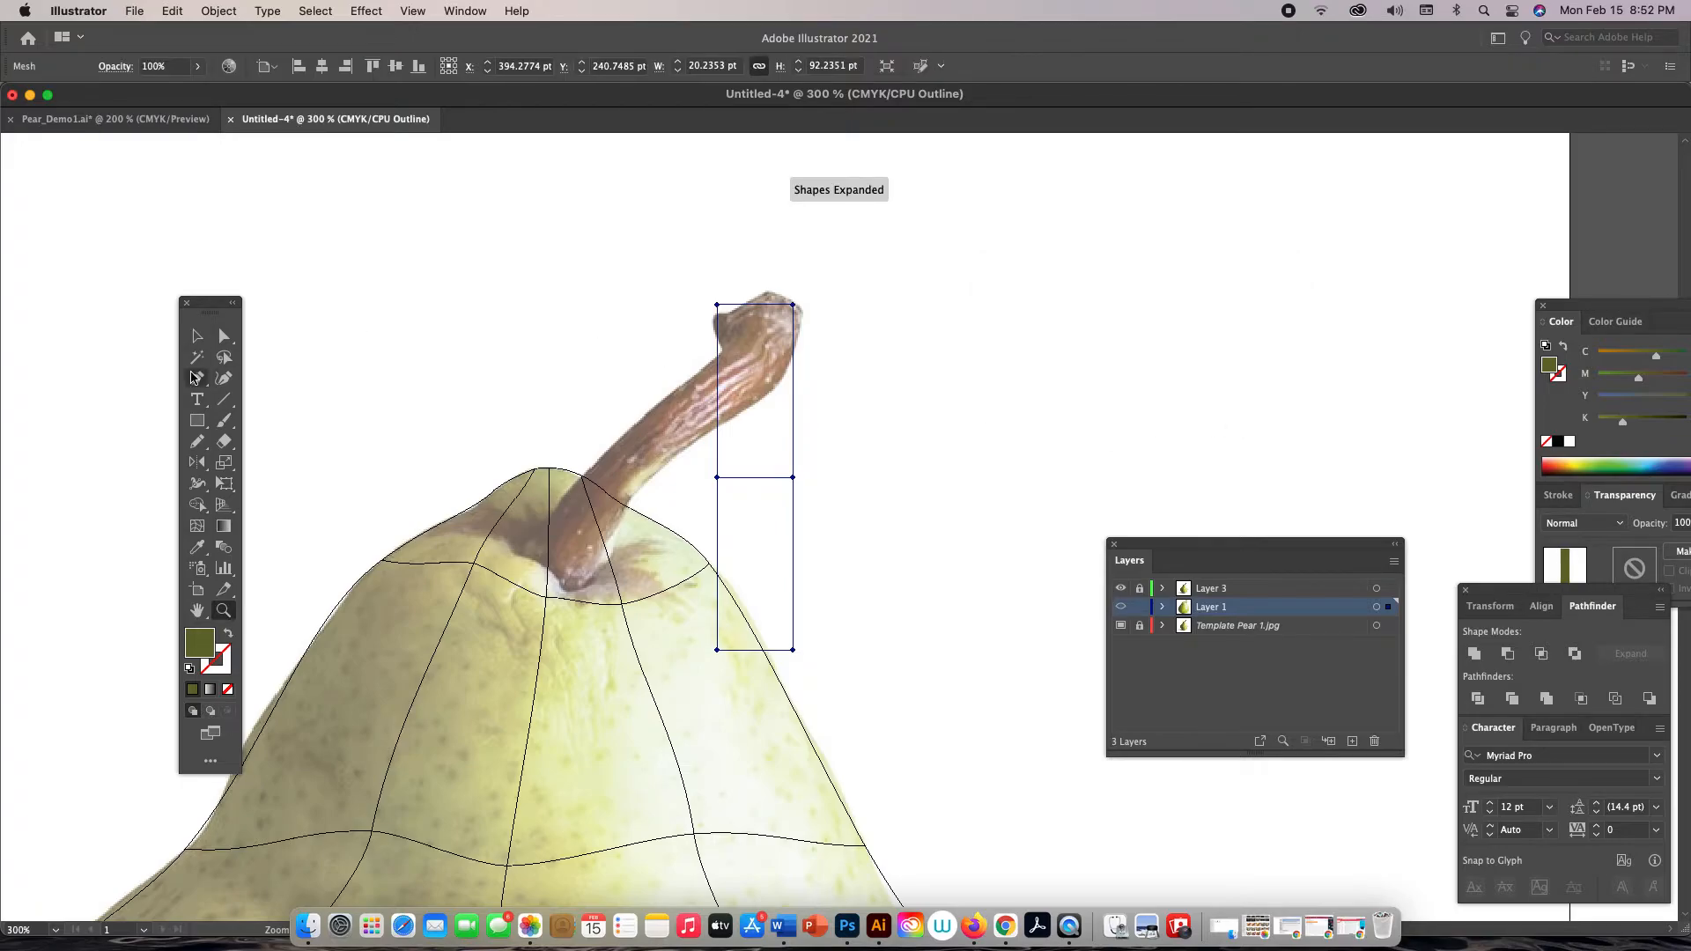
# Narrow the stem mesh to 16 pt wide, then rotate and move it to lie along the photo's slanted stem
pyautogui.click(202, 336)
pyautogui.moveTo(799, 477); pyautogui.dragTo(777, 483)
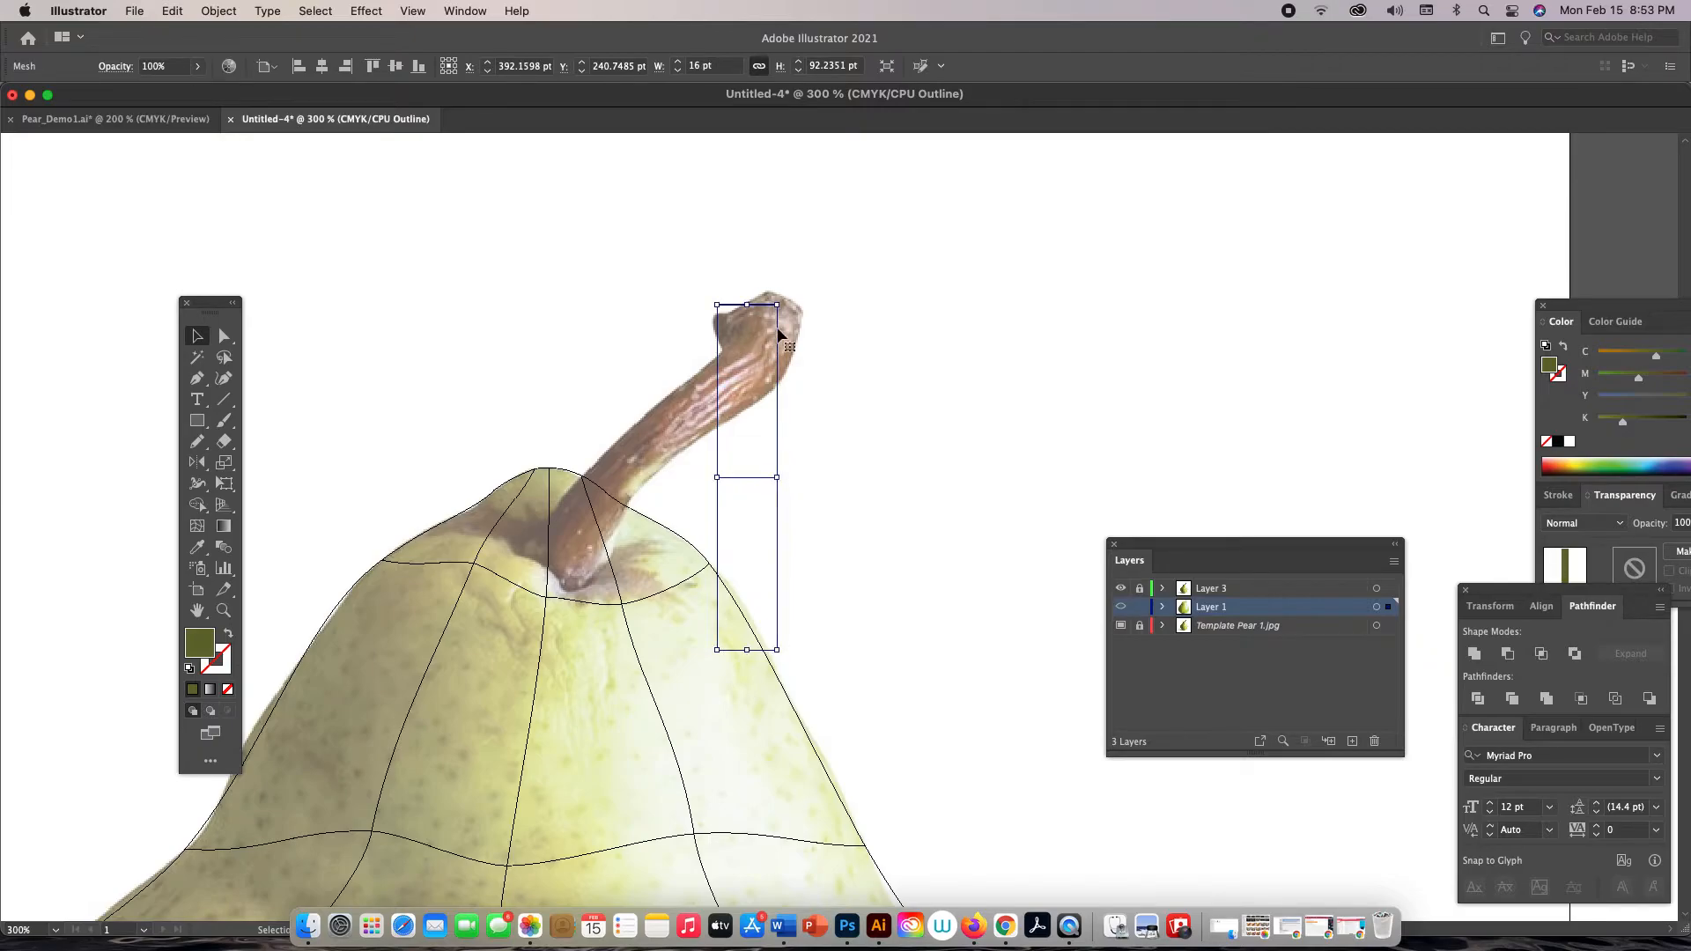
pyautogui.moveTo(787, 302); pyautogui.dragTo(847, 336)
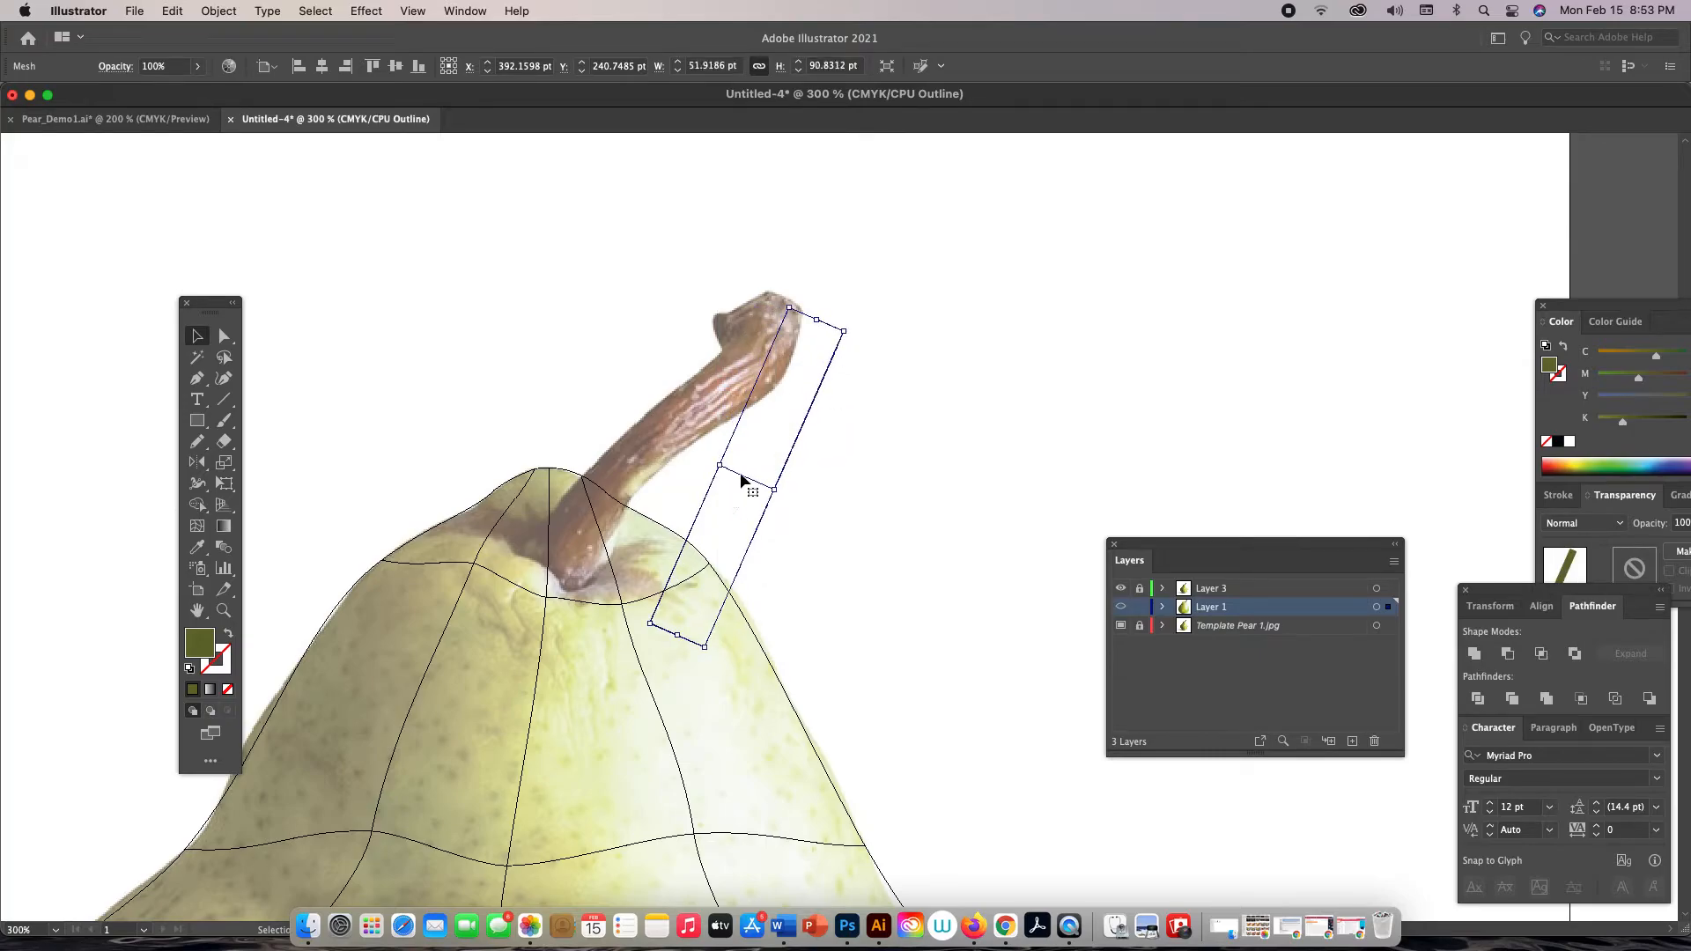
pyautogui.click(741, 469)
pyautogui.moveTo(739, 472); pyautogui.dragTo(671, 441)
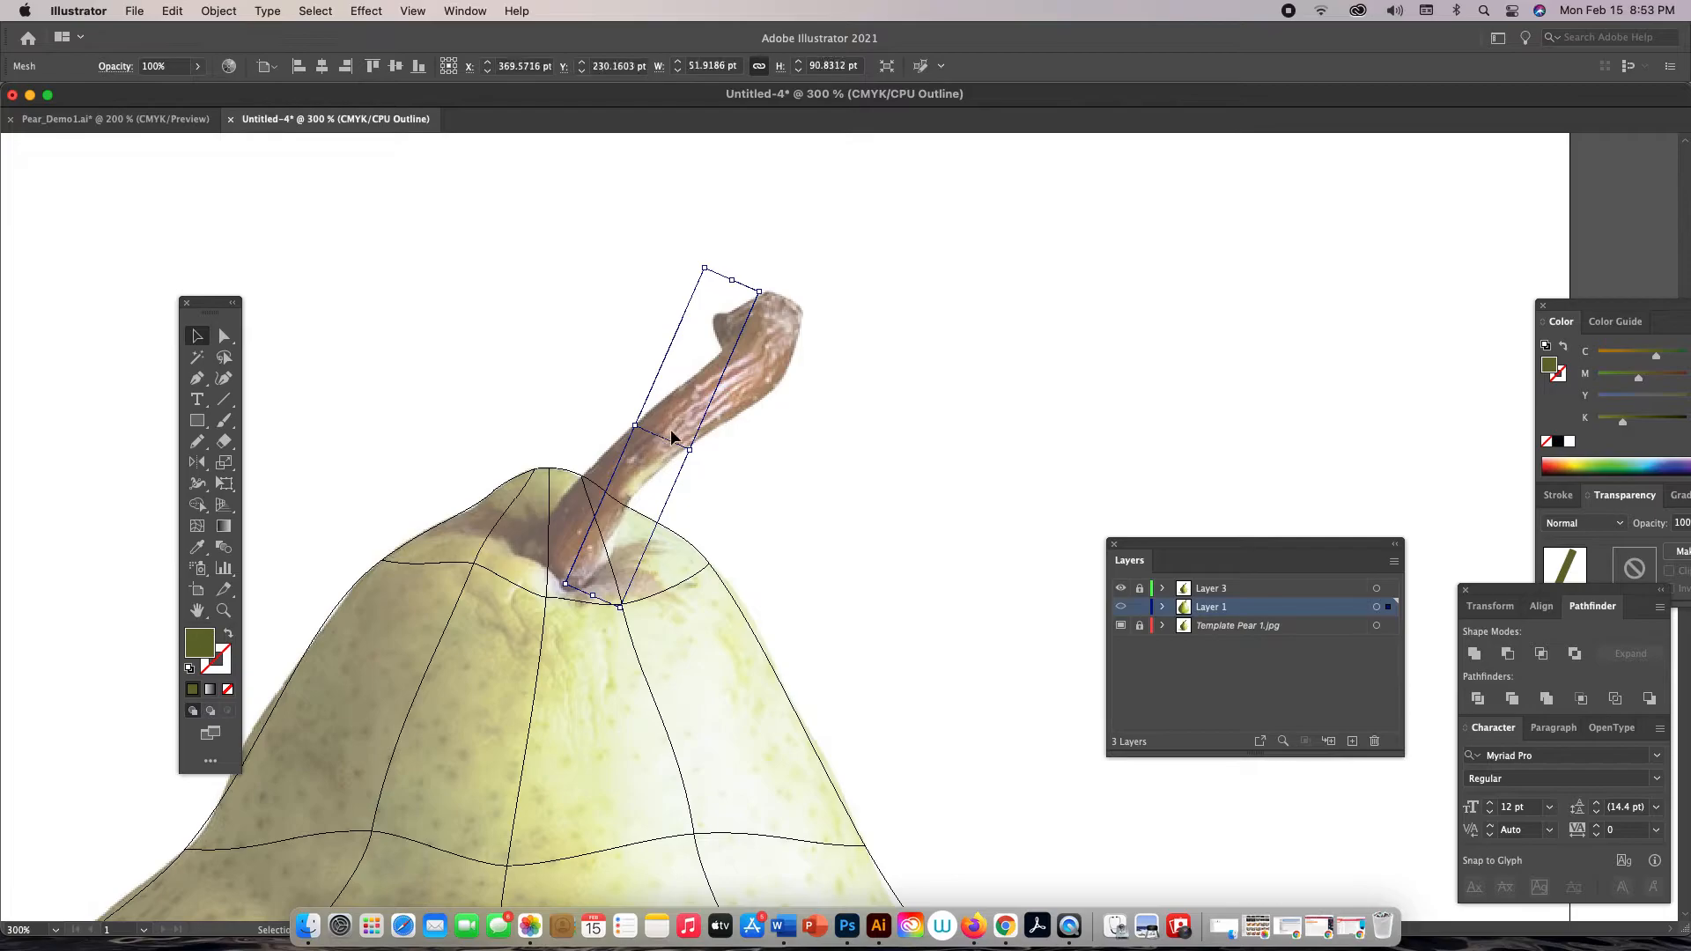
pyautogui.moveTo(768, 285); pyautogui.dragTo(759, 373)
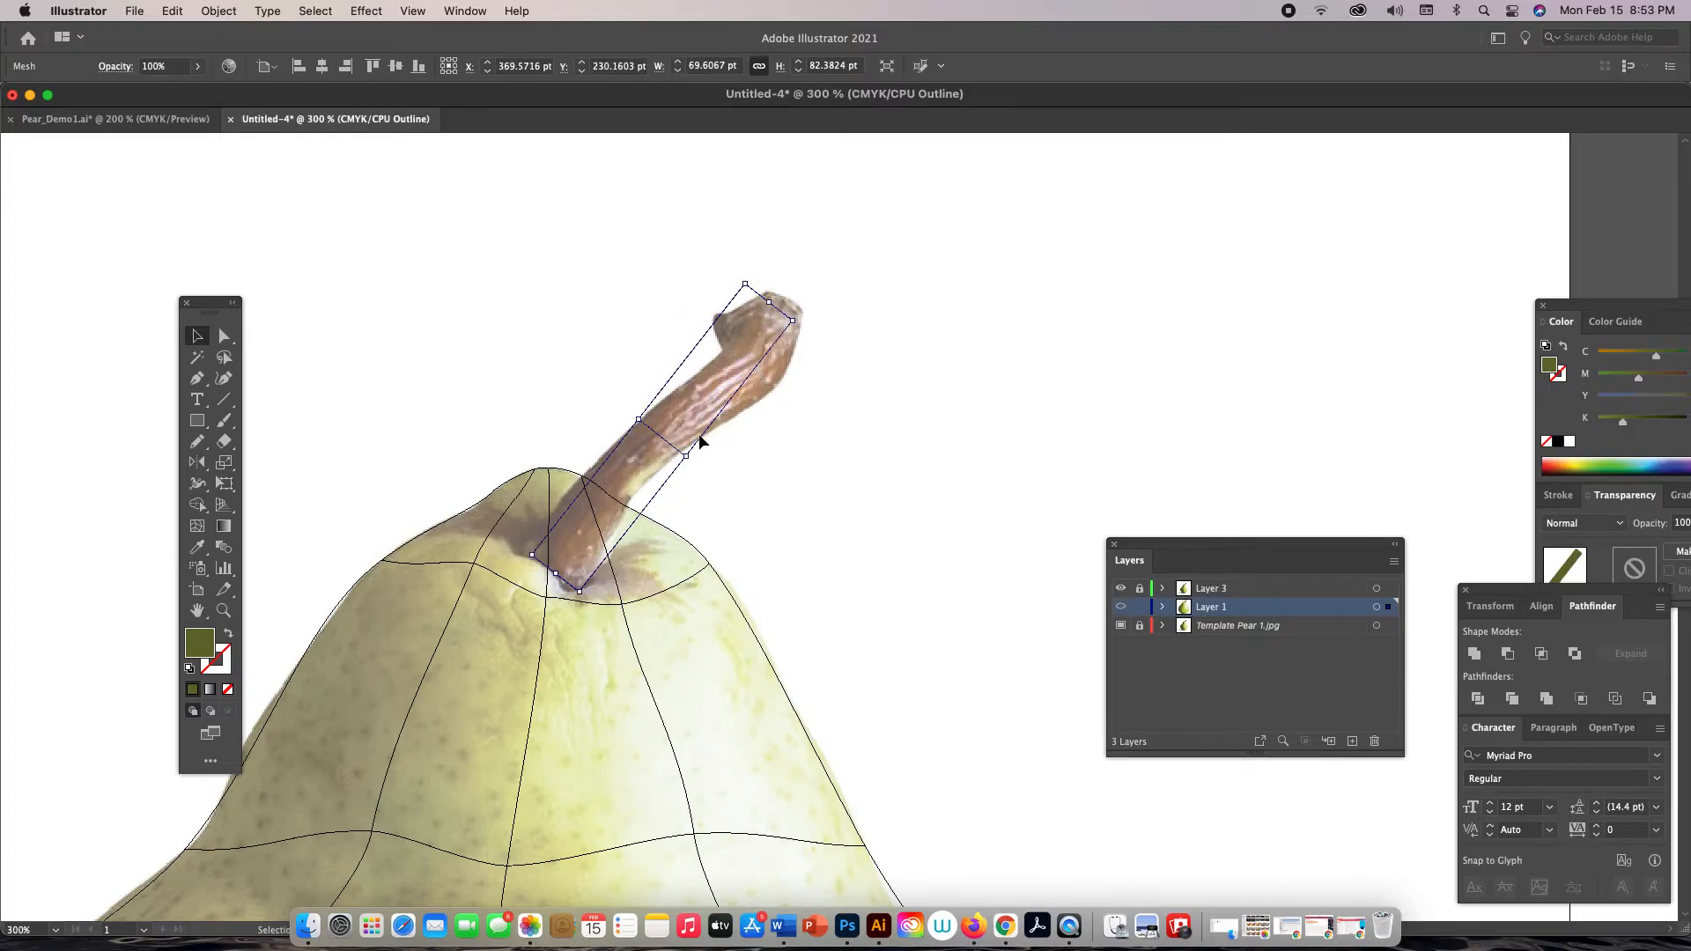
# Move the stem mesh's right middle point onto the stem's edge and its two top corner points onto the tip's corners
pyautogui.press('a')
pyautogui.click(688, 465)
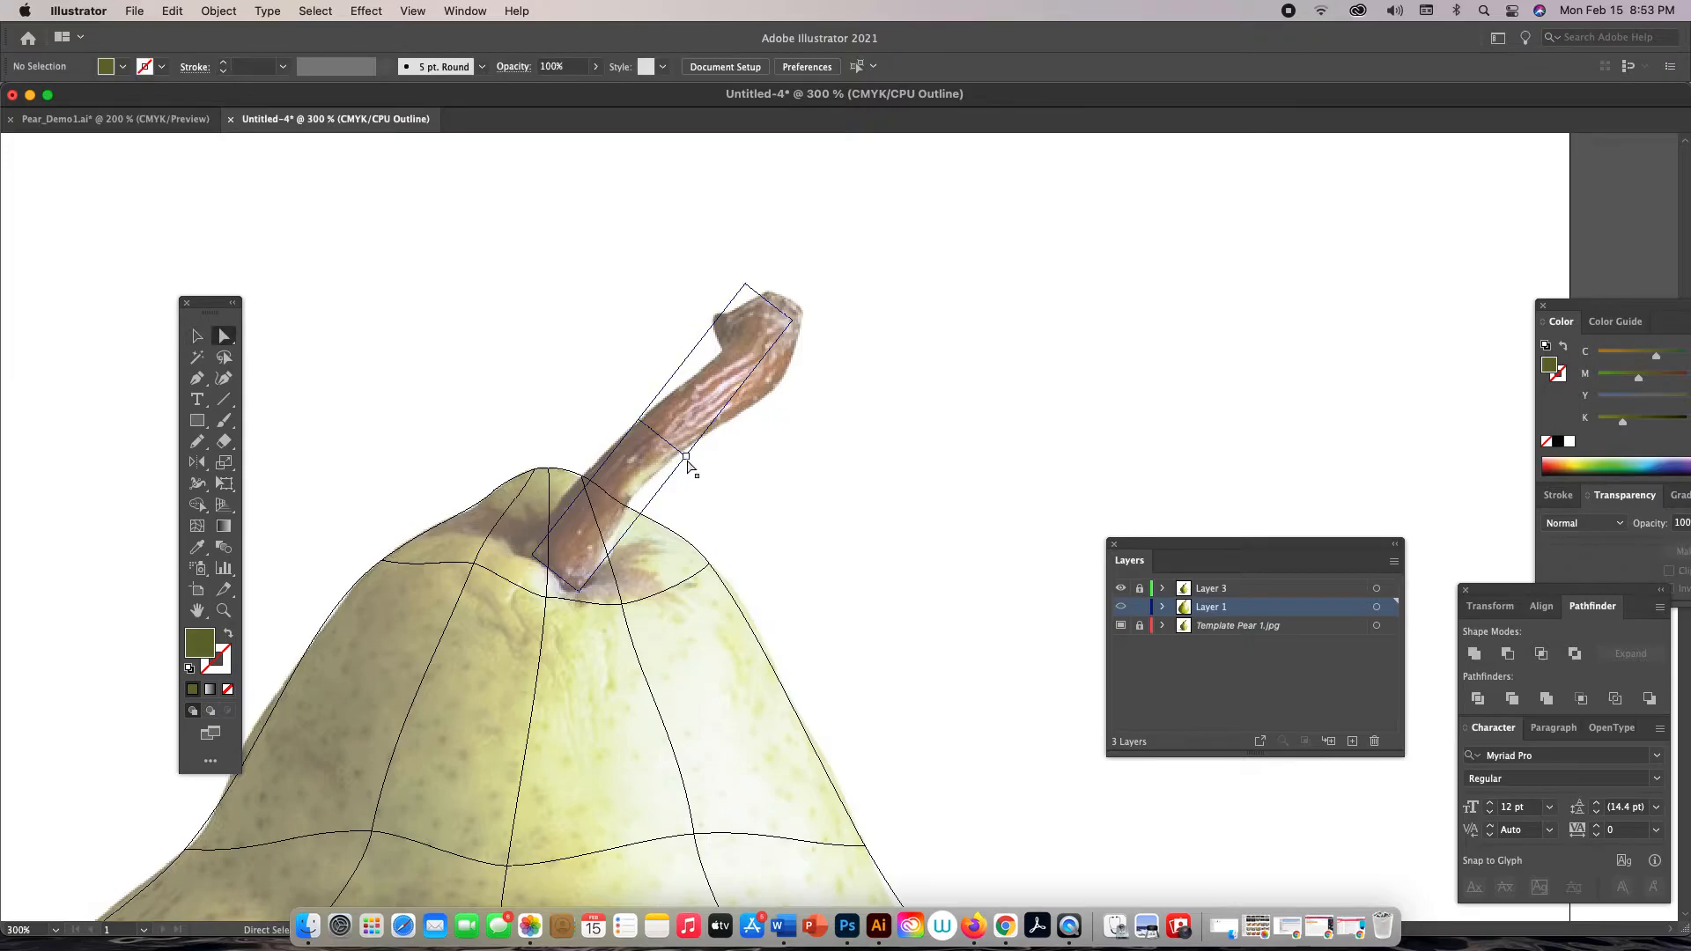
pyautogui.moveTo(686, 457); pyautogui.dragTo(680, 454)
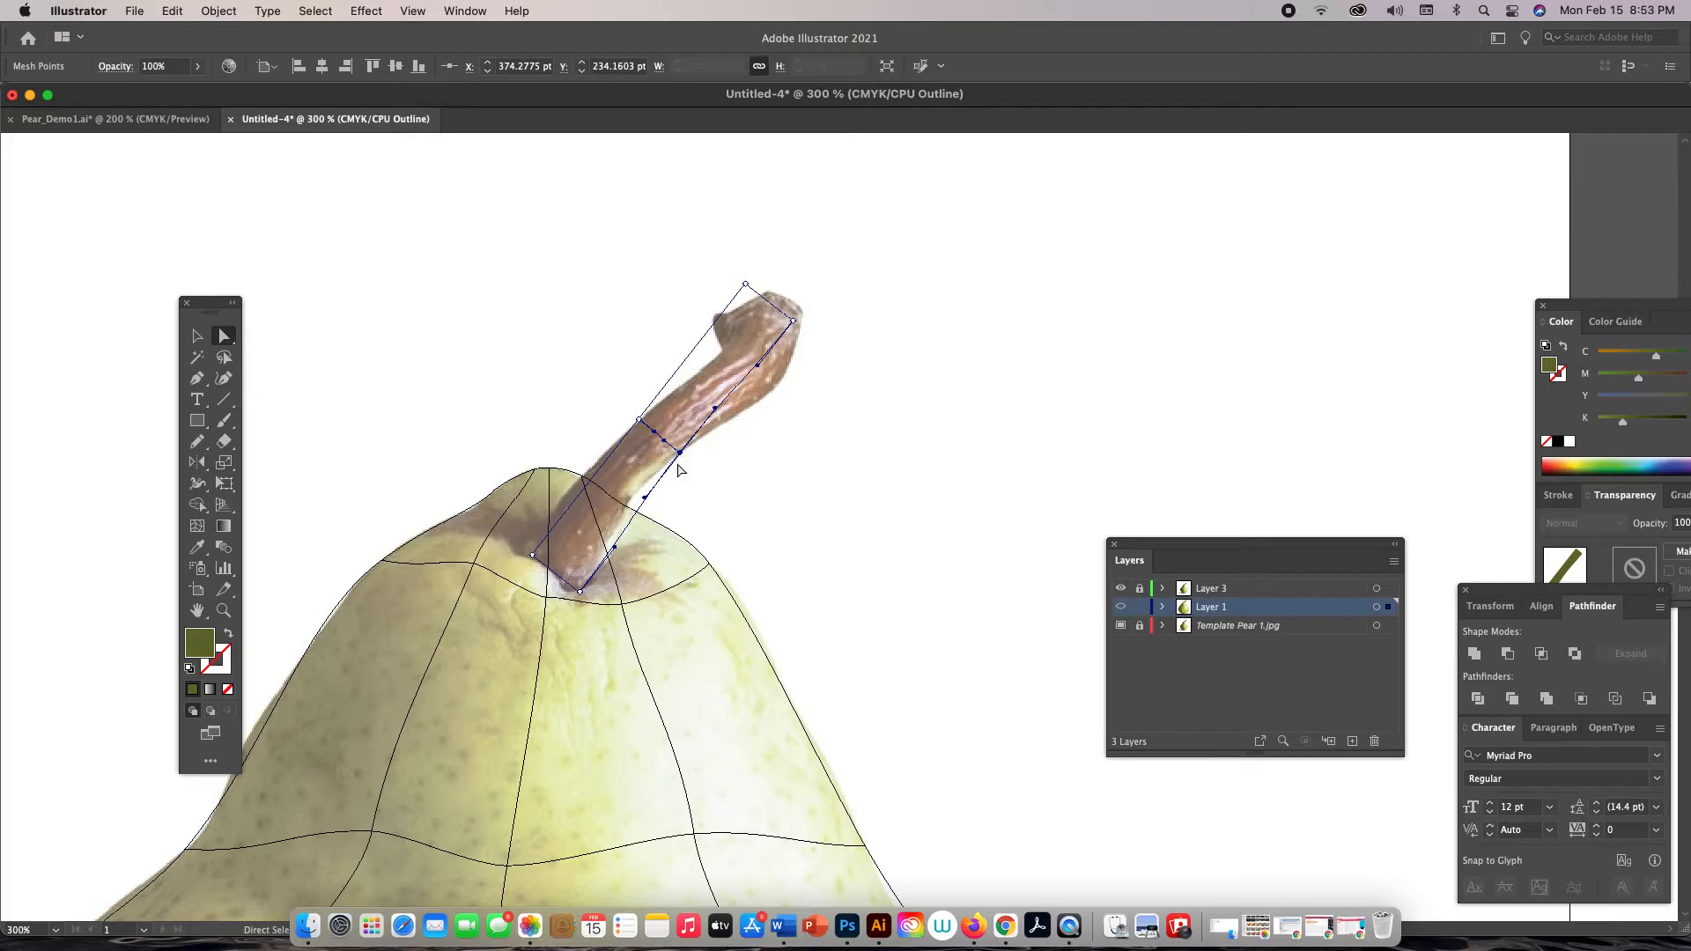
pyautogui.moveTo(793, 324)
pyautogui.mouseDown()
pyautogui.moveTo(805, 315)
pyautogui.moveTo(742, 303)
pyautogui.moveTo(709, 321)
pyautogui.moveTo(789, 295)
pyautogui.mouseUp()
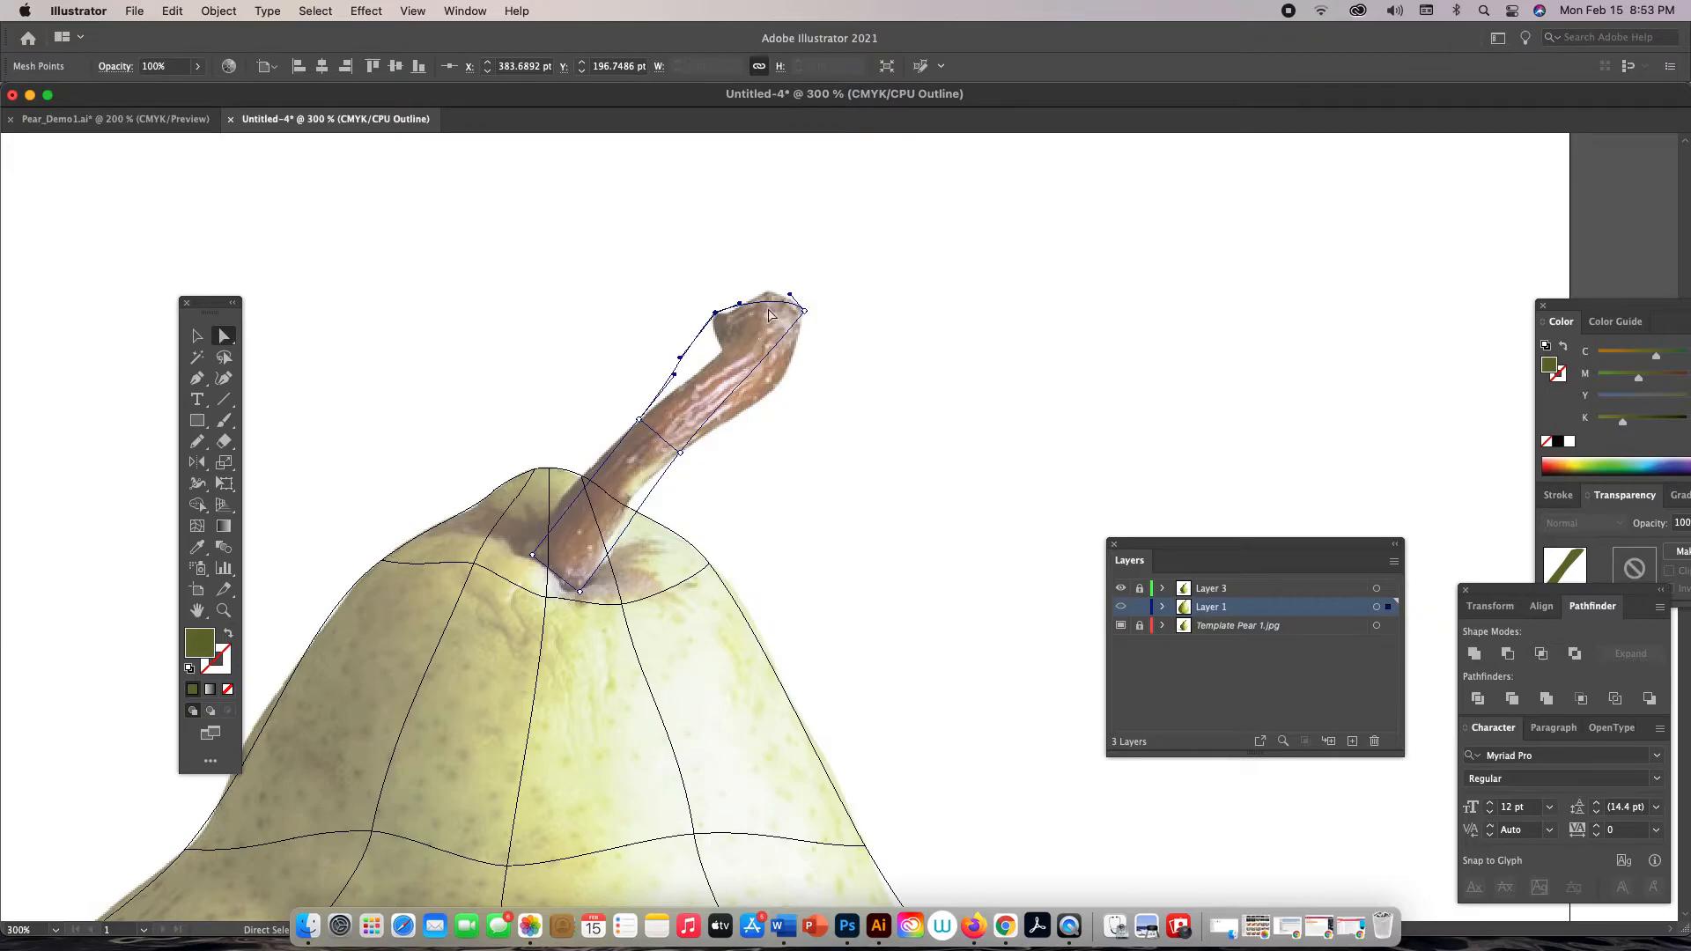
# Bend the stem mesh's right and left upper edges along the photo stem's curves by adjusting the points' handles
pyautogui.click(681, 454)
pyautogui.moveTo(714, 412); pyautogui.dragTo(749, 418)
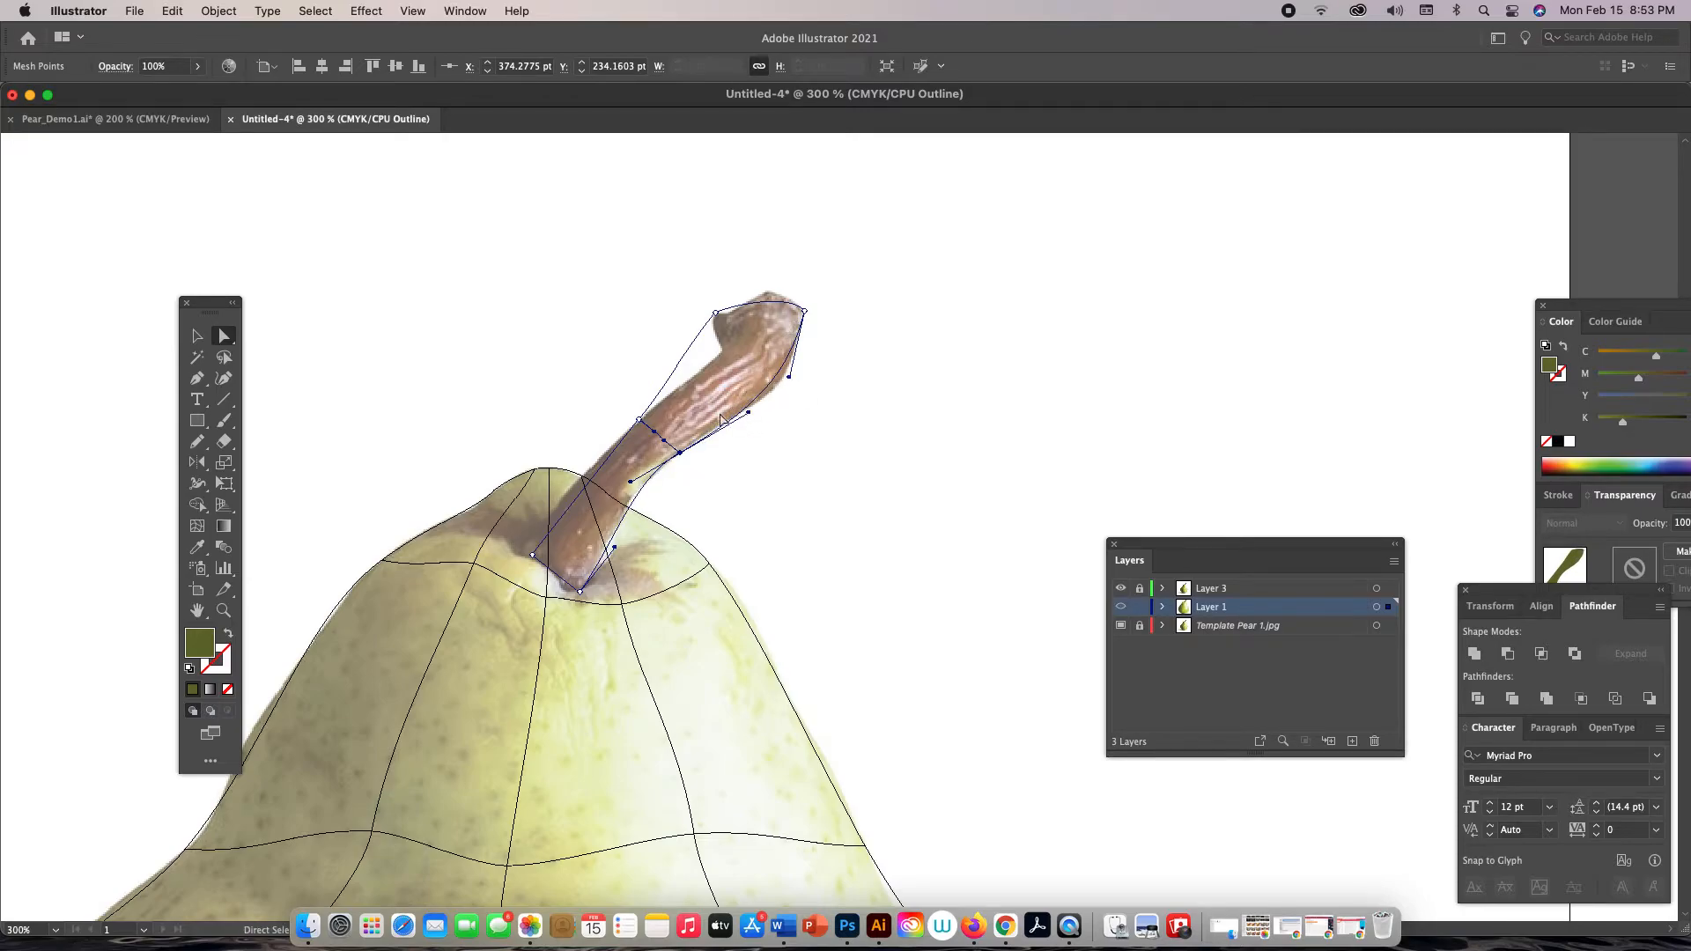
pyautogui.click(639, 421)
pyautogui.moveTo(680, 373); pyautogui.dragTo(716, 350)
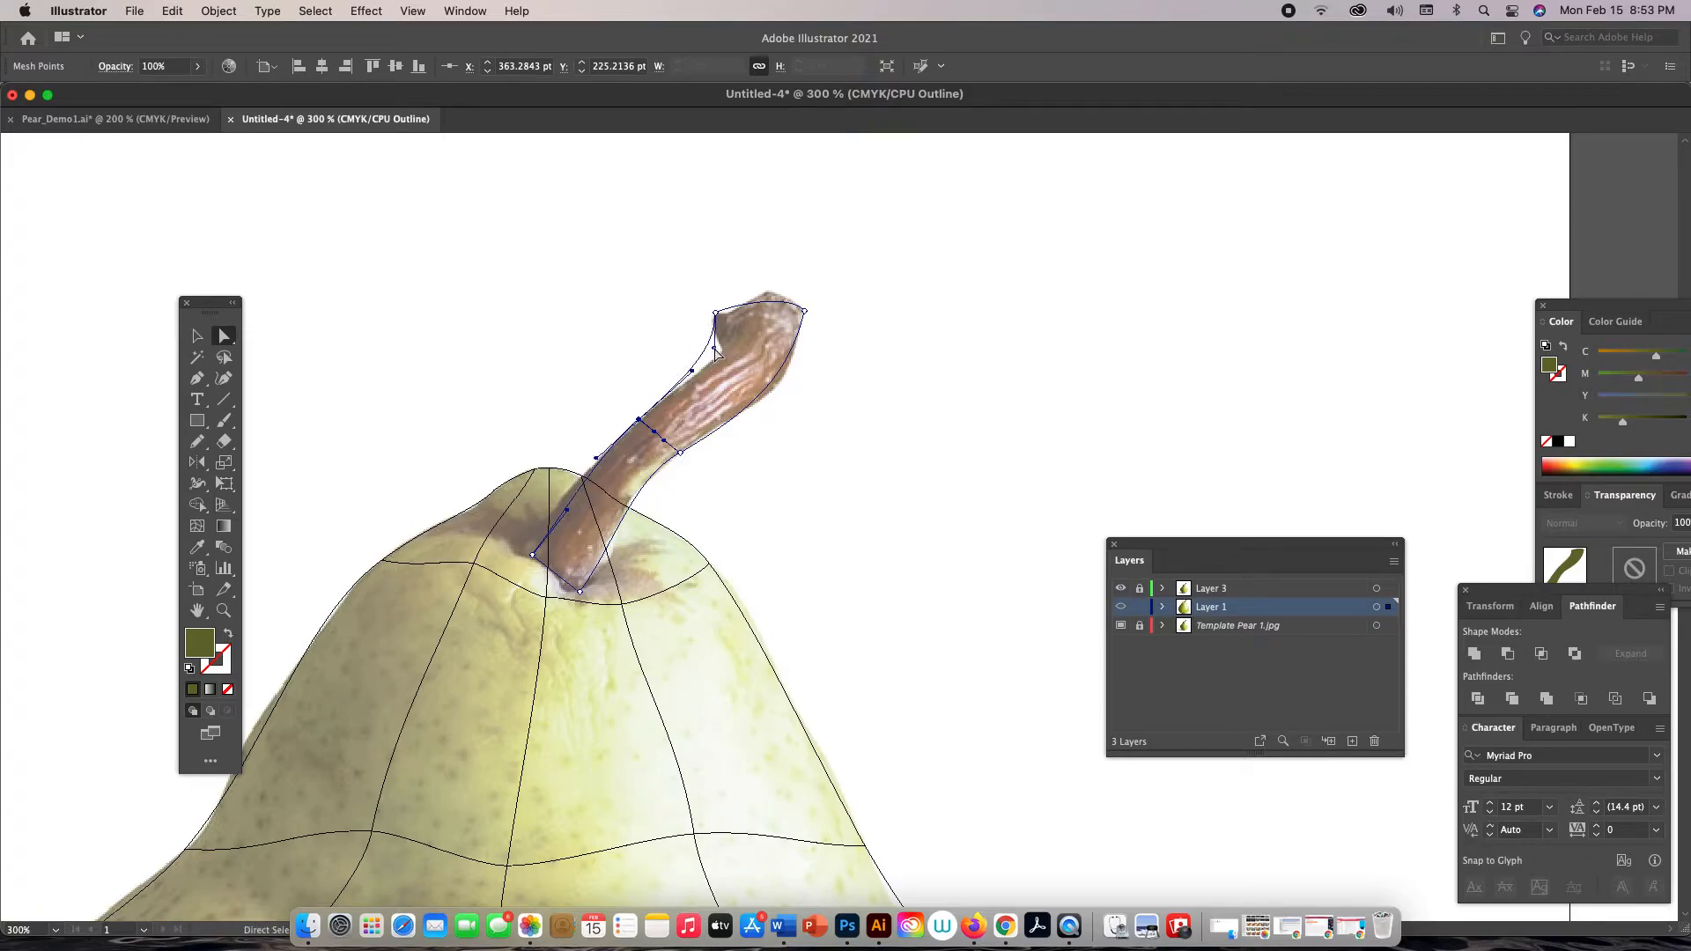
# Fit the stem mesh's two bottom corner points to the stem's base and shorten the right corner's upper handle
pyautogui.press('z')
pyautogui.click(610, 524)
pyautogui.moveTo(963, 484); pyautogui.dragTo(843, 413)
pyautogui.press('a')
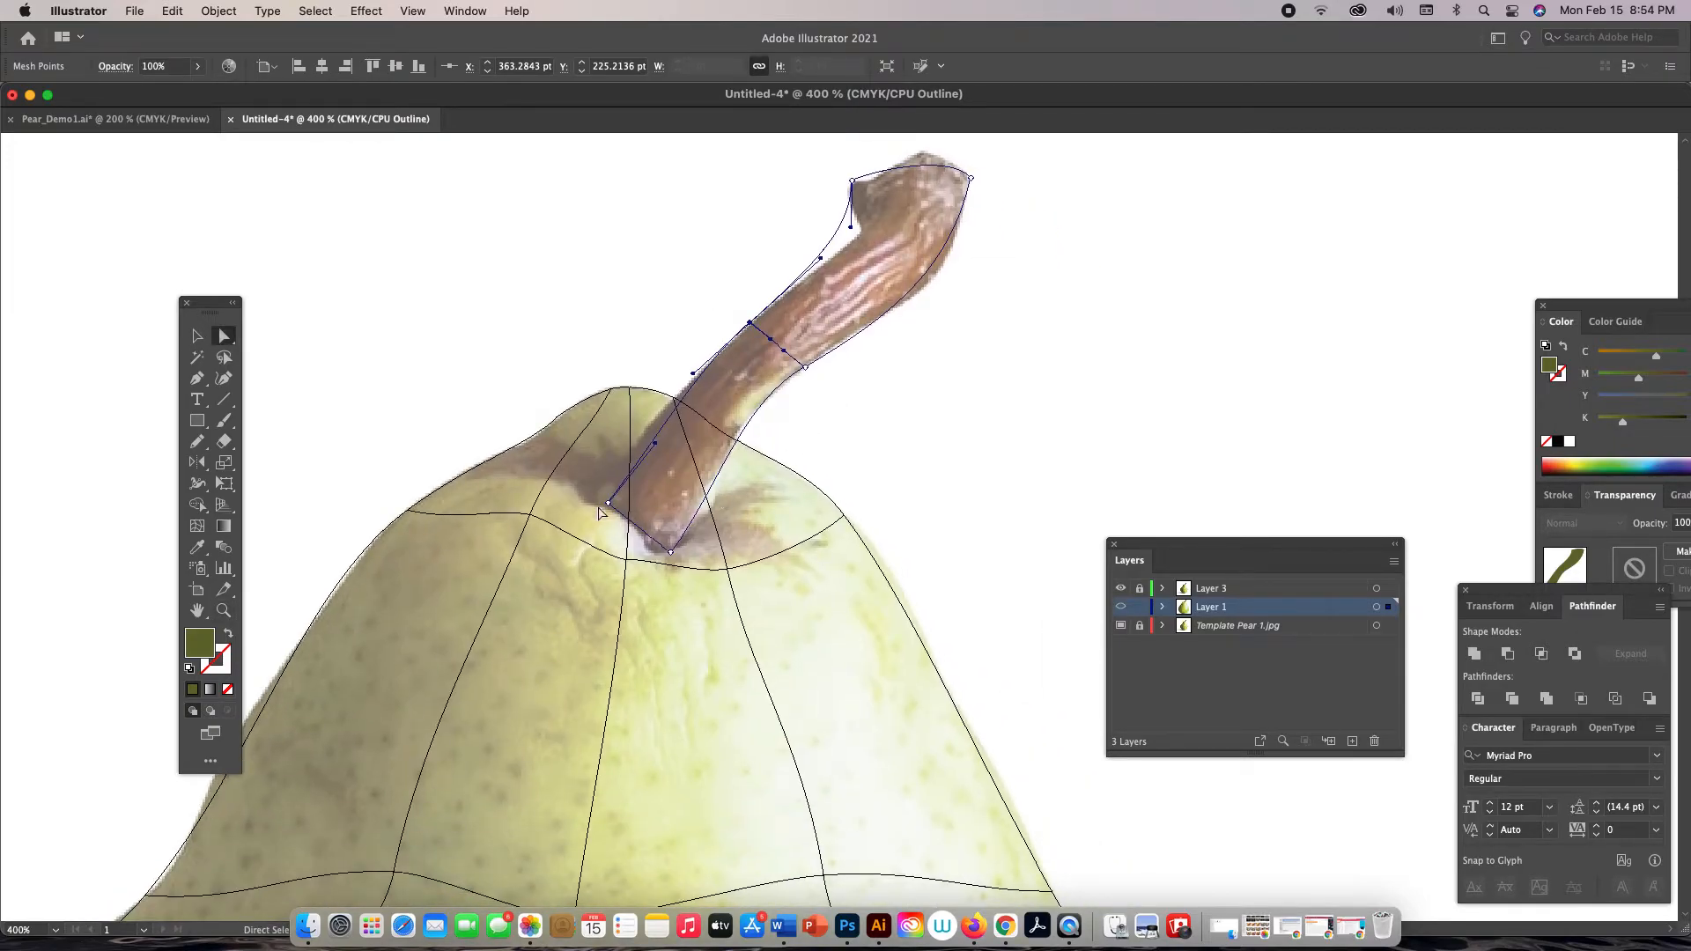
pyautogui.moveTo(607, 507); pyautogui.dragTo(594, 501)
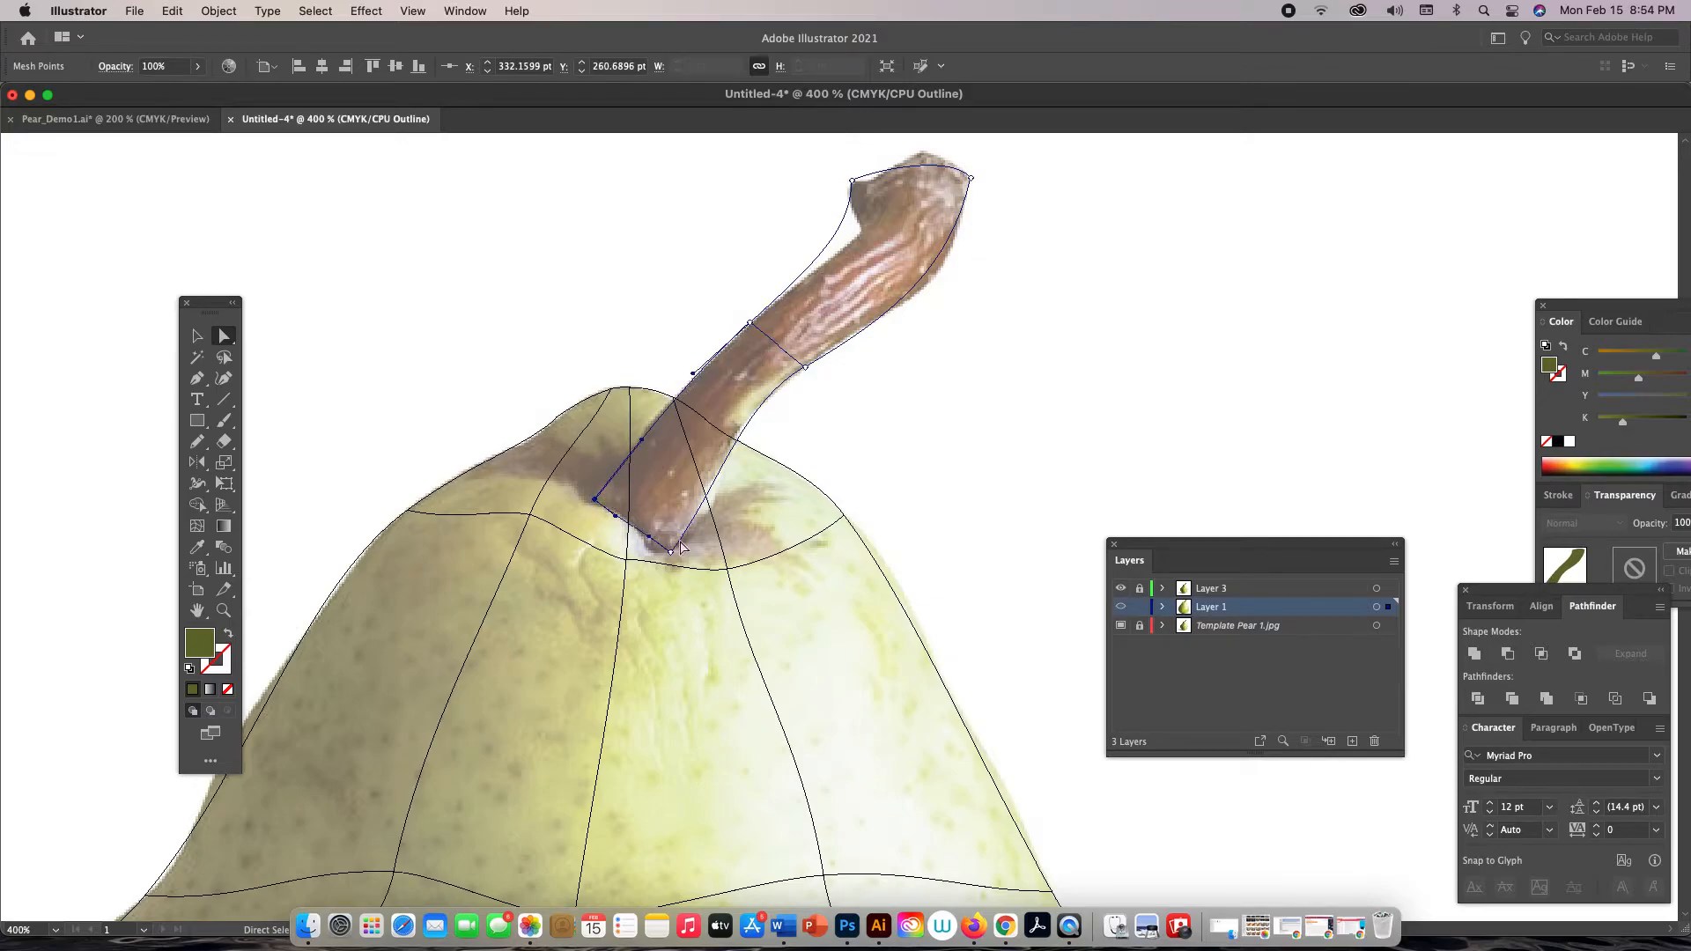
pyautogui.moveTo(678, 559)
pyautogui.mouseDown()
pyautogui.moveTo(711, 505)
pyautogui.moveTo(673, 544)
pyautogui.mouseUp()
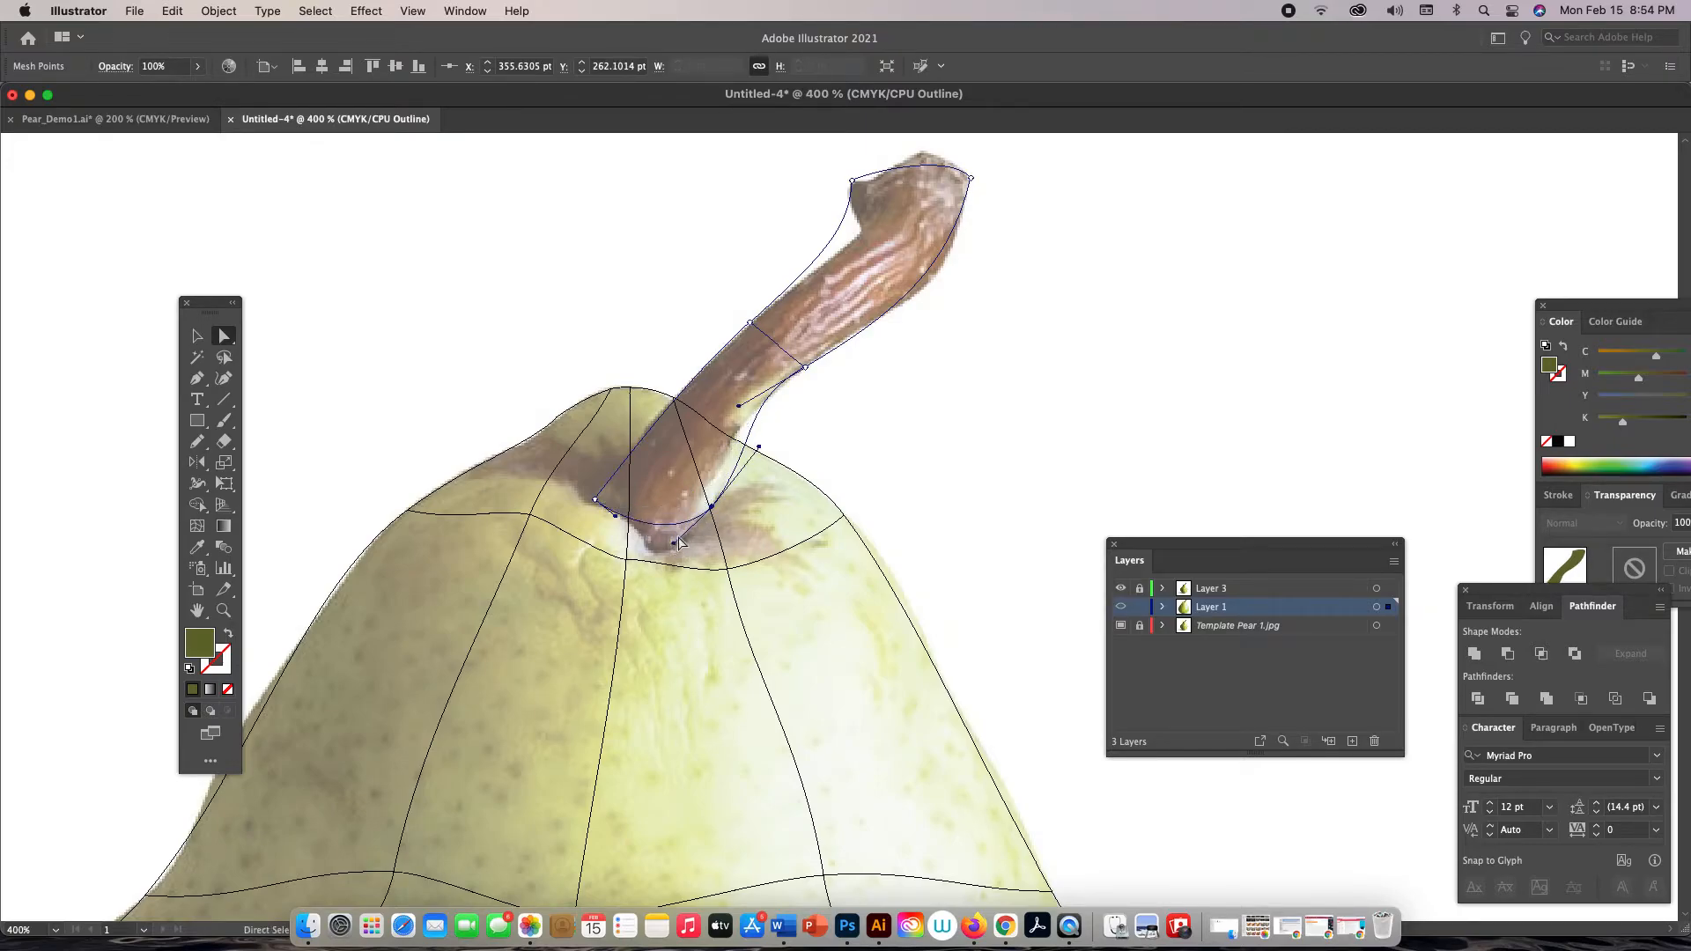
pyautogui.moveTo(756, 445); pyautogui.dragTo(721, 470)
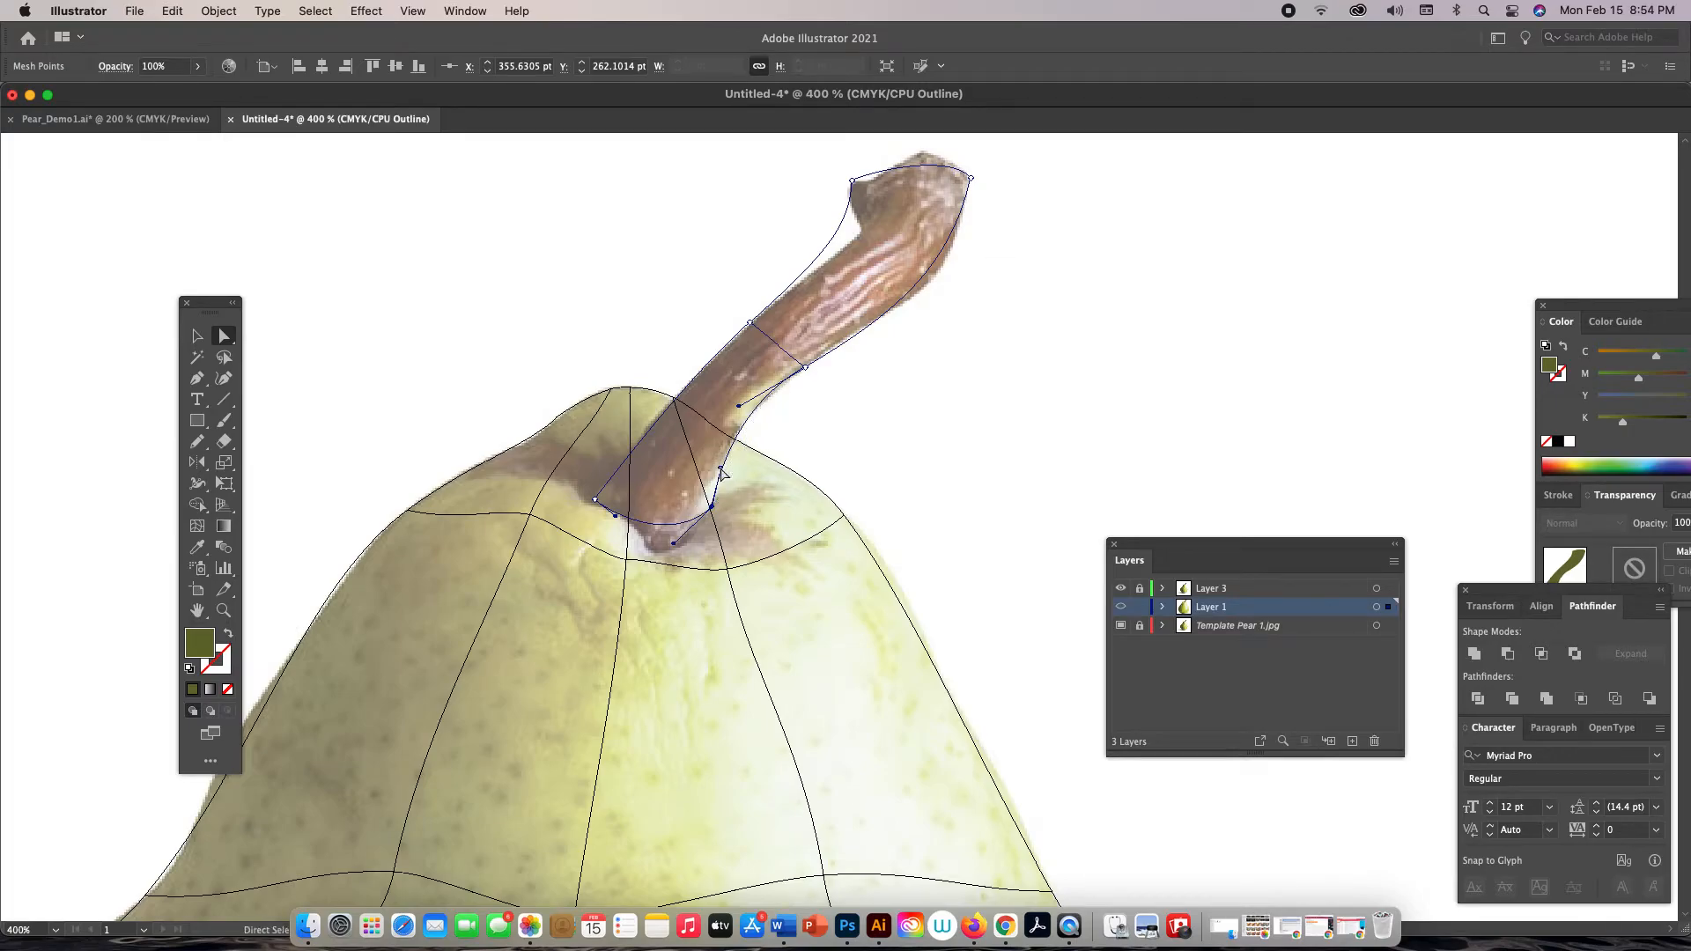
# Fine-tune the stem mesh's middle, bottom-left and top-left points to follow the photo stem's outline more closely
pyautogui.click(804, 368)
pyautogui.moveTo(804, 369); pyautogui.dragTo(799, 374)
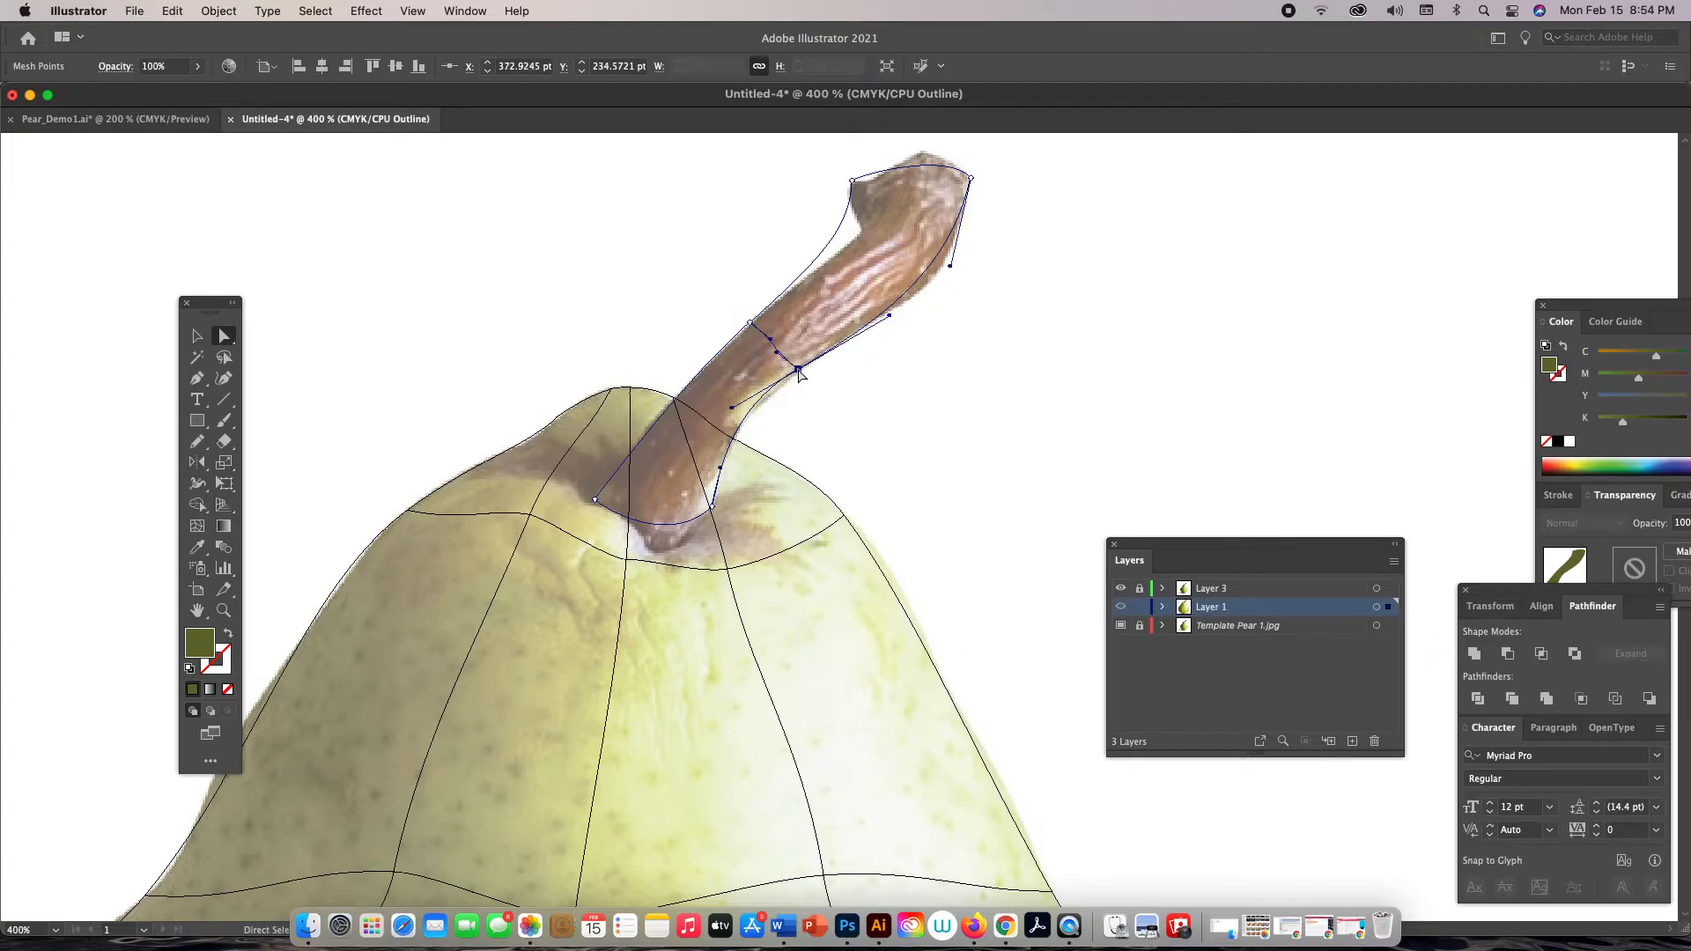
pyautogui.click(594, 499)
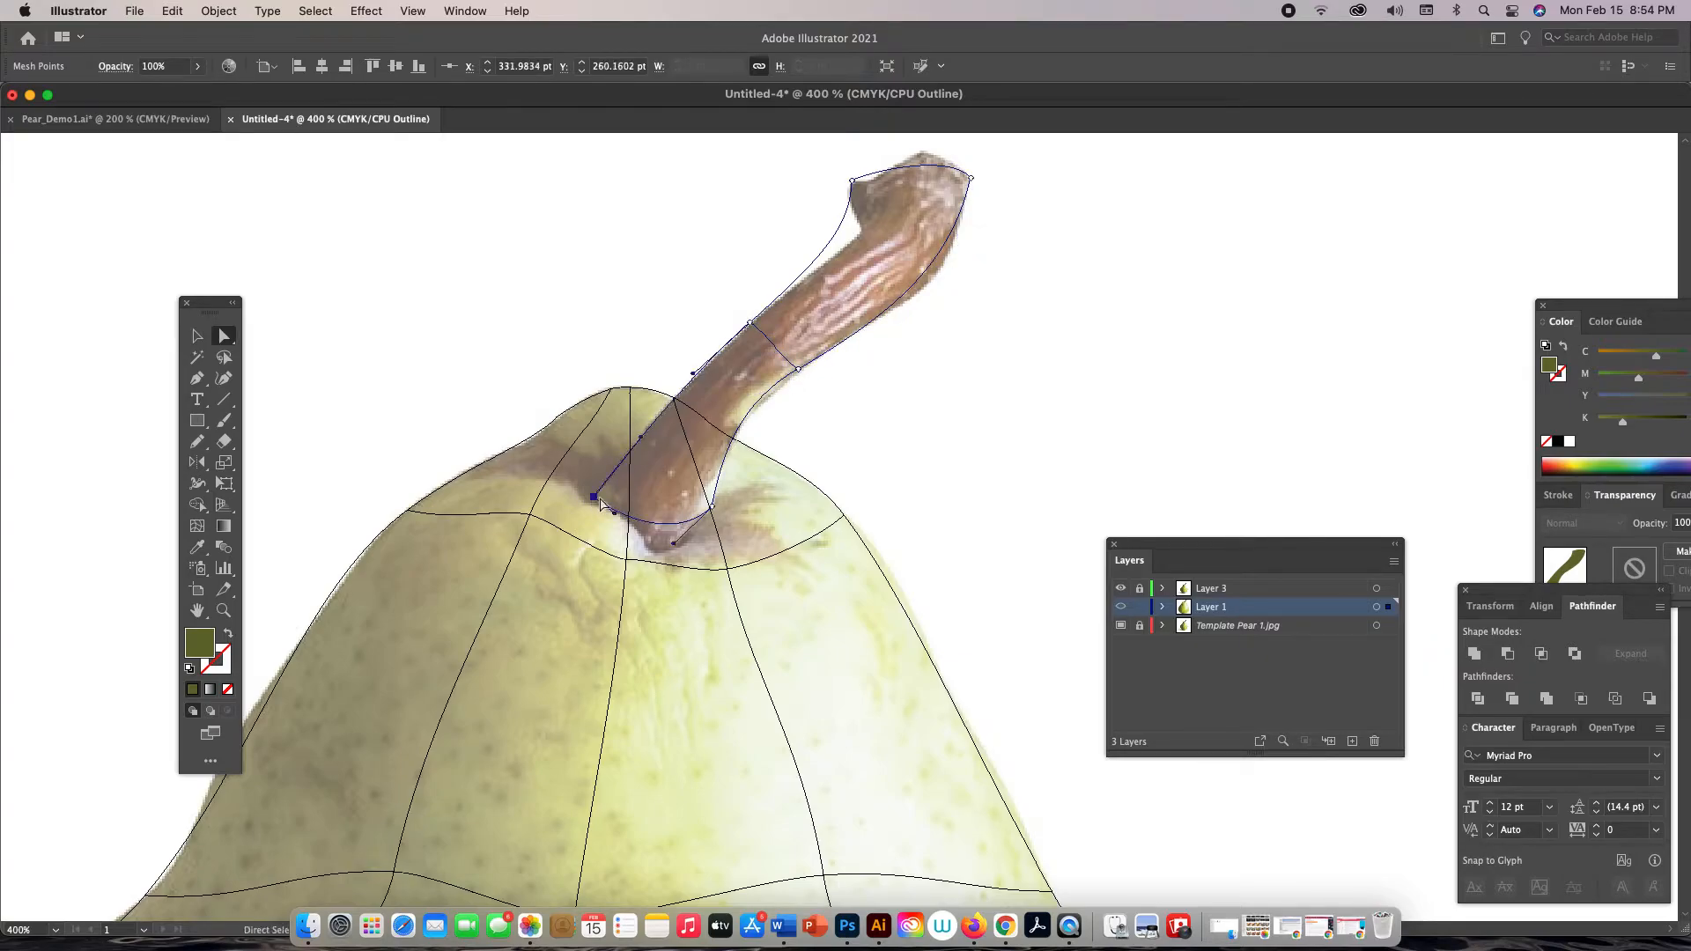
pyautogui.click(751, 324)
pyautogui.moveTo(851, 183); pyautogui.dragTo(894, 162)
pyautogui.click(881, 173)
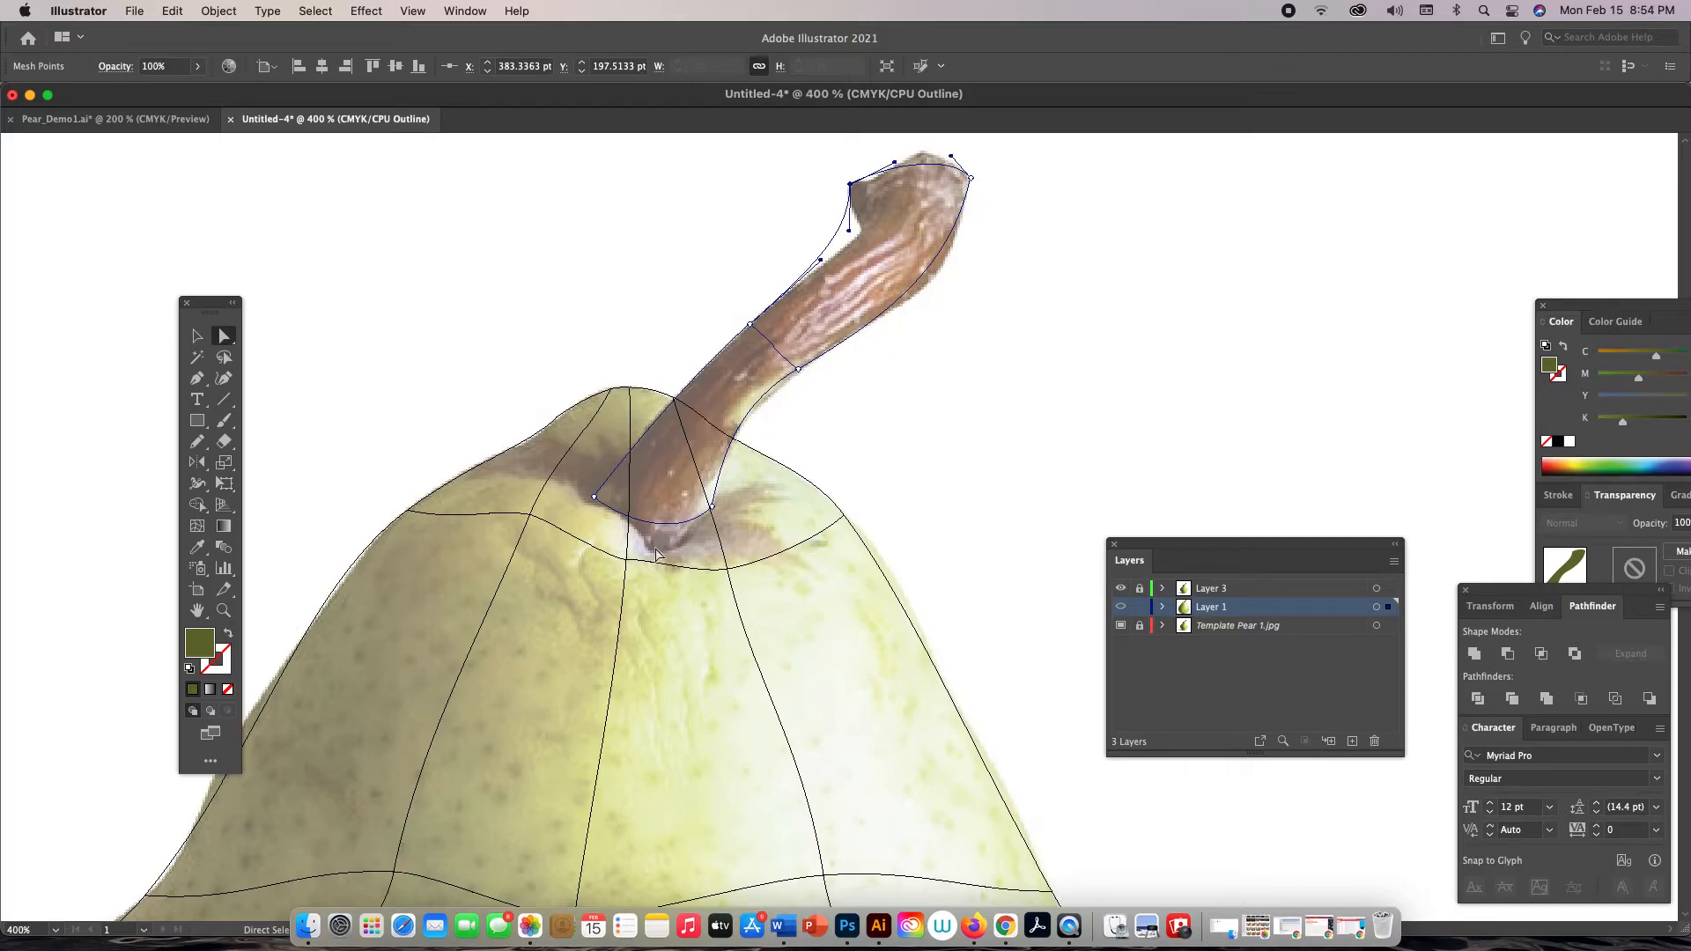
# Add a lengthwise mesh line through the stem's center and pull its end points to the base's lowest point and the tip's peak
pyautogui.press('u')
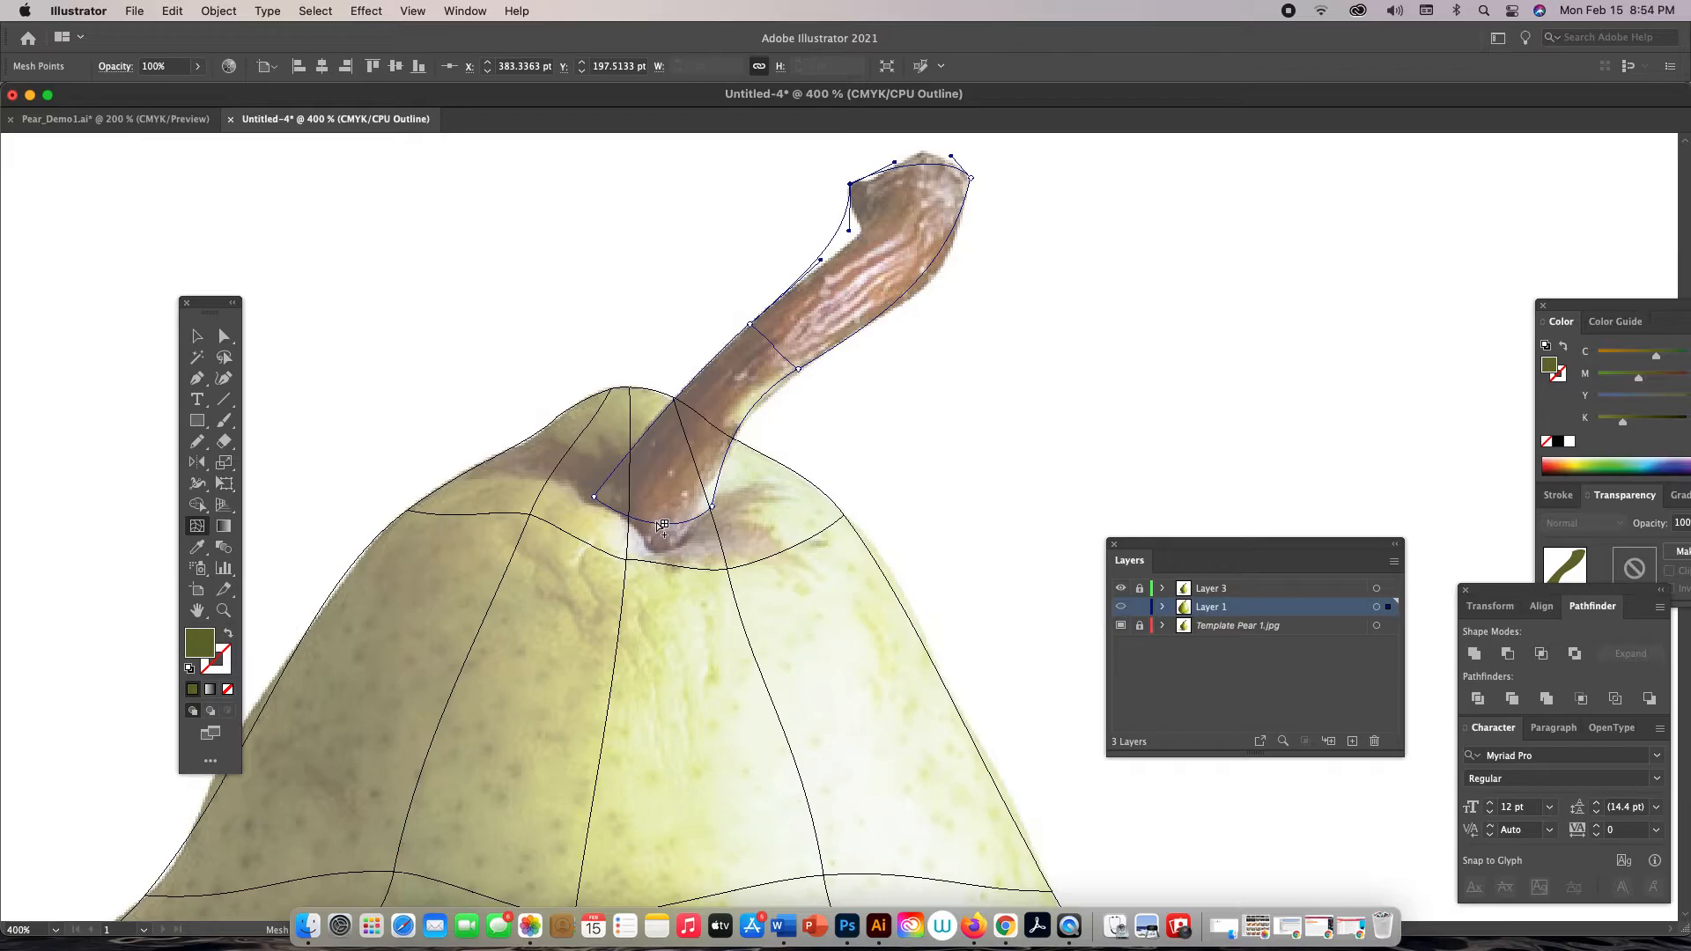
pyautogui.click(661, 526)
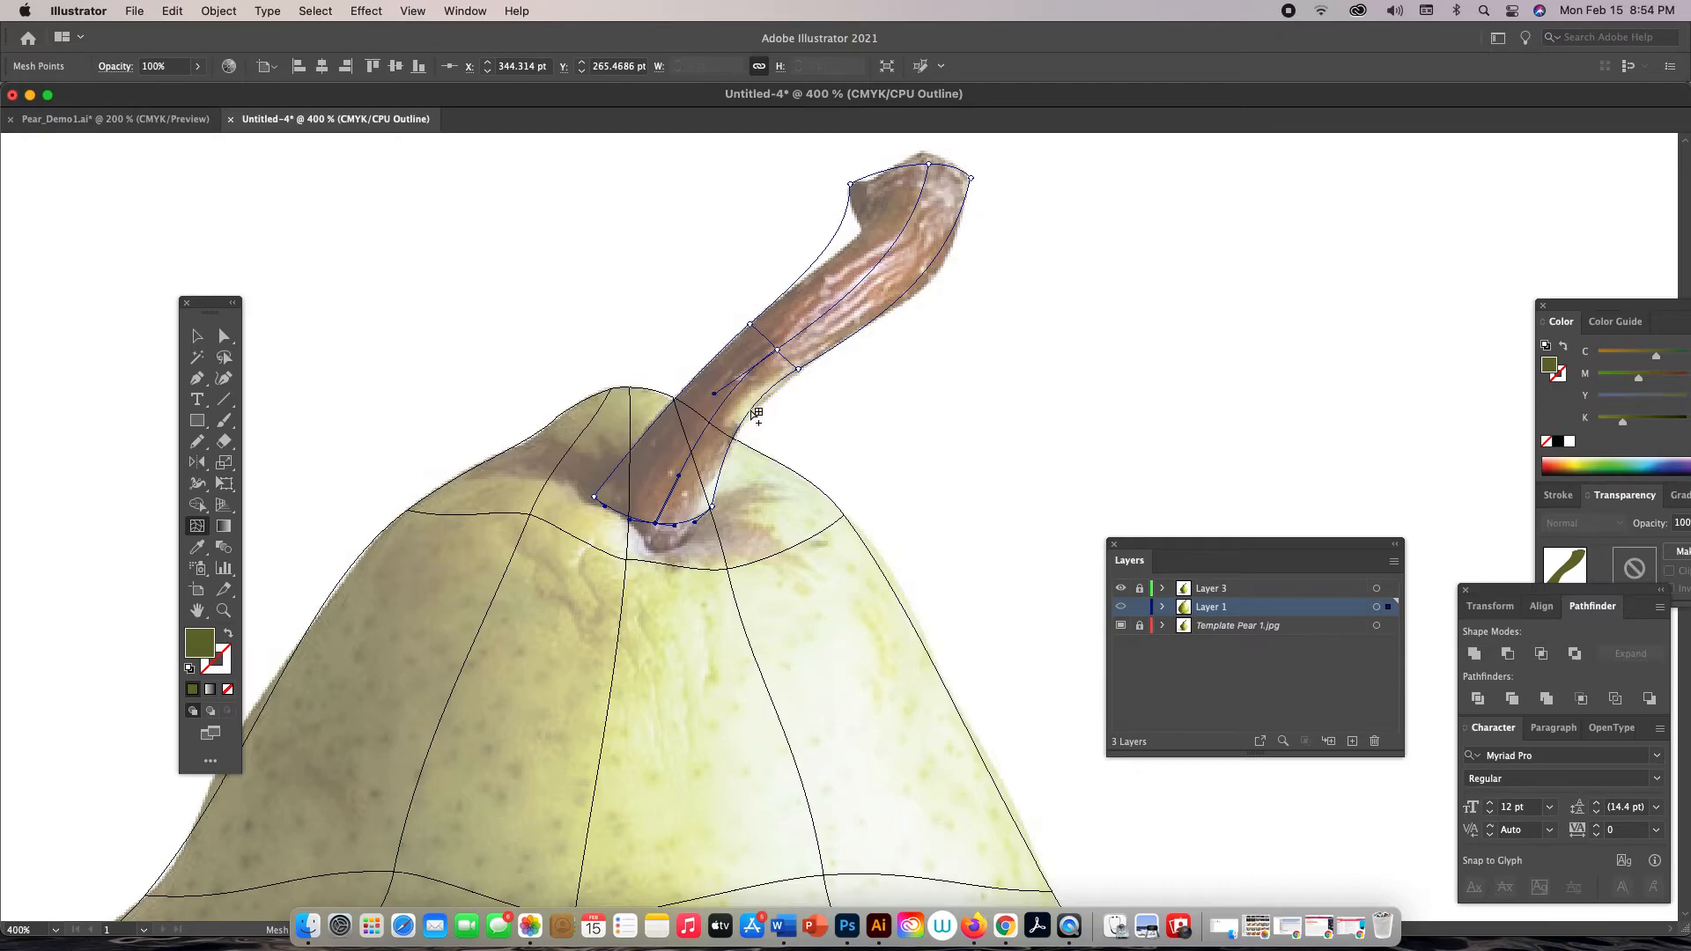
pyautogui.press('a')
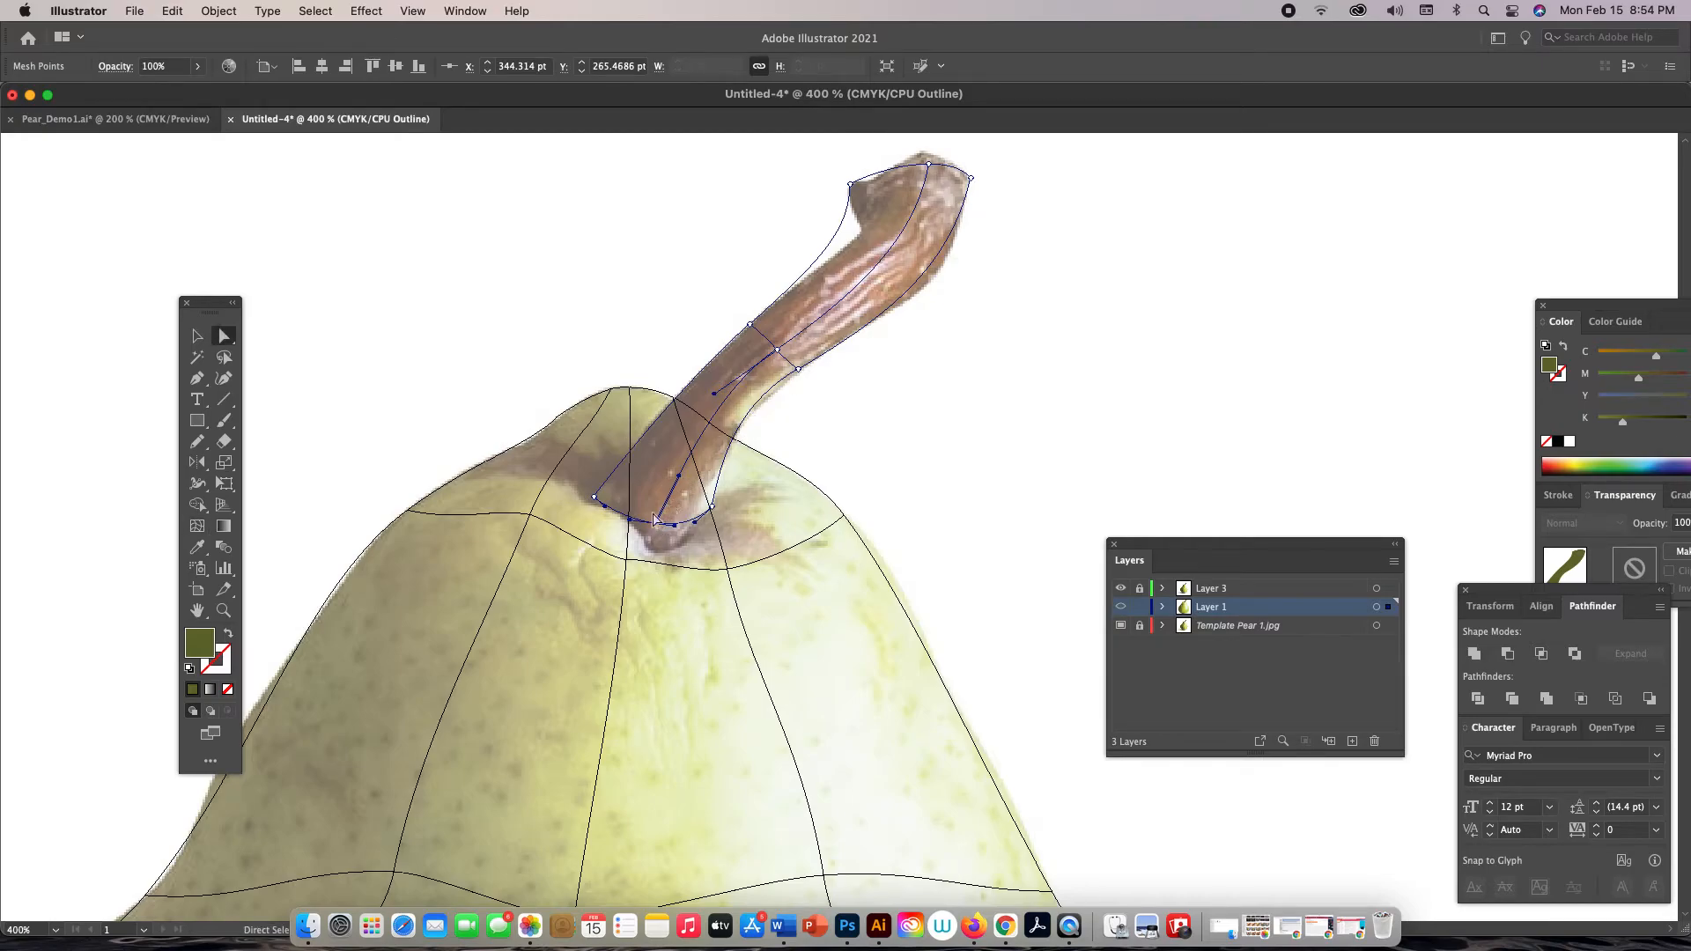
pyautogui.moveTo(663, 506); pyautogui.dragTo(652, 553)
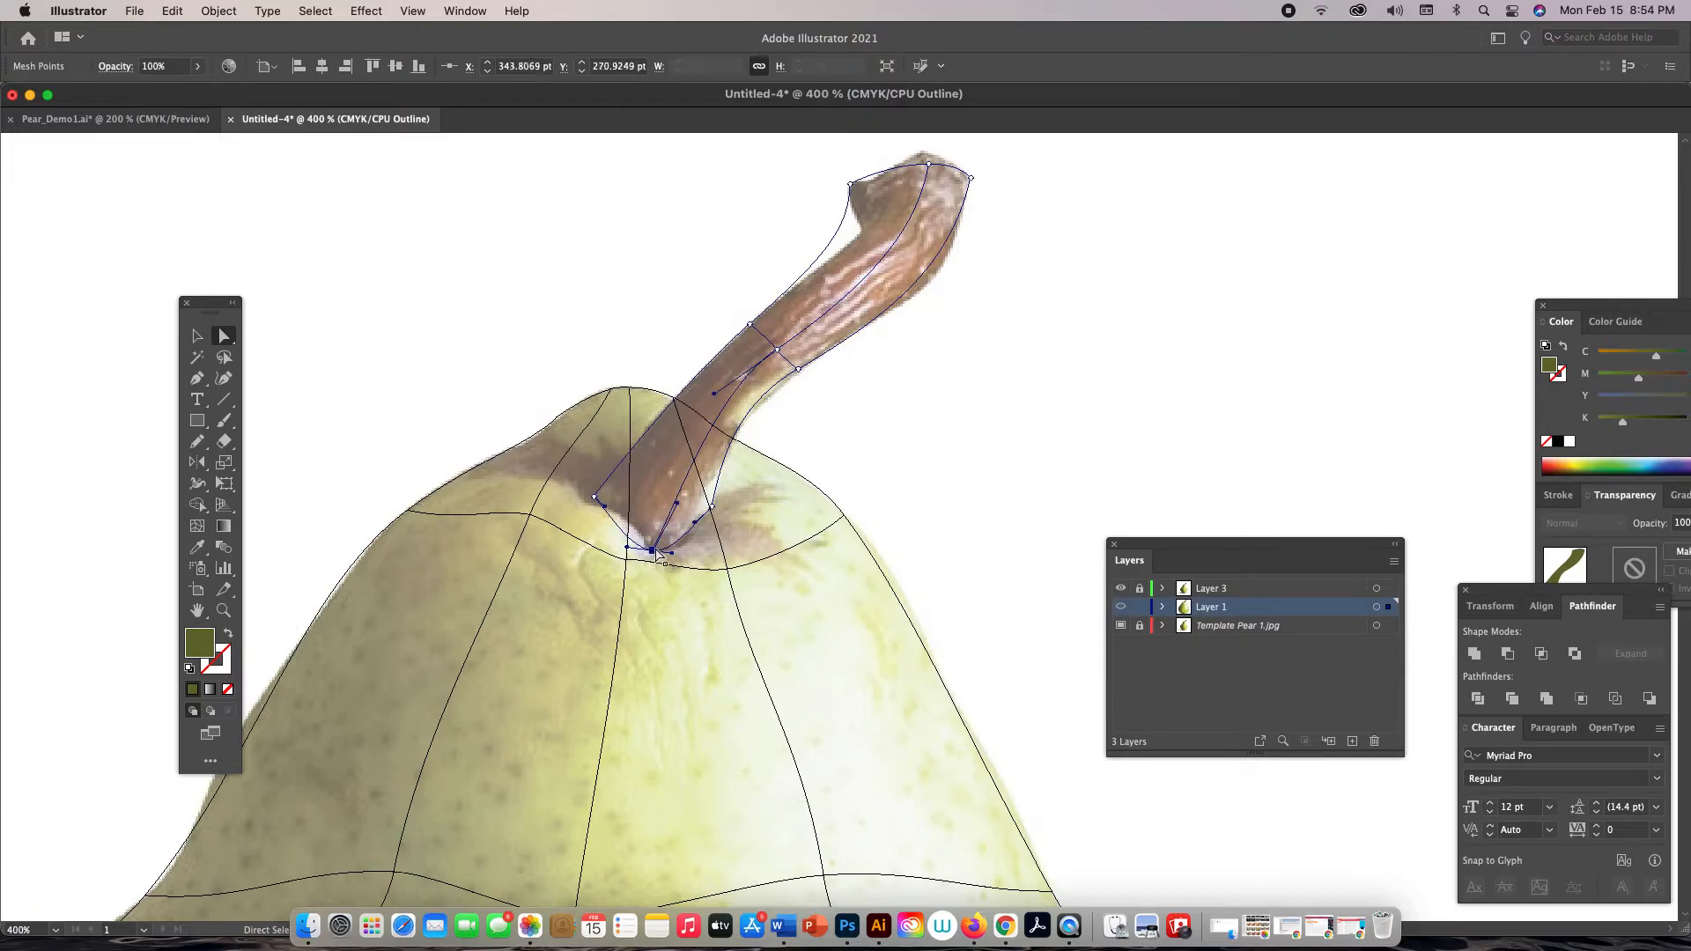
pyautogui.moveTo(628, 551); pyautogui.dragTo(638, 548)
pyautogui.moveTo(931, 167); pyautogui.dragTo(931, 157)
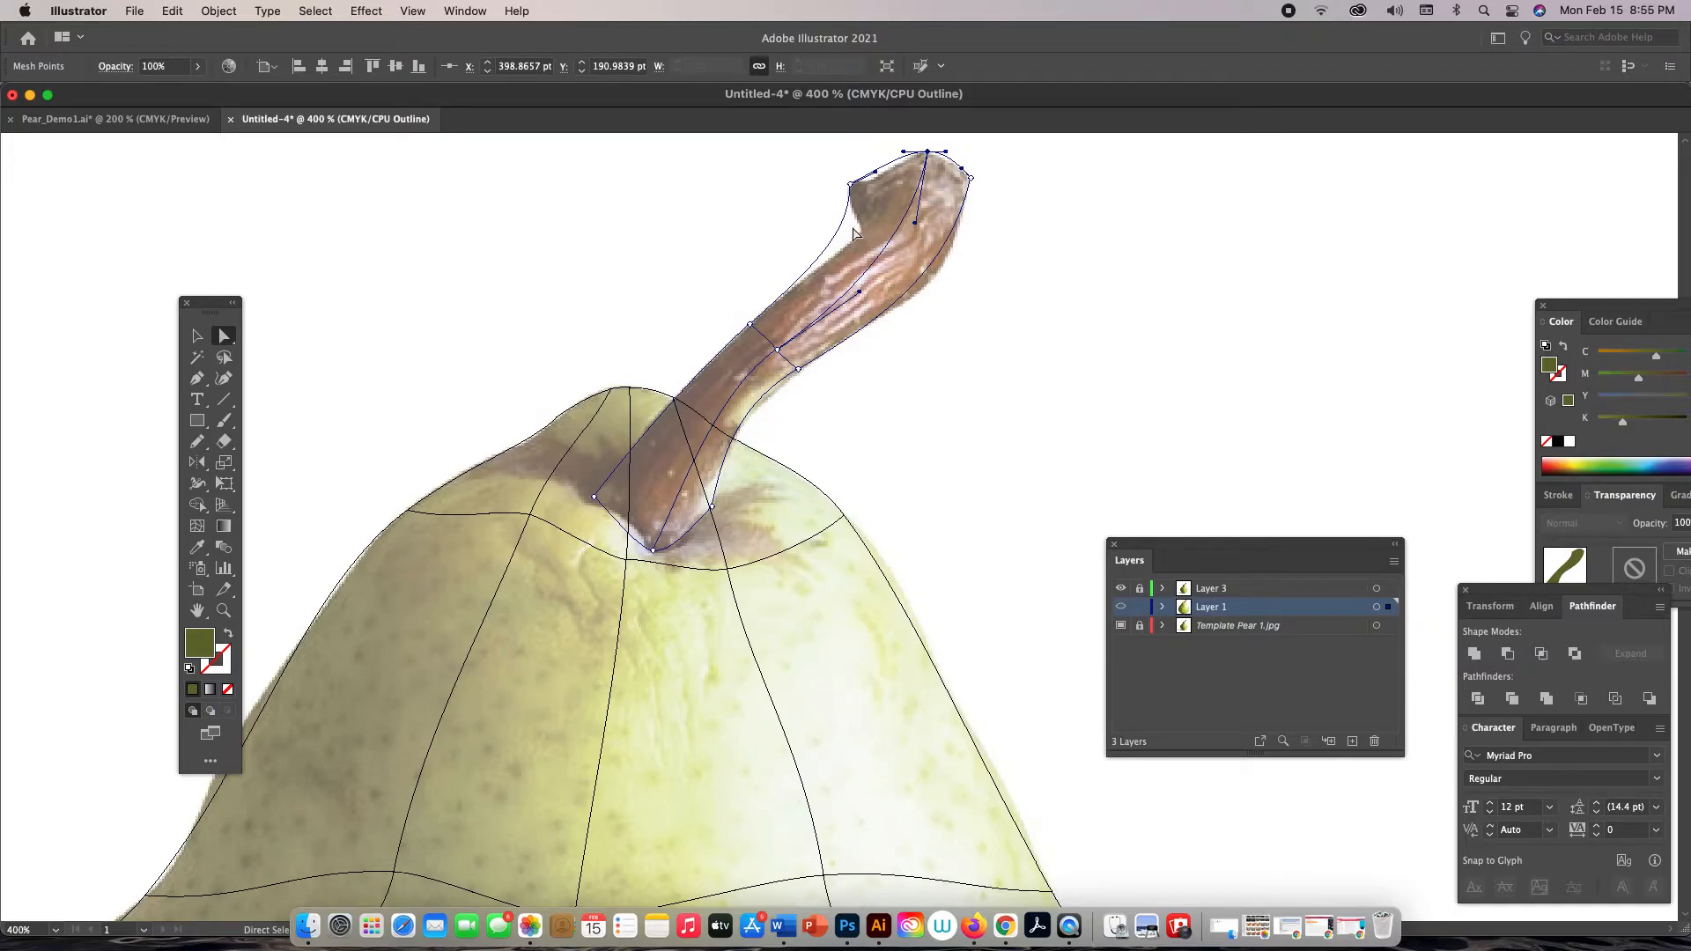
# Add a crosswise mesh line below the stem's tip, moving its left point onto the photo's edge and its center point slightly right
pyautogui.press('u')
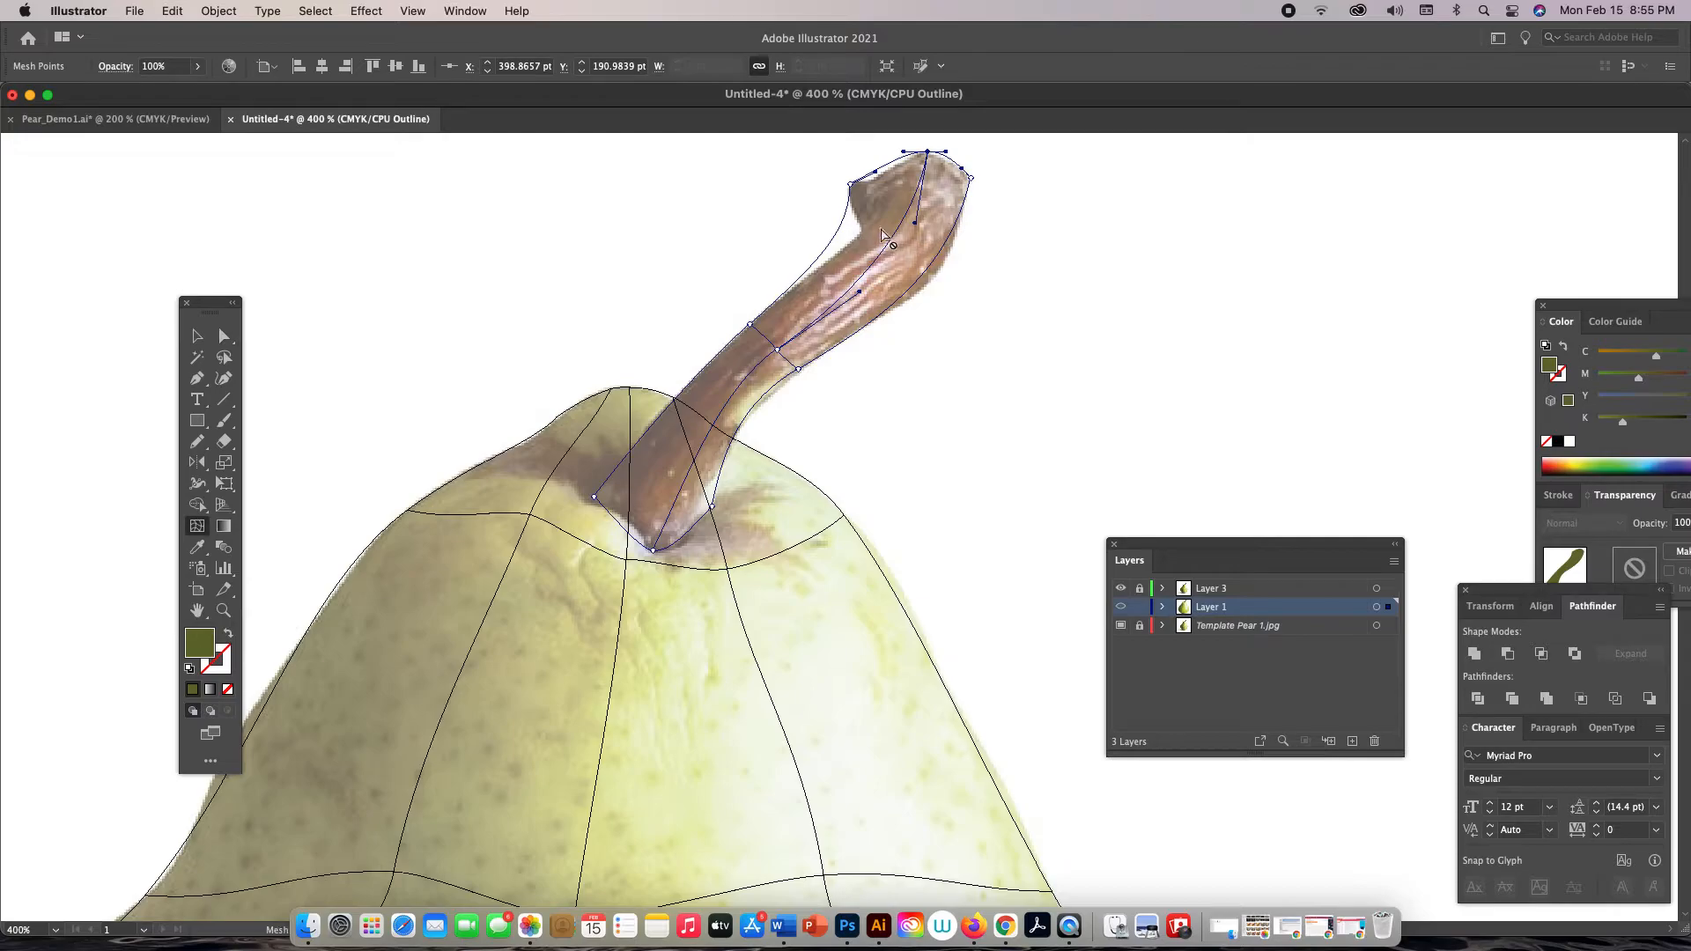
pyautogui.click(841, 229)
pyautogui.press('z')
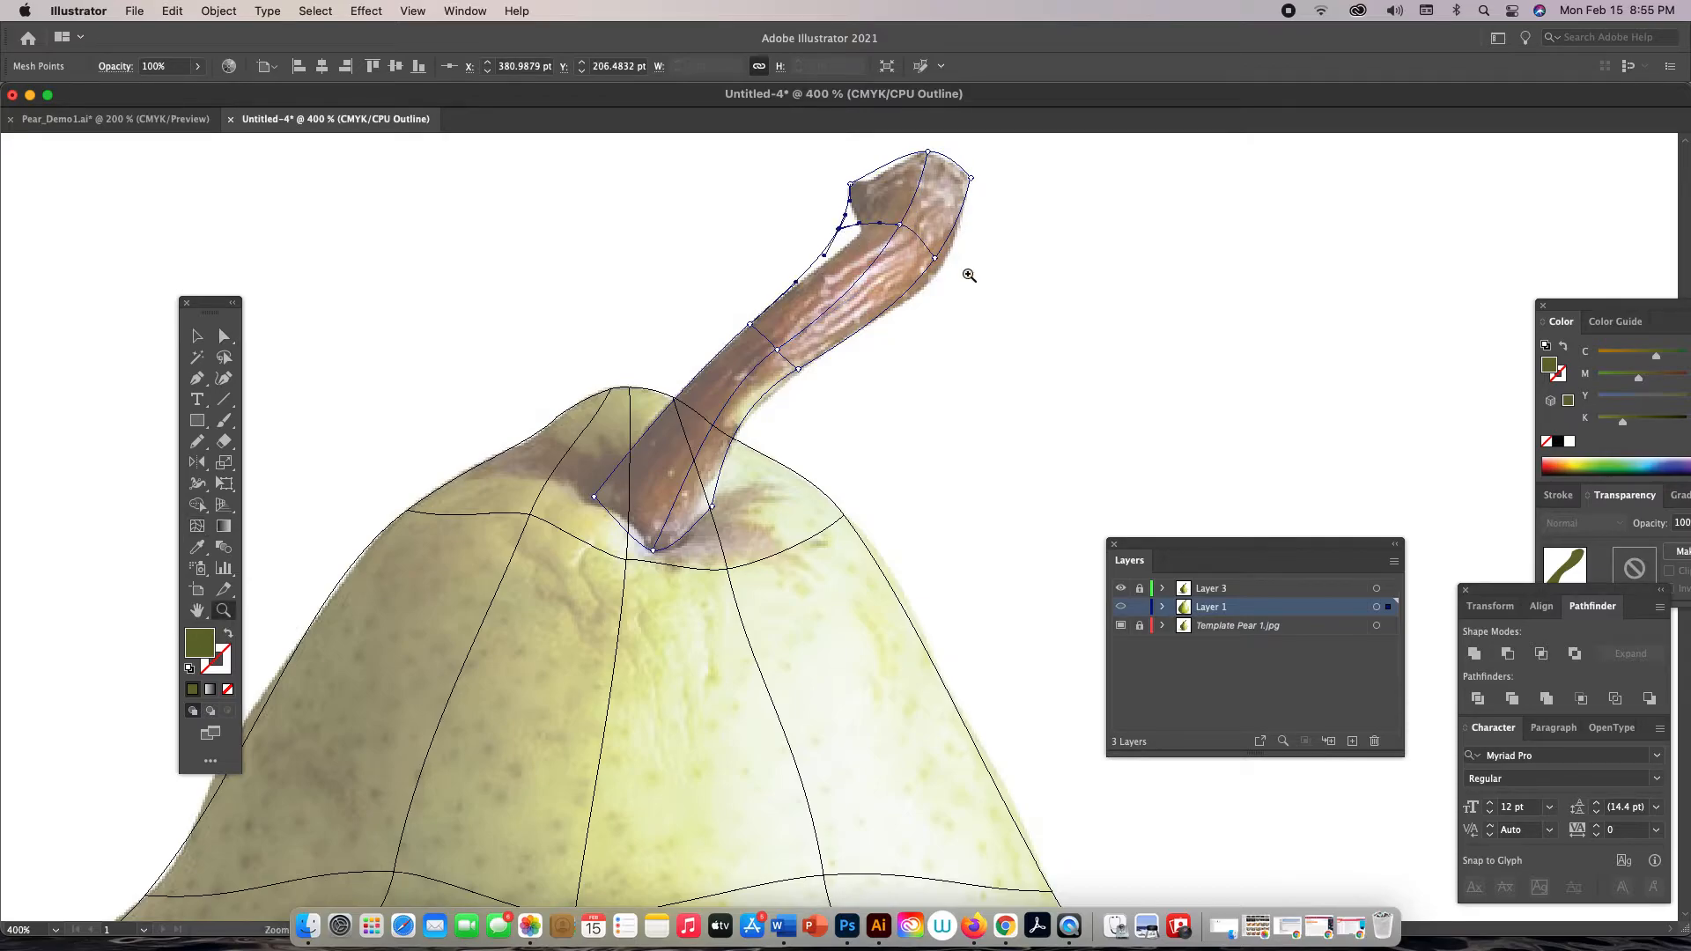
pyautogui.click(967, 272)
pyautogui.press('space')
pyautogui.moveTo(782, 495); pyautogui.dragTo(802, 410)
pyautogui.press('a')
pyautogui.moveTo(666, 380); pyautogui.dragTo(699, 377)
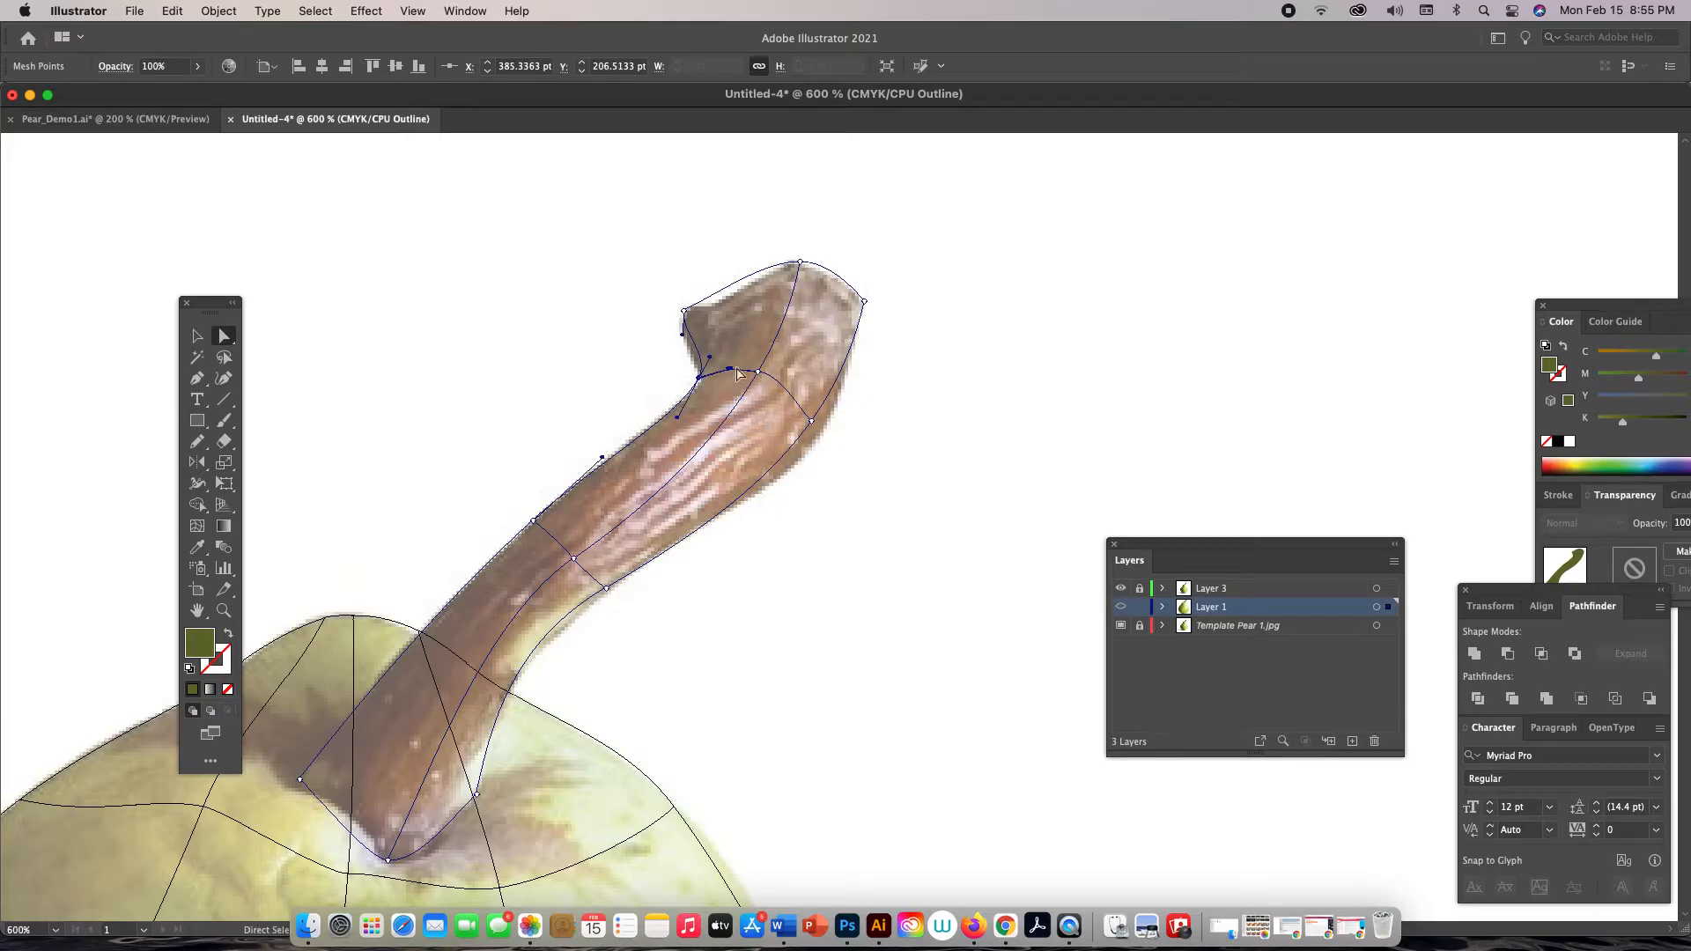
pyautogui.moveTo(731, 373); pyautogui.dragTo(768, 377)
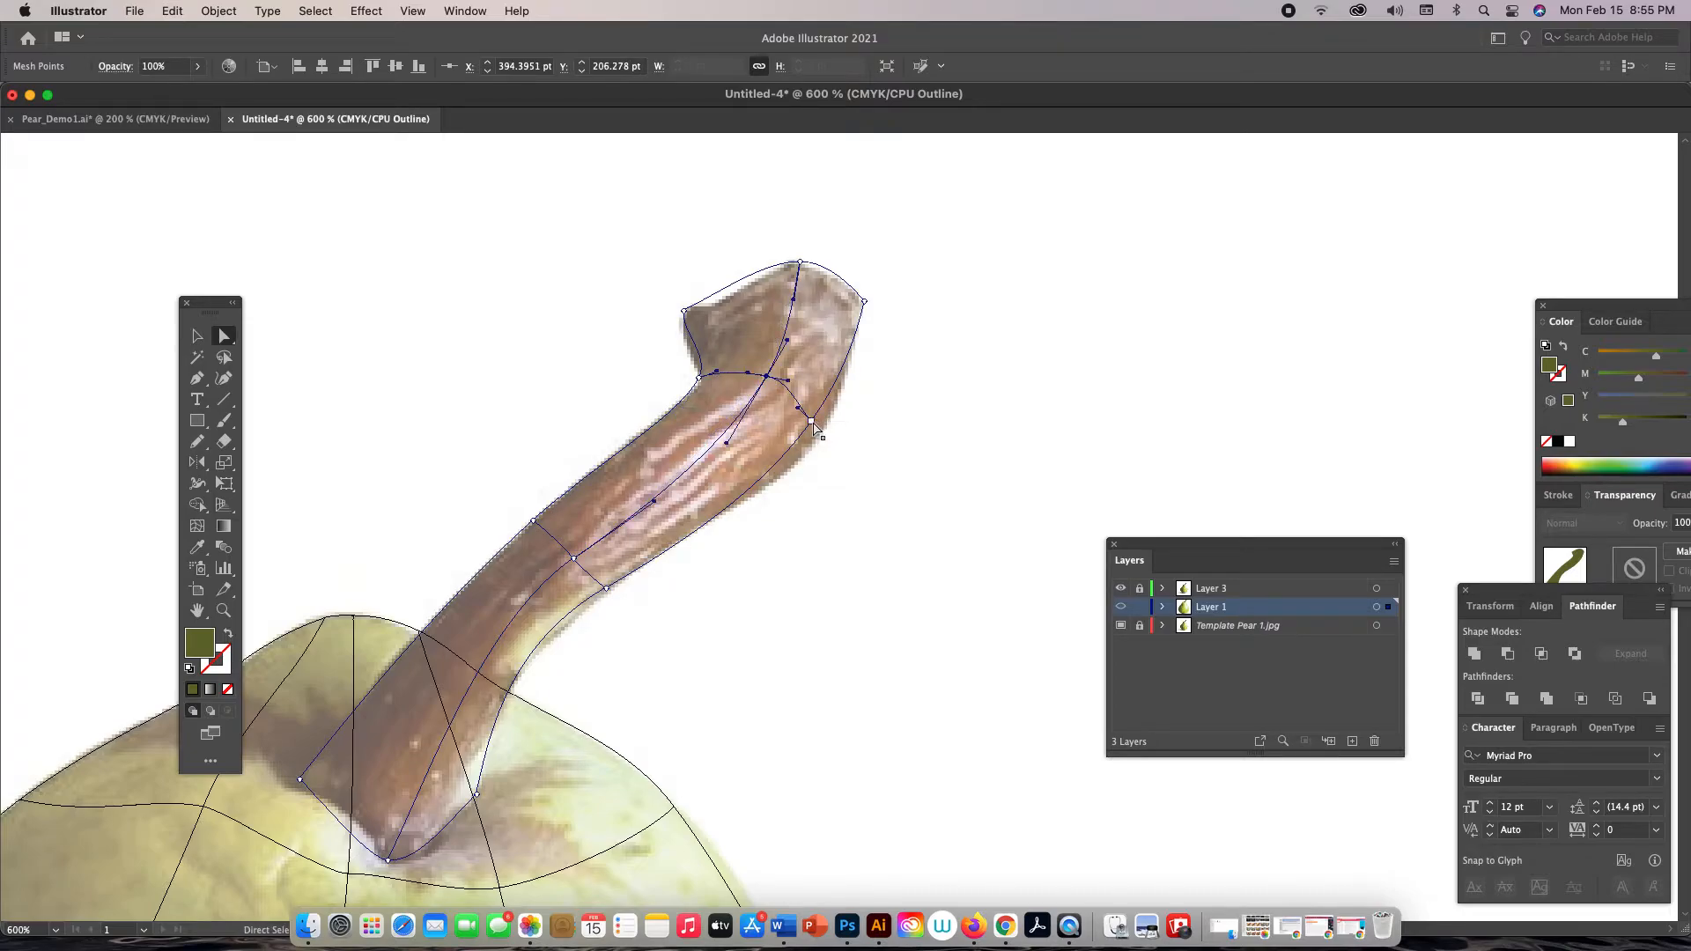
# Fit the new line's right point, the tip's peak and top-left corner, and the left bend's handle to the photo stem's outline
pyautogui.click(819, 432)
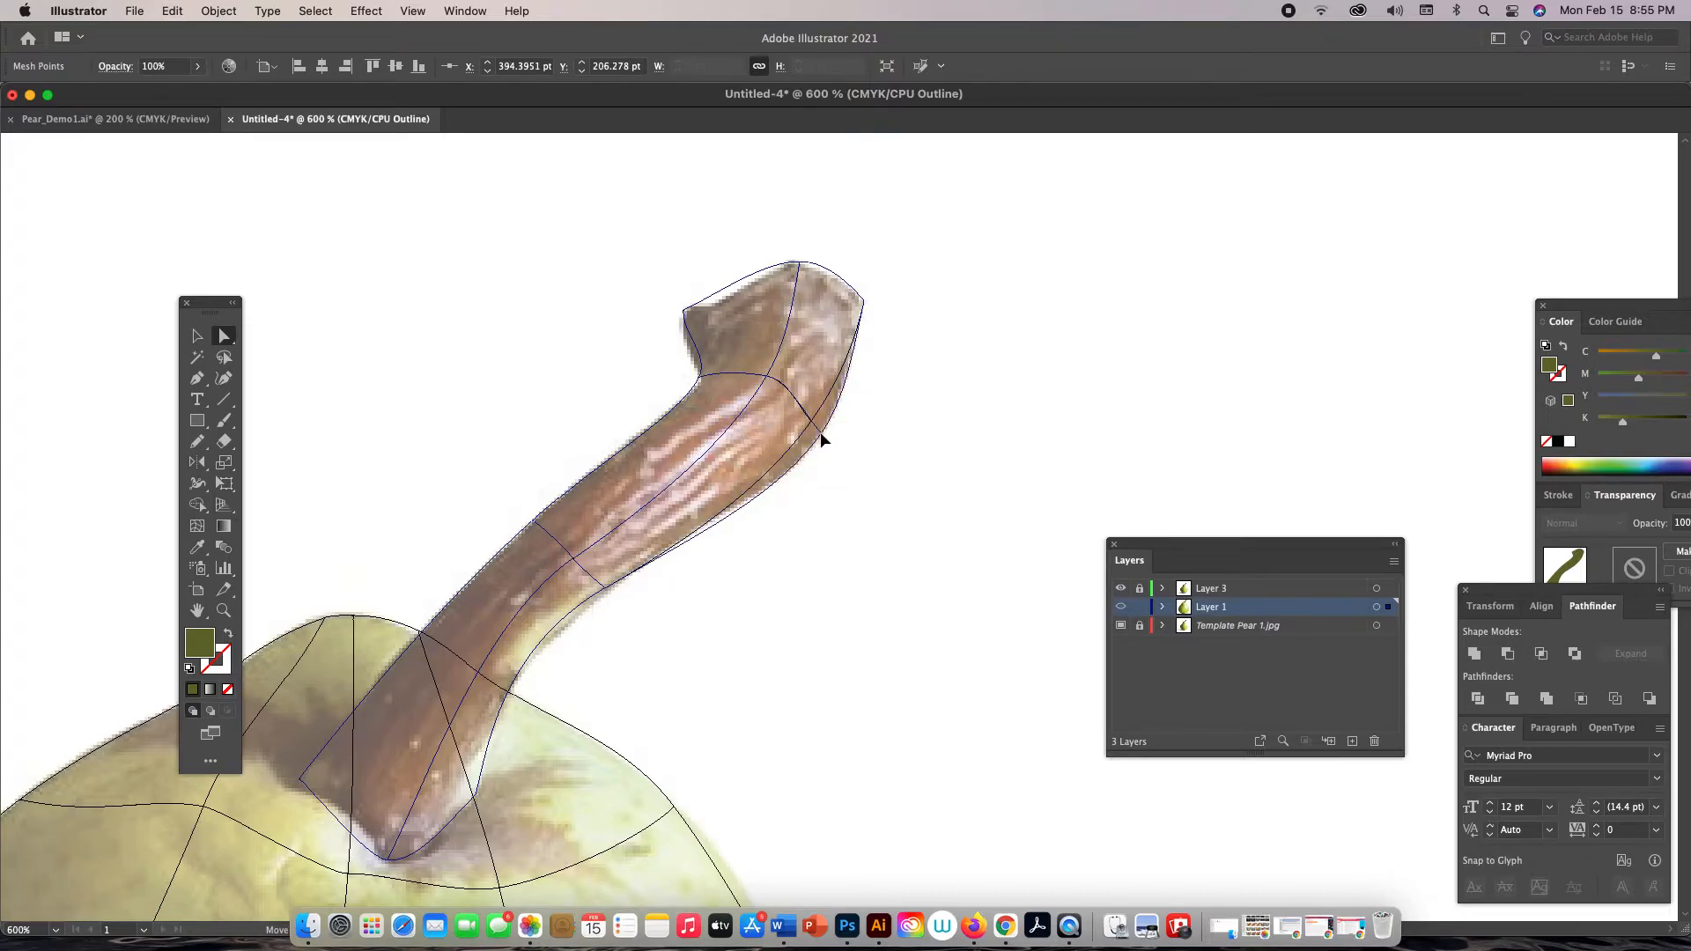
pyautogui.click(800, 263)
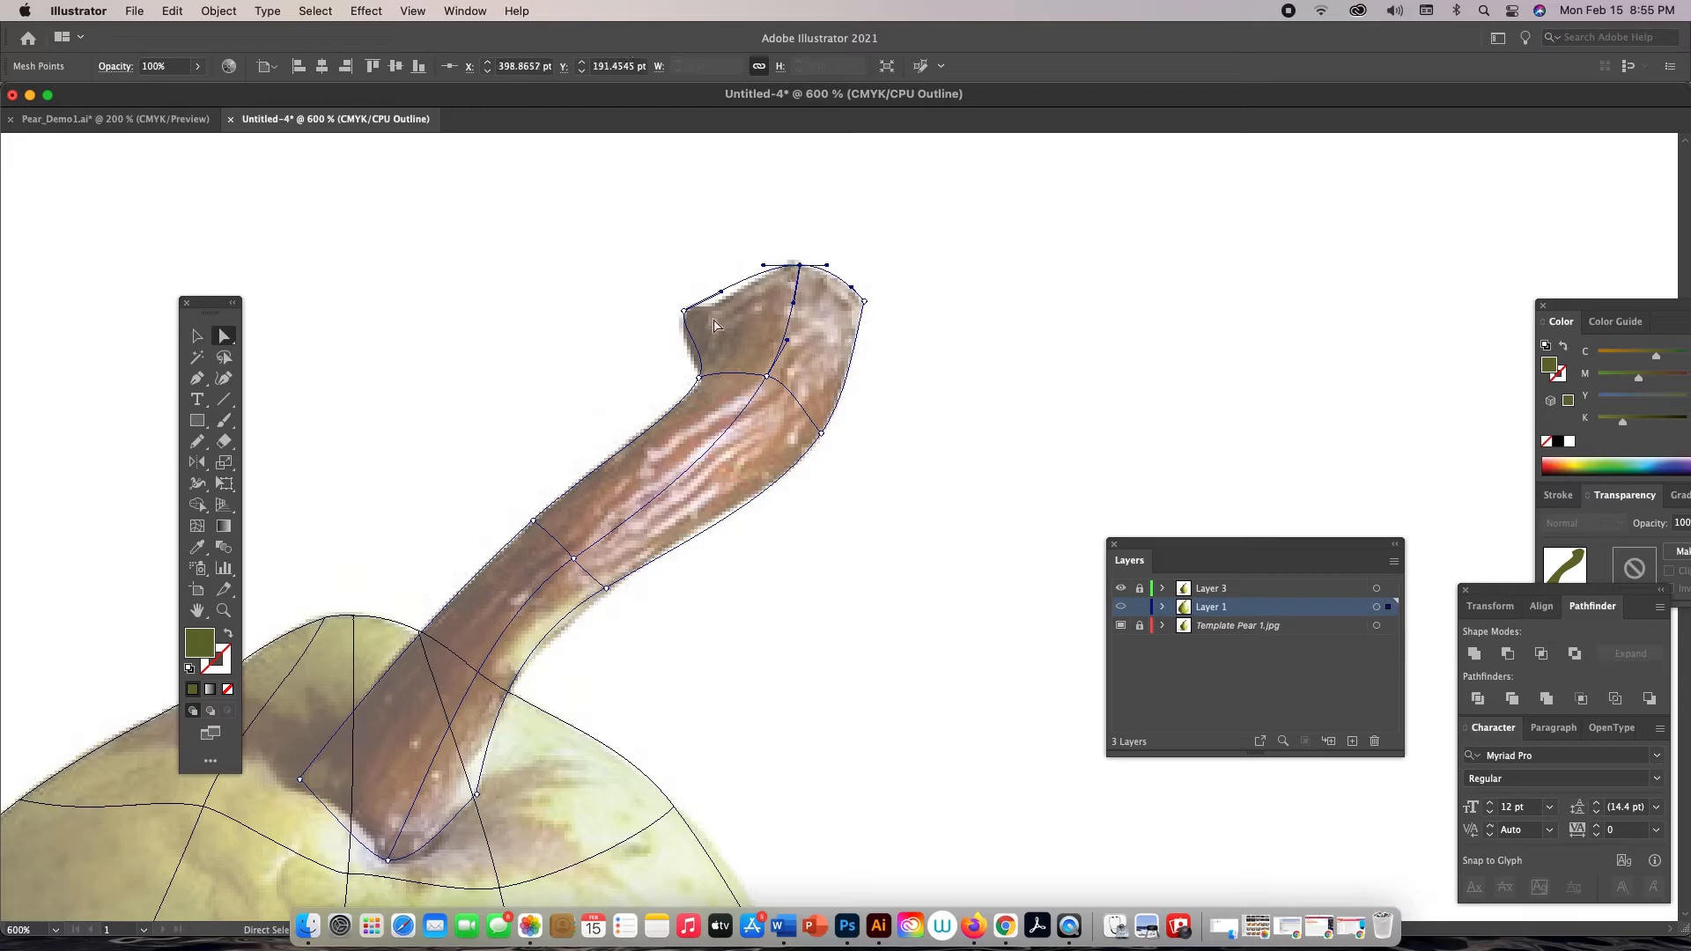
pyautogui.moveTo(684, 314); pyautogui.dragTo(684, 321)
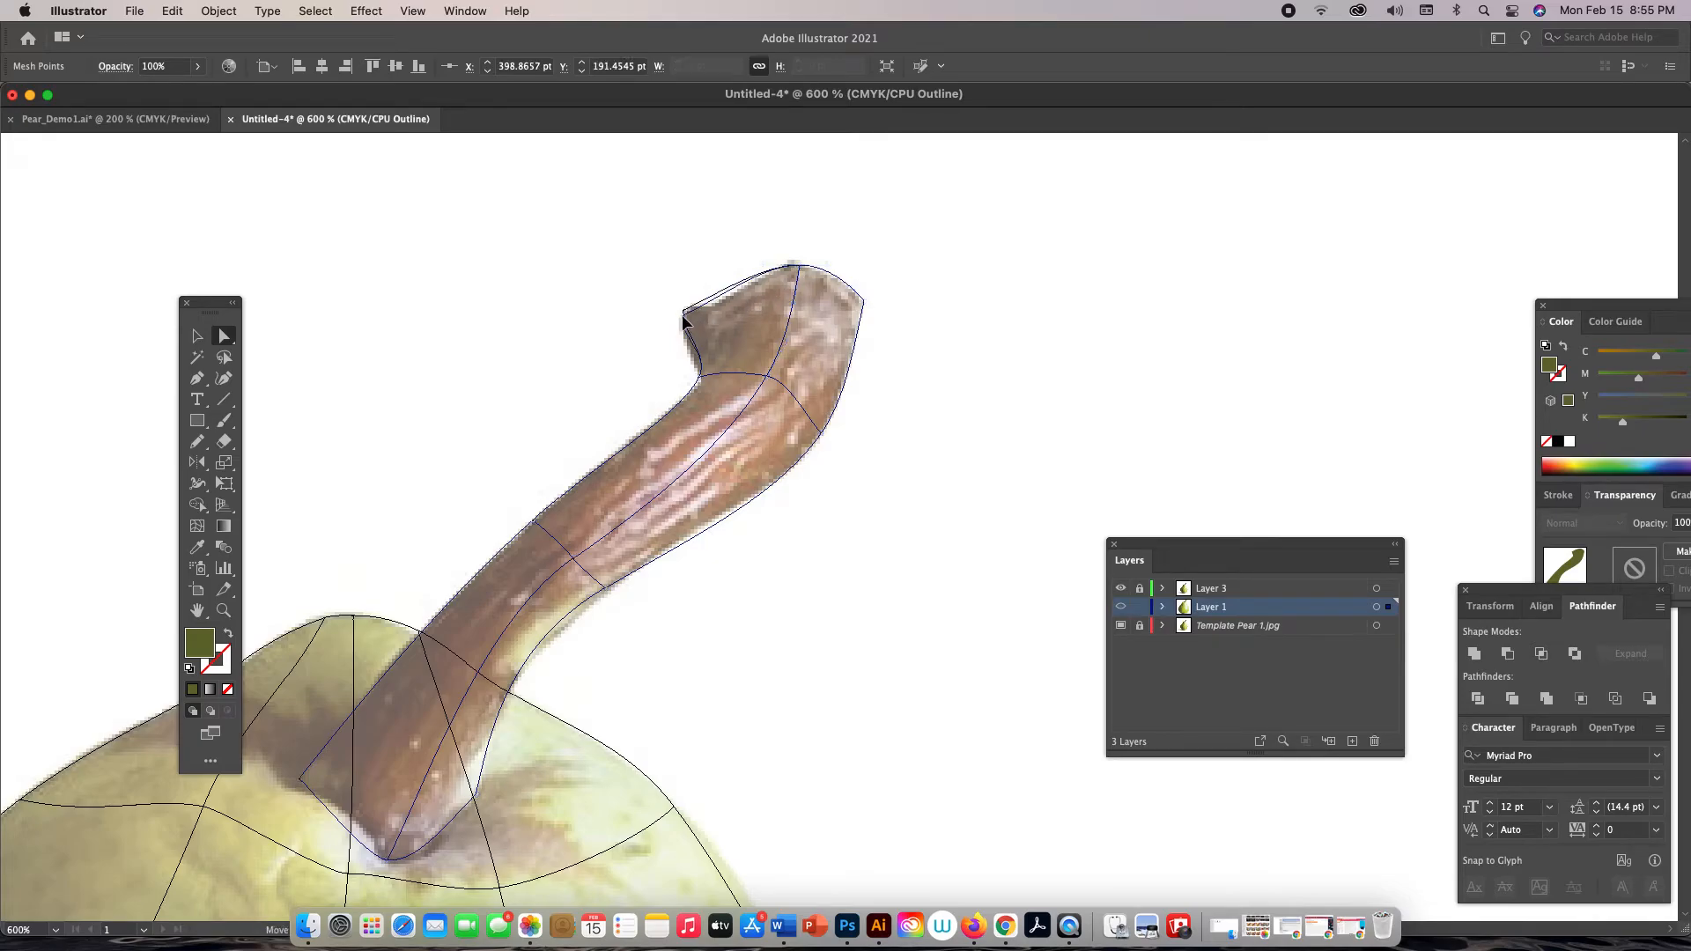
pyautogui.click(699, 377)
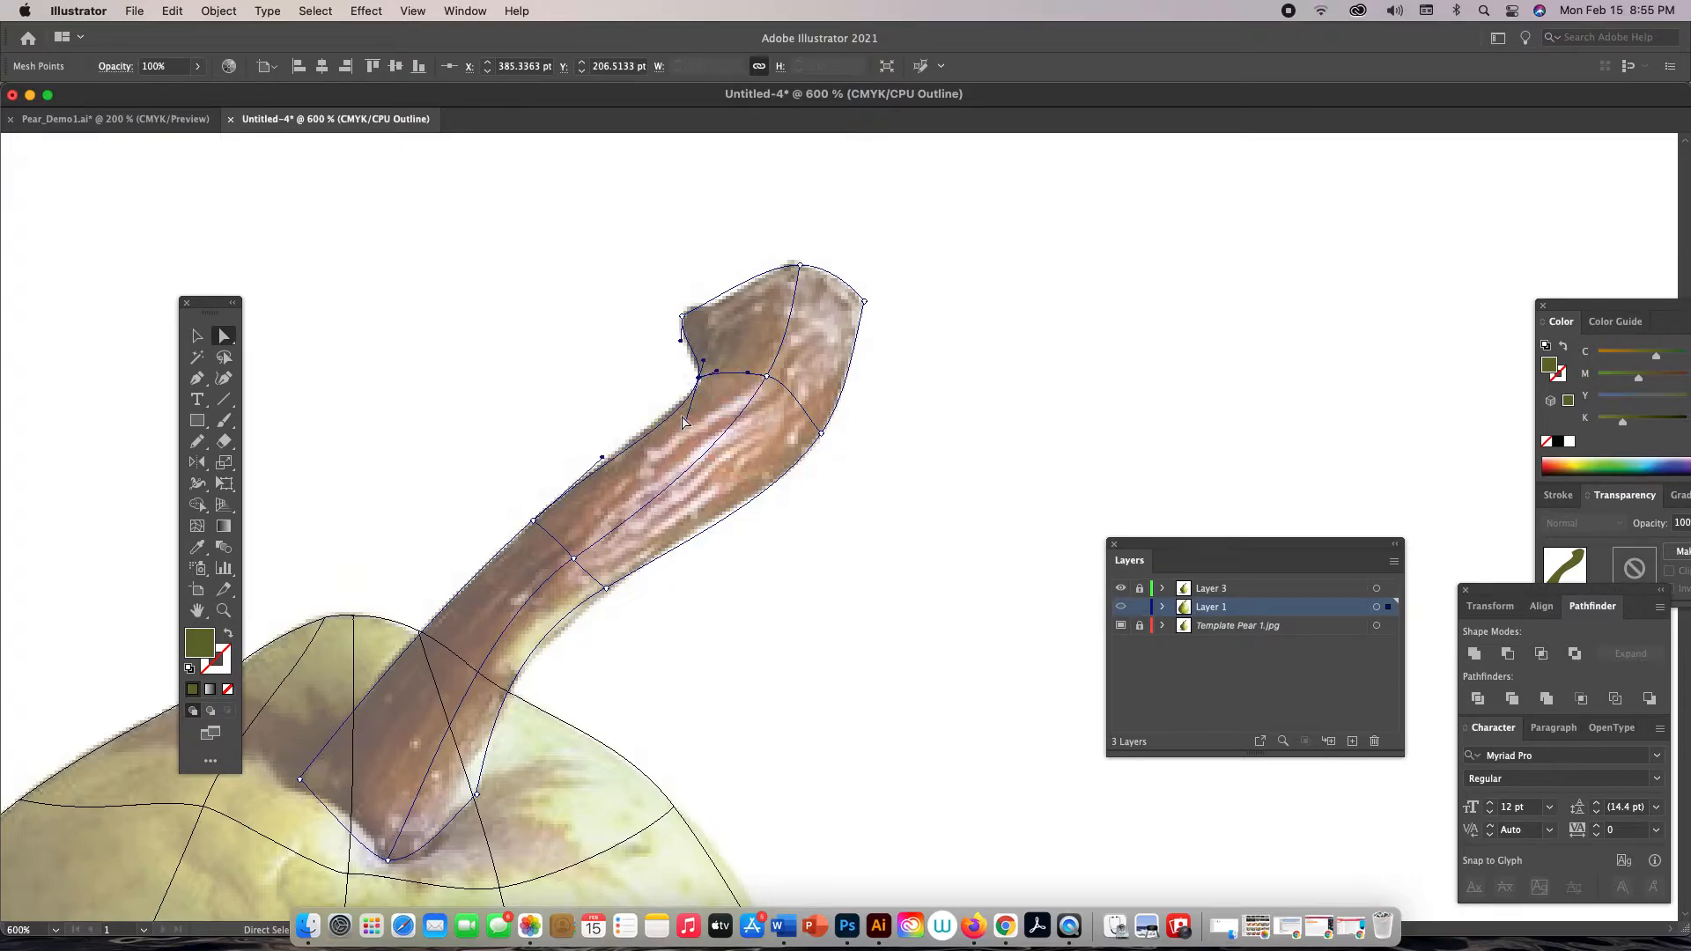
pyautogui.moveTo(685, 412); pyautogui.dragTo(686, 421)
# Add a second lengthwise mesh line through the stem's left half and fit the base's left points to the photo
pyautogui.moveTo(406, 740); pyautogui.dragTo(571, 507)
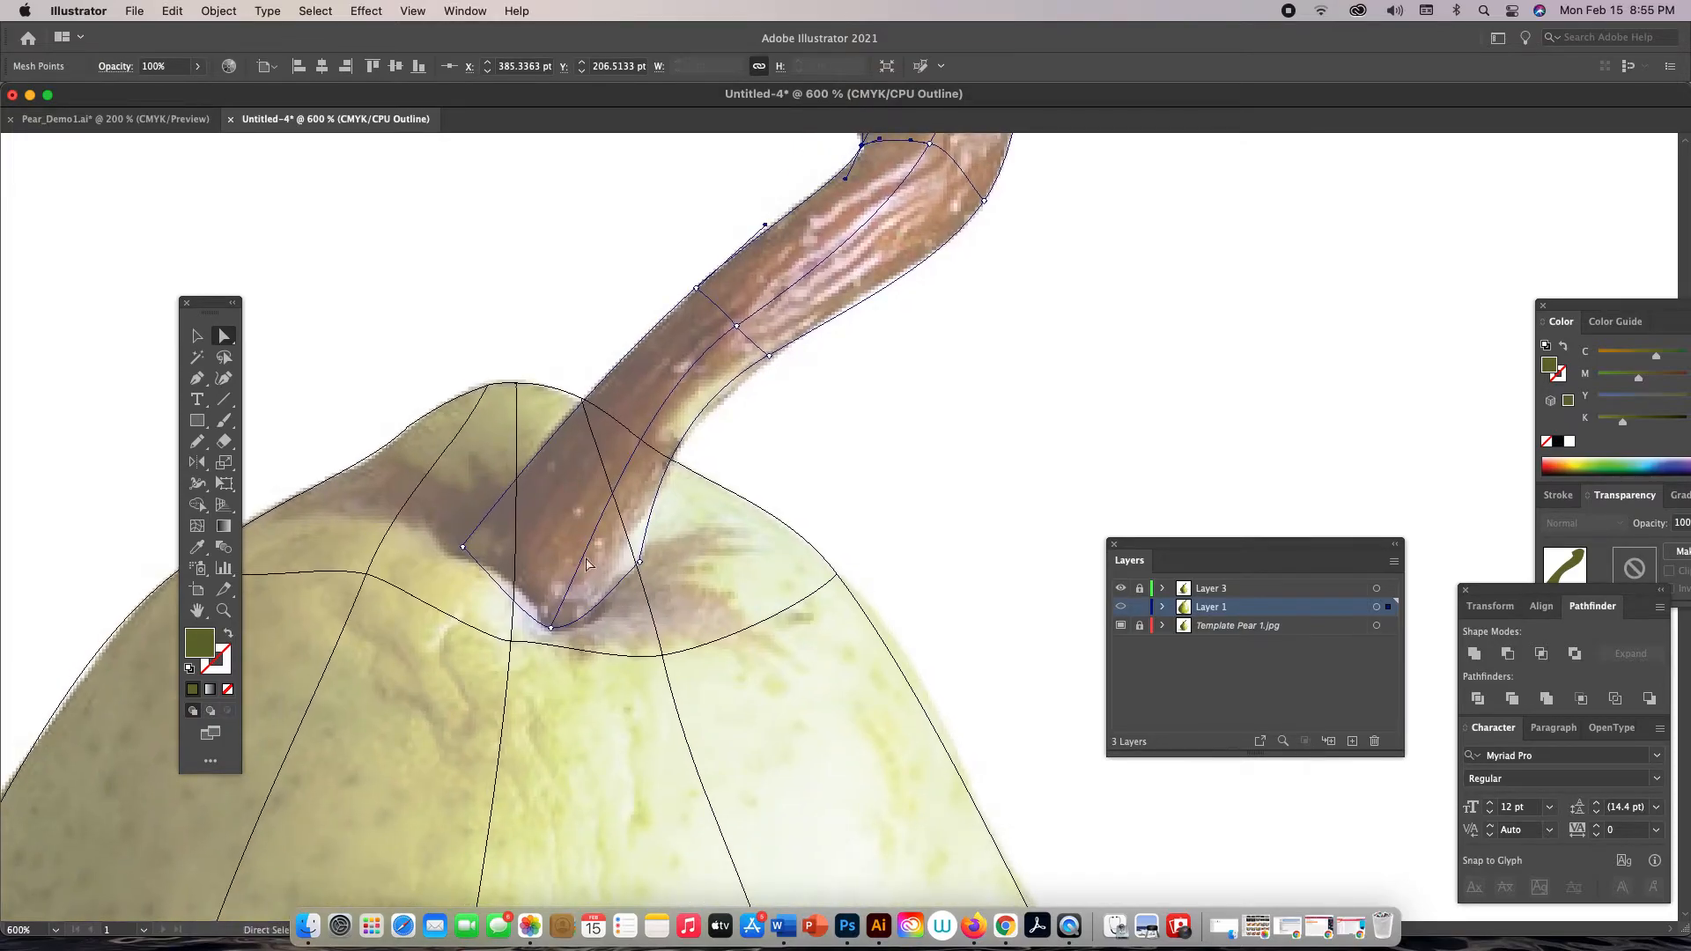
pyautogui.click(550, 629)
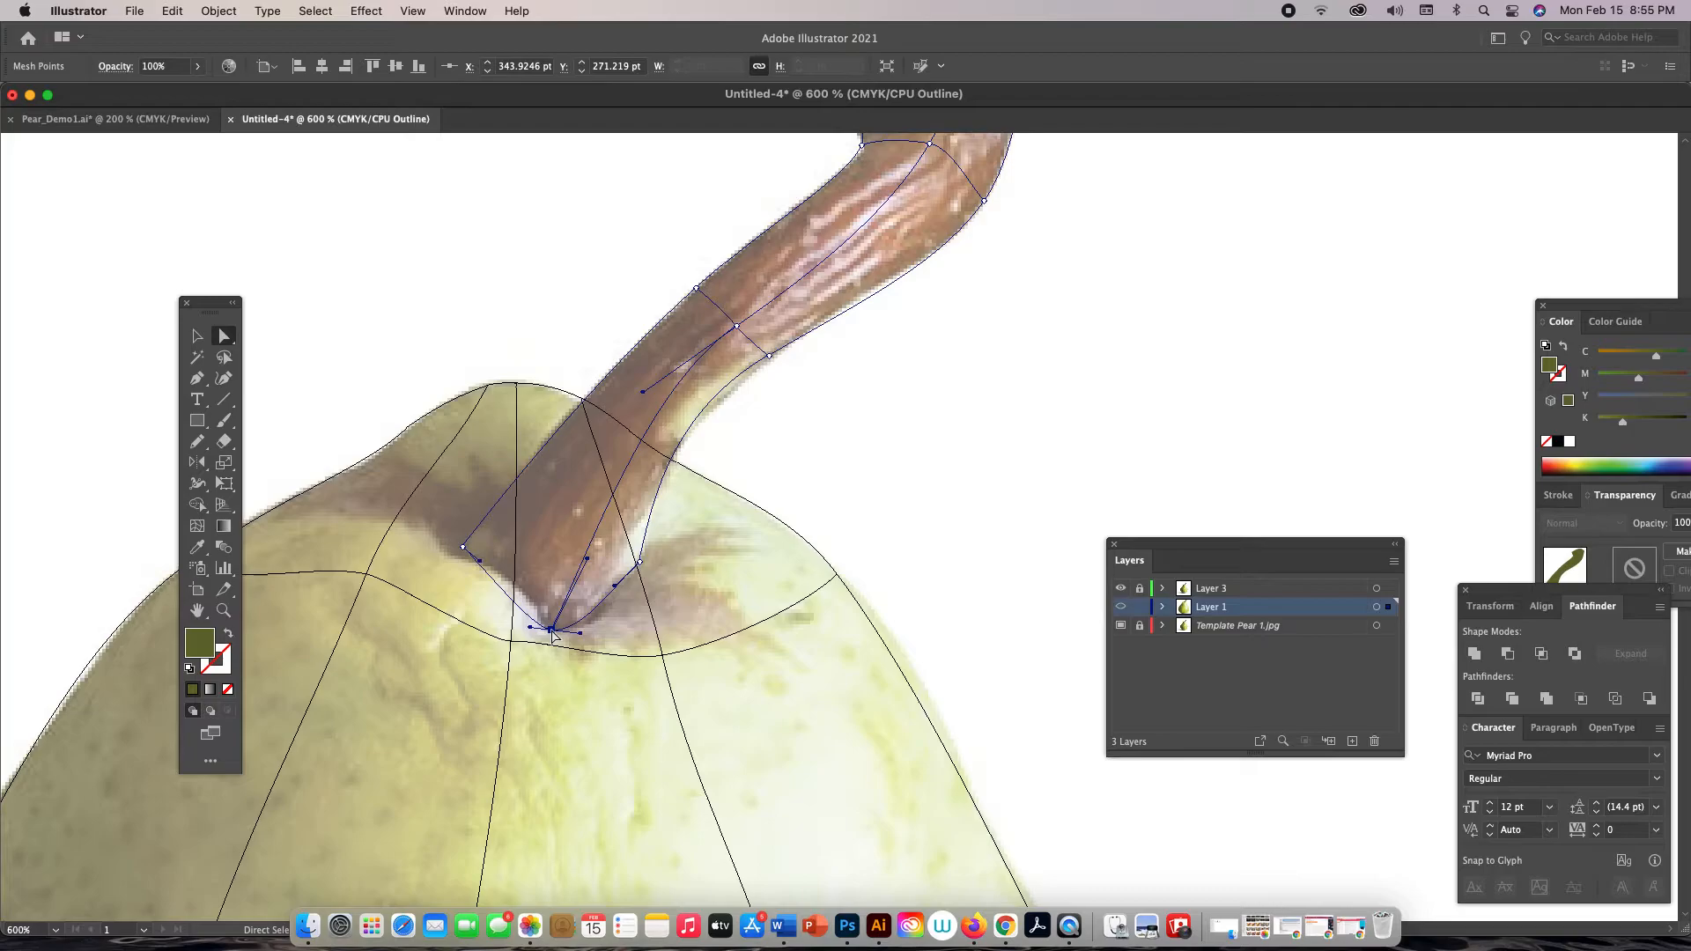
pyautogui.press('u')
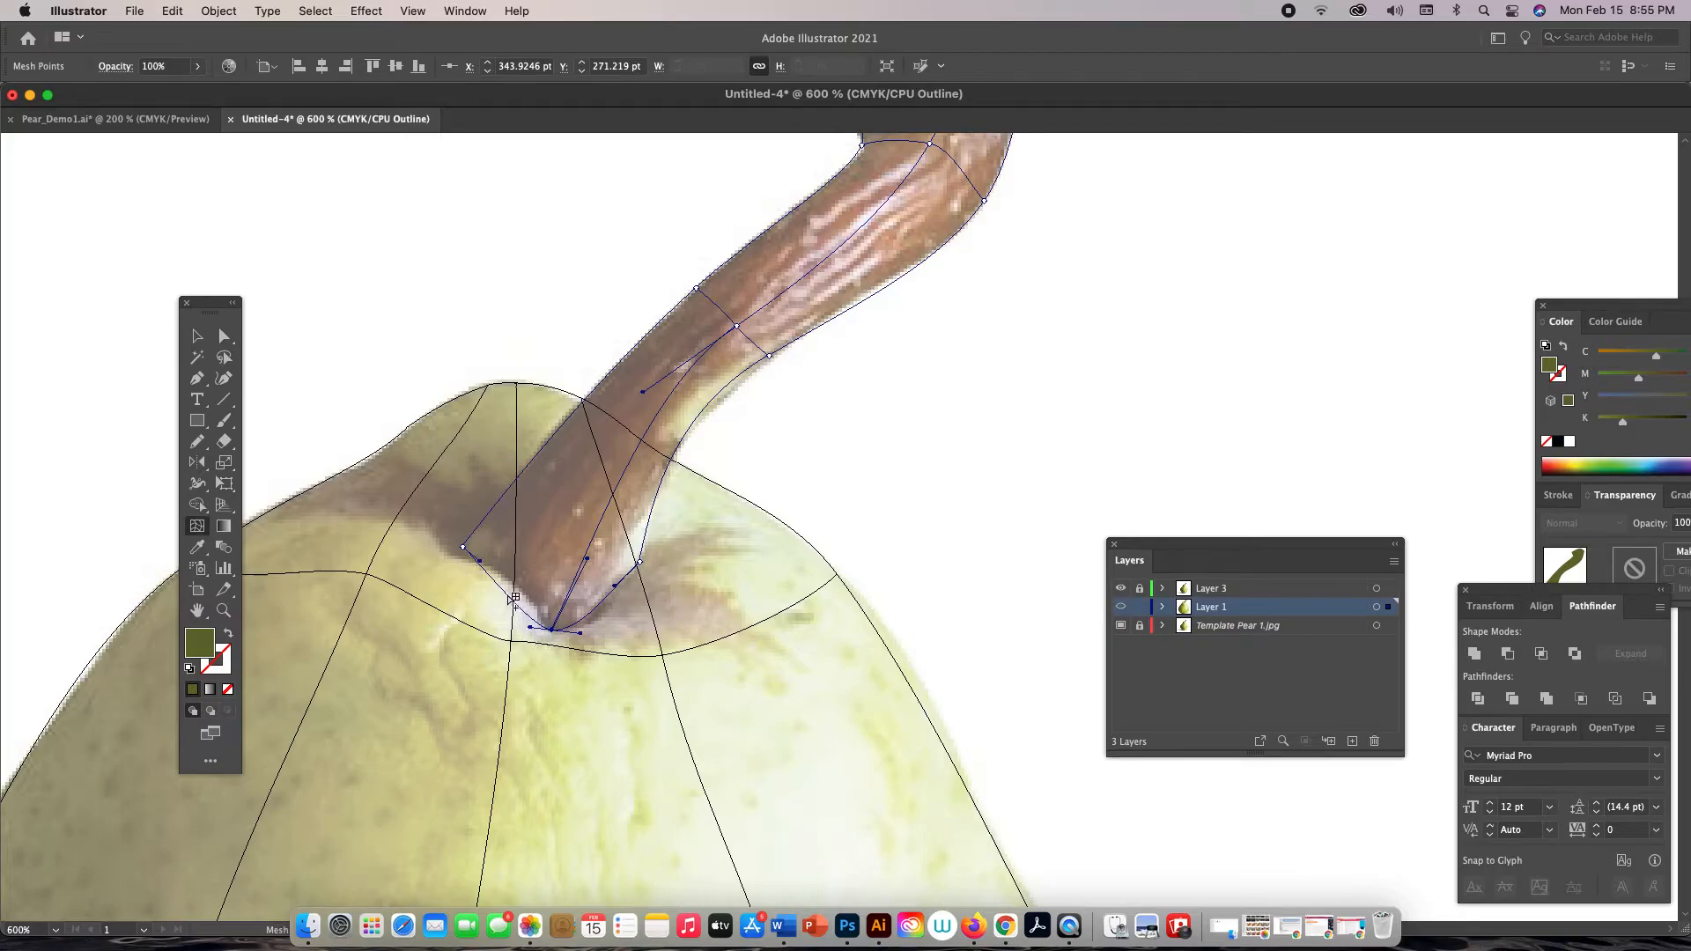
pyautogui.click(512, 596)
pyautogui.press('a')
pyautogui.moveTo(505, 593); pyautogui.dragTo(460, 556)
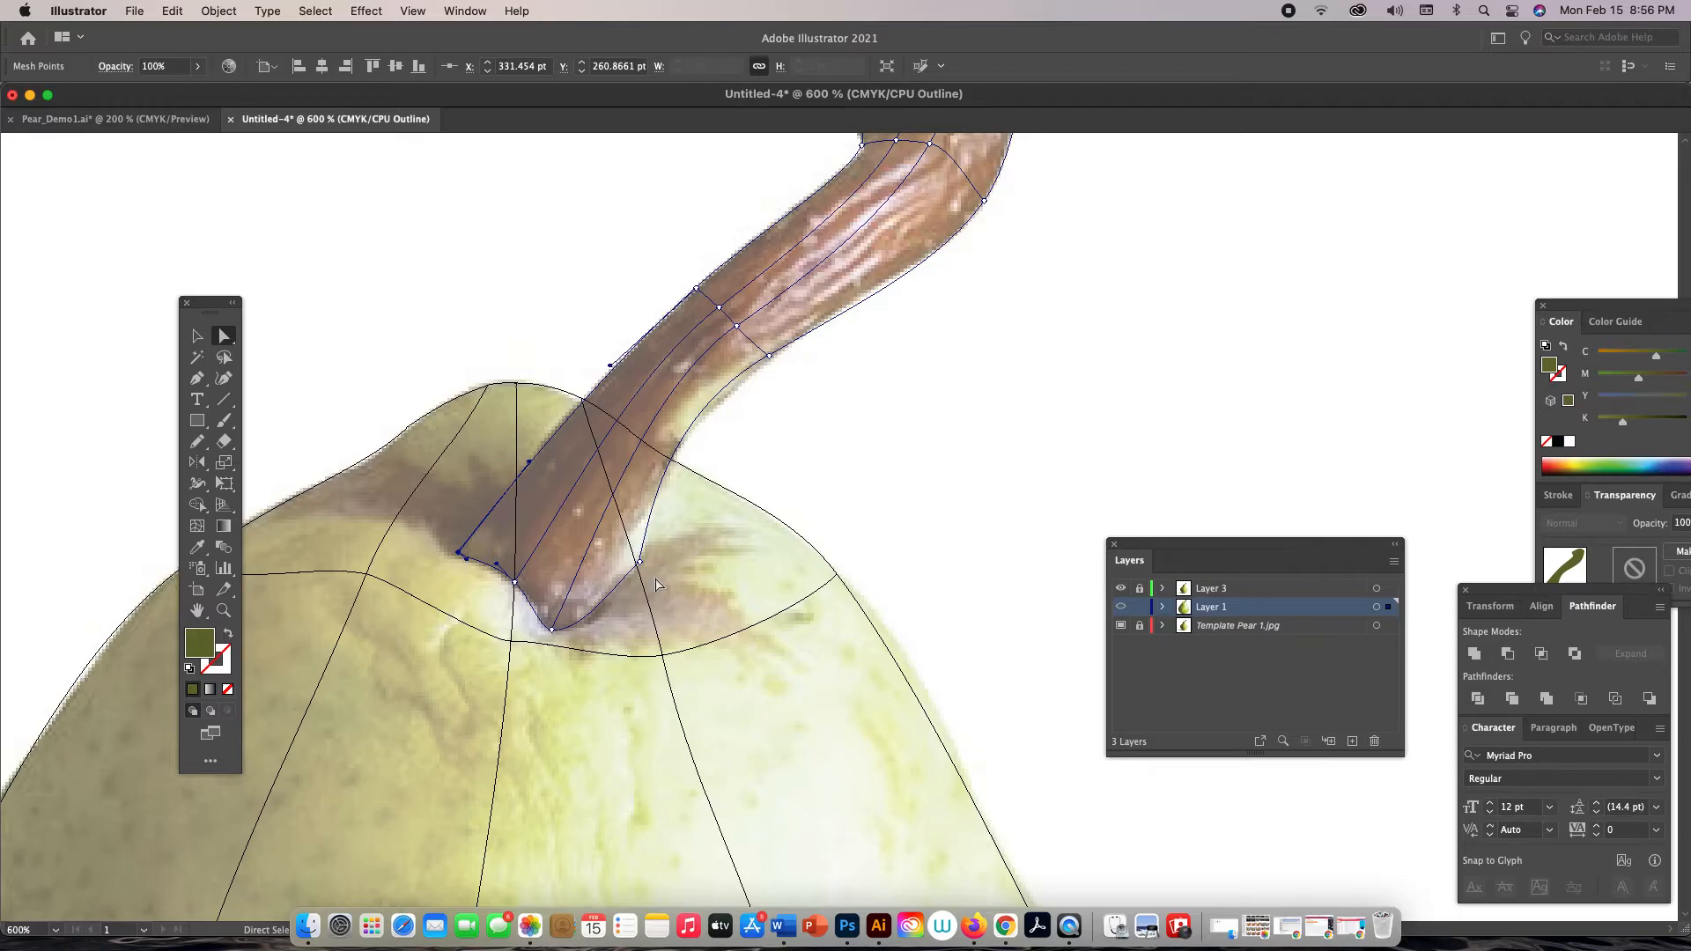
# Shape the tip's upper-left edge at the new line's end and refine the stem's middle right point and its handle along the photo
pyautogui.moveTo(752, 482); pyautogui.dragTo(554, 602)
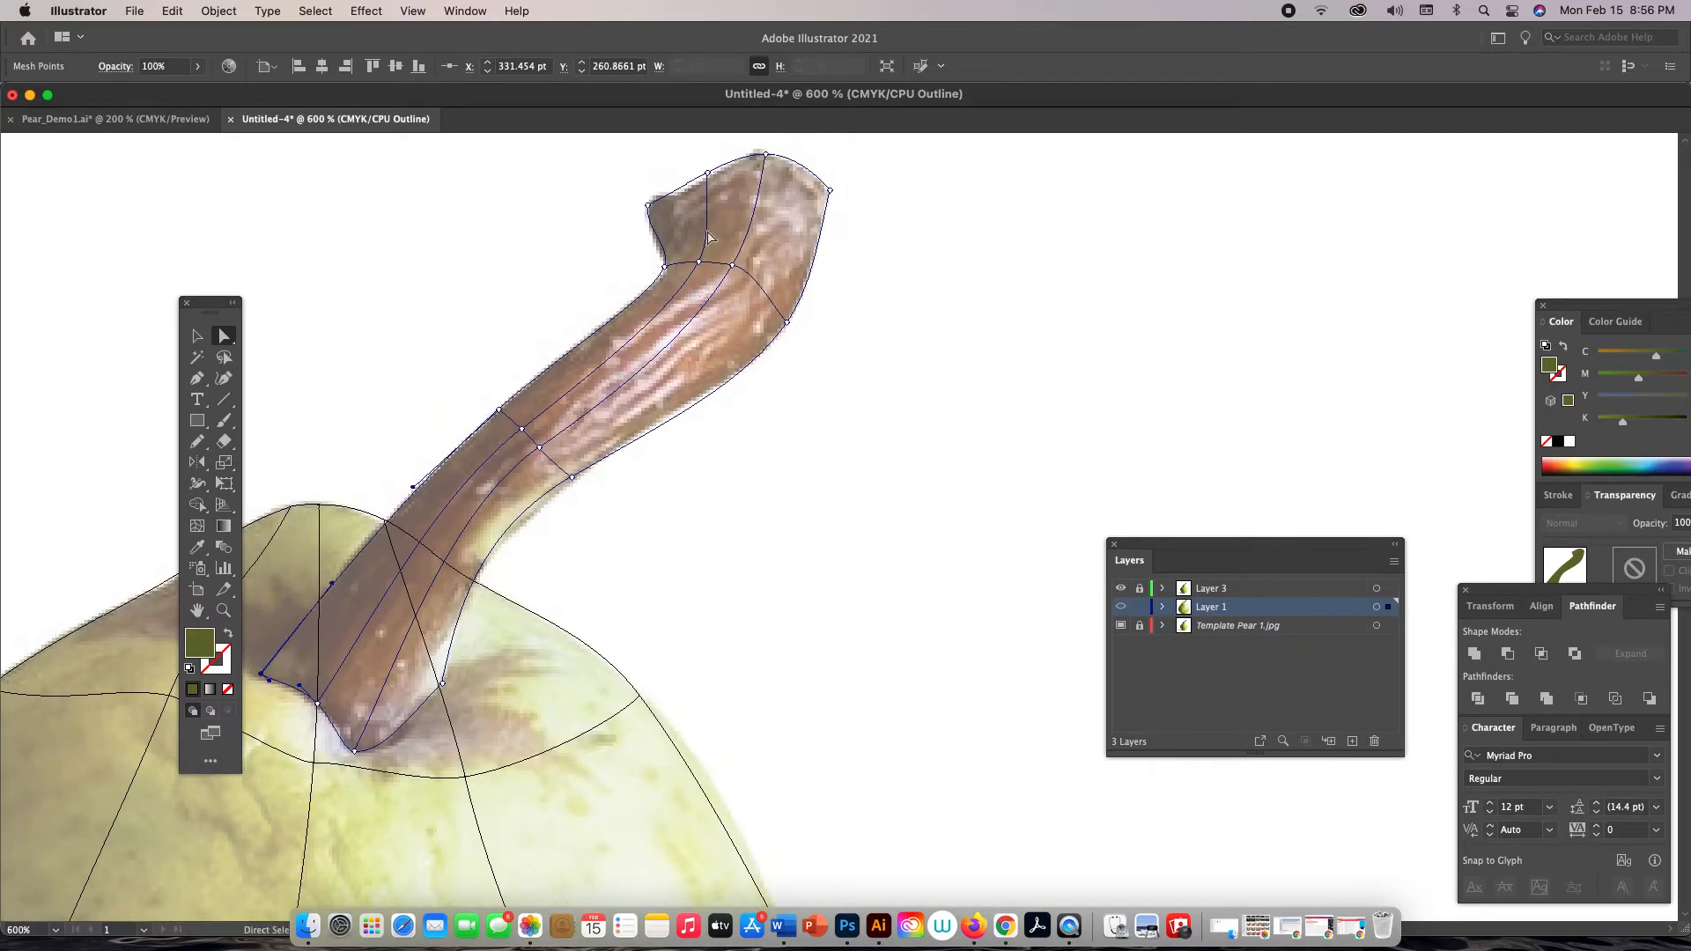
pyautogui.moveTo(708, 175); pyautogui.dragTo(655, 191)
pyautogui.click(829, 190)
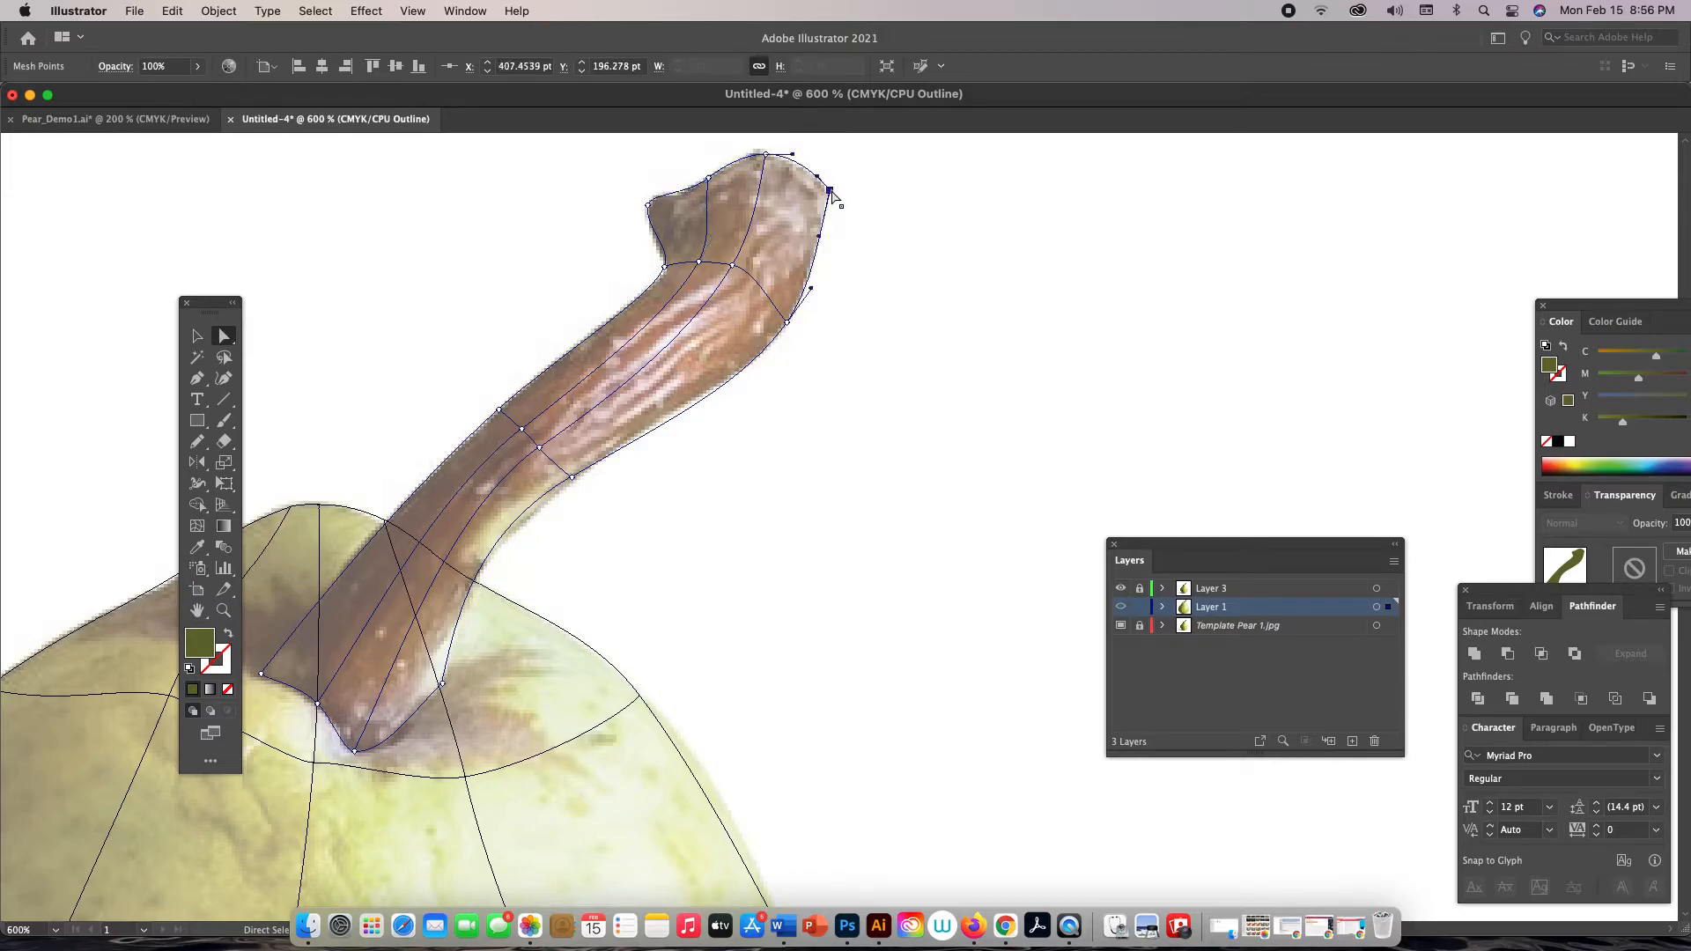
pyautogui.click(573, 478)
pyautogui.moveTo(569, 478); pyautogui.dragTo(570, 481)
pyautogui.moveTo(660, 426); pyautogui.dragTo(660, 418)
pyautogui.moveTo(690, 498); pyautogui.dragTo(716, 469)
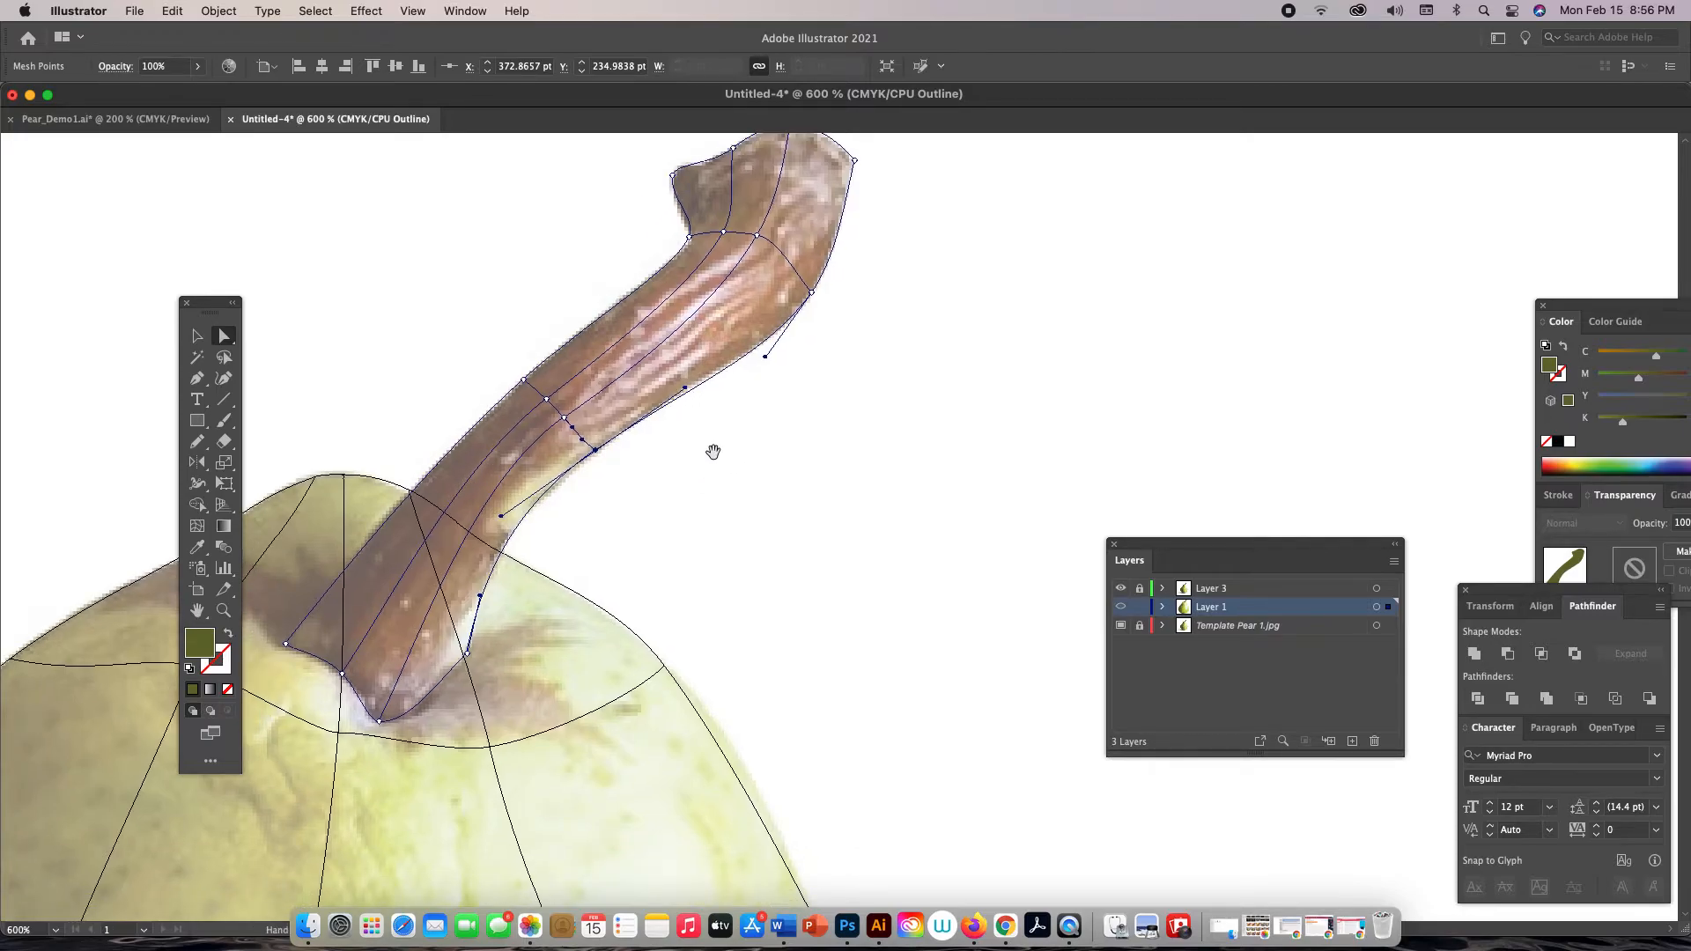
# Switch Layer 1 back to full-color preview and deselect the stem mesh
pyautogui.press('super+minus')
pyautogui.press('super+minus')
pyautogui.press('super+minus')
pyautogui.press('super+minus')
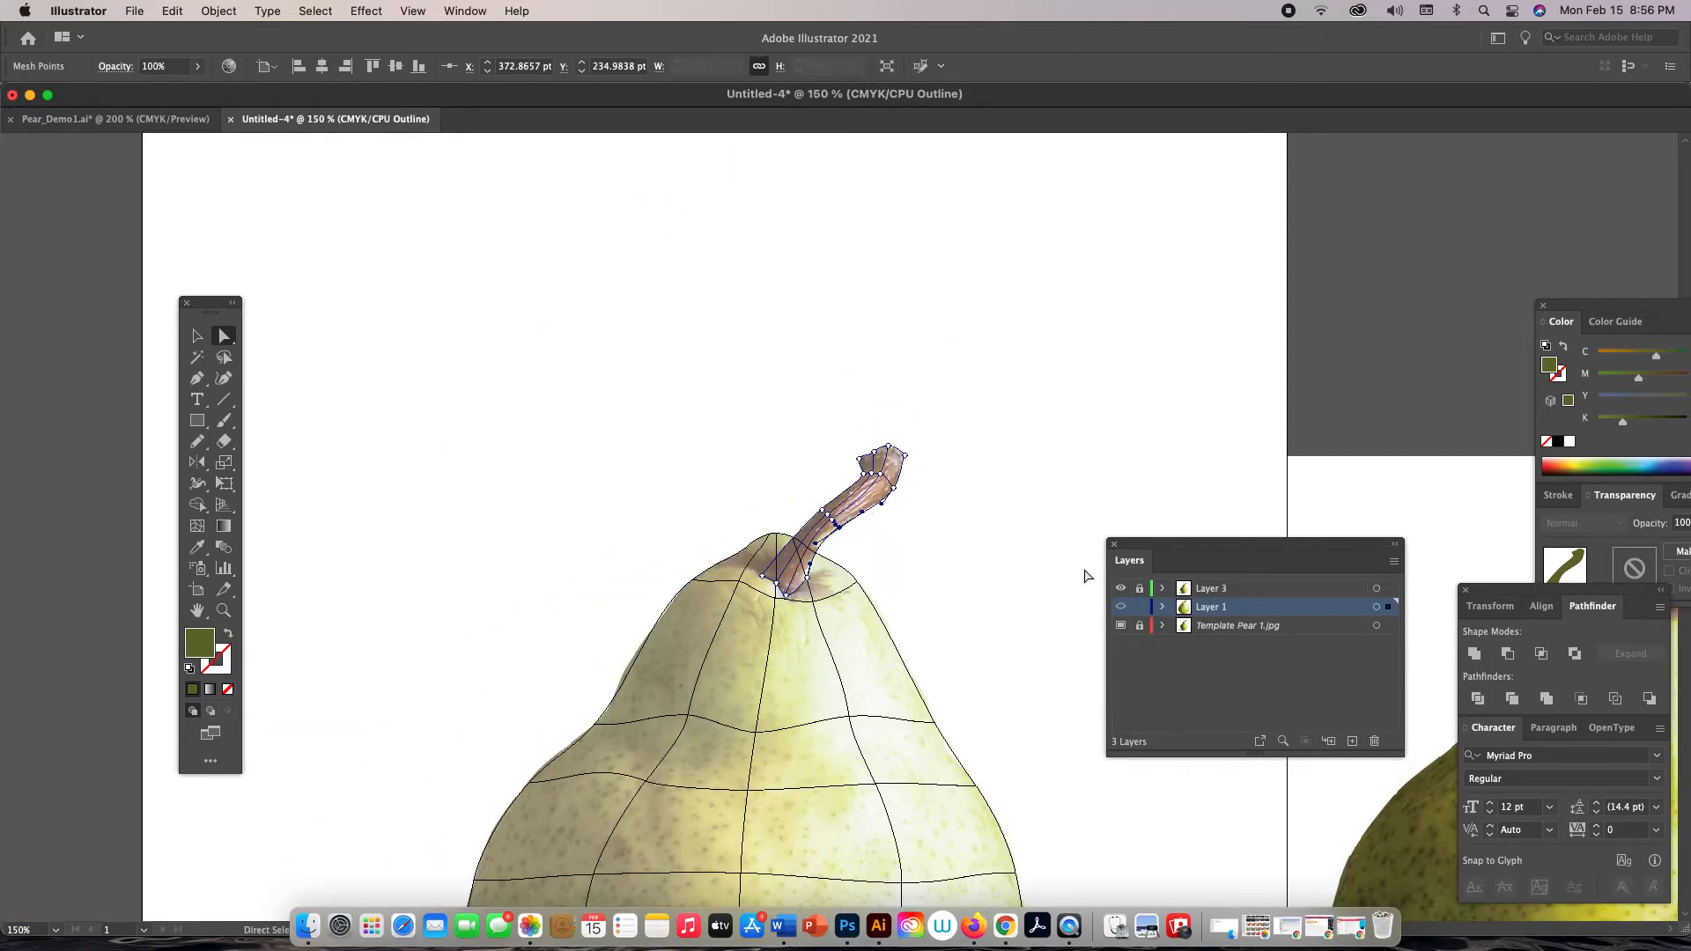
pyautogui.keyDown('super'); pyautogui.click(1120, 605); pyautogui.keyUp('super')
pyautogui.hscroll(5, 1009, 483)
pyautogui.scroll(-2, 1009, 483)
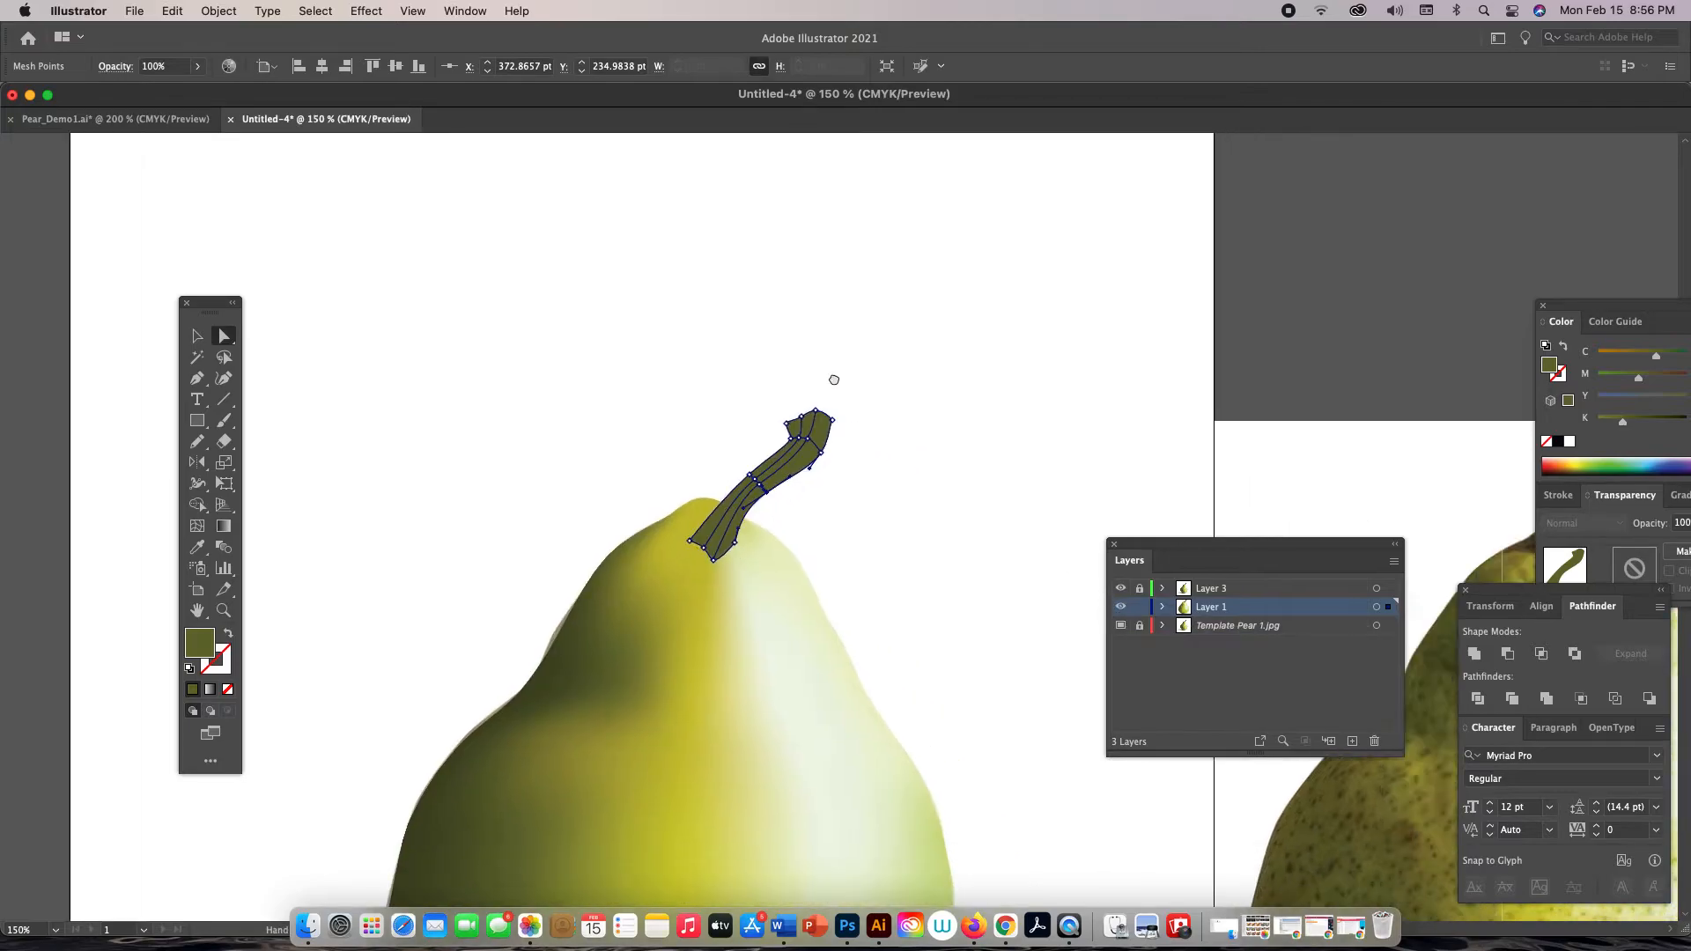
pyautogui.press('v')
pyautogui.click(723, 465)
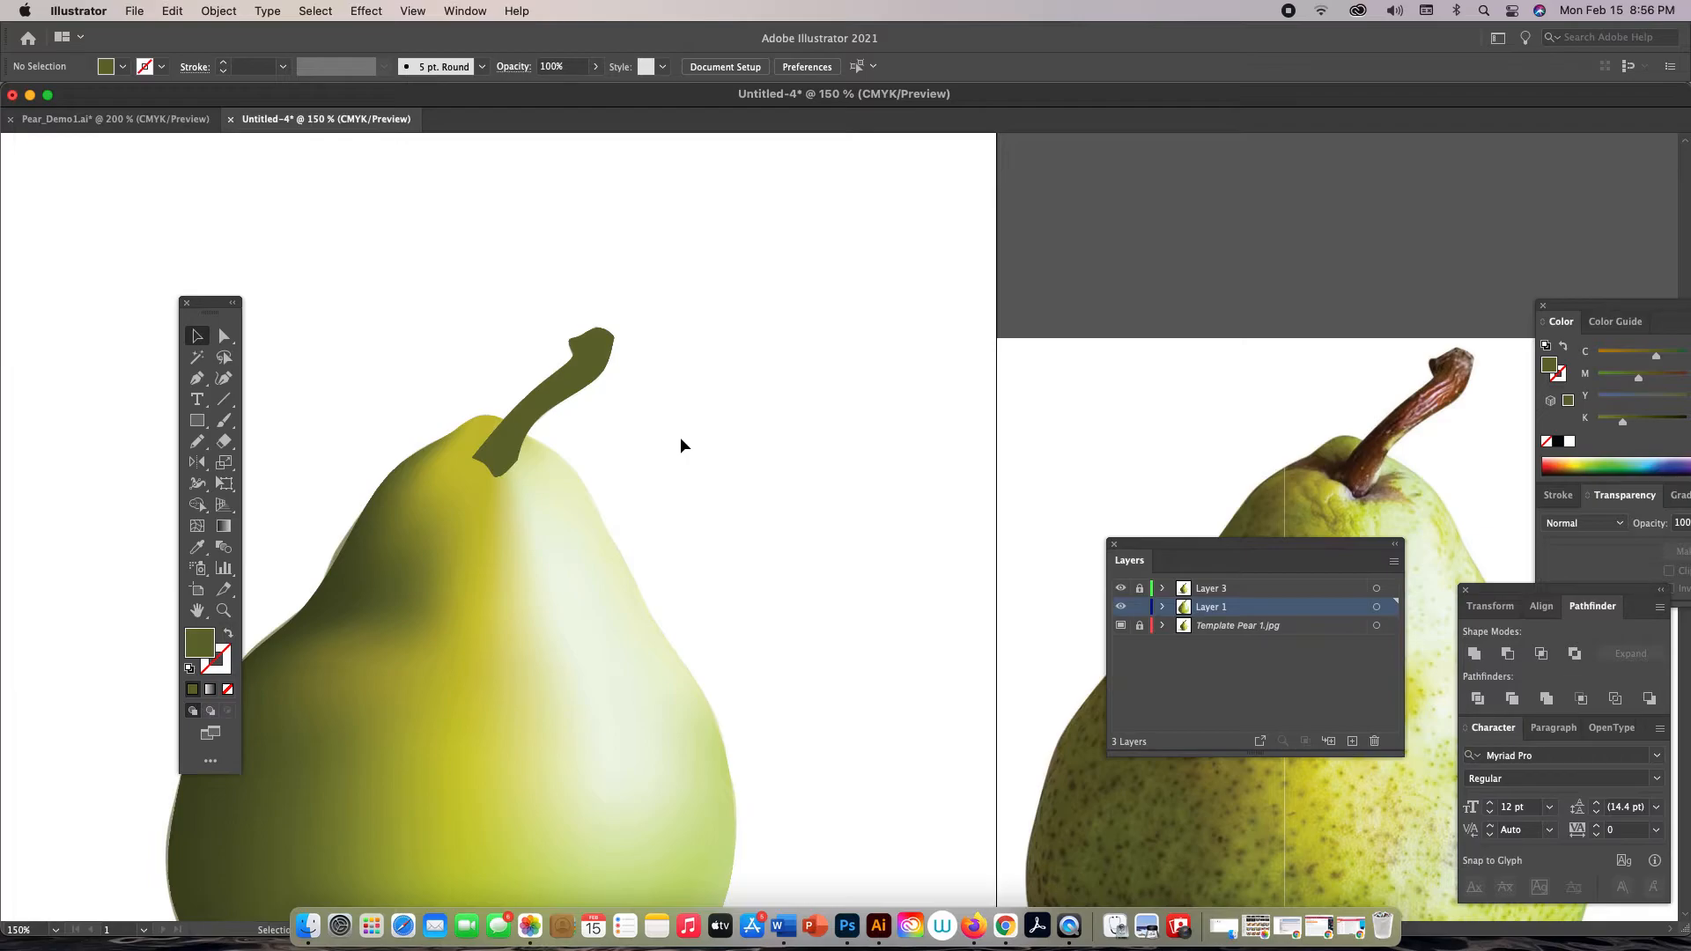
# Recolor the whole stem mesh with a reddish brown sampled from the stem in the reference pear photo
pyautogui.click(579, 373)
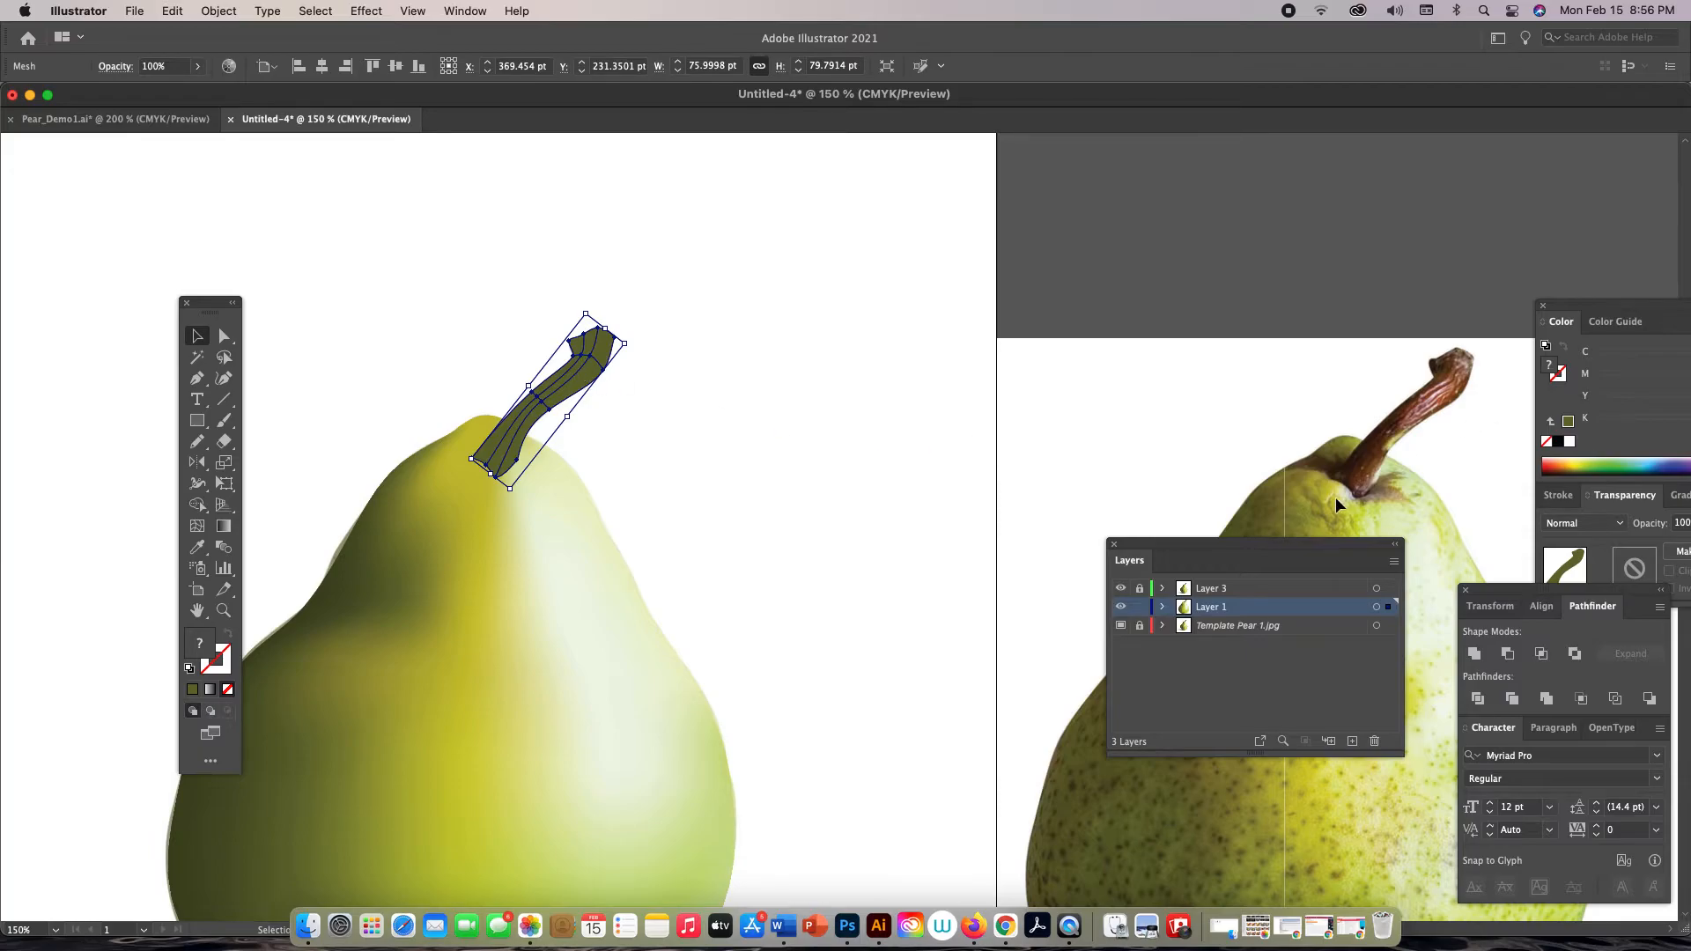
pyautogui.press('i')
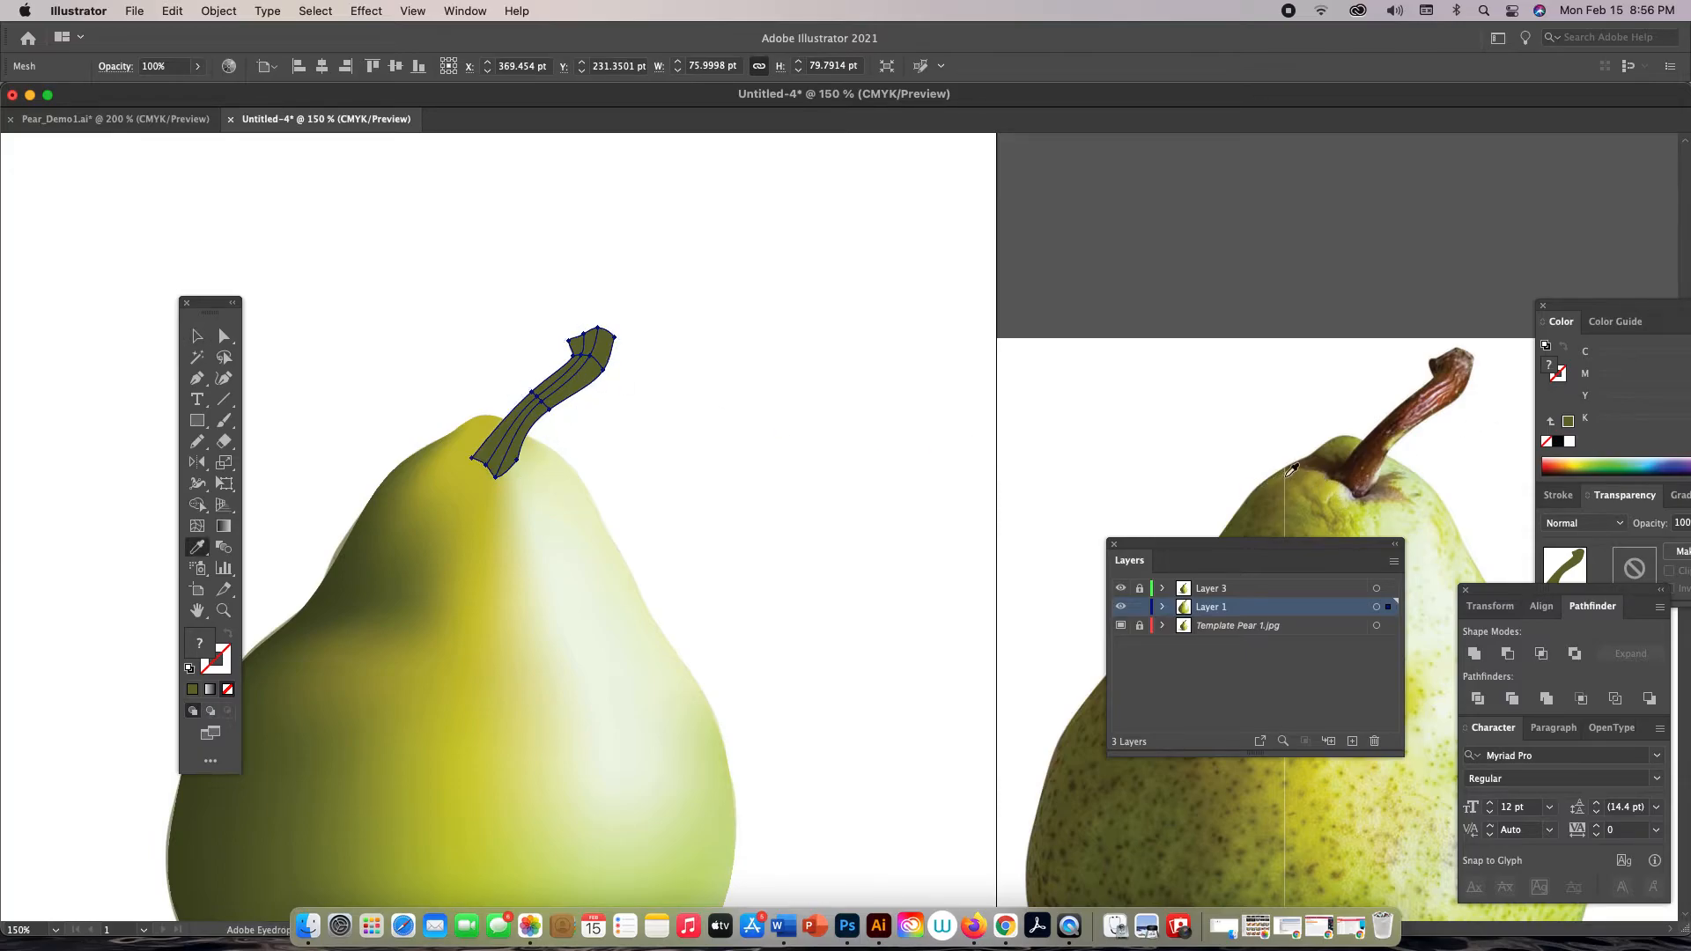
pyautogui.click(1455, 387)
pyautogui.click(1458, 385)
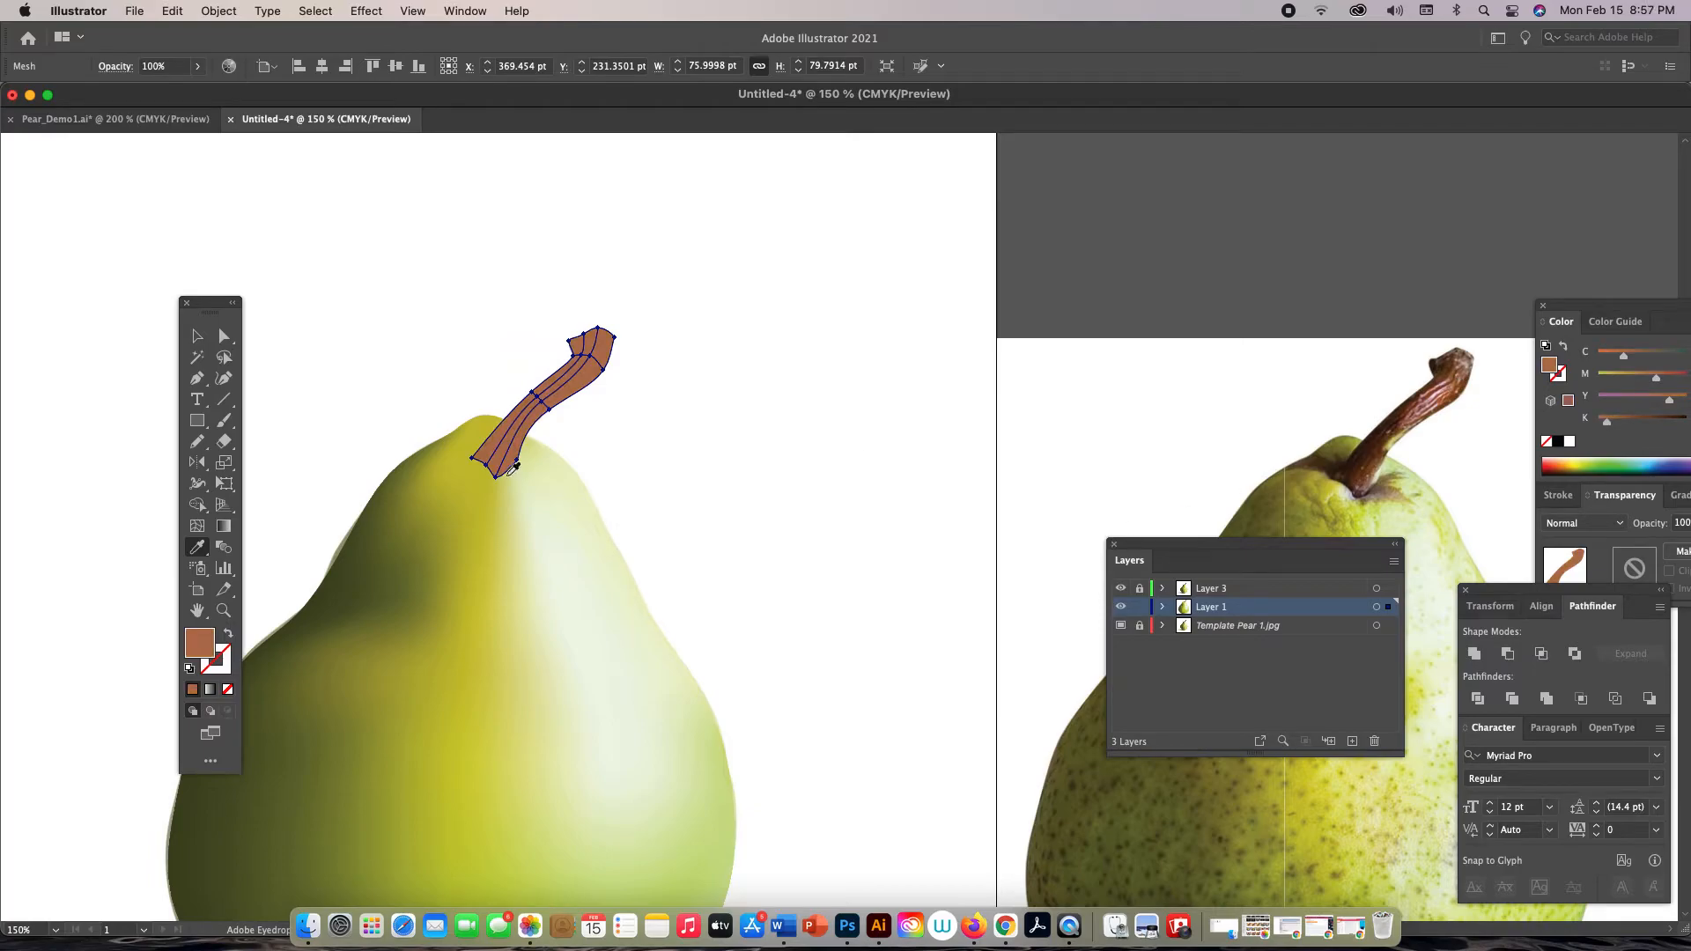
# Return Layer 1 to outline view and shift the stem's upper center mesh point slightly right, adjusting the lengthwise line's handle below it
pyautogui.click(222, 614)
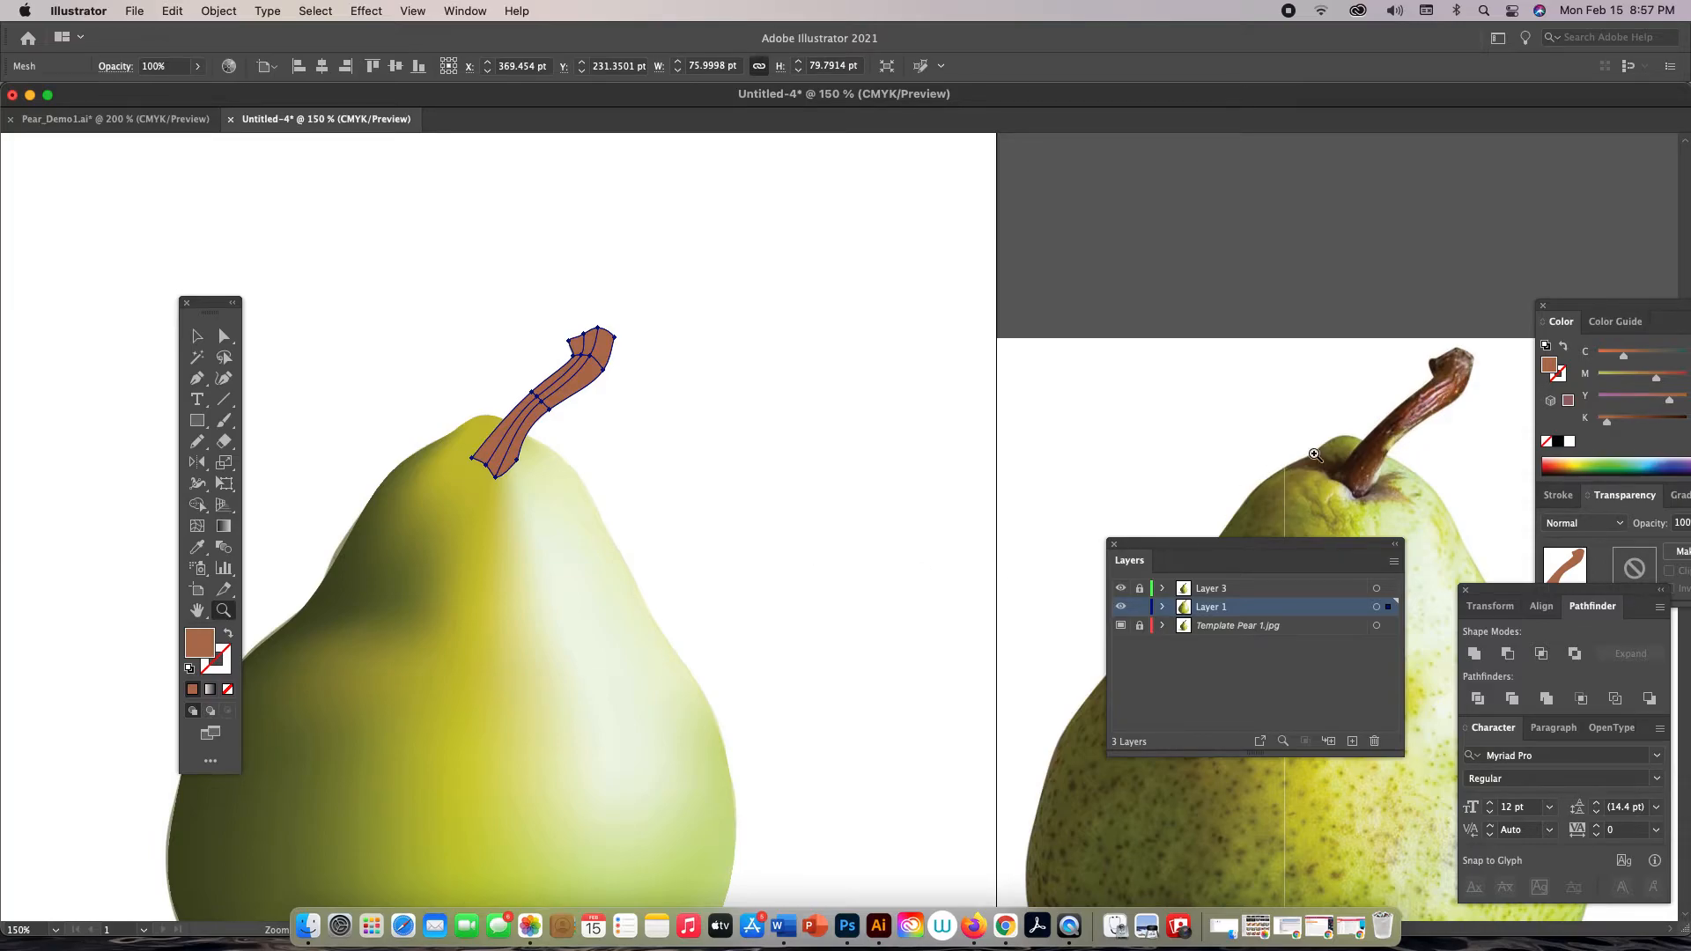
pyautogui.moveTo(581, 474)
pyautogui.mouseDown()
pyautogui.moveTo(573, 461)
pyautogui.moveTo(880, 467)
pyautogui.moveTo(830, 486)
pyautogui.mouseUp()
pyautogui.press('super+equal')
pyautogui.press('v')
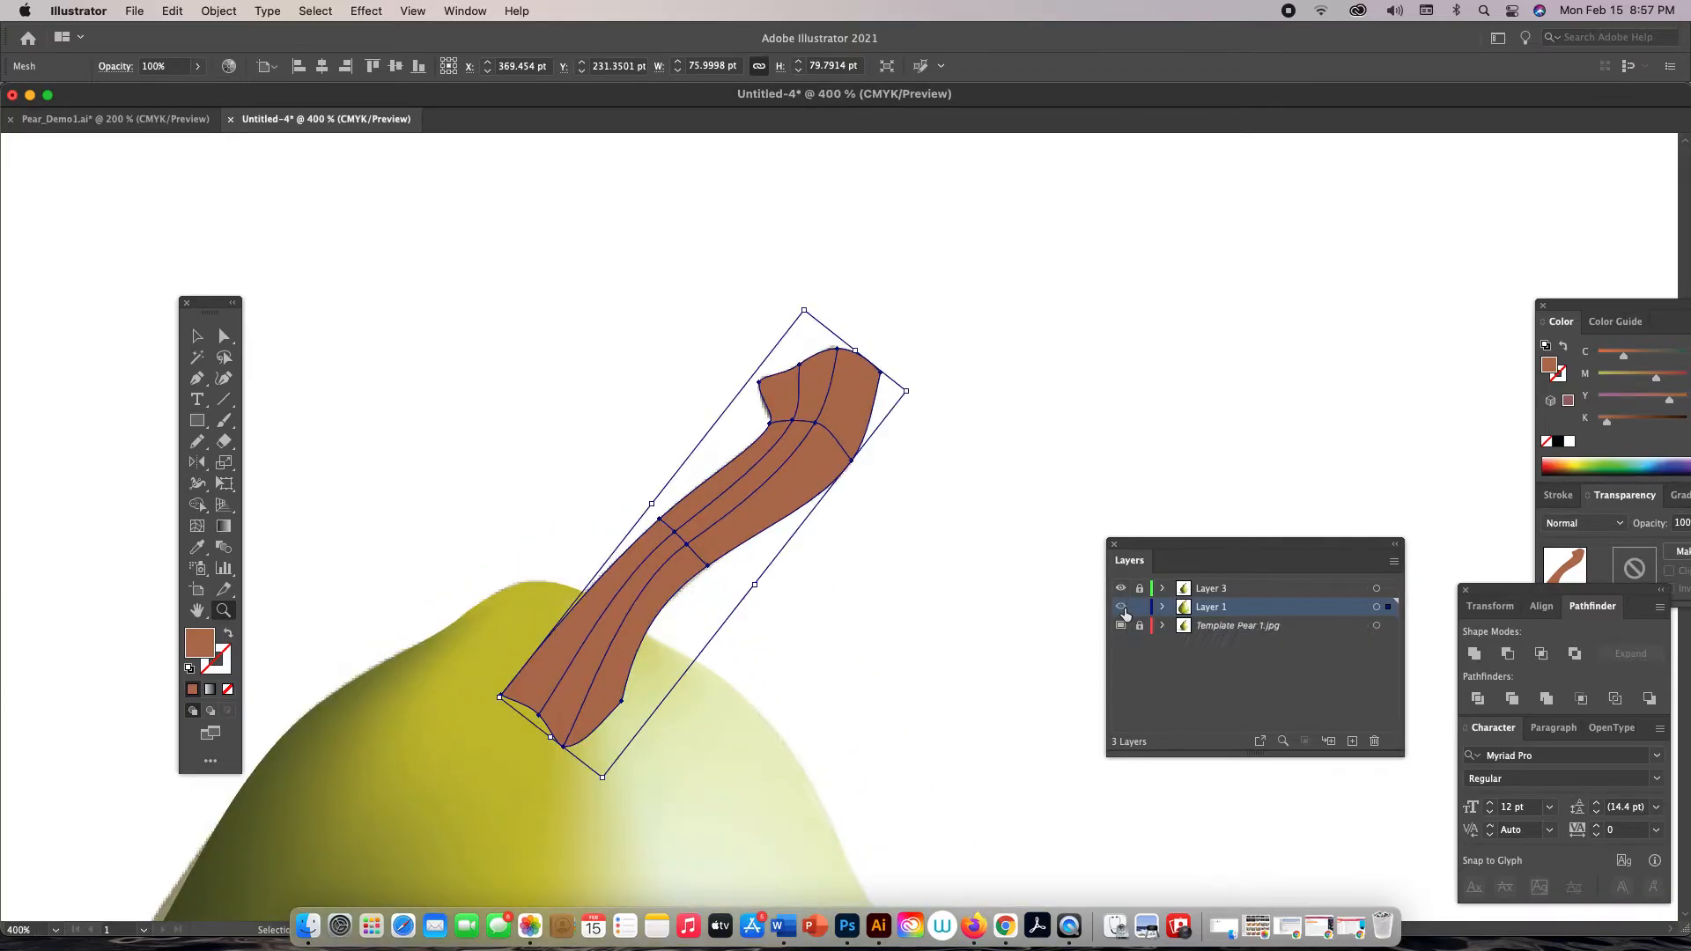
pyautogui.press('super+y')
pyautogui.press('z')
pyautogui.press('a')
pyautogui.click(820, 465)
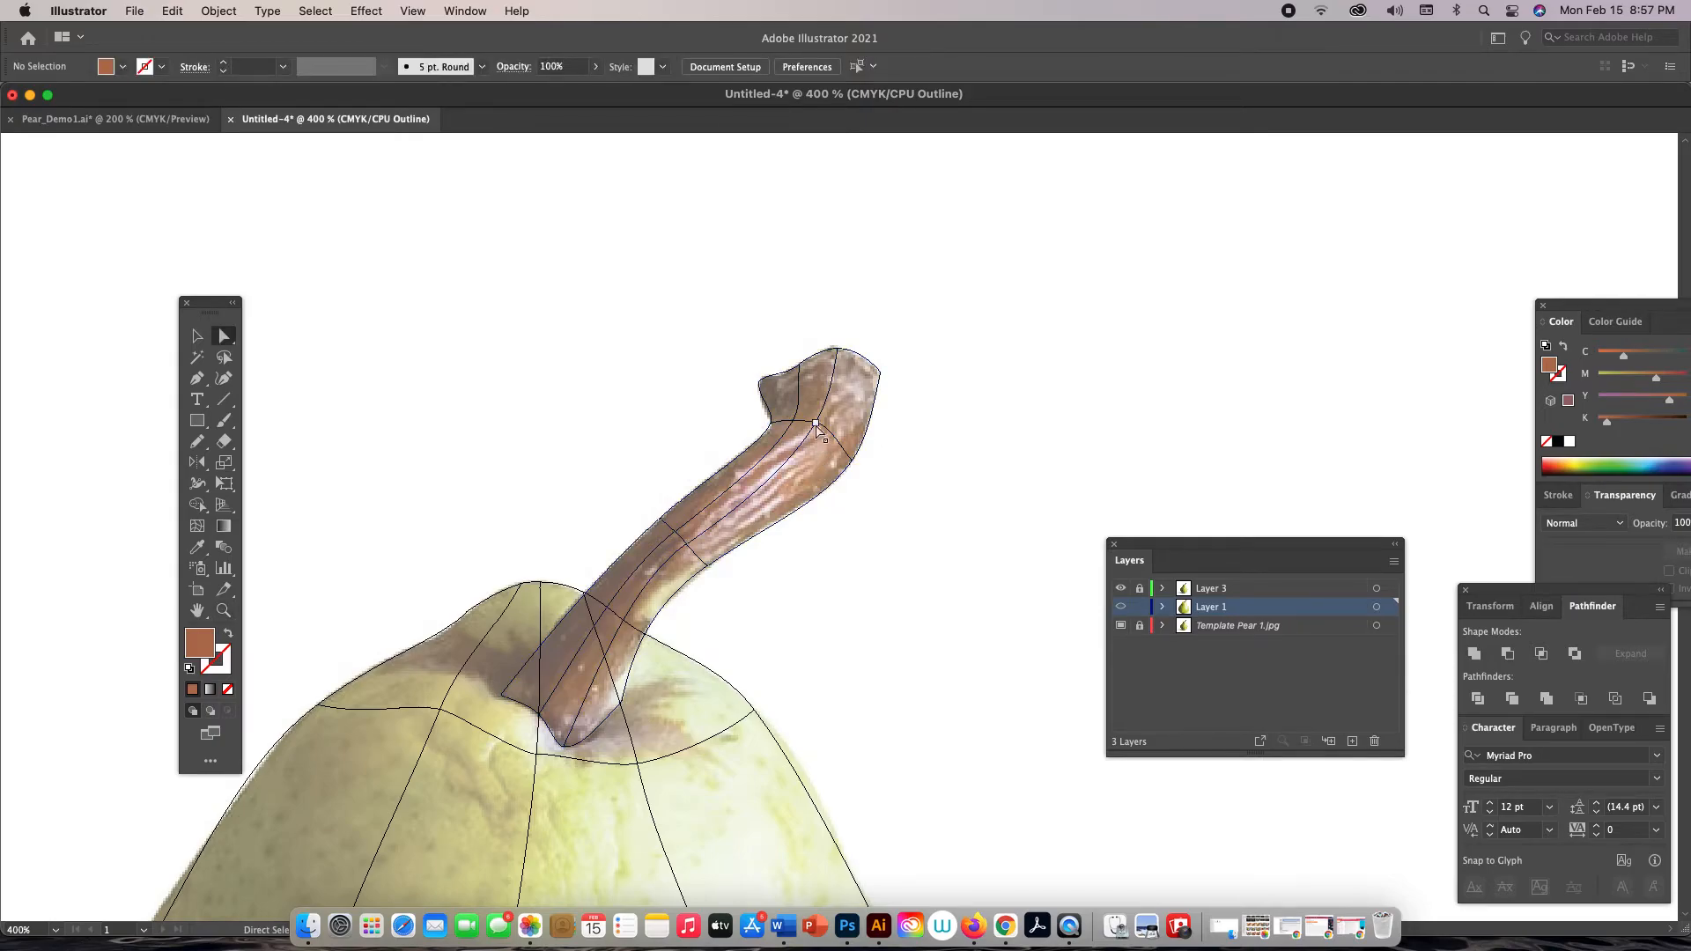
pyautogui.moveTo(815, 427); pyautogui.dragTo(824, 429)
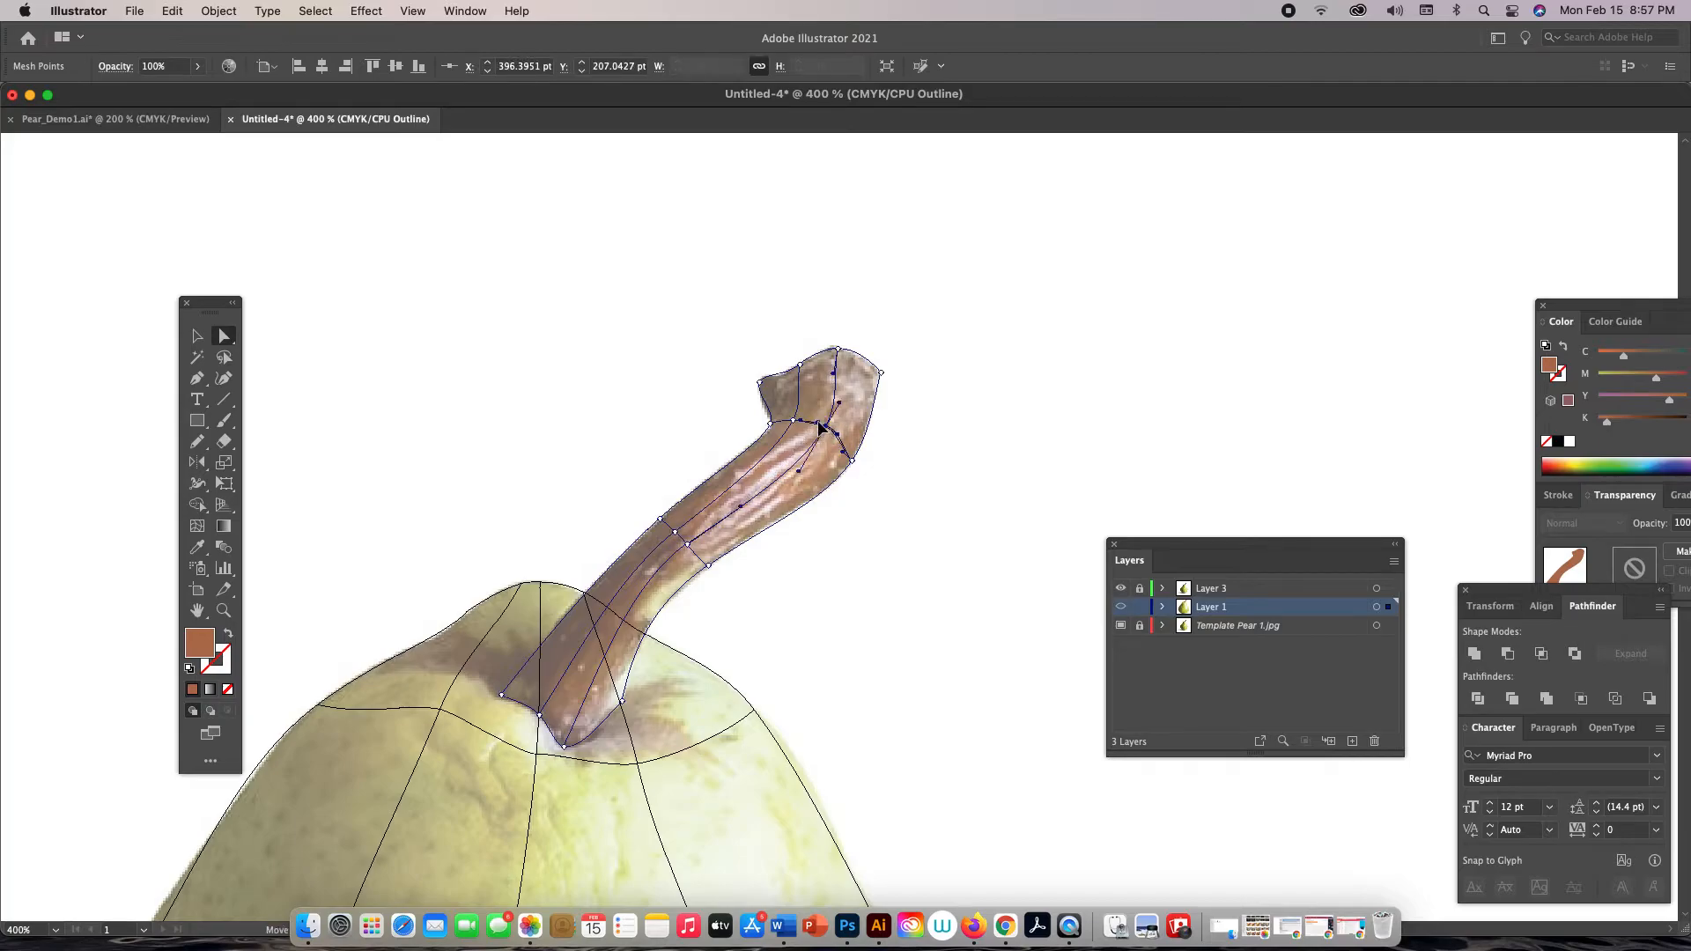
pyautogui.click(740, 509)
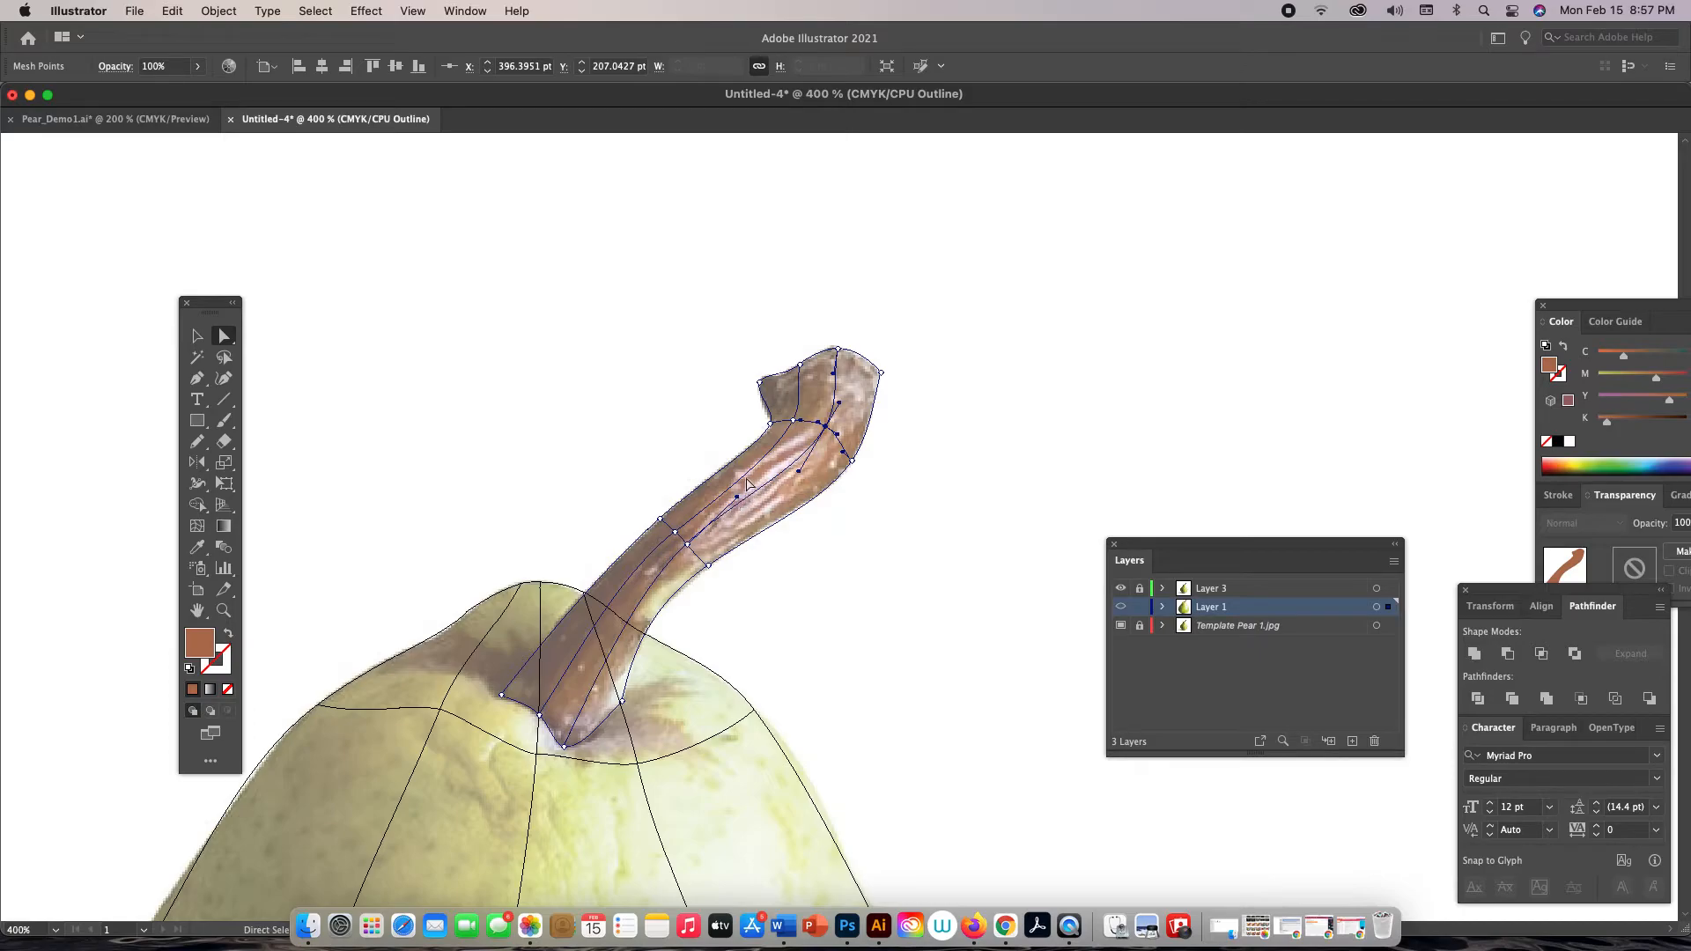
# Reshape the stem's upper-left lengthwise mesh line by adjusting its points and direction handles to follow the photo
pyautogui.click(745, 484)
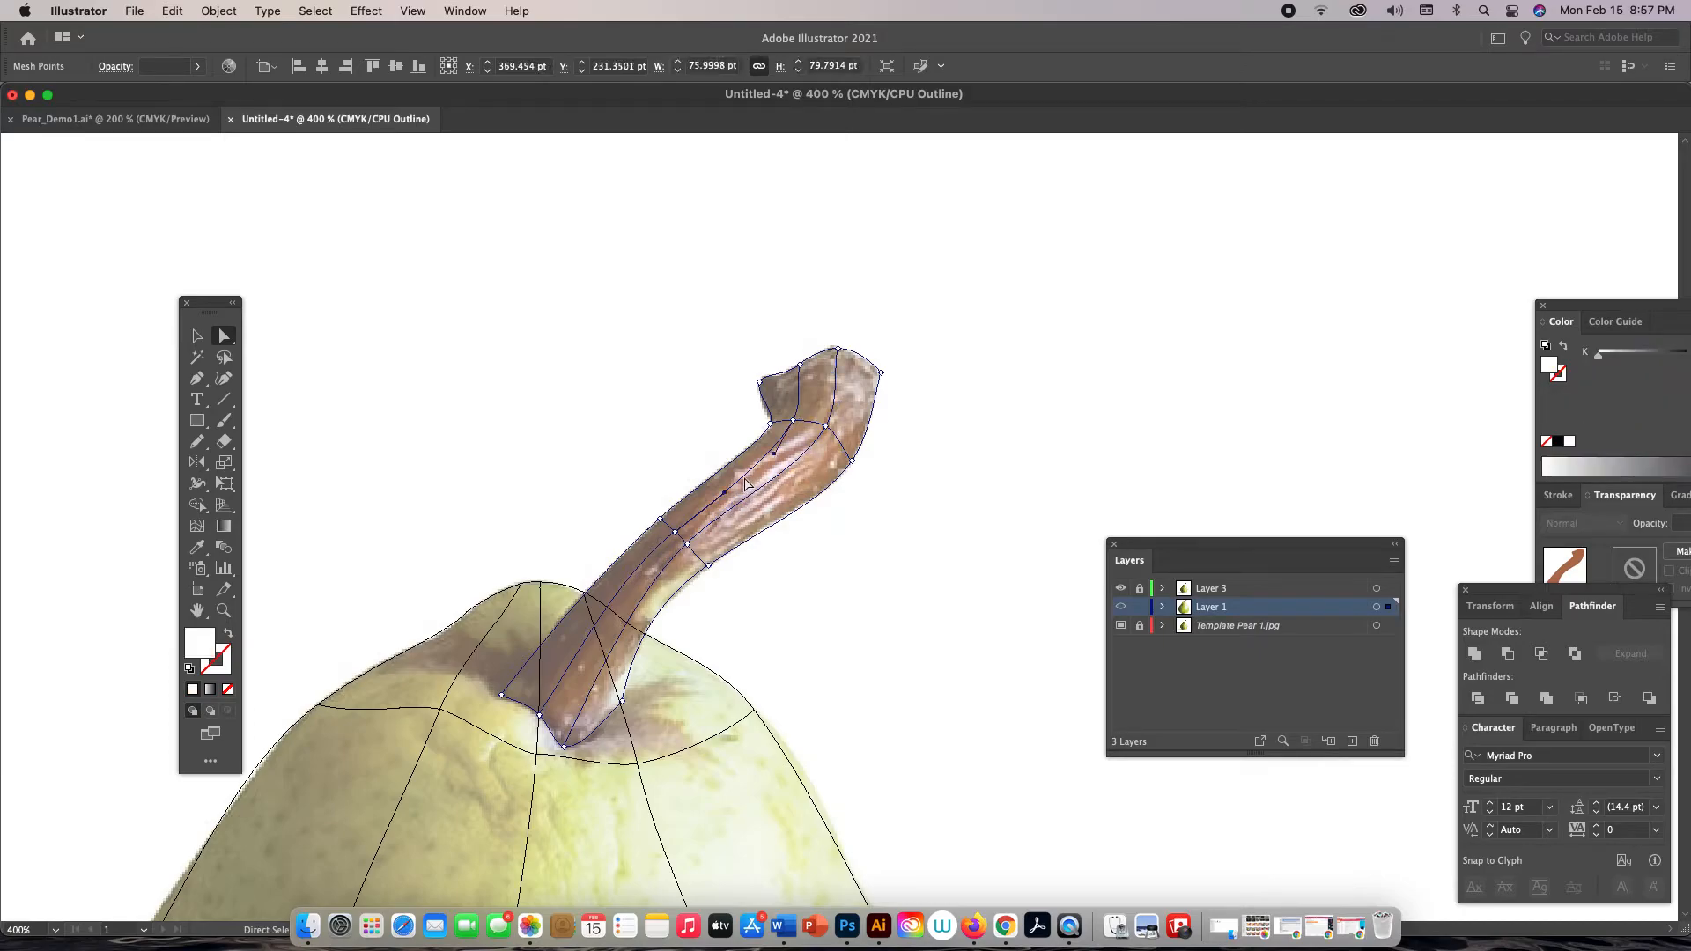
pyautogui.click(671, 526)
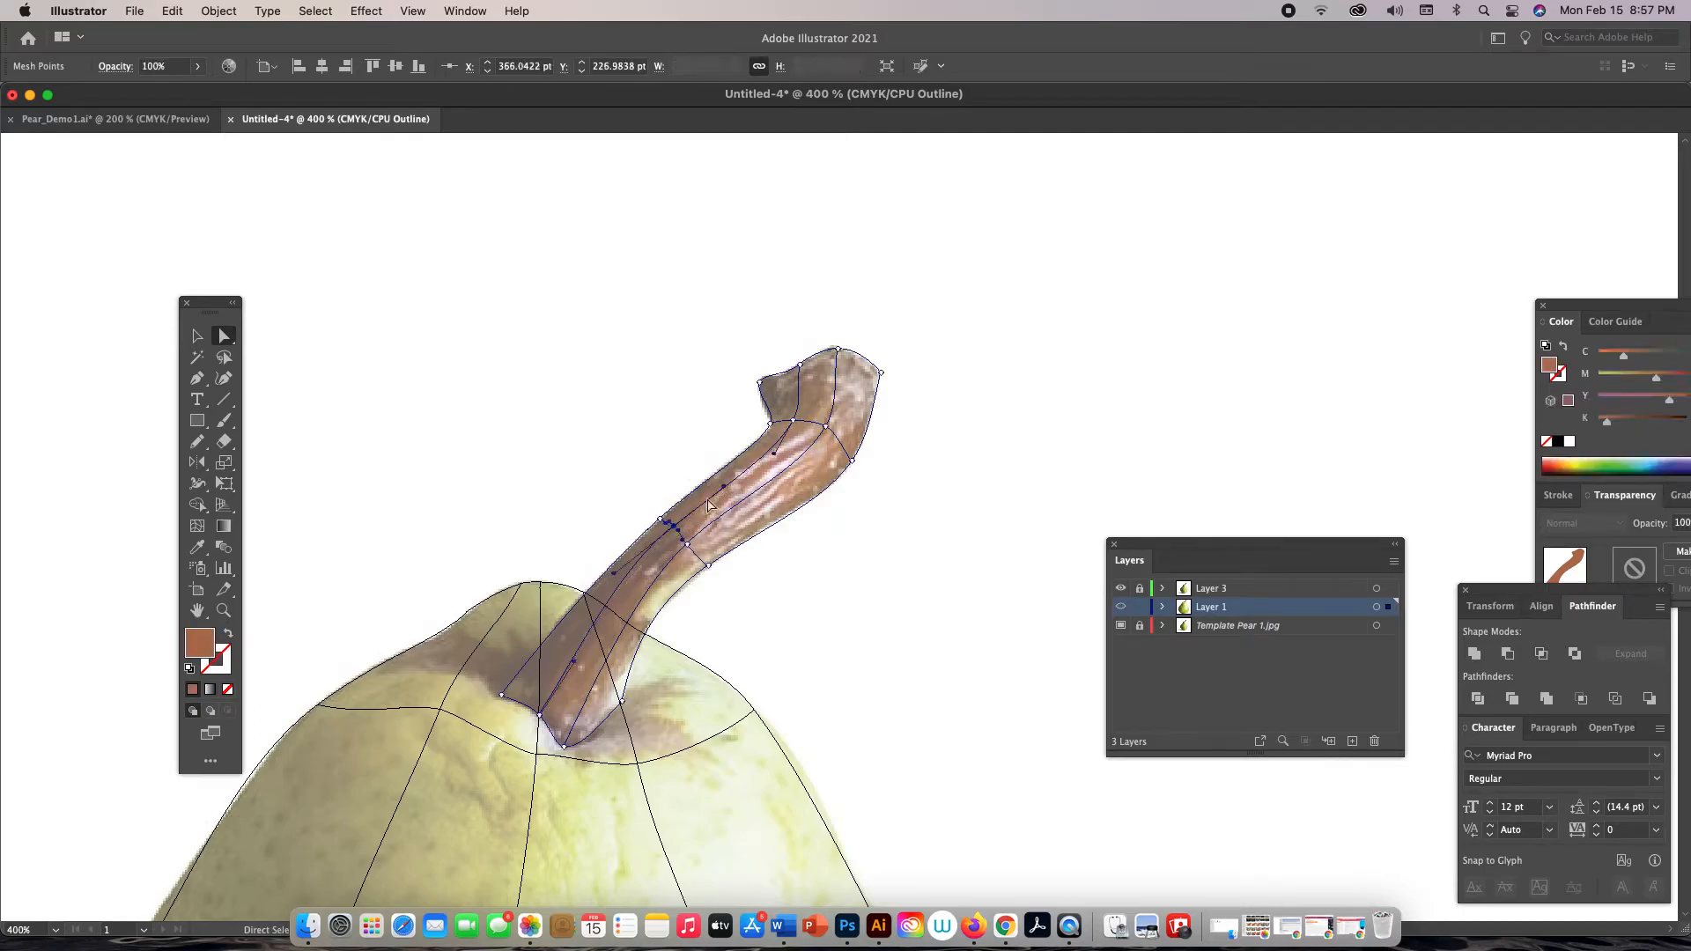
pyautogui.moveTo(773, 456)
pyautogui.mouseDown()
pyautogui.moveTo(747, 478)
pyautogui.moveTo(767, 452)
pyautogui.mouseUp()
pyautogui.click(794, 423)
pyautogui.moveTo(774, 456); pyautogui.dragTo(763, 453)
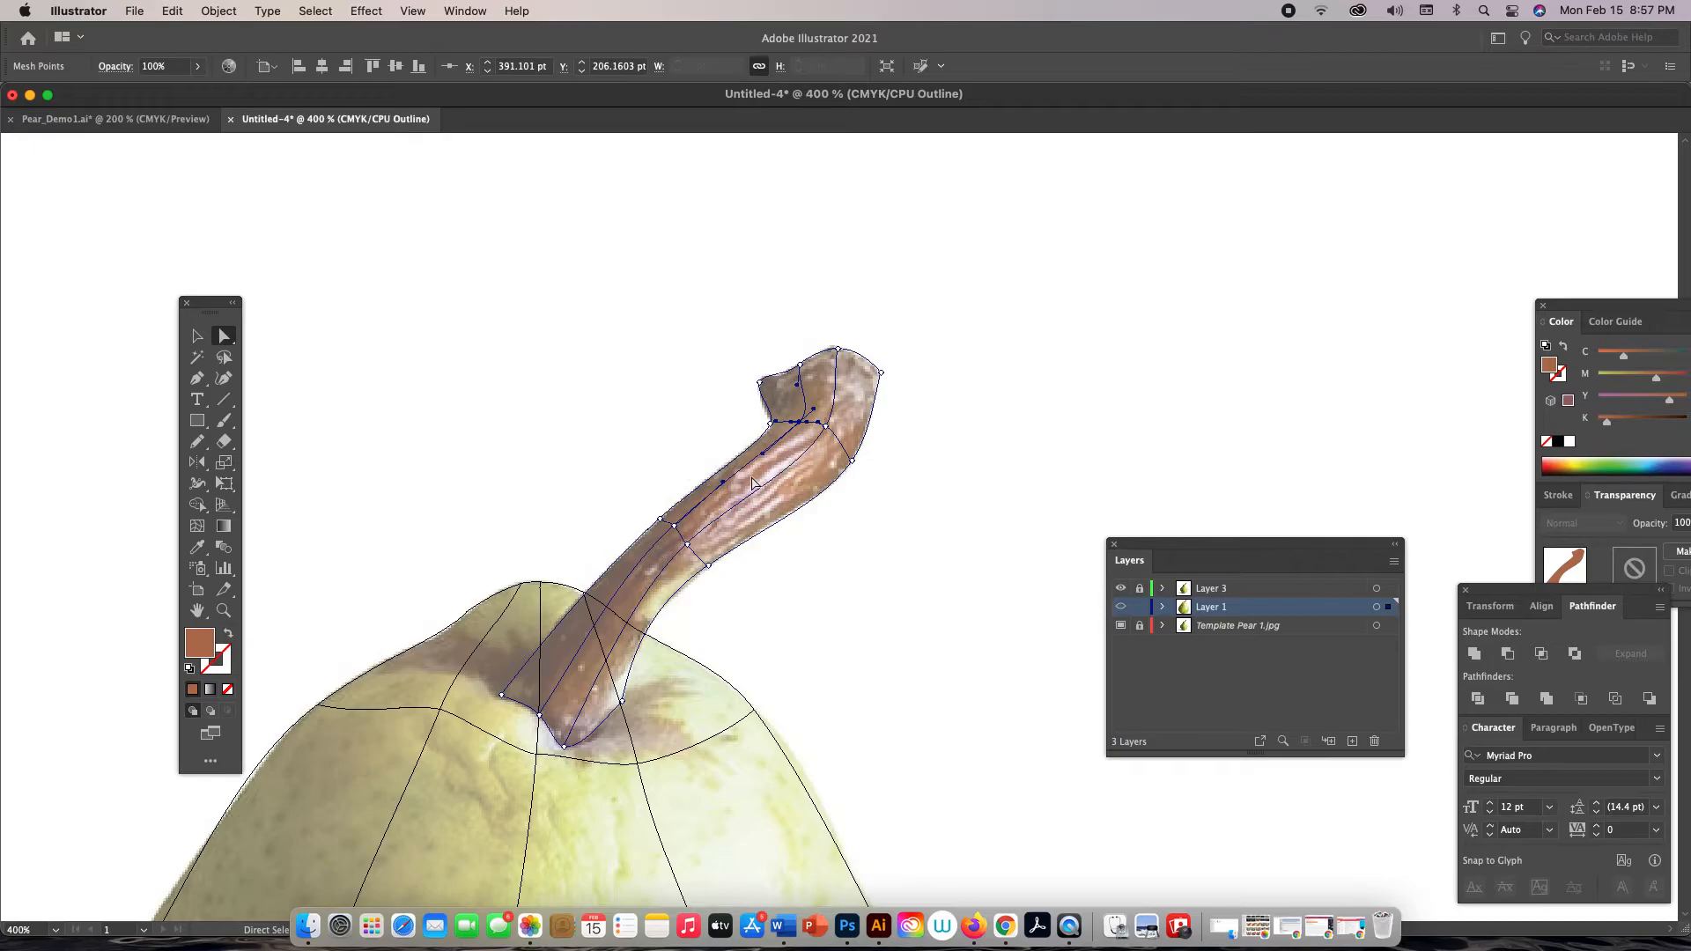
# Add a mesh row across the middle of the stem, between the bend and the existing middle row
pyautogui.press('u')
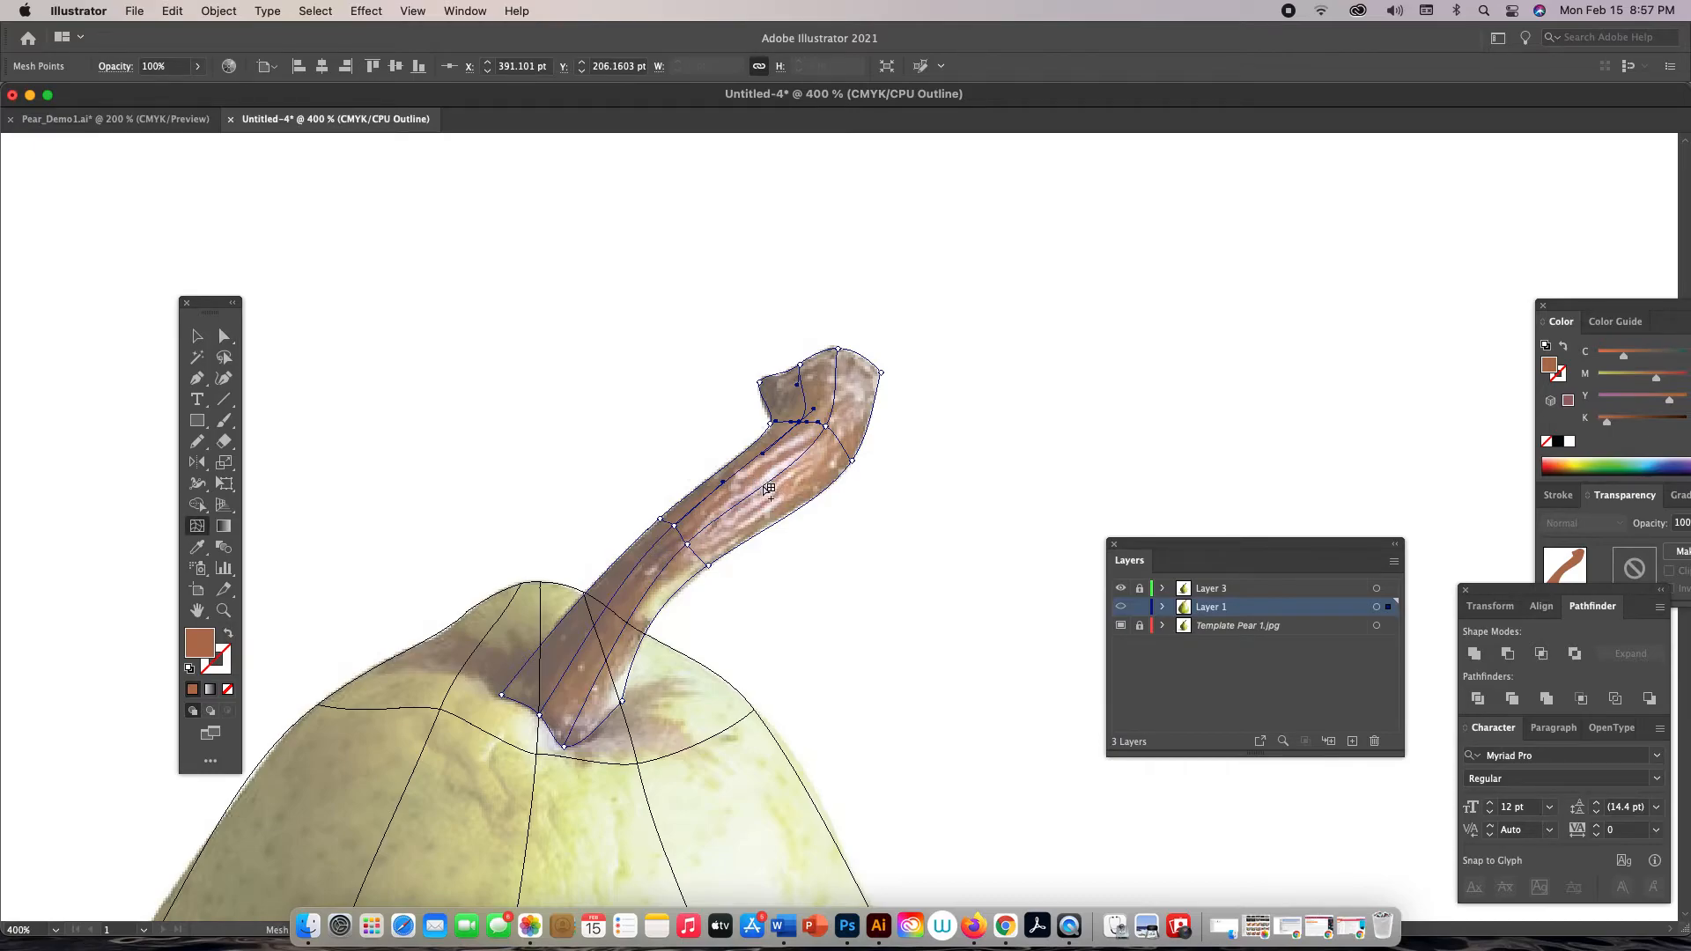
pyautogui.click(762, 484)
pyautogui.moveTo(762, 486); pyautogui.dragTo(762, 484)
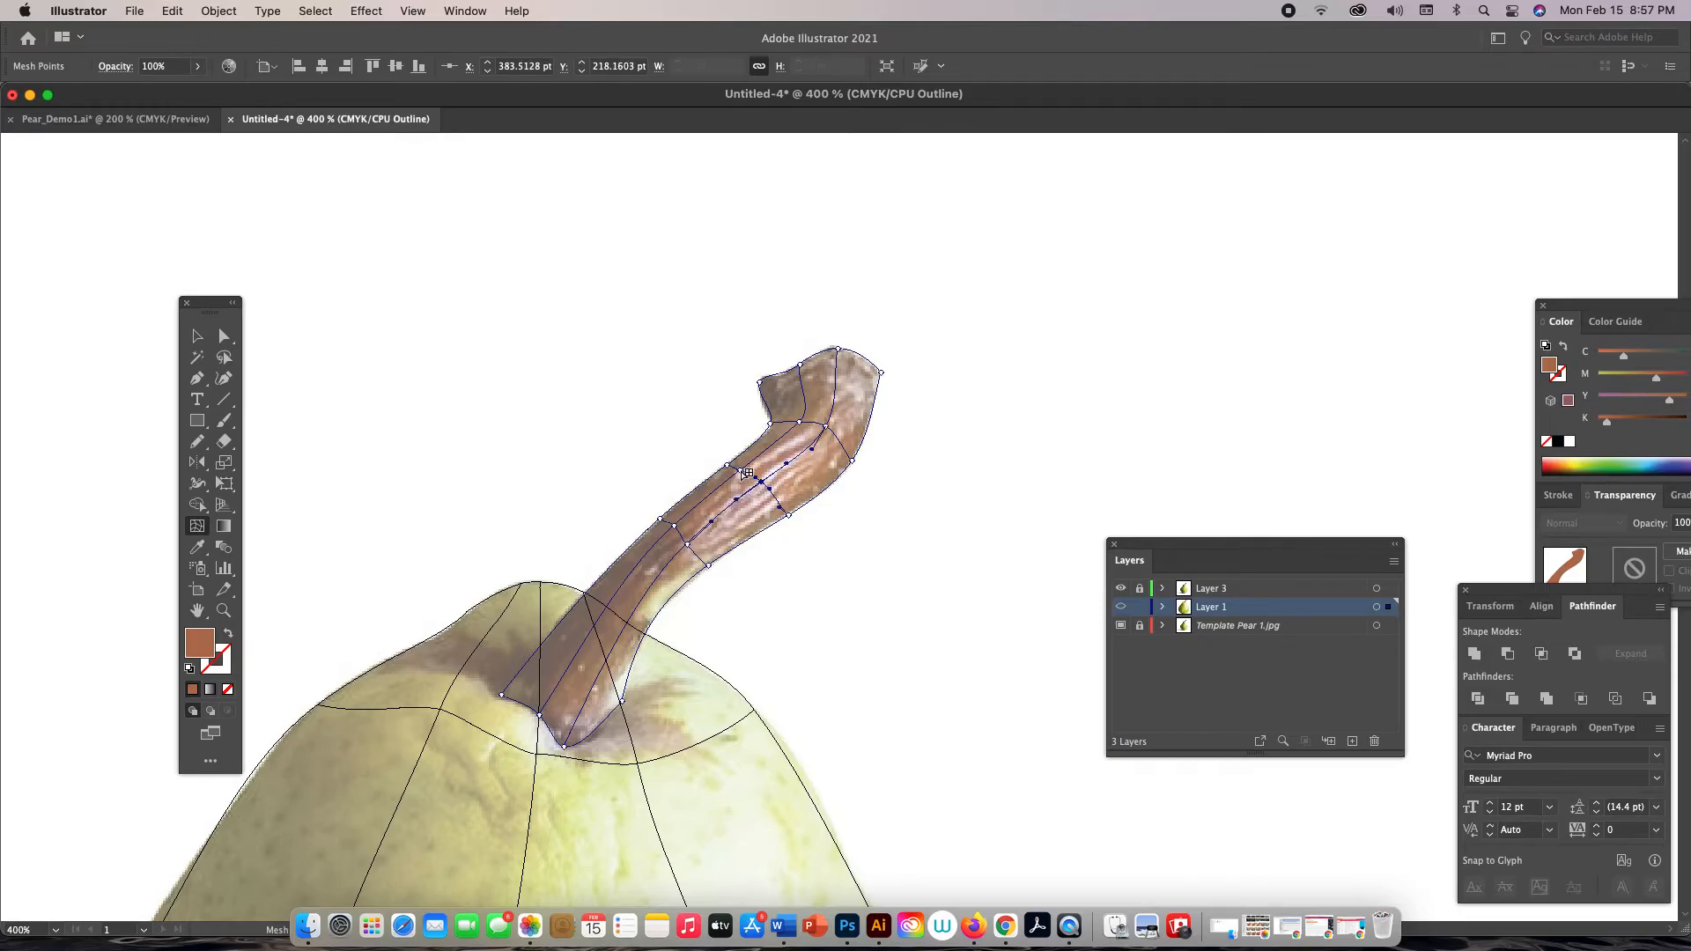
# Add a lengthwise mesh line through the stem's central highlight with the Mesh tool
pyautogui.press('super+h')
pyautogui.press('z')
pyautogui.click(775, 476)
pyautogui.click(903, 578)
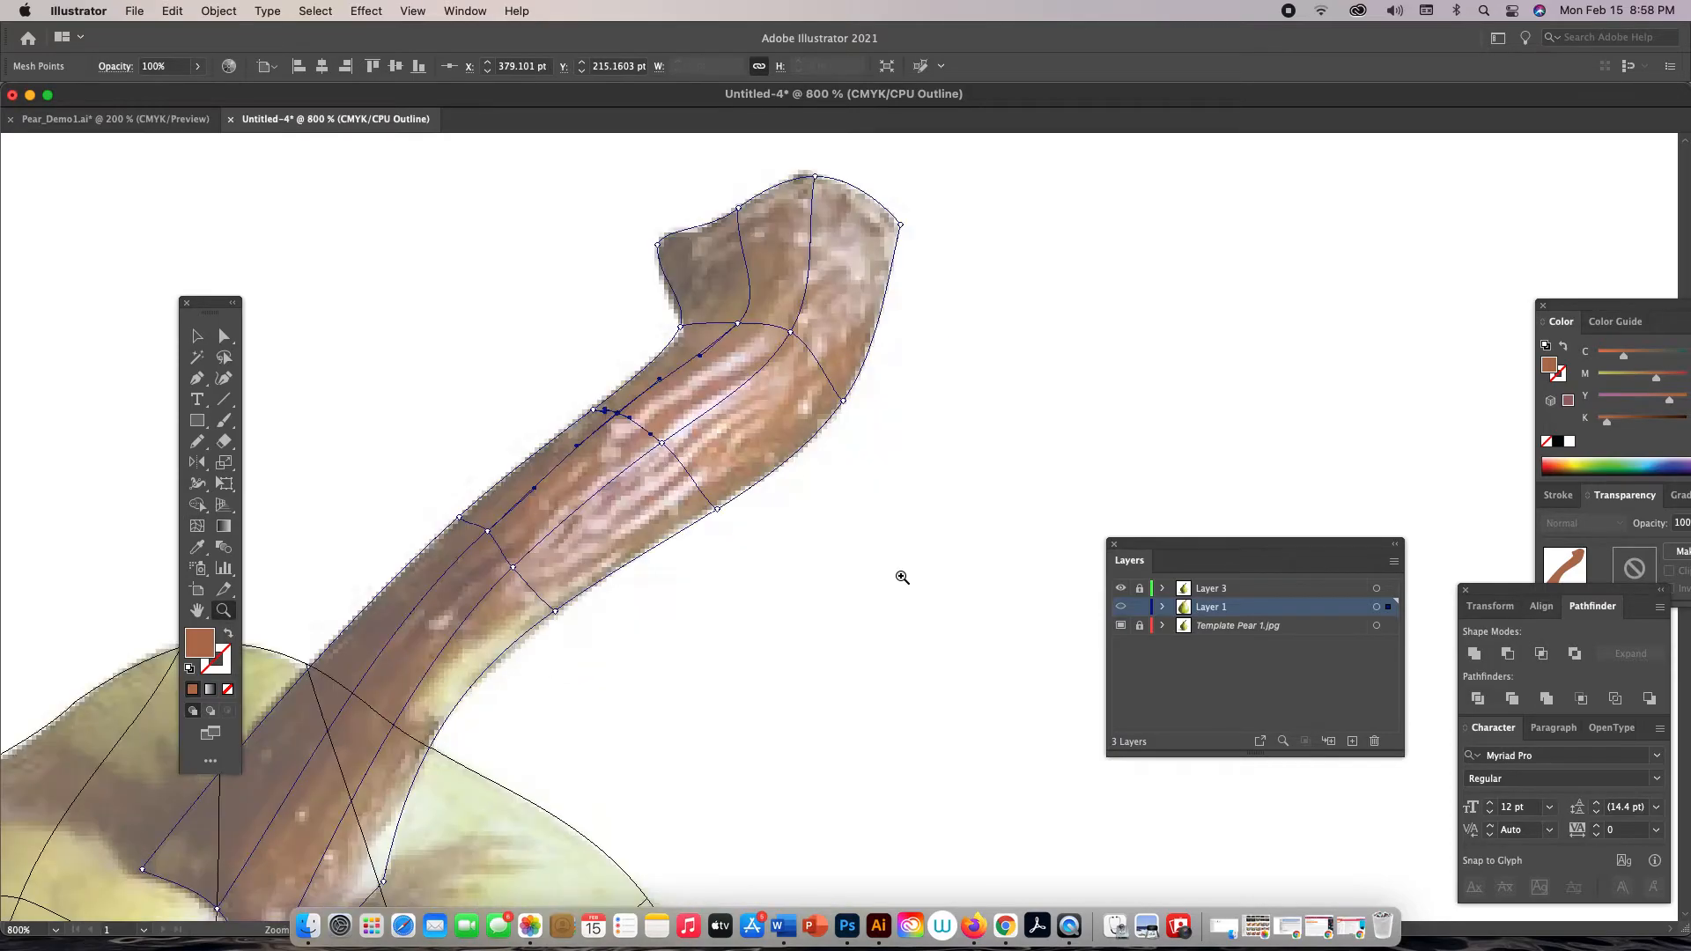
pyautogui.moveTo(787, 510); pyautogui.dragTo(857, 521)
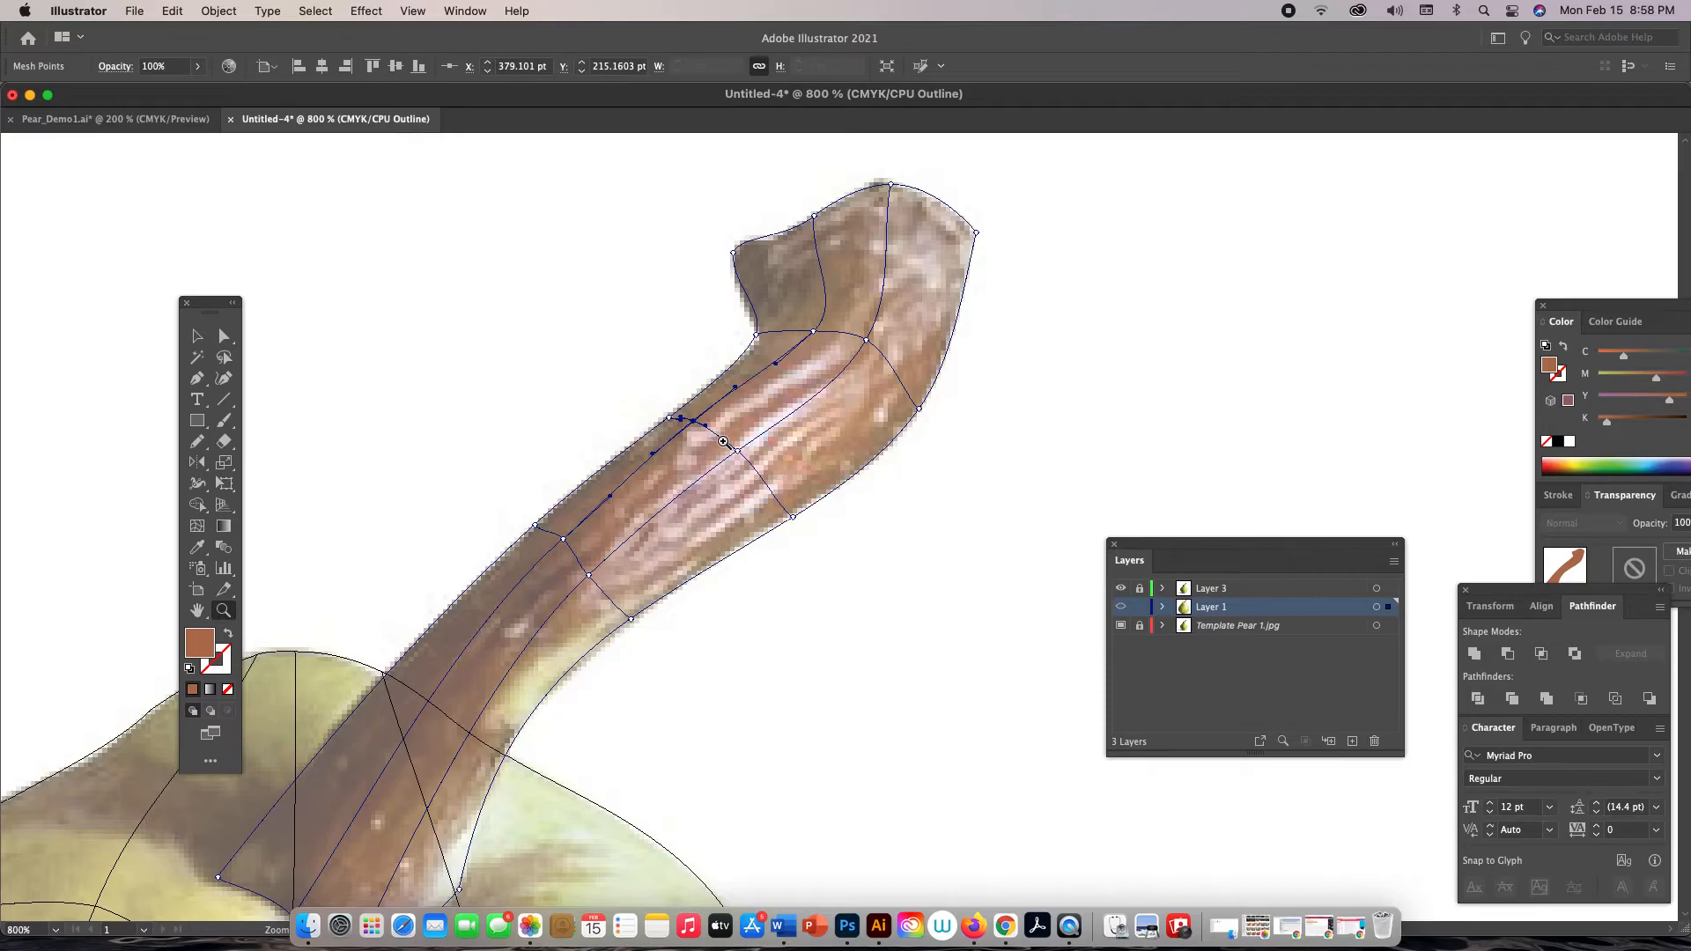
pyautogui.press('u')
pyautogui.click(725, 439)
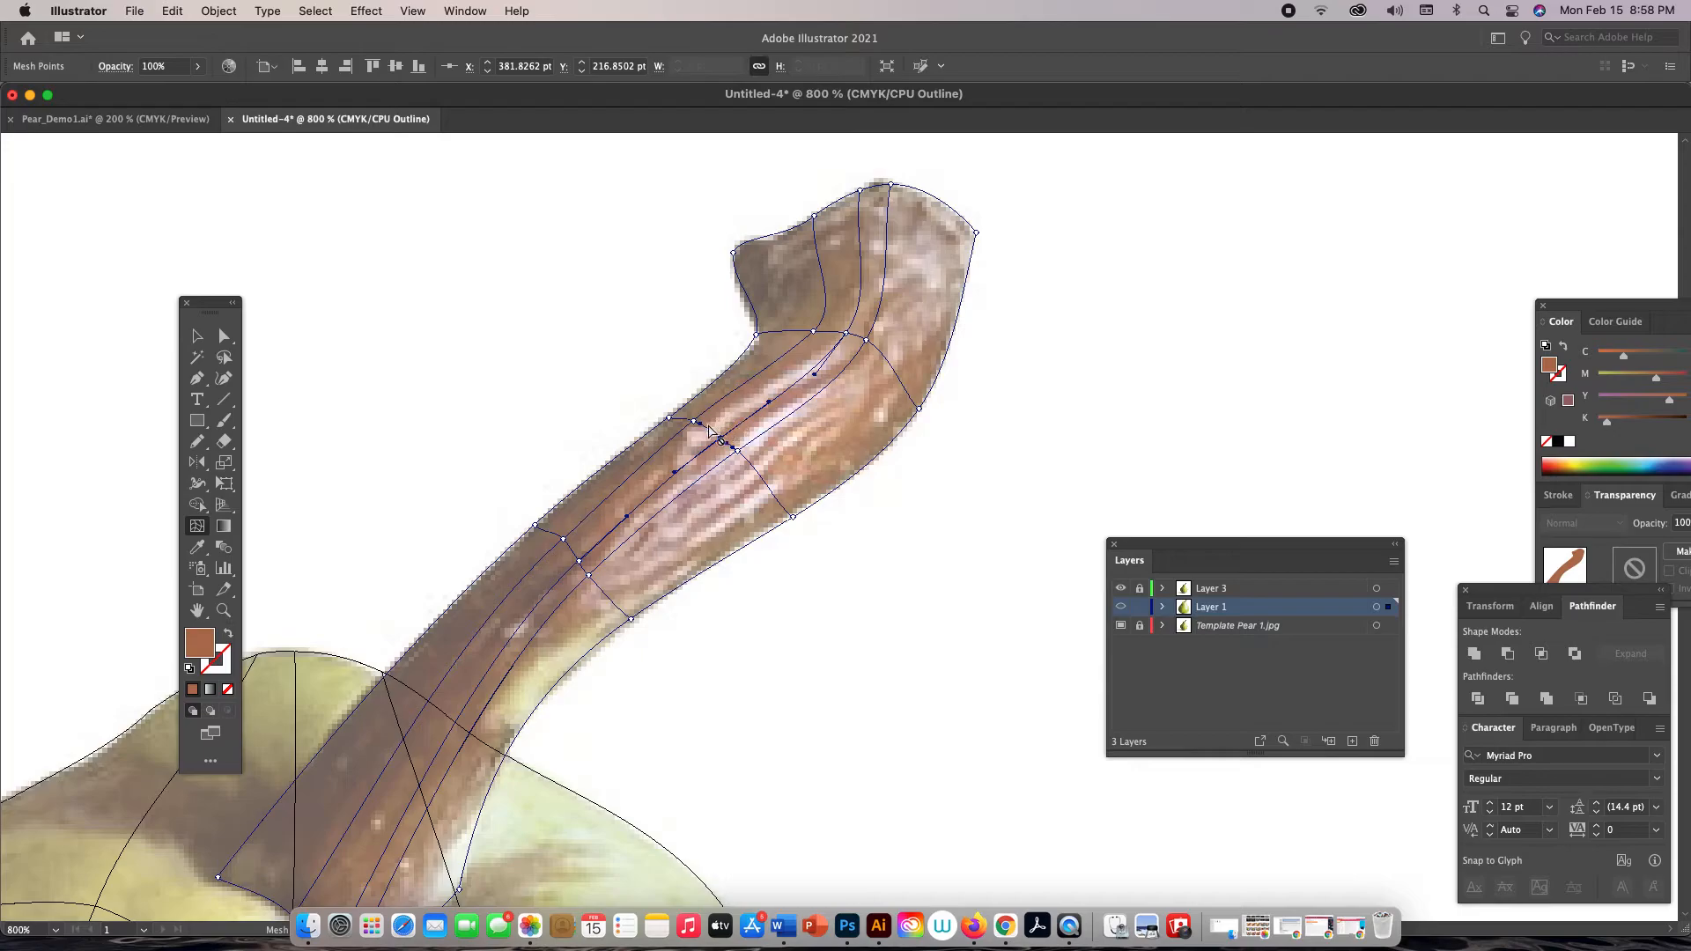
# Shift the central mesh points at the stem's bend and adjust the handles so the lengthwise lines follow the curve
pyautogui.press('a')
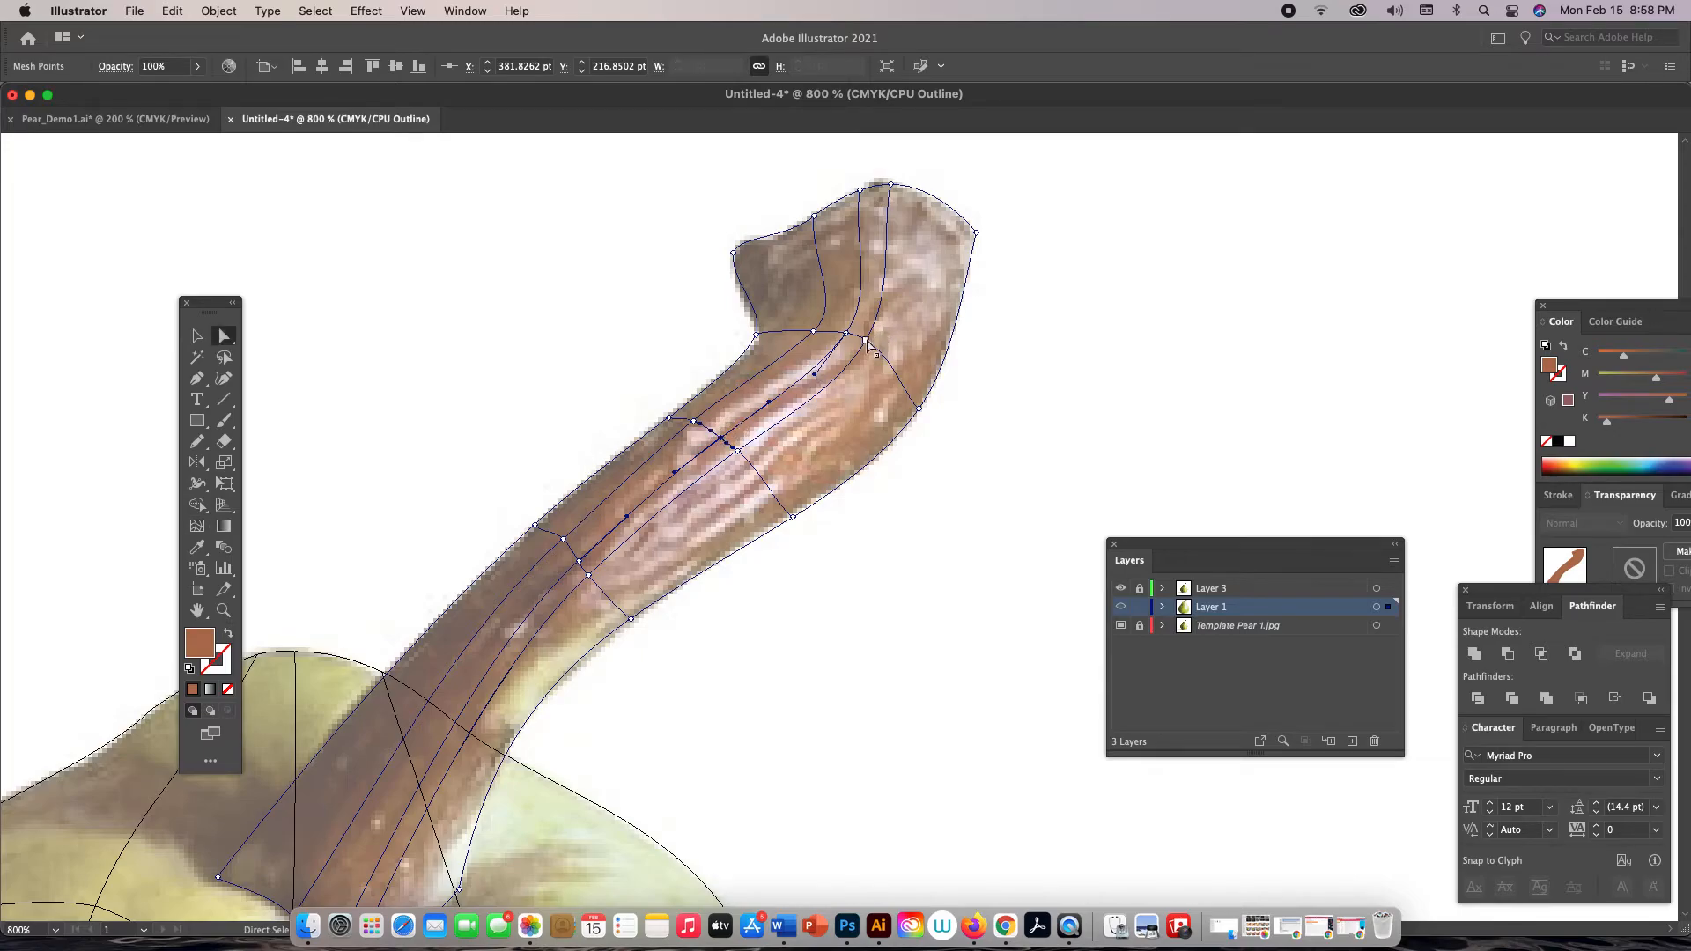
pyautogui.click(866, 340)
pyautogui.moveTo(866, 340)
pyautogui.mouseDown()
pyautogui.moveTo(882, 341)
pyautogui.moveTo(857, 382)
pyautogui.moveTo(861, 340)
pyautogui.mouseUp()
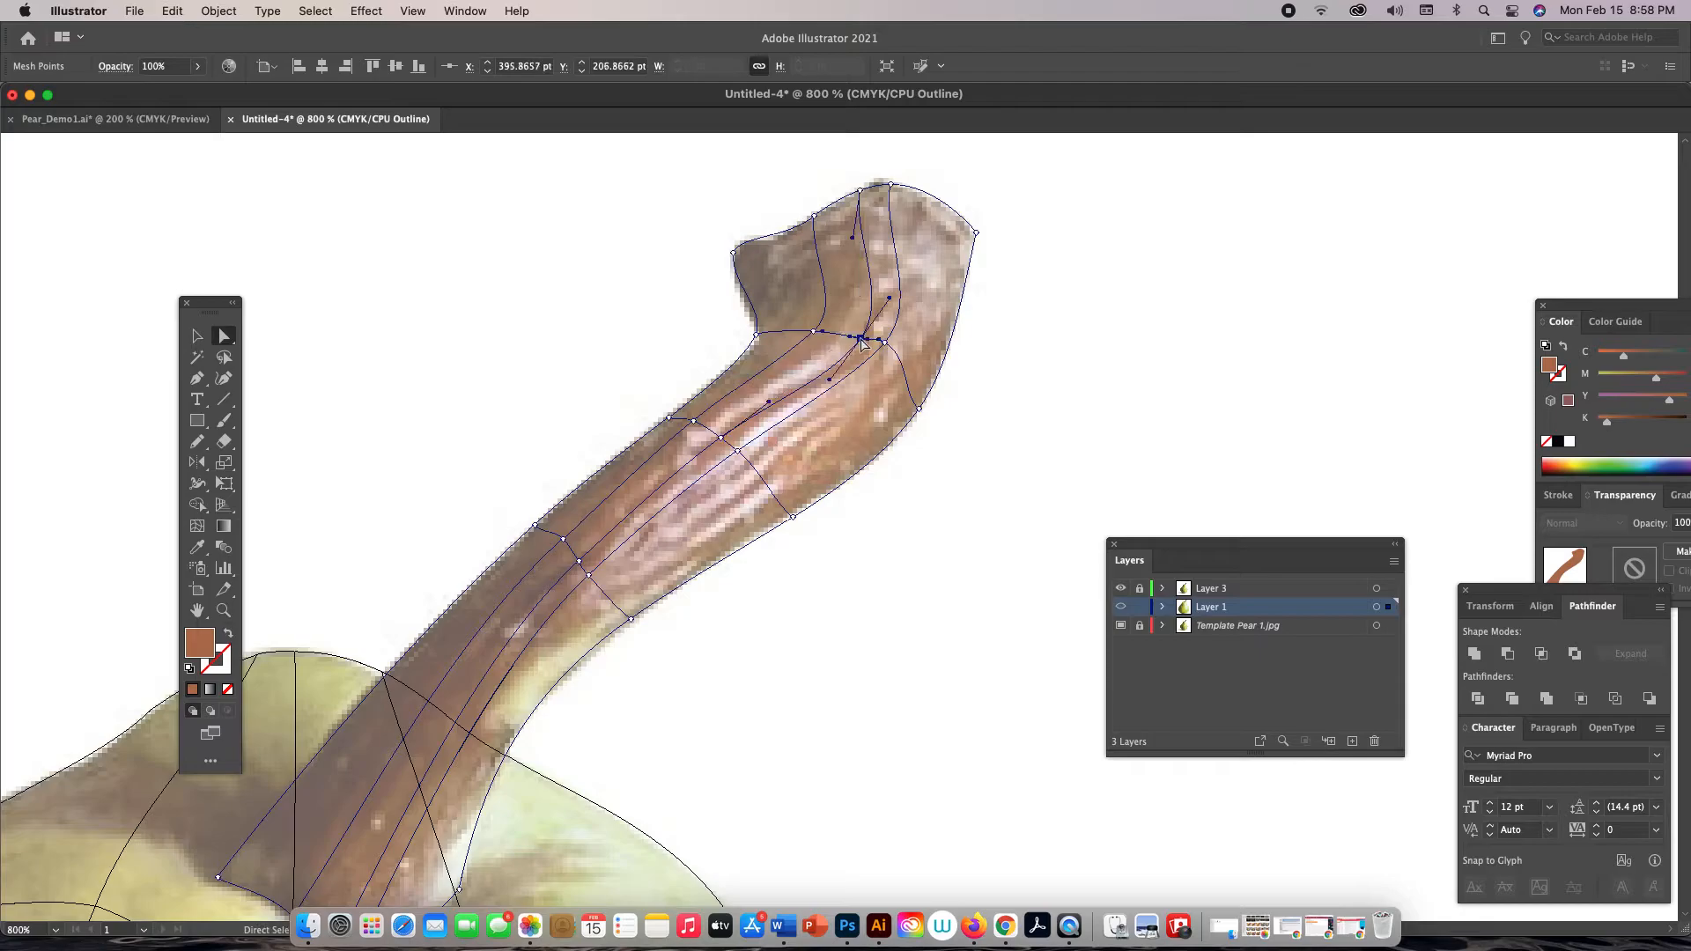
pyautogui.click(881, 343)
pyautogui.click(887, 296)
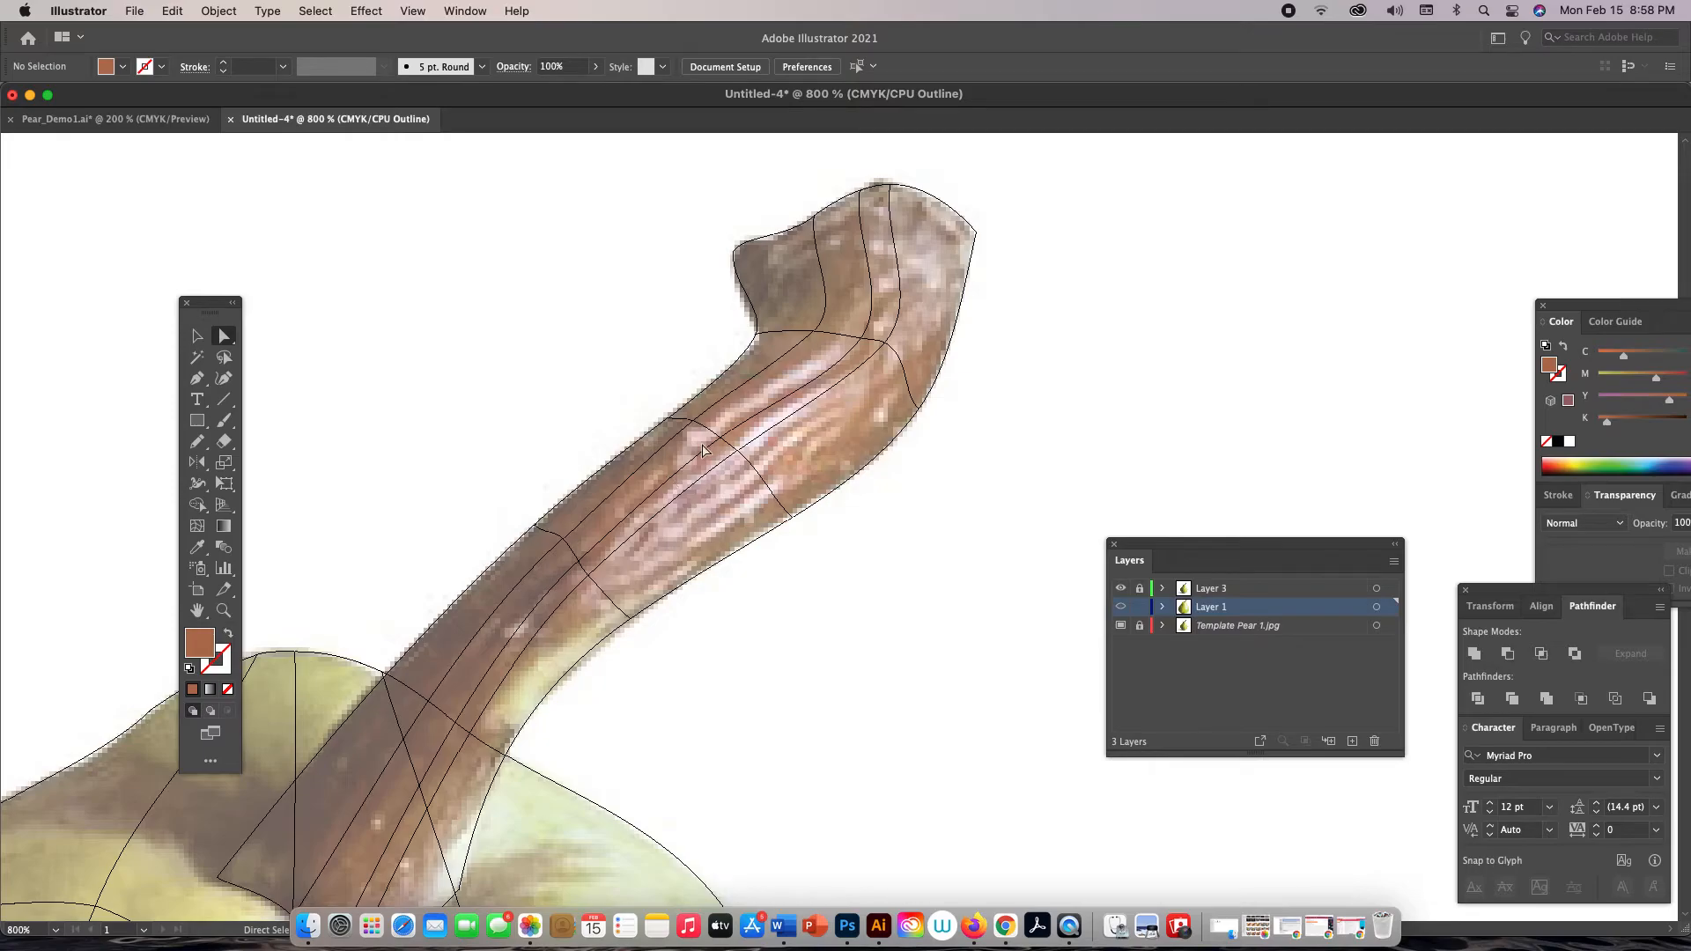
# Add three more lengthwise mesh lines, one within the stem's highlight and two close together on its right side
pyautogui.press('u')
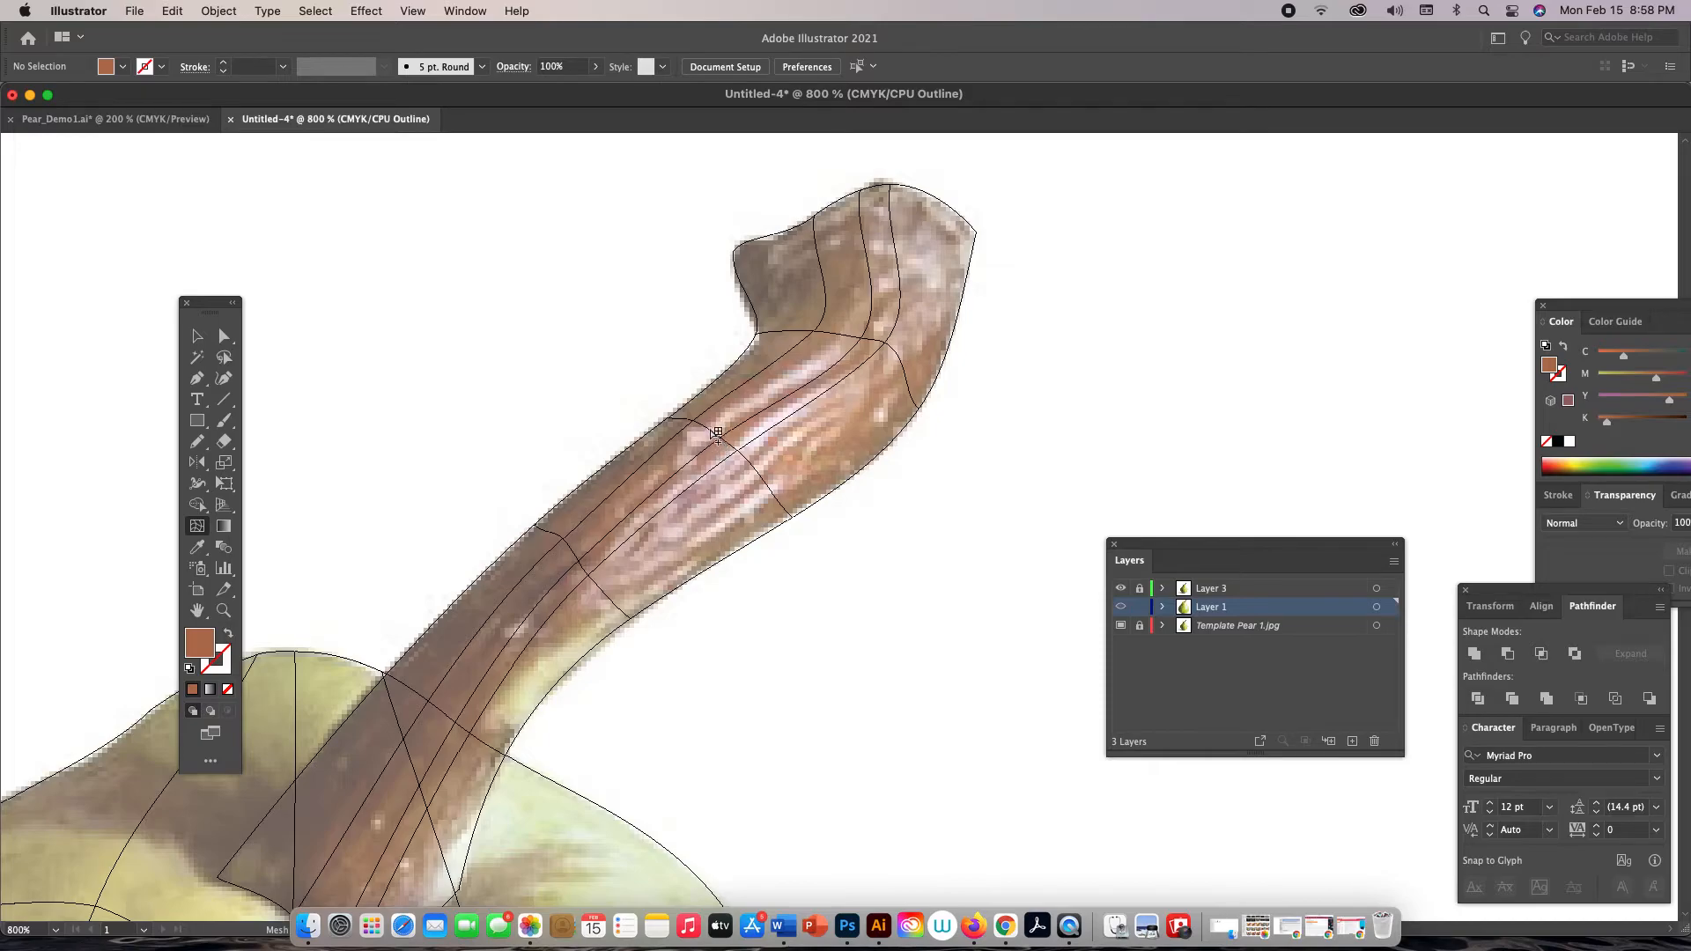
pyautogui.click(717, 433)
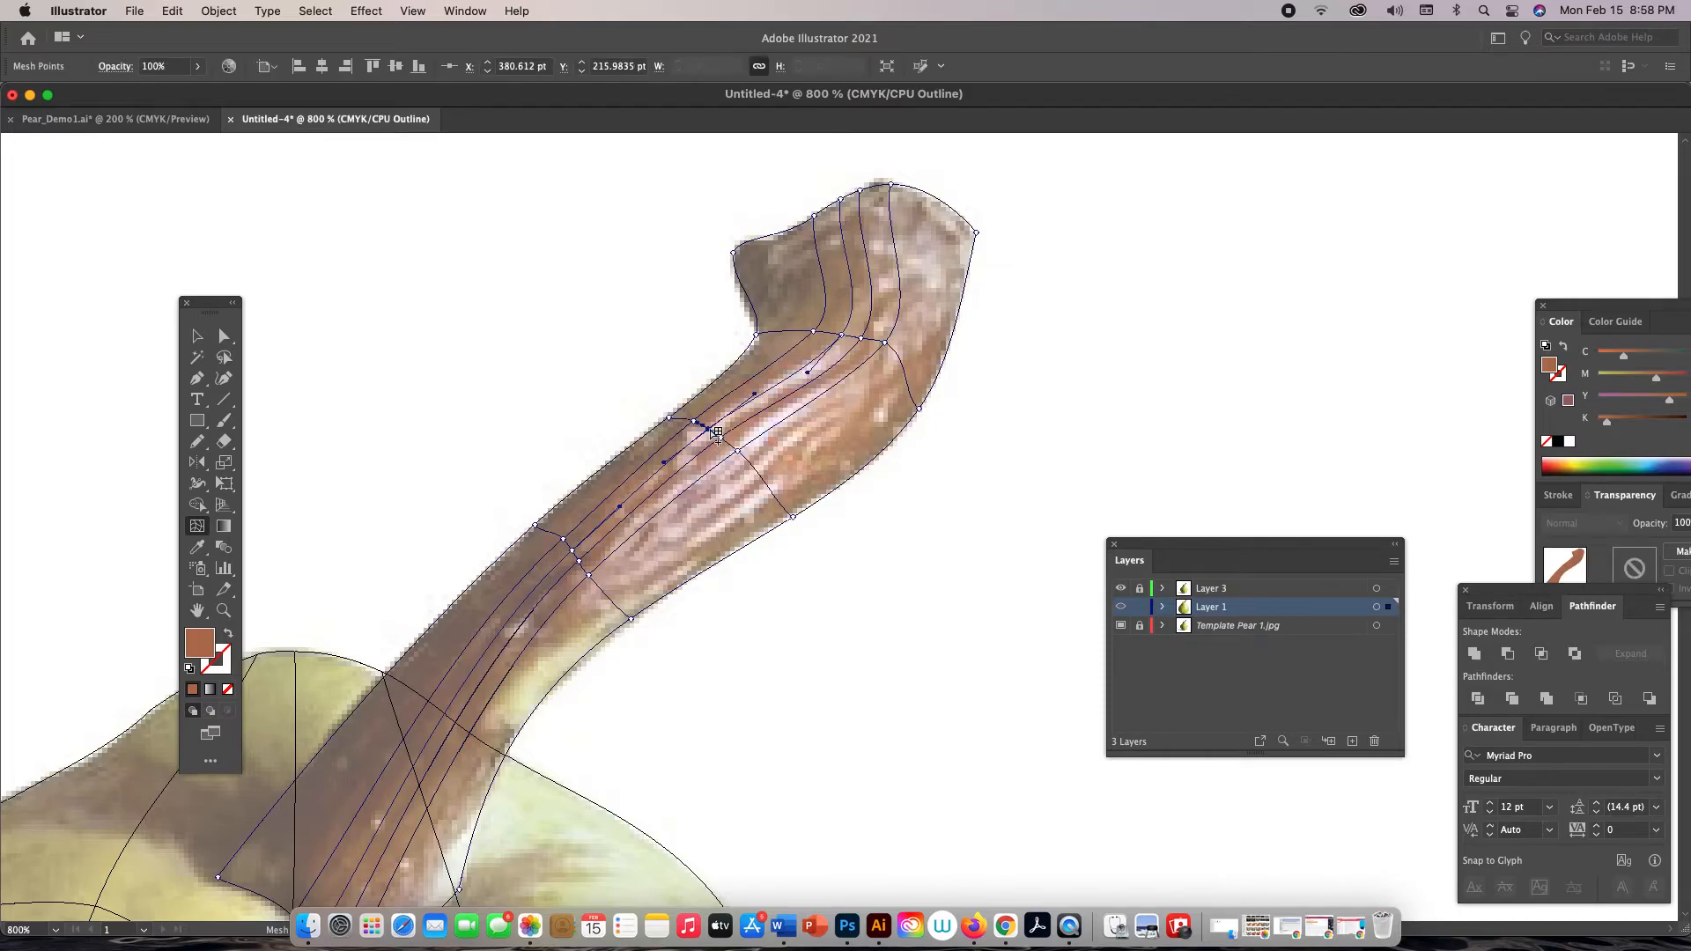
pyautogui.click(756, 467)
pyautogui.click(761, 473)
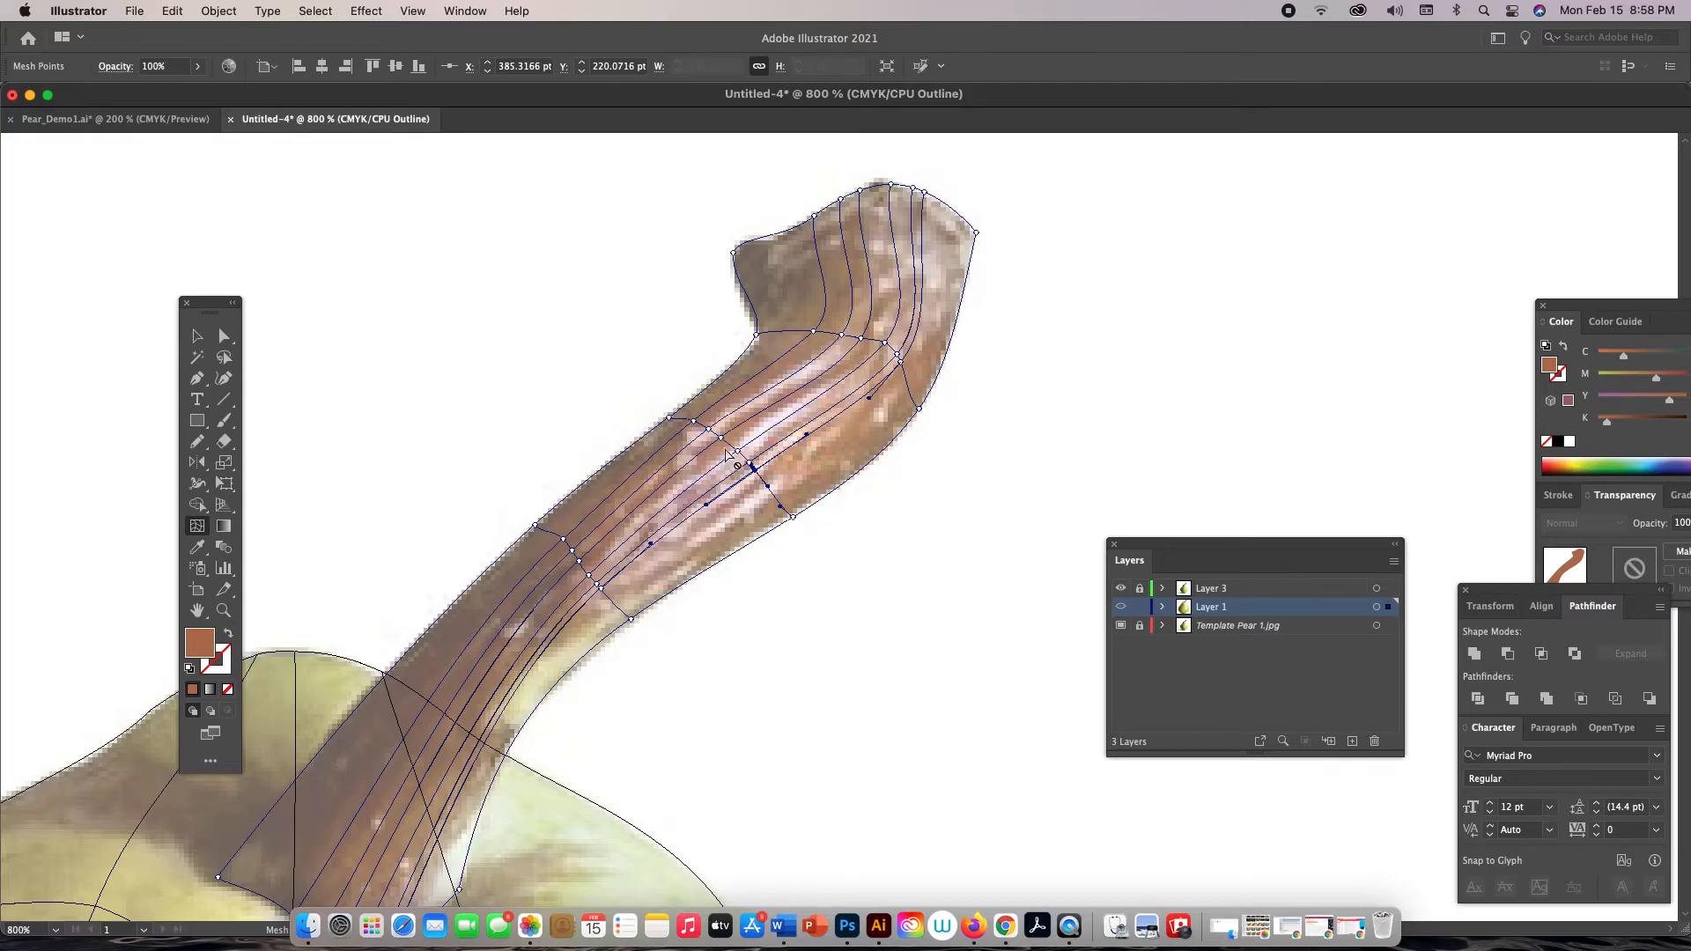
pyautogui.press('super+minus')
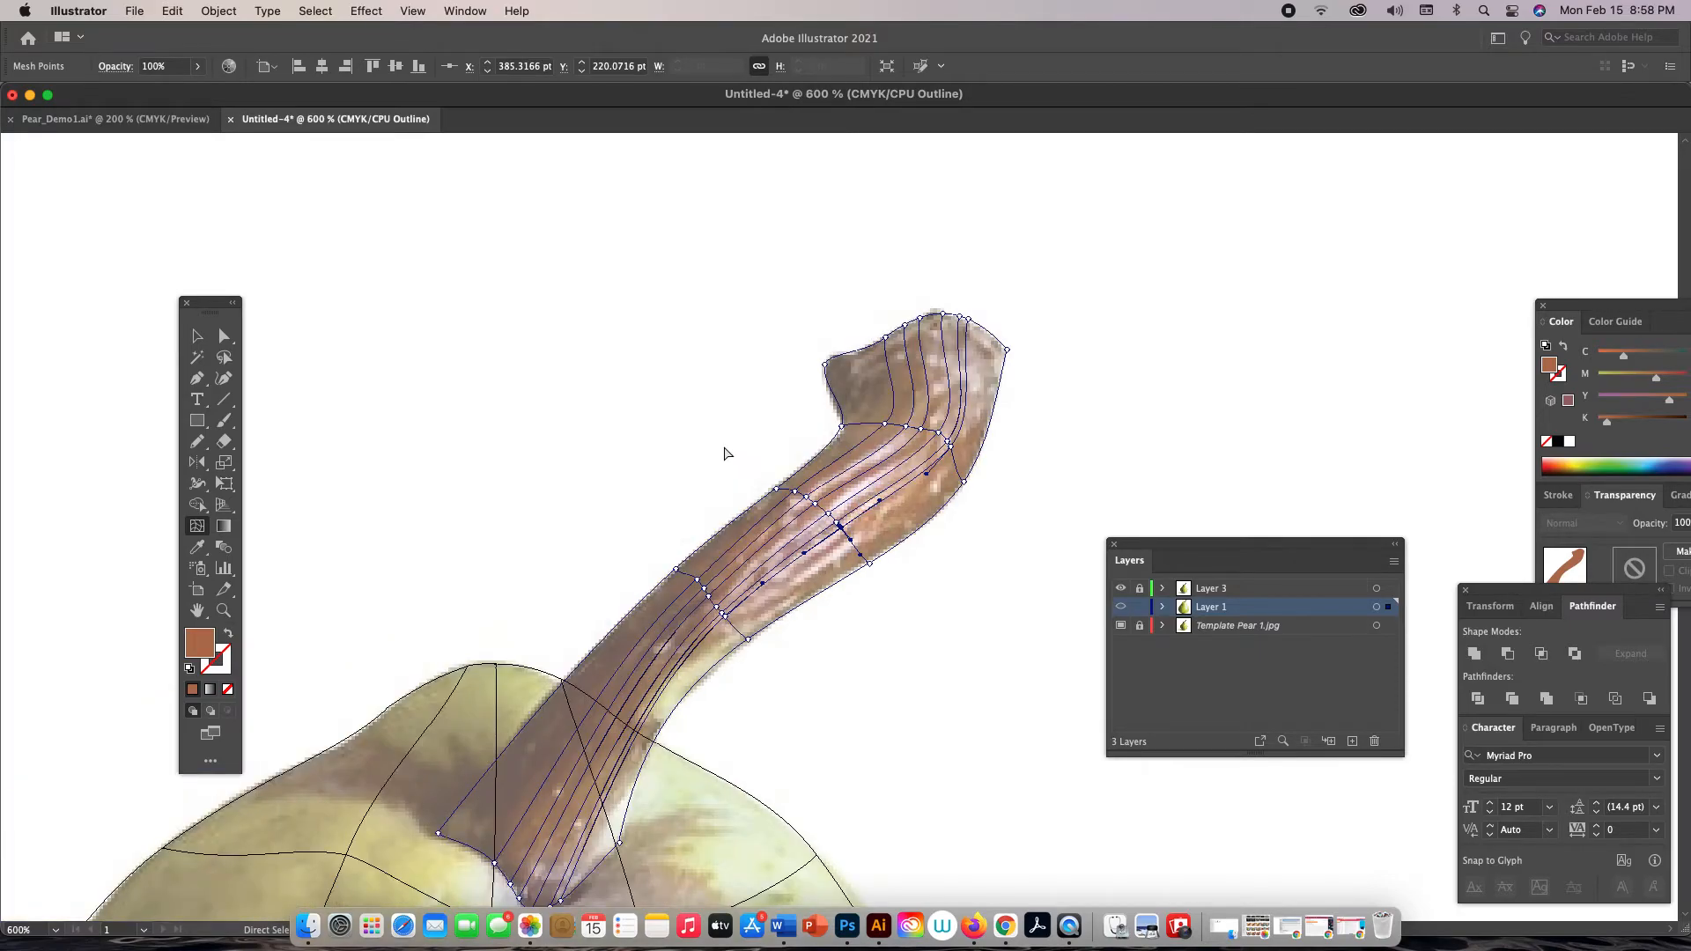
pyautogui.moveTo(705, 461); pyautogui.dragTo(707, 421)
pyautogui.press('i')
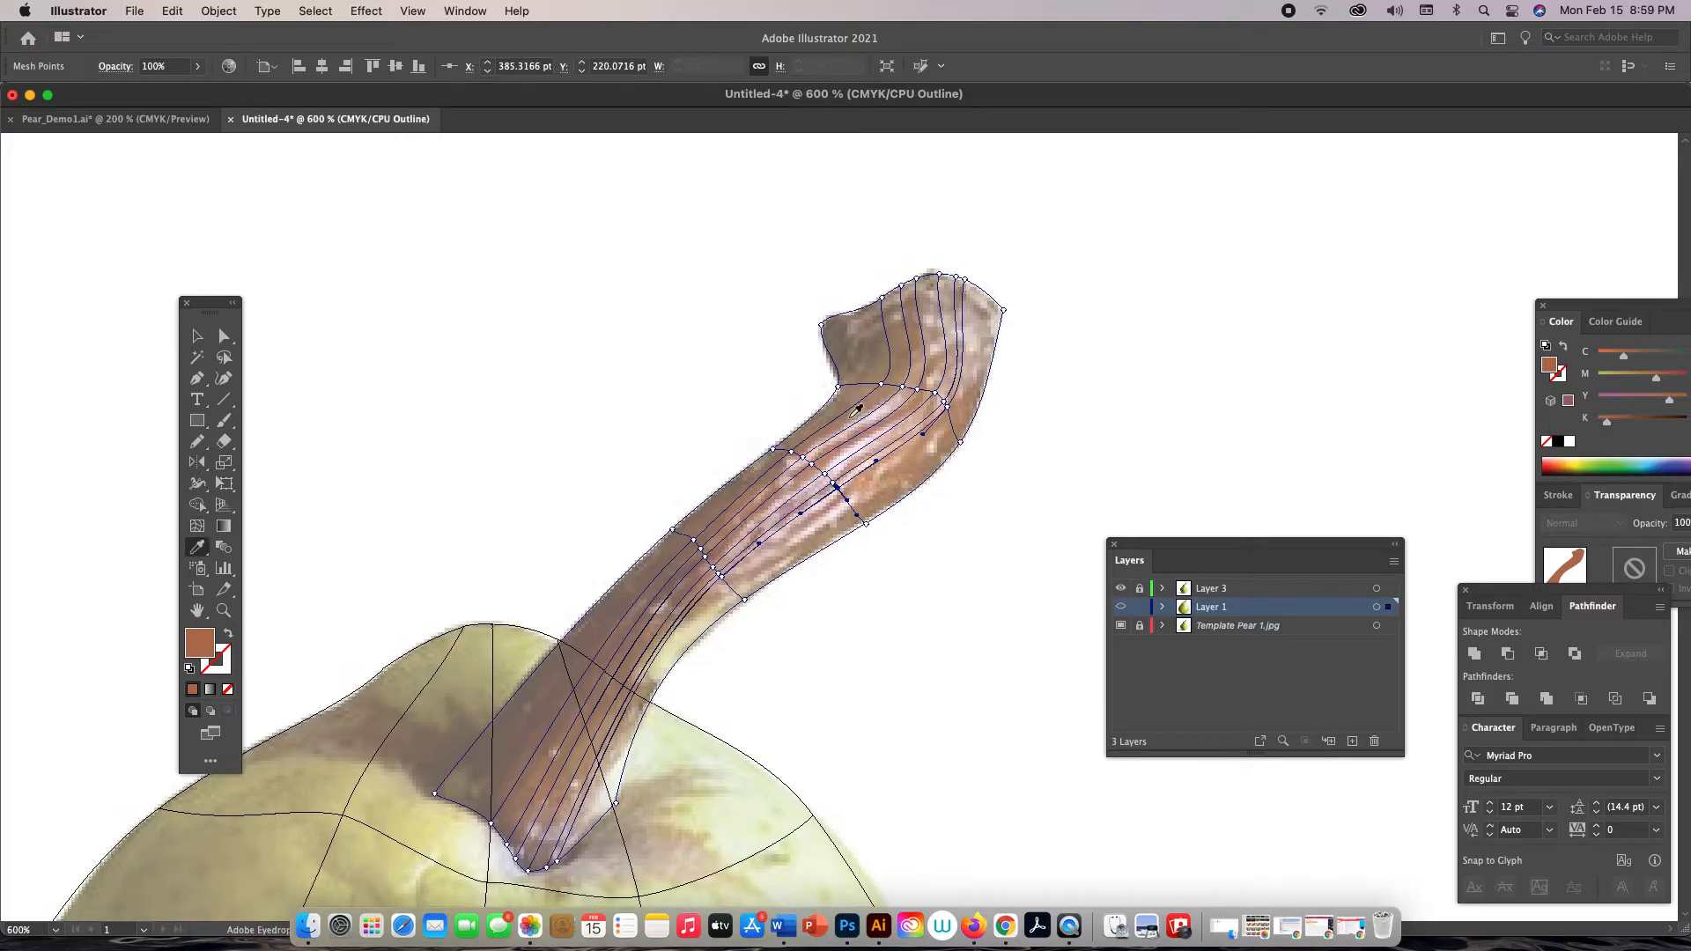
pyautogui.press('a')
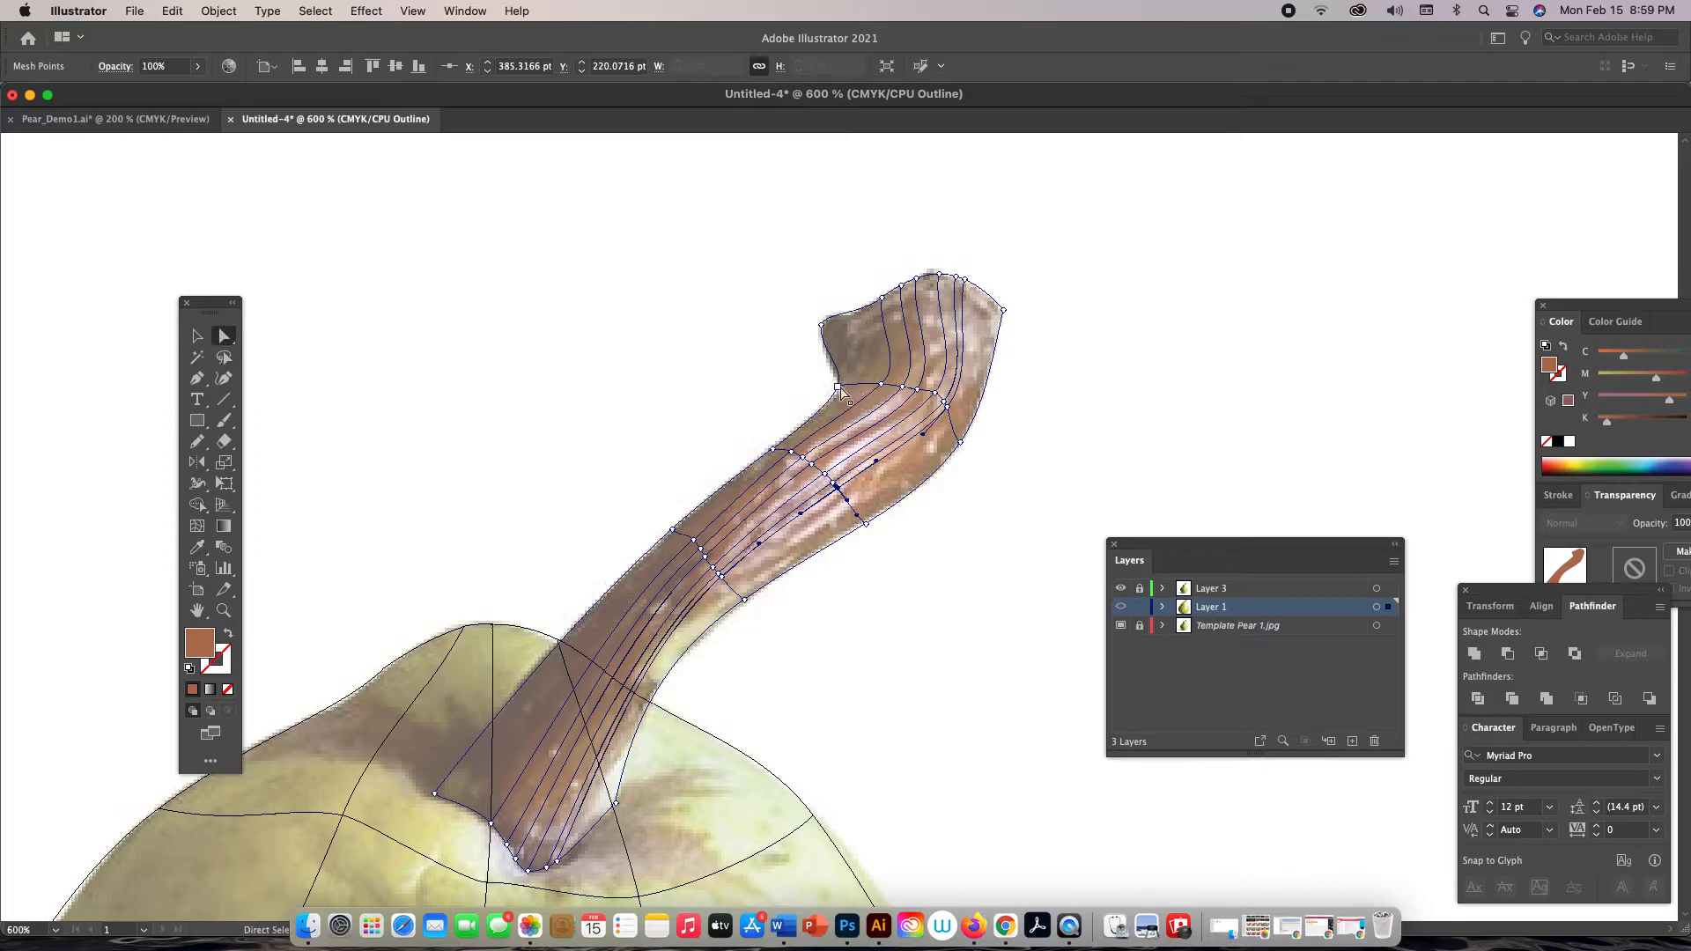
pyautogui.click(837, 386)
pyautogui.keyDown('shift'); pyautogui.click(821, 325); pyautogui.keyUp('shift')
pyautogui.keyDown('shift'); pyautogui.click(773, 450); pyautogui.keyUp('shift')
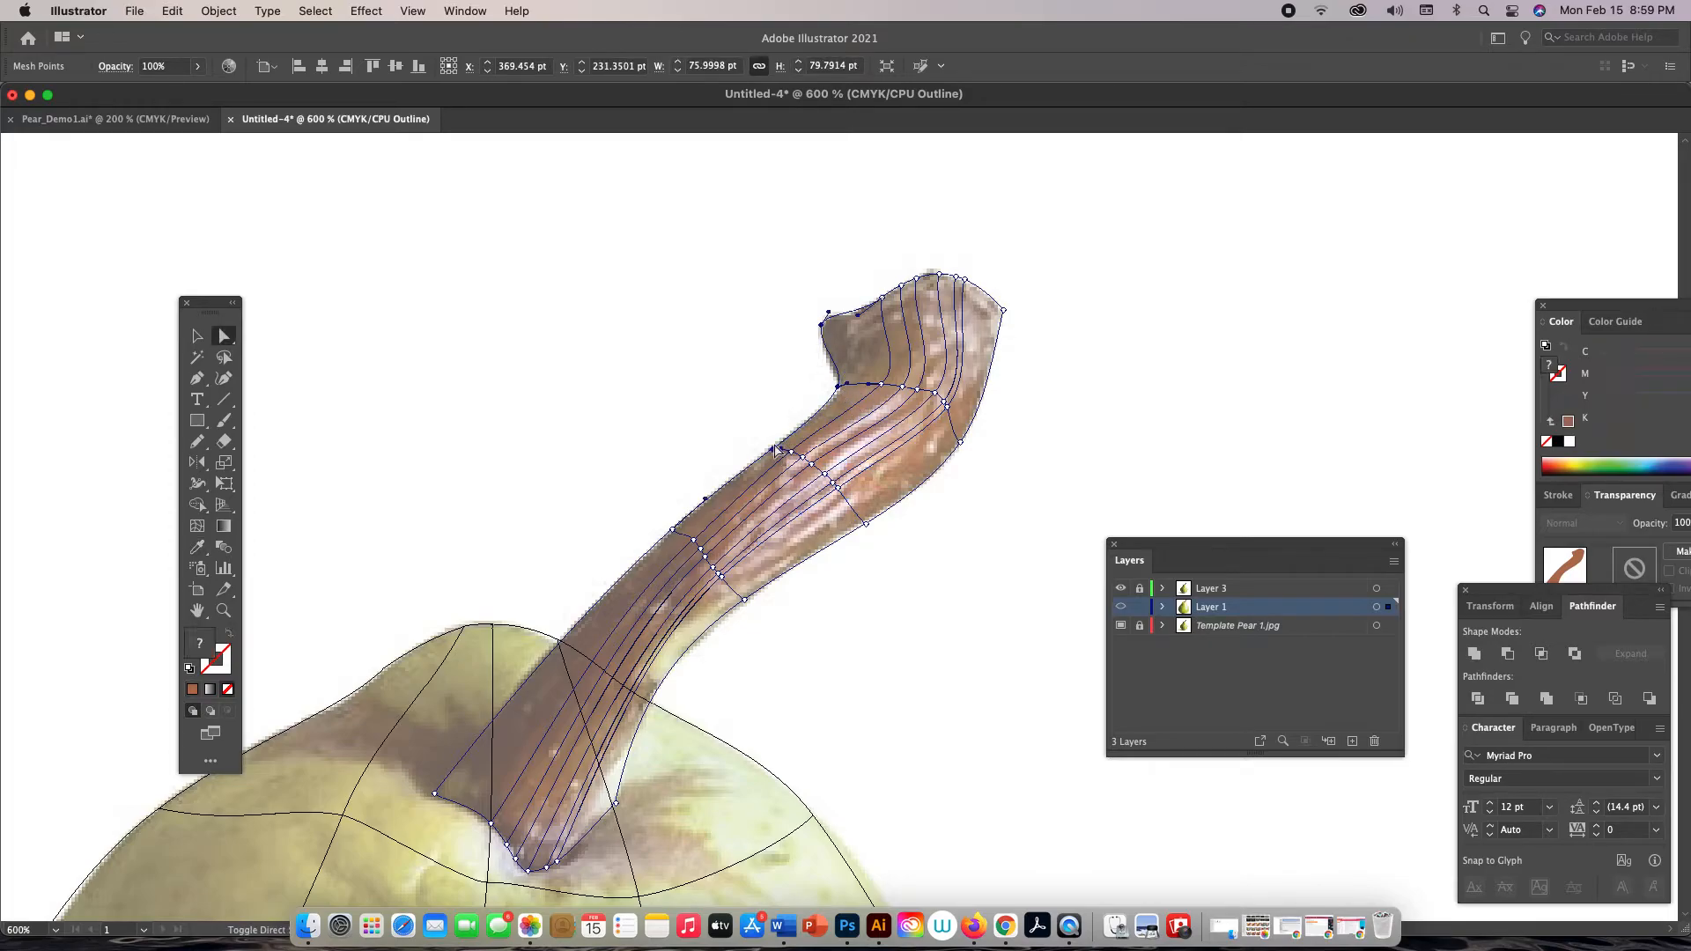
pyautogui.keyDown('shift'); pyautogui.click(673, 533); pyautogui.keyUp('shift')
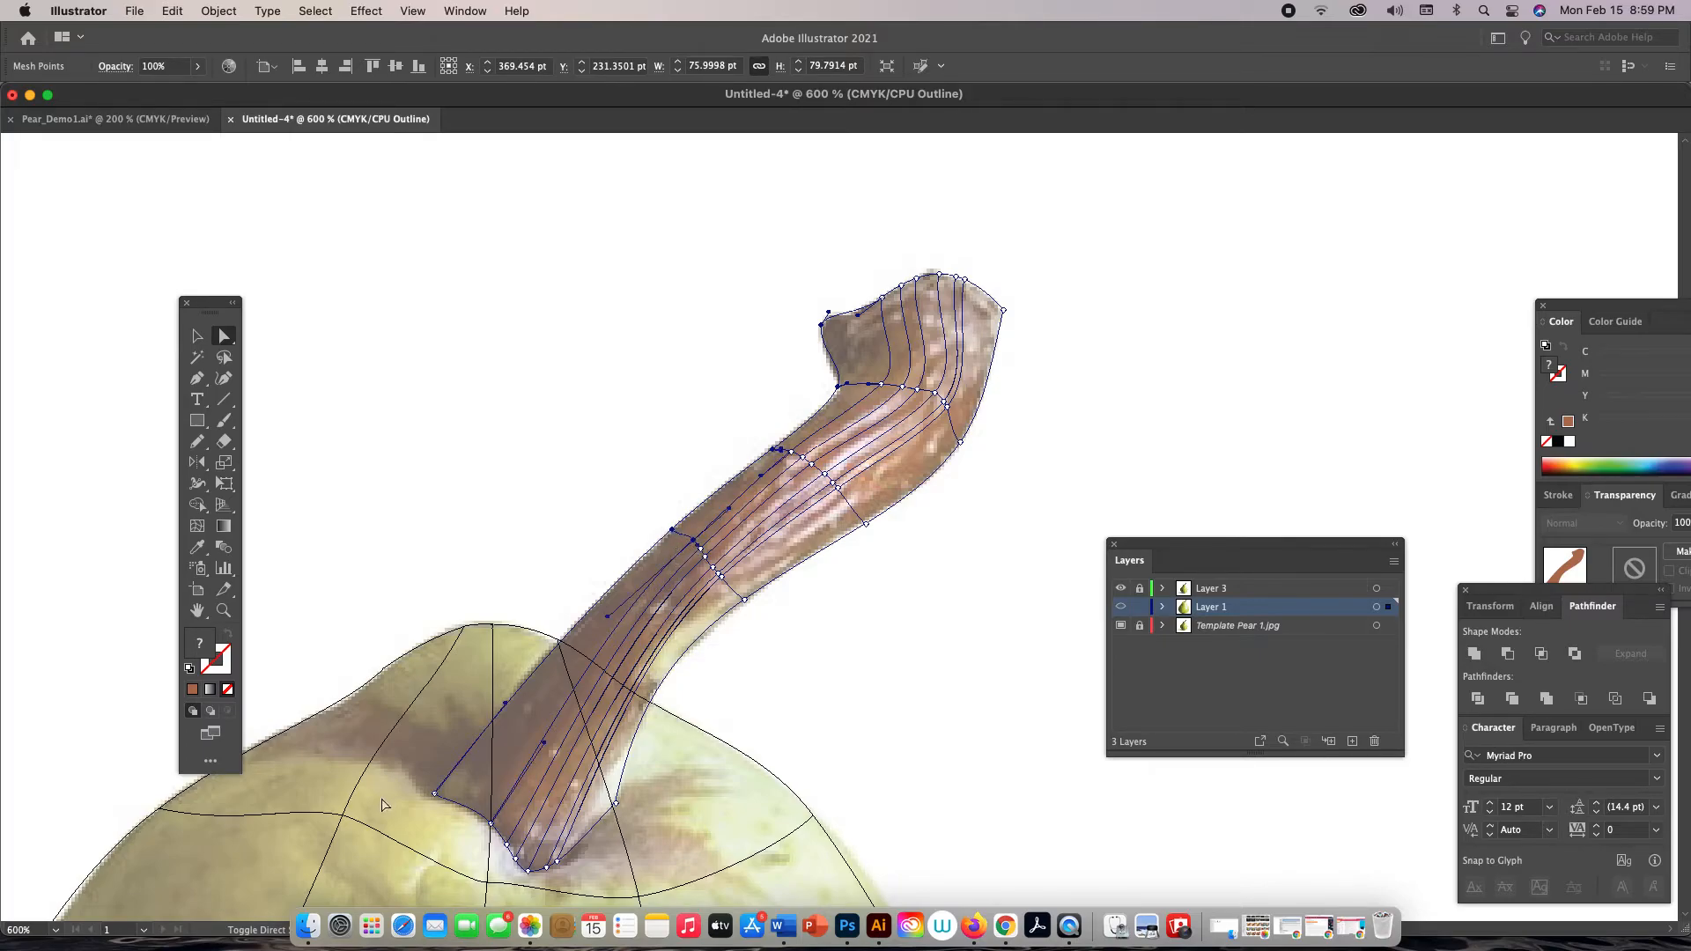
pyautogui.keyDown('shift'); pyautogui.click(435, 794); pyautogui.keyUp('shift')
pyautogui.keyDown('shift'); pyautogui.click(491, 823); pyautogui.keyUp('shift')
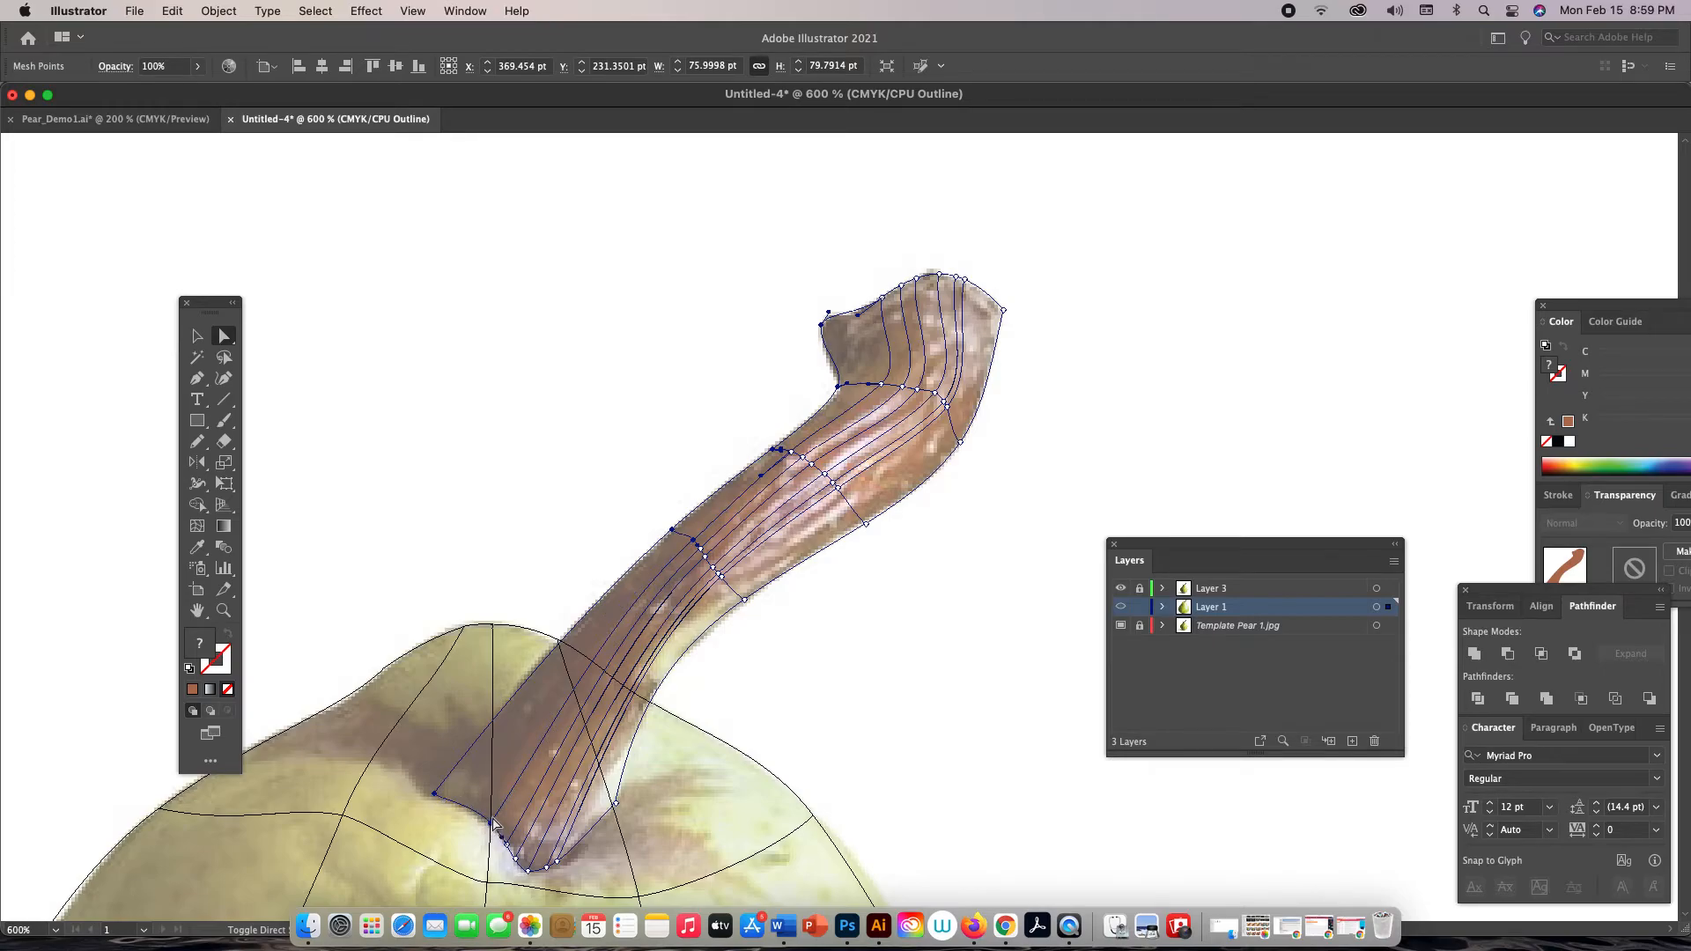
pyautogui.keyDown('shift'); pyautogui.click(514, 857); pyautogui.keyUp('shift')
pyautogui.keyDown('shift'); pyautogui.click(524, 870); pyautogui.keyUp('shift')
pyautogui.keyDown('shift'); pyautogui.click(536, 870); pyautogui.keyUp('shift')
pyautogui.keyDown('shift'); pyautogui.click(547, 867); pyautogui.keyUp('shift')
pyautogui.click(782, 672)
# Add two mesh rows across the lower part of the stem, near its base
pyautogui.press('u')
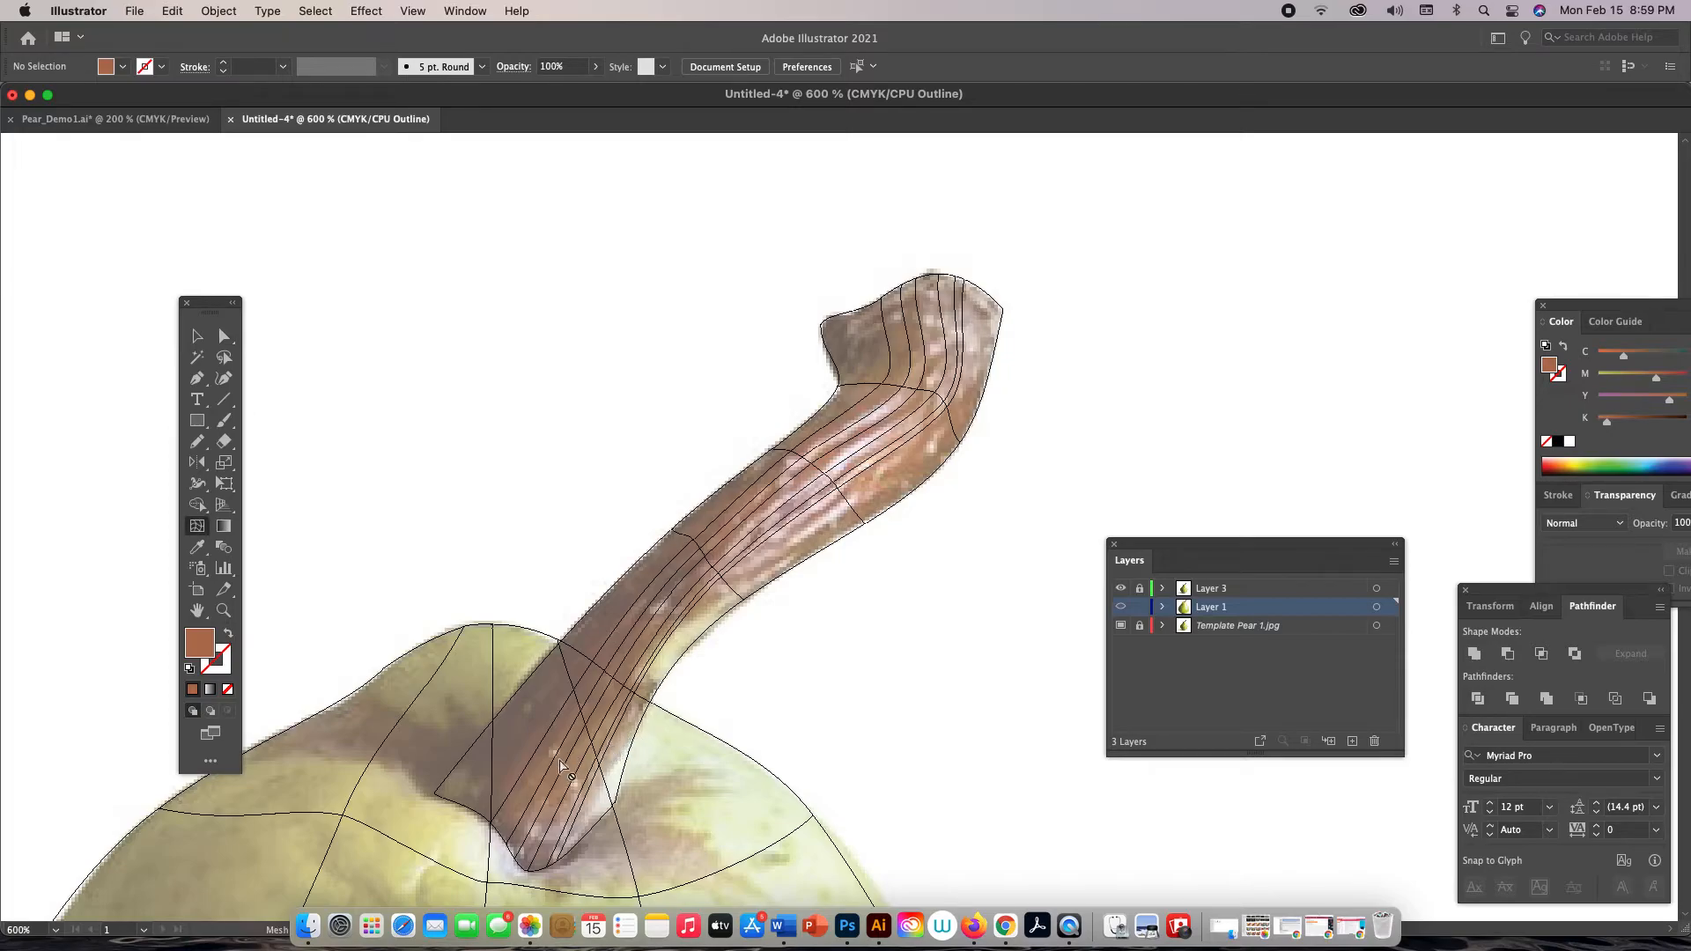
pyautogui.click(601, 738)
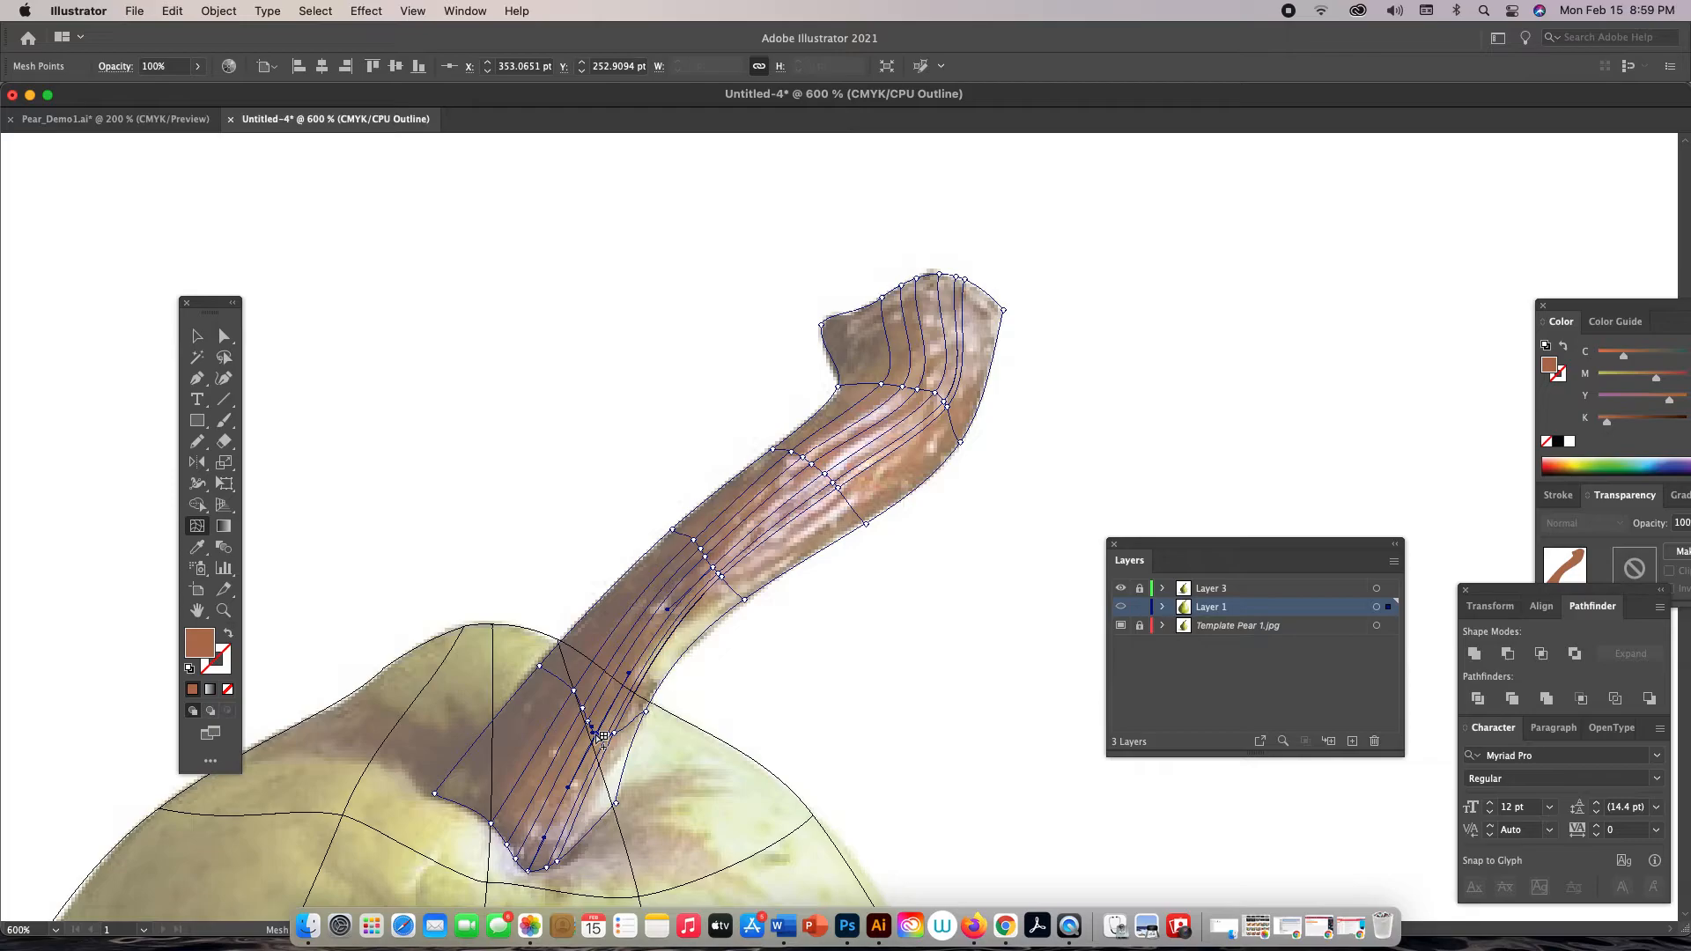
pyautogui.press('super+shift+a')
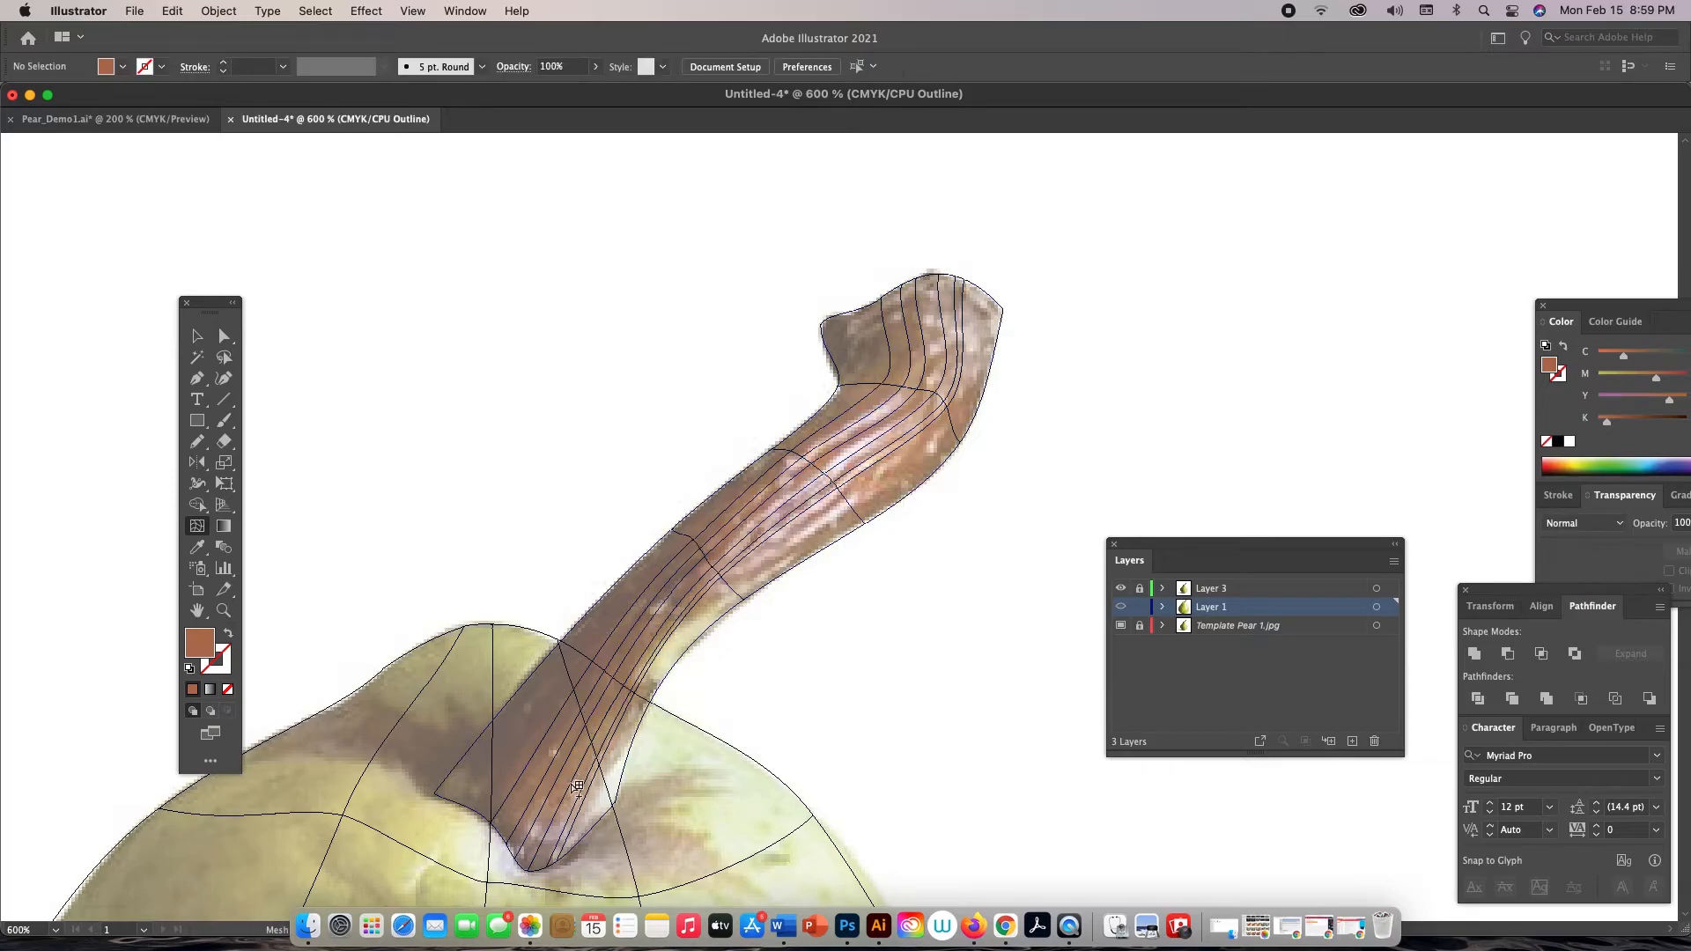
pyautogui.click(573, 796)
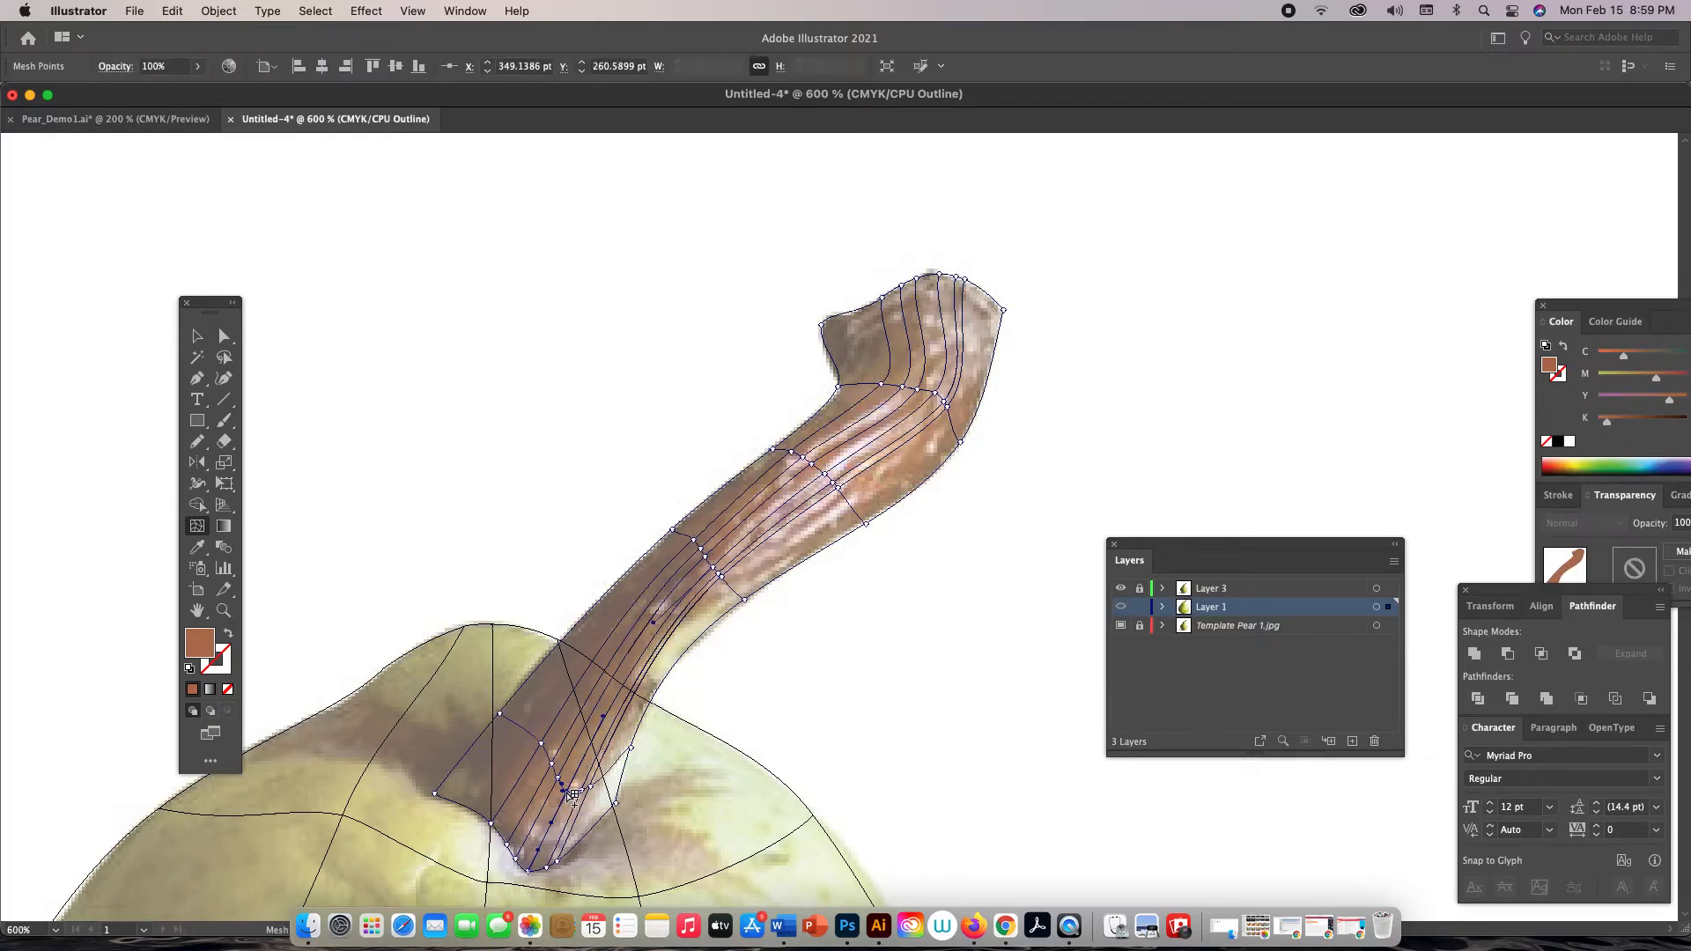
pyautogui.press('super+shift+a')
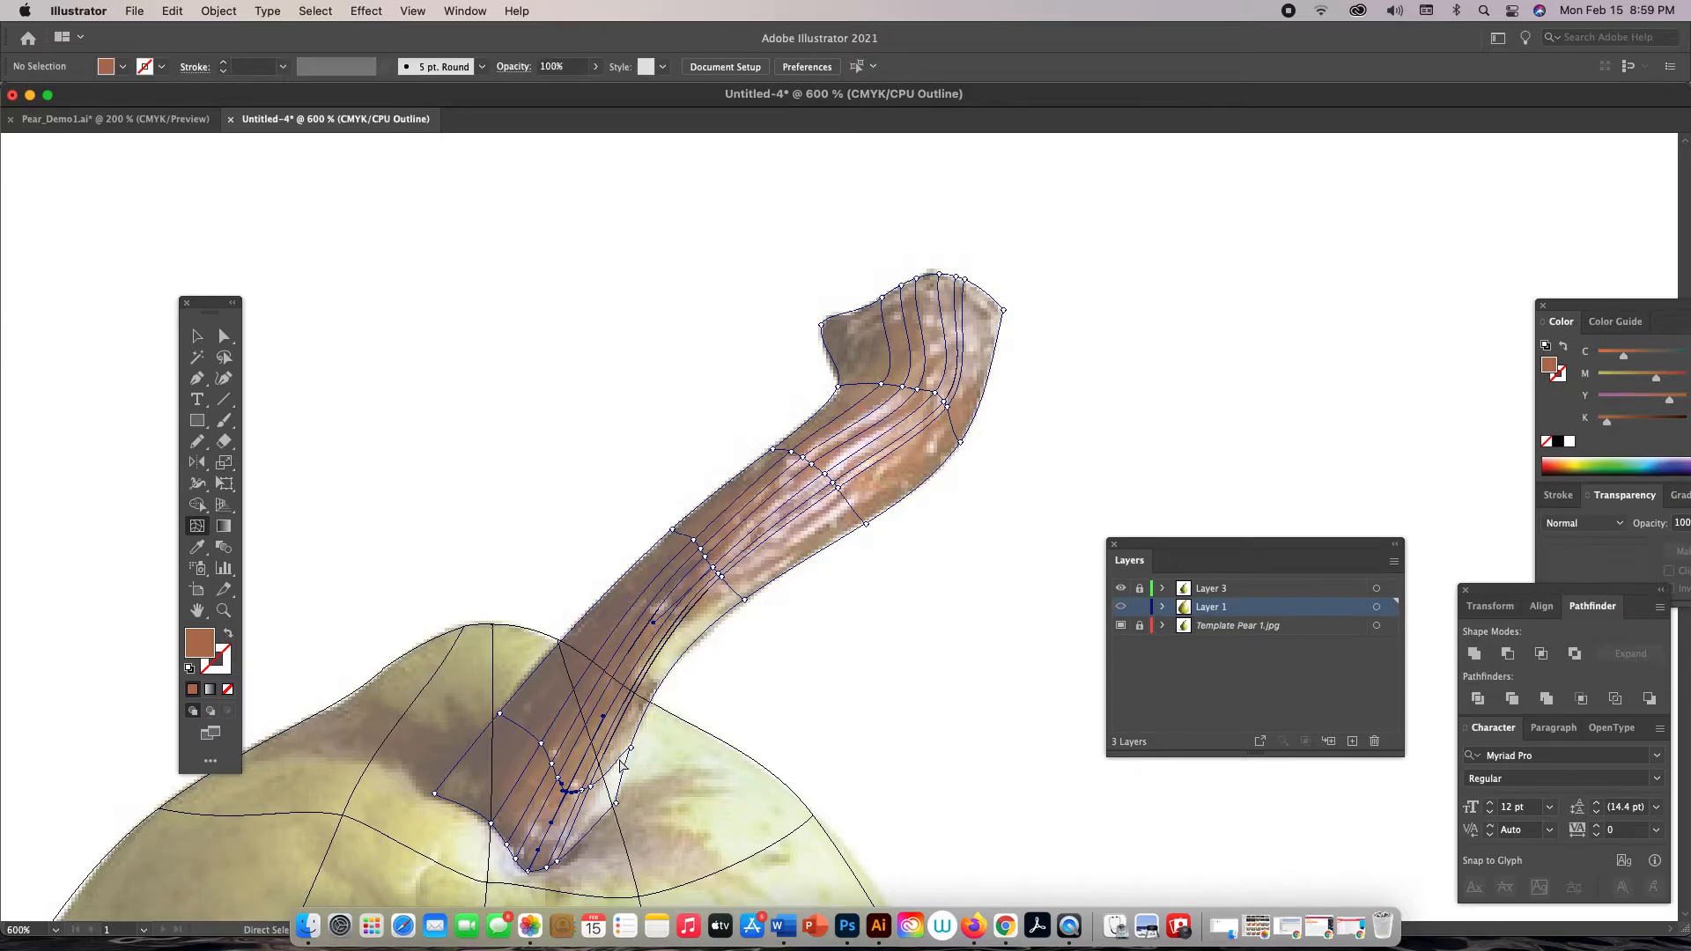
pyautogui.click(640, 738)
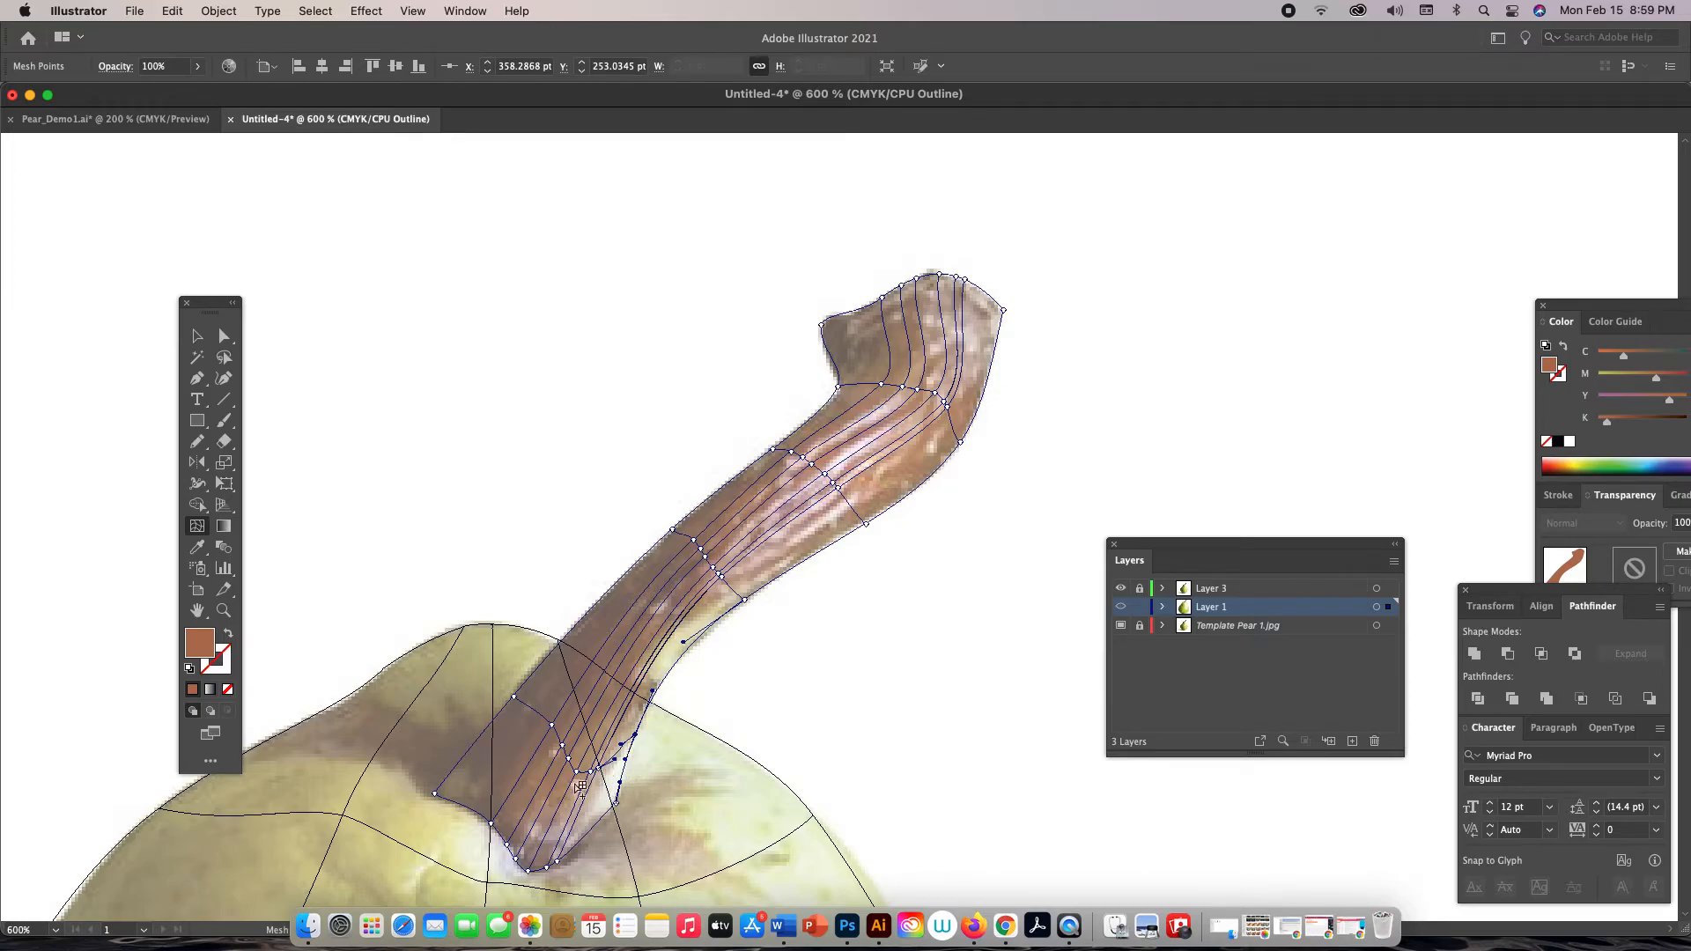
pyautogui.click(550, 829)
# Select the mesh points along the stem's left edge and the left side of its base, and switch Layer 1 to preview
pyautogui.press('i')
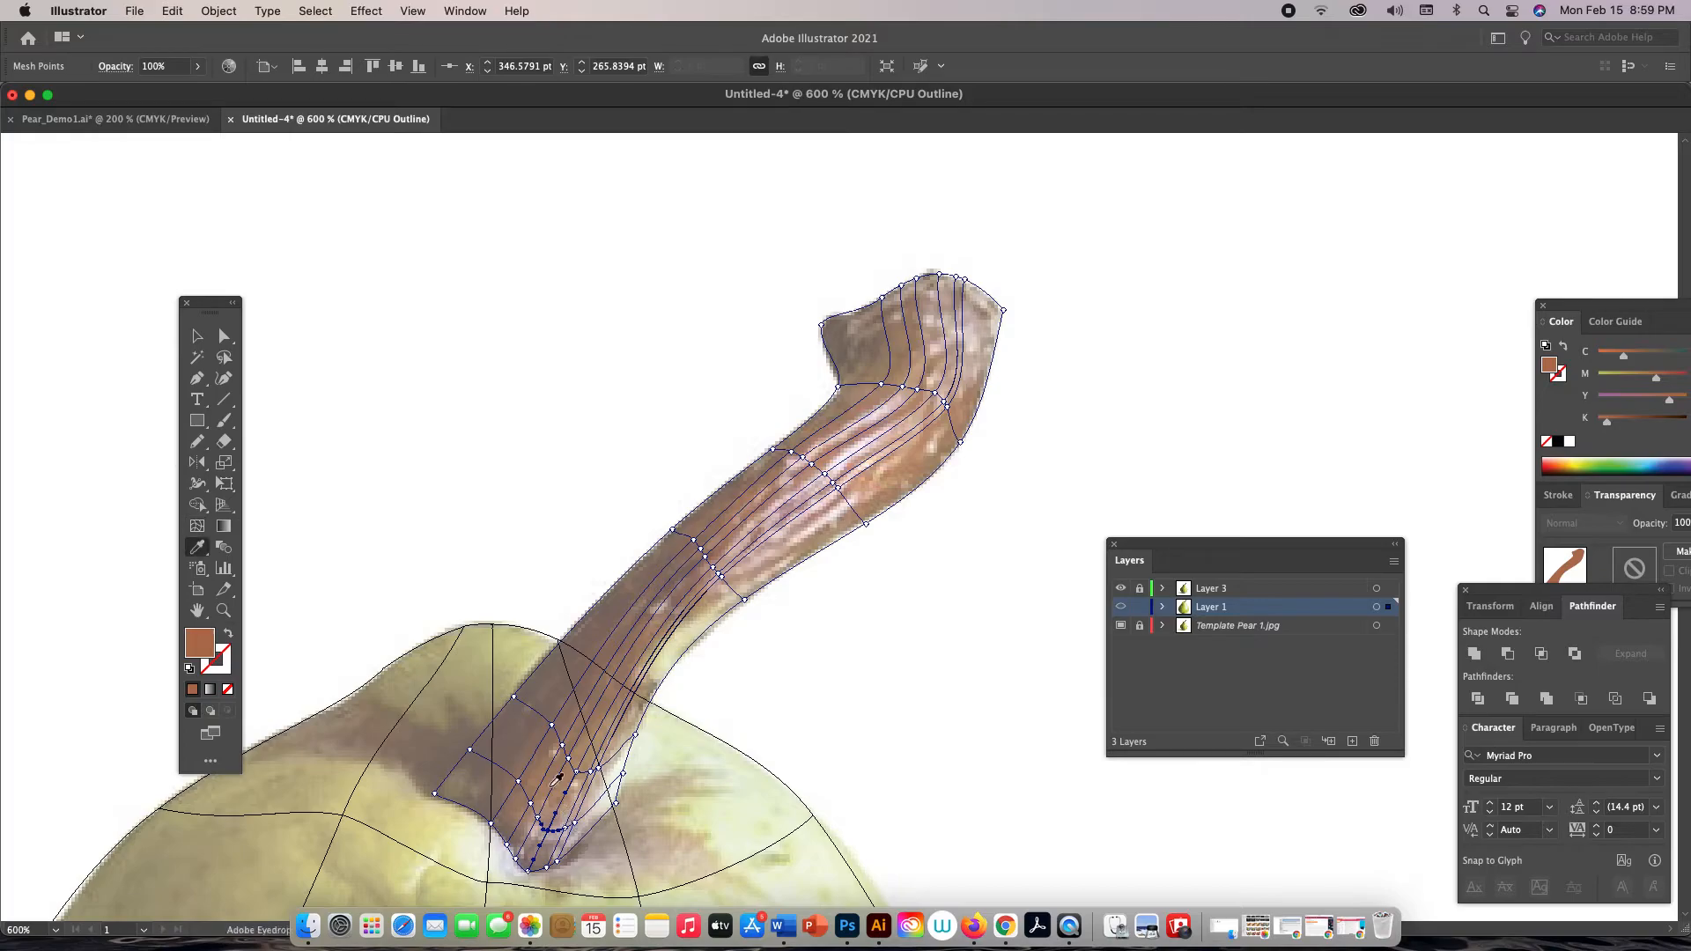
pyautogui.press('a')
pyautogui.click(513, 698)
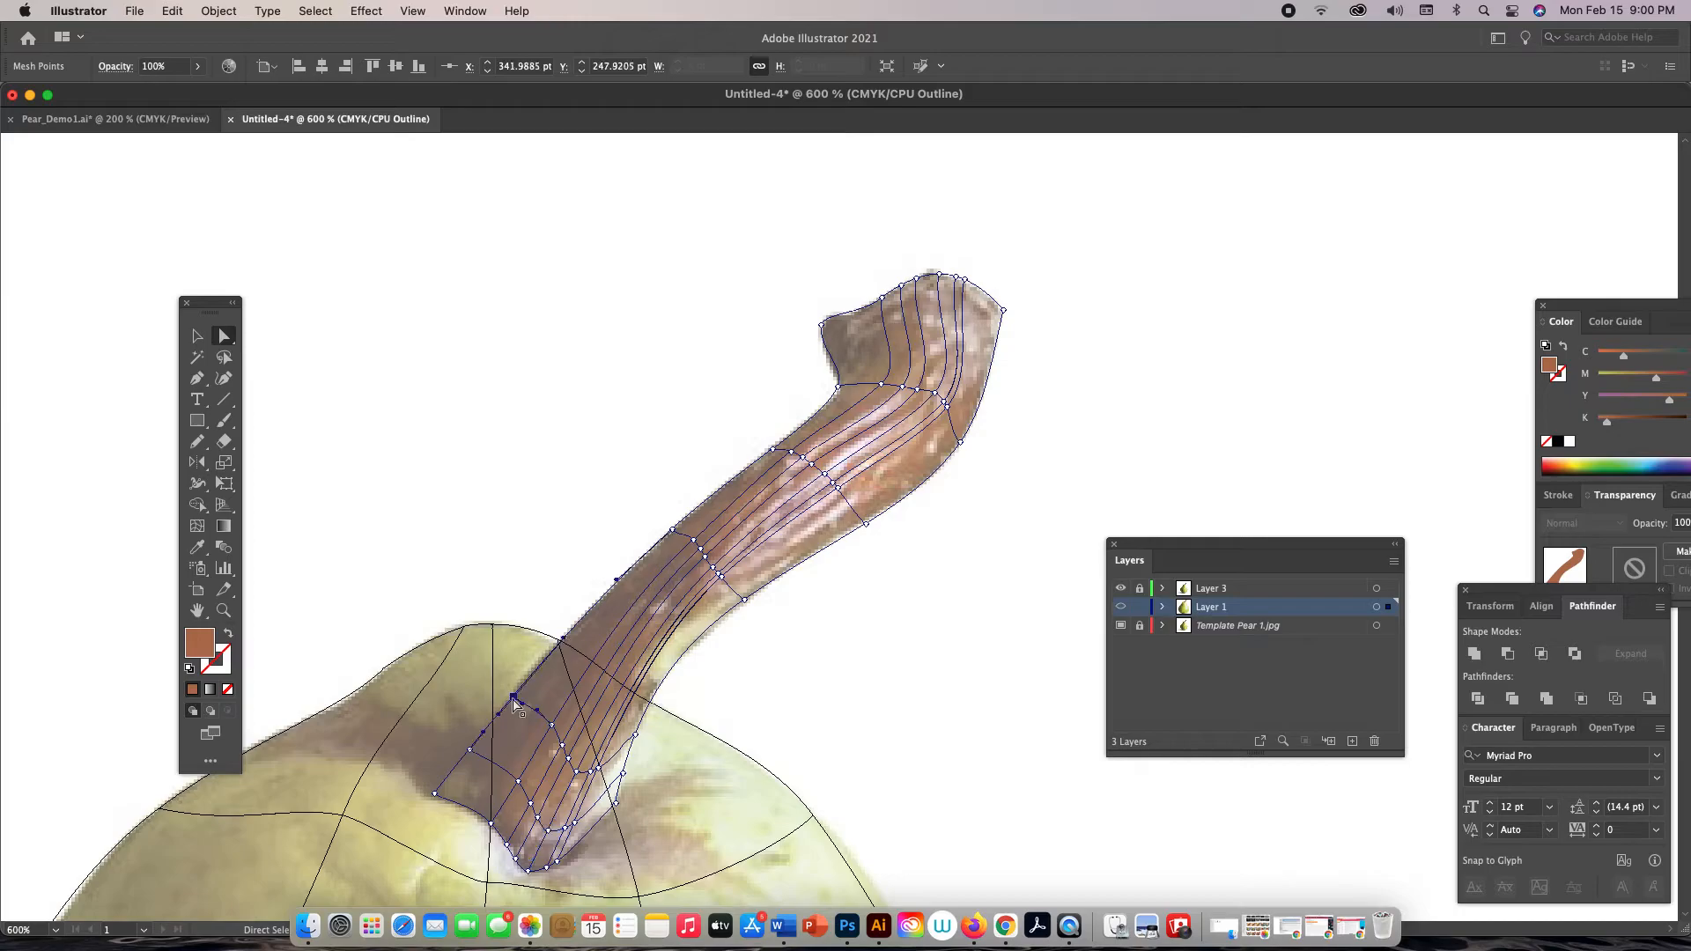
pyautogui.keyDown('shift'); pyautogui.click(469, 750); pyautogui.keyUp('shift')
pyautogui.keyDown('shift'); pyautogui.click(435, 793); pyautogui.keyUp('shift')
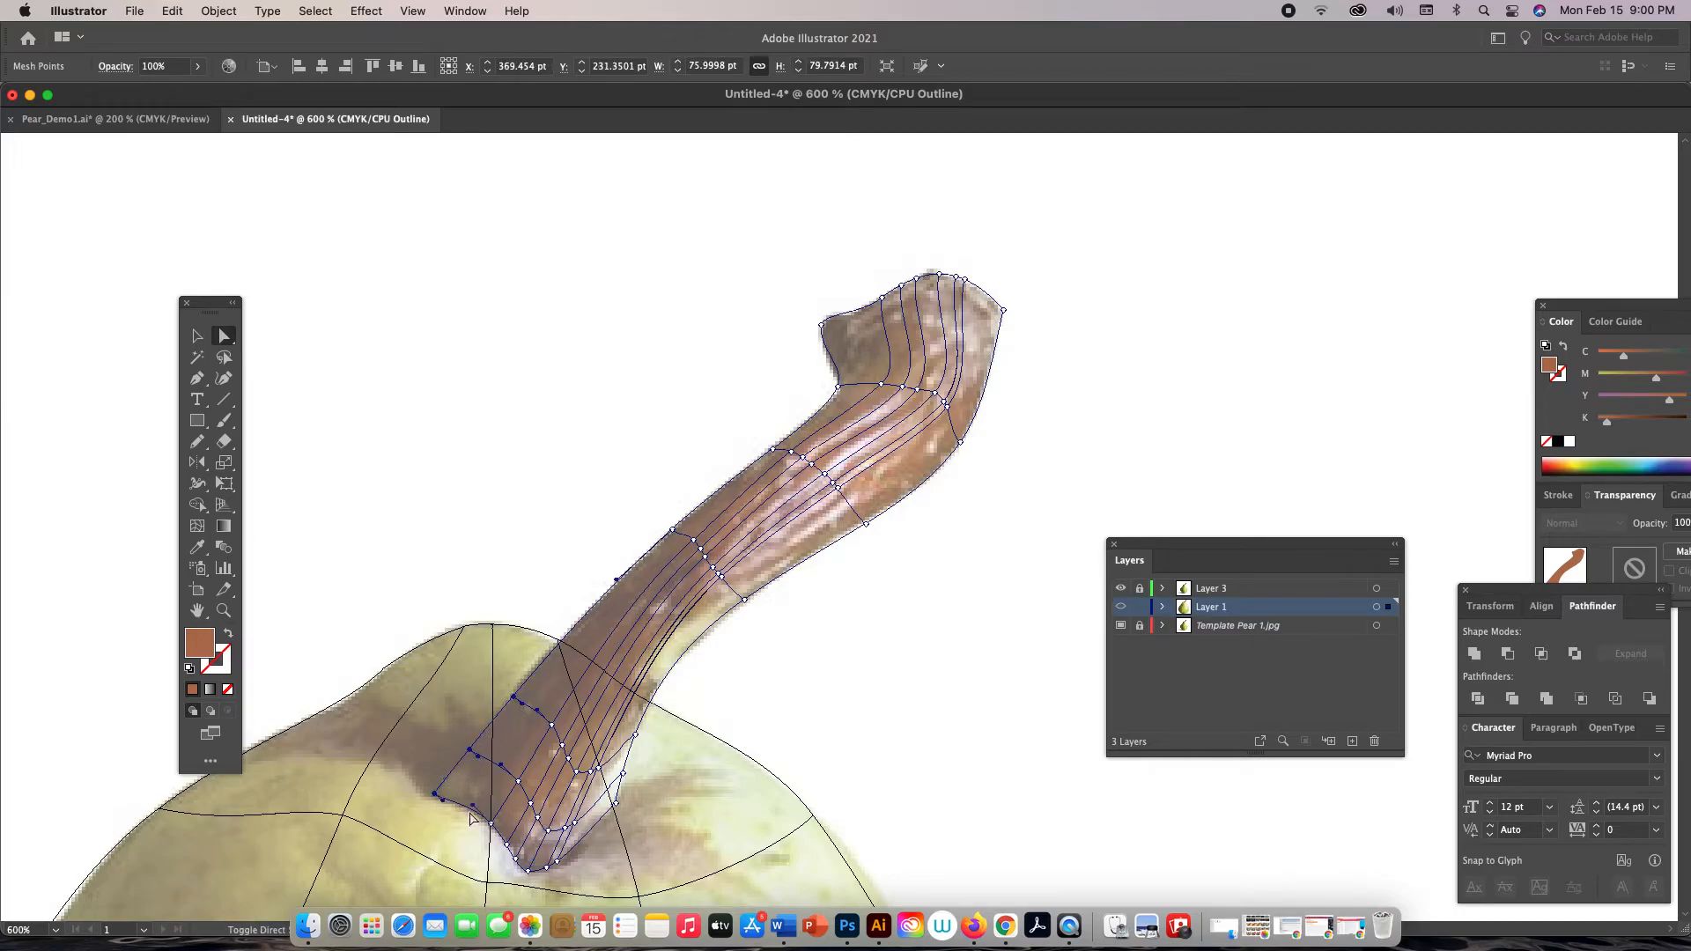
pyautogui.keyDown('shift'); pyautogui.click(492, 825); pyautogui.keyUp('shift')
pyautogui.keyDown('shift'); pyautogui.click(506, 845); pyautogui.keyUp('shift')
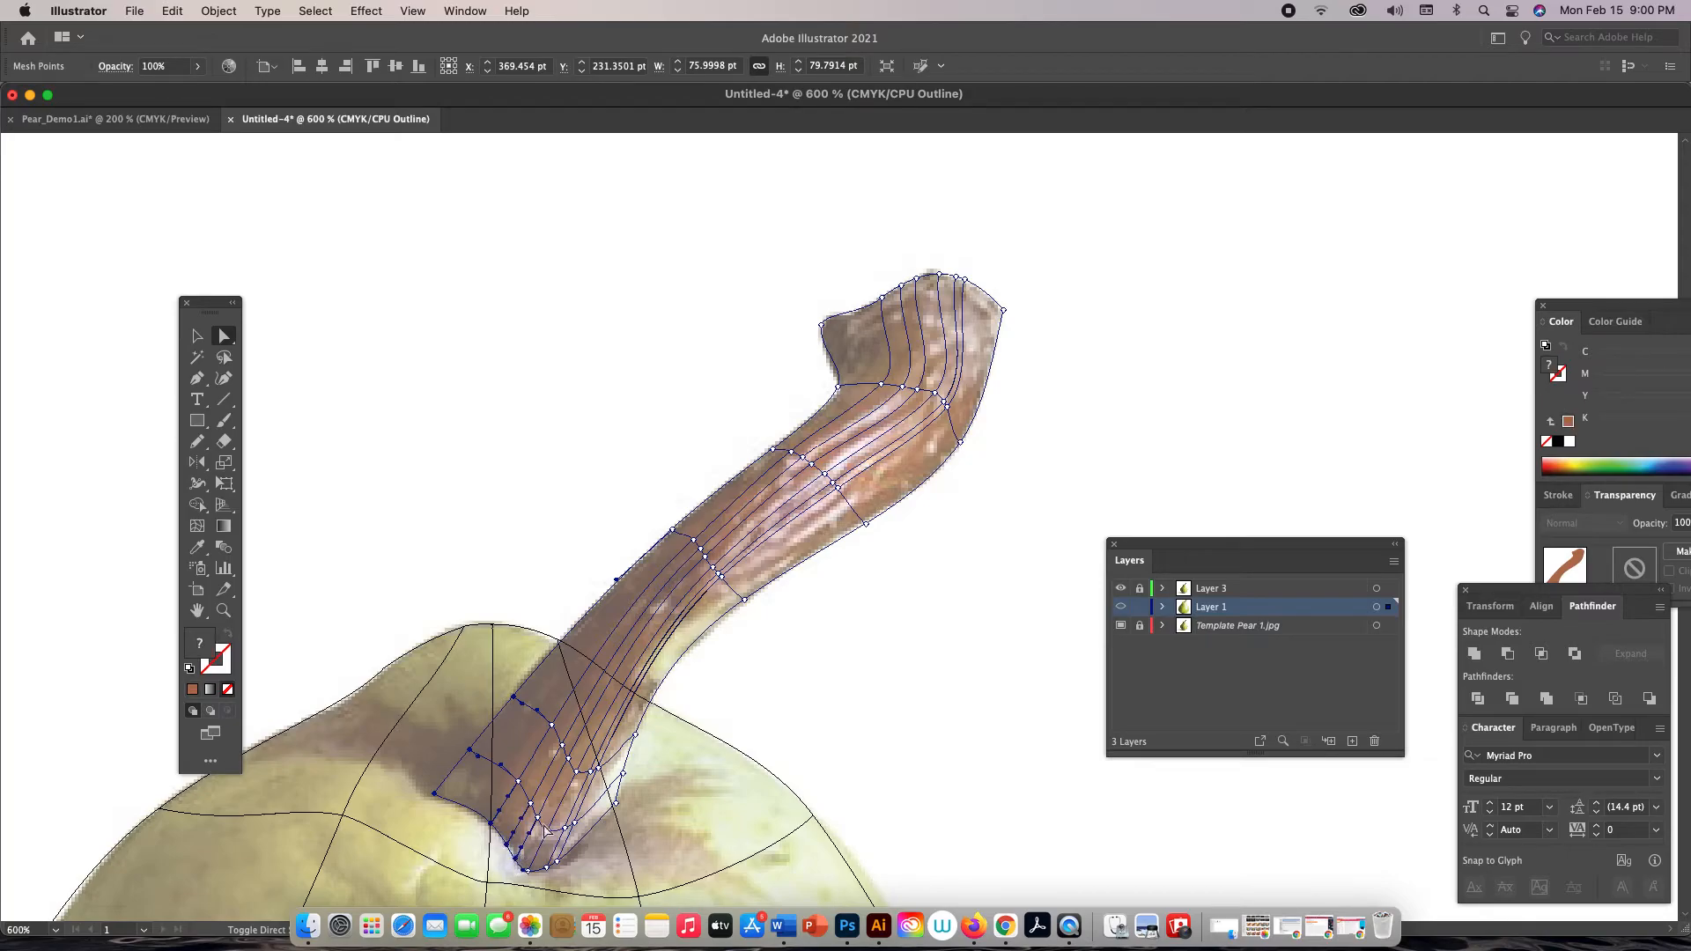
pyautogui.keyDown('shift'); pyautogui.click(524, 870); pyautogui.keyUp('shift')
pyautogui.click(773, 450)
pyautogui.click(822, 325)
pyautogui.press('super')
pyautogui.press('super+y')
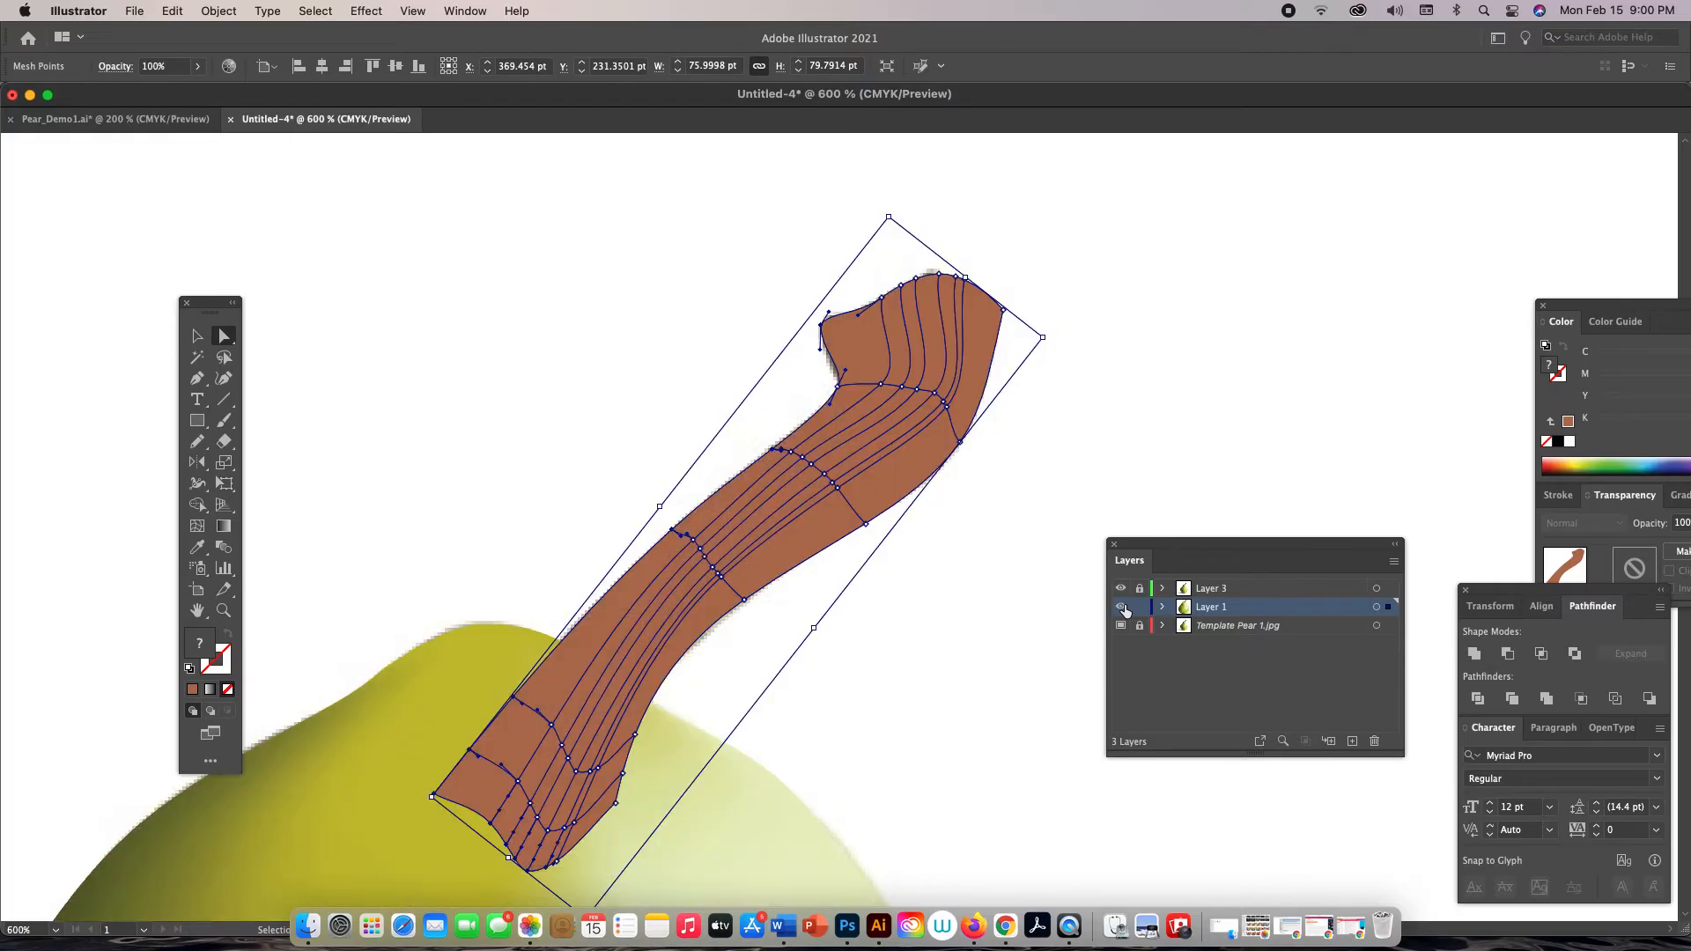
# Color the selected stem mesh points with a dark brown sampled from the shadowed edge of the reference photo's stem
pyautogui.press('super+minus')
pyautogui.press('super+minus')
pyautogui.press('super+minus')
pyautogui.moveTo(1149, 414); pyautogui.dragTo(710, 381)
pyautogui.moveTo(812, 566); pyautogui.dragTo(611, 576)
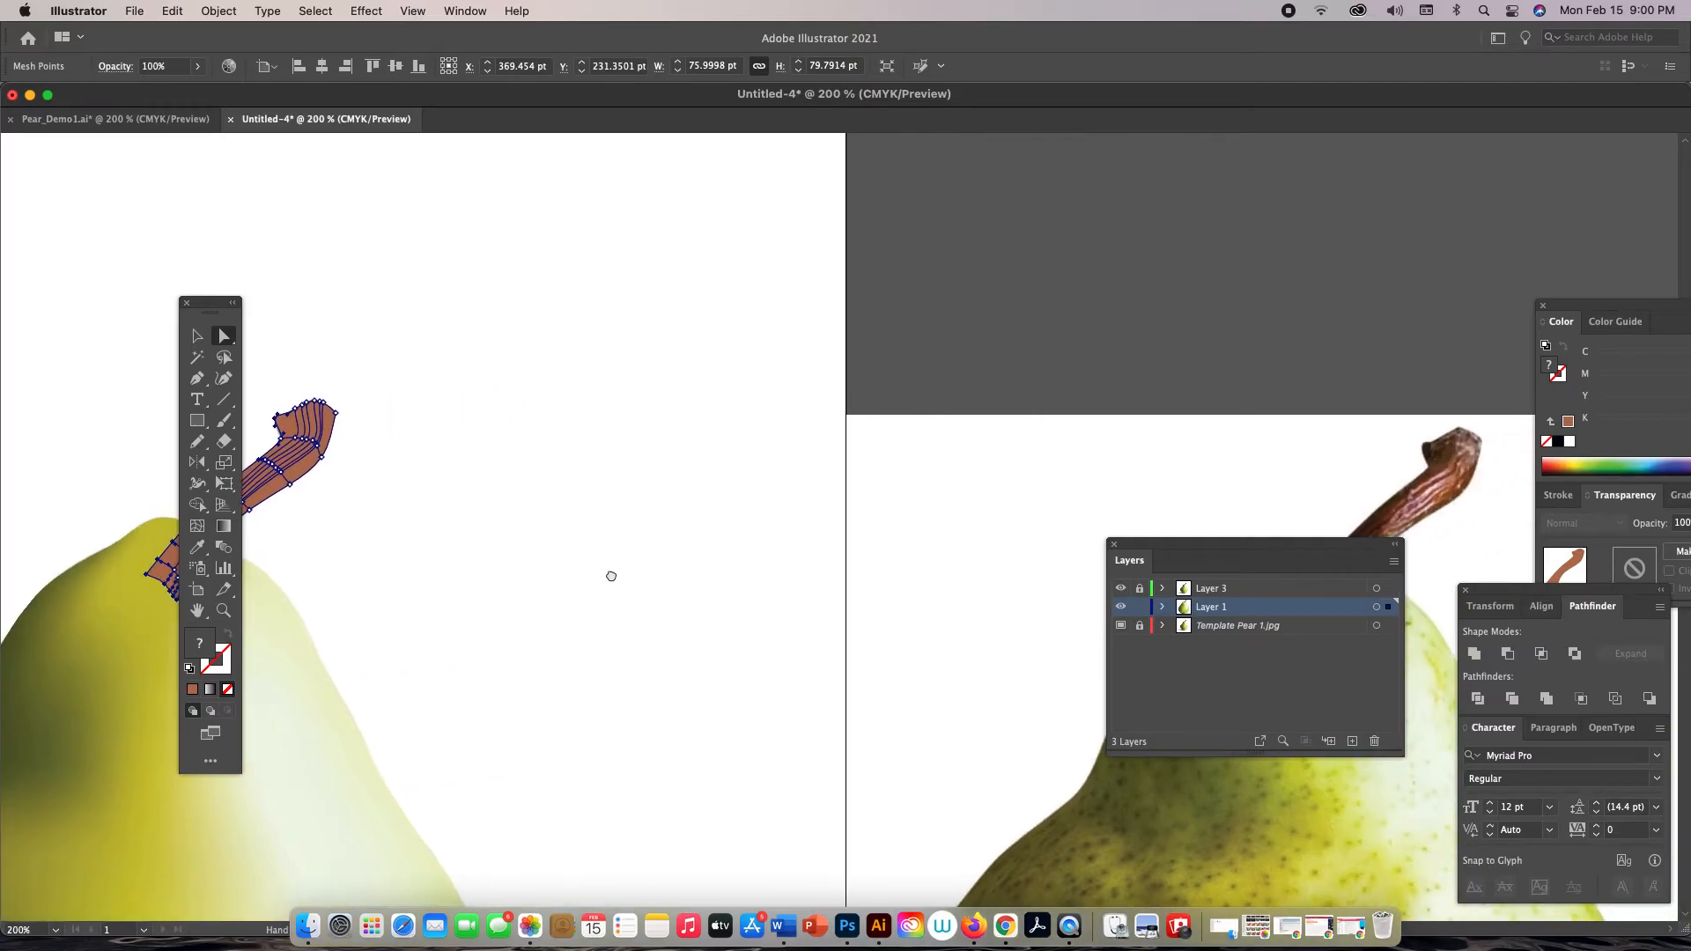
pyautogui.press('i')
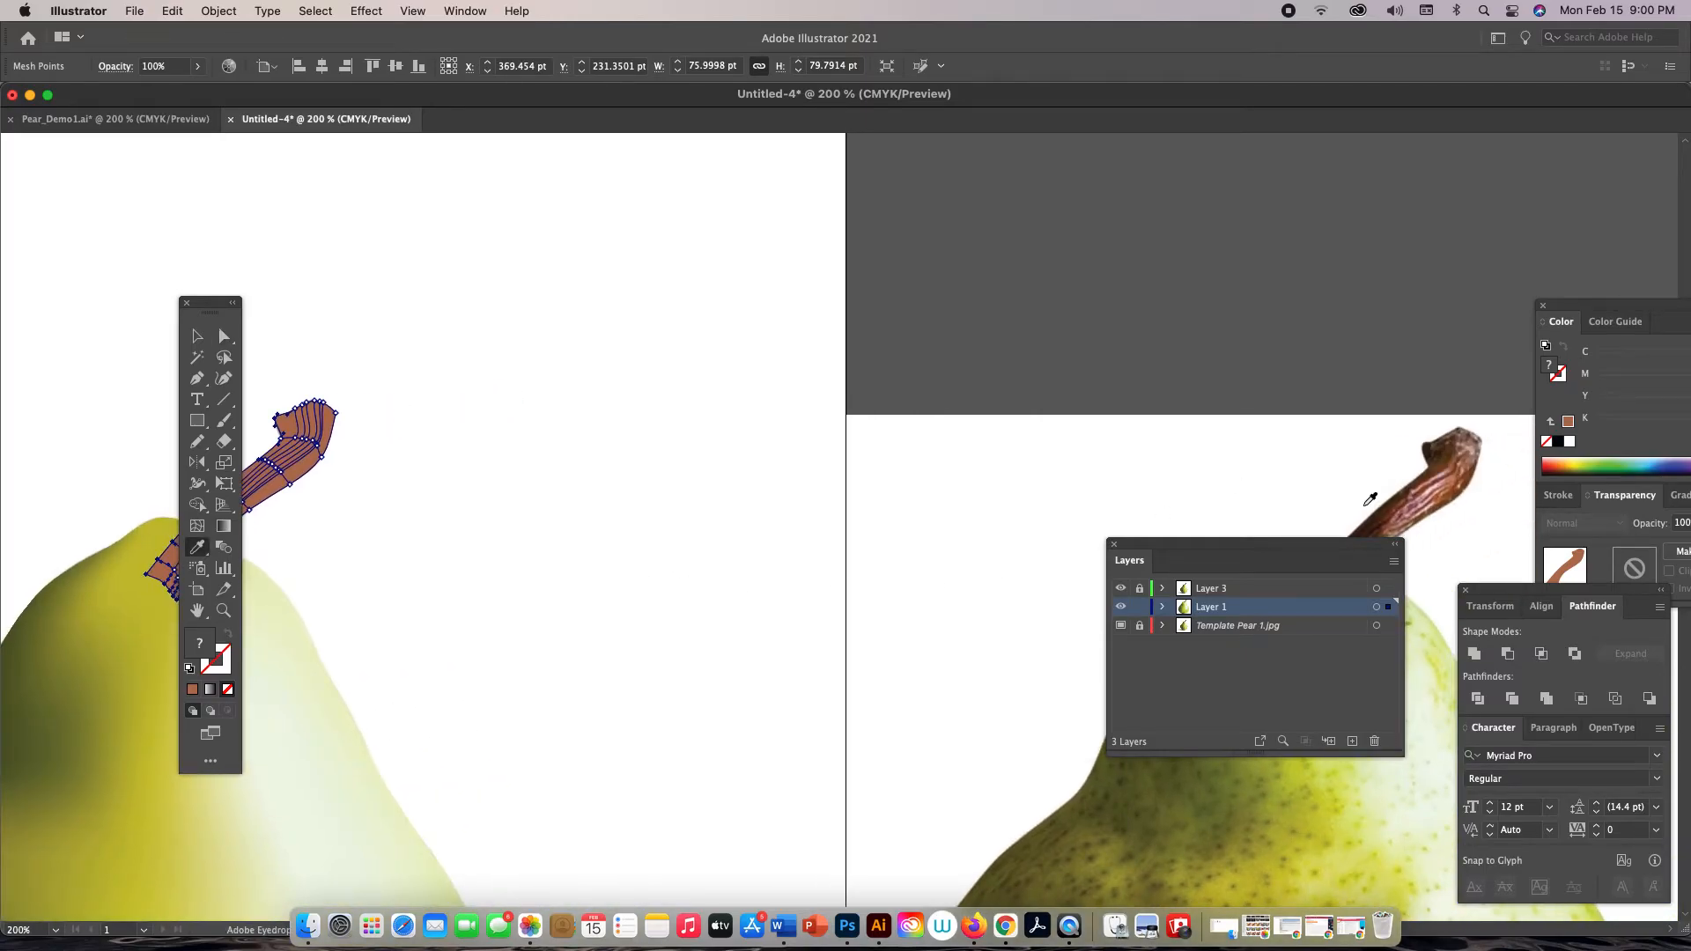
pyautogui.click(1374, 516)
pyautogui.press('space')
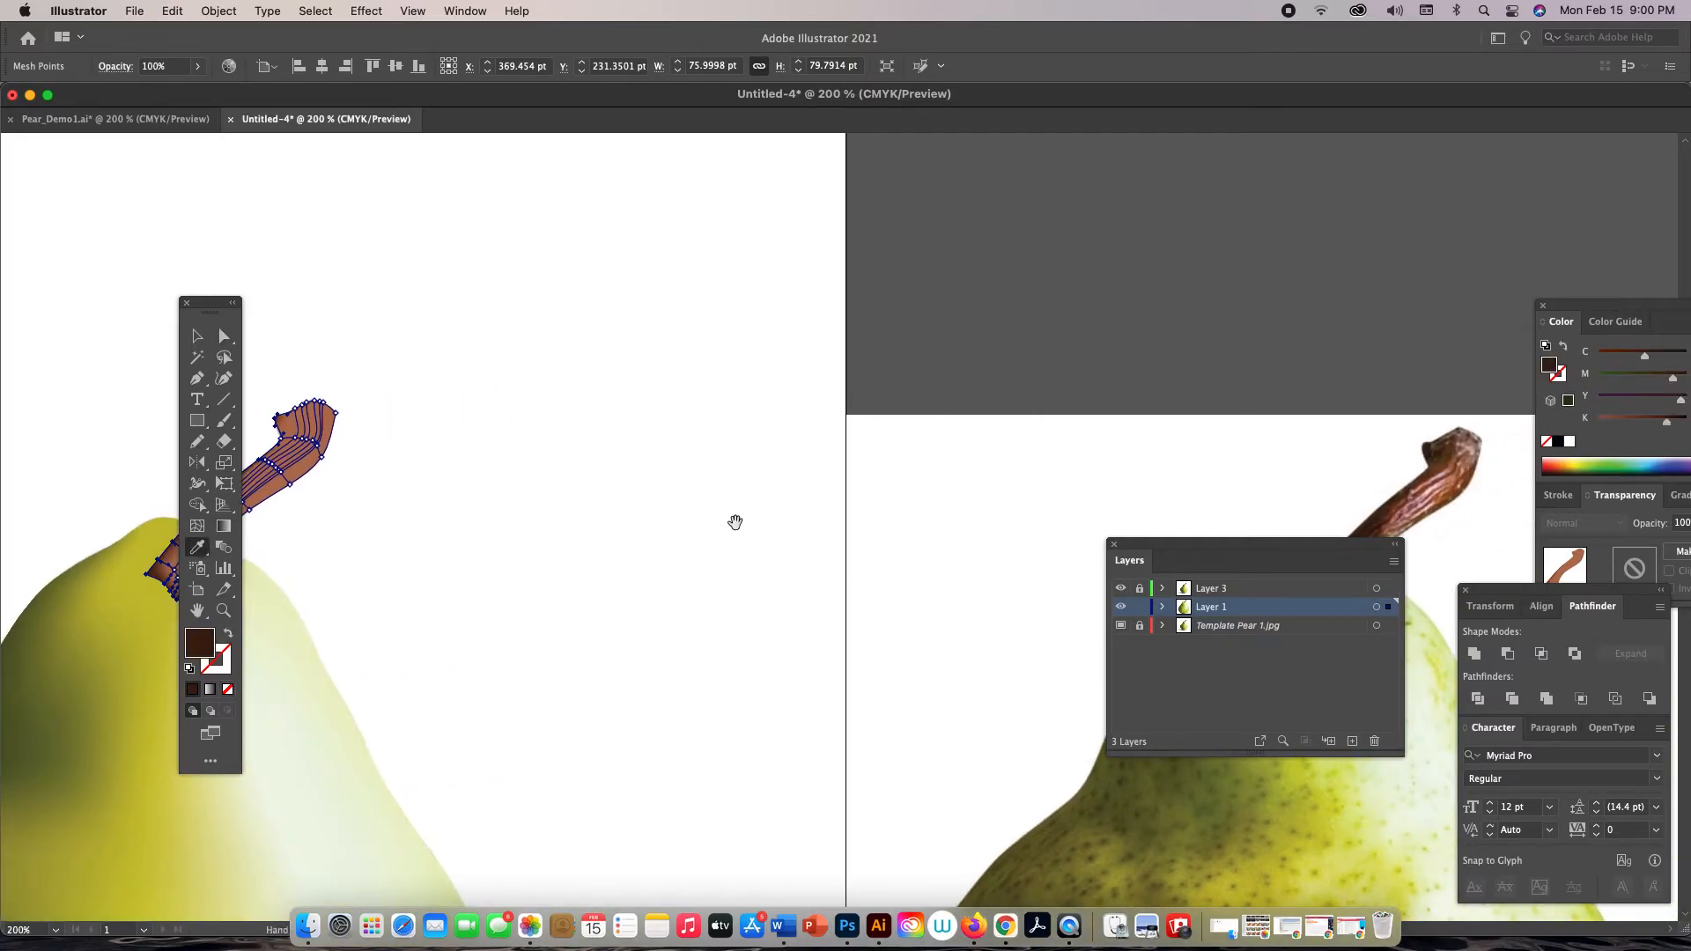
pyautogui.moveTo(736, 523); pyautogui.dragTo(1159, 517)
pyautogui.press('z')
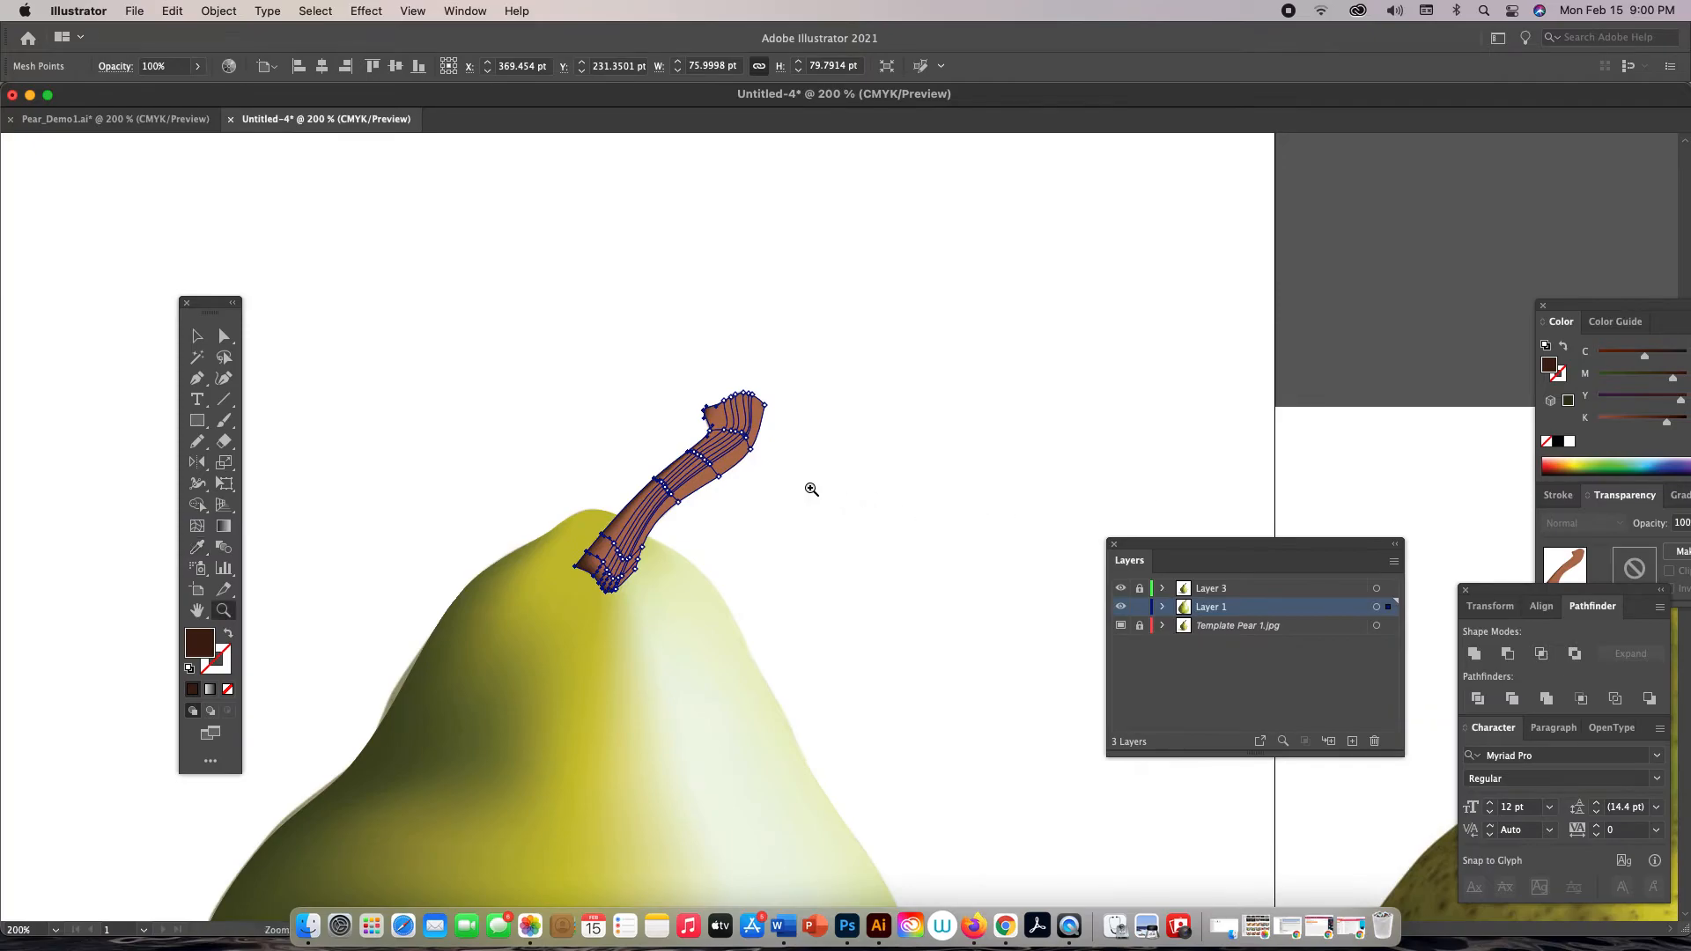
# Select the mesh points along the lengthwise line just inside the stem's left edge, using Layer 1's outline view, and restore its preview
pyautogui.click(767, 484)
pyautogui.click(768, 483)
pyautogui.click(850, 586)
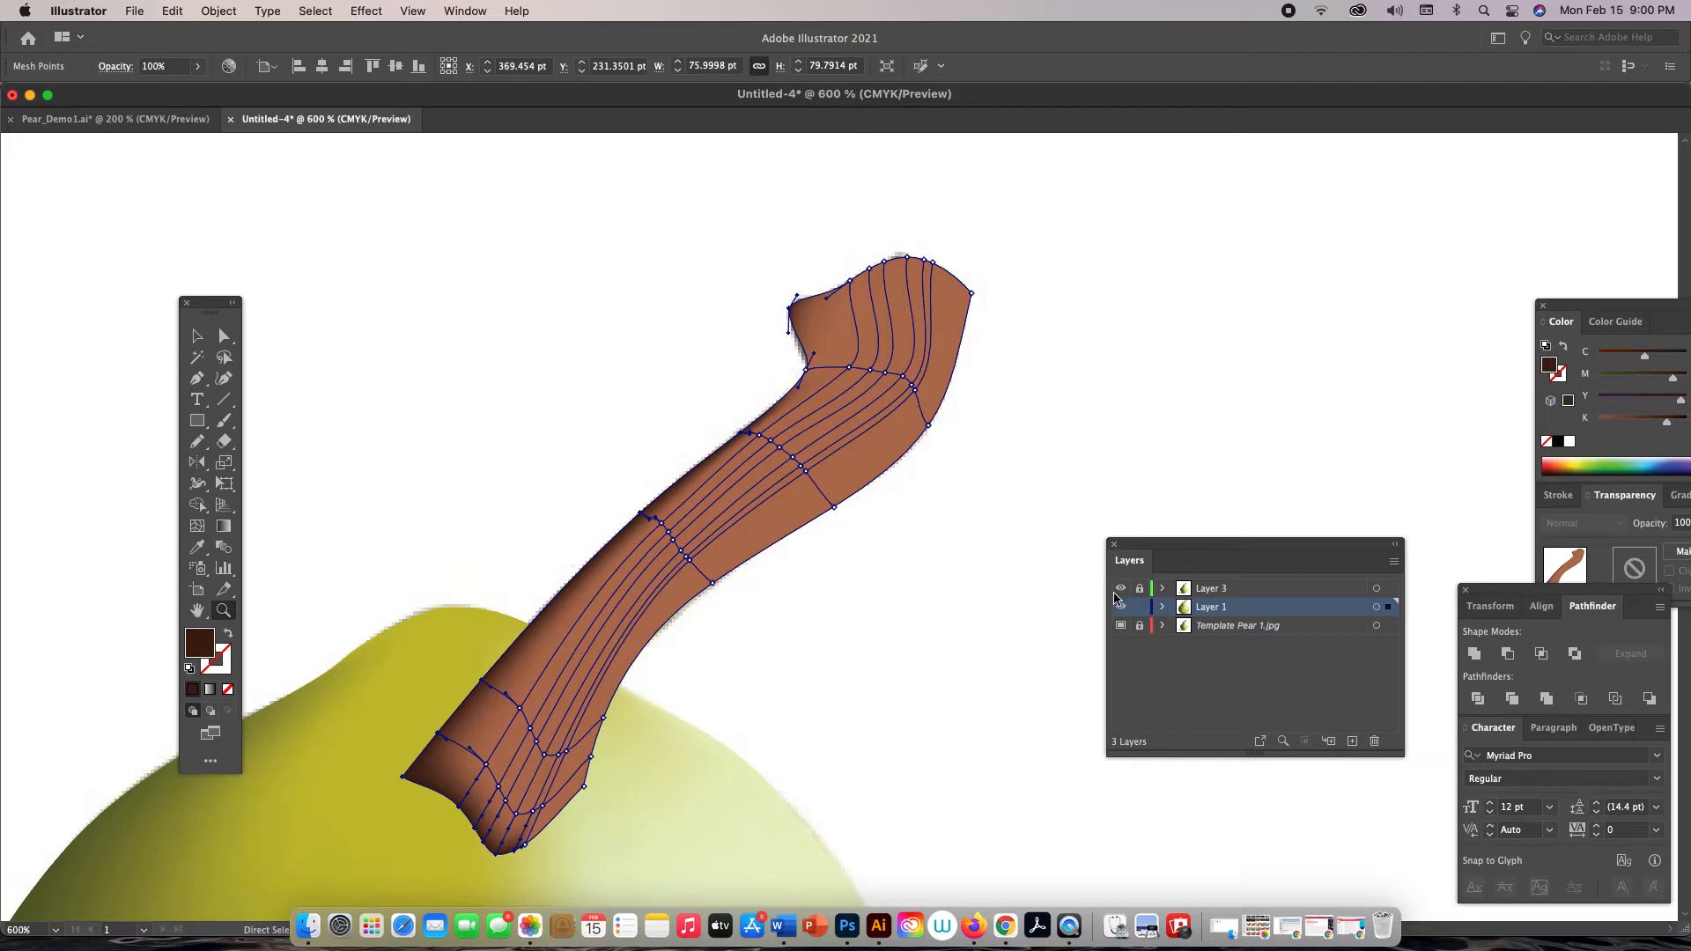
pyautogui.press('super+y')
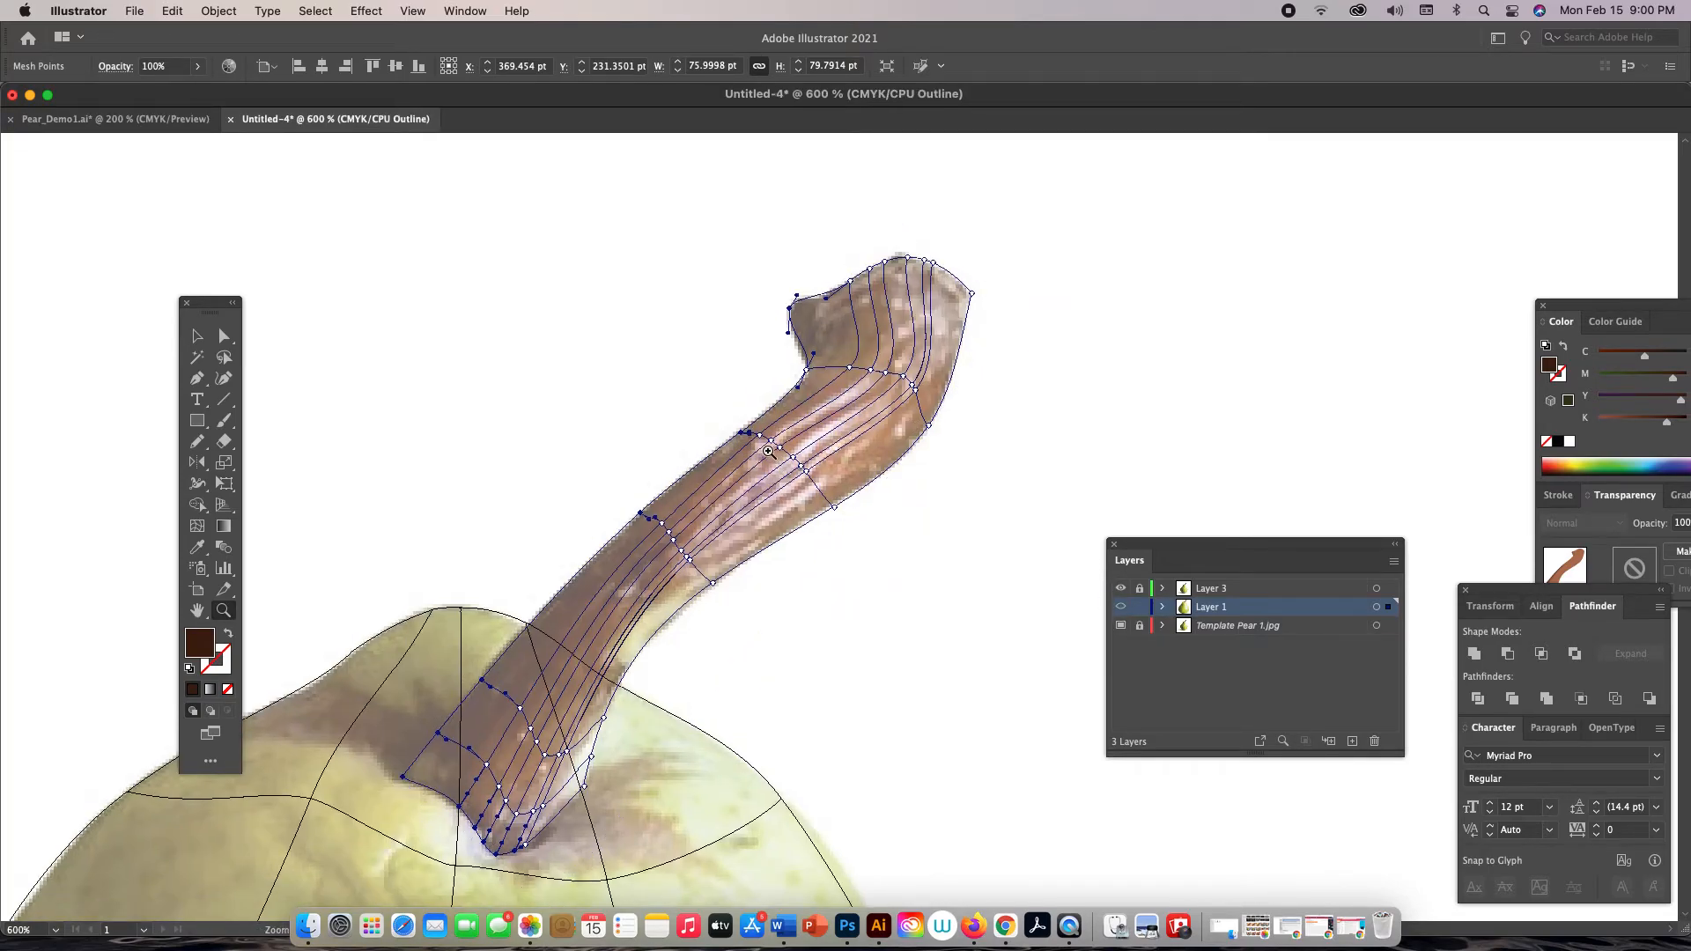
pyautogui.press('i')
pyautogui.press('a')
pyautogui.click(763, 436)
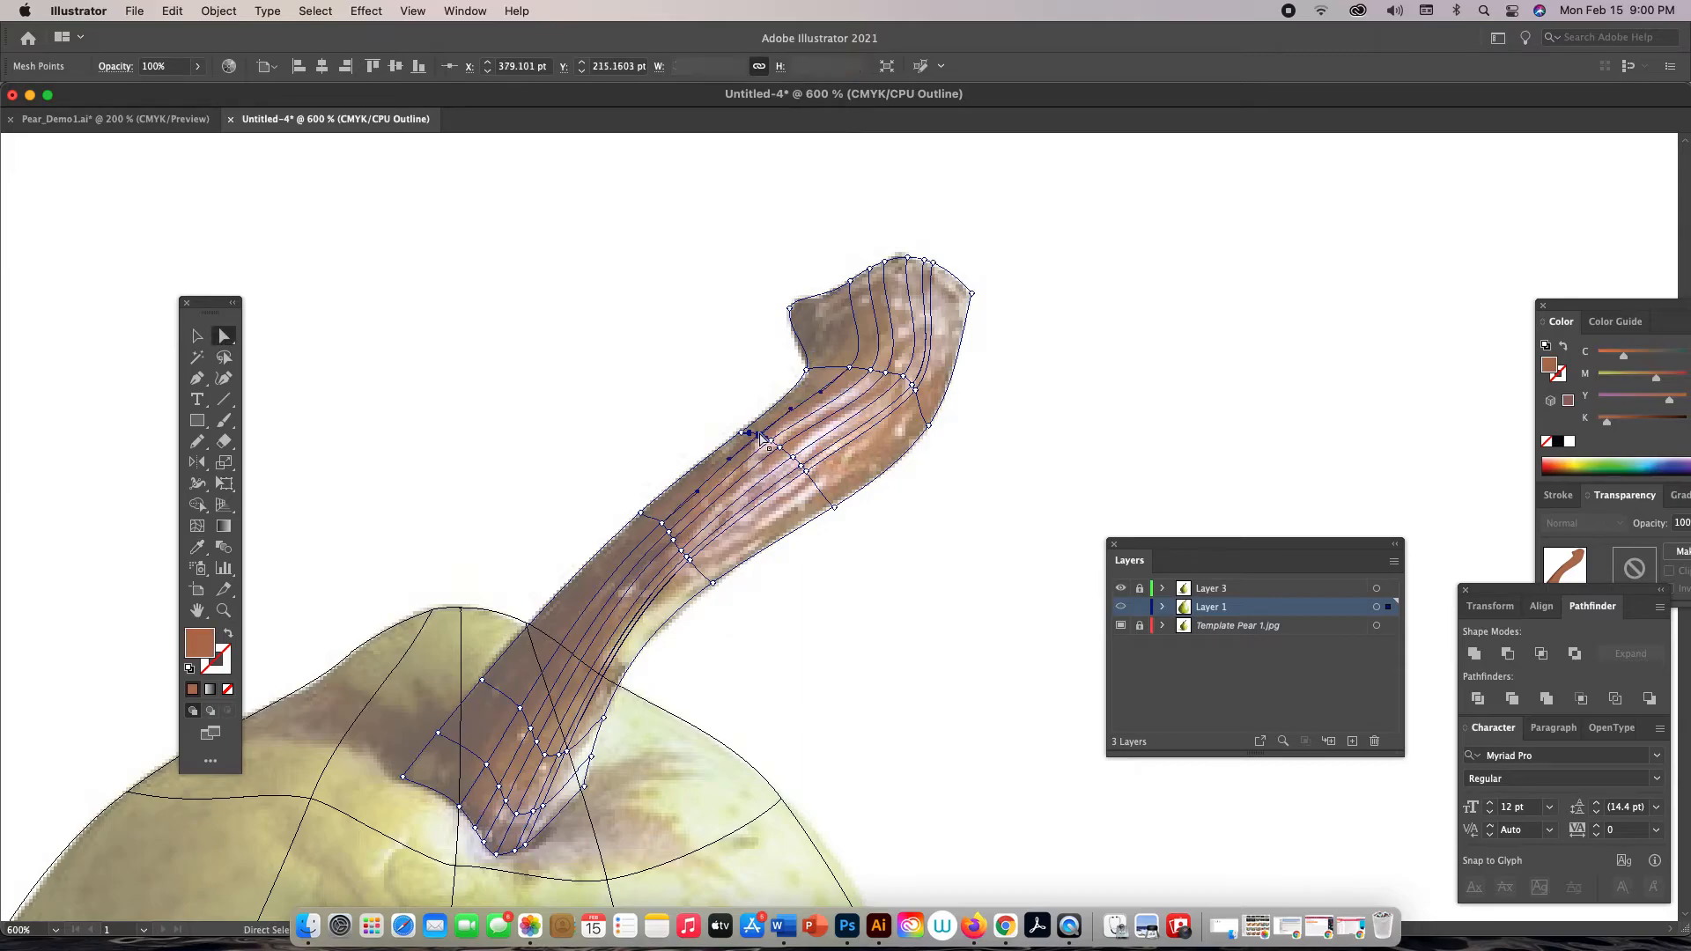
pyautogui.keyDown('shift'); pyautogui.click(663, 525); pyautogui.keyUp('shift')
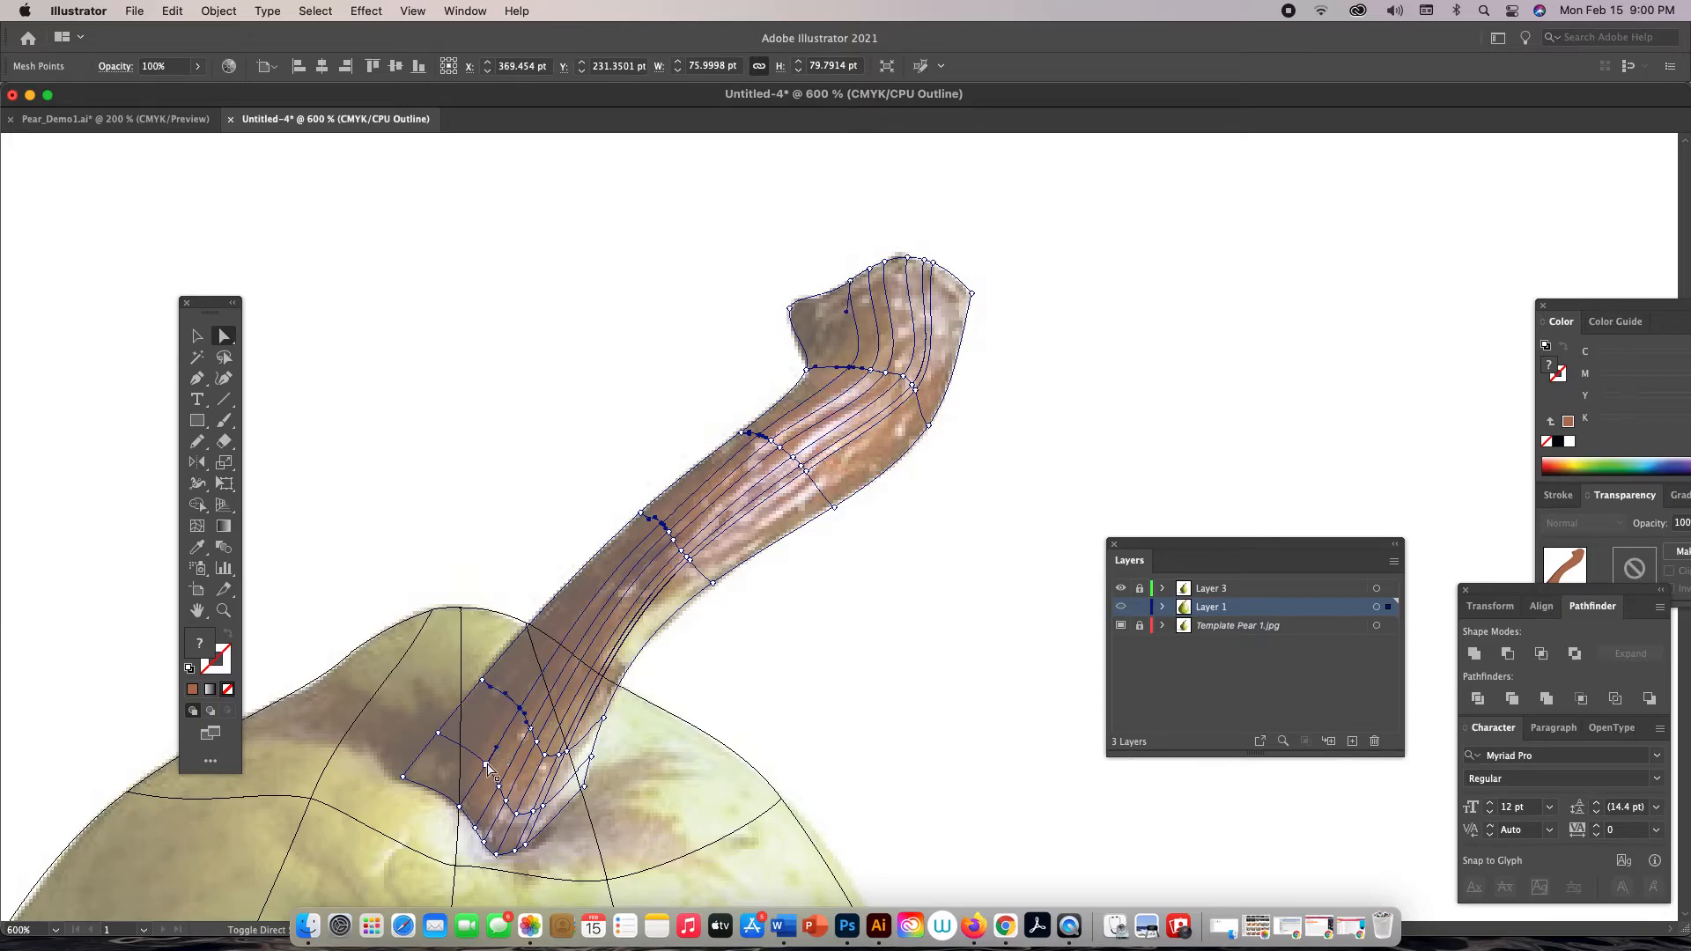
pyautogui.press('super')
pyautogui.press('super')
pyautogui.press('super+y')
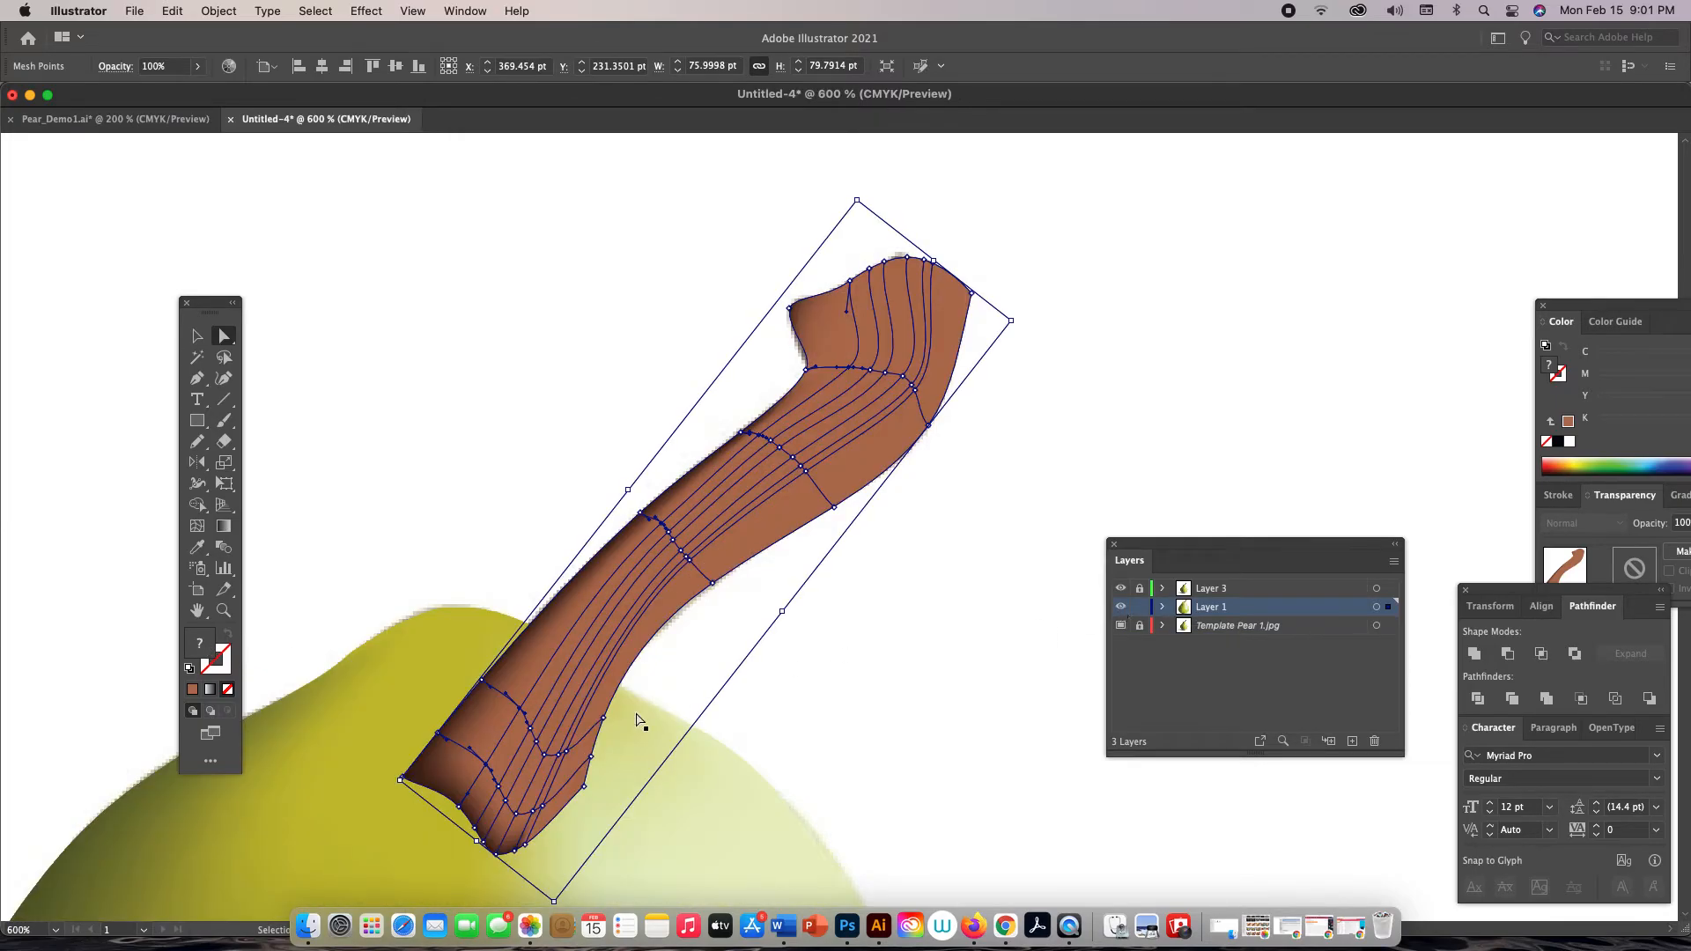
# Color the selected mesh points with a medium brown sampled from the stem's own shaded left side, and clear the selection
pyautogui.press('i')
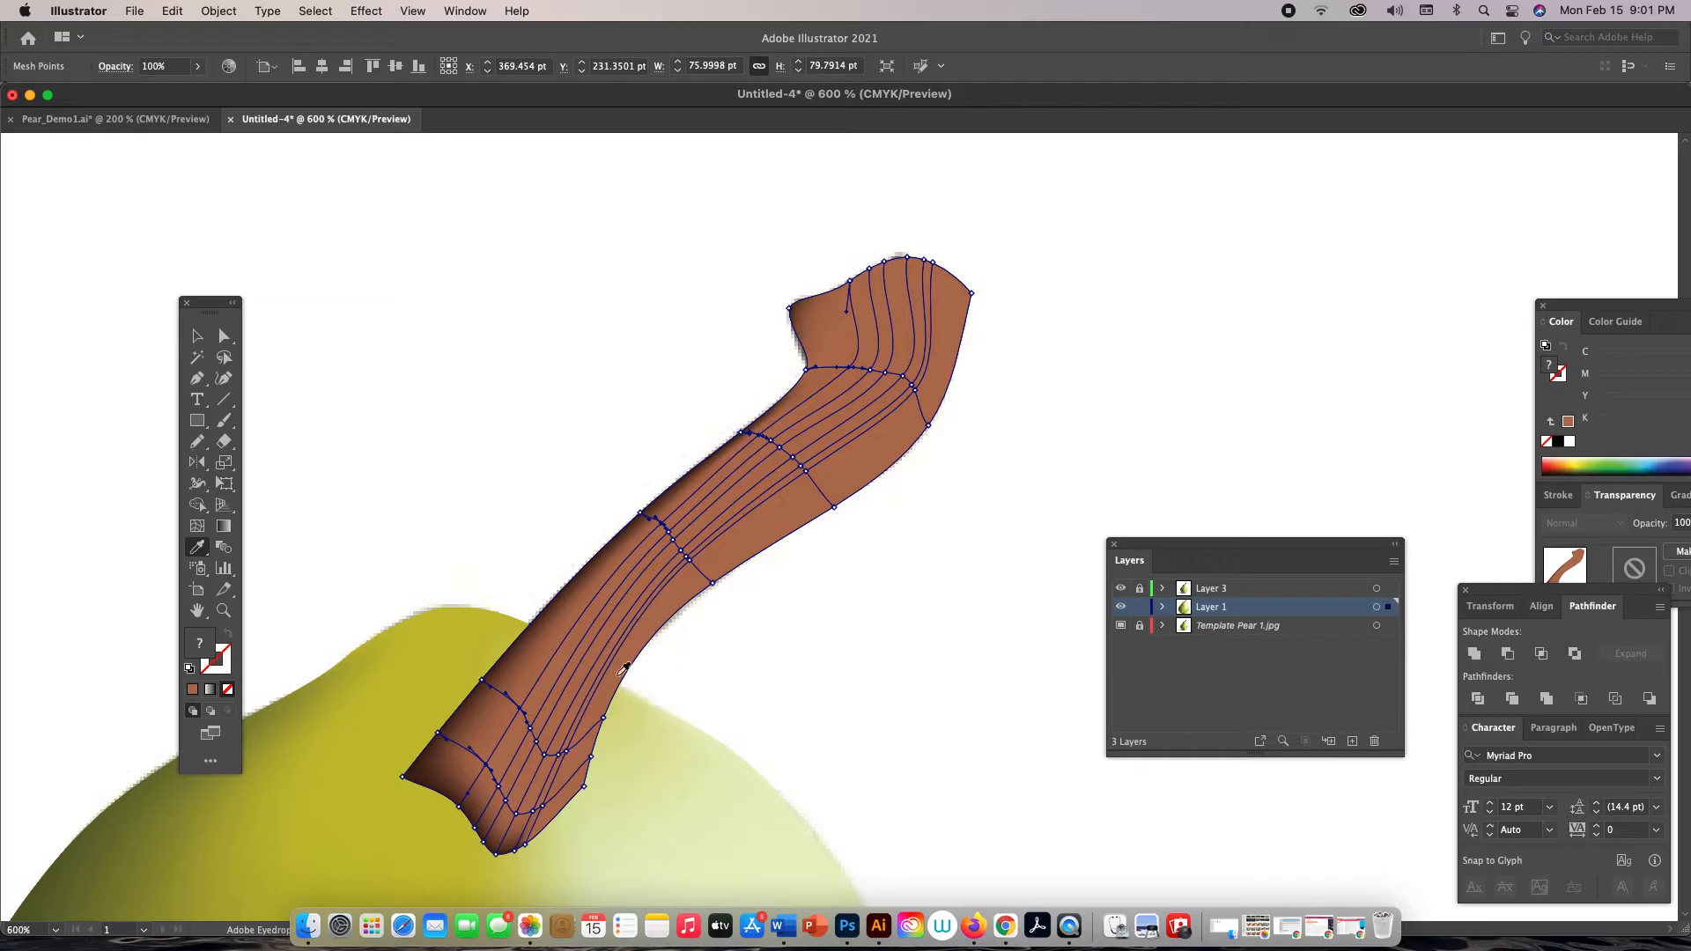
pyautogui.click(482, 708)
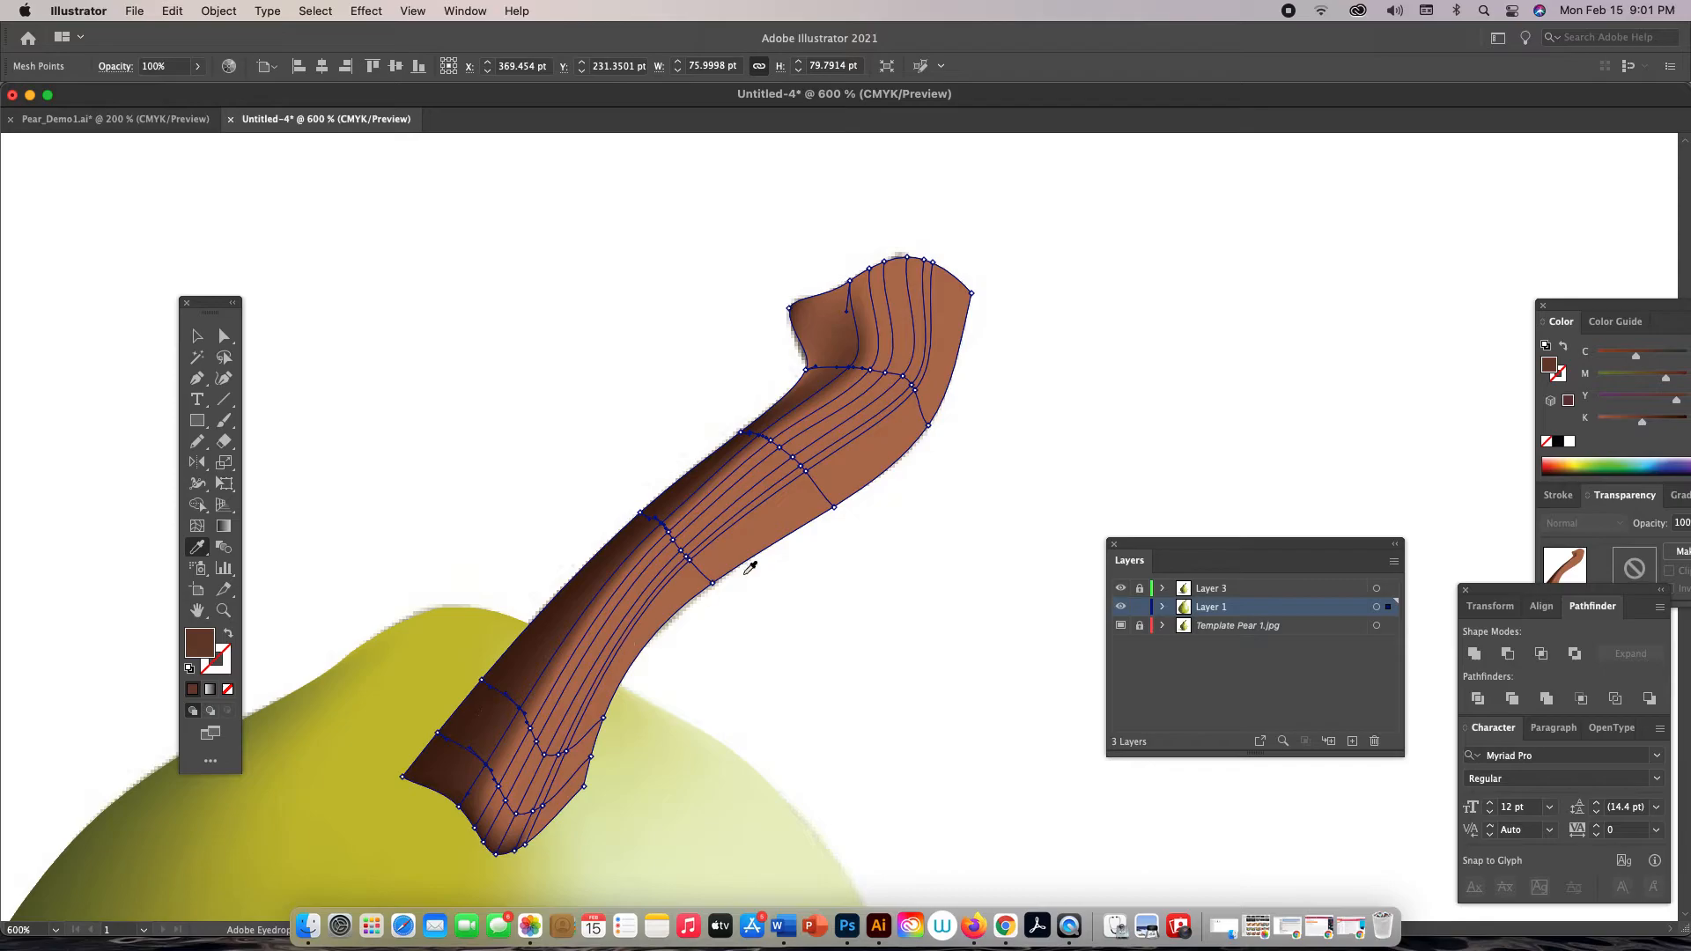
pyautogui.click(839, 331)
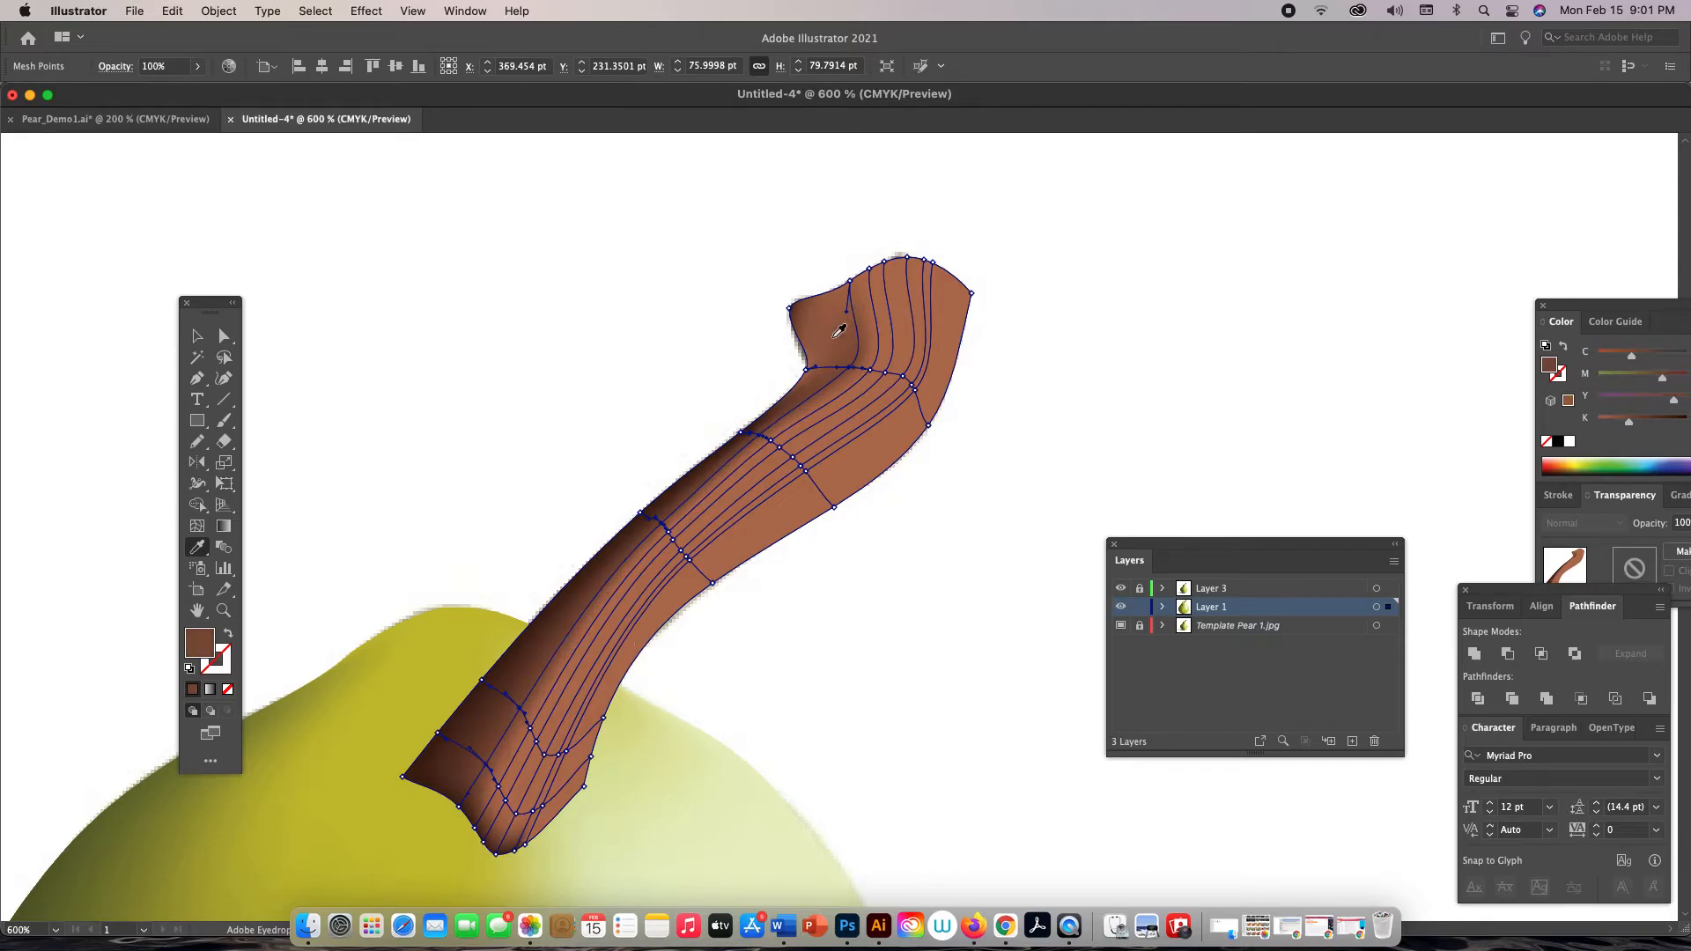
pyautogui.click(223, 336)
pyautogui.click(532, 367)
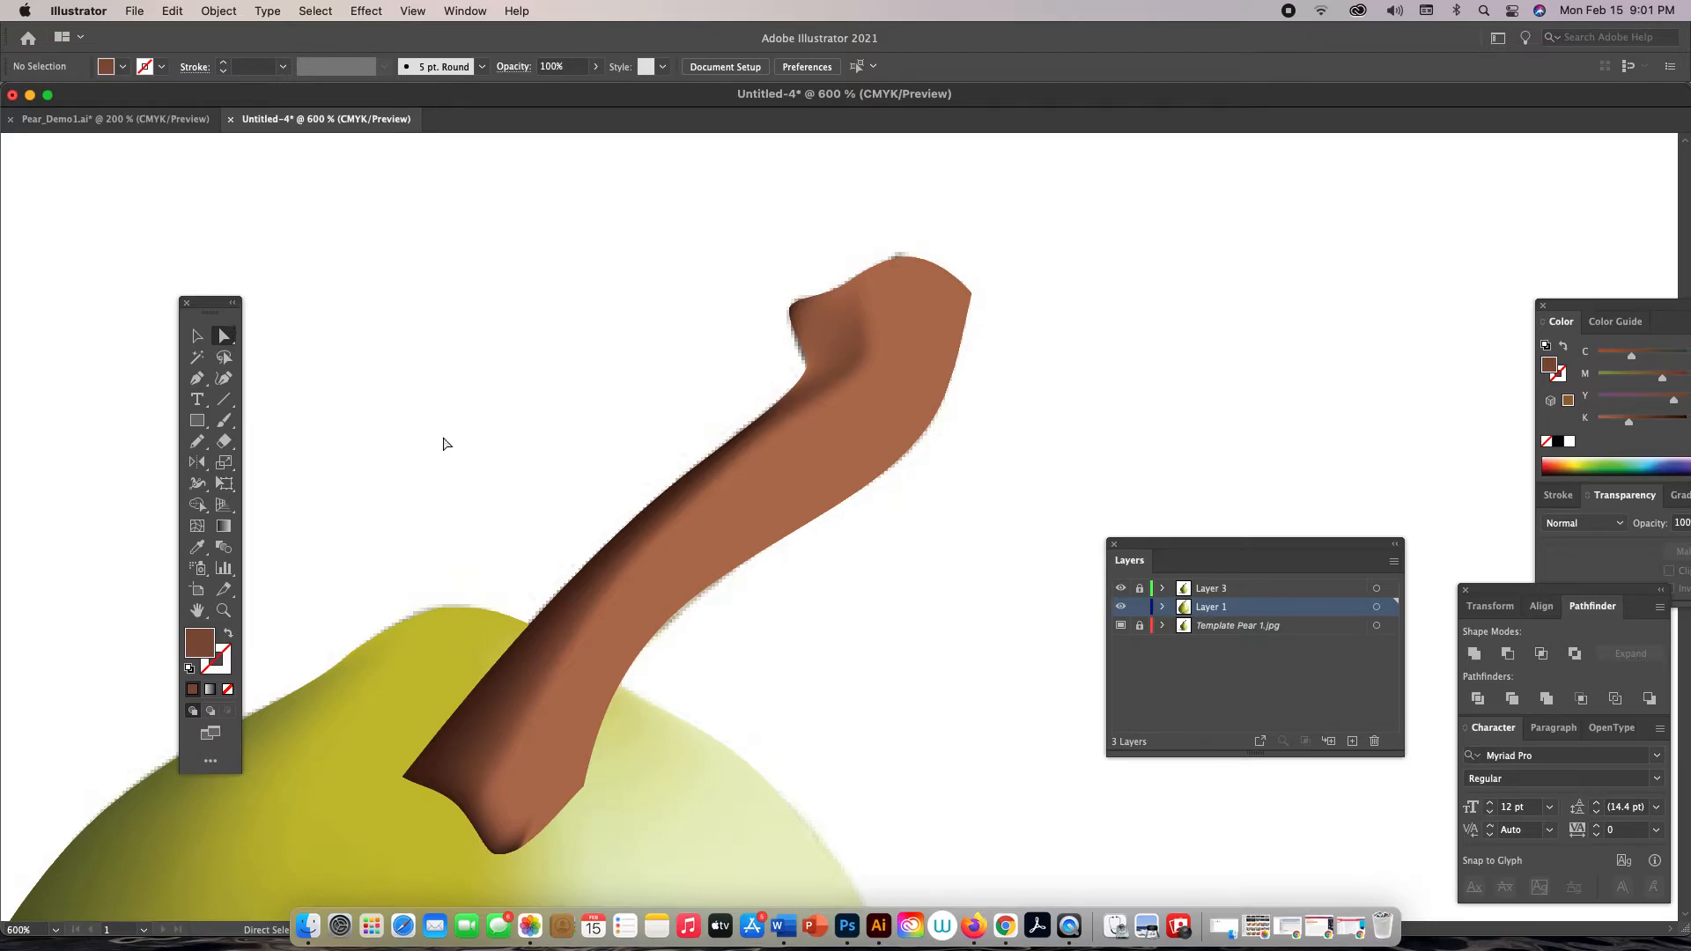
# Switch Layer 1 to outline view and select the mesh points crossing the highlight on the stem's upper middle row
pyautogui.press('i')
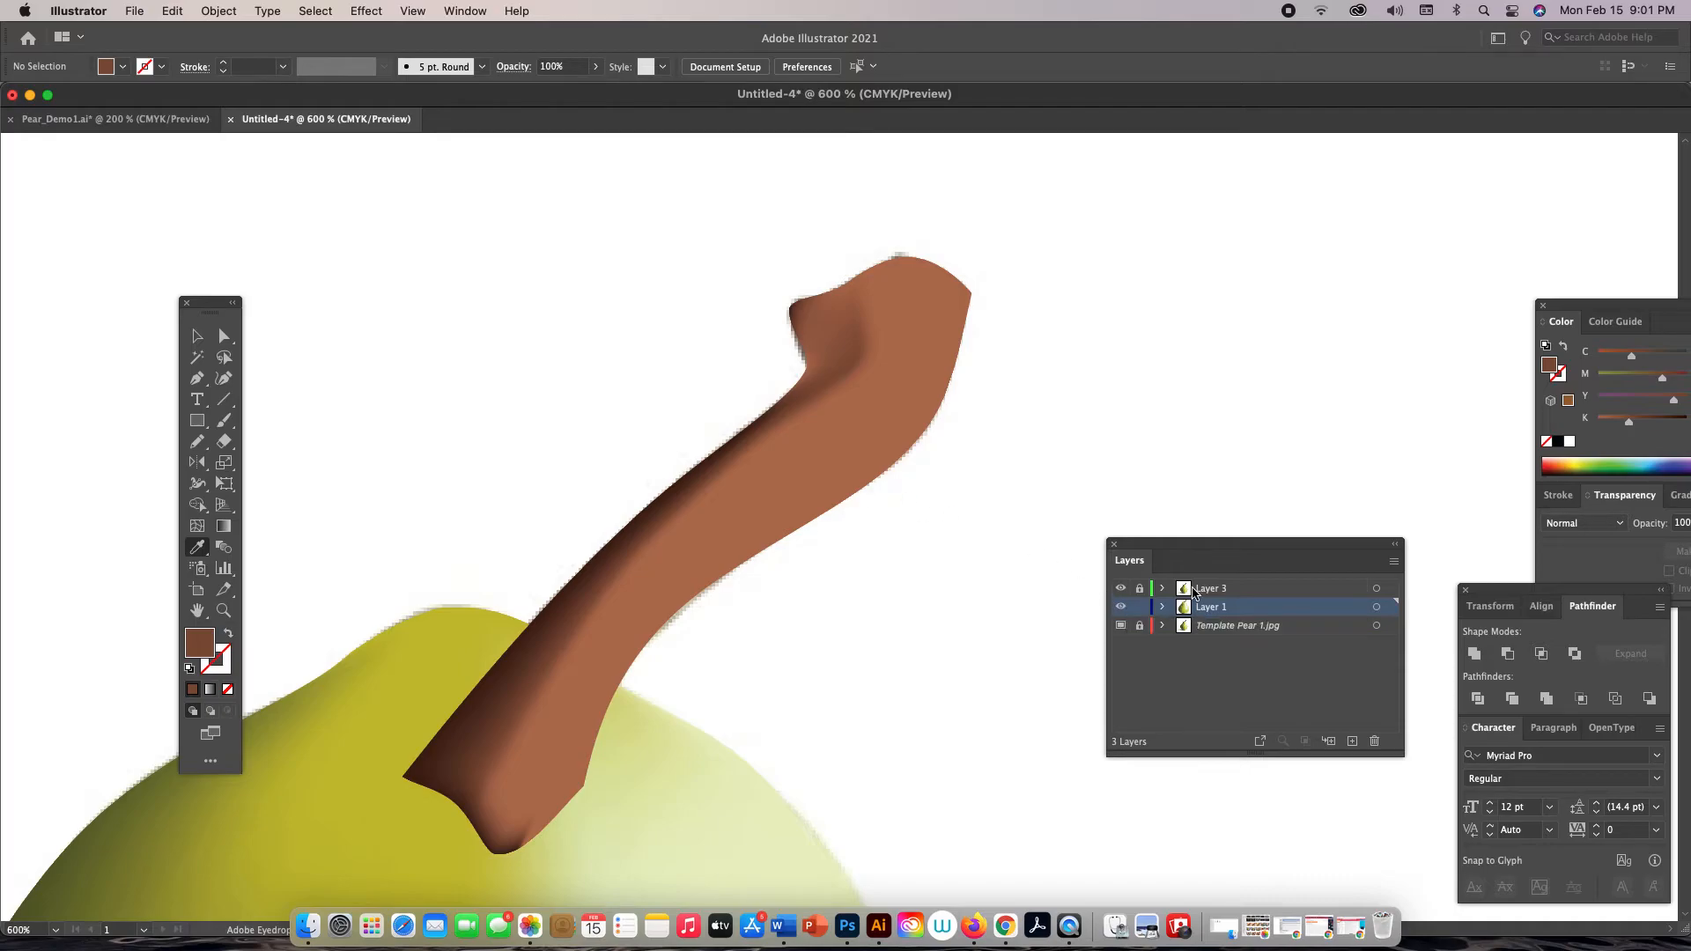
pyautogui.press('super+y')
pyautogui.press('a')
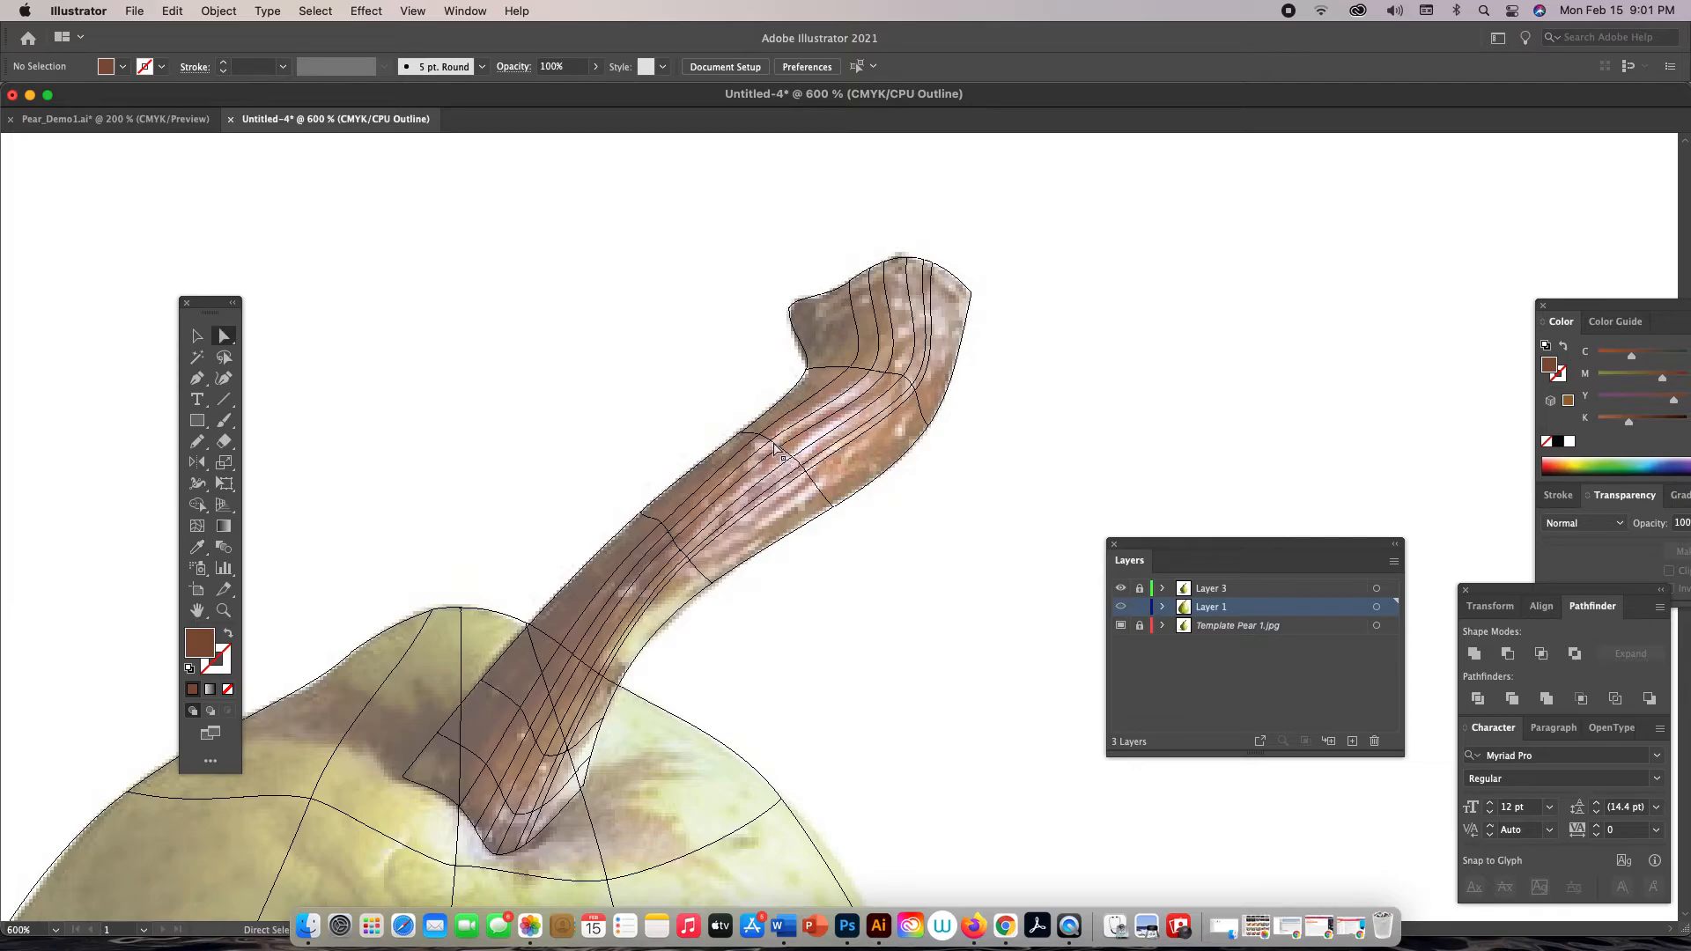
pyautogui.click(769, 440)
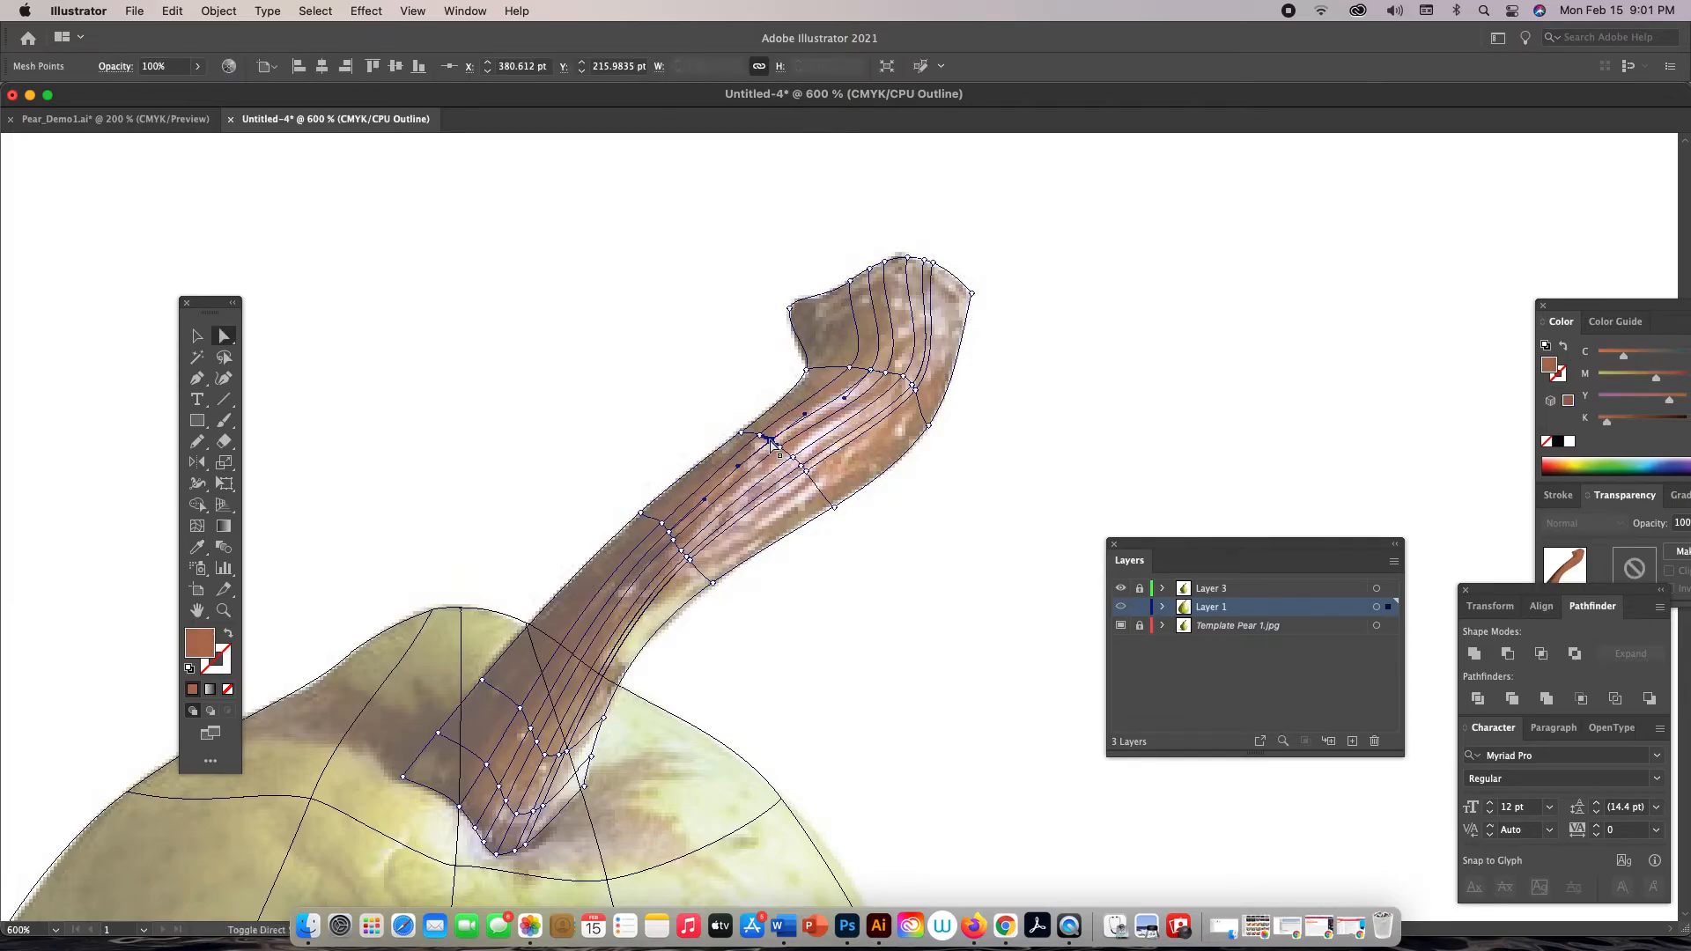
pyautogui.keyDown('shift'); pyautogui.click(793, 460); pyautogui.keyUp('shift')
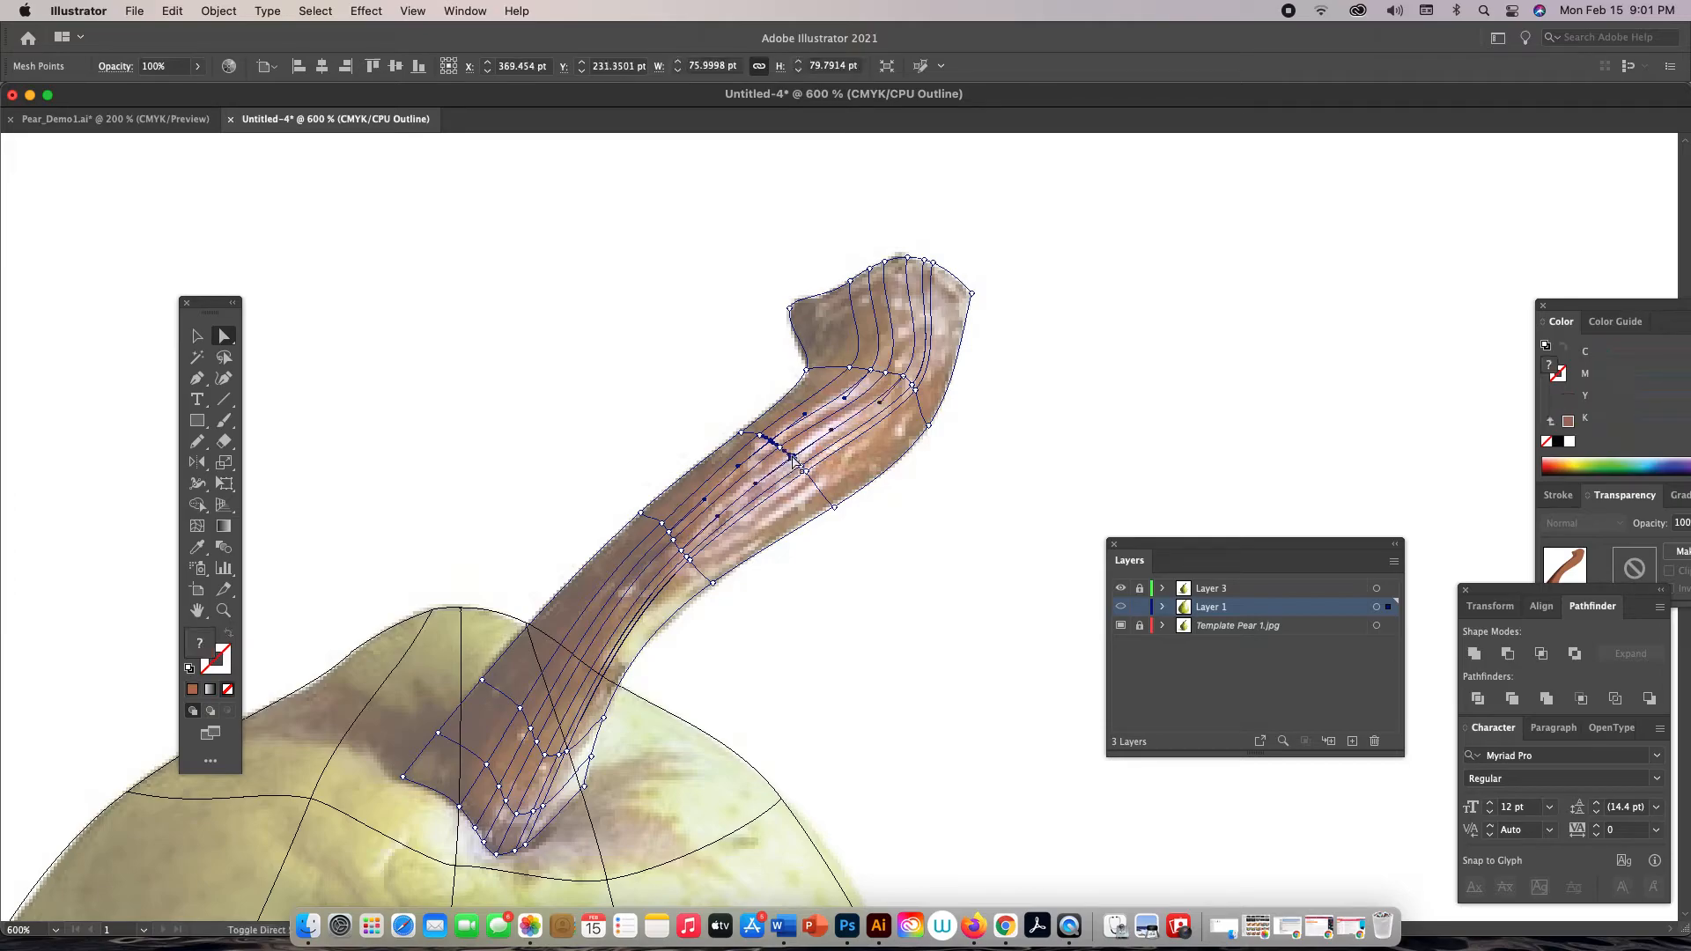
pyautogui.keyDown('shift'); pyautogui.click(806, 473); pyautogui.keyUp('shift')
# Return Layer 1 to preview and color the selected points with a light pink sampled from the reference photo's stem highlight
pyautogui.press('super')
pyautogui.press('super+minus')
pyautogui.press('super+minus')
pyautogui.press('super+minus')
pyautogui.press('super+minus')
pyautogui.press('super+minus')
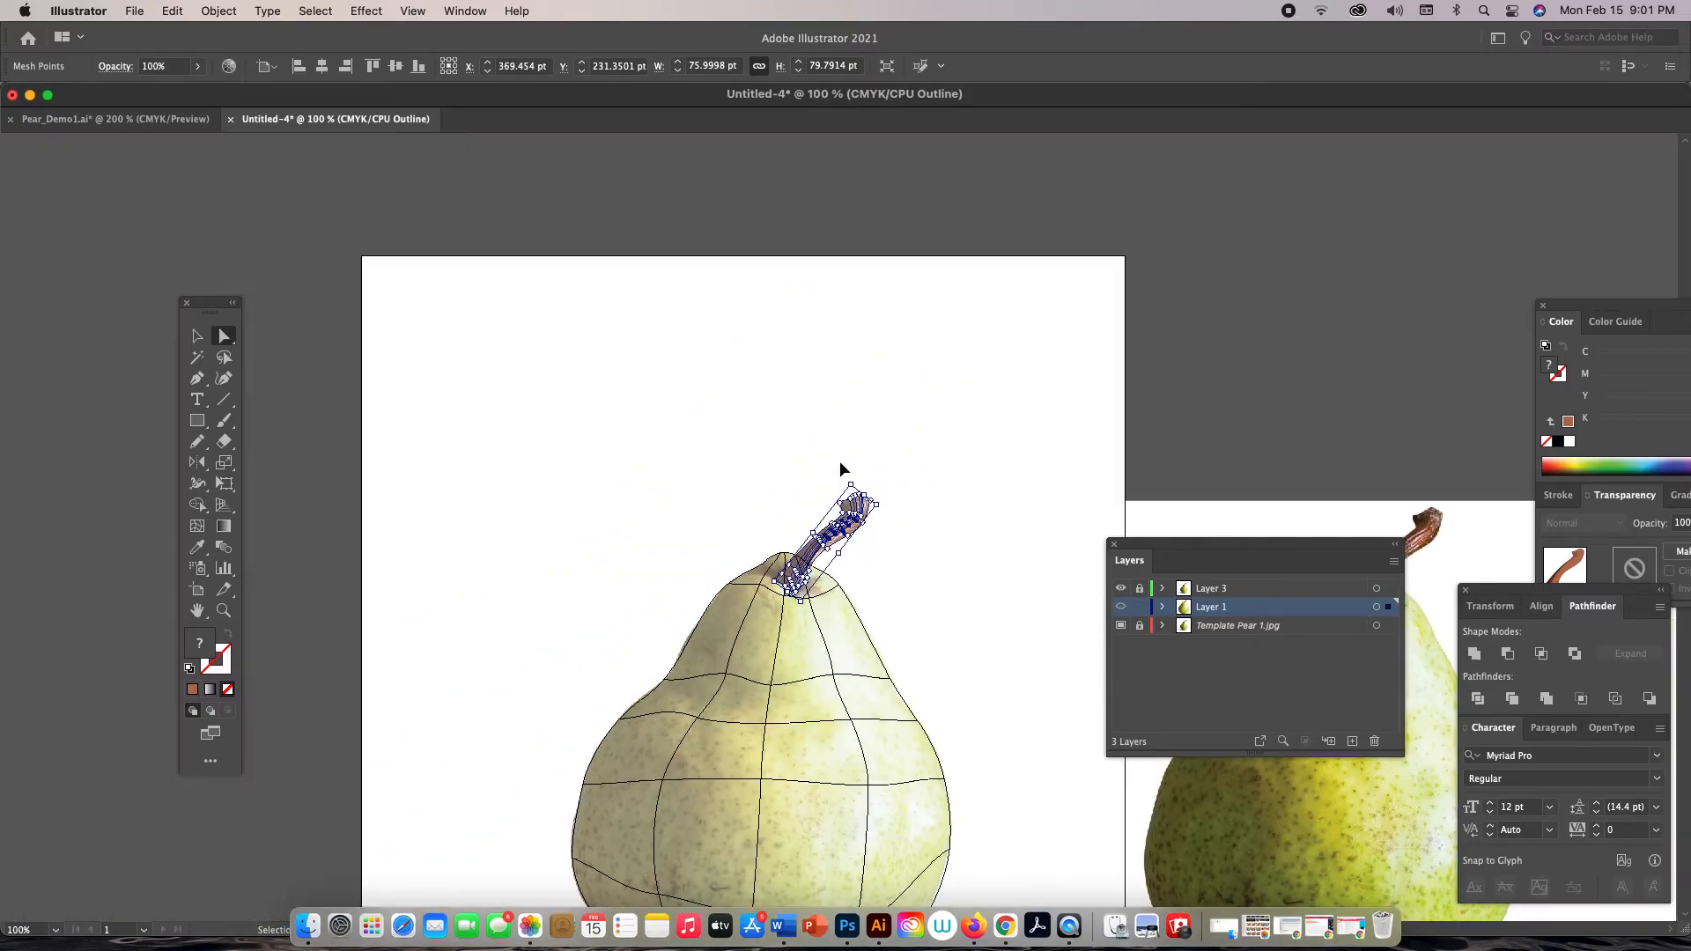
pyautogui.scroll(-5, 569, 320)
pyautogui.hscroll(8, 570, 321)
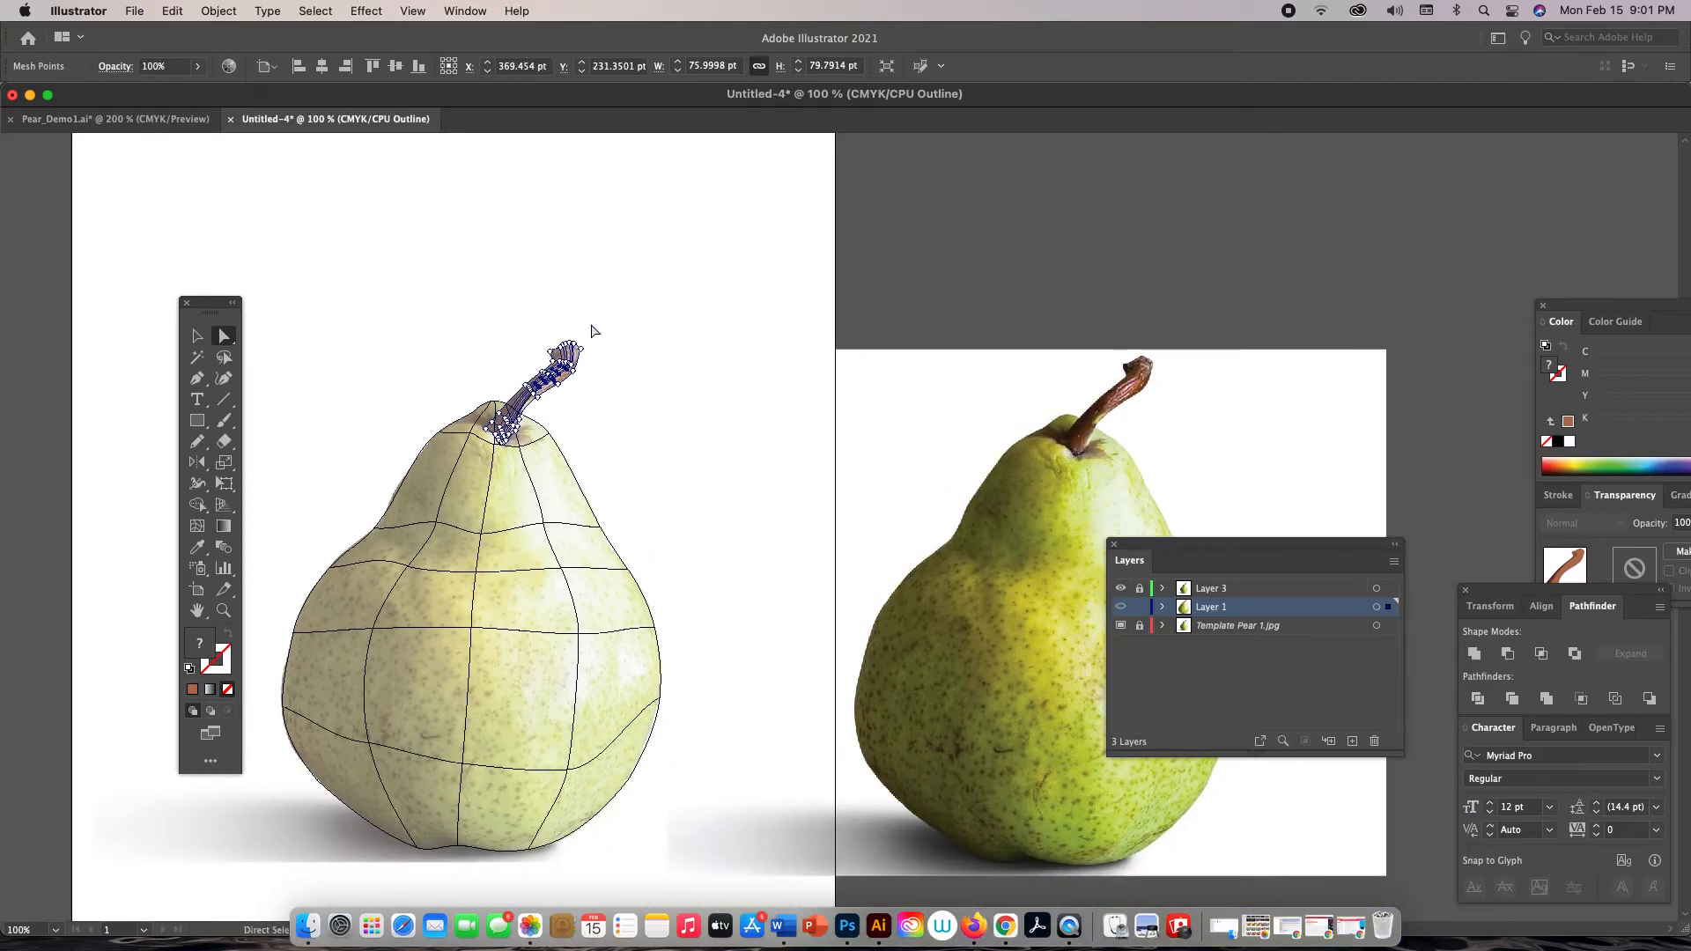
pyautogui.press('super+y')
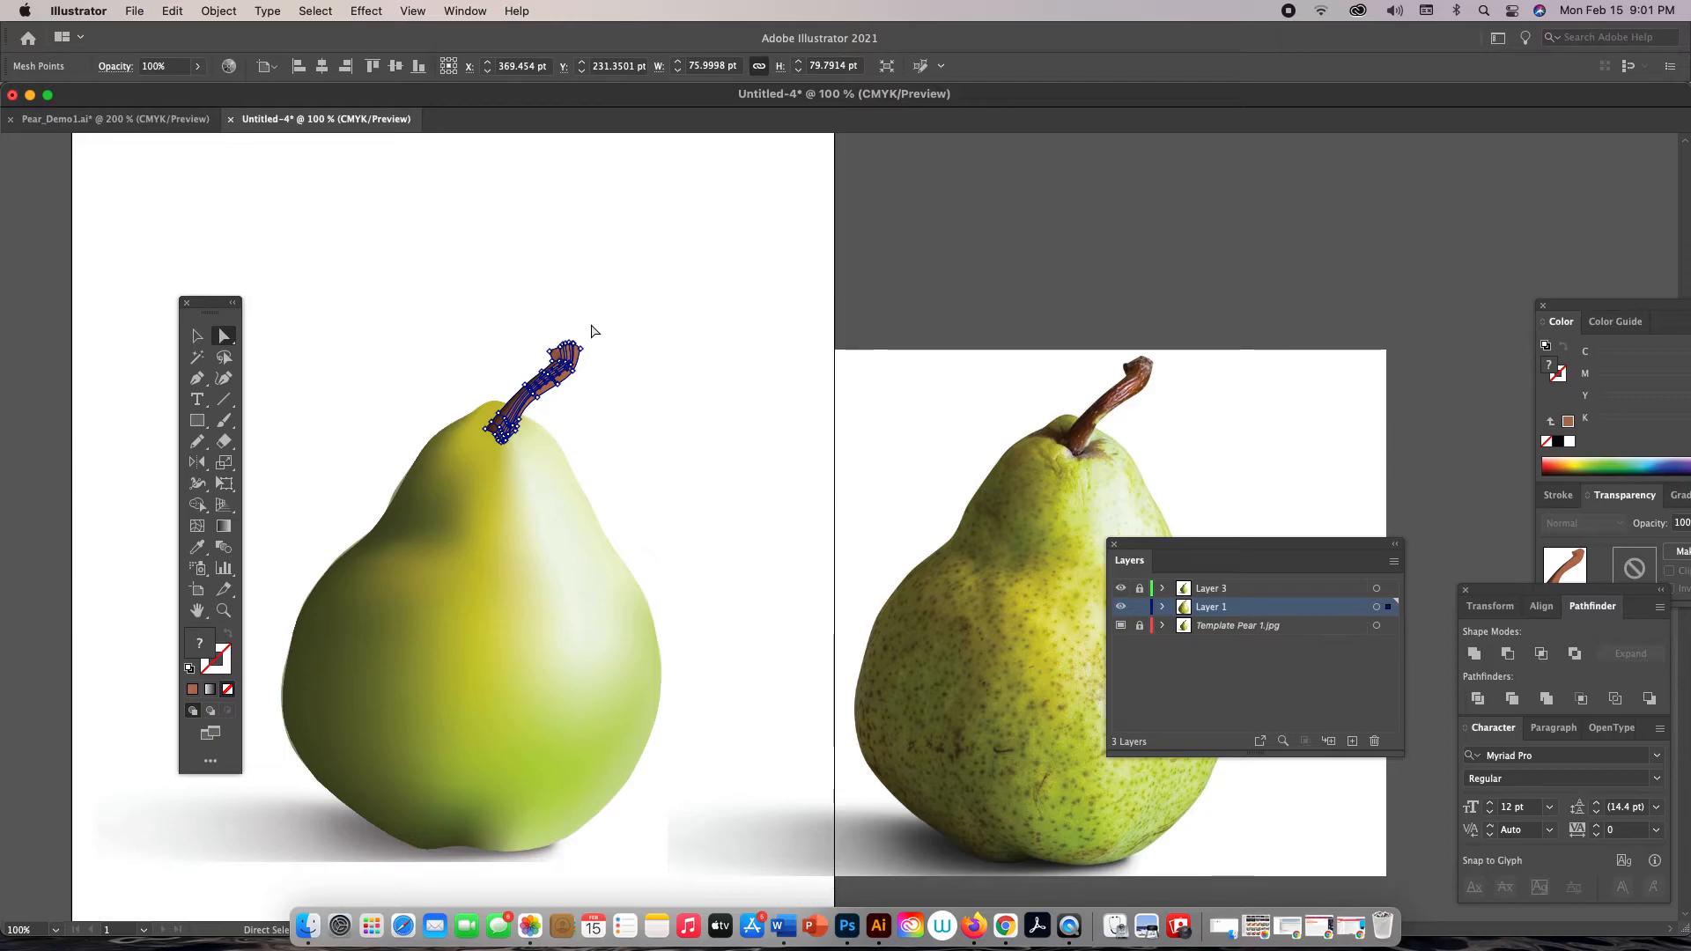
pyautogui.press('i')
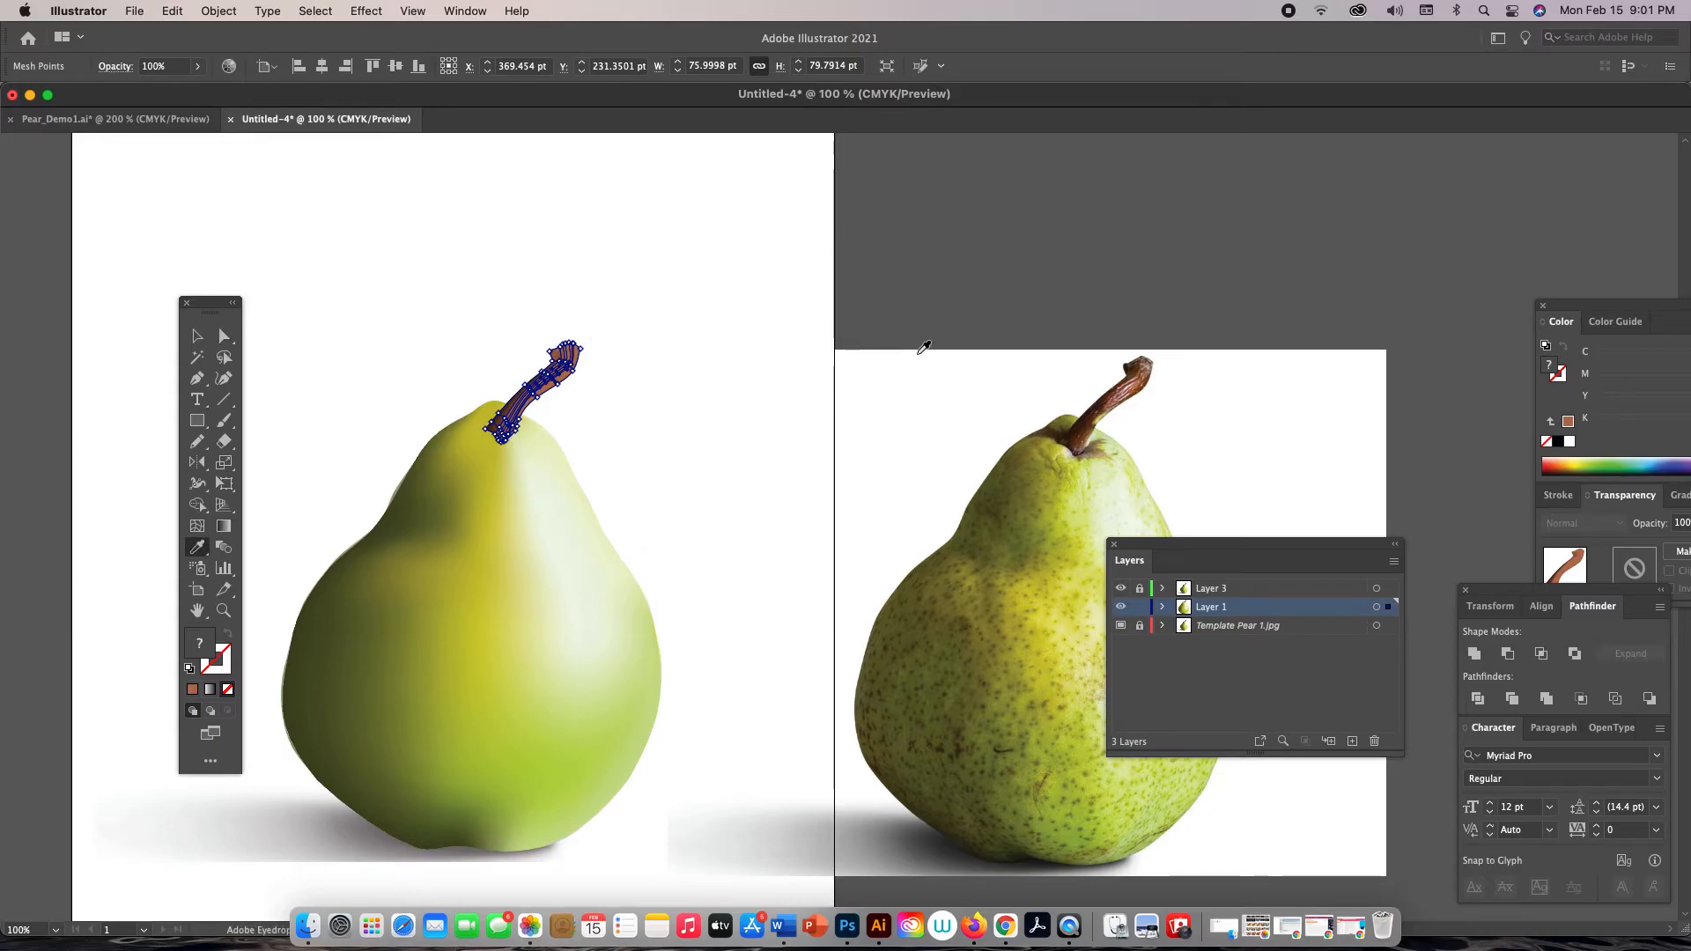
pyautogui.click(1135, 380)
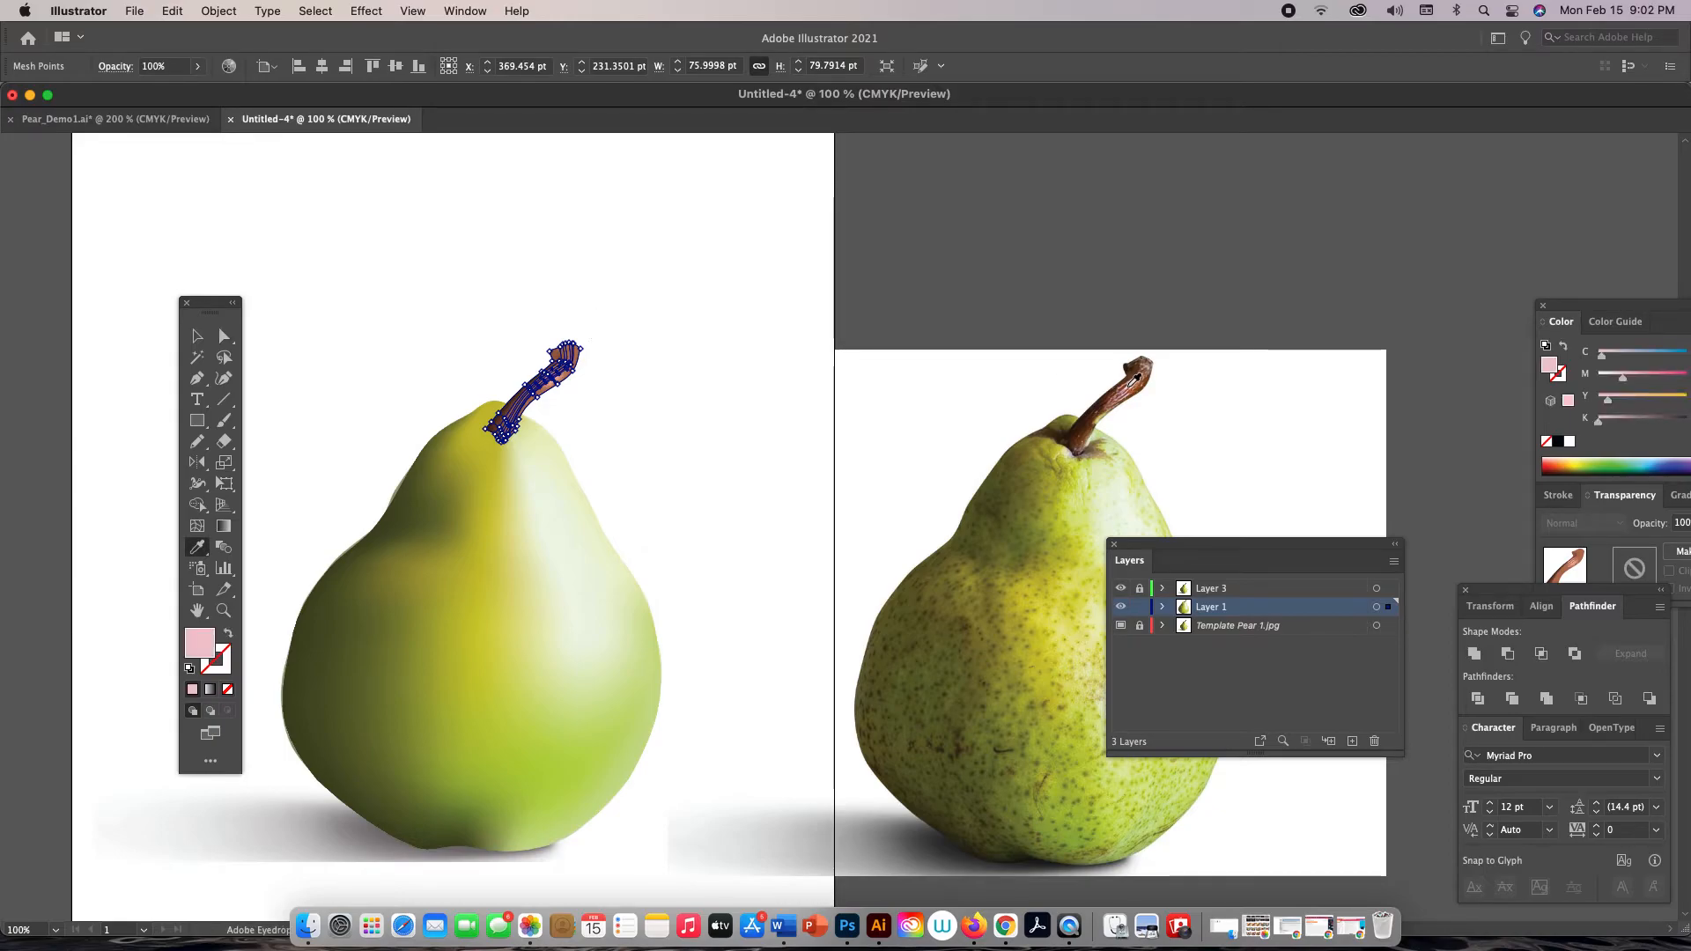
# Deselect the stem mesh and examine the pink highlight on its upper part up close
pyautogui.press('z')
pyautogui.moveTo(553, 401); pyautogui.dragTo(857, 551)
pyautogui.click(574, 427)
pyautogui.click(559, 415)
pyautogui.click(558, 415)
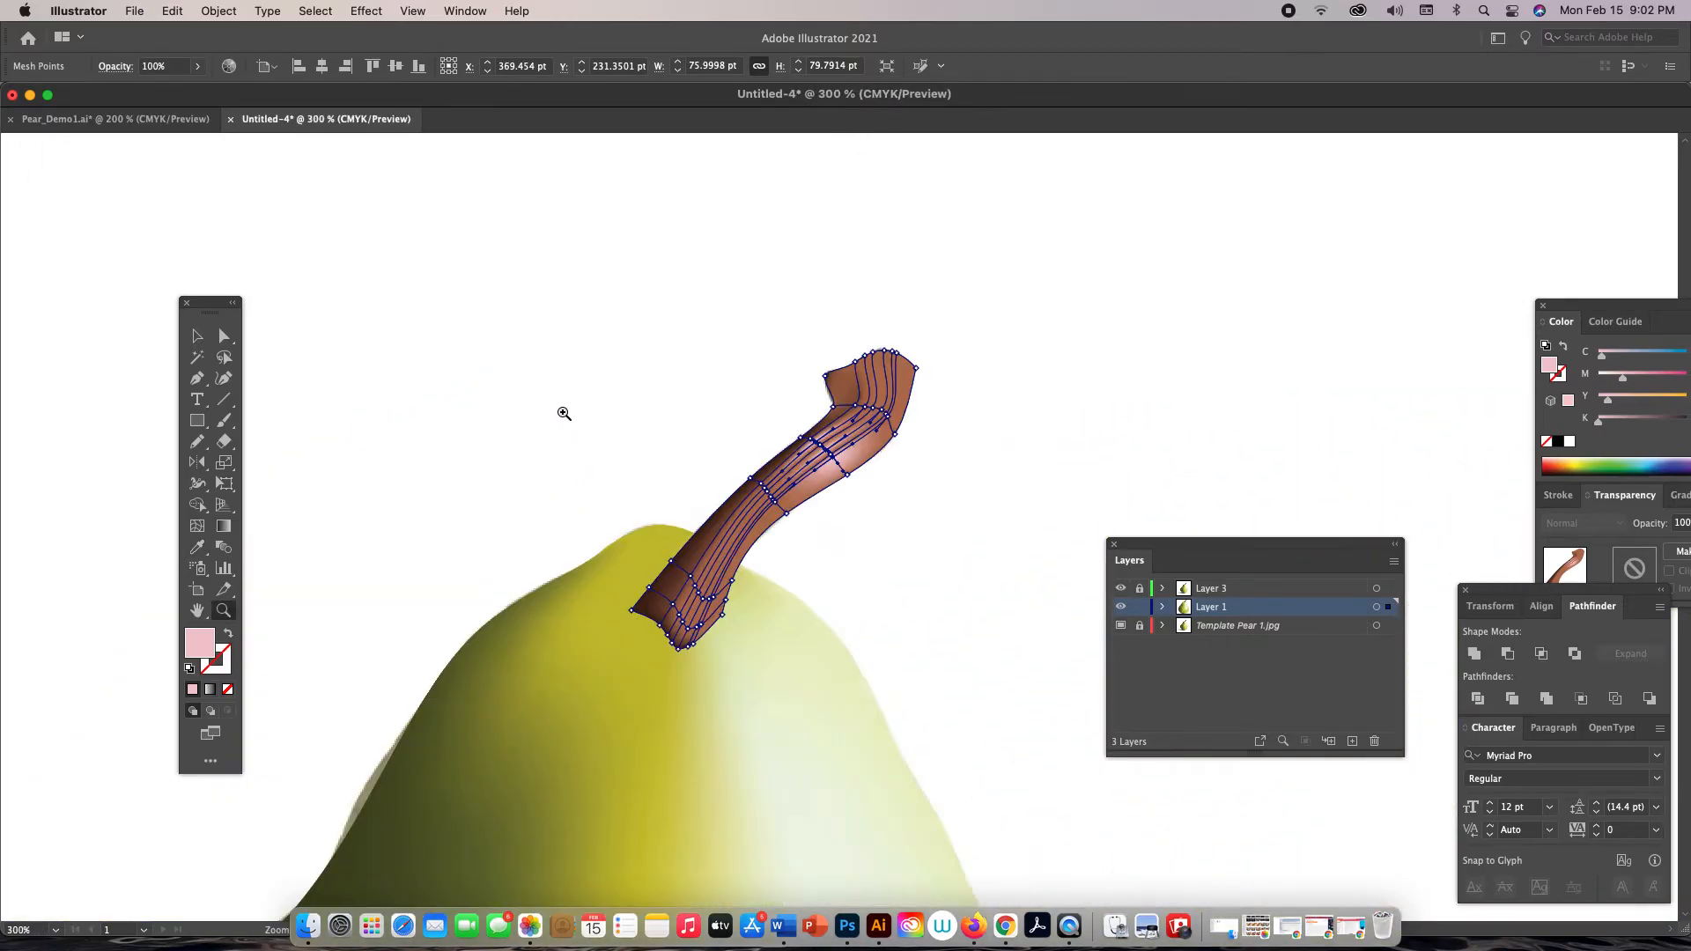
pyautogui.click(843, 488)
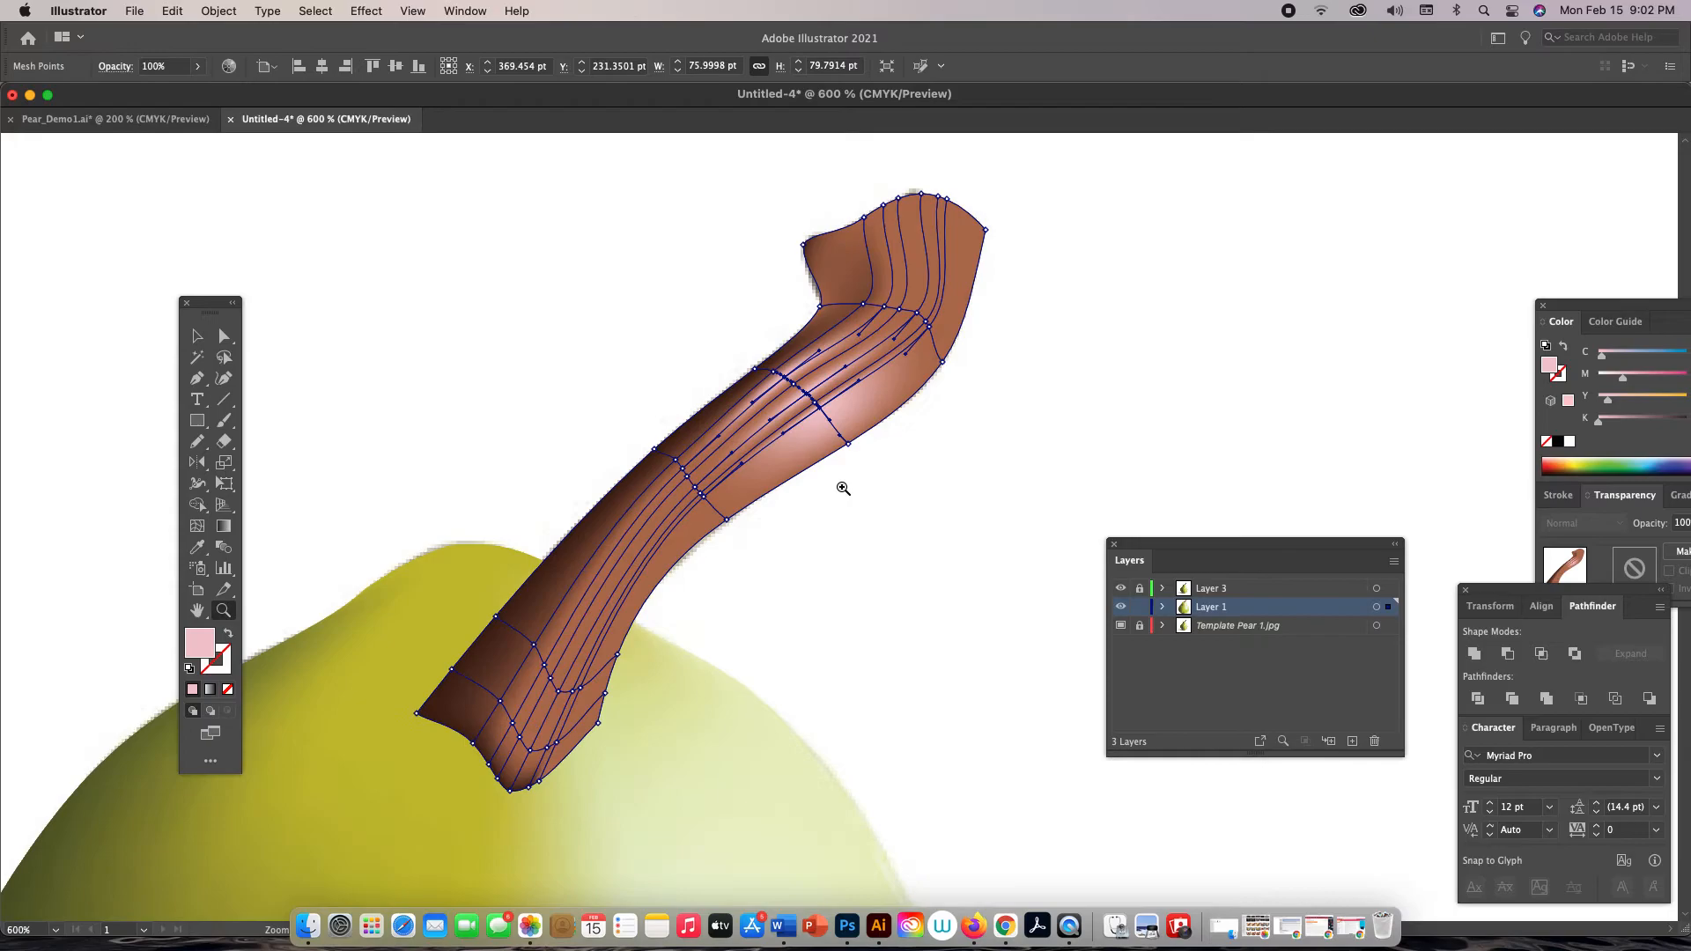
pyautogui.press('super+shift+a')
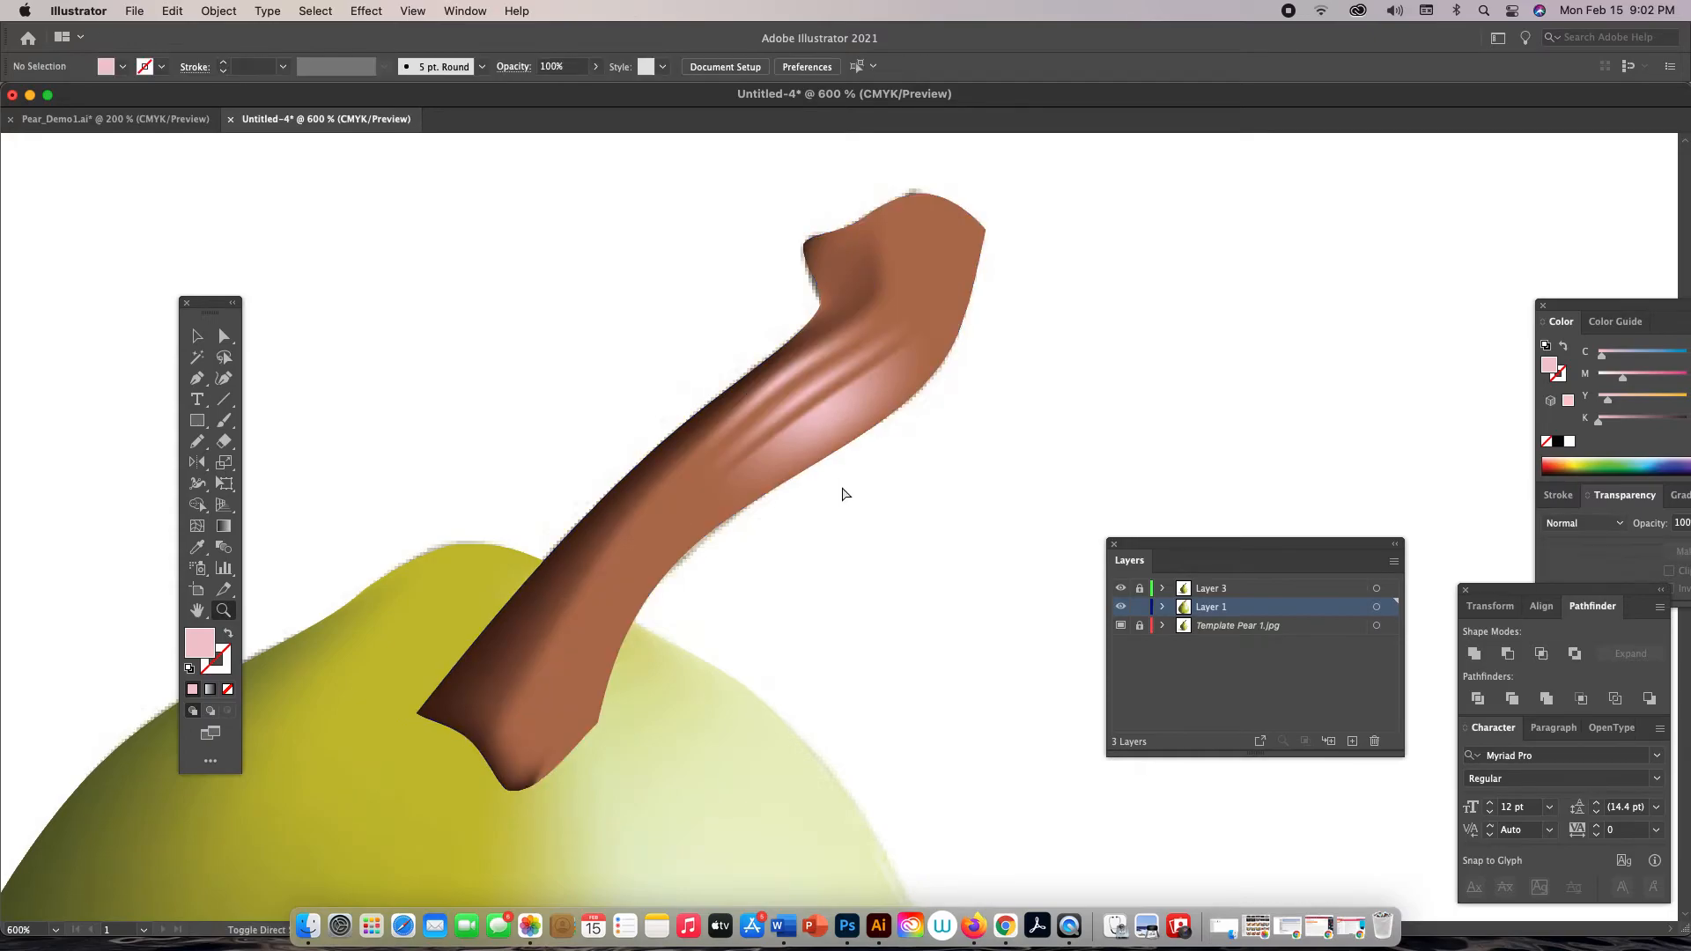
pyautogui.click(224, 335)
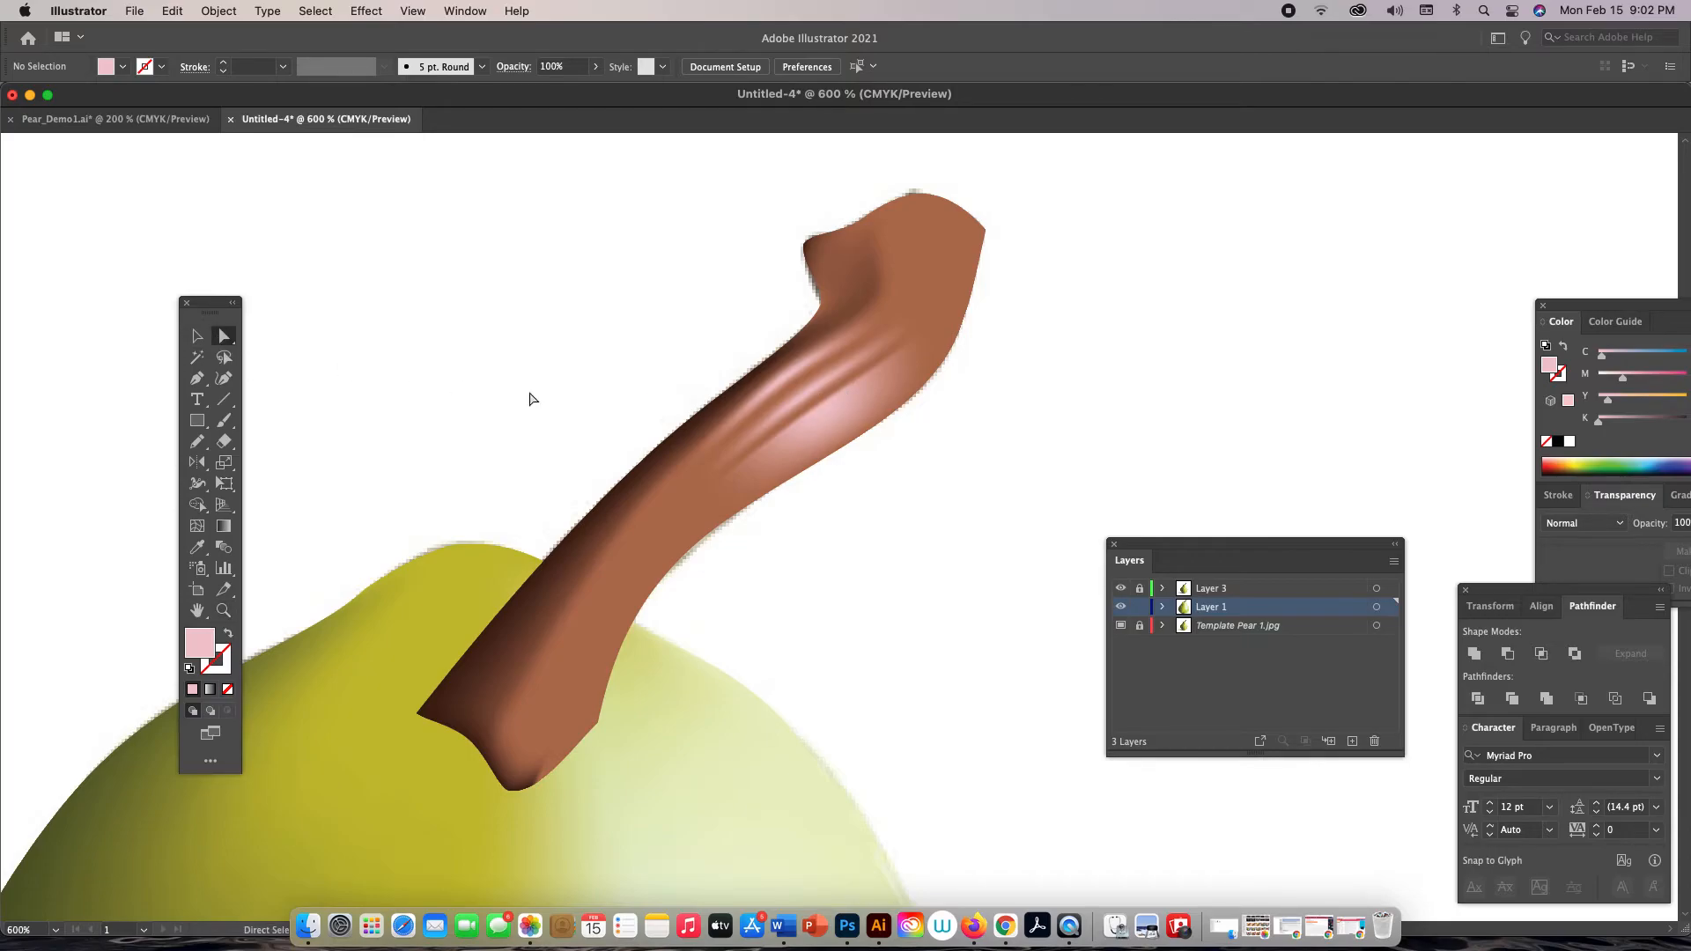
pyautogui.click(835, 417)
pyautogui.press('super+h')
pyautogui.click(821, 409)
pyautogui.press('super+h')
pyautogui.press('super+h')
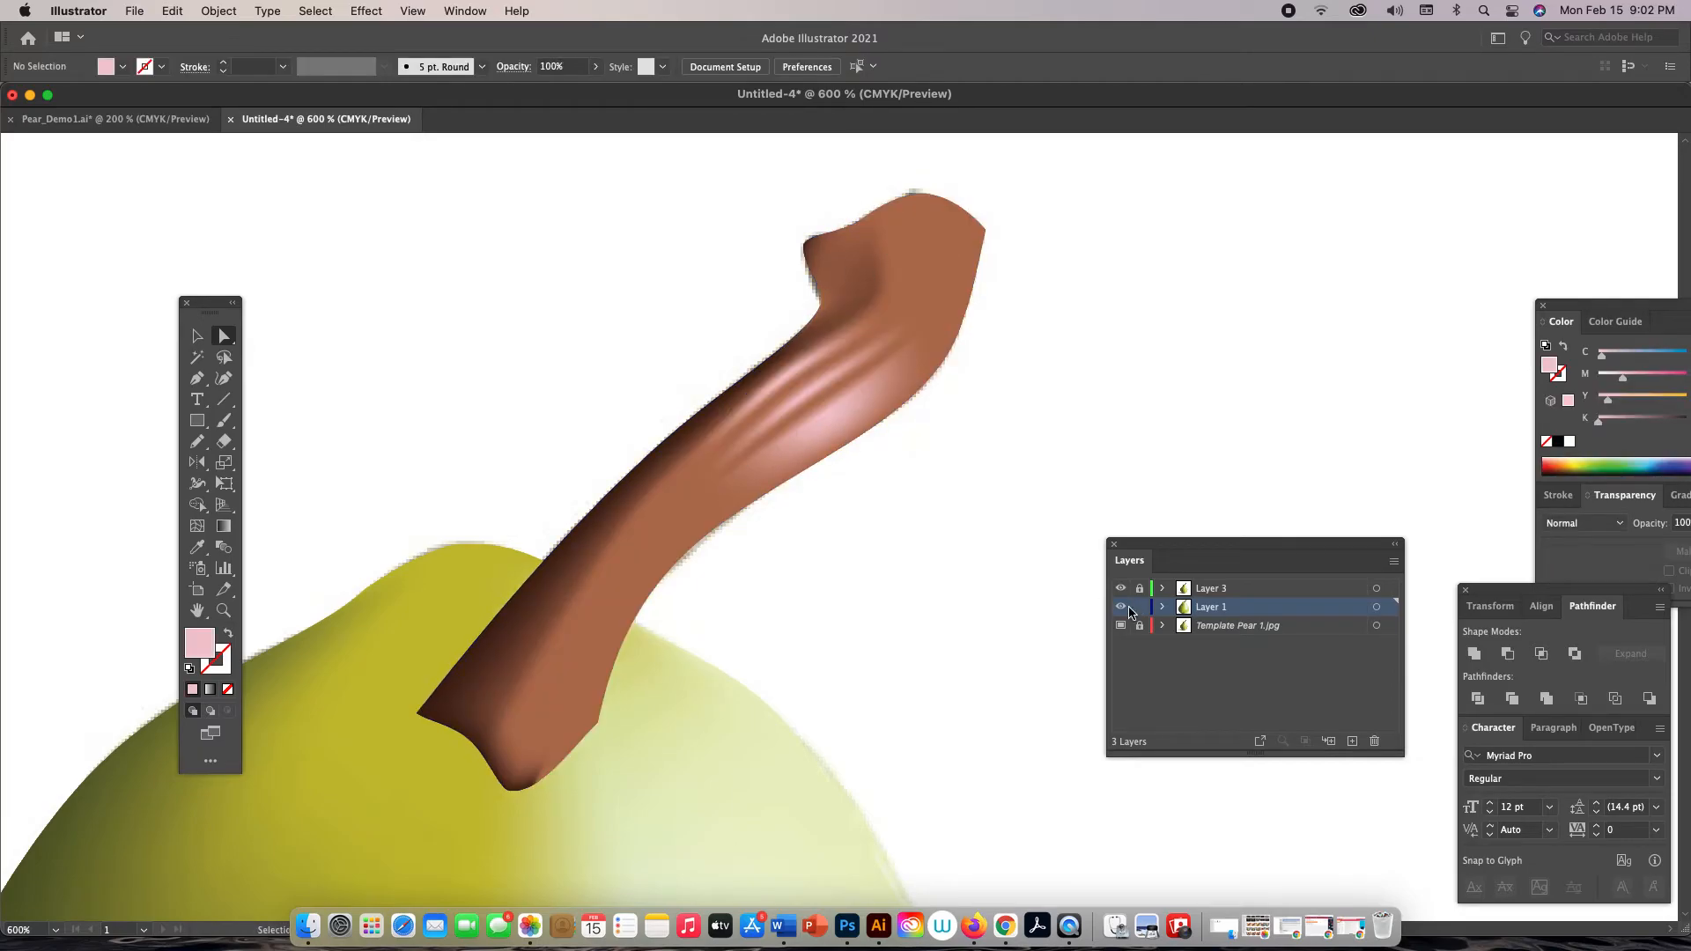
# Select the two right-edge mesh points at the stem's base in Layer 1's outline view, and return the layer to preview
pyautogui.press('super+y')
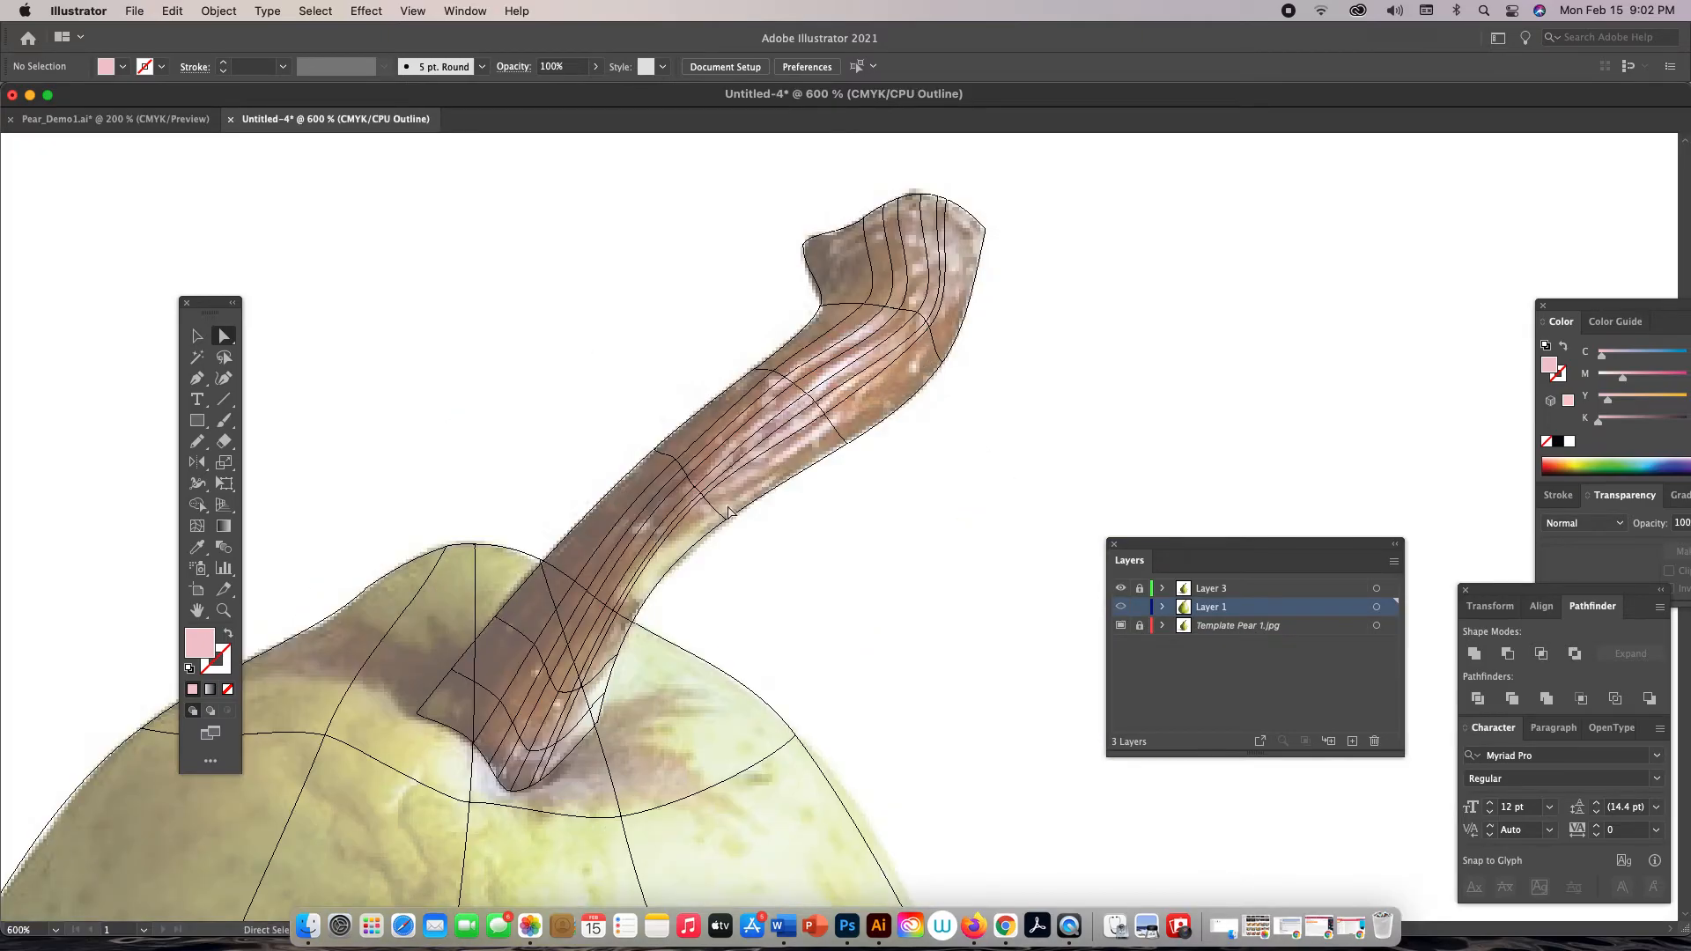
pyautogui.click(604, 696)
pyautogui.click(599, 723)
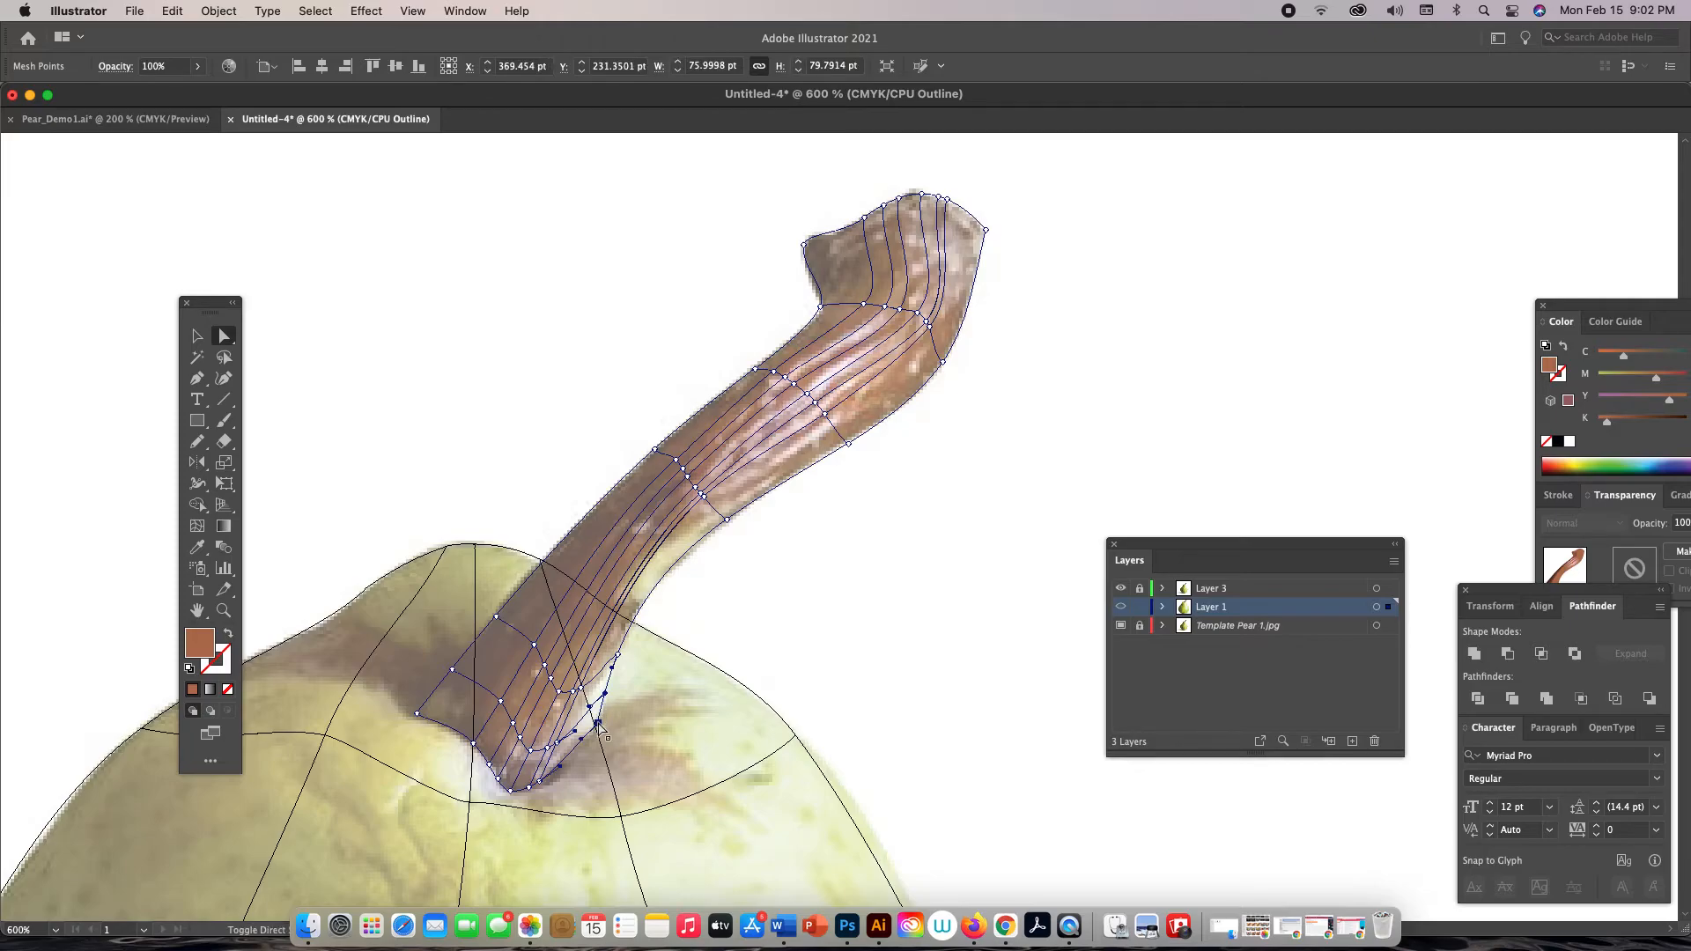
pyautogui.press('super')
pyautogui.press('super+y')
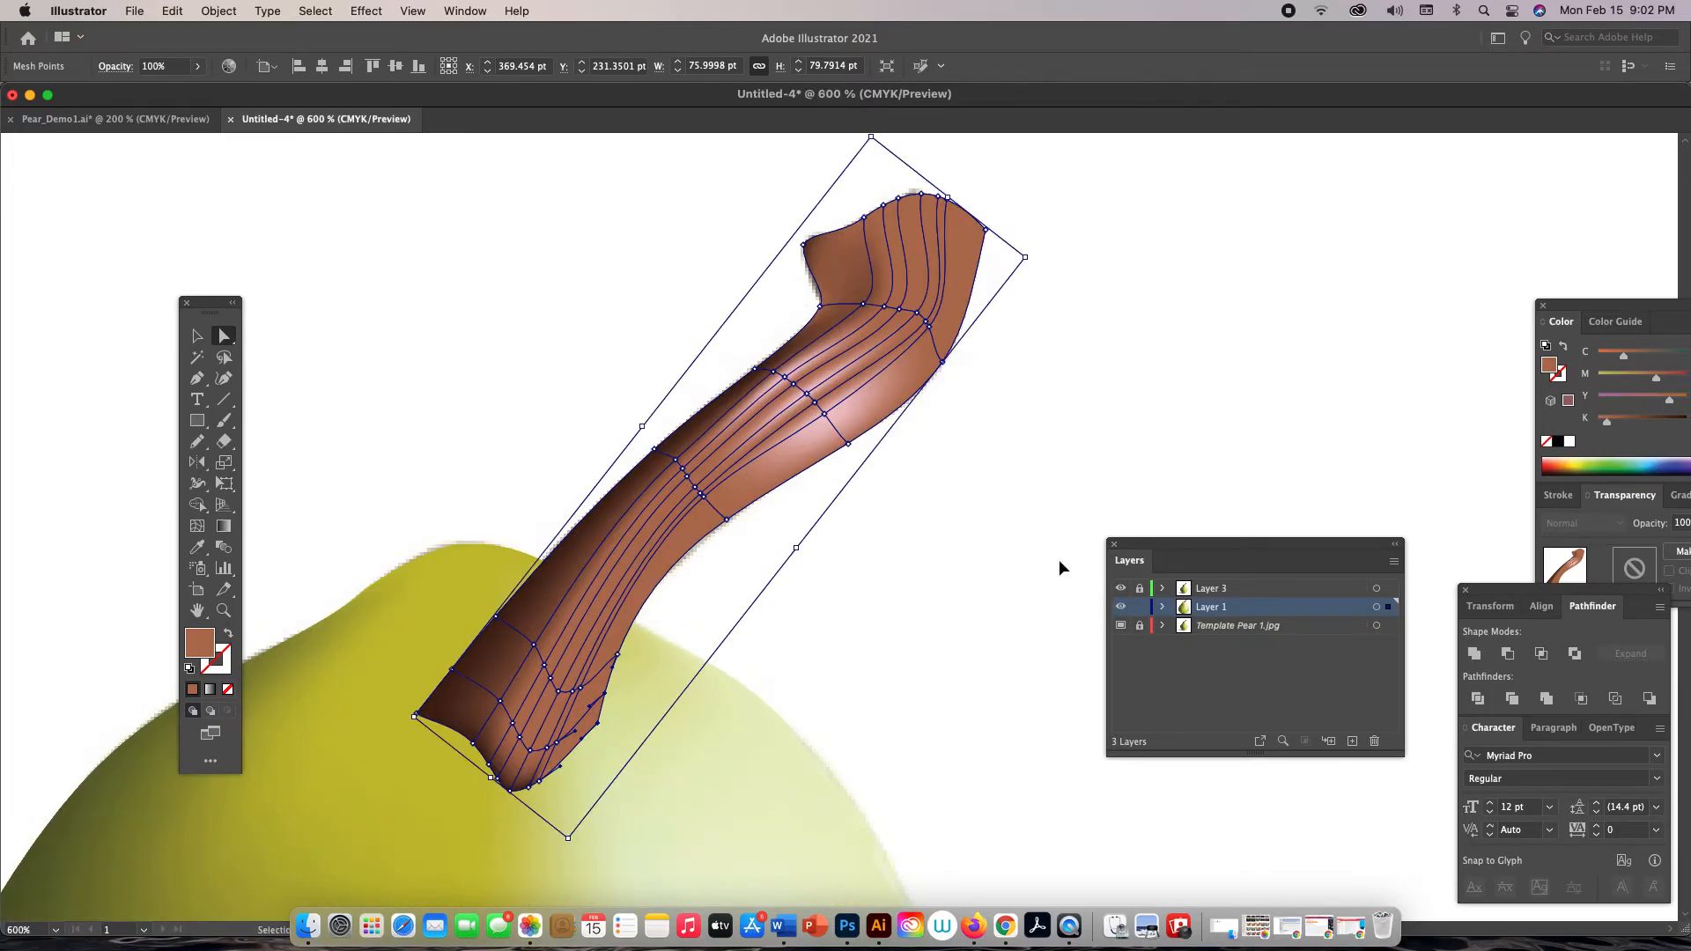
# Color the selected base points with the pale gray sampled from the base of the reference photo's stem, and deselect the mesh
pyautogui.press('super+minus')
pyautogui.press('super+minus')
pyautogui.moveTo(1036, 558); pyautogui.dragTo(559, 452)
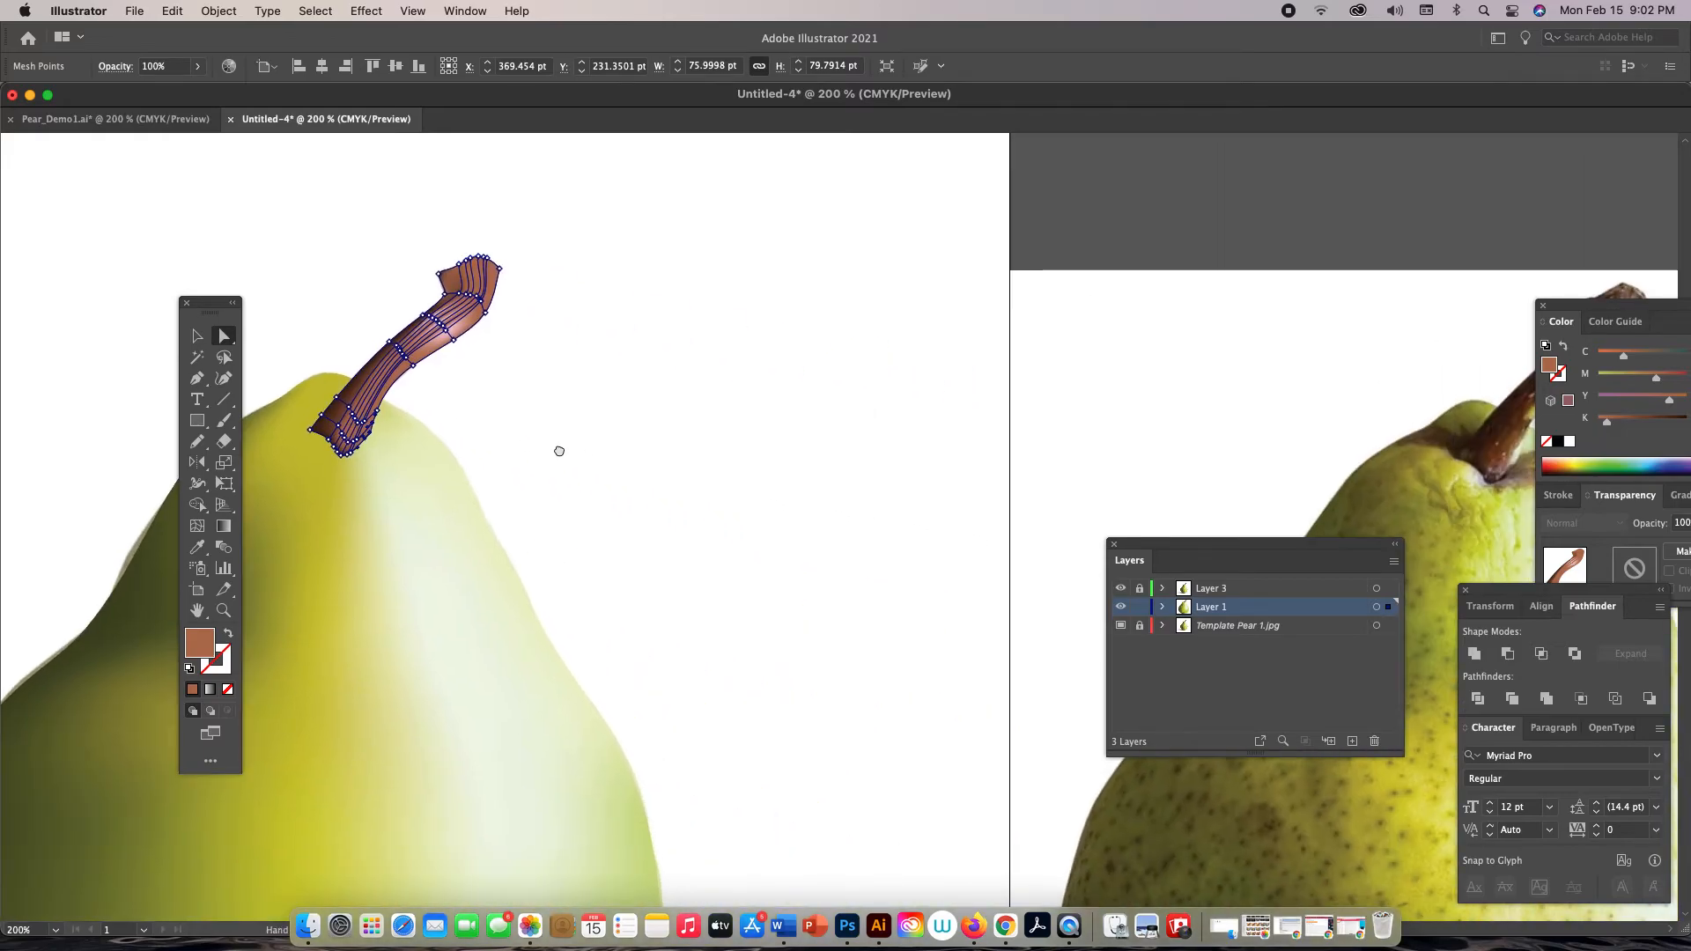
pyautogui.press('i')
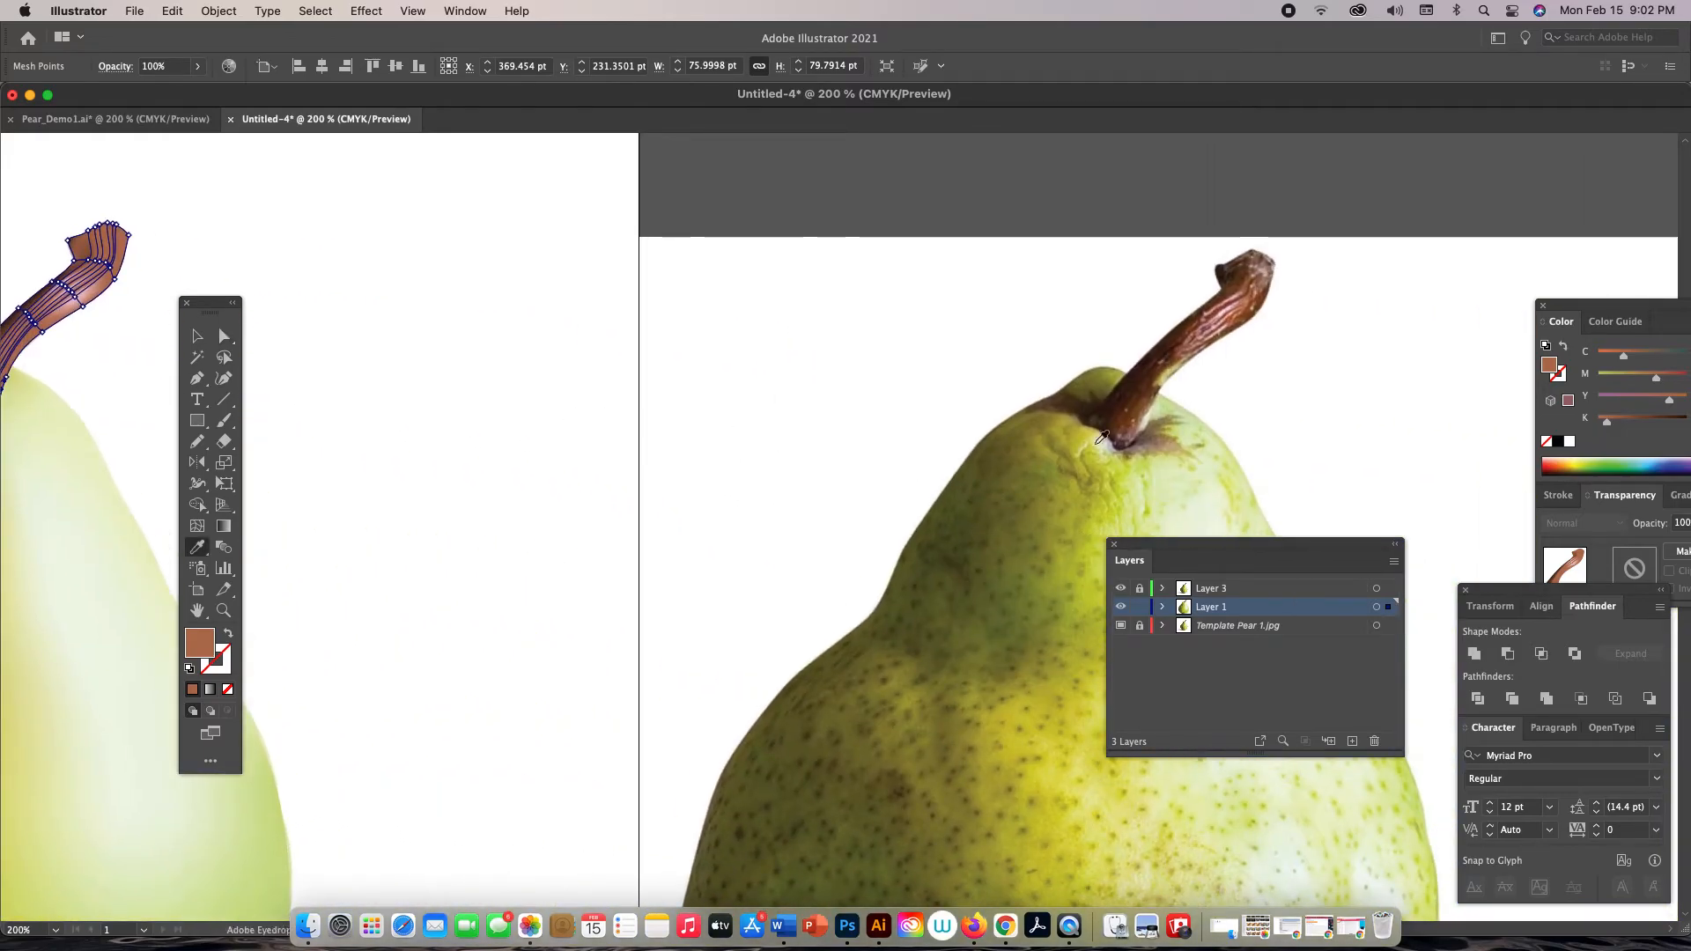
pyautogui.click(1151, 416)
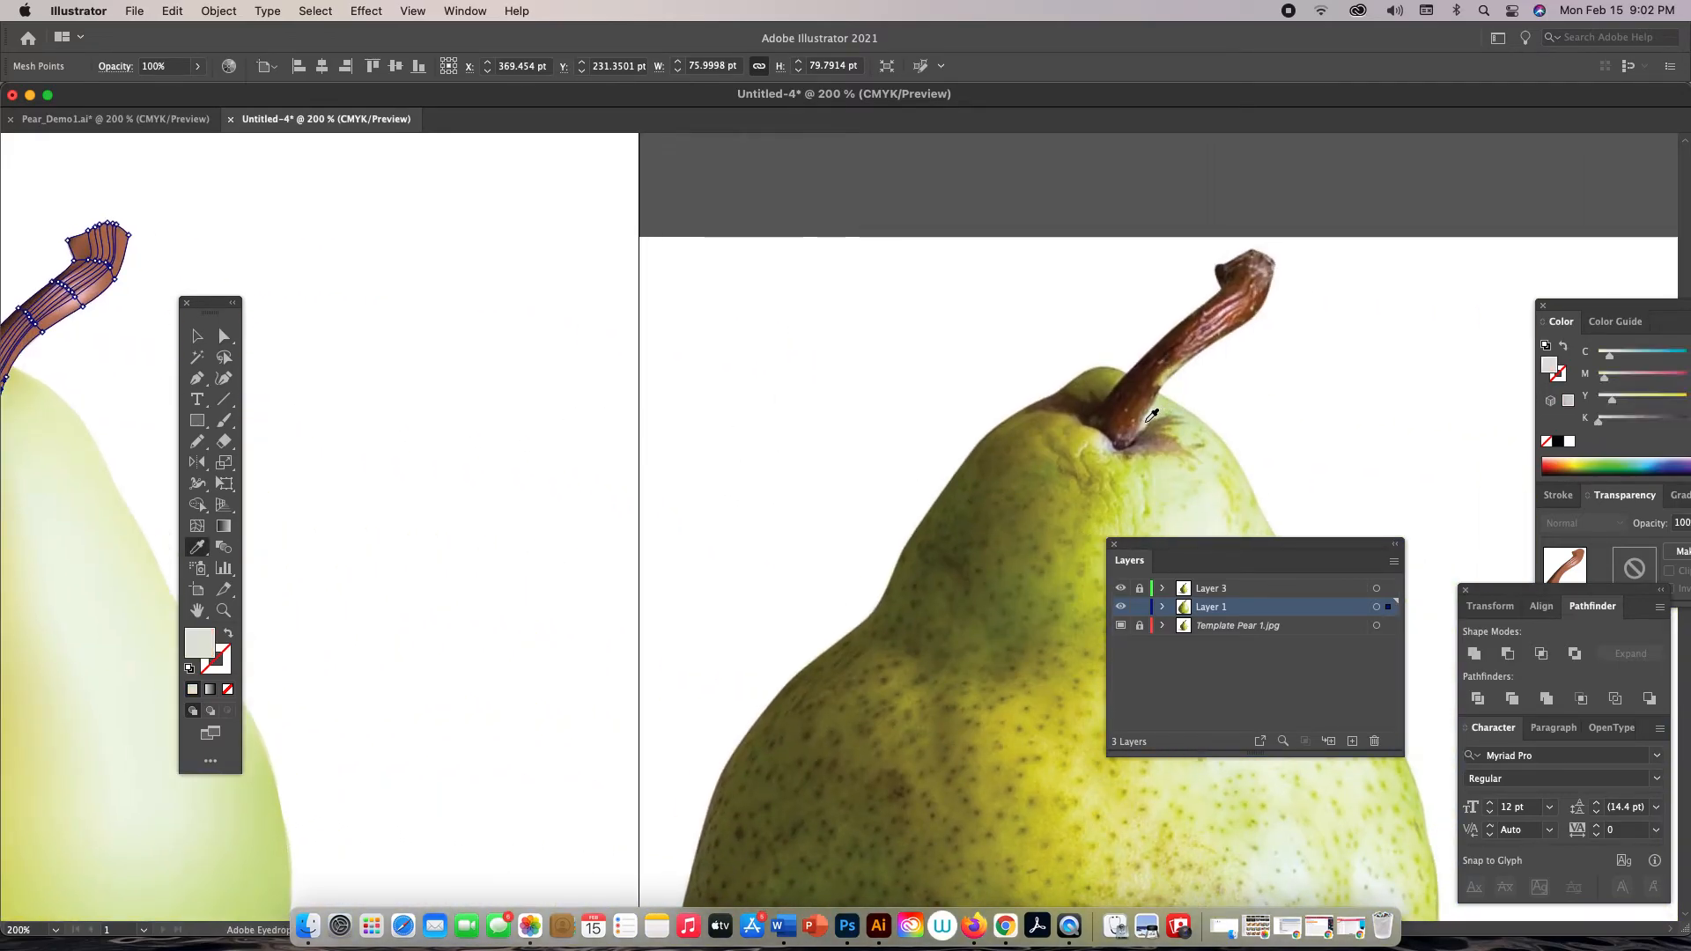
pyautogui.moveTo(755, 460); pyautogui.dragTo(1301, 414)
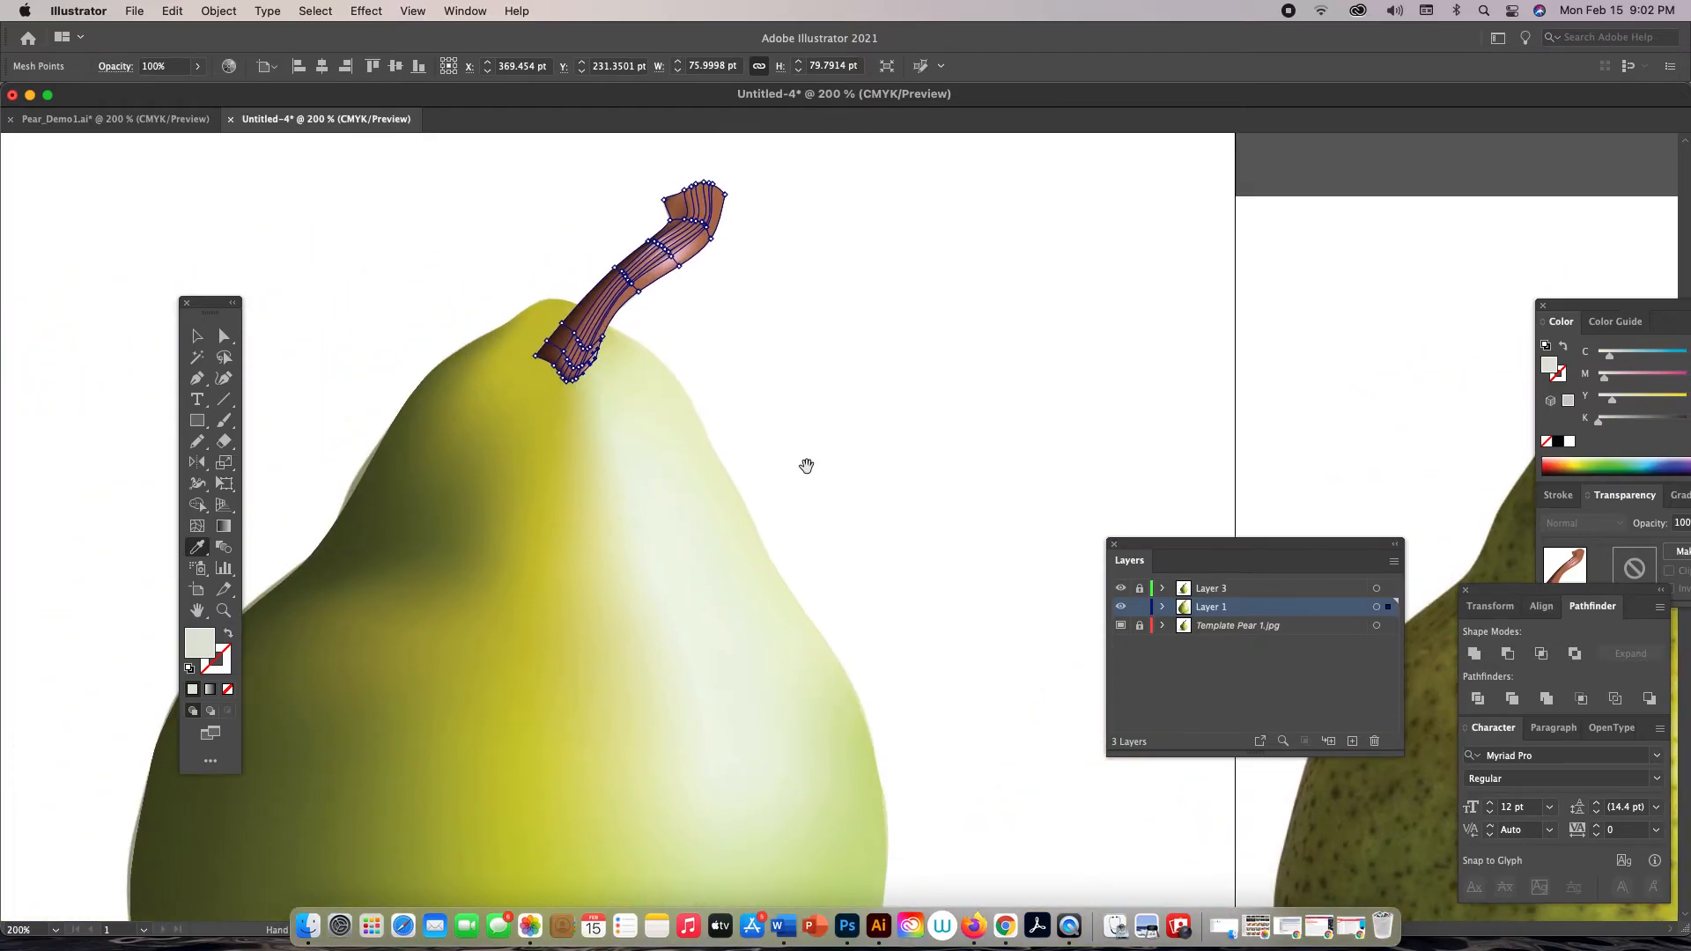
pyautogui.press('super+shift+a')
# Lengthen the inward direction handle of the upper pale mesh point on the right edge of the stem's base
pyautogui.press('z')
pyautogui.moveTo(590, 352); pyautogui.dragTo(1001, 532)
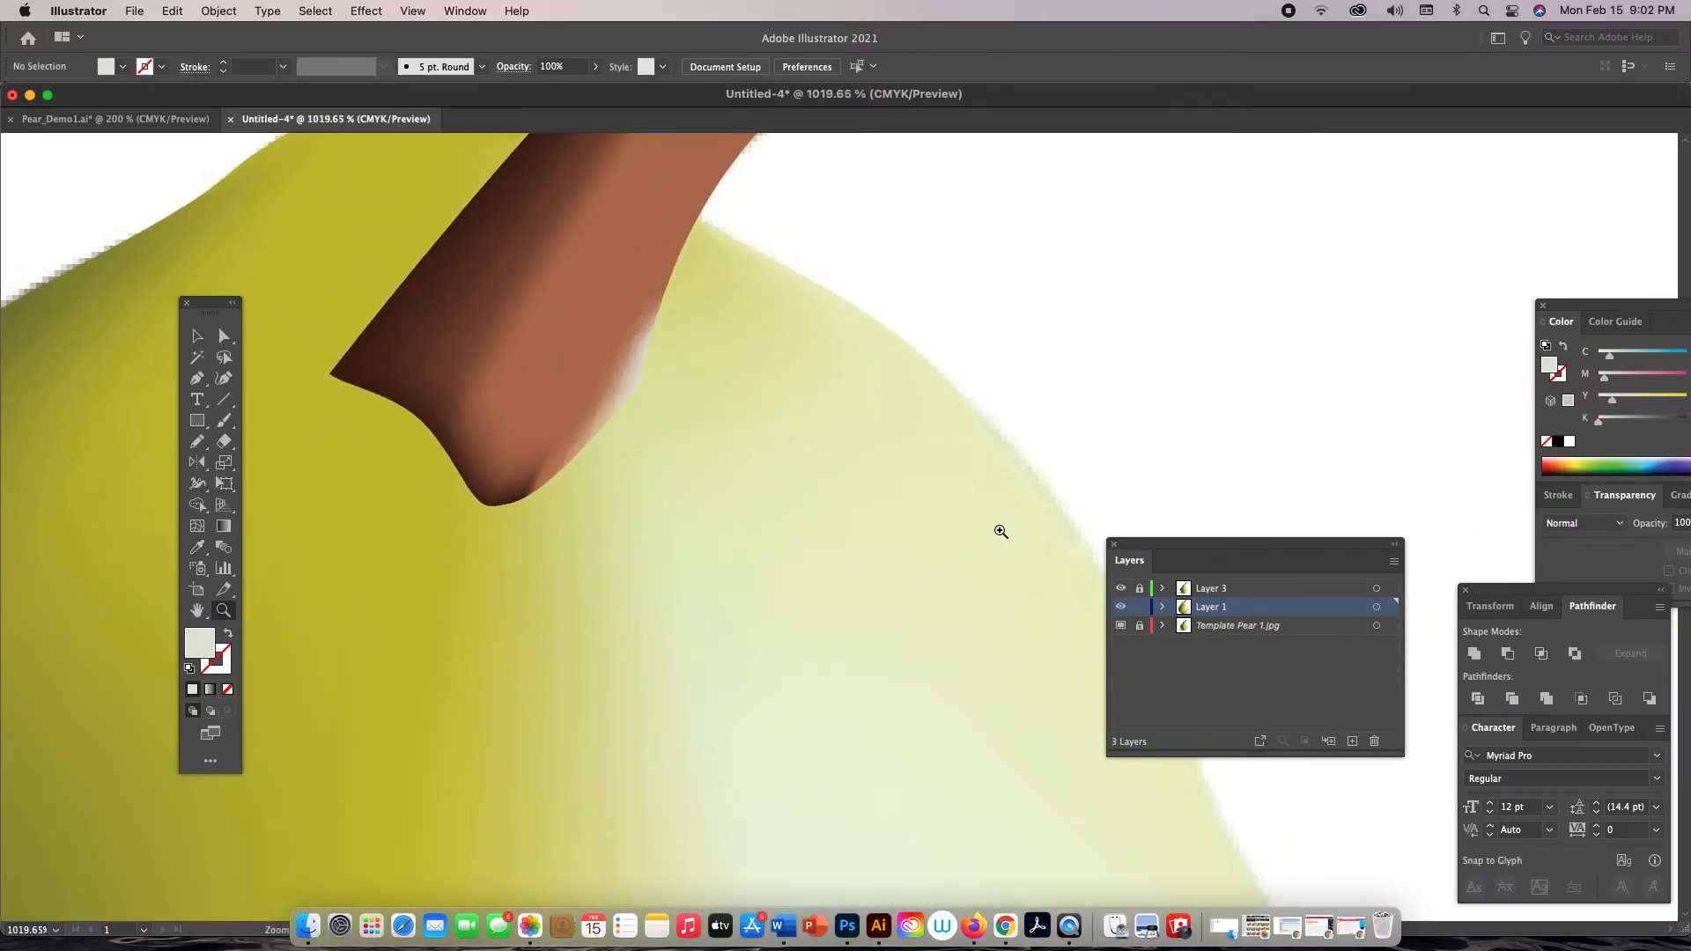
pyautogui.moveTo(691, 381); pyautogui.dragTo(744, 502)
pyautogui.press('a')
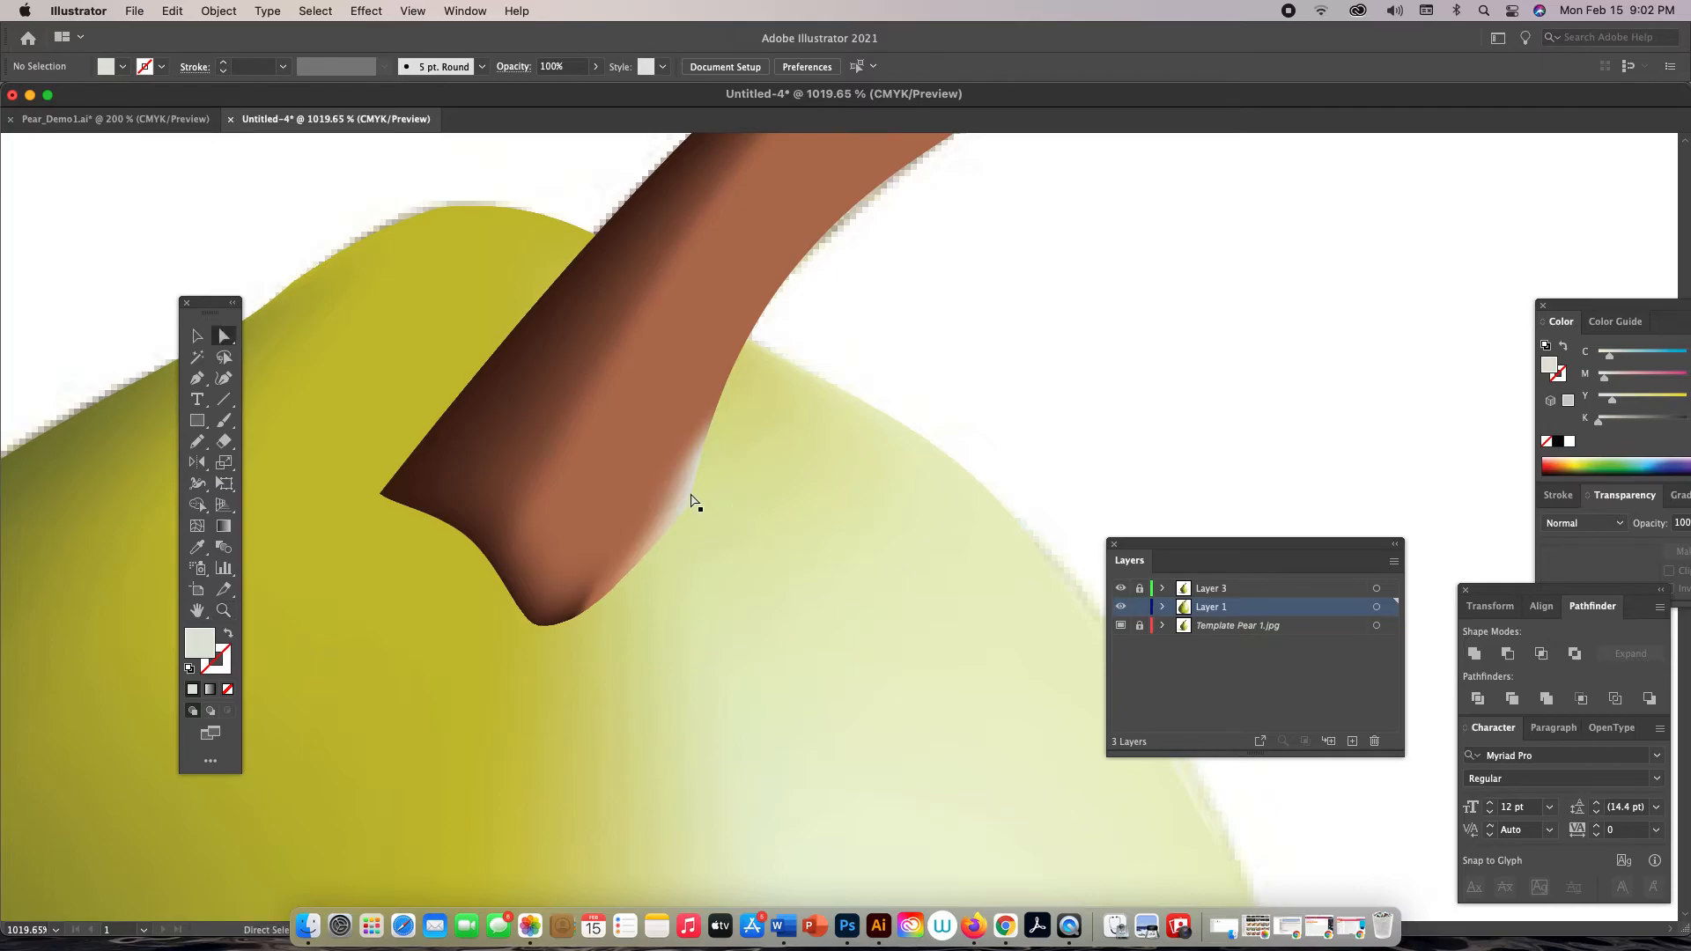
pyautogui.click(691, 501)
pyautogui.click(698, 462)
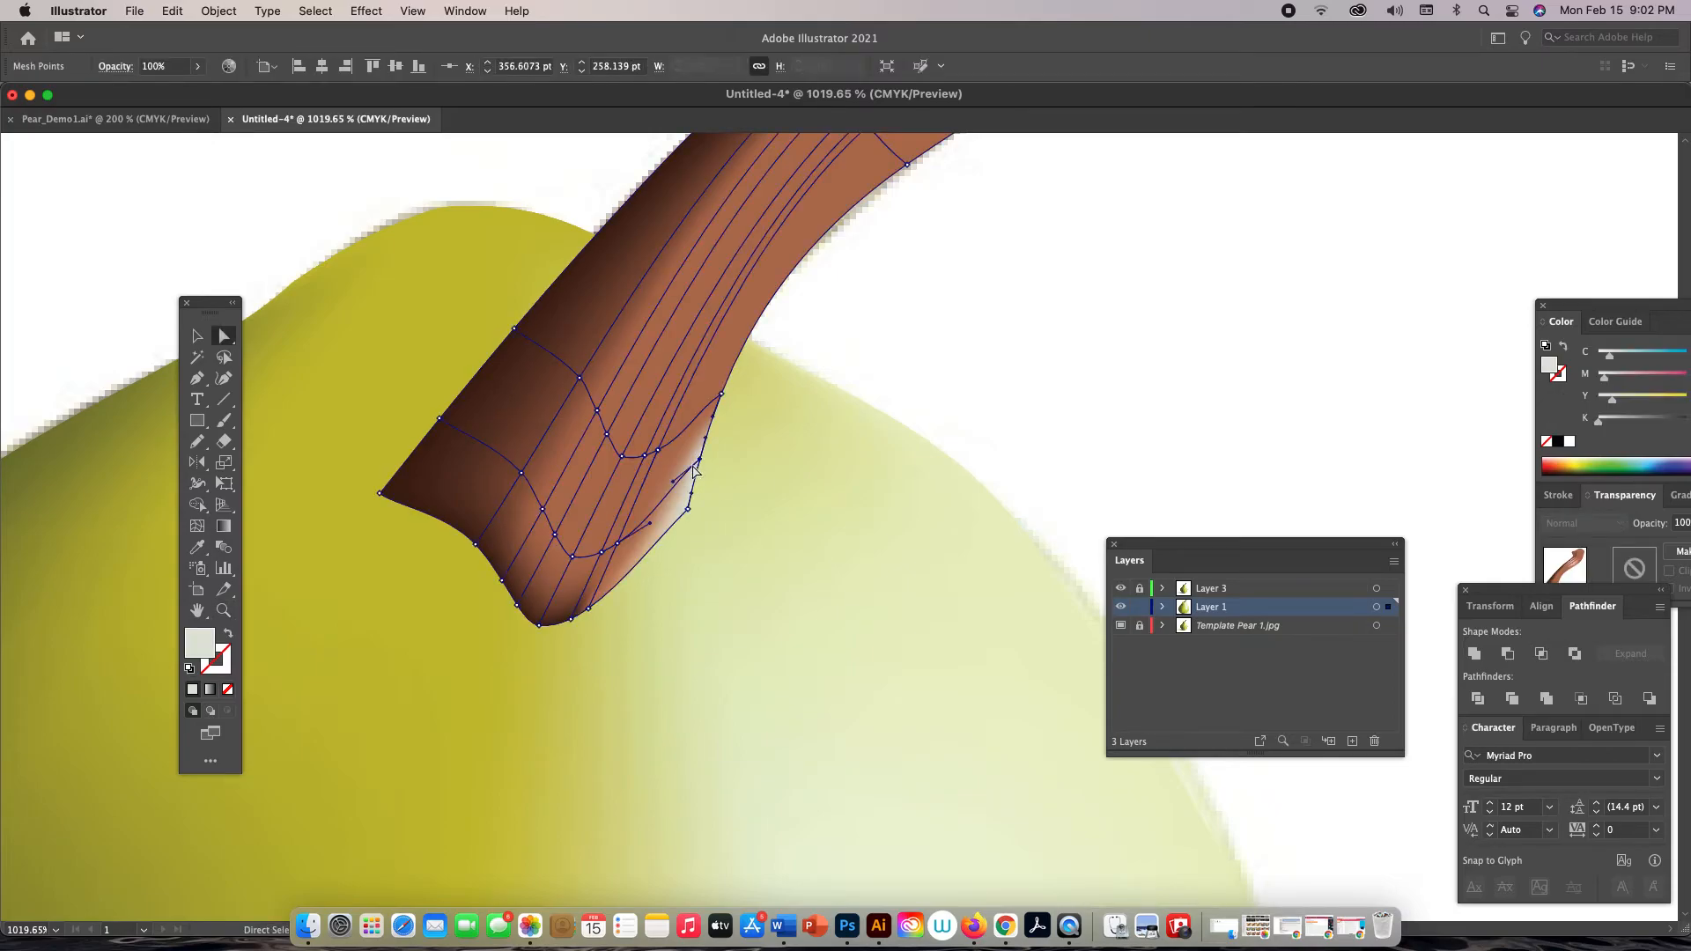
pyautogui.keyDown('shift'); pyautogui.click(688, 494); pyautogui.keyUp('shift')
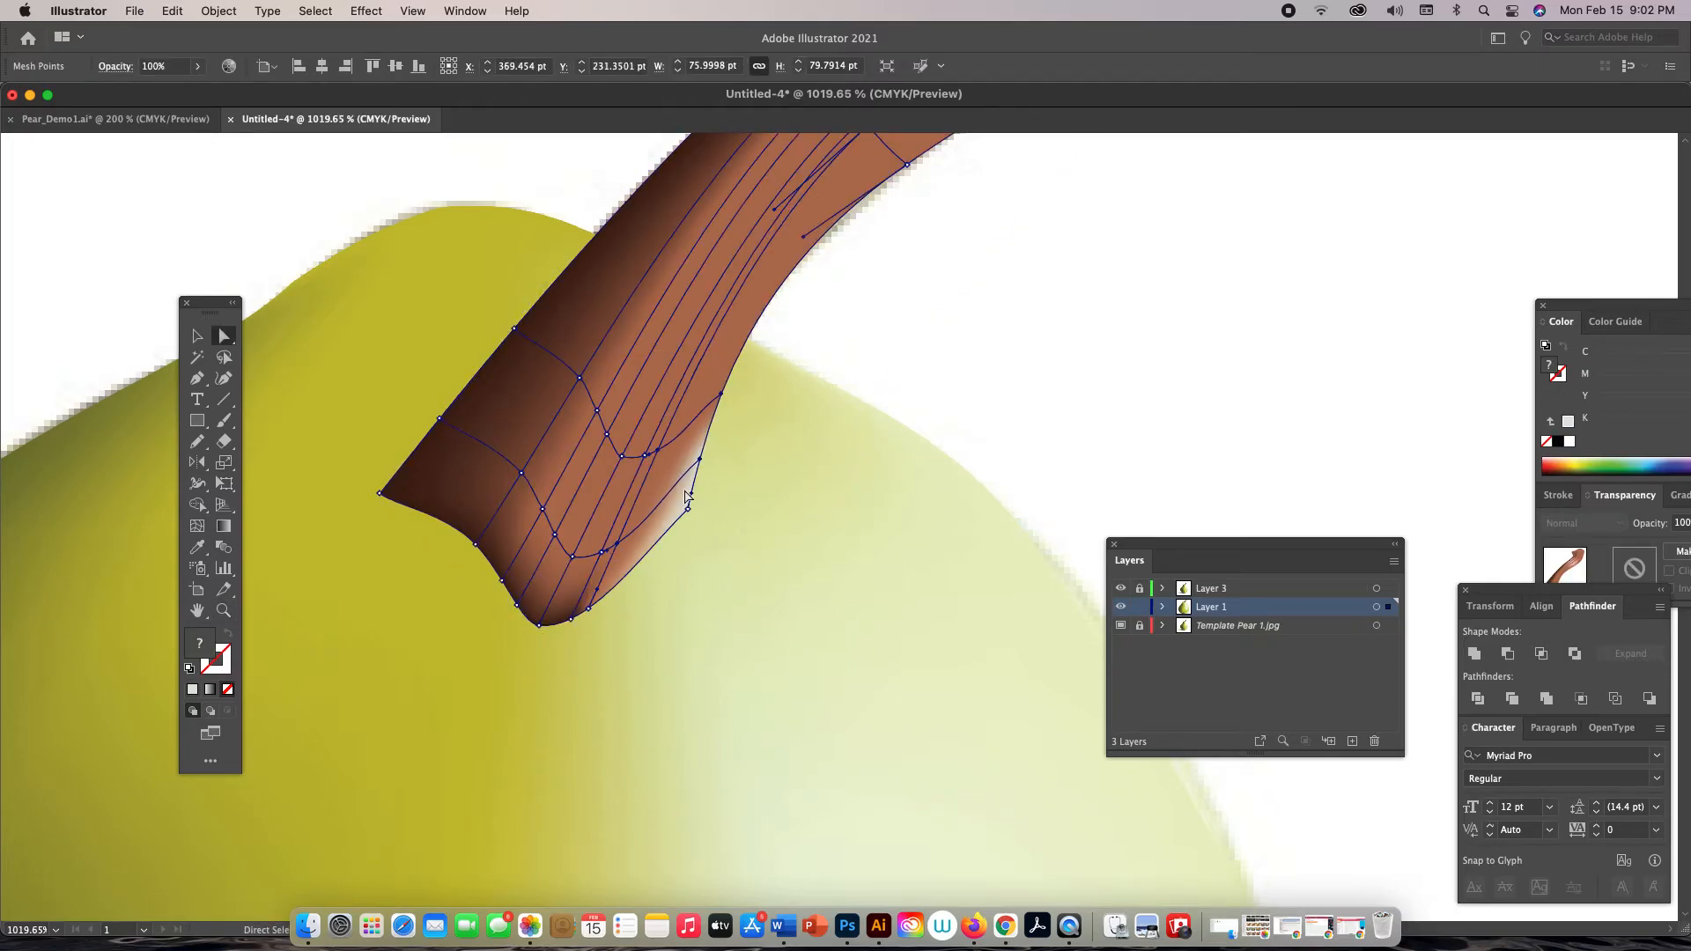
pyautogui.click(698, 460)
pyautogui.moveTo(674, 484); pyautogui.dragTo(638, 527)
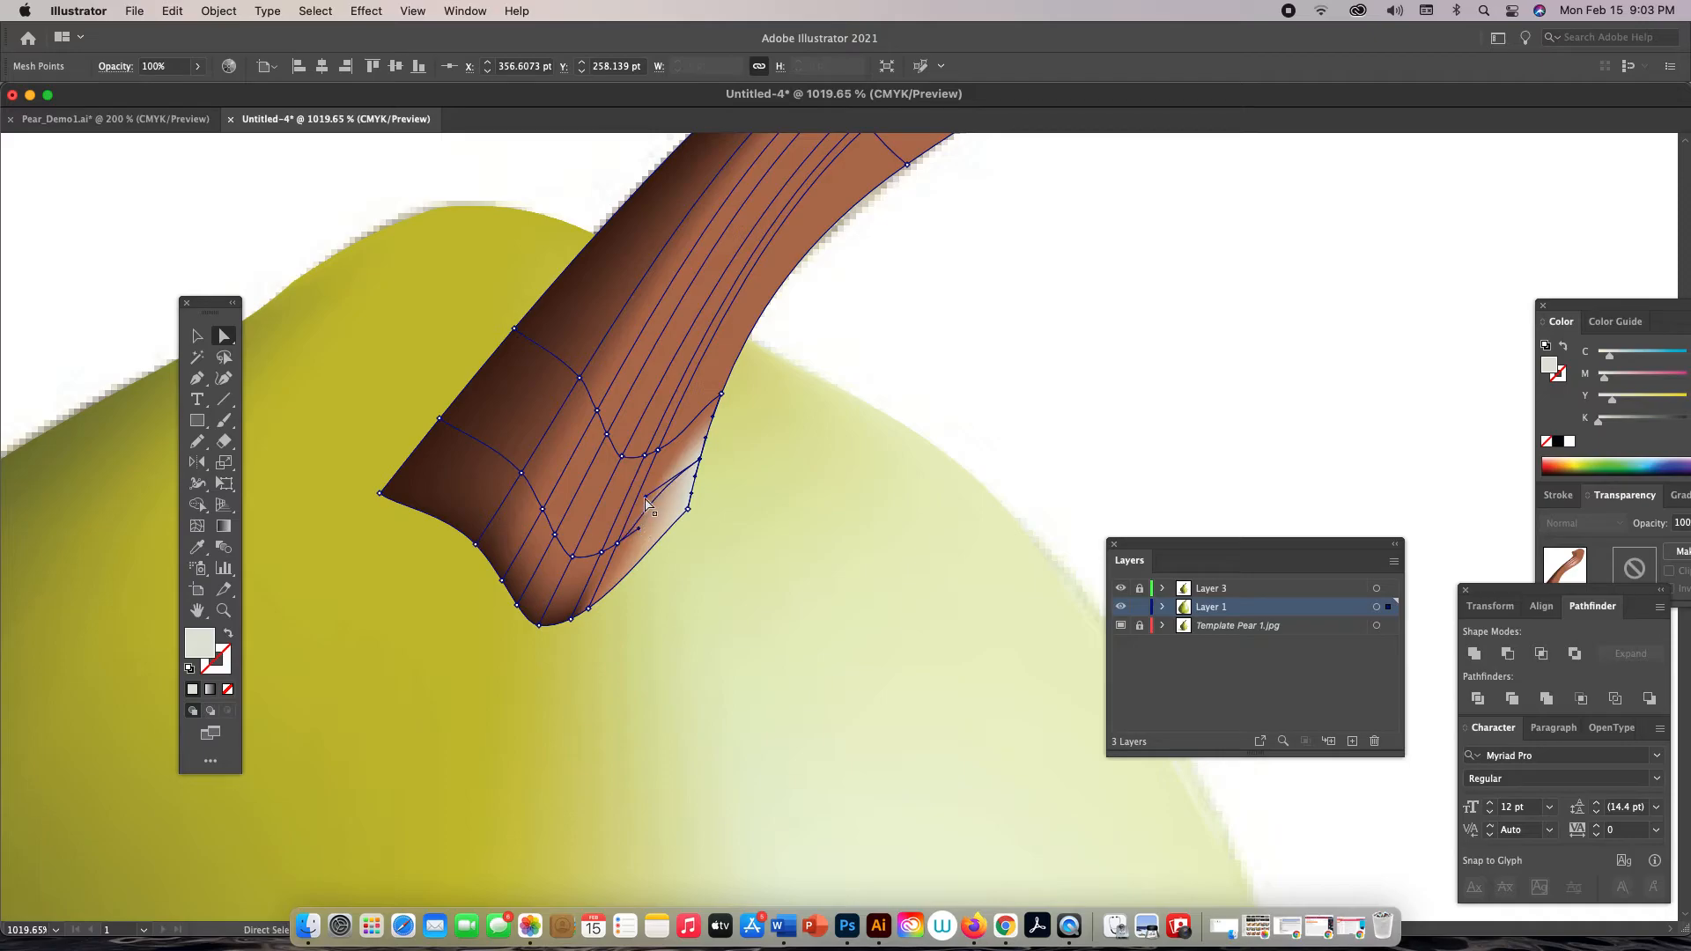
# Deselect the stem mesh and compare its shading with the reference photo beneath by switching Layer 1 between preview and outline view
pyautogui.click(715, 509)
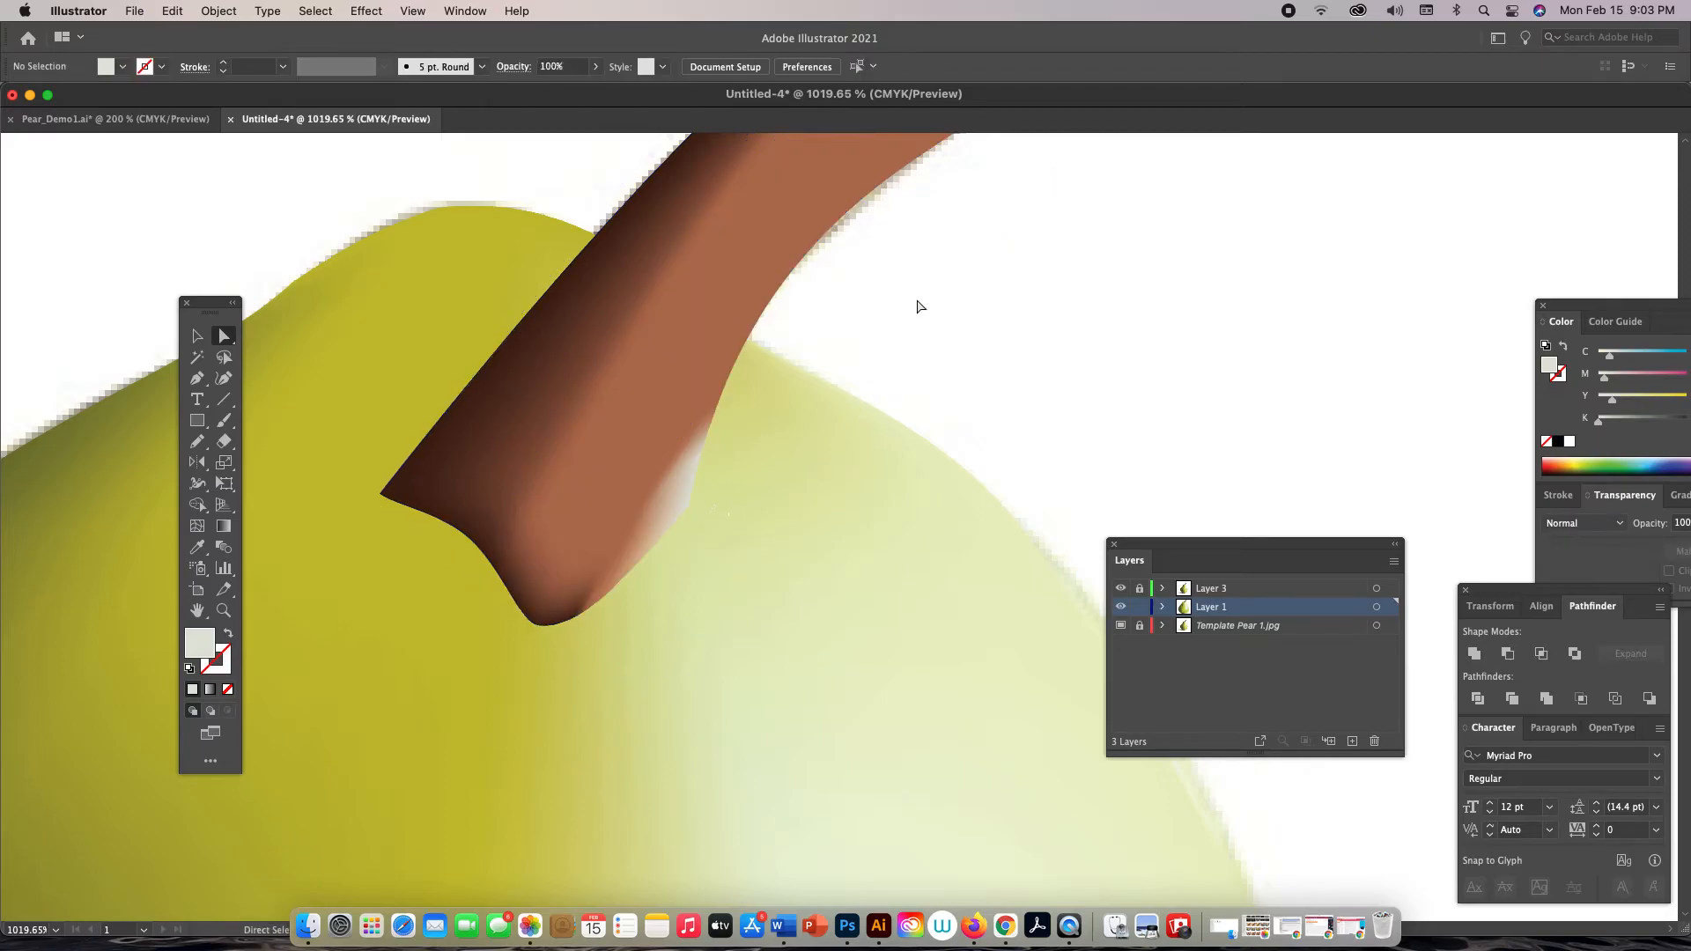
pyautogui.scroll(-5, 926, 298)
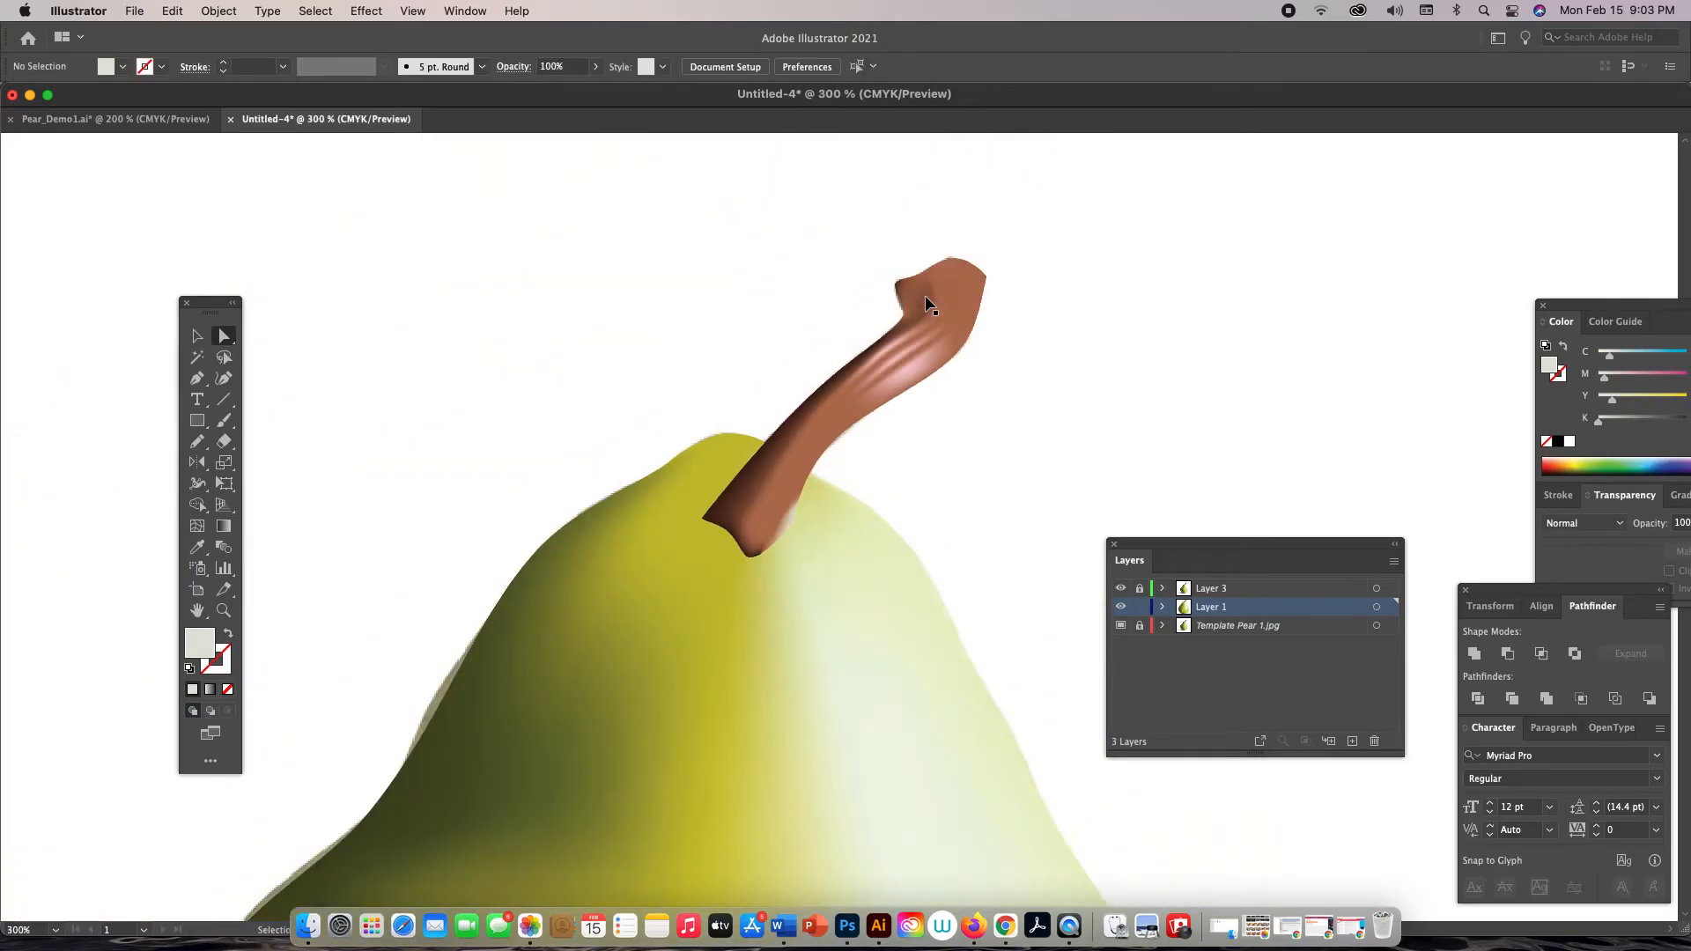
pyautogui.moveTo(925, 307); pyautogui.dragTo(853, 330)
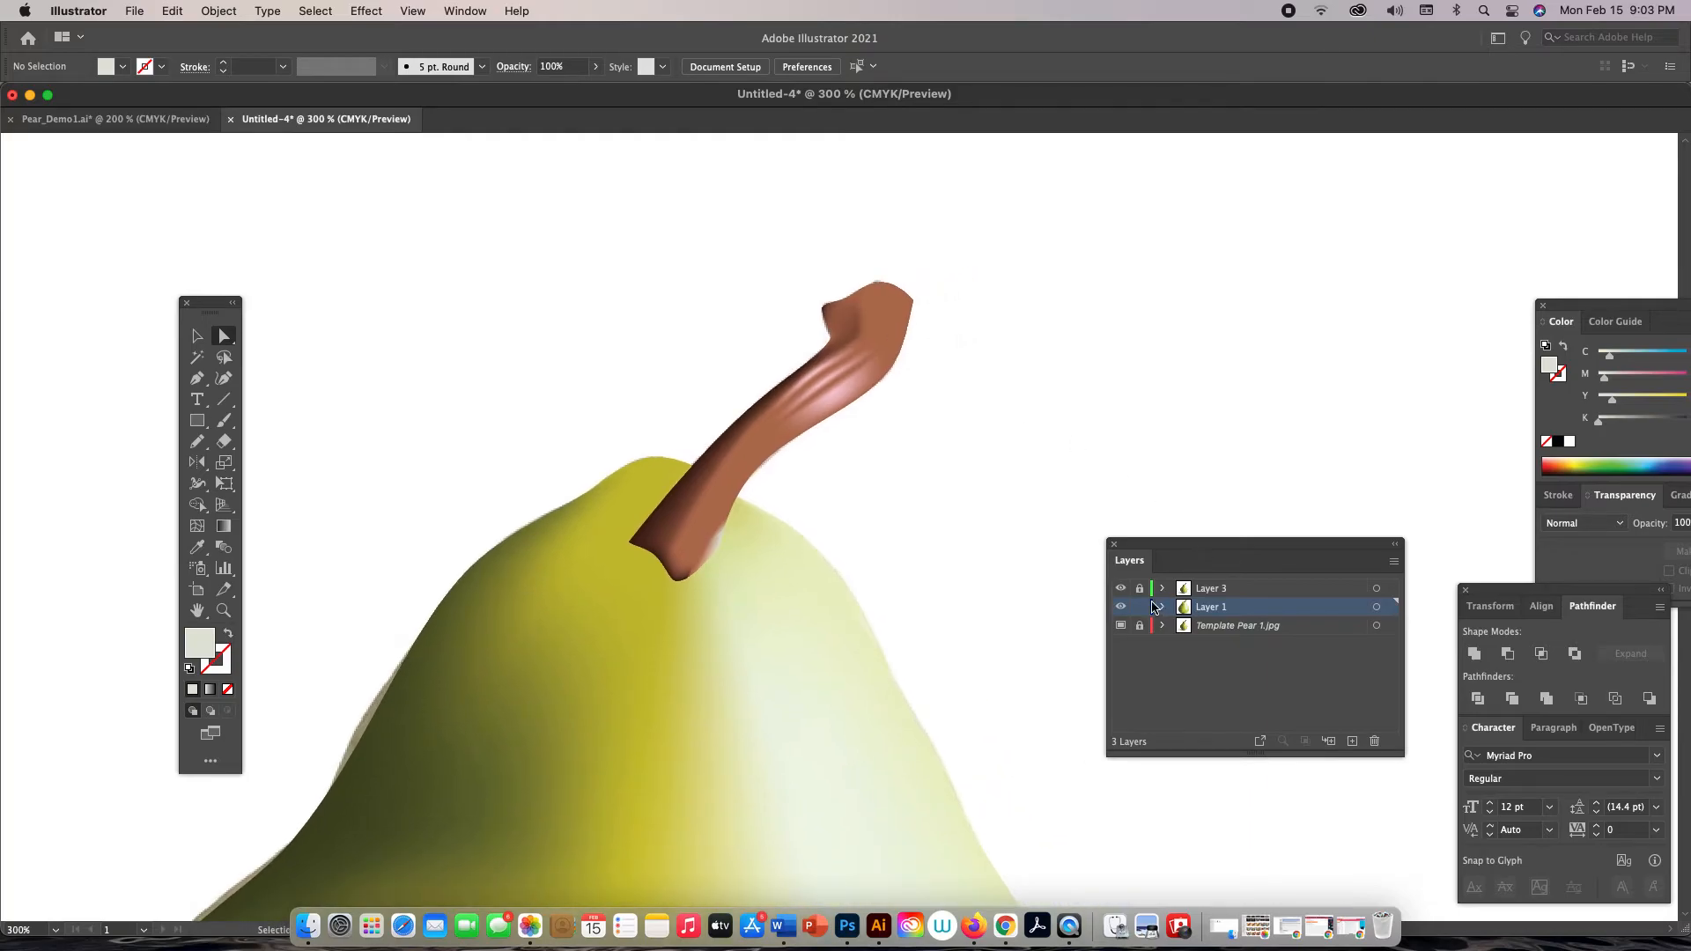
pyautogui.press('super+y')
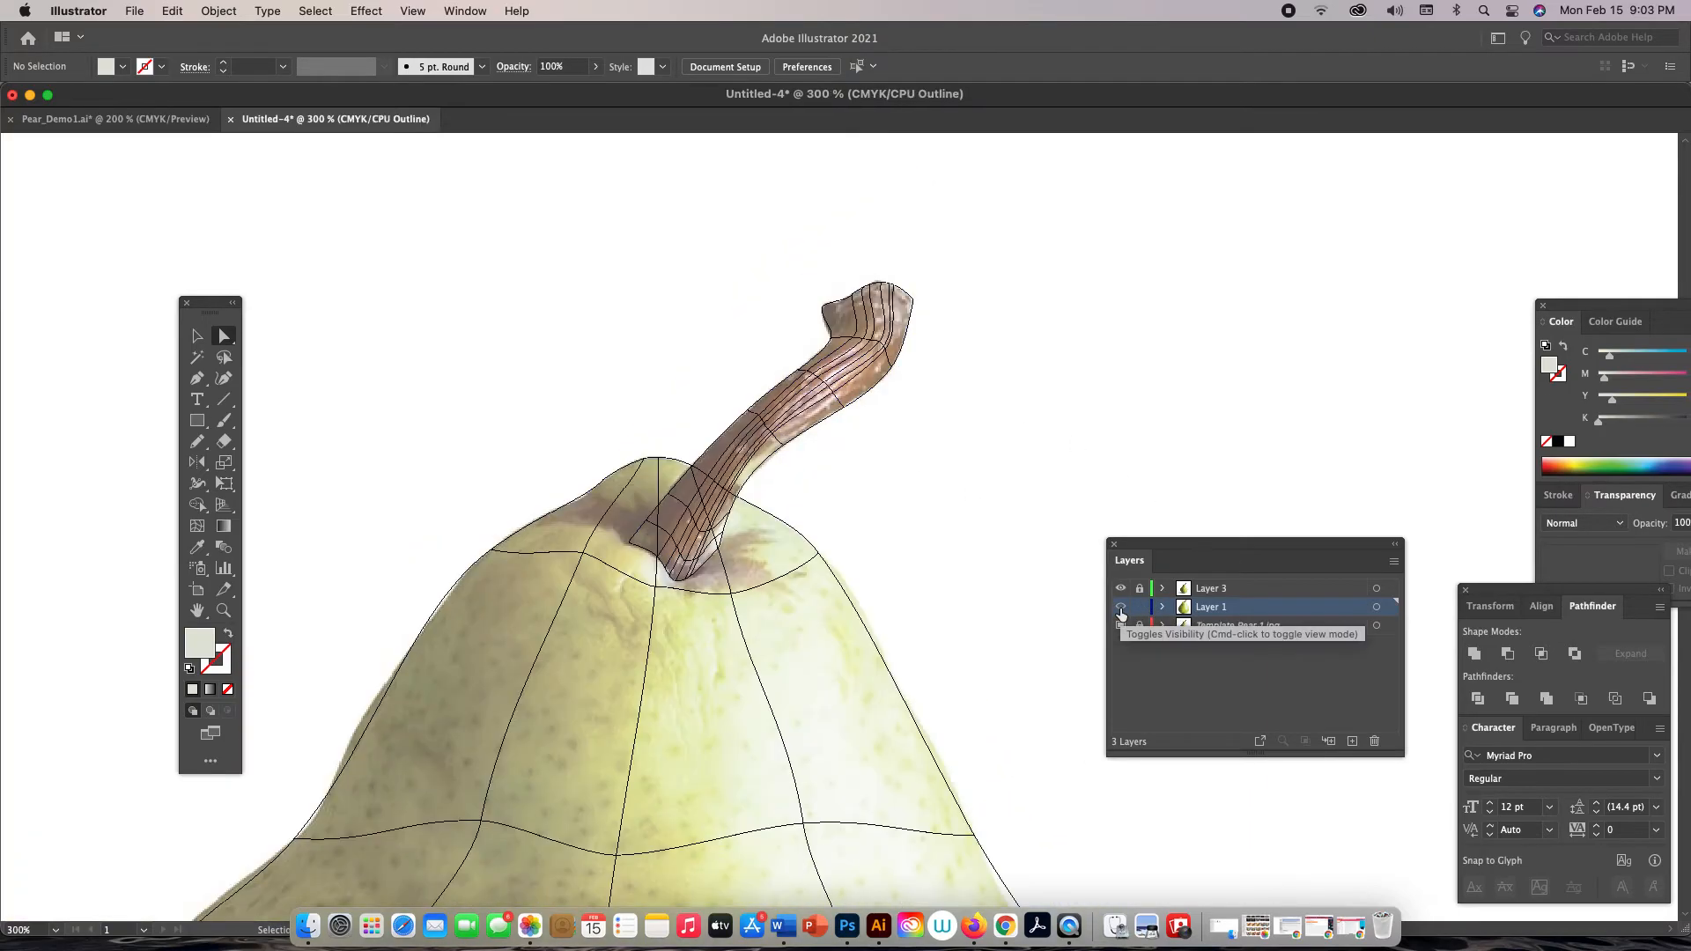
pyautogui.press('super+y')
pyautogui.press('super+y')
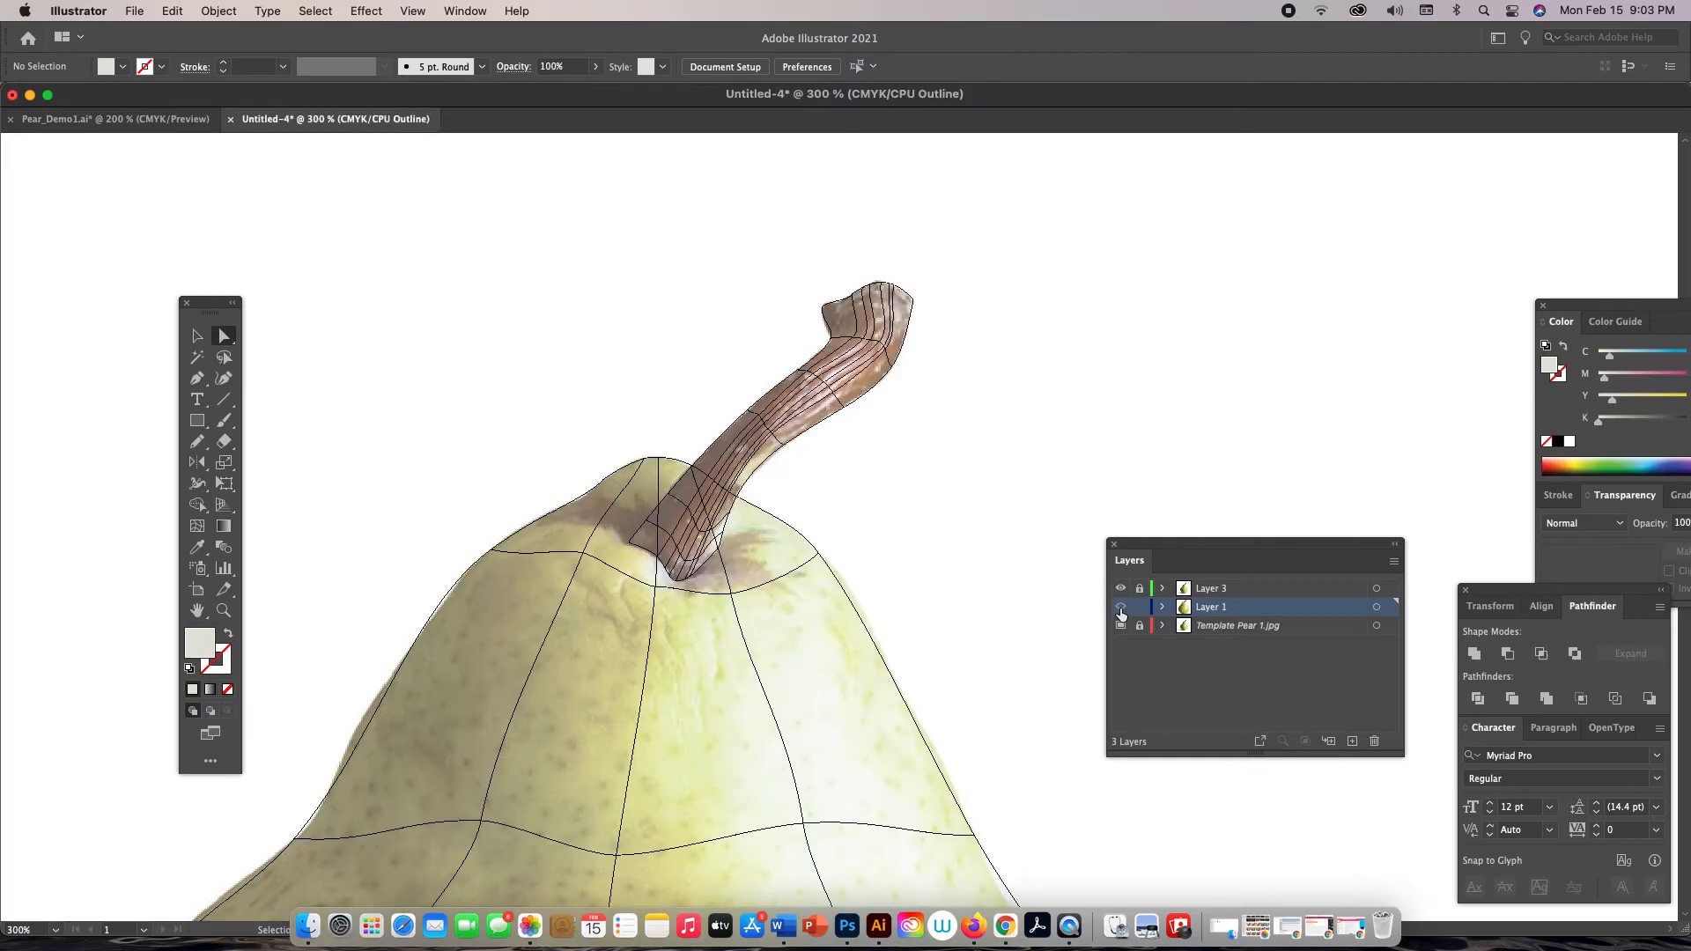
pyautogui.press('super+y')
pyautogui.press('super+y')
# Add two mesh rows across the lower stem in Layer 1's outline view, near where its right edge meets the pear, and deselect the mesh
pyautogui.press('z')
pyautogui.click(722, 509)
pyautogui.click(862, 525)
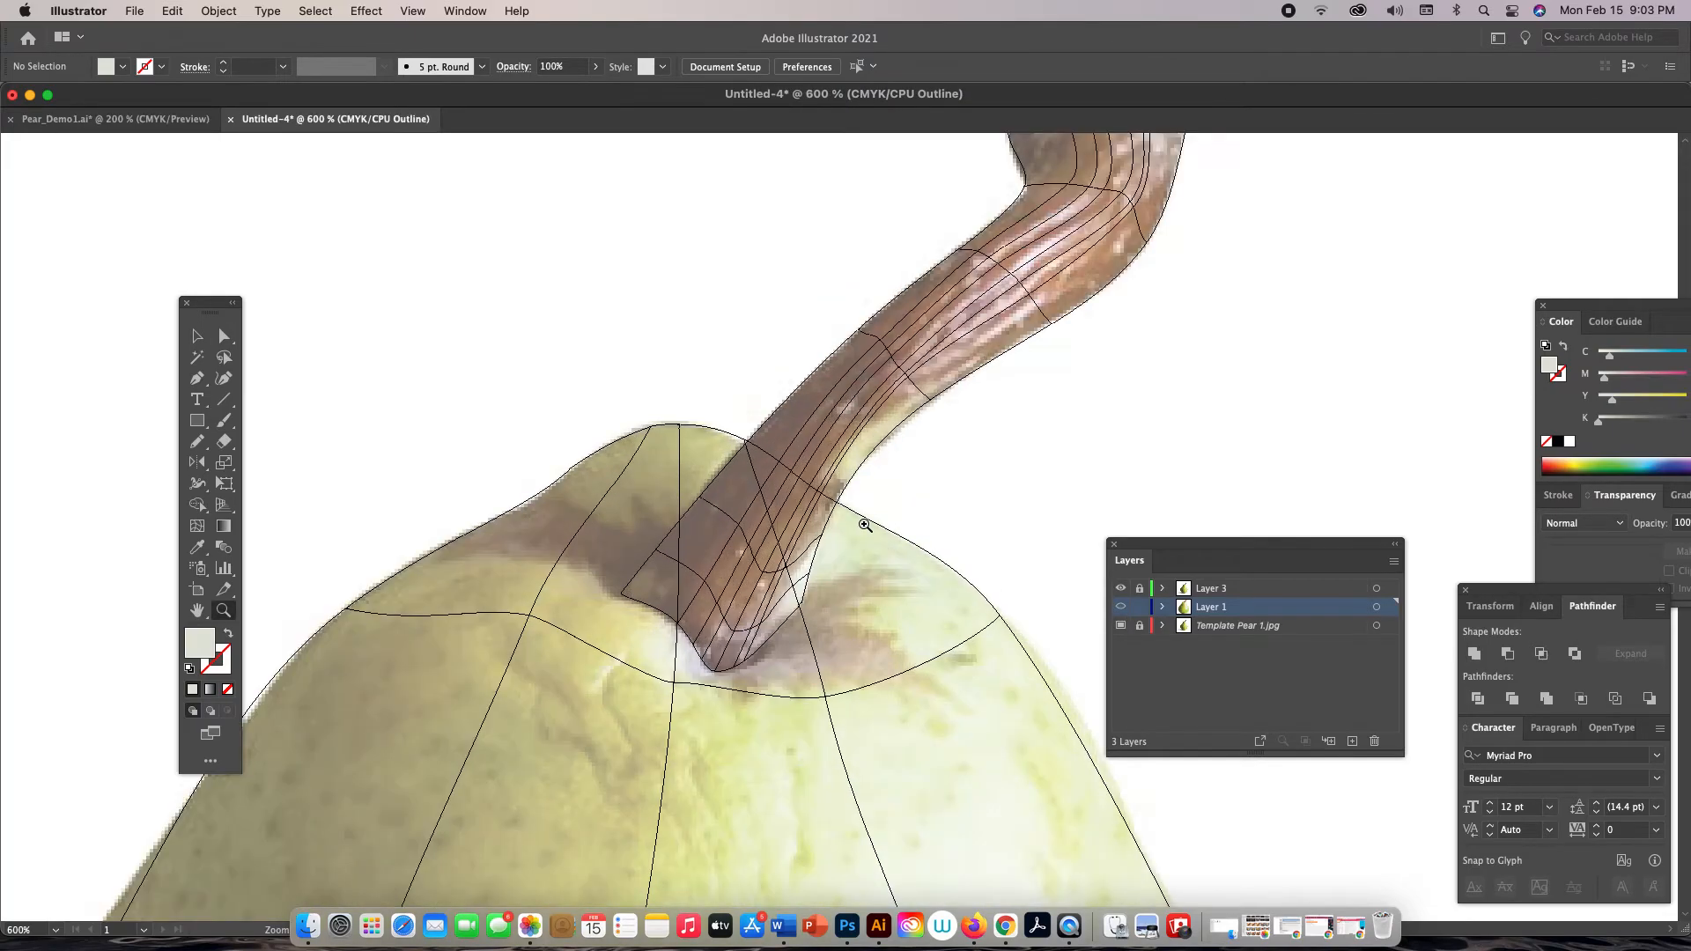
pyautogui.click(842, 505)
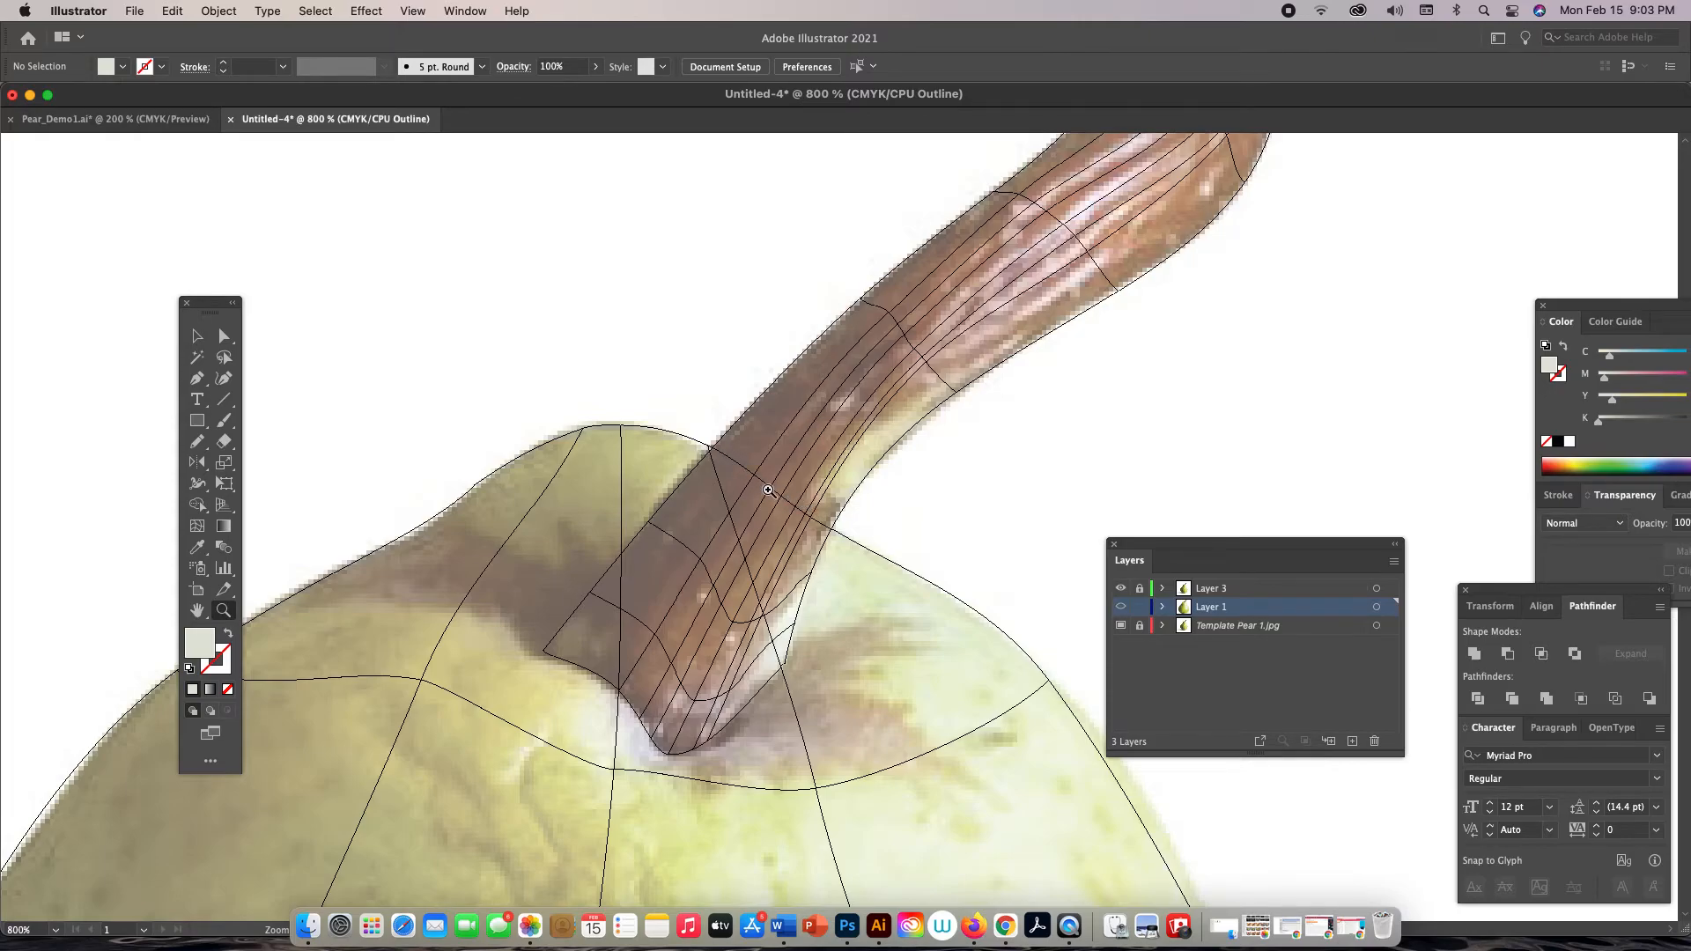
pyautogui.press('y')
pyautogui.press('u')
pyautogui.click(808, 533)
pyautogui.moveTo(809, 534); pyautogui.dragTo(837, 482)
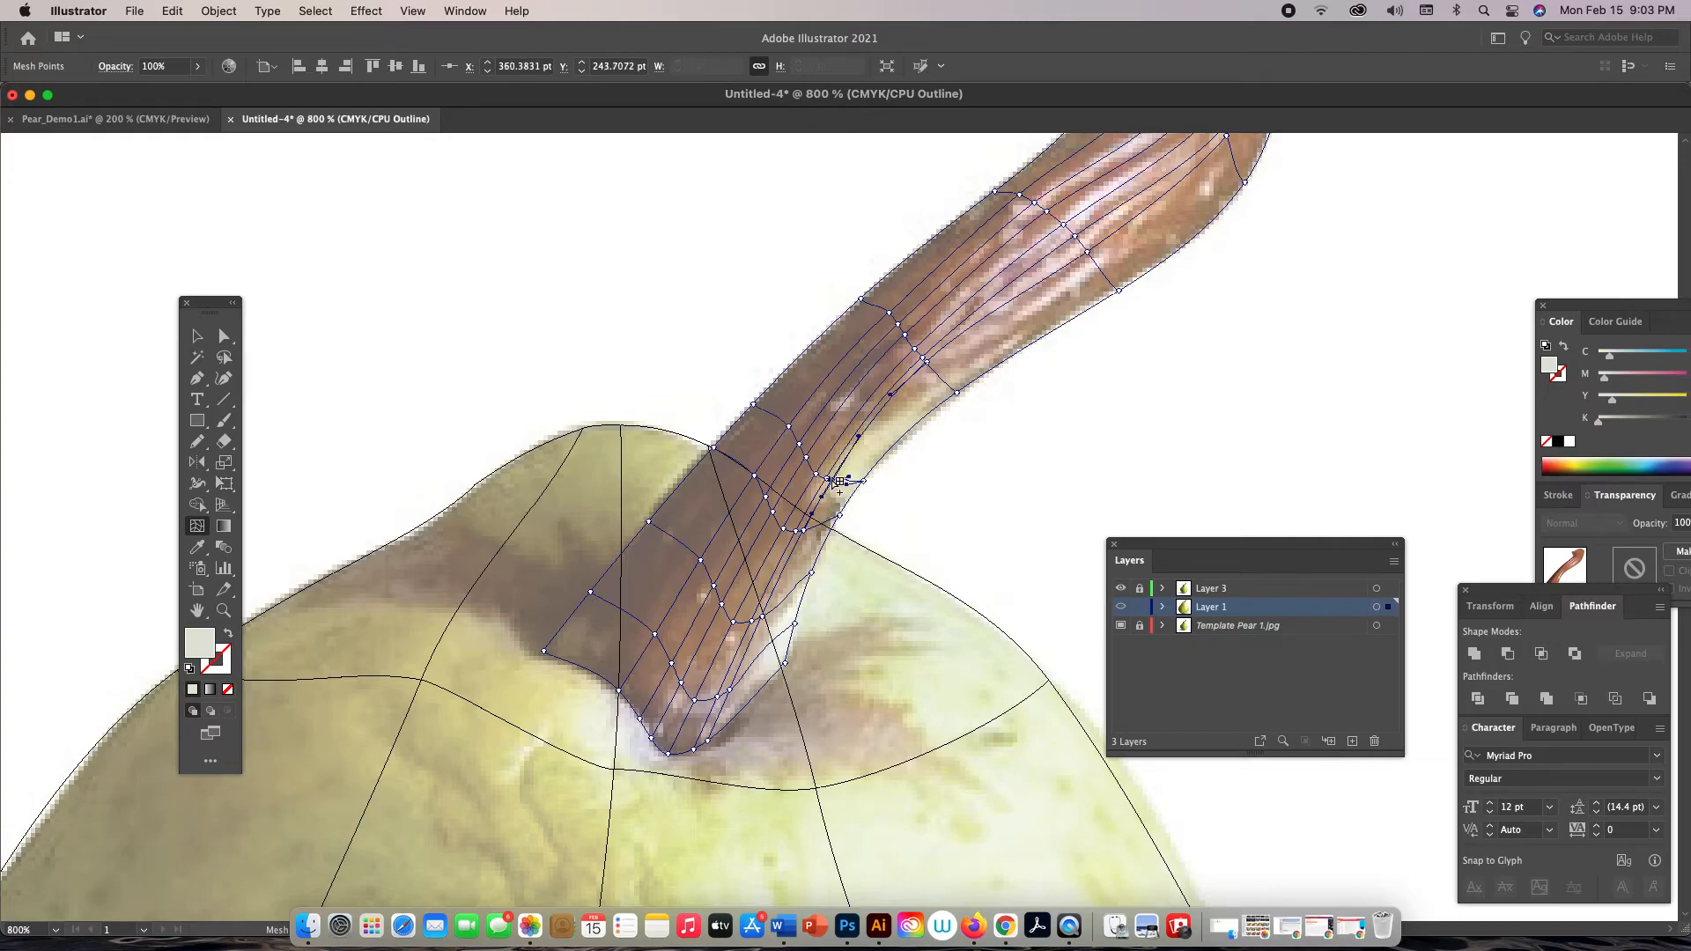
pyautogui.press('a')
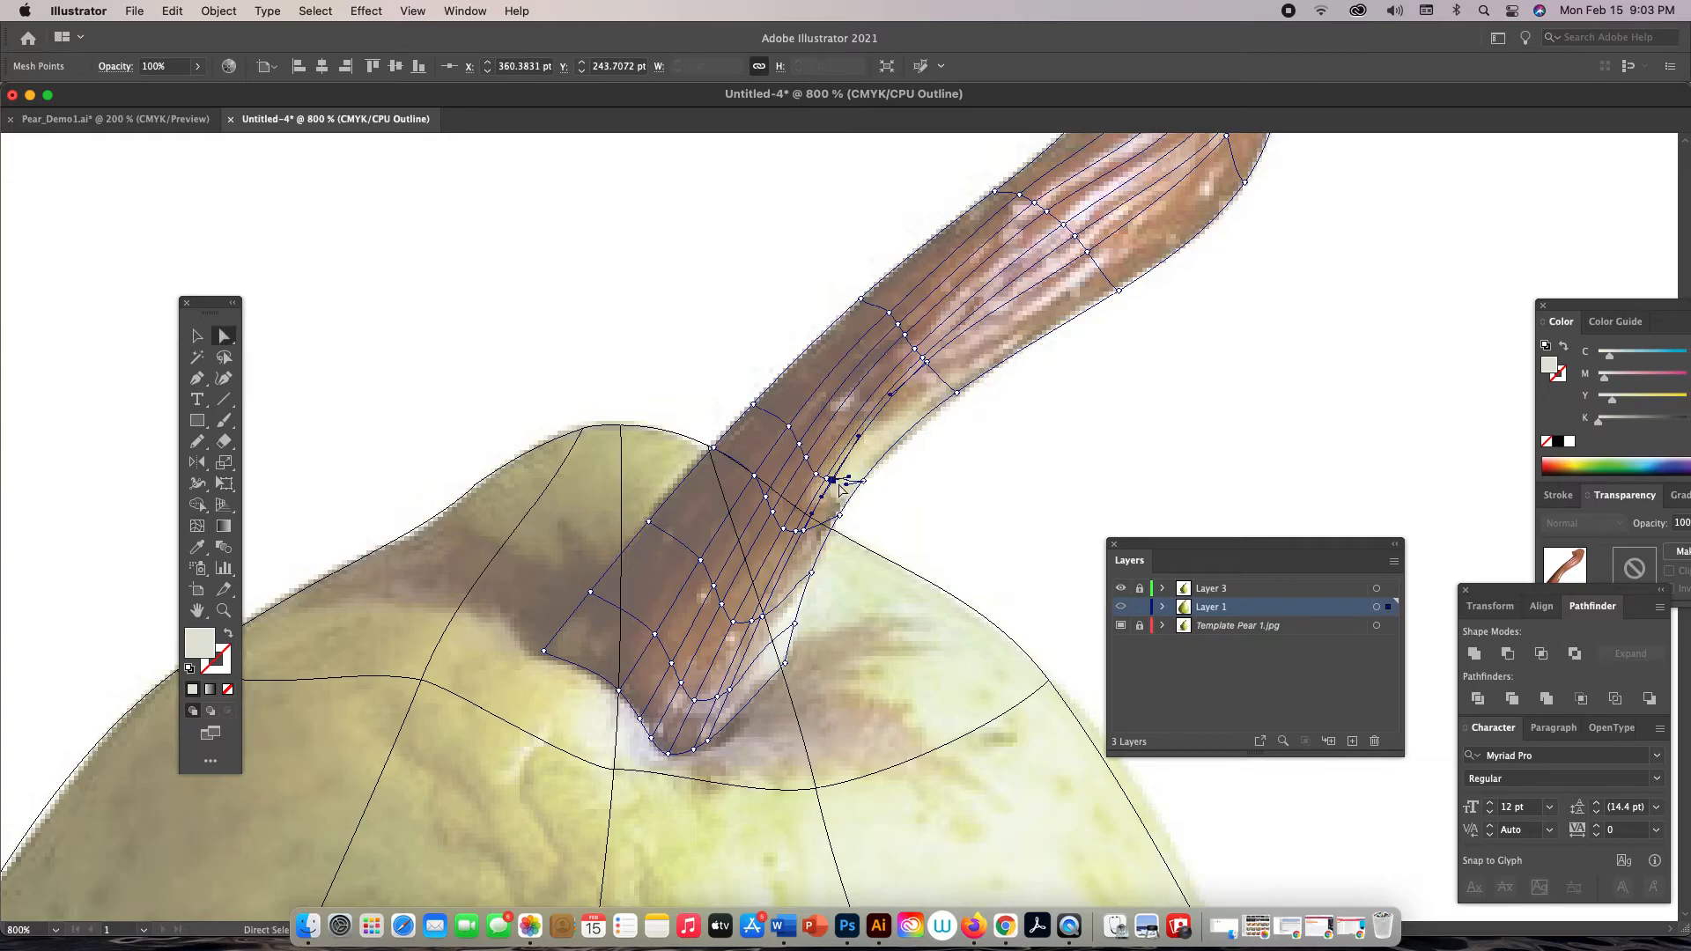
pyautogui.click(846, 491)
# Reposition the right-hand interior points of the upper new mesh row, moving two toward the stem's right edge over the photo's yellow-green patch
pyautogui.press('z')
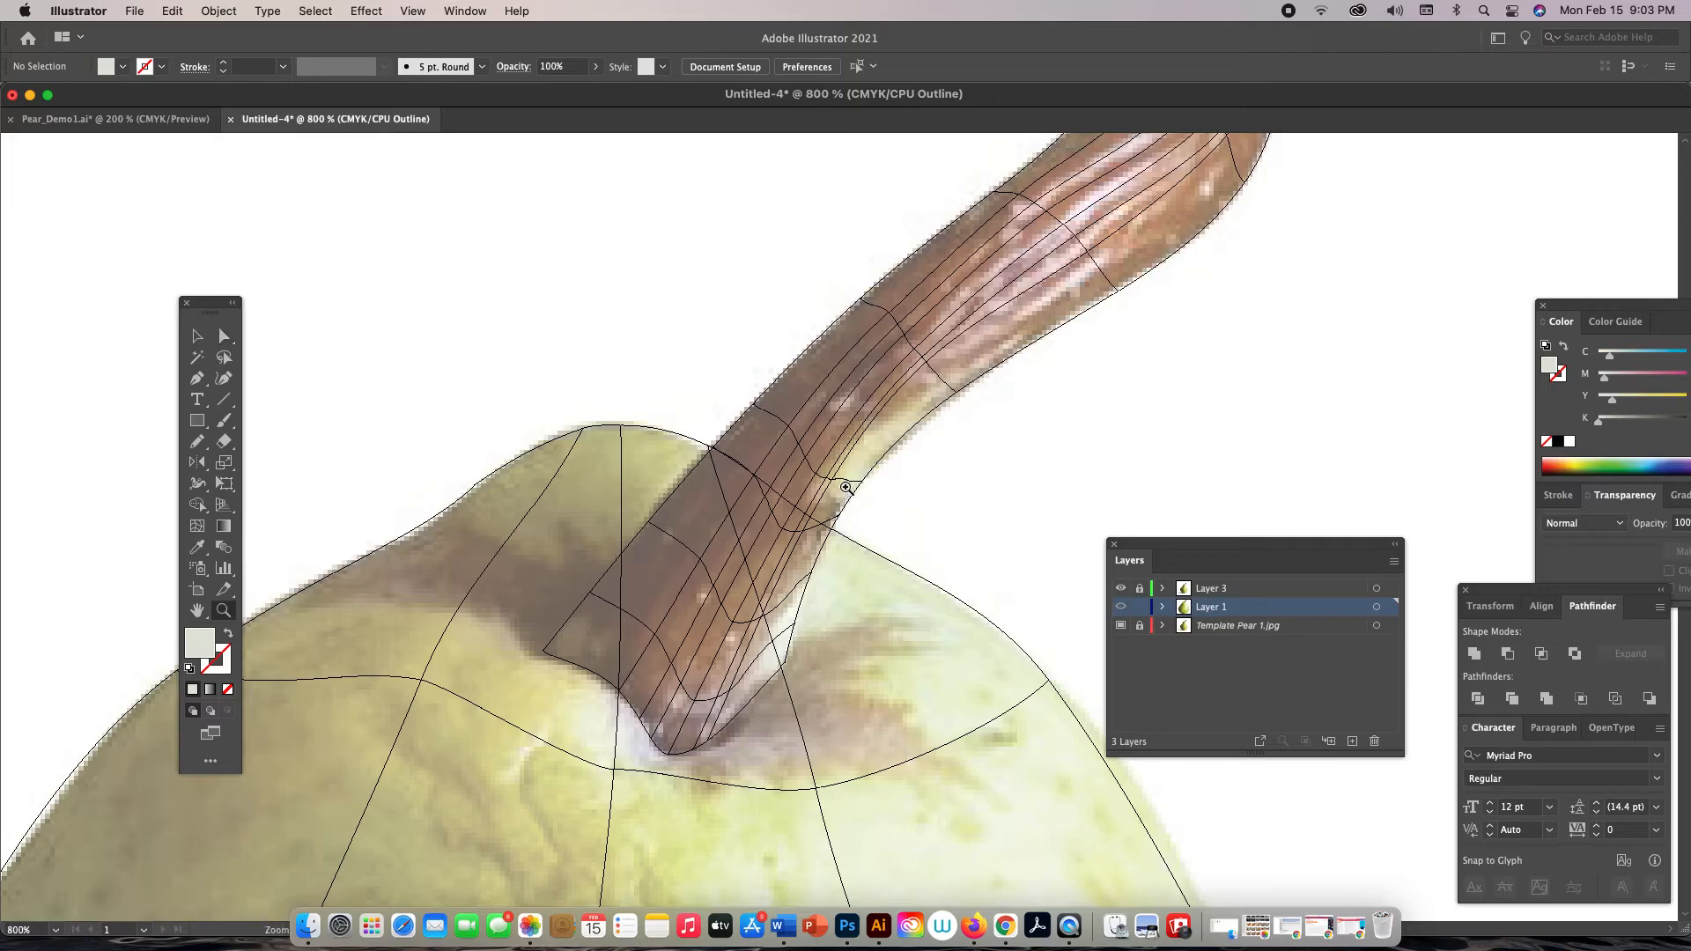
pyautogui.click(846, 489)
pyautogui.click(826, 514)
pyautogui.press('a')
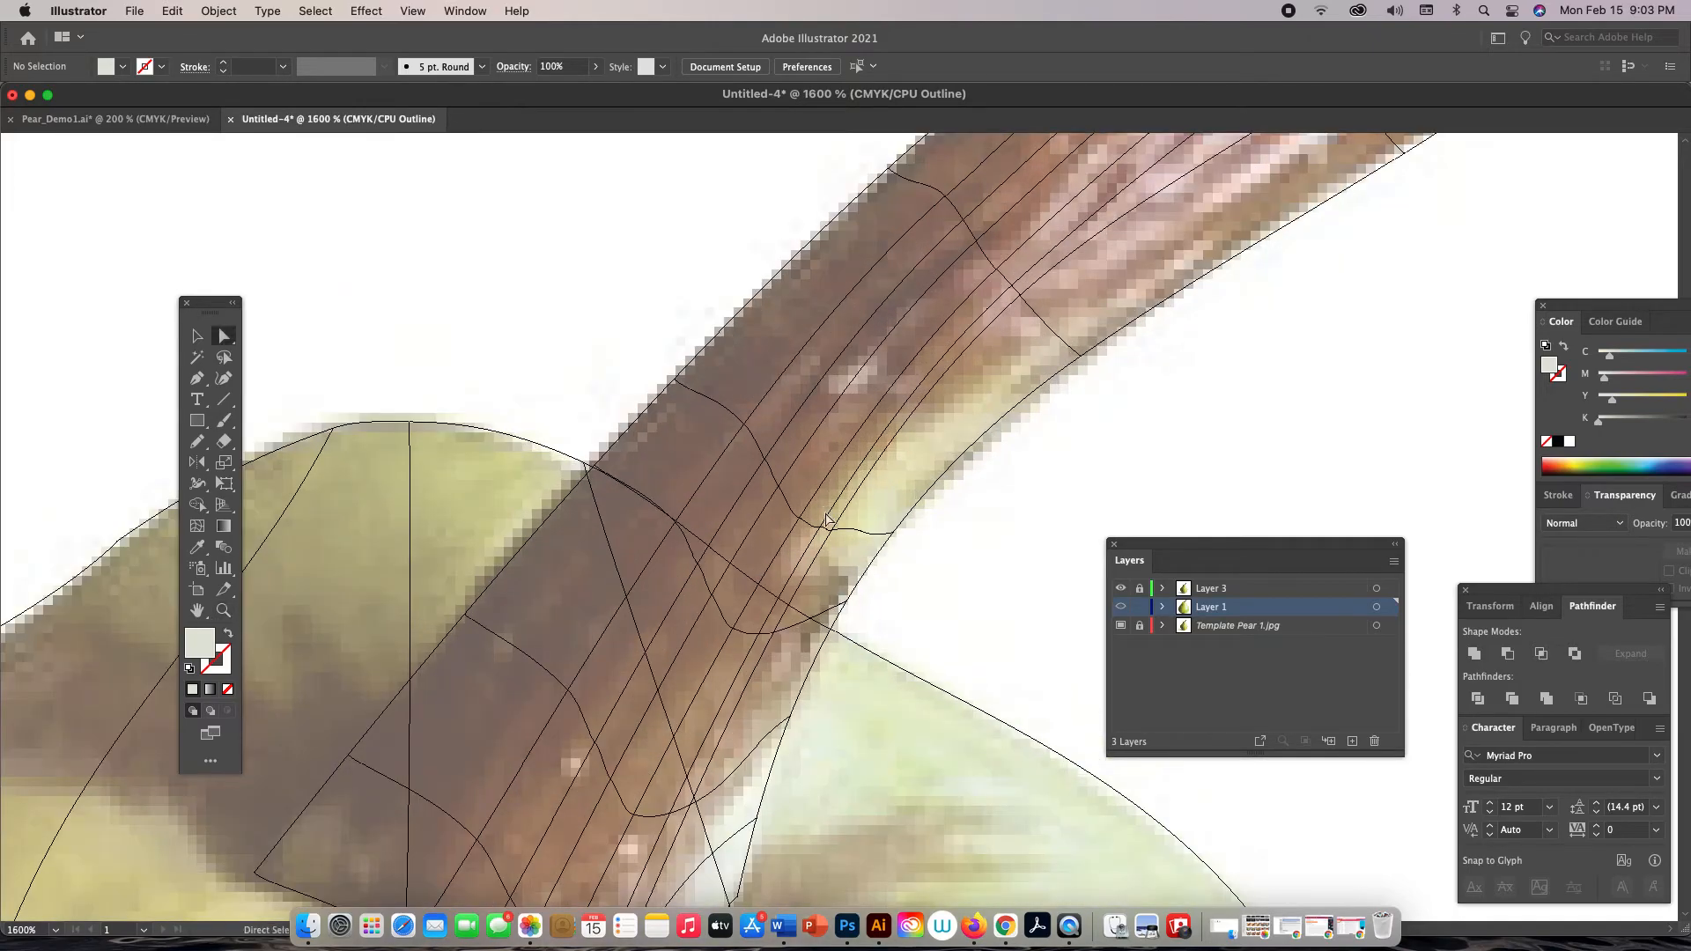
pyautogui.click(820, 531)
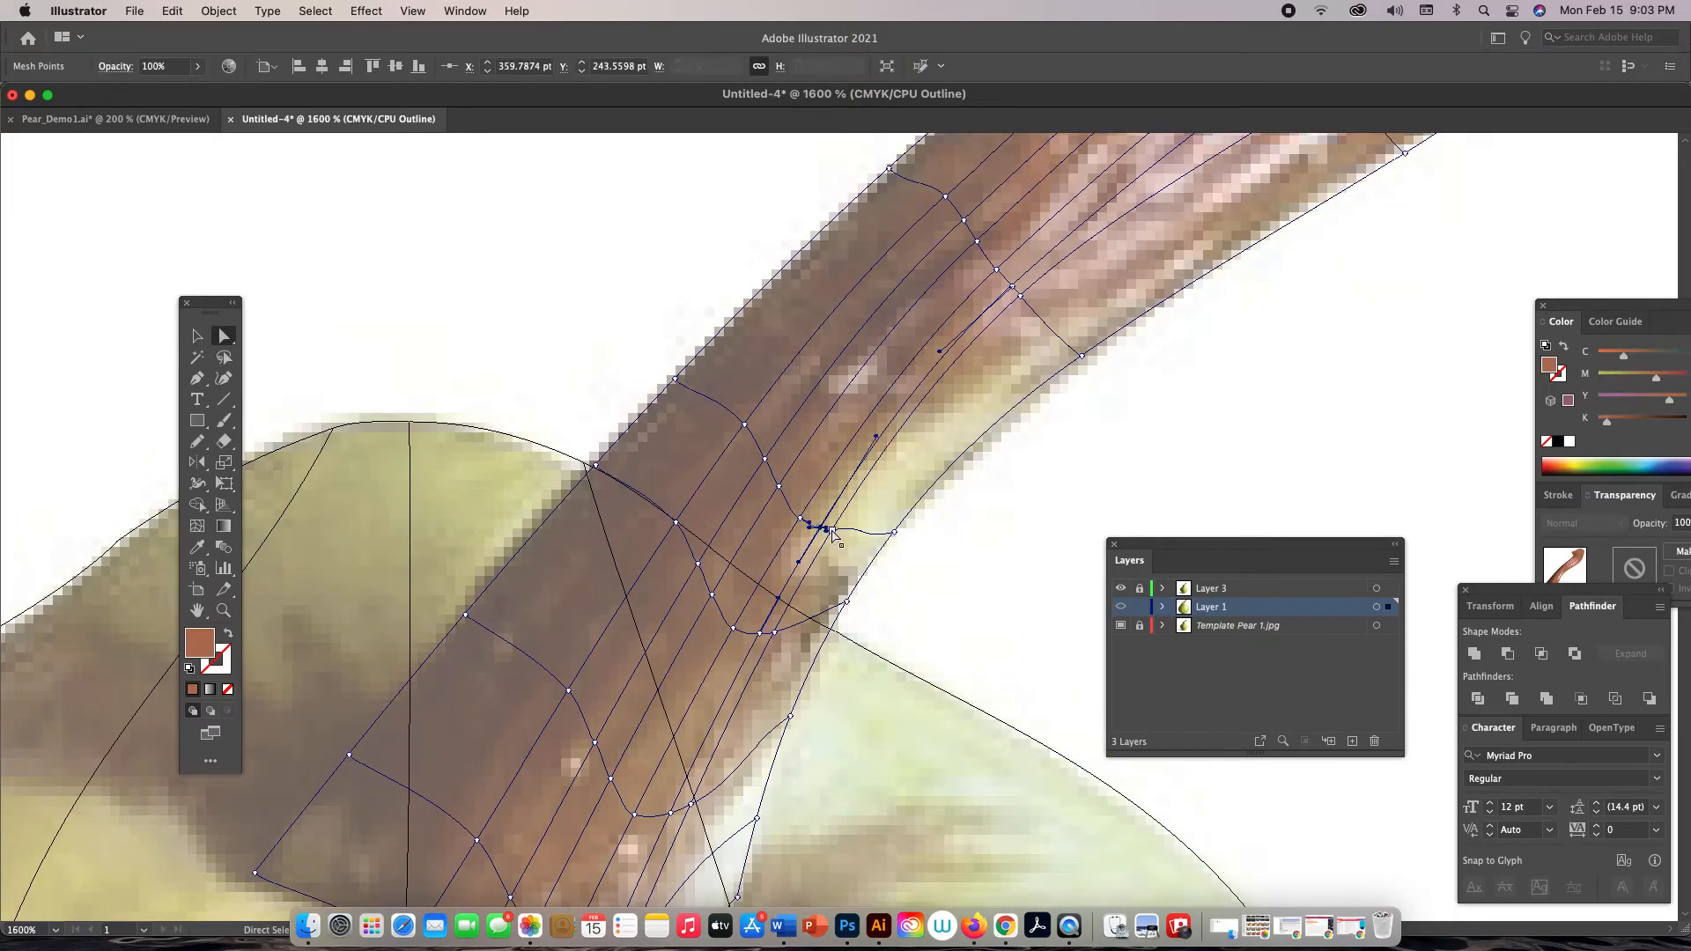
pyautogui.moveTo(833, 533); pyautogui.dragTo(880, 531)
pyautogui.click(800, 519)
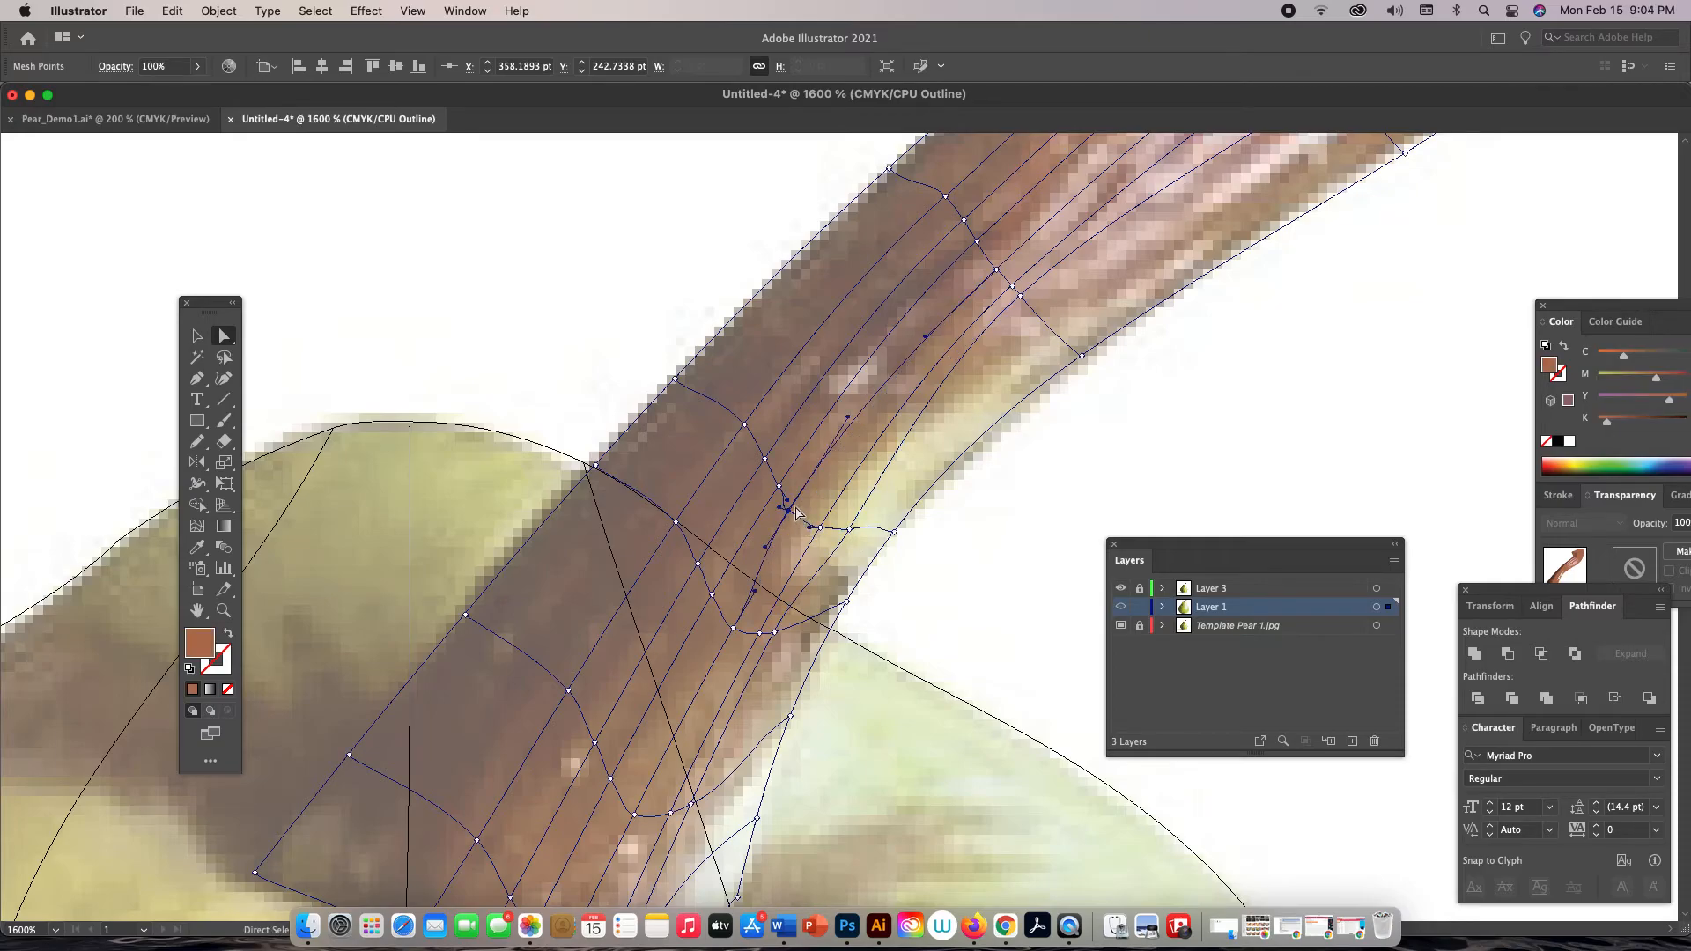
pyautogui.moveTo(790, 512); pyautogui.dragTo(830, 519)
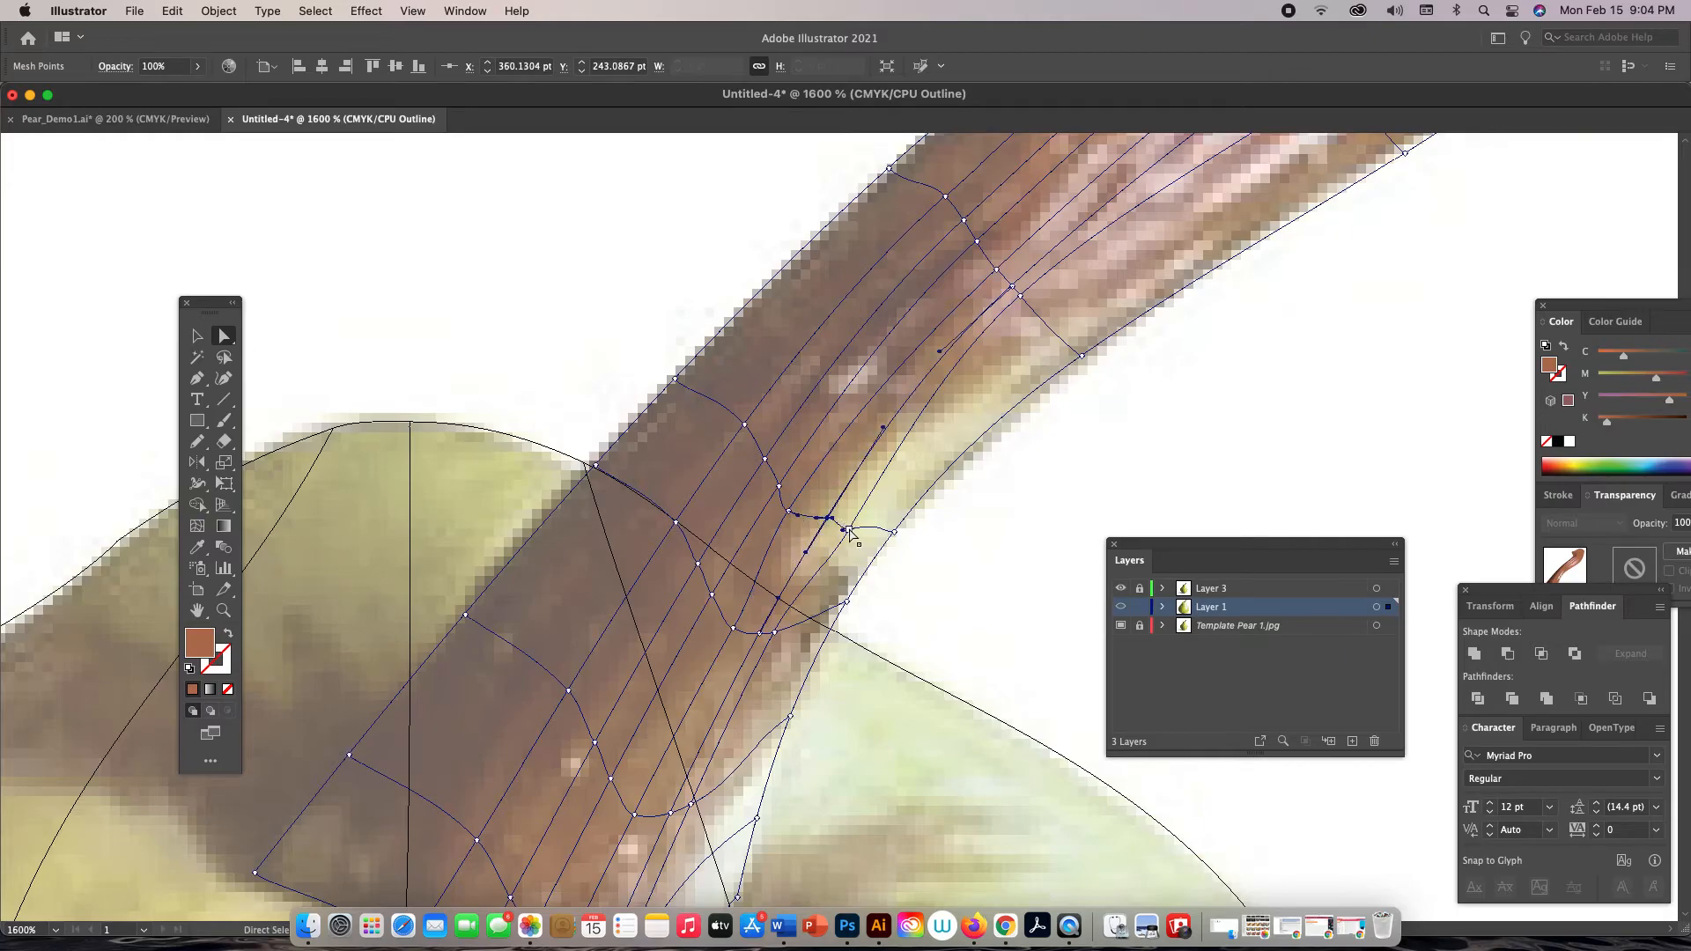
pyautogui.click(849, 529)
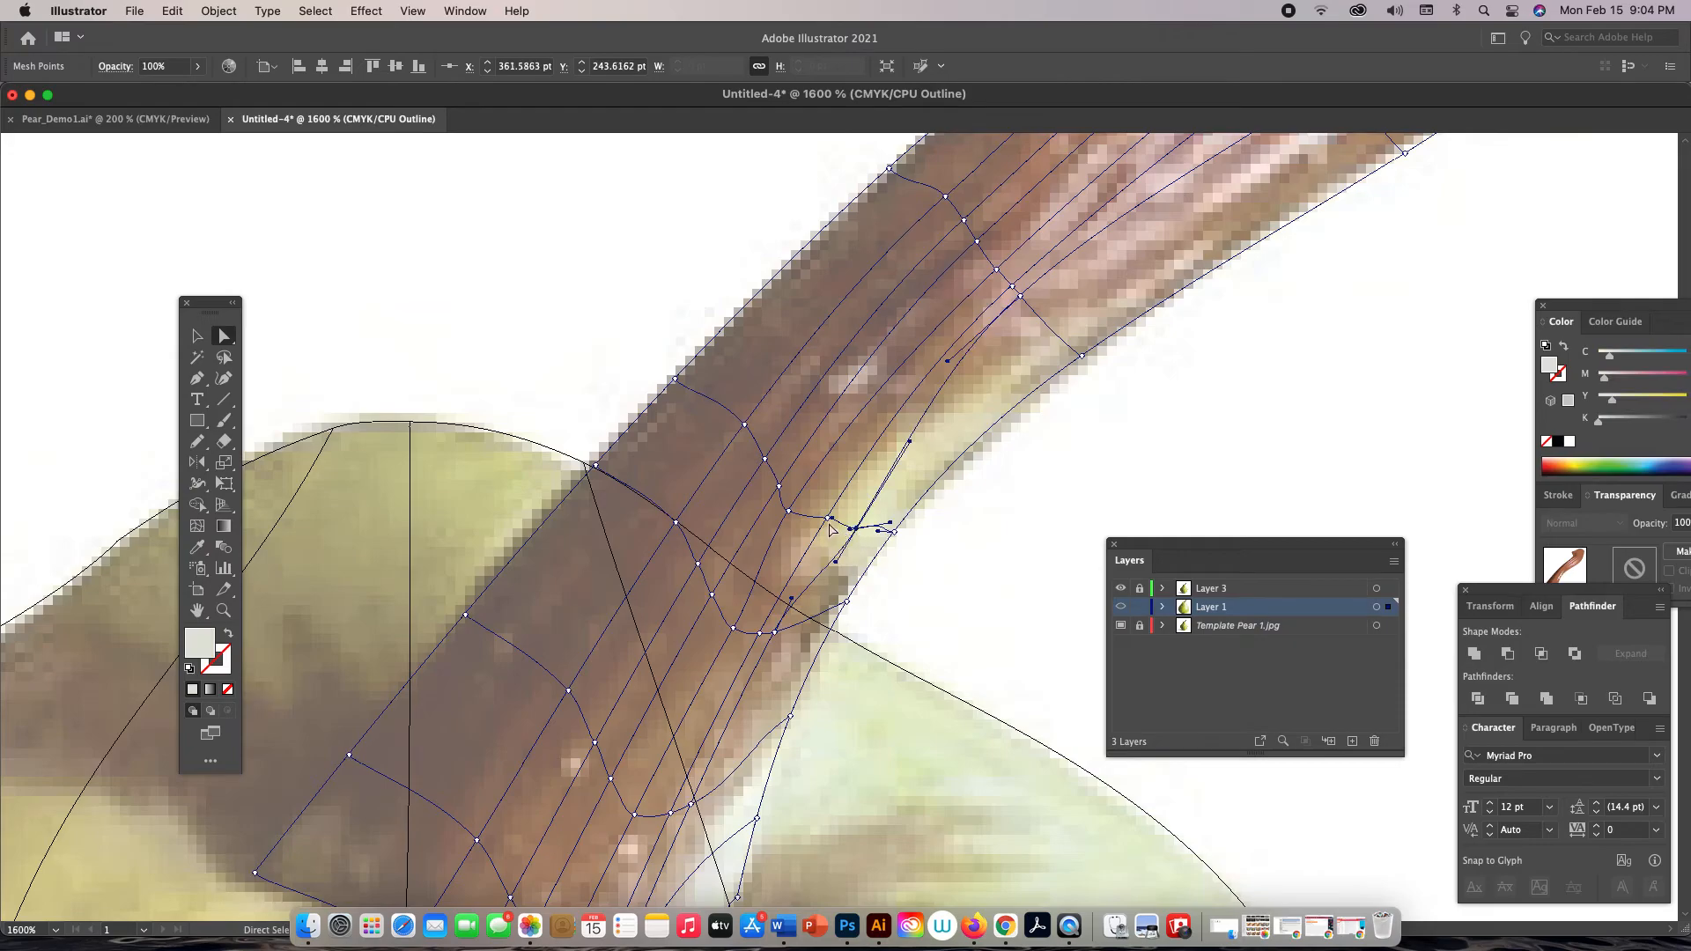
# Select the two interior mesh points lying on the yellow-green patch near the stem's right edge, and return Layer 1 to preview
pyautogui.click(828, 520)
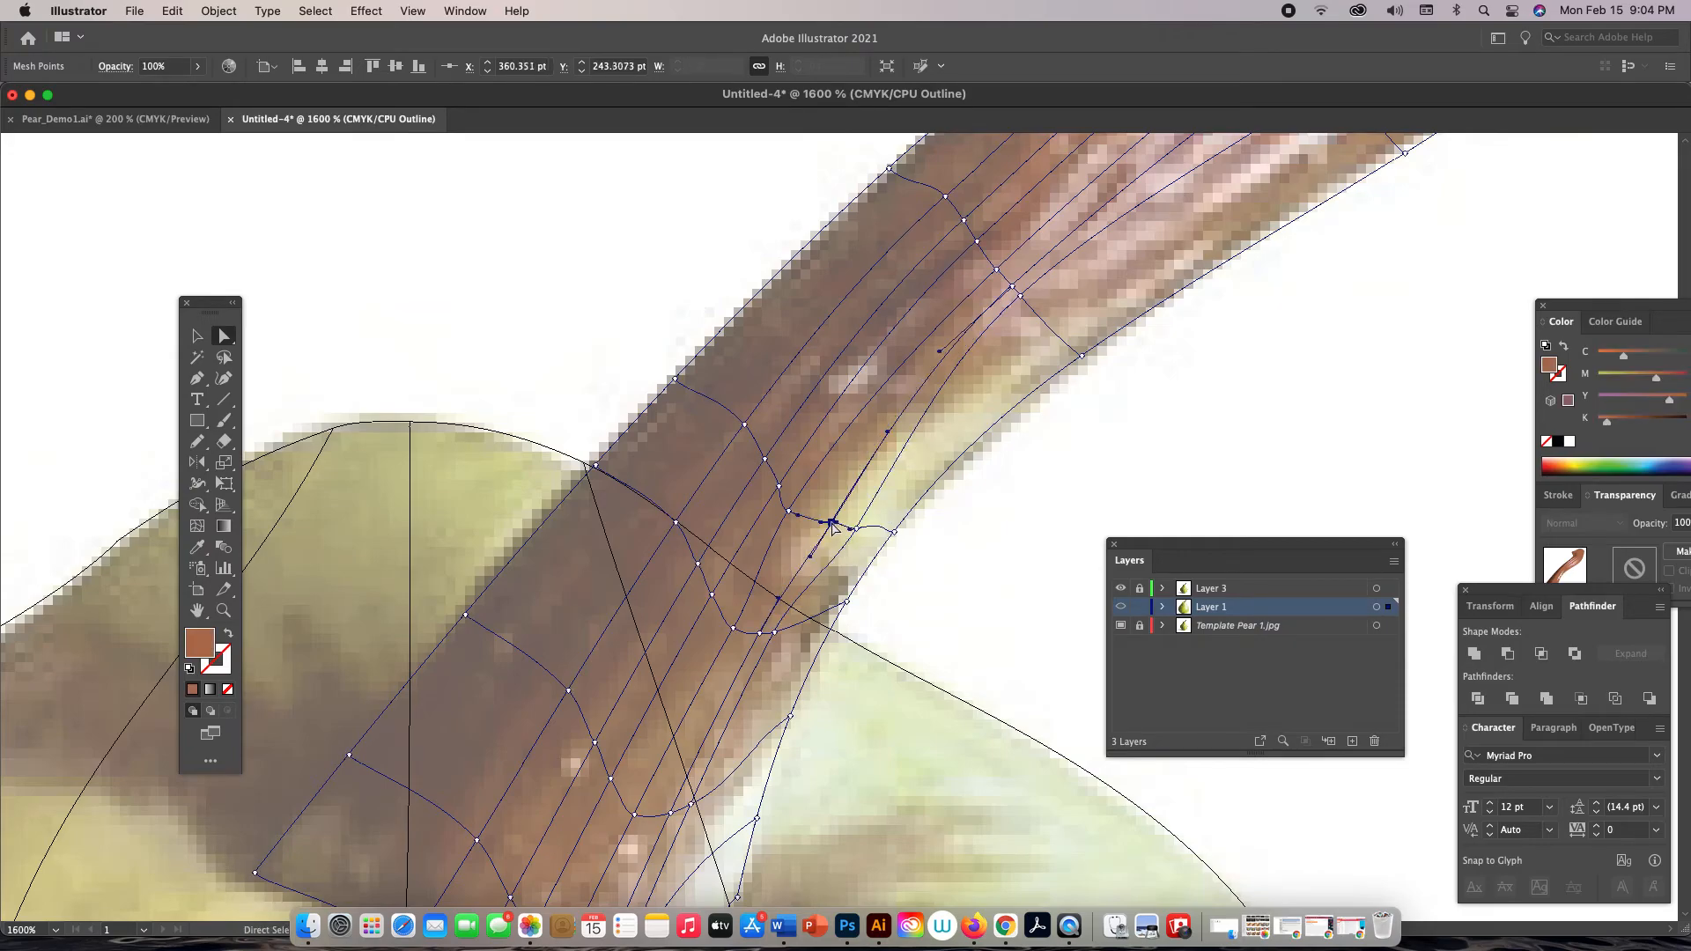
pyautogui.keyDown('shift'); pyautogui.click(856, 529); pyautogui.keyUp('shift')
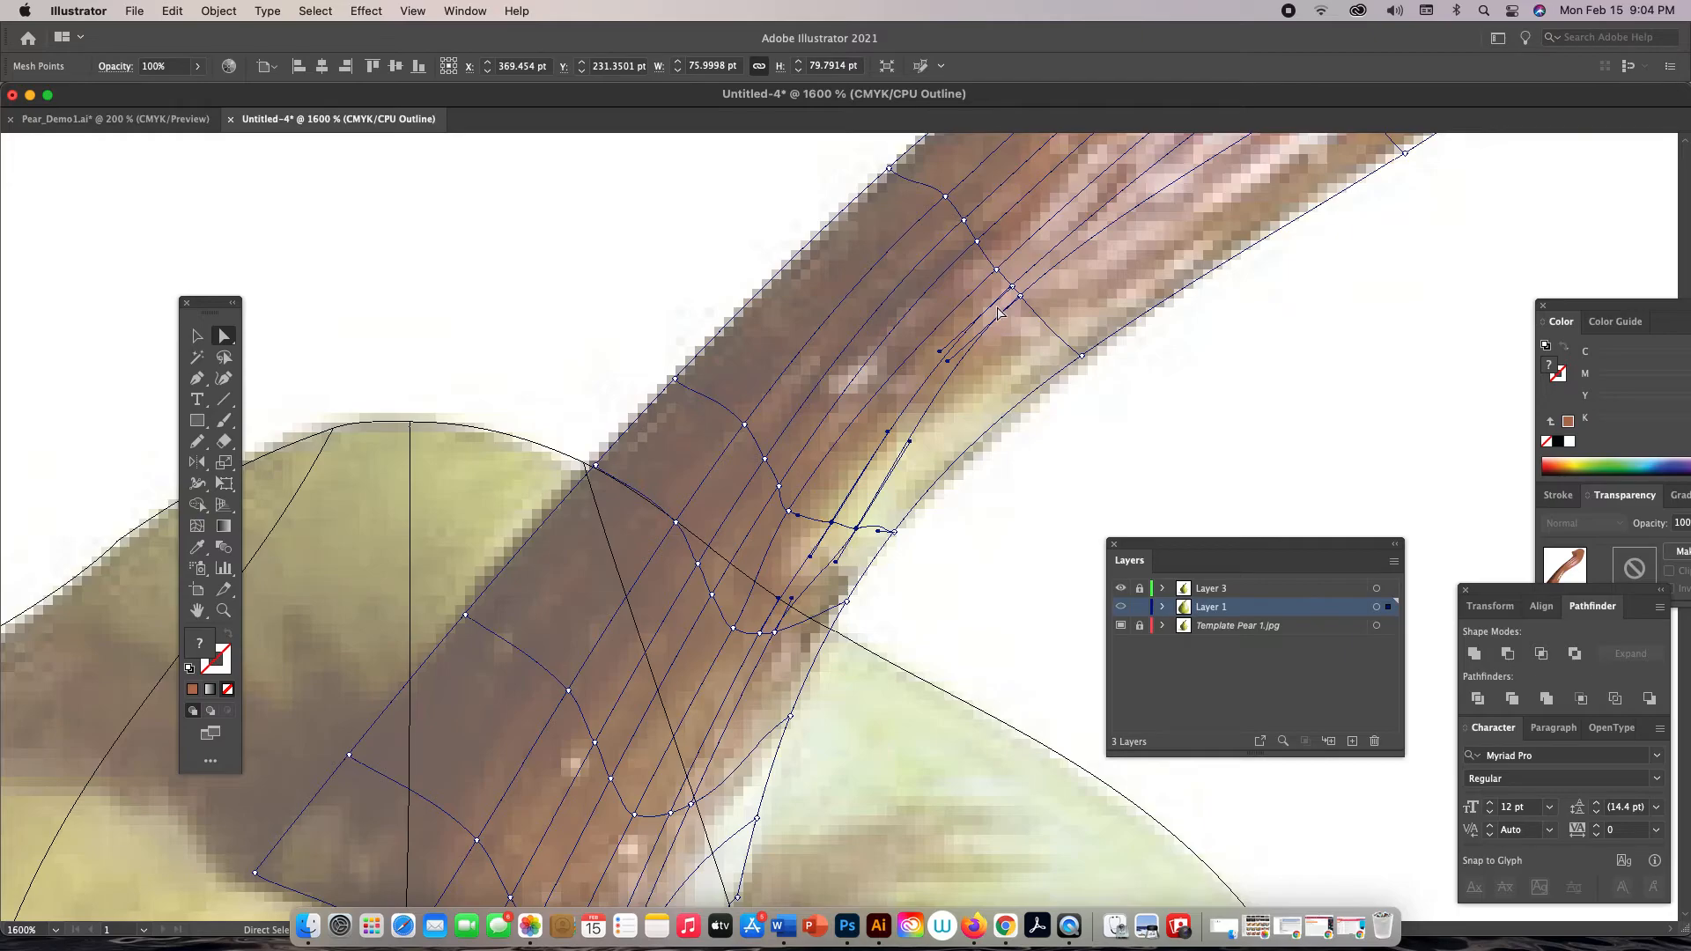
pyautogui.press('super')
pyautogui.press('super+minus')
pyautogui.press('super+minus')
pyautogui.press('super+minus')
pyautogui.press('super+minus')
pyautogui.press('super+minus')
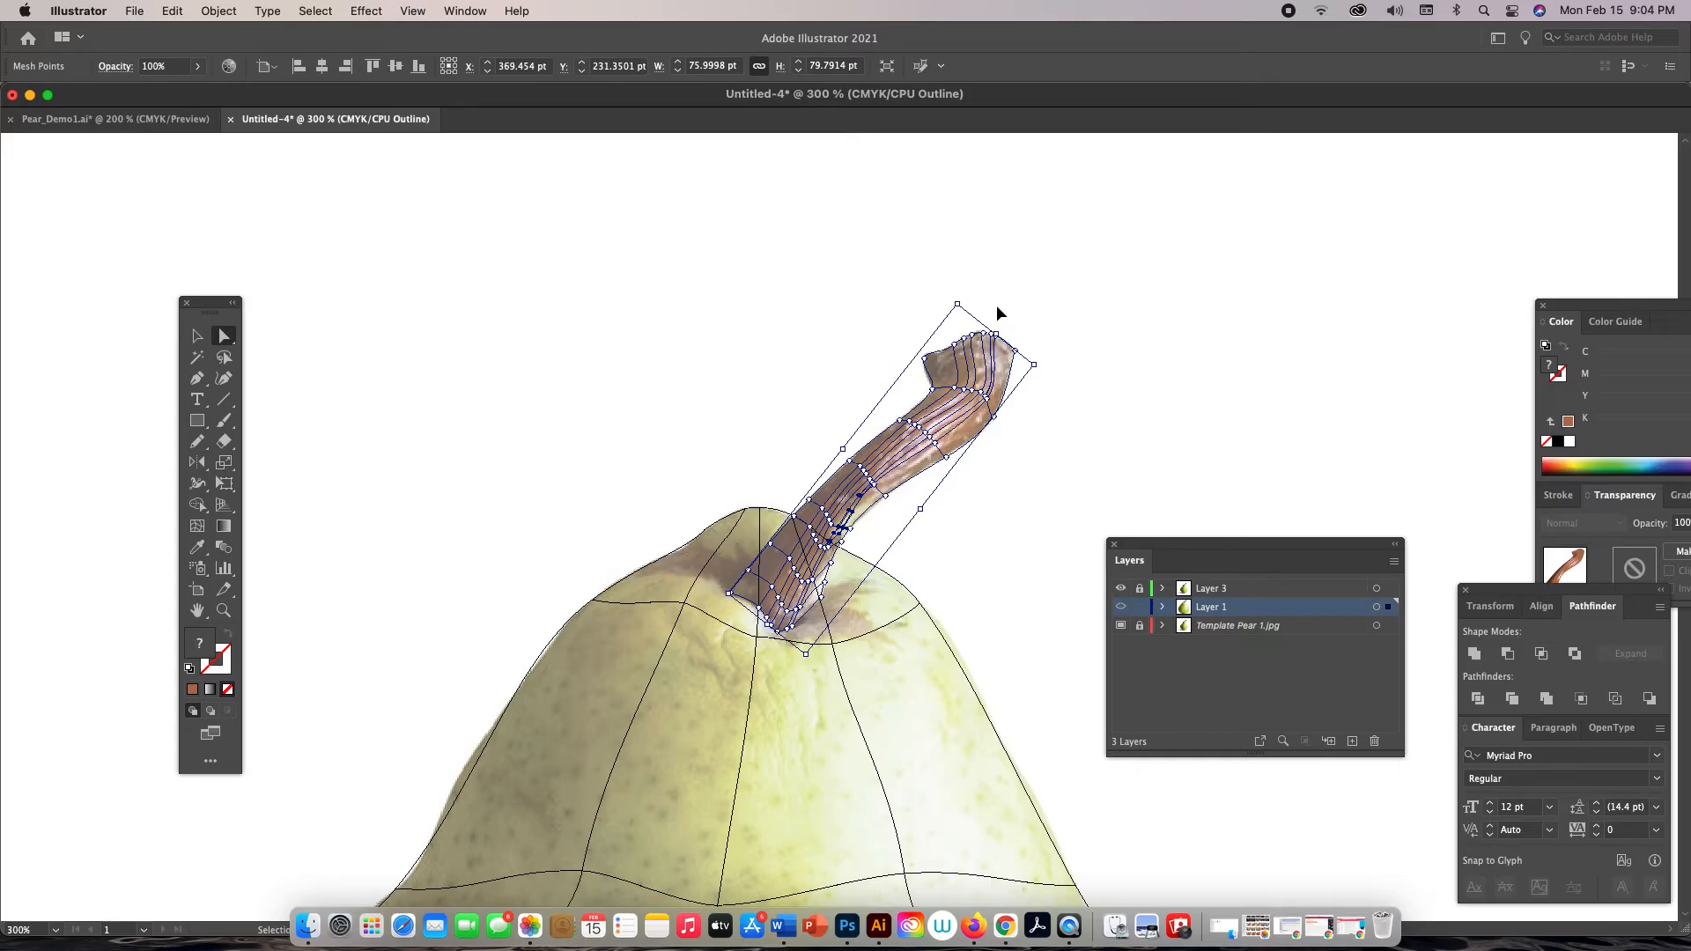
pyautogui.press('super+y')
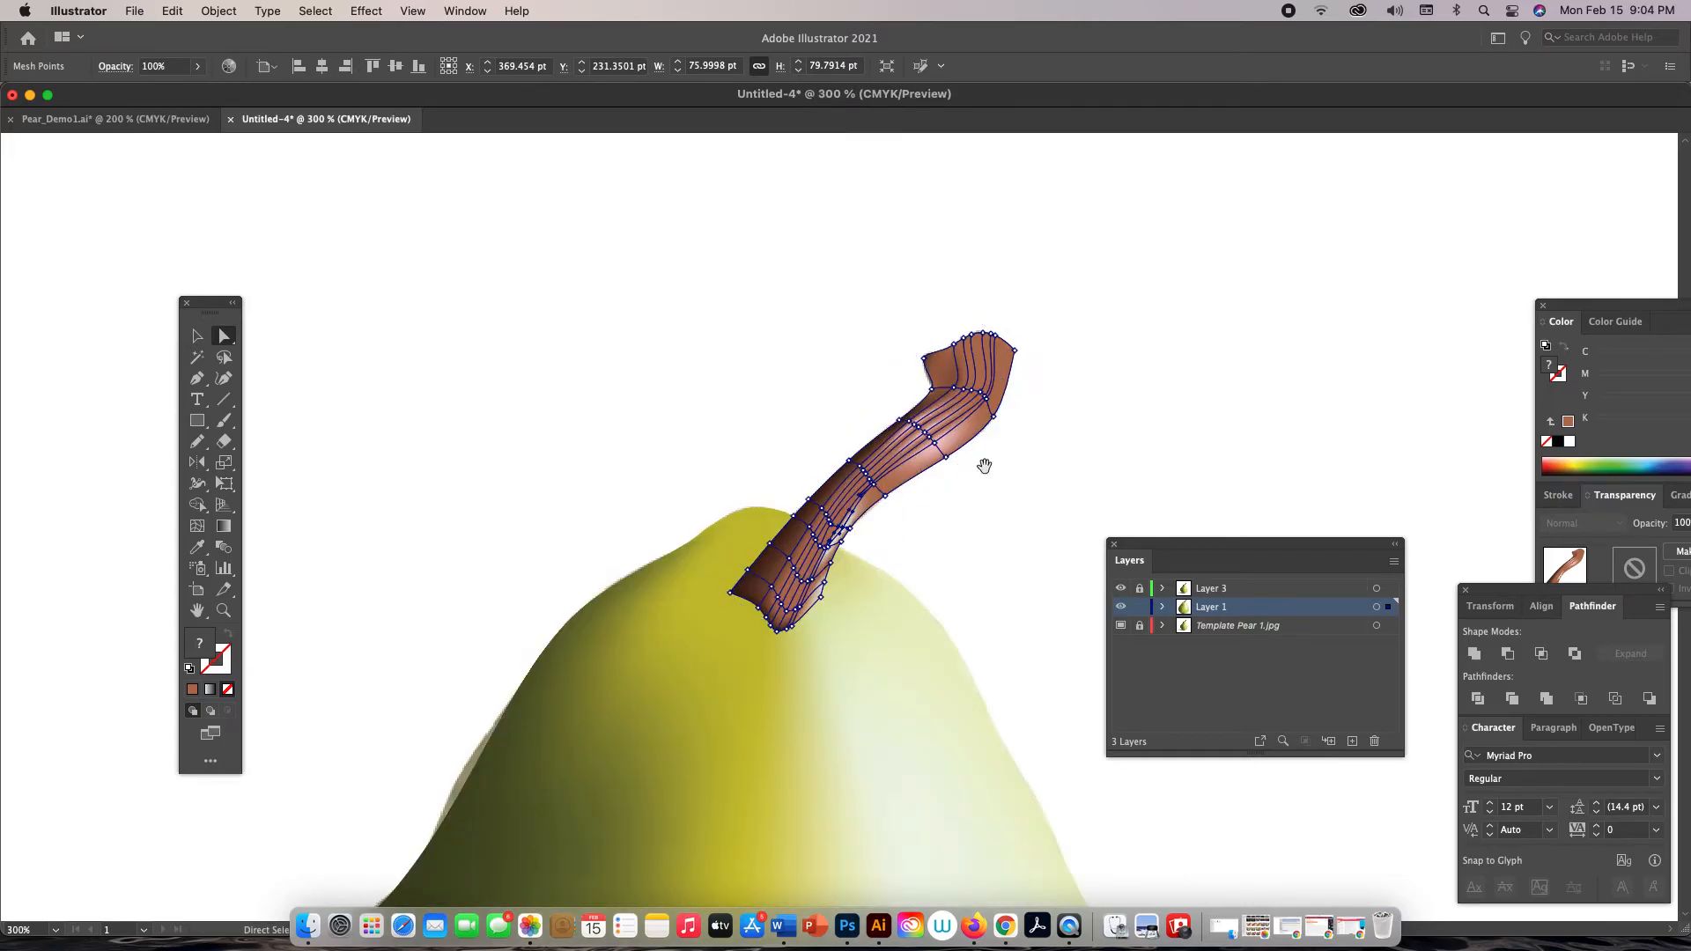
# Color the two selected mesh points with the yellow-green sampled from the reference photo's stem, and deselect the mesh
pyautogui.hscroll(20, 899, 570)
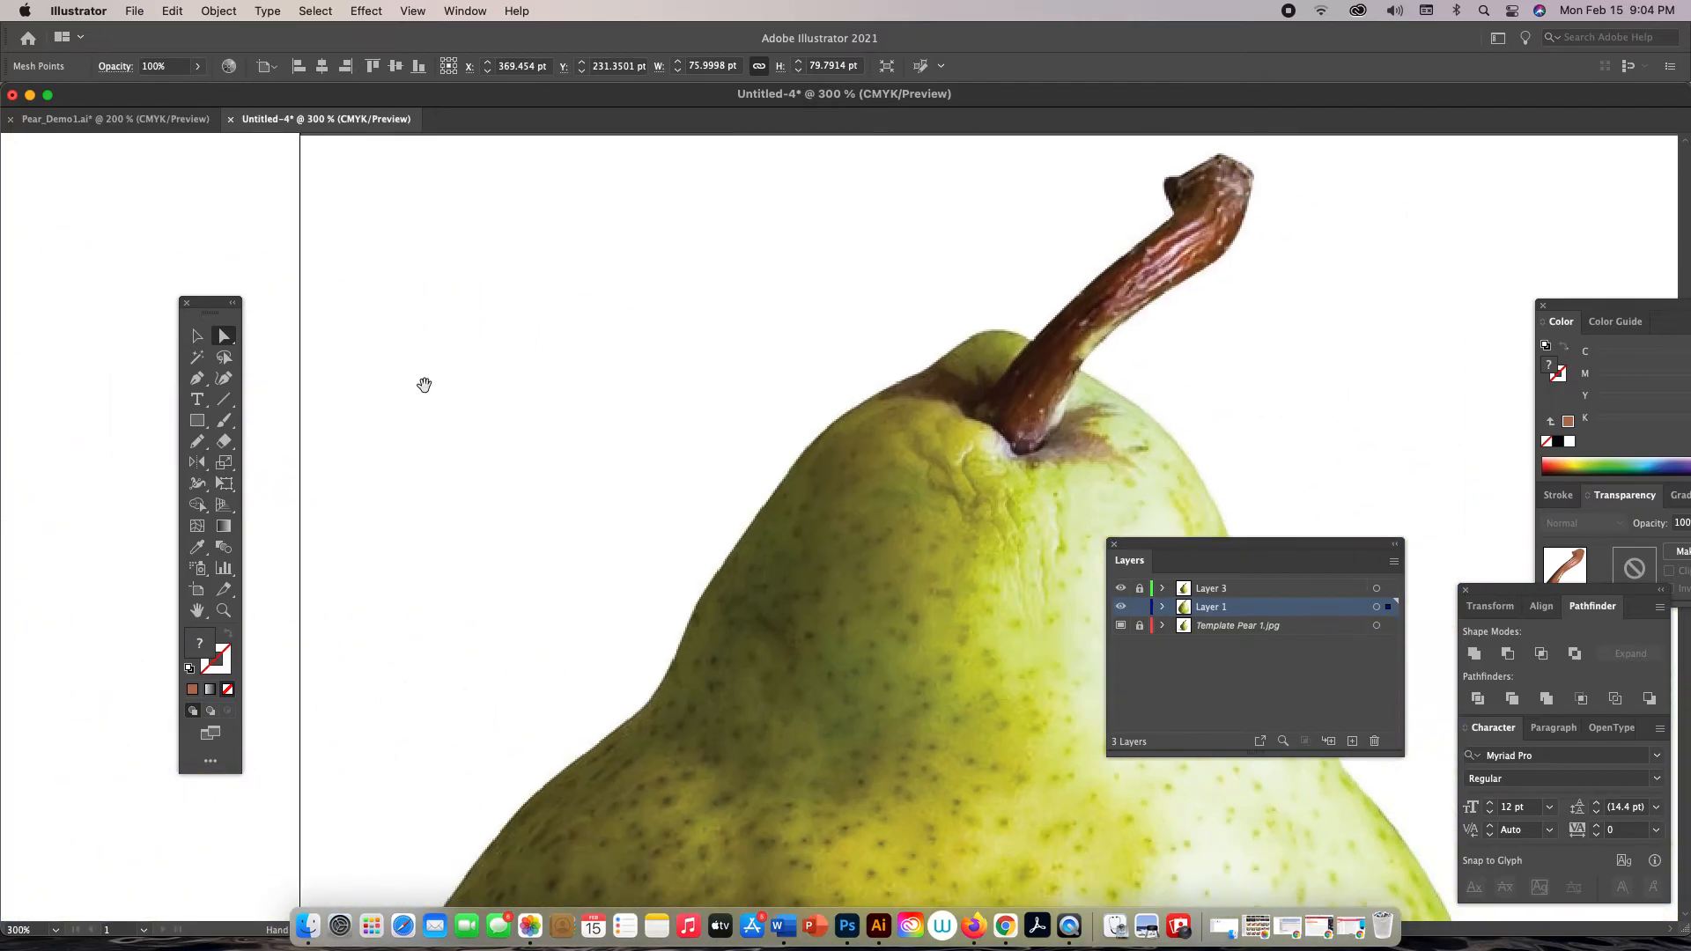
pyautogui.press('i')
pyautogui.click(957, 396)
pyautogui.hscroll(-20, 546, 448)
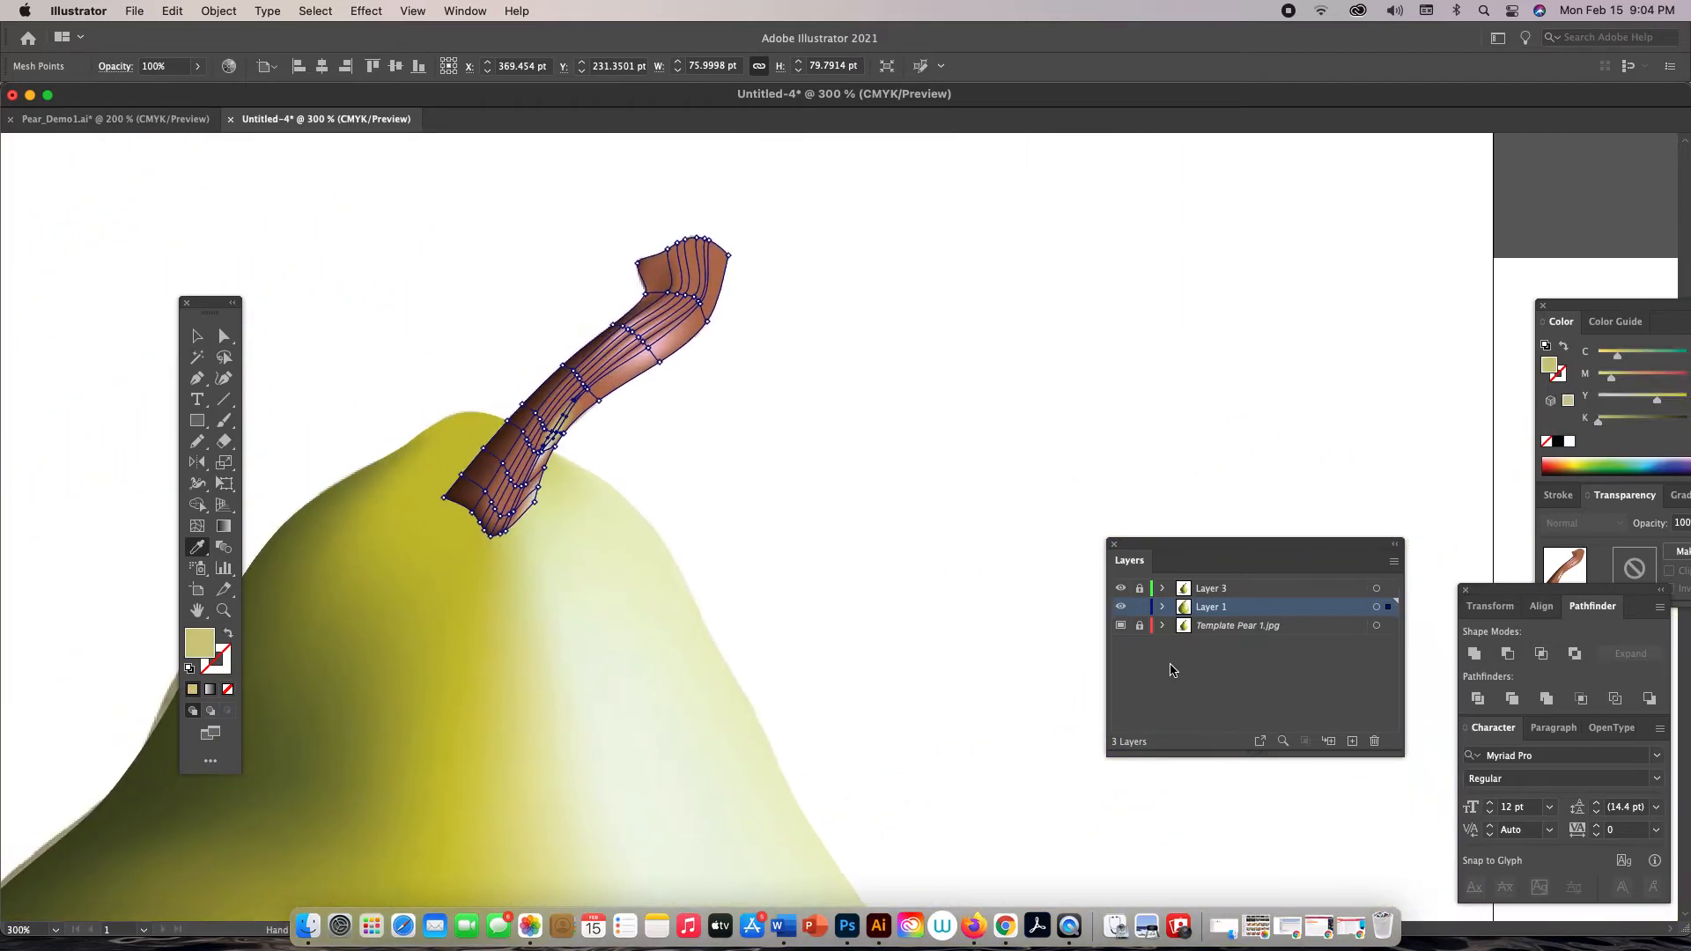
pyautogui.press('z')
pyautogui.click(713, 467)
pyautogui.scroll(3, 896, 573)
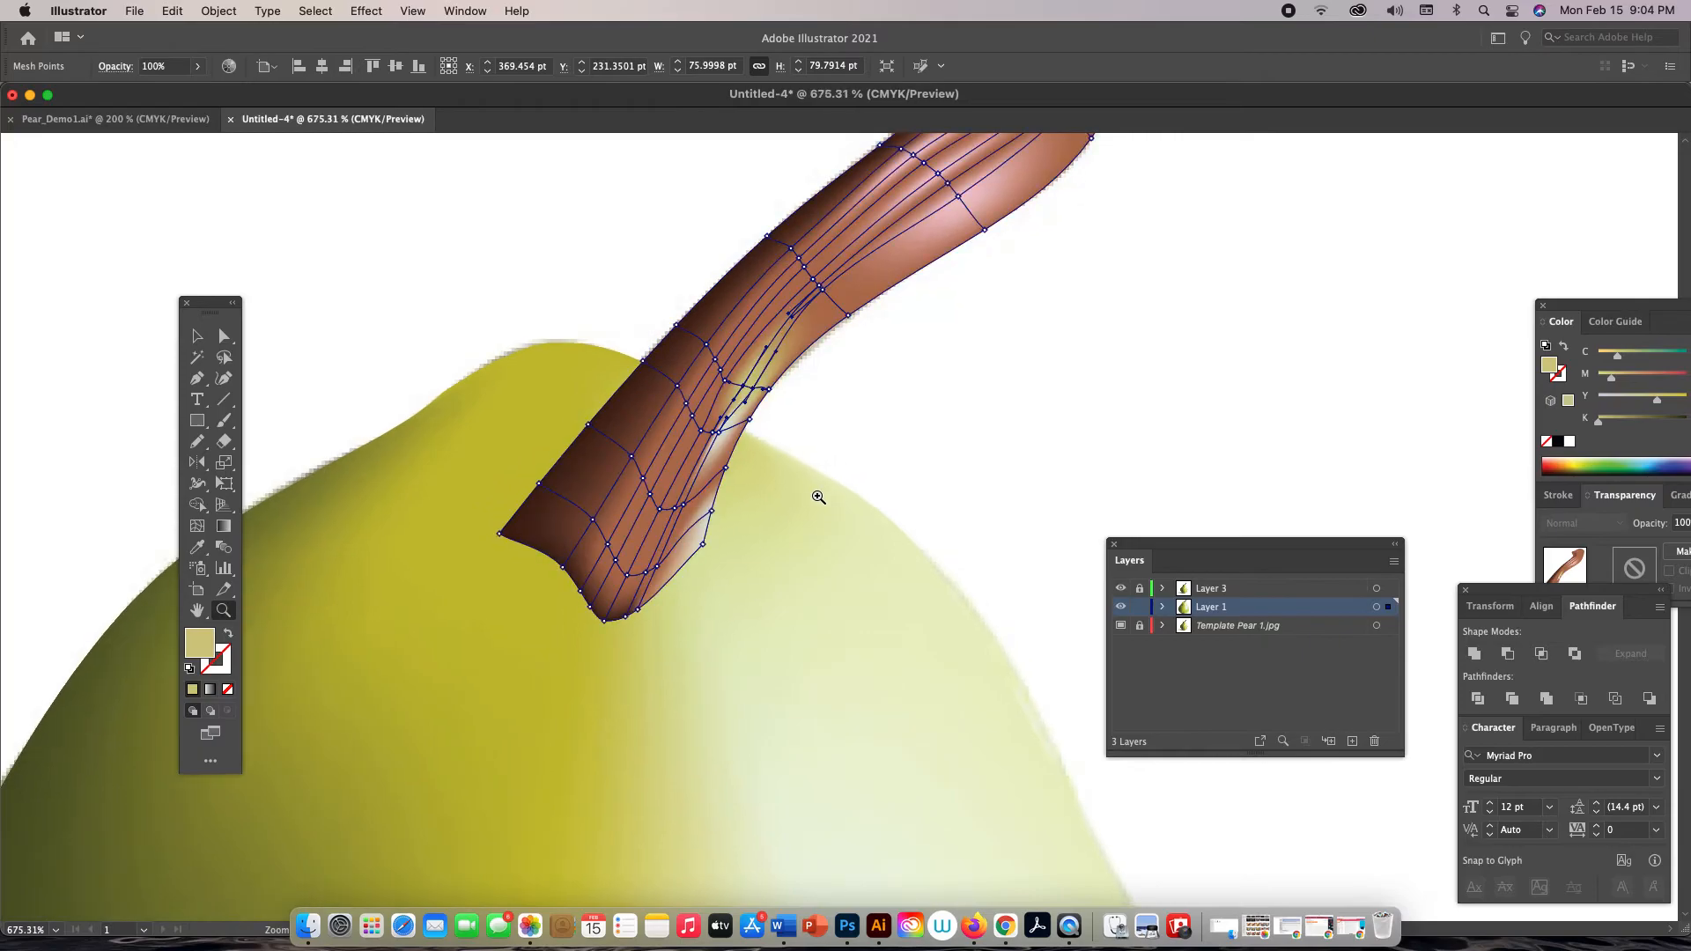
pyautogui.press('super+shift+a')
pyautogui.click(762, 449)
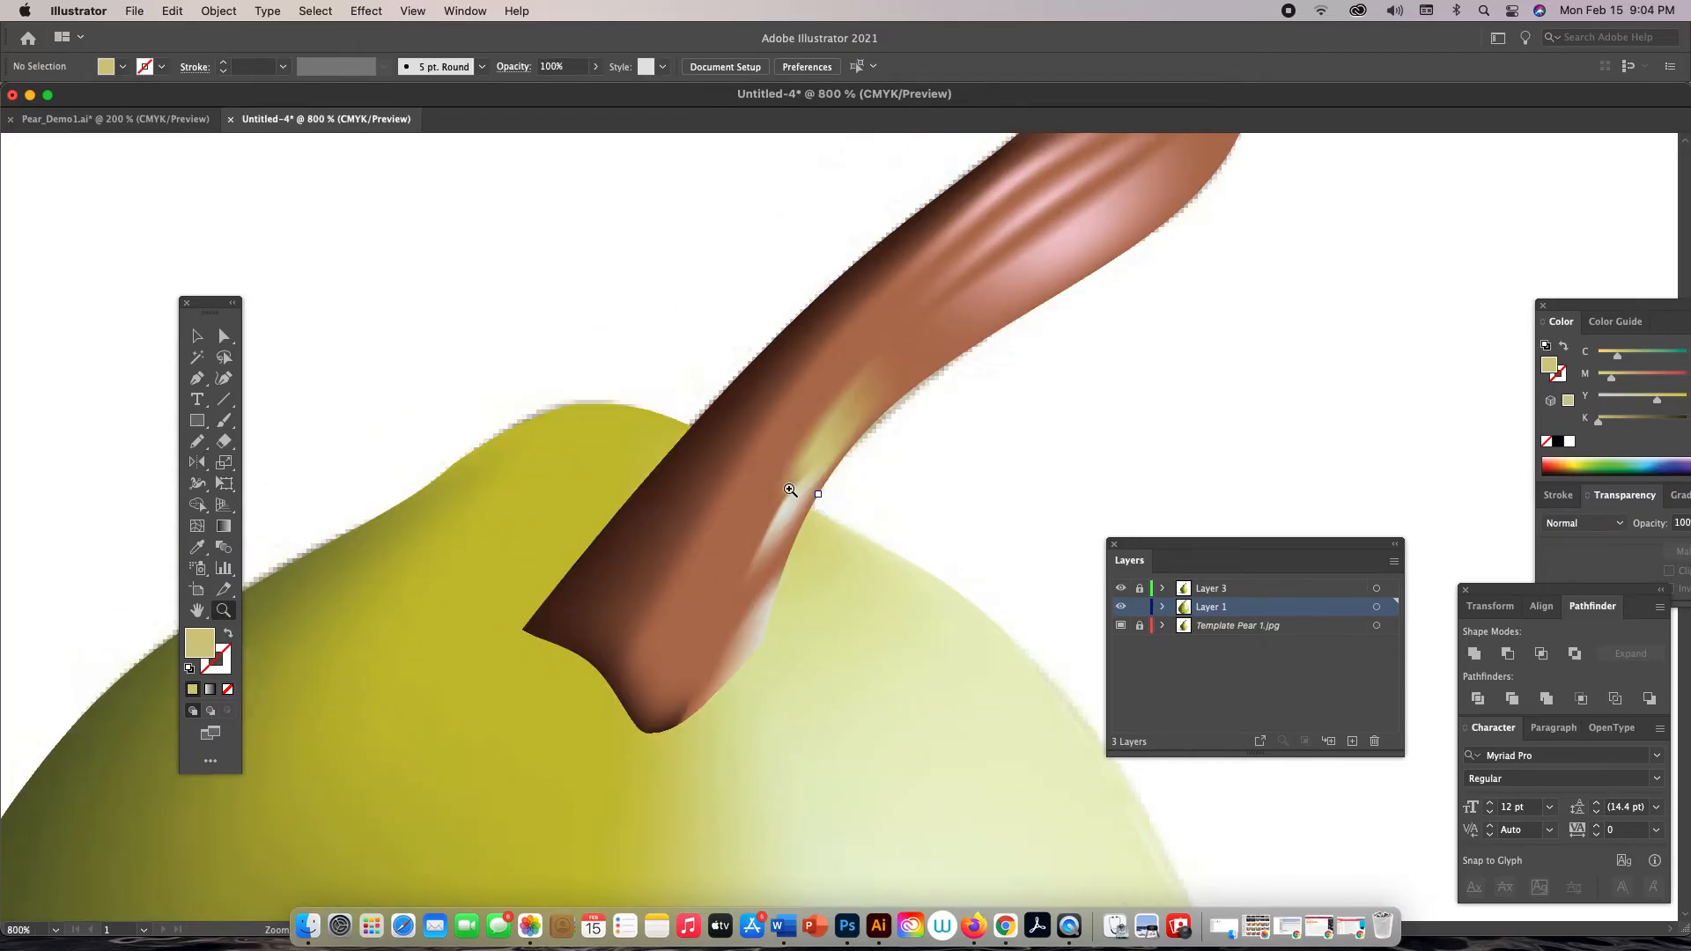
# Recolor the pale gray mesh point just below the yellow-green patch with the stem's reddish brown, and deselect the mesh
pyautogui.press('a')
pyautogui.click(784, 500)
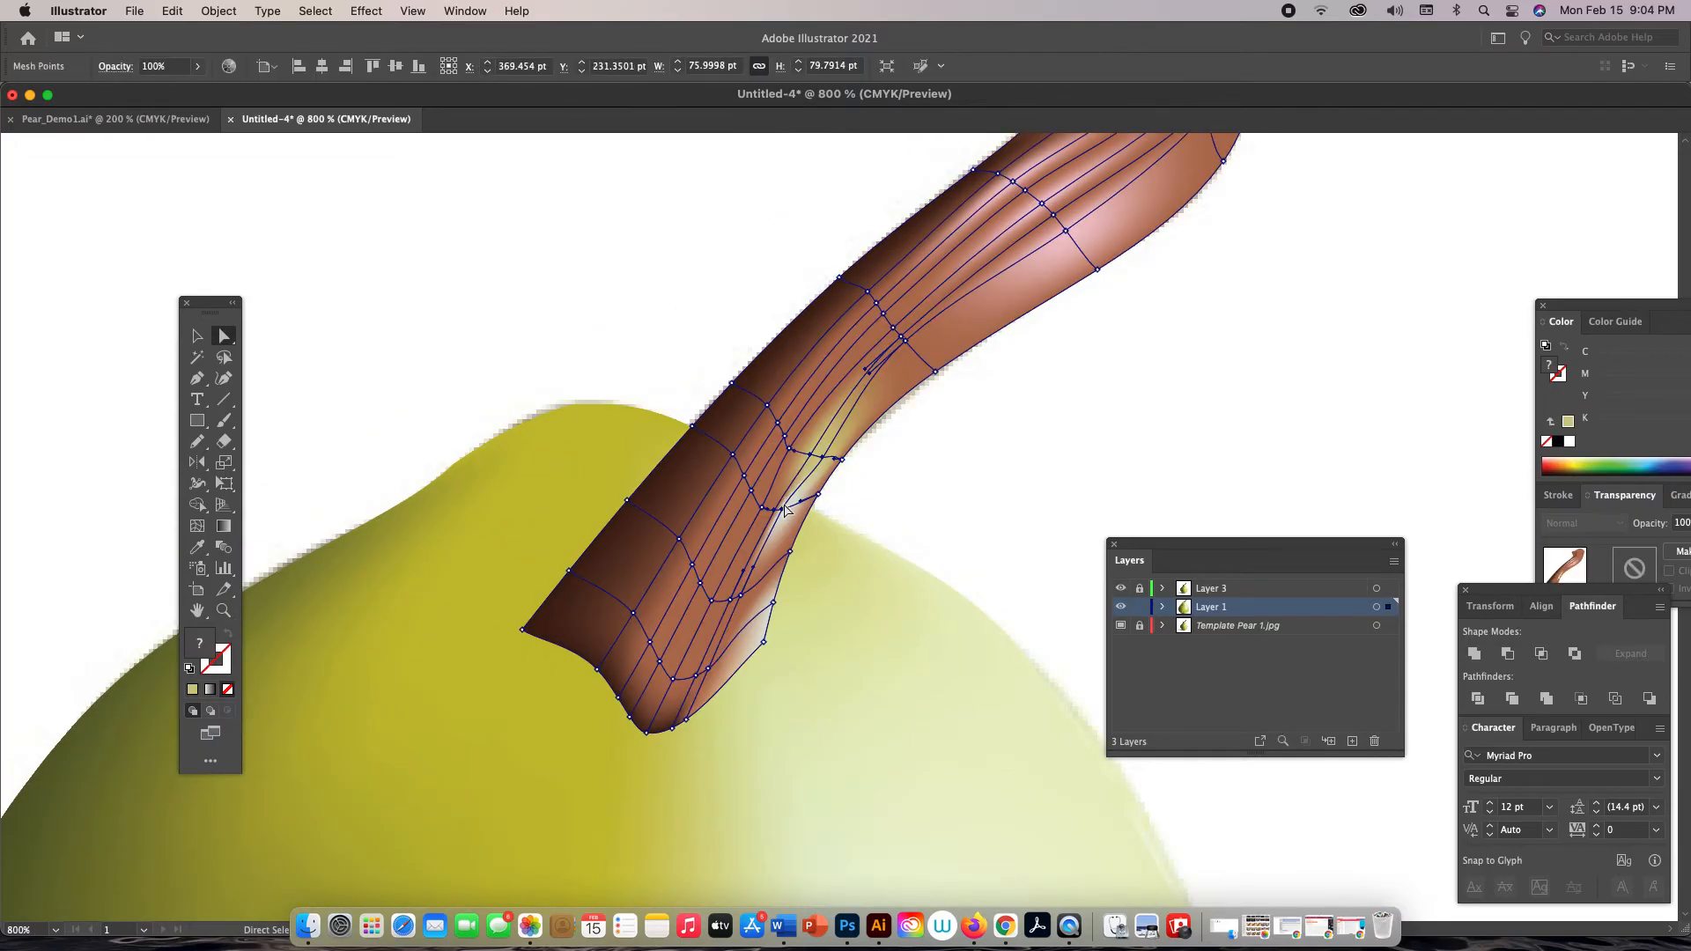
pyautogui.click(783, 508)
pyautogui.press('i')
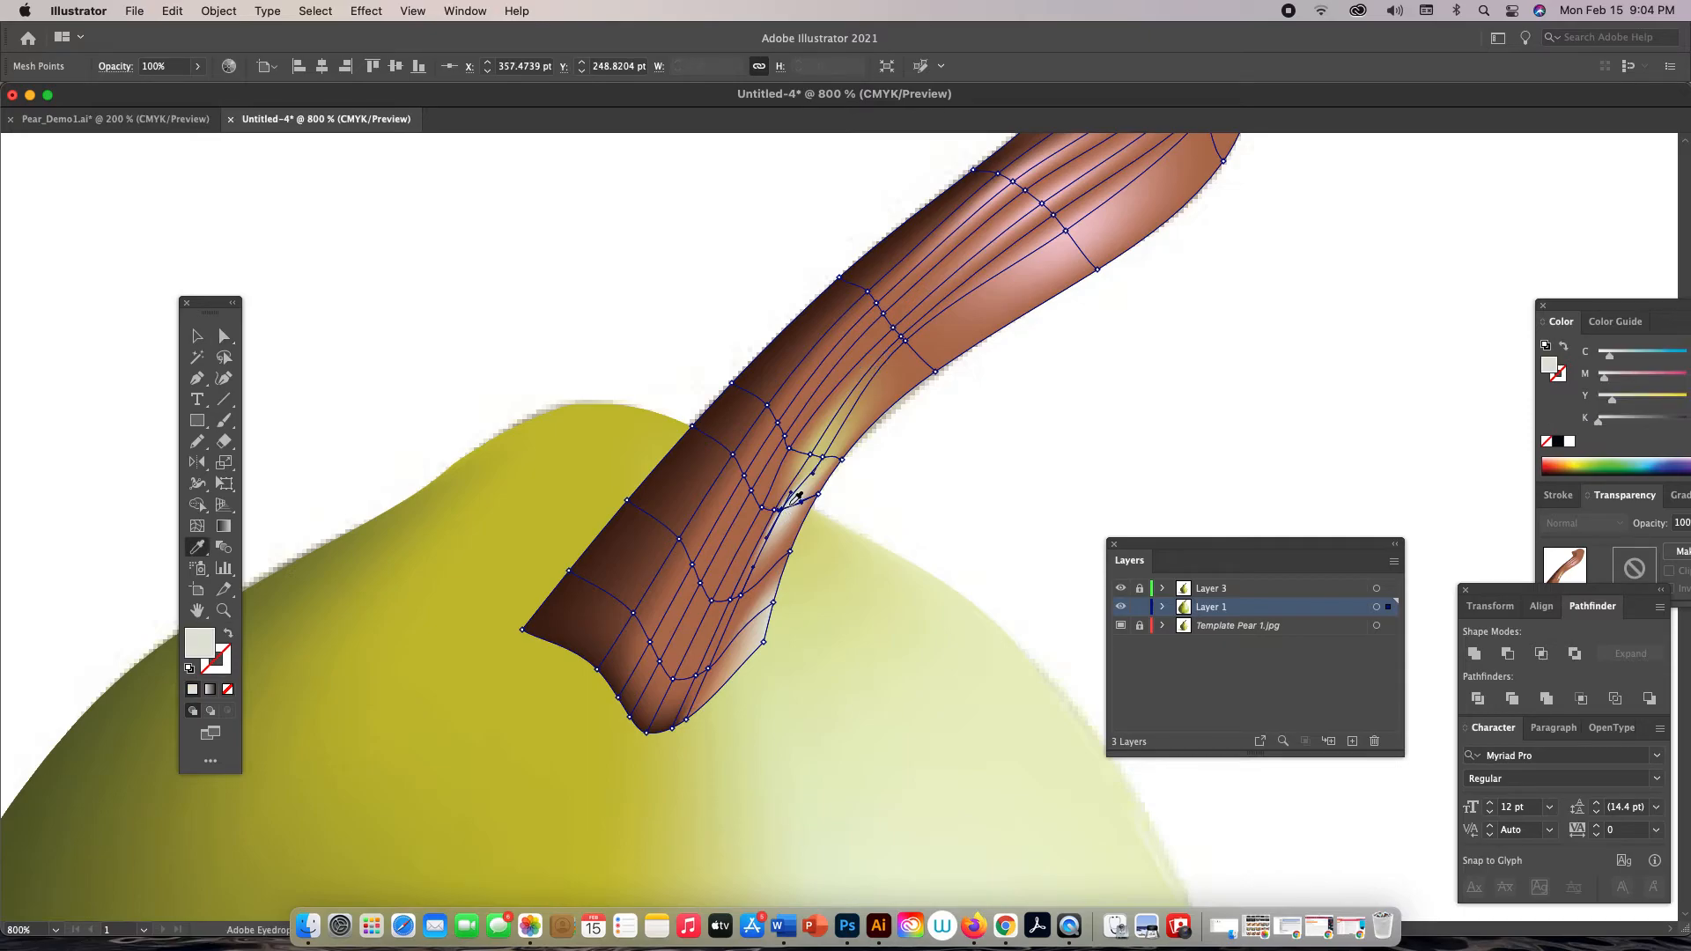
pyautogui.click(760, 530)
pyautogui.press('super+shift+a')
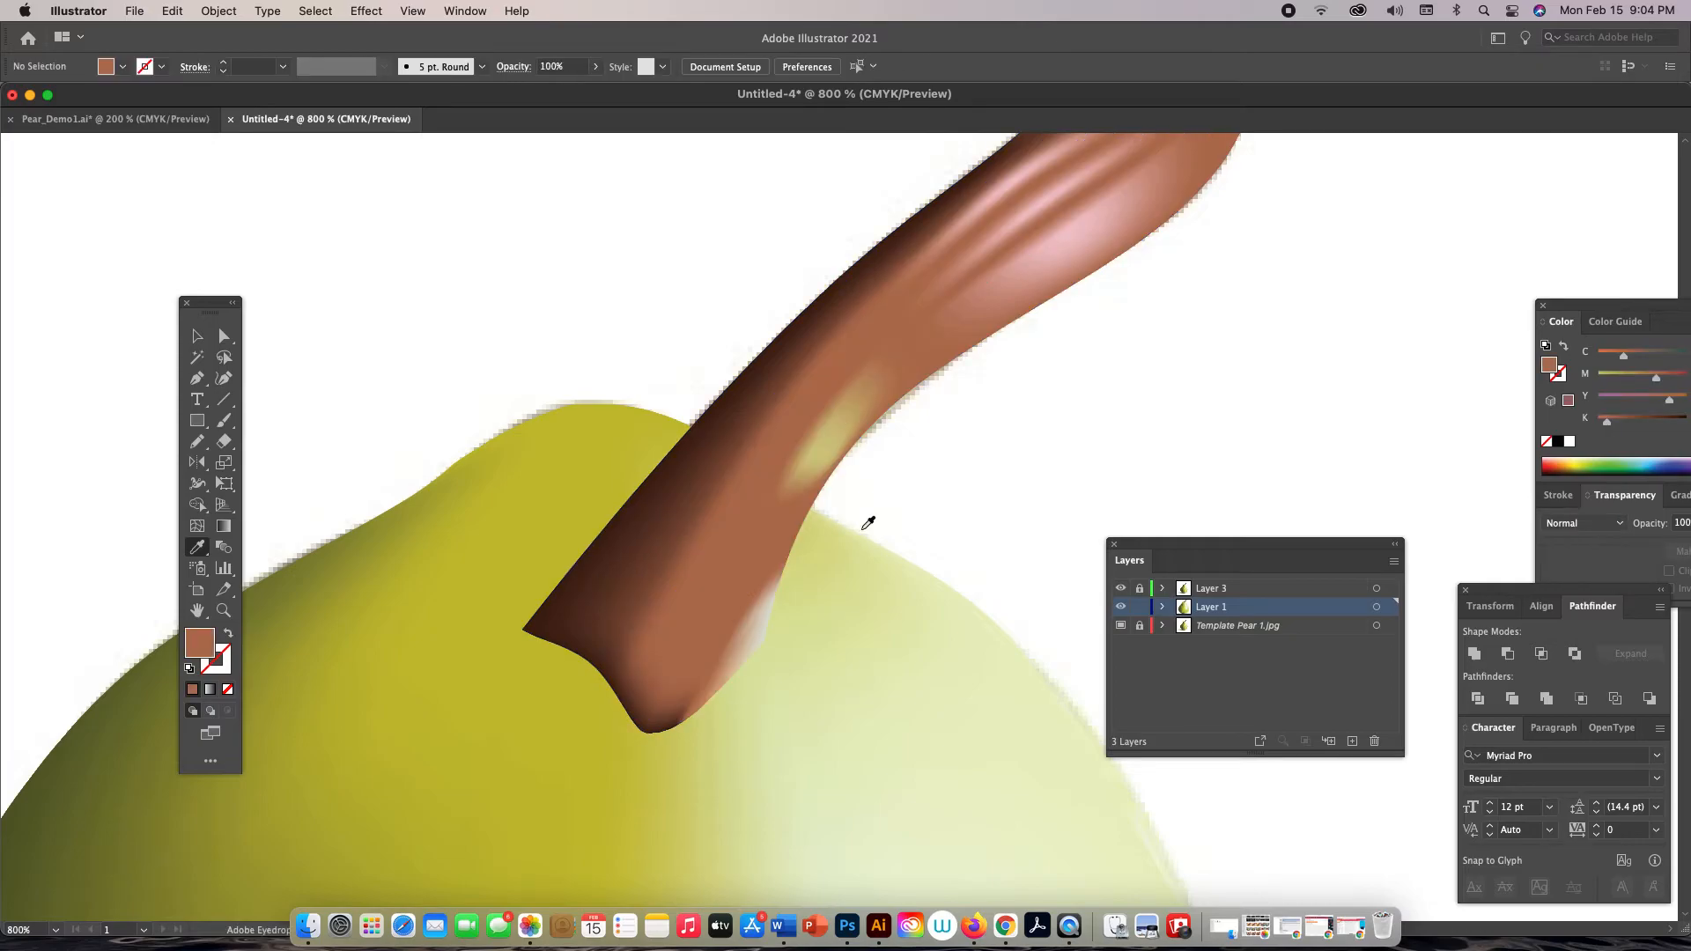
# Color the right-edge mesh point beside the yellow-green patch with the pale gray sampled from the stem's base highlight, and deselect the mesh
pyautogui.press('a')
pyautogui.click(841, 472)
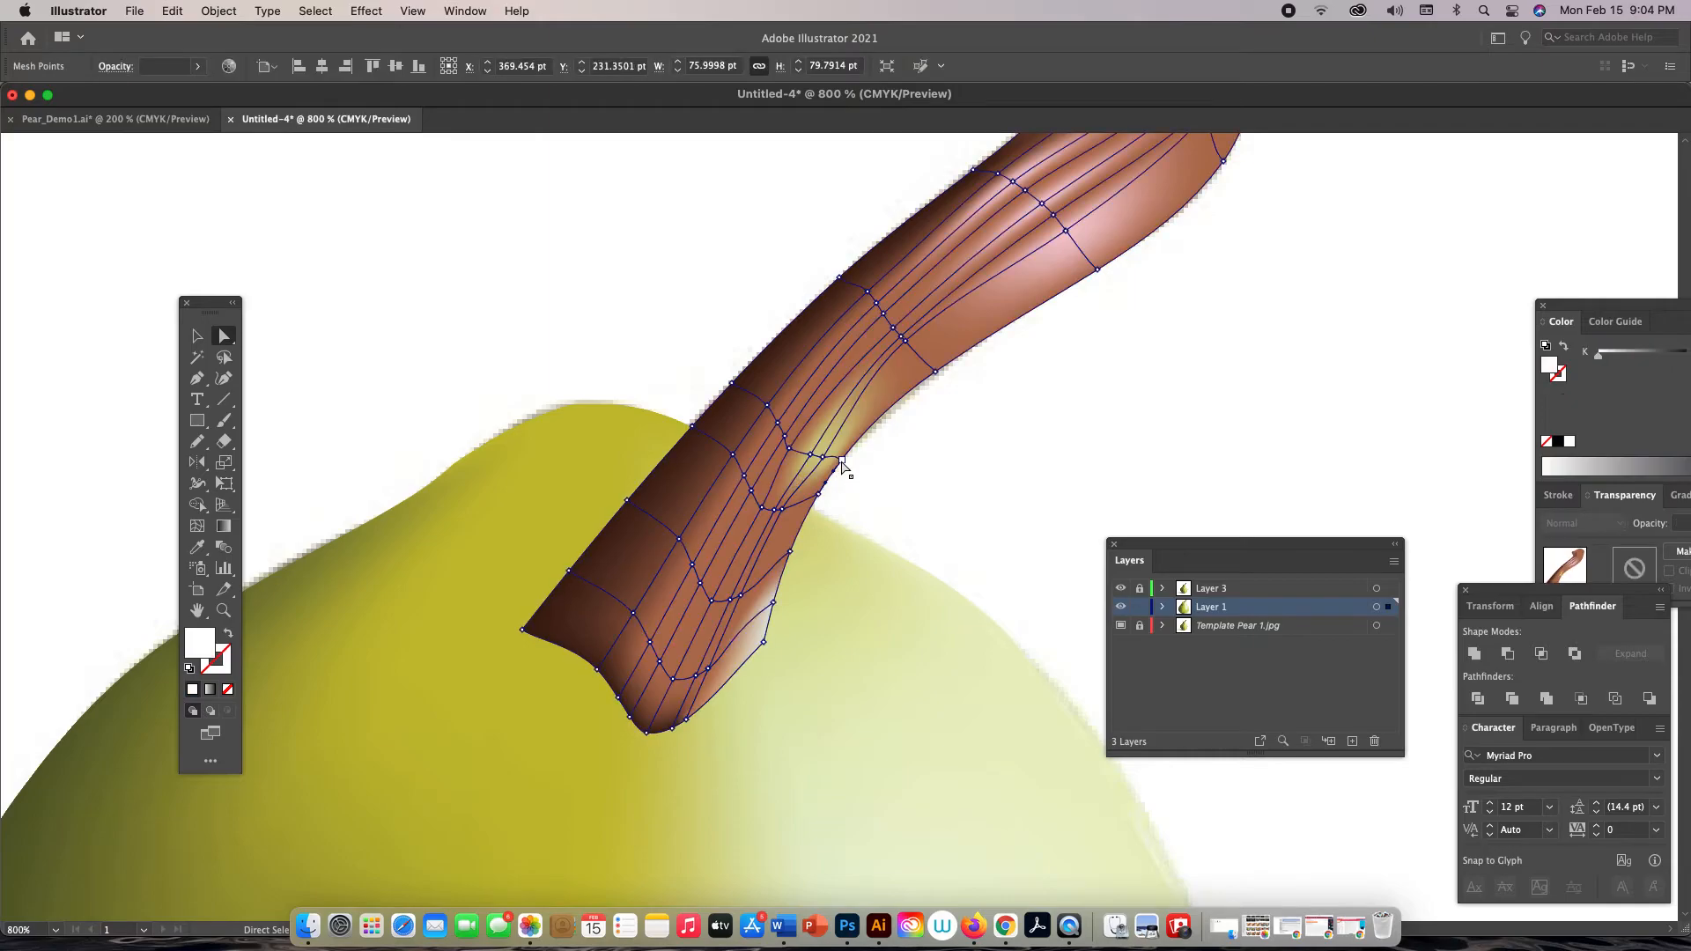
pyautogui.click(841, 459)
pyautogui.press('i')
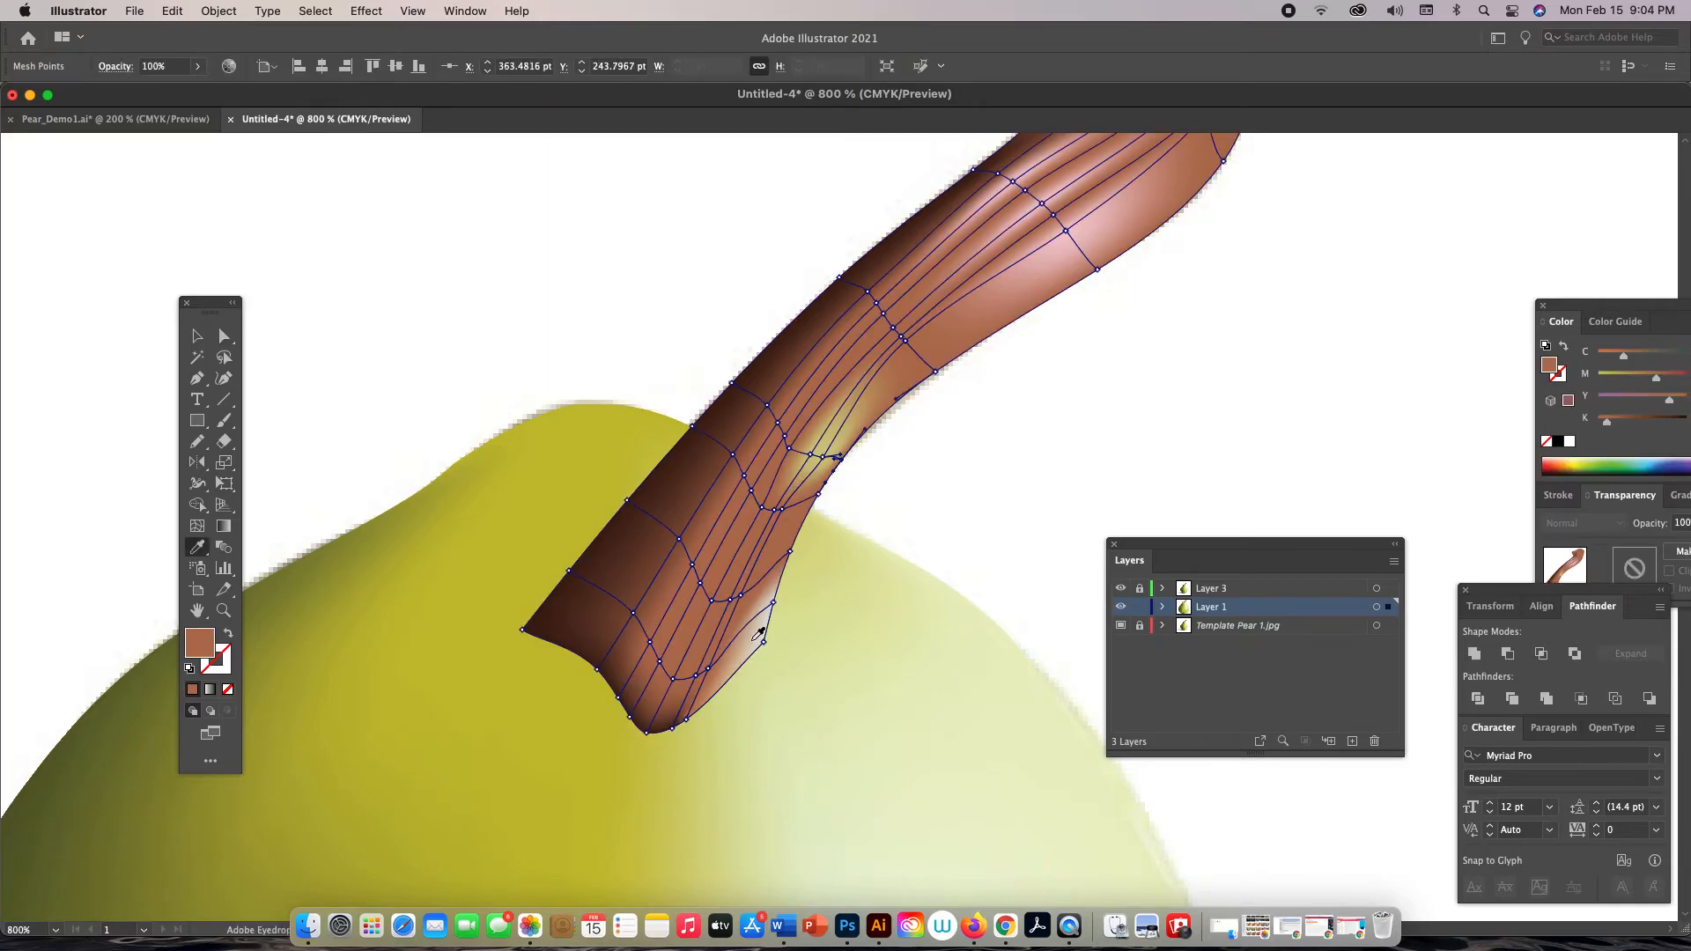
pyautogui.click(765, 626)
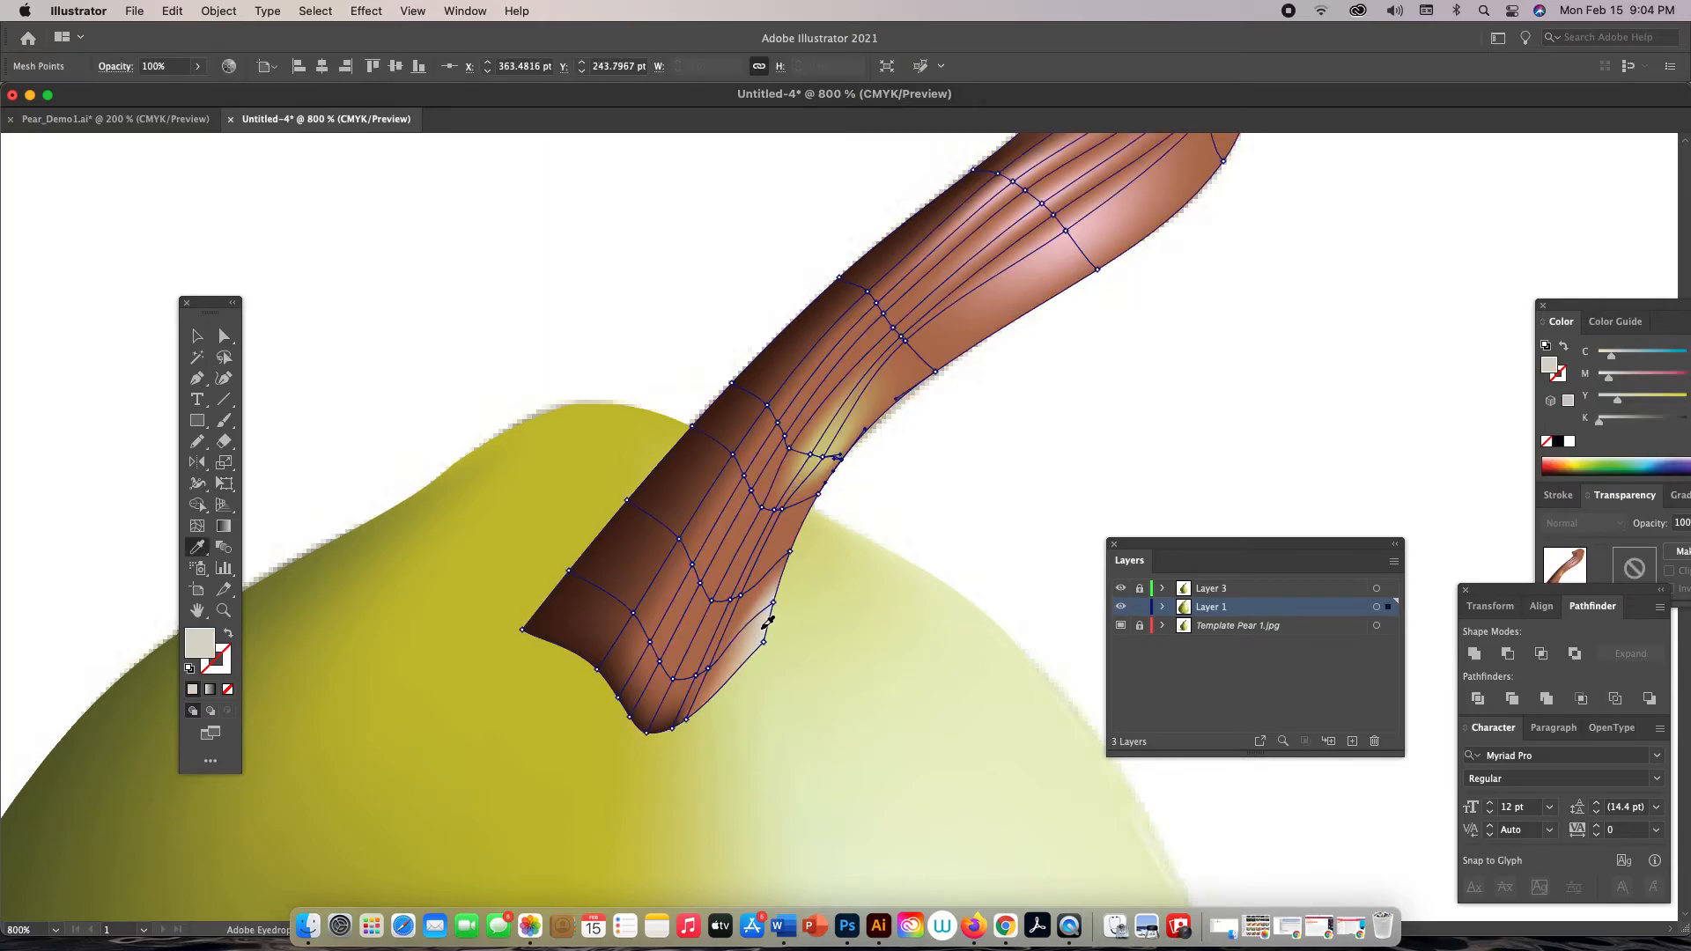
pyautogui.press('a')
pyautogui.click(900, 398)
# Examine the shaded stem and the whole illustrated pear against the reference photo beside it
pyautogui.press('super+minus')
pyautogui.press('super+minus')
pyautogui.press('super+minus')
pyautogui.press('super+minus')
pyautogui.press('super+minus')
pyautogui.press('super+minus')
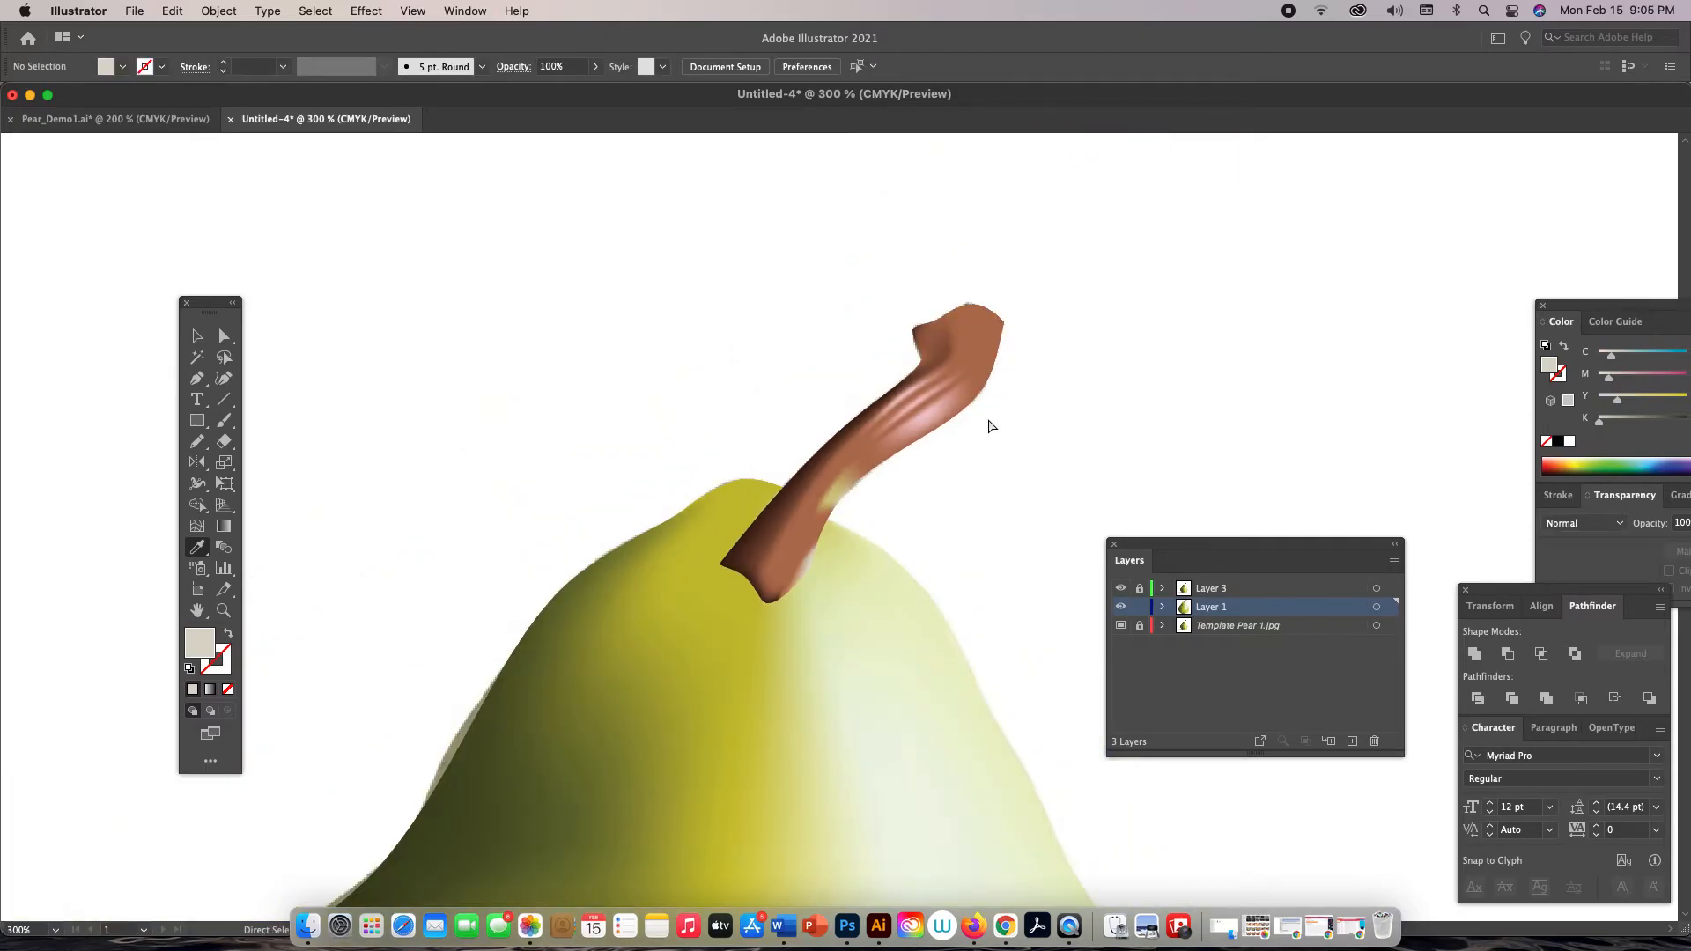
pyautogui.press('i')
pyautogui.press('super+minus')
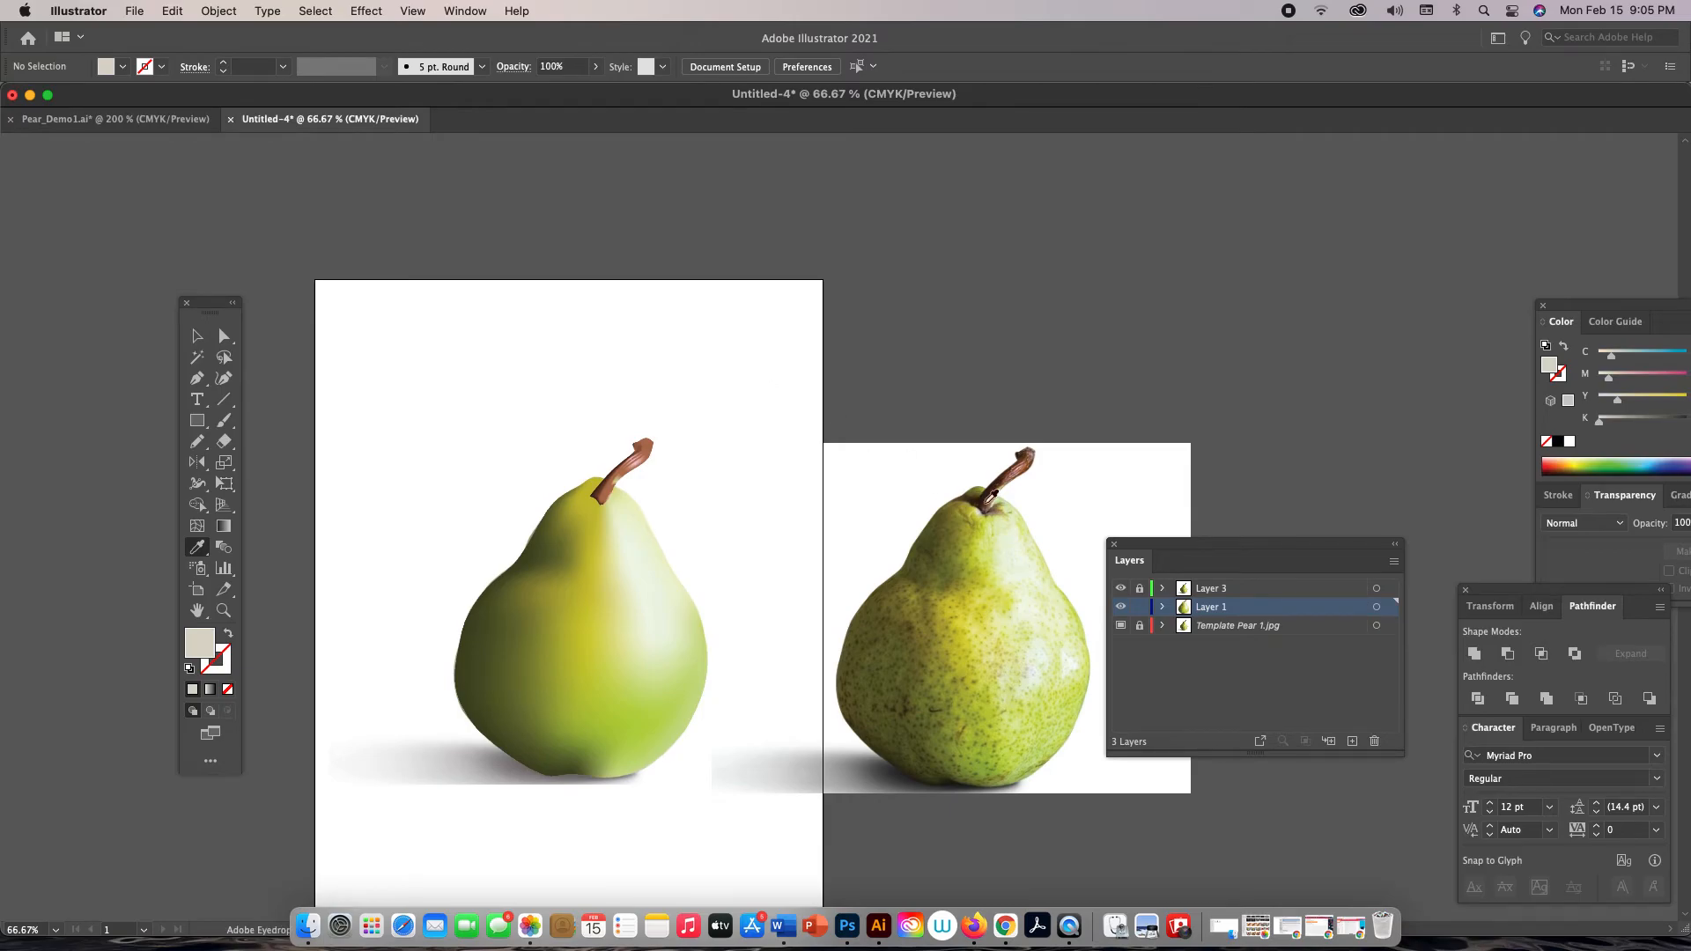
pyautogui.press('z')
pyautogui.click(775, 582)
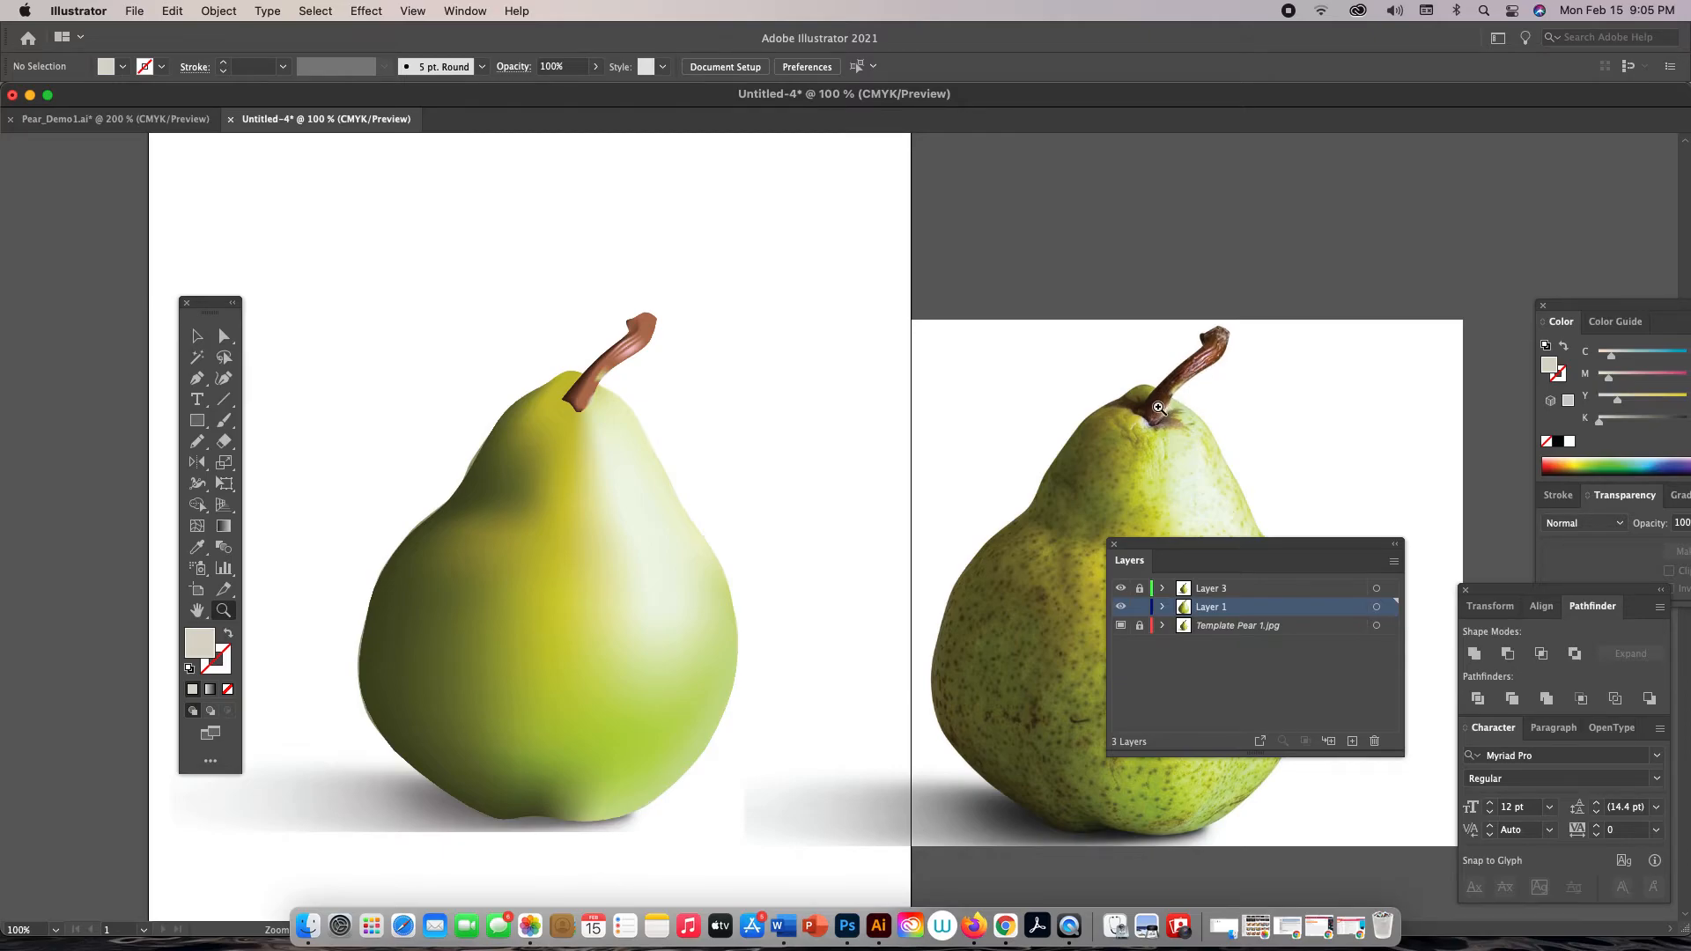
# Recolor the mesh points along the middle of the stem's lower part with the darker brown sampled from the stem's shaded edge, and deselect the mesh
pyautogui.click(591, 398)
pyautogui.click(830, 544)
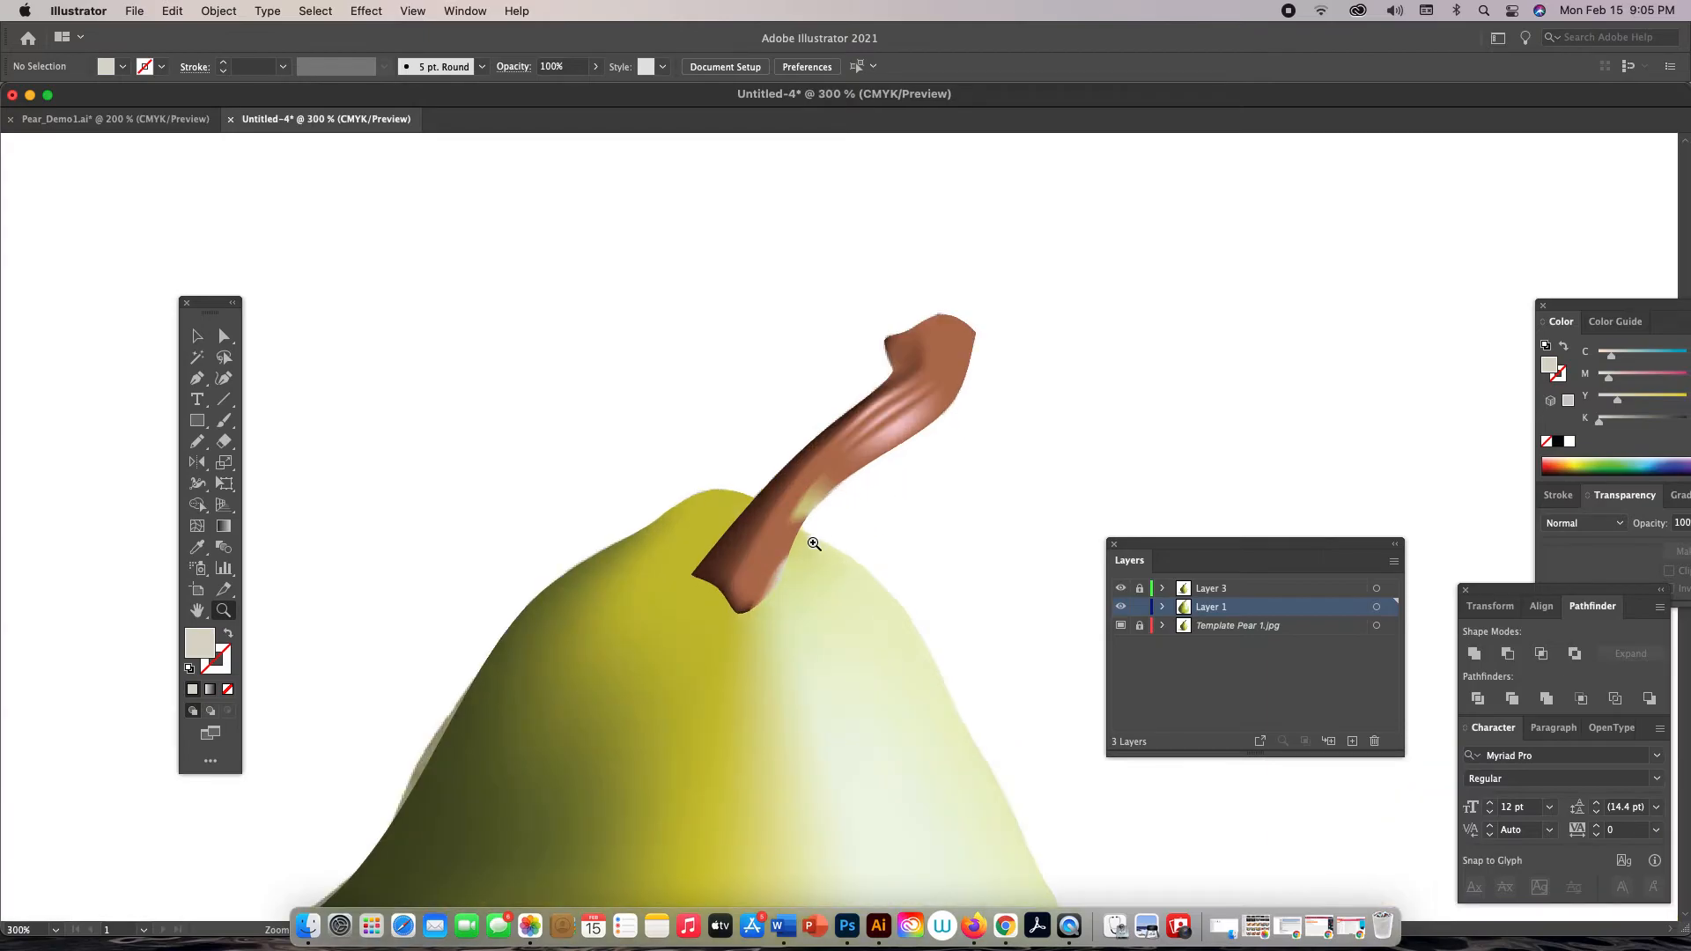
pyautogui.keyDown('super'); pyautogui.click(782, 521); pyautogui.keyUp('super')
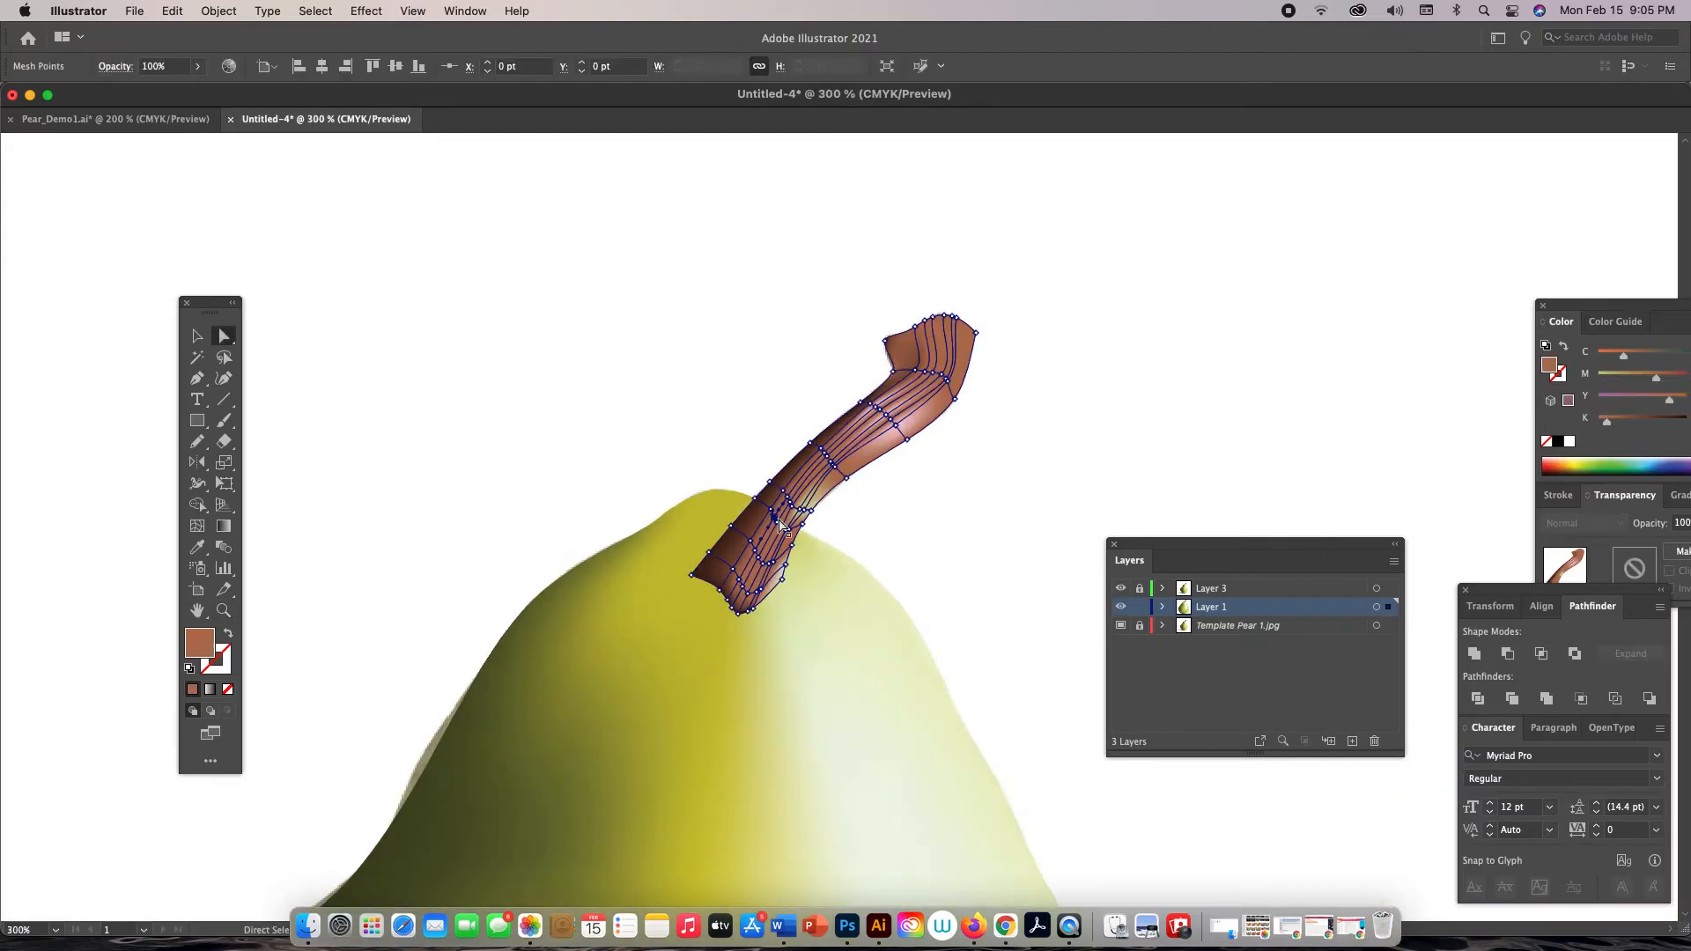
pyautogui.click(780, 519)
pyautogui.click(871, 544)
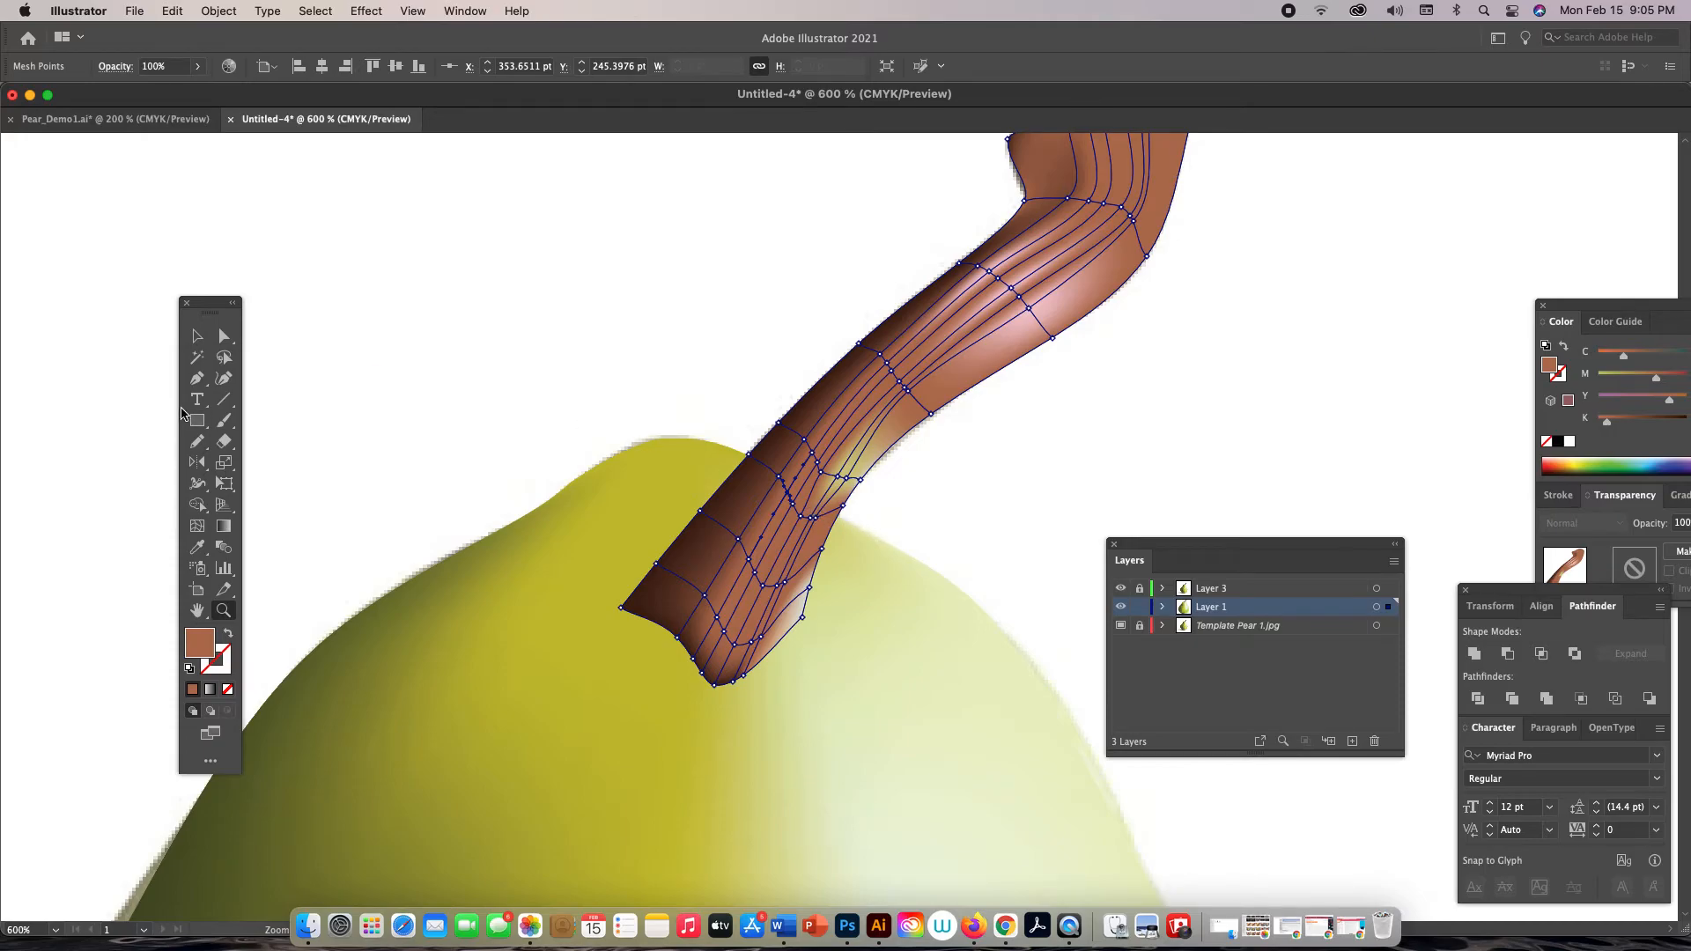
pyautogui.click(224, 358)
pyautogui.moveTo(827, 465)
pyautogui.mouseDown()
pyautogui.moveTo(766, 590)
pyautogui.moveTo(749, 591)
pyautogui.moveTo(744, 532)
pyautogui.moveTo(776, 480)
pyautogui.mouseUp()
pyautogui.moveTo(808, 442); pyautogui.dragTo(837, 456)
pyautogui.press('i')
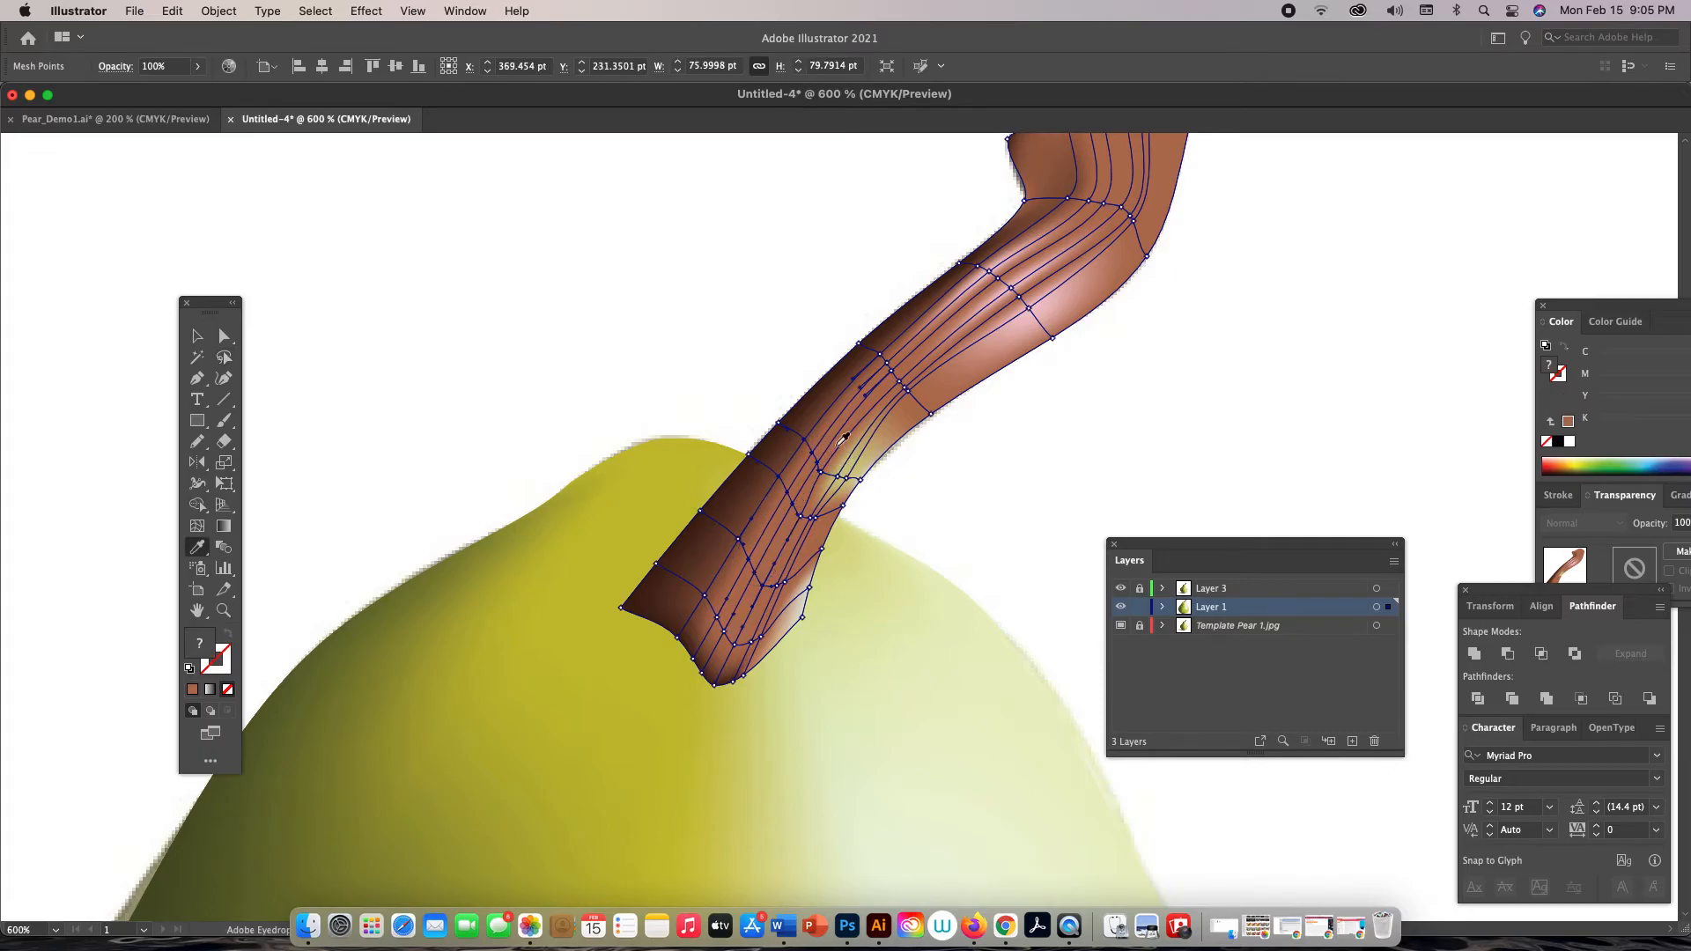
pyautogui.click(809, 405)
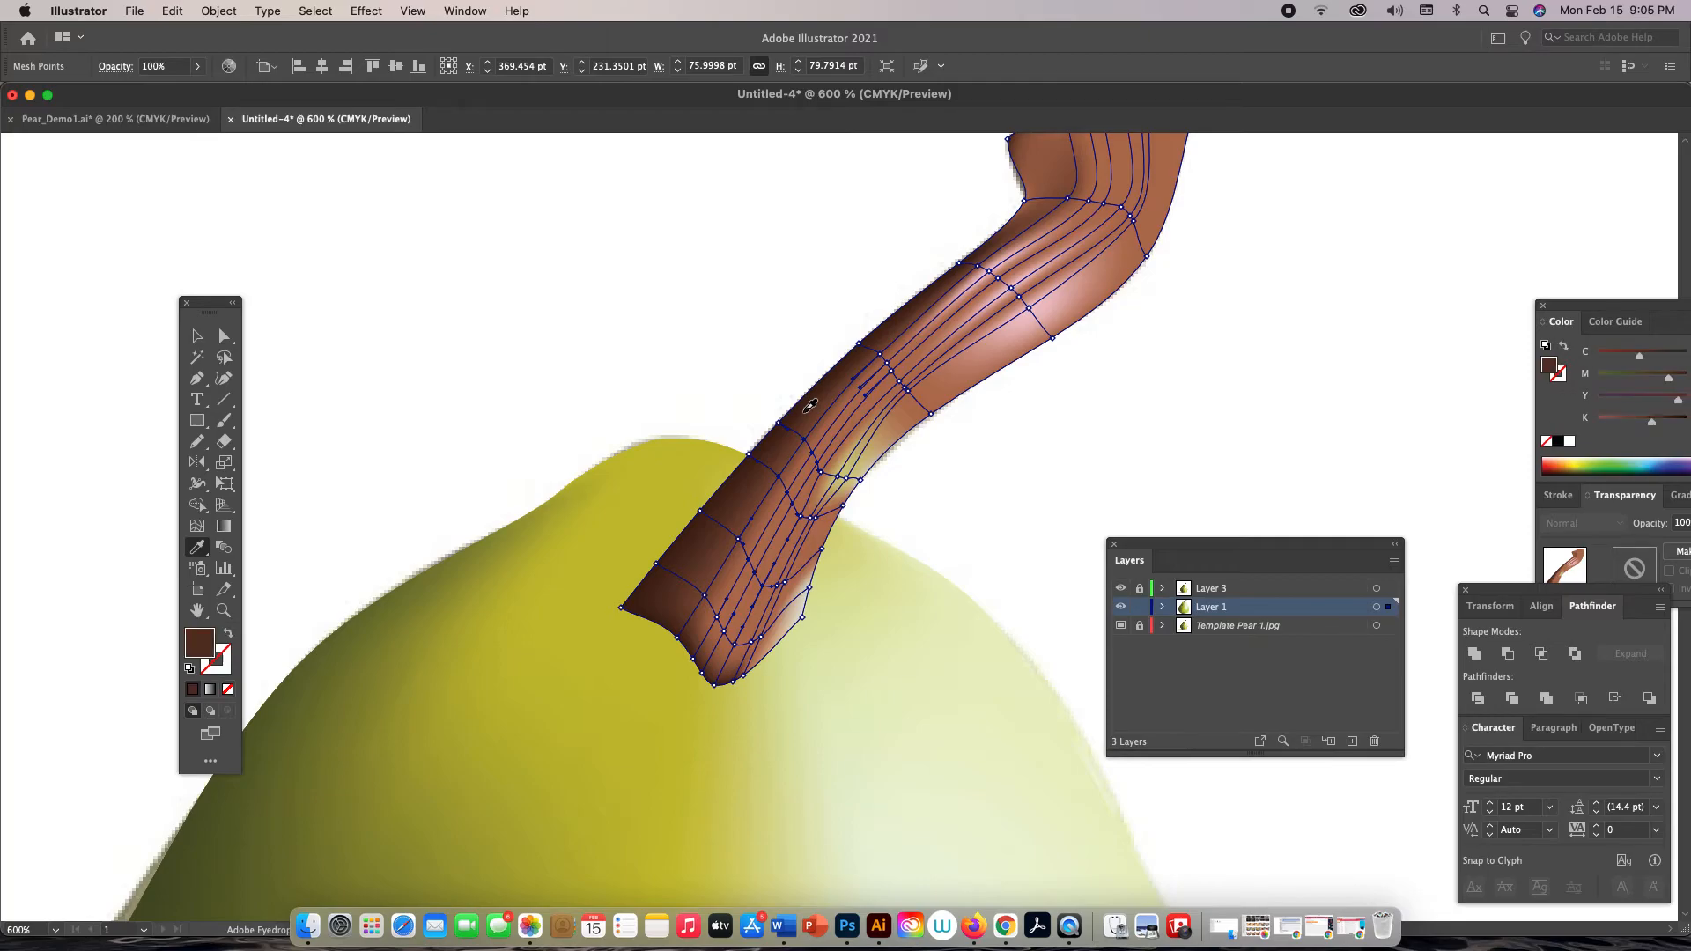
pyautogui.click(748, 581)
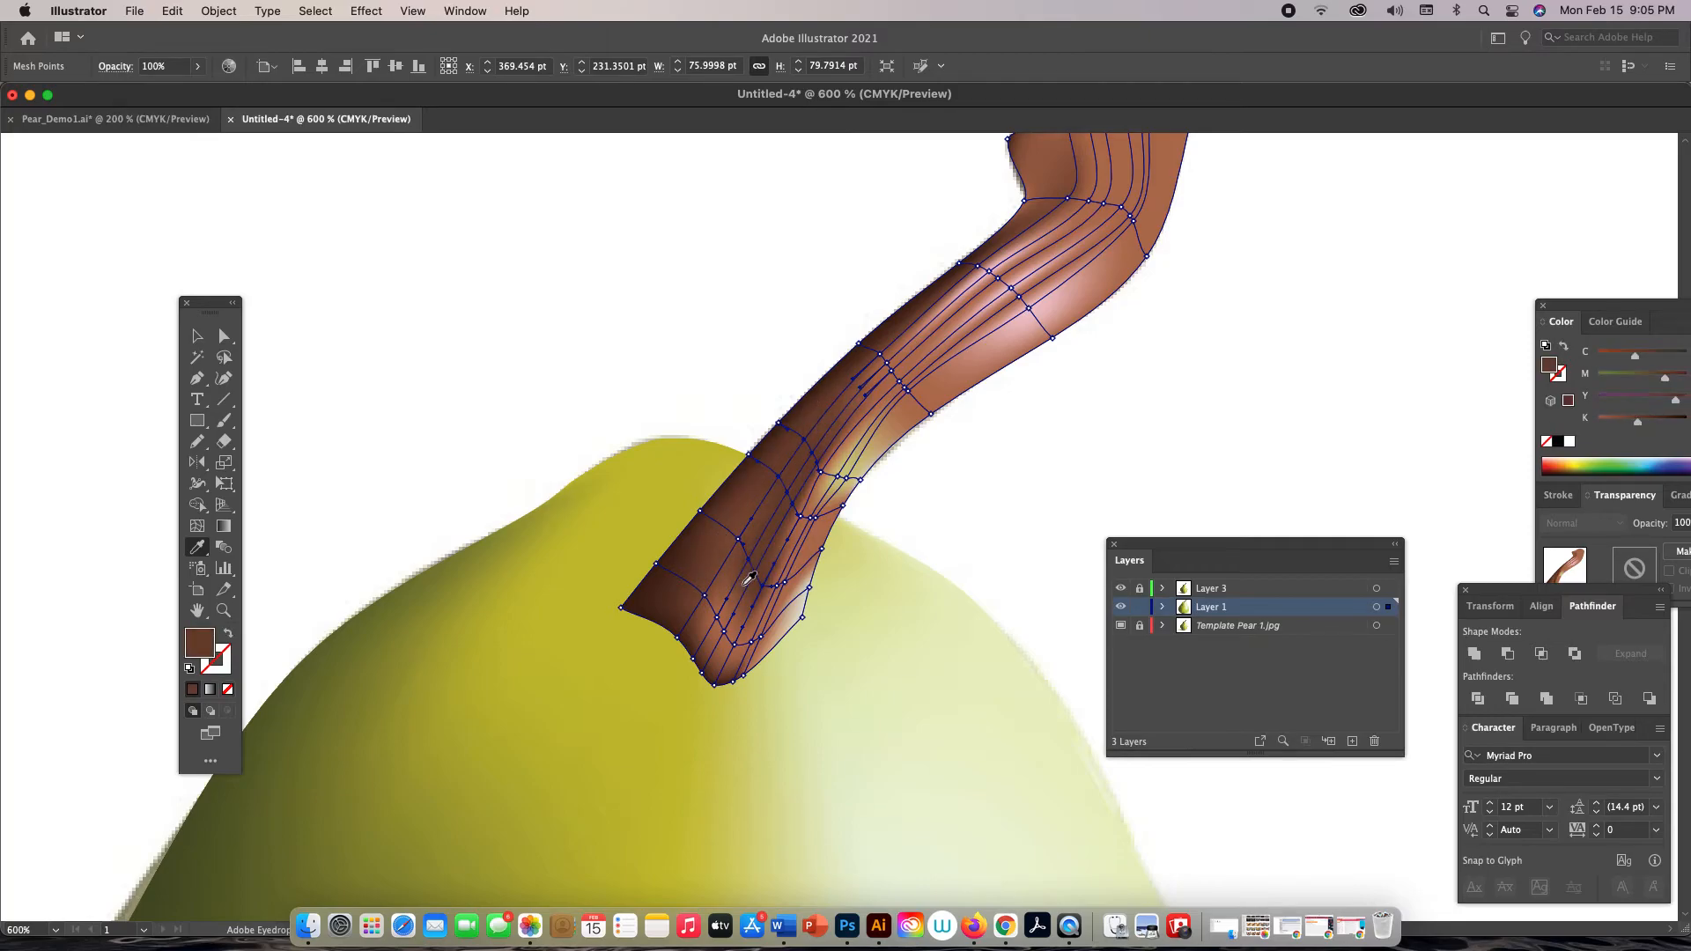
pyautogui.press('super+shift+a')
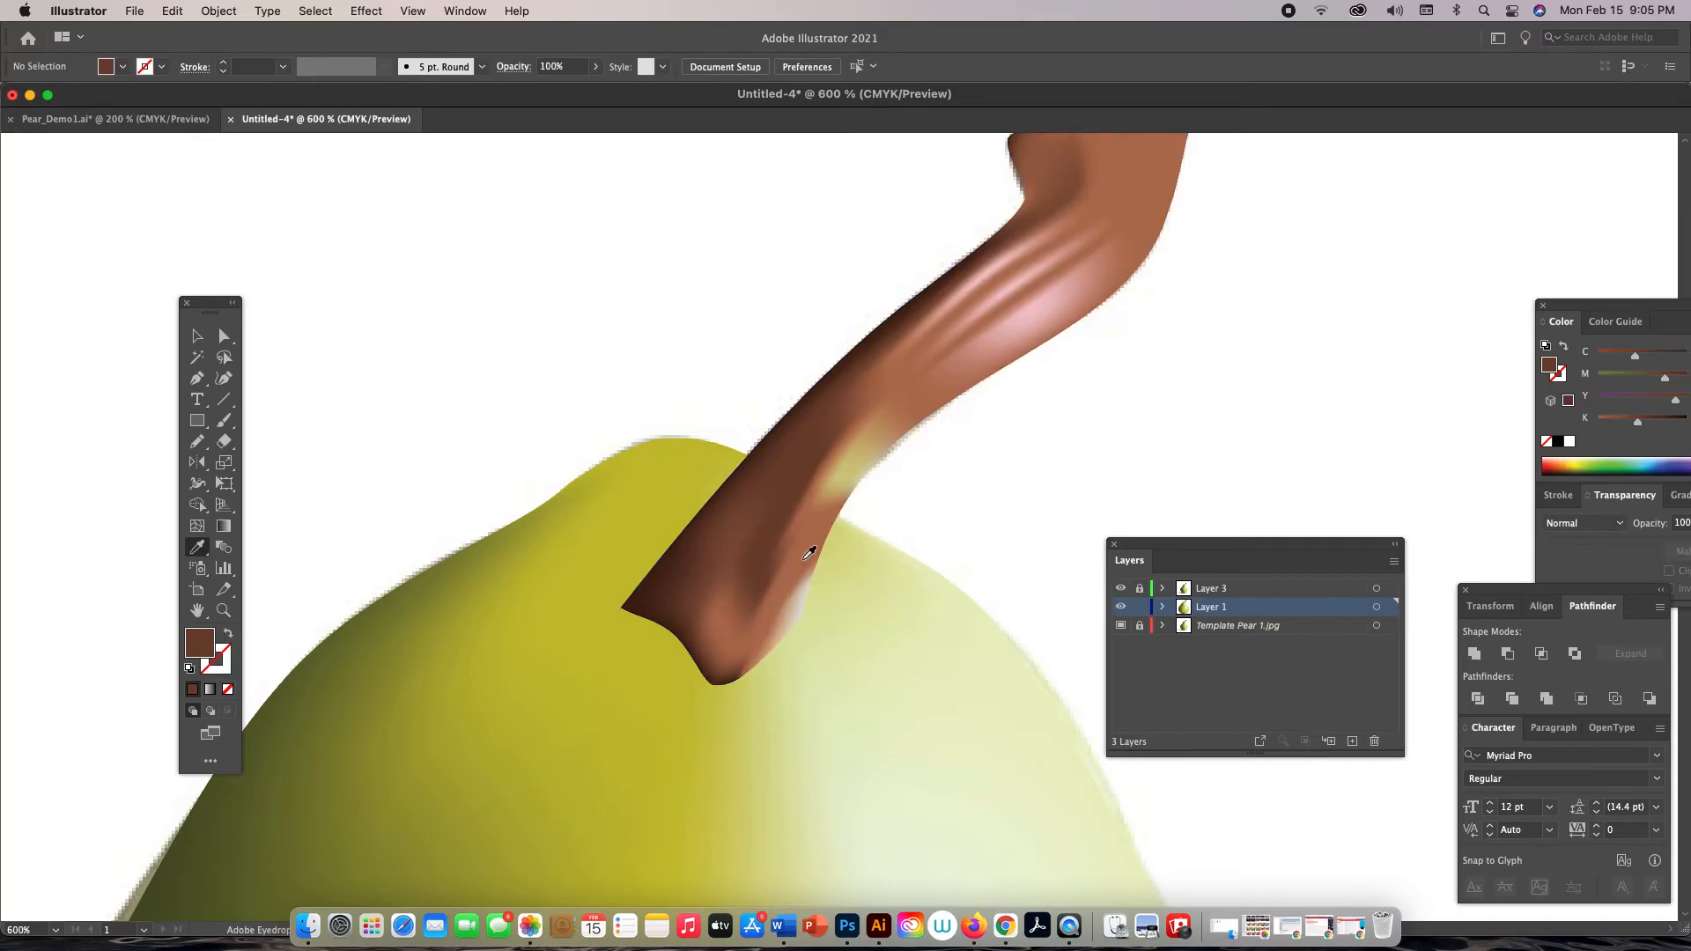
# Examine the darkened lower stem on the whole pear against the reference photo
pyautogui.press('super+minus')
pyautogui.press('super+minus')
pyautogui.press('super+minus')
pyautogui.press('super+minus')
pyautogui.moveTo(1018, 683); pyautogui.dragTo(647, 526)
pyautogui.press('z')
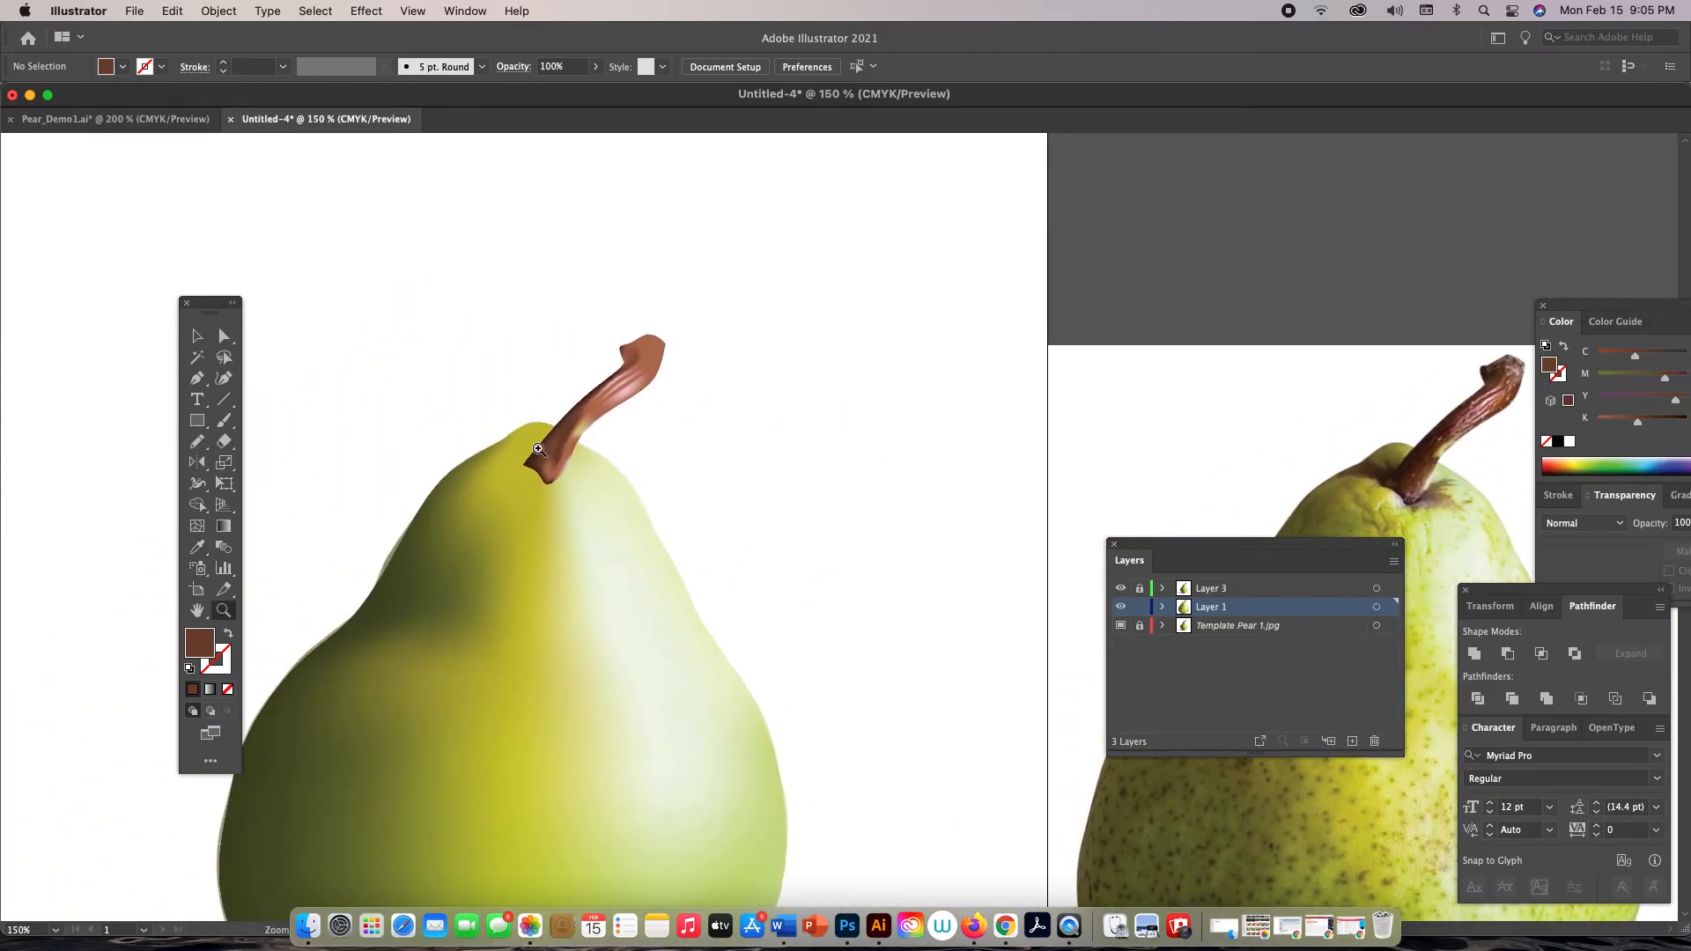
pyautogui.click(557, 455)
pyautogui.click(900, 493)
pyautogui.click(851, 537)
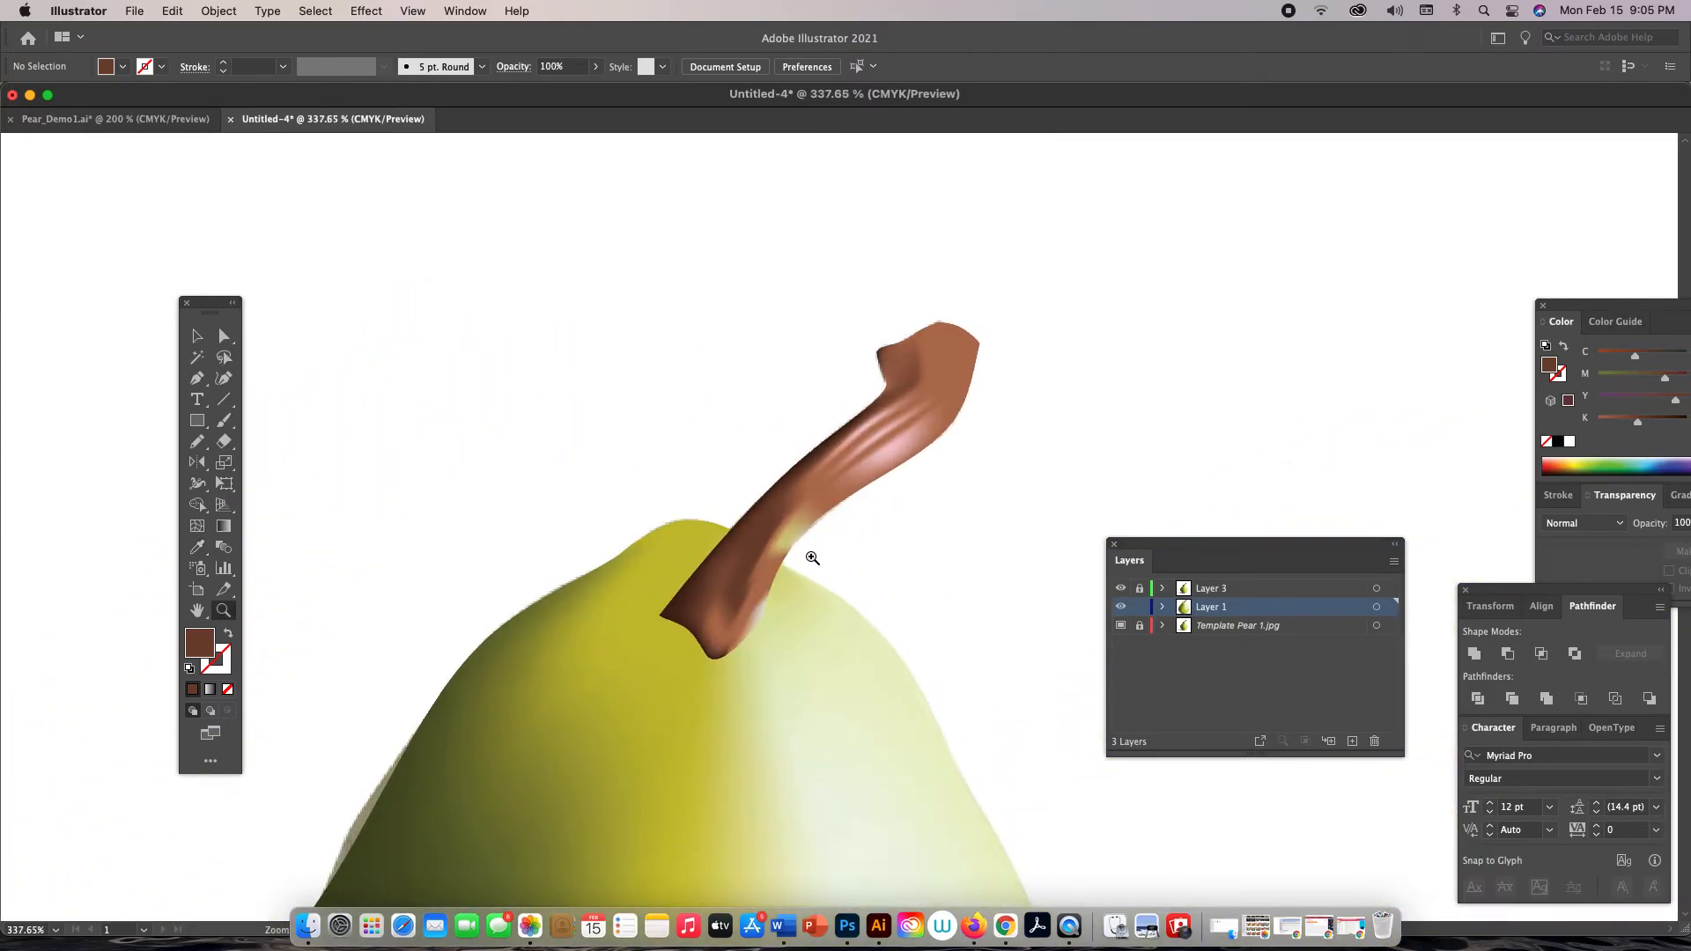
# Color the mesh points just below the yellow-green patch with a slightly darker brown sampled from the adjacent stem area
pyautogui.click(787, 582)
pyautogui.click(791, 574)
pyautogui.press('a')
pyautogui.click(790, 531)
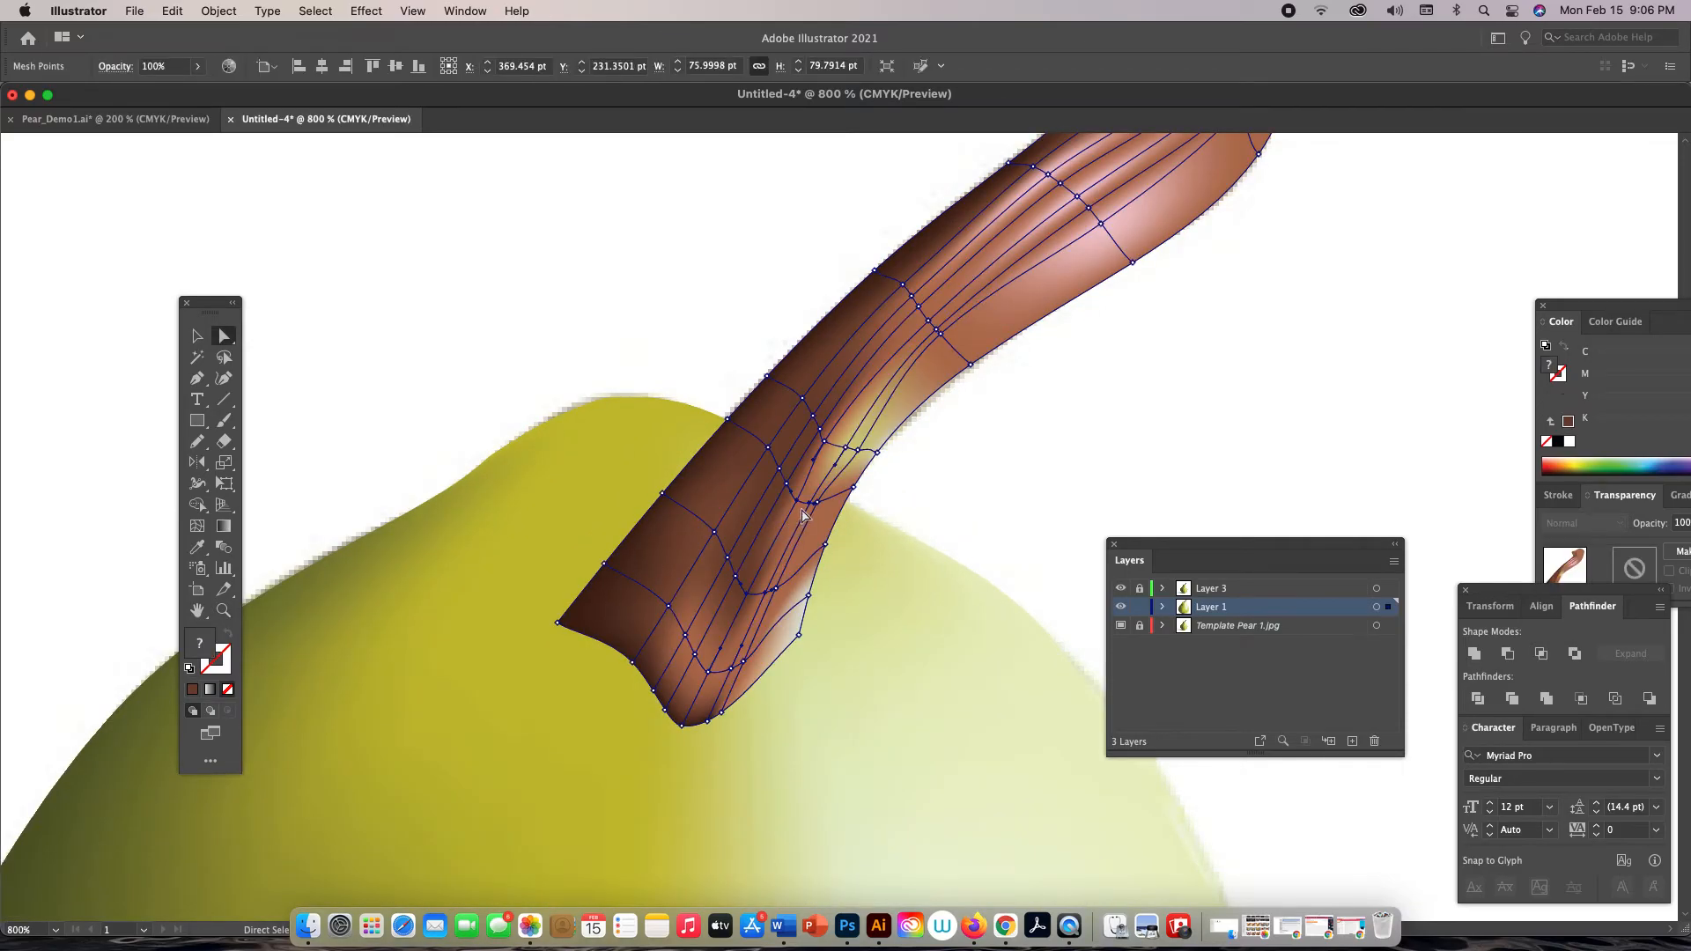
pyautogui.click(798, 503)
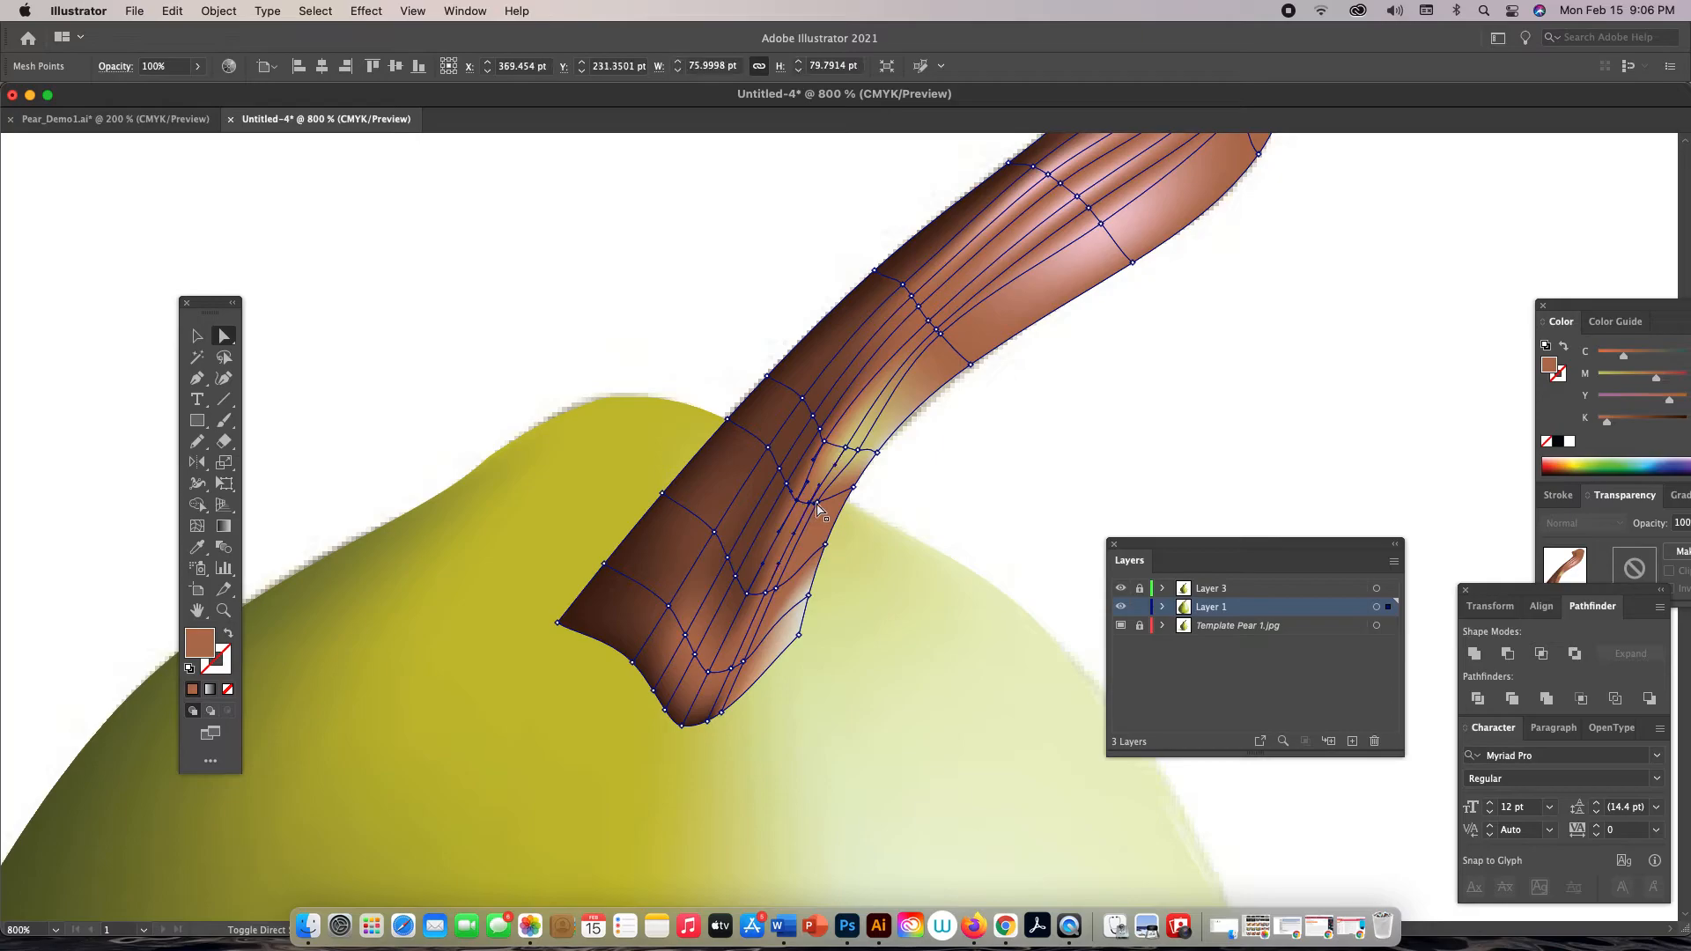
pyautogui.press('i')
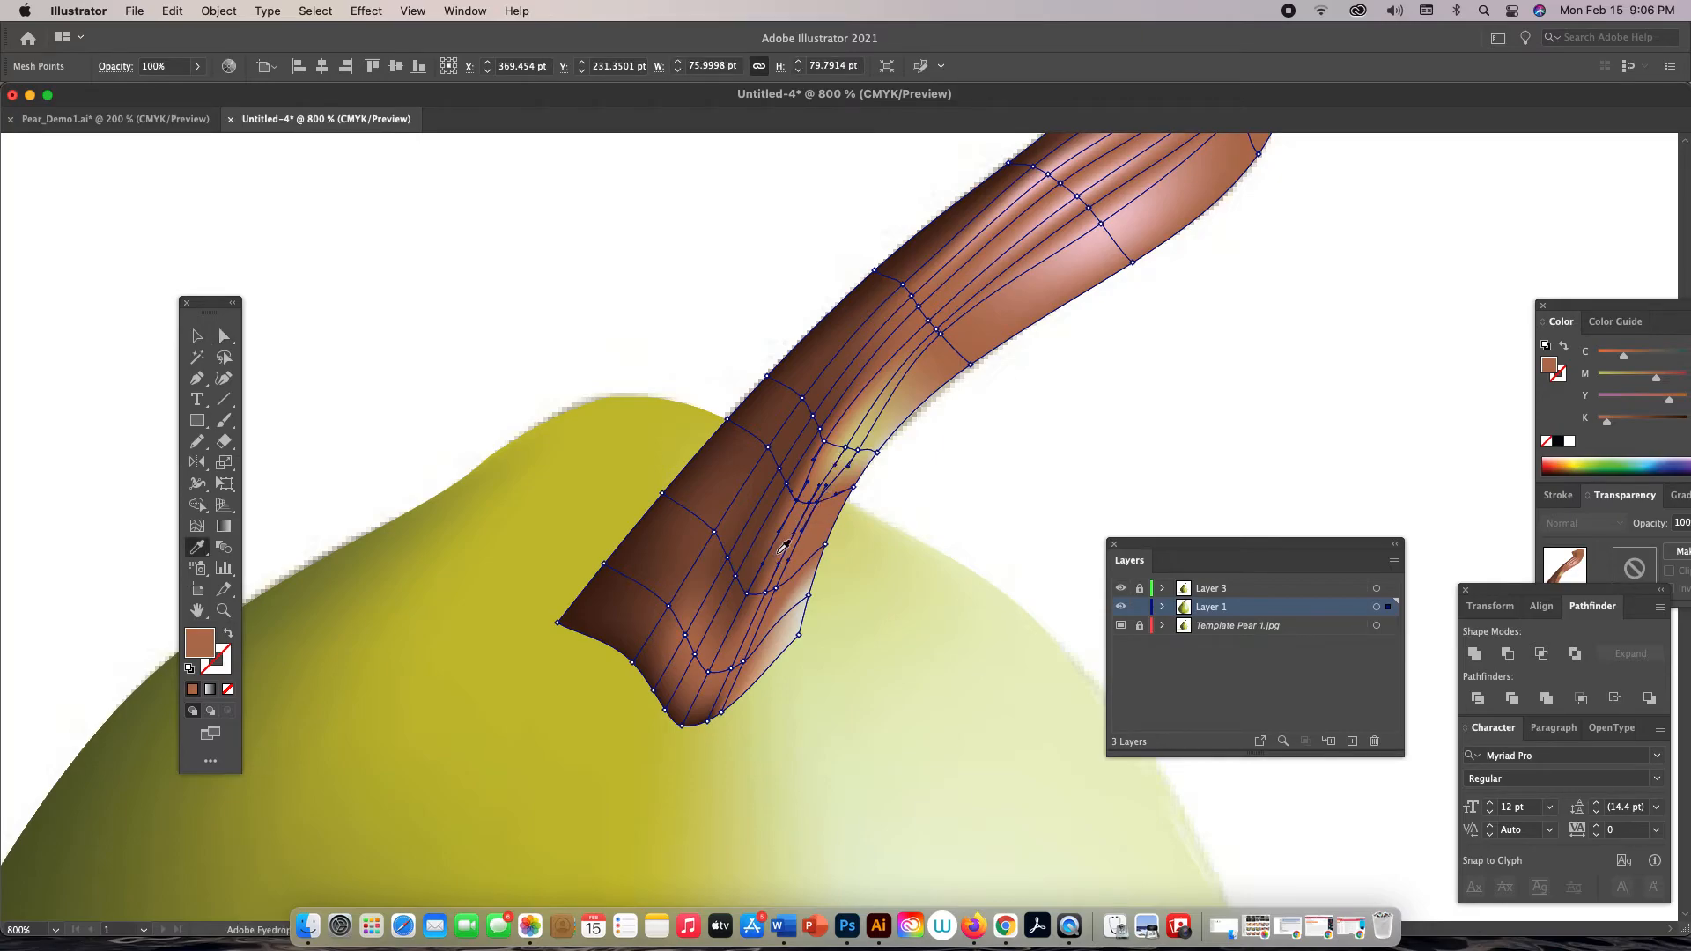
pyautogui.click(796, 522)
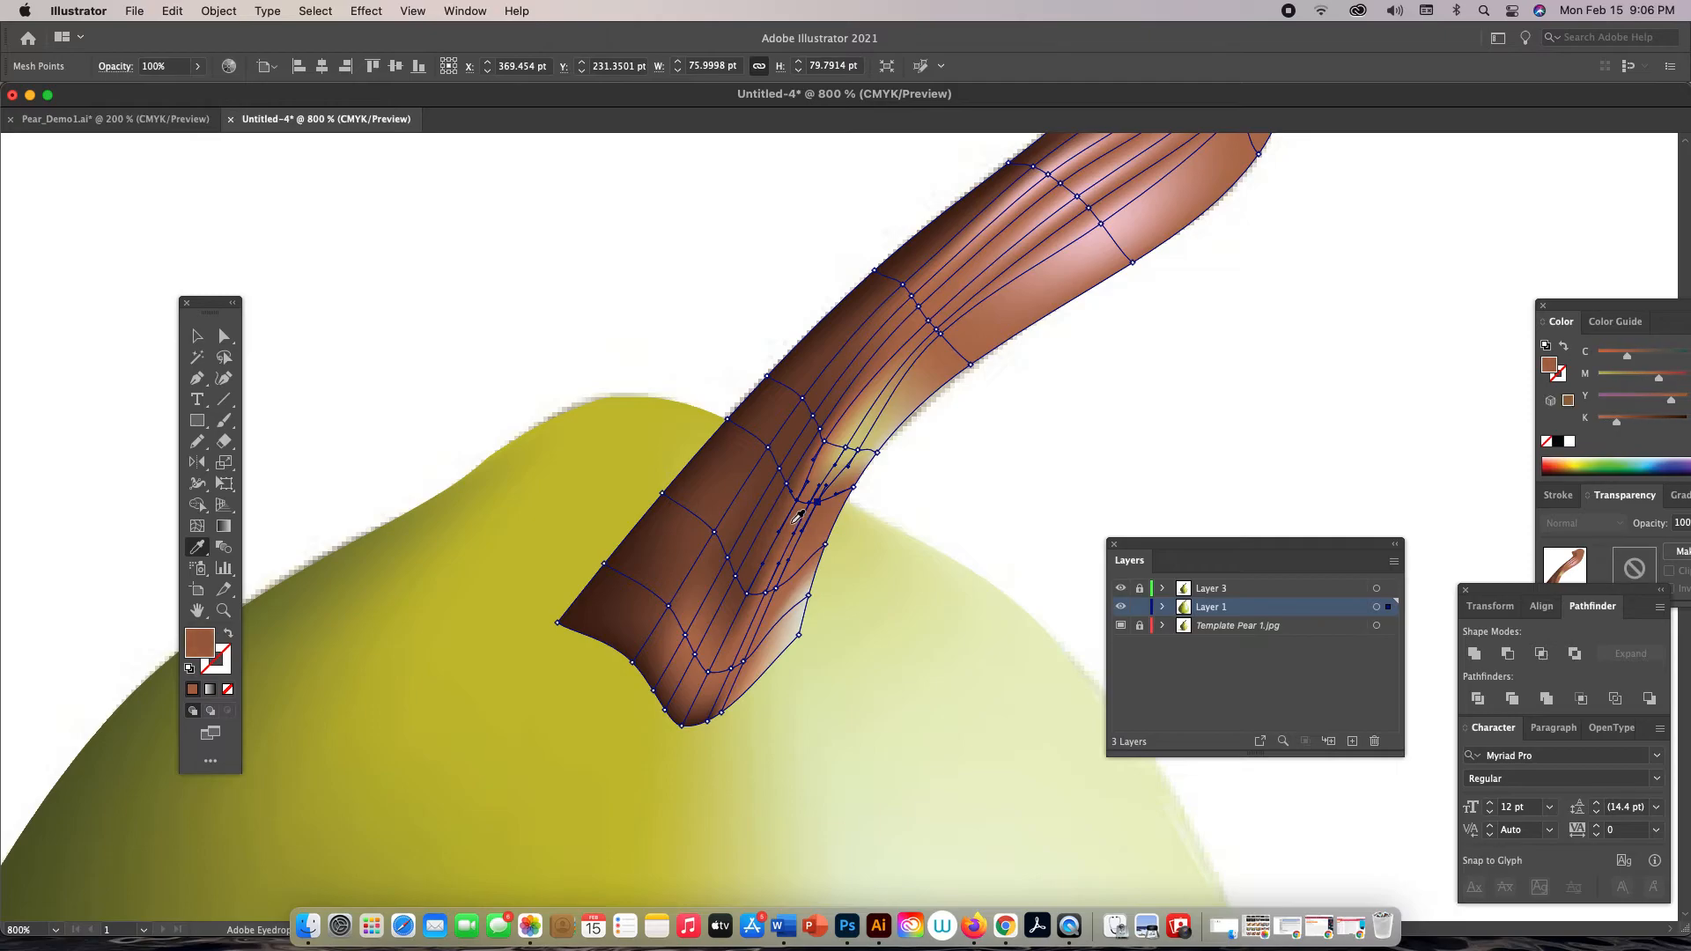
# Darken the single mesh point below the yellow-green patch with brown sampled from the stem shading beside it, and deselect the mesh
pyautogui.press('a')
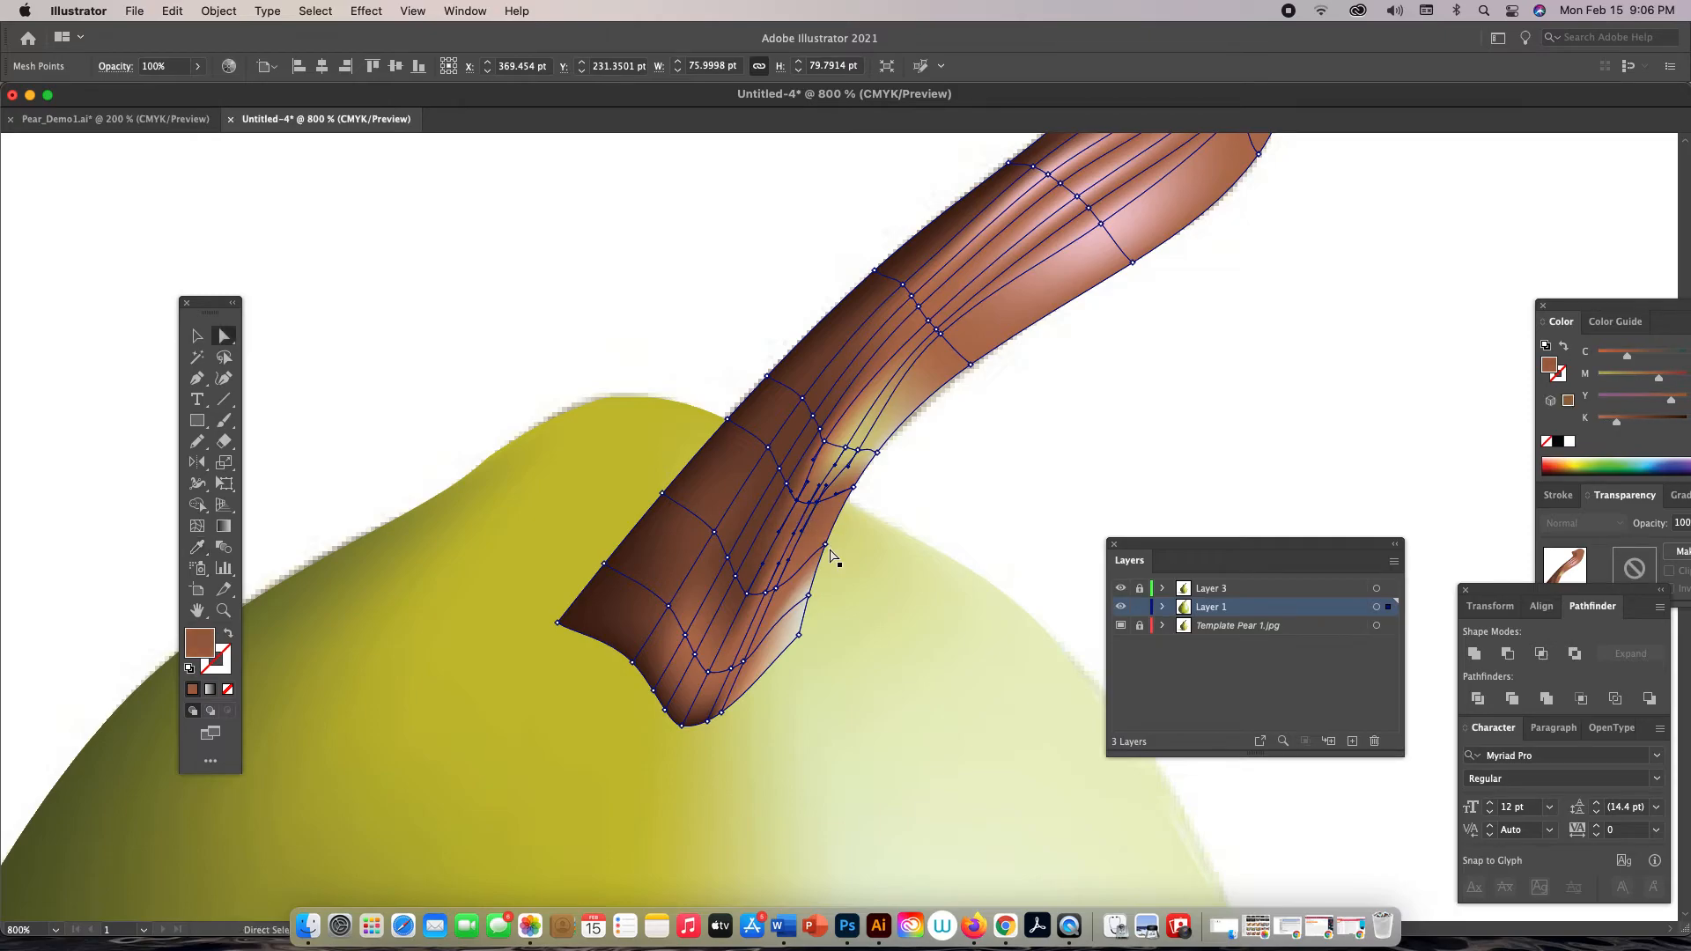
pyautogui.click(892, 513)
pyautogui.click(813, 504)
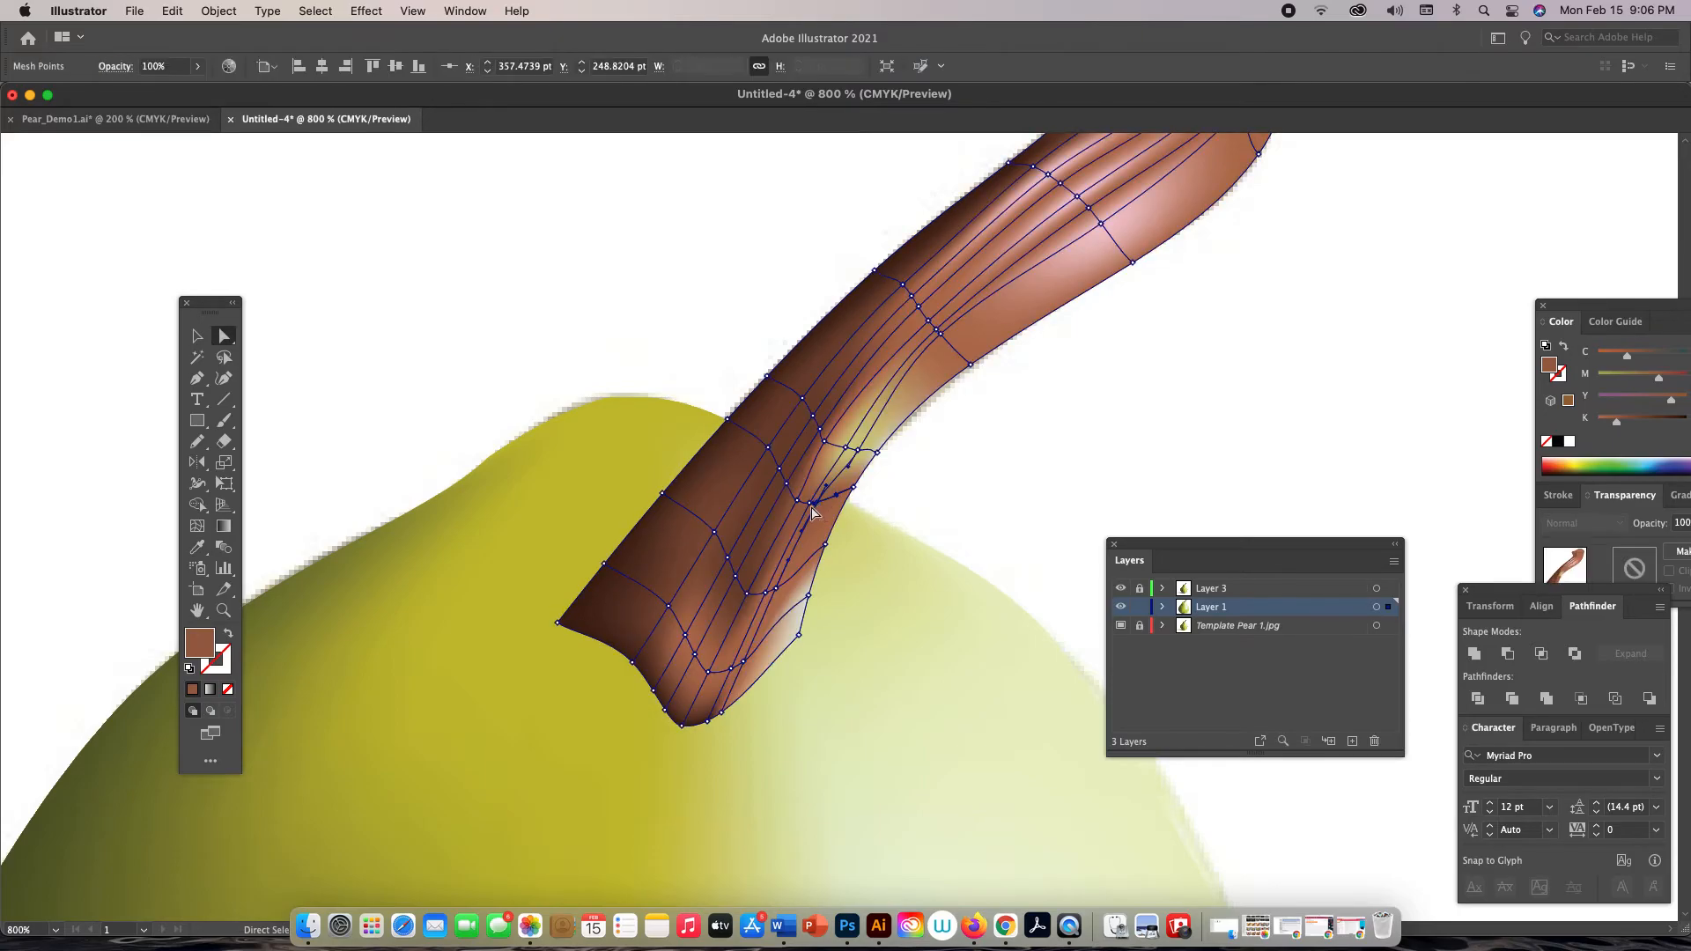
pyautogui.press('i')
pyautogui.click(784, 496)
pyautogui.click(799, 518)
pyautogui.press('super+shift+a')
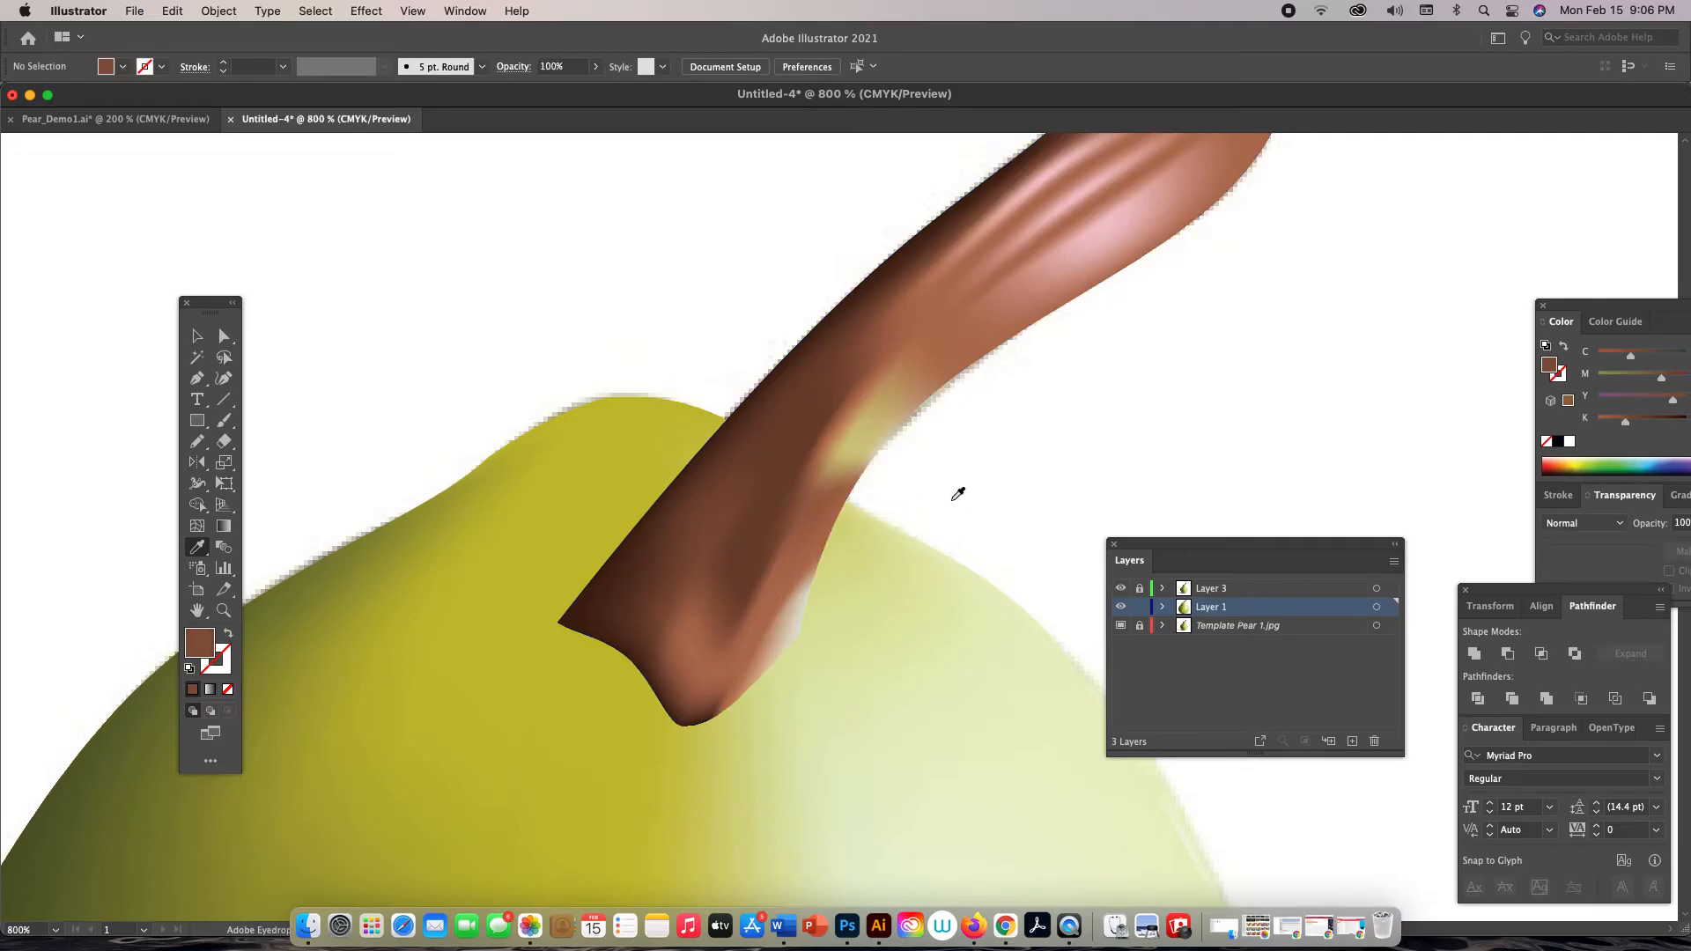
# Recolor the light brown mesh point left of the pale gray base highlight with the medium brown just above it, and deselect the mesh
pyautogui.press('a')
pyautogui.click(810, 552)
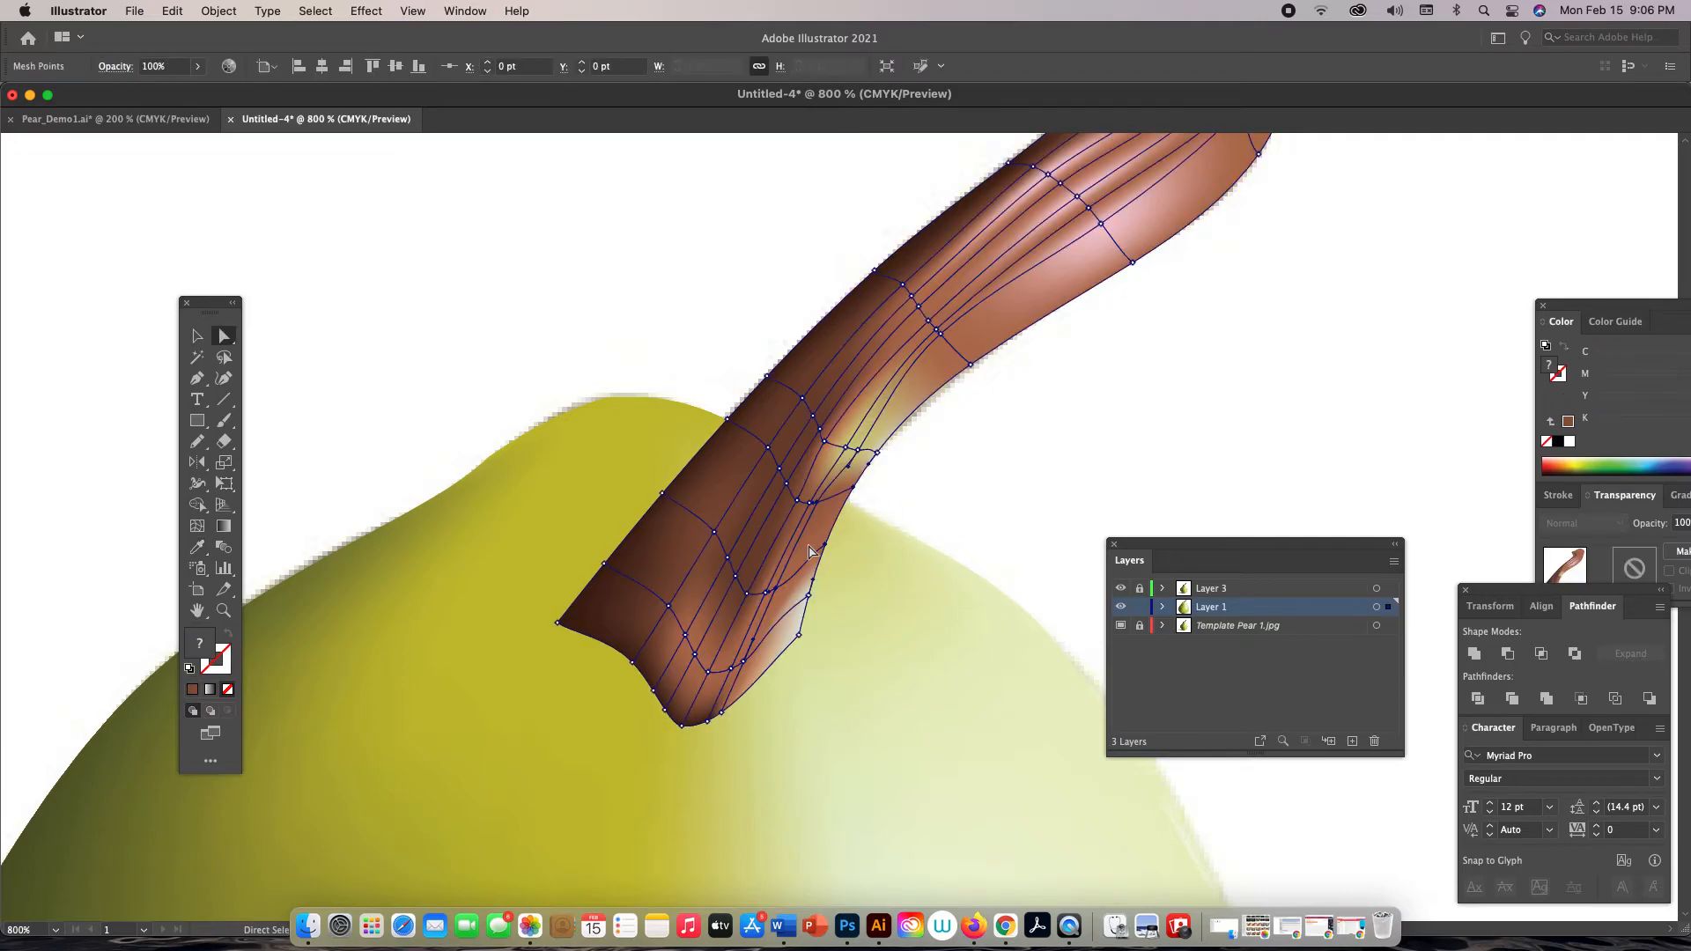
pyautogui.click(781, 584)
pyautogui.press('i')
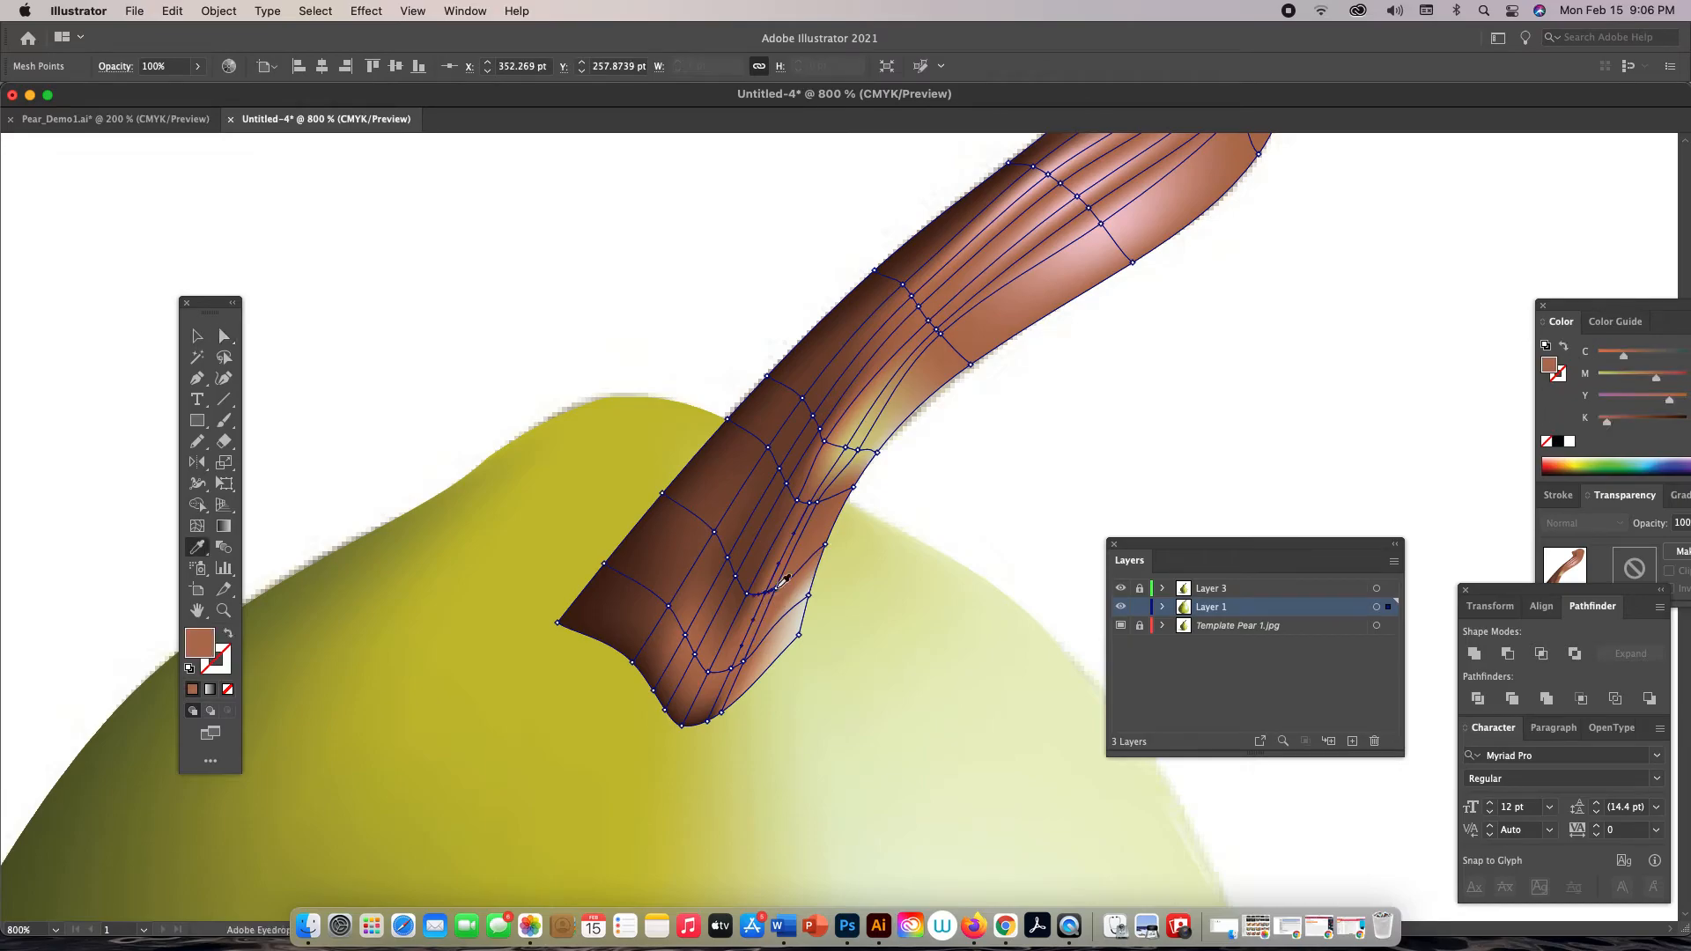
pyautogui.click(778, 559)
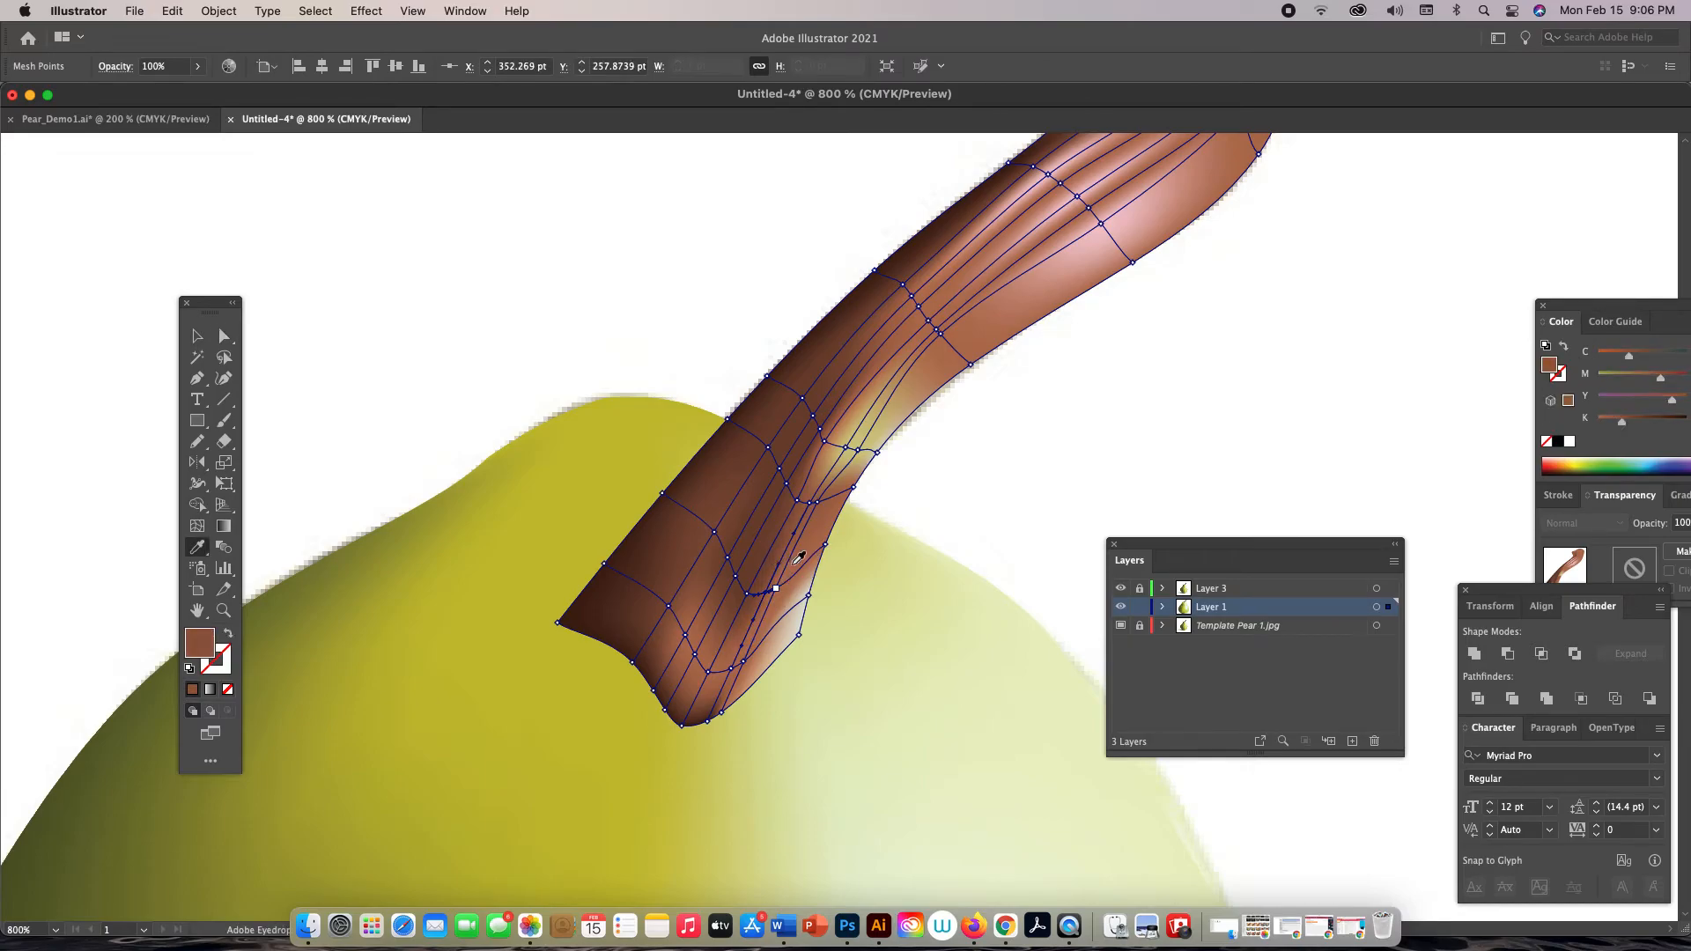
pyautogui.press('super+shift+a')
# Recolor the neighboring mesh point closest to the pale gray base highlight with the brown sampled just above it, and deselect the mesh
pyautogui.press('a')
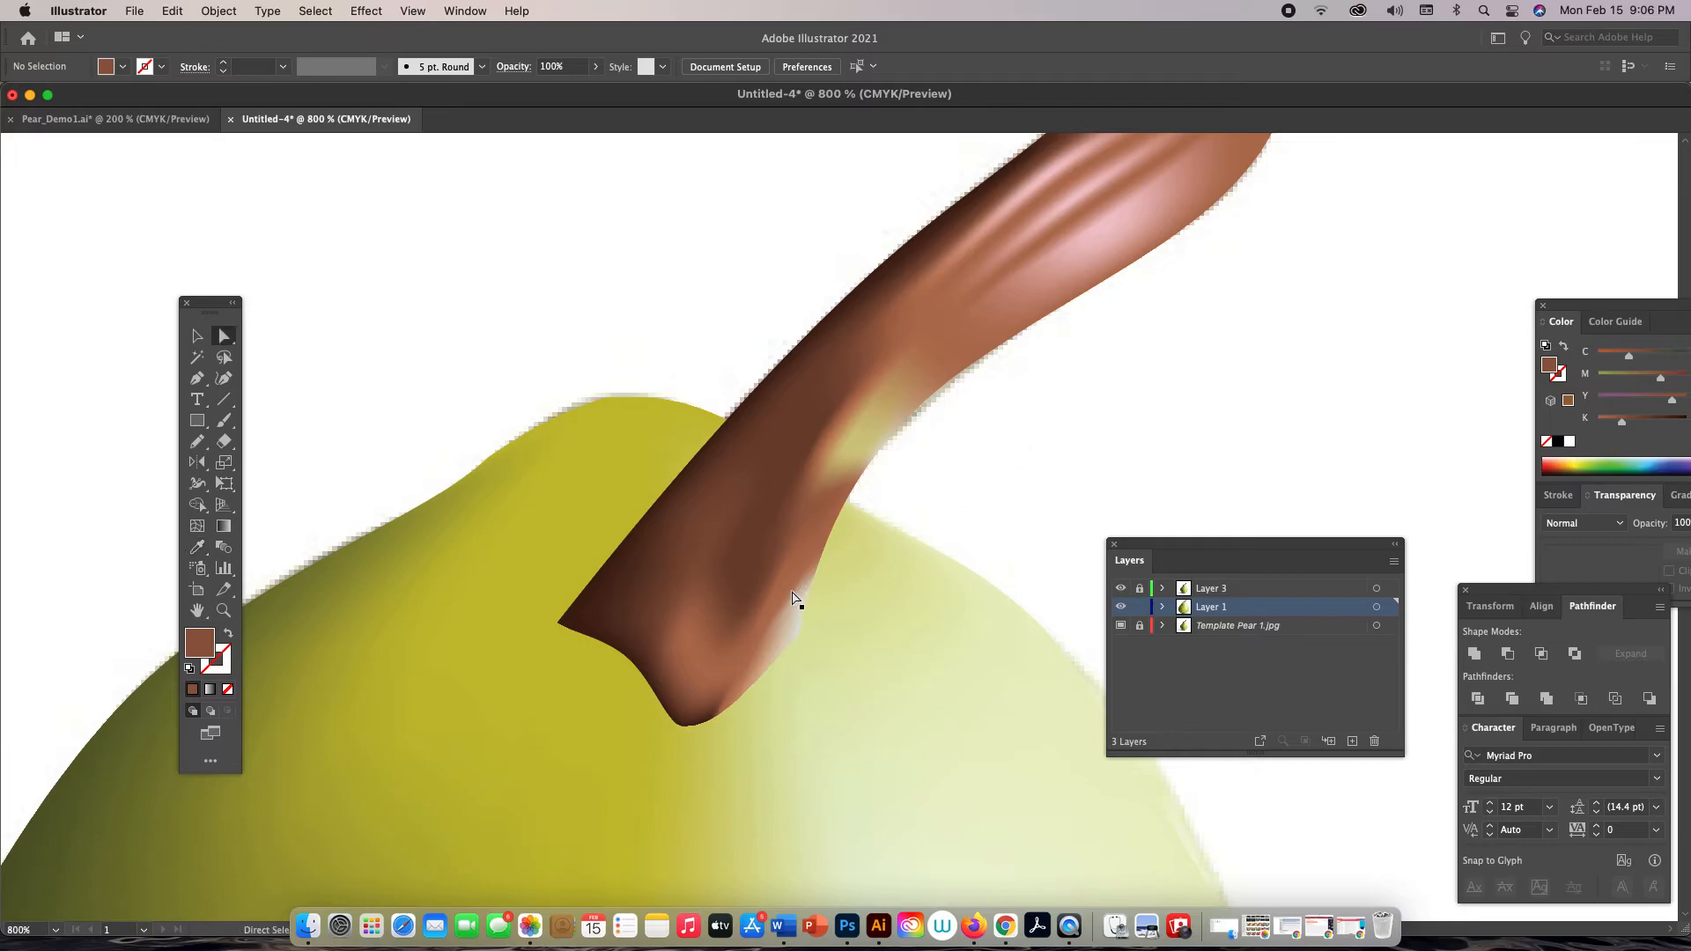
pyautogui.click(776, 590)
pyautogui.click(774, 591)
pyautogui.press('i')
pyautogui.click(778, 568)
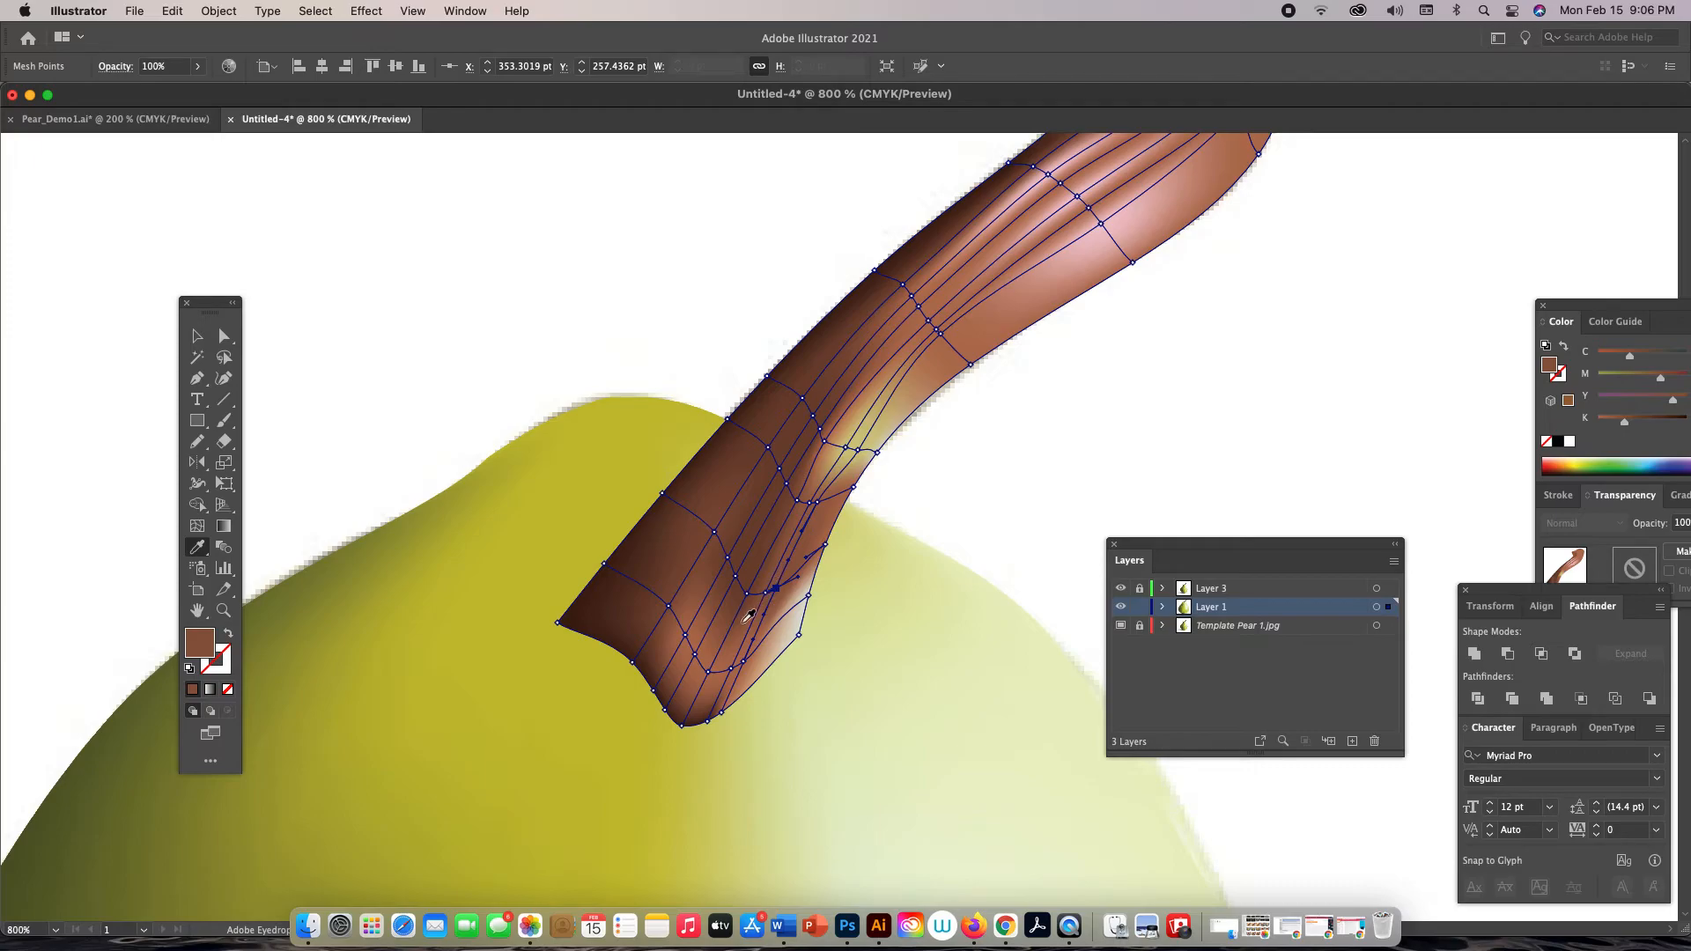
pyautogui.press('super+shift+a')
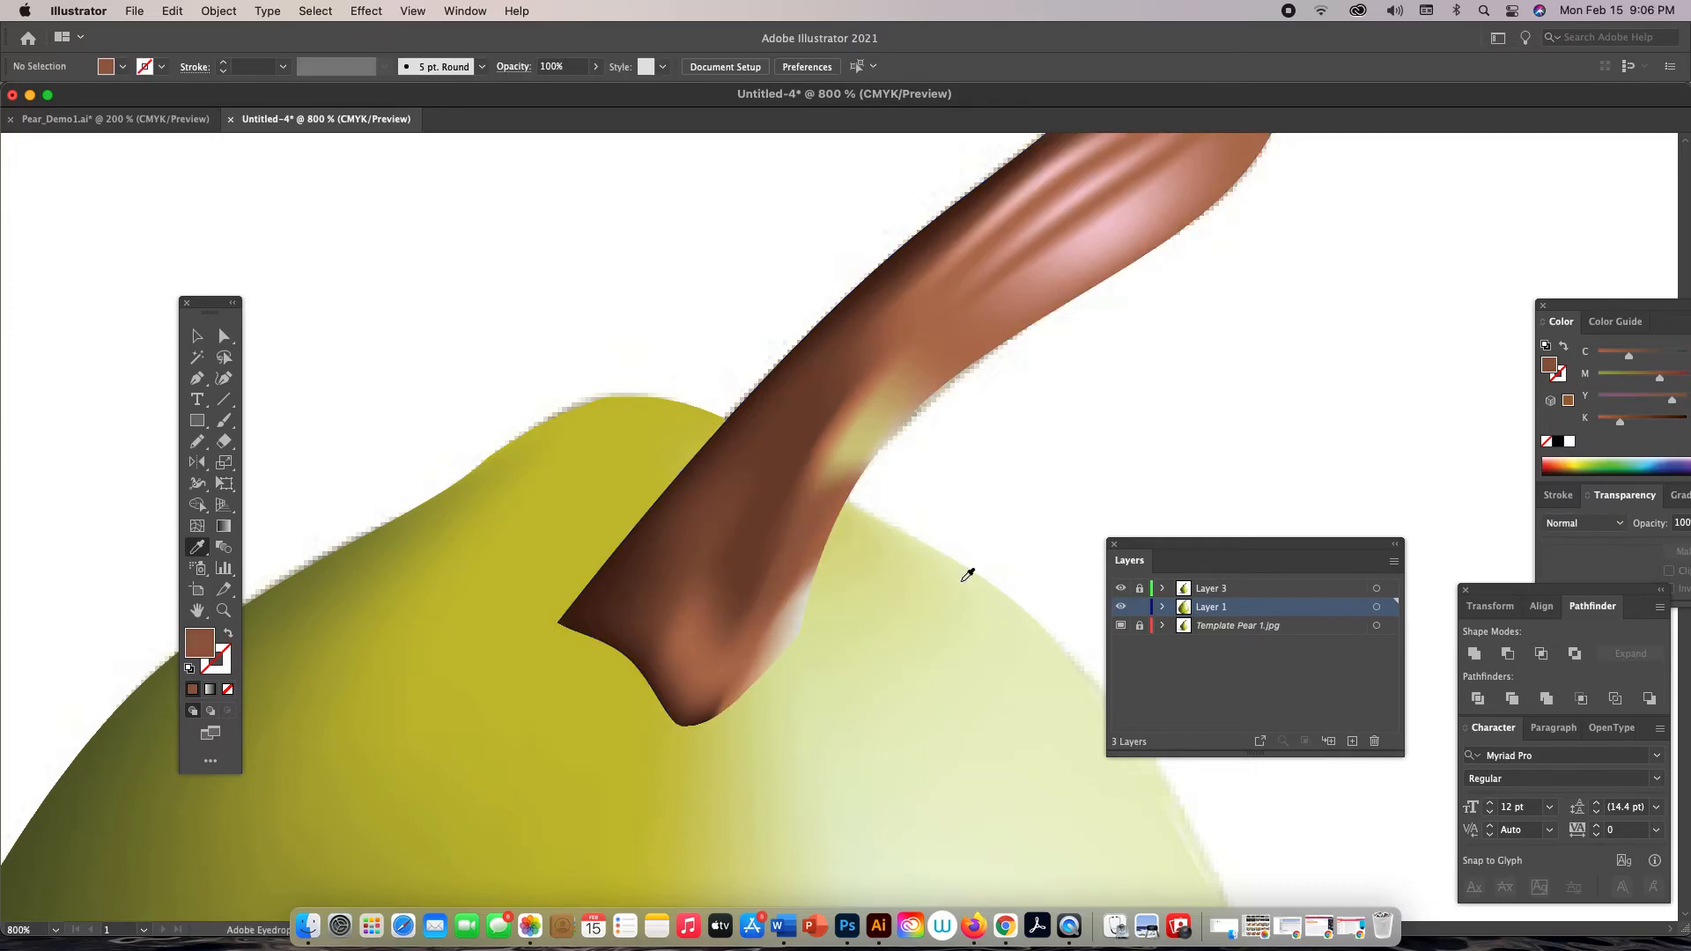
# Compare the illustrated pear and its reshaded stem with the reference photo at reduced magnification
pyautogui.press('super+minus')
pyautogui.press('super+minus')
pyautogui.press('super+minus')
pyautogui.press('super+minus')
pyautogui.press('super+minus')
pyautogui.press('super+minus')
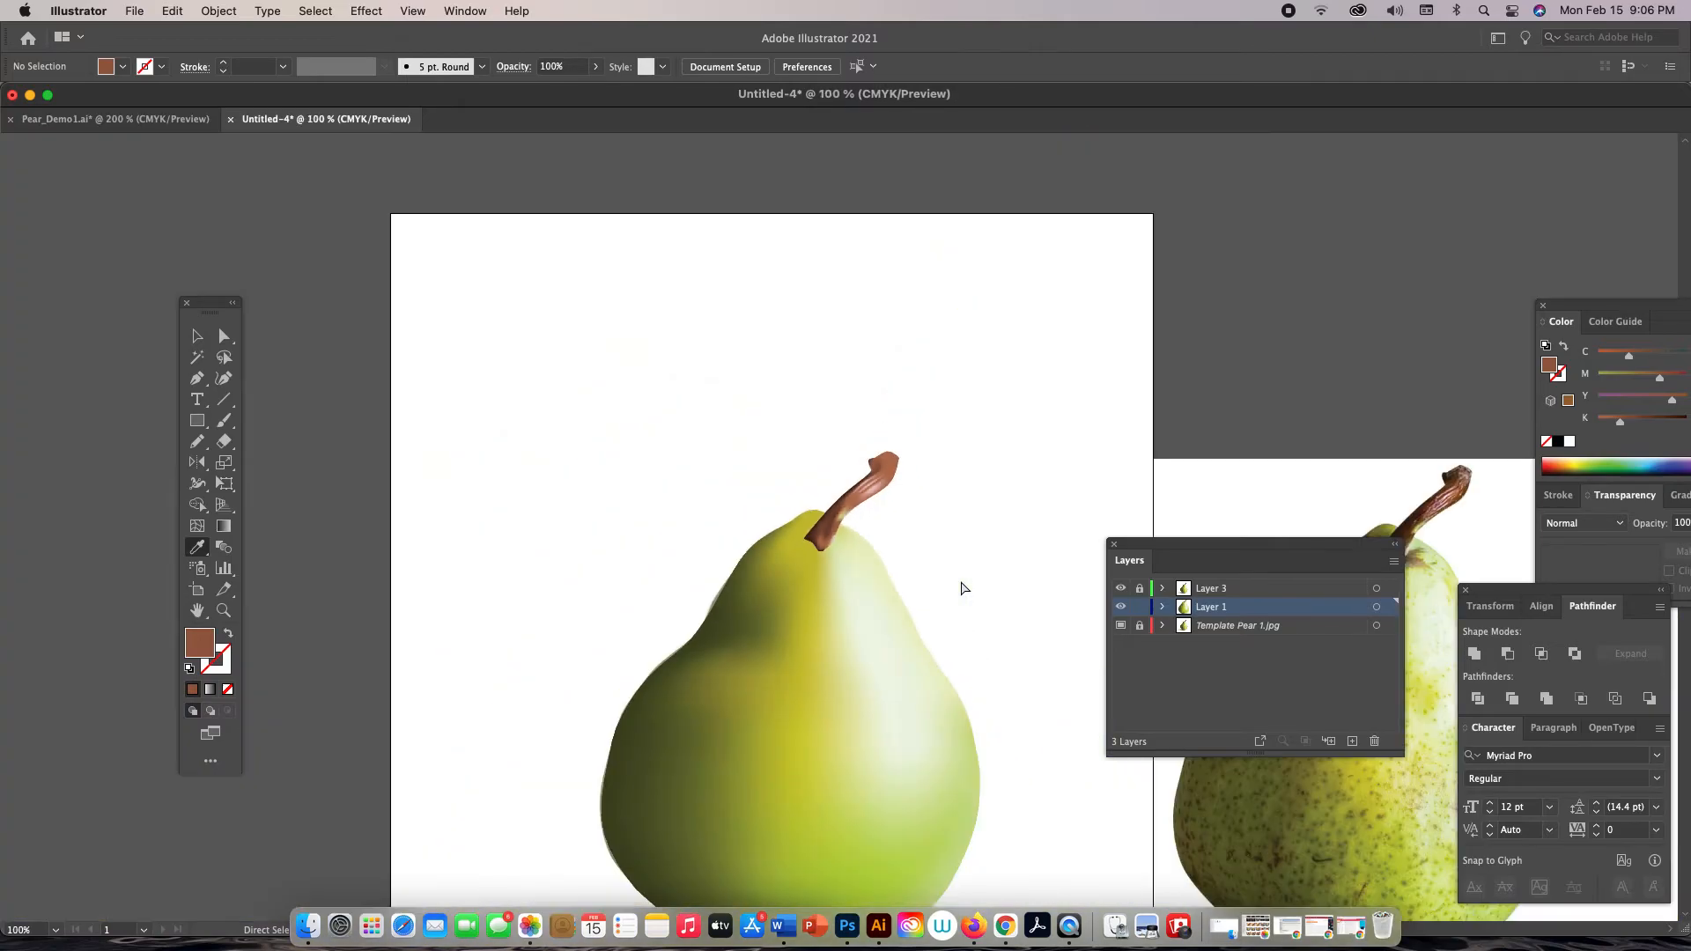
pyautogui.moveTo(957, 575); pyautogui.dragTo(661, 490)
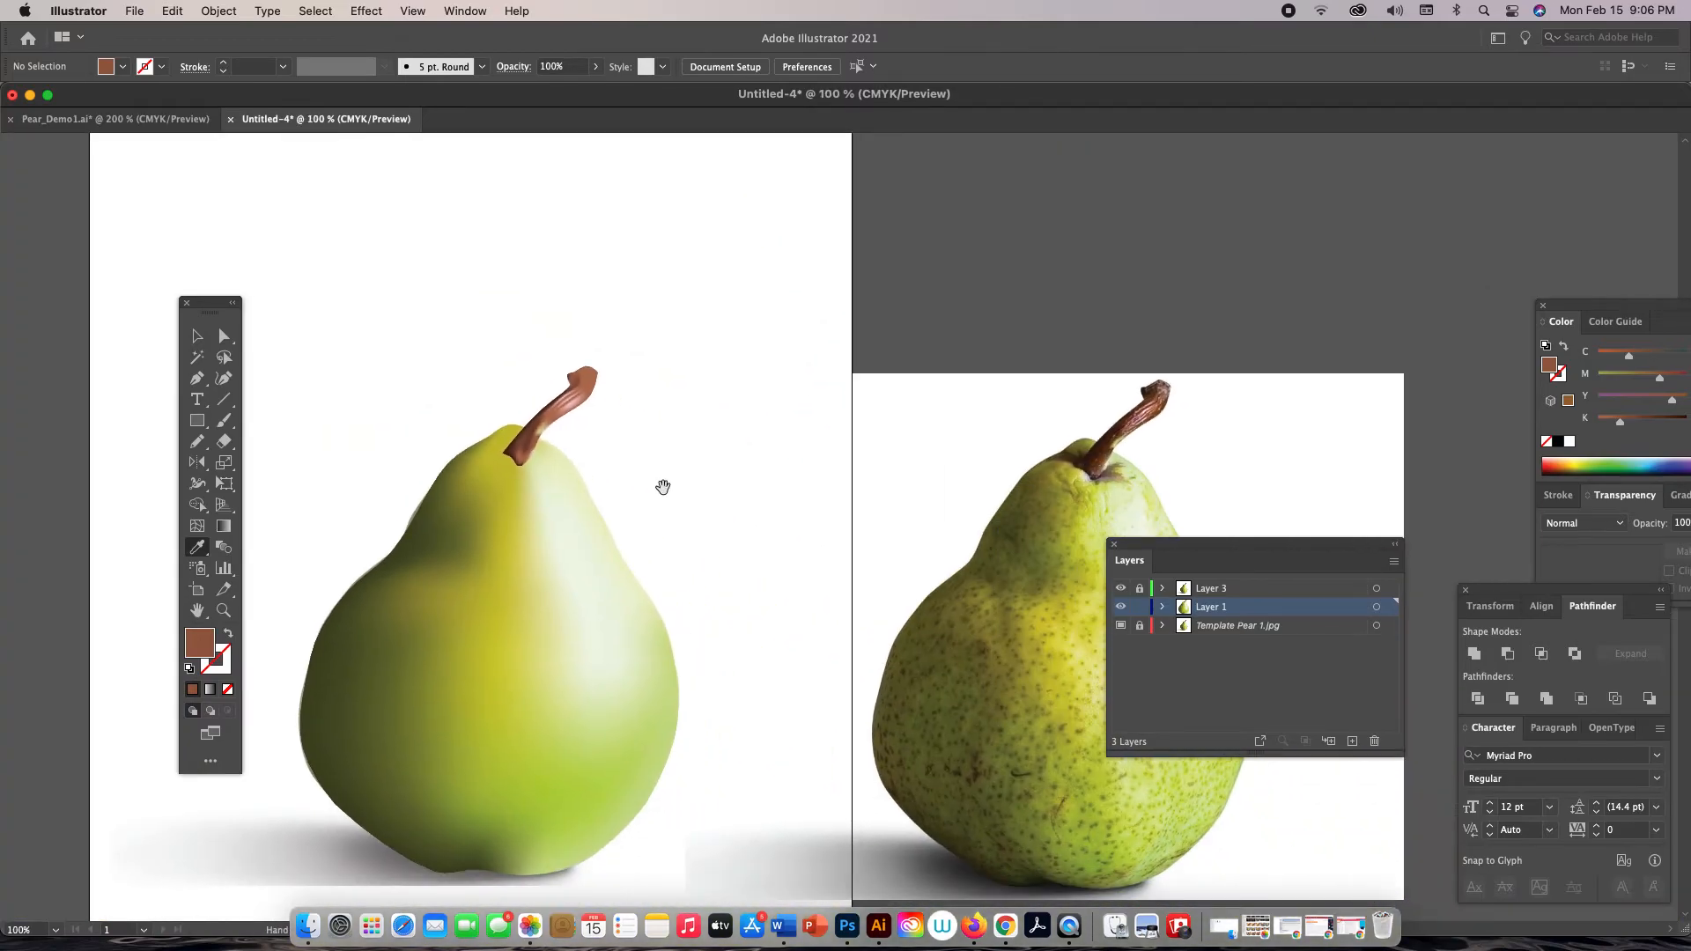
pyautogui.press('z')
pyautogui.moveTo(617, 423); pyautogui.dragTo(754, 563)
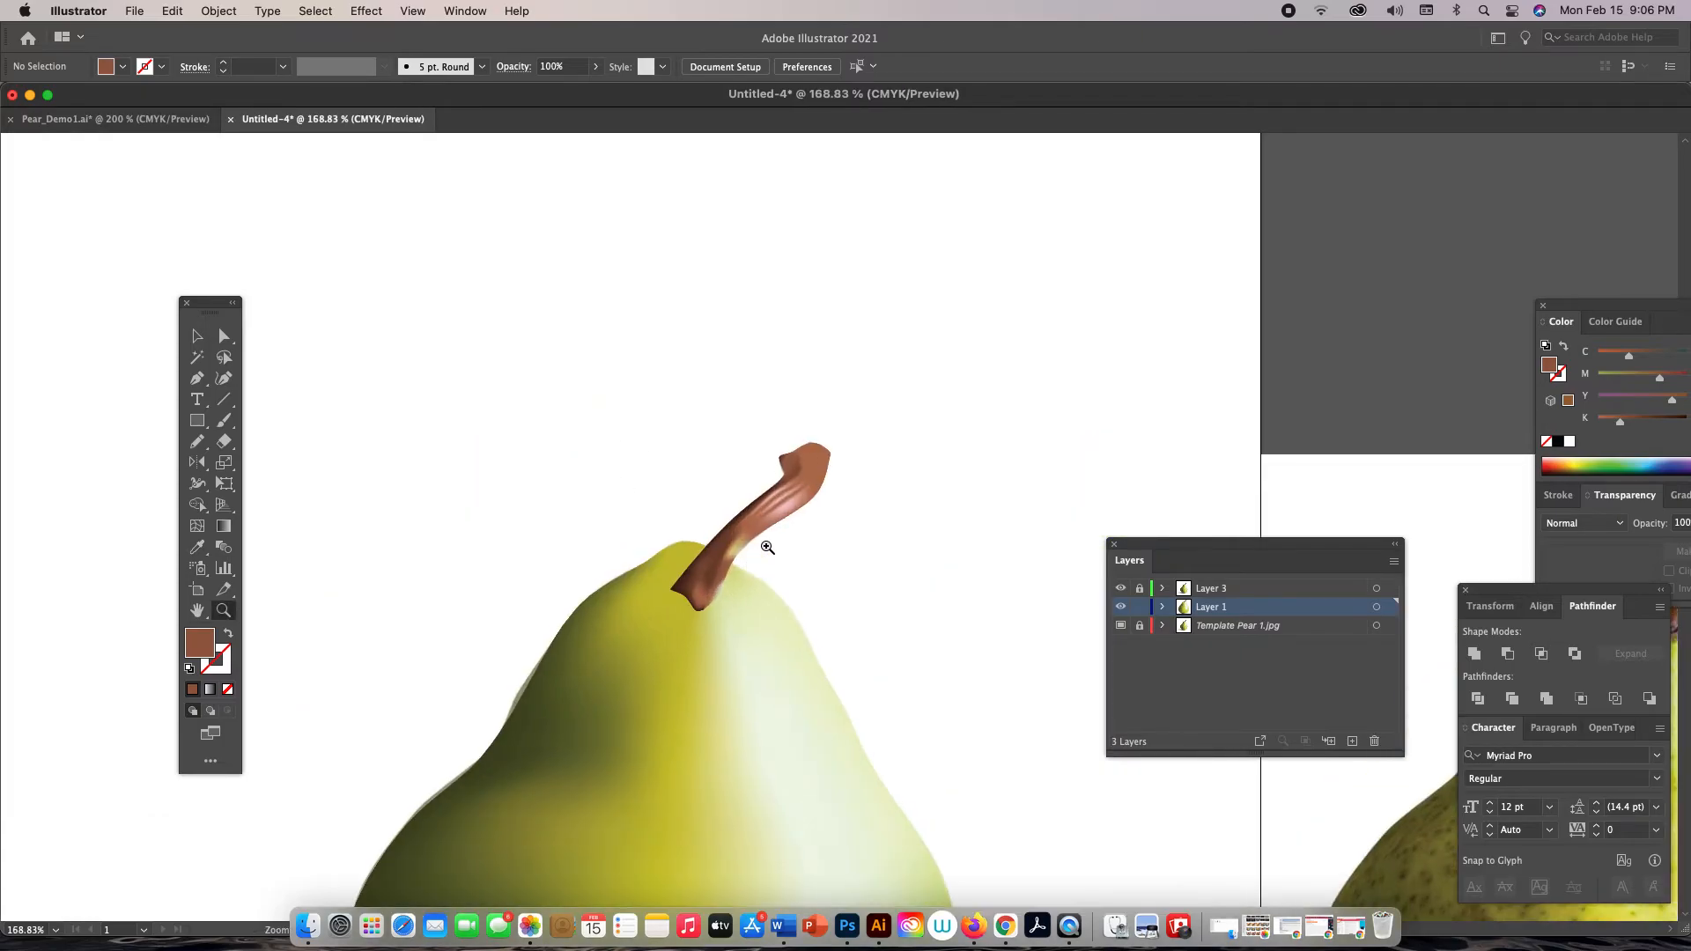
# Recolor the pale pink mesh point in the upper stem's leftmost highlight with a dusty pink sampled from the neighboring highlight, and deselect the mesh
pyautogui.click(775, 522)
pyautogui.click(885, 515)
pyautogui.click(829, 490)
pyautogui.click(799, 524)
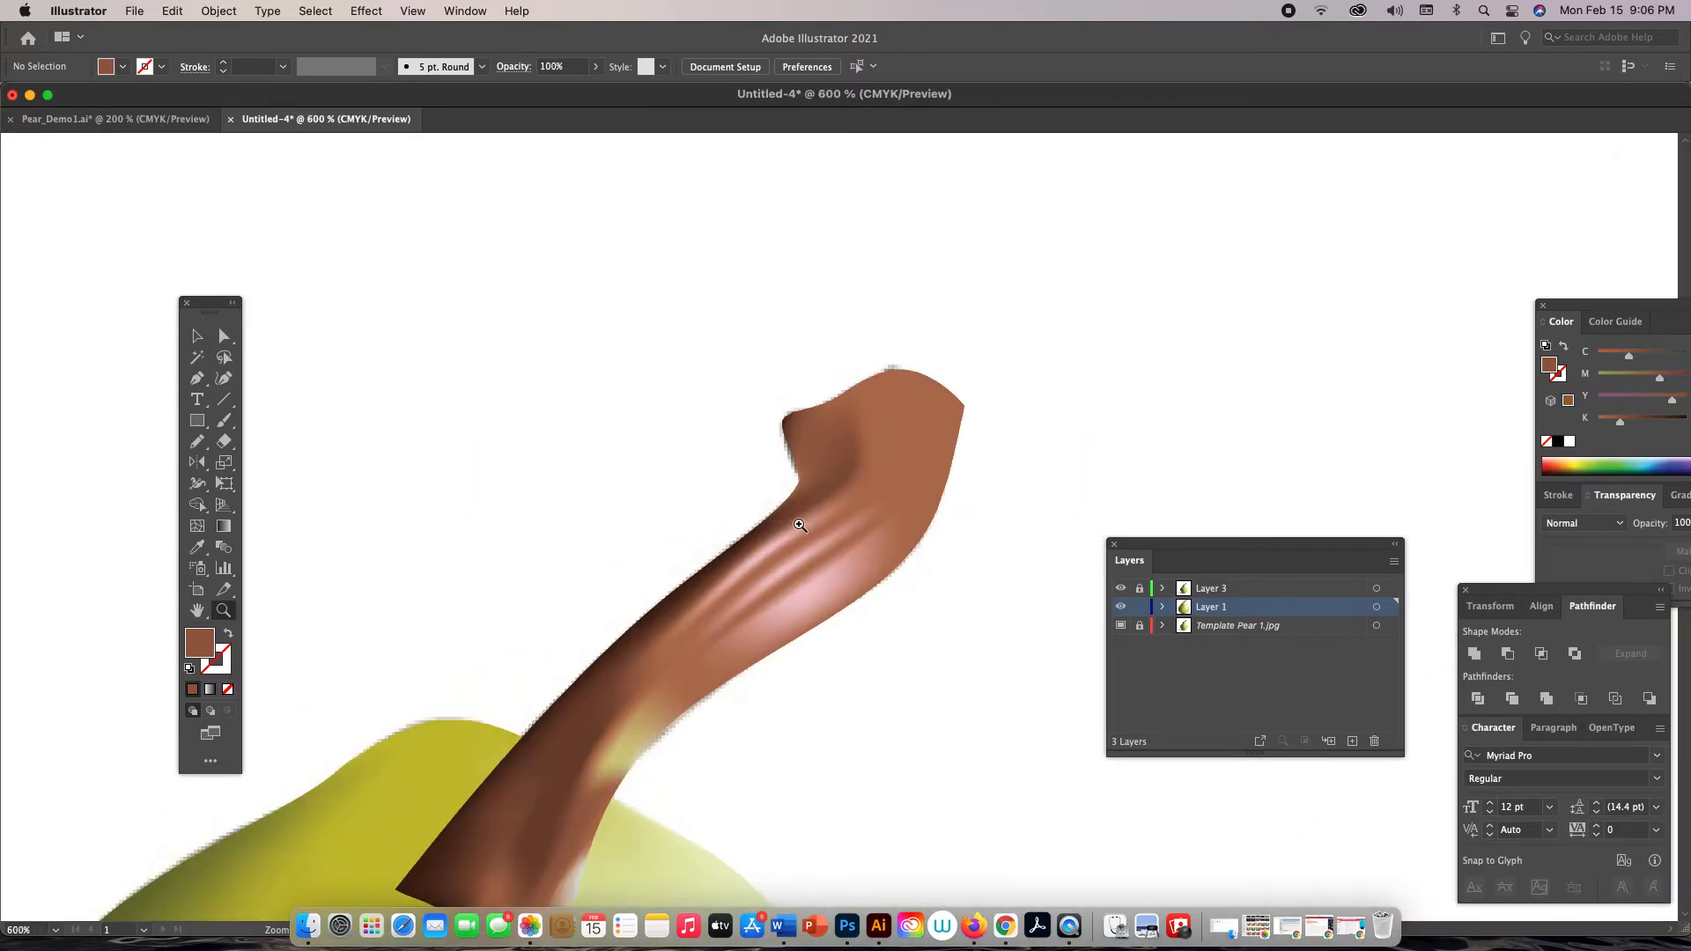
pyautogui.press('a')
pyautogui.click(775, 552)
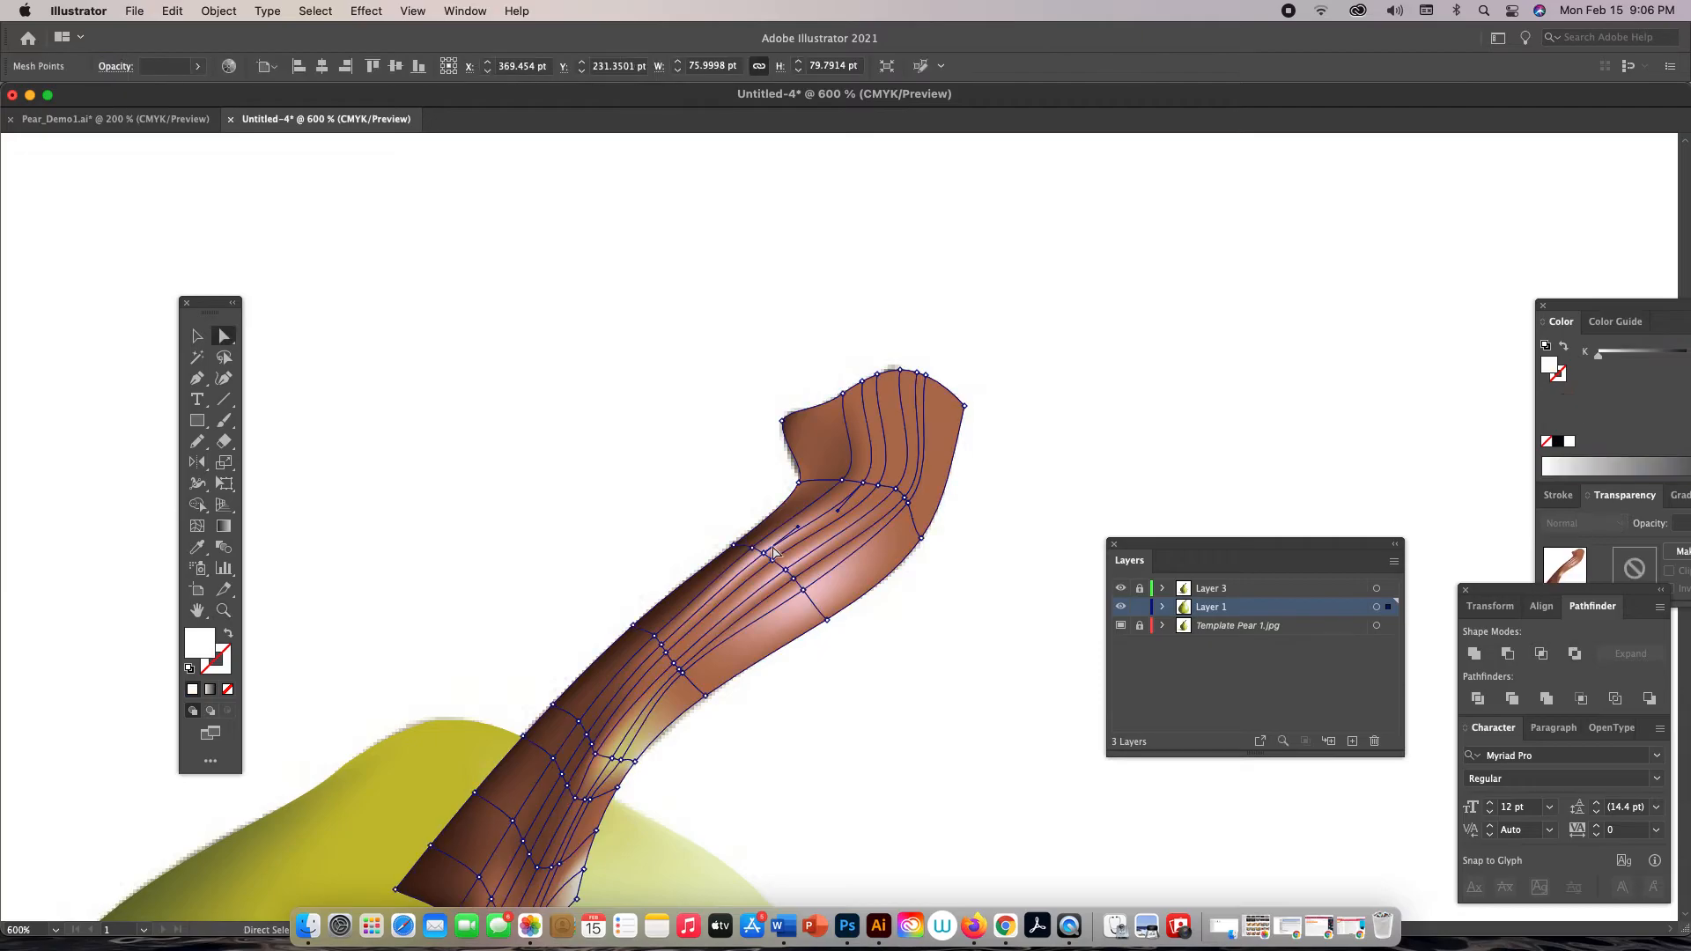
pyautogui.click(765, 553)
pyautogui.press('i')
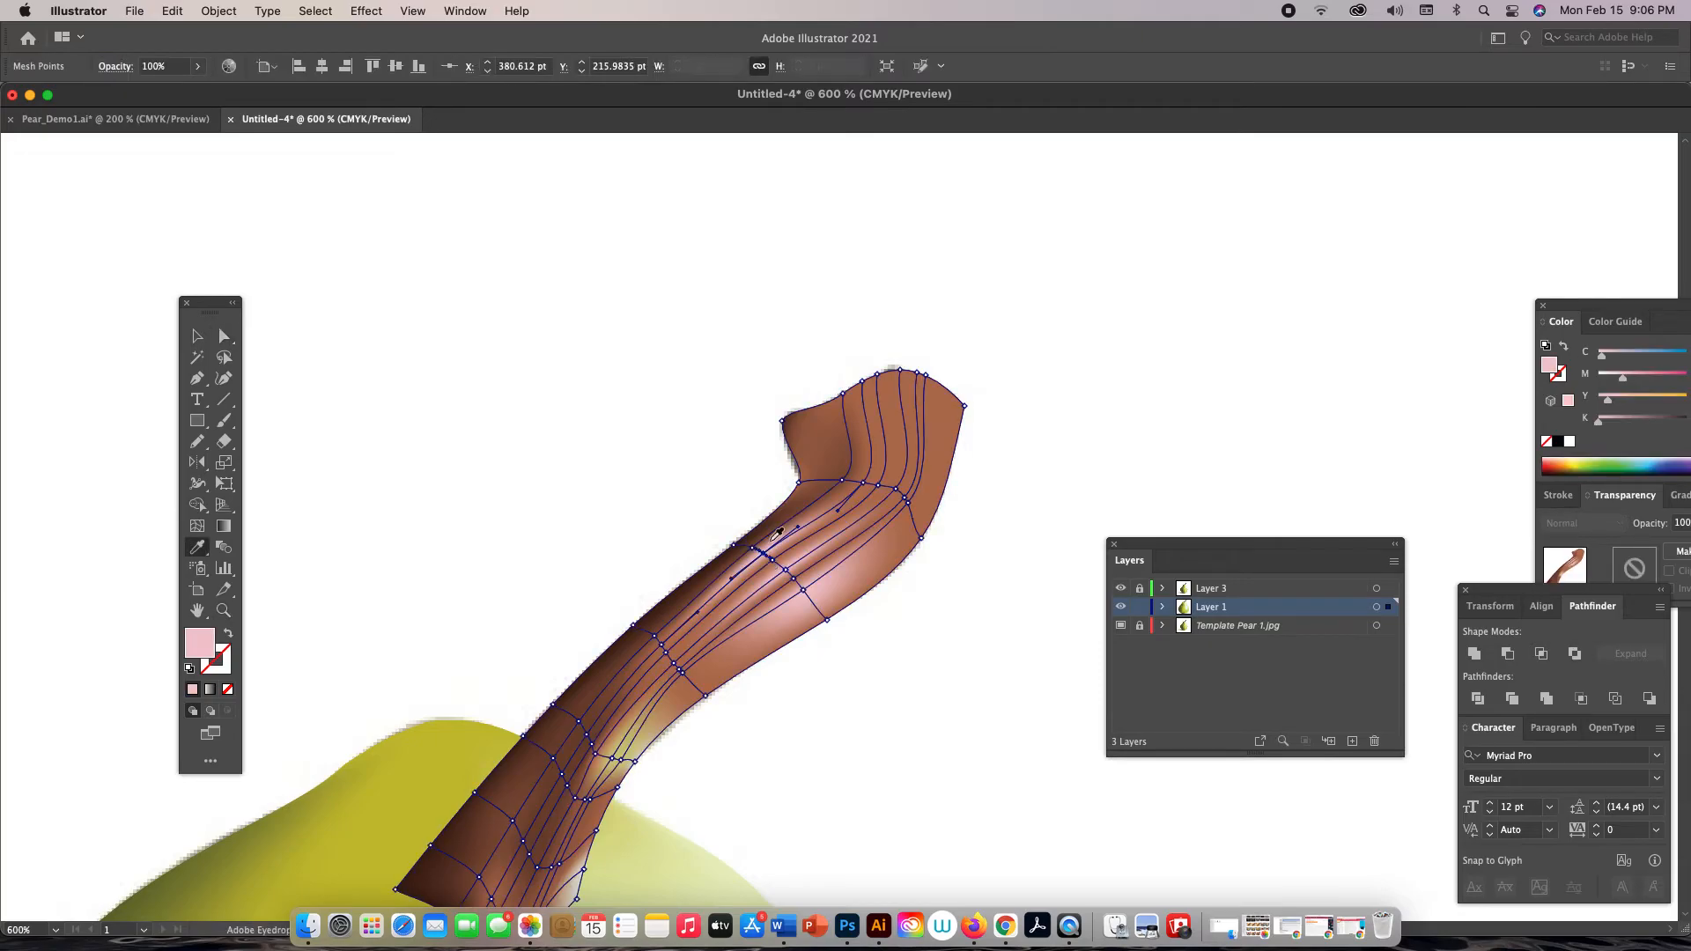
pyautogui.click(779, 542)
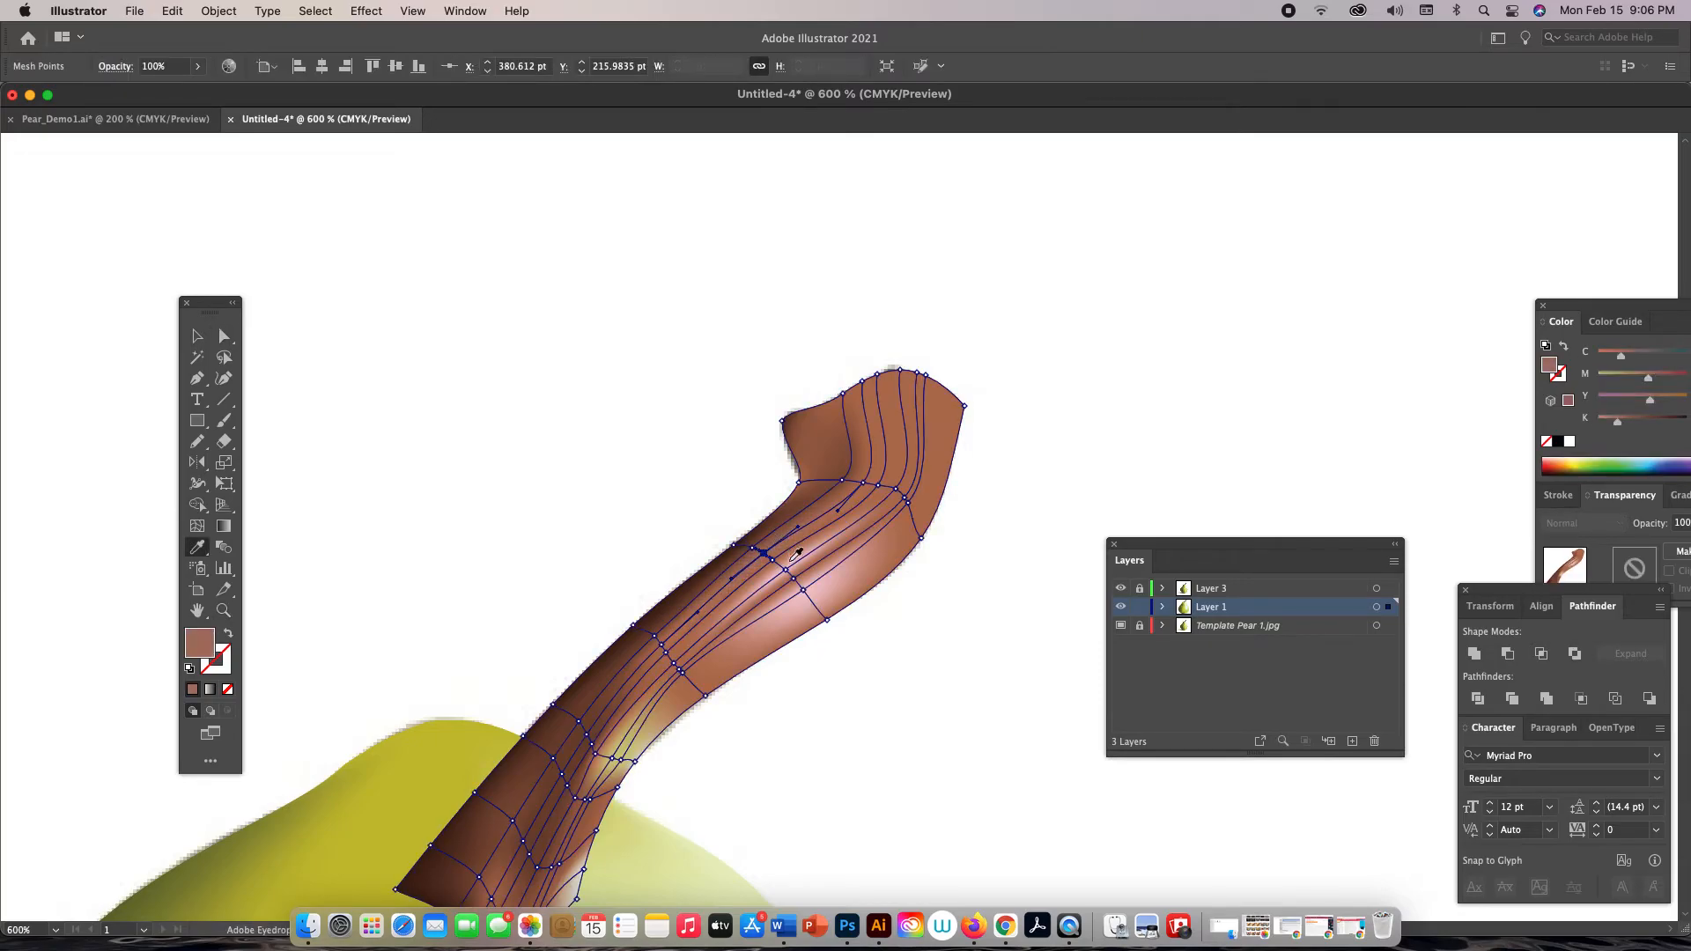
pyautogui.click(796, 555)
pyautogui.press('super+shift+a')
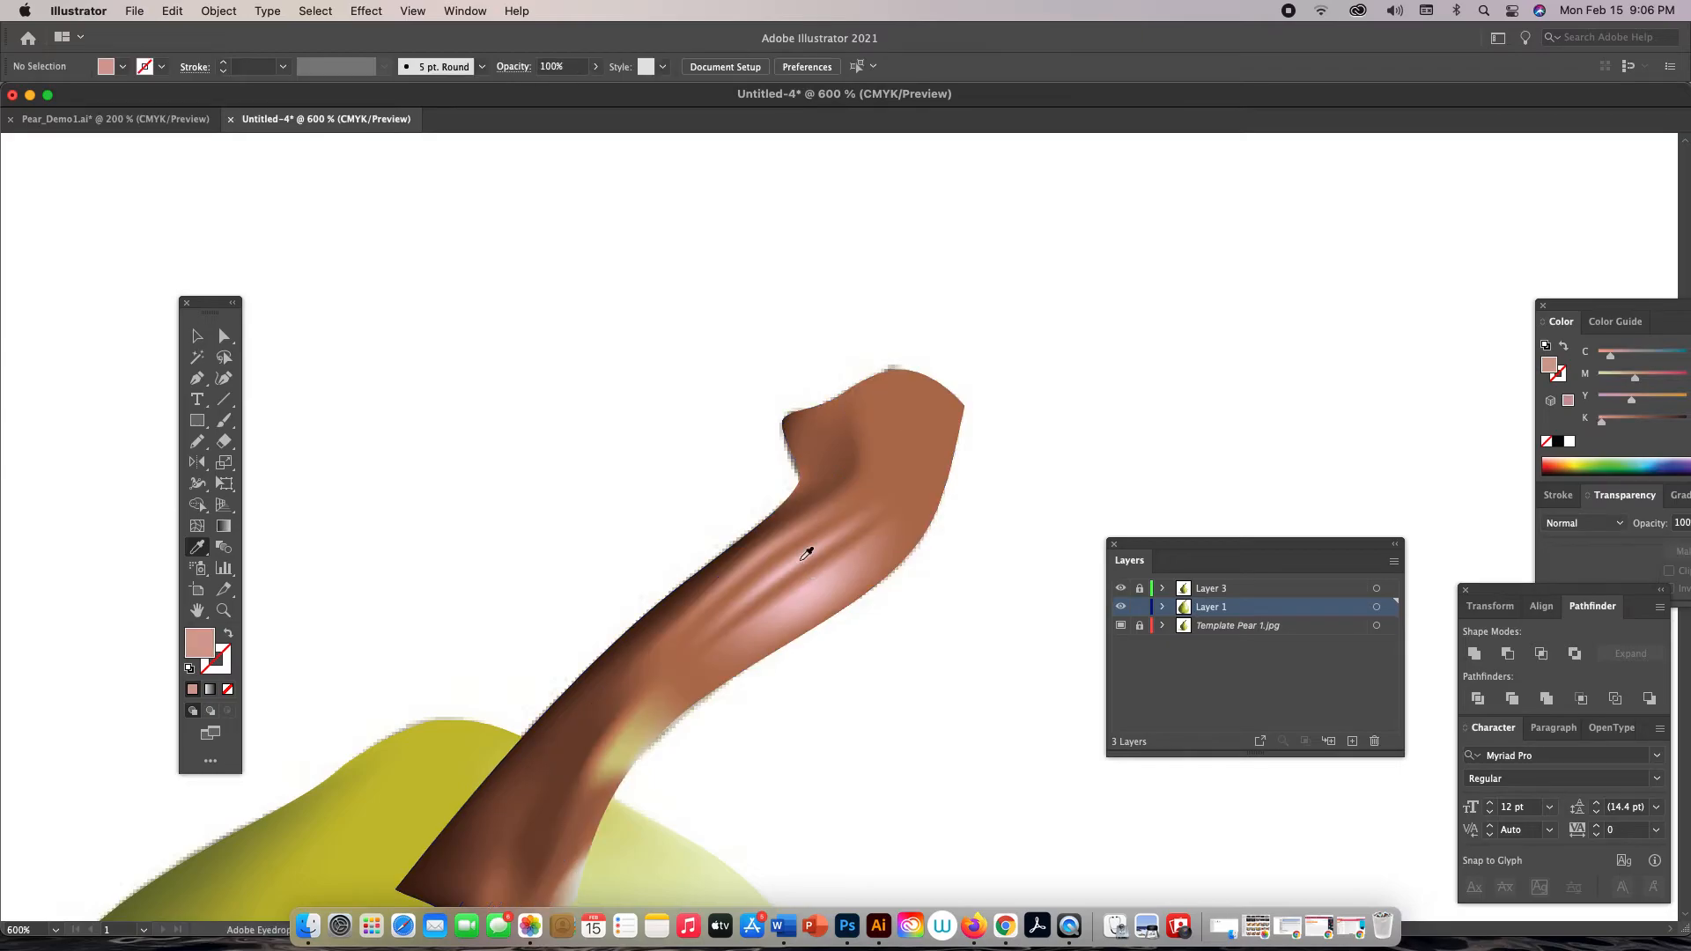
# Lasso the mesh points at the stem tip's left side with Layer 1 in outline view, restore preview, color them darker brown sampled nearby, and deselect
pyautogui.press('a')
pyautogui.keyDown('super'); pyautogui.click(1121, 607); pyautogui.keyUp('super')
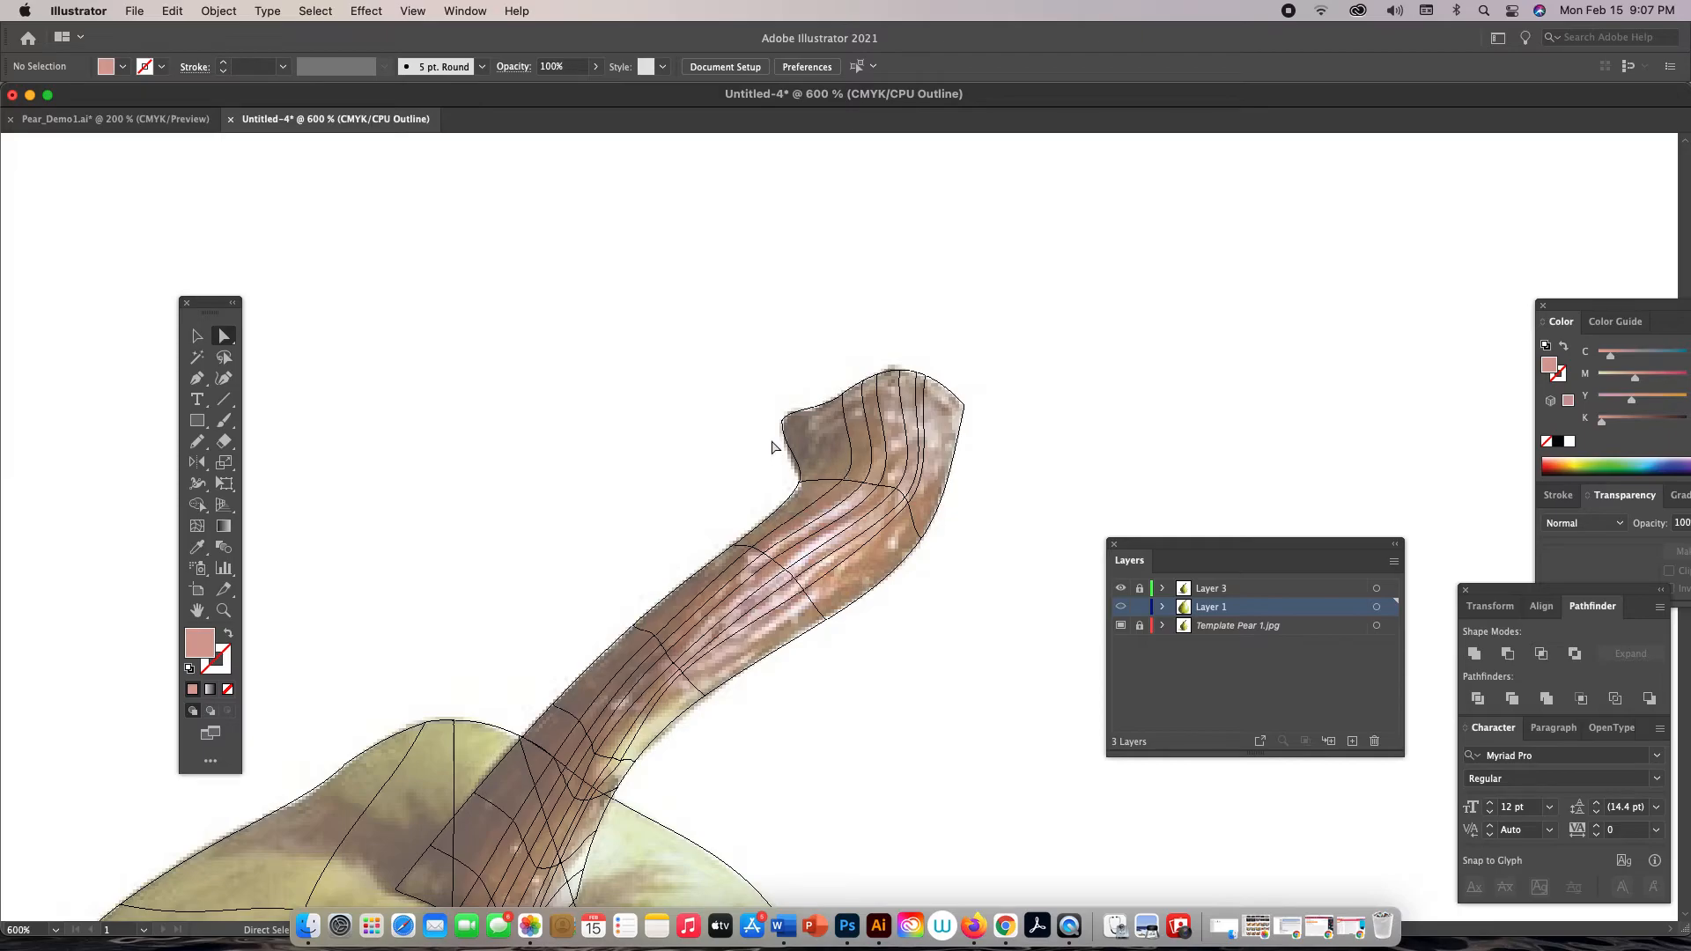
pyautogui.click(231, 360)
pyautogui.moveTo(851, 478)
pyautogui.mouseDown()
pyautogui.moveTo(792, 472)
pyautogui.moveTo(798, 489)
pyautogui.moveTo(834, 486)
pyautogui.moveTo(862, 462)
pyautogui.mouseUp()
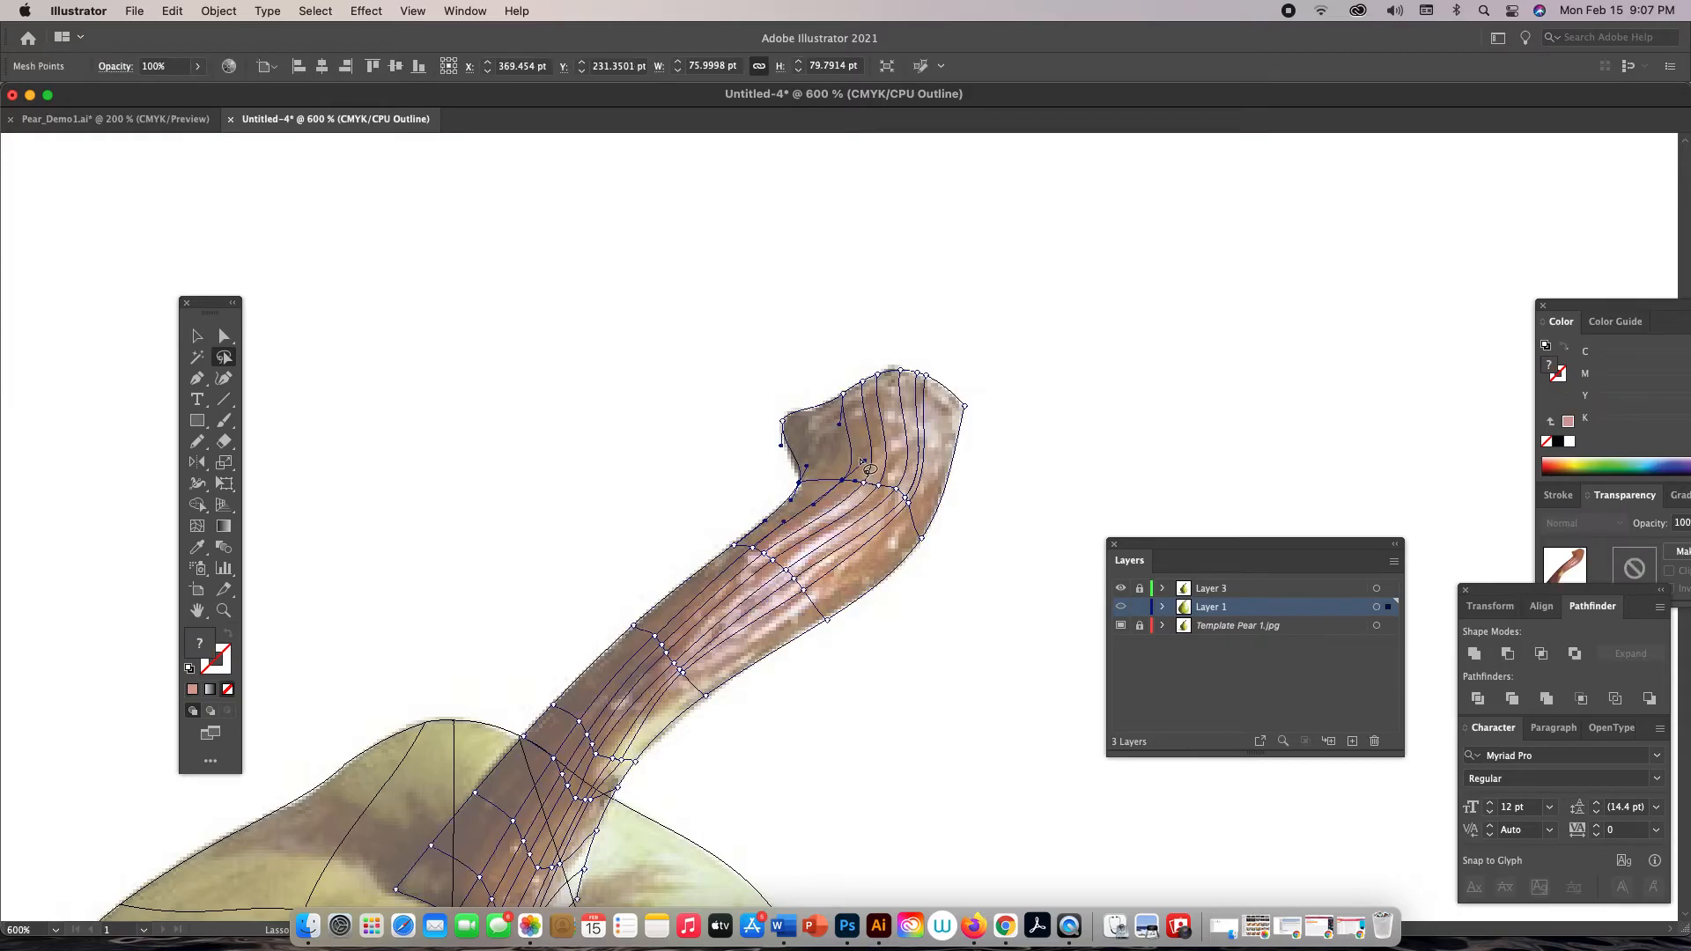
pyautogui.moveTo(843, 384)
pyautogui.mouseDown()
pyautogui.moveTo(861, 406)
pyautogui.moveTo(838, 404)
pyautogui.moveTo(844, 385)
pyautogui.mouseUp()
pyautogui.keyDown('super'); pyautogui.click(1122, 607); pyautogui.keyUp('super')
pyautogui.press('i')
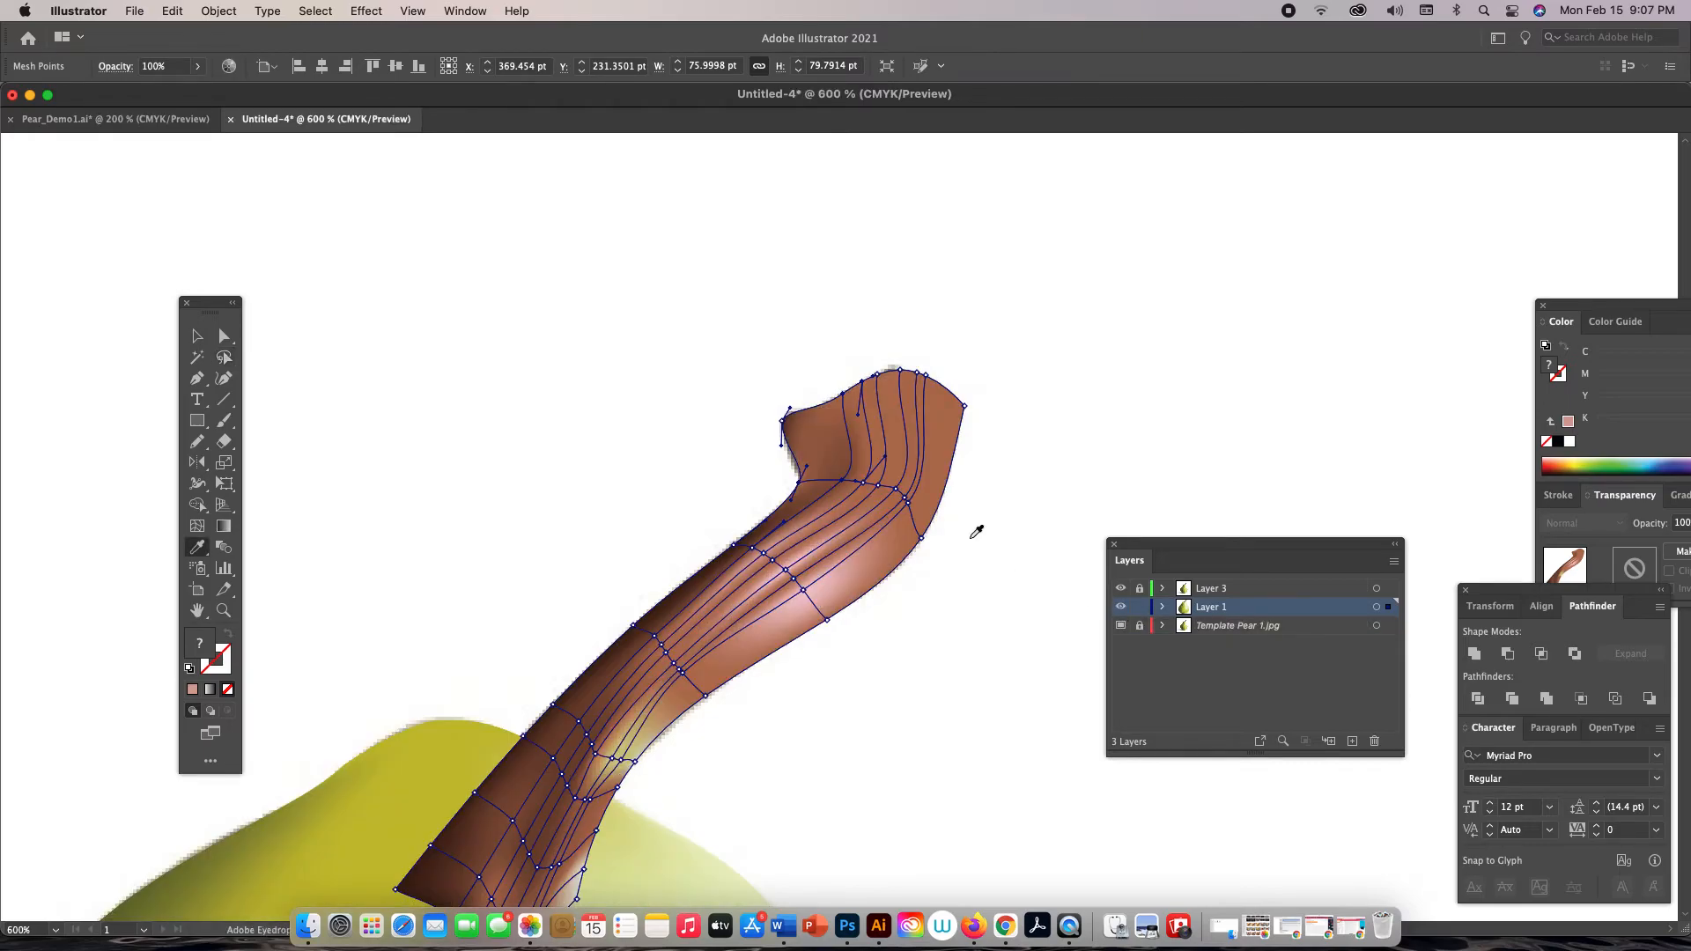
pyautogui.click(826, 482)
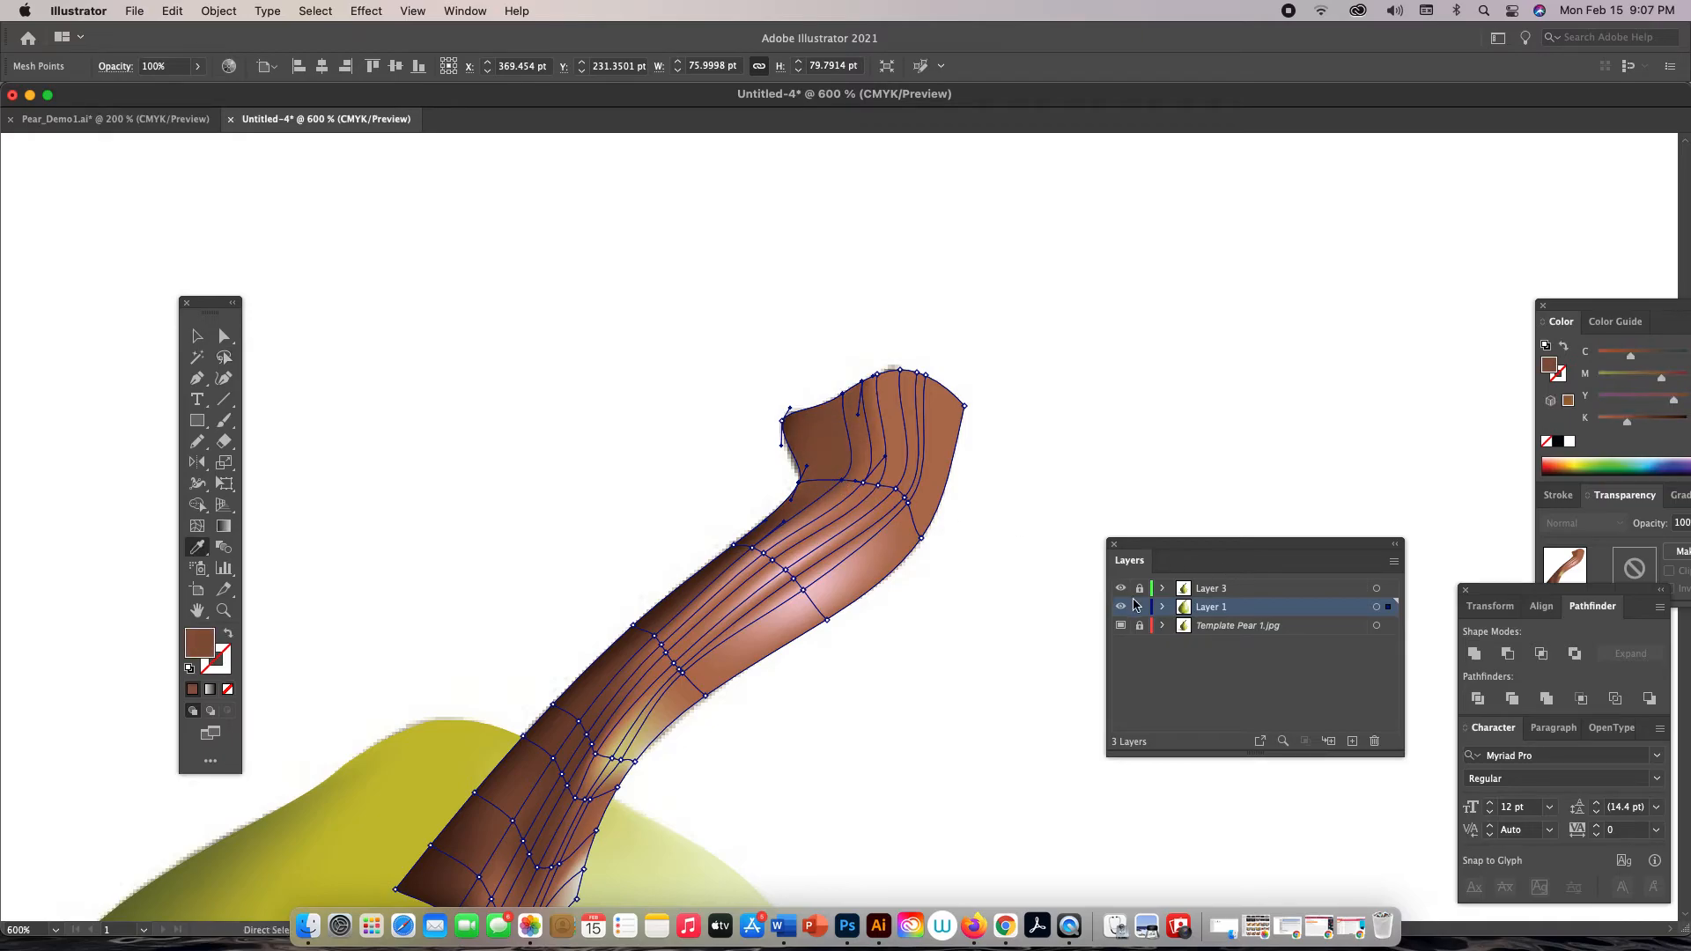
pyautogui.press('super+shift+a')
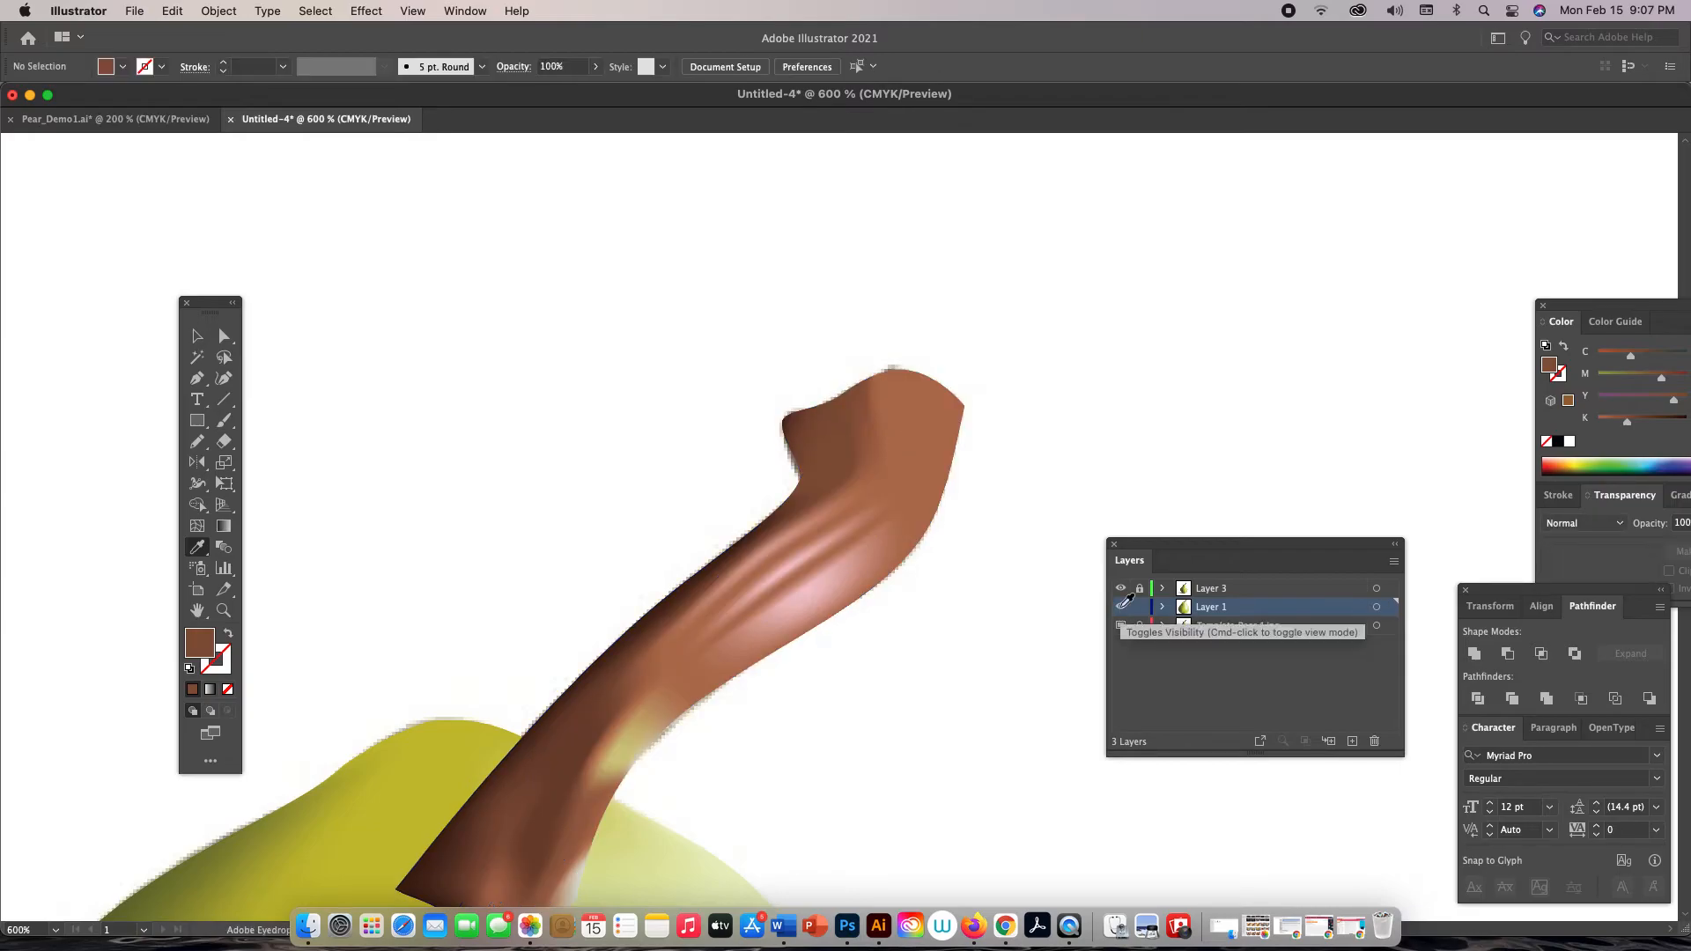
# With Layer 1 in outline view, move the mesh point nearest the outer side of the upper stem's pink highlights slightly up-left
pyautogui.press('super+y')
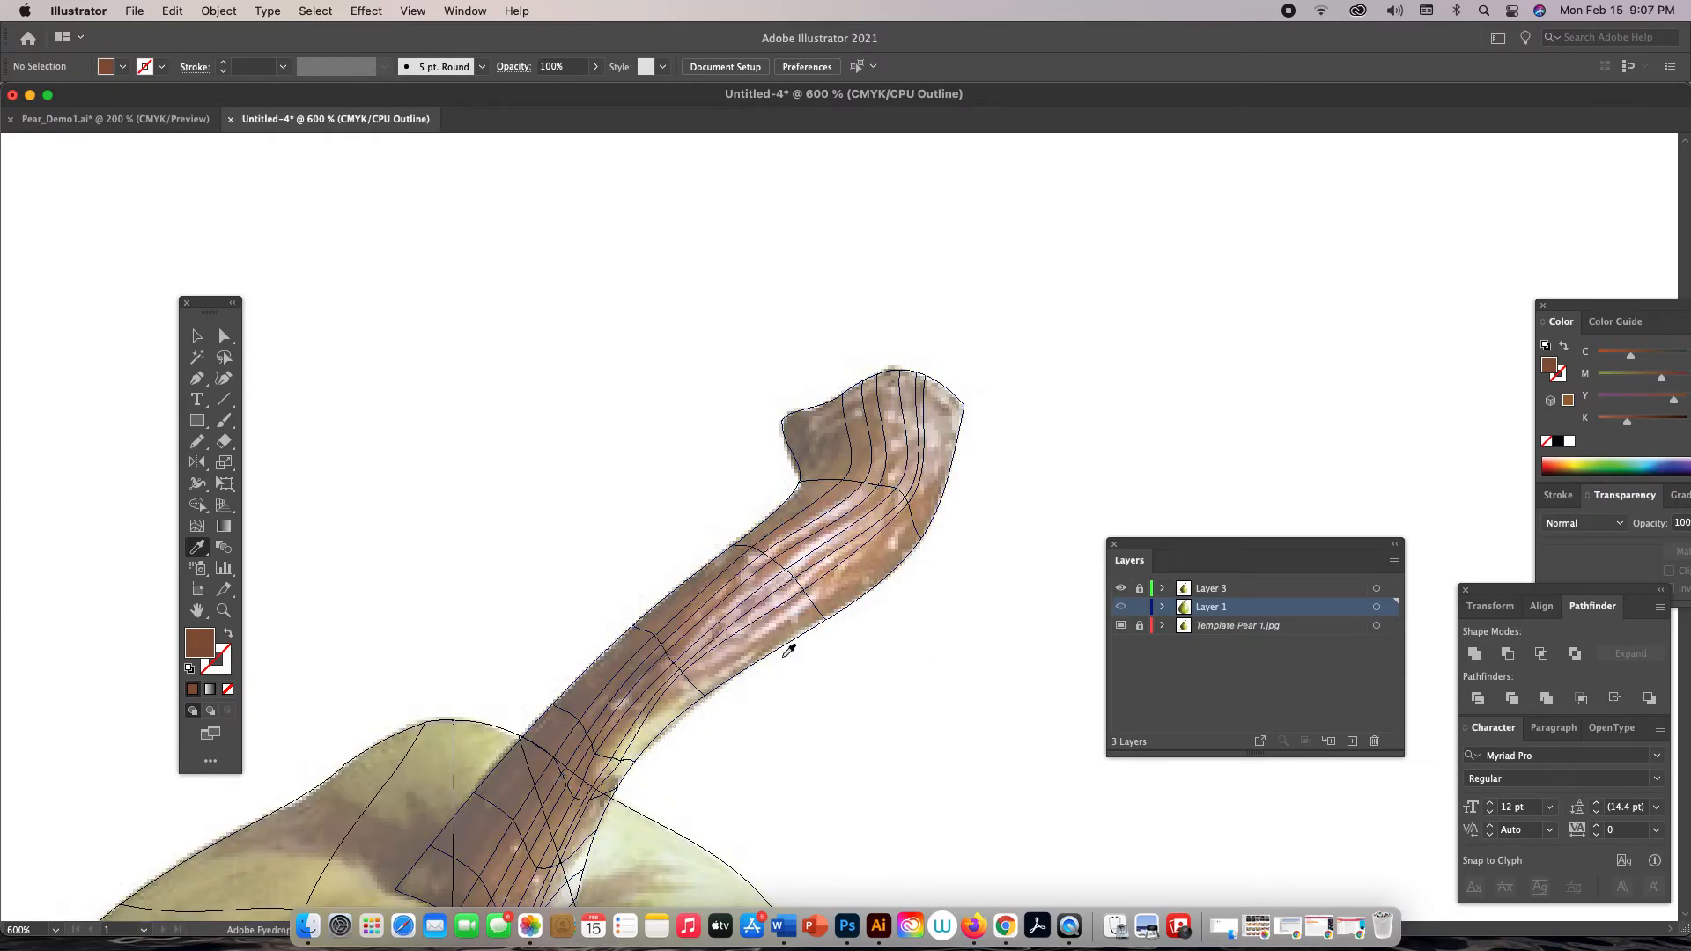
pyautogui.press('a')
pyautogui.press('z')
pyautogui.click(835, 629)
pyautogui.click(817, 558)
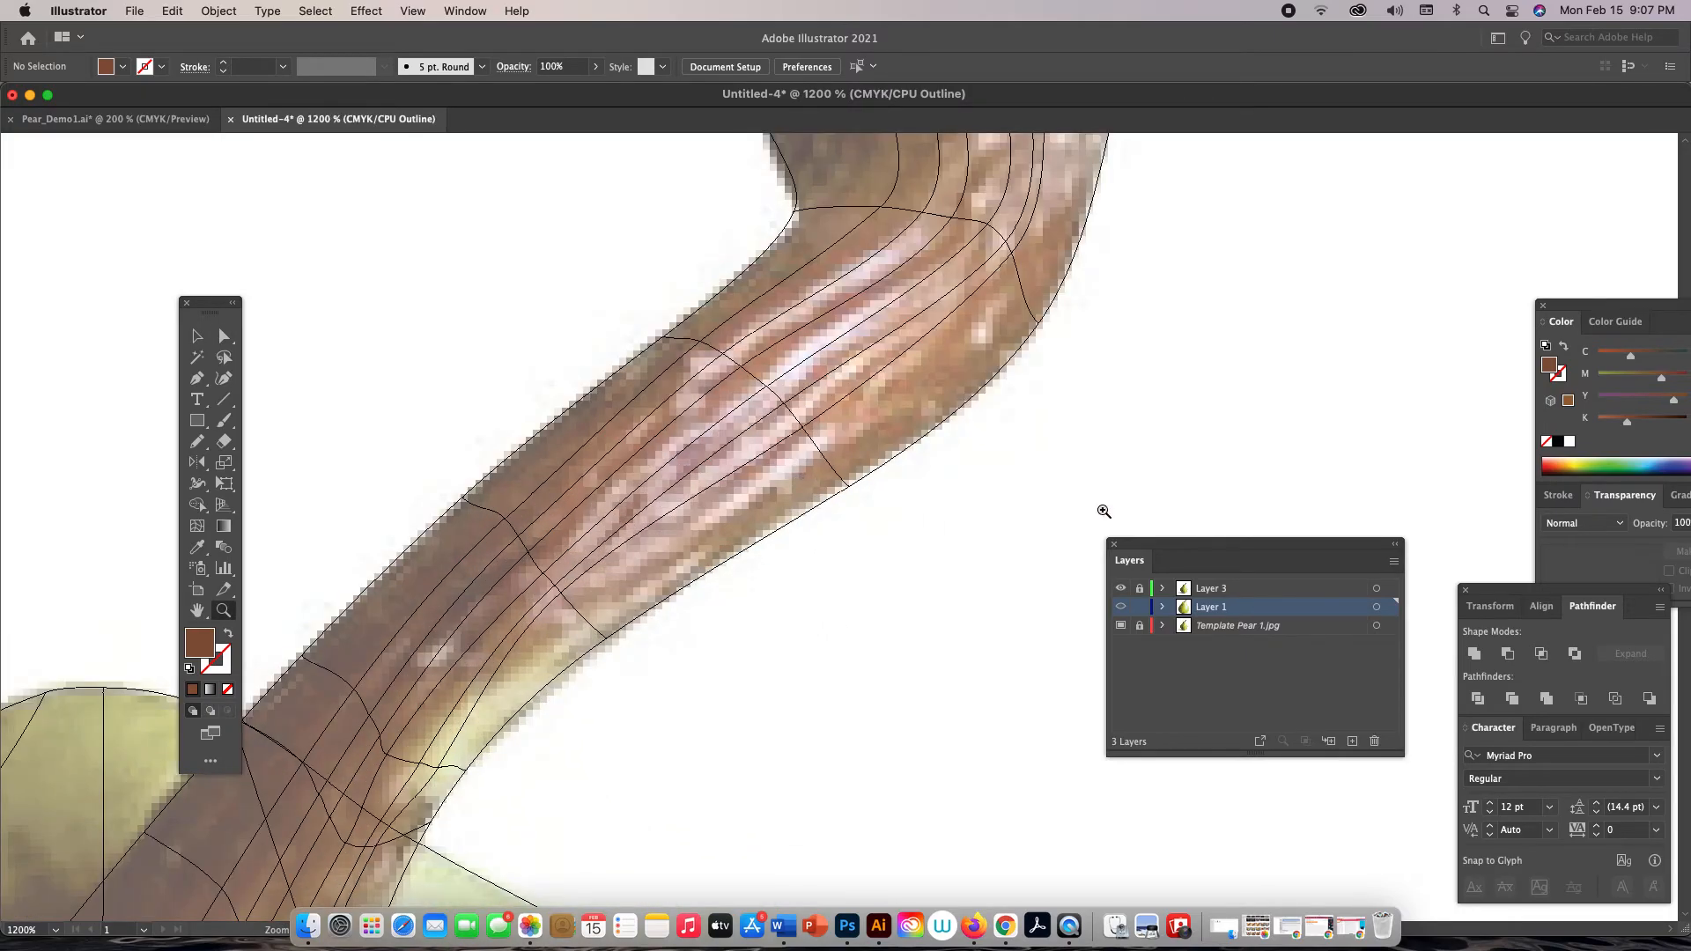
pyautogui.keyDown('super'); pyautogui.click(1120, 607); pyautogui.keyUp('super')
pyautogui.keyDown('super'); pyautogui.click(1121, 607); pyautogui.keyUp('super')
pyautogui.keyDown('super'); pyautogui.click(1120, 607); pyautogui.keyUp('super')
pyautogui.keyDown('super'); pyautogui.click(1121, 608); pyautogui.keyUp('super')
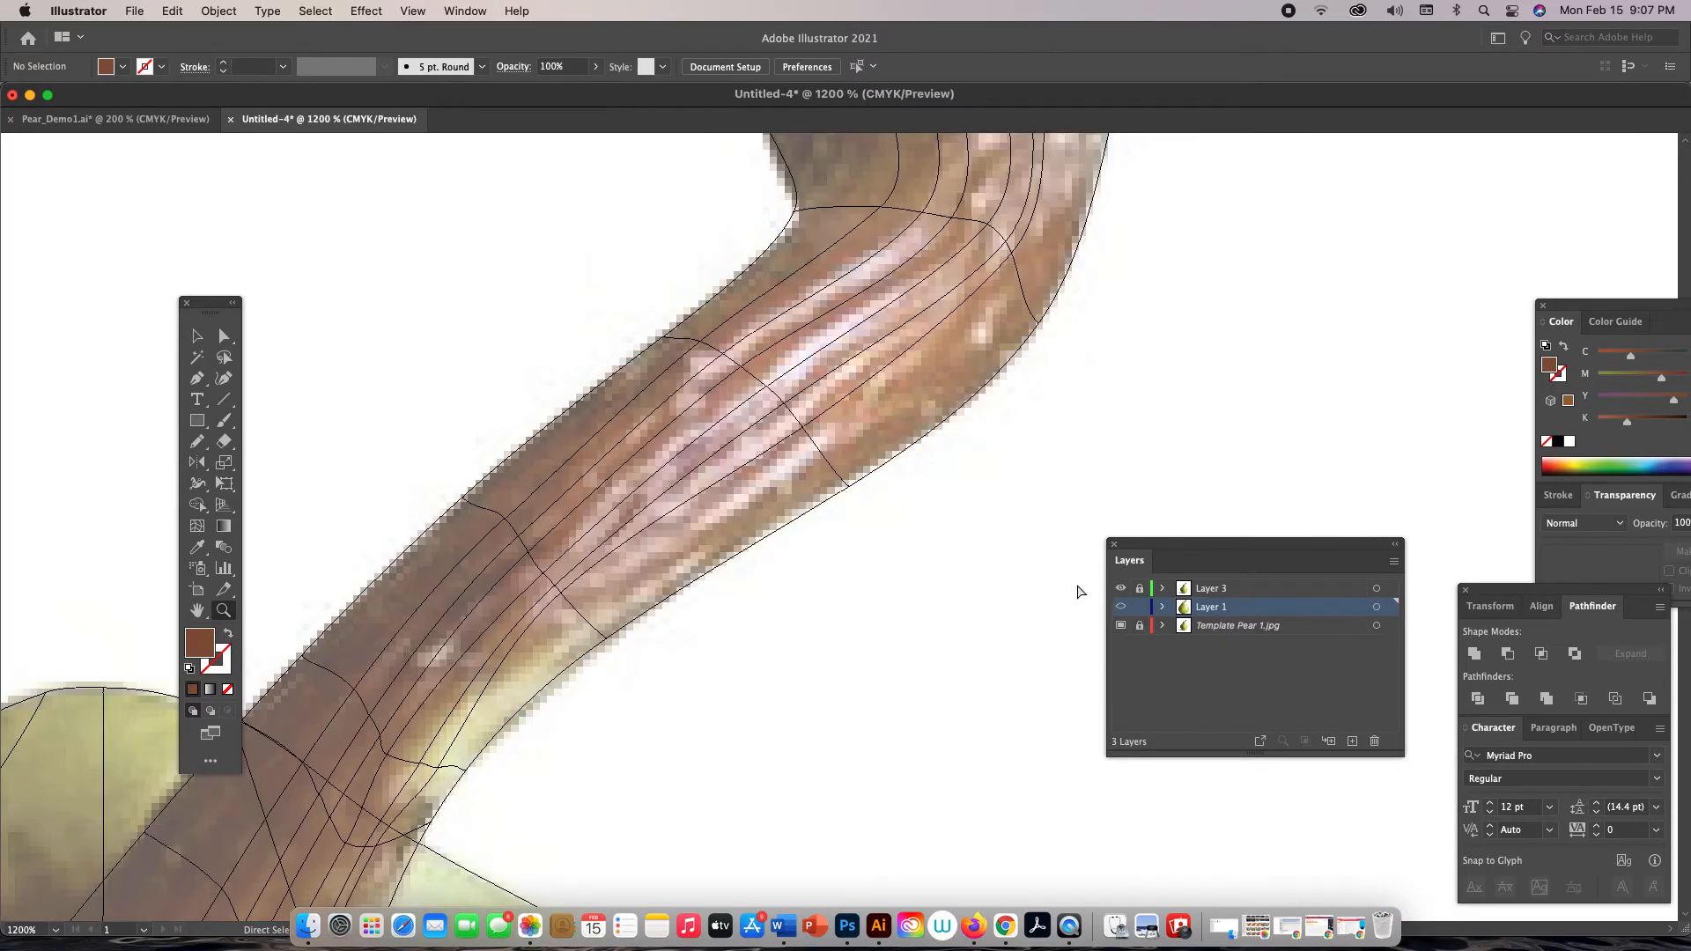
pyautogui.press('a')
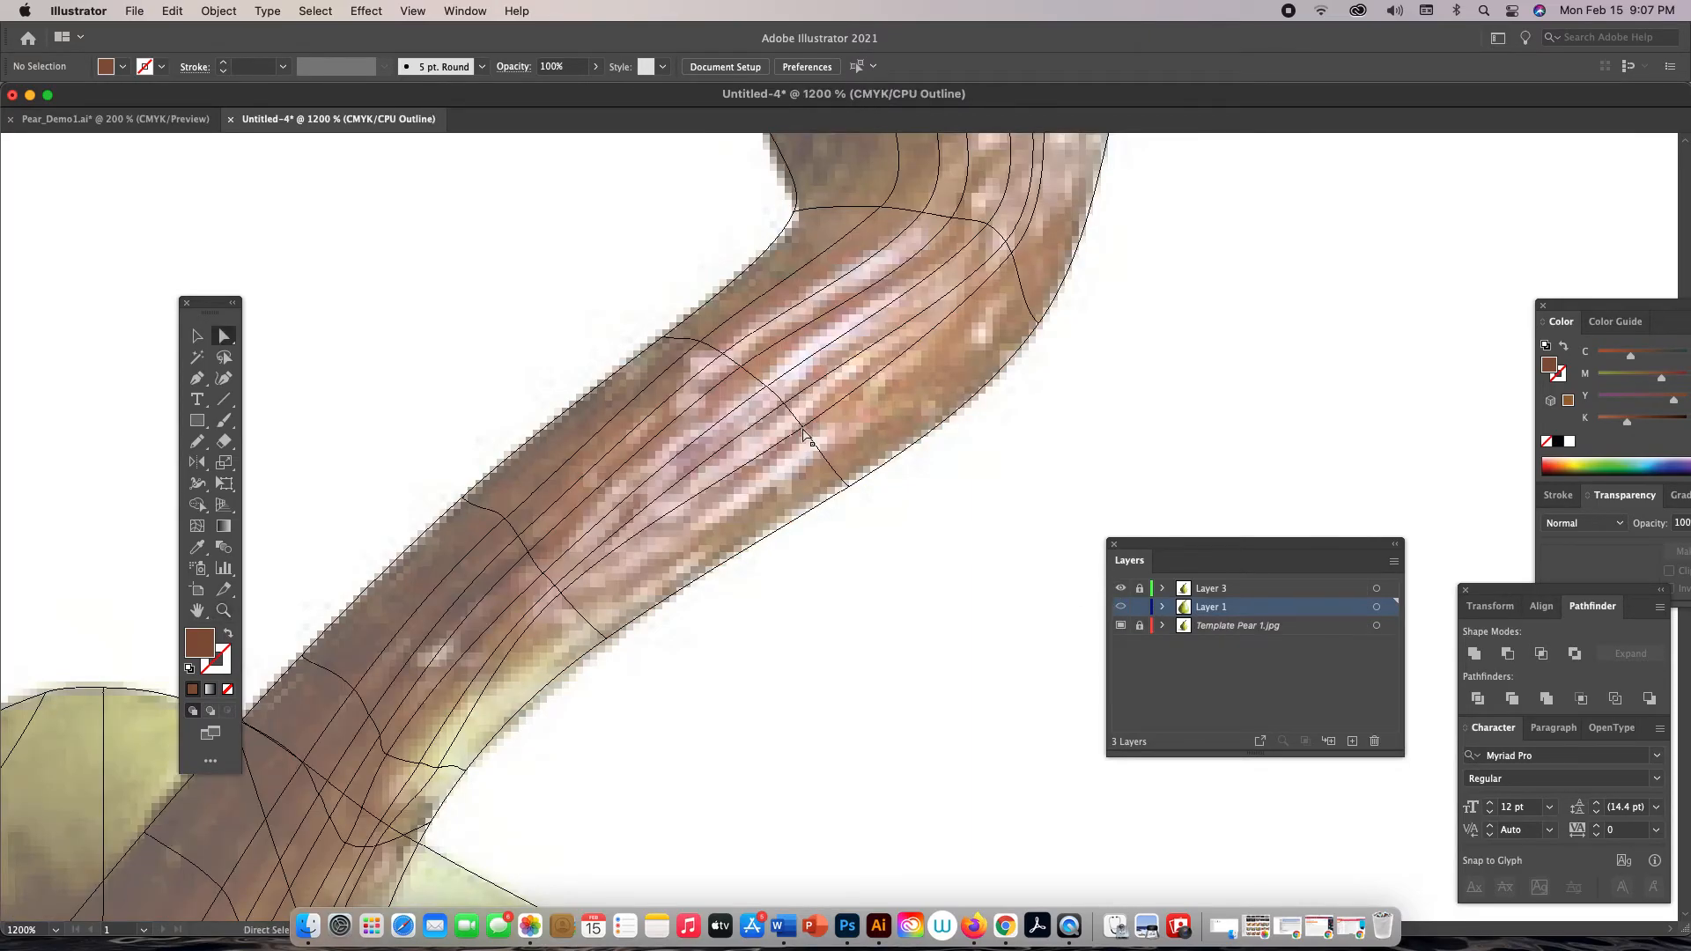
pyautogui.click(803, 427)
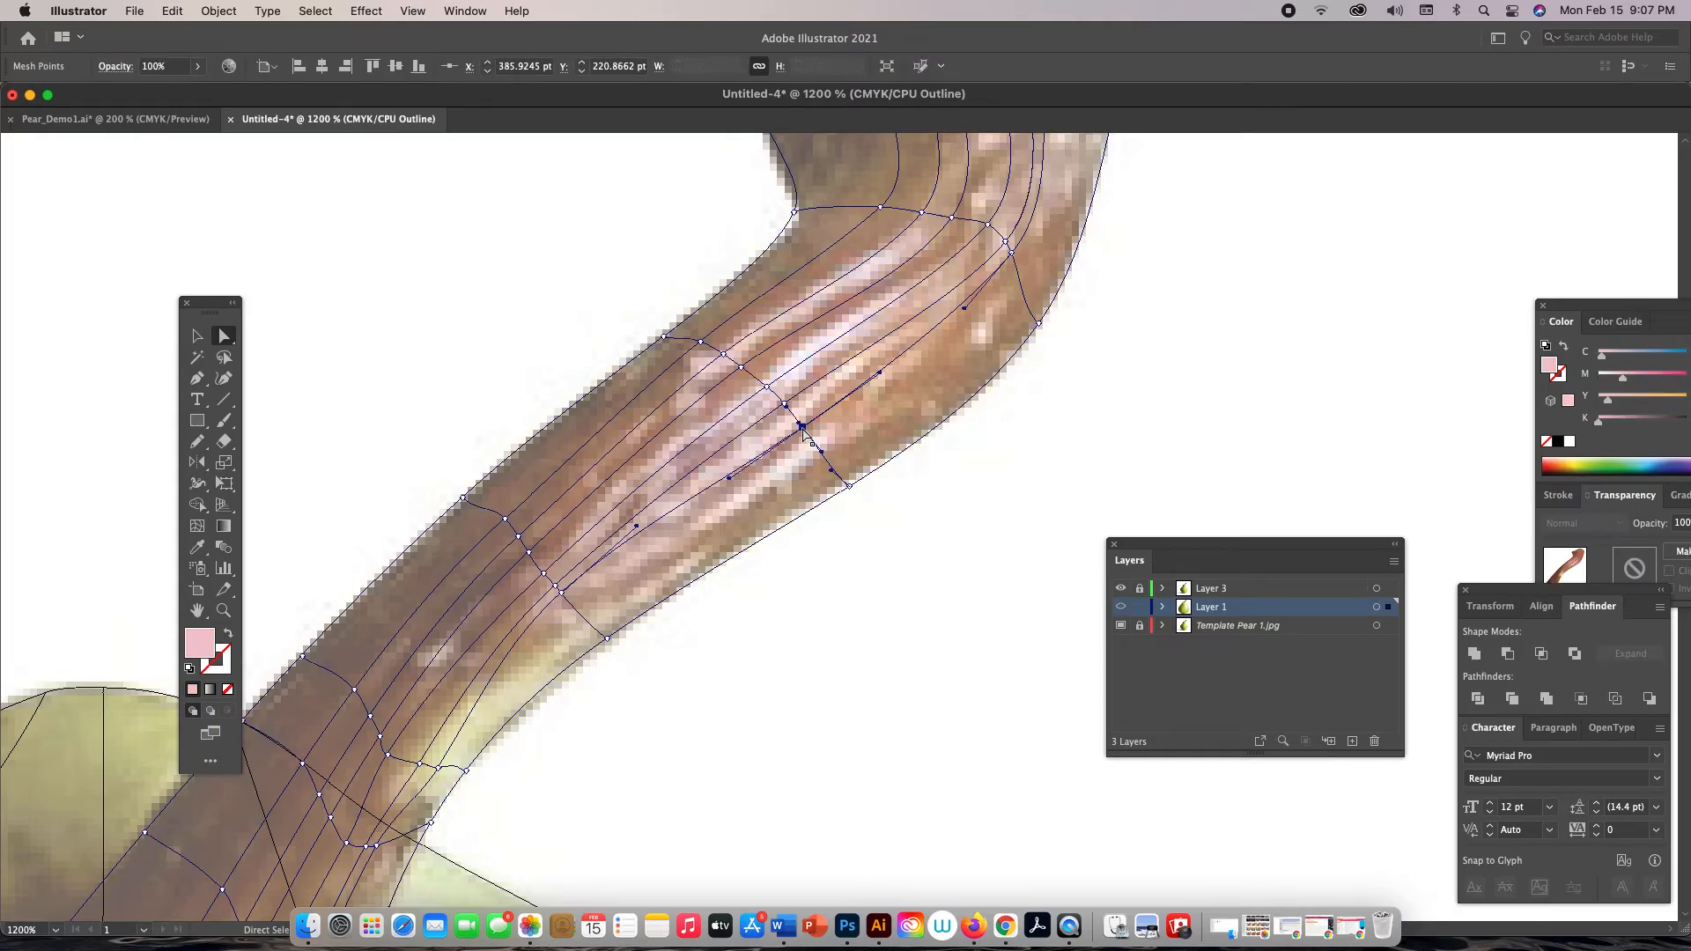
pyautogui.moveTo(802, 427); pyautogui.dragTo(797, 421)
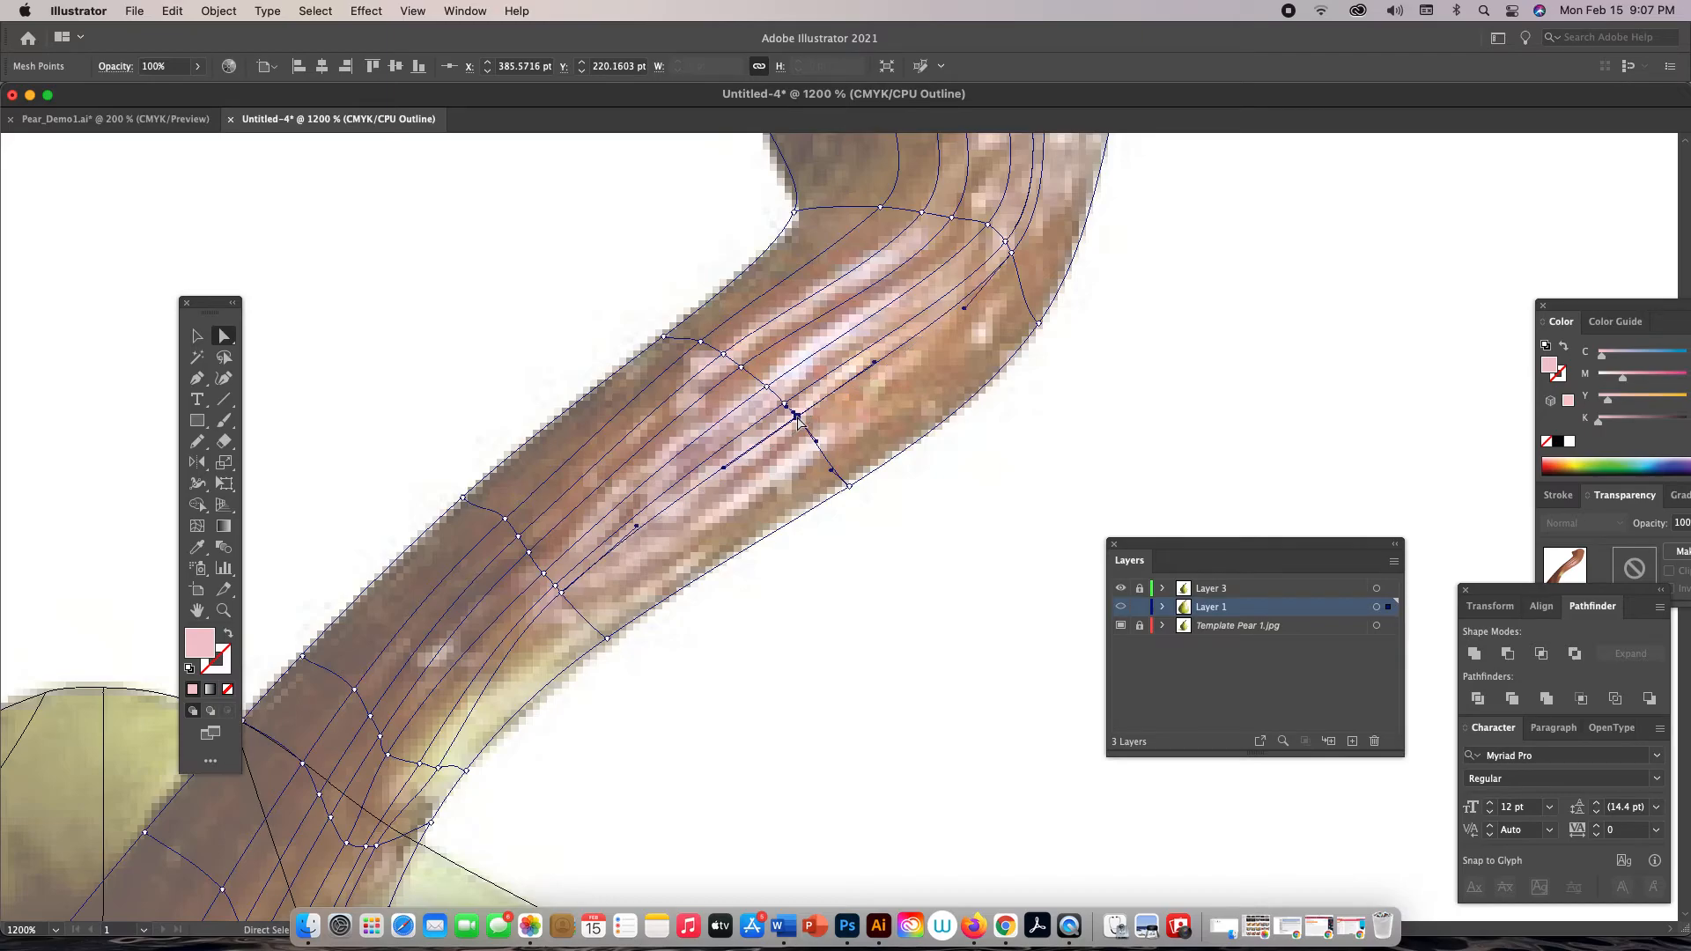
# Add a lengthwise mesh line just outside the moved point, restore Layer 1's preview, and color its point with the brown sampled between the highlights
pyautogui.press('u')
pyautogui.moveTo(806, 426); pyautogui.dragTo(812, 433)
pyautogui.press('a')
pyautogui.press('v')
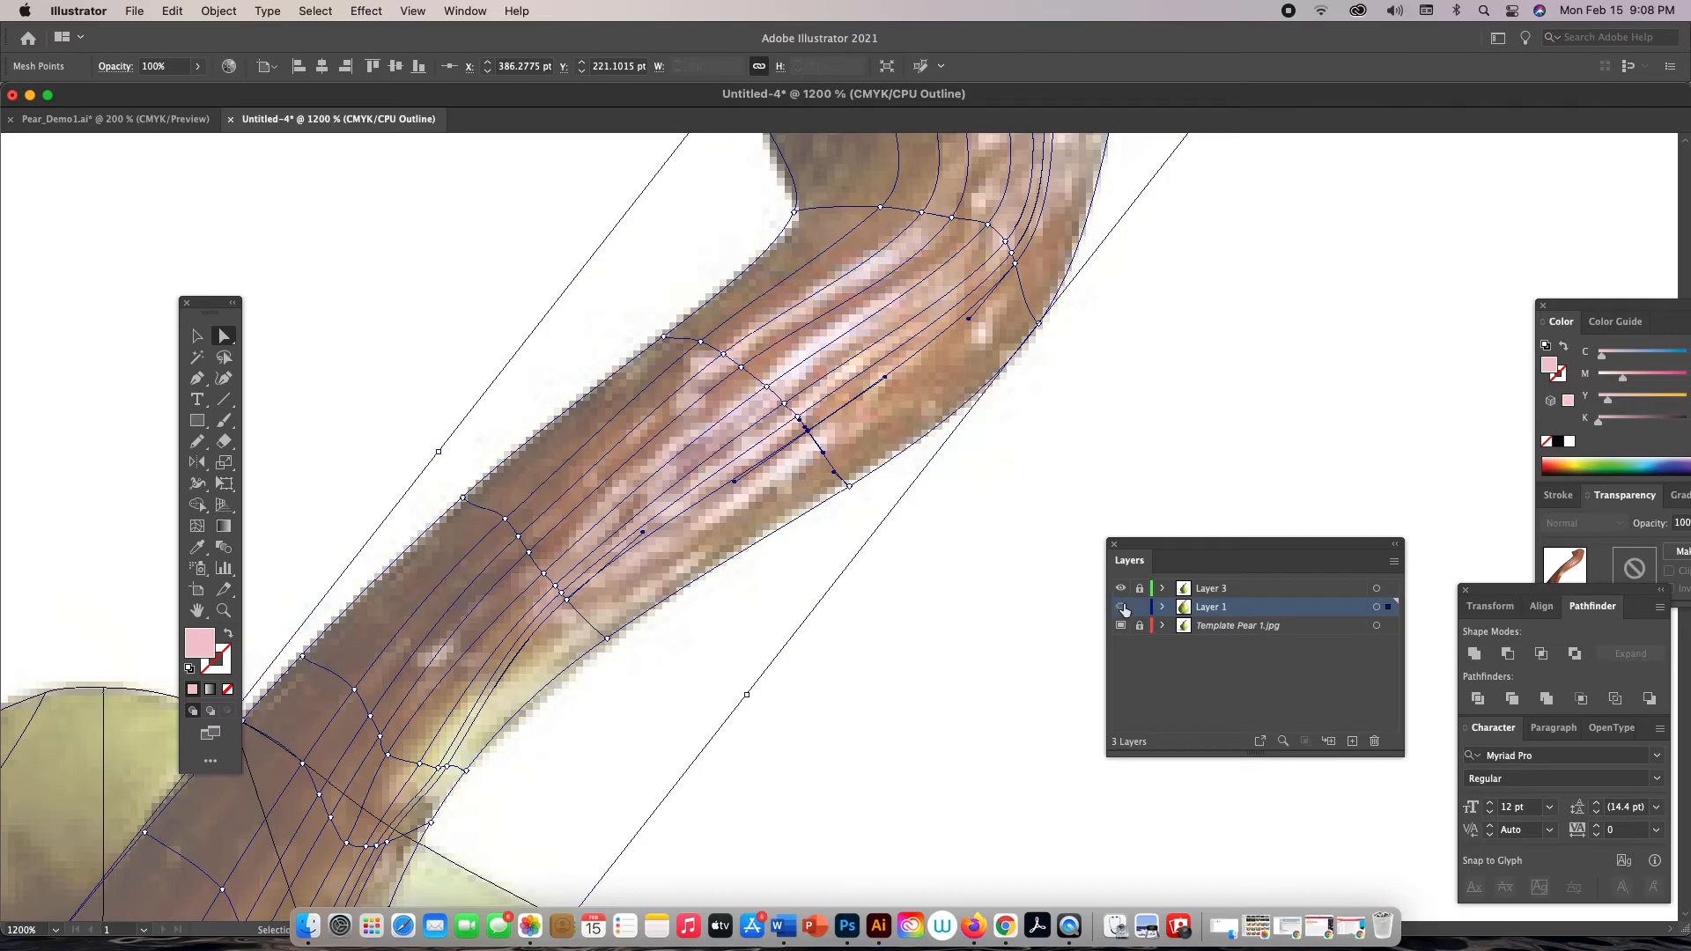
pyautogui.keyDown('ctrl'); pyautogui.click(1121, 606); pyautogui.keyUp('ctrl')
pyautogui.press('i')
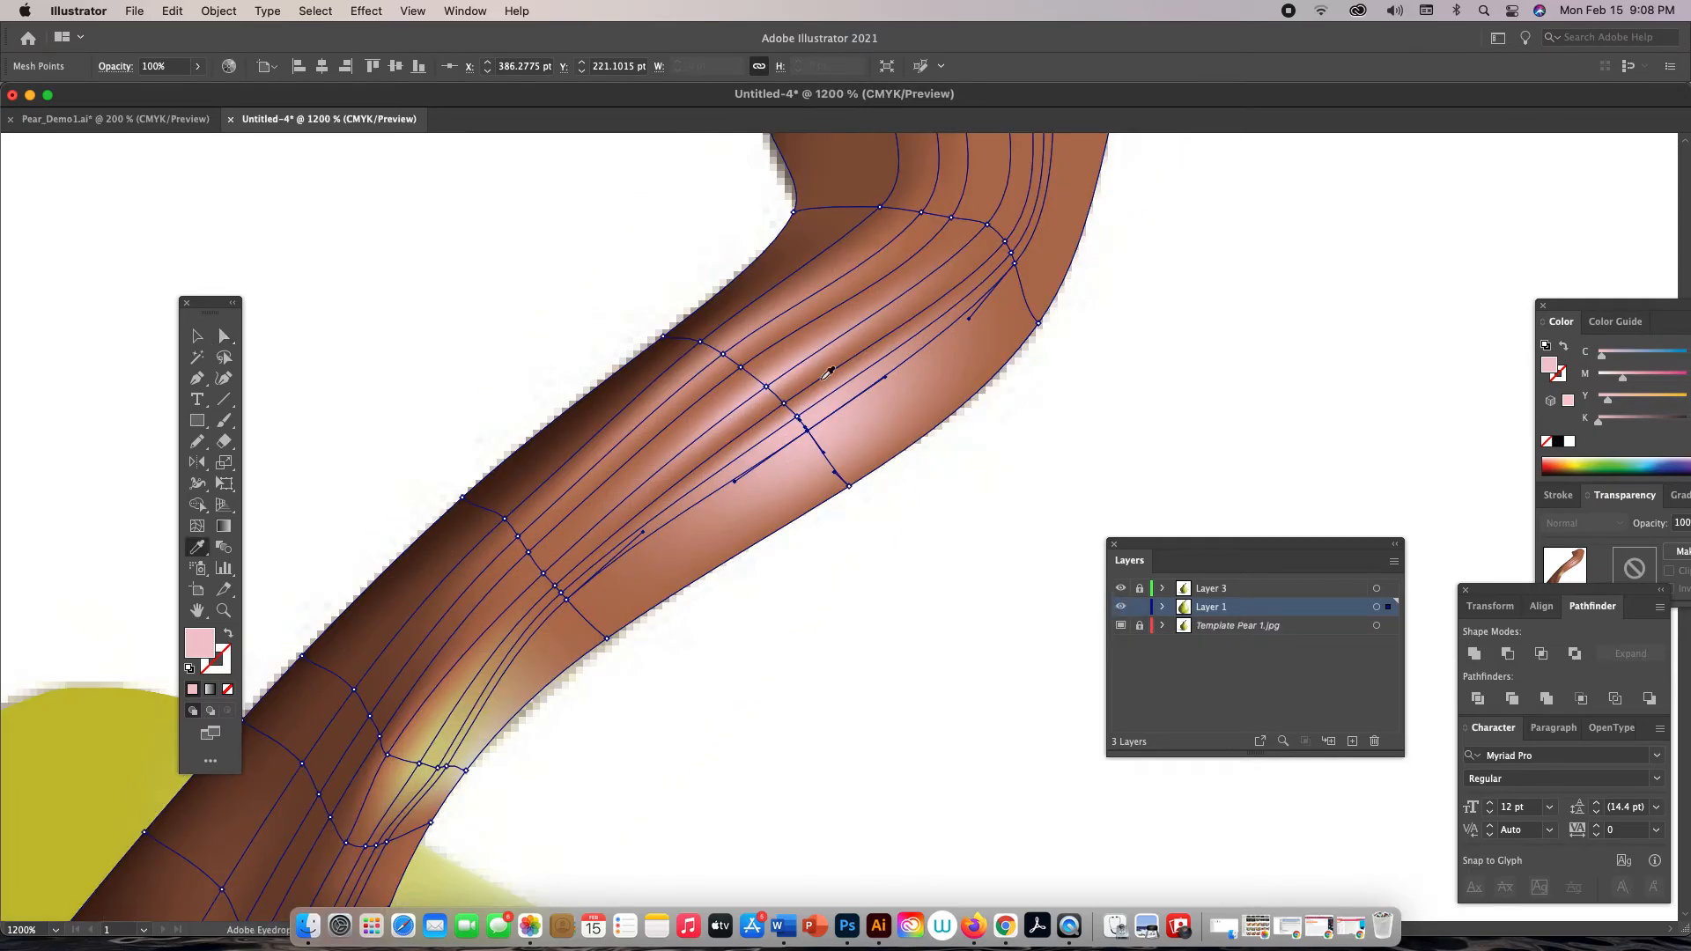
pyautogui.click(816, 373)
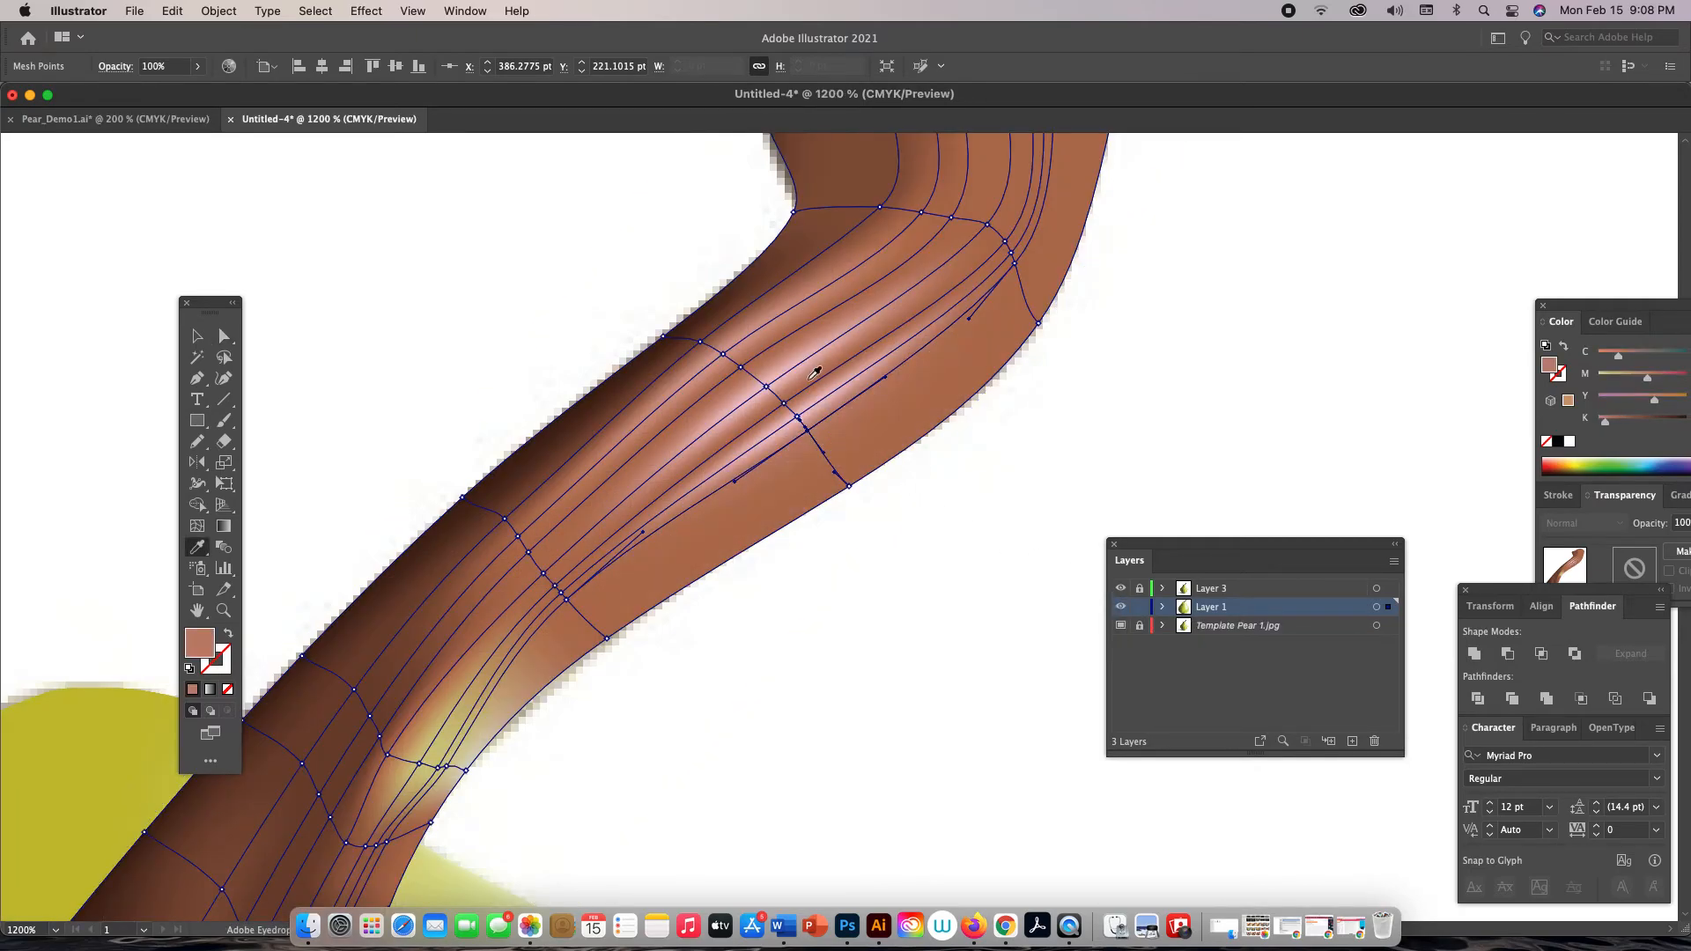
# Using Layer 1's outline view, add another lengthwise mesh line near the outer edge and a crosswise line above the pink highlights, restoring preview
pyautogui.keyDown('ctrl'); pyautogui.click(1121, 605); pyautogui.keyUp('ctrl')
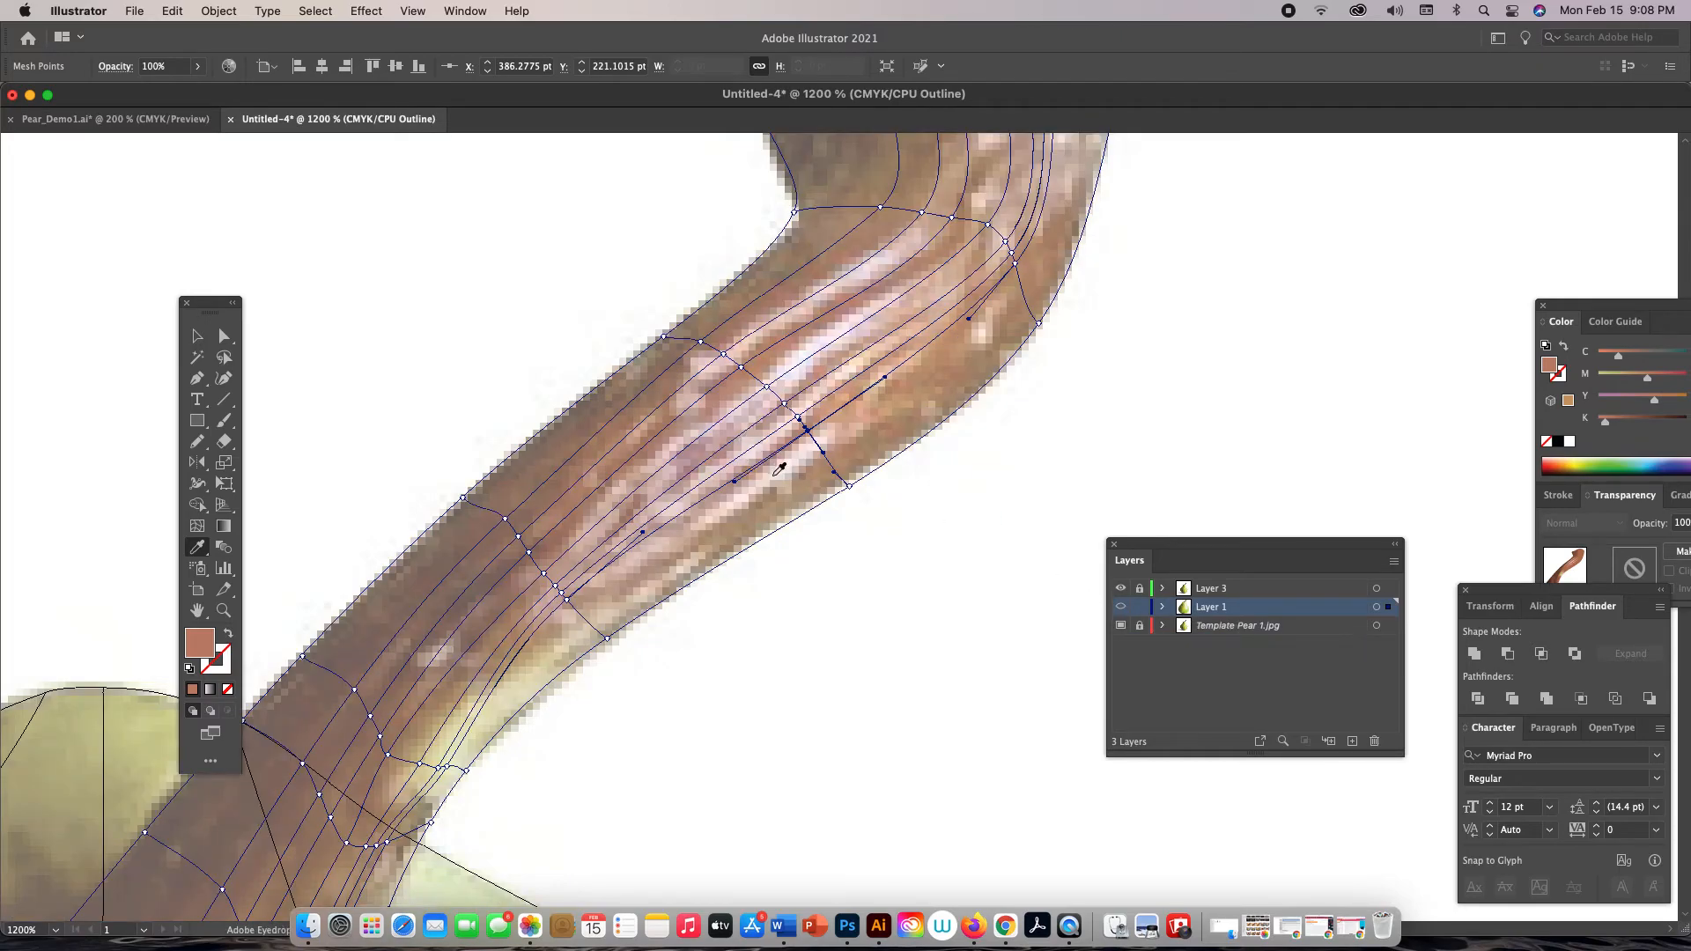
pyautogui.press('u')
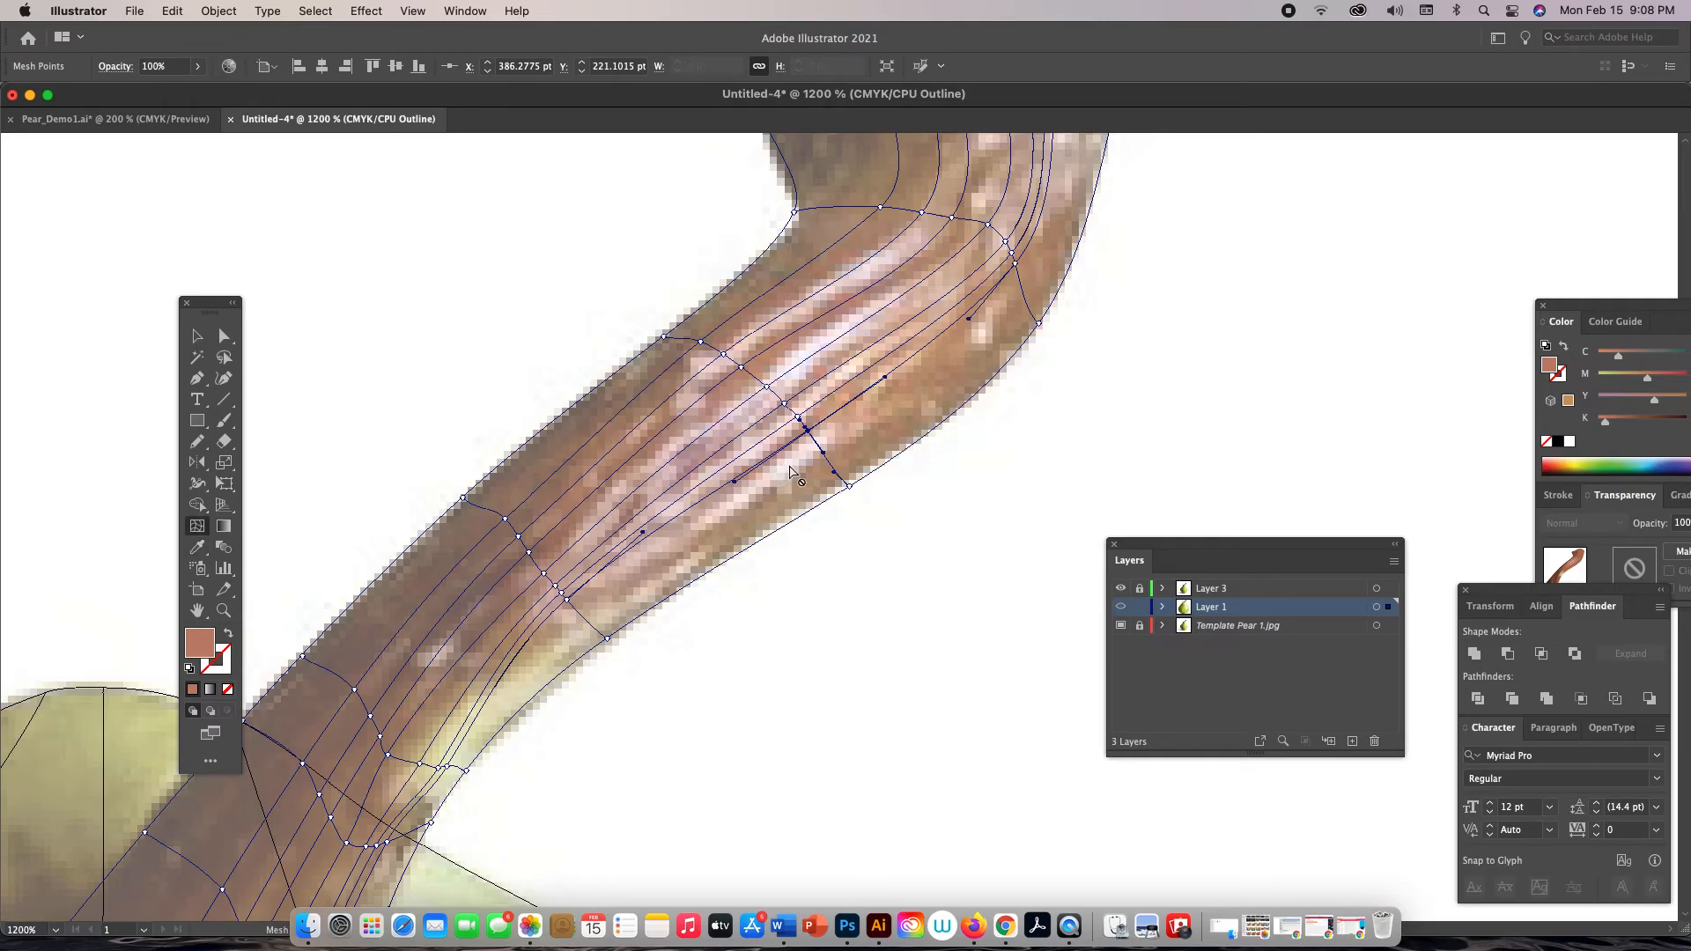
pyautogui.click(825, 449)
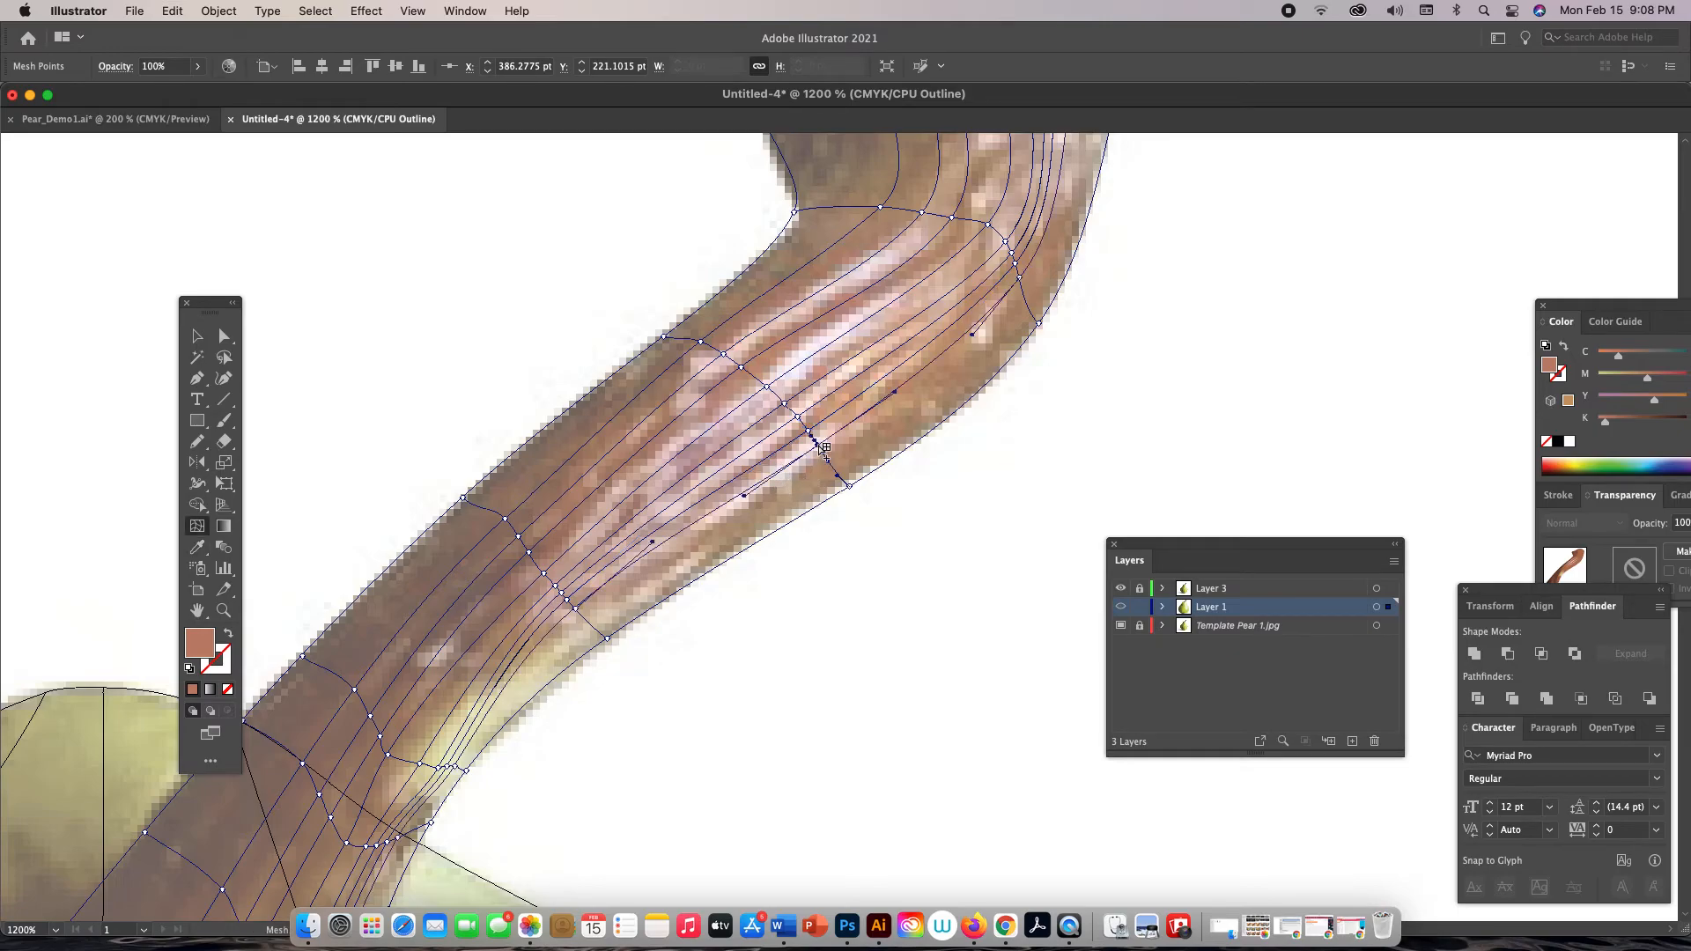
pyautogui.click(961, 348)
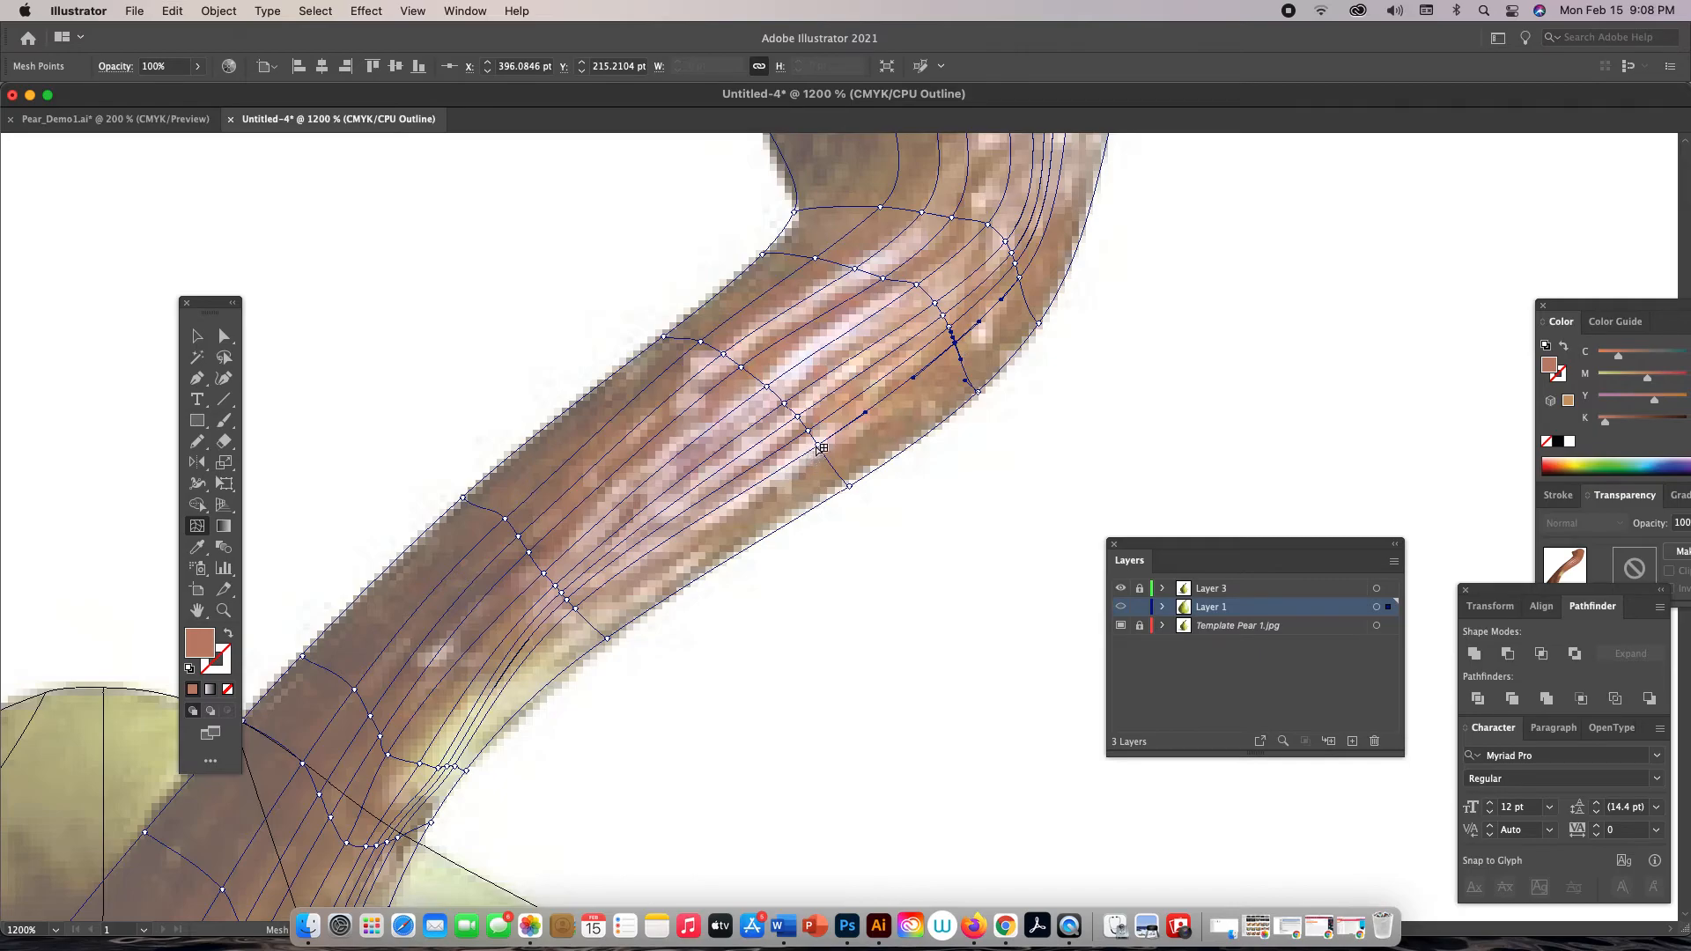
pyautogui.press('super+y')
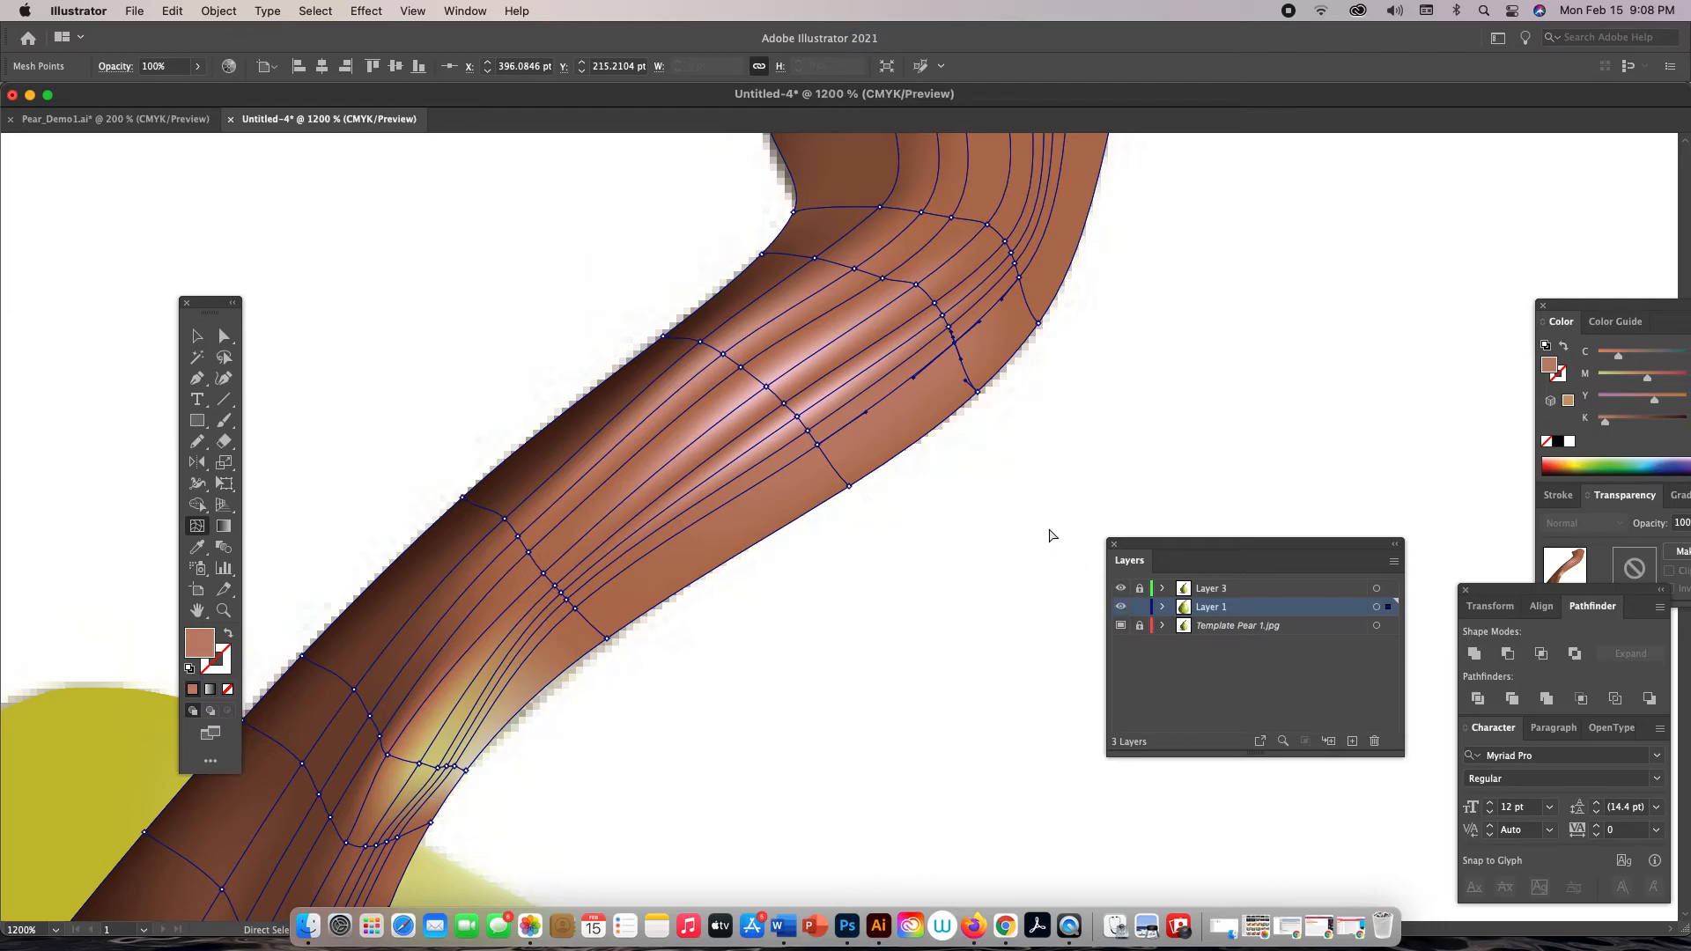
# Recolor the new outermost mesh point in the upper stem's highlight area with a pale pink sampled from the neighboring highlight, and deselect the mesh
pyautogui.press('a')
pyautogui.click(815, 442)
pyautogui.click(1121, 607)
pyautogui.click(1122, 607)
pyautogui.click(784, 404)
pyautogui.press('i')
pyautogui.click(798, 414)
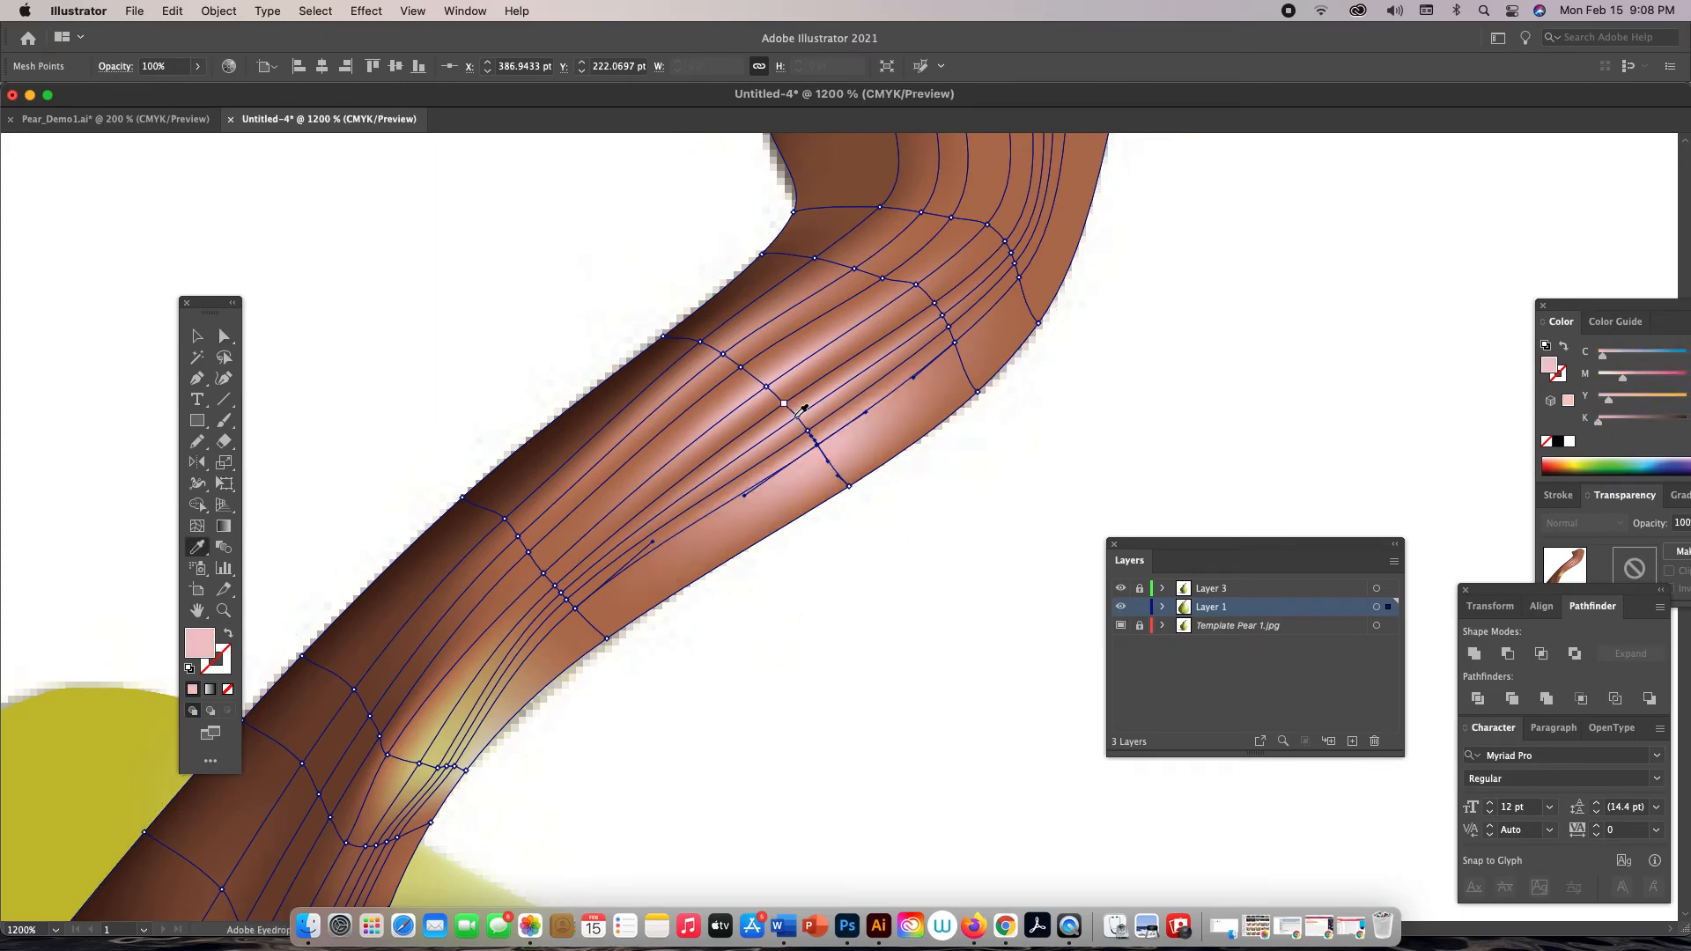
pyautogui.press('a')
pyautogui.click(843, 487)
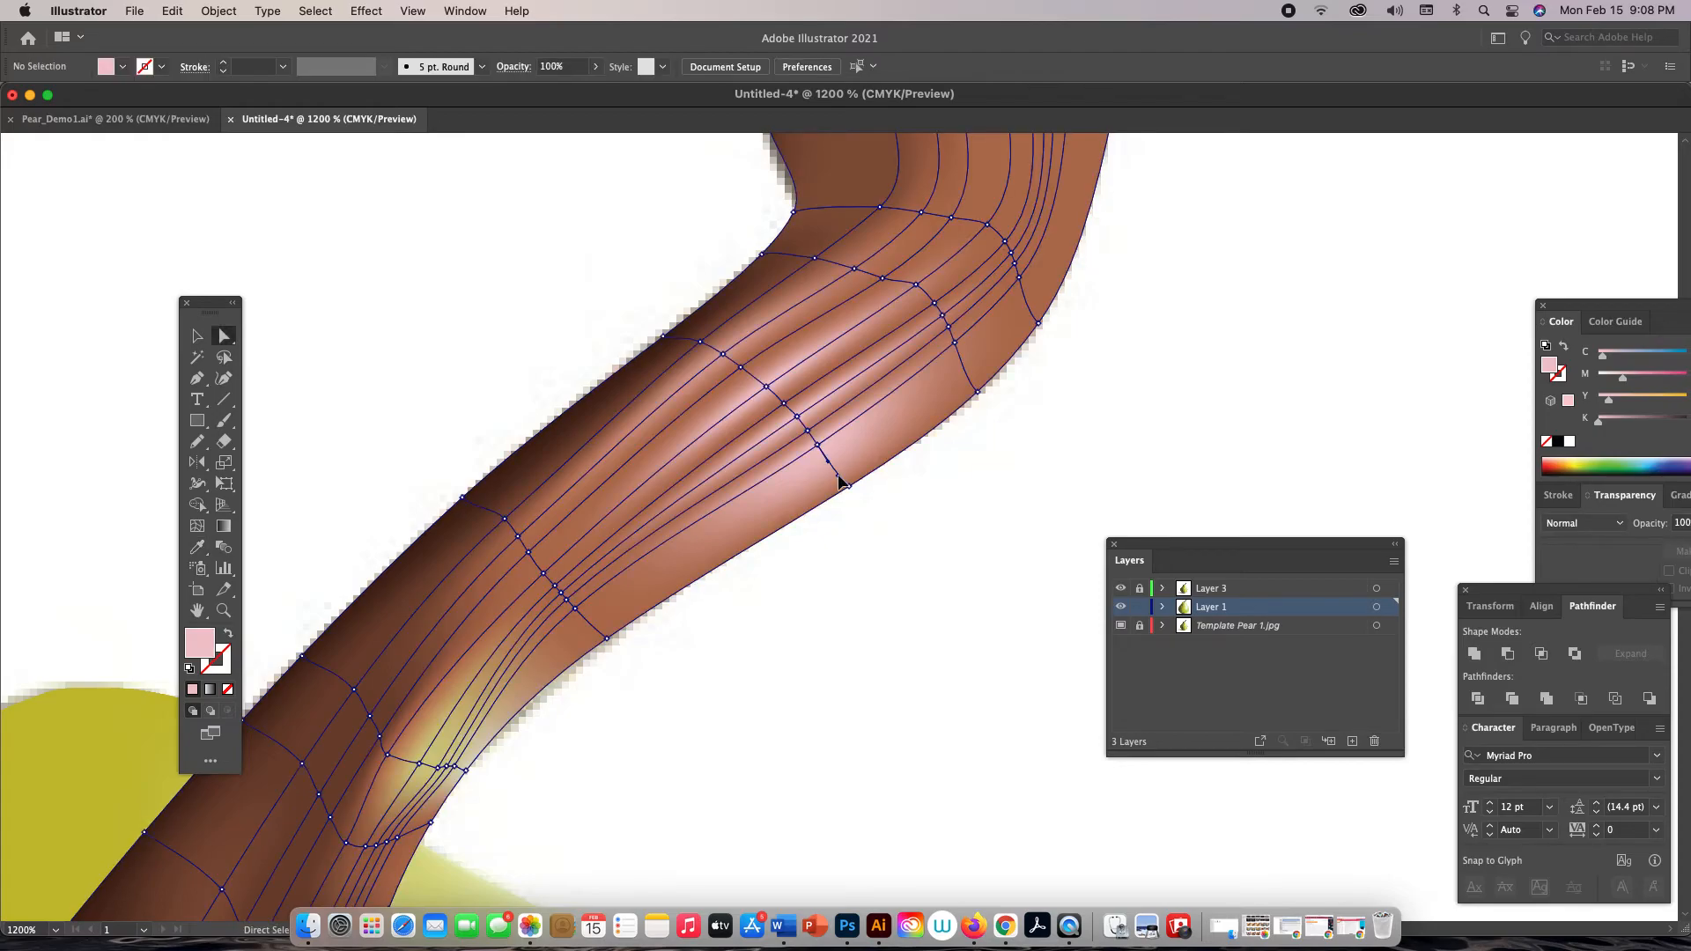
pyautogui.moveTo(843, 487); pyautogui.dragTo(829, 459)
pyautogui.click(952, 508)
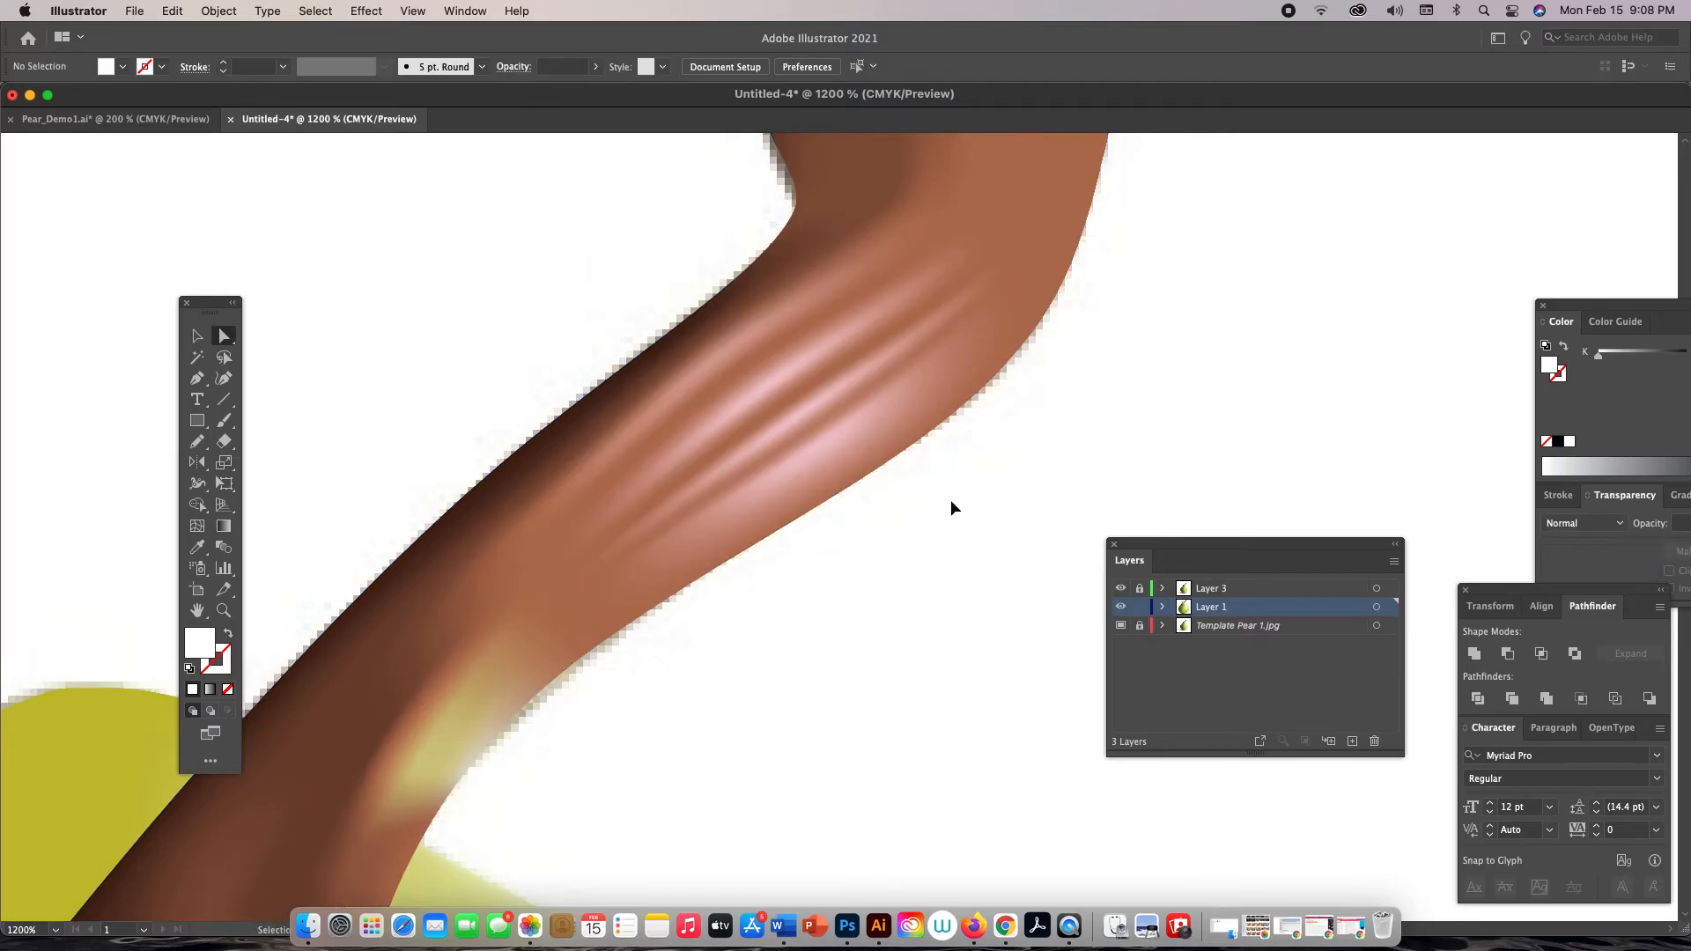
# Compare the illustrated pear's stem highlights with the reference photo at reduced magnification
pyautogui.press('super+minus')
pyautogui.press('super+minus')
pyautogui.press('super+minus')
pyautogui.press('super+minus')
pyautogui.press('super+minus')
pyautogui.press('super+minus')
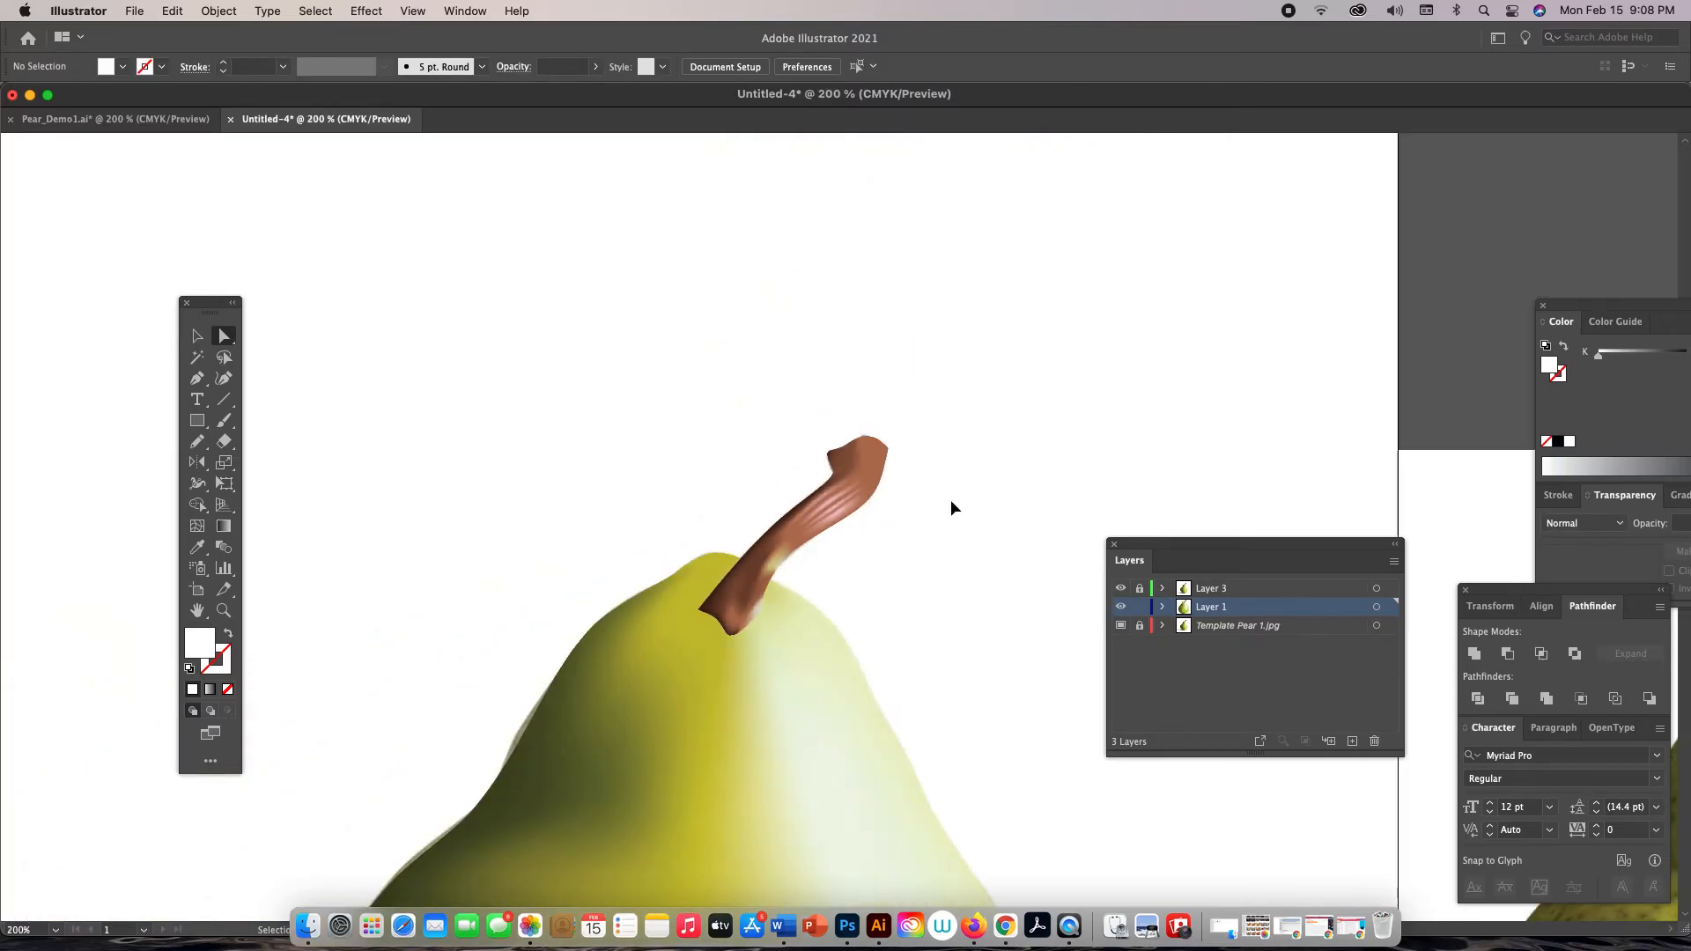
pyautogui.moveTo(949, 499); pyautogui.dragTo(593, 387)
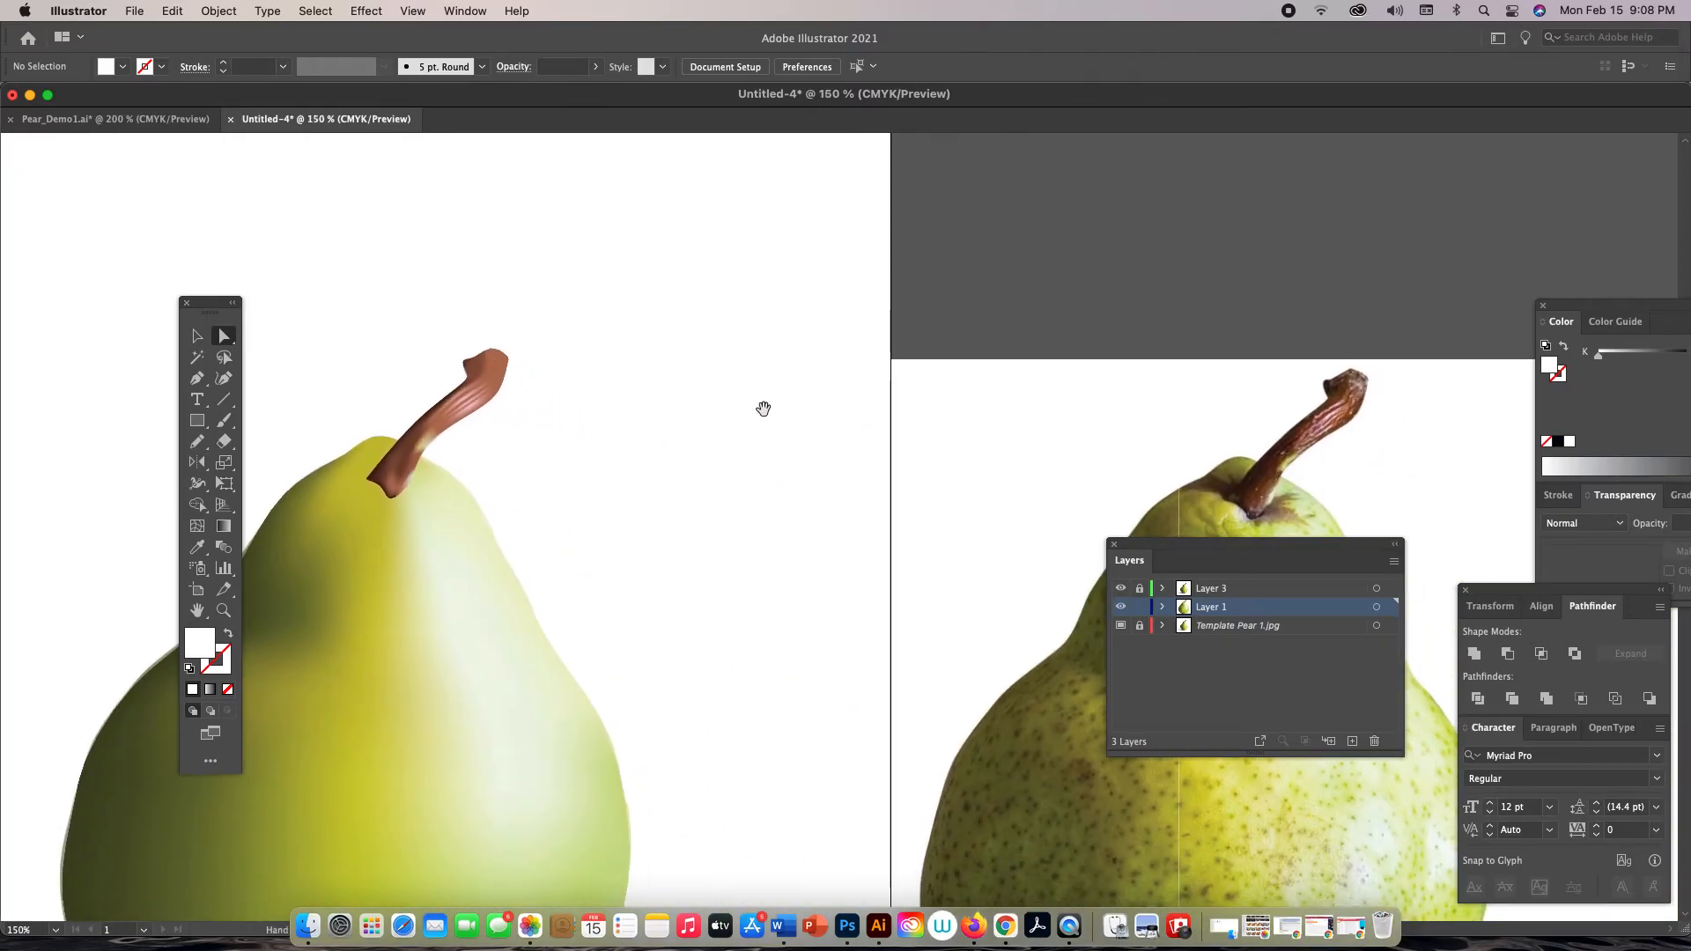
pyautogui.moveTo(709, 410); pyautogui.dragTo(875, 417)
pyautogui.press('z')
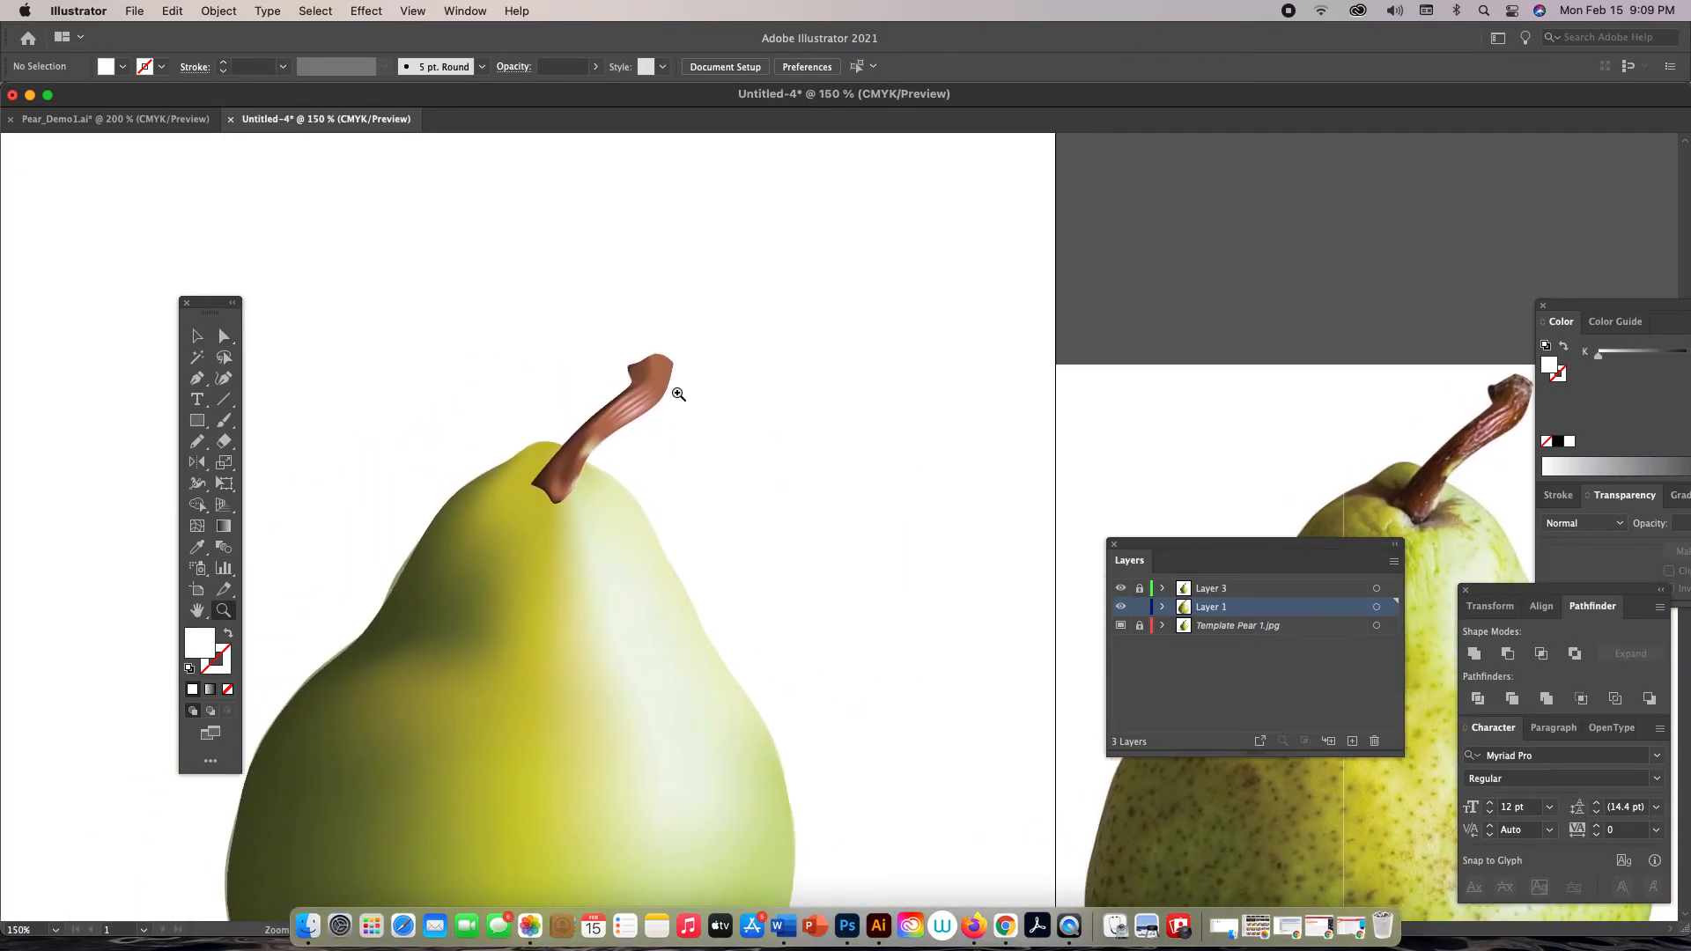
# Lasso the mesh points along the stem's outer edge, recolor them with the darker brown sampled from the stem tip, and deselect the mesh
pyautogui.click(714, 462)
pyautogui.click(819, 551)
pyautogui.click(836, 524)
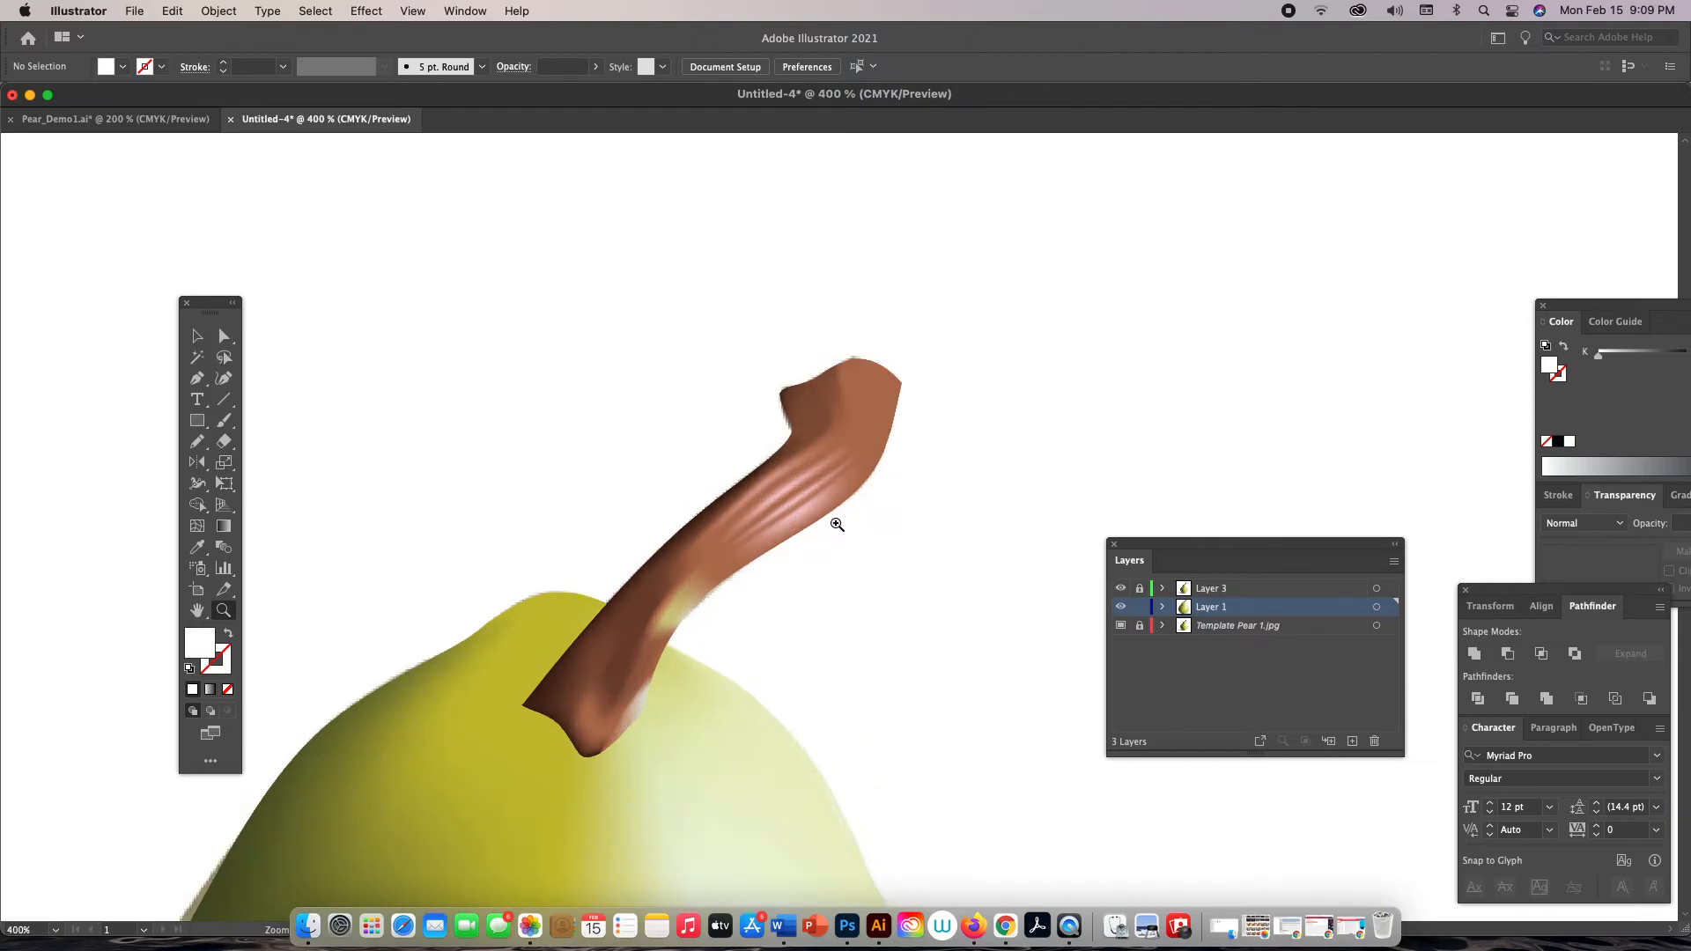
pyautogui.moveTo(838, 523); pyautogui.dragTo(838, 522)
pyautogui.press('i')
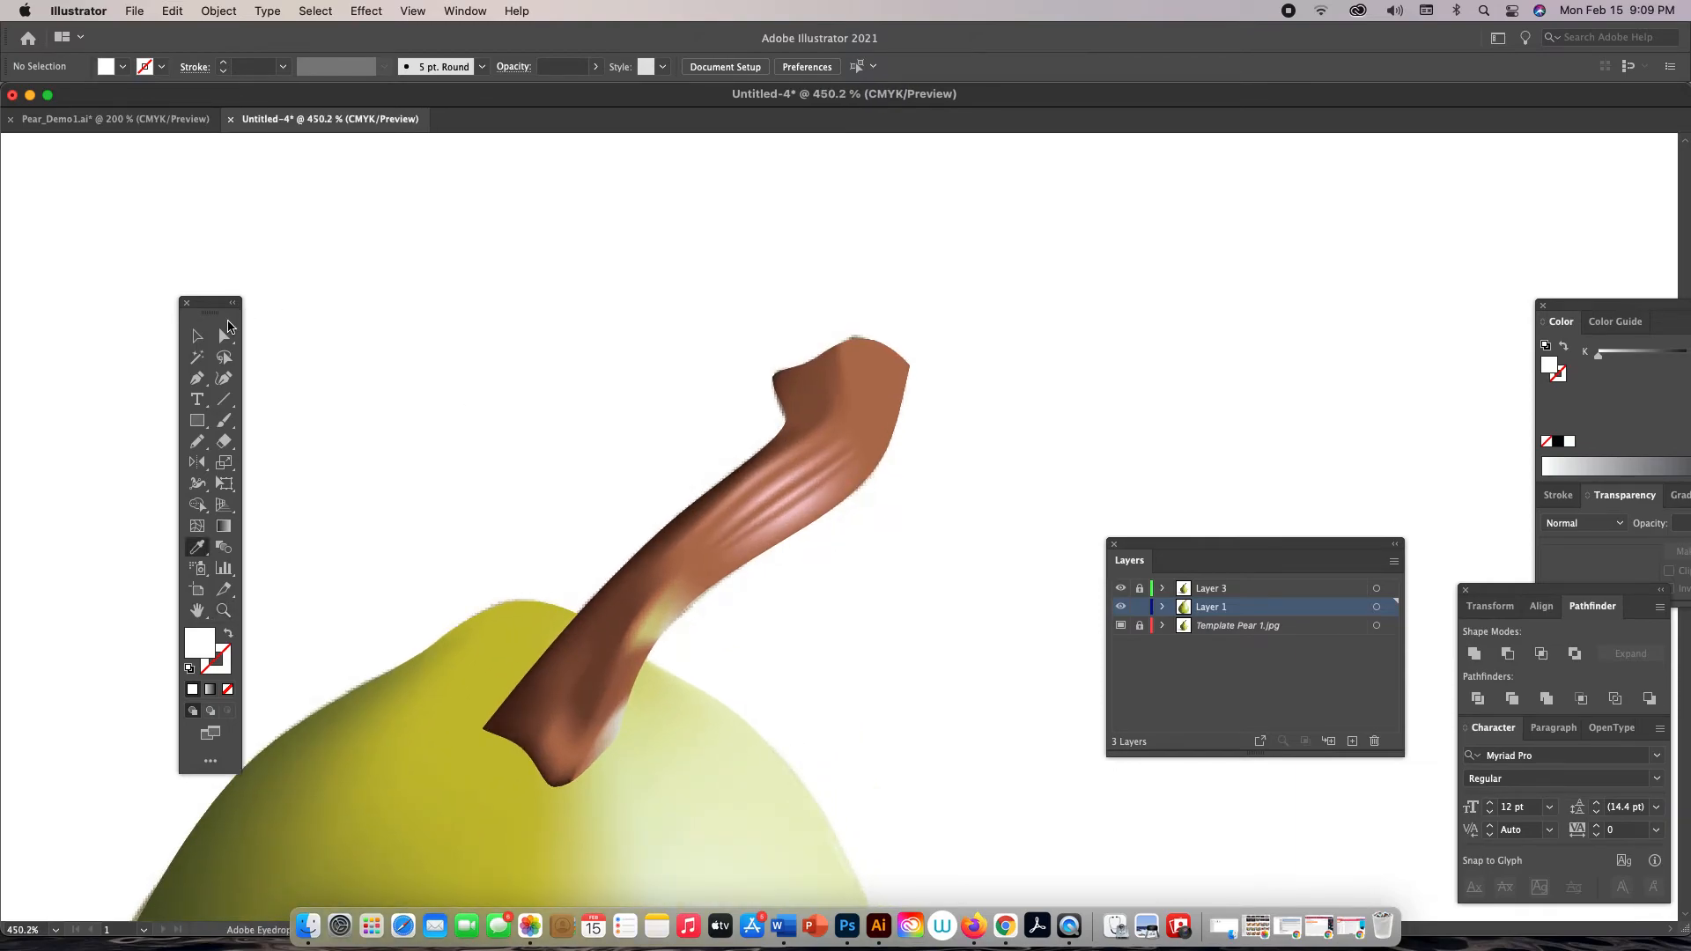
pyautogui.click(224, 357)
pyautogui.moveTo(788, 533)
pyautogui.mouseDown()
pyautogui.moveTo(891, 434)
pyautogui.moveTo(906, 441)
pyautogui.moveTo(854, 528)
pyautogui.moveTo(820, 541)
pyautogui.mouseUp()
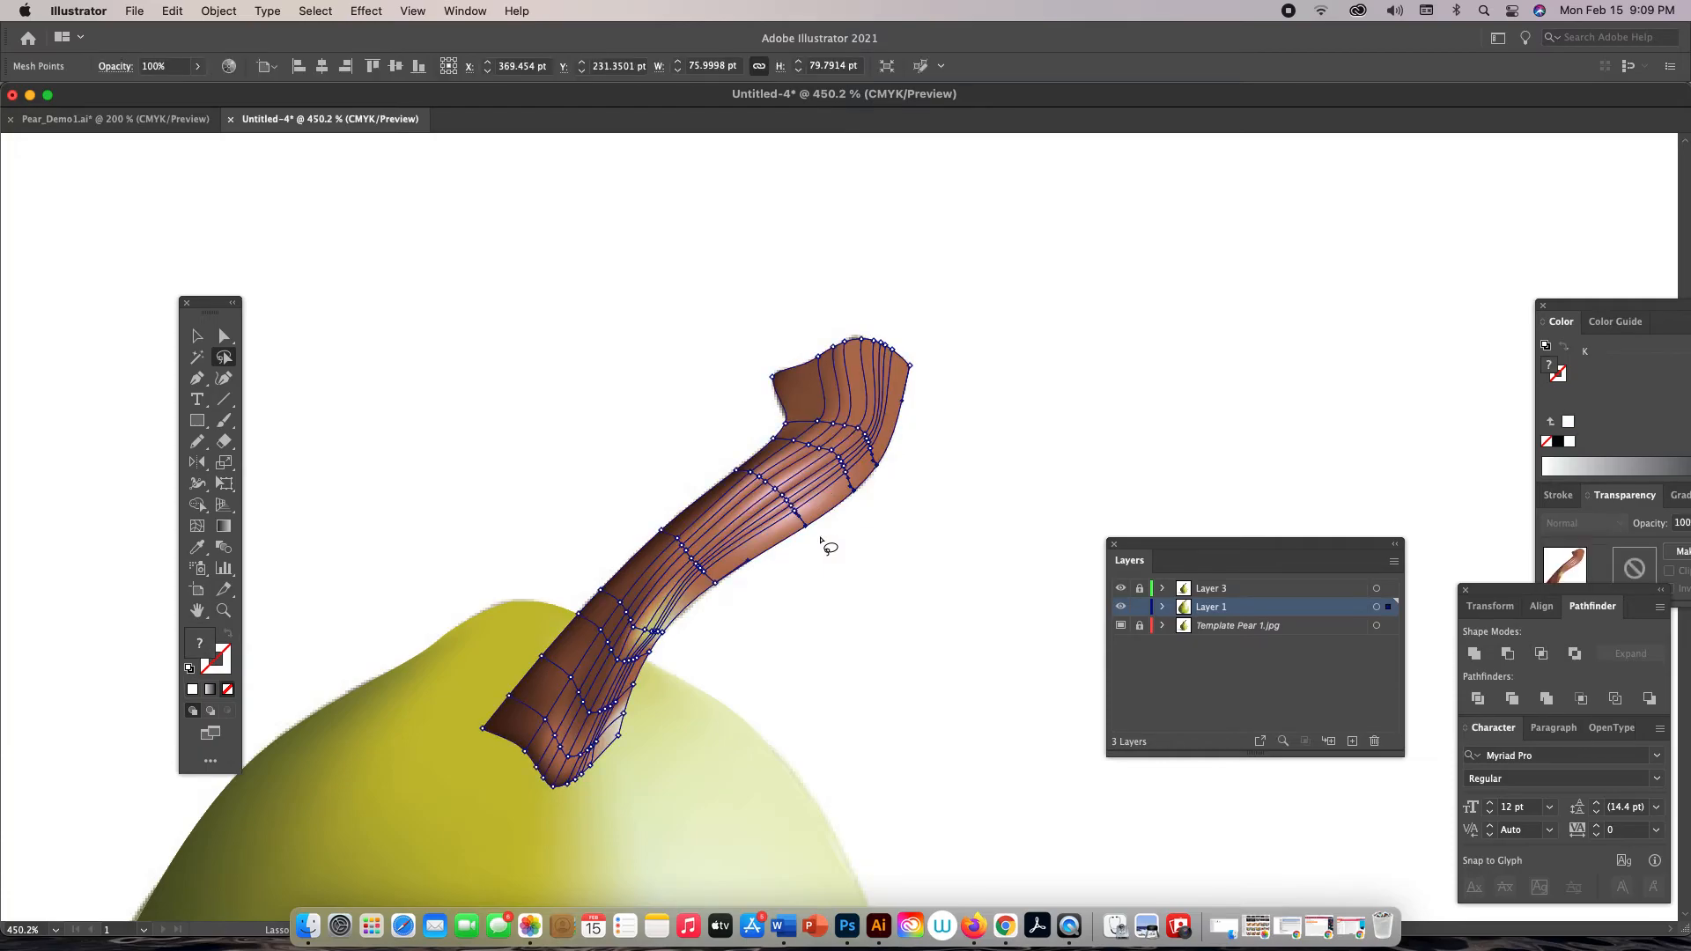
pyautogui.press('i')
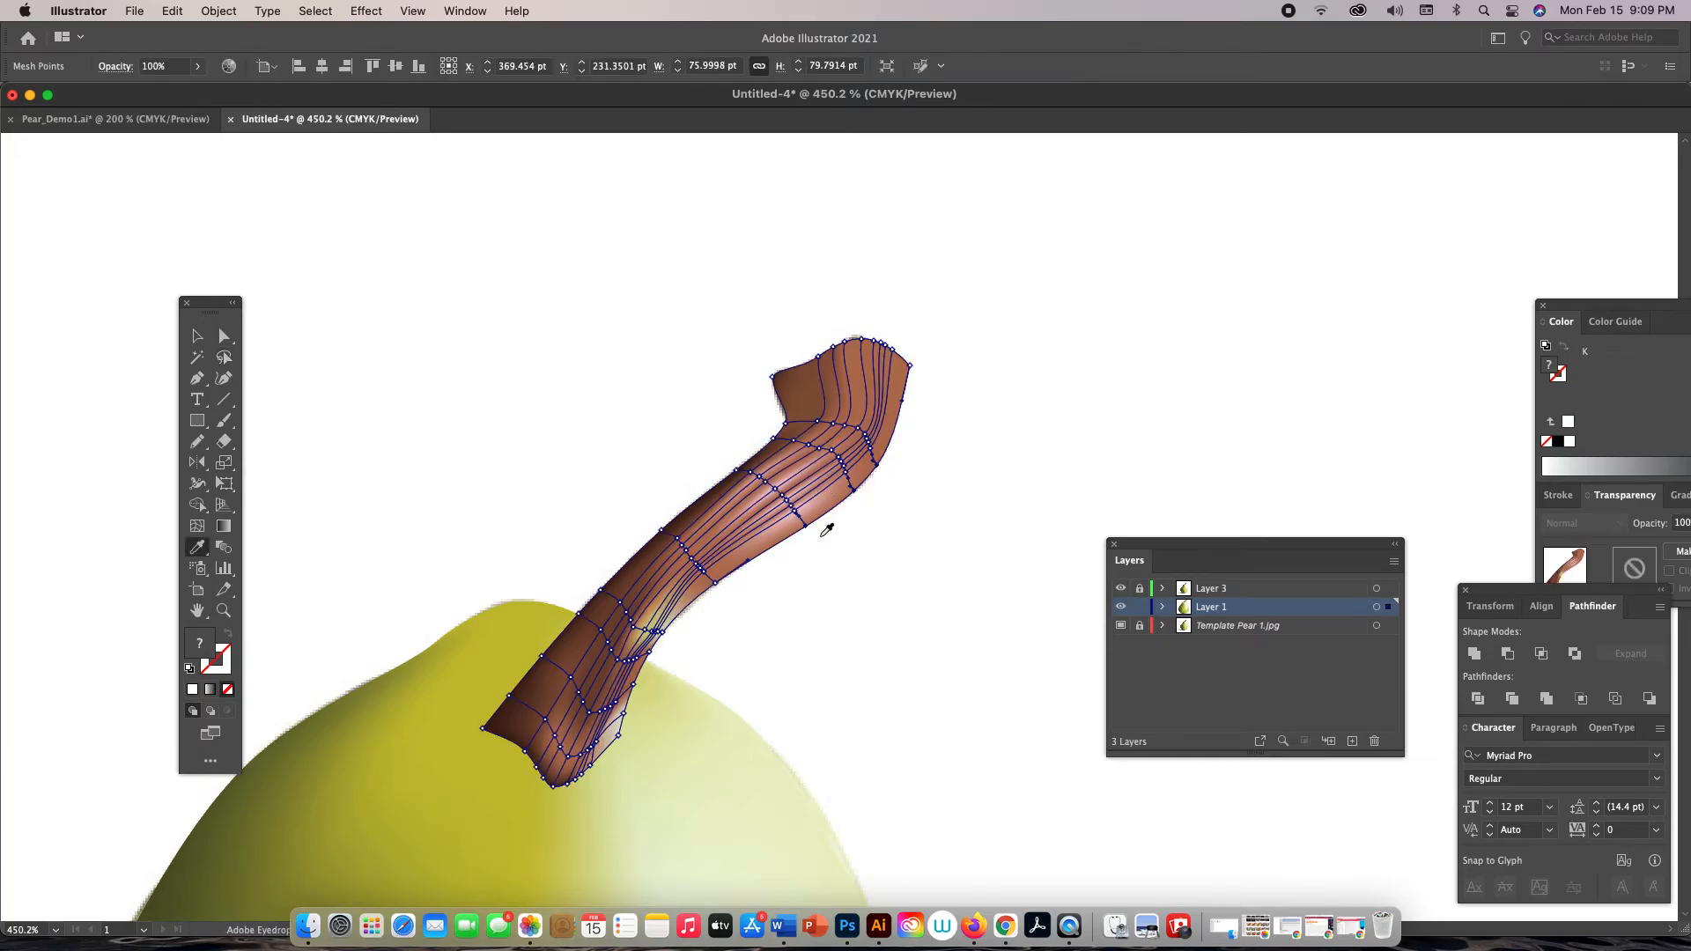
pyautogui.click(812, 403)
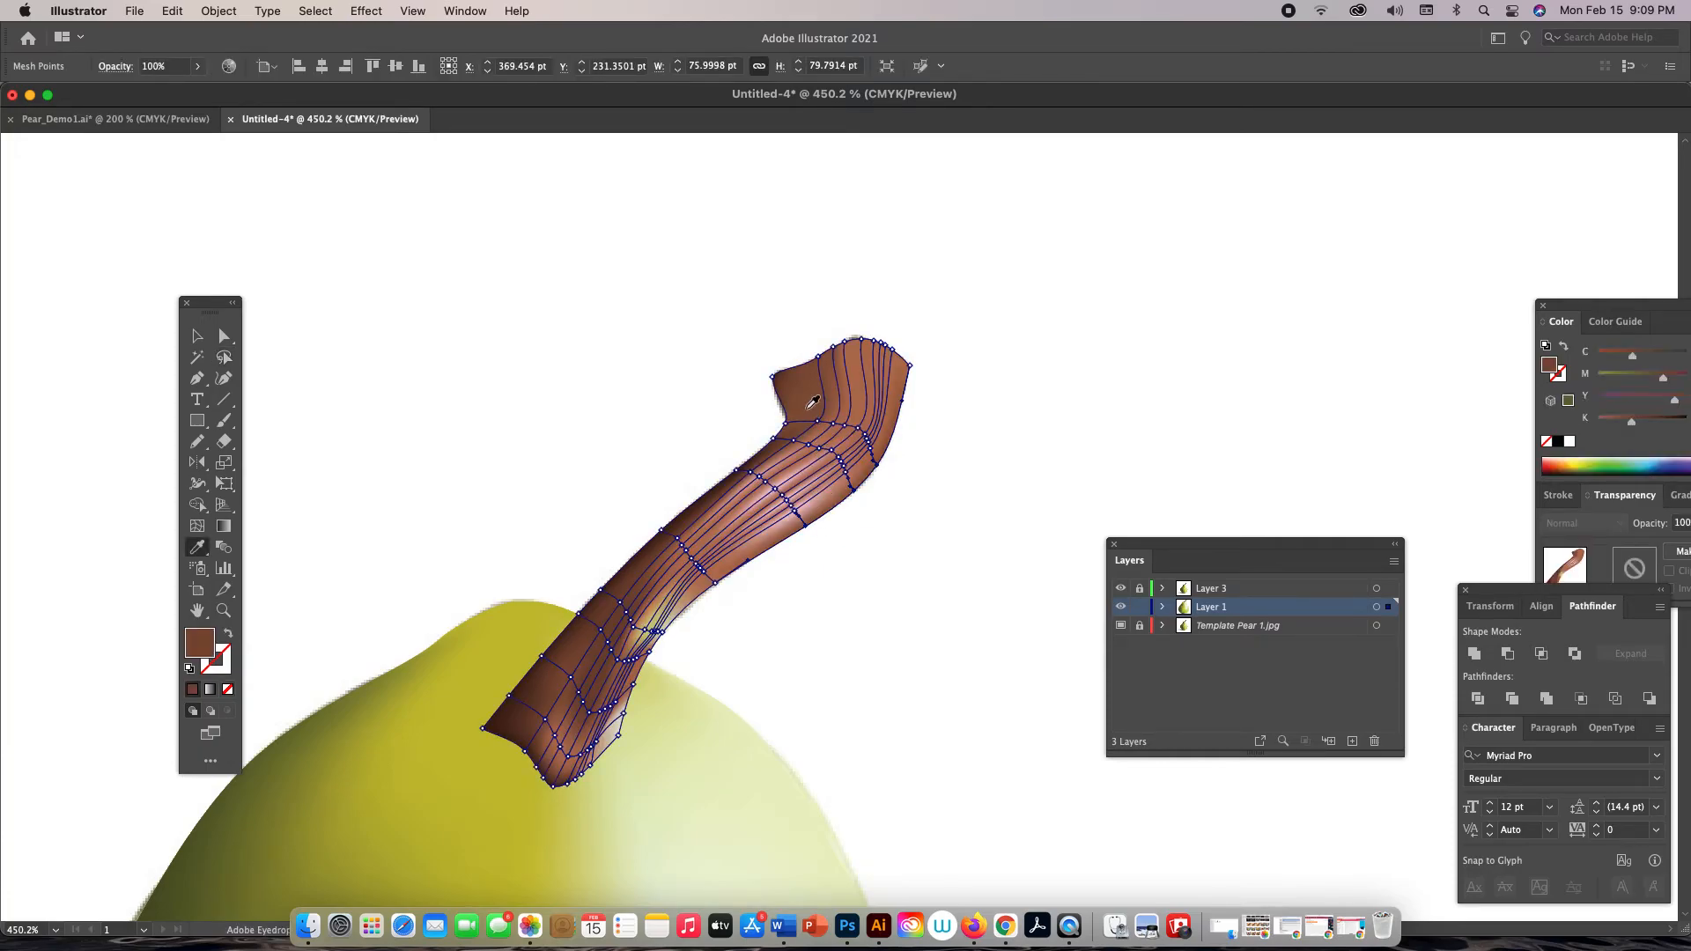
pyautogui.press('super+shift+a')
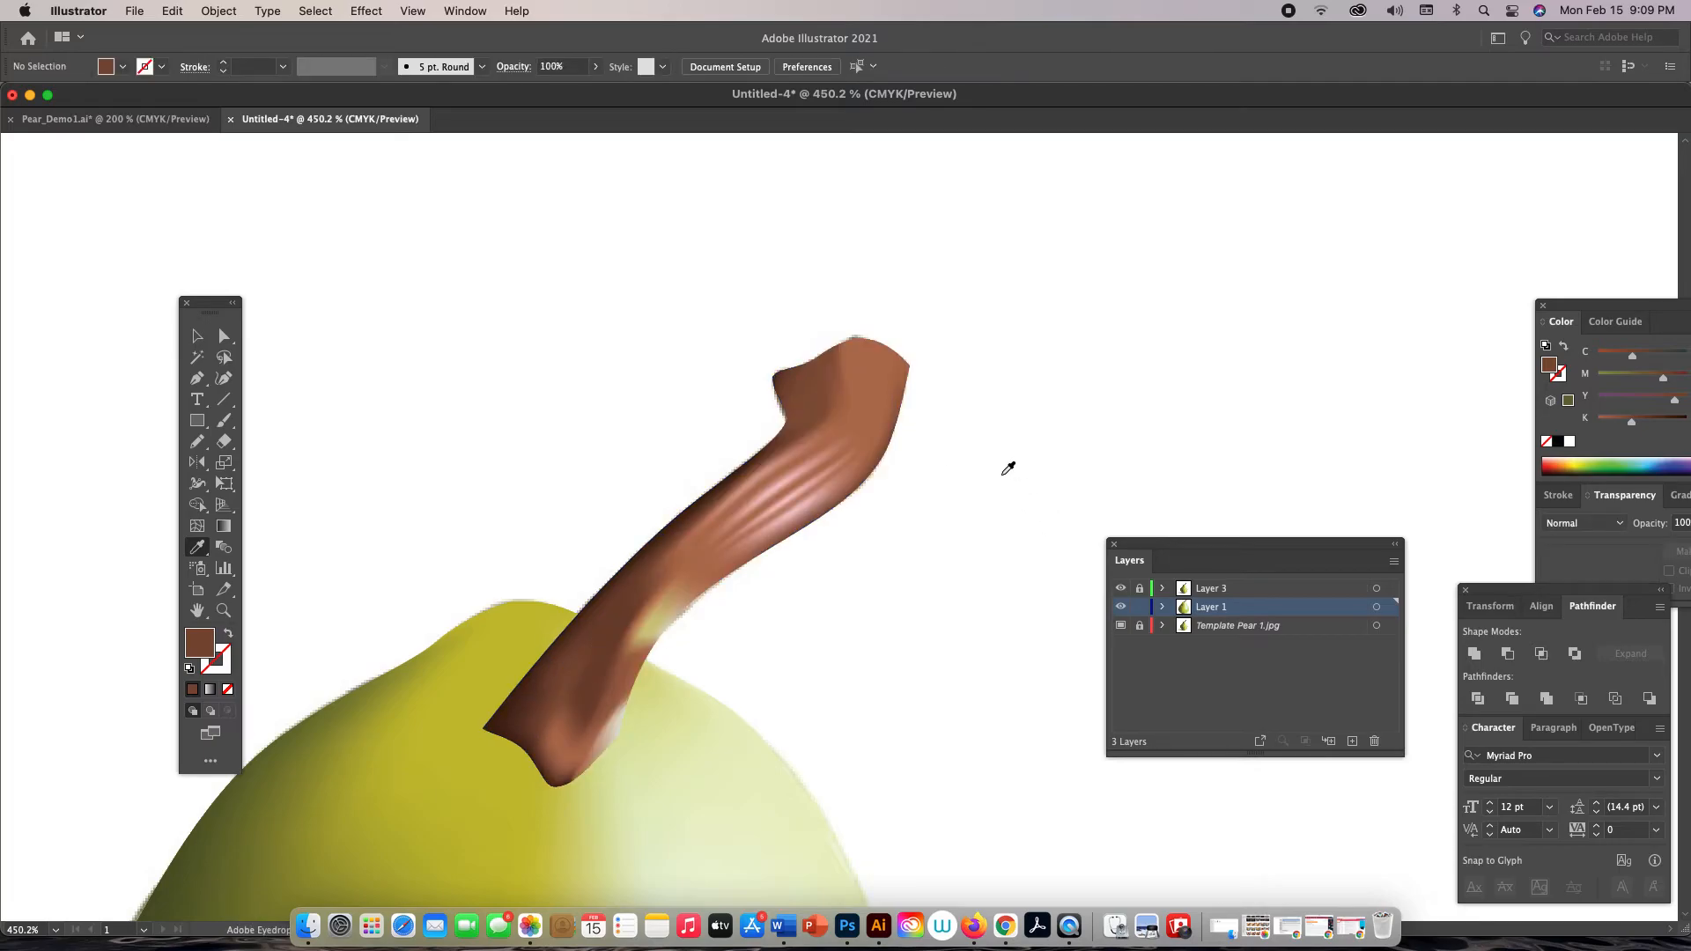
# Add a mesh point near the right edge of the stem tip over Layer 1's outline, and color it dusty pink sampled from the stem's highlight
pyautogui.moveTo(1008, 471); pyautogui.dragTo(312, 463)
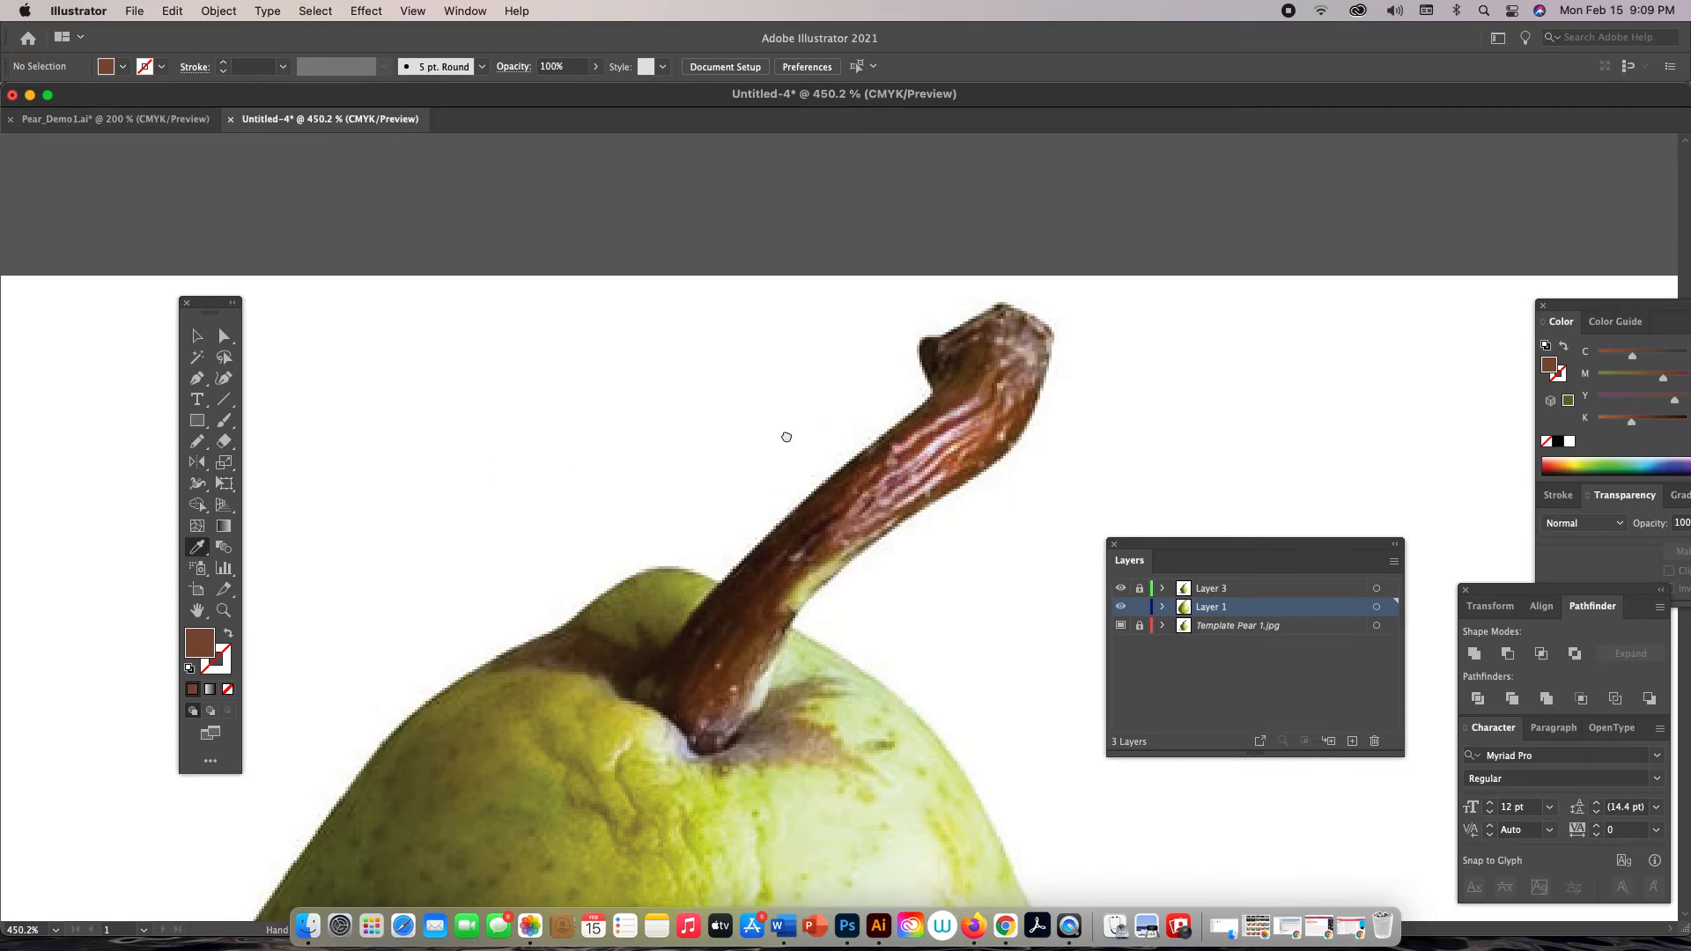
pyautogui.hscroll(-10, 818, 502)
pyautogui.hscroll(-15, 818, 502)
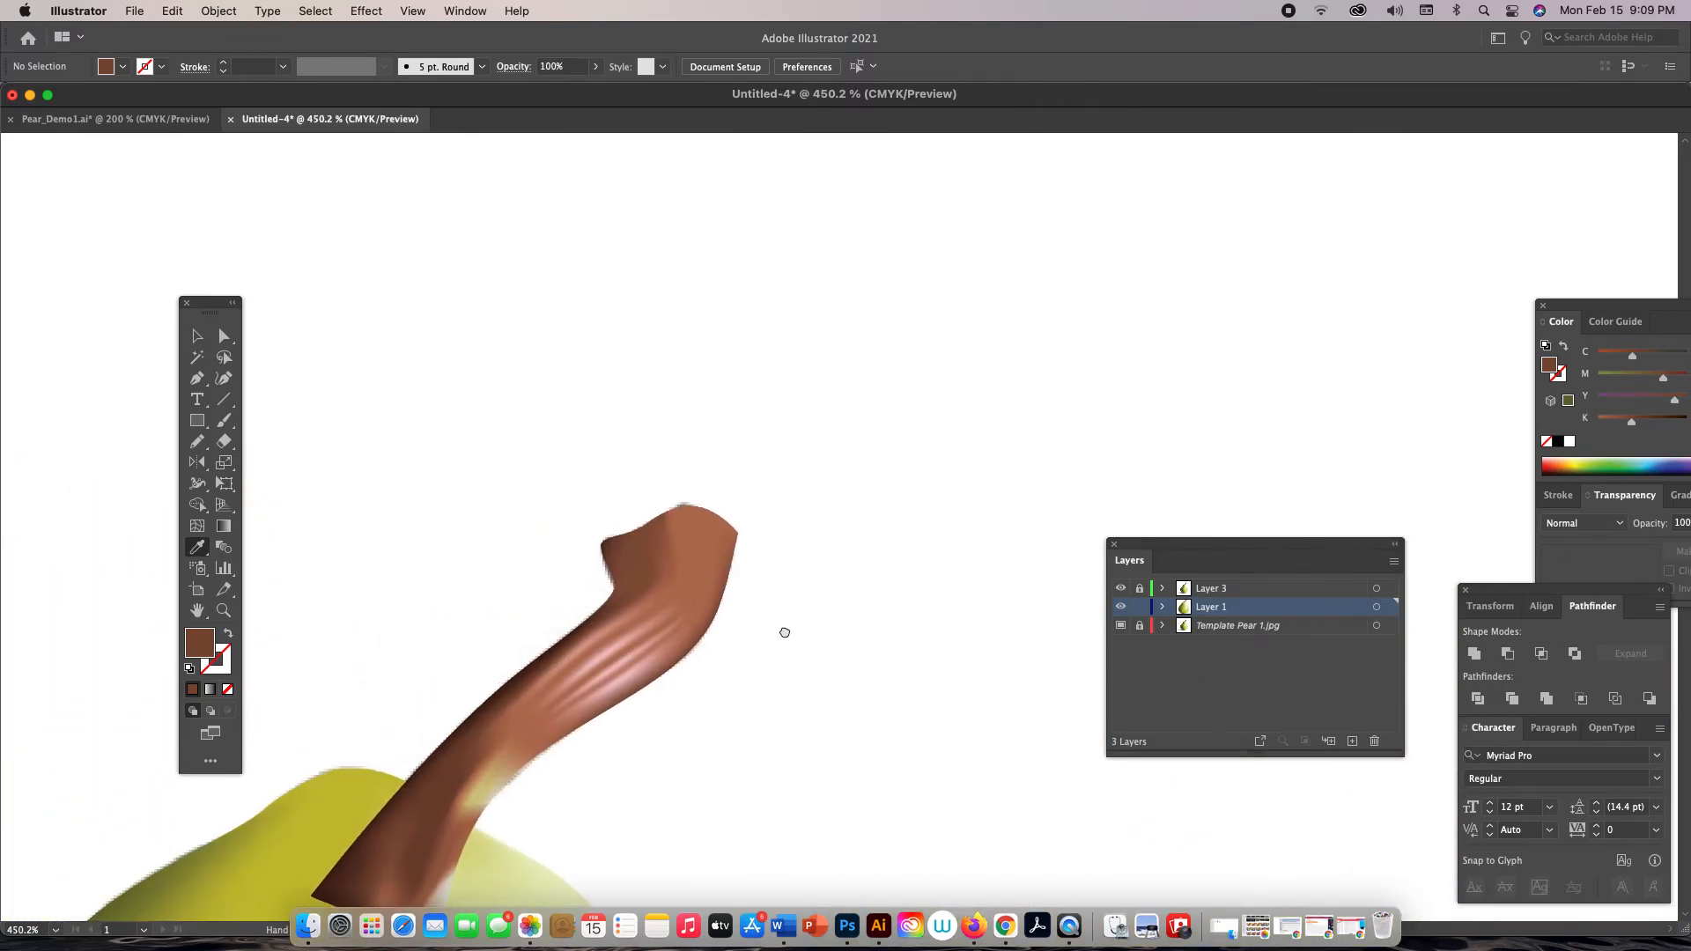
pyautogui.press('space')
pyautogui.press('z')
pyautogui.click(883, 520)
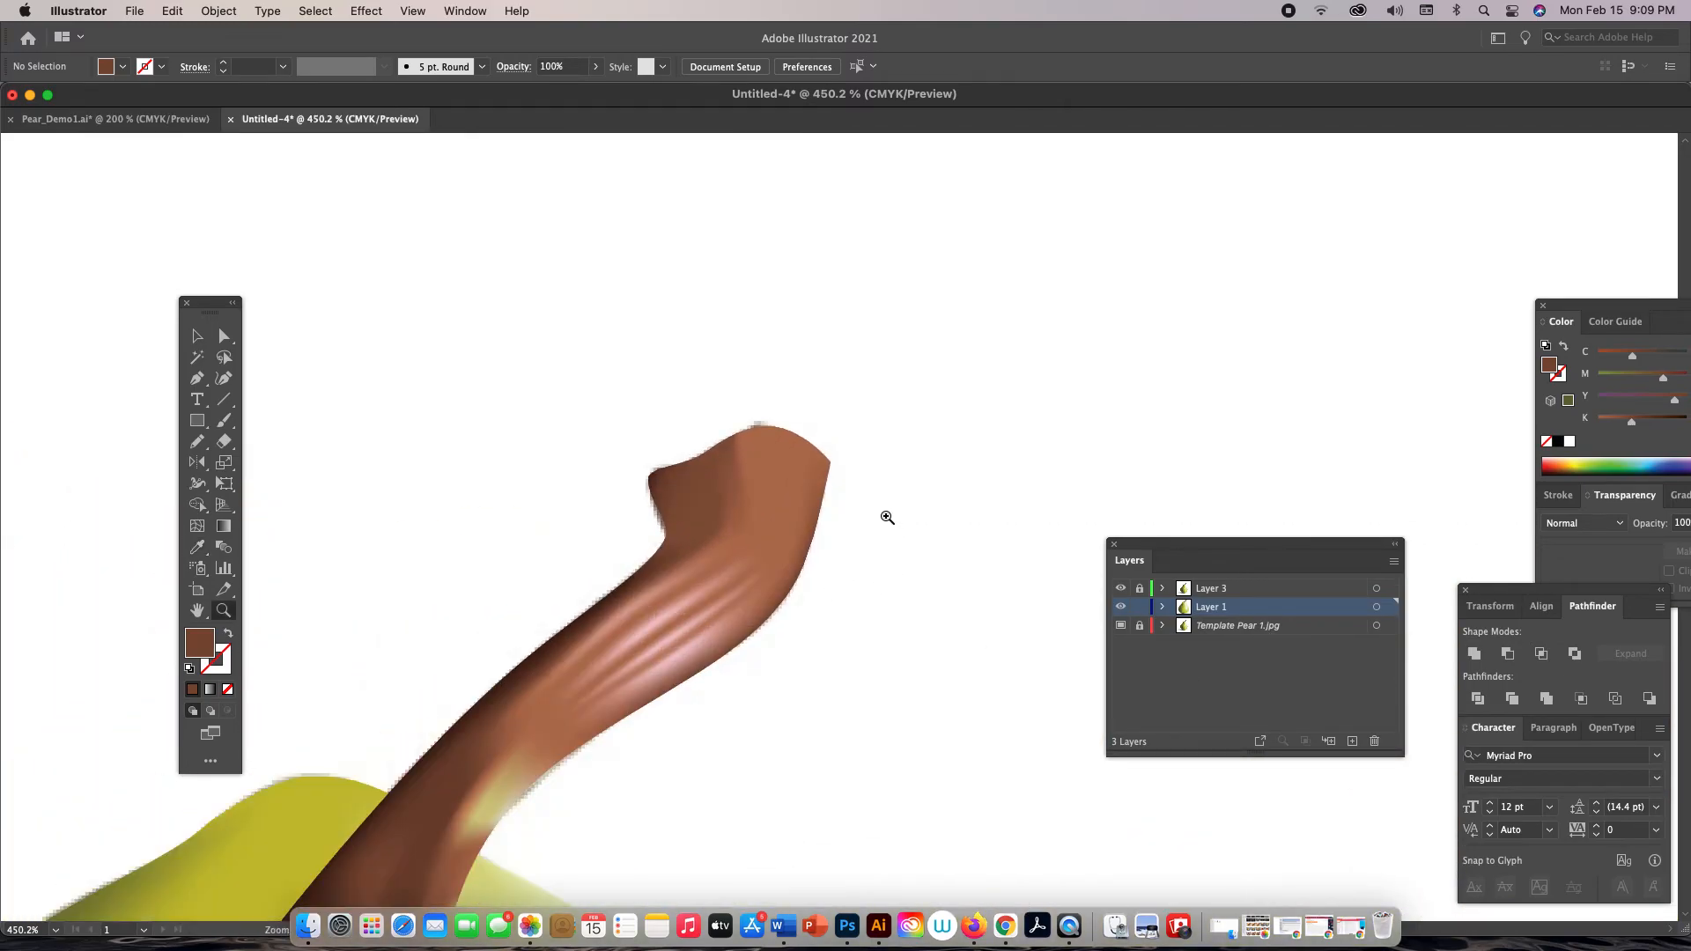
pyautogui.press('u')
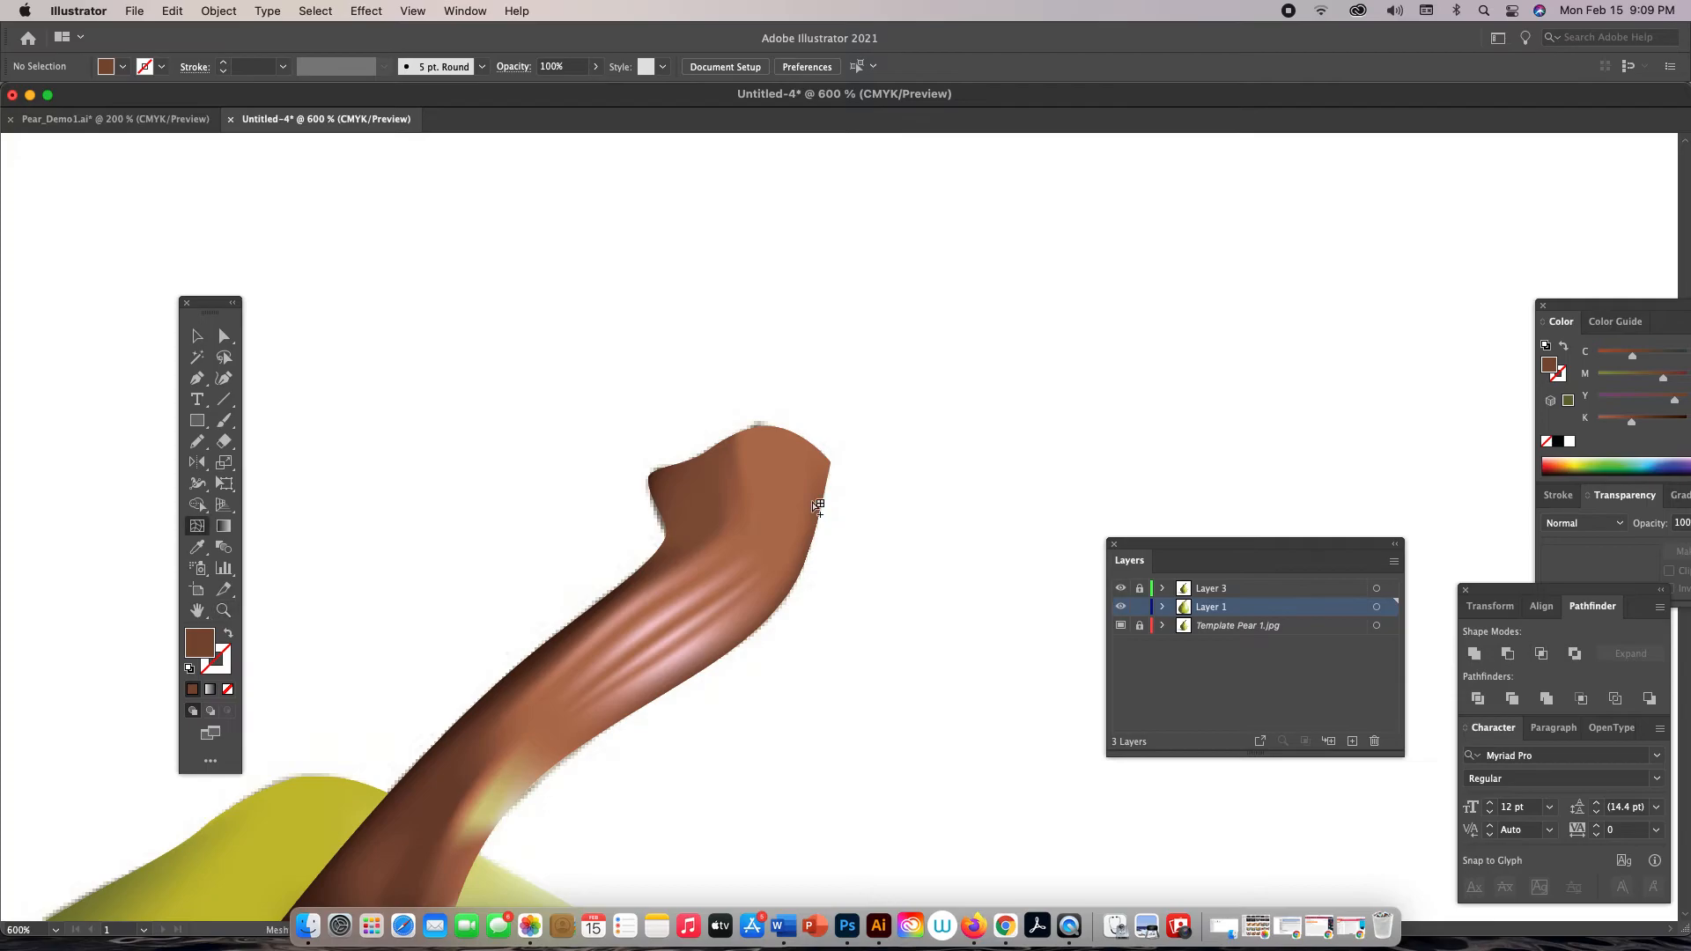
pyautogui.keyDown('super'); pyautogui.click(1122, 606); pyautogui.keyUp('super')
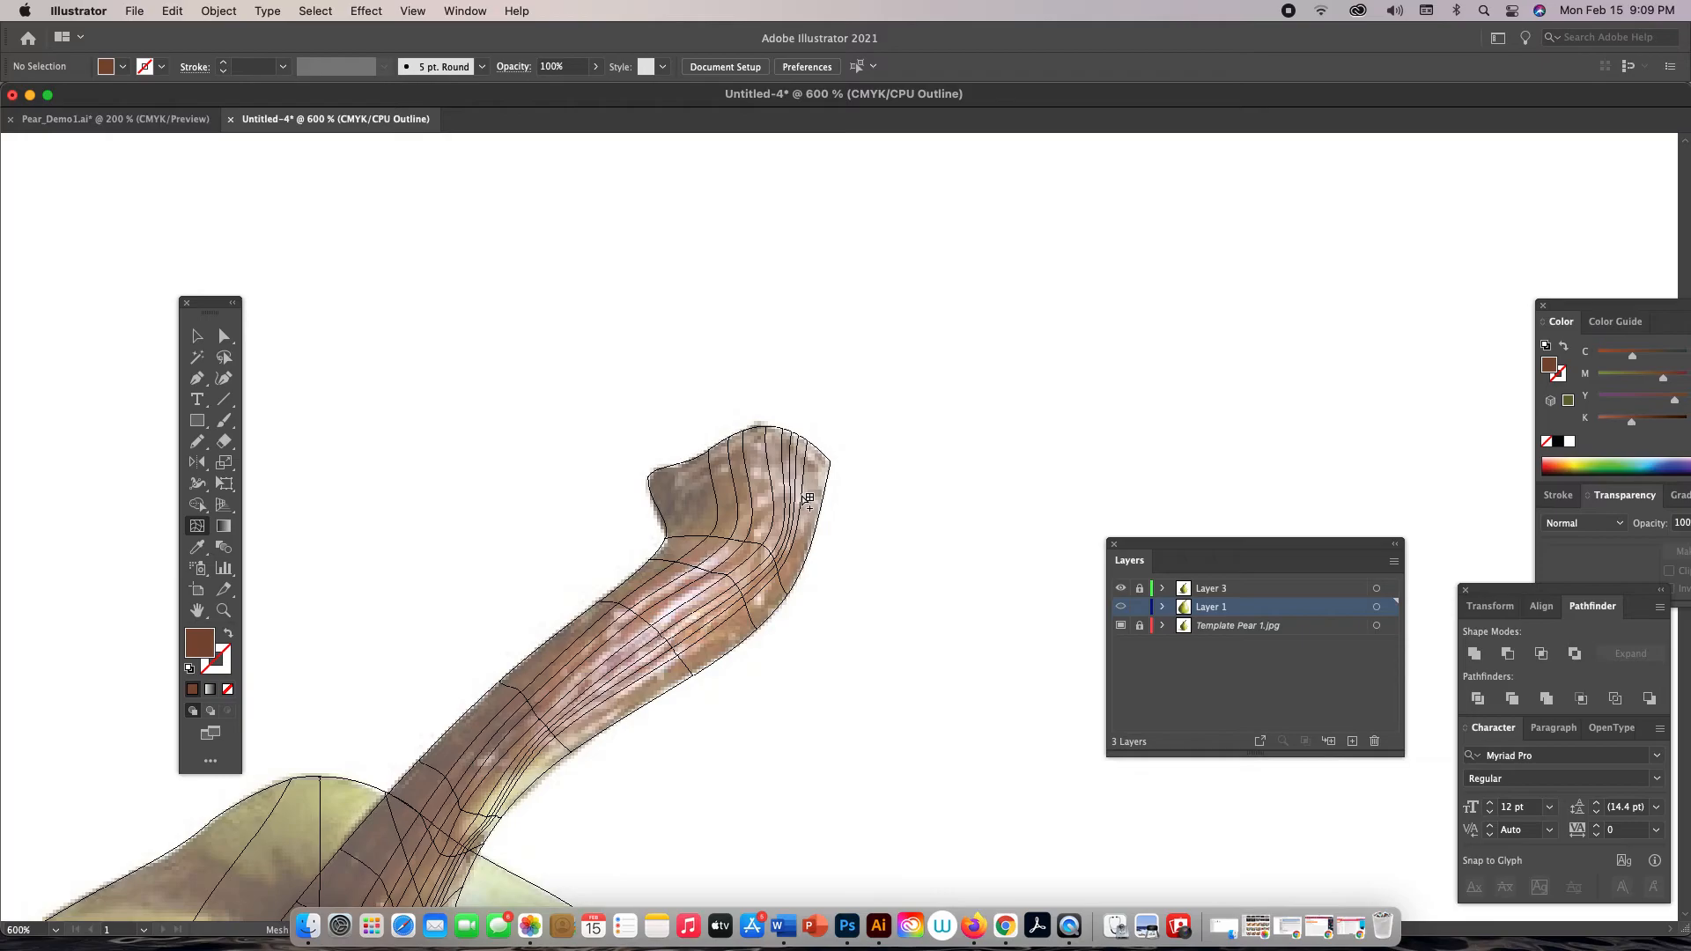
pyautogui.click(807, 498)
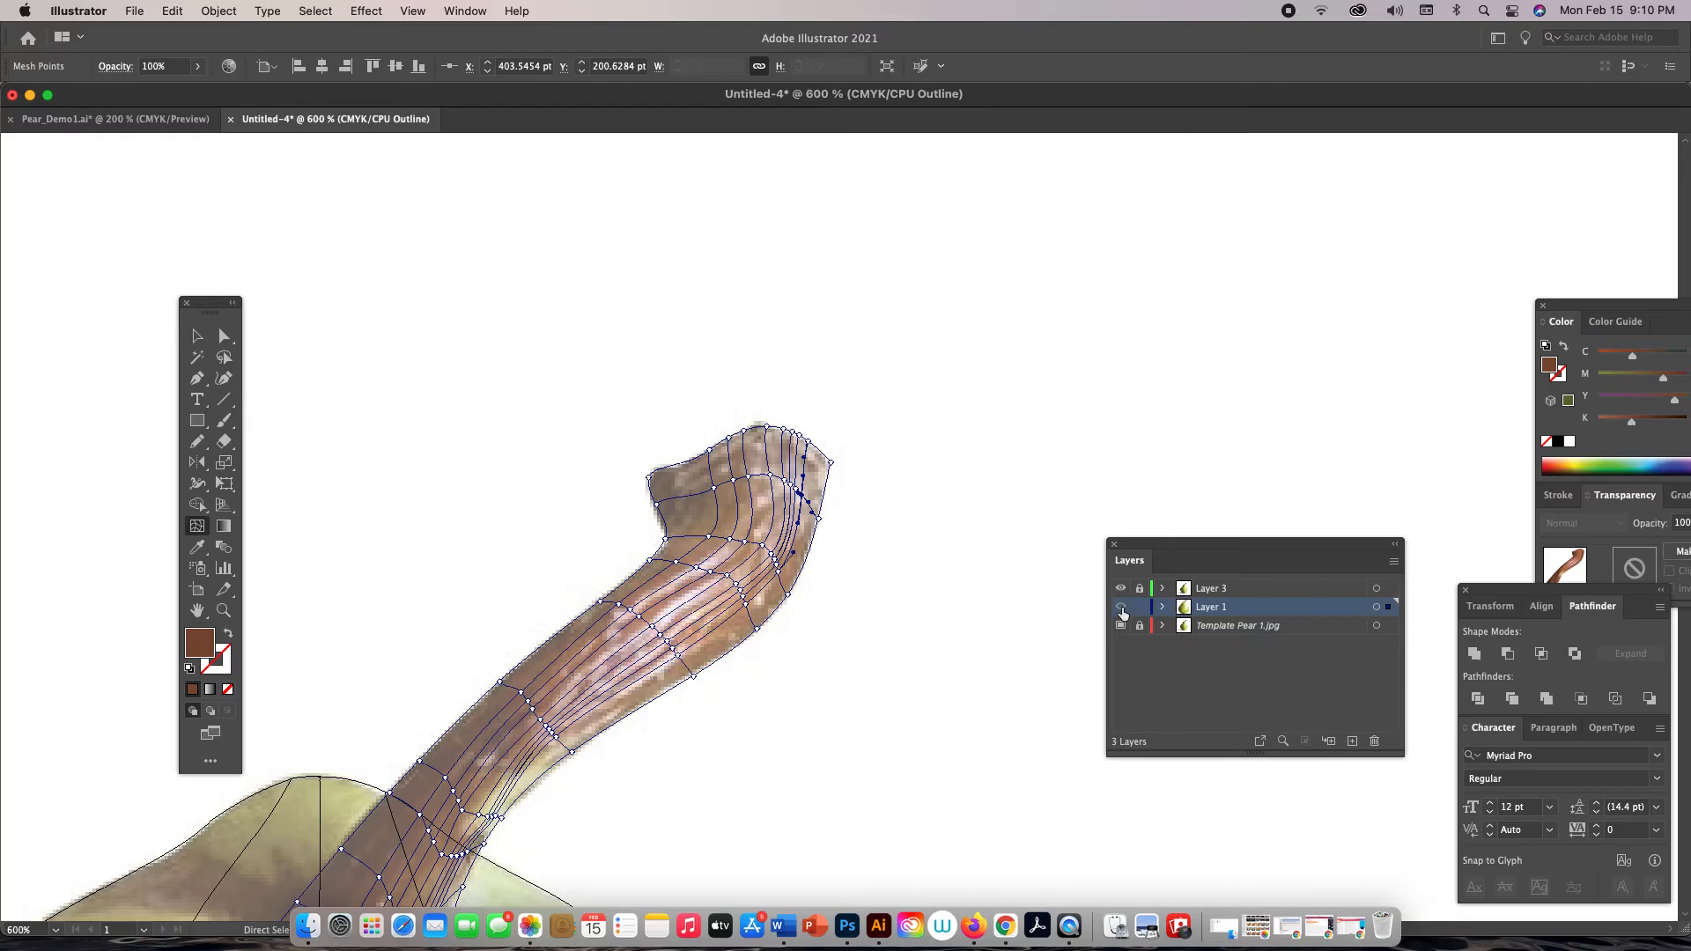
pyautogui.press('super+y')
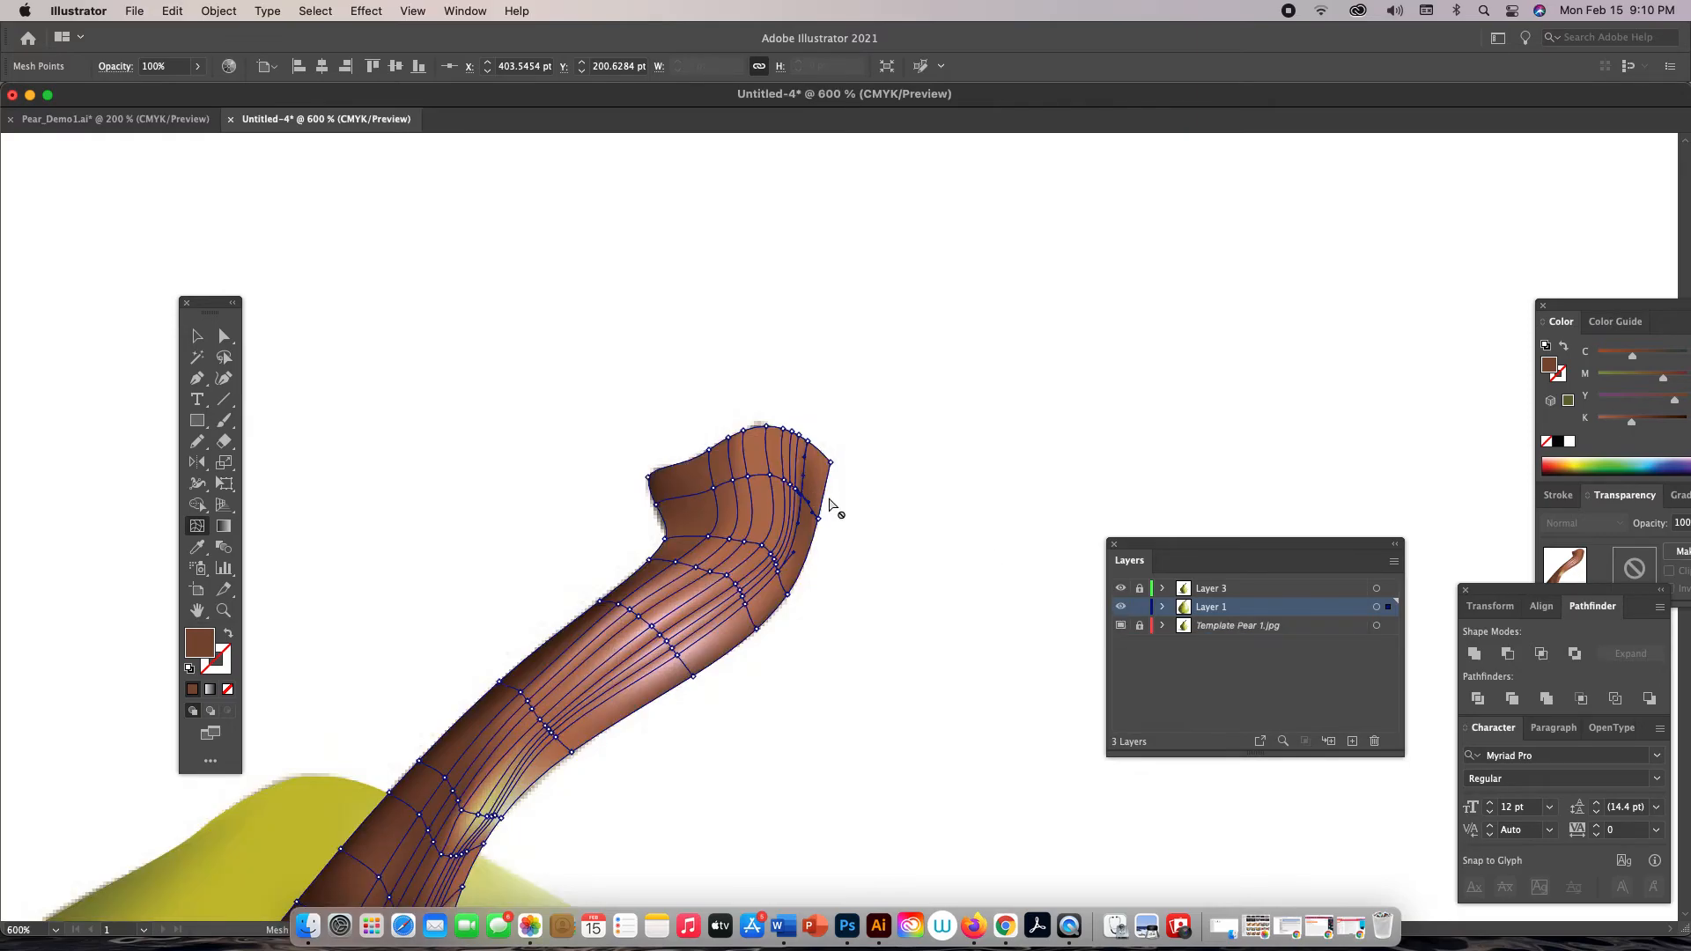
pyautogui.press('i')
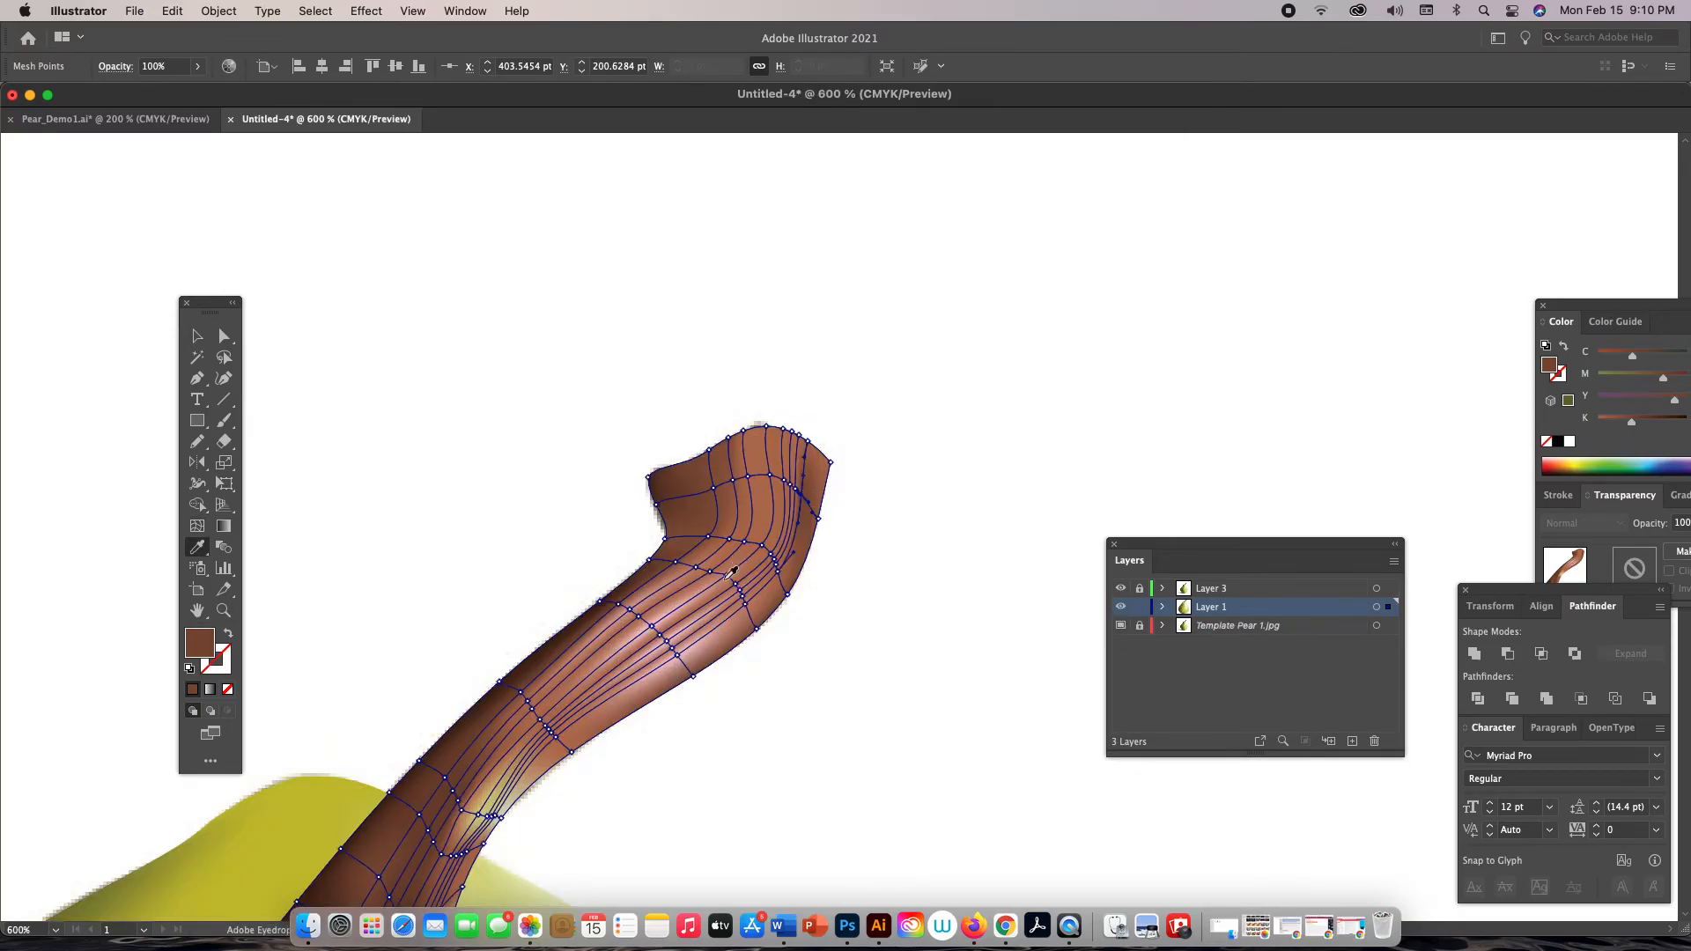
pyautogui.click(711, 640)
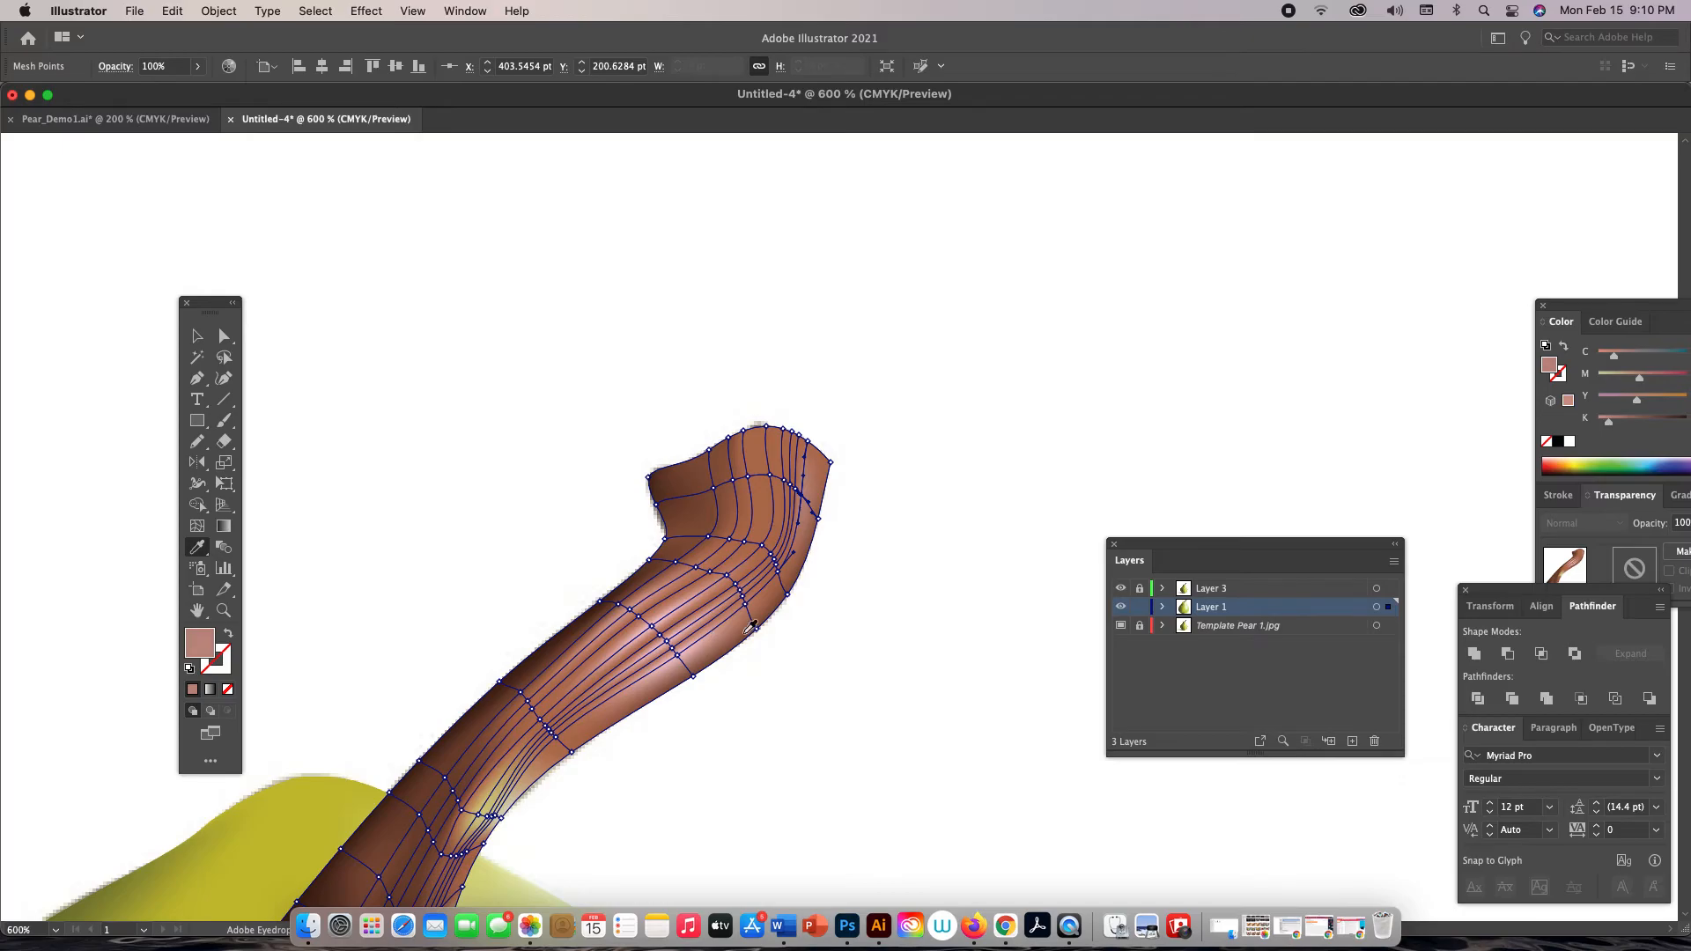
# Lasso the mesh points across the stem tip, recolor them with pale pinkish gray sampled from the reference photo's stem tip, and deselect the mesh
pyautogui.click(225, 359)
pyautogui.moveTo(791, 480)
pyautogui.mouseDown()
pyautogui.moveTo(739, 478)
pyautogui.moveTo(802, 512)
pyautogui.moveTo(812, 500)
pyautogui.moveTo(584, 455)
pyautogui.mouseUp()
pyautogui.keyDown('alt'); pyautogui.keyDown('super'); pyautogui.click(861, 513); pyautogui.keyUp('super'); pyautogui.keyUp('alt')
pyautogui.keyDown('alt'); pyautogui.keyDown('super'); pyautogui.click(862, 512); pyautogui.keyUp('super'); pyautogui.keyUp('alt')
pyautogui.keyDown('alt'); pyautogui.keyDown('super'); pyautogui.click(861, 513); pyautogui.keyUp('super'); pyautogui.keyUp('alt')
pyautogui.hscroll(15, 793, 510)
pyautogui.scroll(-2, 792, 511)
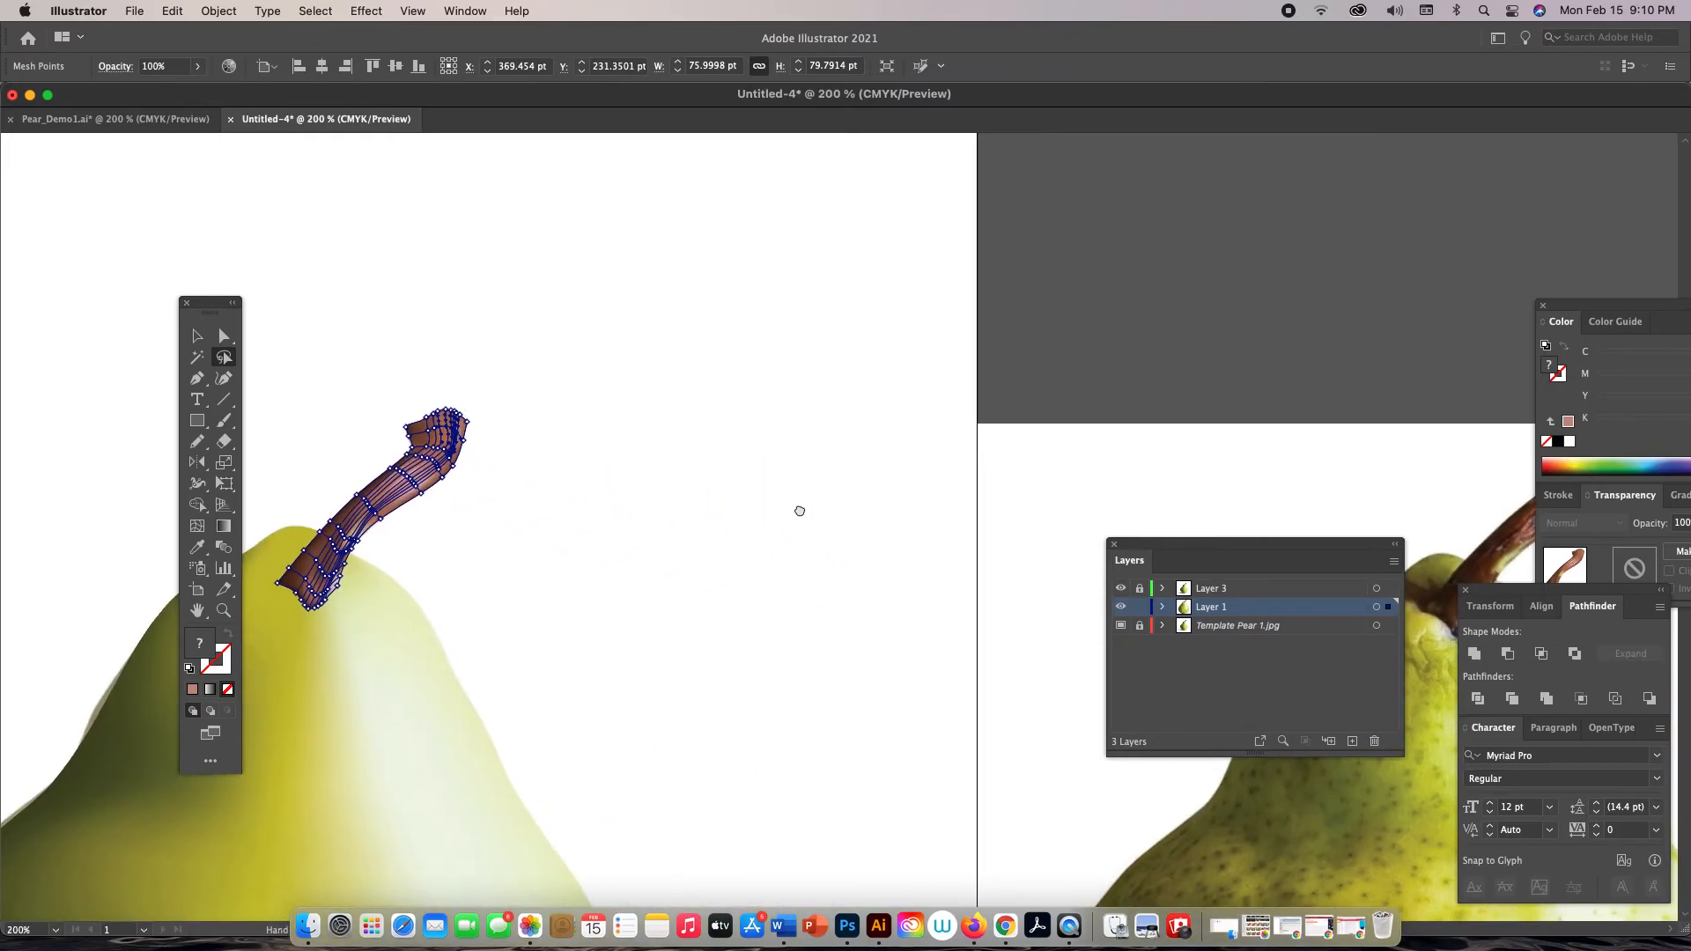
pyautogui.press('i')
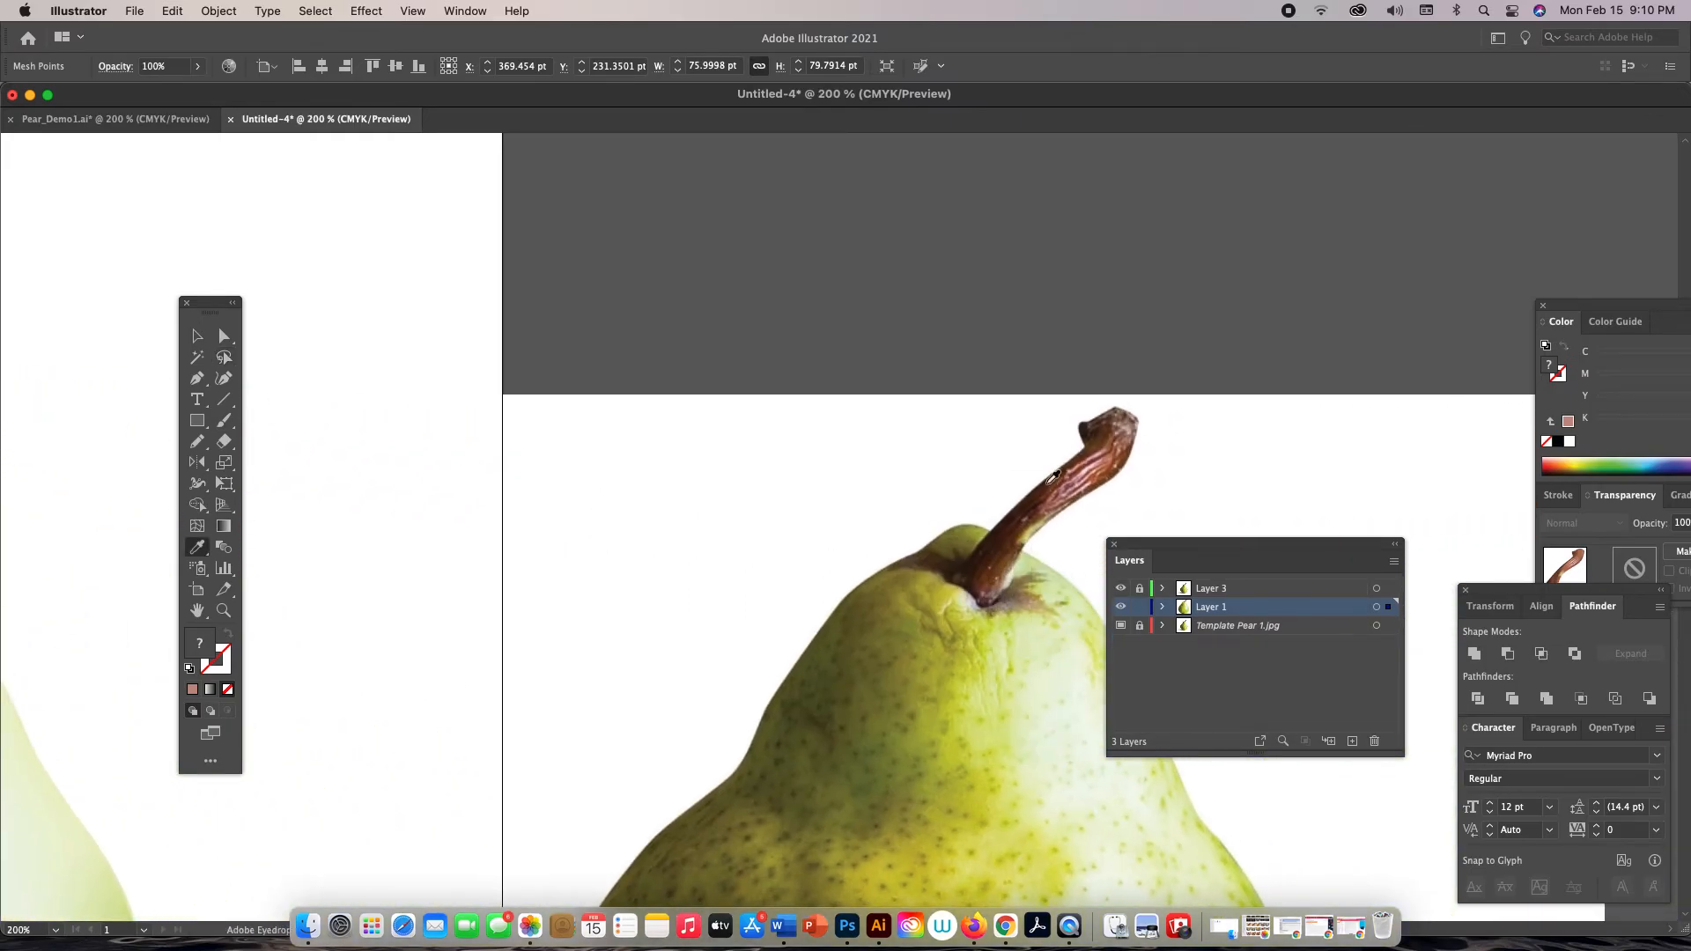
pyautogui.click(1134, 421)
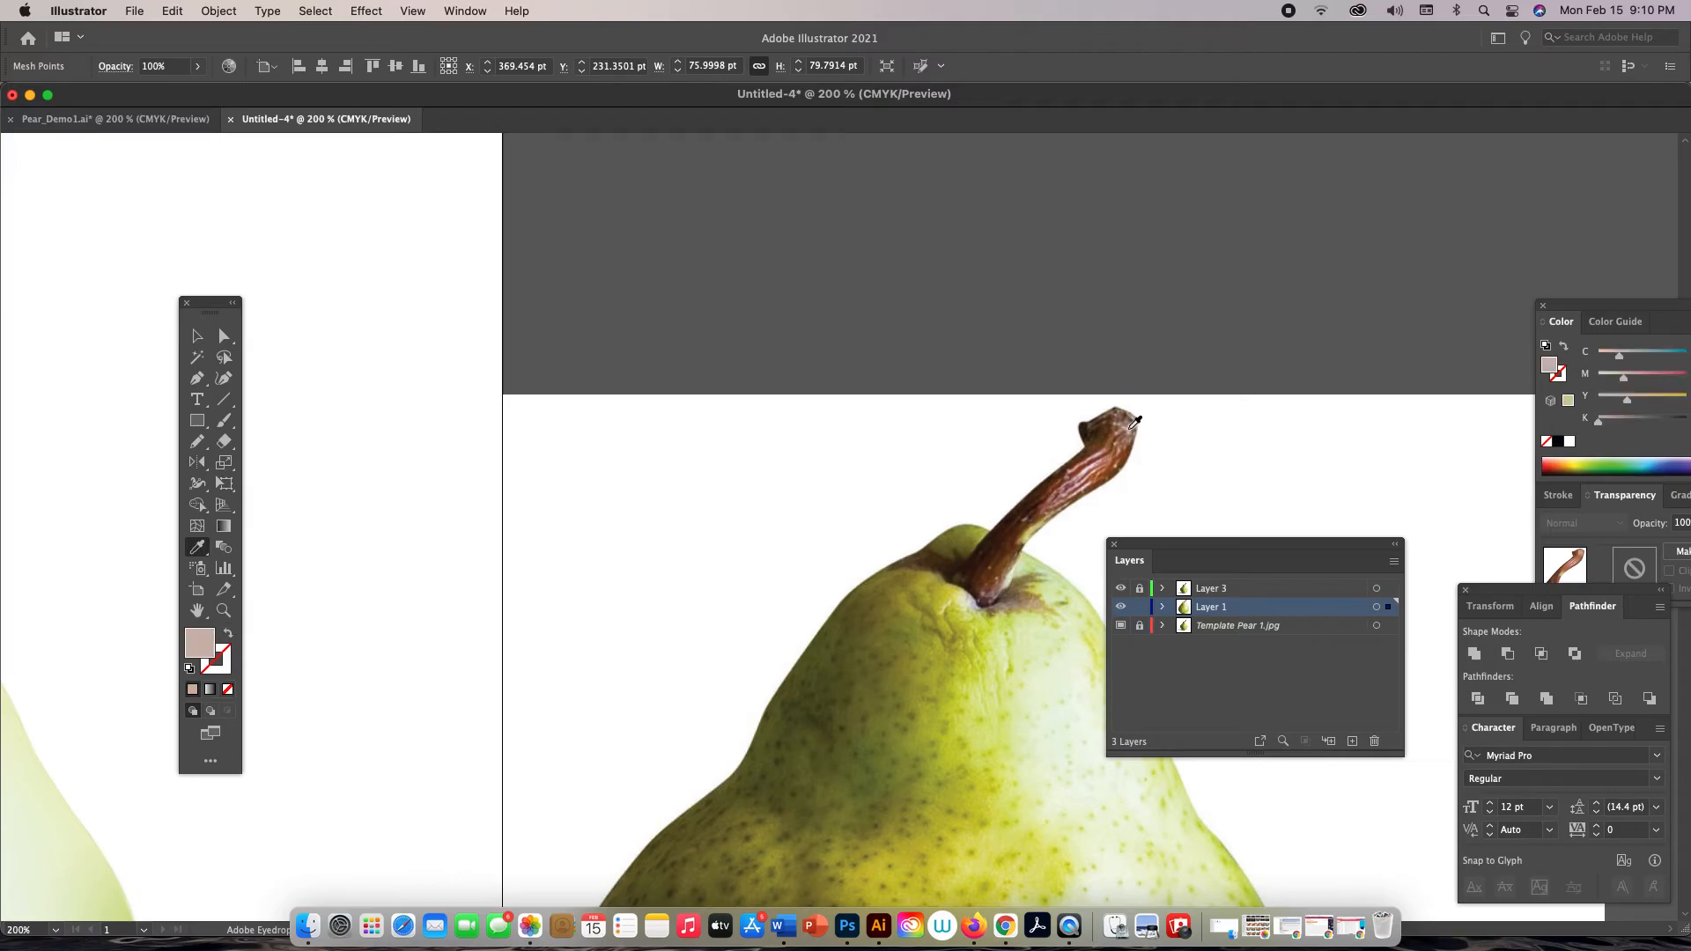
pyautogui.moveTo(623, 495); pyautogui.dragTo(1094, 550)
pyautogui.moveTo(683, 568); pyautogui.dragTo(836, 593)
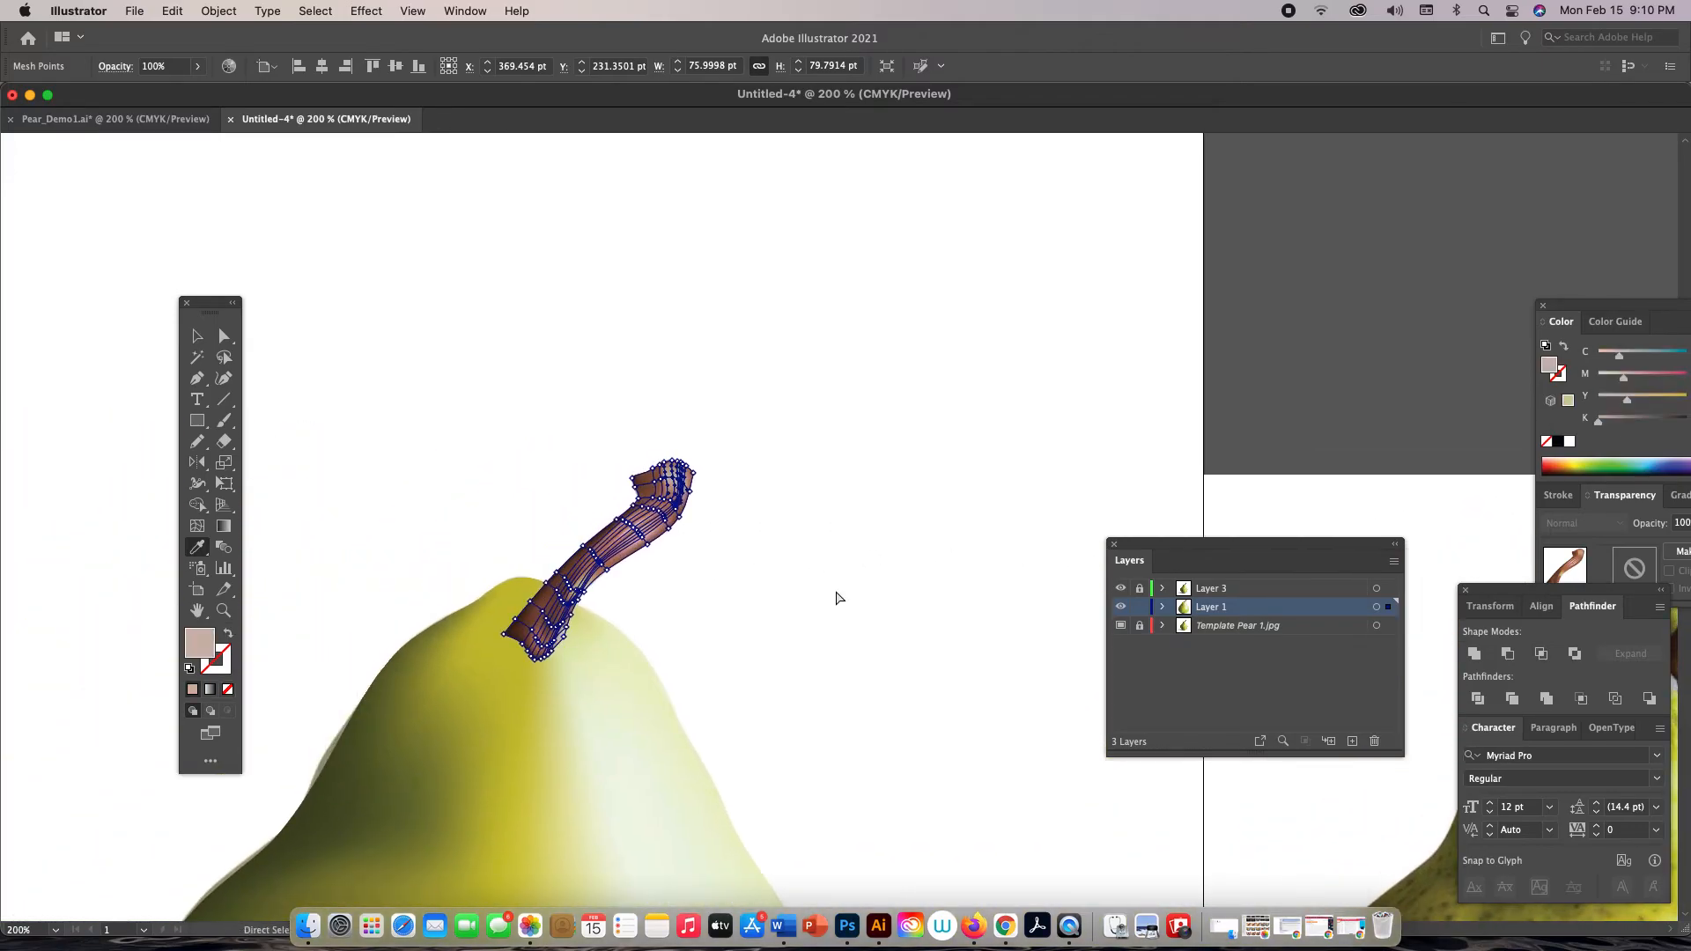
pyautogui.press('super+shift+a')
# Shorten the upper direction handle of the mesh point at the left edge of the stem tip's pale highlight
pyautogui.press('z')
pyautogui.click(723, 533)
pyautogui.click(796, 523)
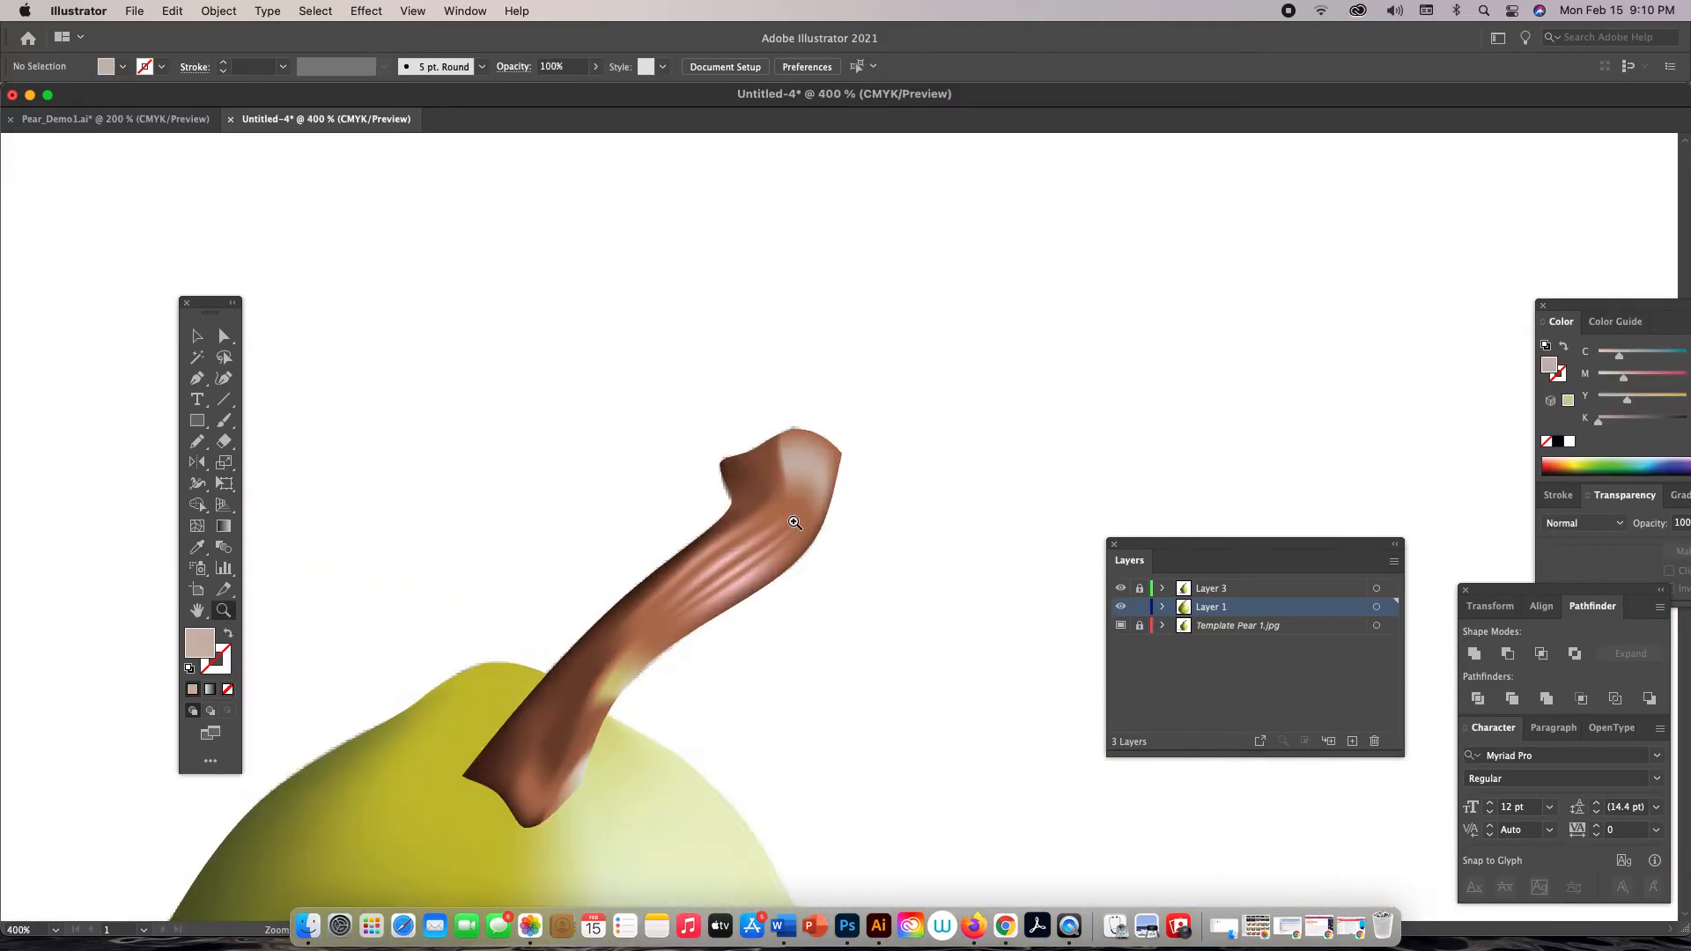
pyautogui.click(833, 505)
pyautogui.click(825, 511)
pyautogui.press('a')
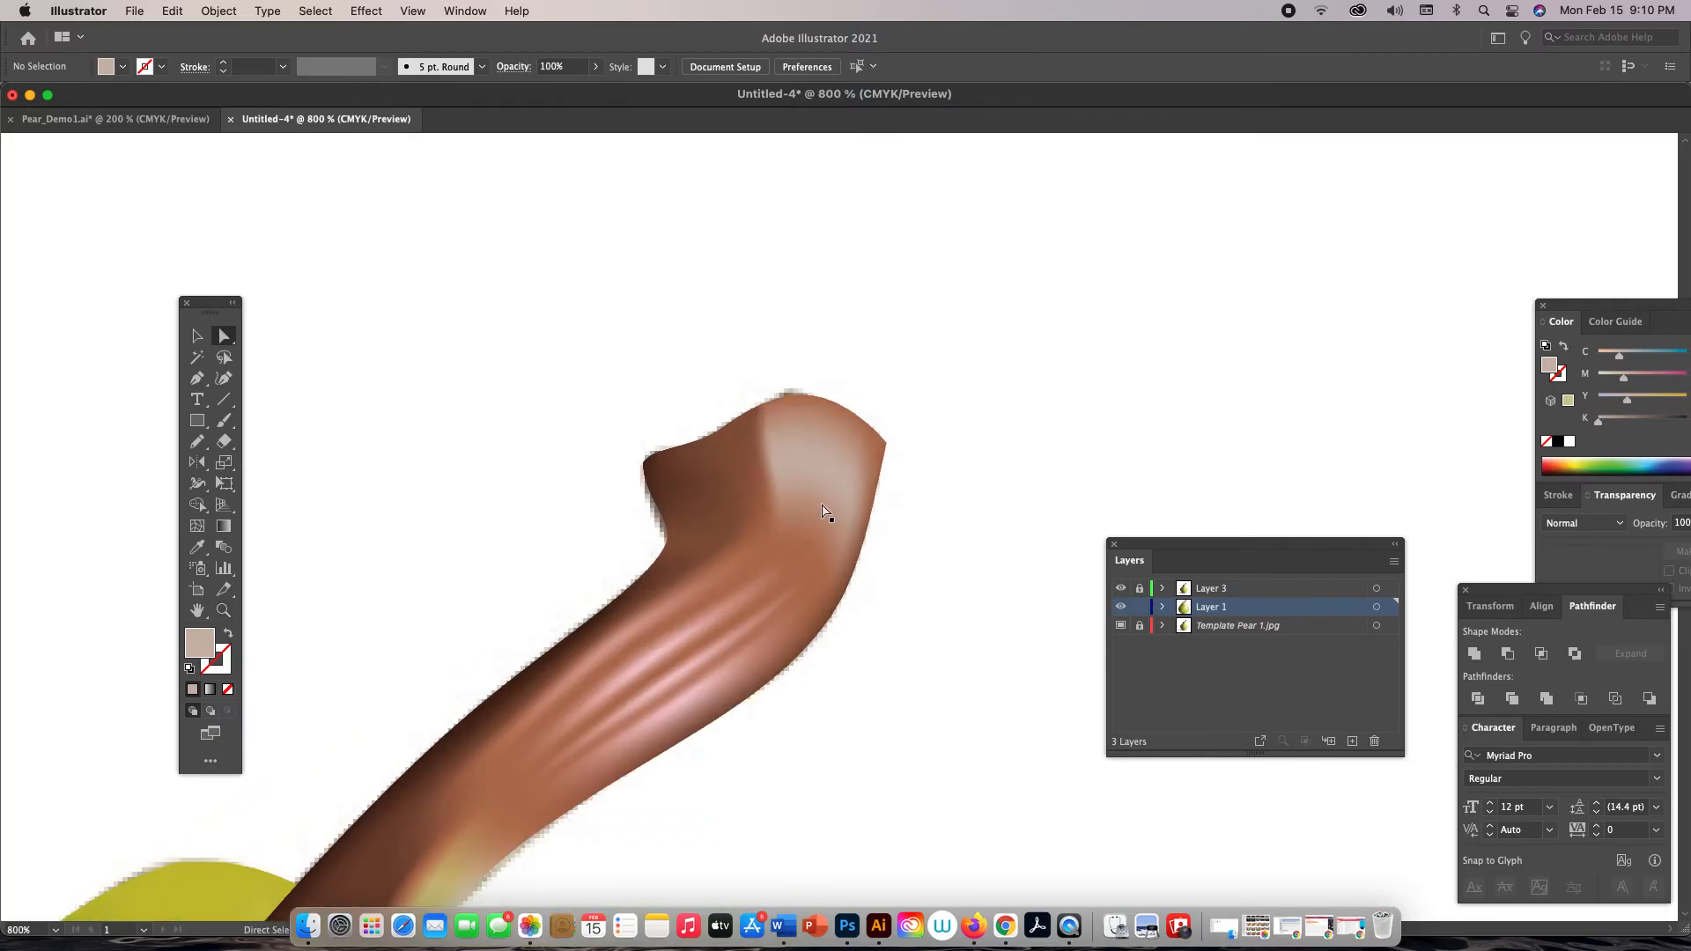
pyautogui.click(783, 428)
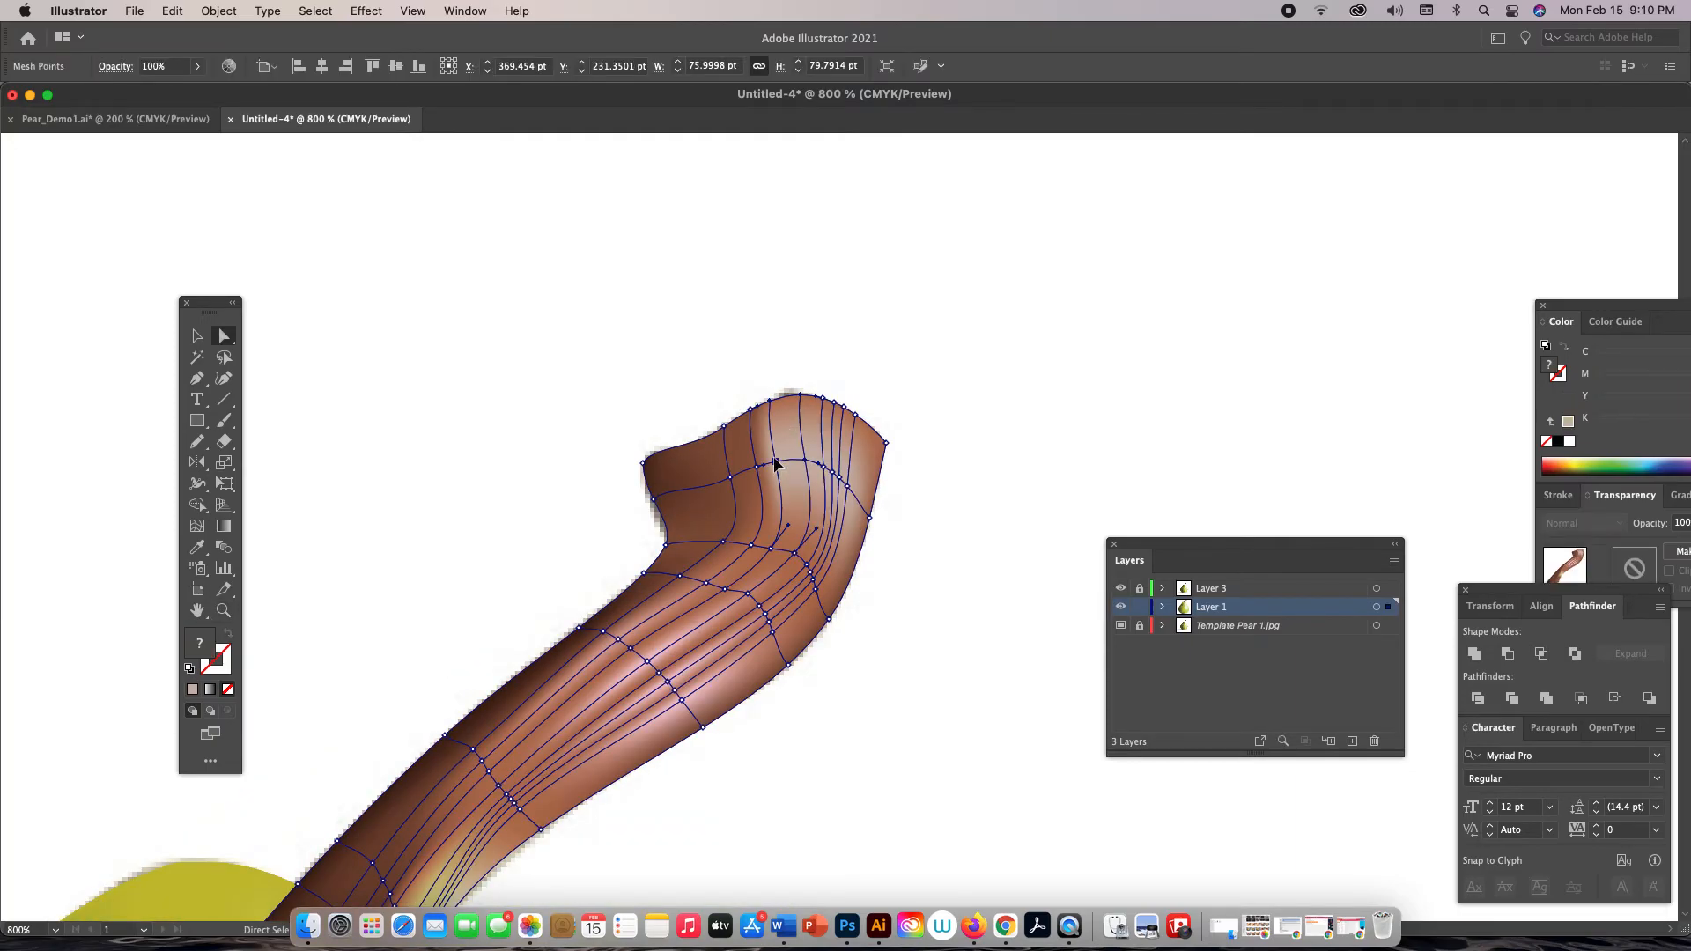
pyautogui.click(775, 461)
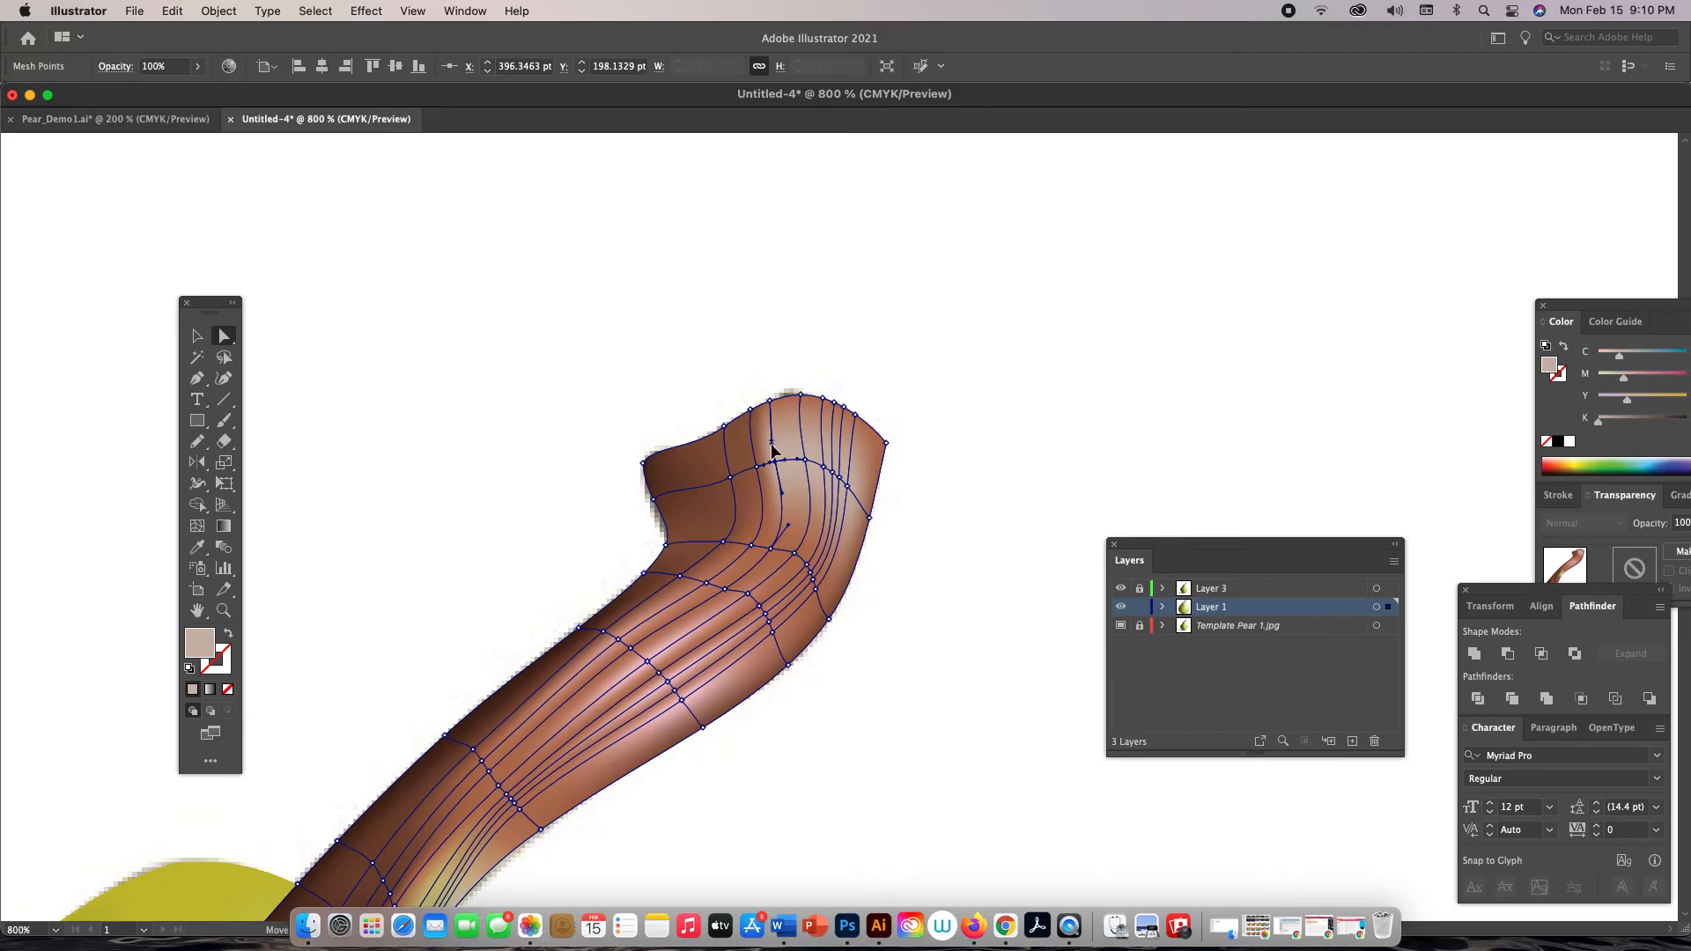
pyautogui.click(800, 399)
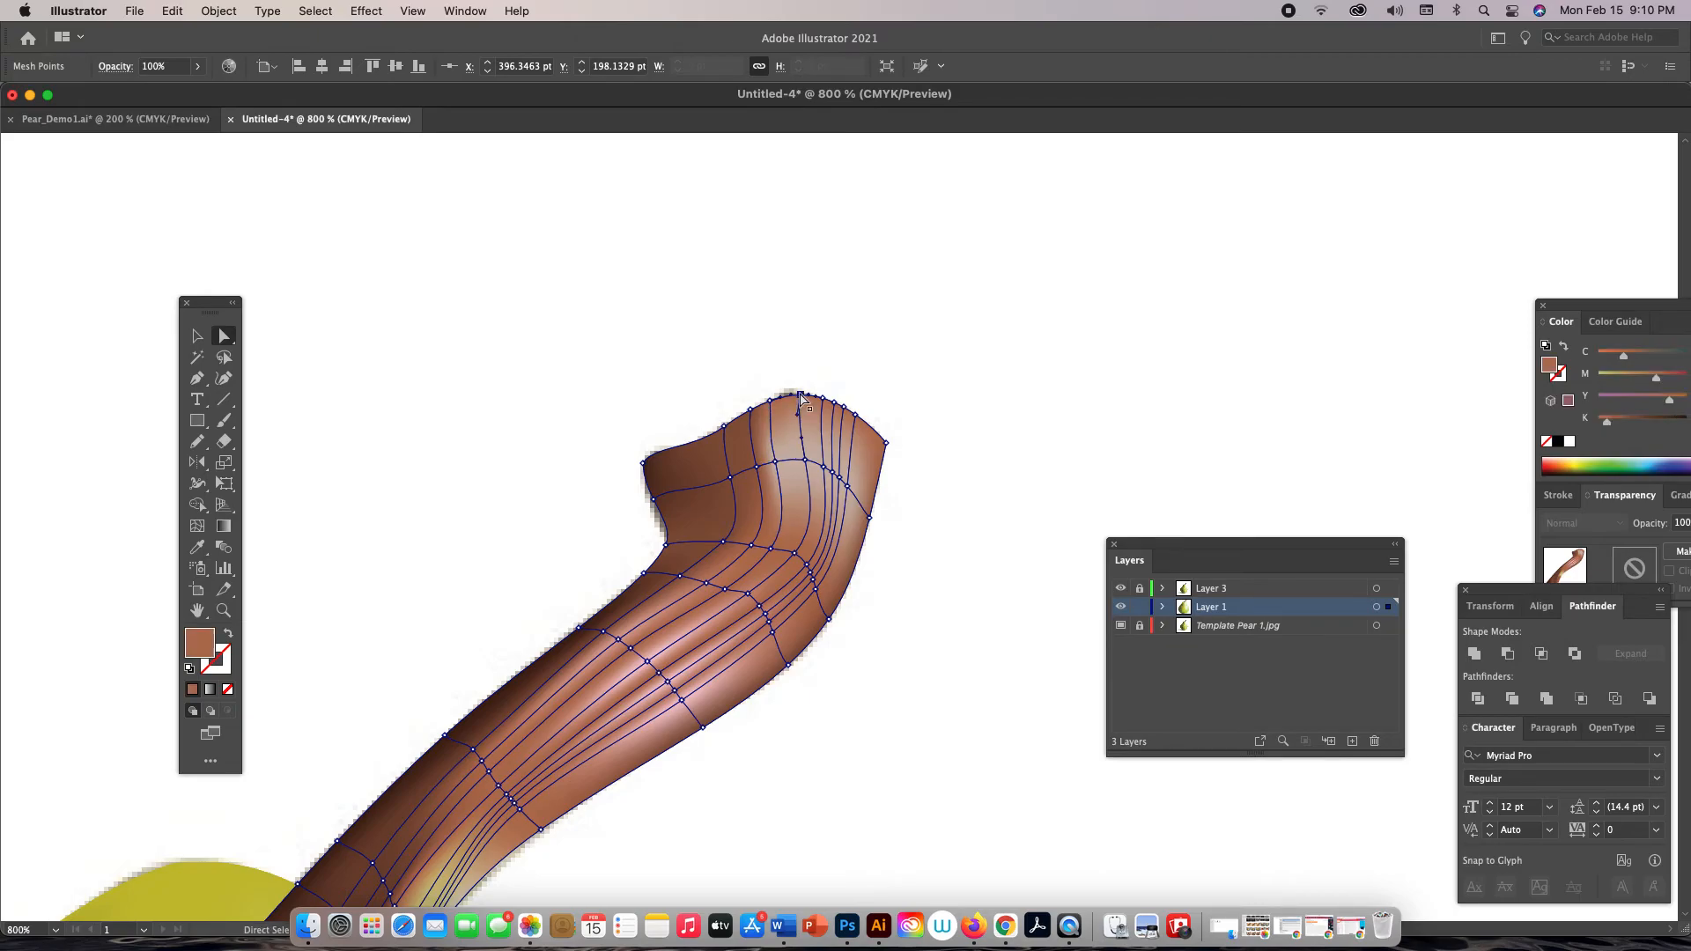
pyautogui.click(797, 445)
pyautogui.press('z')
pyautogui.click(801, 449)
pyautogui.click(828, 493)
pyautogui.press('a')
pyautogui.click(747, 508)
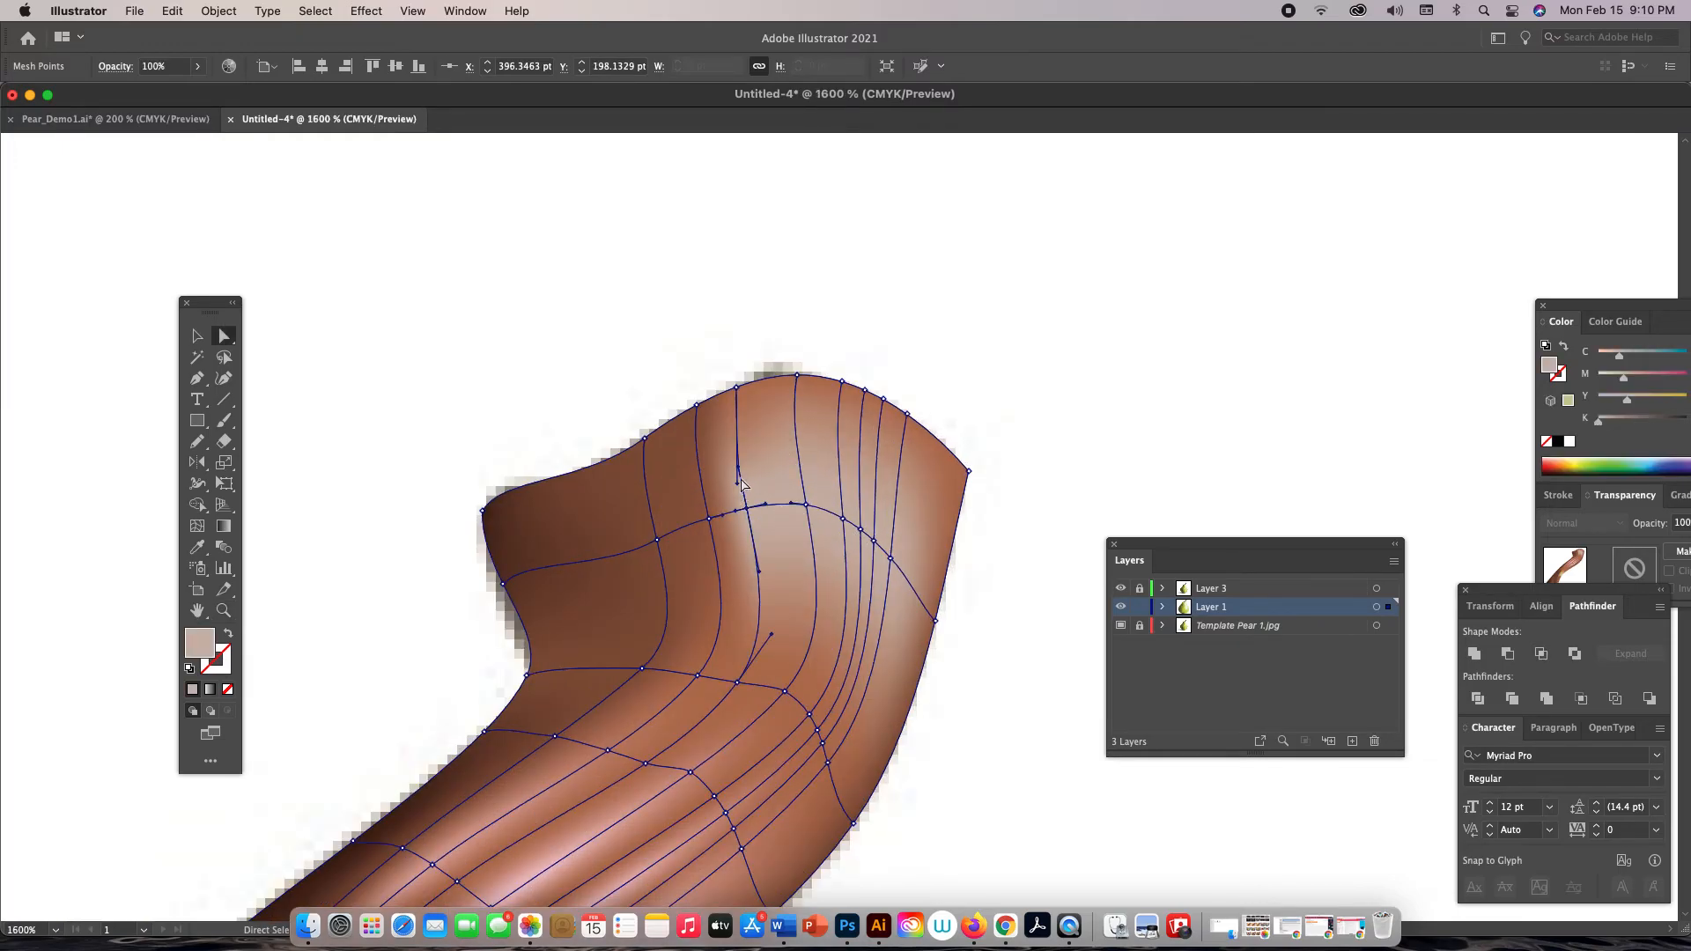
pyautogui.moveTo(738, 475); pyautogui.dragTo(743, 522)
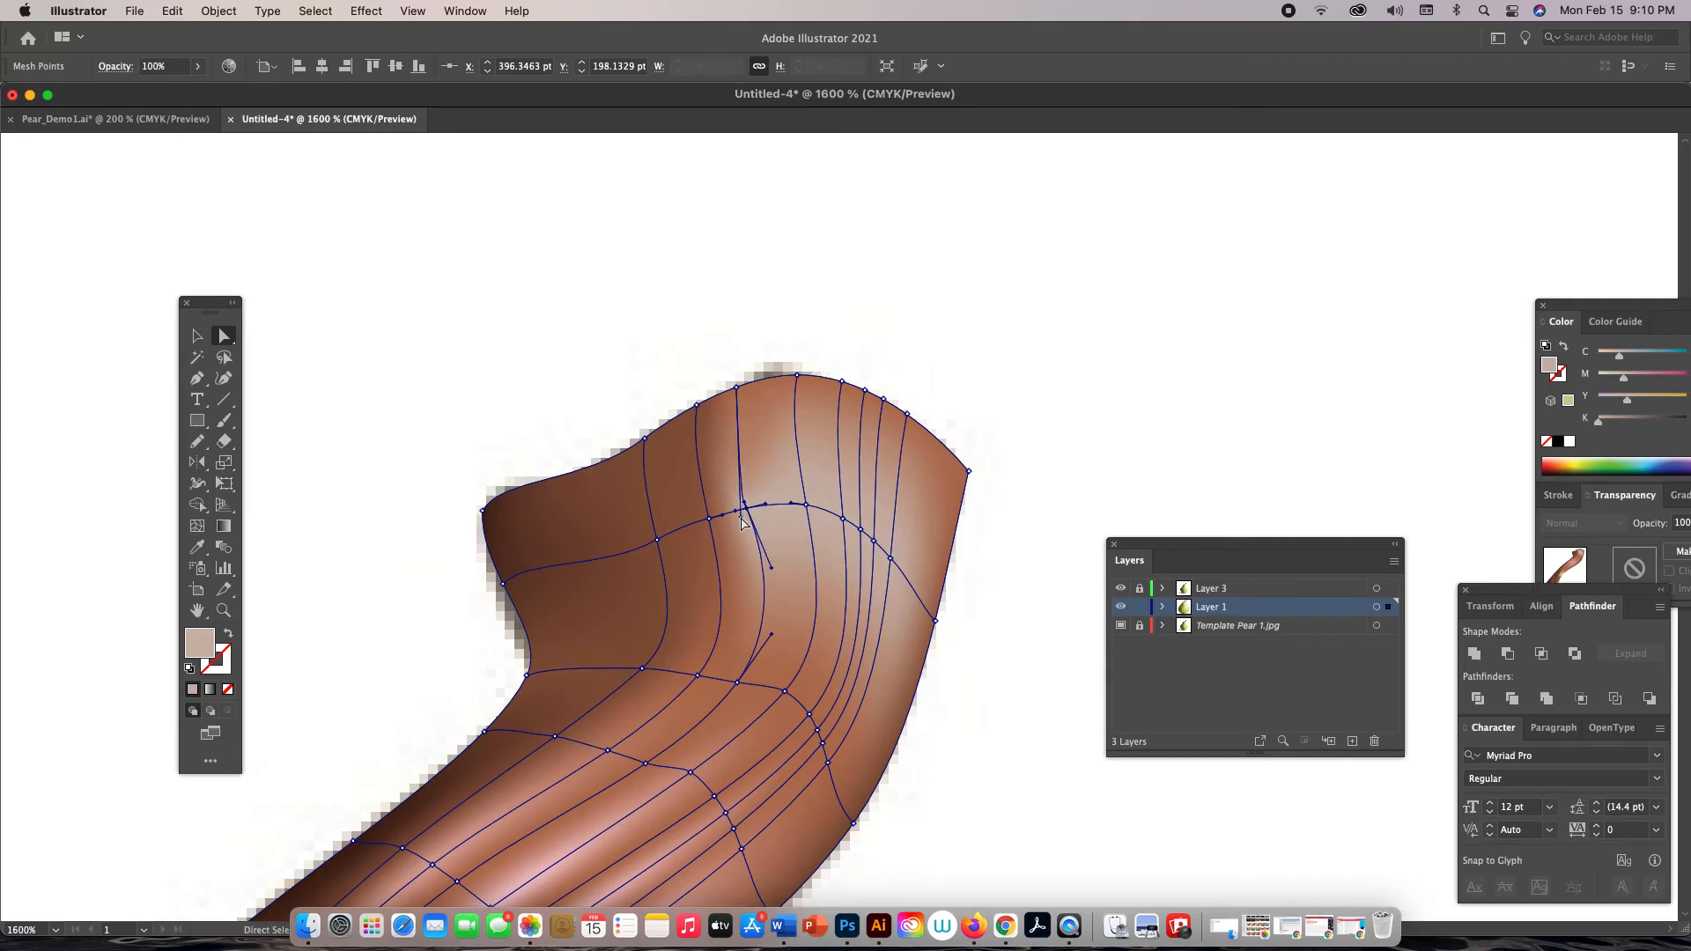
# Shorten the upper handle of the mesh point at the highlight's center and extend the handle of the top-edge point above it down to it
pyautogui.click(806, 505)
pyautogui.moveTo(799, 462); pyautogui.dragTo(803, 495)
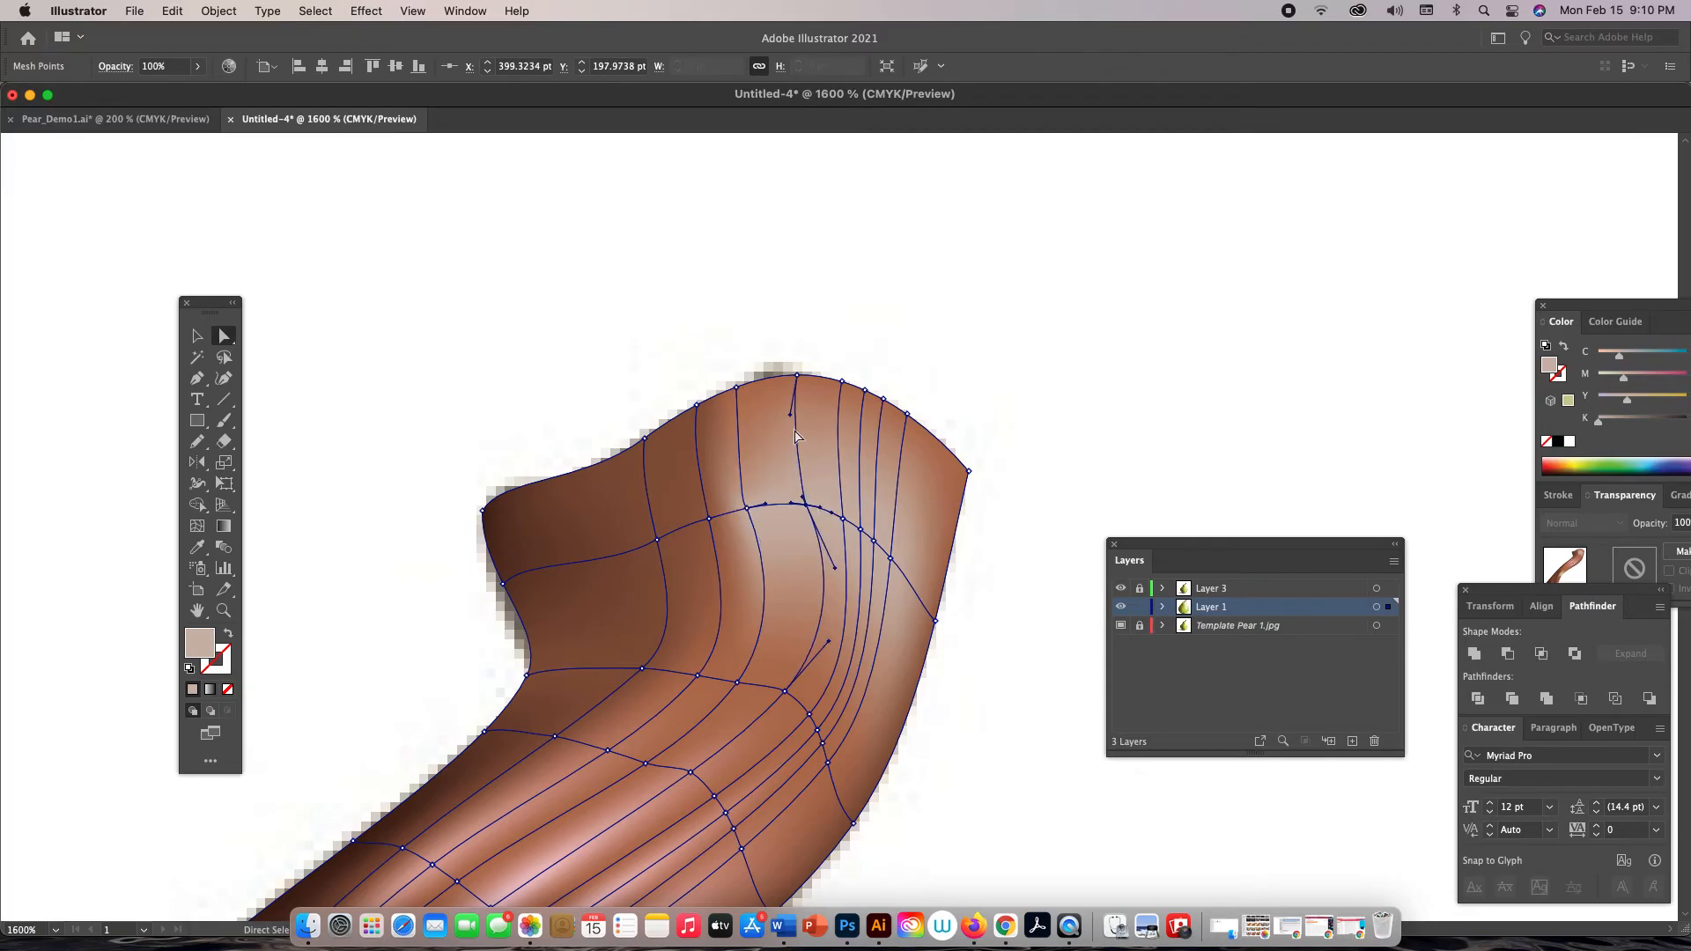
pyautogui.moveTo(791, 419); pyautogui.dragTo(799, 501)
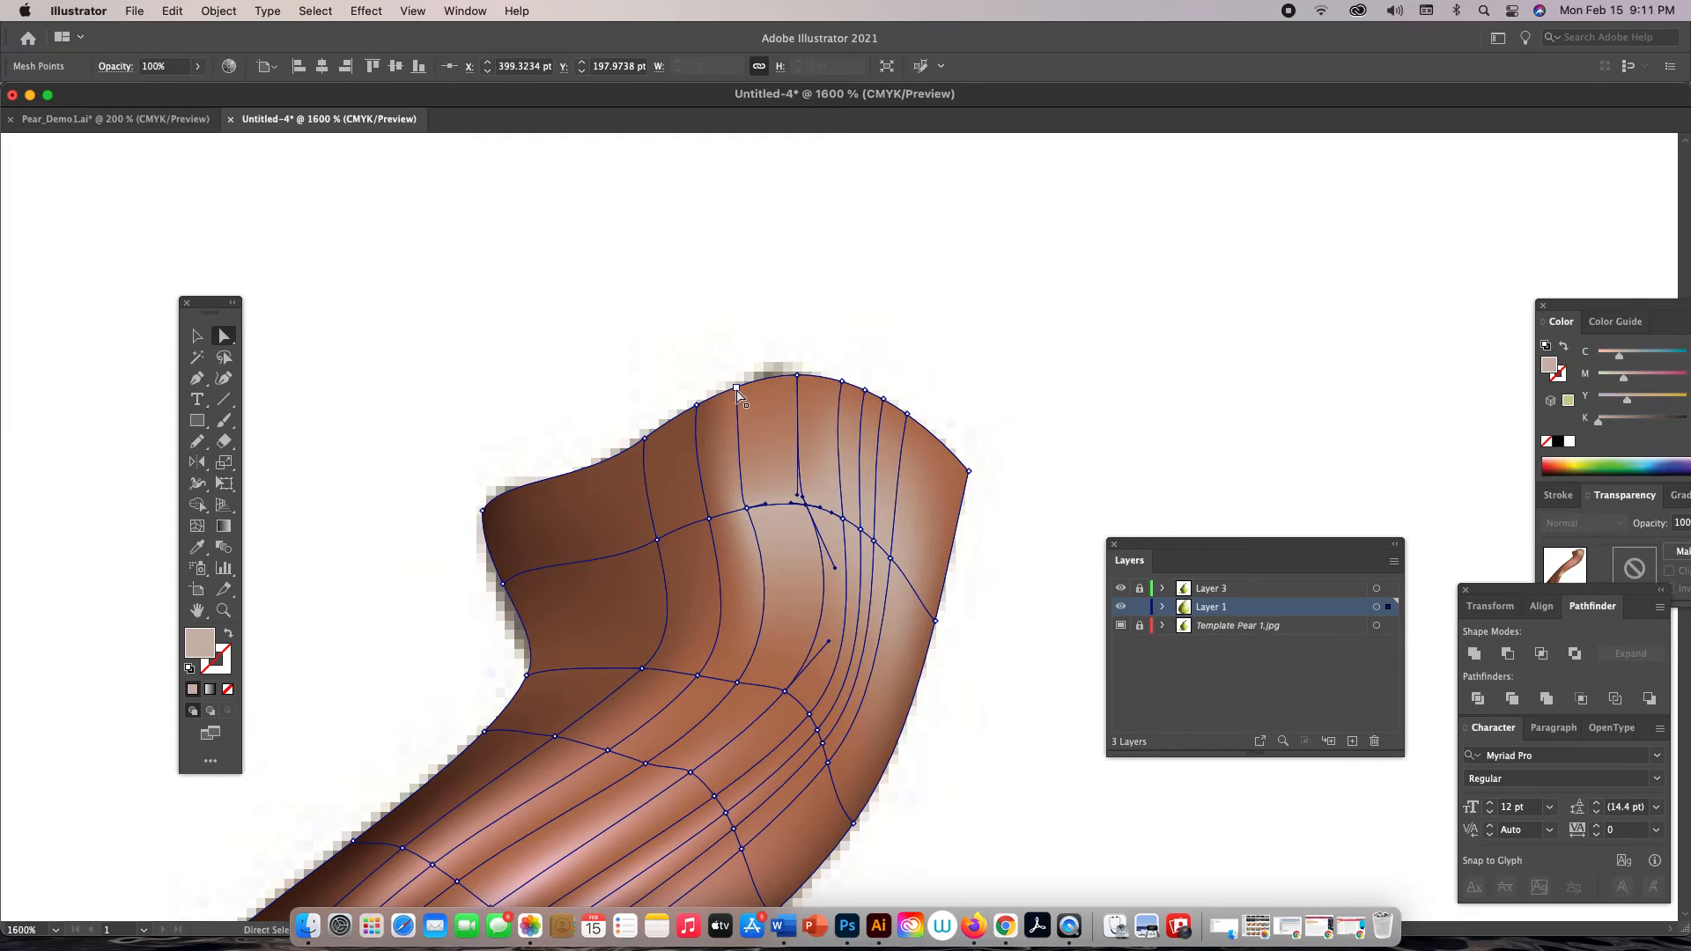
# Extend the downward handles of the tip's top-edge mesh points on both sides of the center line, and deselect the mesh
pyautogui.click(740, 420)
pyautogui.moveTo(744, 516); pyautogui.dragTo(738, 538)
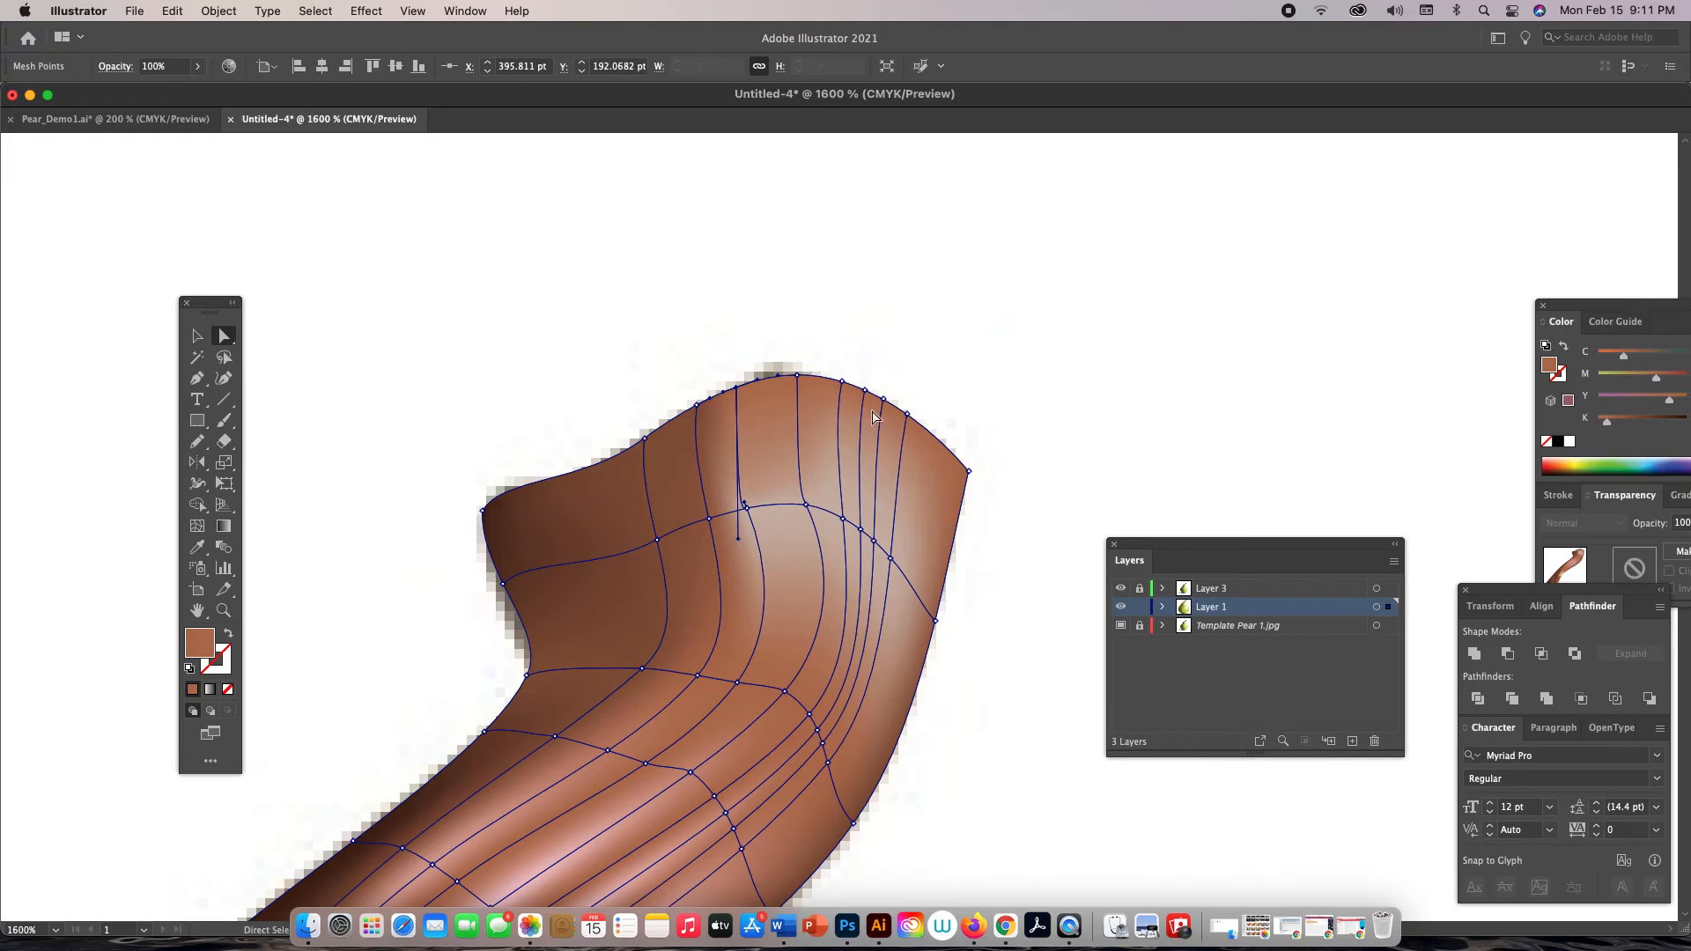
pyautogui.click(866, 392)
pyautogui.click(865, 391)
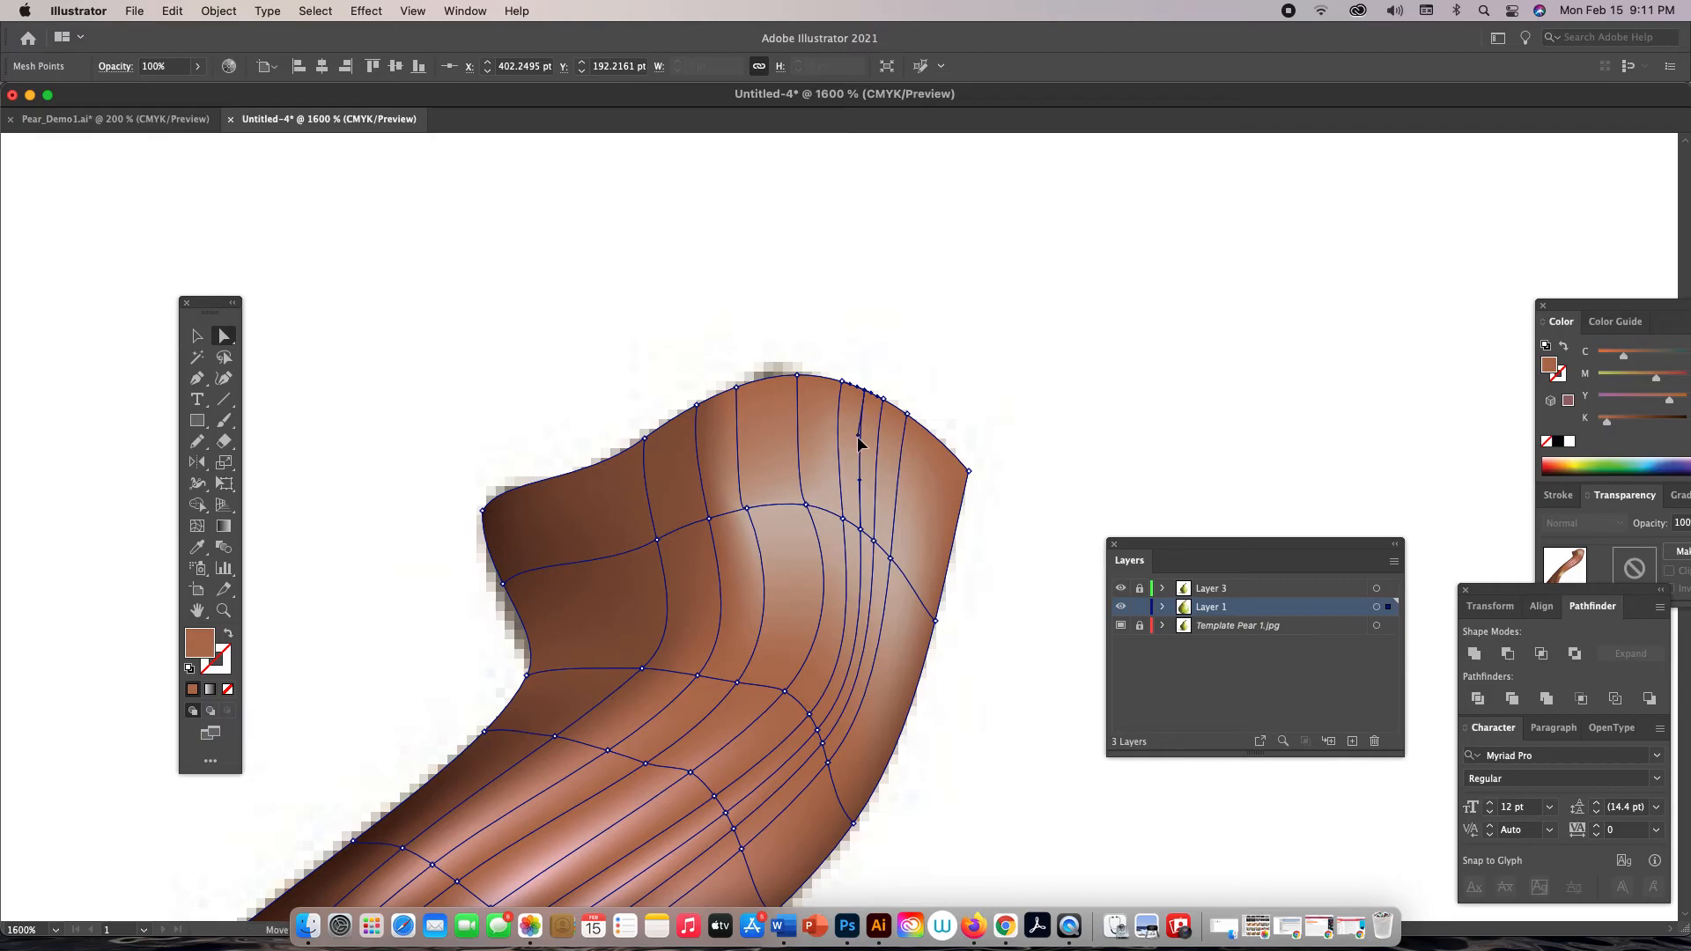
pyautogui.moveTo(849, 397); pyautogui.dragTo(843, 500)
pyautogui.click(1059, 493)
# Compare the illustrated stem tip's new highlight with the reference photo at reduced magnification
pyautogui.press('super+minus')
pyautogui.press('super+minus')
pyautogui.press('super+minus')
pyautogui.press('super+minus')
pyautogui.press('super+minus')
pyautogui.press('super+minus')
pyautogui.press('super+minus')
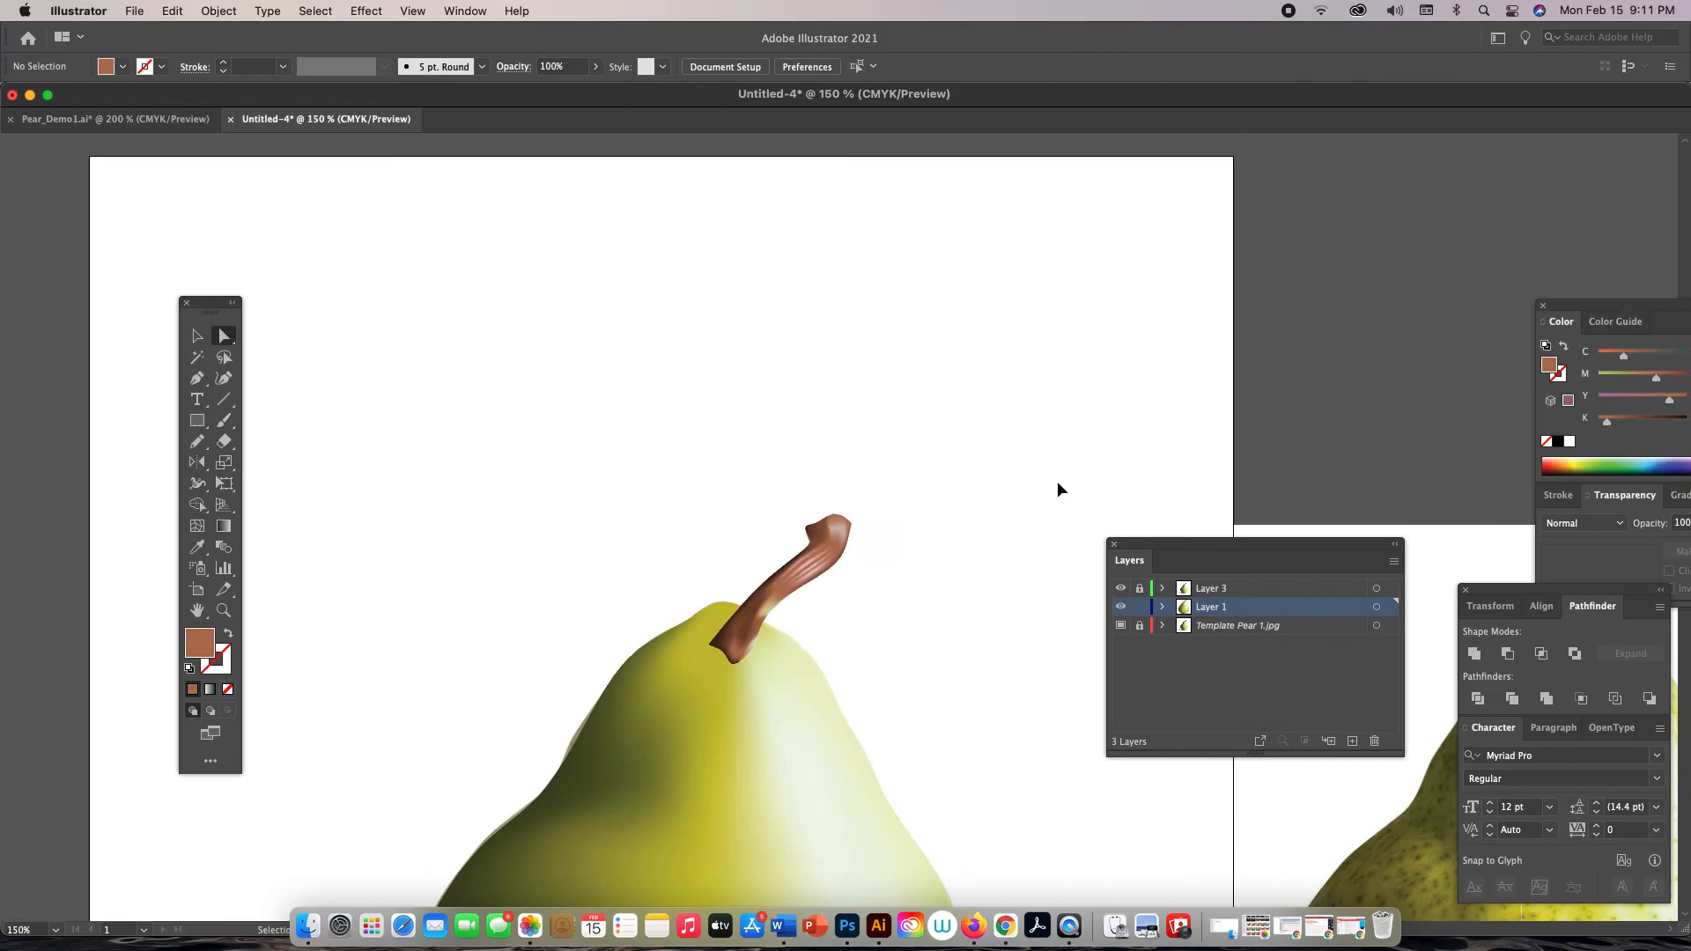
pyautogui.press('super+minus')
pyautogui.moveTo(1060, 483); pyautogui.dragTo(690, 309)
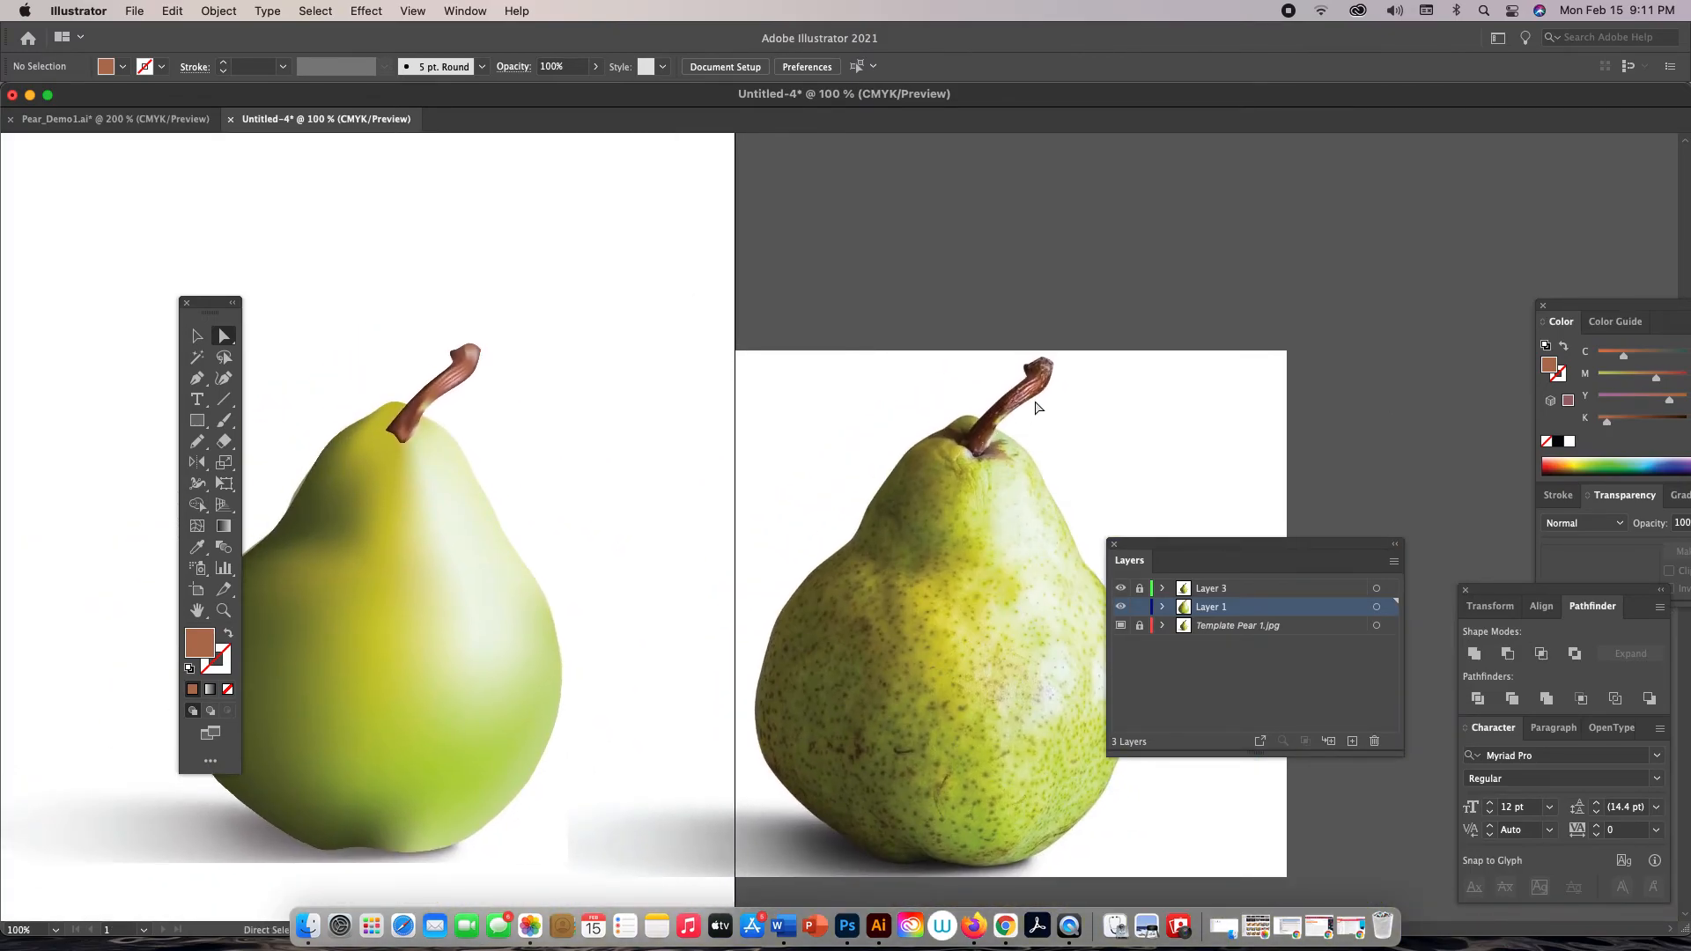
# Select the mesh points just below the stem tip using Layer 1's outline, recolor them with darker brown sampled from the tip, and deselect the mesh
pyautogui.press('z')
pyautogui.click(482, 365)
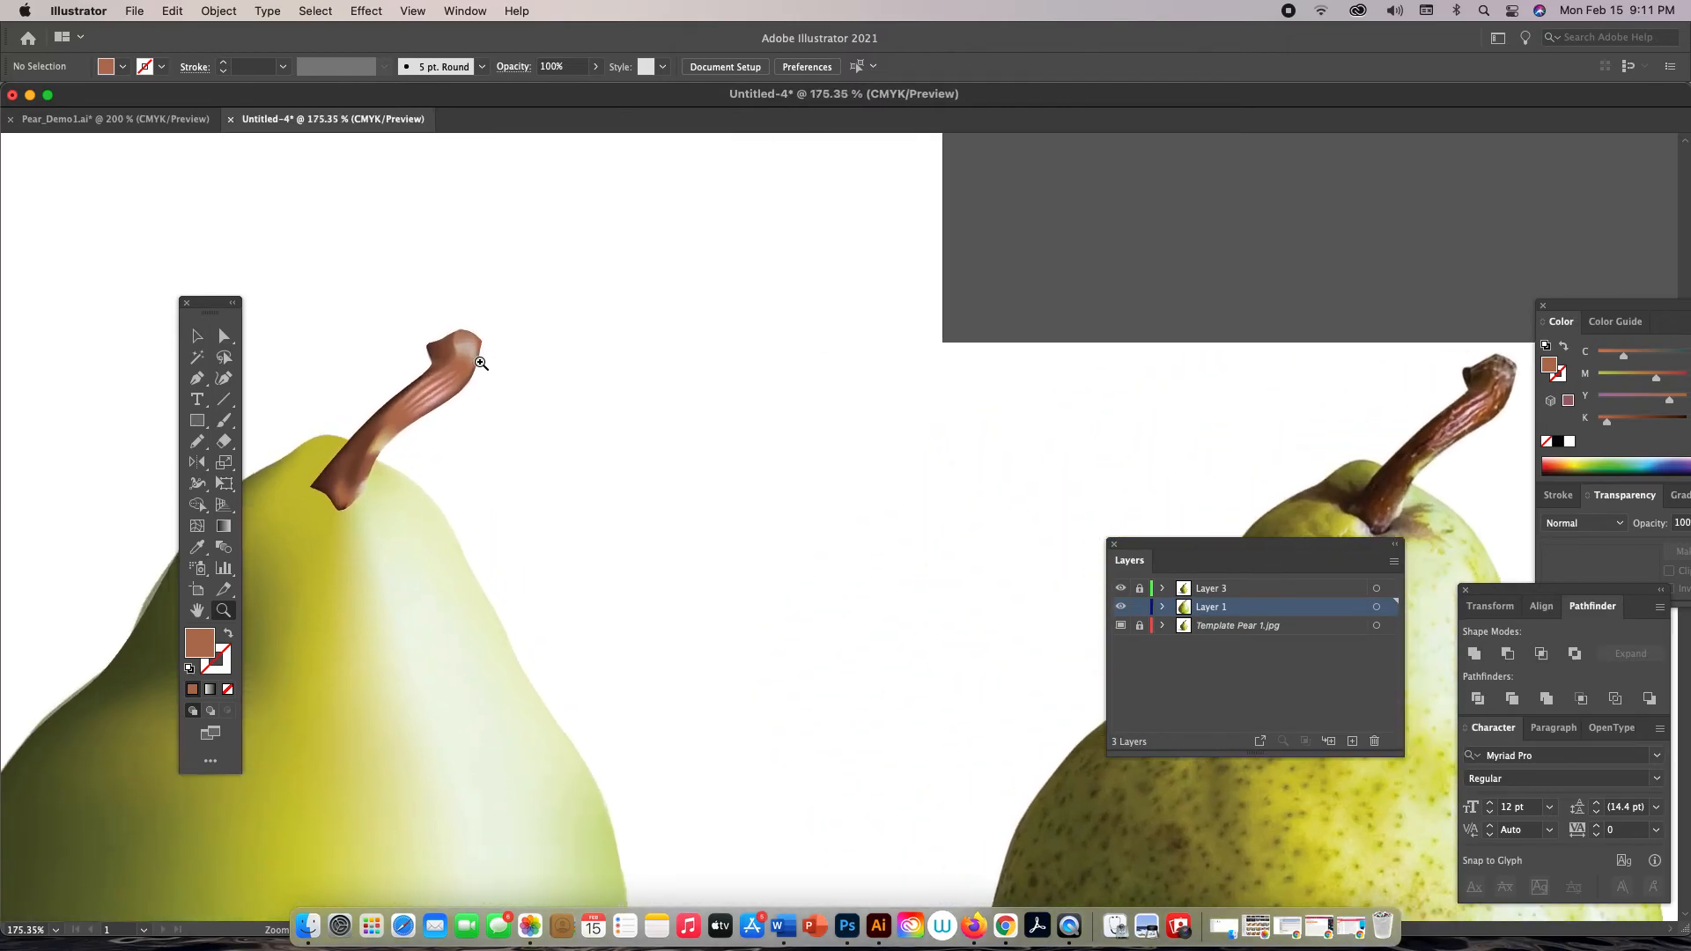
pyautogui.click(462, 379)
pyautogui.click(783, 530)
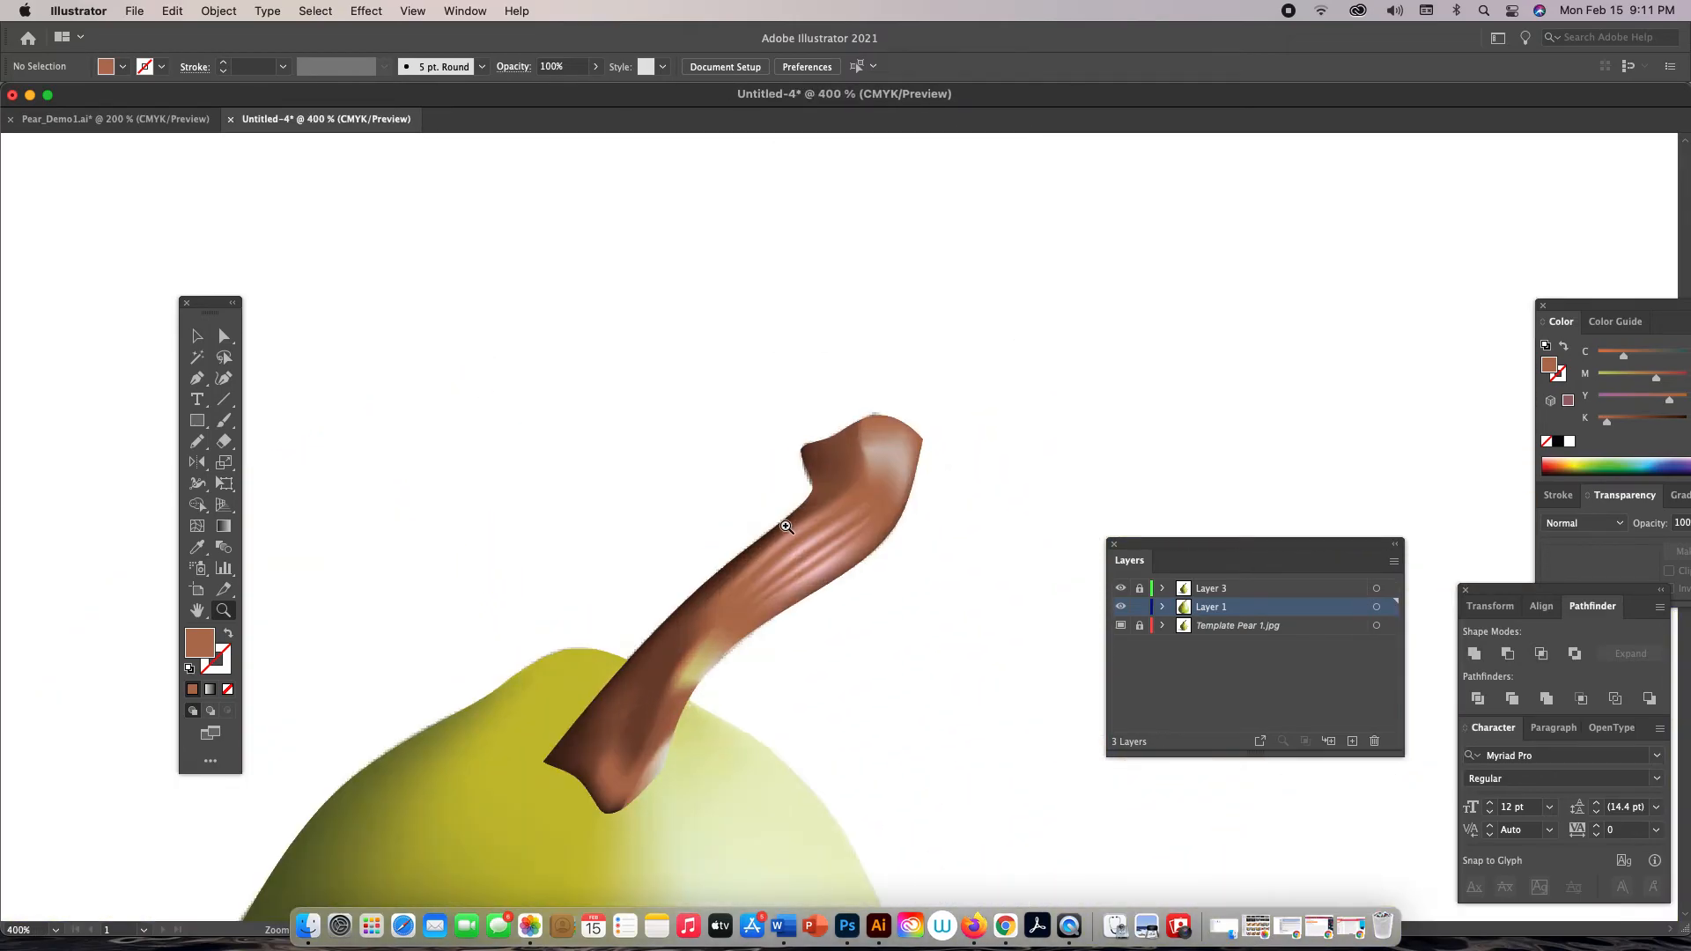
pyautogui.click(903, 535)
pyautogui.click(853, 478)
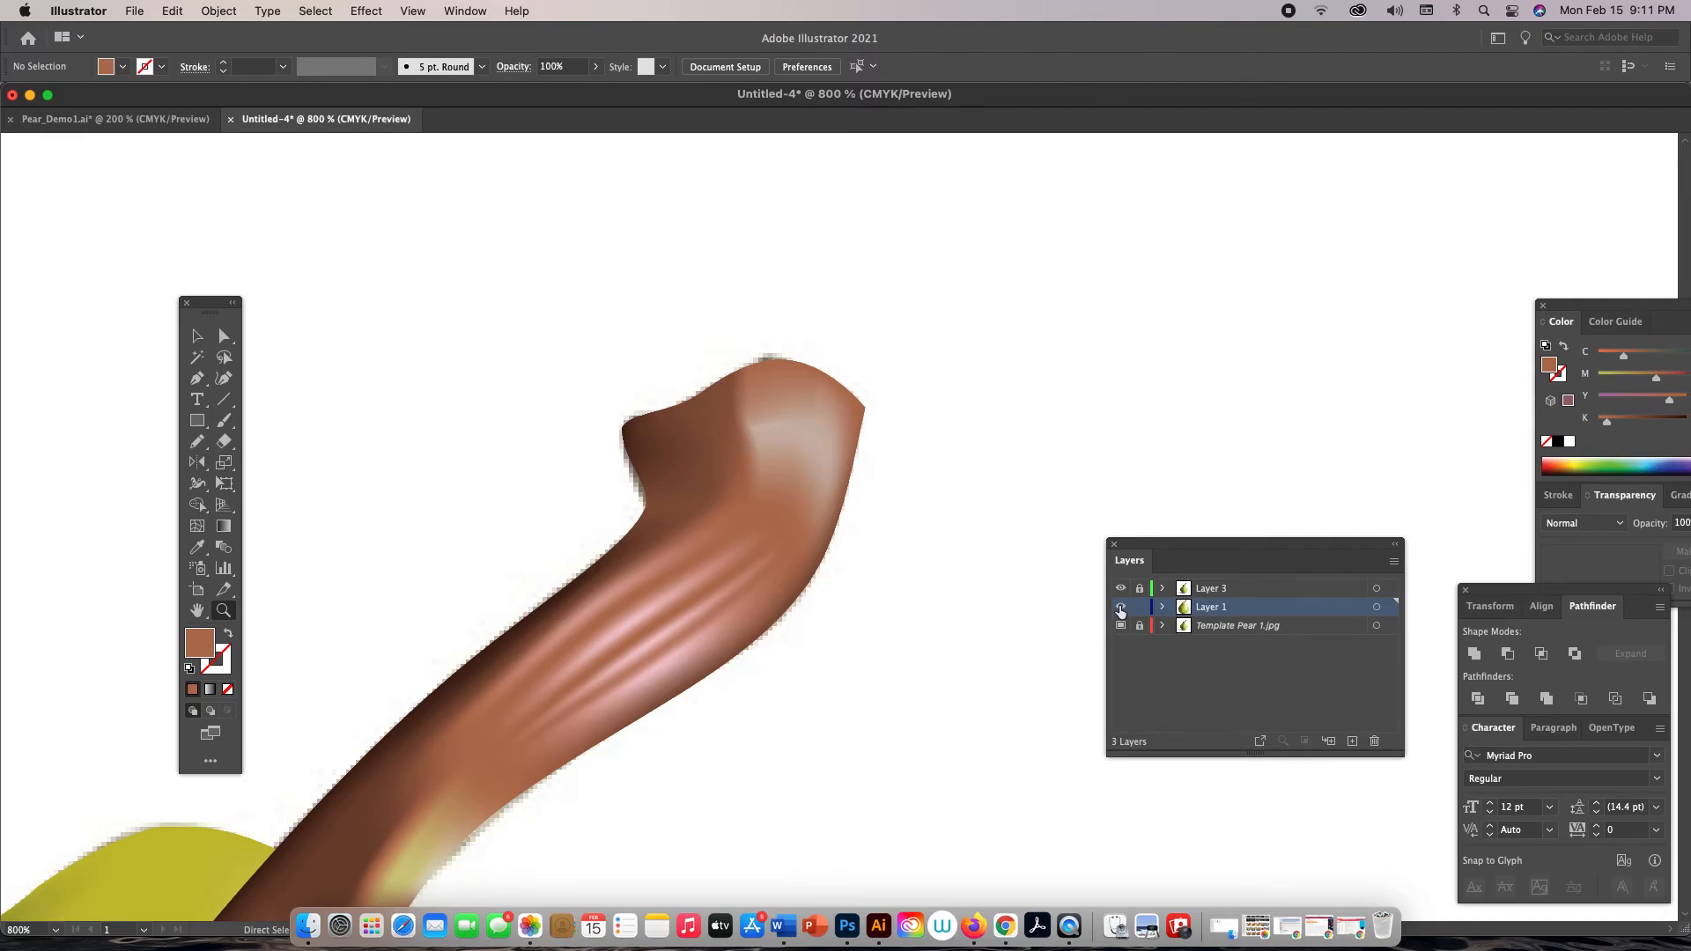
pyautogui.press('super+y')
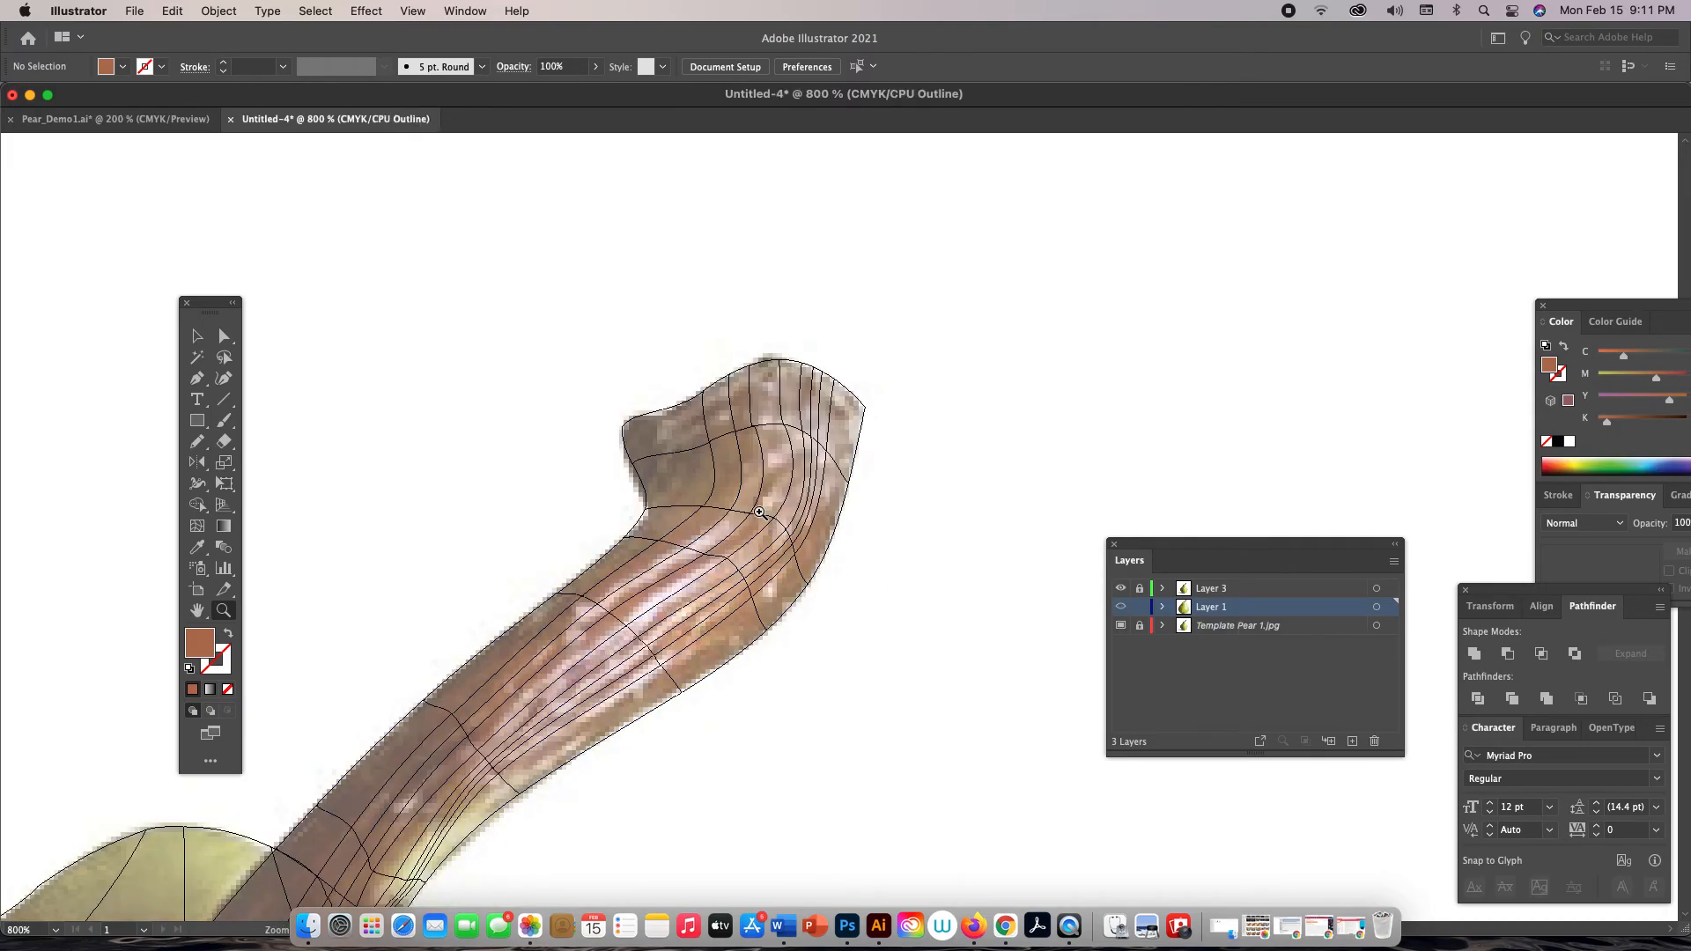
pyautogui.press('a')
pyautogui.click(750, 515)
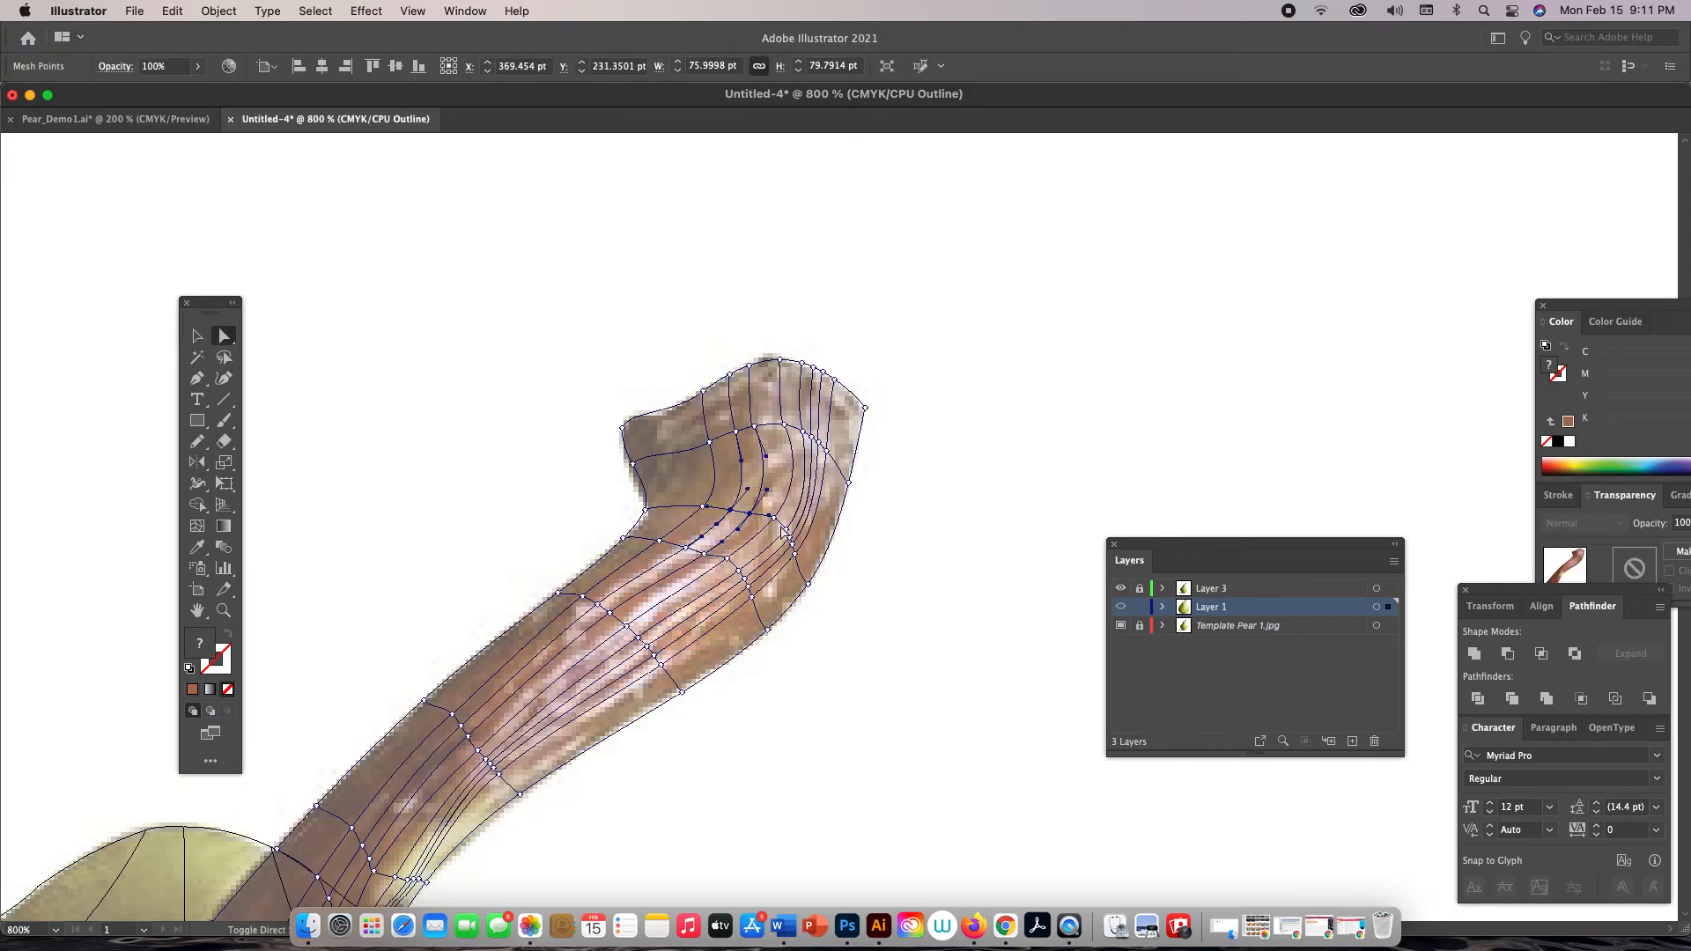
pyautogui.press('v')
pyautogui.press('super+y')
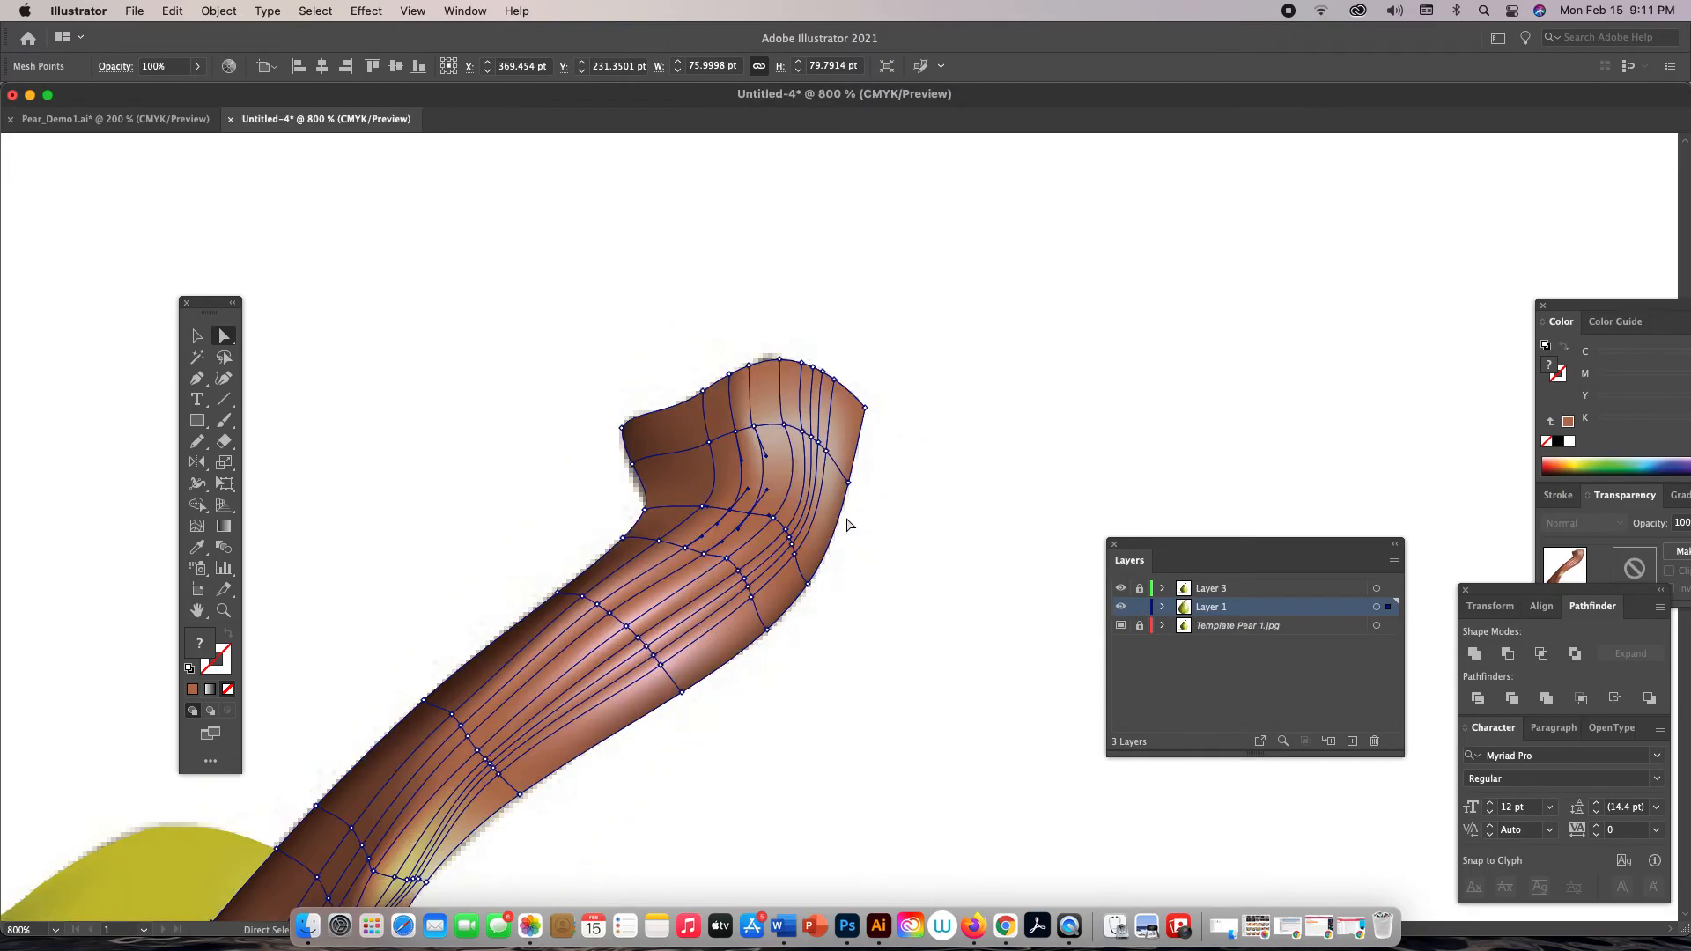
pyautogui.press('i')
pyautogui.click(739, 473)
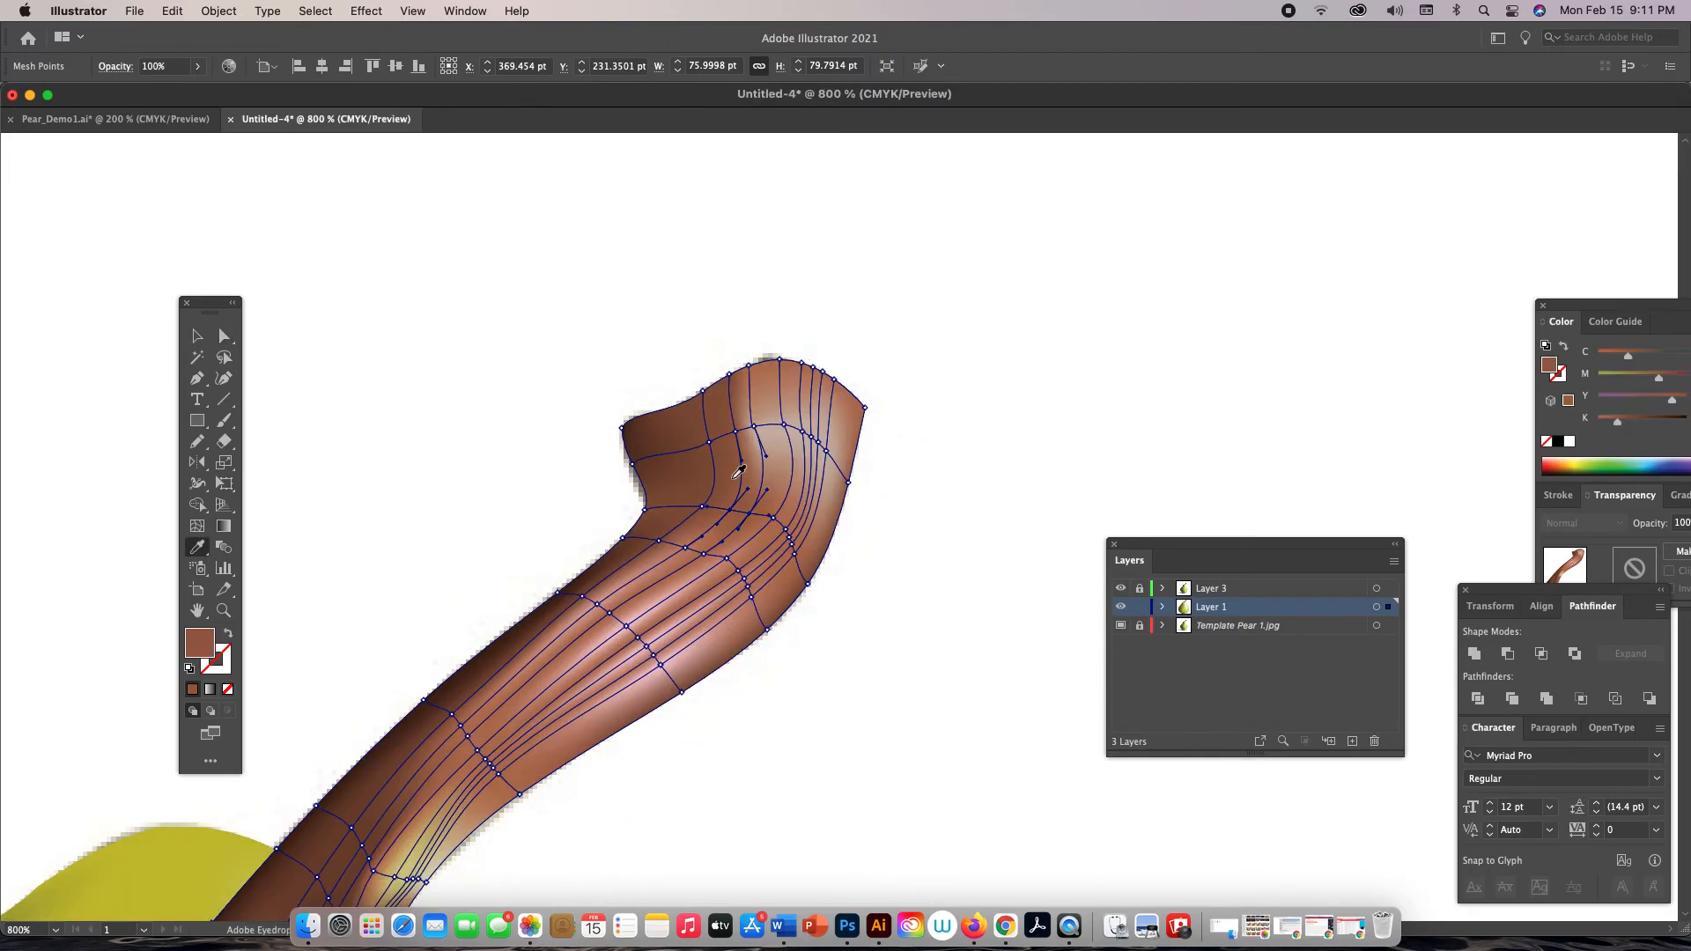
pyautogui.press('a')
pyautogui.click(934, 493)
# Examine the whole pear illustration beside the reference photo to judge the stem's shading
pyautogui.press('super+minus')
pyautogui.press('super+minus')
pyautogui.press('super+minus')
pyautogui.press('super+minus')
pyautogui.press('super+minus')
pyautogui.press('super+minus')
pyautogui.press('super+minus')
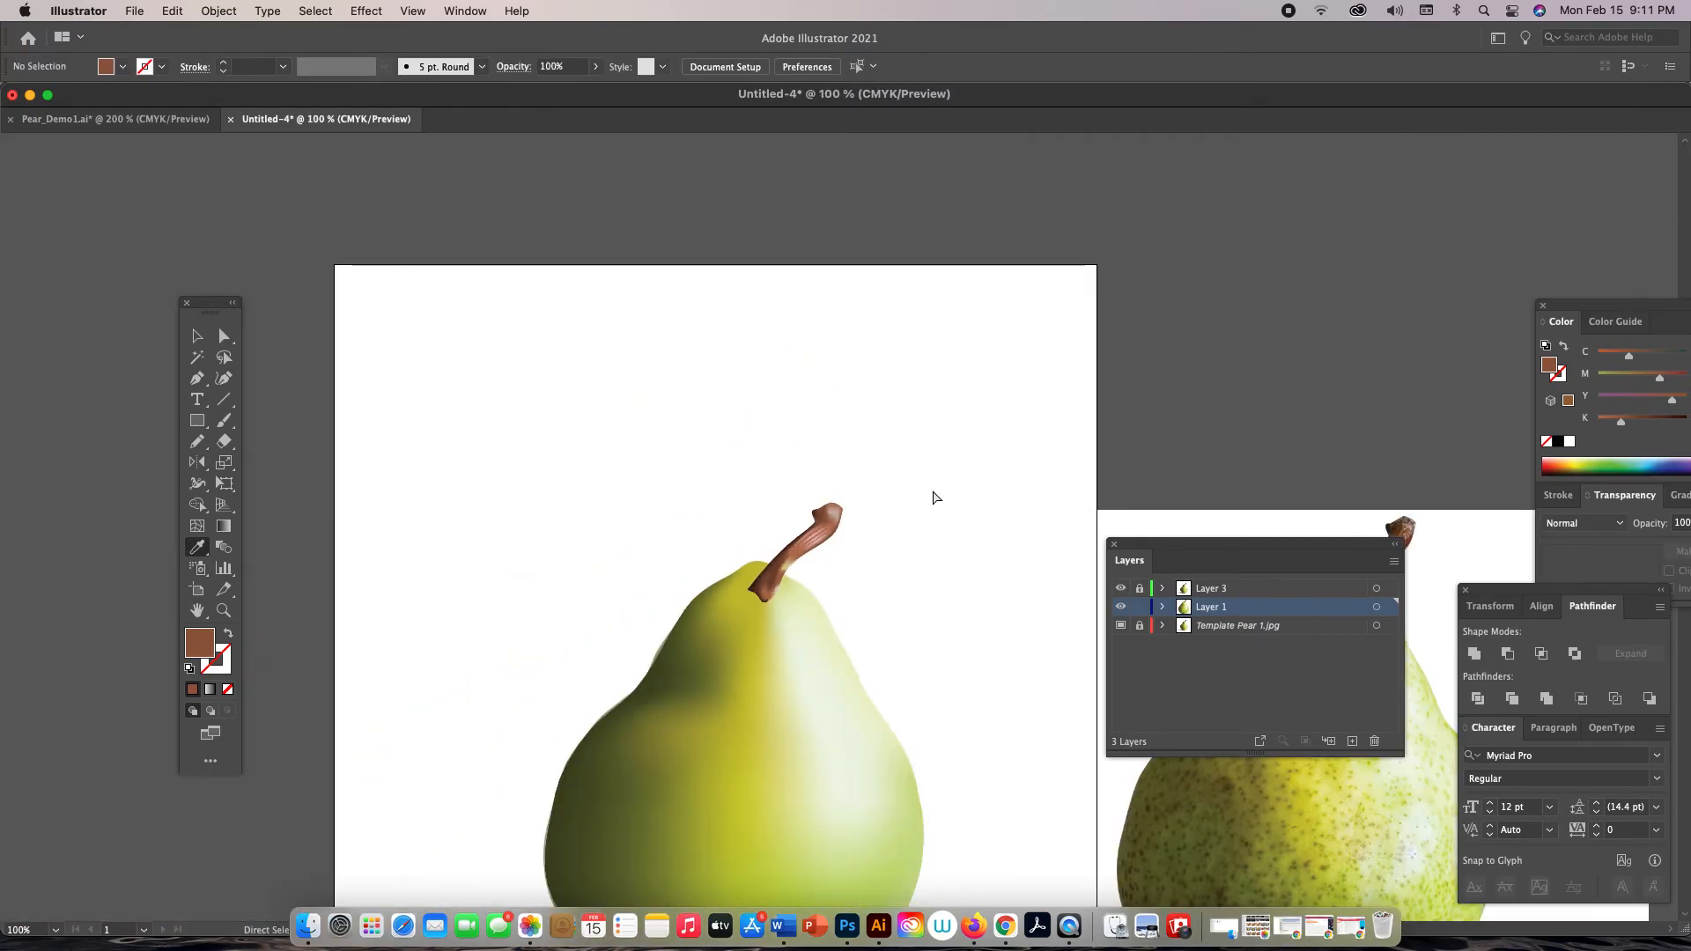
pyautogui.moveTo(936, 480); pyautogui.dragTo(744, 388)
# Lasso the mesh points at the stem tip's left corner, recolor them with very dark brown sampled from the stem's shadowed edge, and deselect the mesh
pyautogui.press('z')
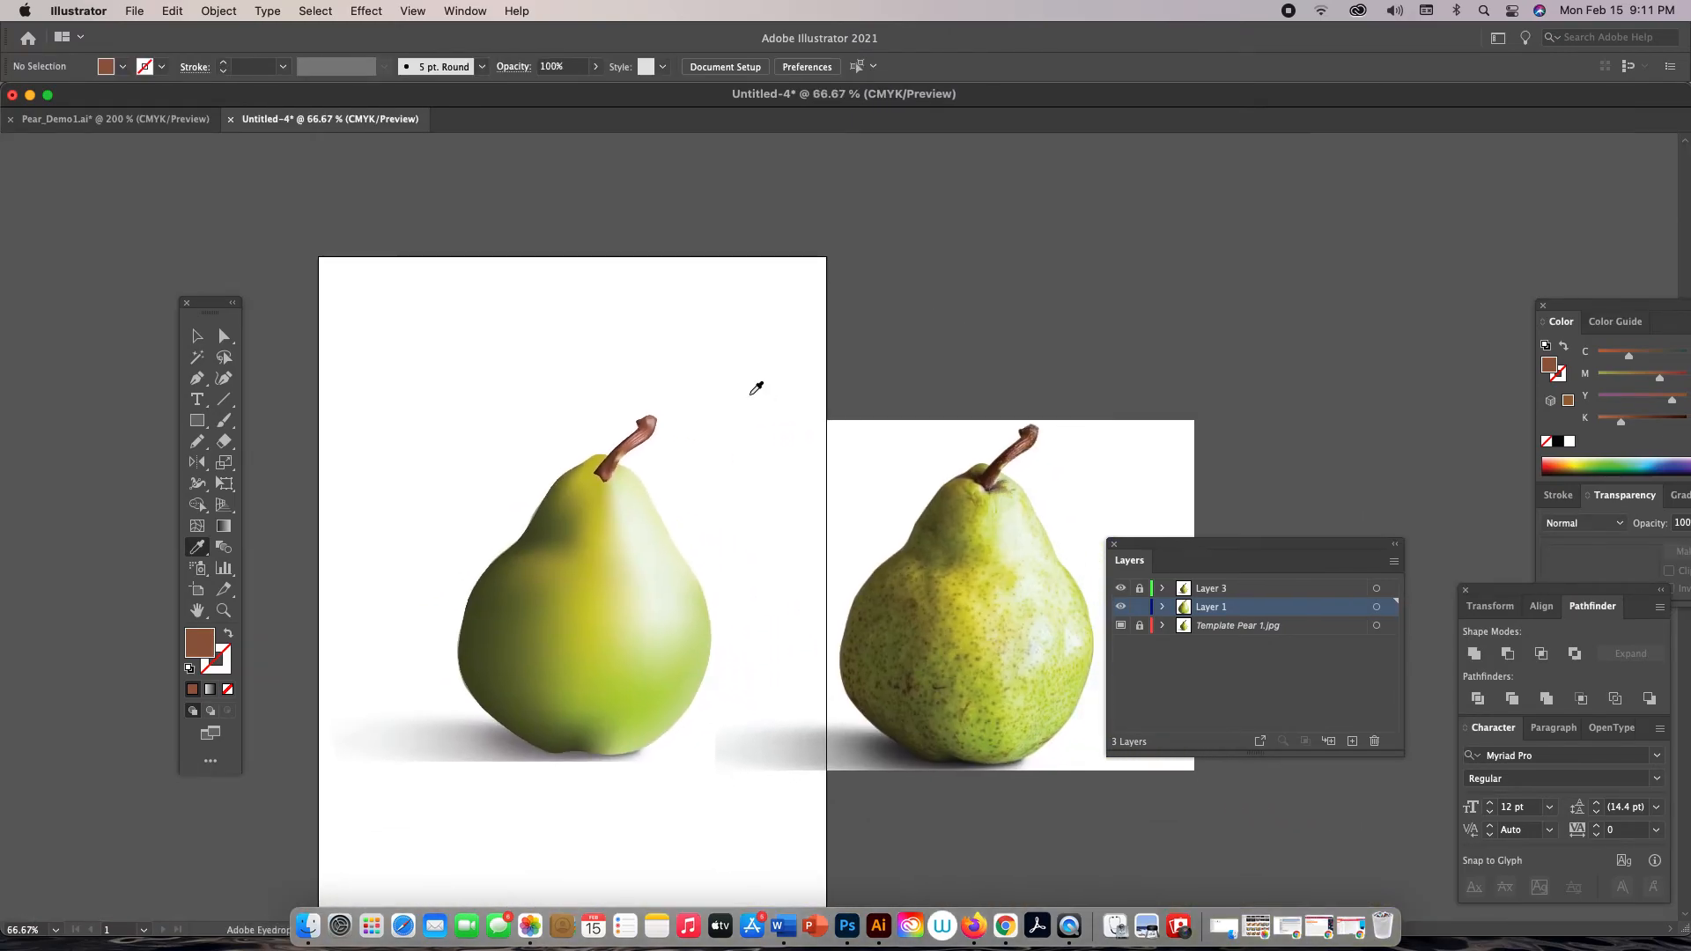
pyautogui.moveTo(668, 430); pyautogui.dragTo(819, 507)
pyautogui.moveTo(548, 420); pyautogui.dragTo(702, 498)
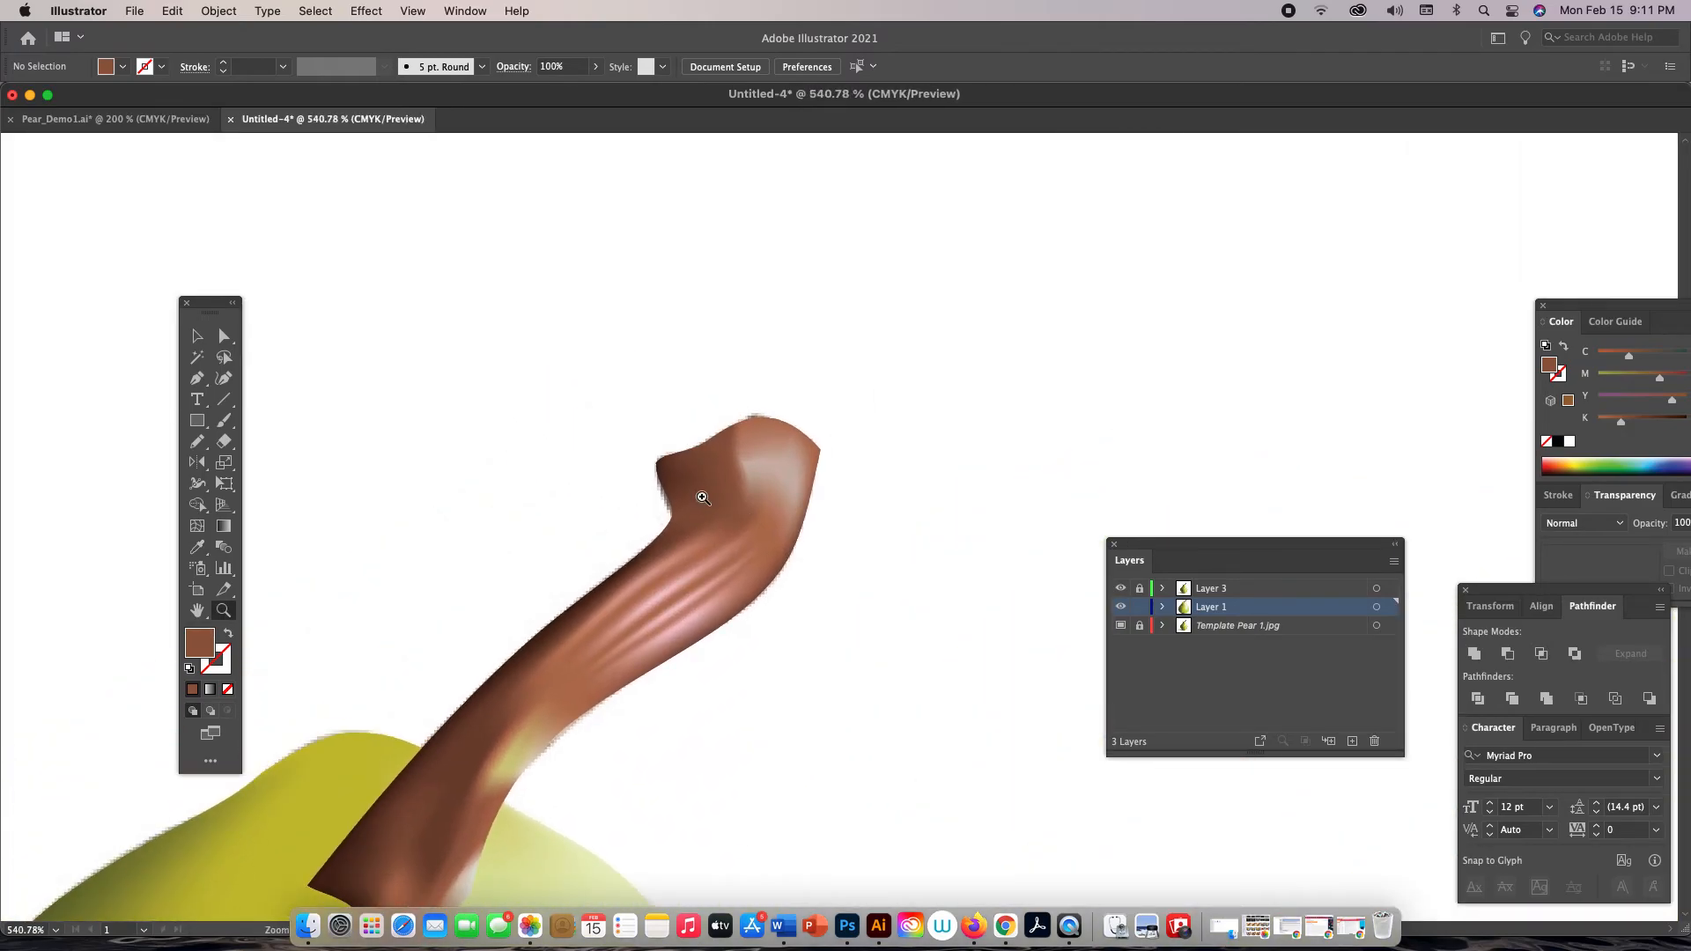
pyautogui.press('q')
pyautogui.moveTo(677, 434)
pyautogui.mouseDown()
pyautogui.moveTo(646, 527)
pyautogui.moveTo(660, 546)
pyautogui.moveTo(700, 533)
pyautogui.moveTo(714, 460)
pyautogui.moveTo(689, 447)
pyautogui.mouseUp()
pyautogui.press('i')
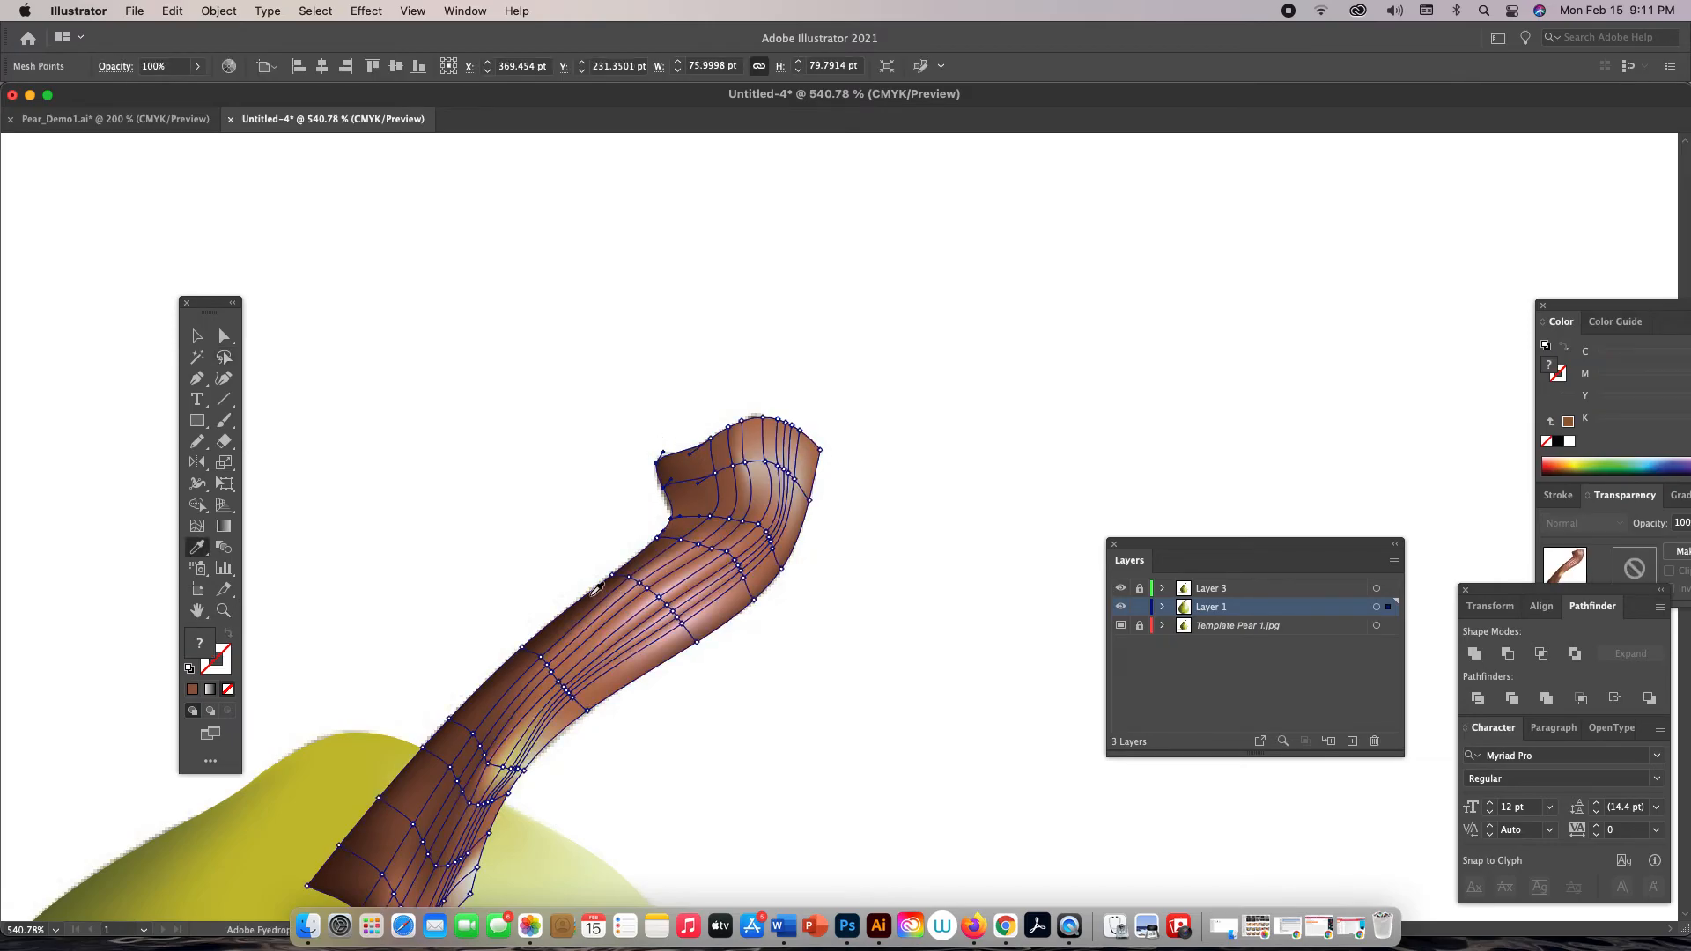
pyautogui.click(596, 589)
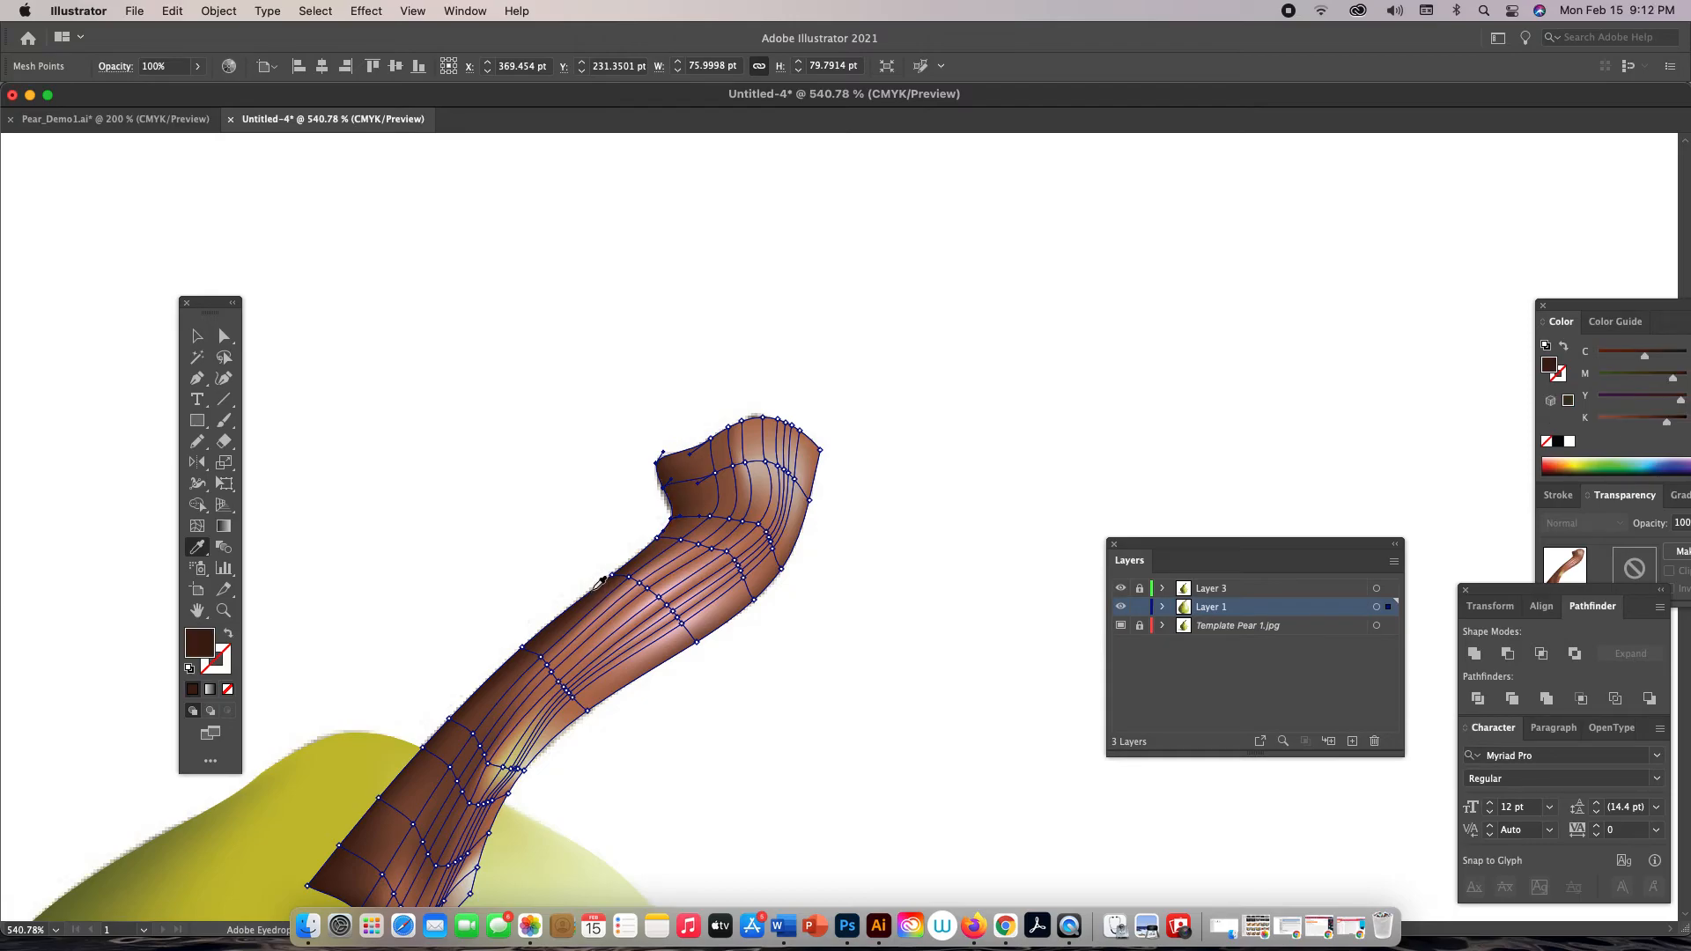
pyautogui.keyDown('super'); pyautogui.click(984, 609); pyautogui.keyUp('super')
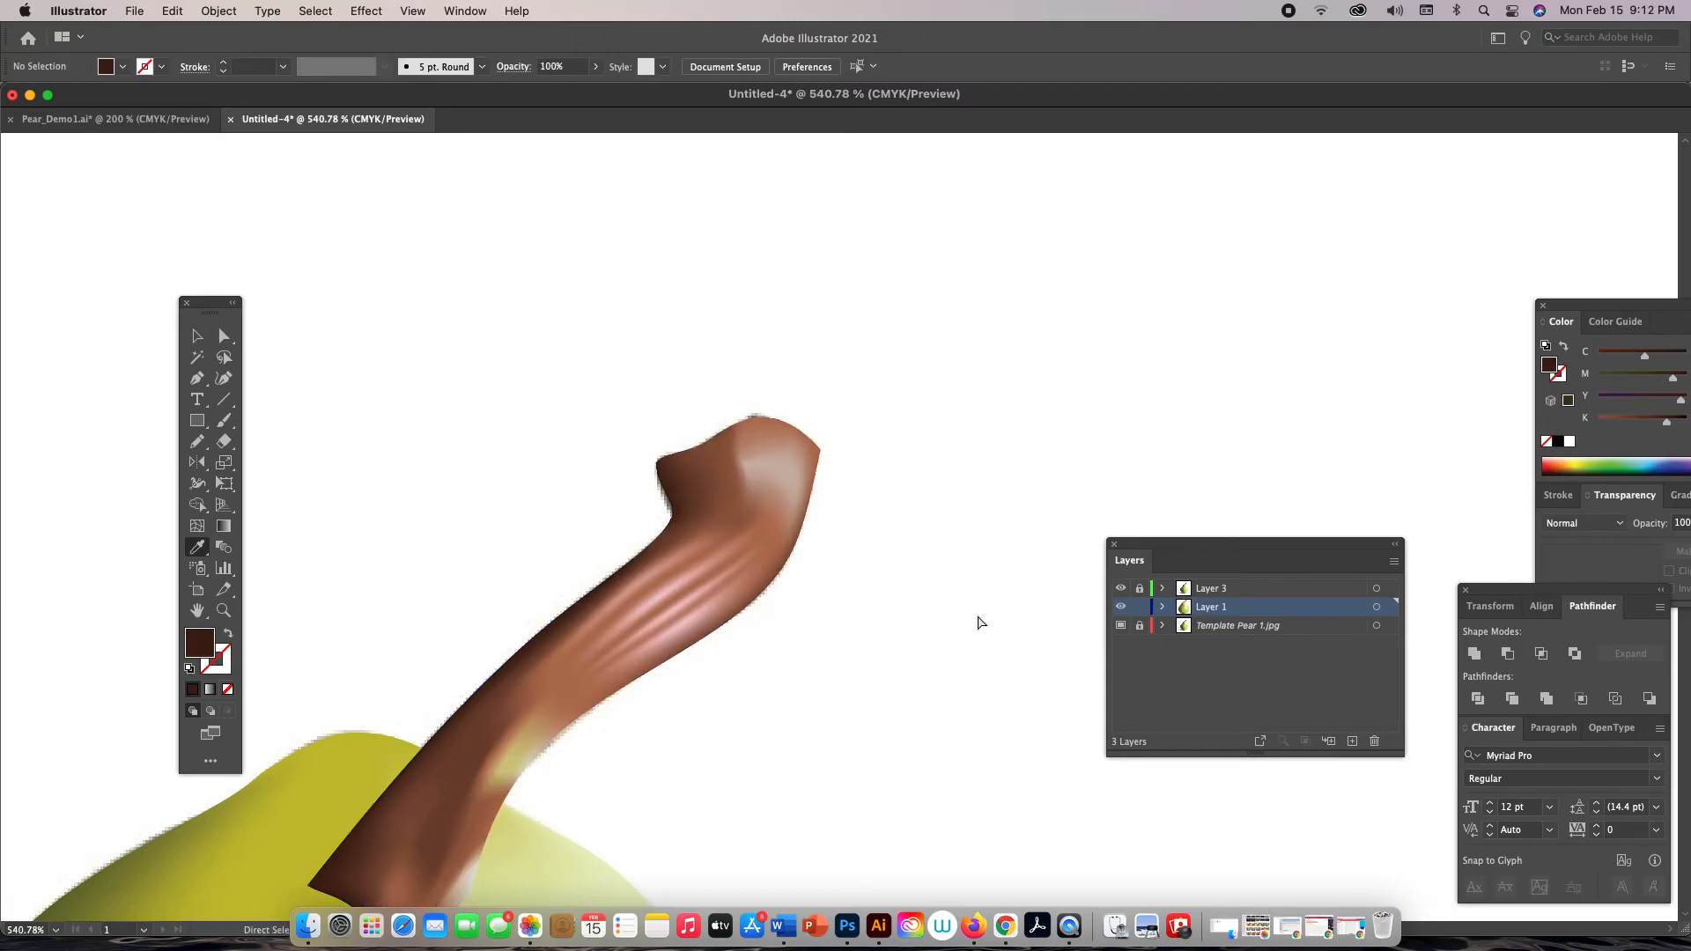
# Check the darkened stem tip against the reference photo at reduced magnification
pyautogui.press('super+minus')
pyautogui.press('super+minus')
pyautogui.press('super+minus')
pyautogui.press('super+minus')
pyautogui.press('super+minus')
pyautogui.press('super+minus')
pyautogui.press('super+minus')
pyautogui.moveTo(976, 611); pyautogui.dragTo(793, 578)
# Examine the shaded stem and the top of the pear at several magnifications
pyautogui.press('z')
pyautogui.click(690, 552)
pyautogui.click(803, 499)
pyautogui.click(791, 509)
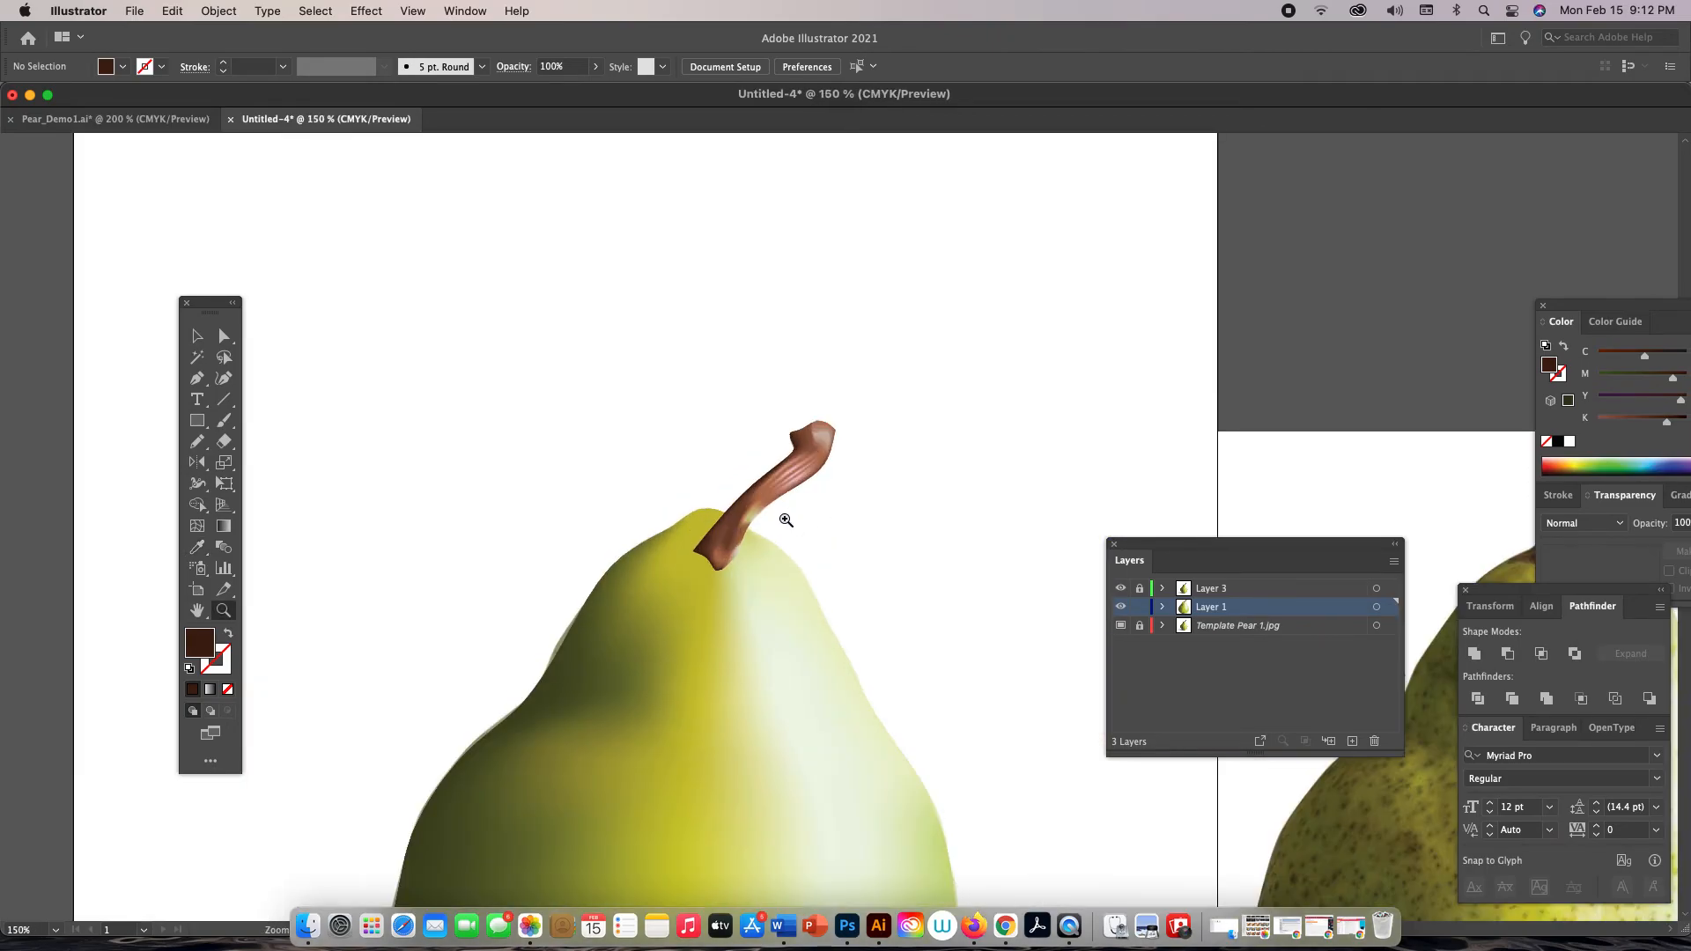
pyautogui.click(784, 519)
pyautogui.click(833, 518)
pyautogui.moveTo(832, 518); pyautogui.dragTo(806, 477)
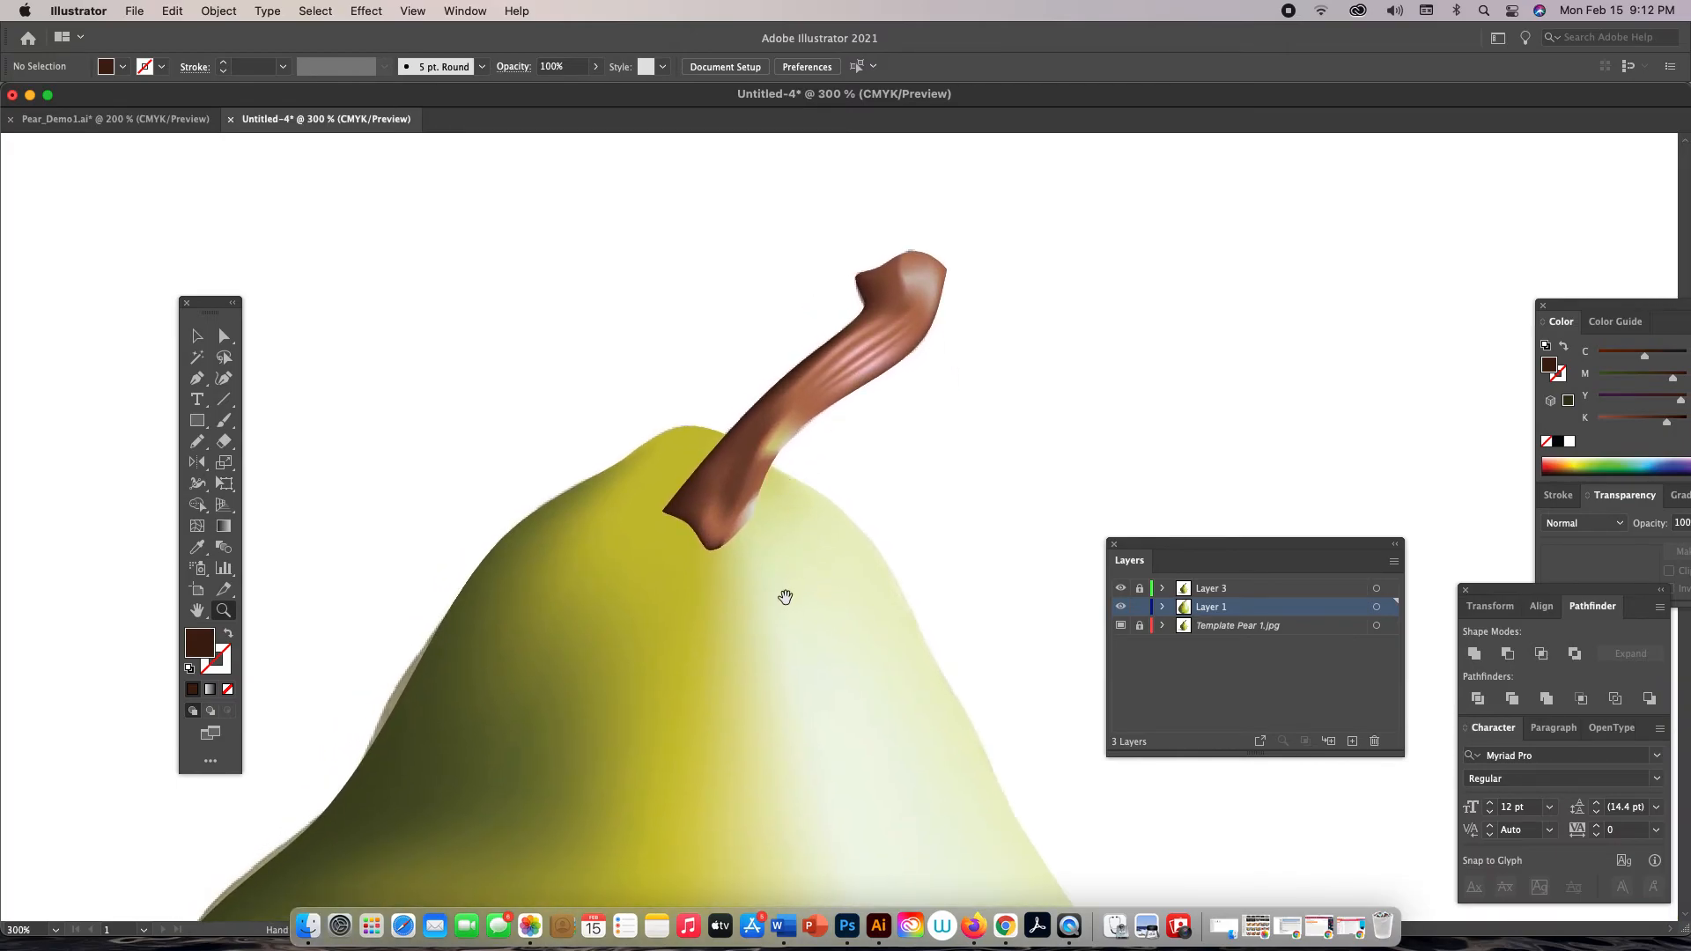
pyautogui.moveTo(753, 560)
pyautogui.mouseDown()
pyautogui.moveTo(818, 606)
pyautogui.moveTo(783, 571)
pyautogui.mouseUp()
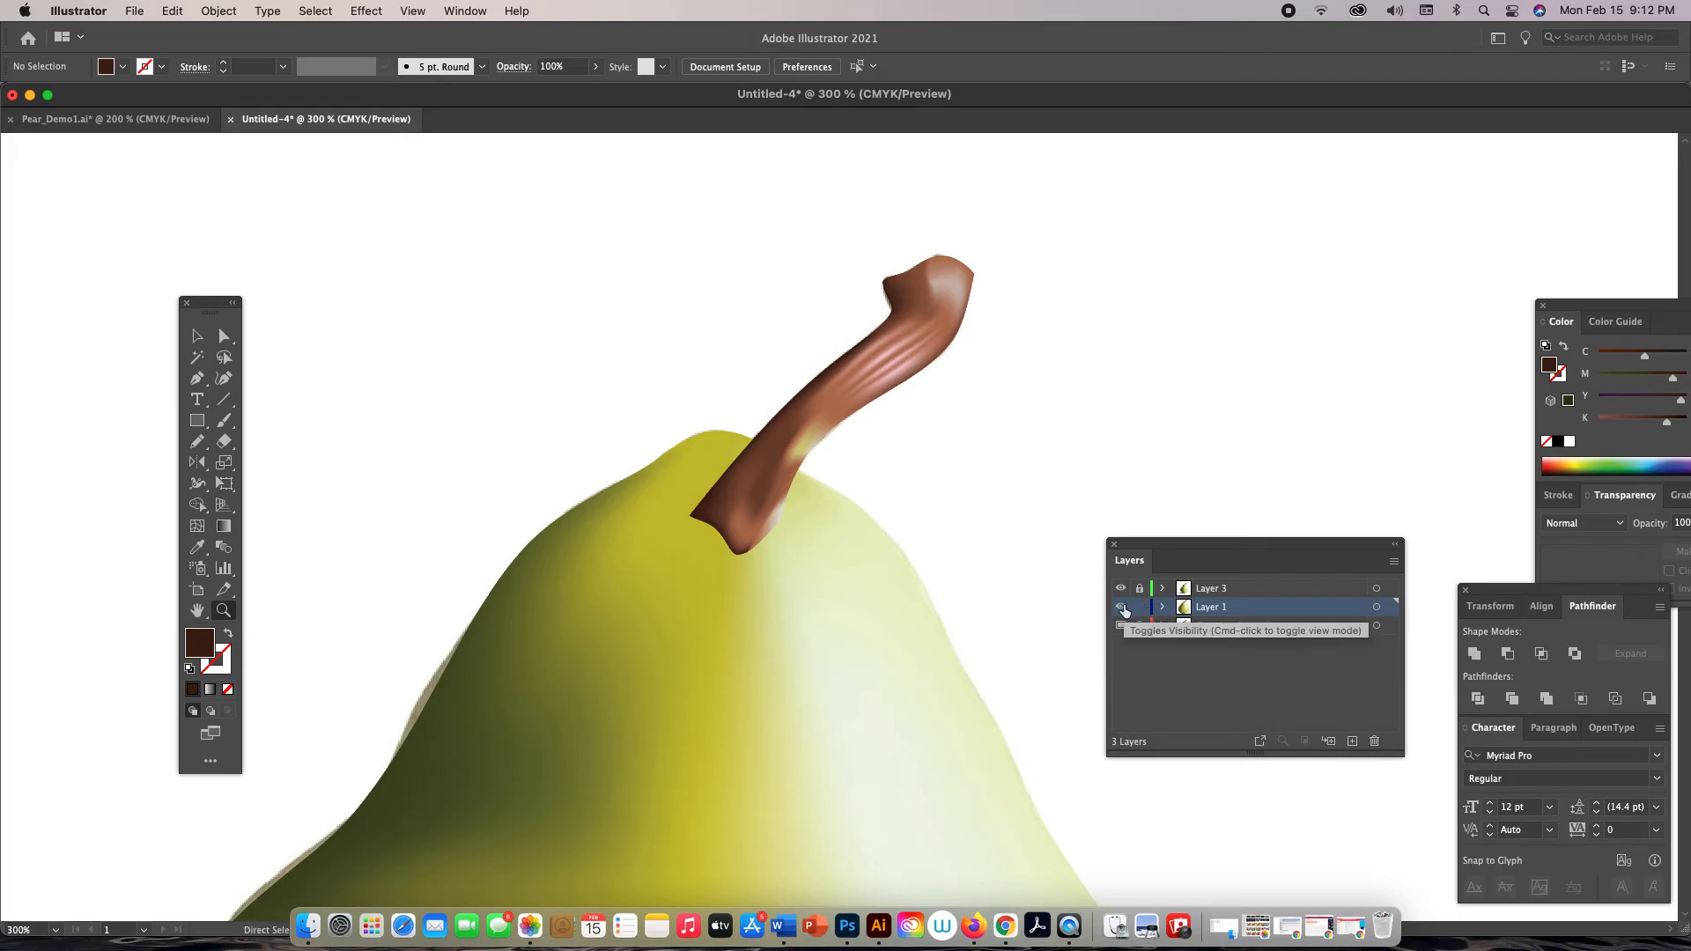
# Display Layer 1 in outline view and lock the stem mesh
pyautogui.keyDown('super'); pyautogui.click(1121, 607); pyautogui.keyUp('super')
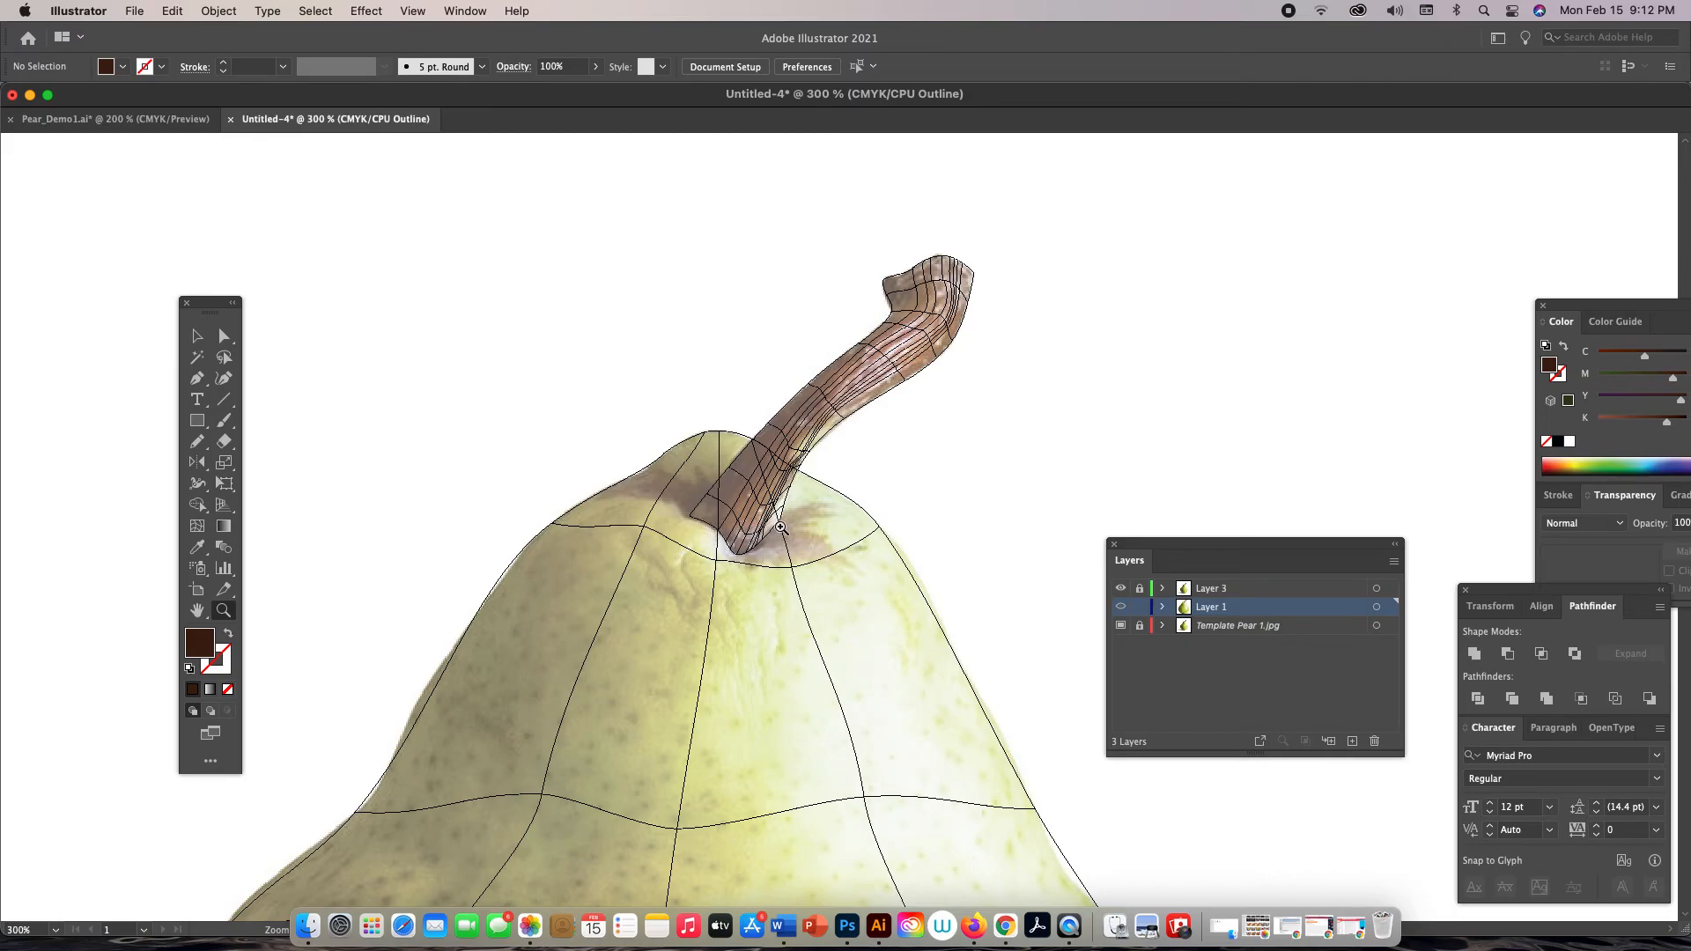
pyautogui.press('a')
pyautogui.click(827, 395)
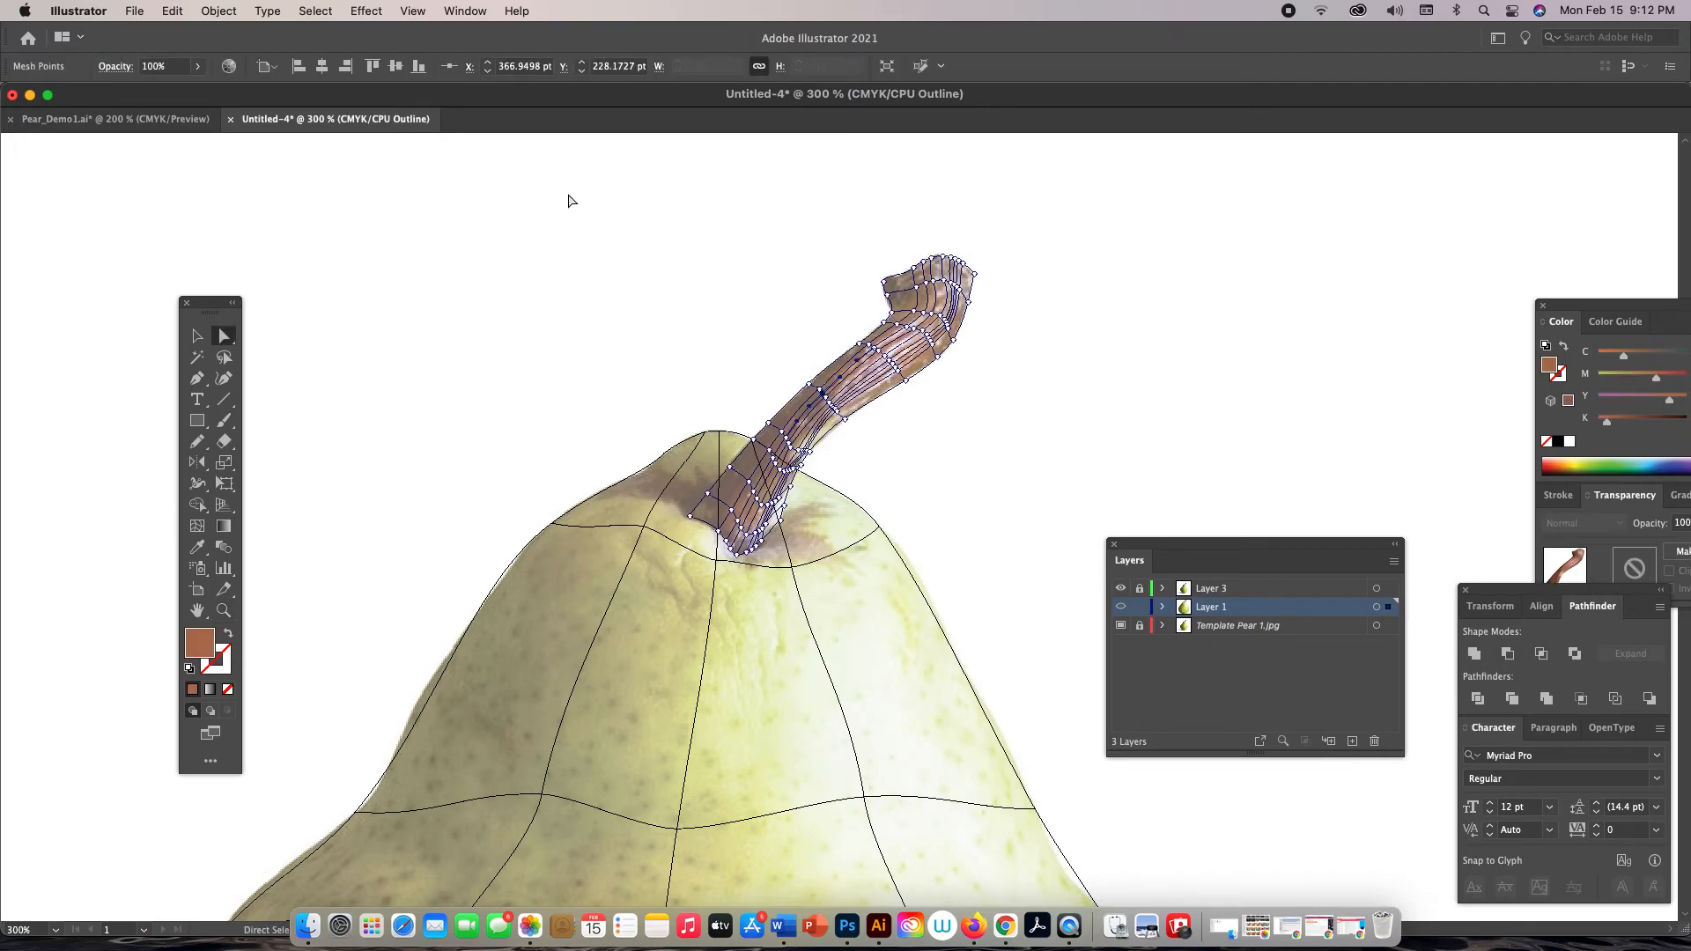
pyautogui.press('v')
pyautogui.click(569, 195)
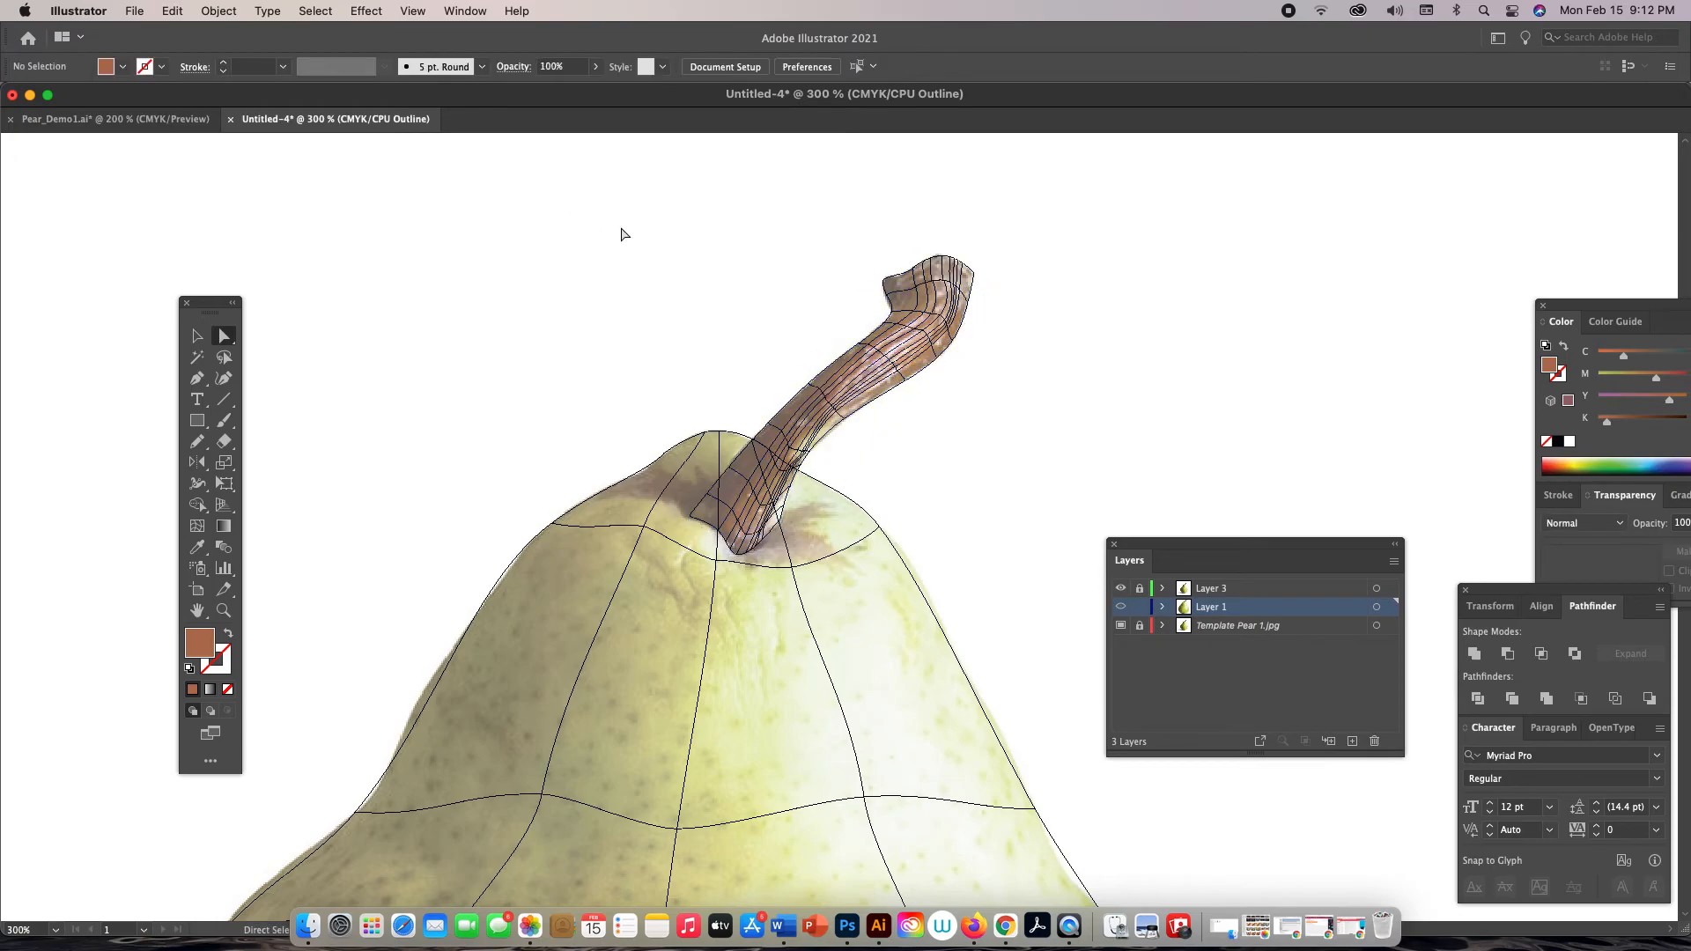
pyautogui.click(220, 10)
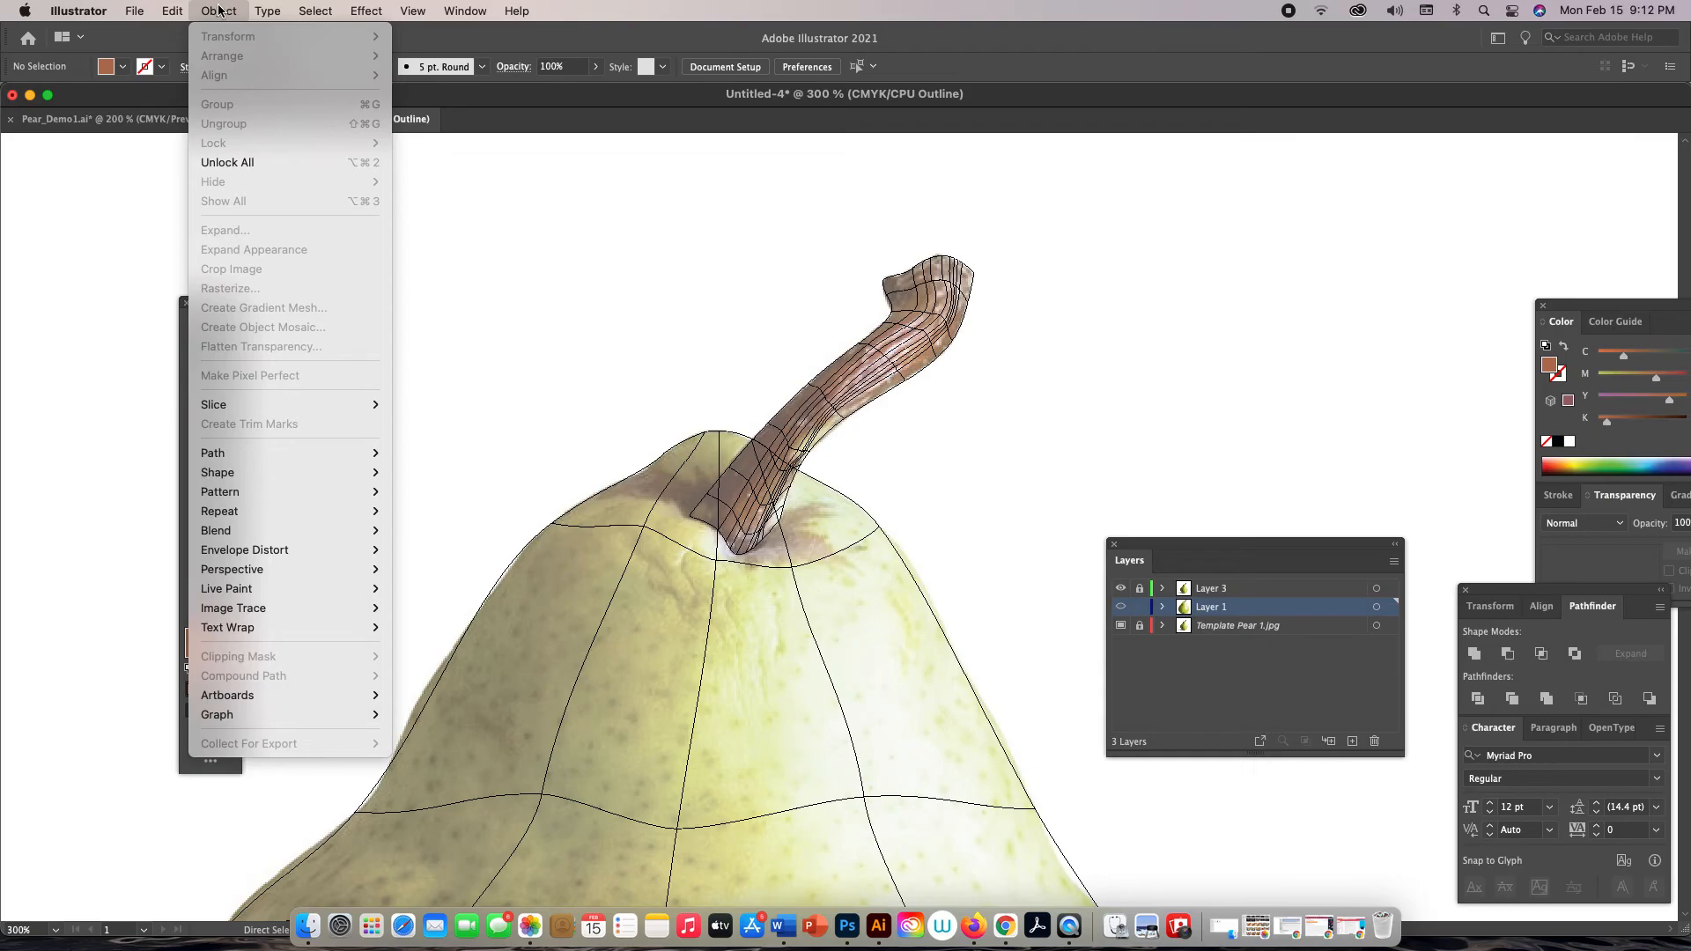
pyautogui.click(574, 215)
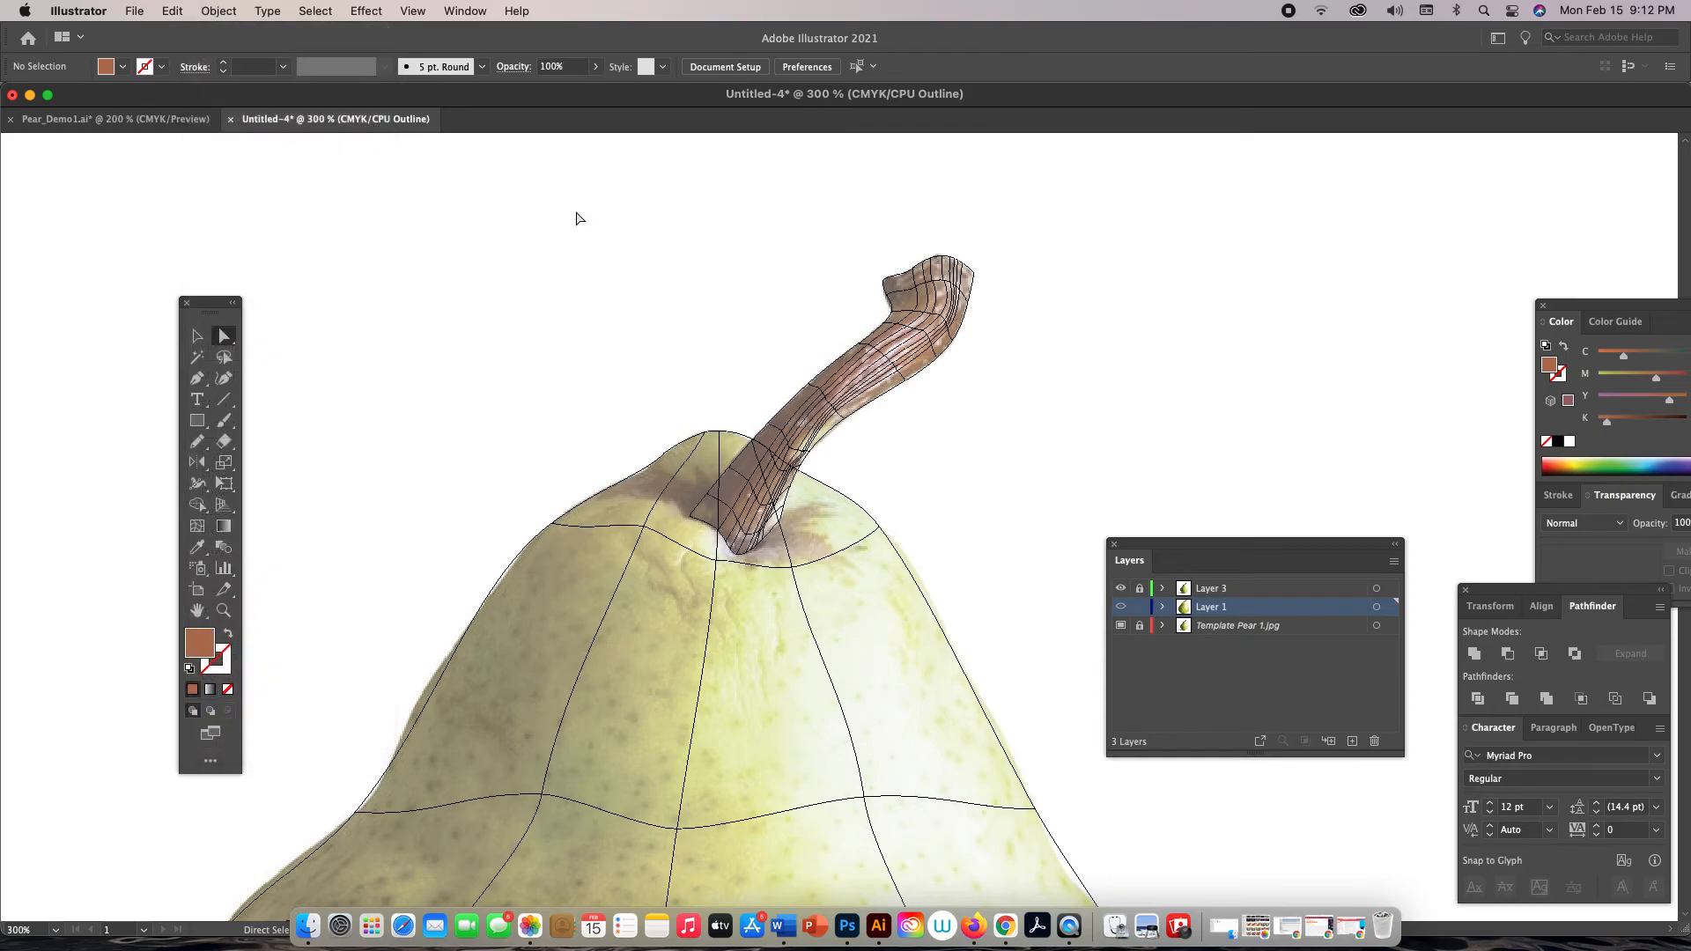
pyautogui.click(219, 10)
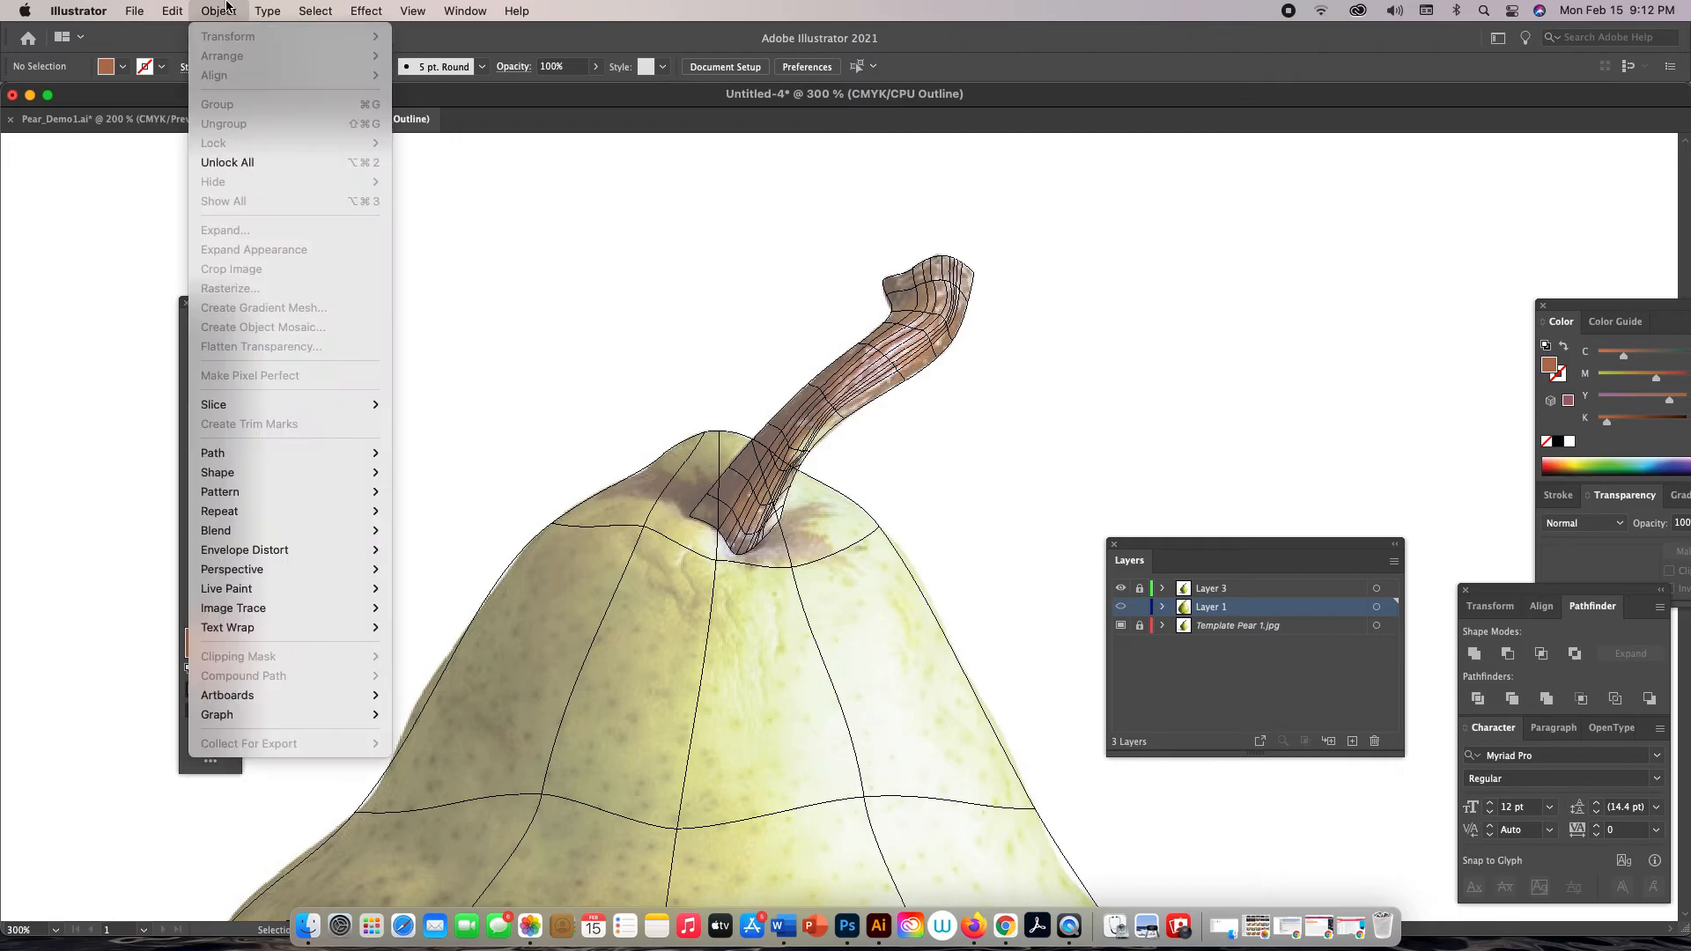
pyautogui.click(254, 161)
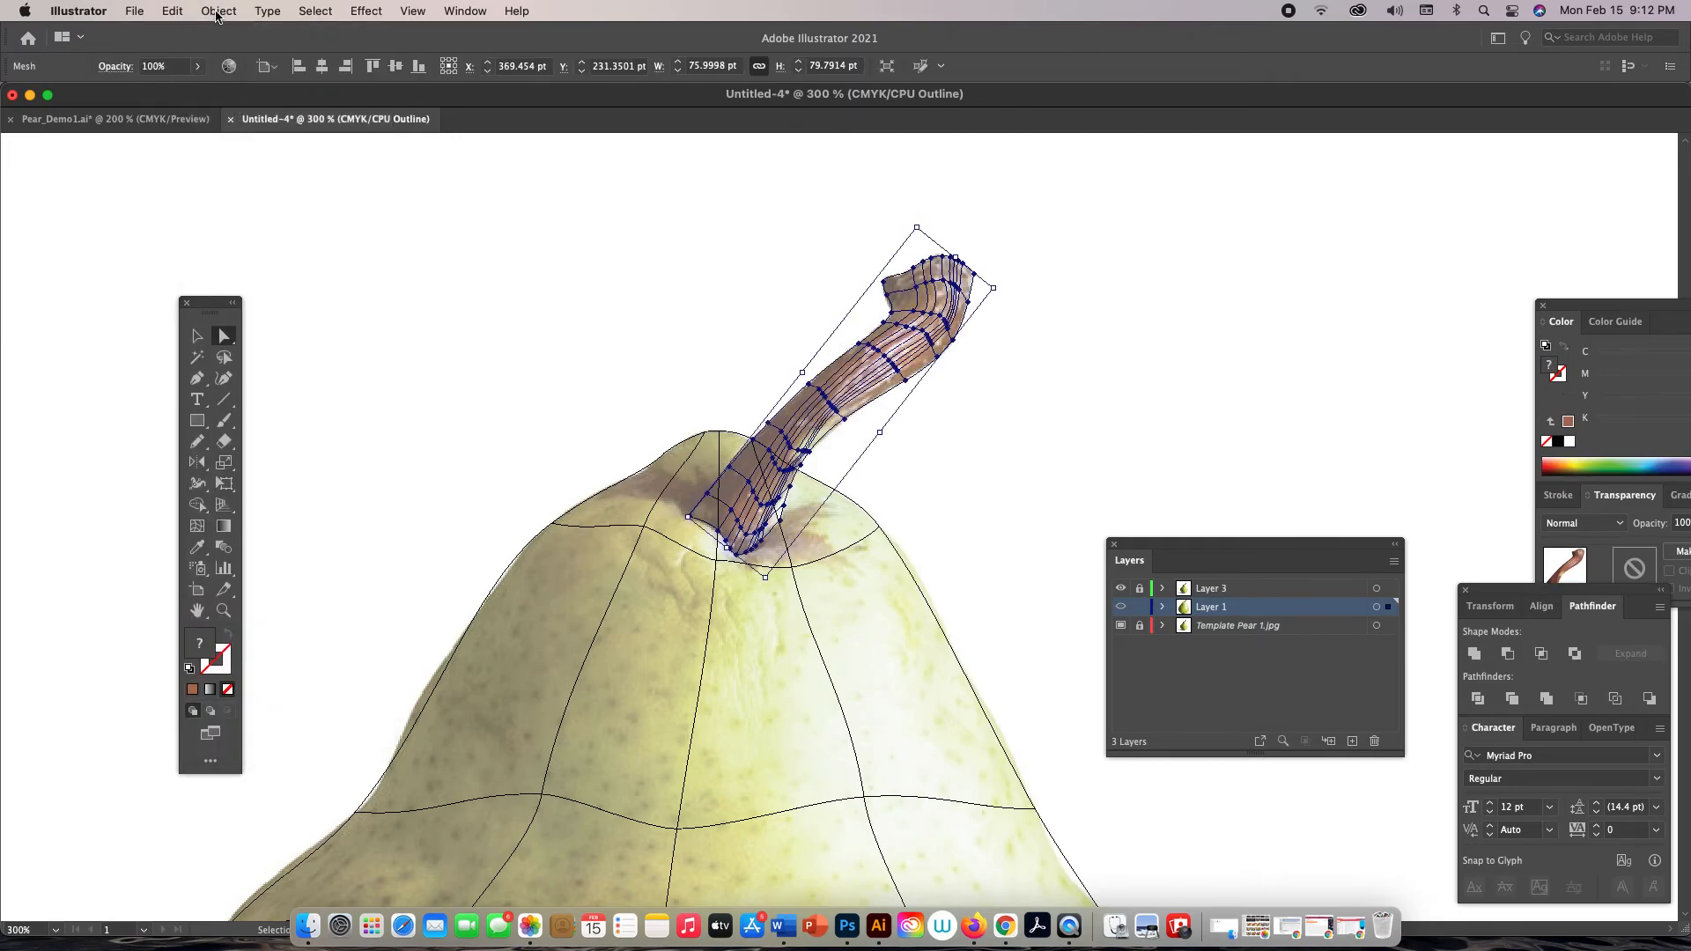
pyautogui.click(219, 11)
pyautogui.moveTo(231, 143)
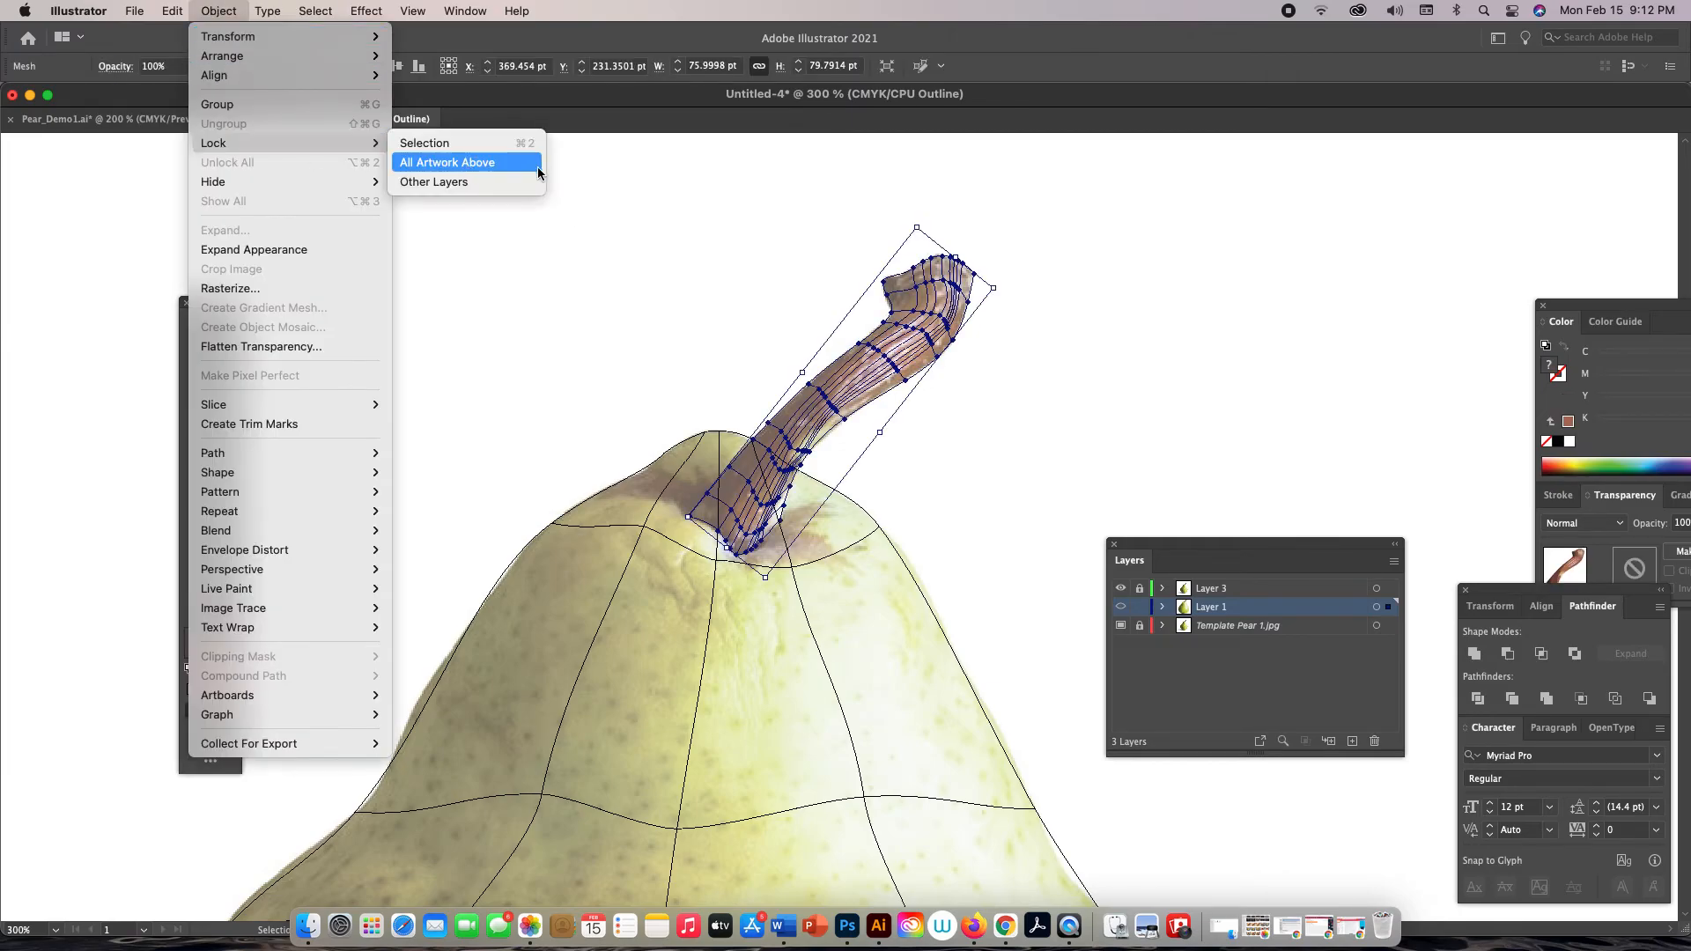
pyautogui.click(520, 147)
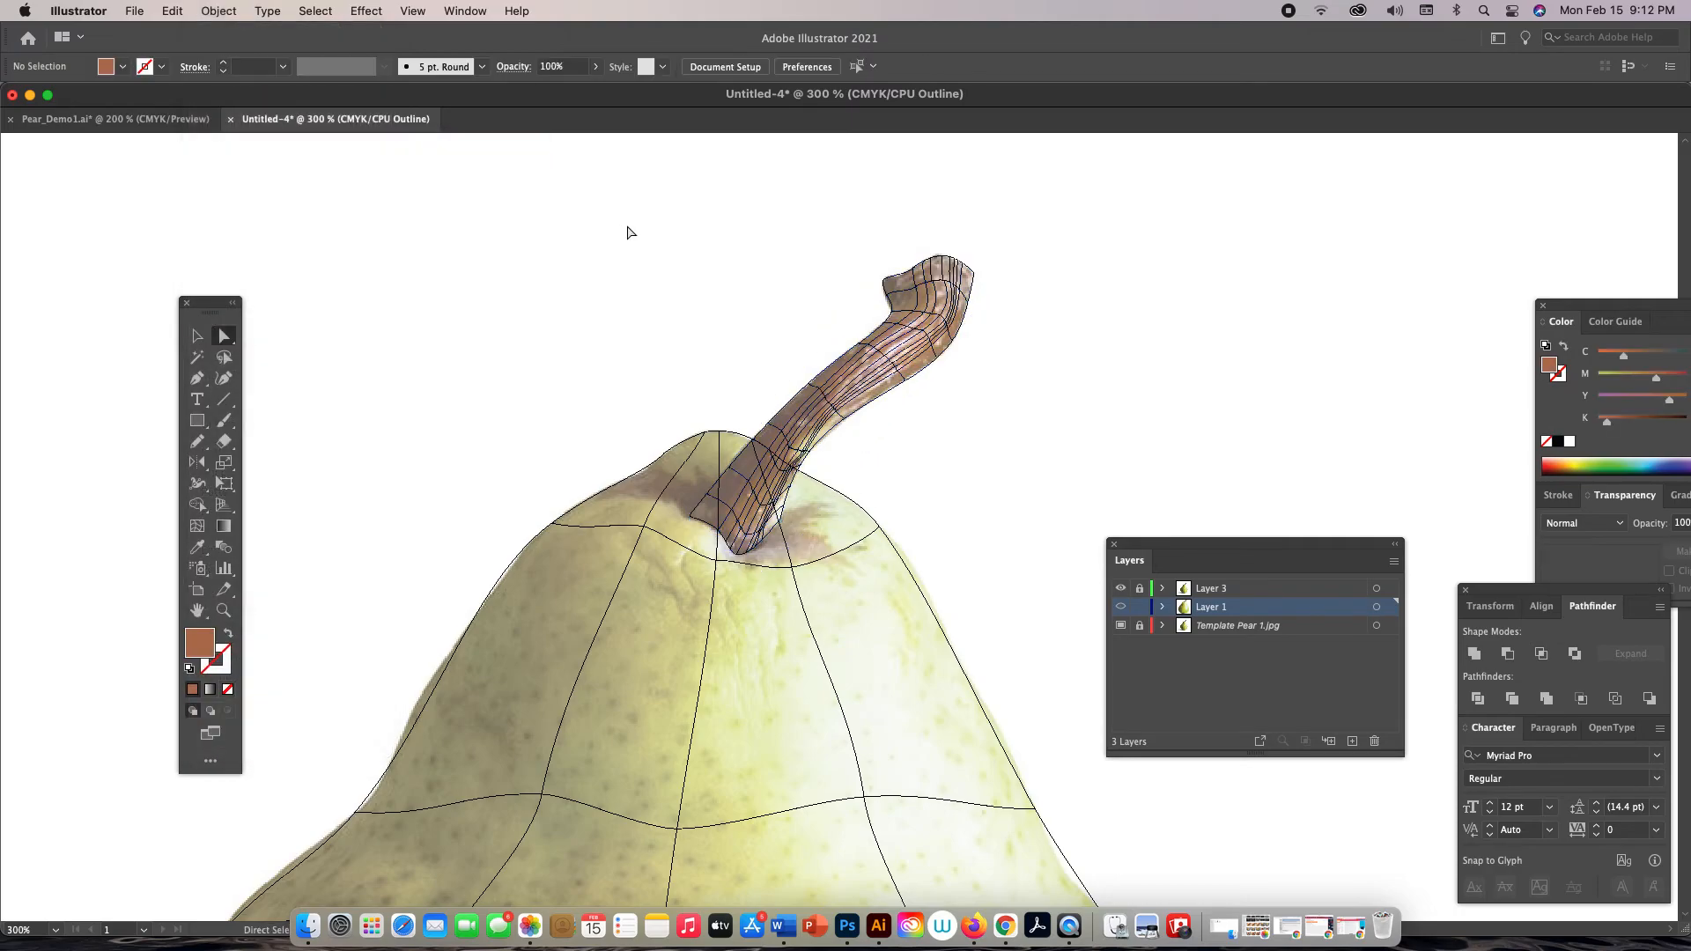
# Add a mesh line across the top of the pear body, passing behind the base of the stem
pyautogui.click(793, 568)
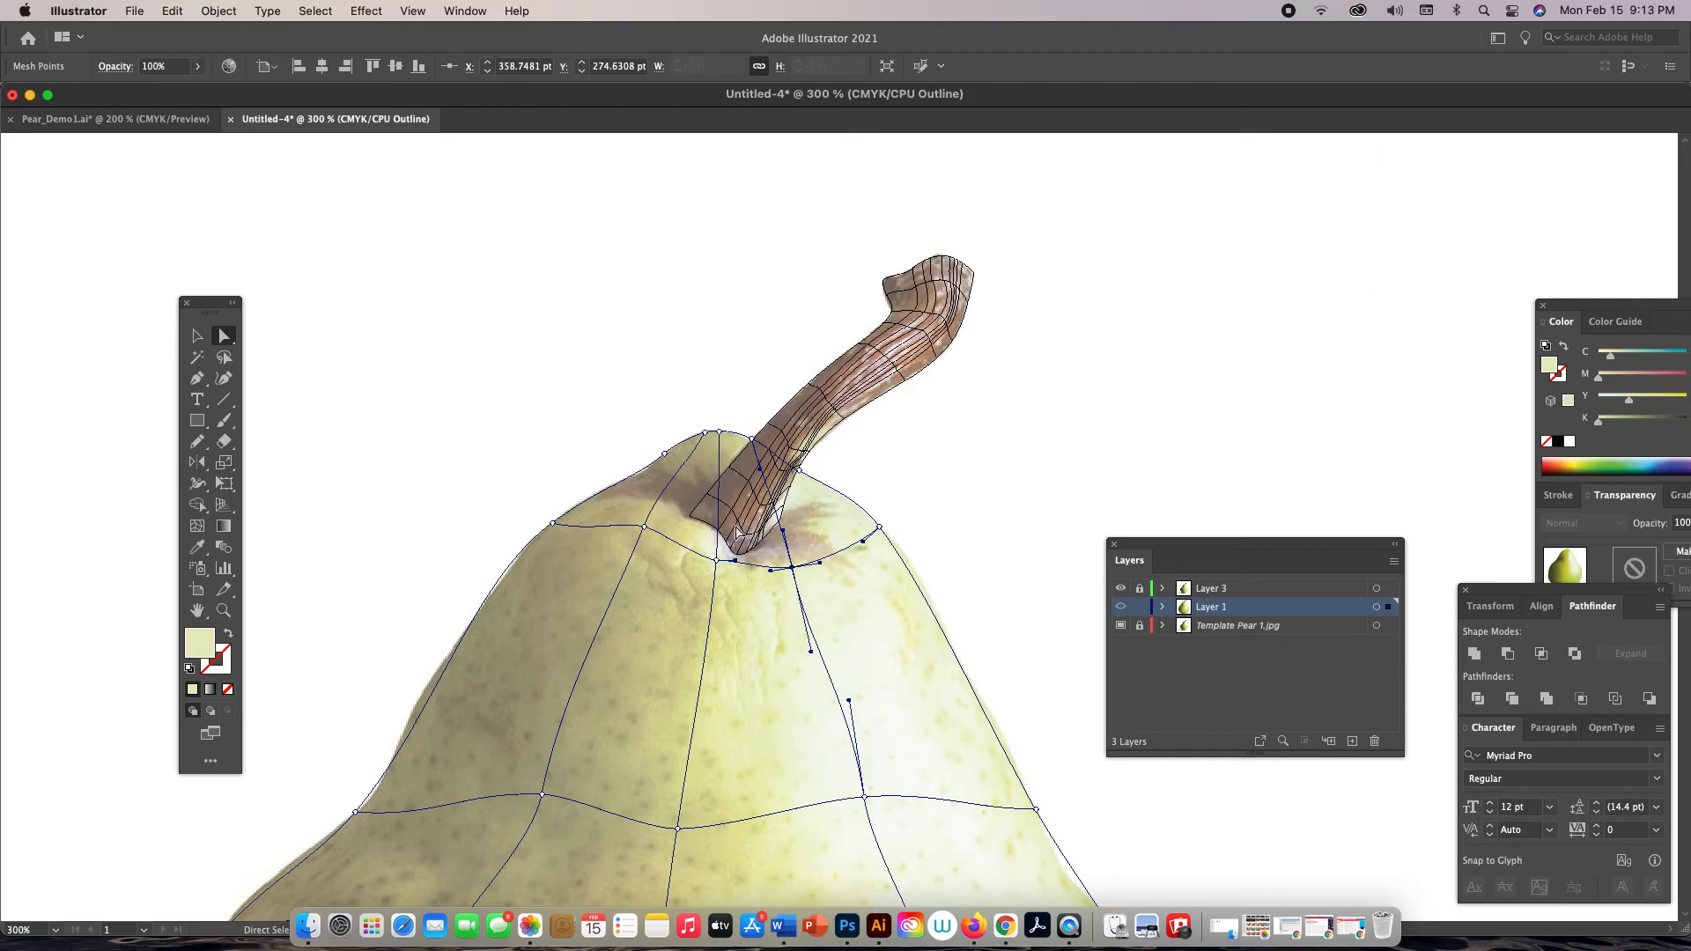
pyautogui.press('u')
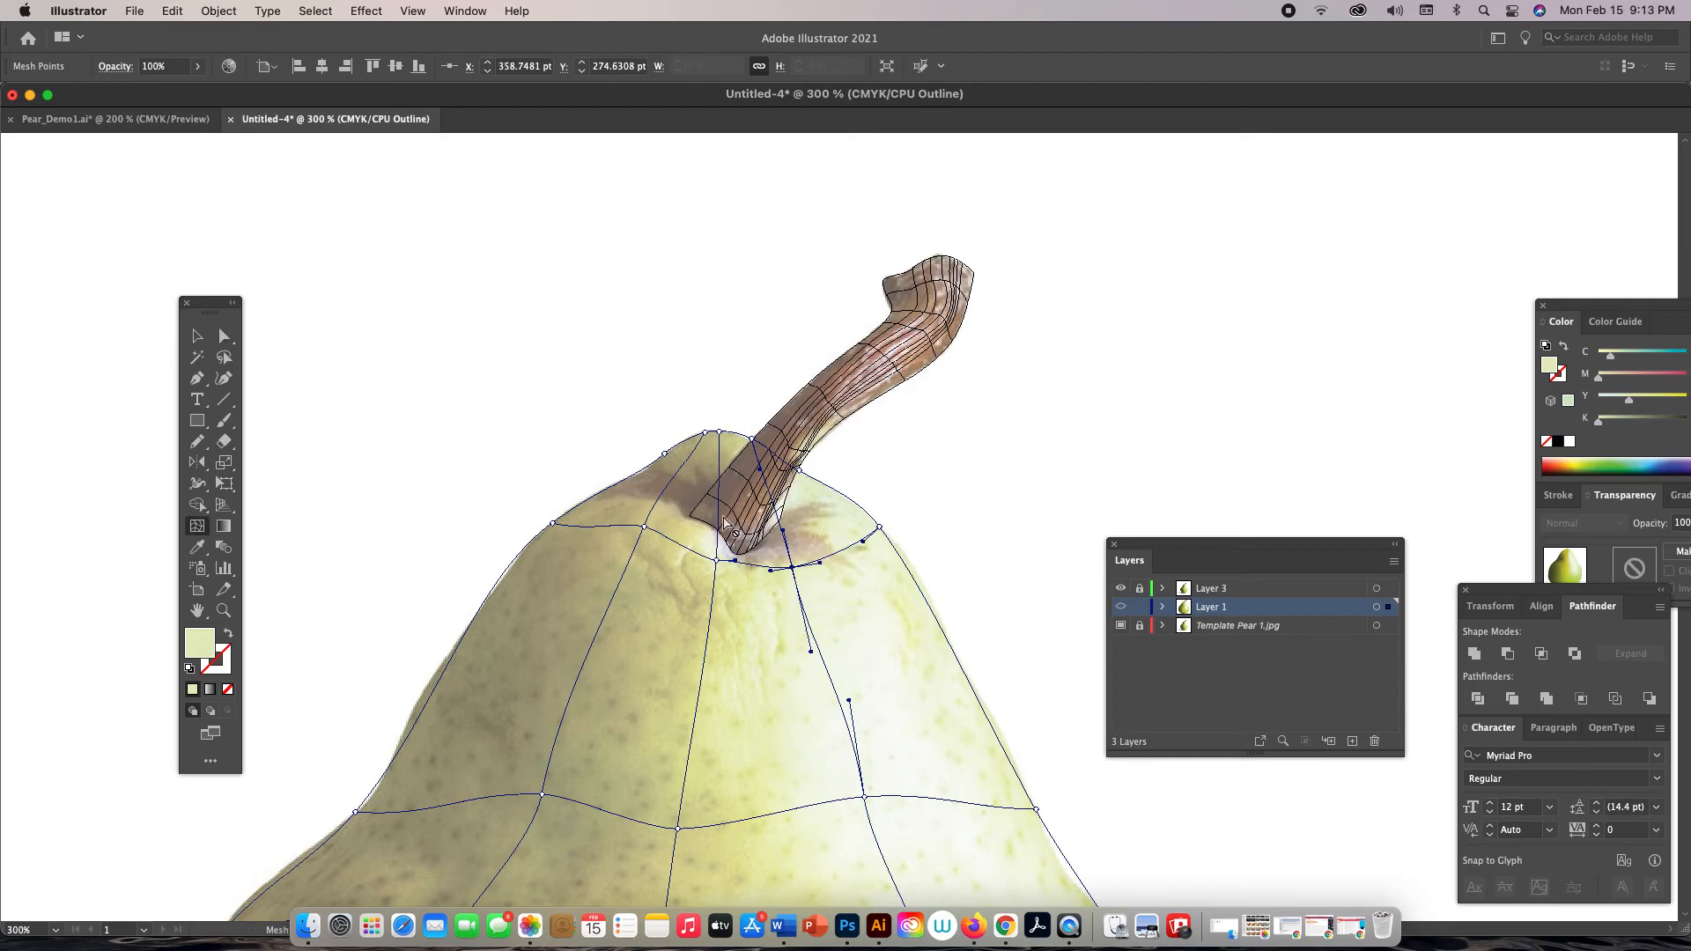
pyautogui.click(720, 515)
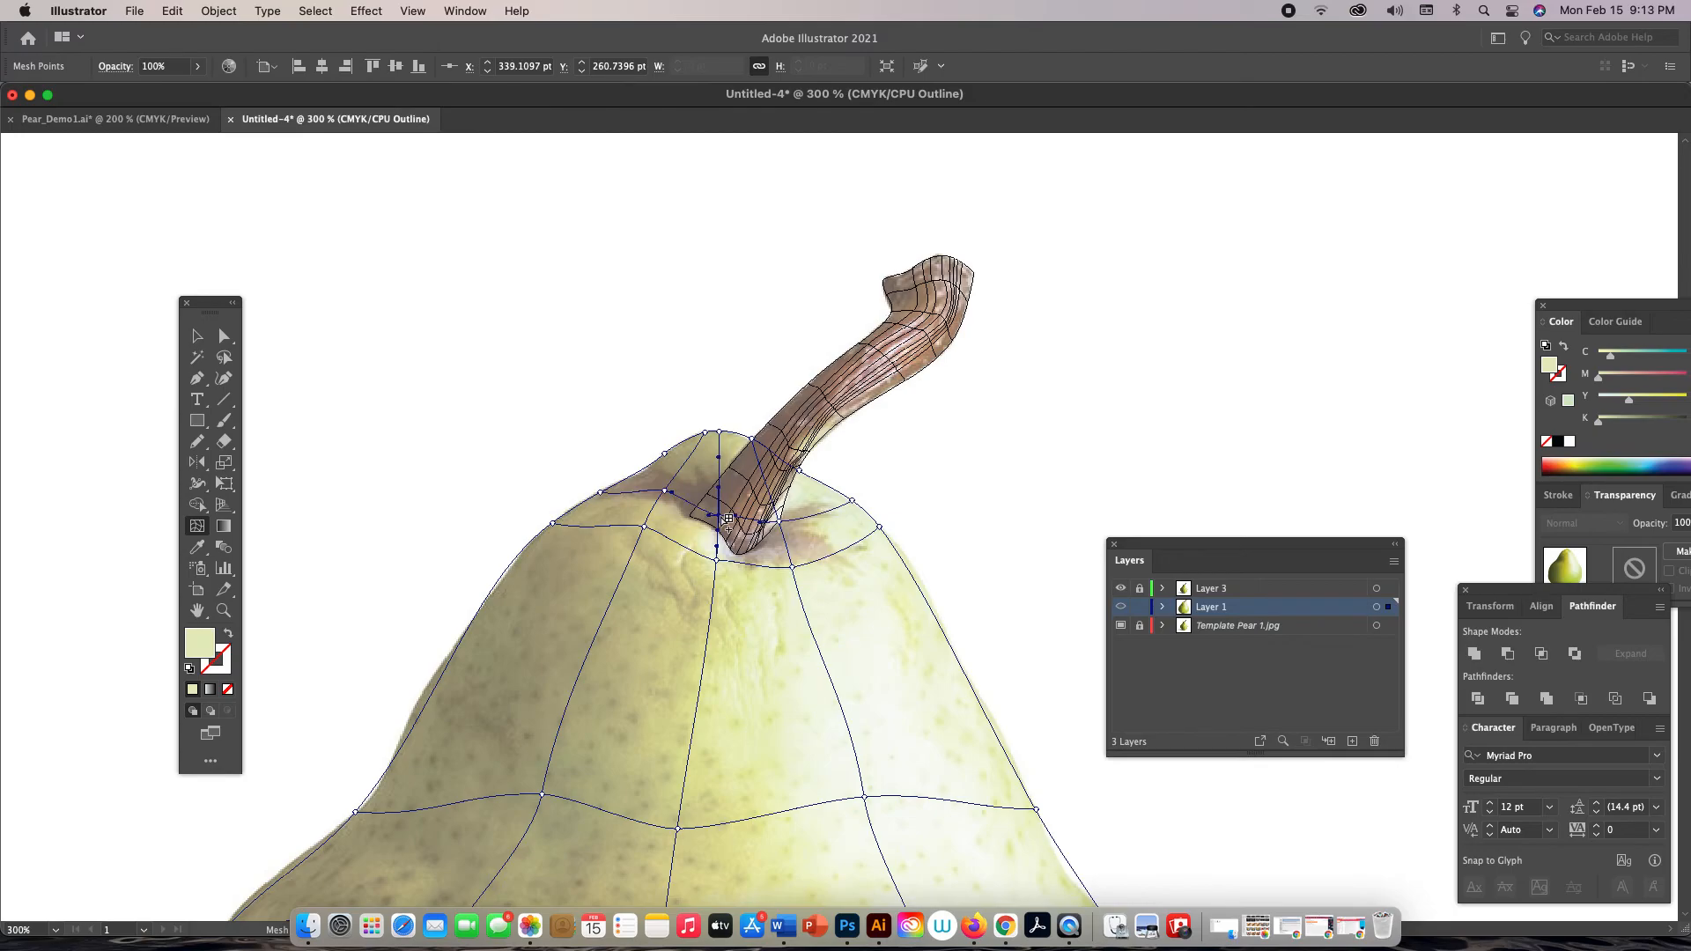
pyautogui.press('a')
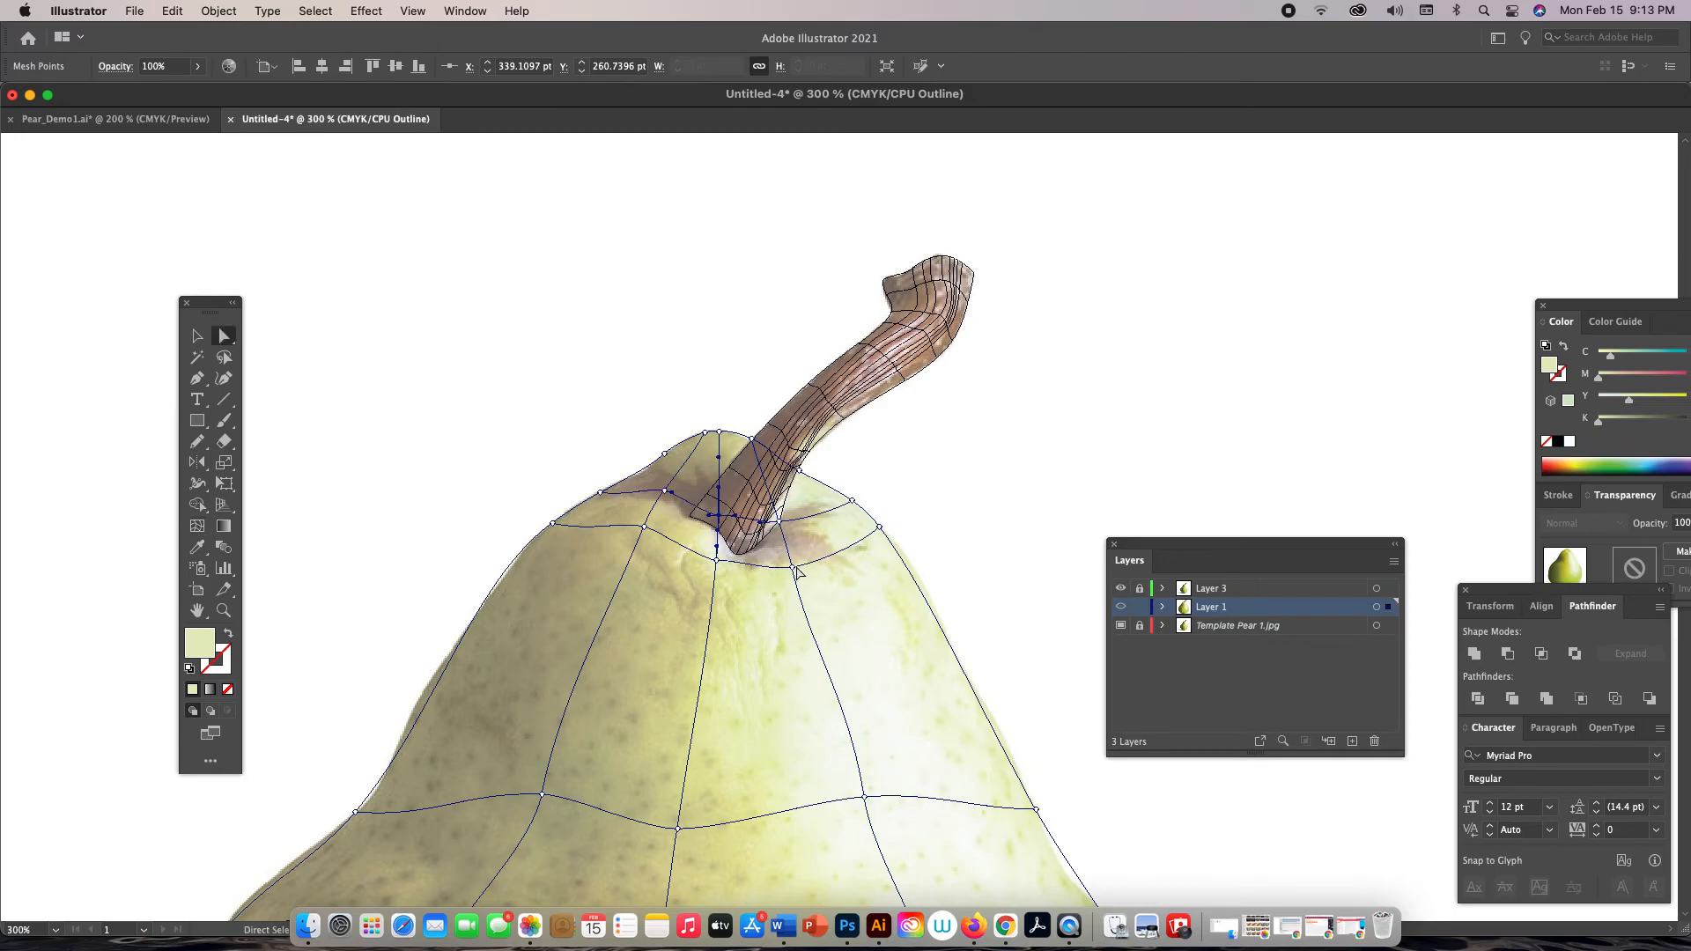
# Move the two pear mesh points just right of the stem's base slightly downward to follow the shadow in the photo
pyautogui.moveTo(794, 569); pyautogui.dragTo(793, 584)
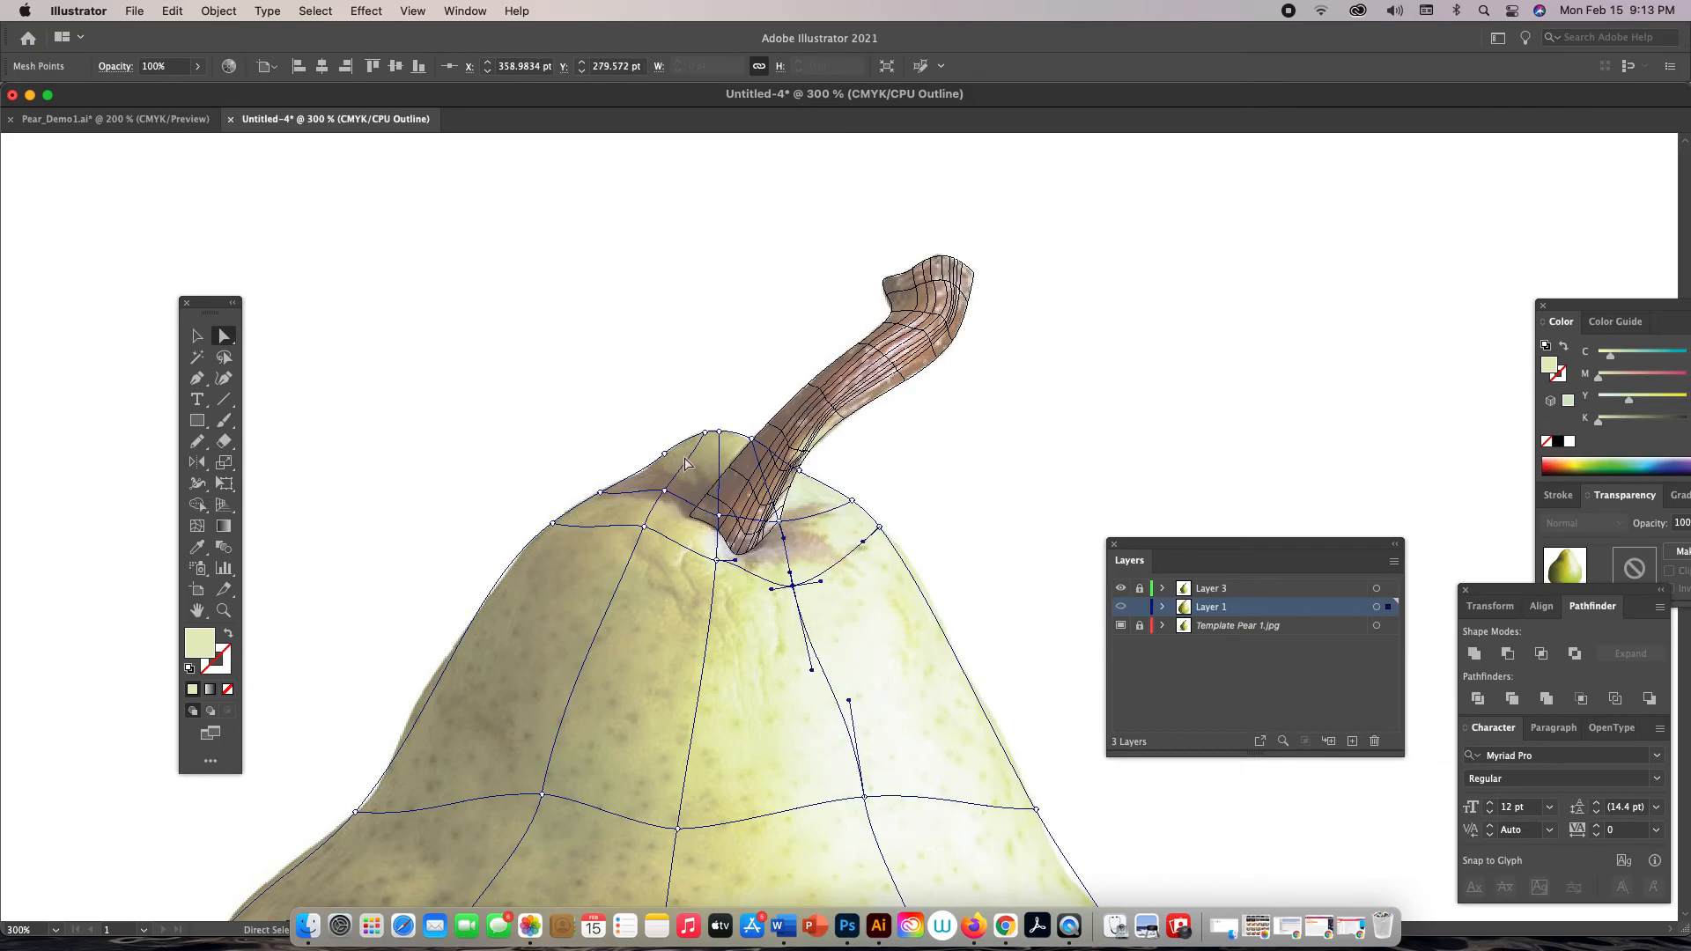
pyautogui.click(784, 546)
pyautogui.moveTo(783, 546); pyautogui.dragTo(783, 539)
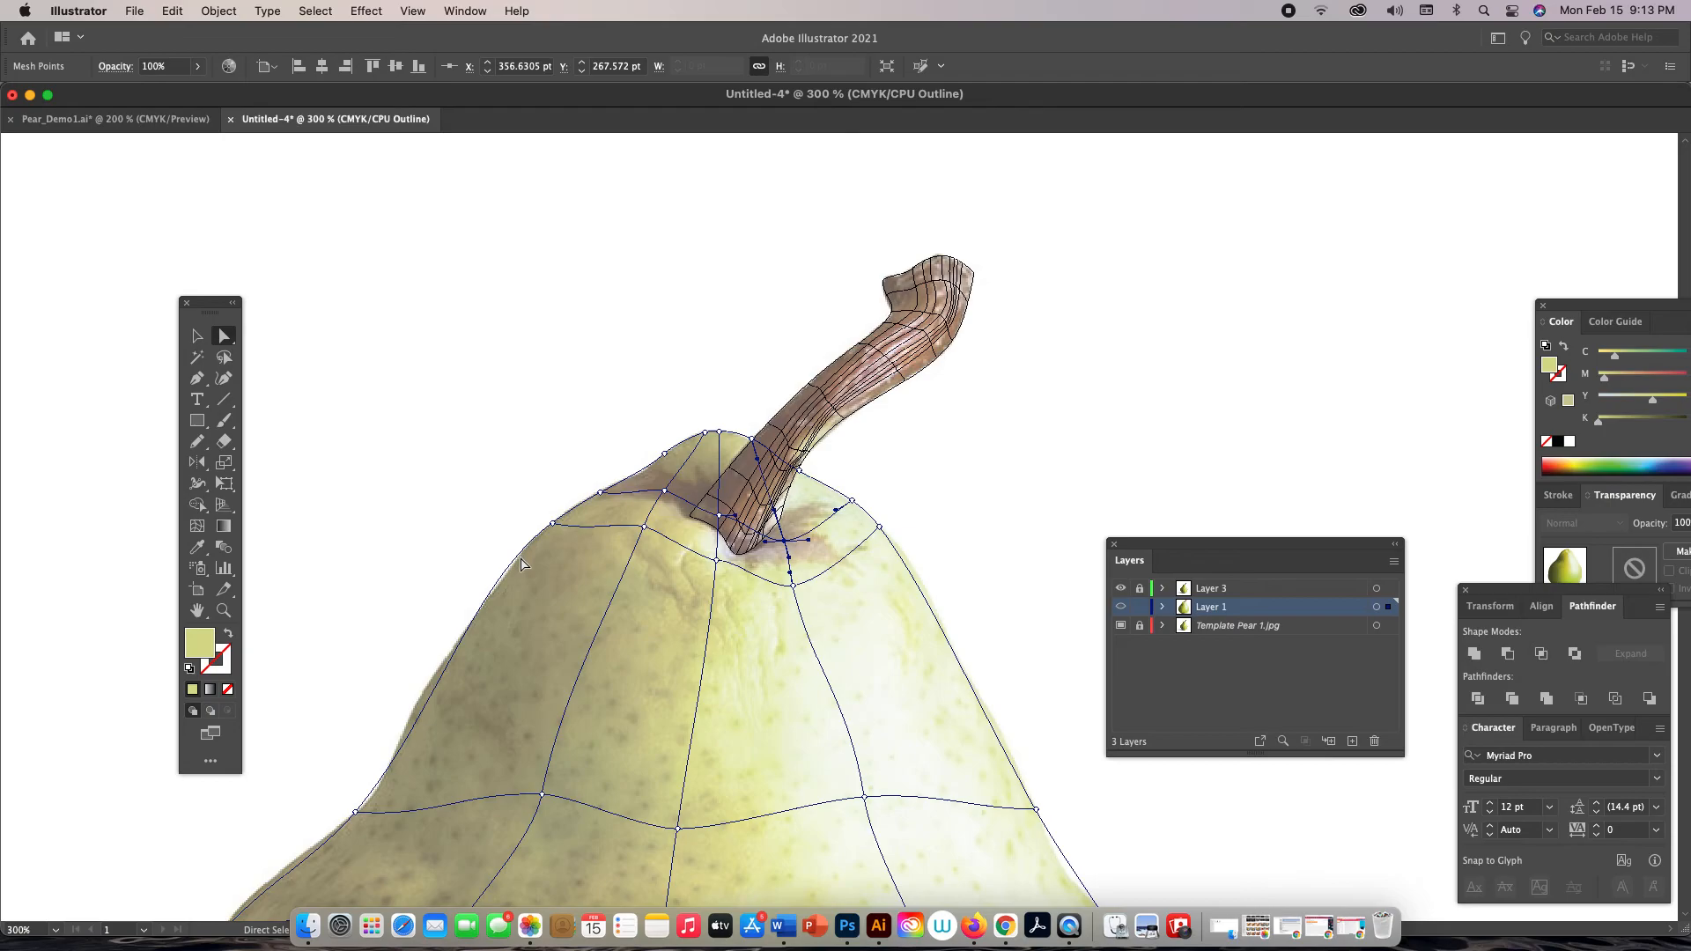
# Select the new mesh points behind and left of the stem's base, restore Layer 1's preview, and recolor them with brown sampled from the reference photo's shadow
pyautogui.click(664, 454)
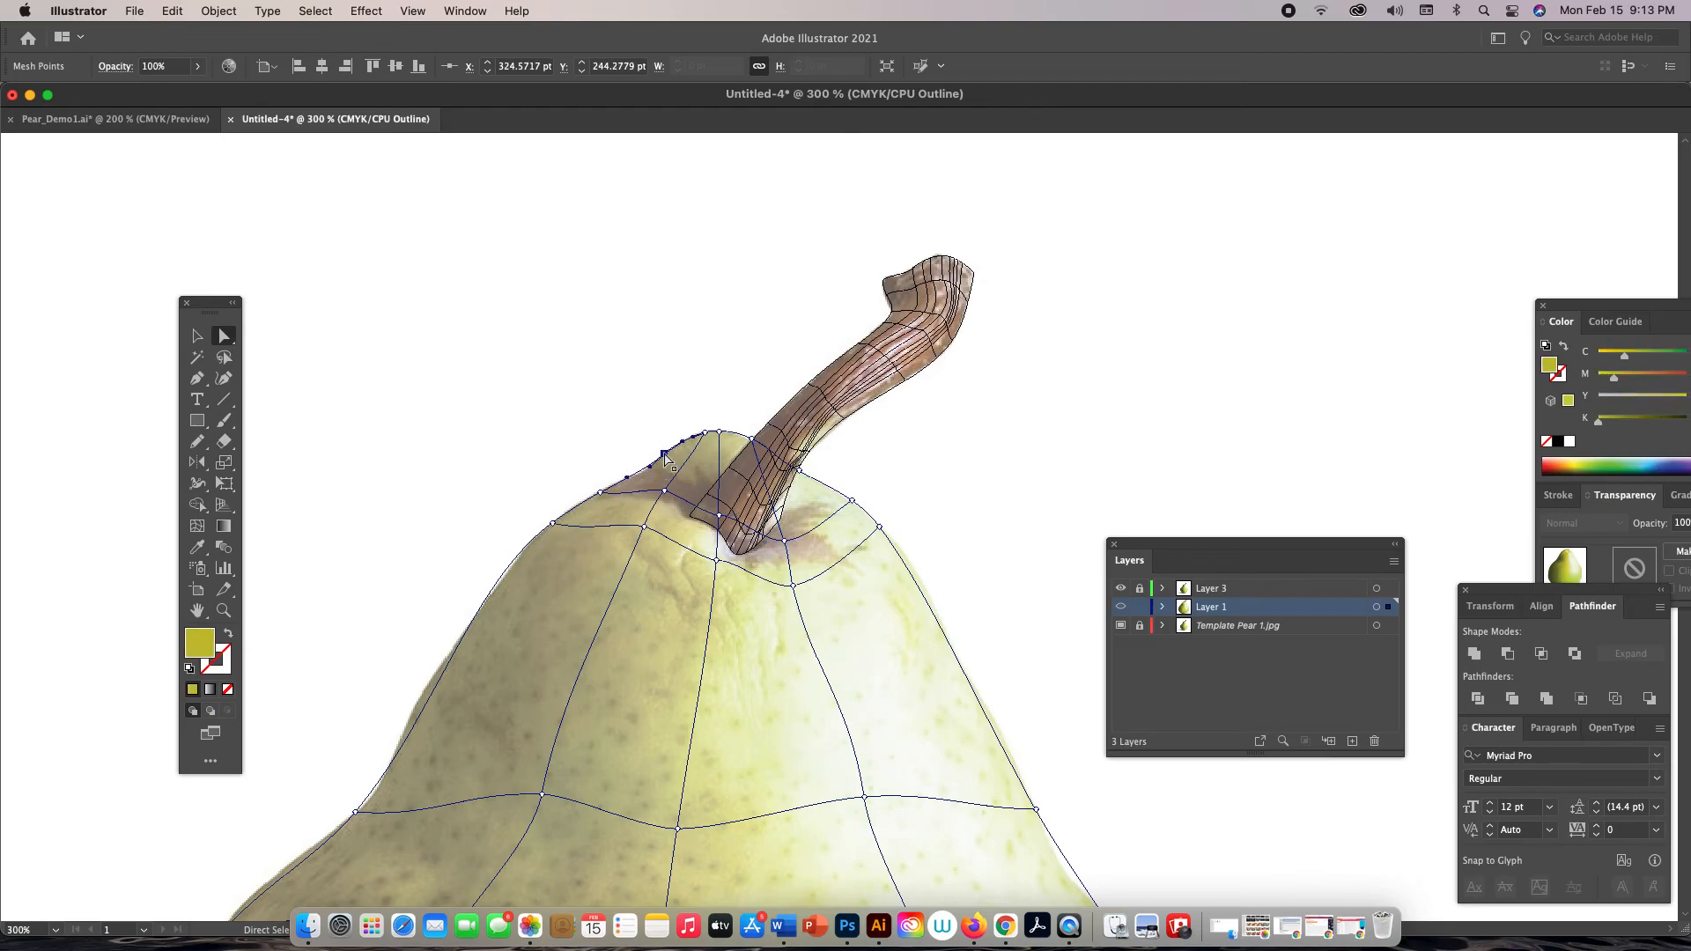
pyautogui.click(721, 518)
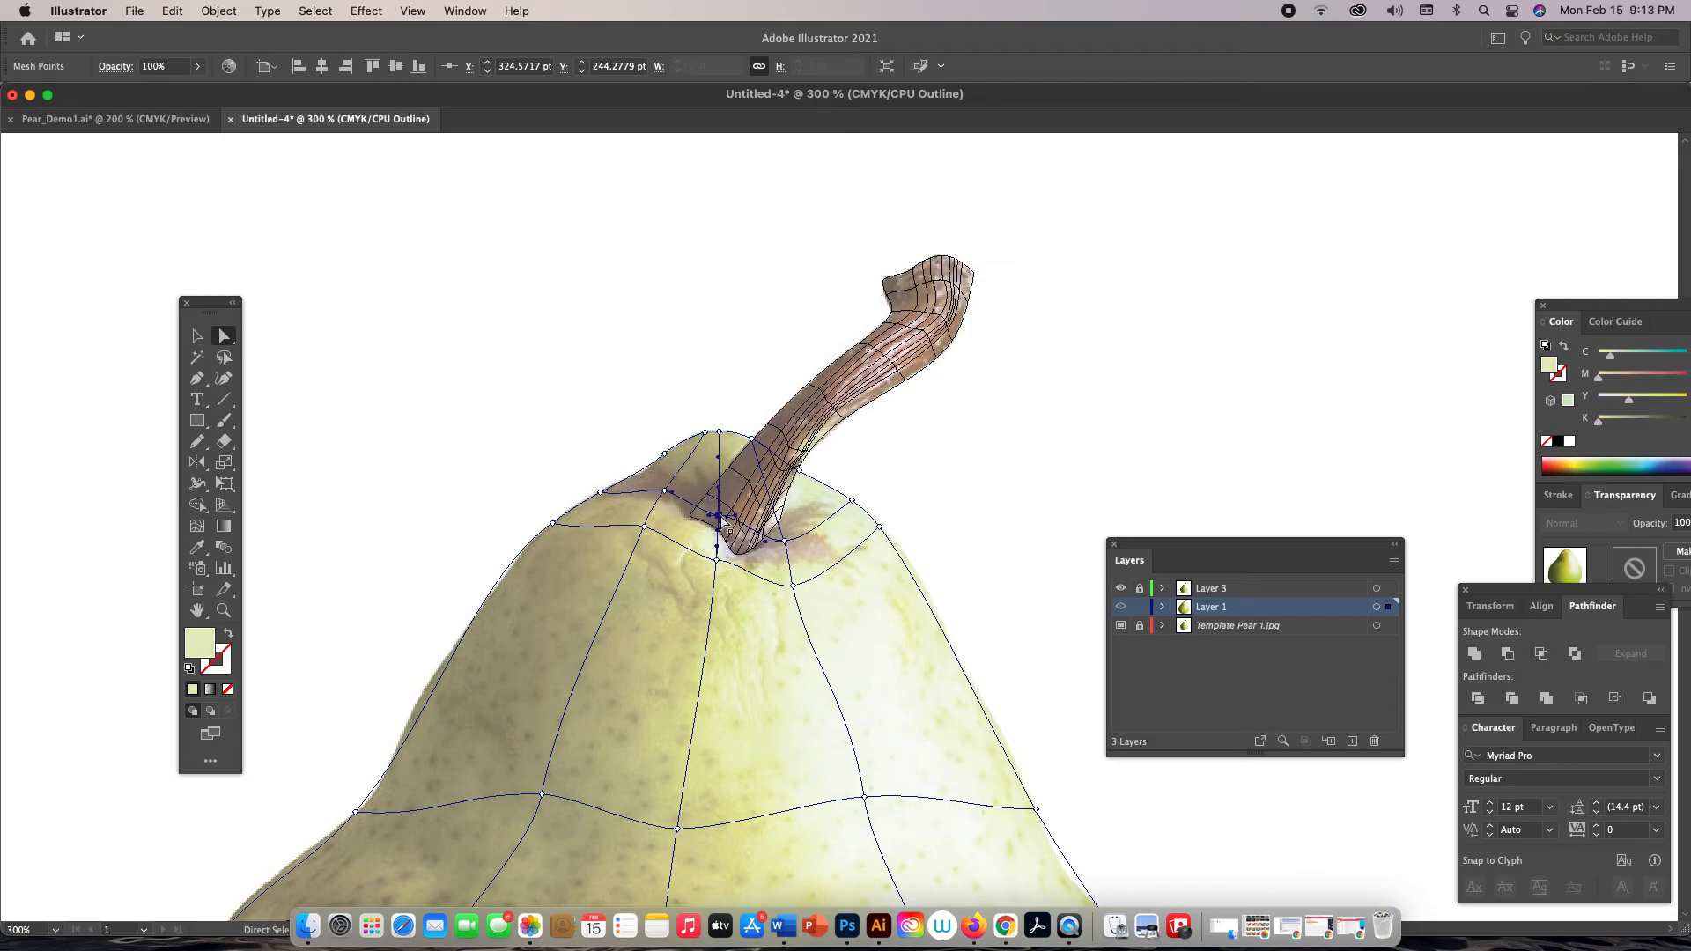
pyautogui.keyDown('shift'); pyautogui.click(666, 497); pyautogui.keyUp('shift')
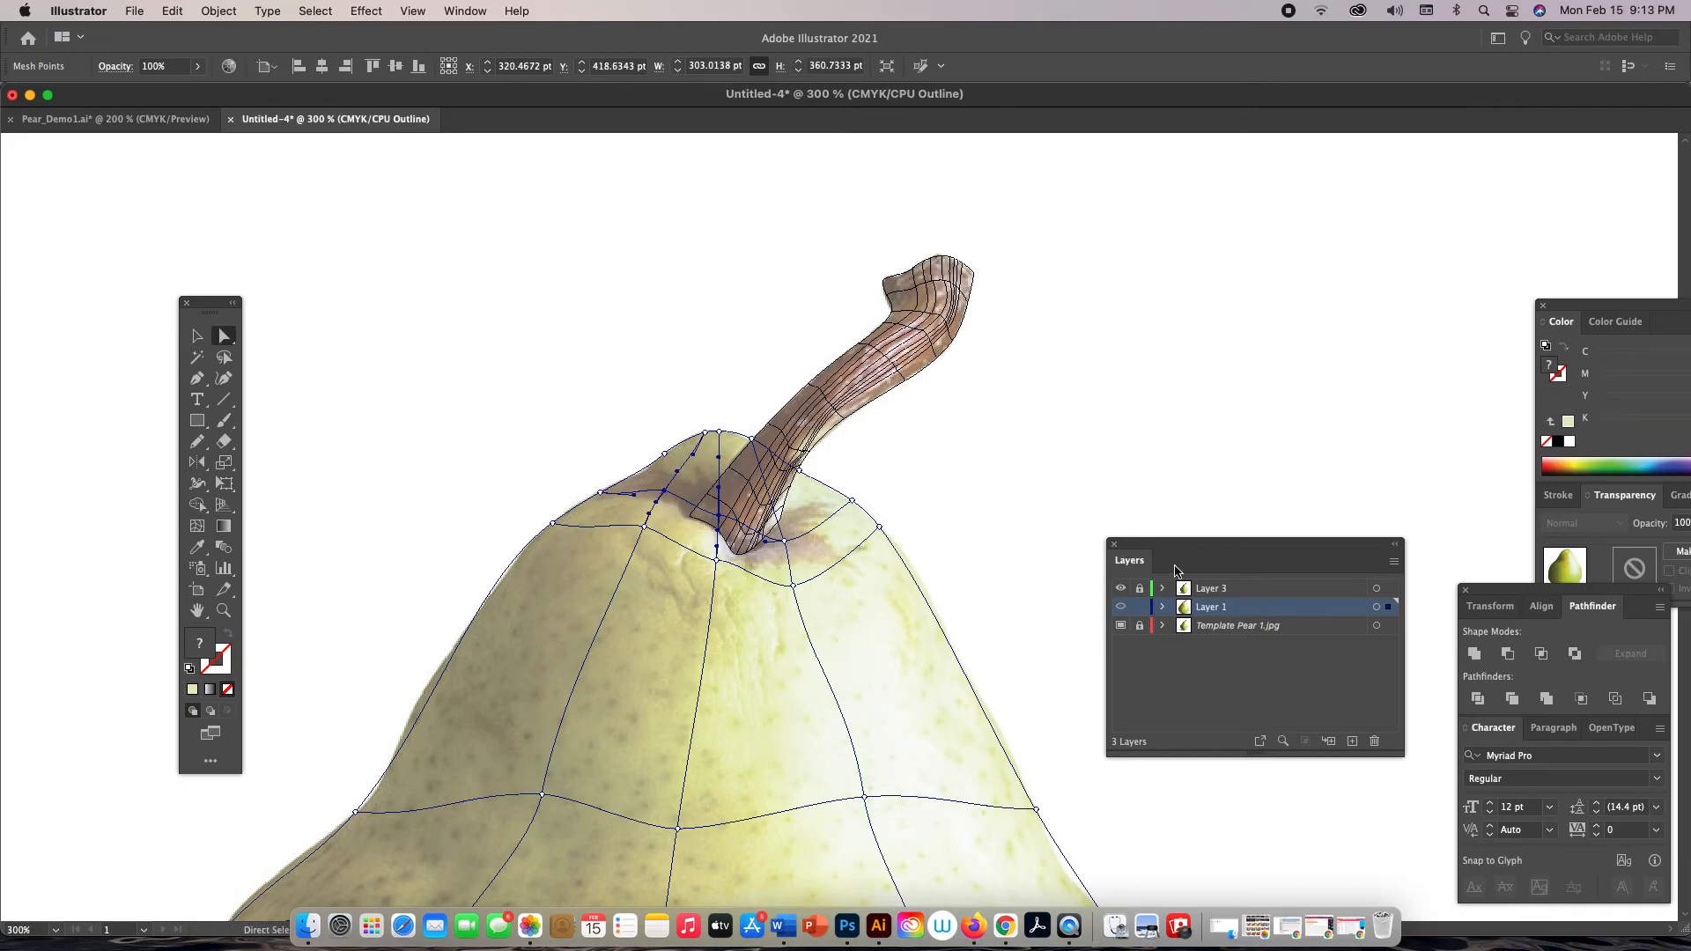
pyautogui.press('v')
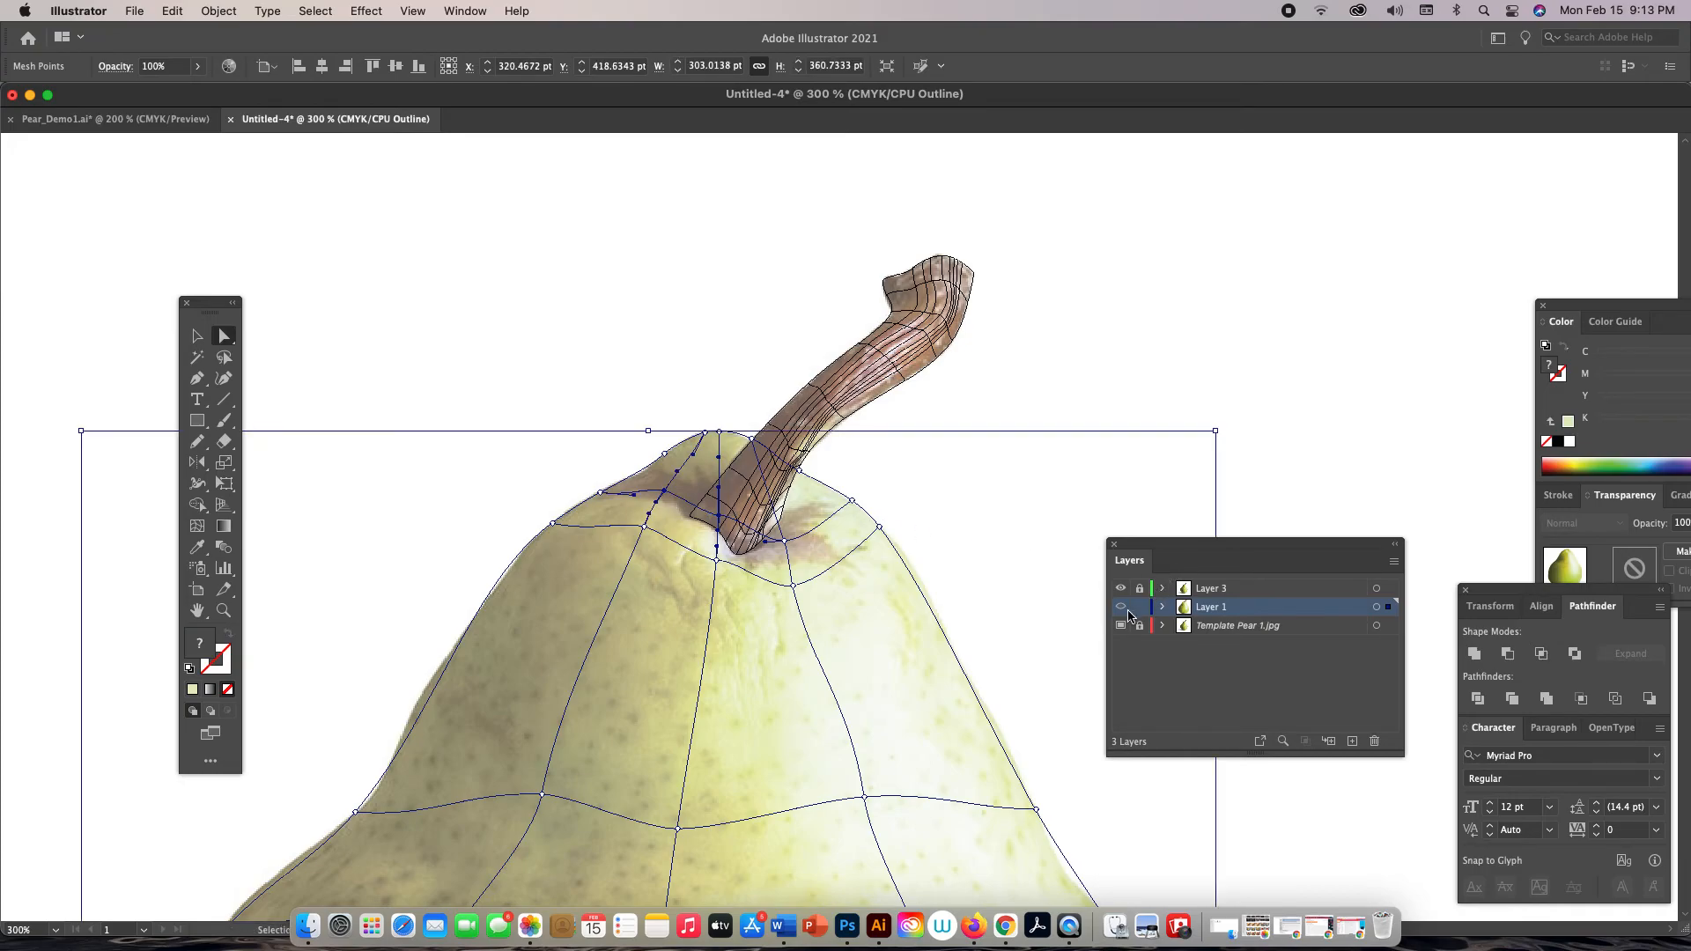
pyautogui.press('super+y')
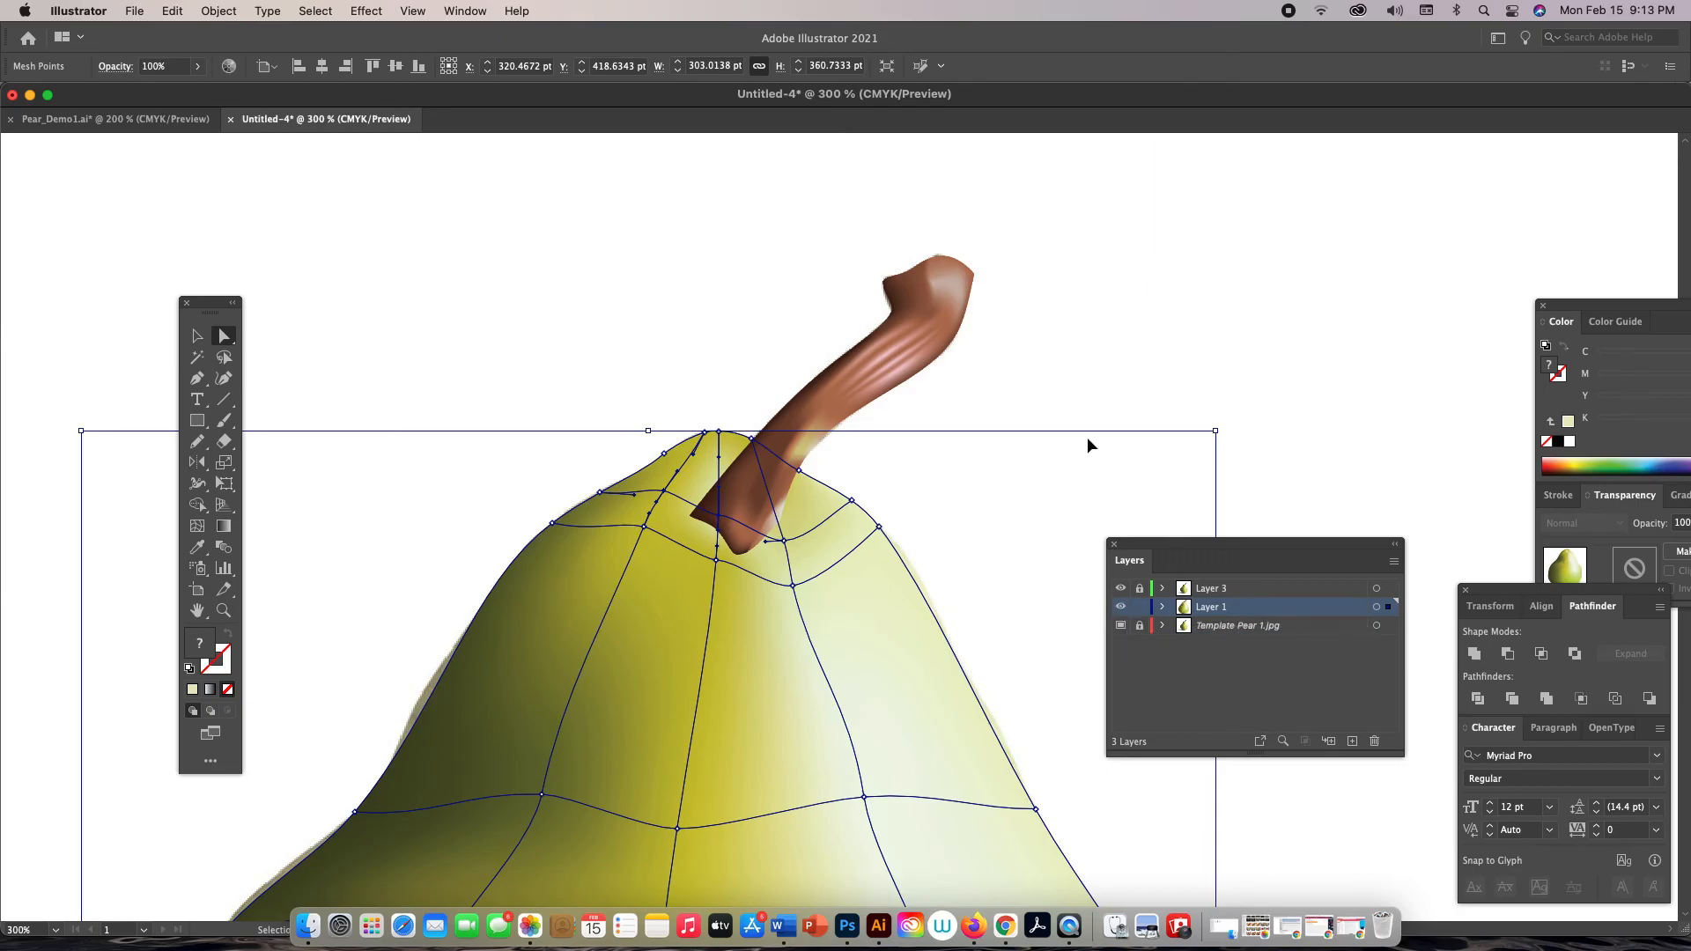
pyautogui.moveTo(1178, 389); pyautogui.dragTo(511, 295)
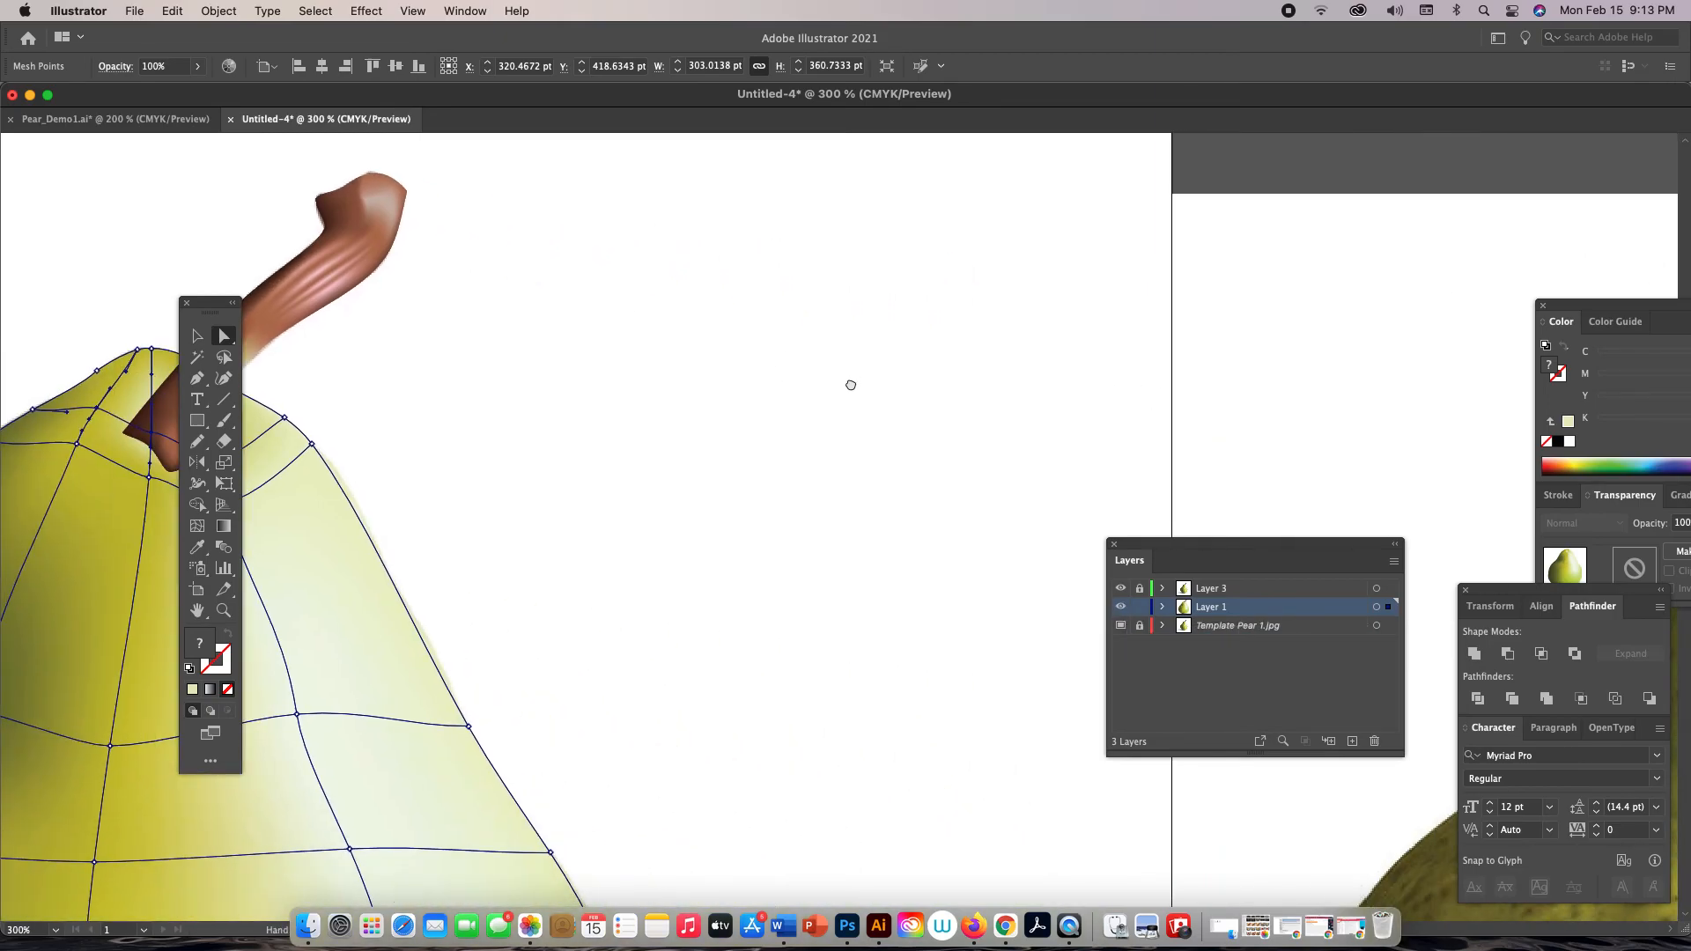
pyautogui.moveTo(853, 381); pyautogui.dragTo(561, 283)
pyautogui.press('super+minus')
pyautogui.press('super+minus')
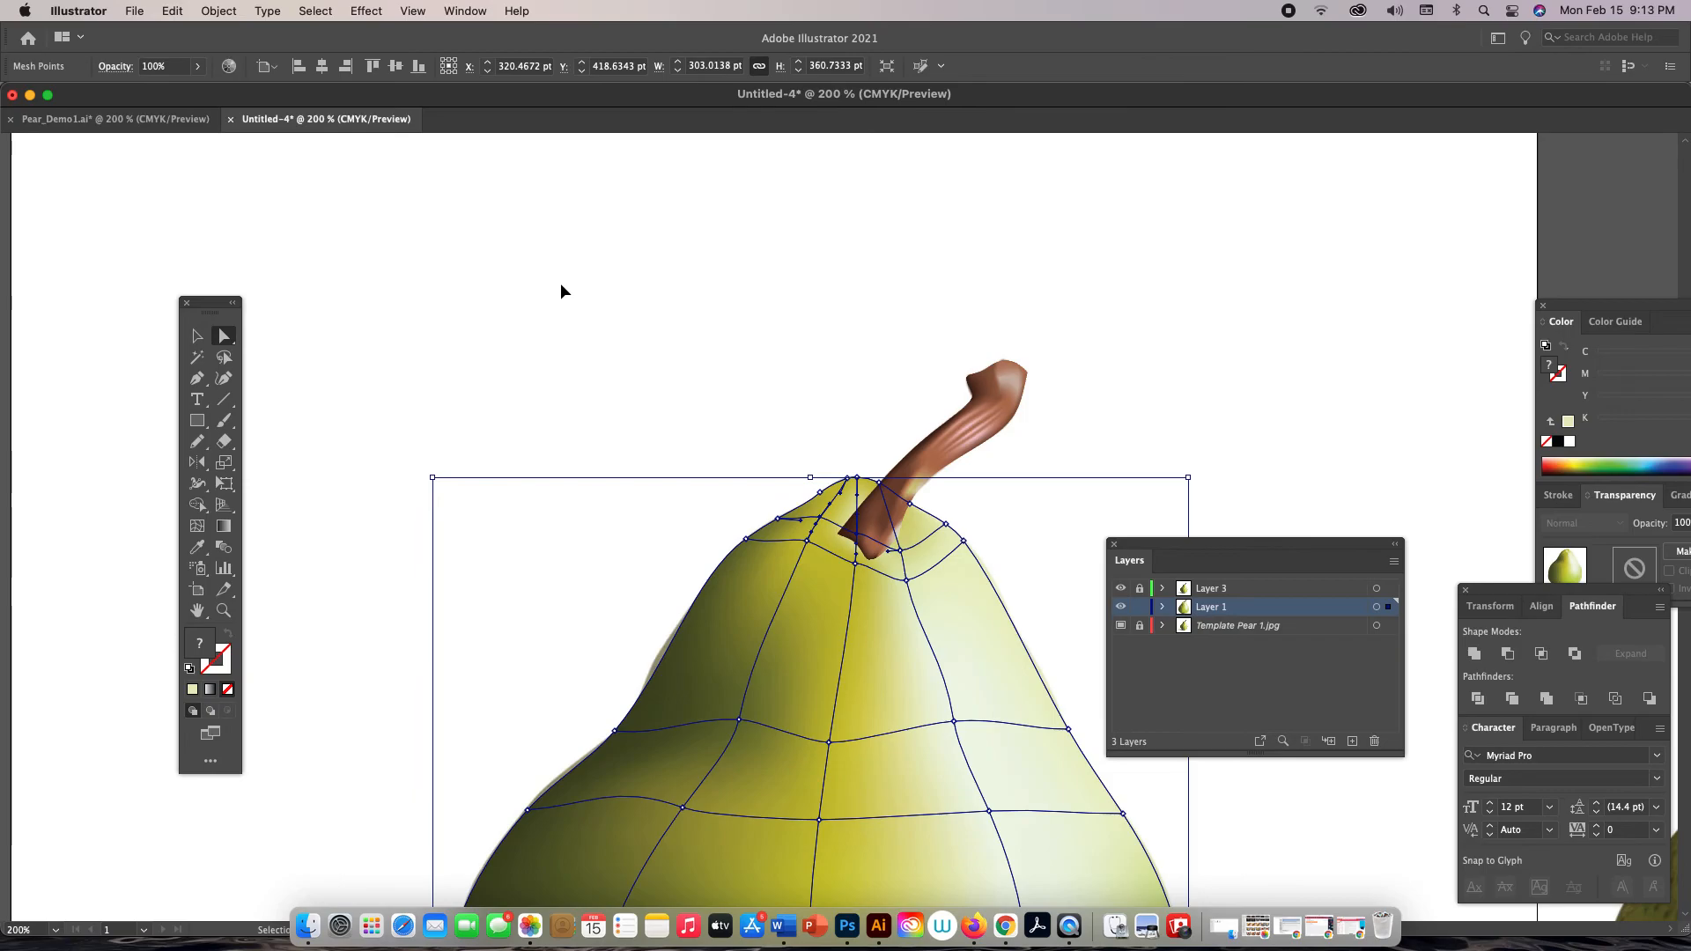
pyautogui.press('super+minus')
pyautogui.moveTo(567, 287); pyautogui.dragTo(247, 223)
pyautogui.press('i')
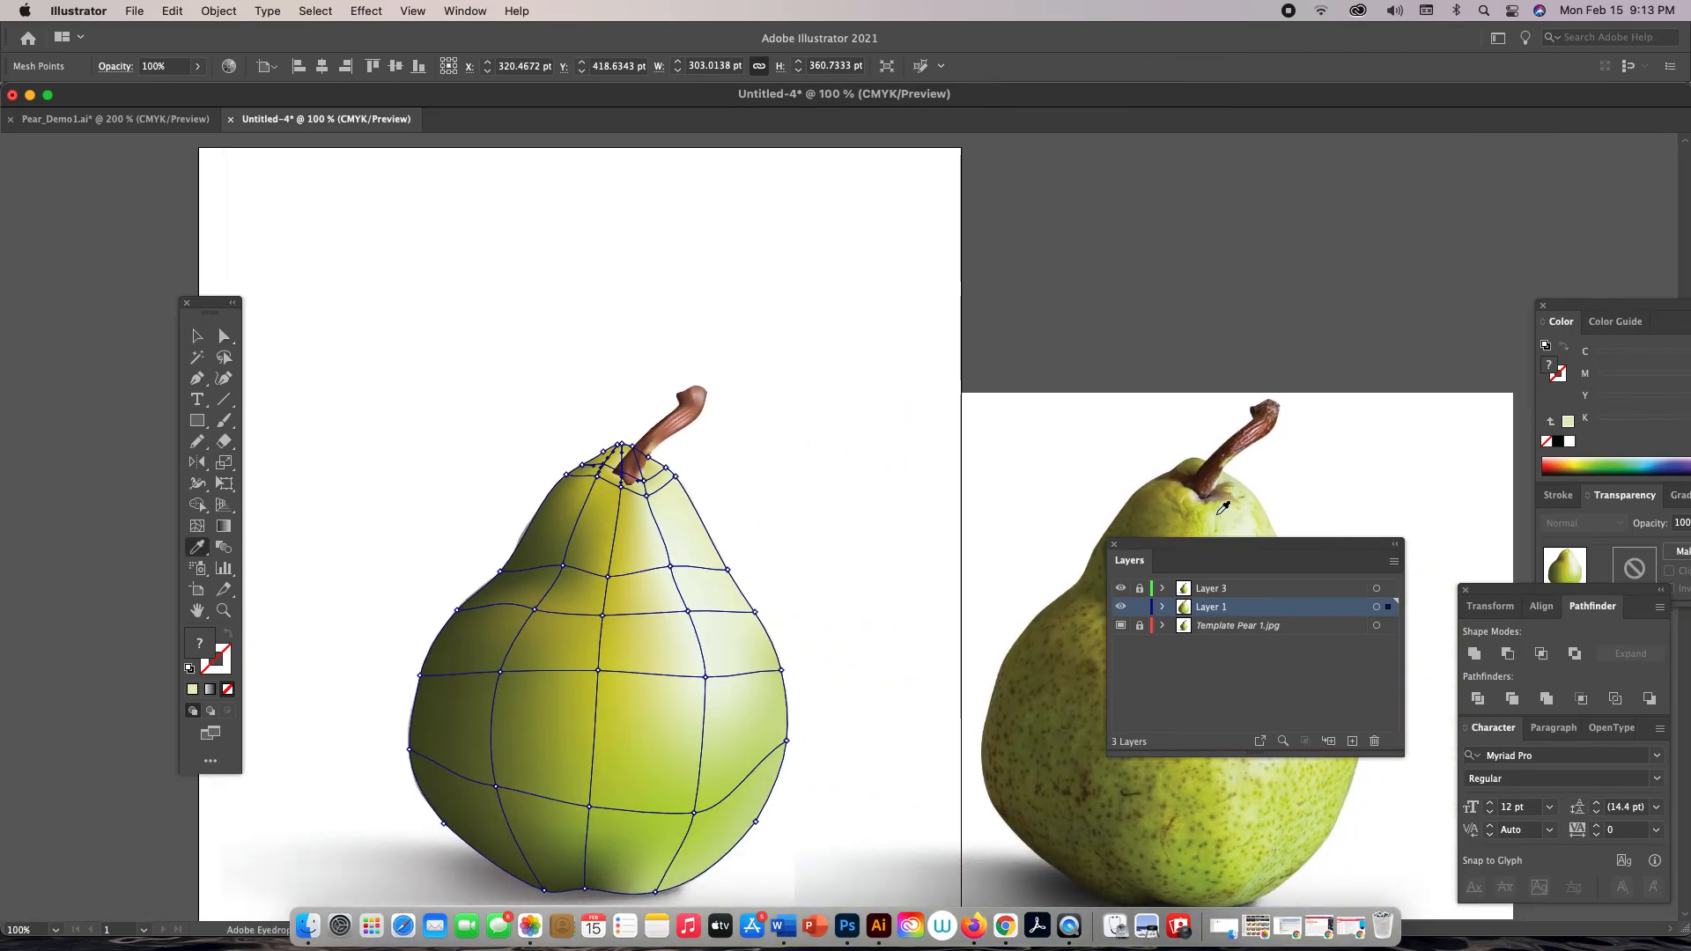
pyautogui.click(1194, 480)
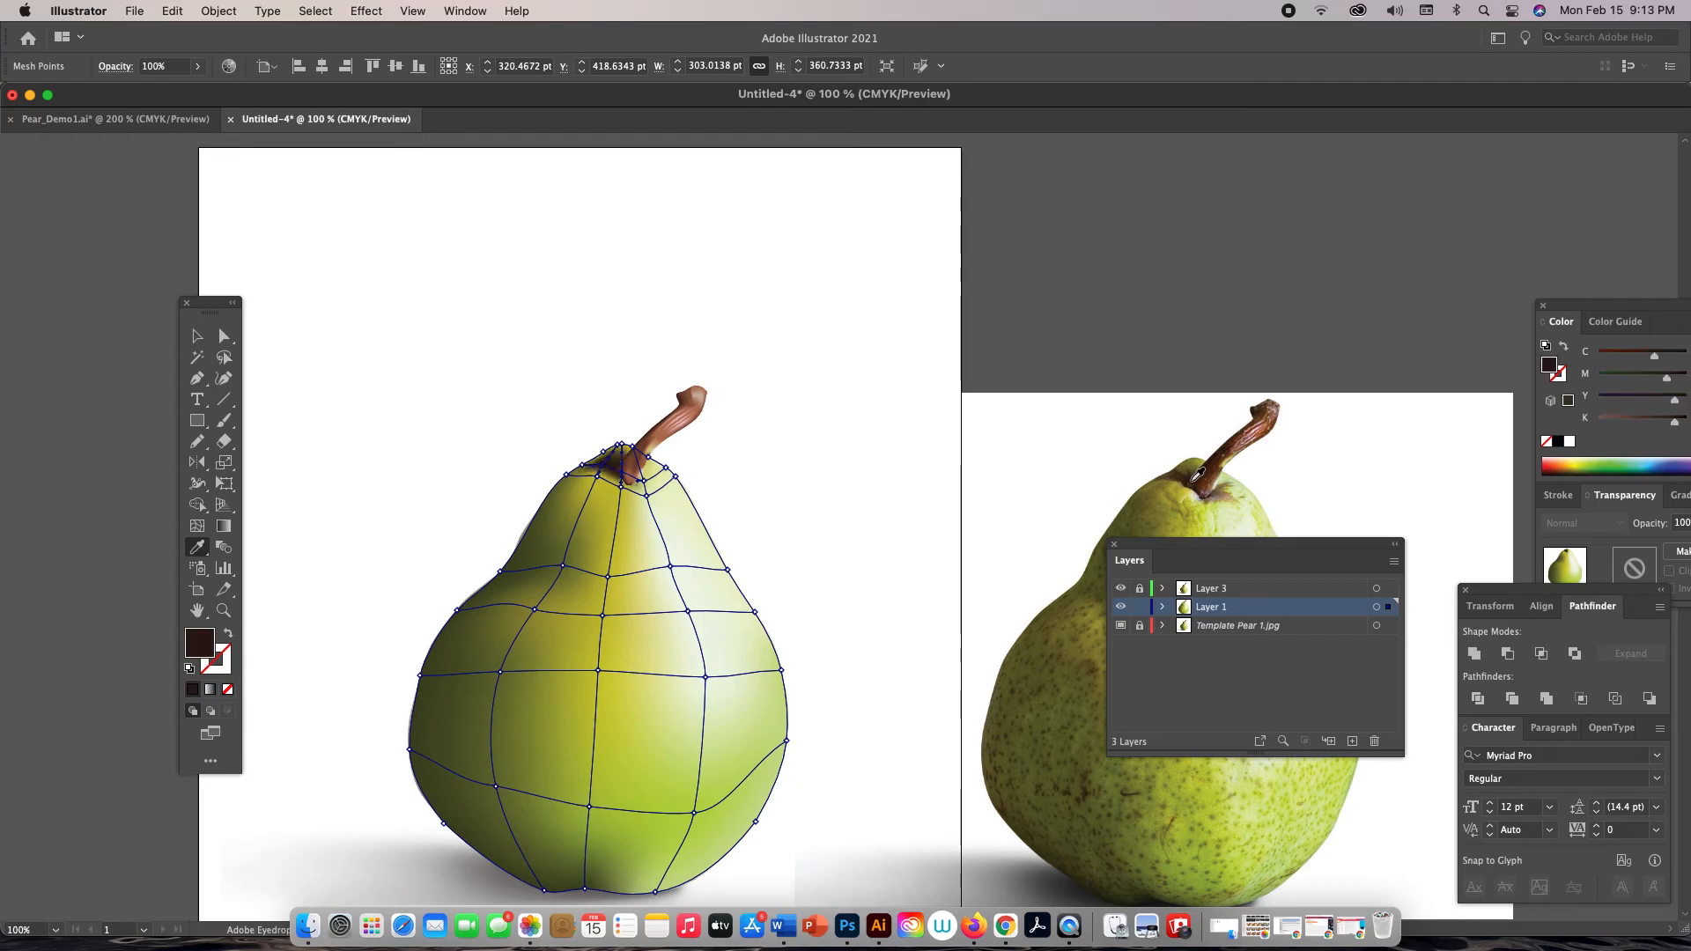
pyautogui.click(1220, 489)
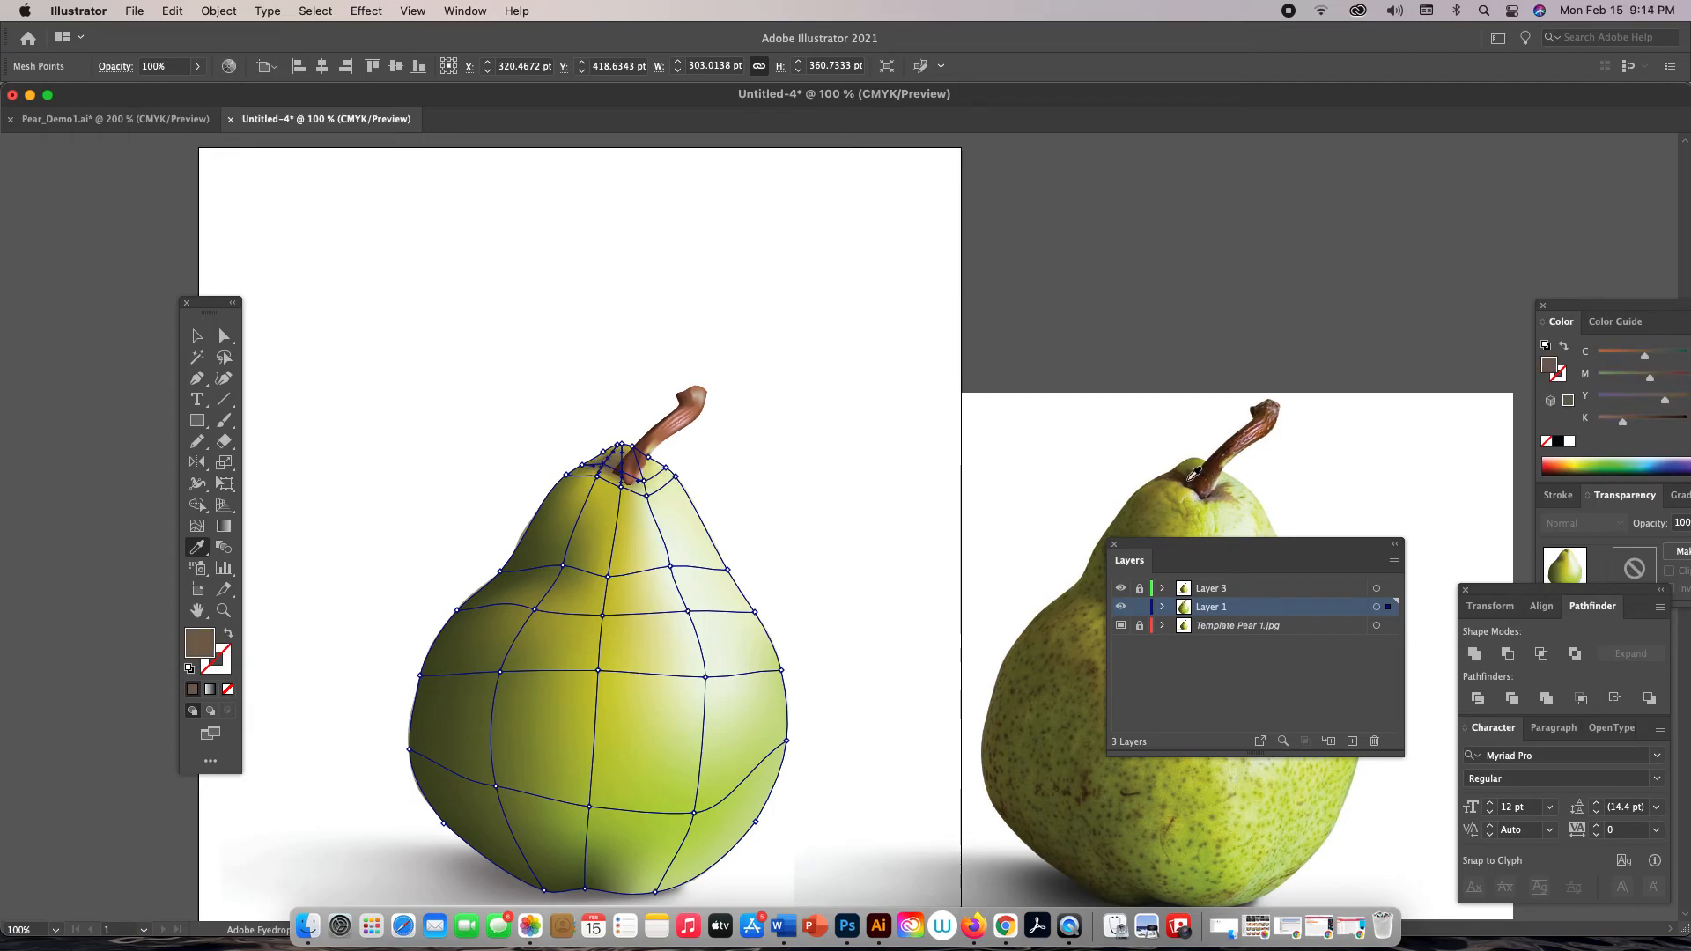
pyautogui.click(1194, 475)
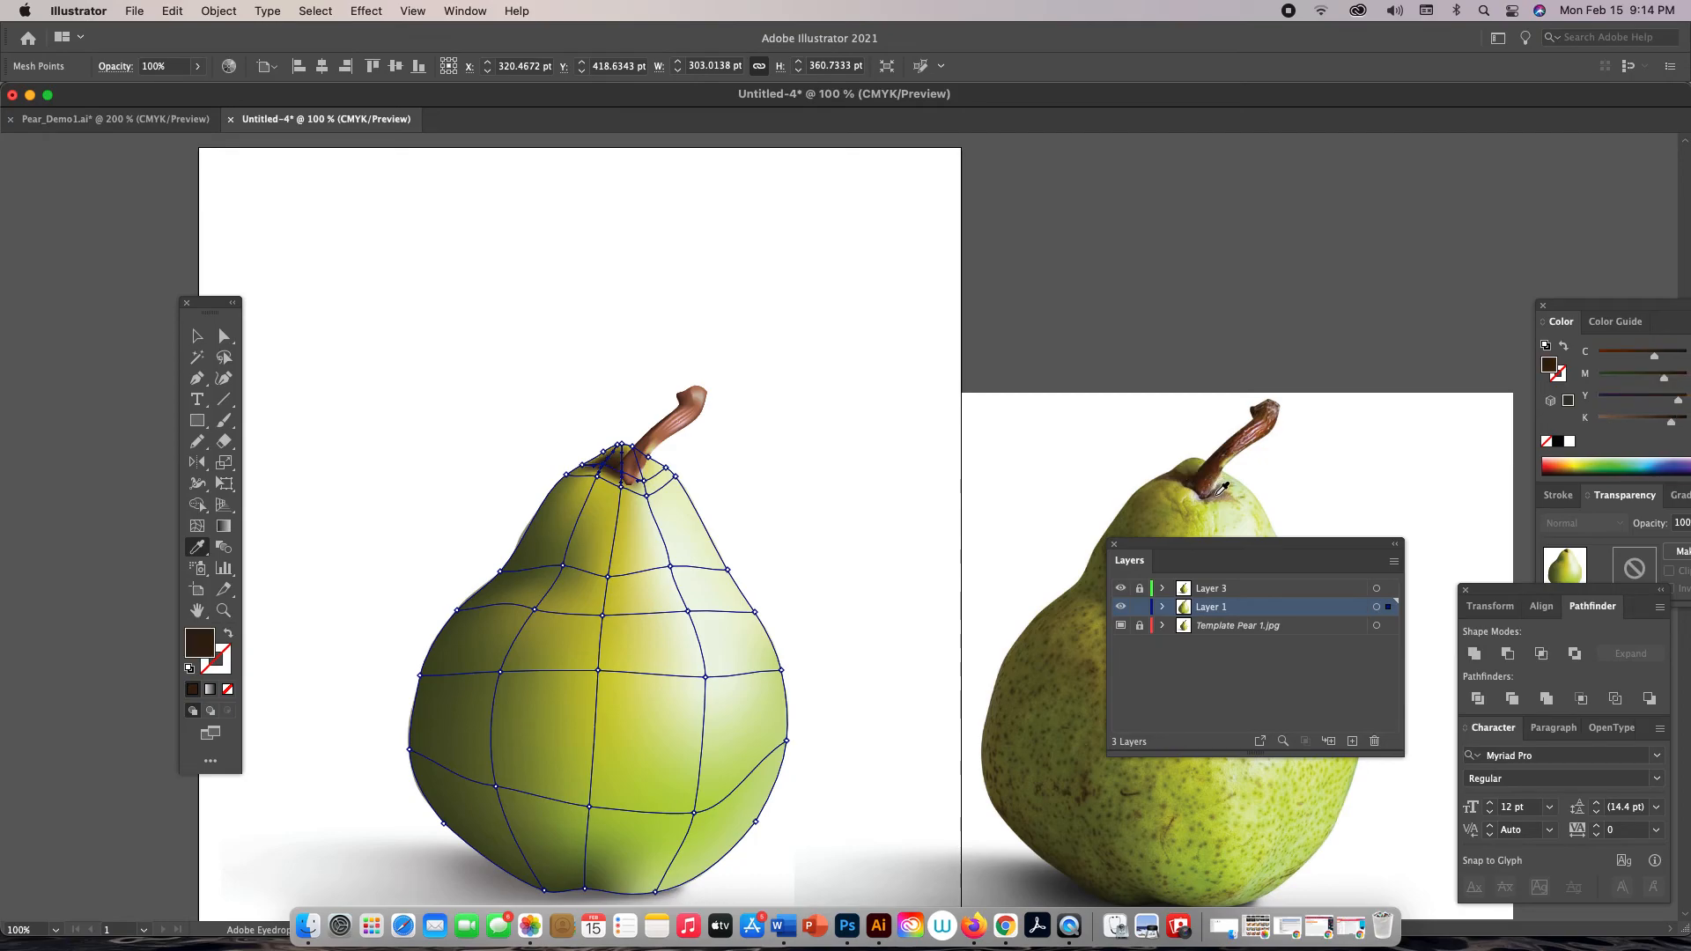
pyautogui.click(1219, 492)
# Select the pear mesh point directly behind the stem's base and recolor it with darker brown sampled from the stem's lower end
pyautogui.press('z')
pyautogui.click(605, 476)
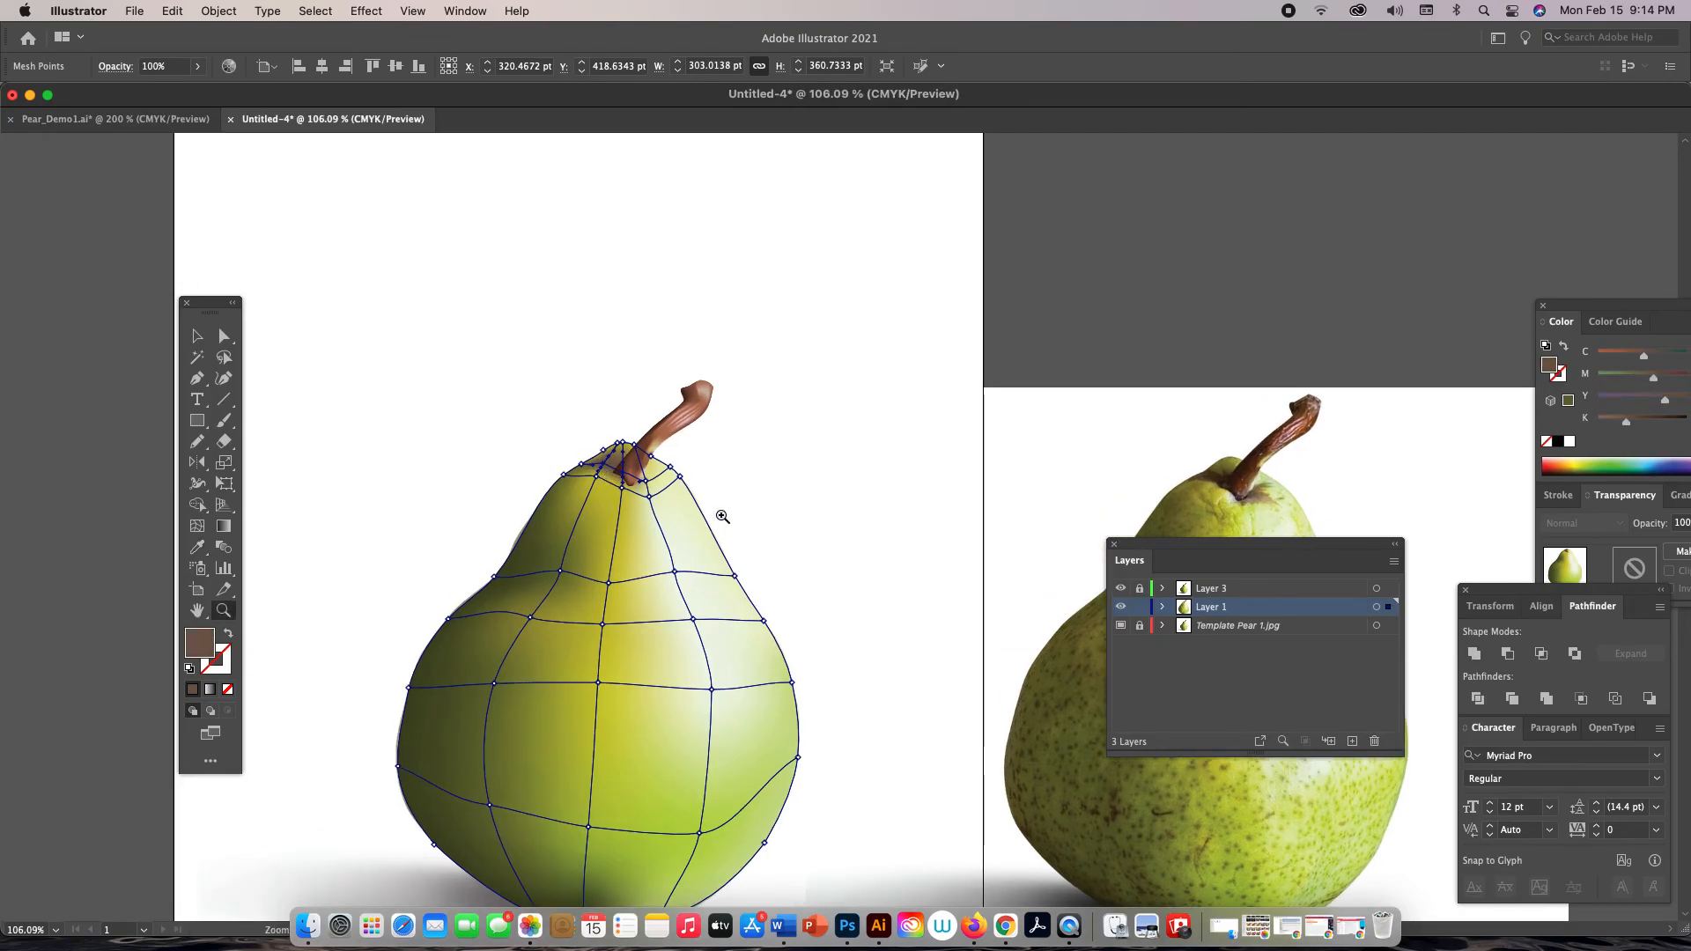
pyautogui.click(724, 519)
pyautogui.click(710, 511)
pyautogui.click(890, 514)
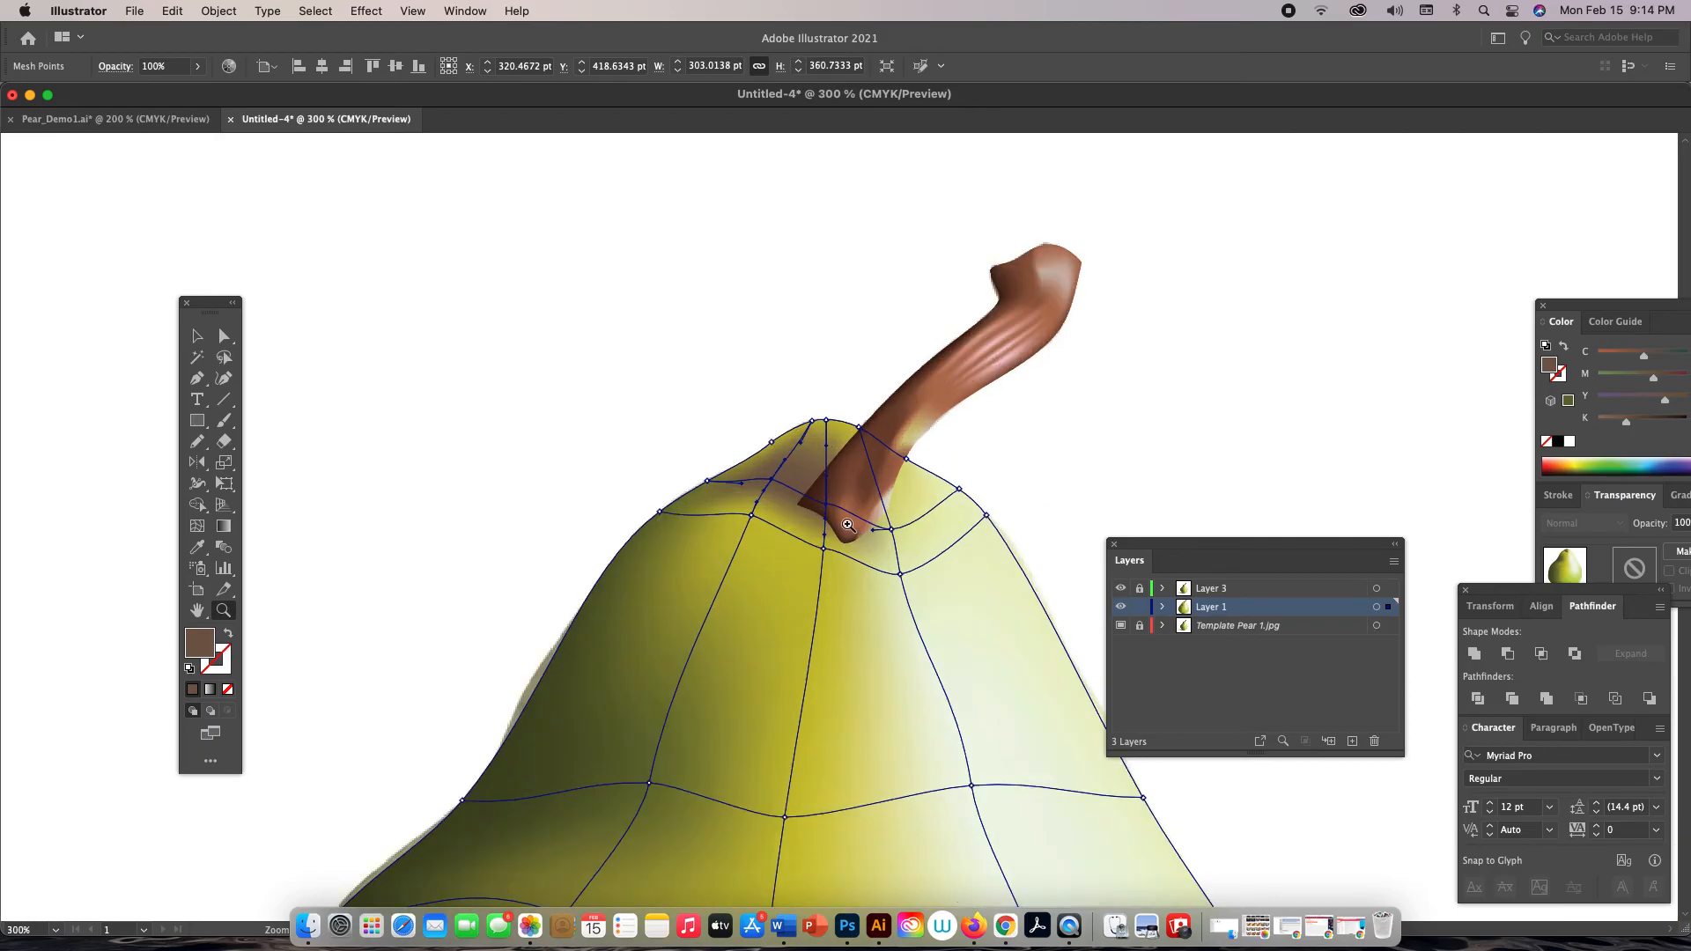
pyautogui.click(824, 527)
pyautogui.press('a')
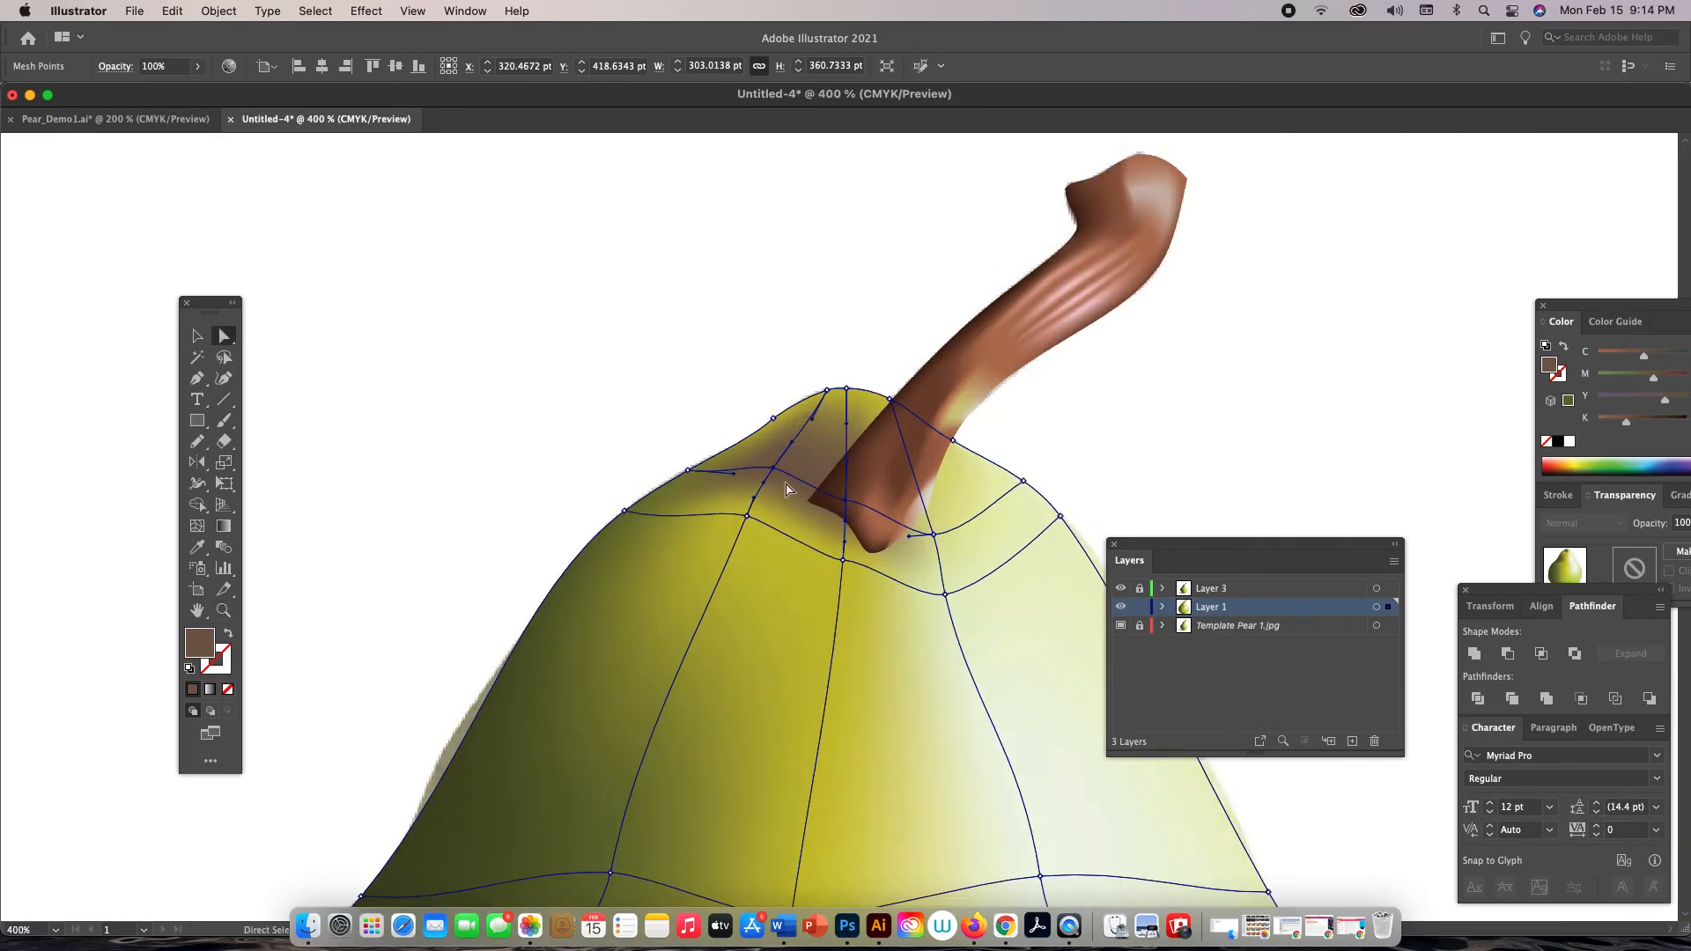
pyautogui.click(845, 506)
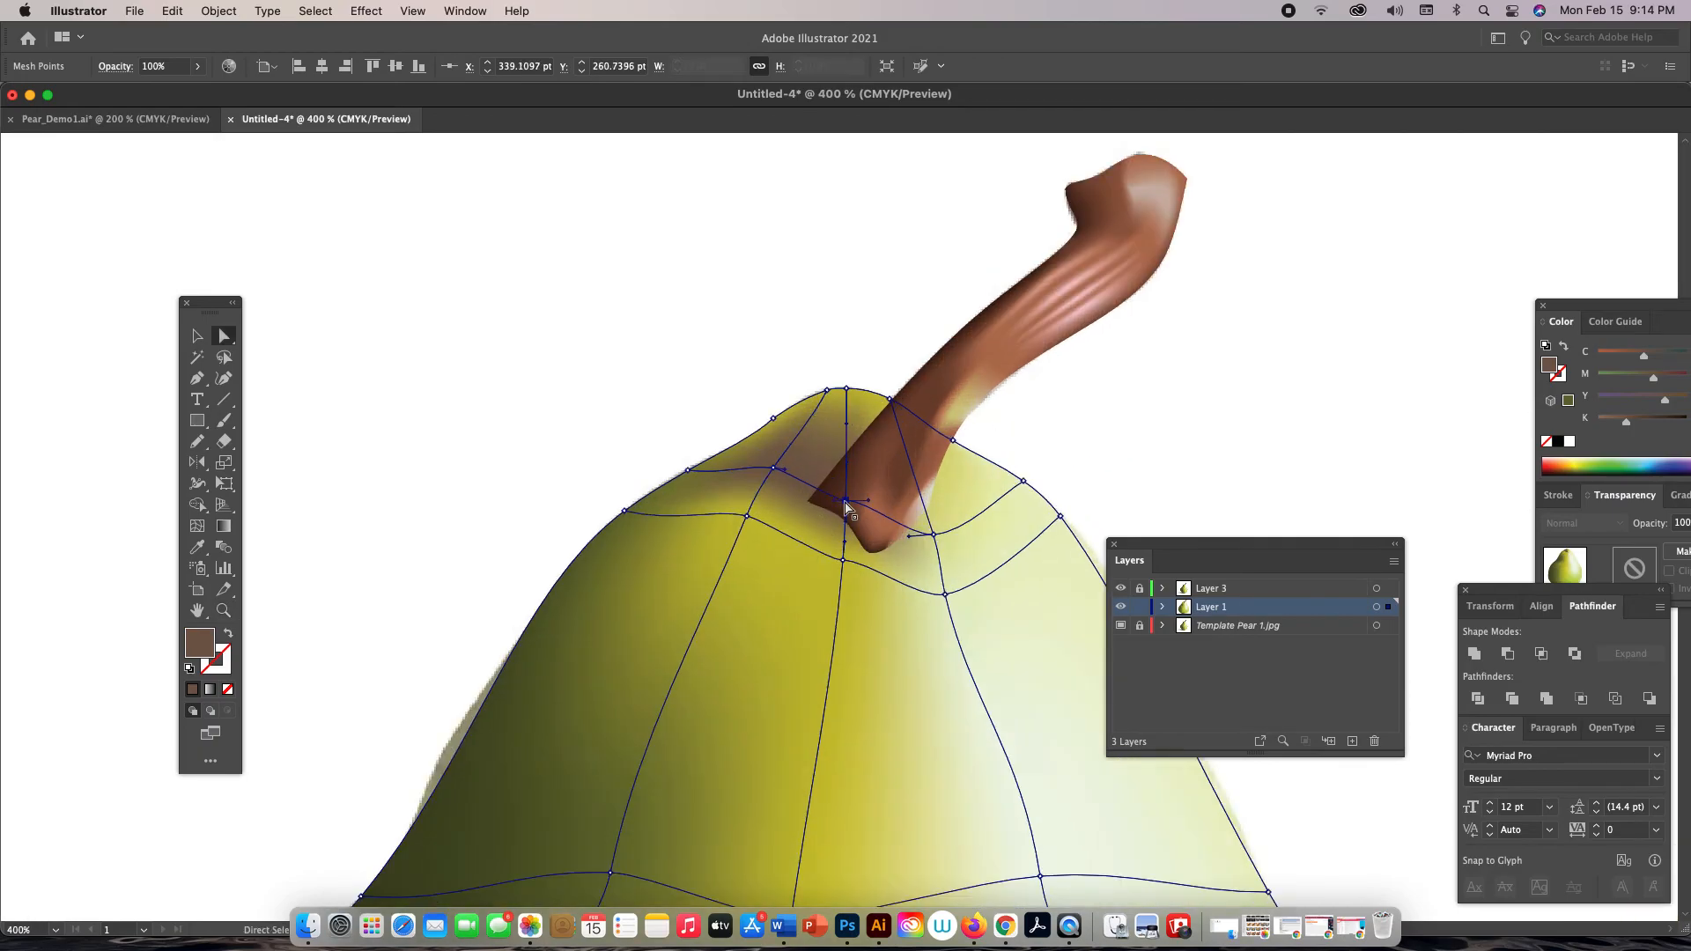
pyautogui.press('i')
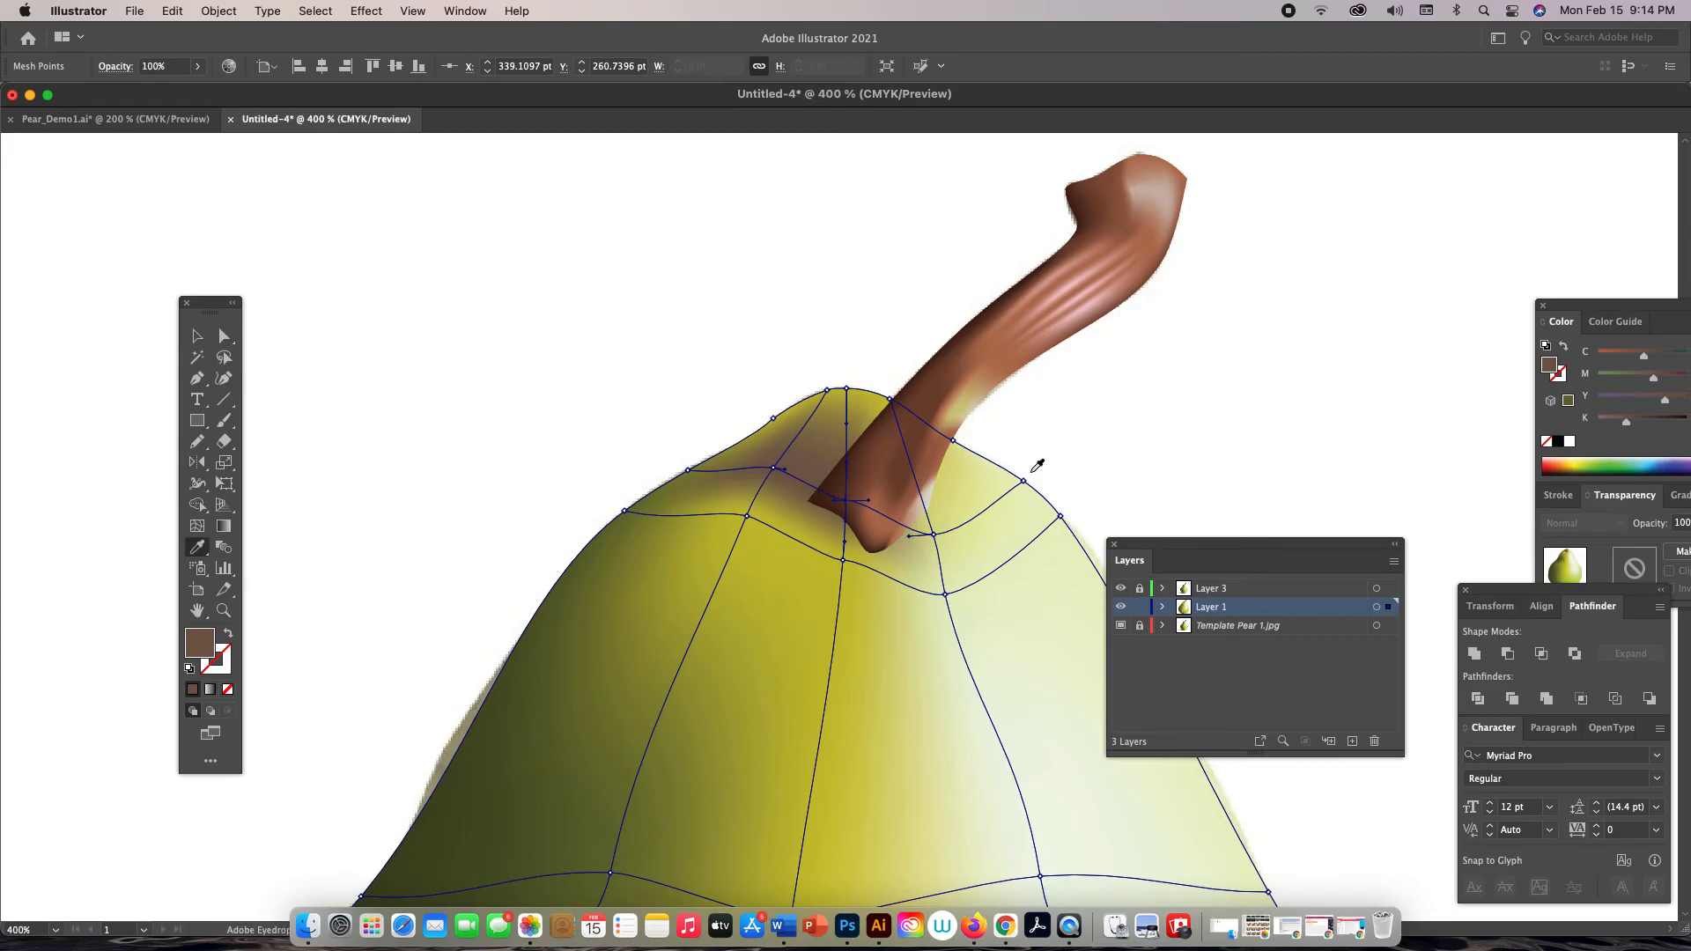
pyautogui.click(876, 545)
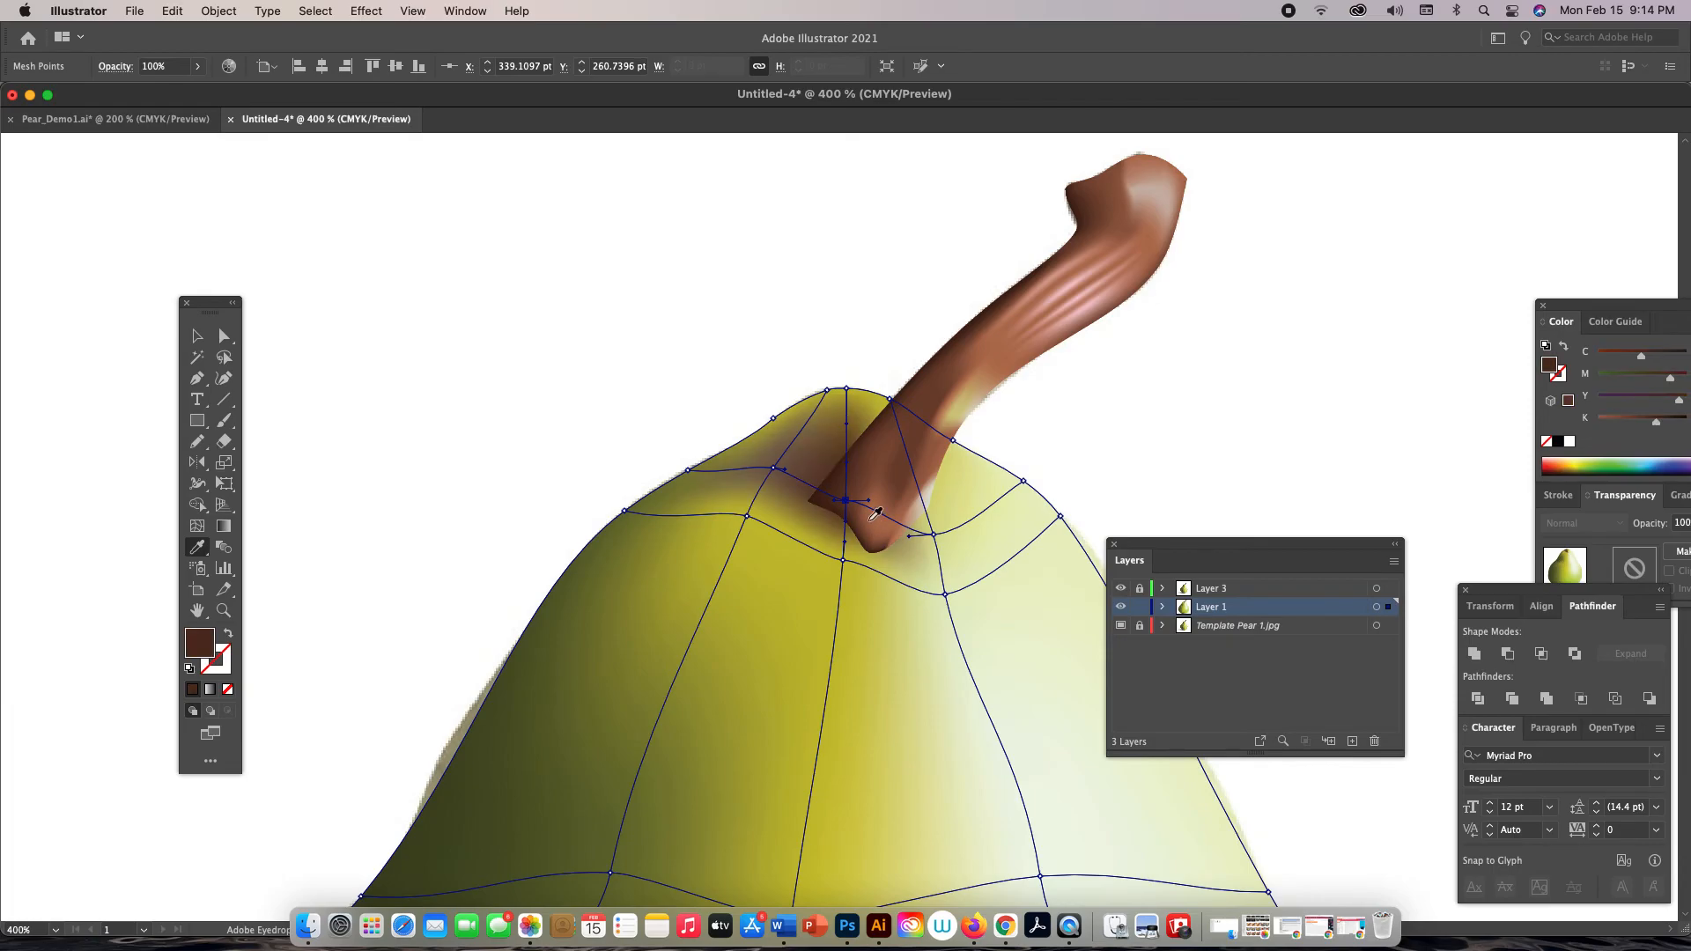
# Add a mesh line across the pear's top above the stem-base shadow and recolor its point with yellow-green sampled from the pear body
pyautogui.press('q')
pyautogui.press('u')
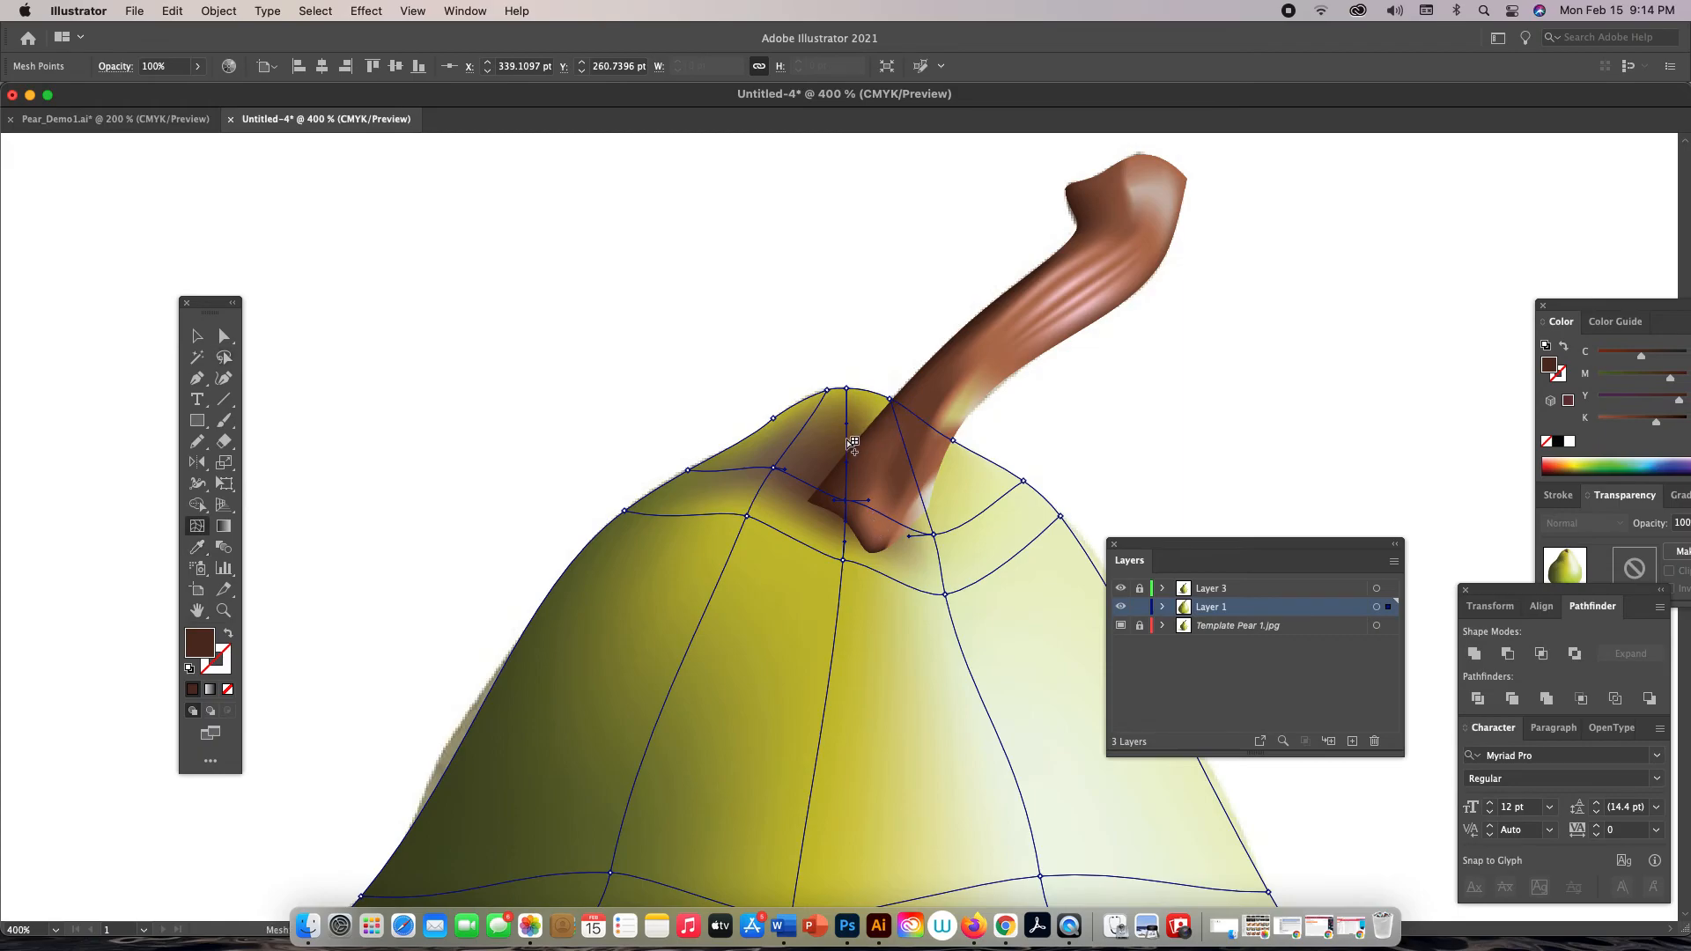
pyautogui.click(850, 440)
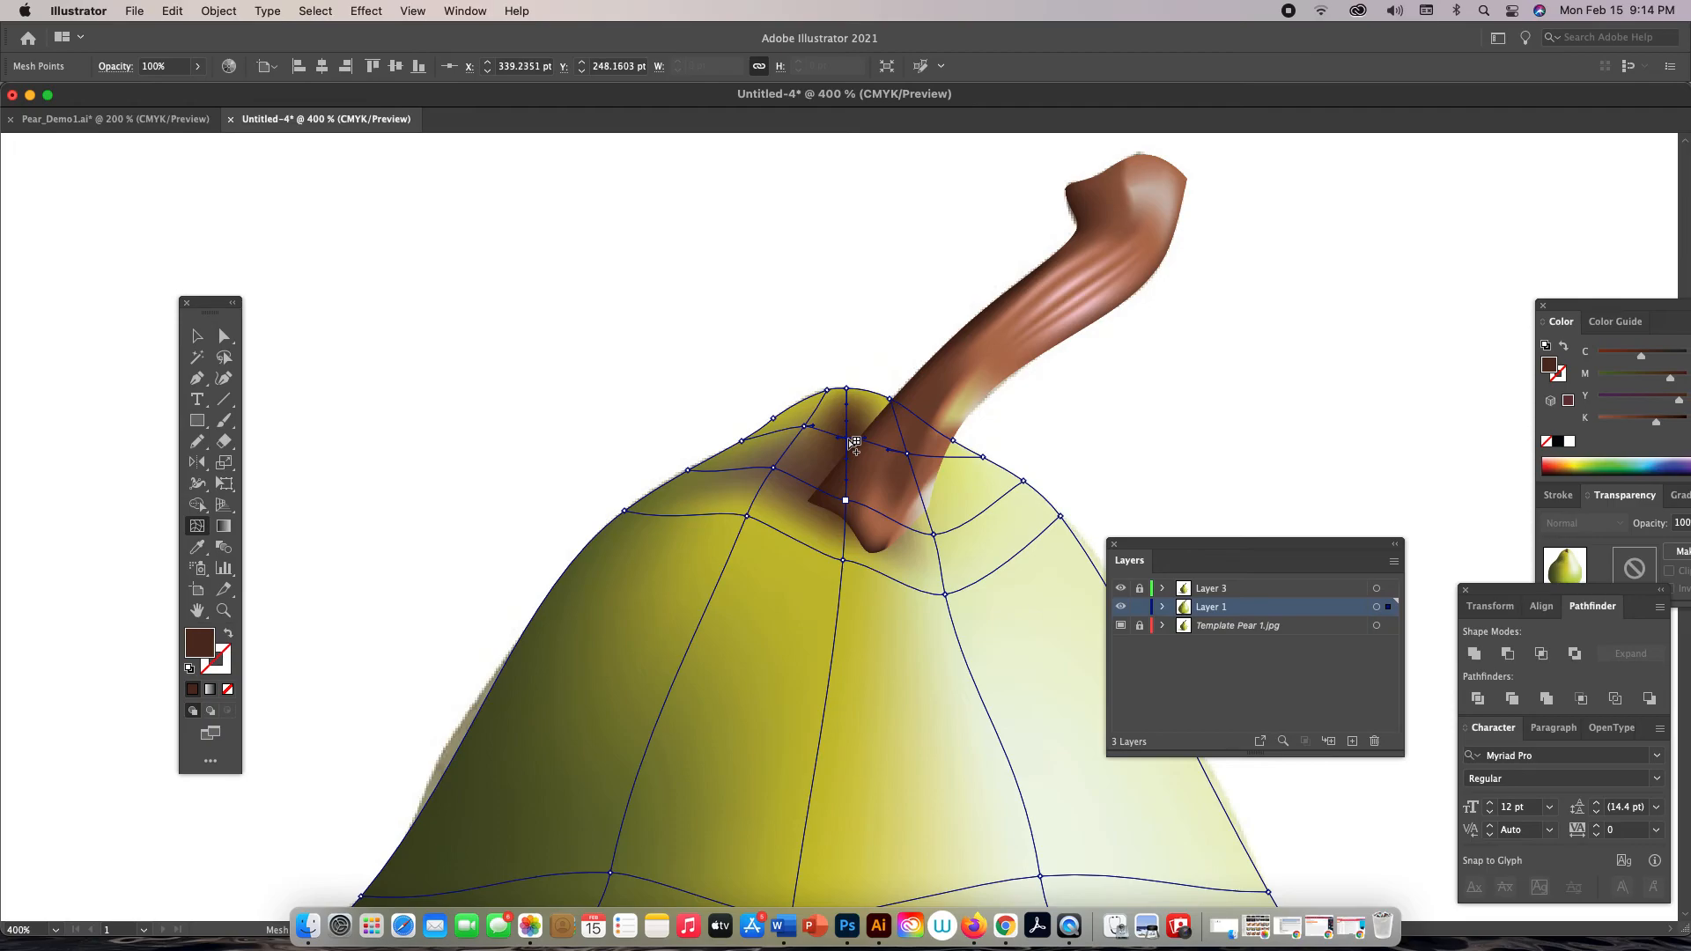
pyautogui.press('i')
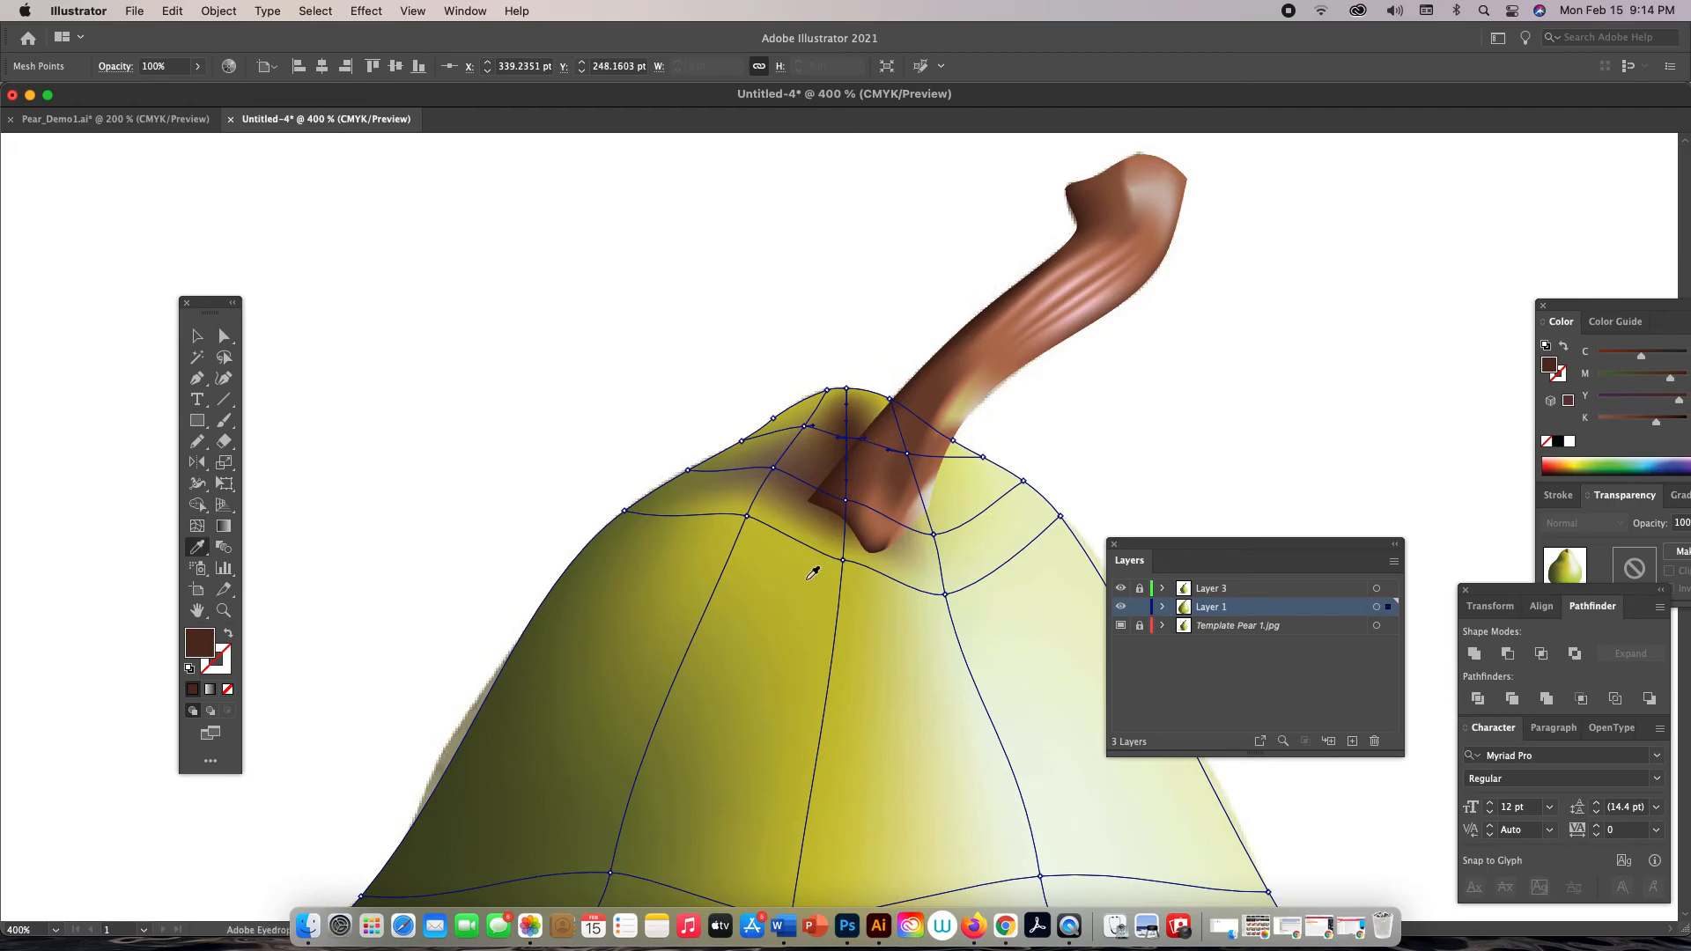
pyautogui.click(762, 652)
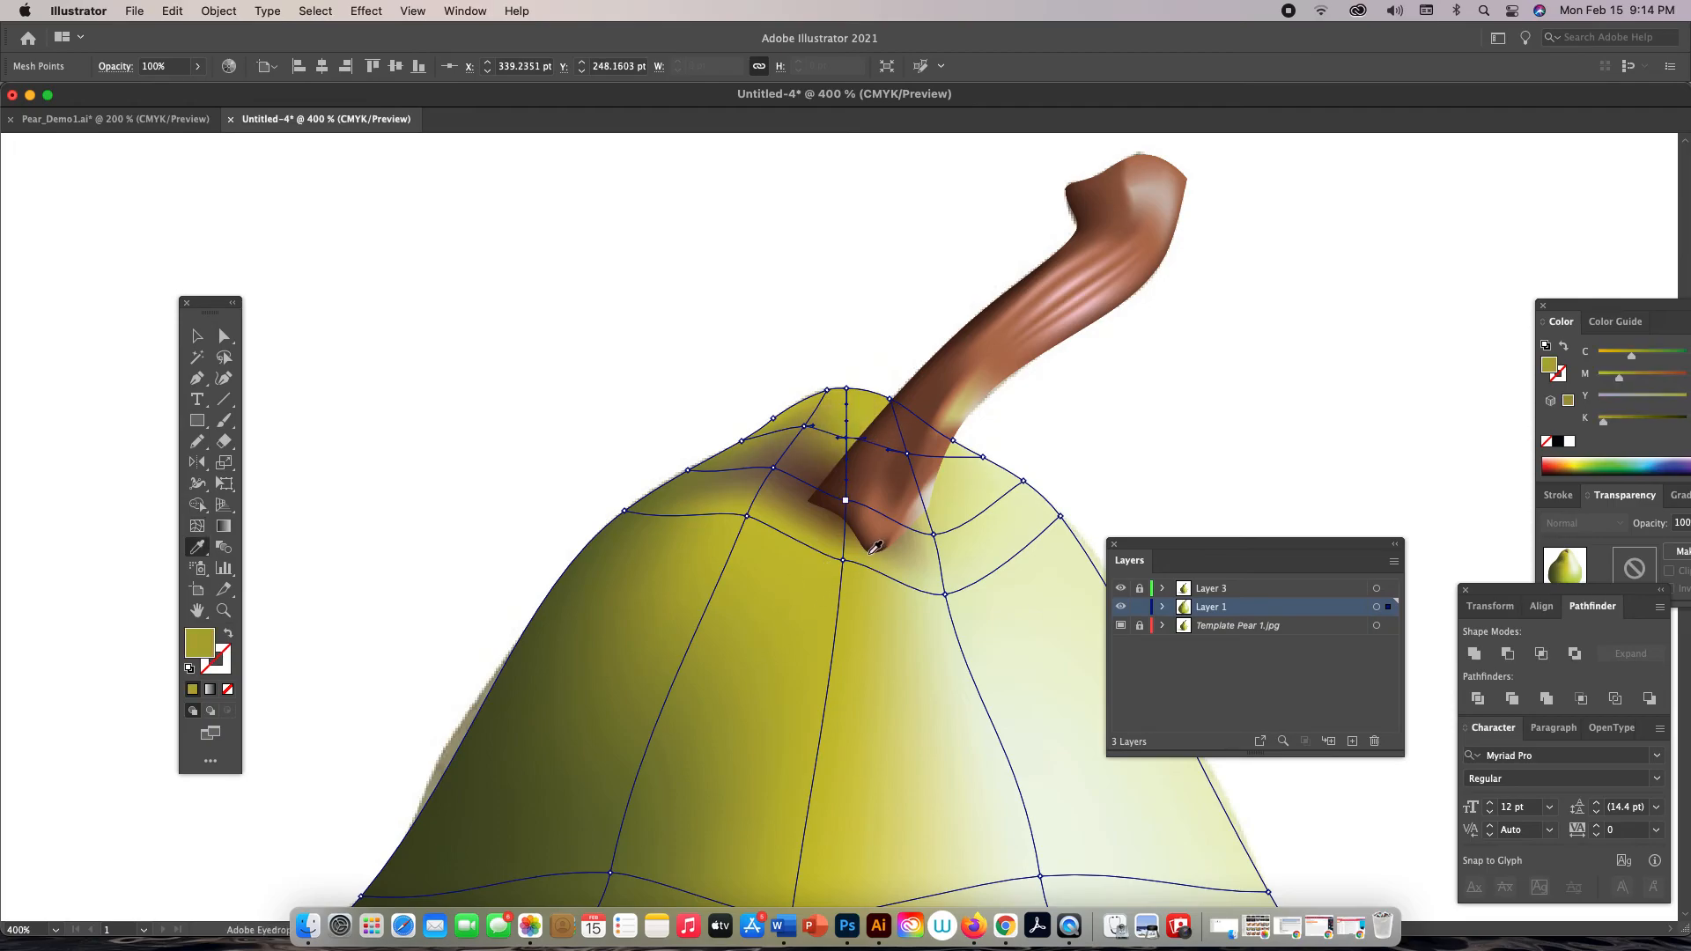
# Show Layer 1 in outline view and move the pear mesh point just below the stem's base up to the photo's highlight, adjusting nearby handles
pyautogui.press('a')
pyautogui.click(843, 560)
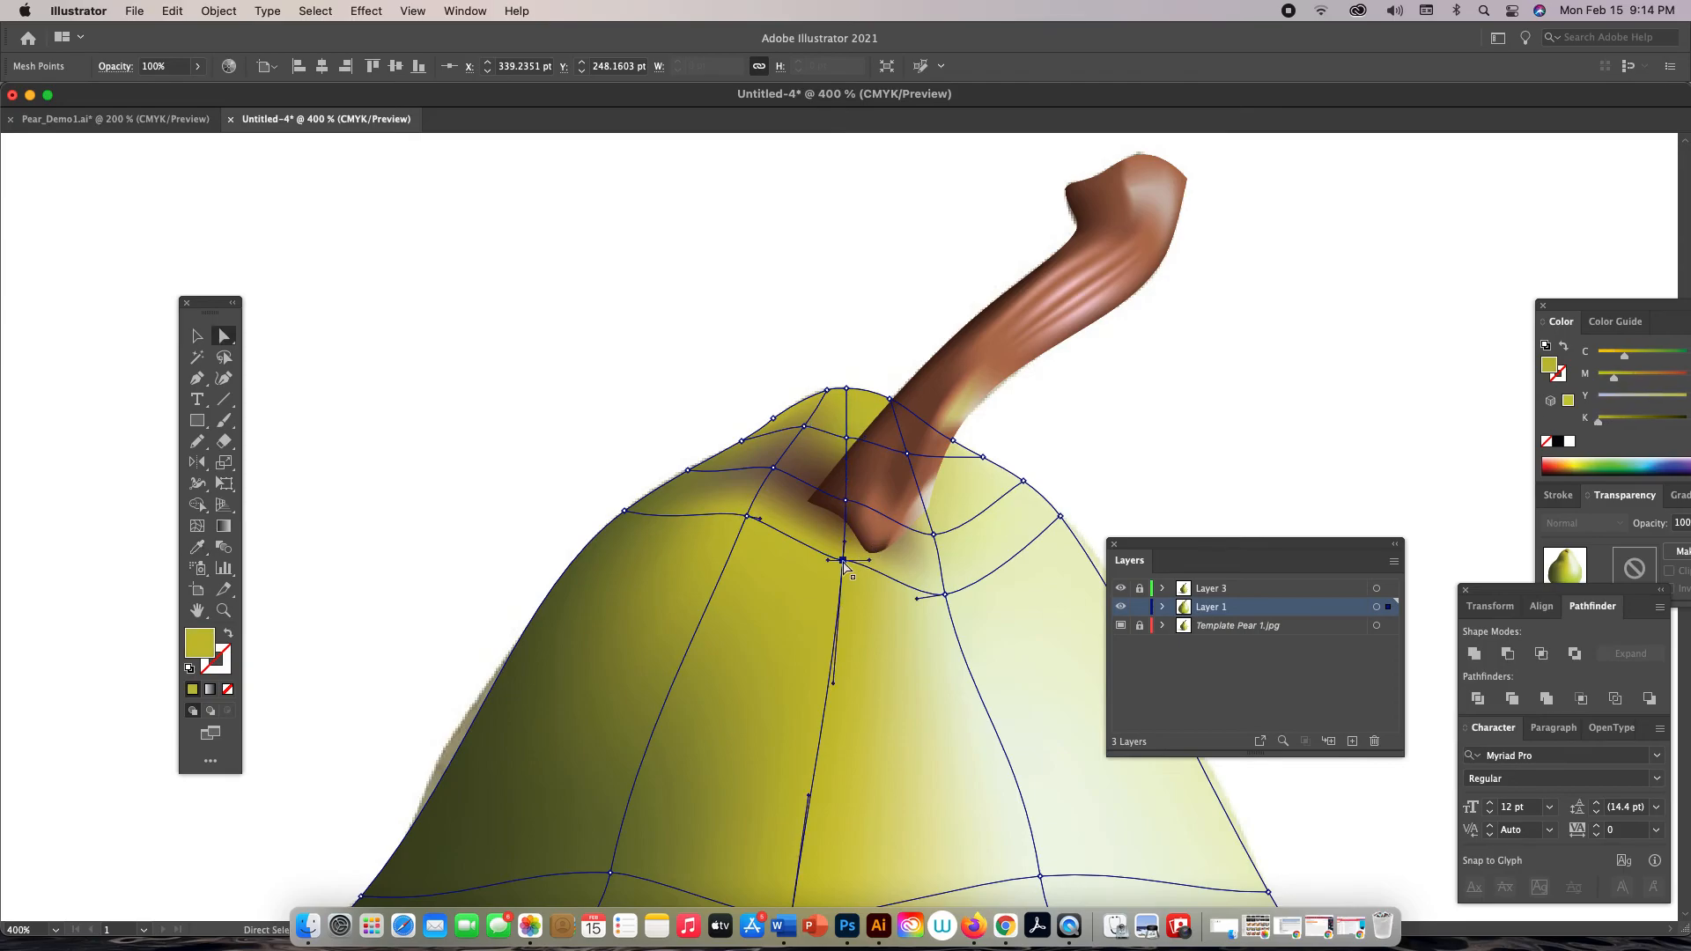
pyautogui.click(1129, 388)
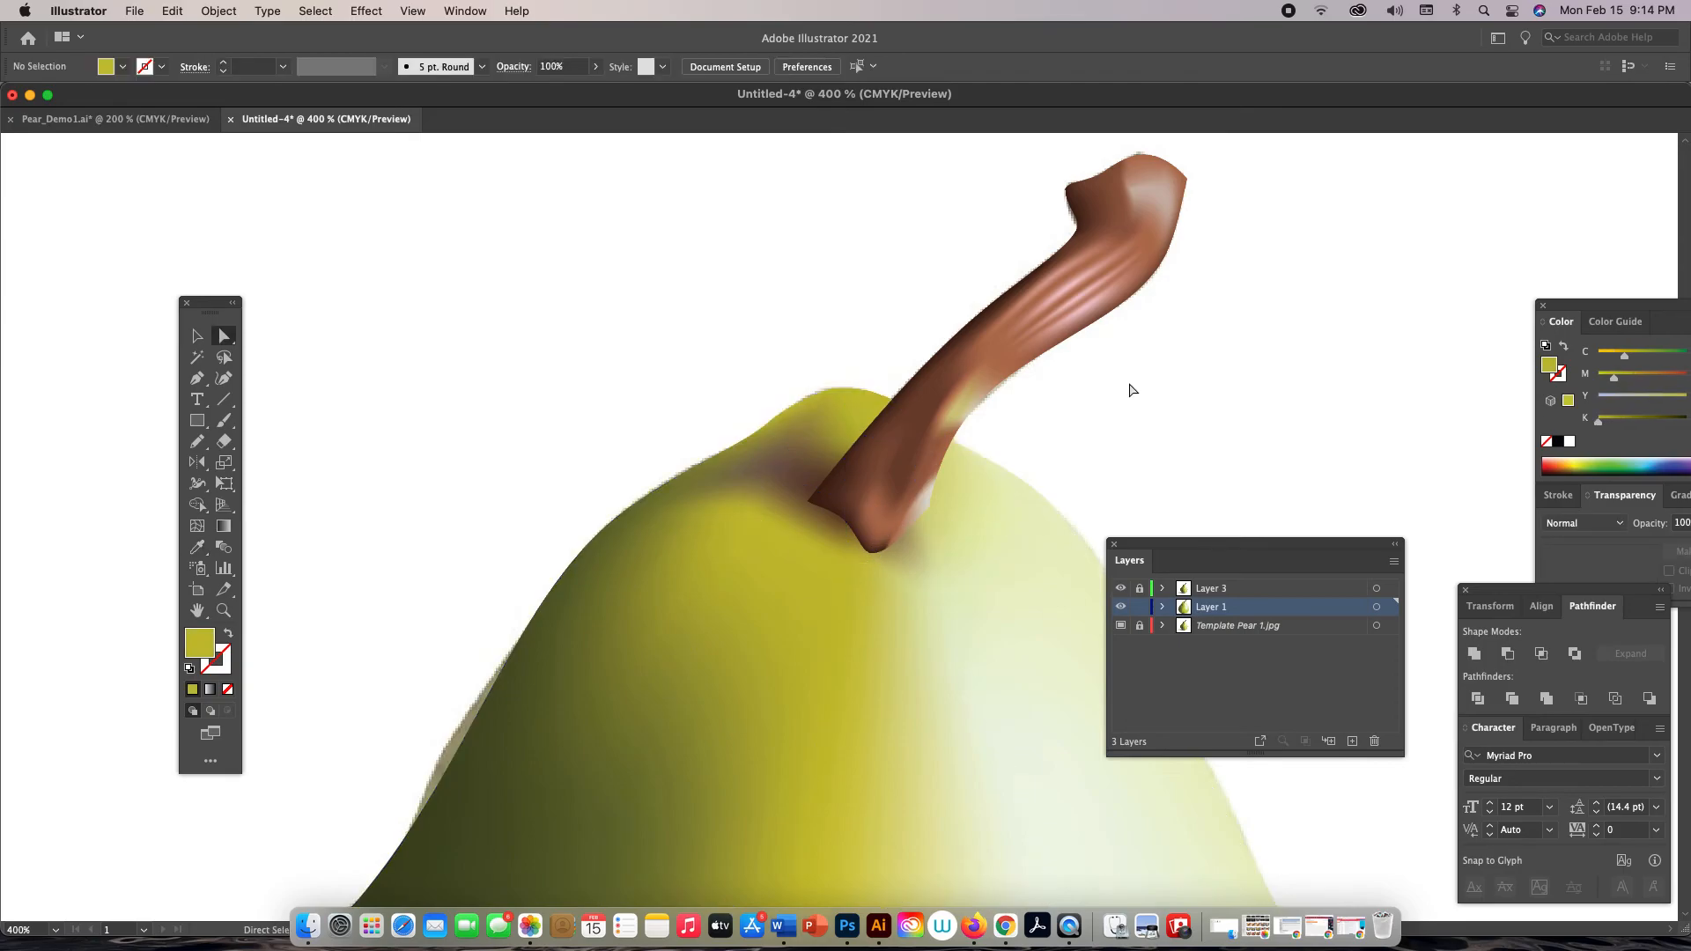
pyautogui.keyDown('super'); pyautogui.click(1121, 607); pyautogui.keyUp('super')
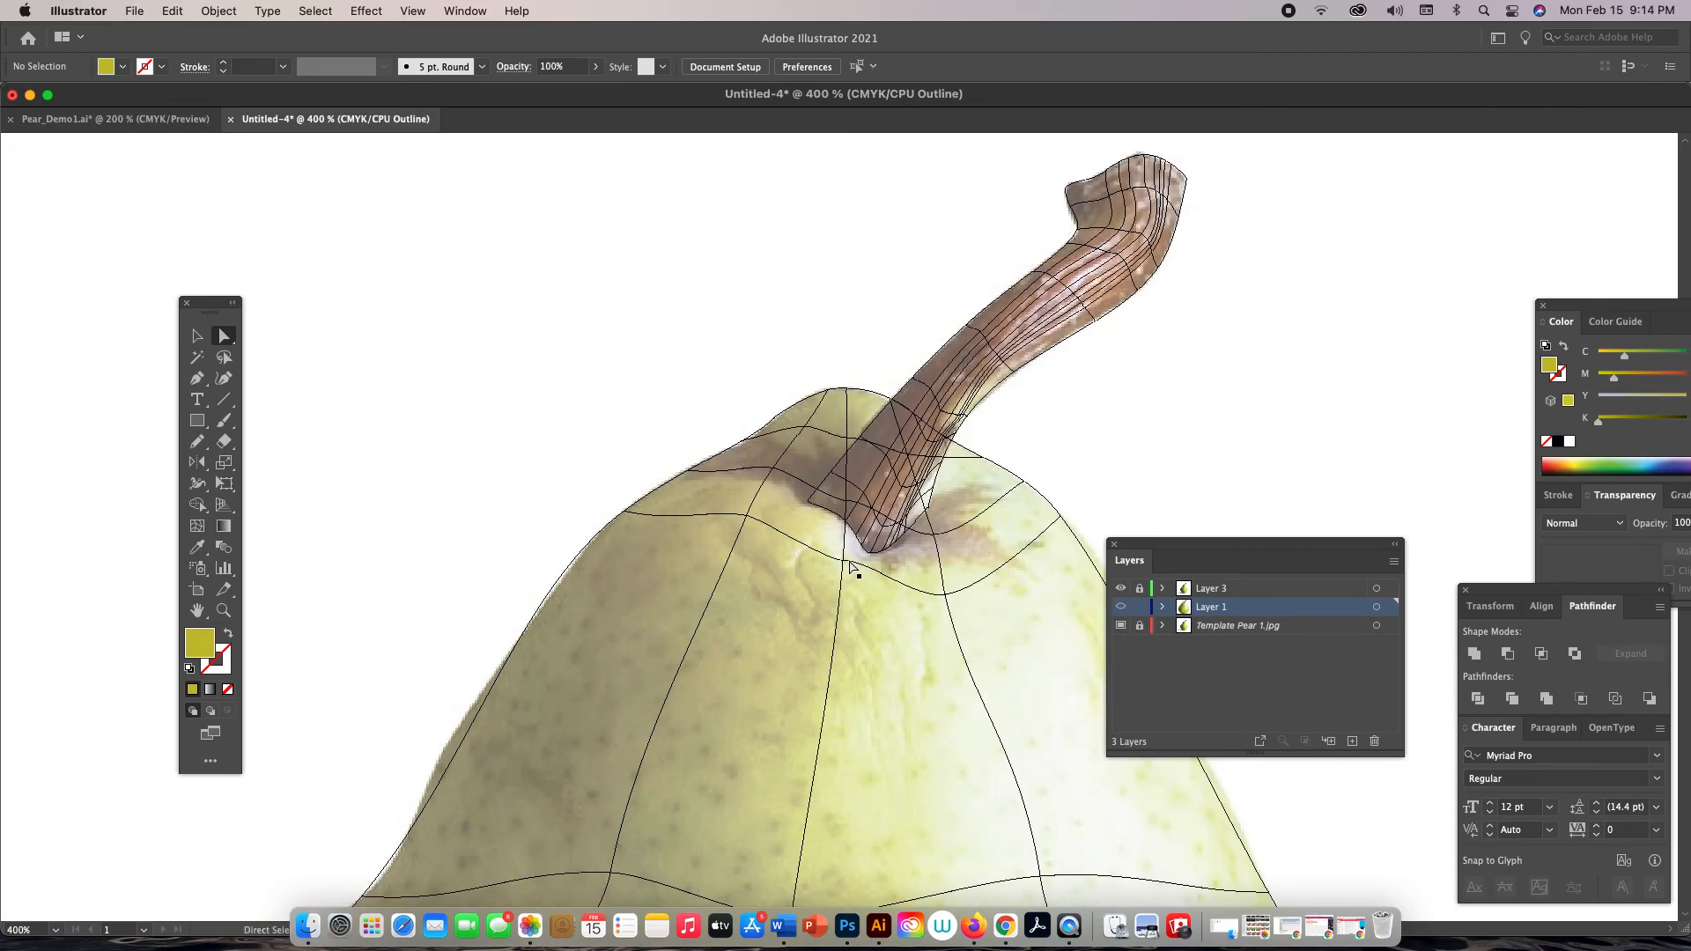
pyautogui.click(843, 559)
pyautogui.moveTo(843, 557); pyautogui.dragTo(841, 549)
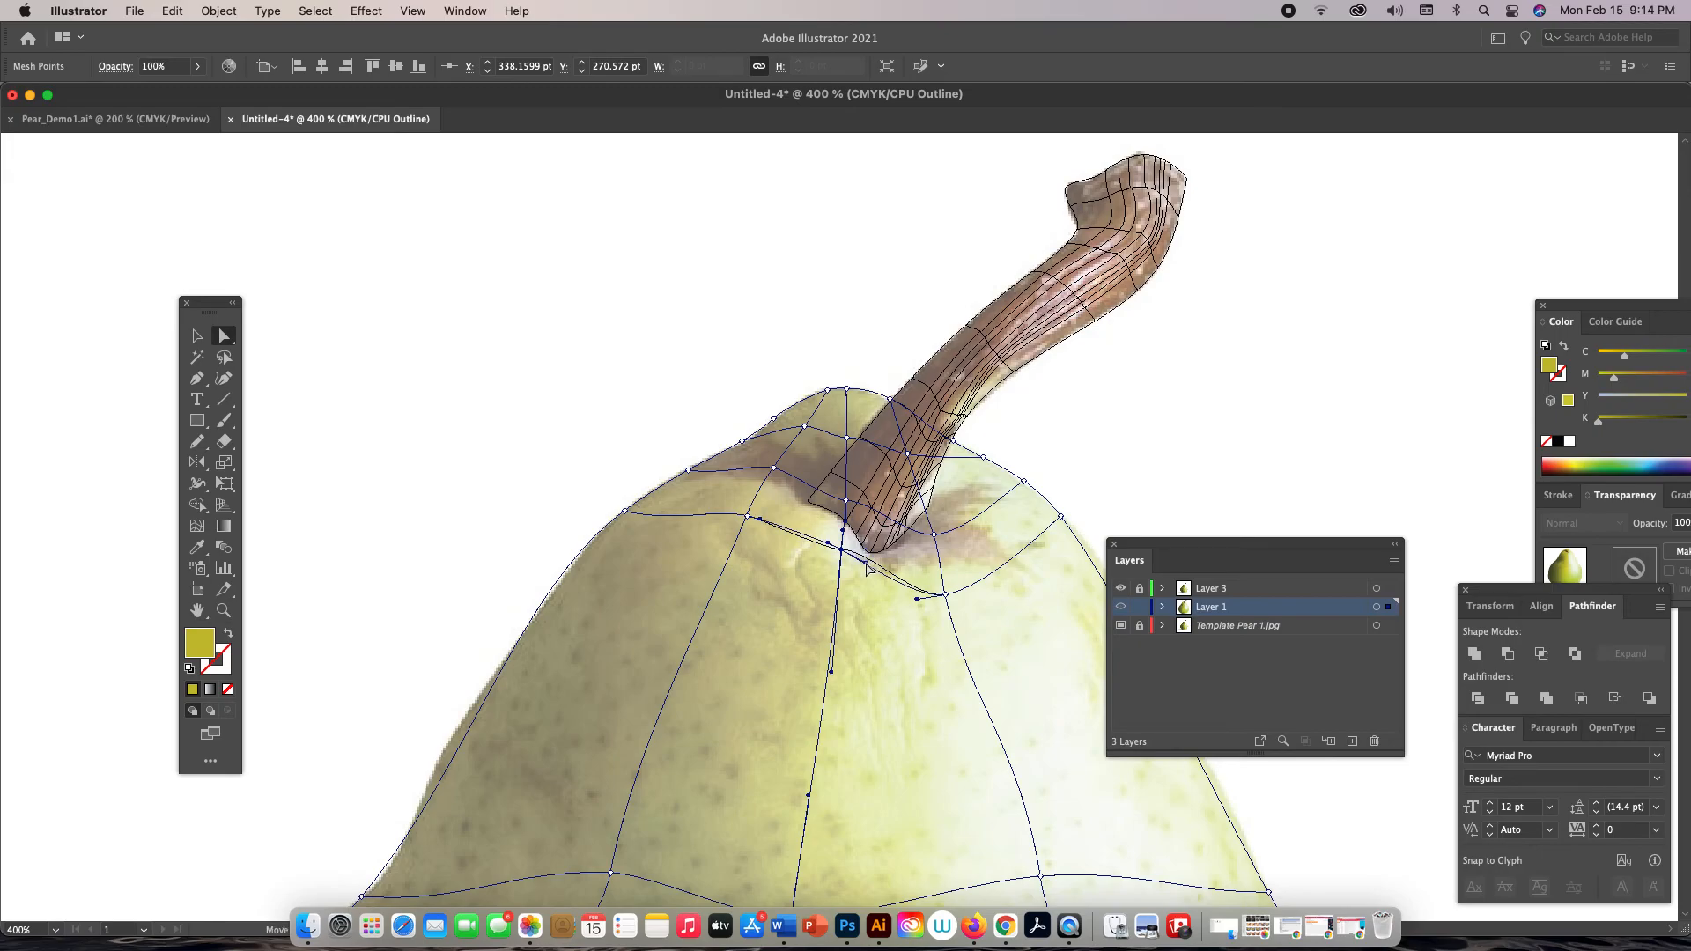
pyautogui.moveTo(842, 551); pyautogui.dragTo(837, 546)
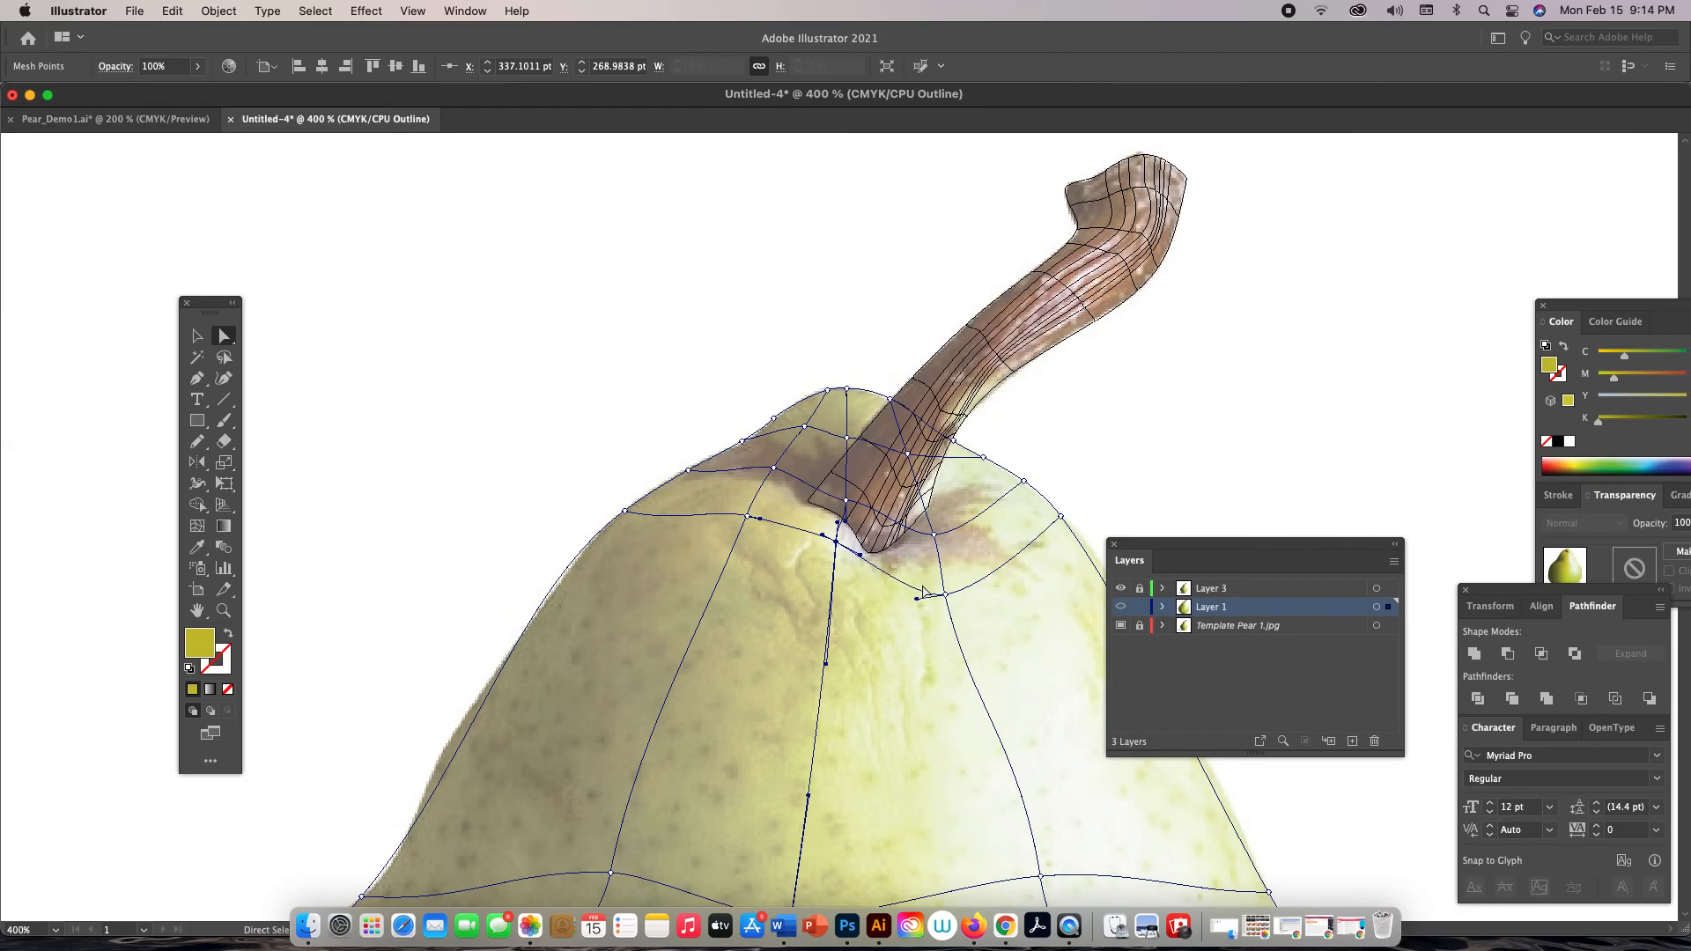
pyautogui.moveTo(918, 599); pyautogui.dragTo(915, 604)
# Add another mesh line across the pear body a short distance below the stem's base
pyautogui.press('u')
pyautogui.click(832, 603)
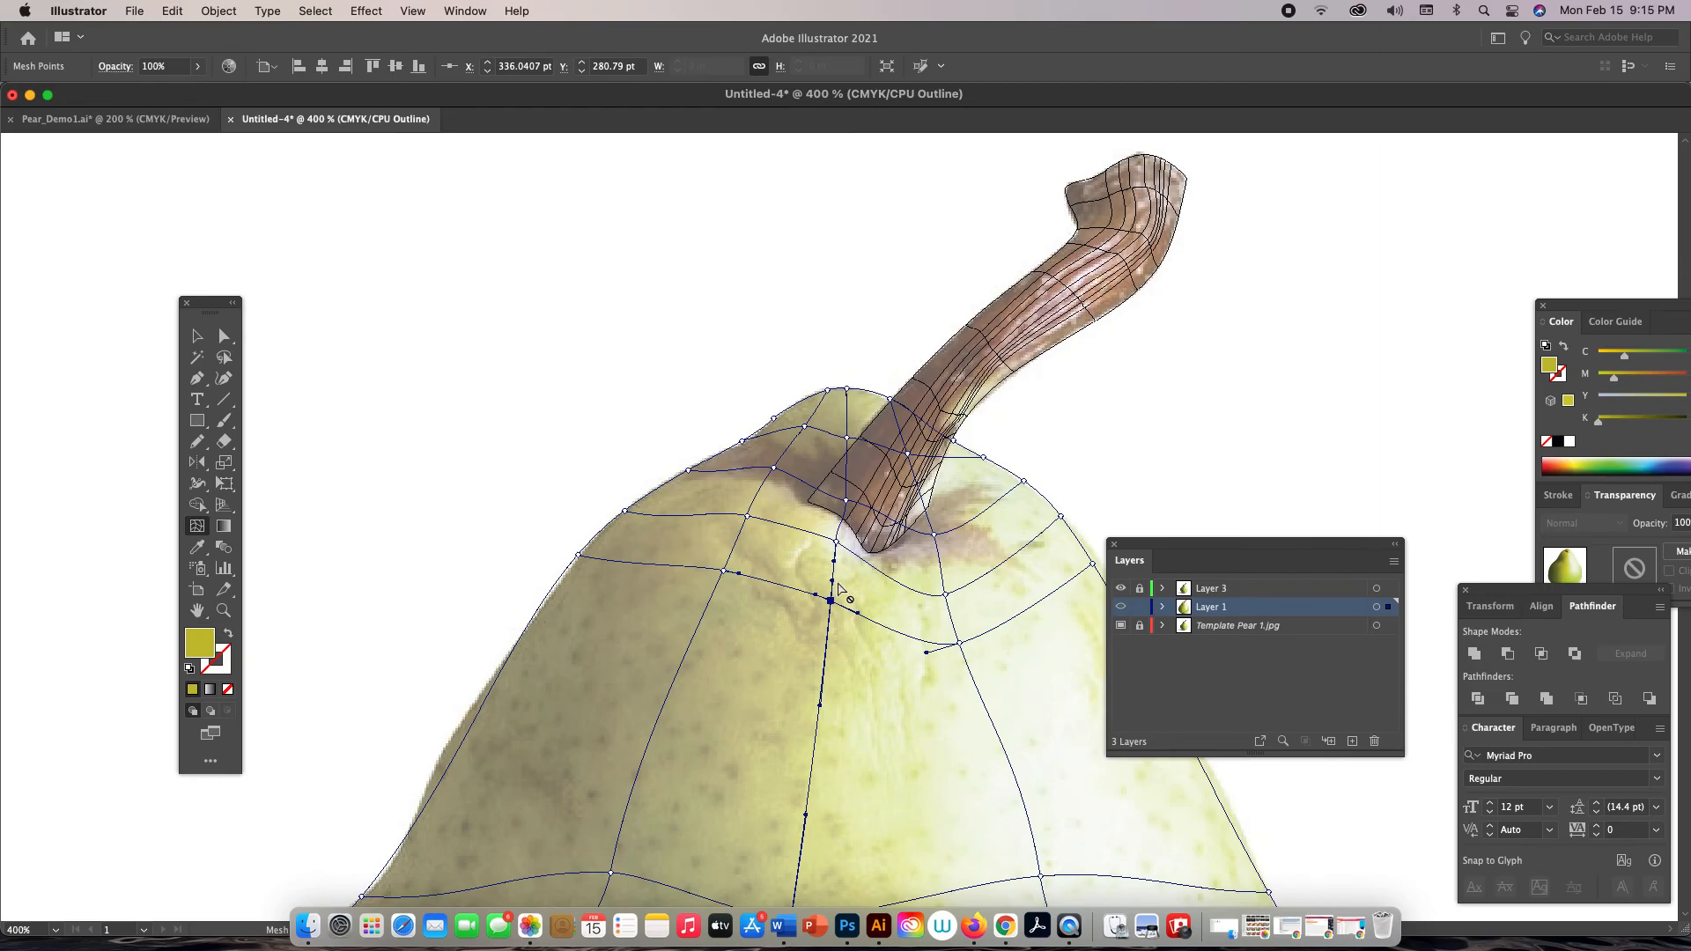
pyautogui.press('a')
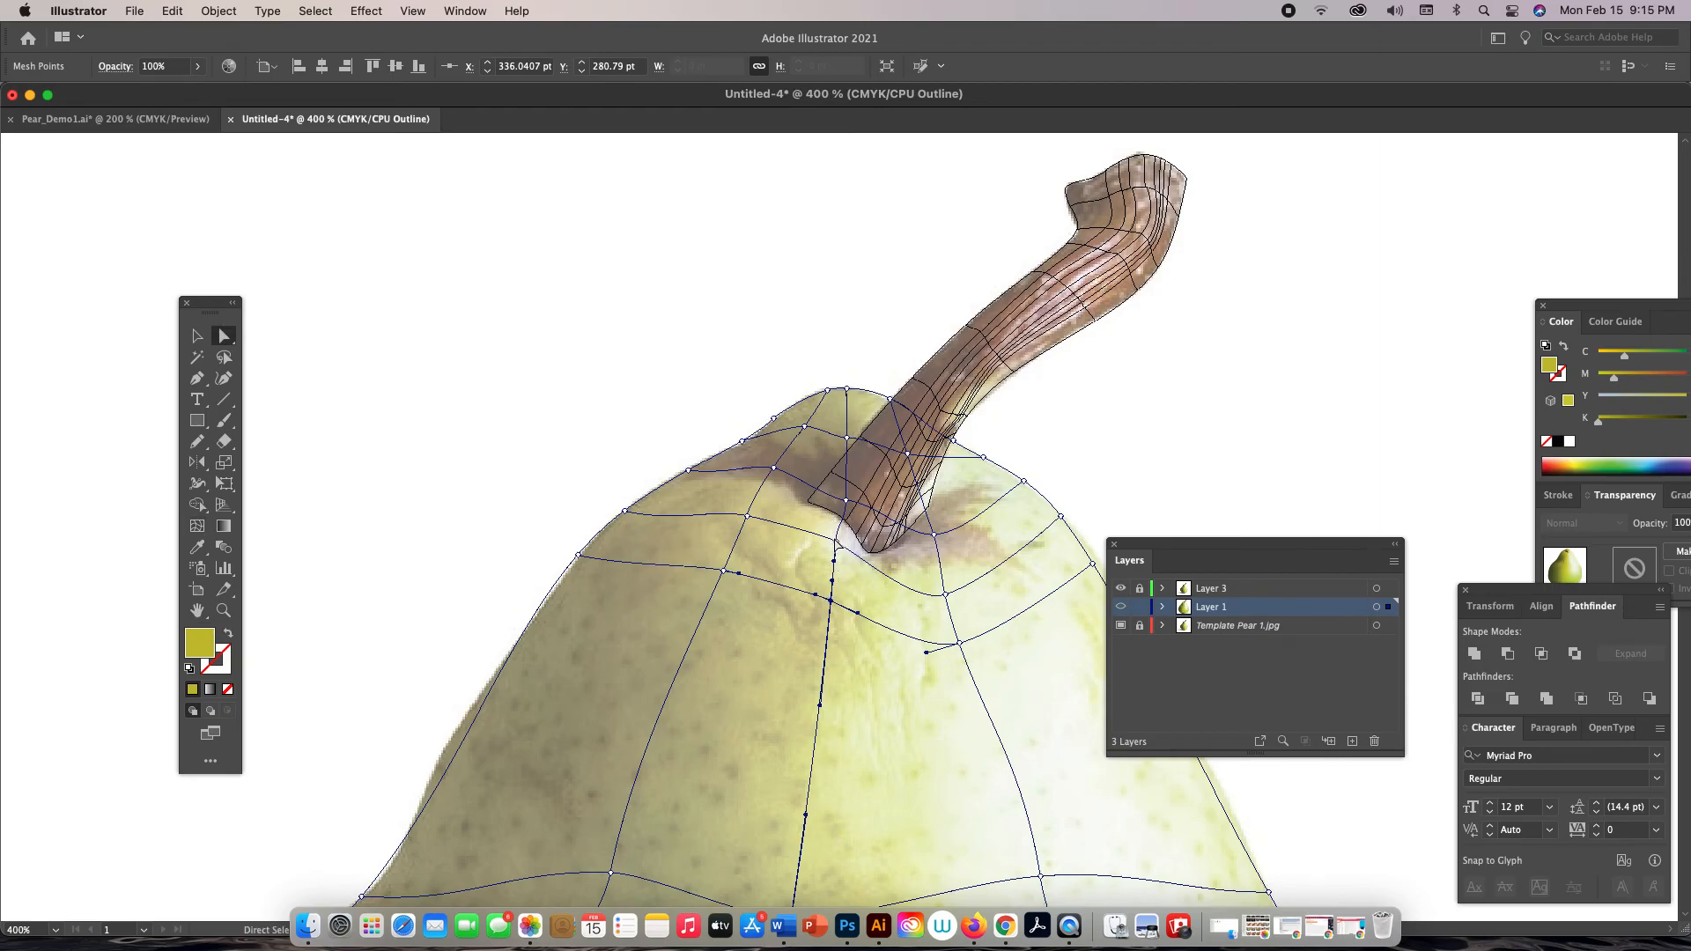
# Restore the preview and recolor the mesh point just below the stem's base with pale cream sampled from the pear's bright side
pyautogui.click(835, 541)
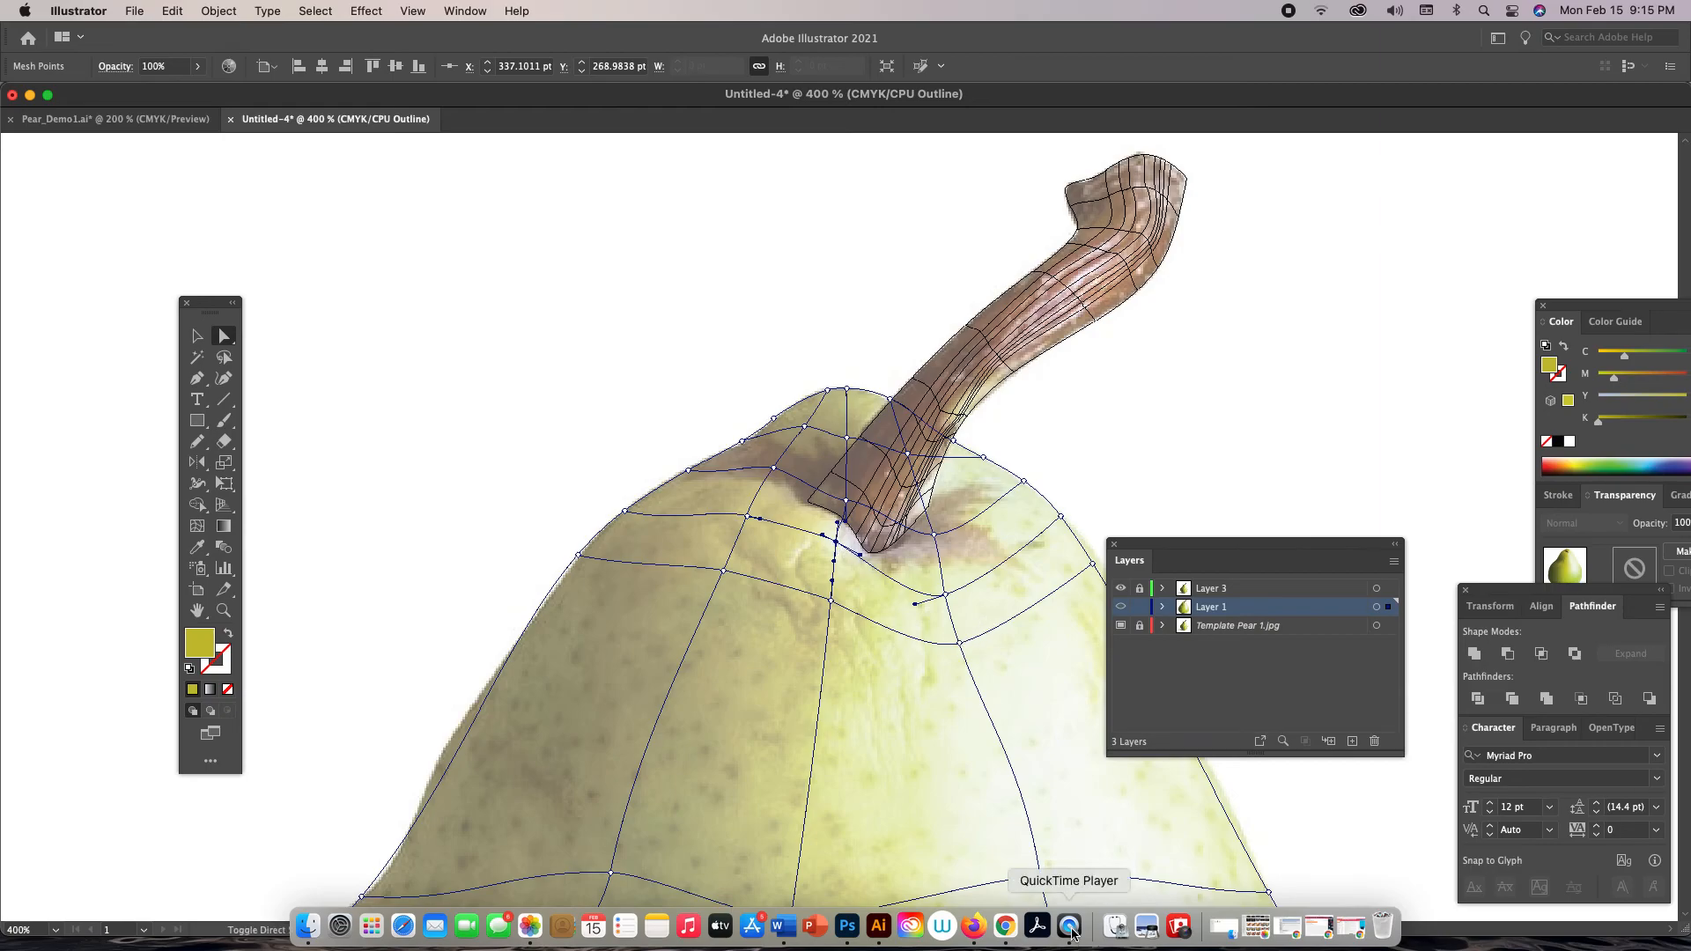
pyautogui.press('super')
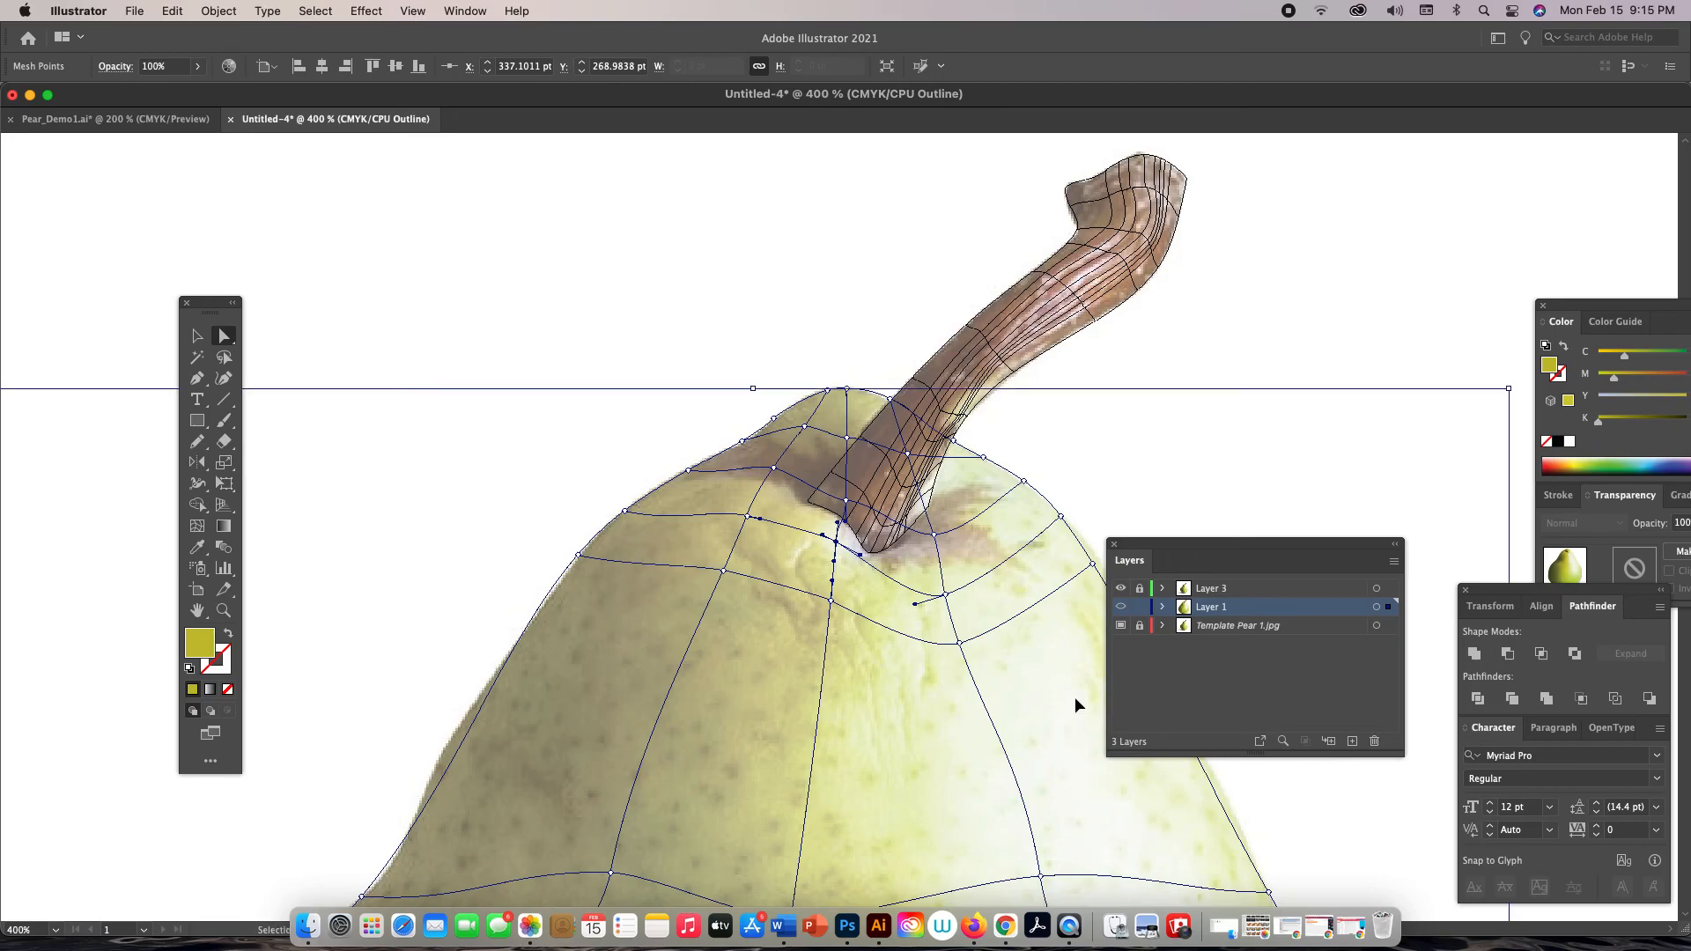
pyautogui.press('super+y')
pyautogui.press('i')
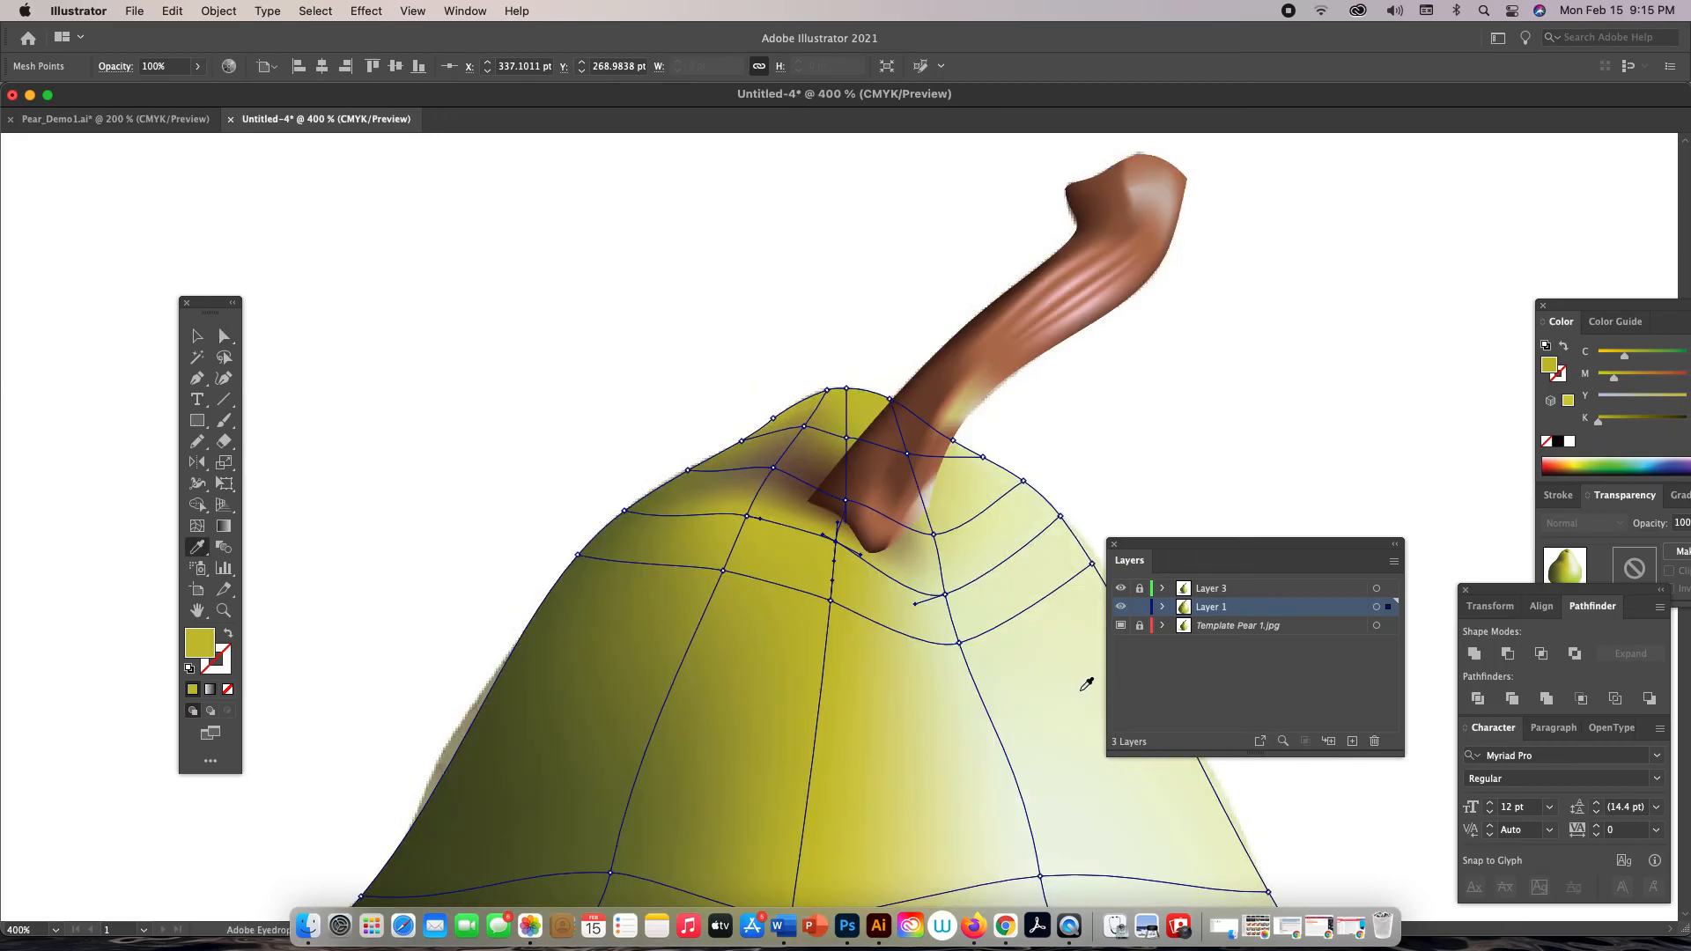
pyautogui.click(1040, 864)
pyautogui.press('super+shift+a')
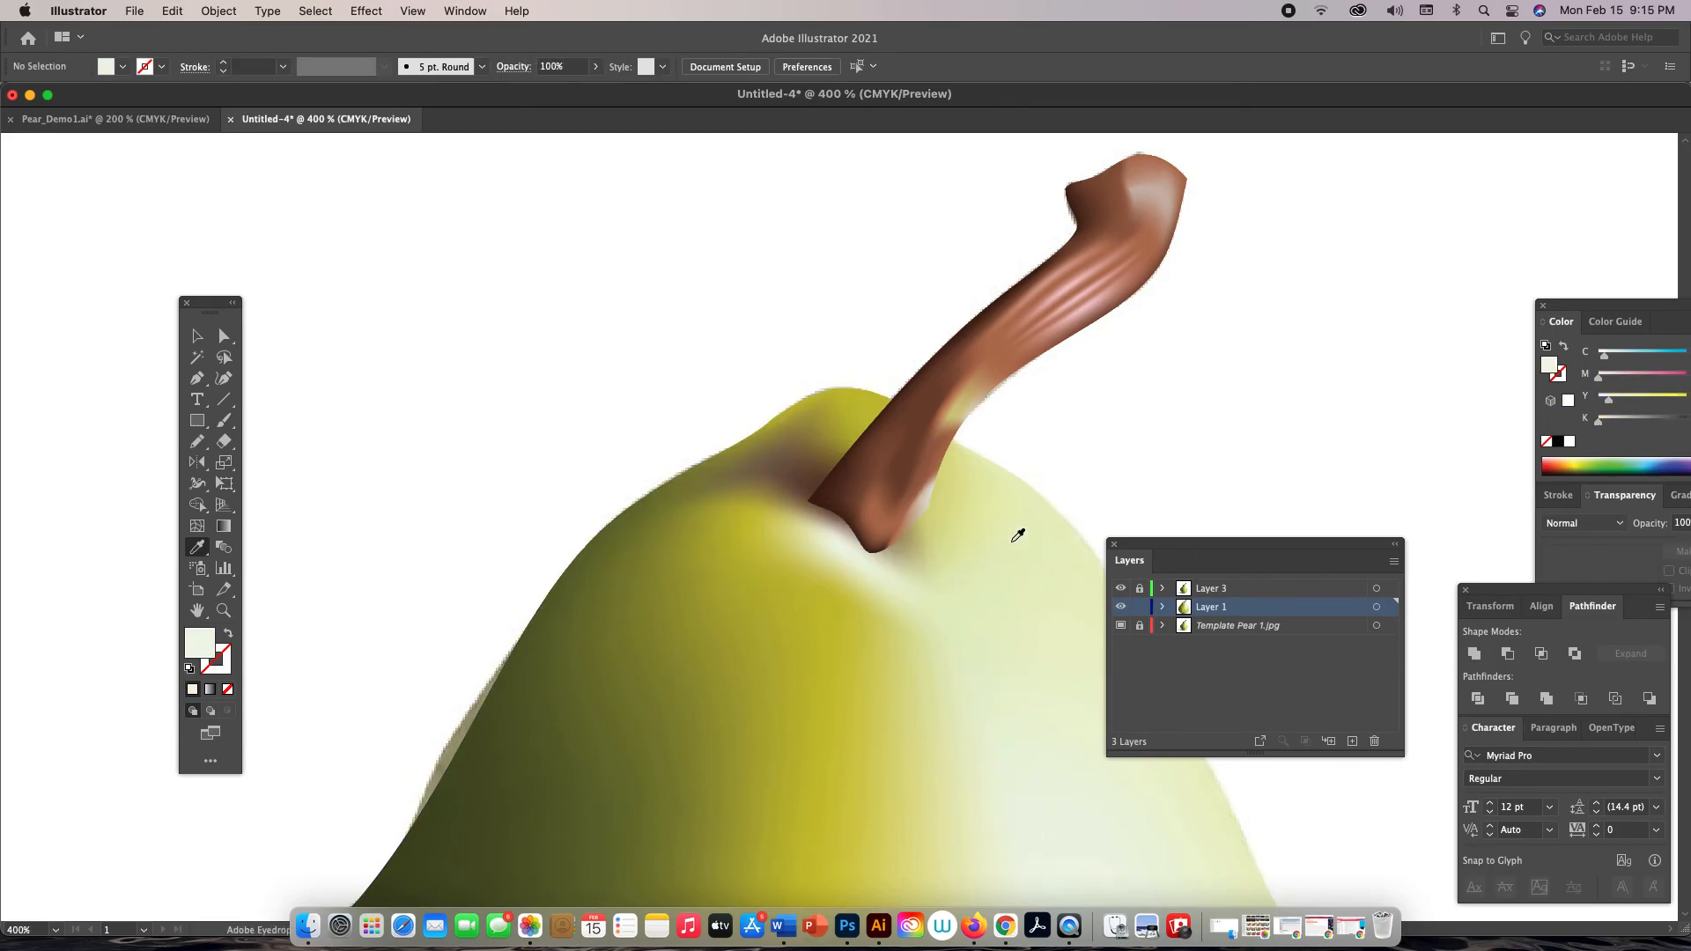
# With Layer 1 in outline view, move the three upper mesh points on the pear's right edge down along its contour
pyautogui.moveTo(1011, 510); pyautogui.dragTo(864, 468)
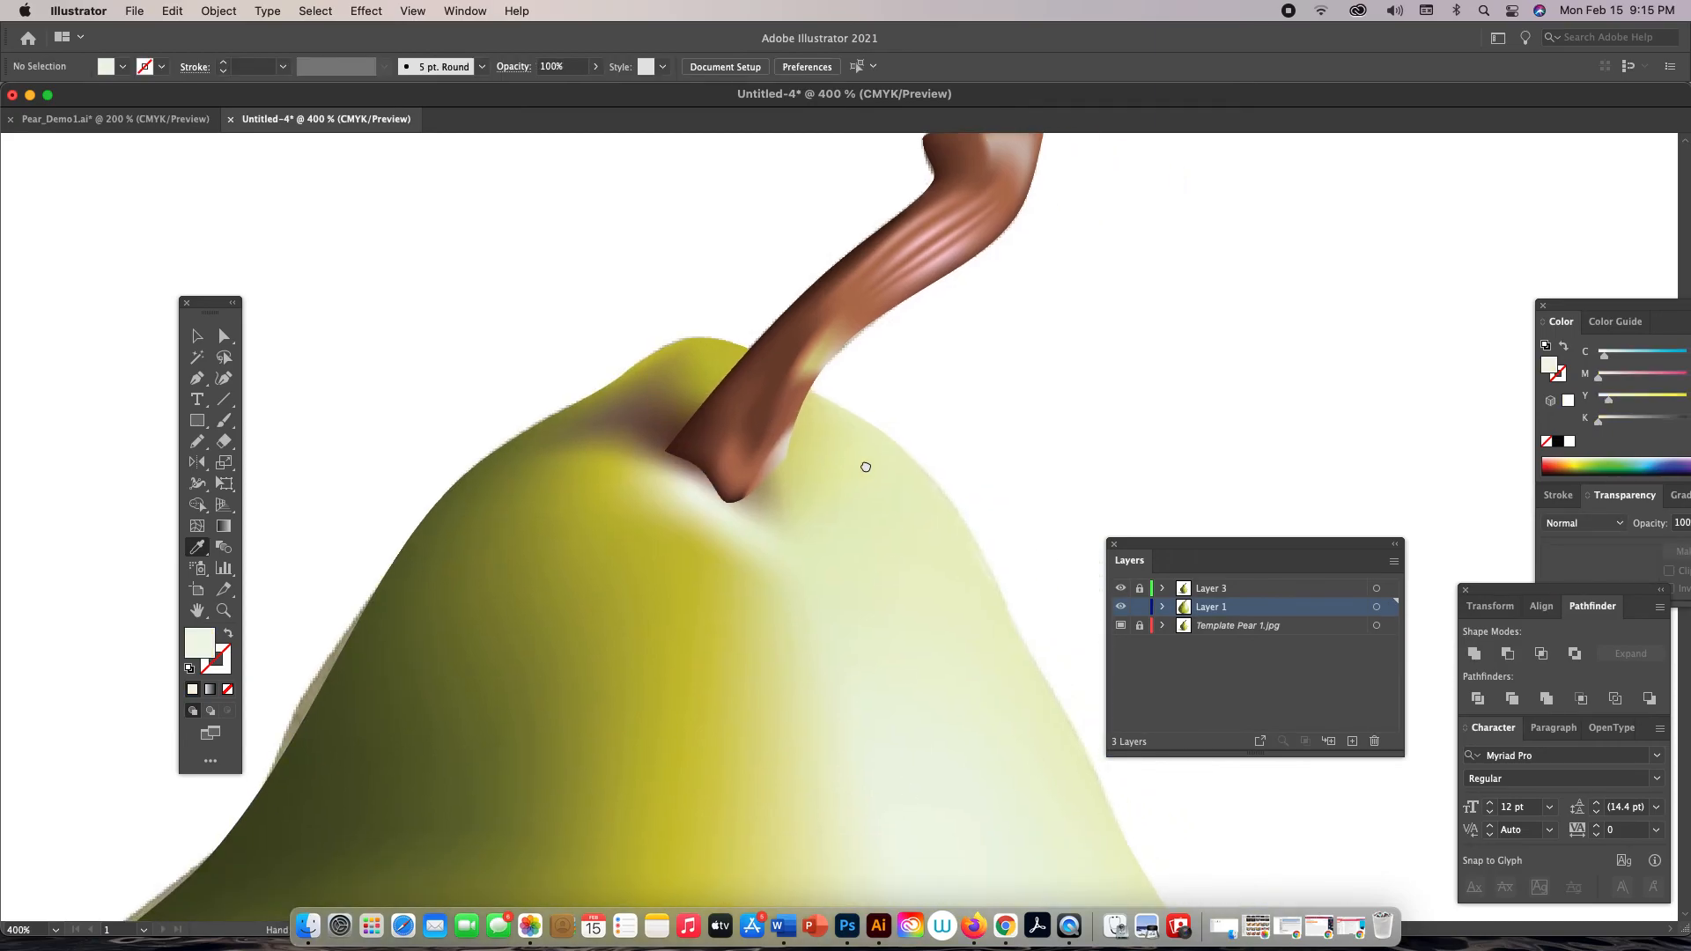
pyautogui.keyDown('super'); pyautogui.click(1121, 607); pyautogui.keyUp('super')
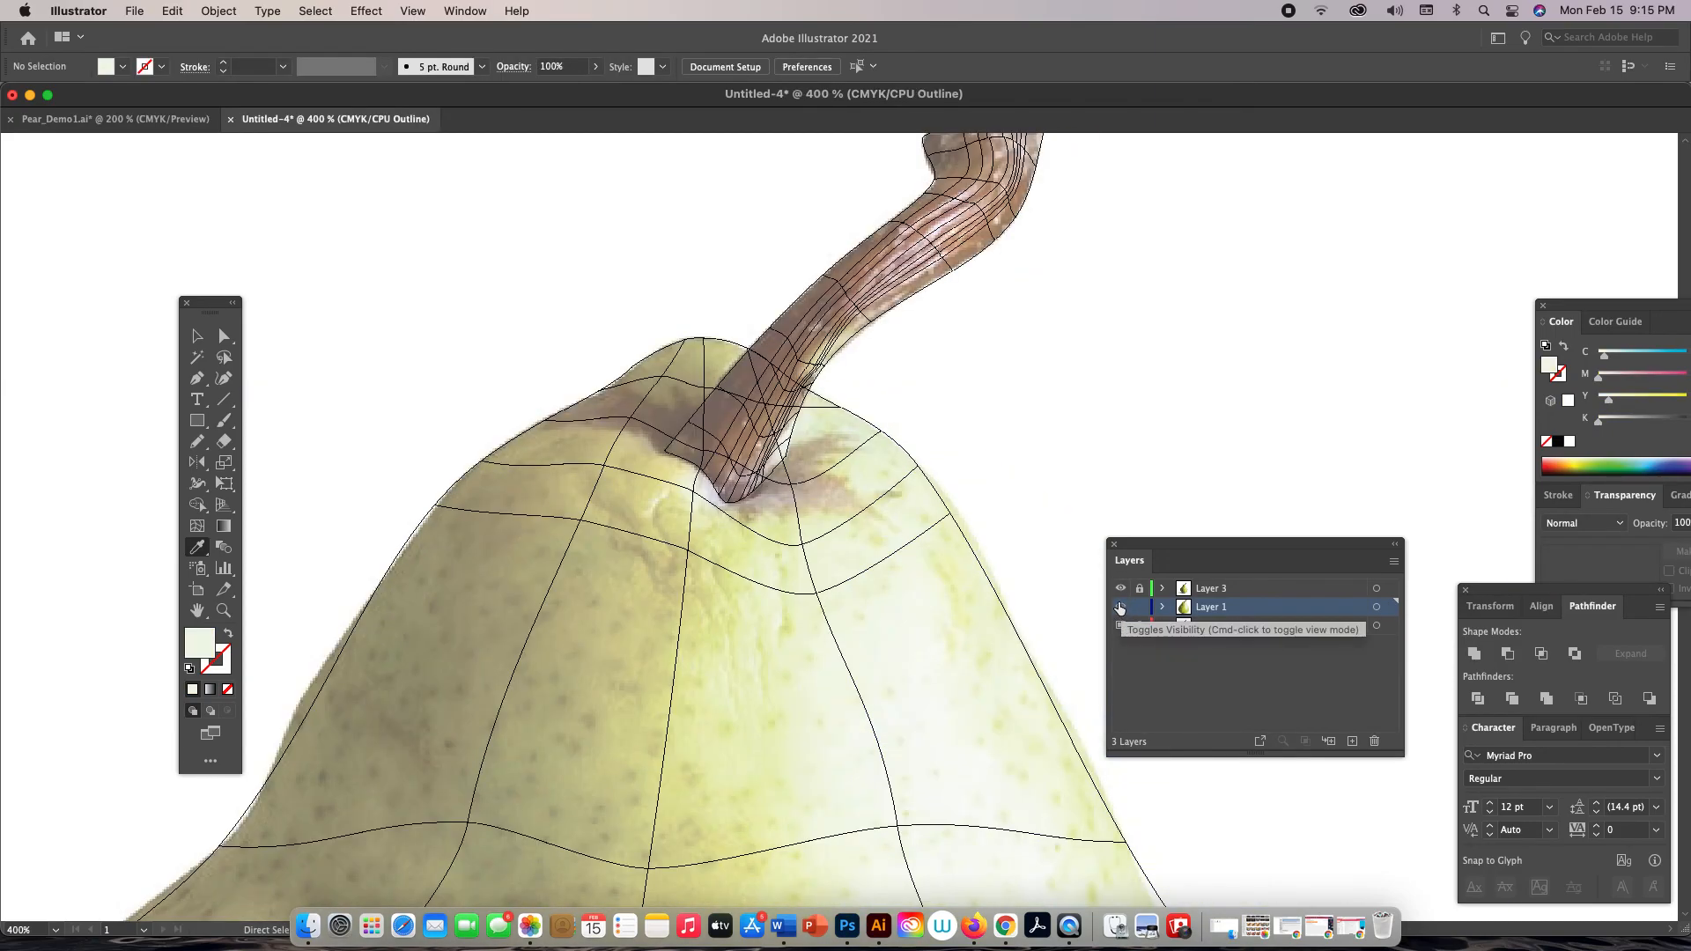
pyautogui.press('a')
pyautogui.click(791, 484)
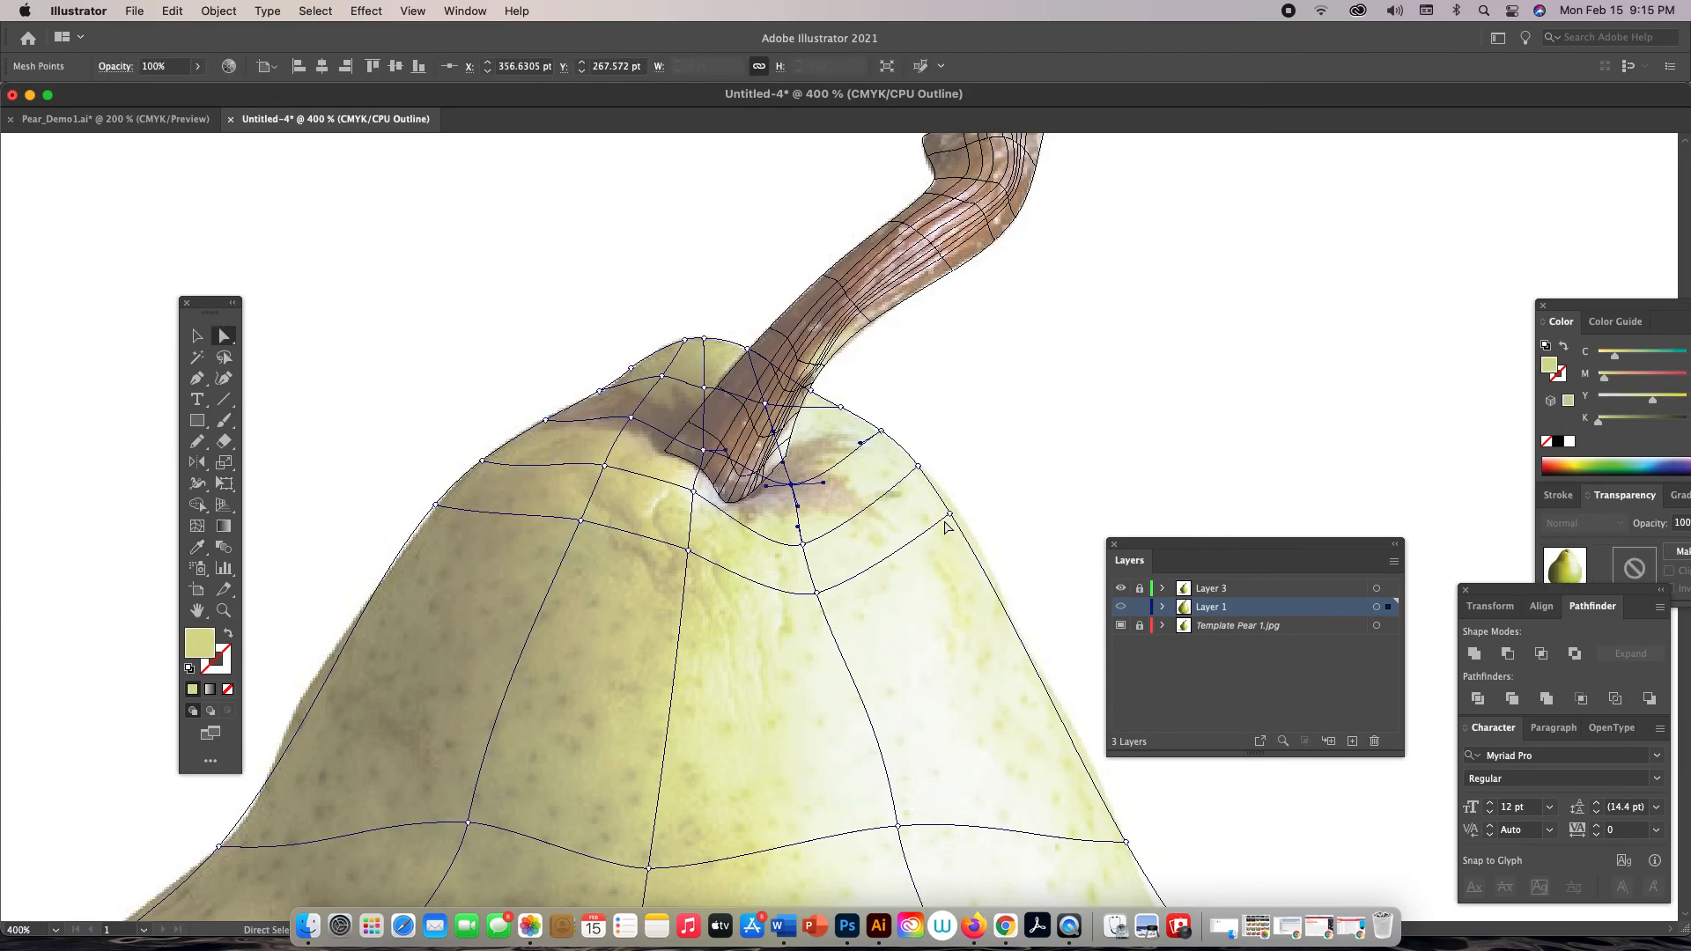
pyautogui.moveTo(950, 516)
pyautogui.mouseDown()
pyautogui.moveTo(976, 553)
pyautogui.moveTo(960, 525)
pyautogui.mouseUp()
pyautogui.moveTo(917, 467); pyautogui.dragTo(946, 504)
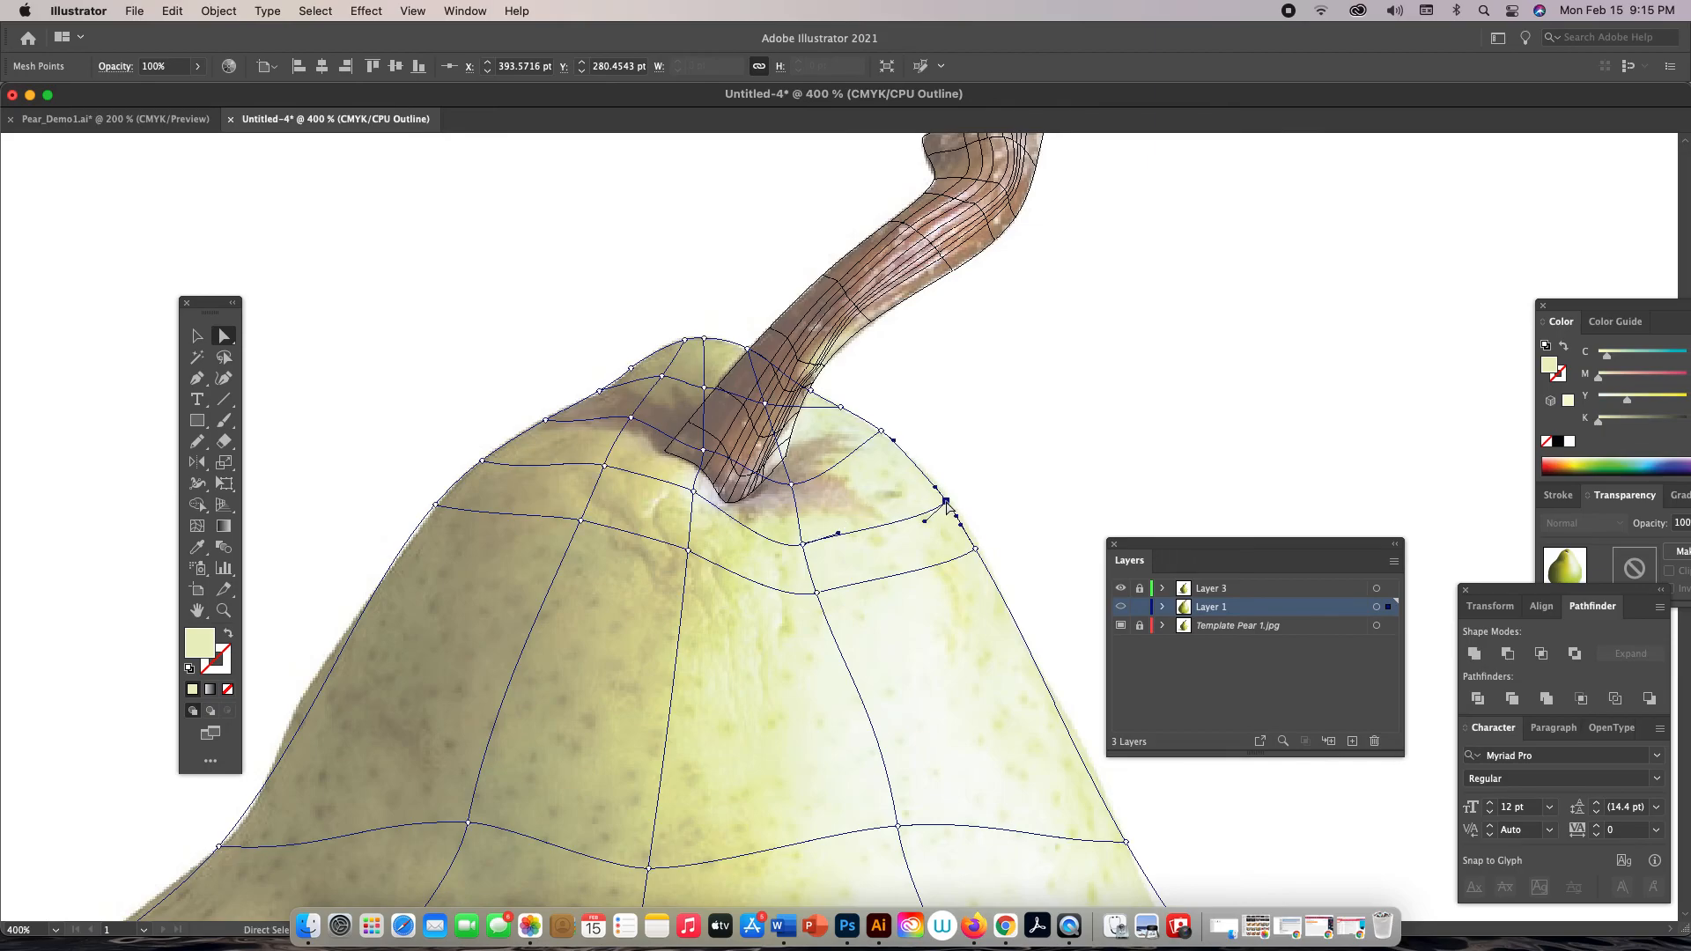
pyautogui.click(884, 435)
pyautogui.moveTo(907, 461); pyautogui.dragTo(918, 471)
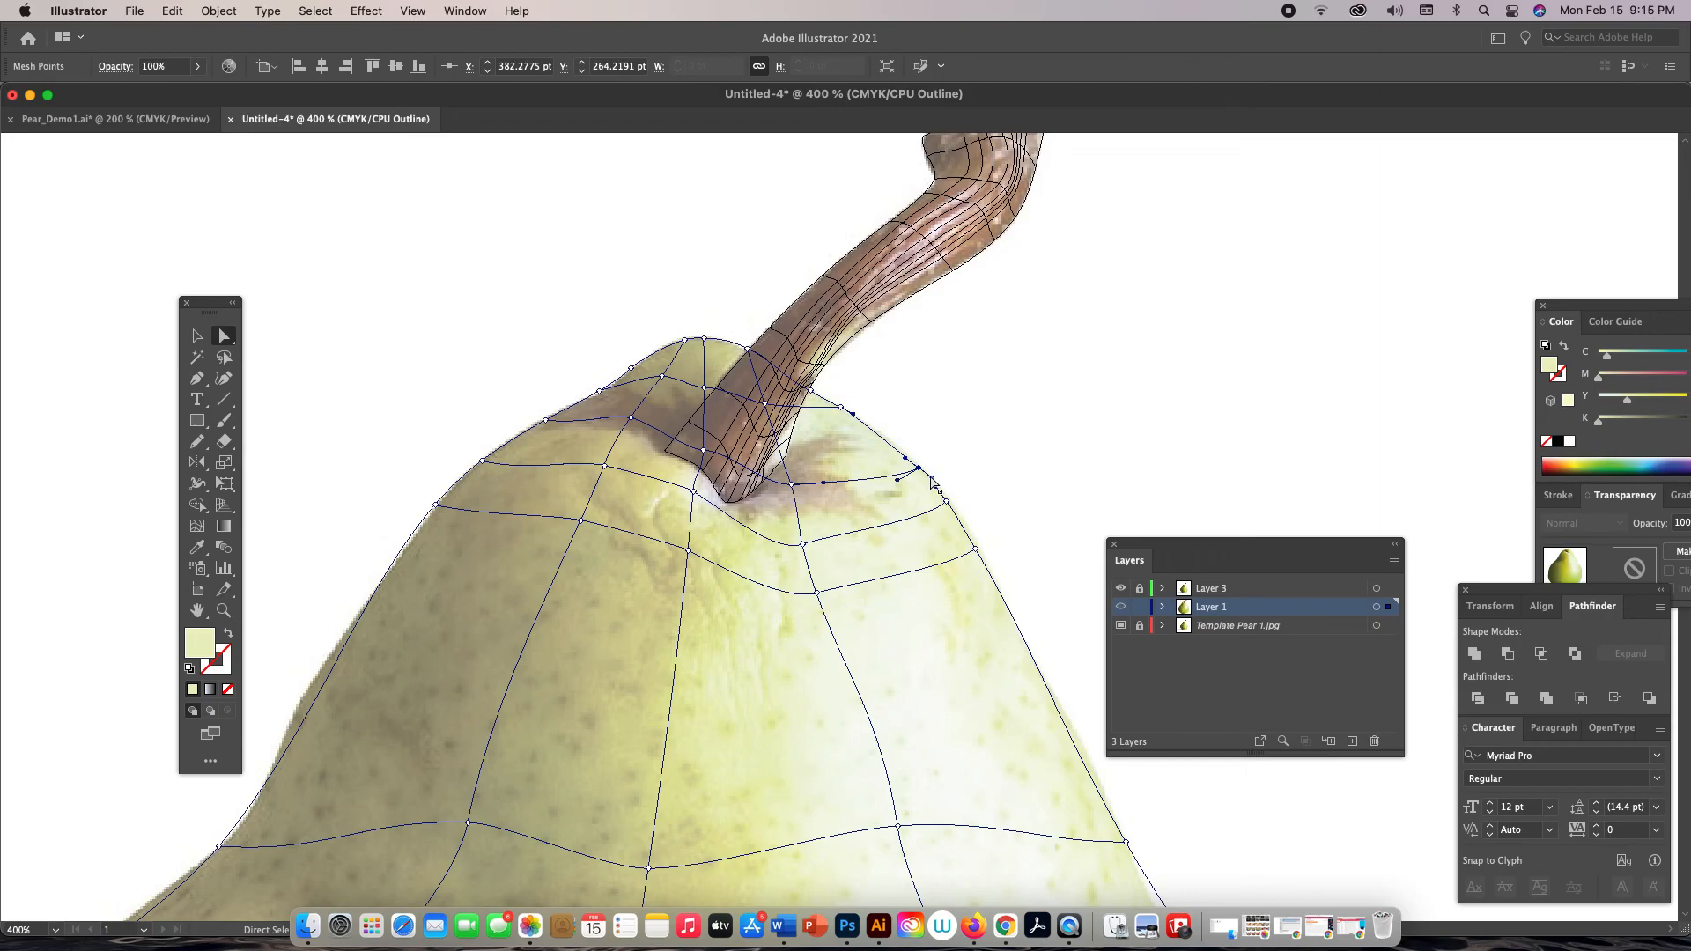
# Adjust the handles of the mesh lines right of the stem's base so they curve around the shadow in the photo
pyautogui.moveTo(824, 482); pyautogui.dragTo(898, 488)
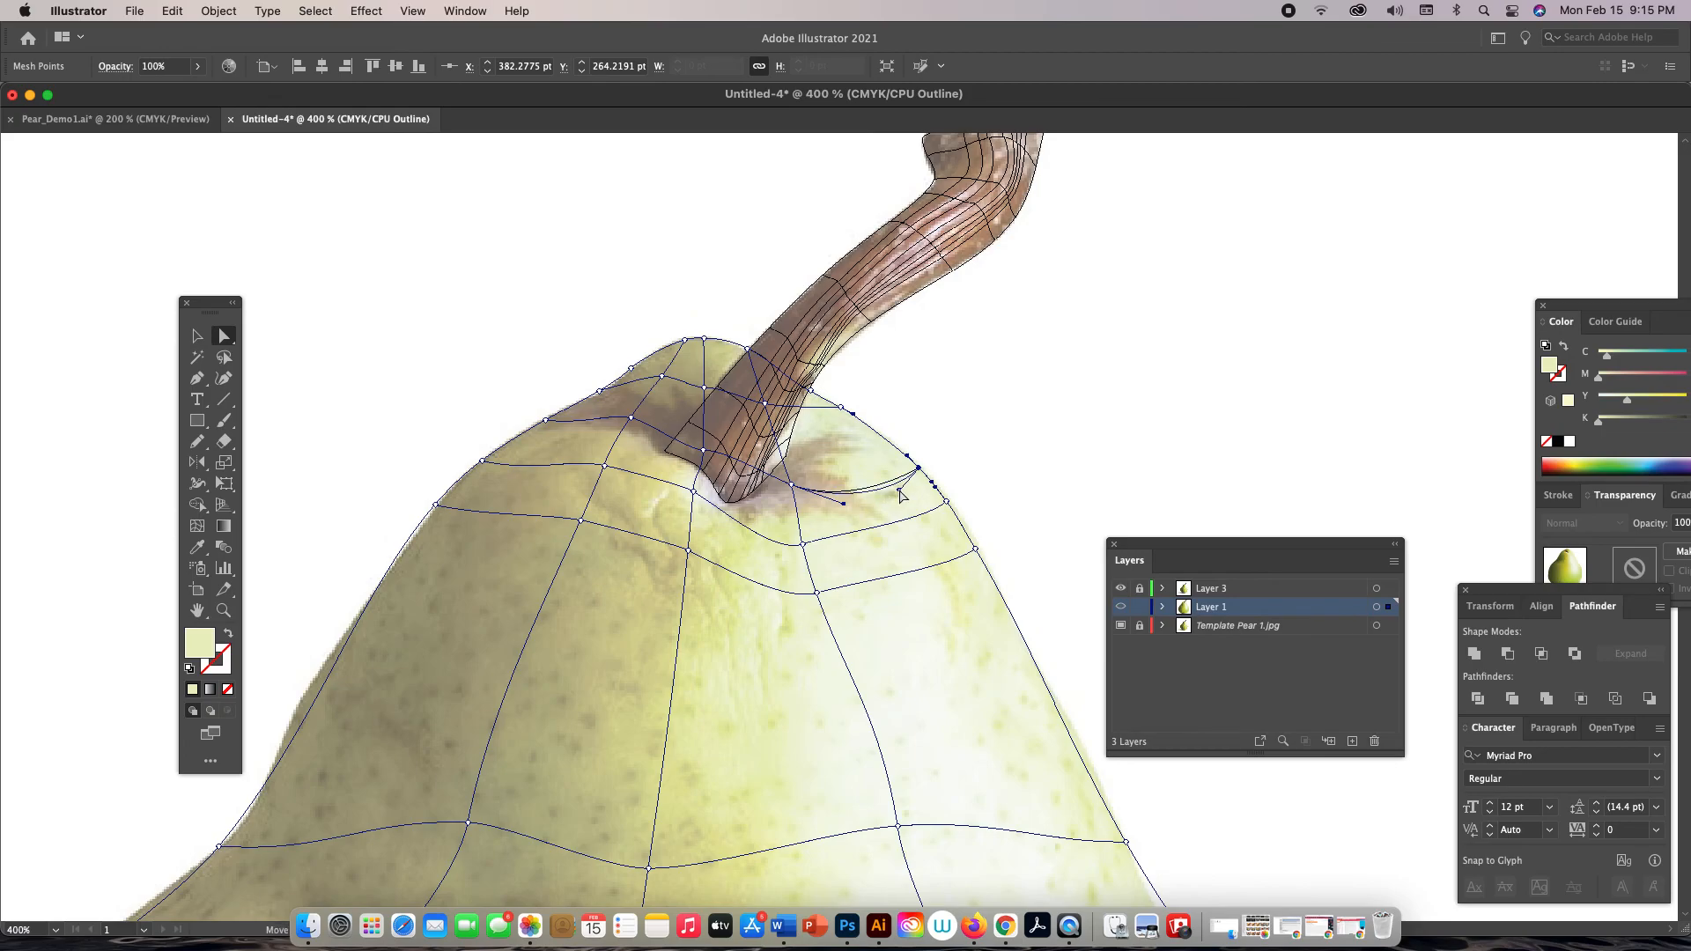
pyautogui.click(821, 548)
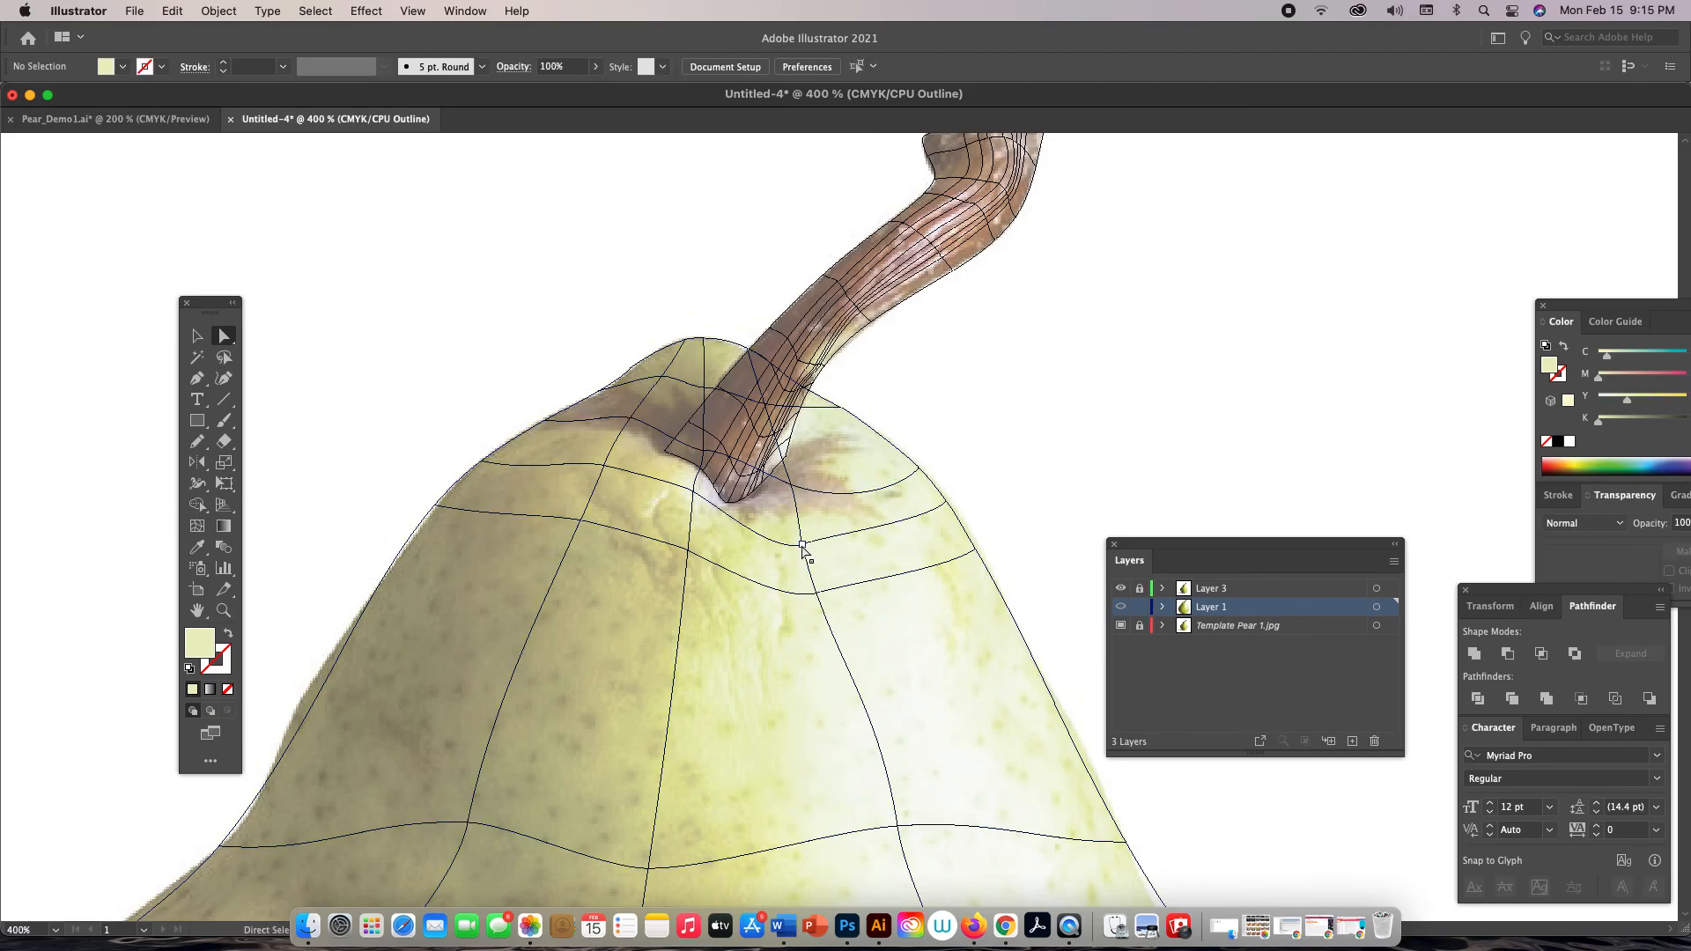
pyautogui.click(803, 544)
pyautogui.moveTo(840, 533); pyautogui.dragTo(845, 546)
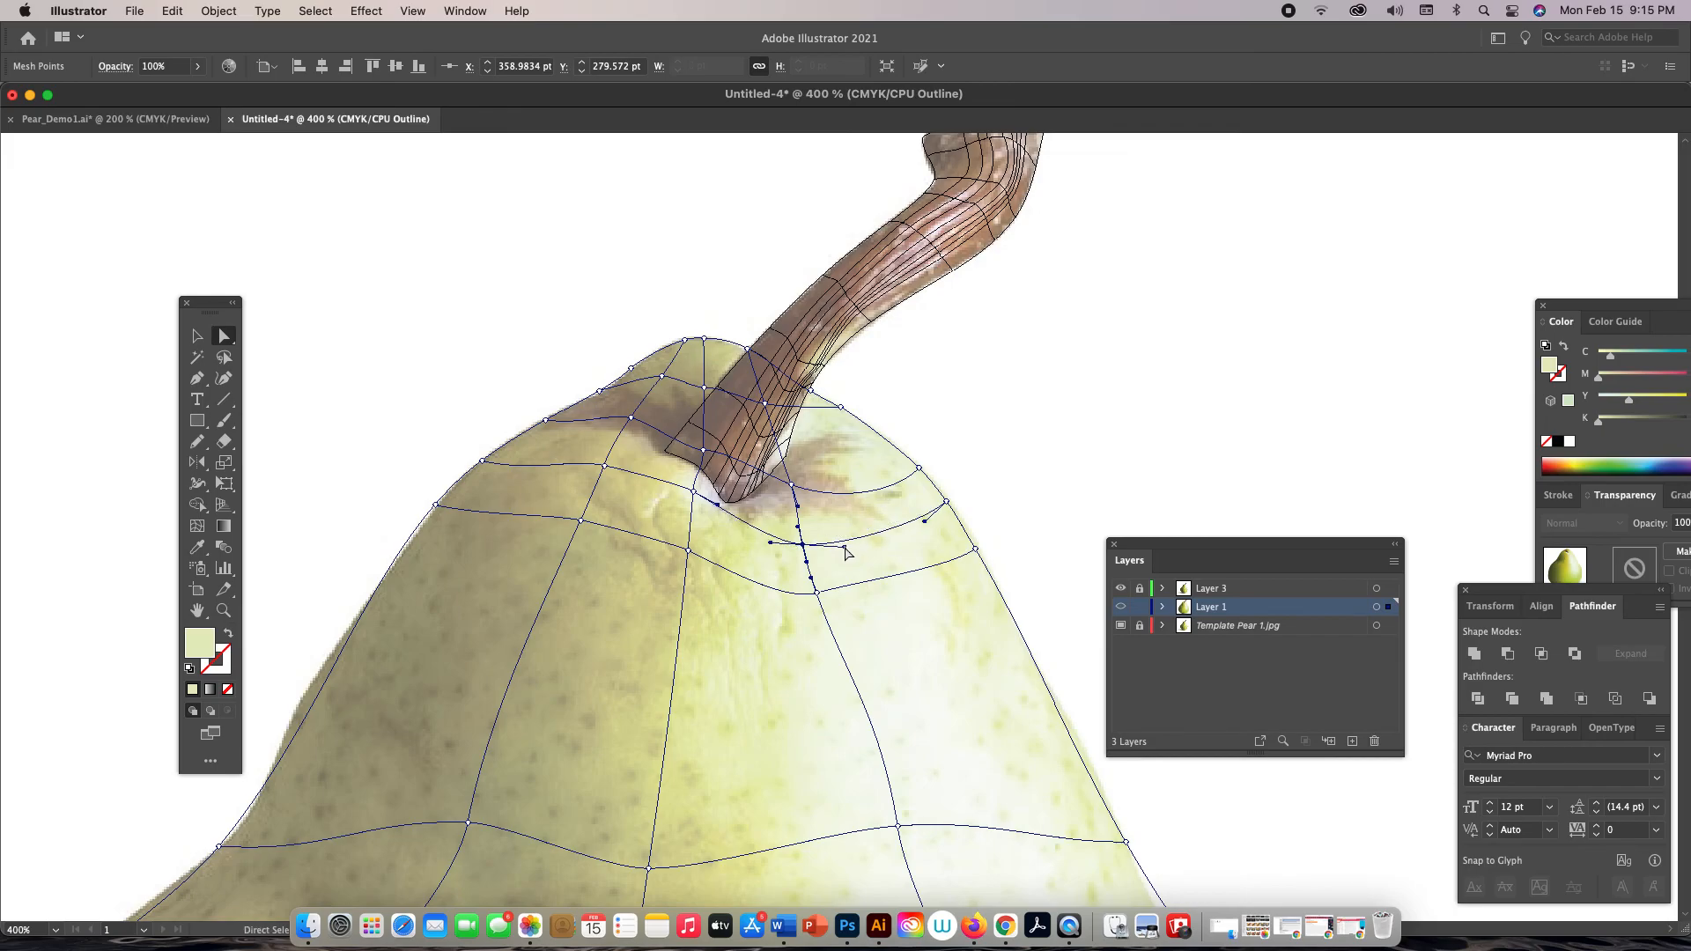
pyautogui.click(790, 487)
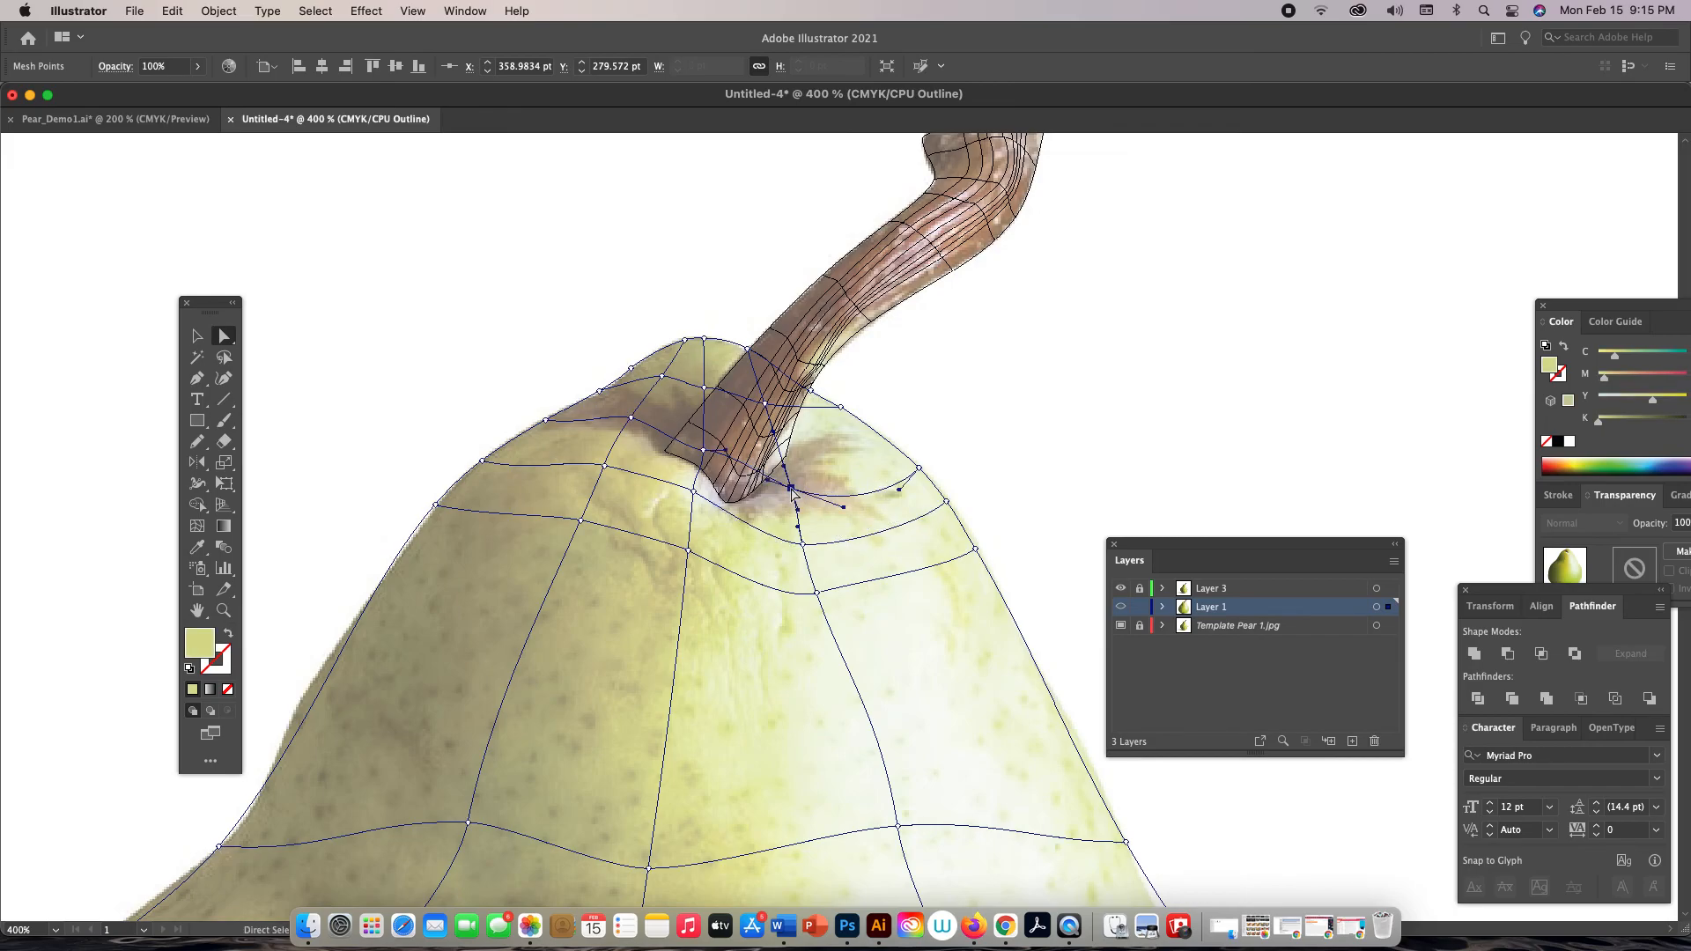
pyautogui.click(880, 496)
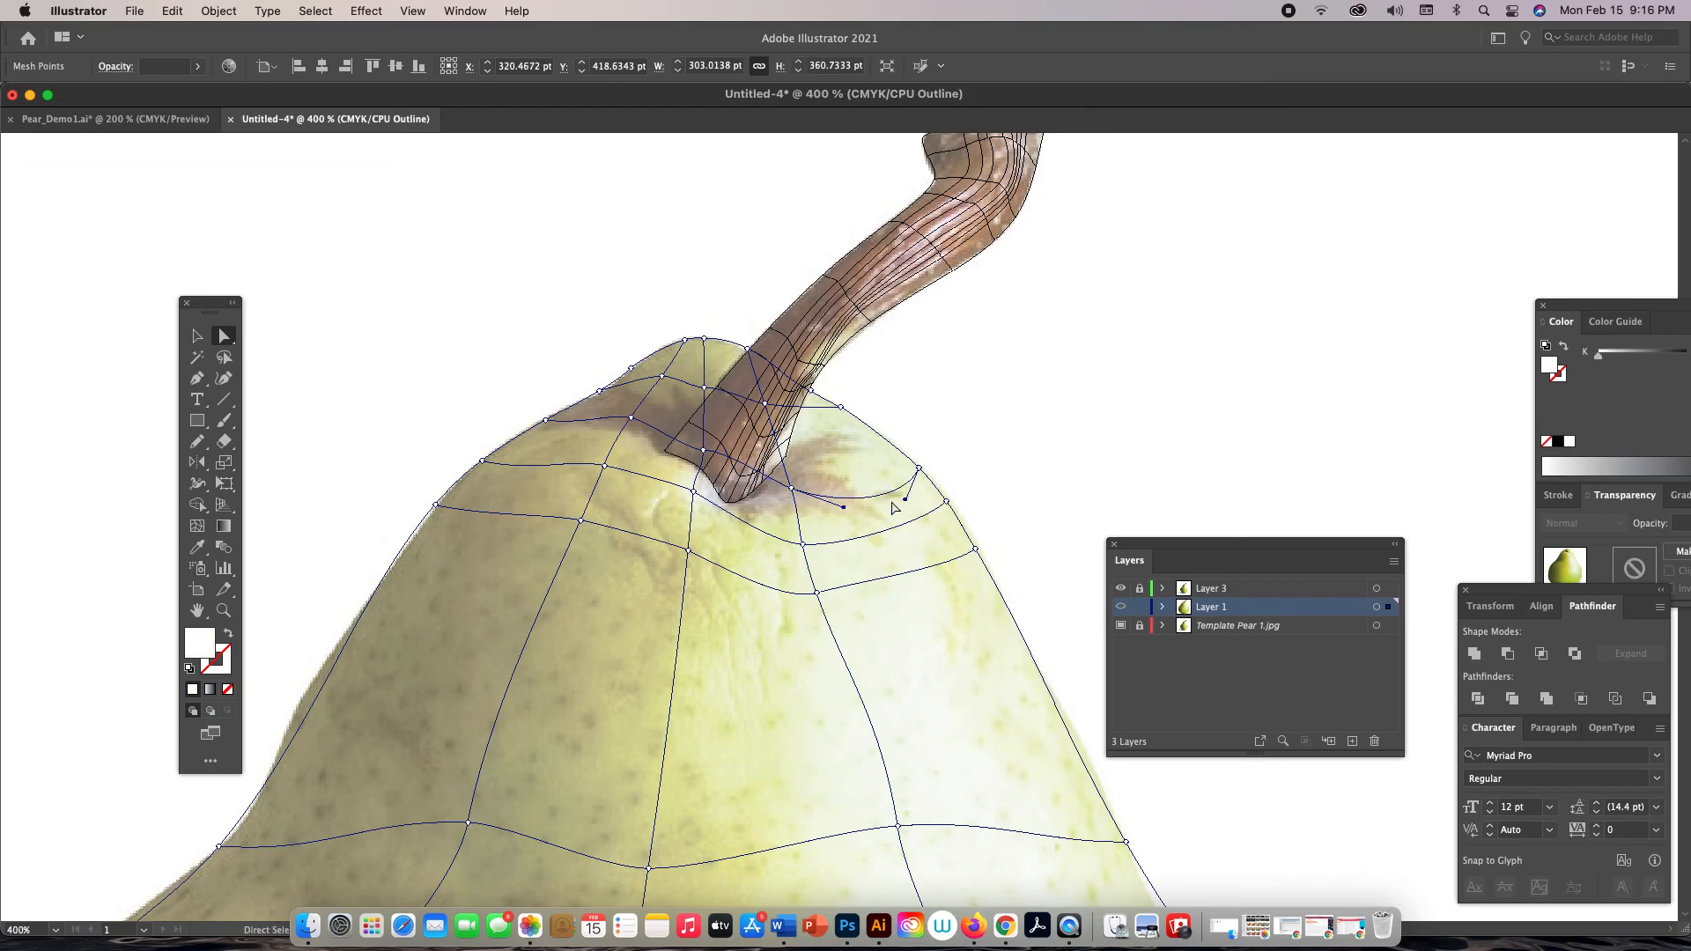
# Add a lengthwise mesh line through the pear's right shoulder, restore the preview, and recolor its point with yellow-green sampled from the pear body
pyautogui.press('u')
pyautogui.click(908, 529)
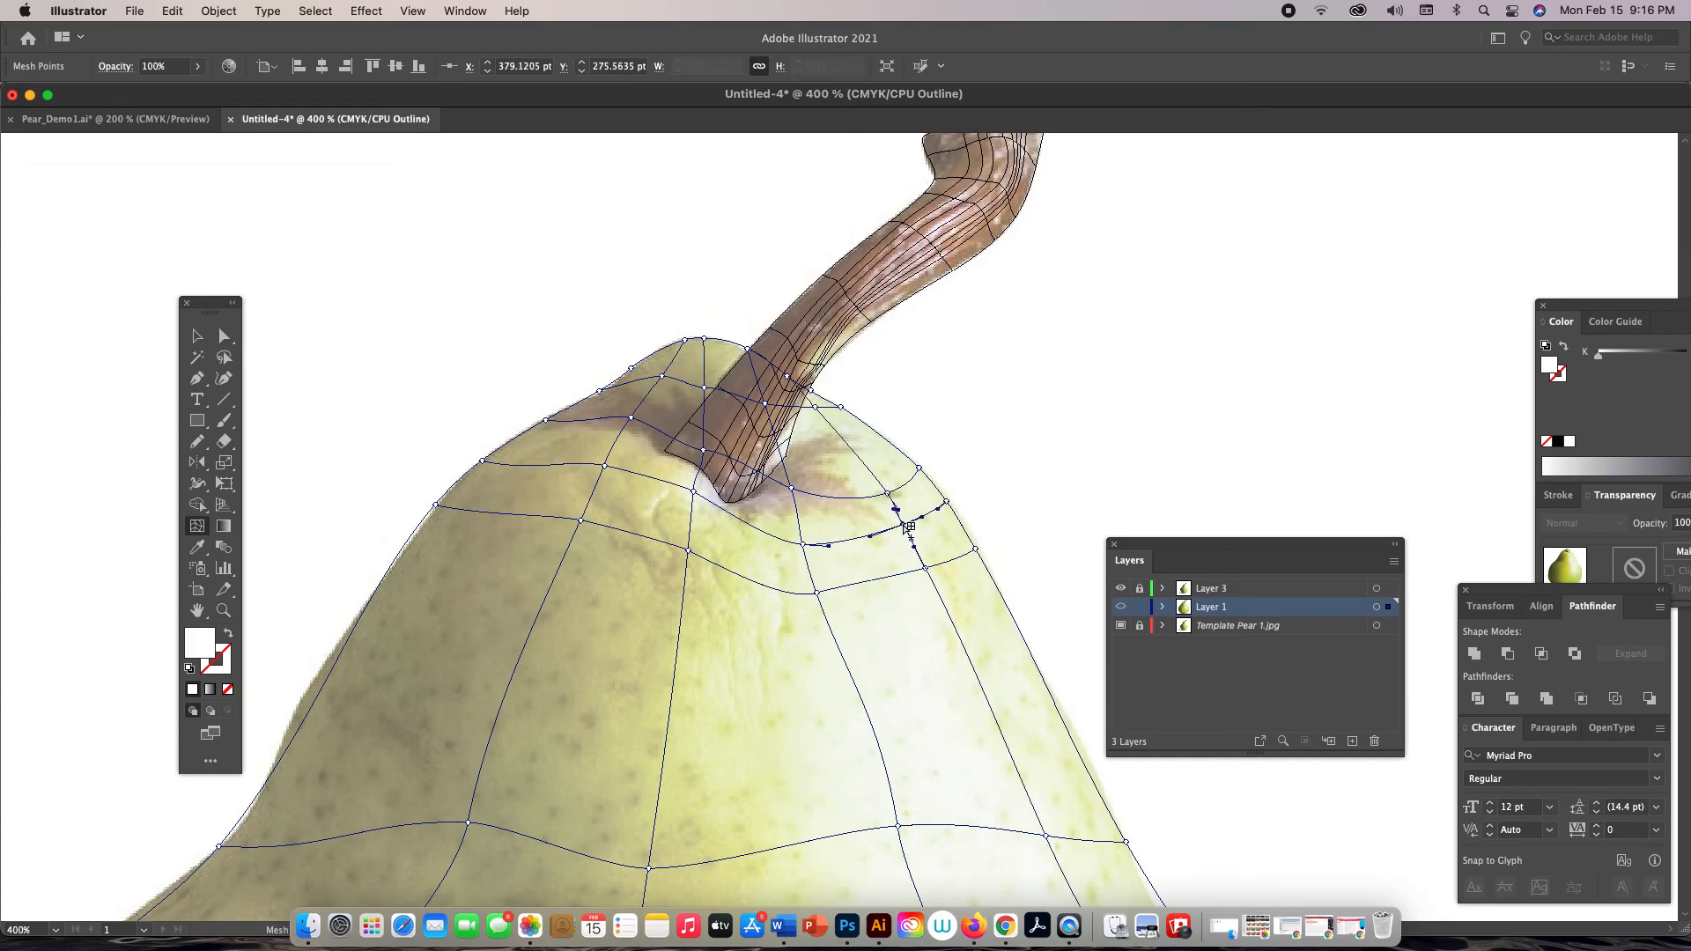
pyautogui.press('a')
pyautogui.press('super+y')
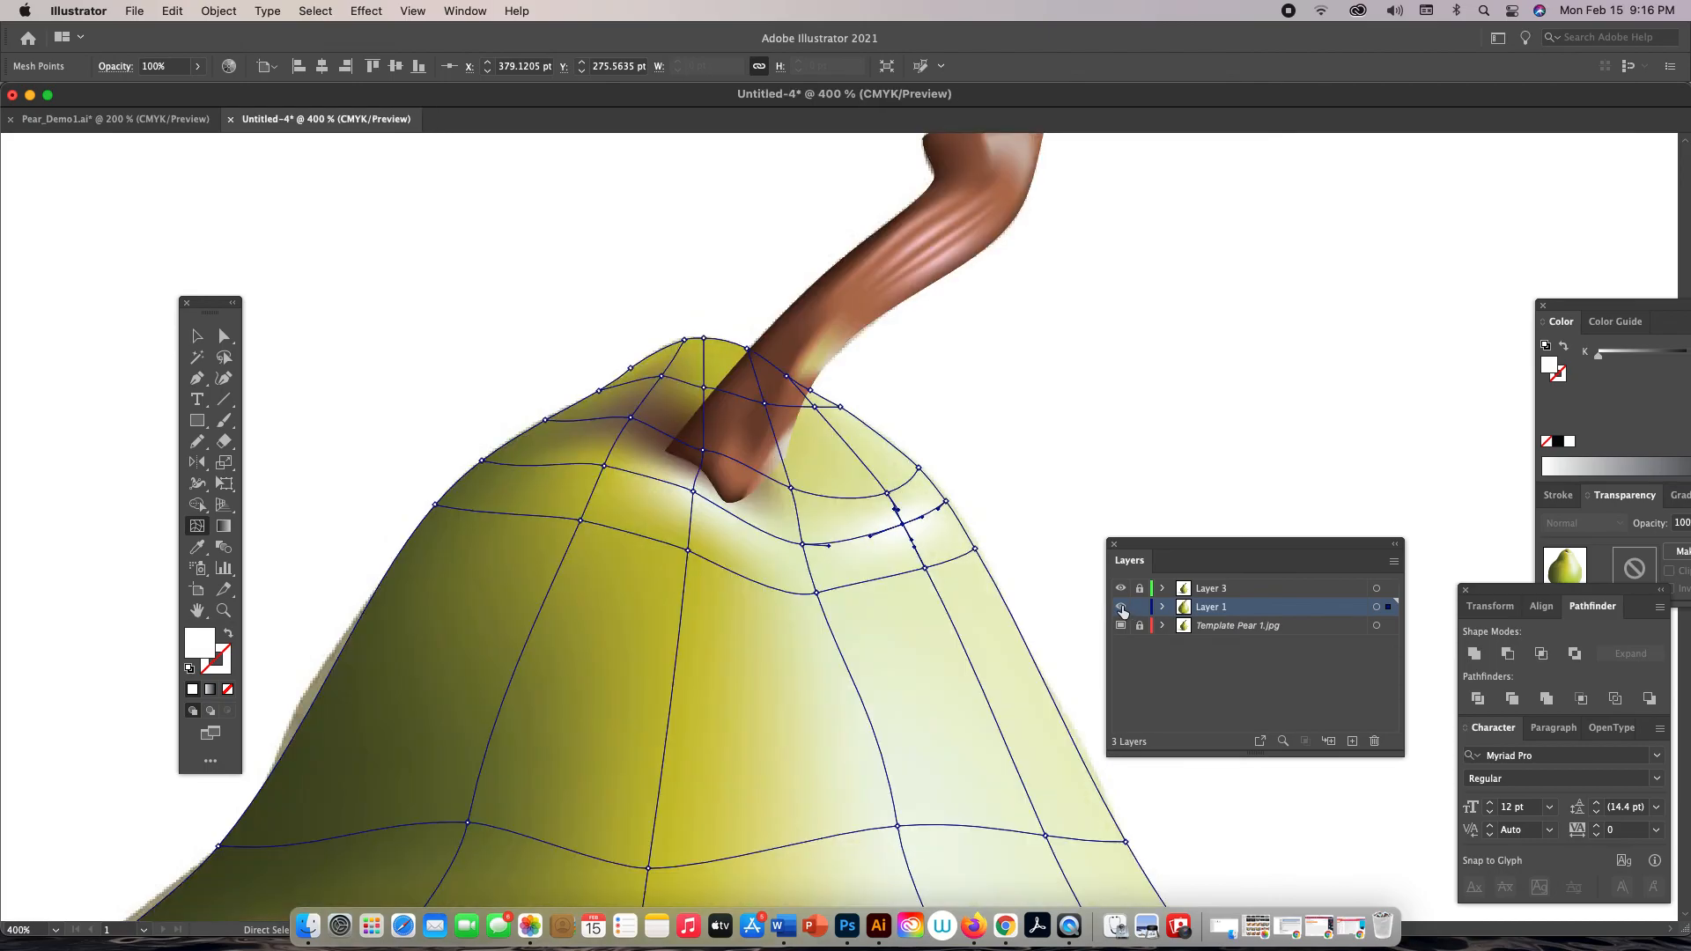
pyautogui.press('i')
pyautogui.click(734, 595)
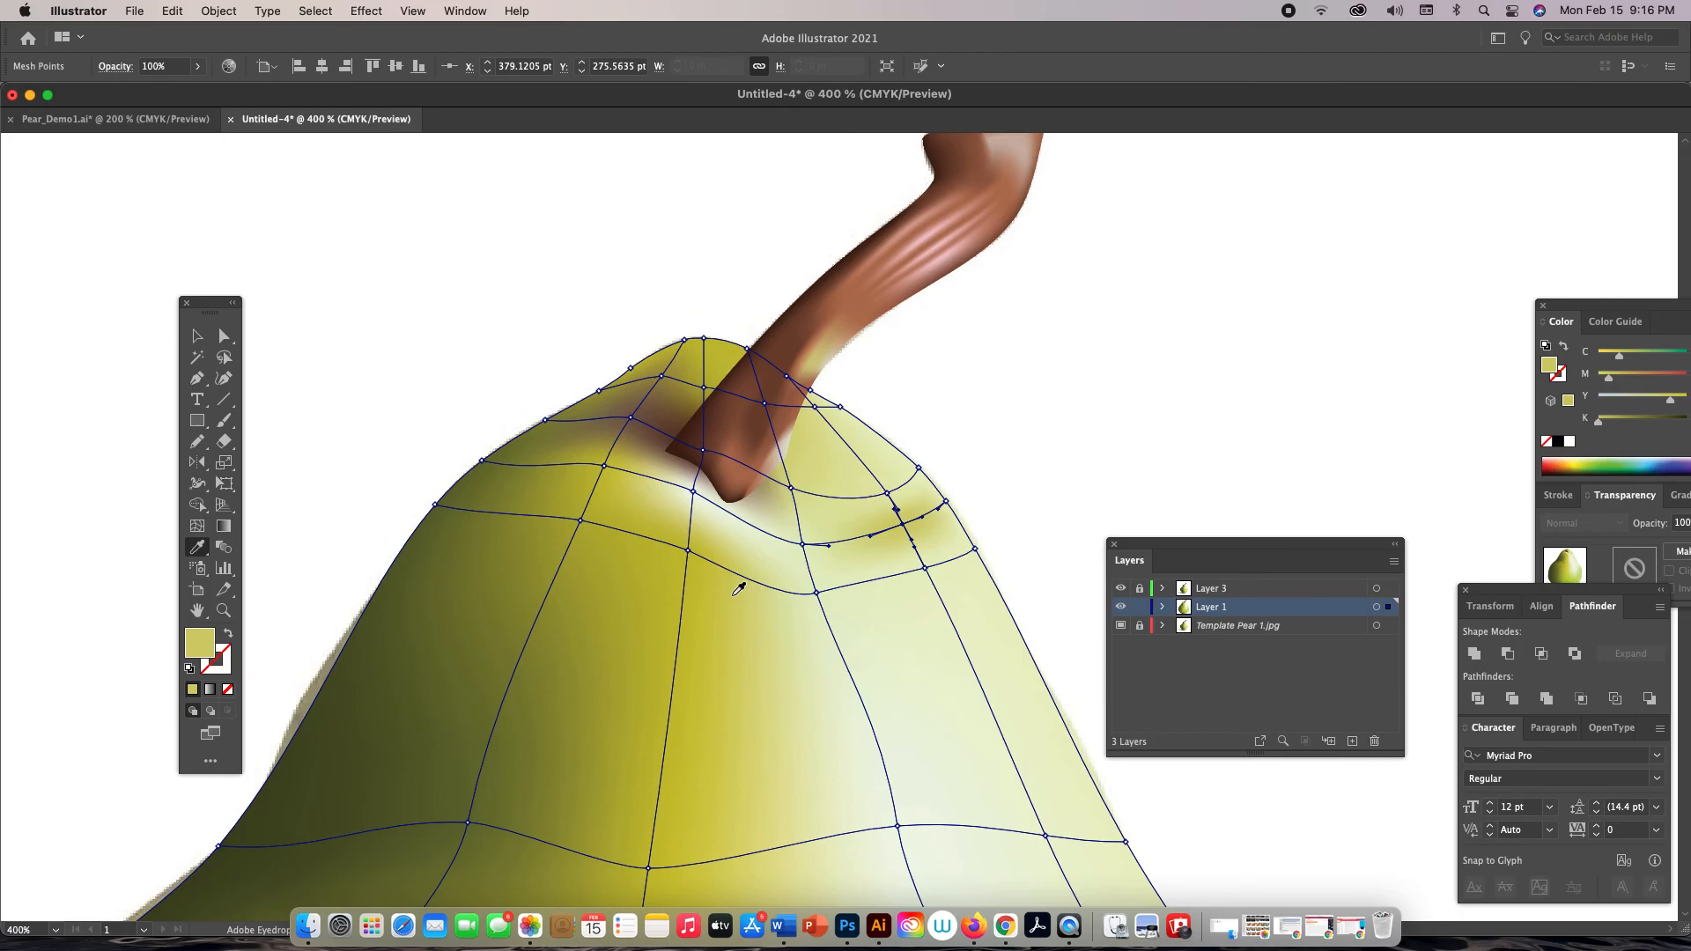
# Recolor the pear mesh point just right of the stem's base with brown sampled from the shadow on the stem's left side
pyautogui.press('a')
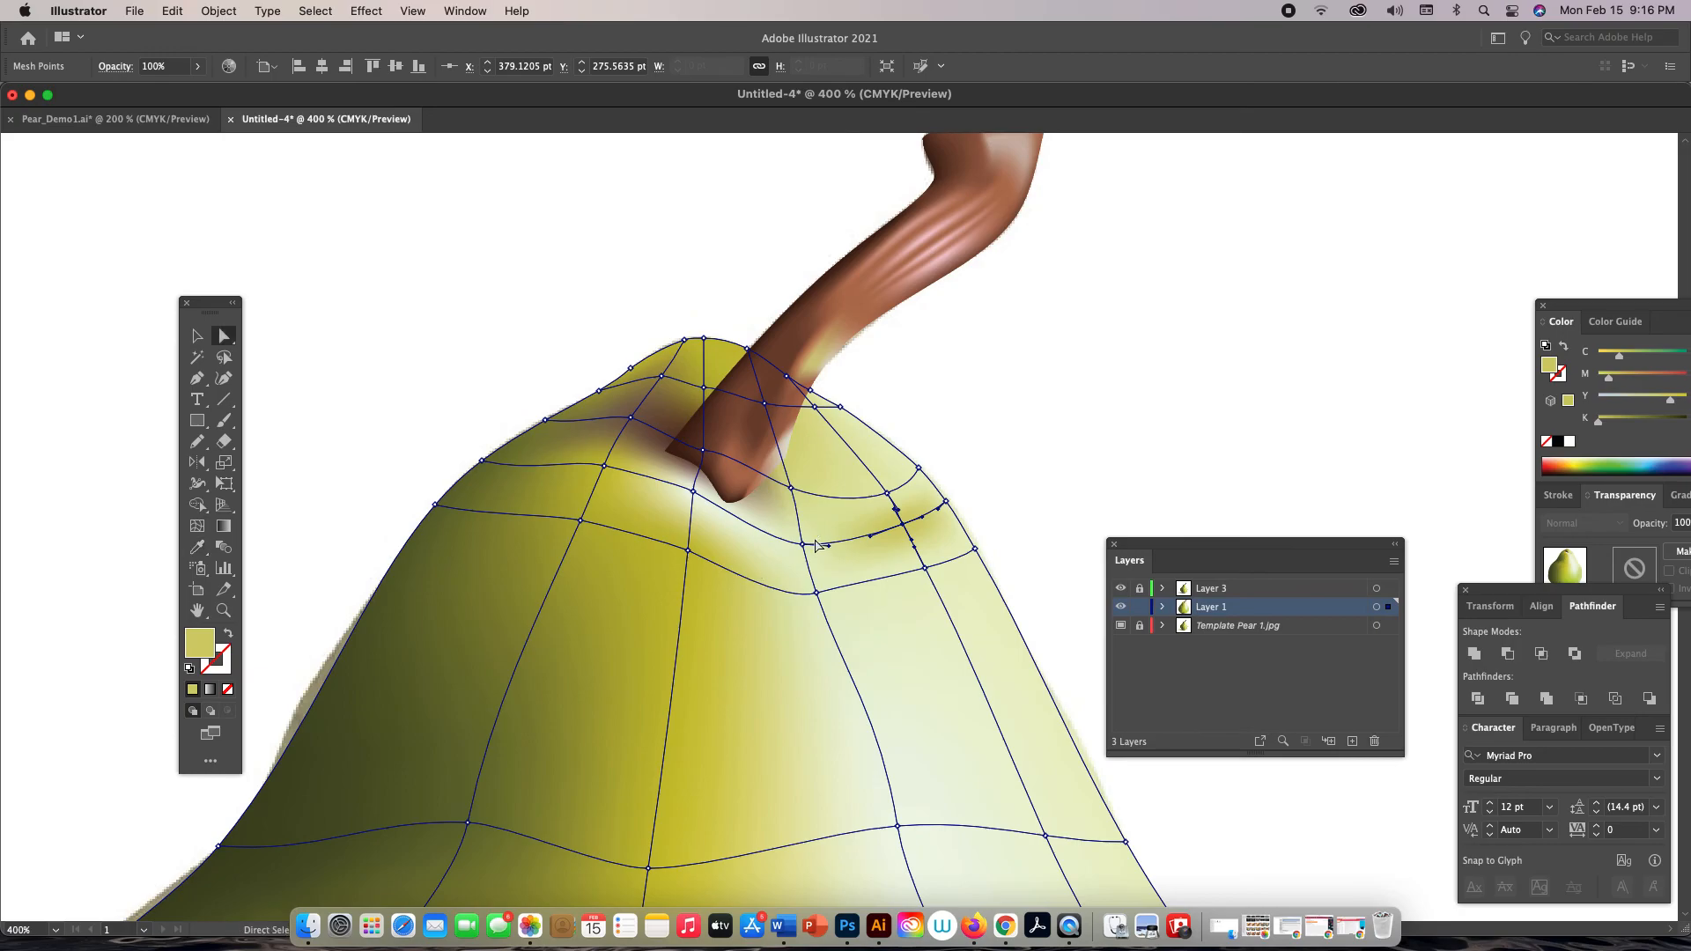
pyautogui.click(792, 488)
pyautogui.click(792, 489)
pyautogui.press('i')
pyautogui.click(674, 425)
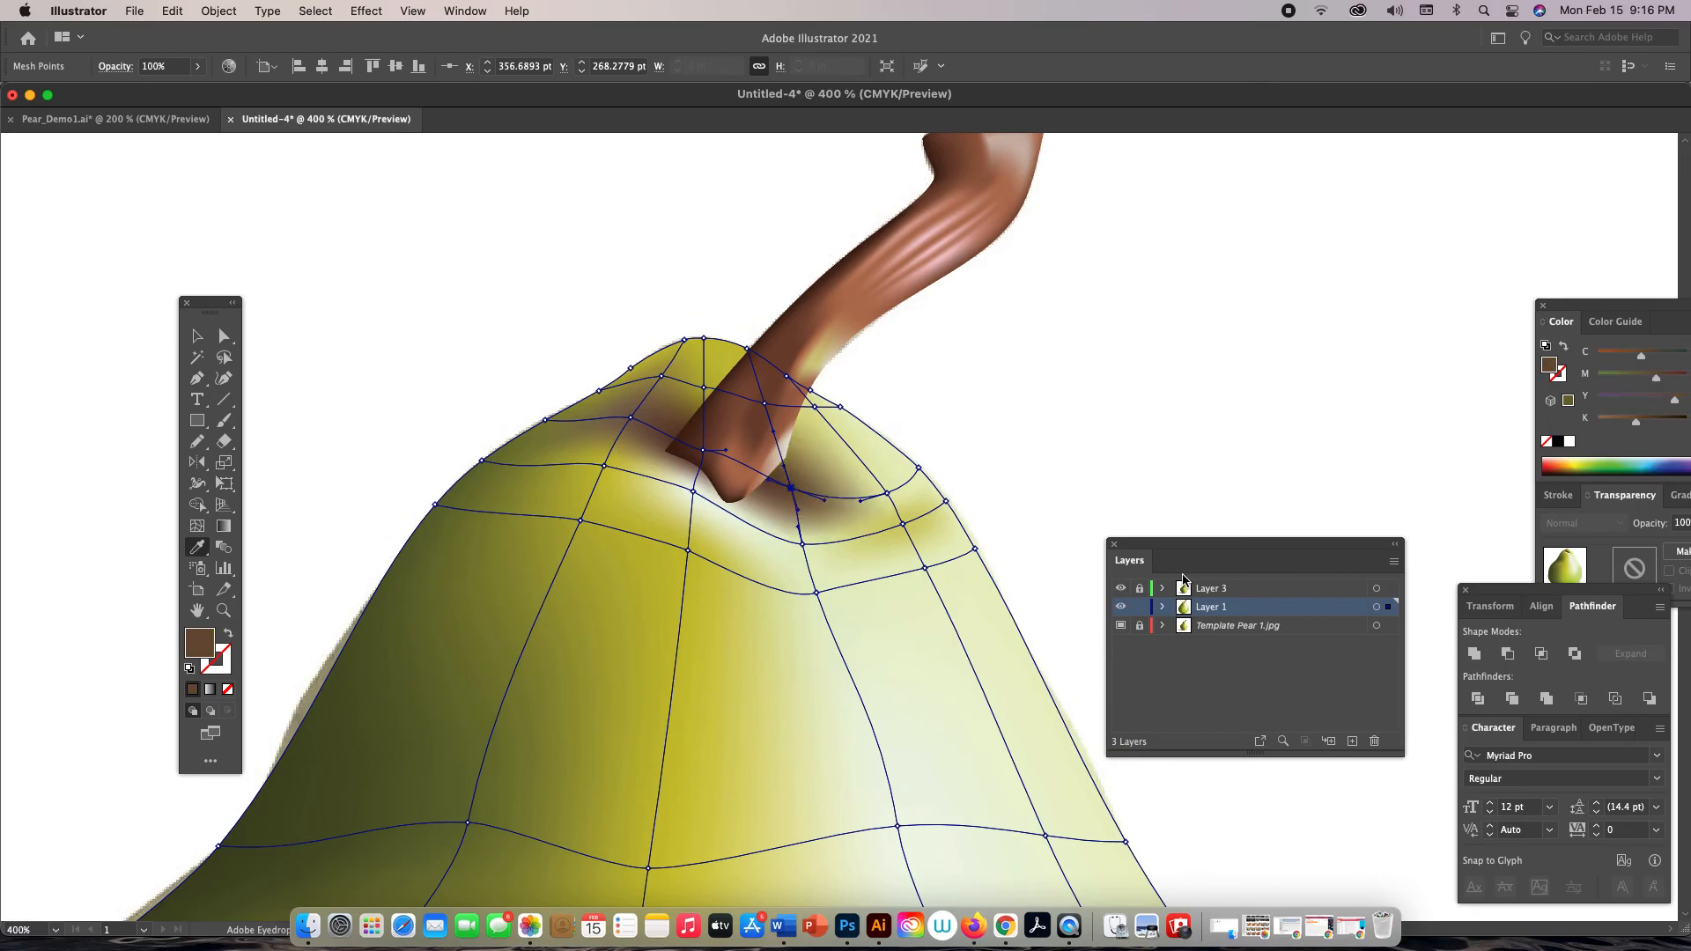
# Move the Layers palette down off the reference photo, deselect the pear, and compare its shading and stem recess with the photo
pyautogui.press('super+minus')
pyautogui.press('super+0')
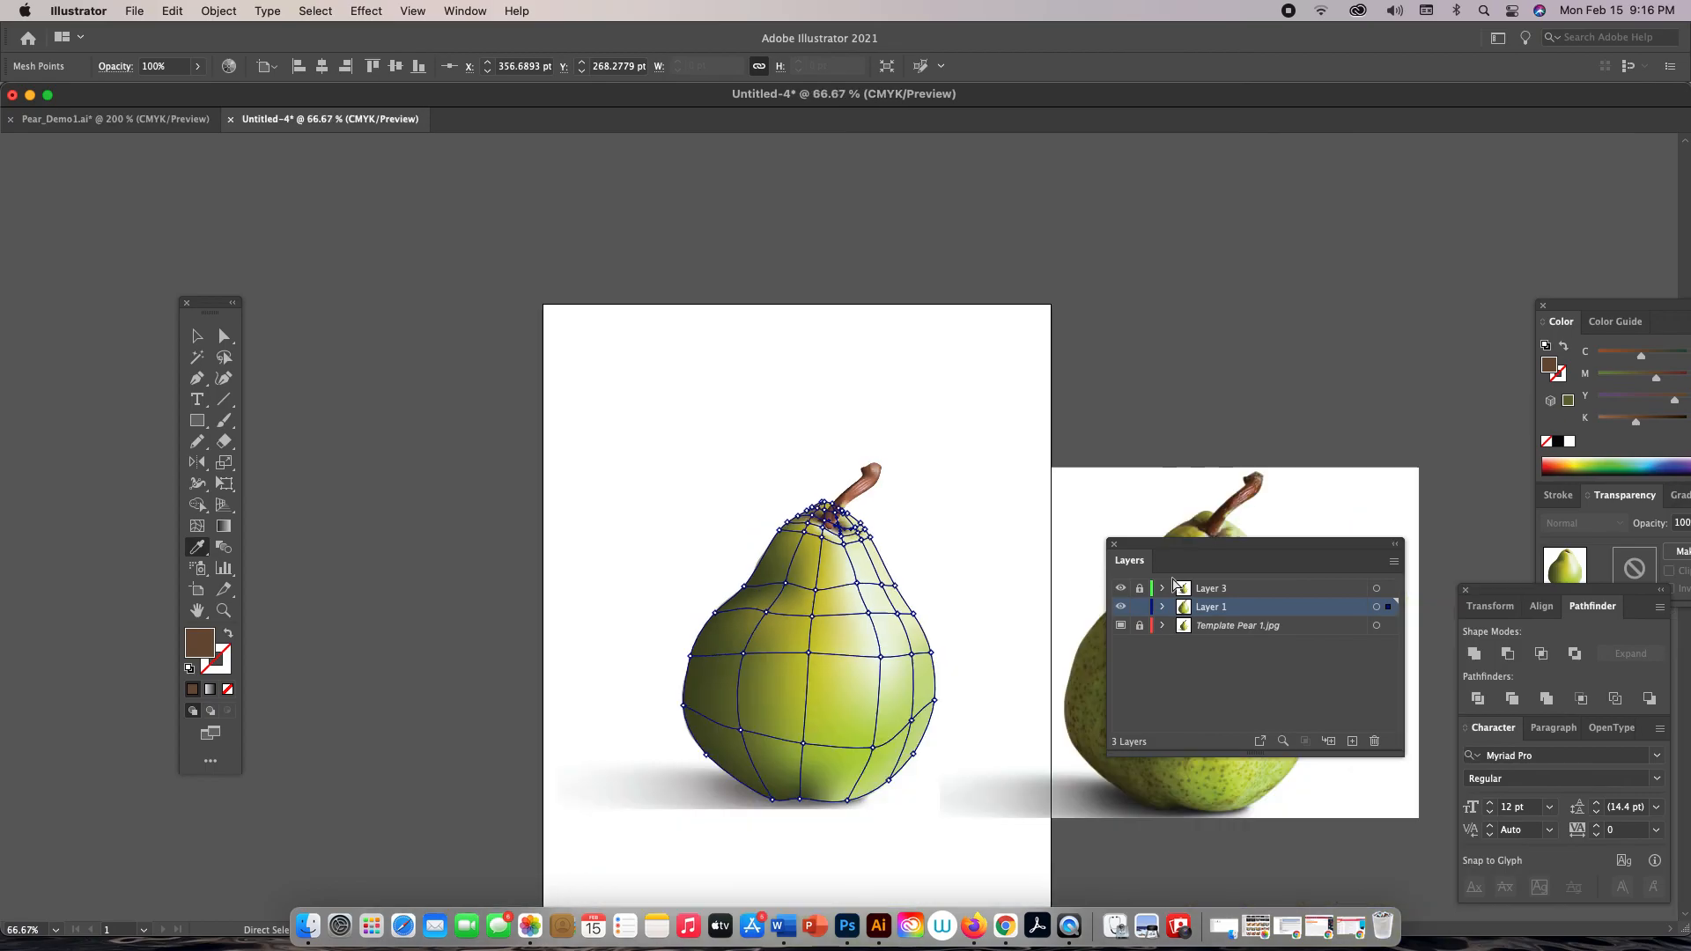
pyautogui.moveTo(1163, 548); pyautogui.dragTo(1164, 610)
pyautogui.moveTo(1149, 679); pyautogui.dragTo(1145, 678)
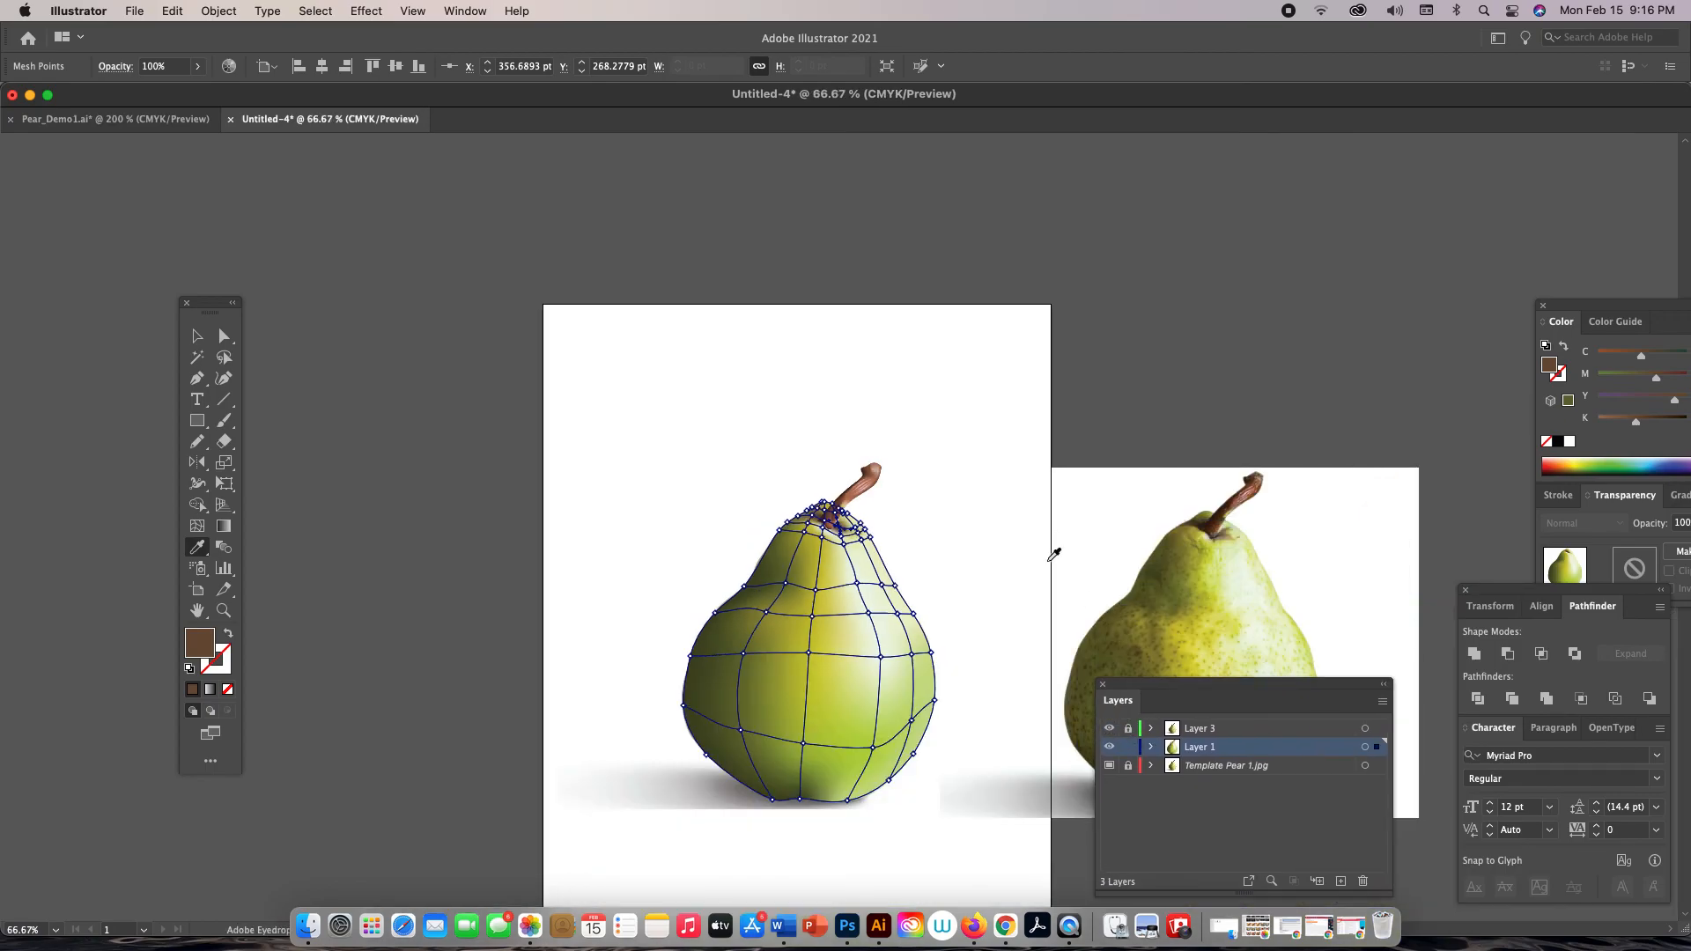
pyautogui.press('a')
pyautogui.click(452, 356)
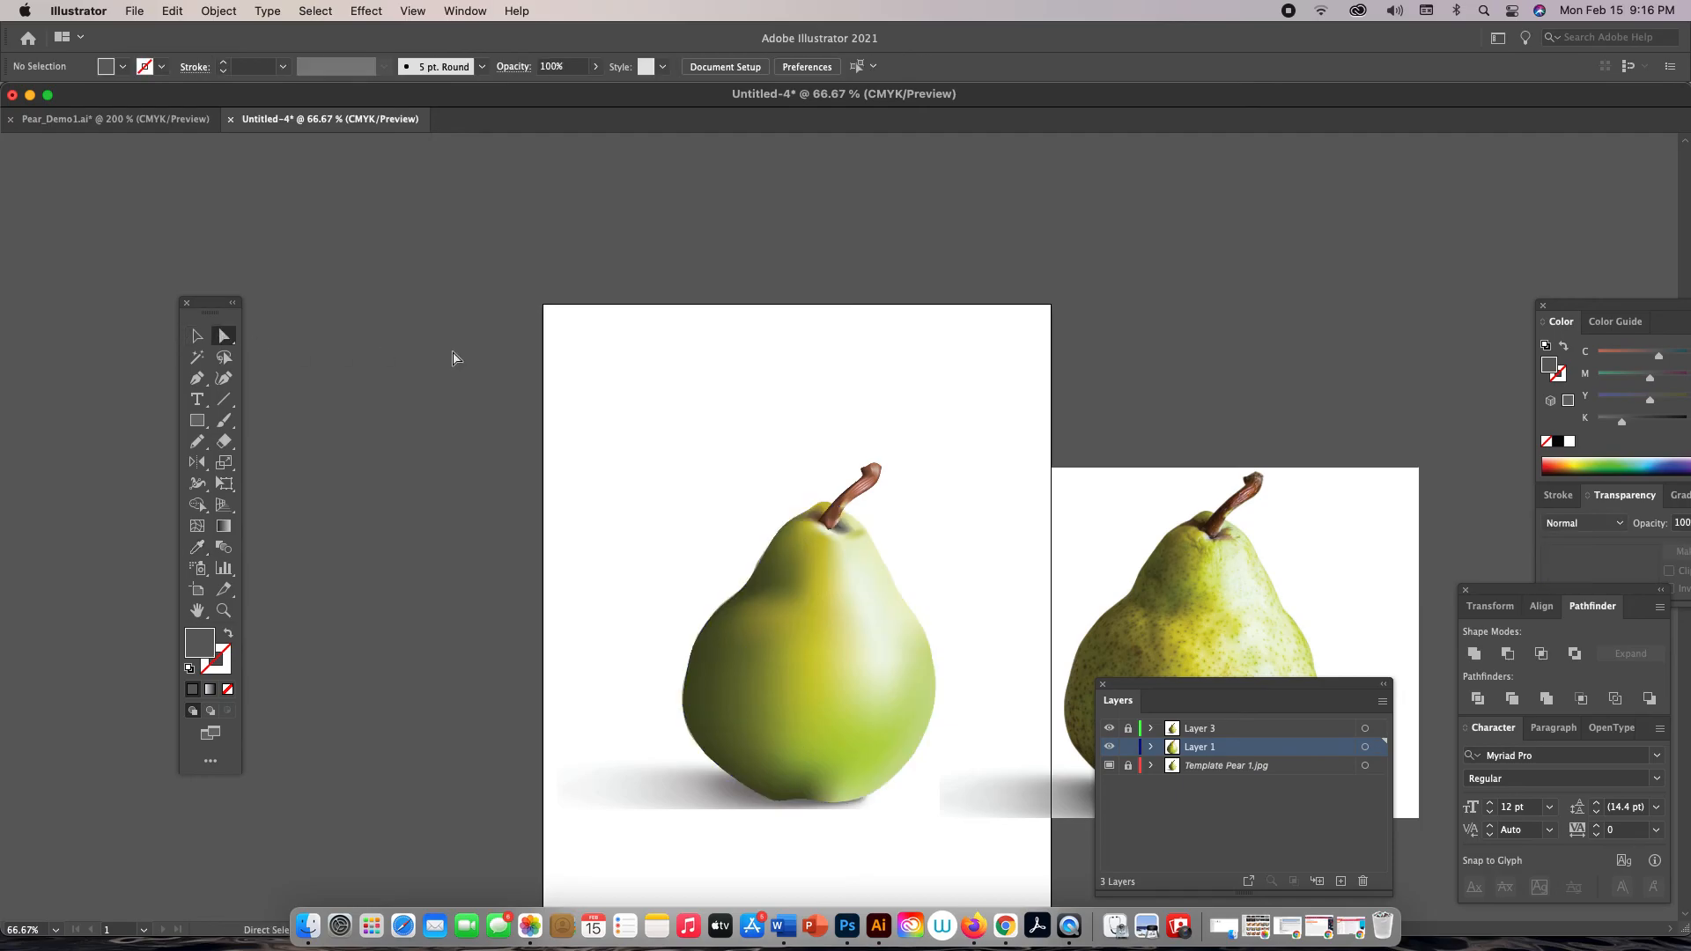
pyautogui.press('z')
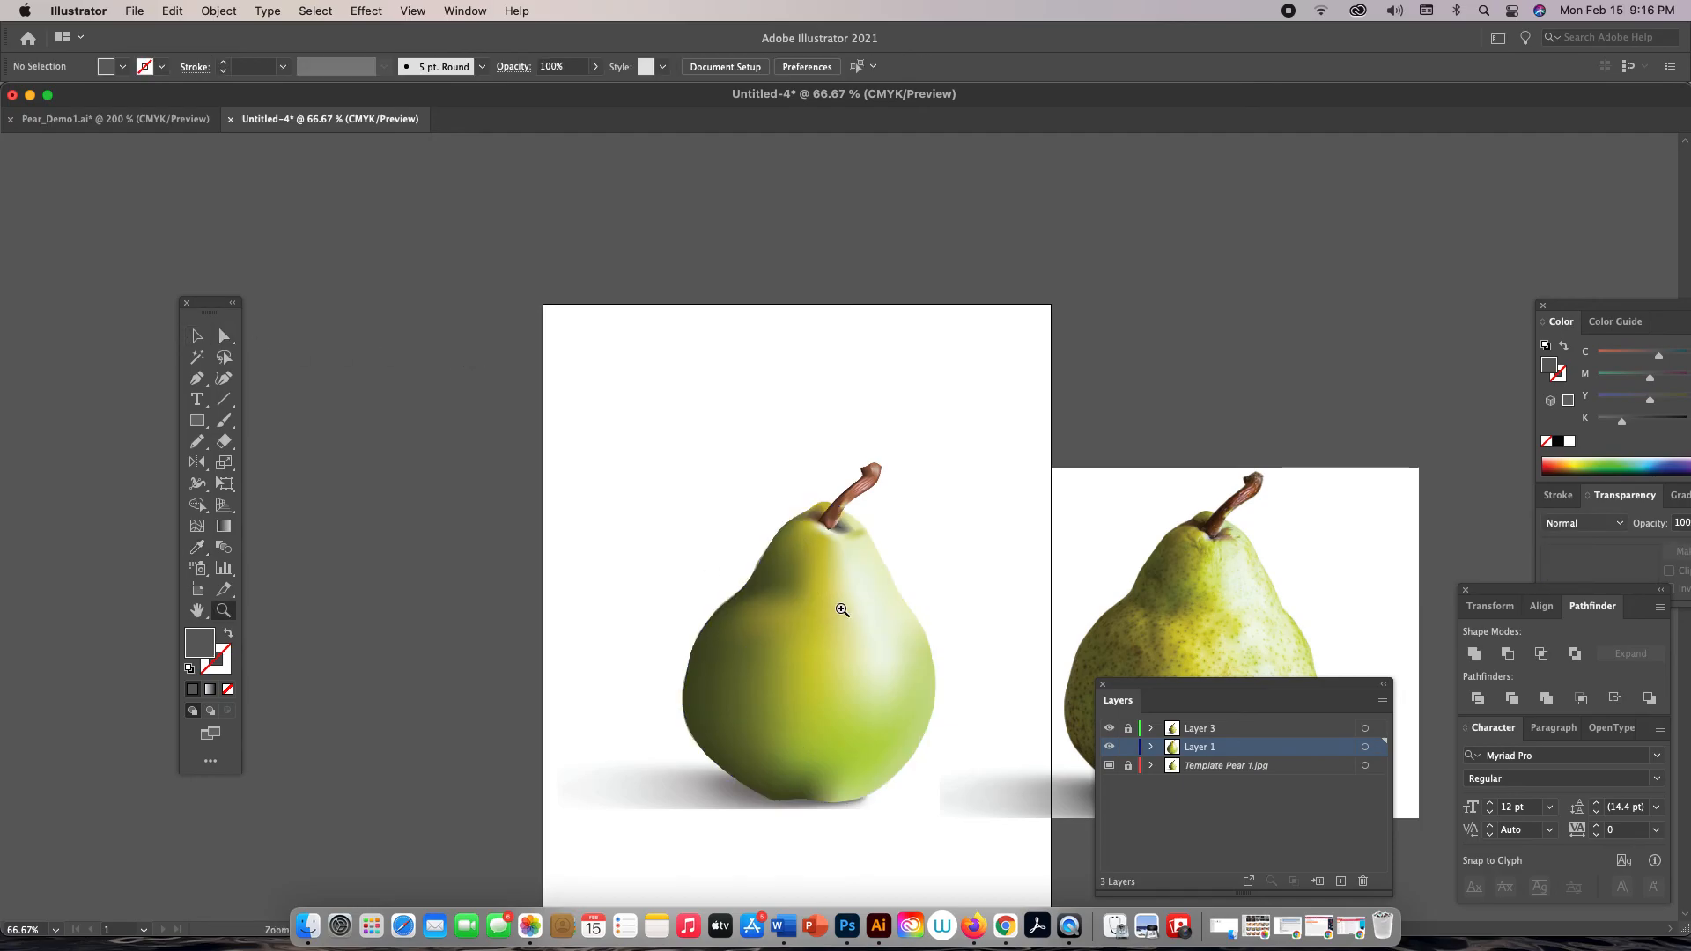
pyautogui.click(855, 550)
pyautogui.click(836, 511)
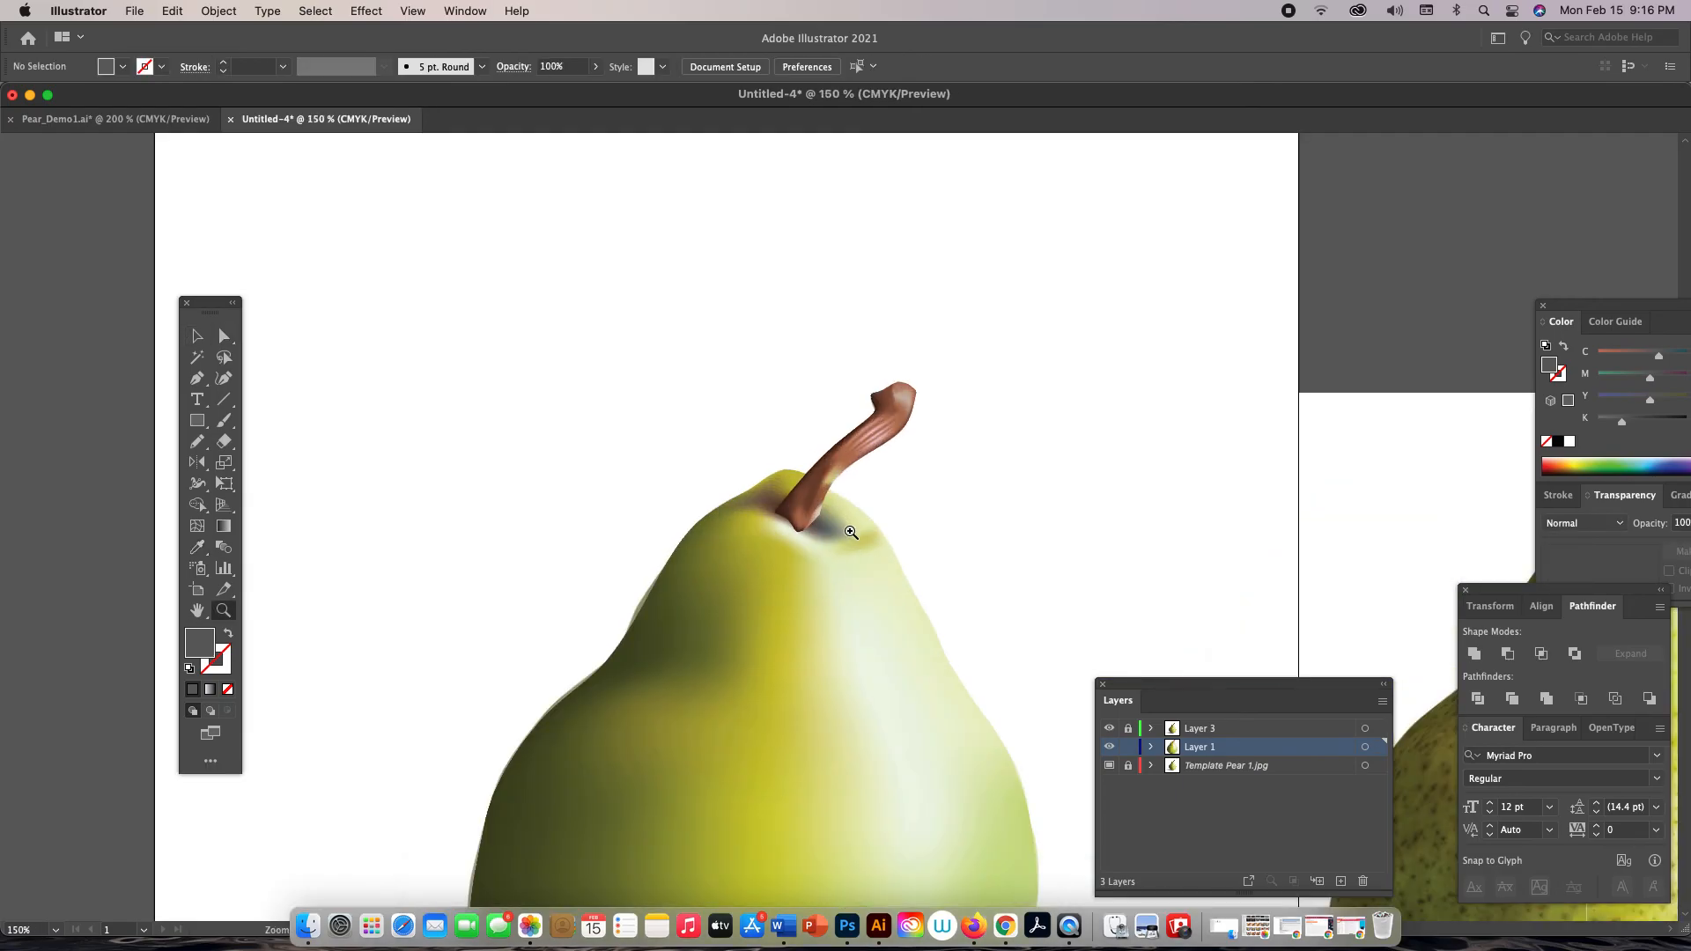
# Recolor the pear mesh point just right of the stem's base with brown sampled from the photo's stem recess, then deselect the pear
pyautogui.click(851, 533)
pyautogui.click(829, 531)
pyautogui.click(830, 532)
pyautogui.press('a')
pyautogui.click(822, 529)
pyautogui.press('super+0')
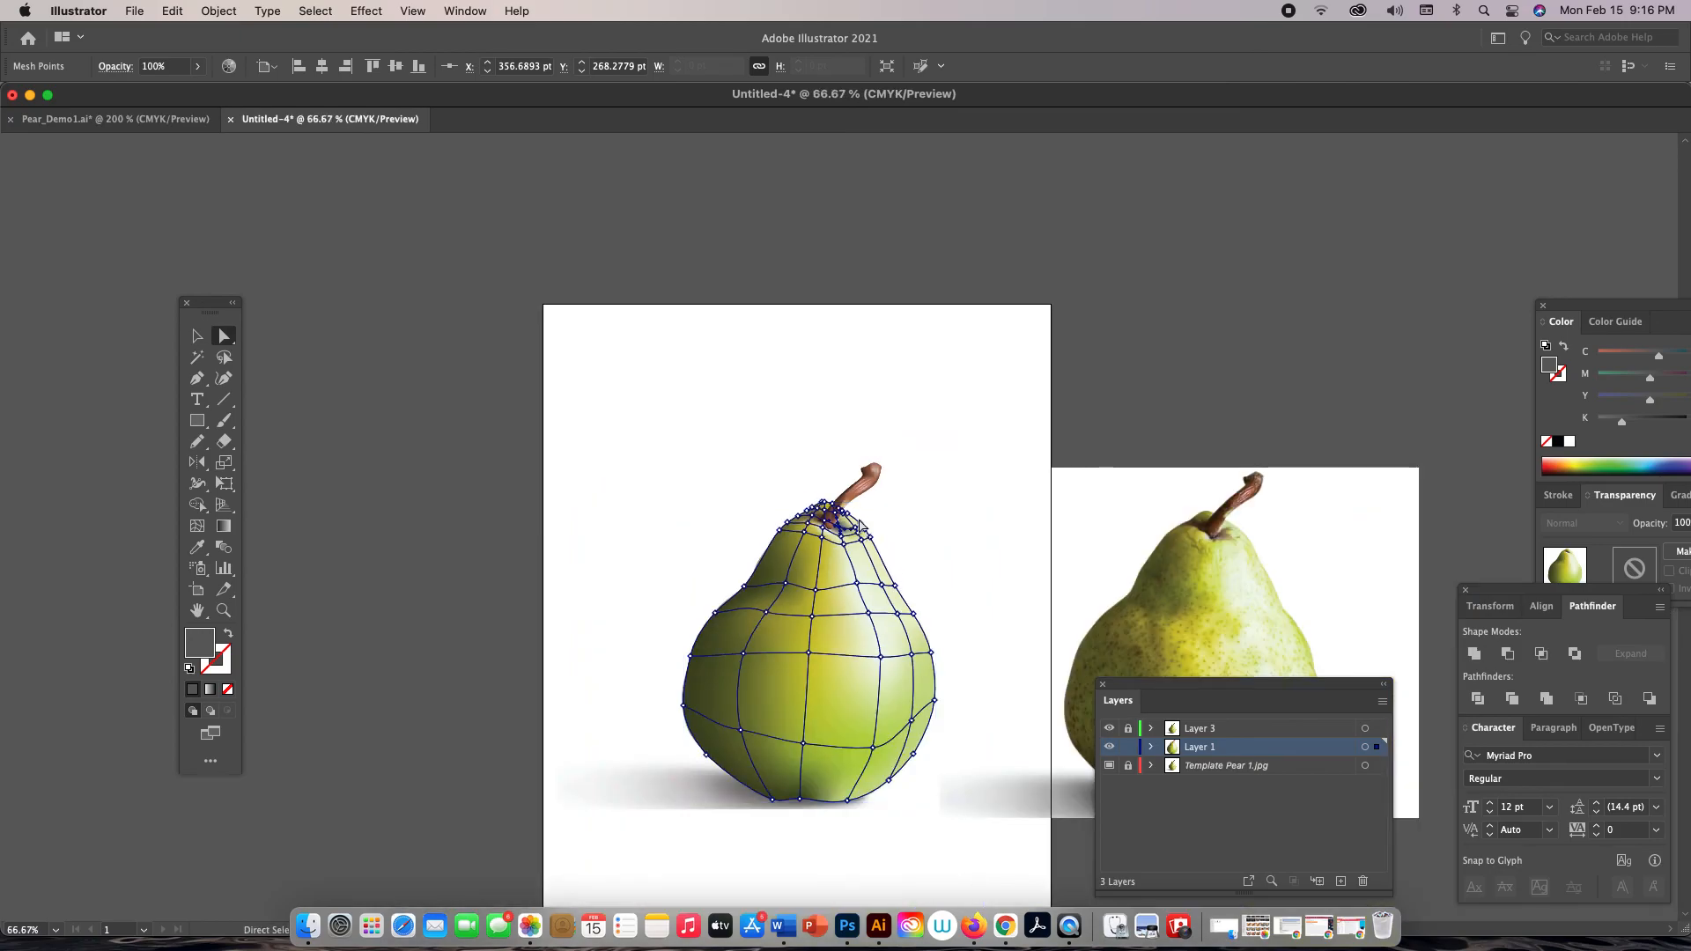
pyautogui.press('i')
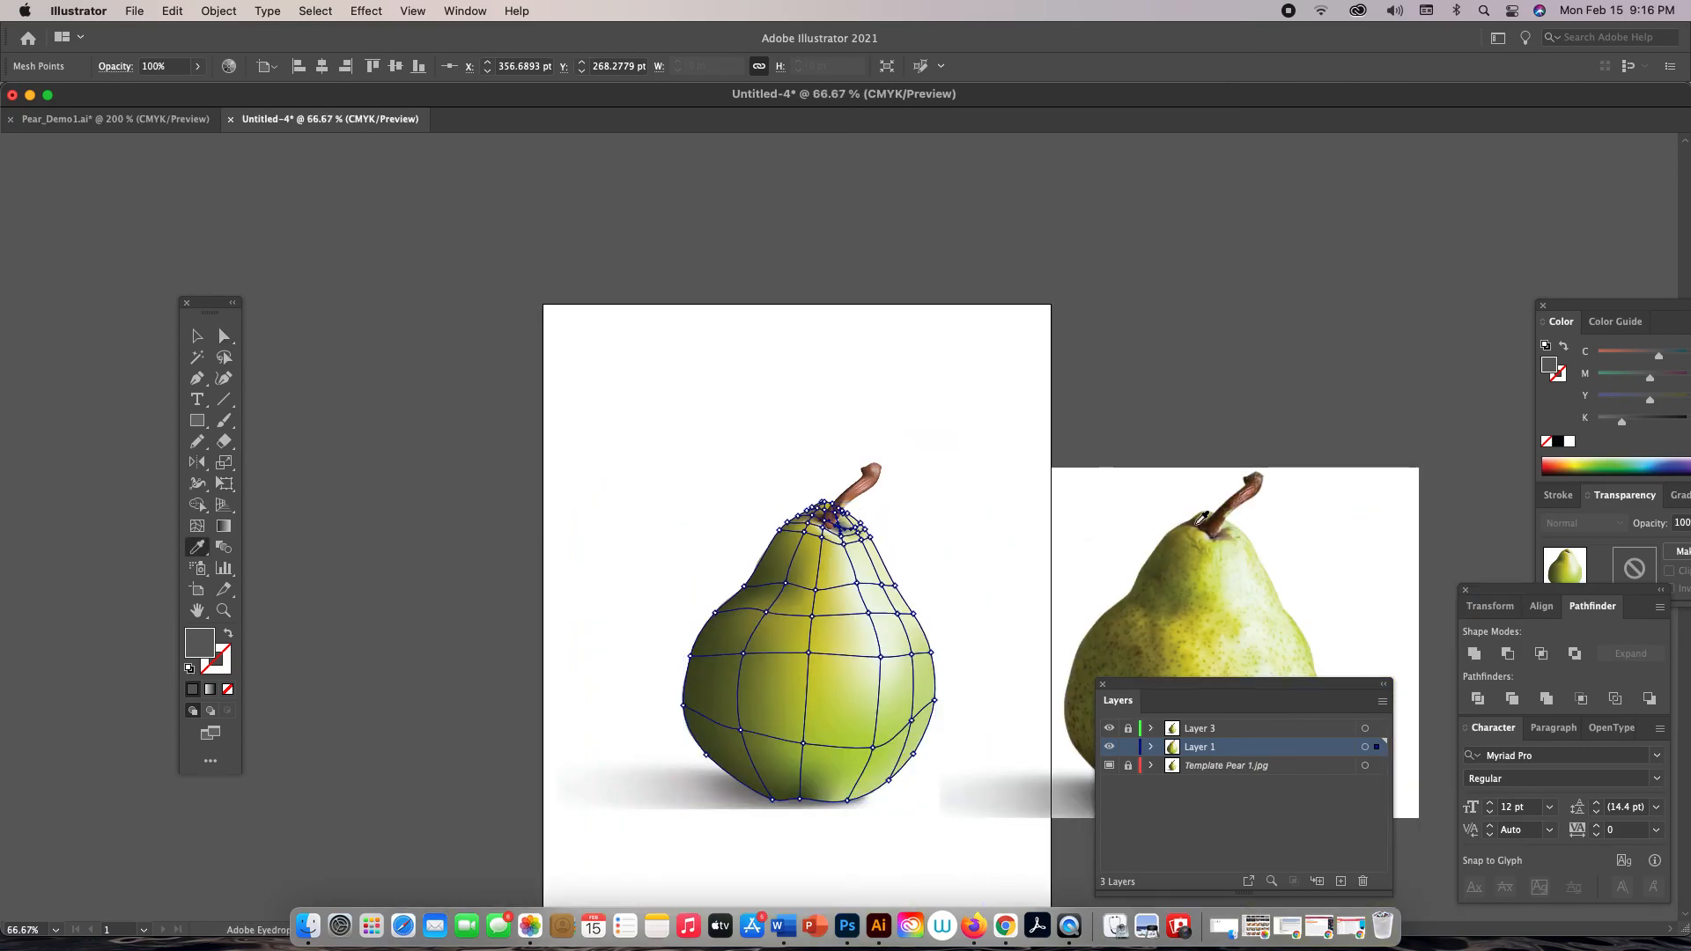
pyautogui.click(1232, 528)
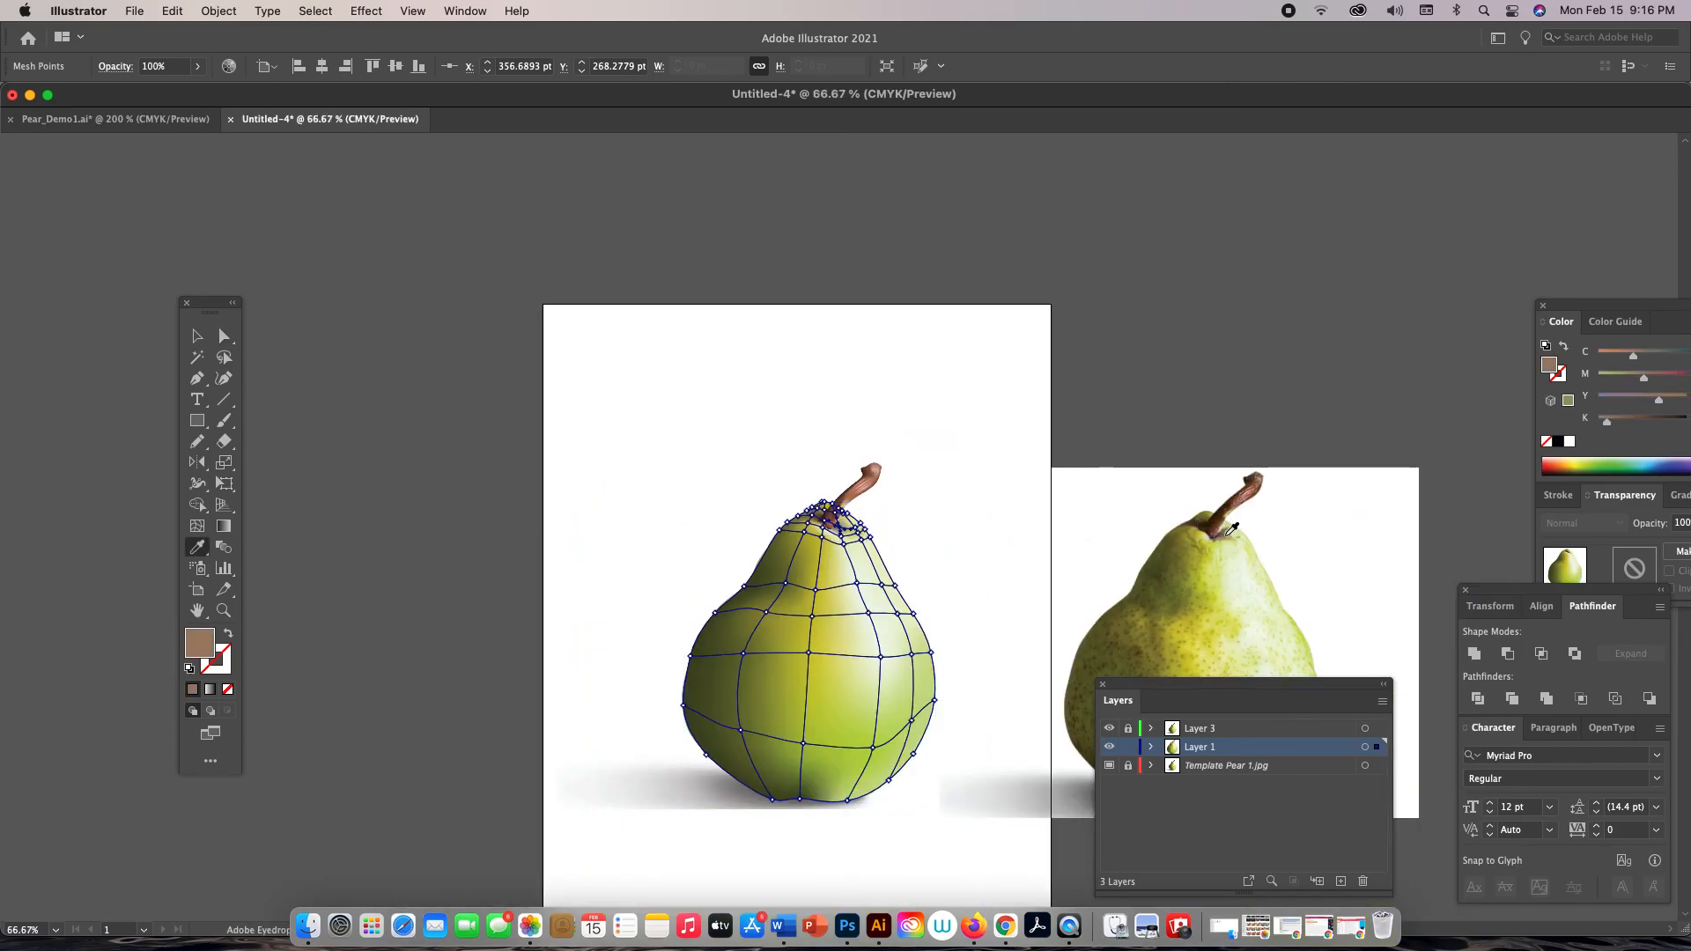
pyautogui.press('a')
pyautogui.click(583, 411)
# Move the pale mesh point on the lower edge of the recess right of the stem slightly down
pyautogui.press('z')
pyautogui.click(862, 563)
pyautogui.click(835, 520)
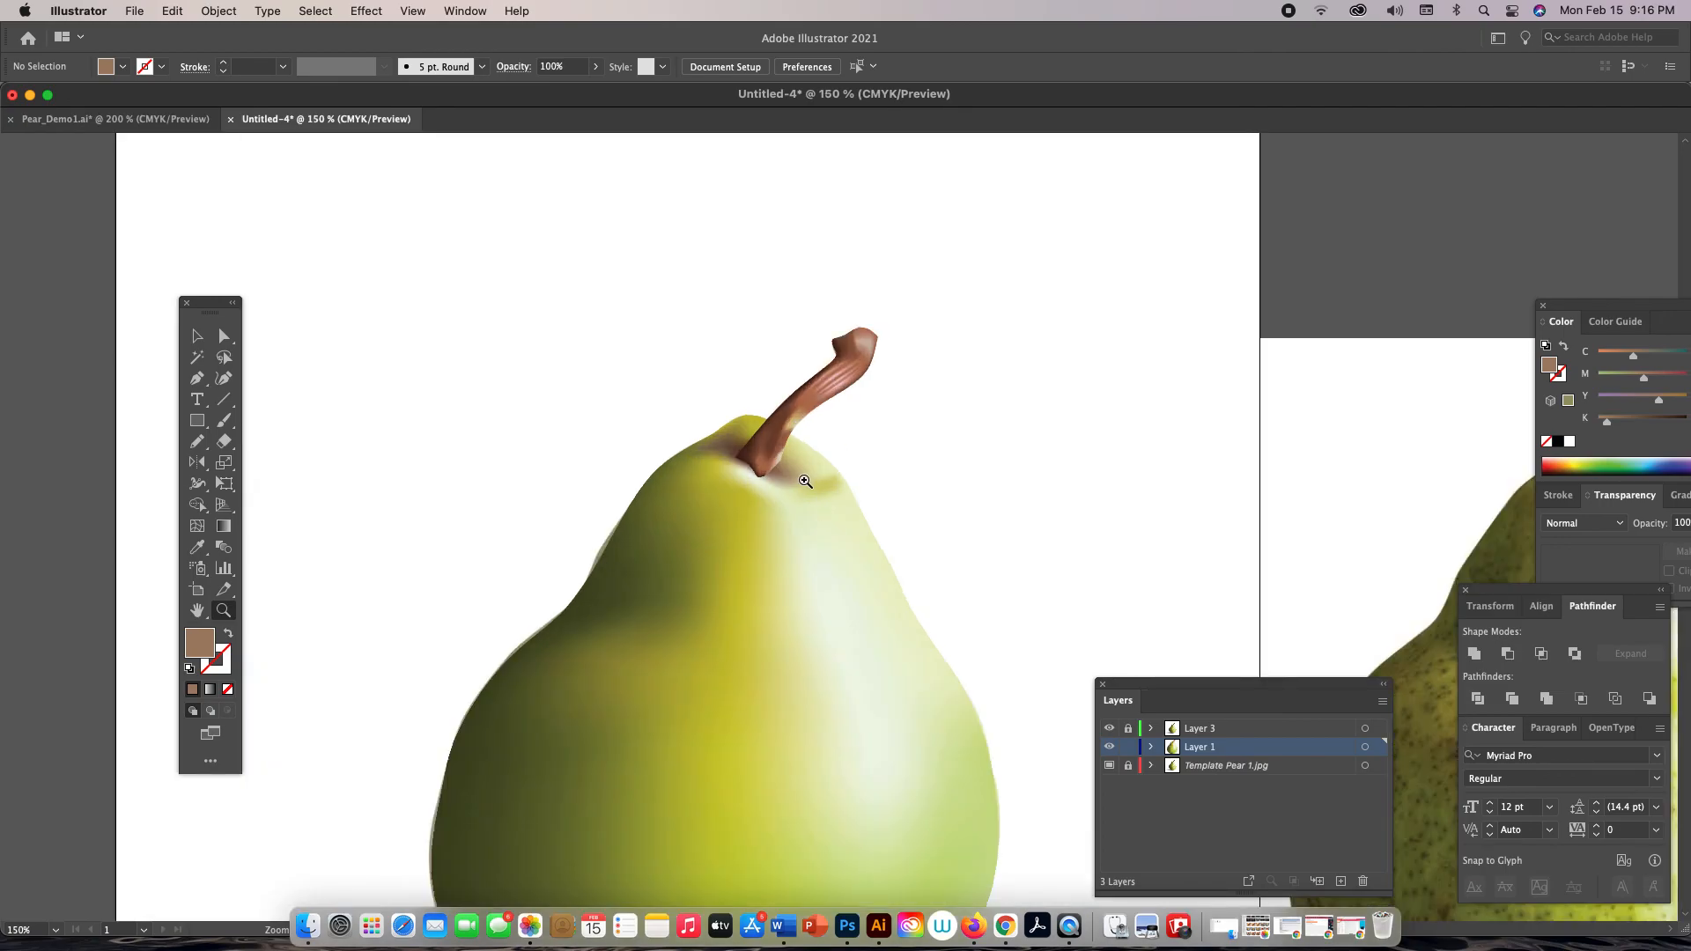
pyautogui.click(806, 481)
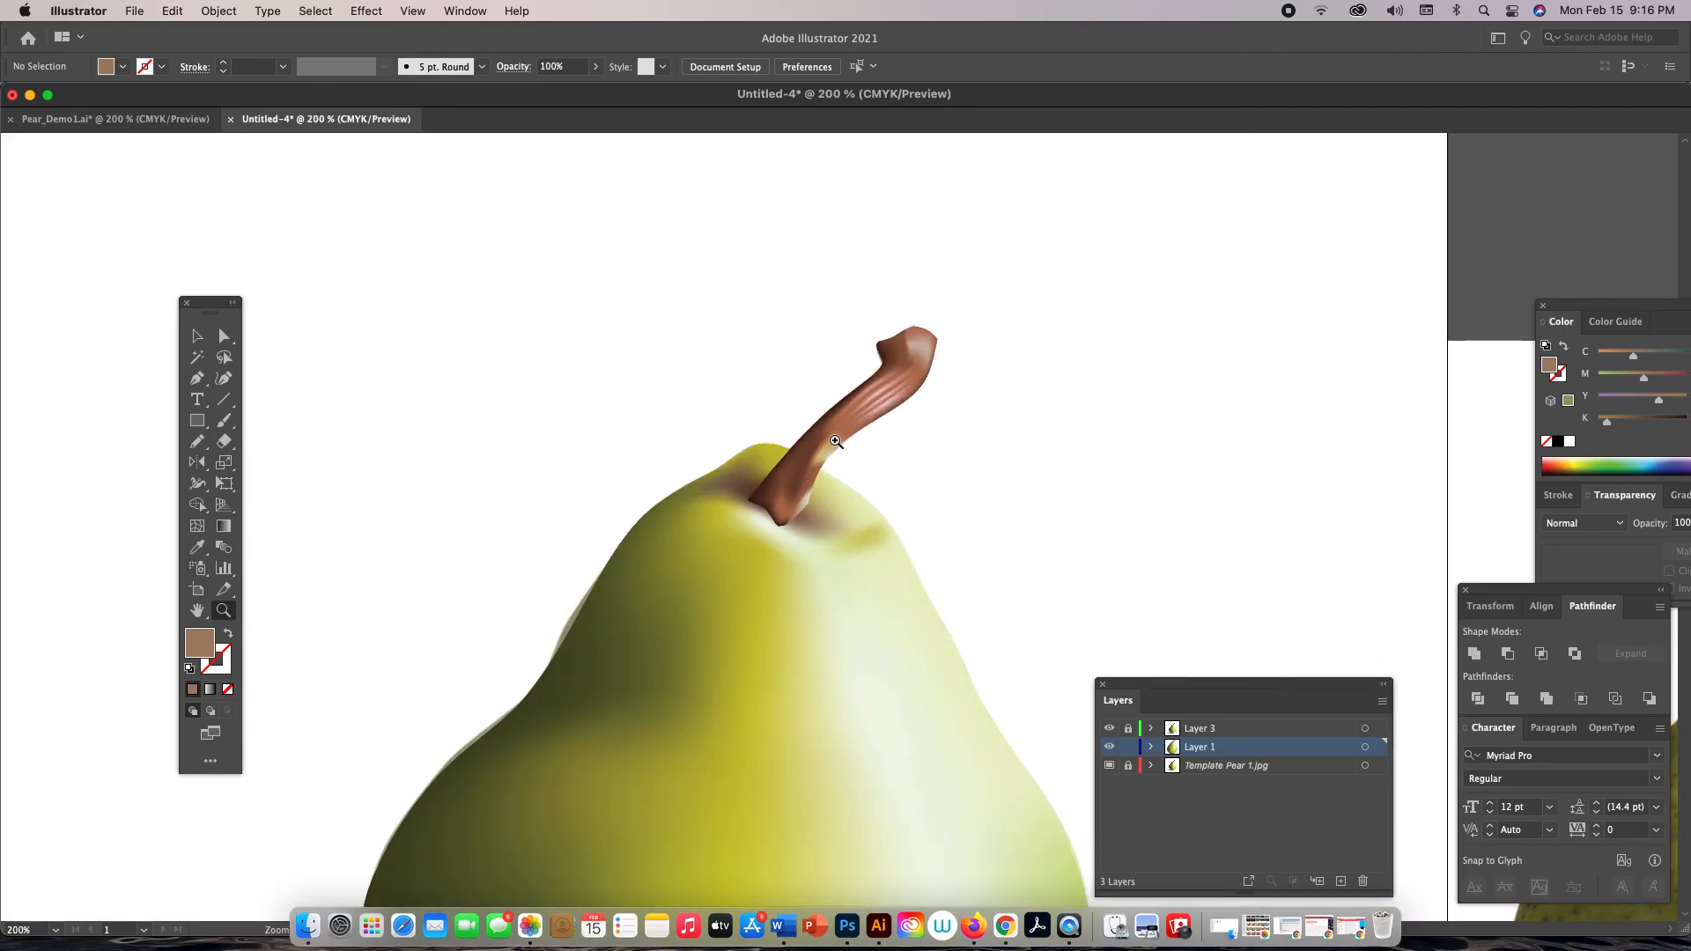
pyautogui.click(825, 538)
pyautogui.press('a')
pyautogui.click(818, 520)
pyautogui.moveTo(835, 544); pyautogui.dragTo(835, 557)
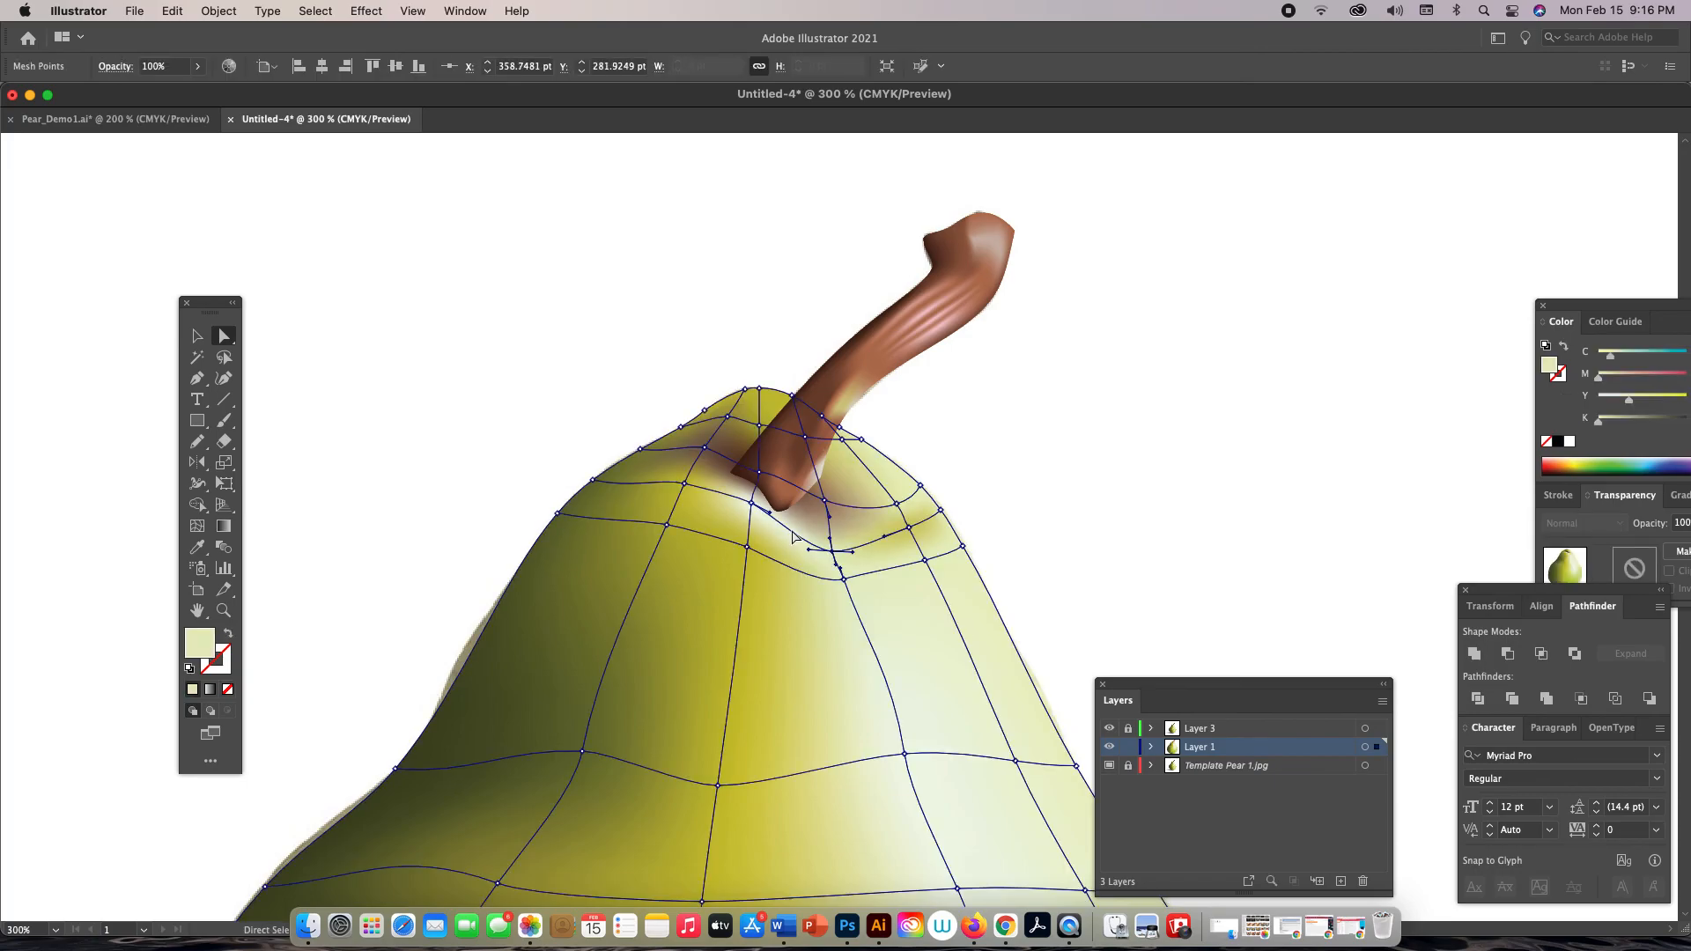
# Shift the mesh points at and just right of the stem's base slightly down, and the one behind the stem slightly up
pyautogui.click(765, 486)
pyautogui.click(766, 486)
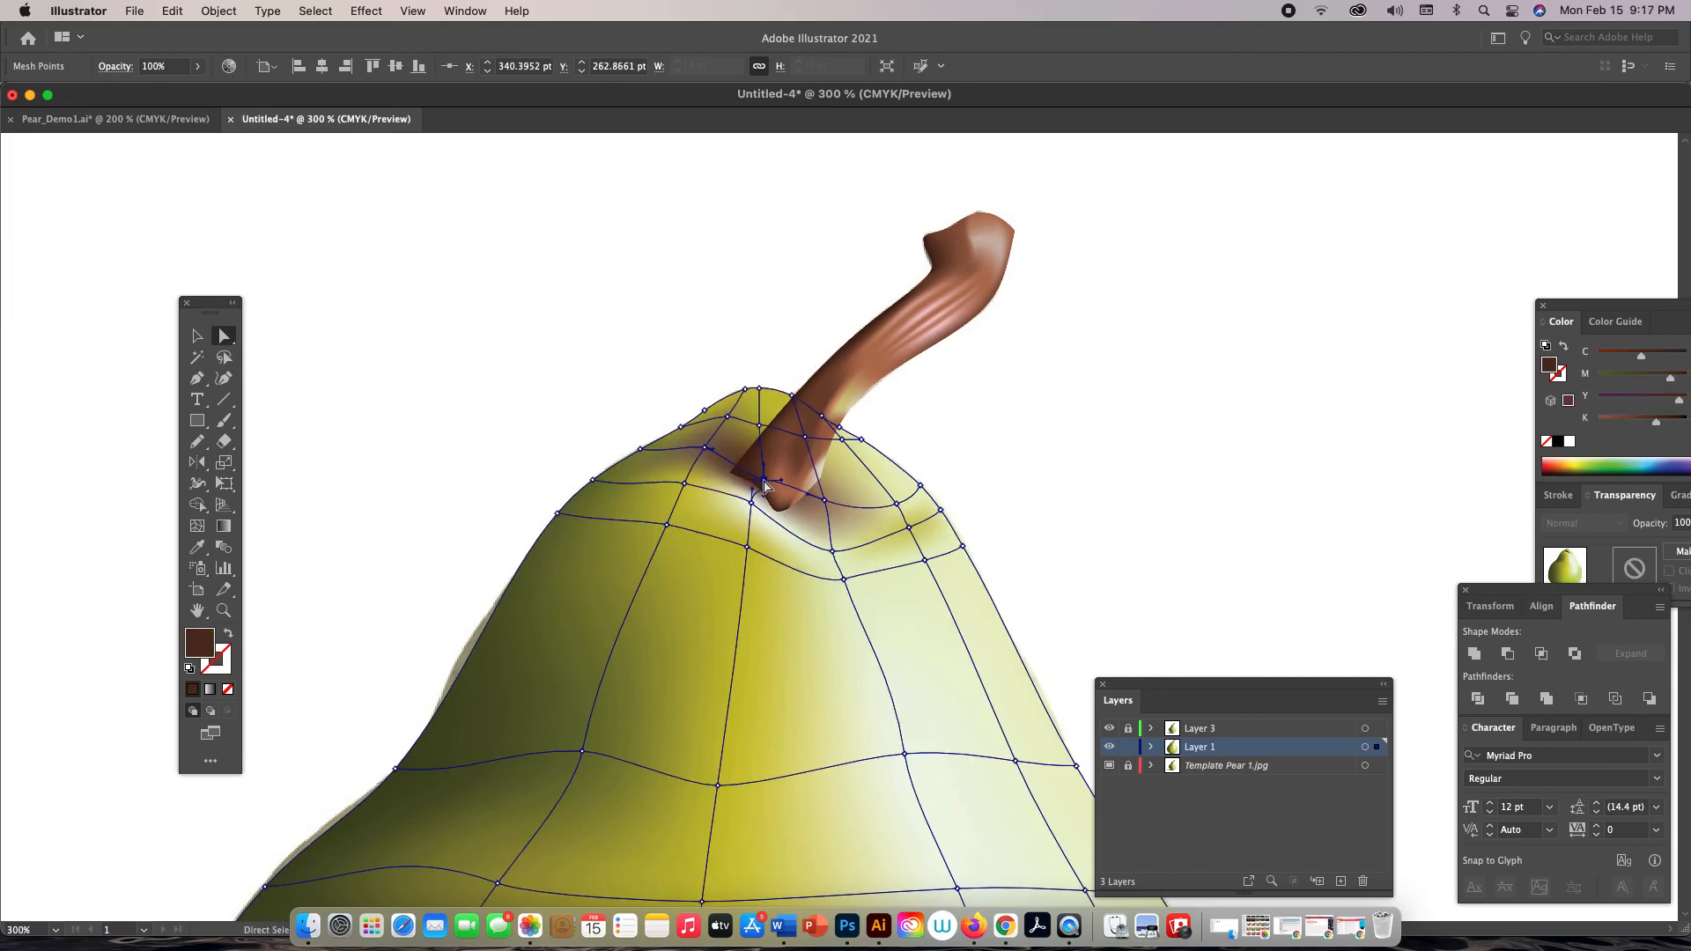
pyautogui.click(823, 504)
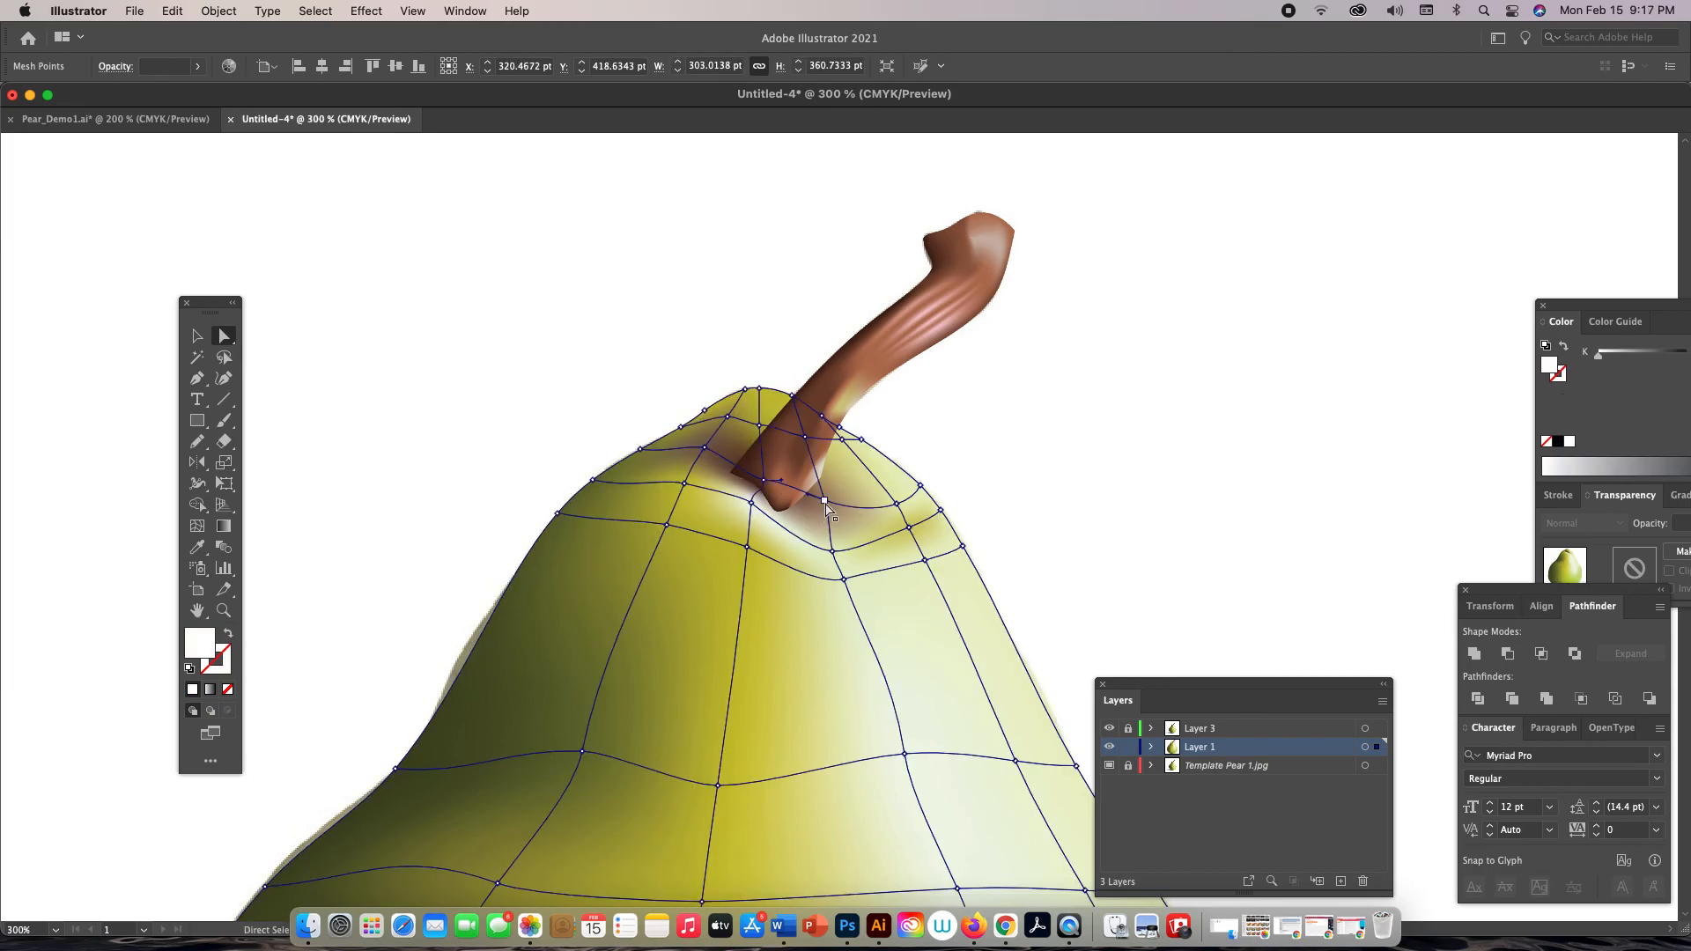
pyautogui.moveTo(826, 505); pyautogui.dragTo(826, 518)
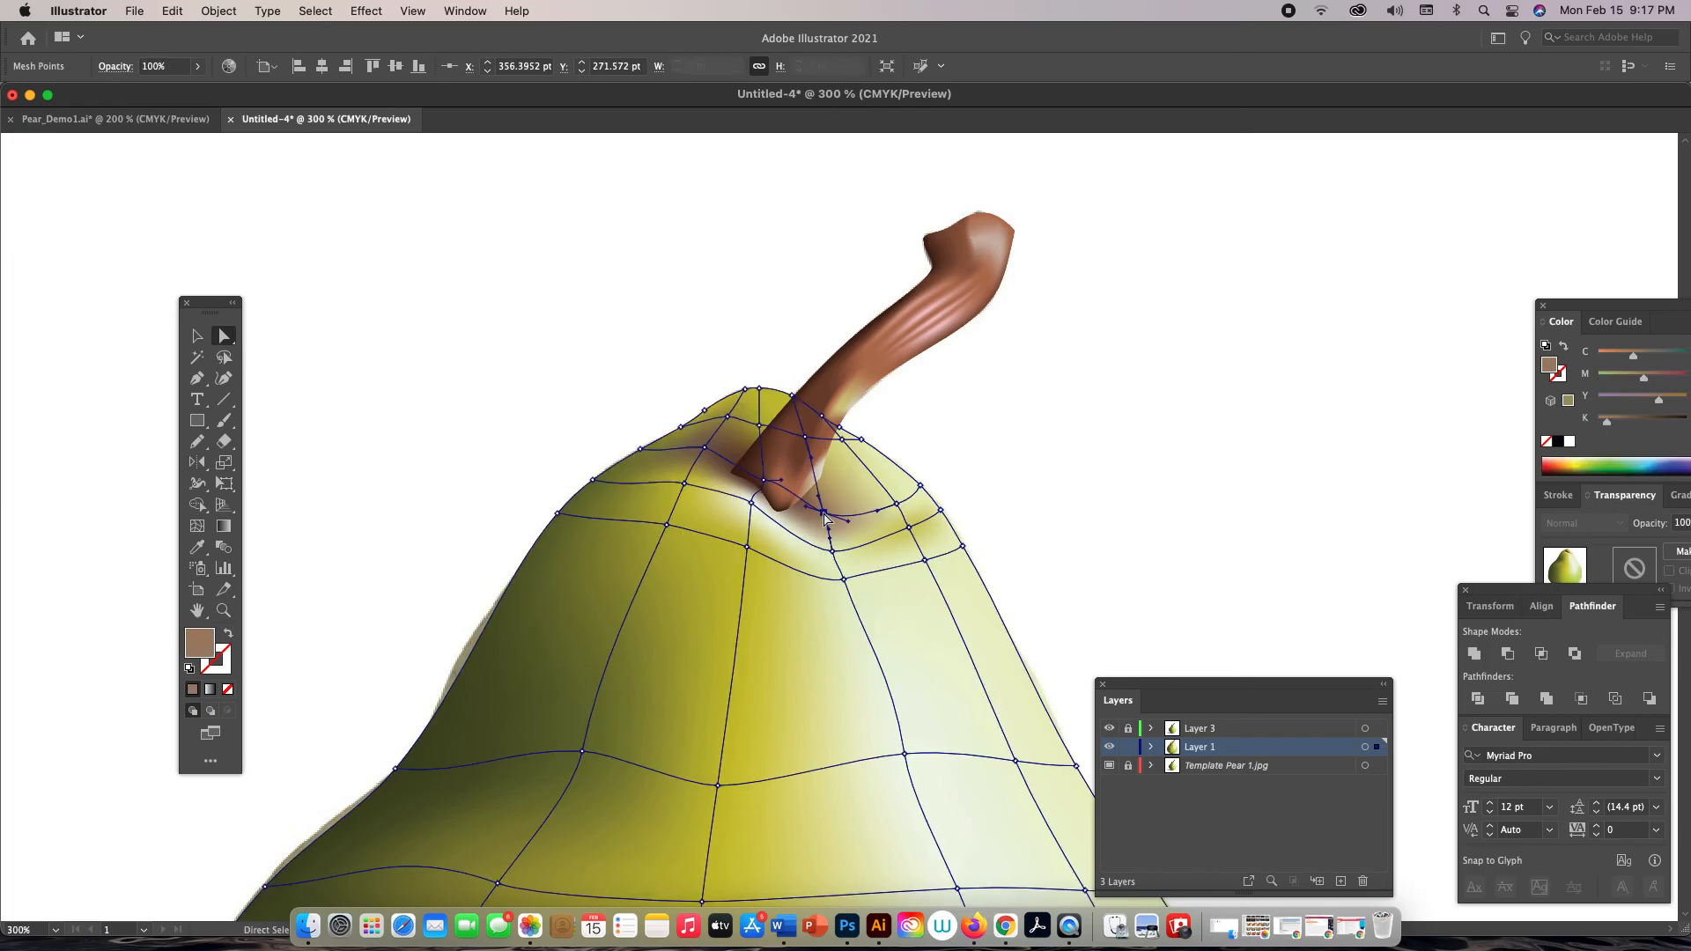
pyautogui.click(805, 437)
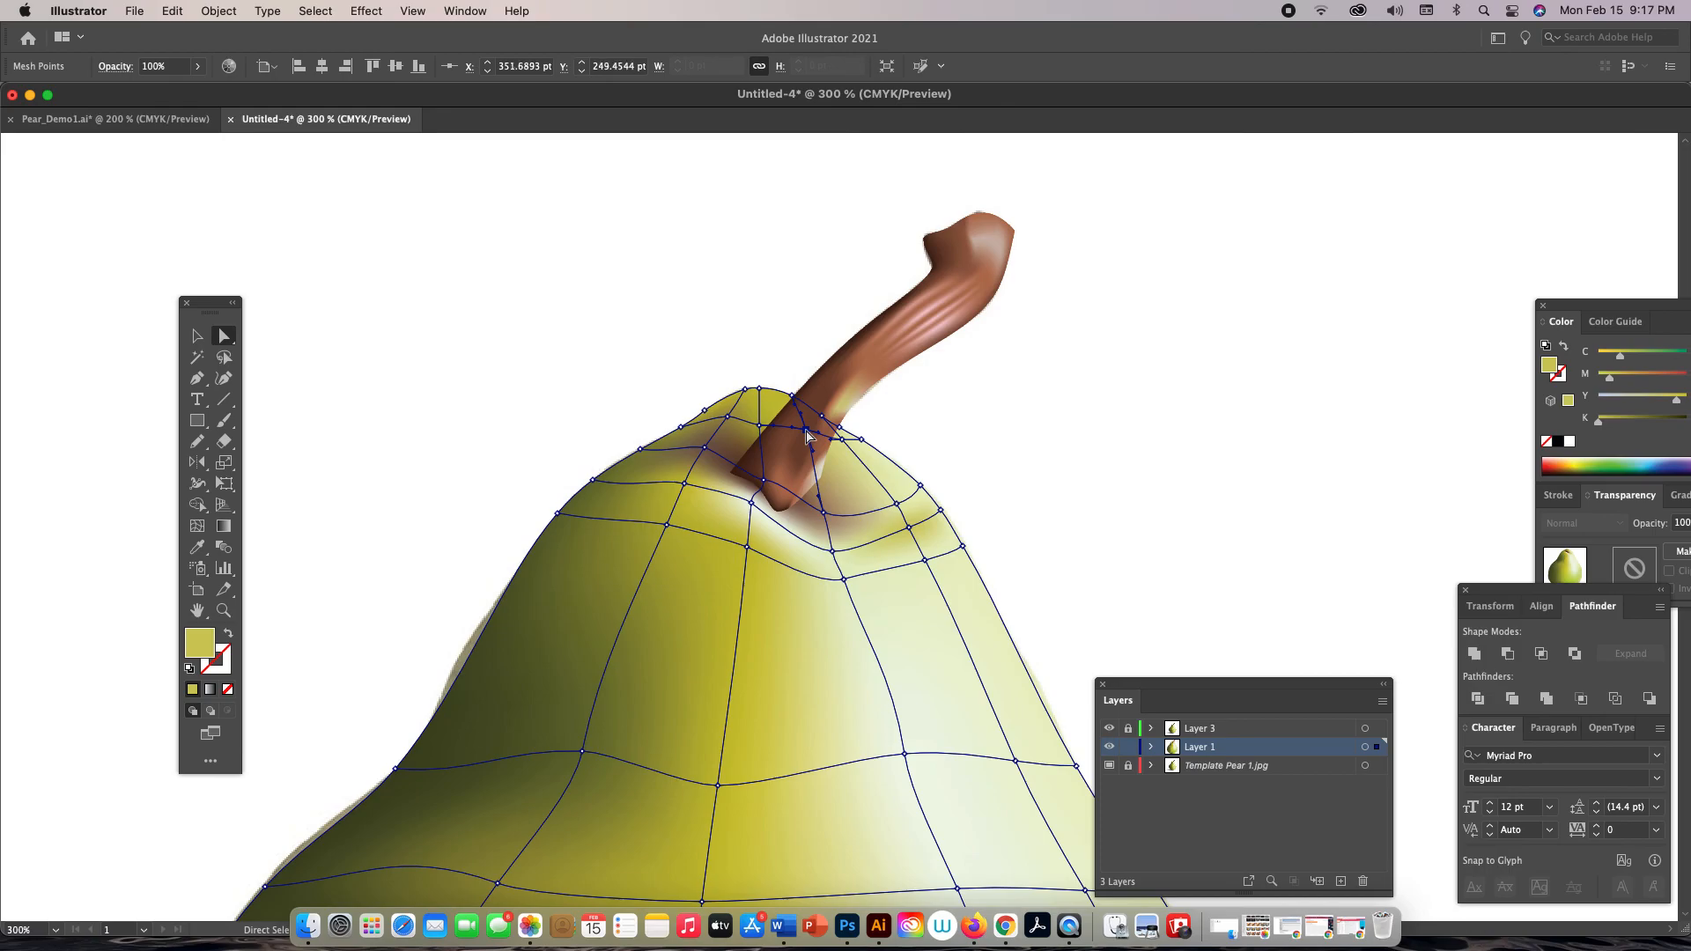
# Add two crosswise mesh lines to the pear through the recess beside the stem
pyautogui.press('u')
pyautogui.click(821, 475)
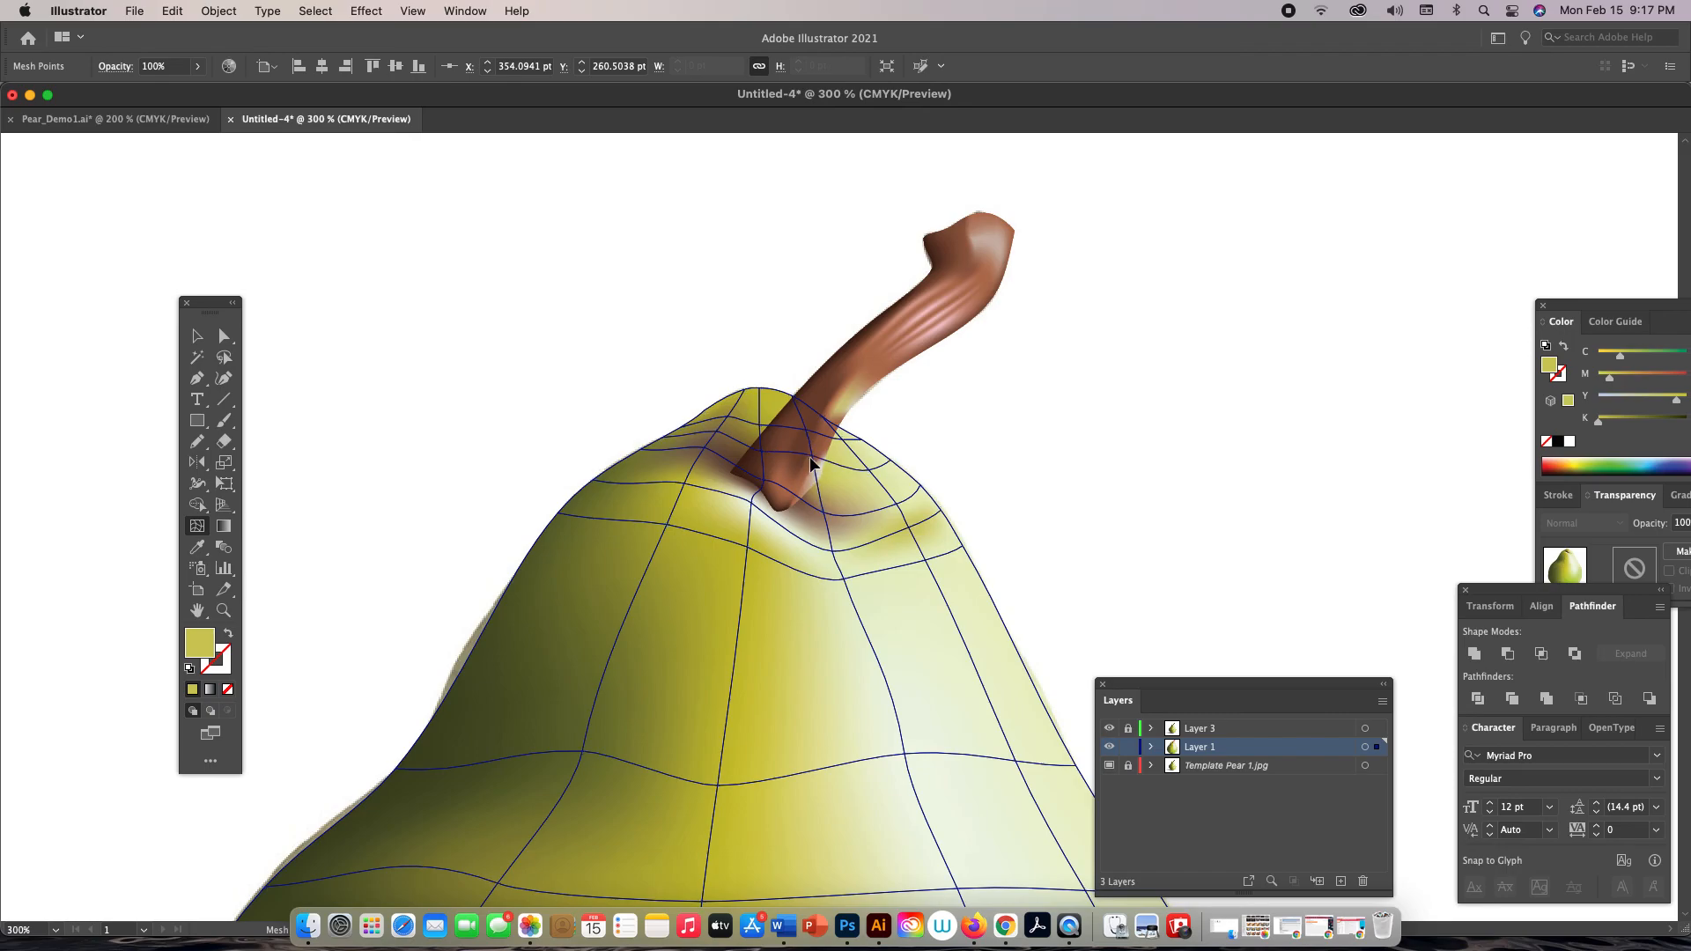
pyautogui.click(805, 458)
pyautogui.moveTo(868, 460); pyautogui.dragTo(834, 490)
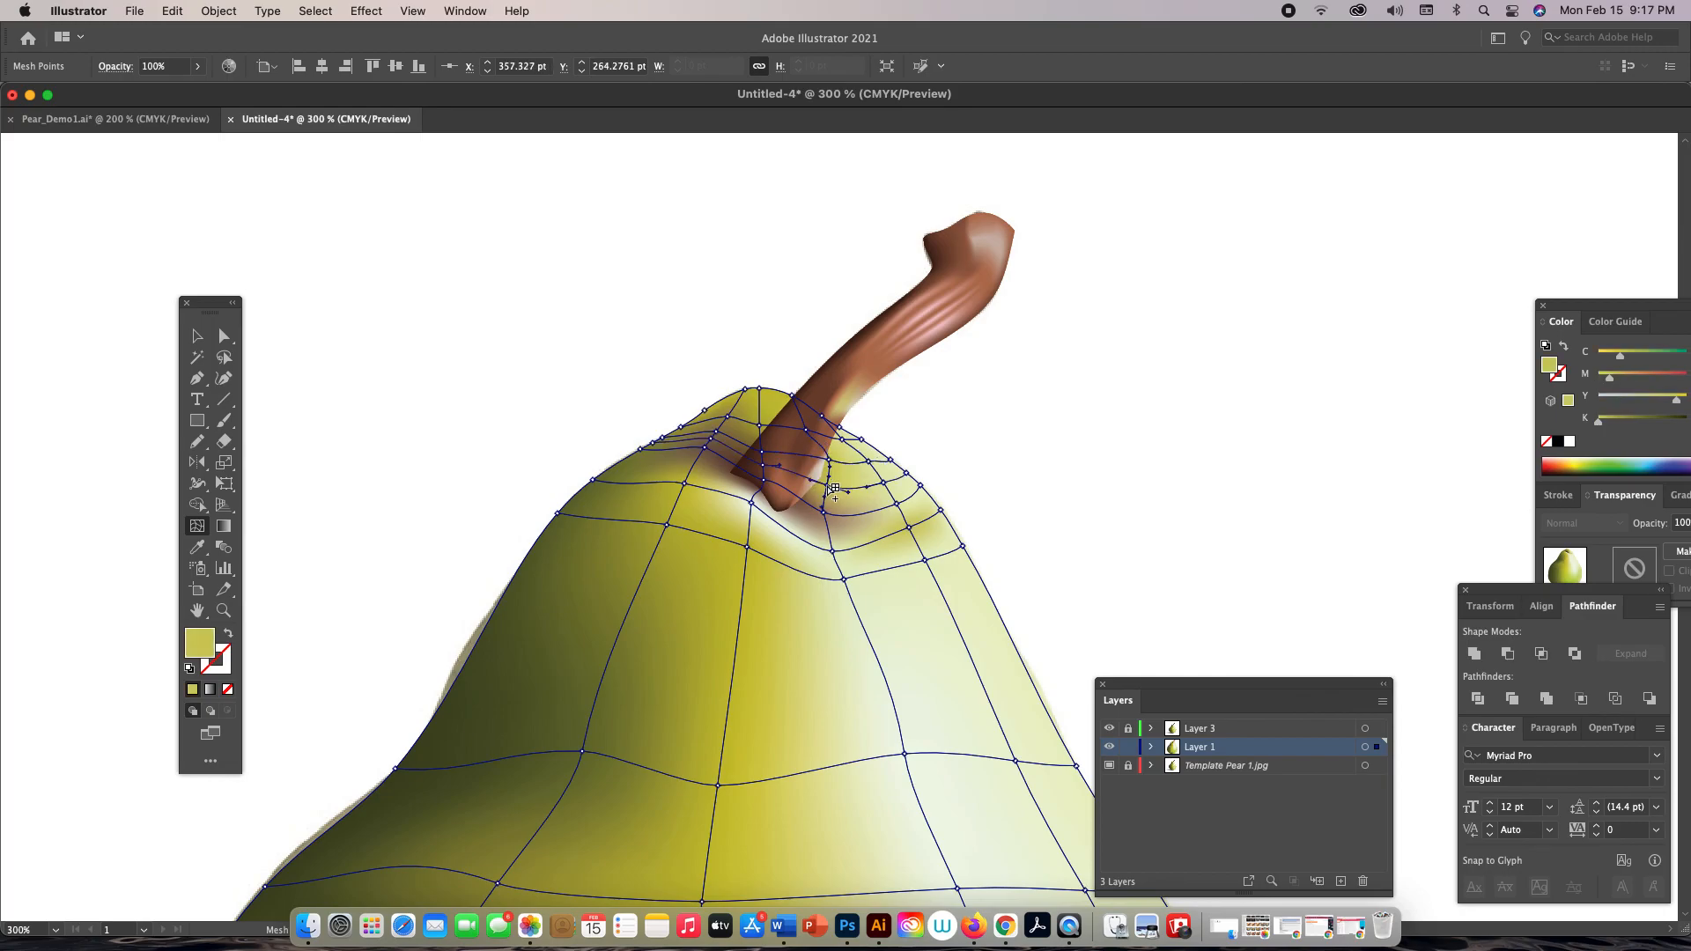
# Show Layer 1 as outlines and reposition the new mesh point right of the stem along the shadow's upper edge in the photo
pyautogui.press('a')
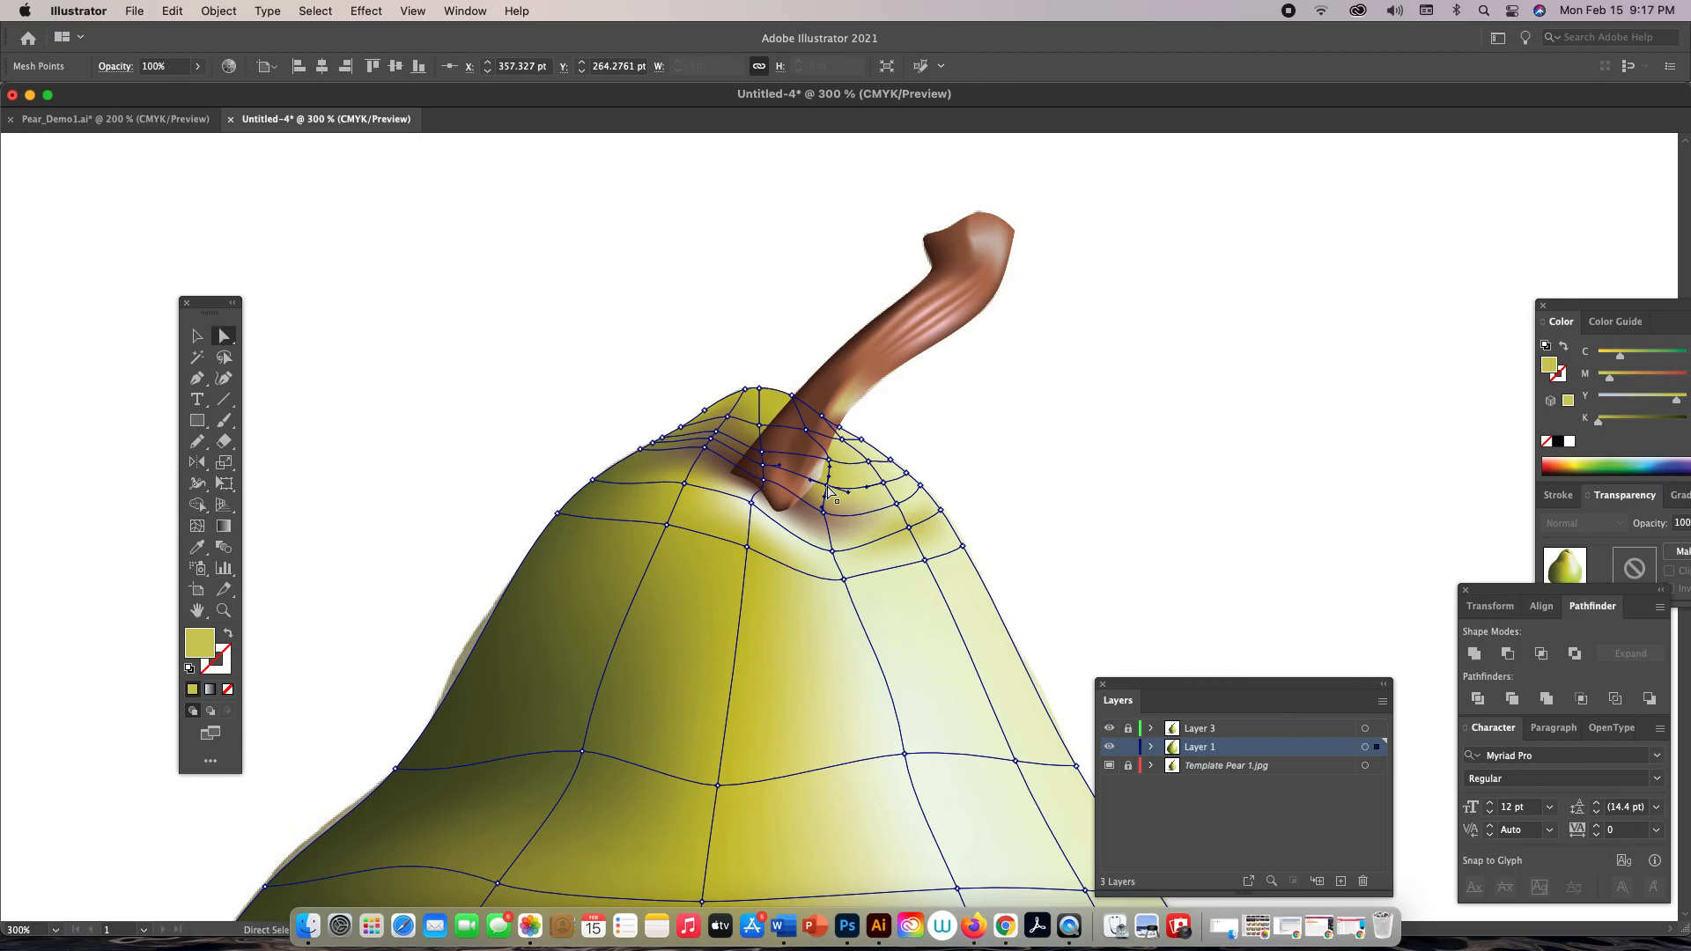
pyautogui.click(837, 481)
pyautogui.click(836, 481)
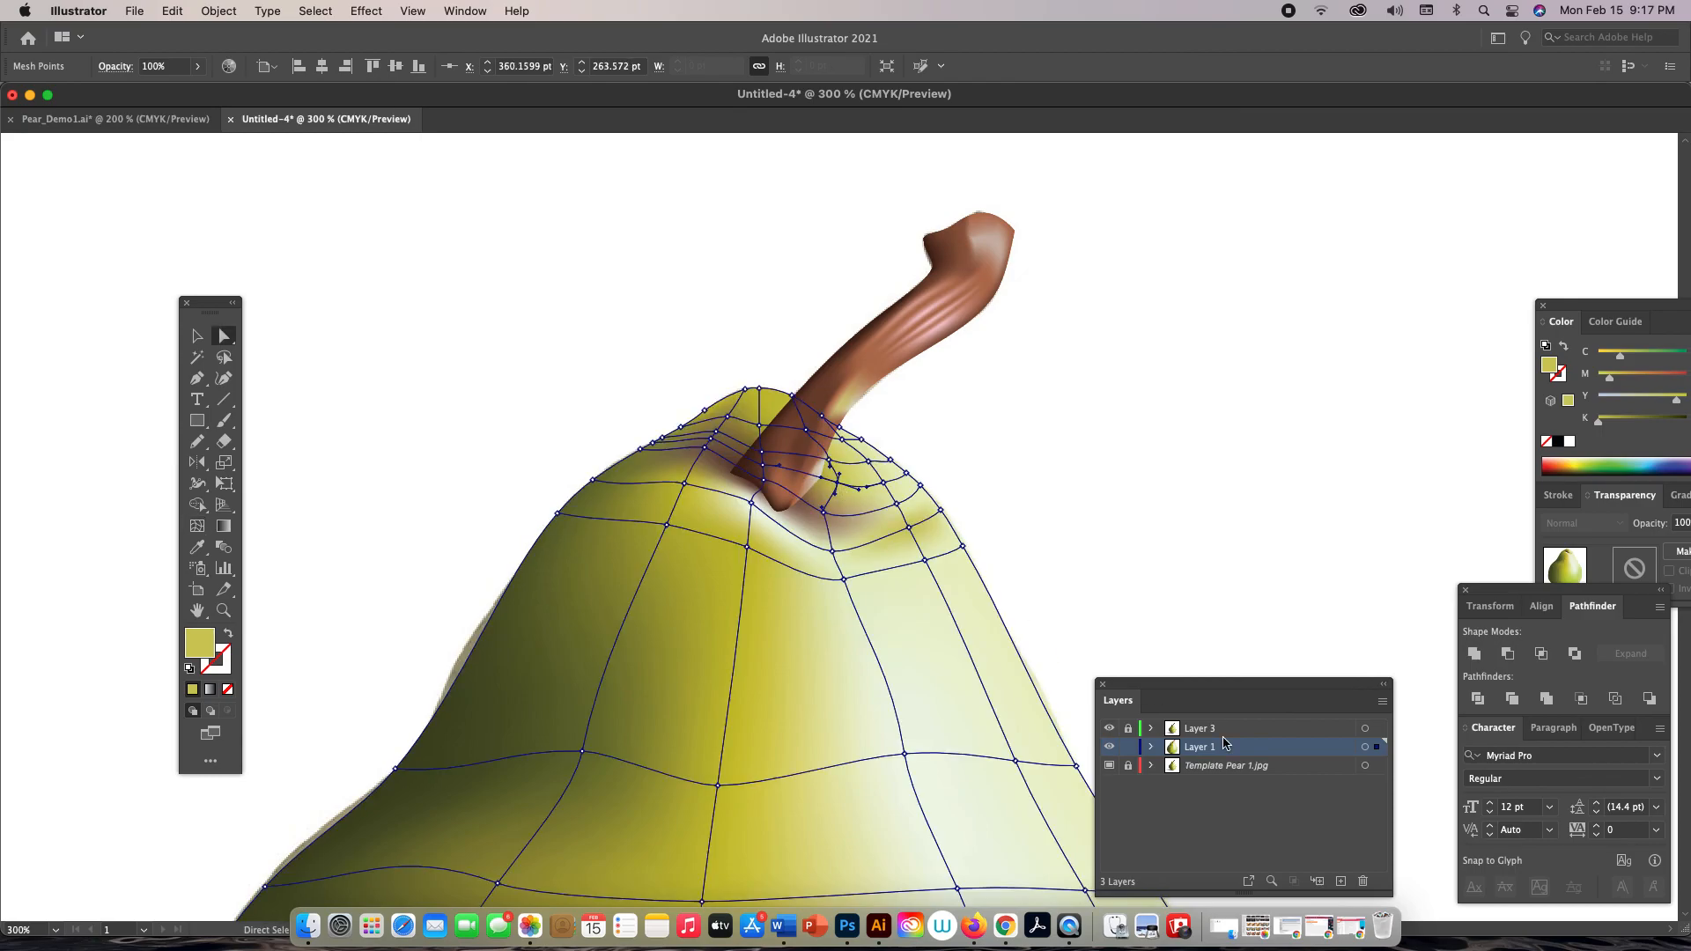
pyautogui.keyDown('super'); pyautogui.click(1110, 749); pyautogui.keyUp('super')
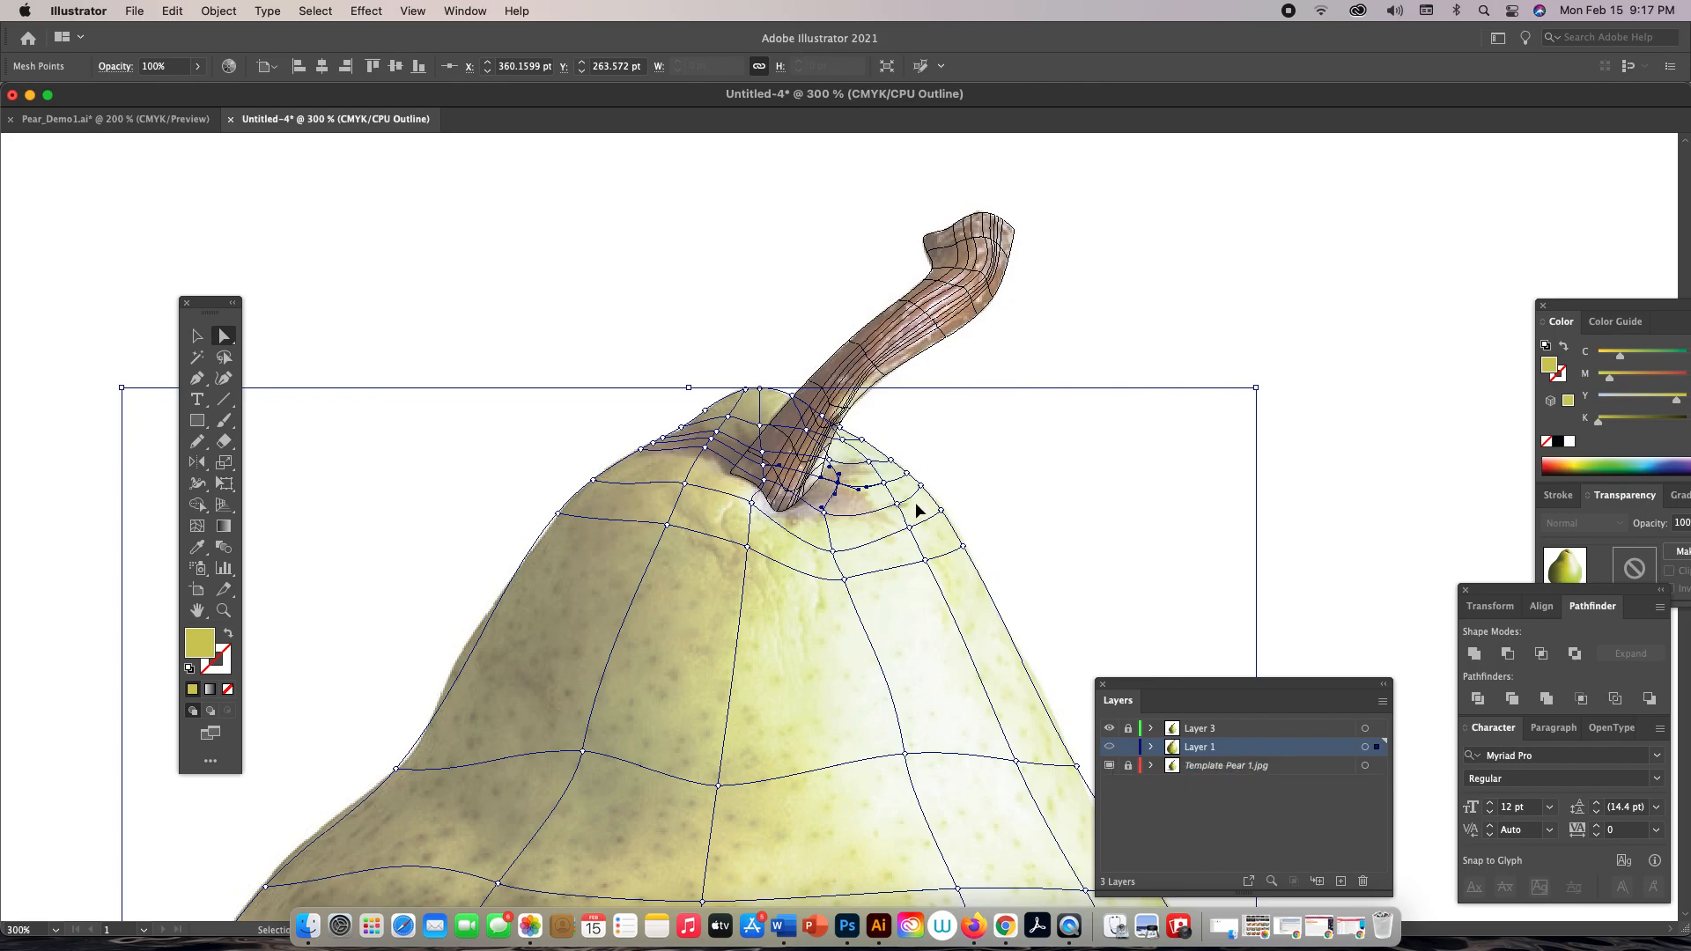
pyautogui.moveTo(847, 495)
pyautogui.mouseDown()
pyautogui.moveTo(829, 469)
pyautogui.moveTo(879, 464)
pyautogui.moveTo(860, 487)
pyautogui.moveTo(827, 479)
pyautogui.moveTo(838, 461)
pyautogui.moveTo(832, 479)
pyautogui.mouseUp()
pyautogui.click(830, 473)
pyautogui.press('super+shift+a')
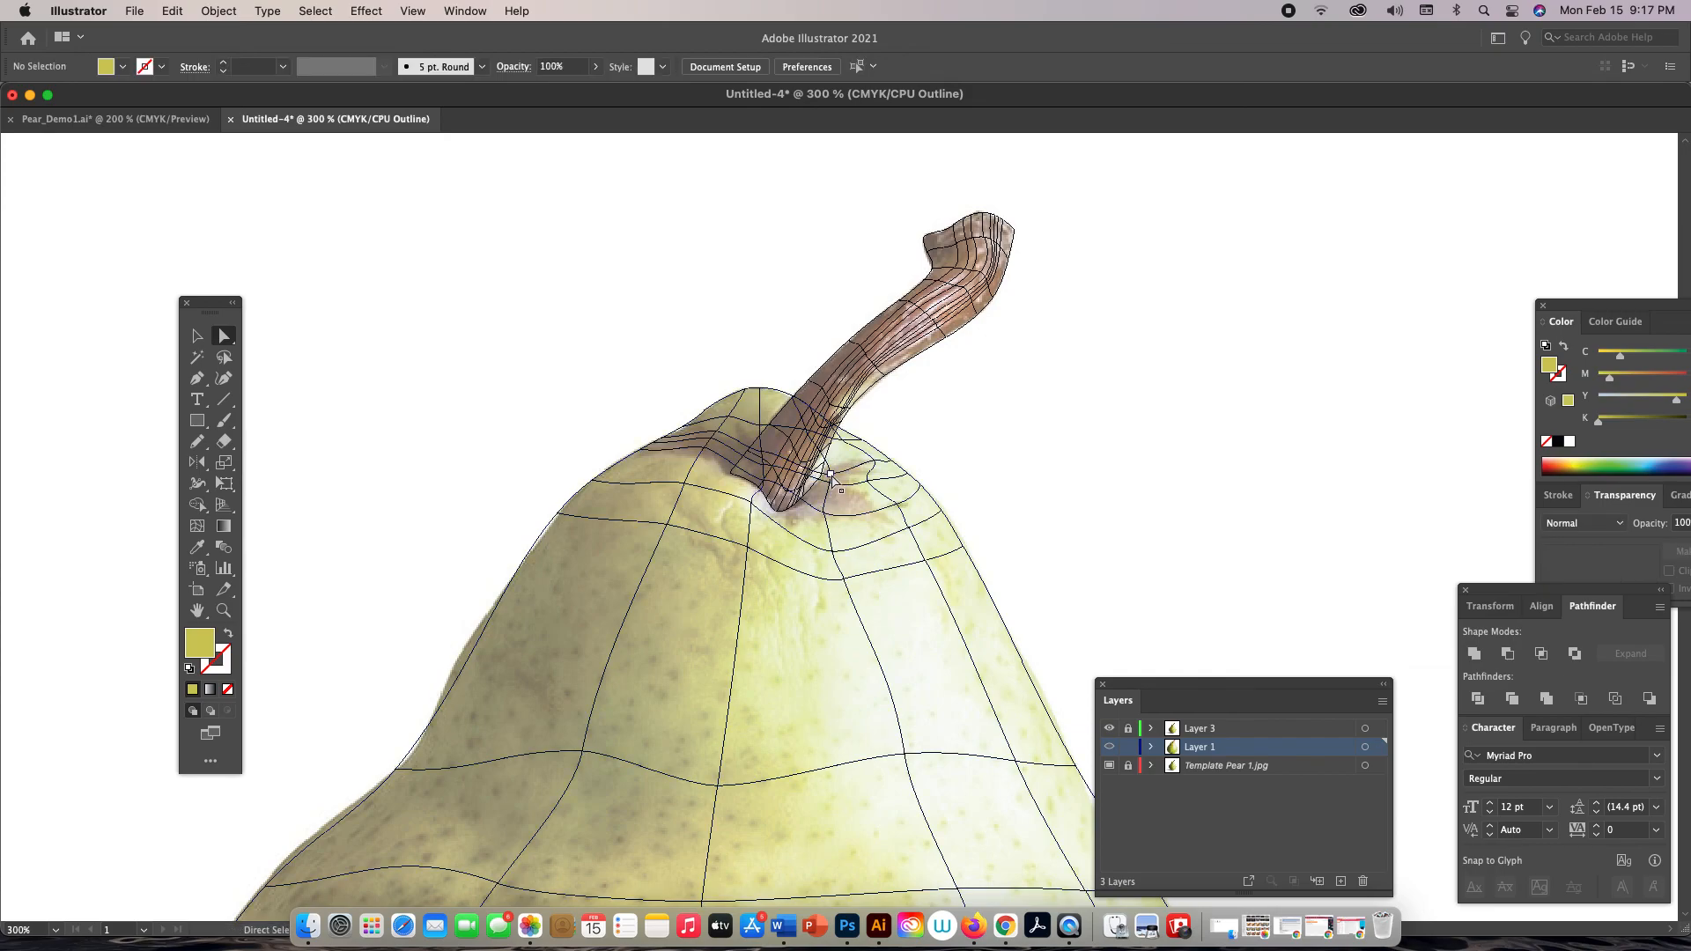
pyautogui.click(832, 480)
pyautogui.press('super+shift+a')
pyautogui.click(832, 484)
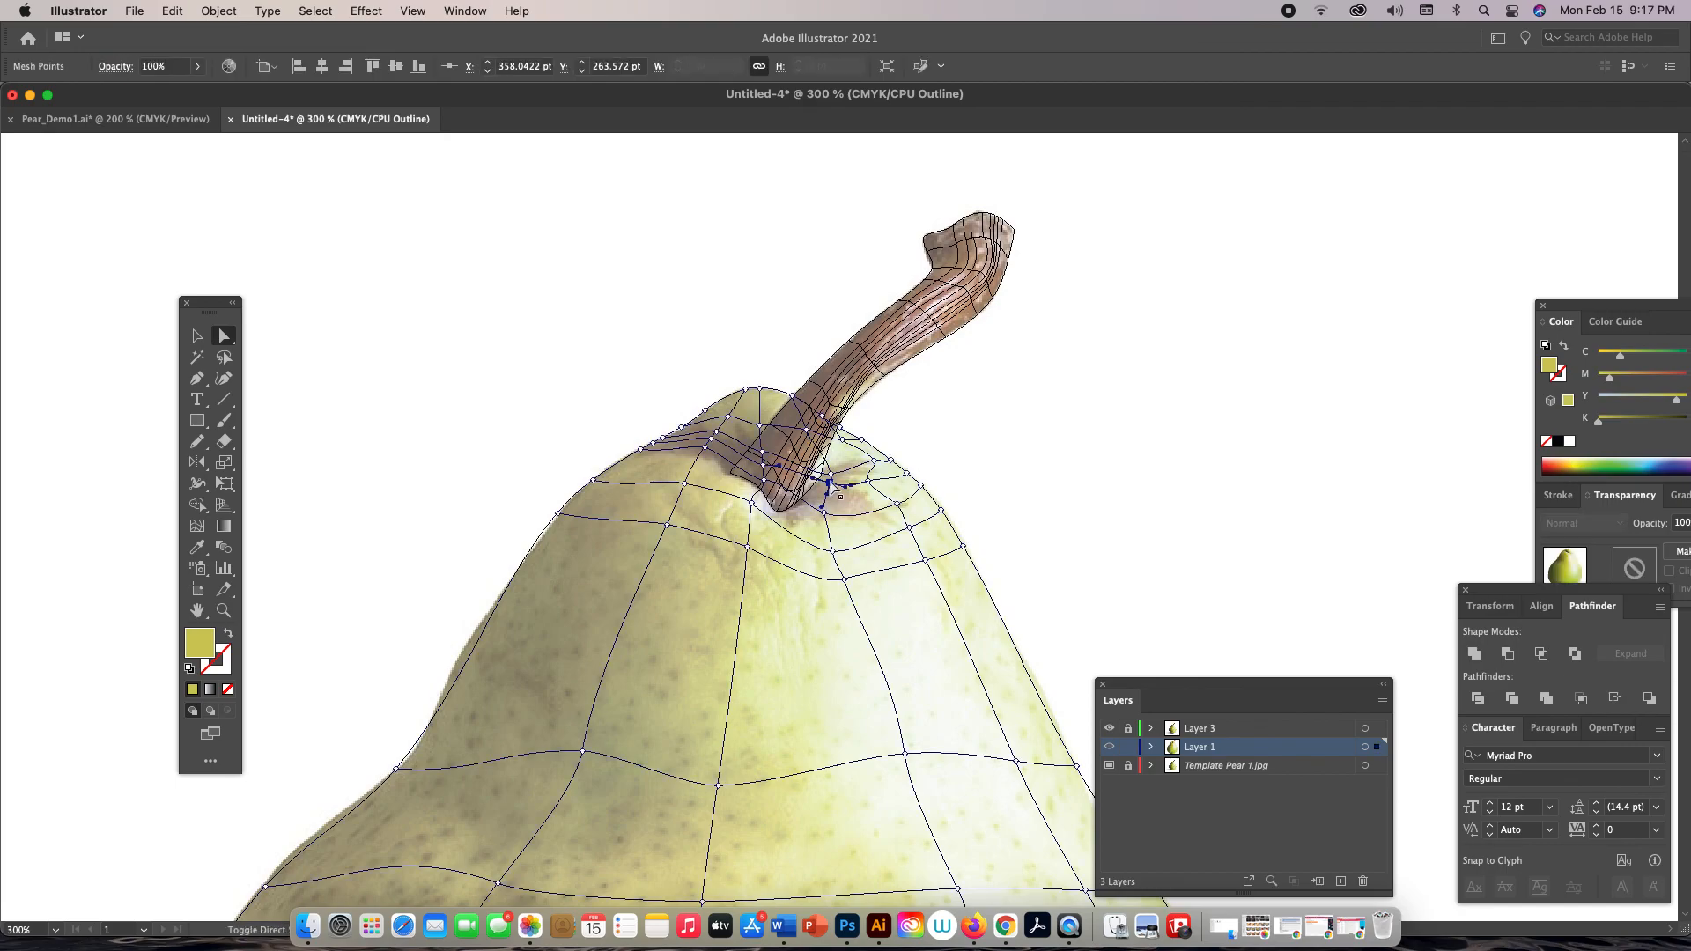
# Lasso the new mesh point right of the stem, restore Layer 1's preview, and recolor the point with brown sampled from the recess shadow
pyautogui.press('q')
pyautogui.moveTo(850, 475)
pyautogui.mouseDown()
pyautogui.moveTo(832, 466)
pyautogui.moveTo(835, 498)
pyautogui.moveTo(841, 467)
pyautogui.mouseUp()
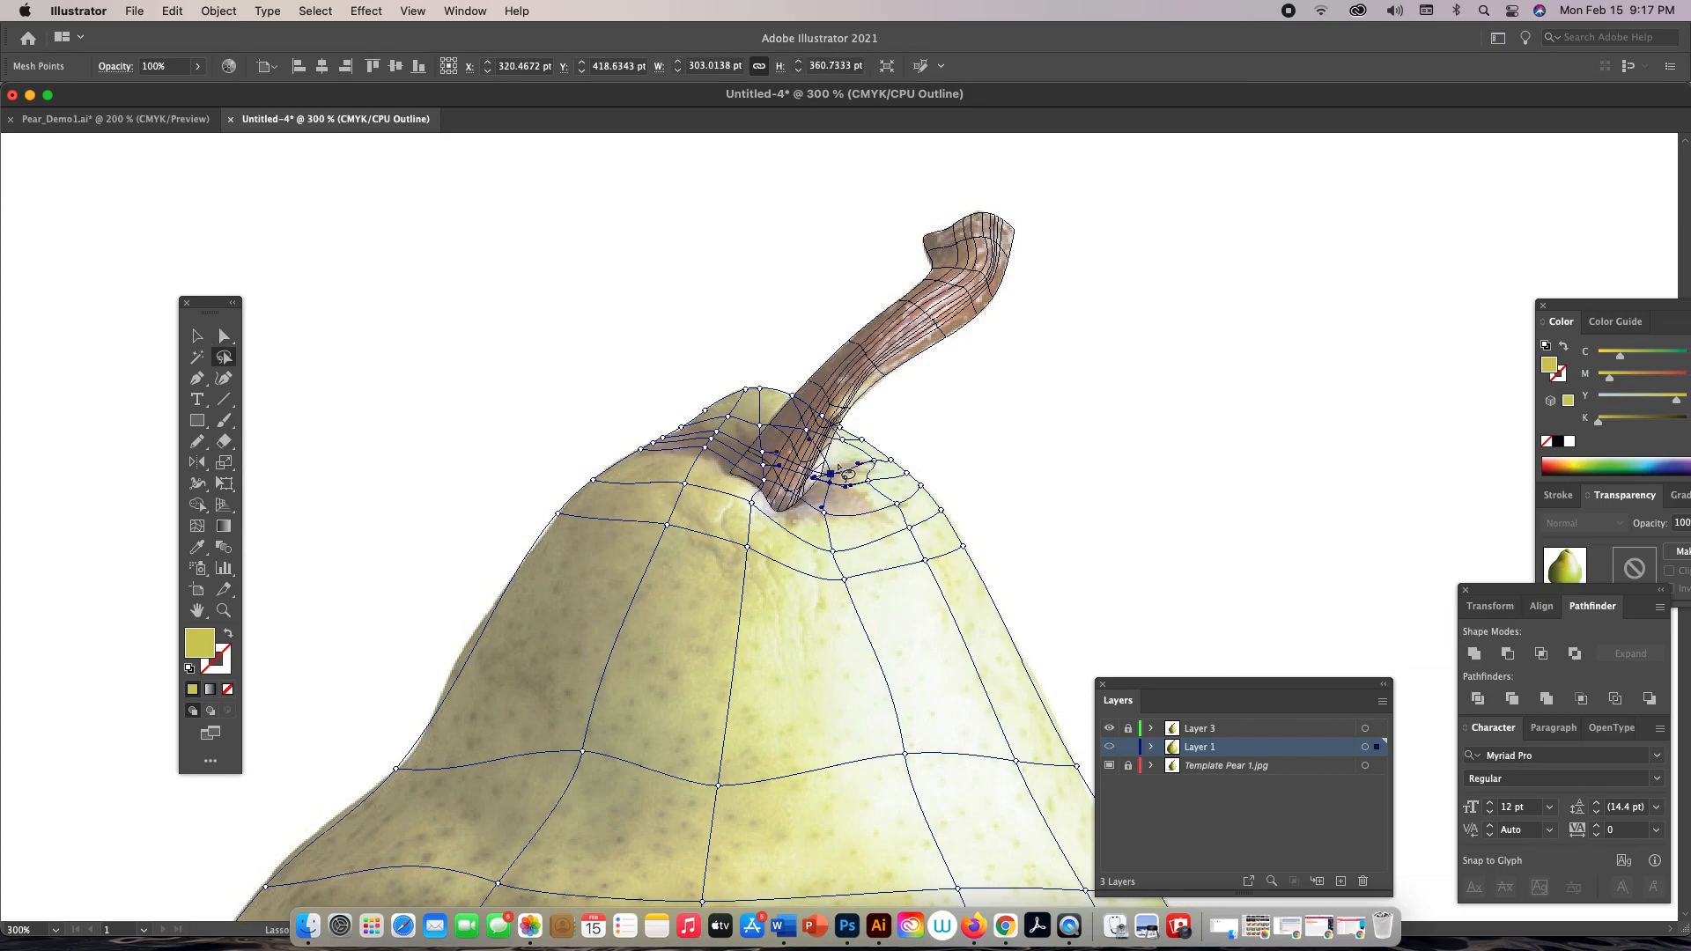
pyautogui.keyDown('super'); pyautogui.click(1109, 747); pyautogui.keyUp('super')
pyautogui.press('i')
pyautogui.click(818, 512)
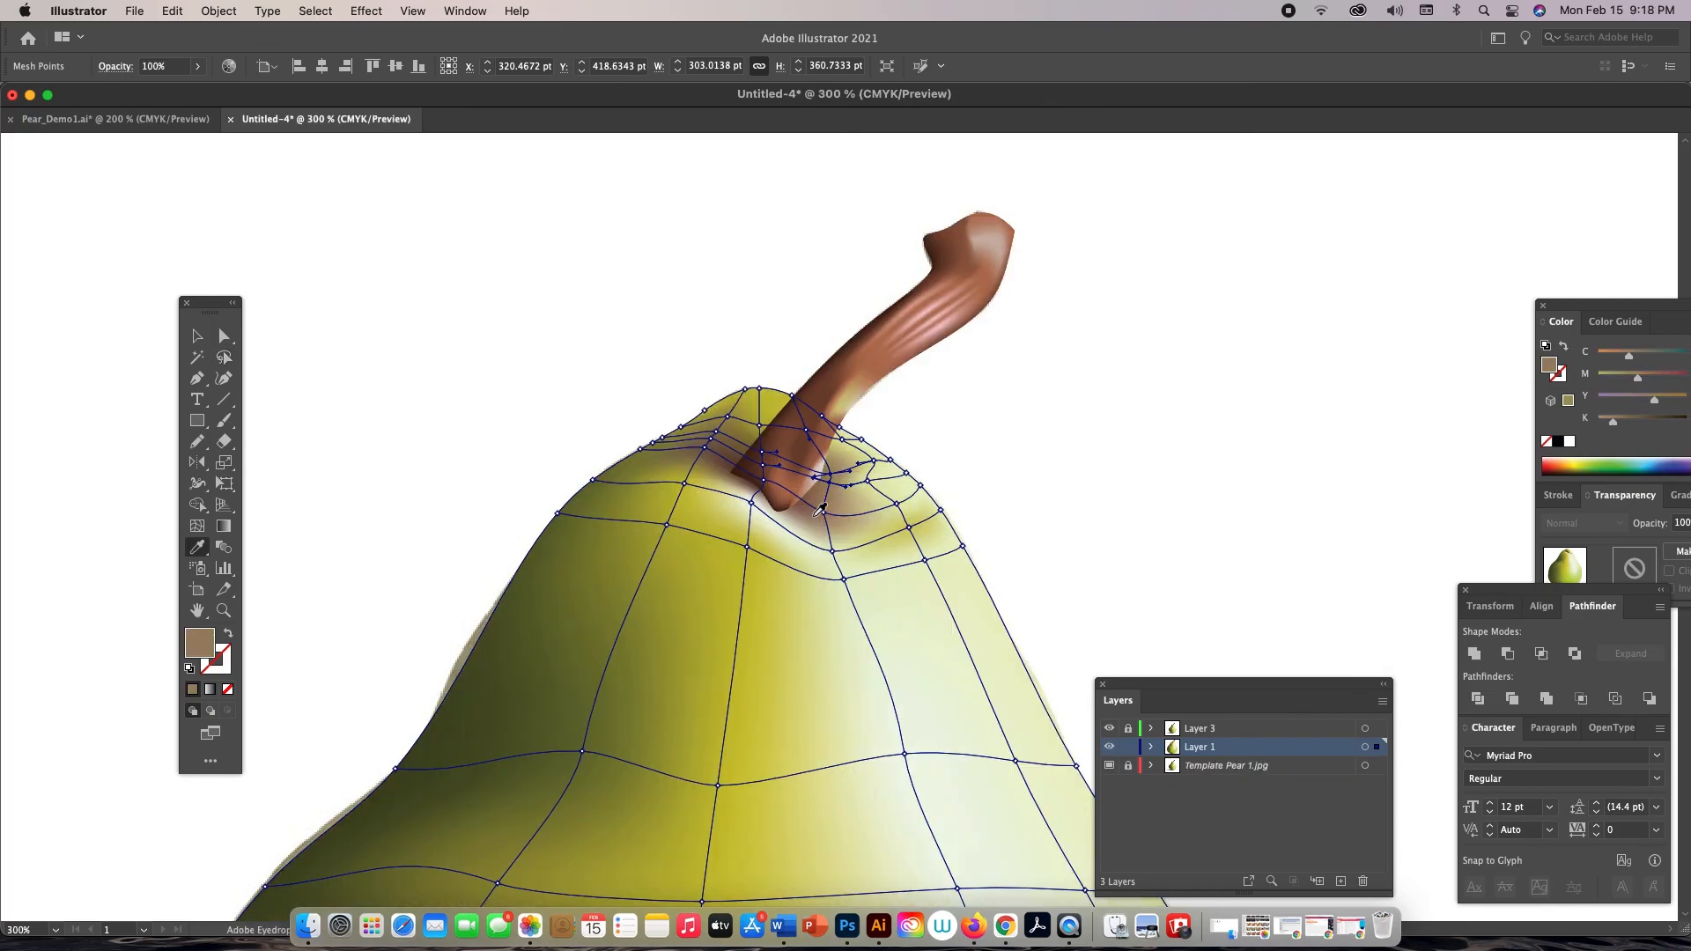
pyautogui.click(224, 337)
pyautogui.click(510, 358)
# Move the yellow-green mesh point behind the stem down toward the recess shadow, checking the shading with the mesh edges hidden
pyautogui.click(853, 471)
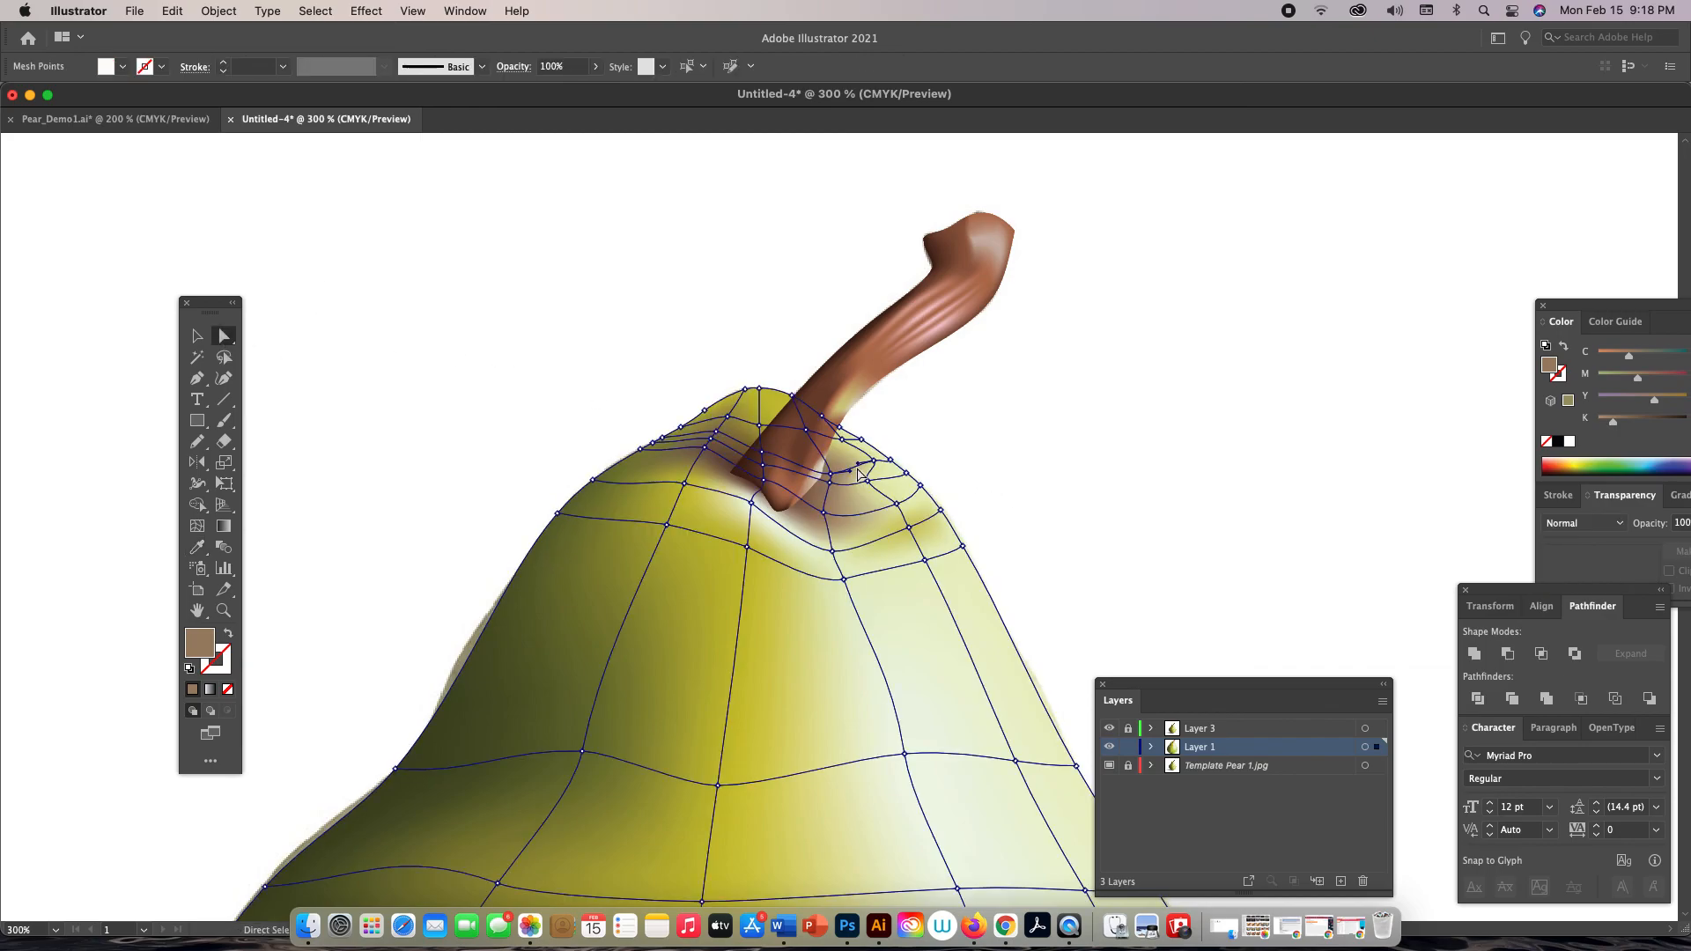
pyautogui.click(807, 431)
pyautogui.press('super+h')
pyautogui.press('super+h')
pyautogui.click(815, 446)
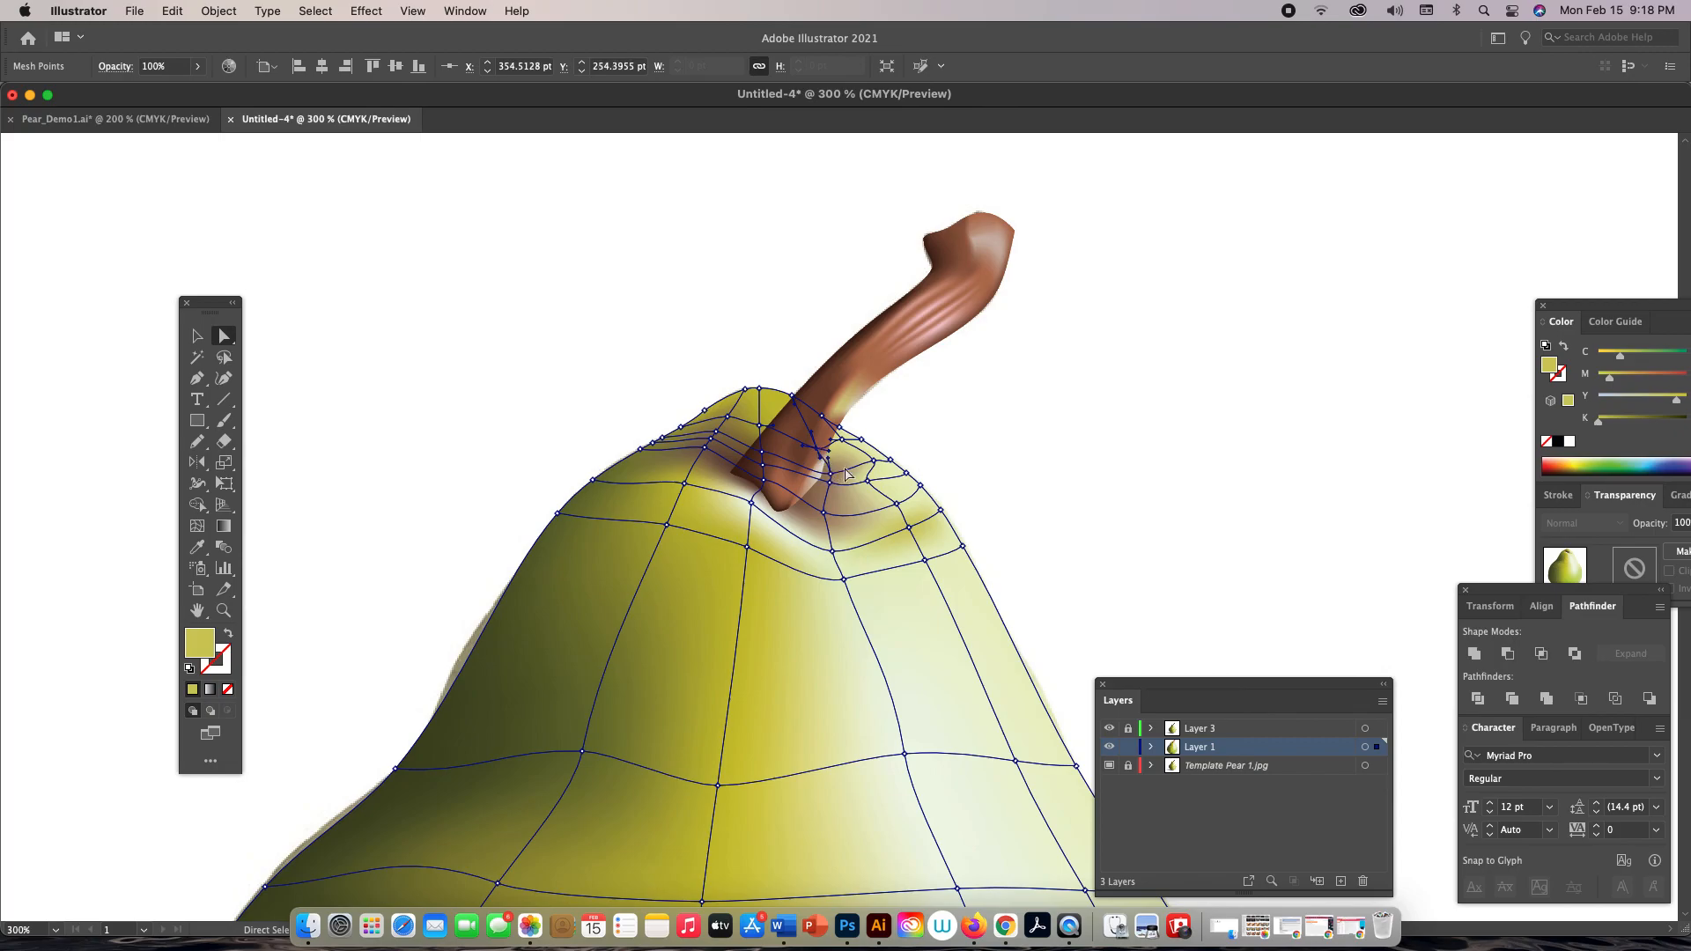
# Deselect the pear and compare its overall shading and stem recess with the reference photo
pyautogui.click(1011, 429)
pyautogui.press('super+minus')
pyautogui.press('super+minus')
pyautogui.press('super+minus')
pyautogui.press('super+minus')
pyautogui.press('super+minus')
pyautogui.moveTo(1011, 421); pyautogui.dragTo(786, 356)
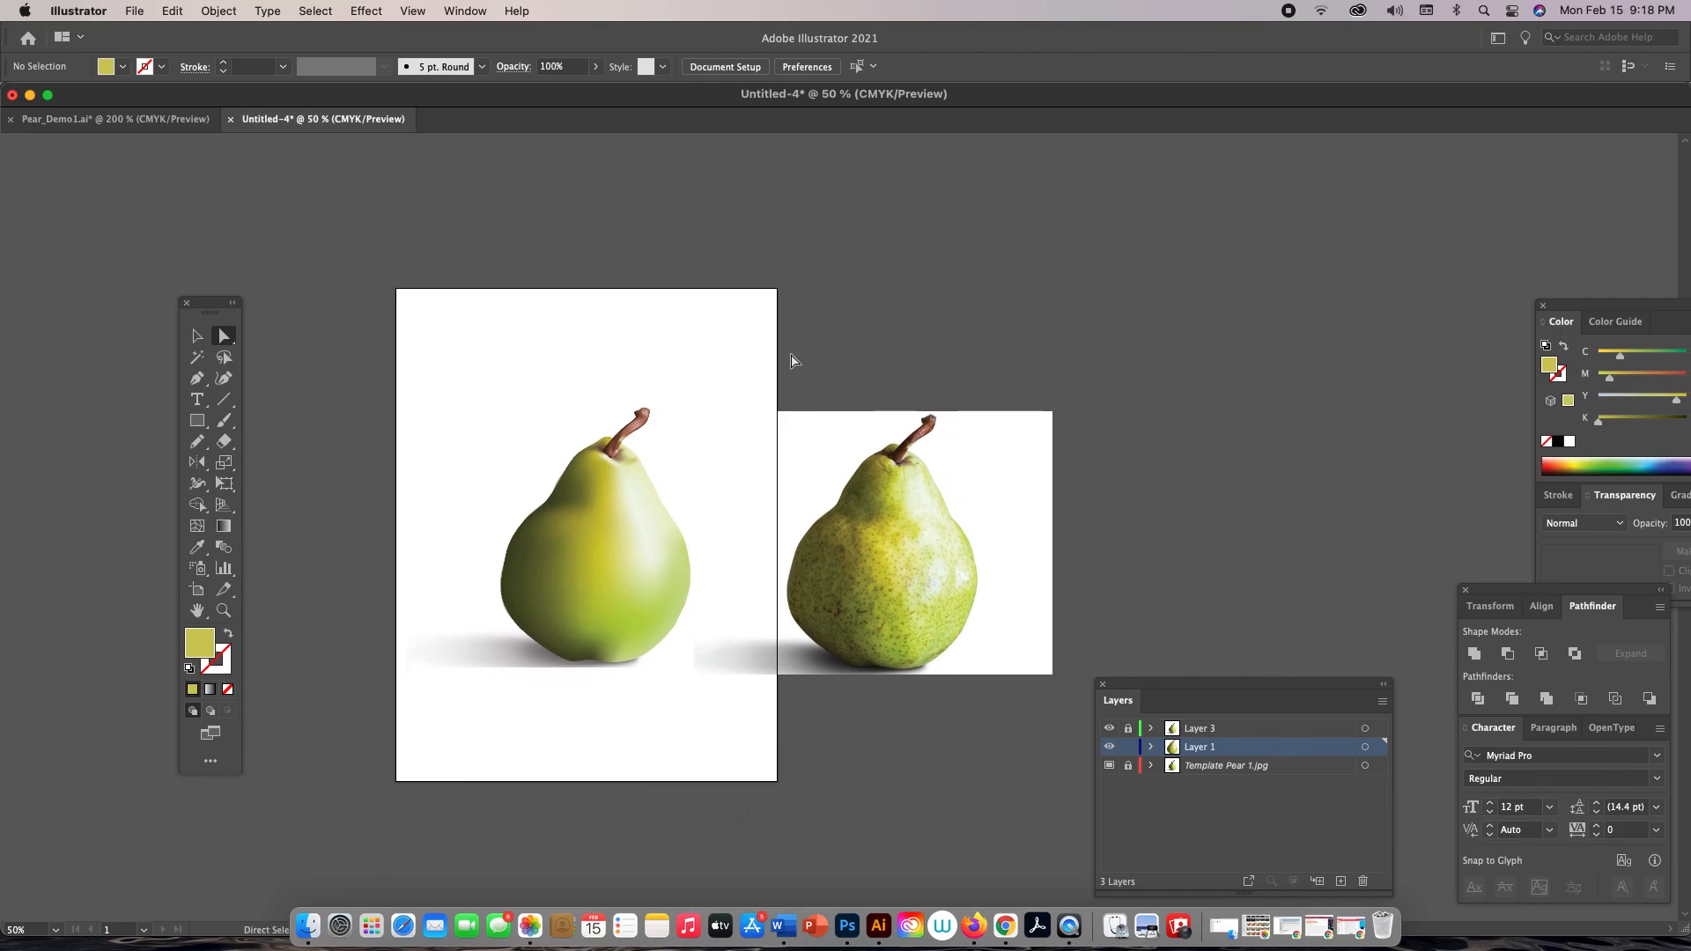
pyautogui.press('z')
pyautogui.click(647, 530)
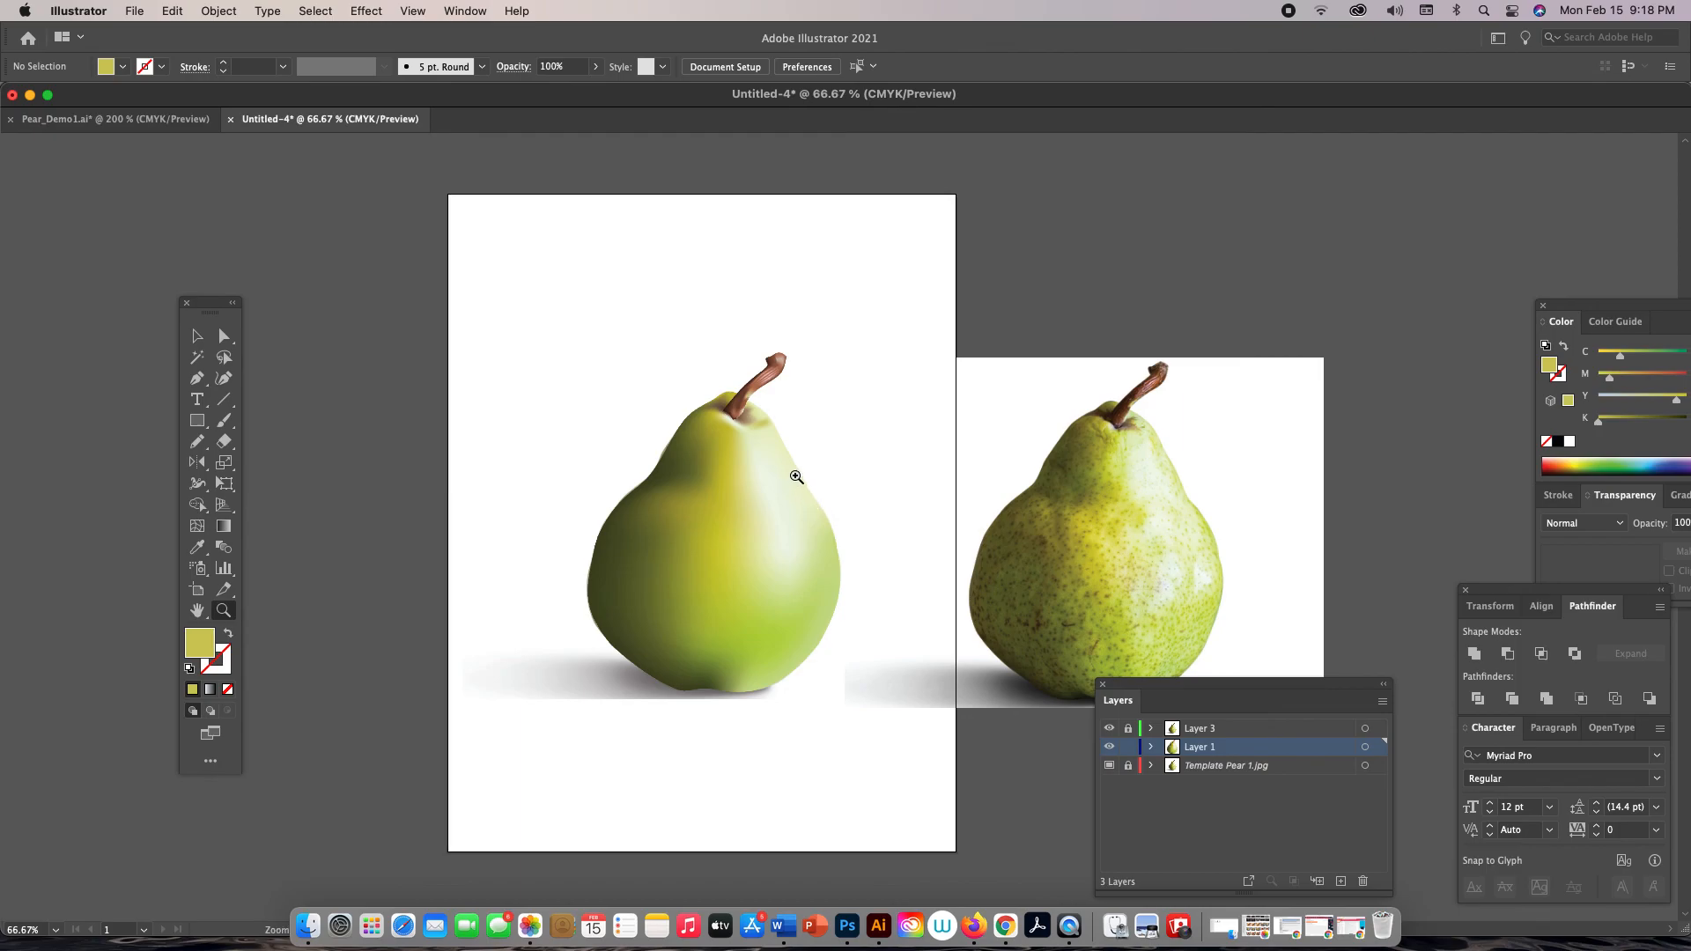
# Recolor the mesh point at the recess's lower right edge with pale yellow-green sampled from the pear's highlight, then compare the pear with the photo
pyautogui.moveTo(770, 448); pyautogui.dragTo(1014, 600)
pyautogui.press('a')
pyautogui.click(753, 394)
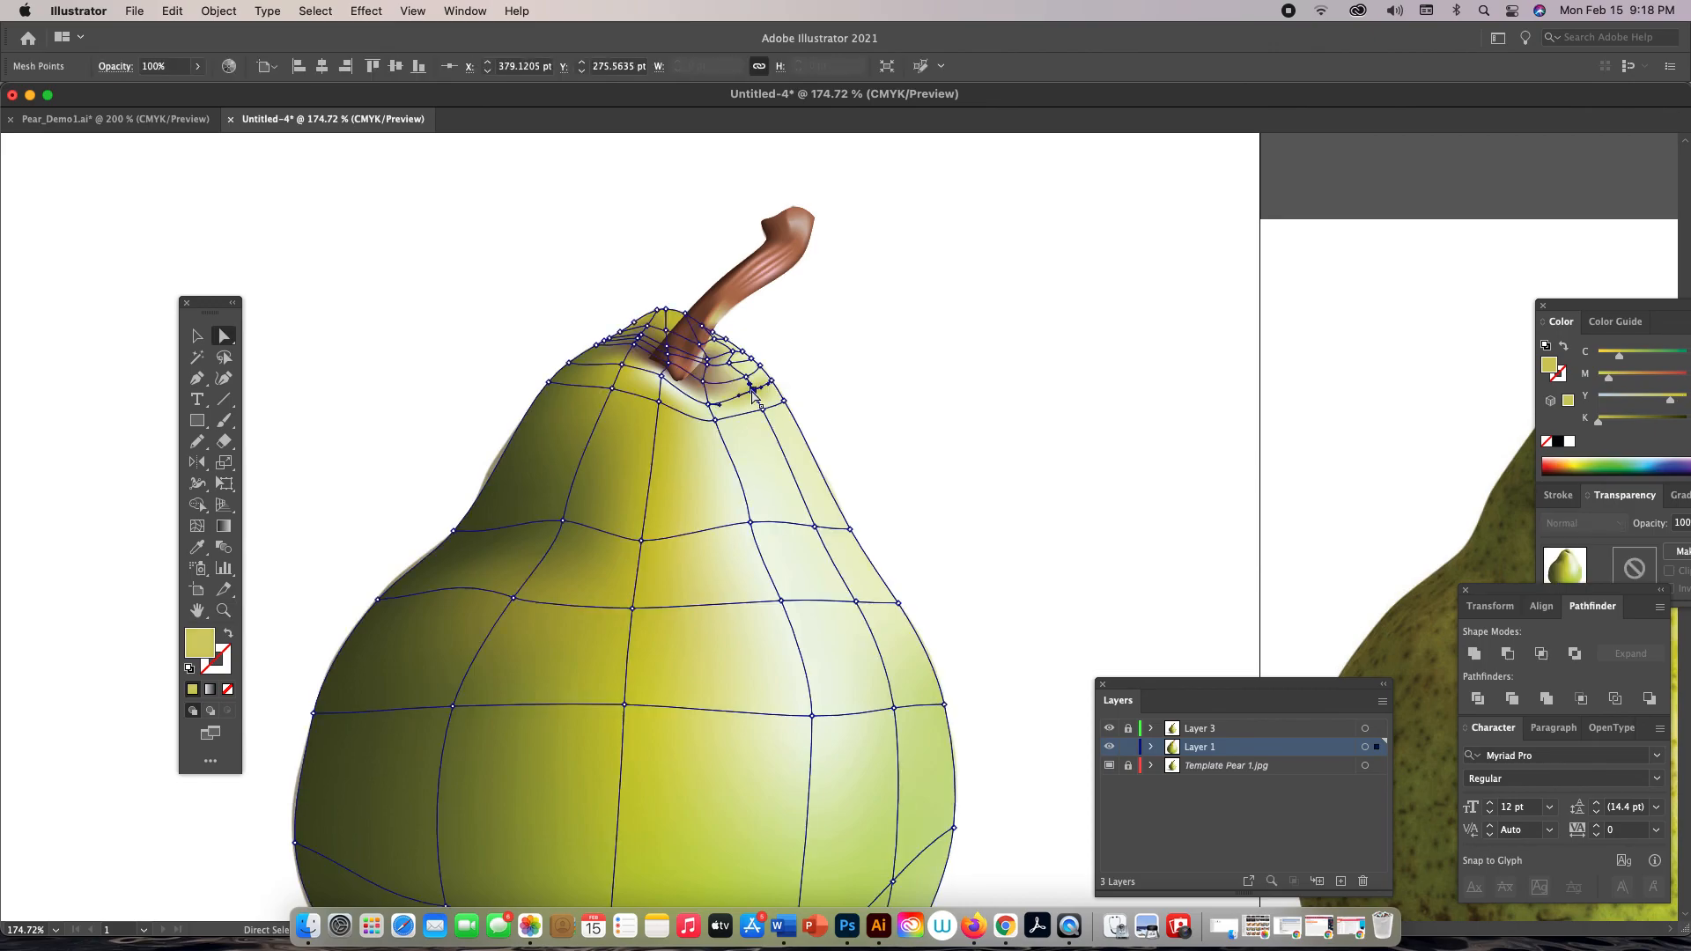
pyautogui.press('i')
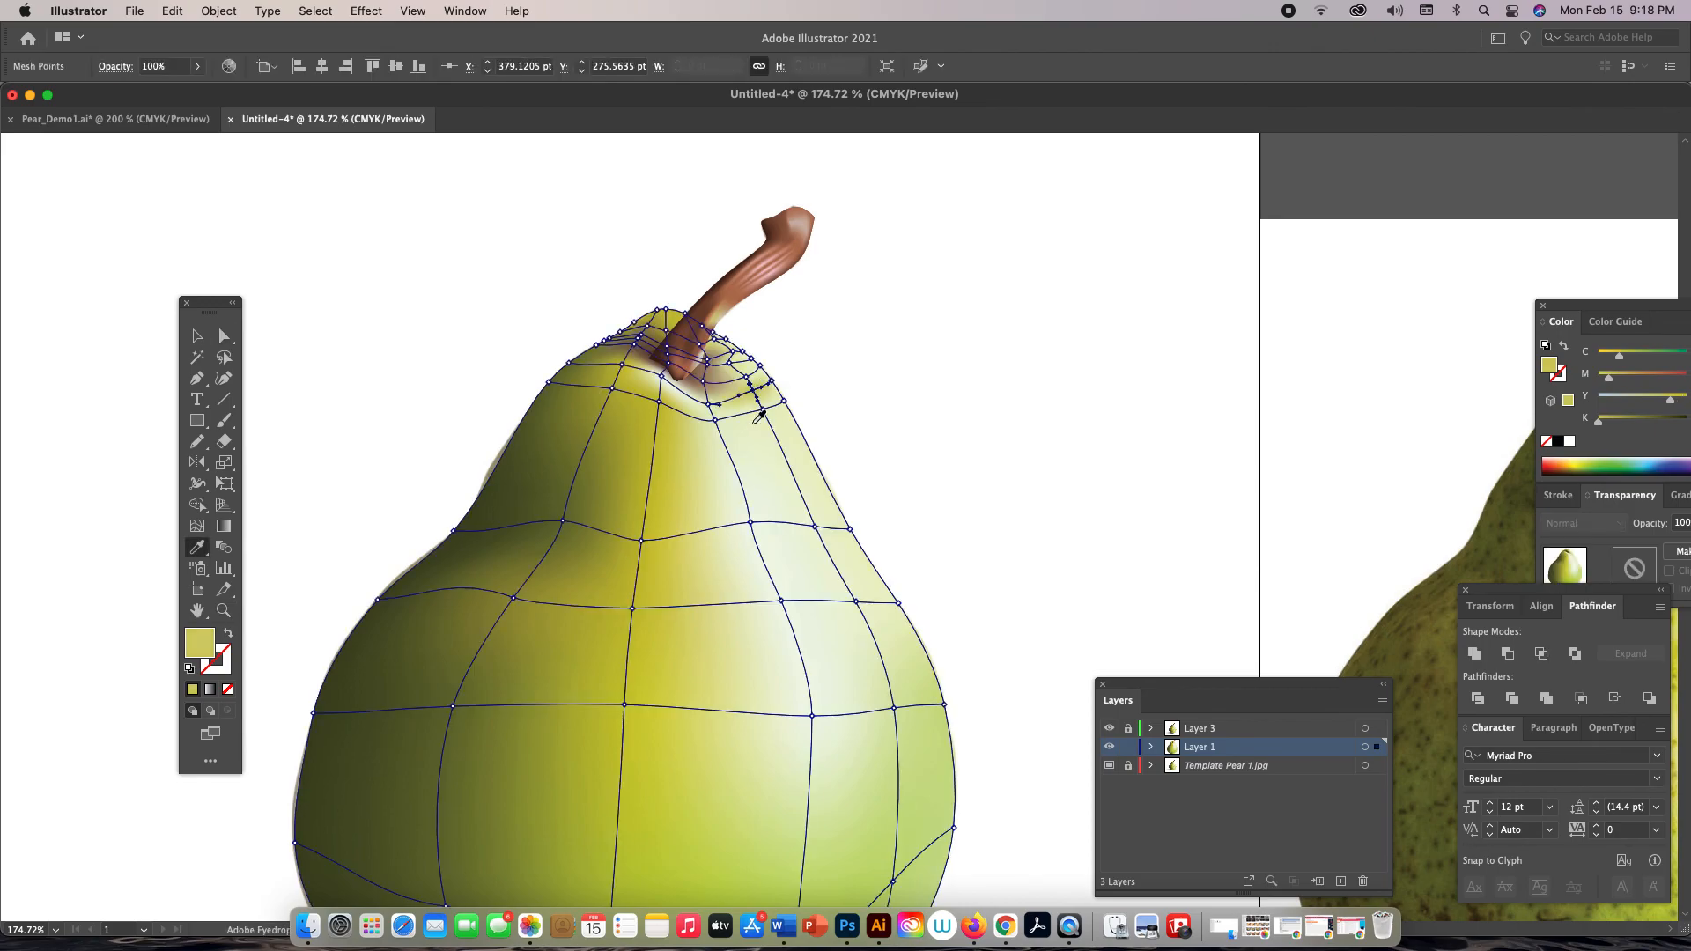
pyautogui.click(676, 438)
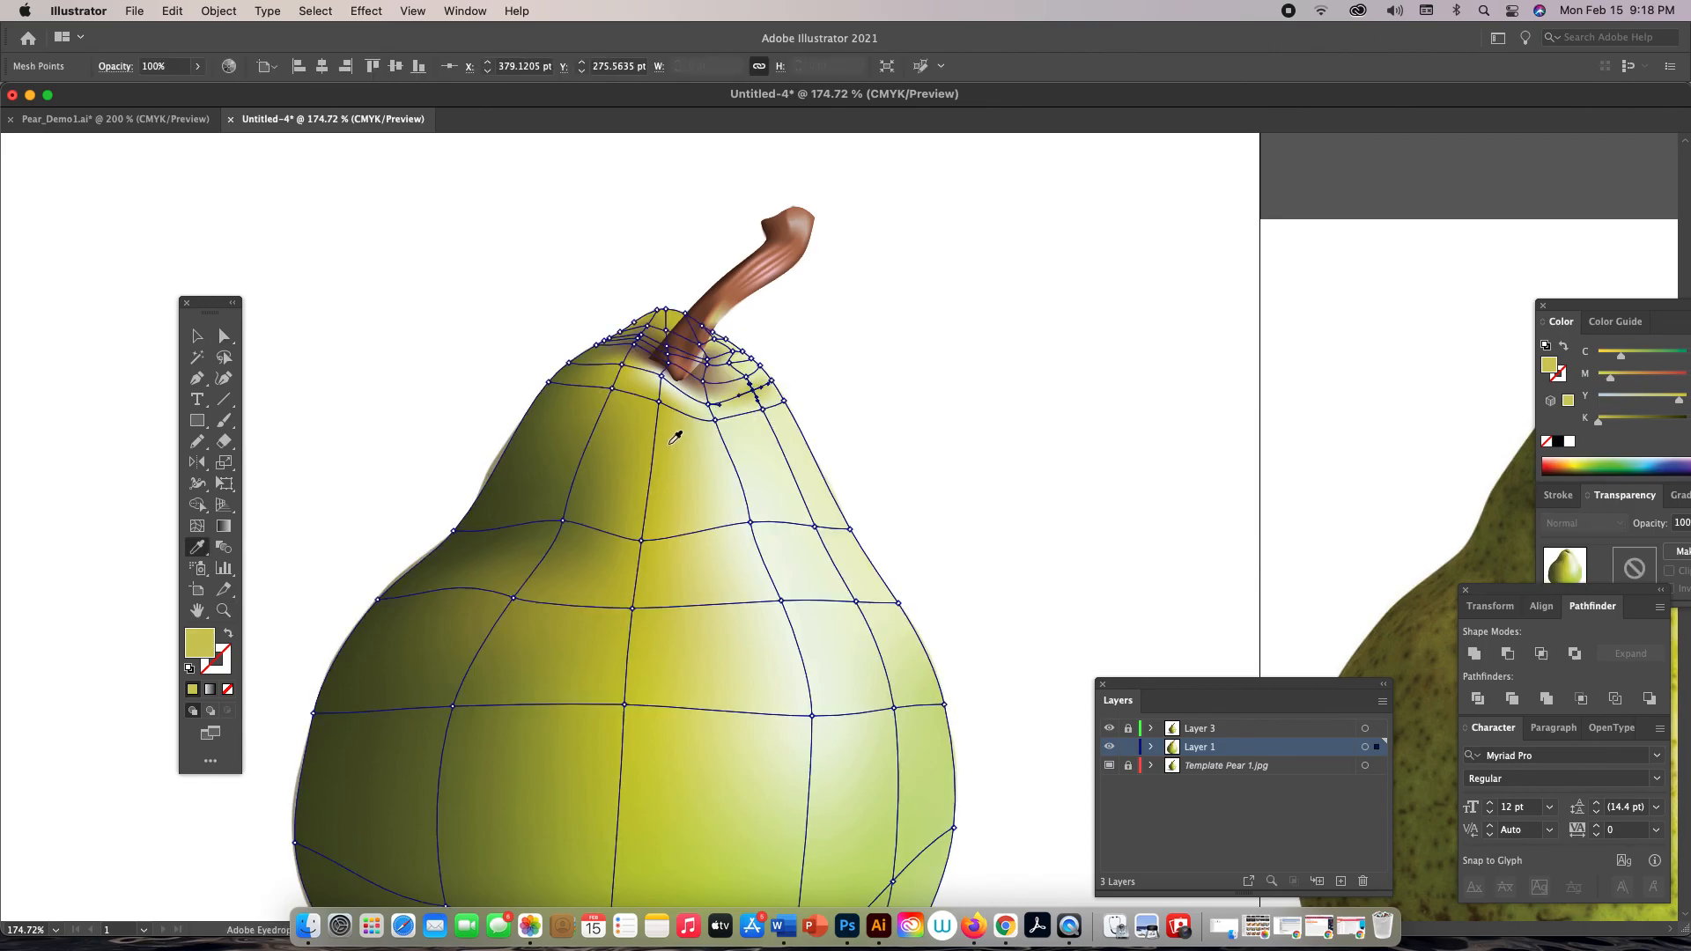
pyautogui.click(780, 452)
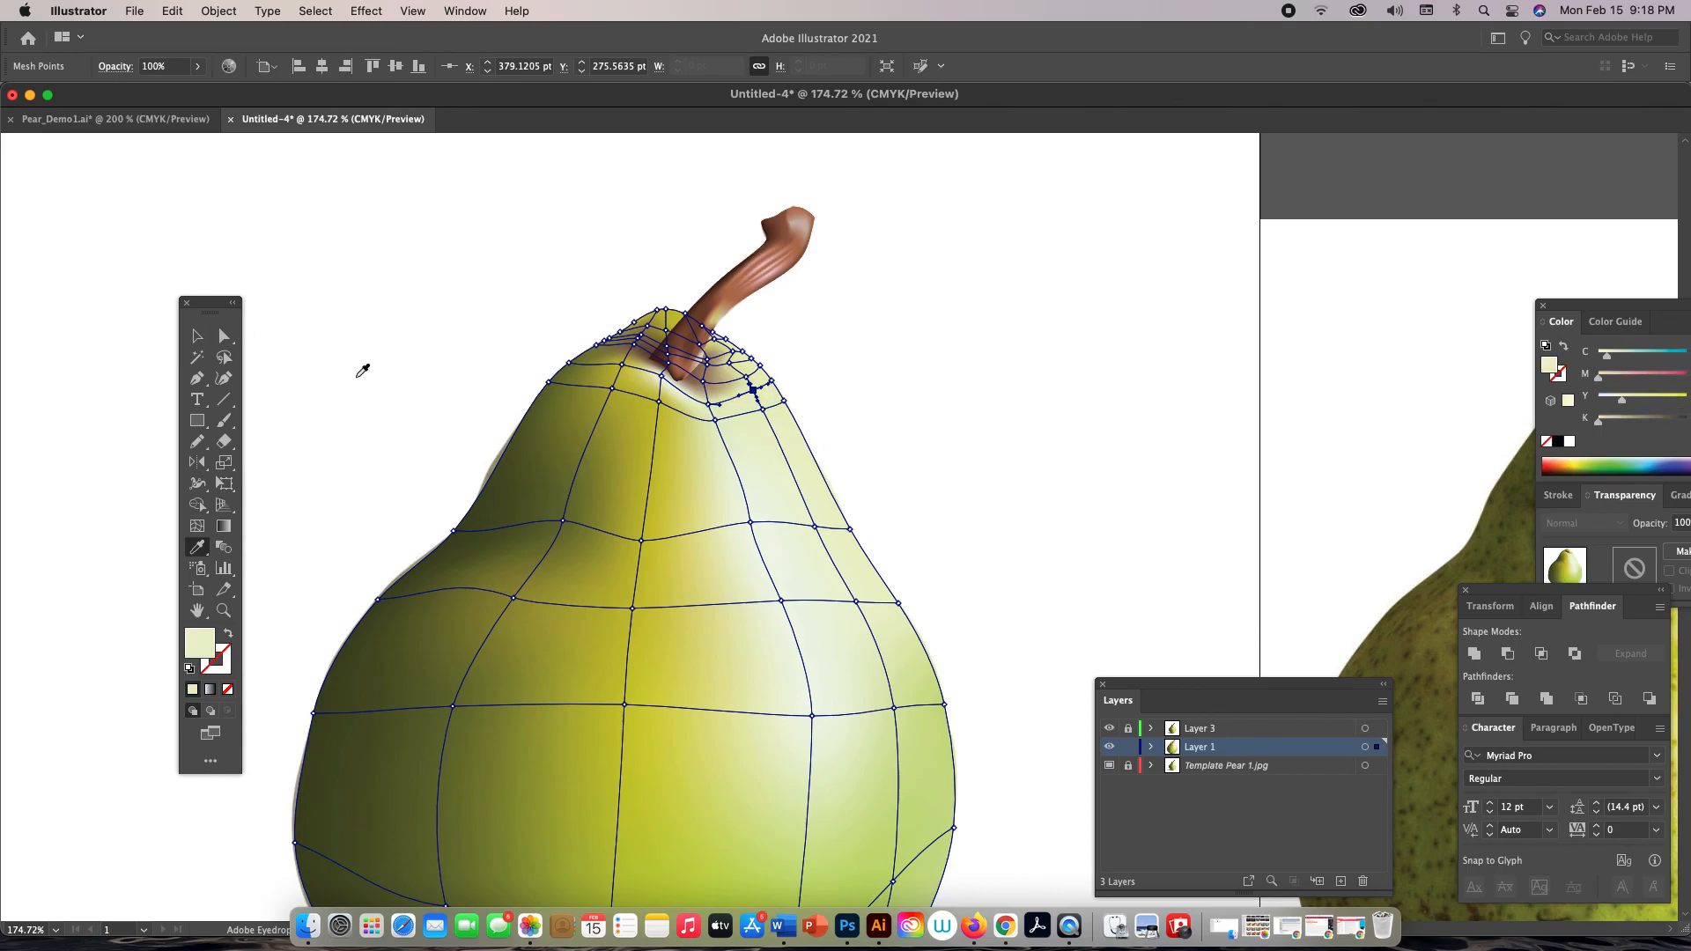
pyautogui.press('super+shift+a')
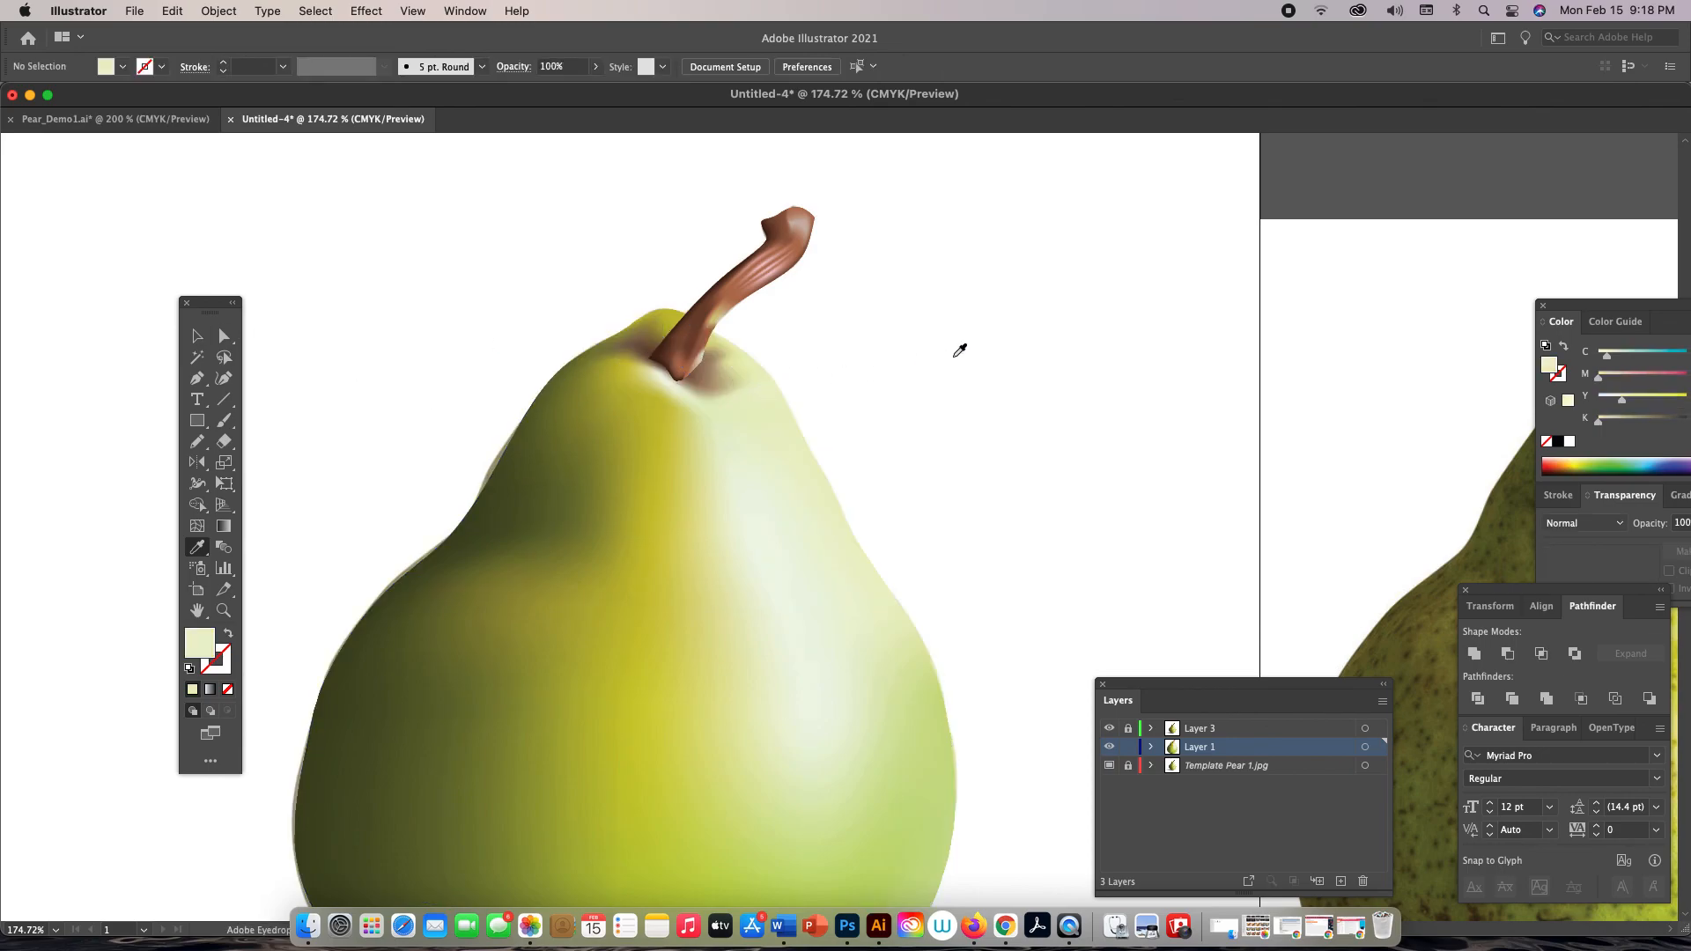
pyautogui.press('super+minus')
pyautogui.press('super+minus')
pyautogui.press('super+minus')
pyautogui.press('super+minus')
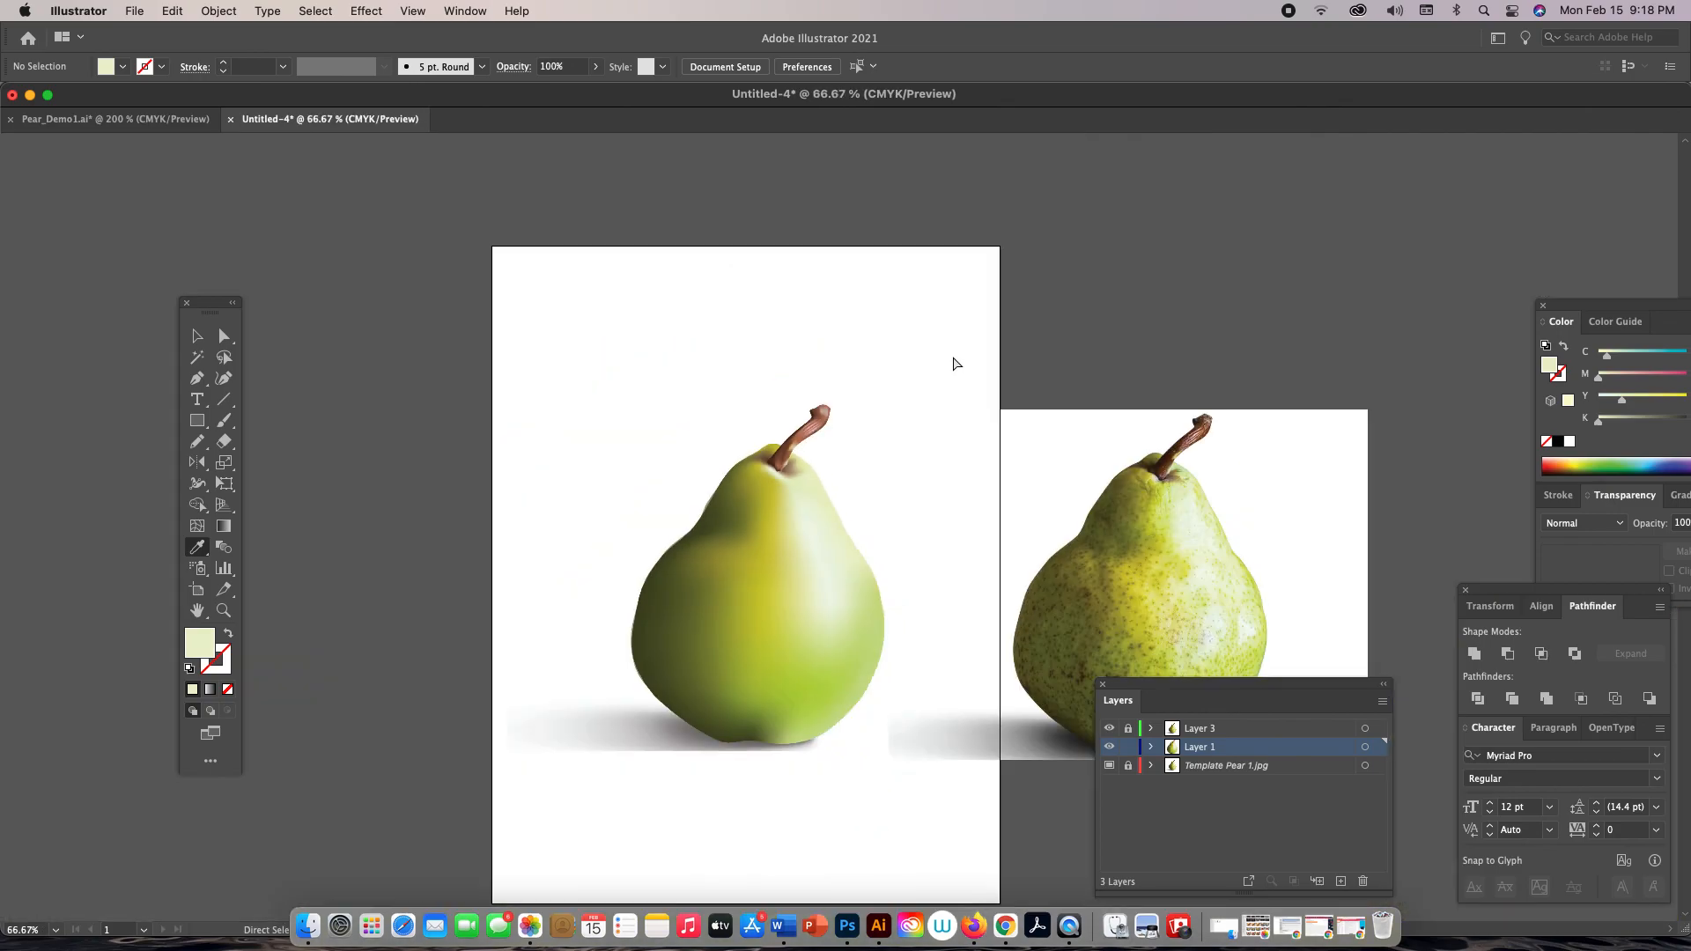
pyautogui.moveTo(953, 359); pyautogui.dragTo(777, 275)
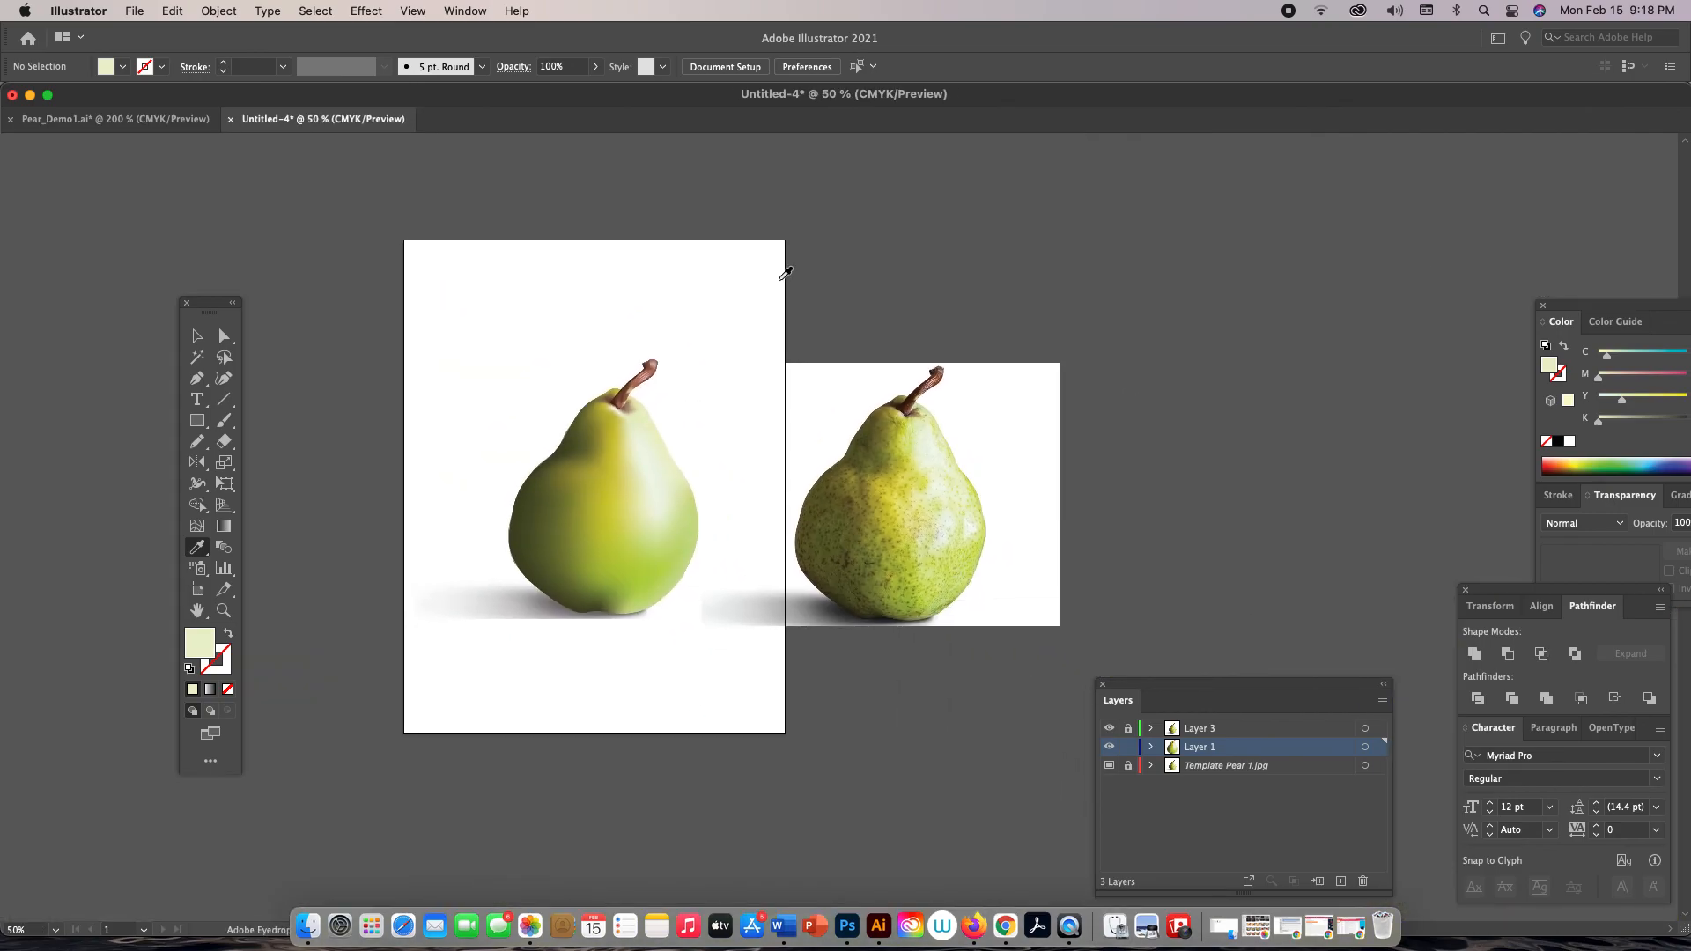